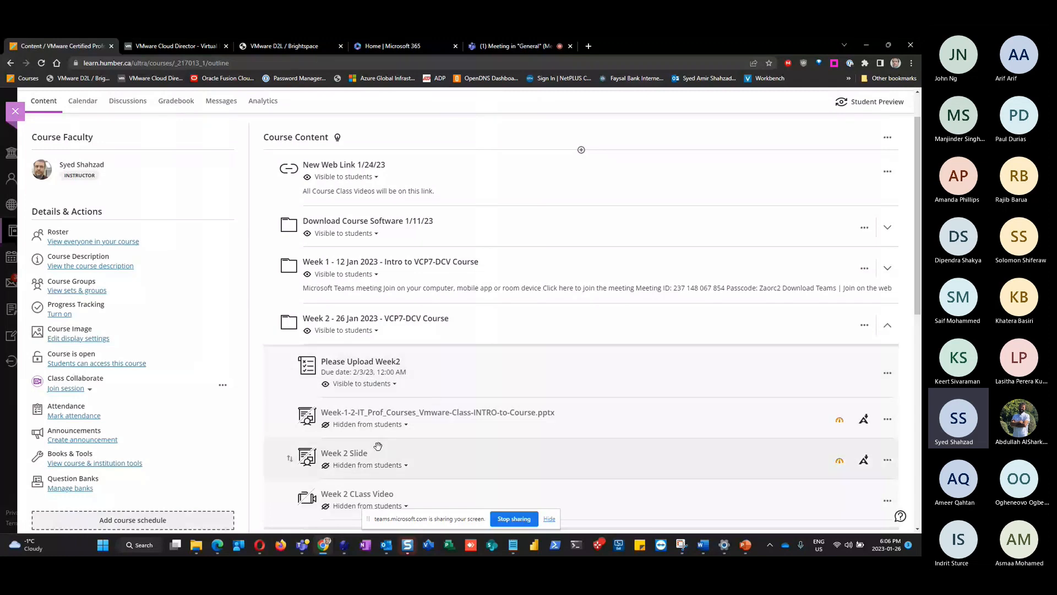
Scroll down to the Week 3 - Basic Lab folder and open its Create Item panel
{"action": "scroll", "coordinate": [423, 455], "scroll_direction": "down", "scroll_amount": 2}
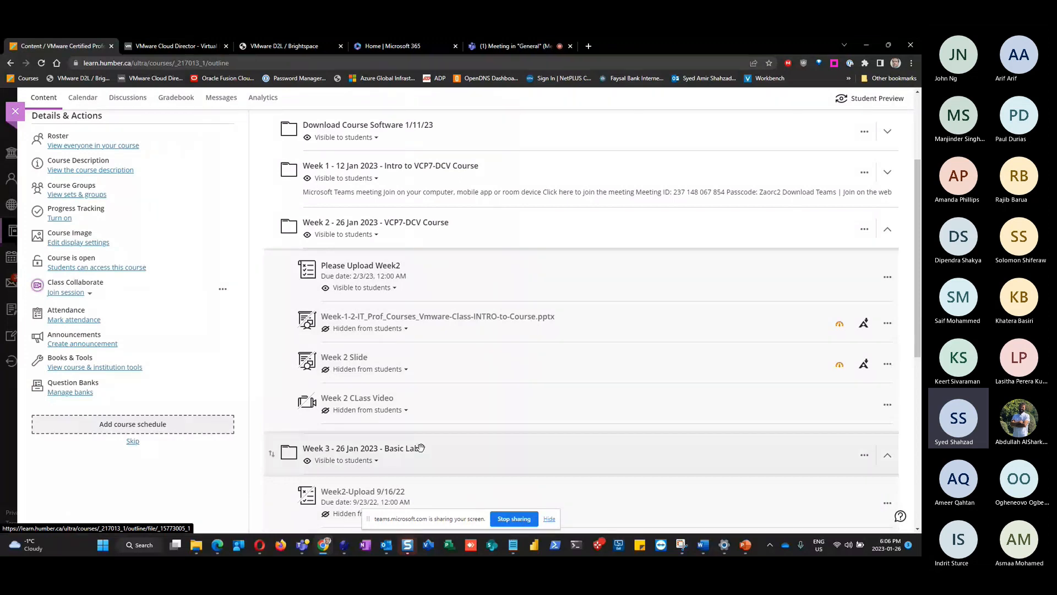
{"action": "scroll", "coordinate": [559, 435], "scroll_direction": "down", "scroll_amount": 1}
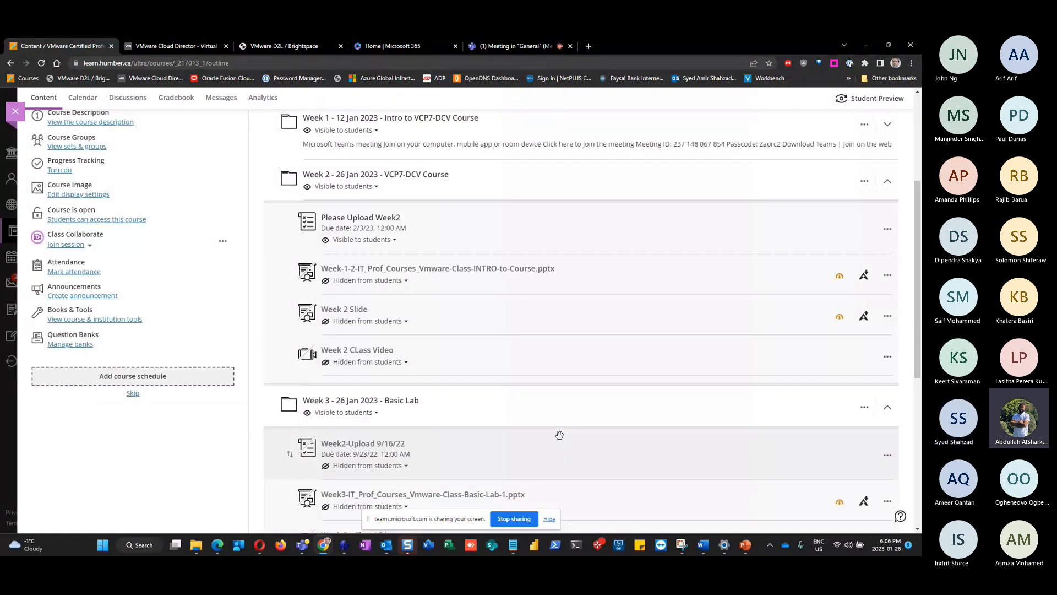
{"action": "left_click", "coordinate": [560, 434]}
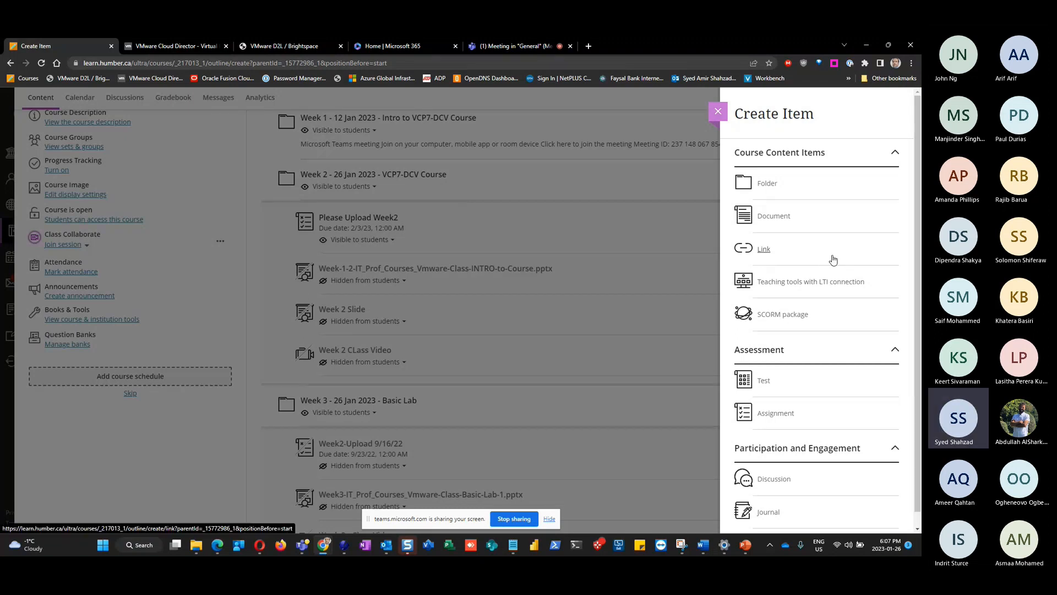
Create a new assignment titled 'PleaseUploadWeek3'
{"action": "left_click", "coordinate": [790, 404]}
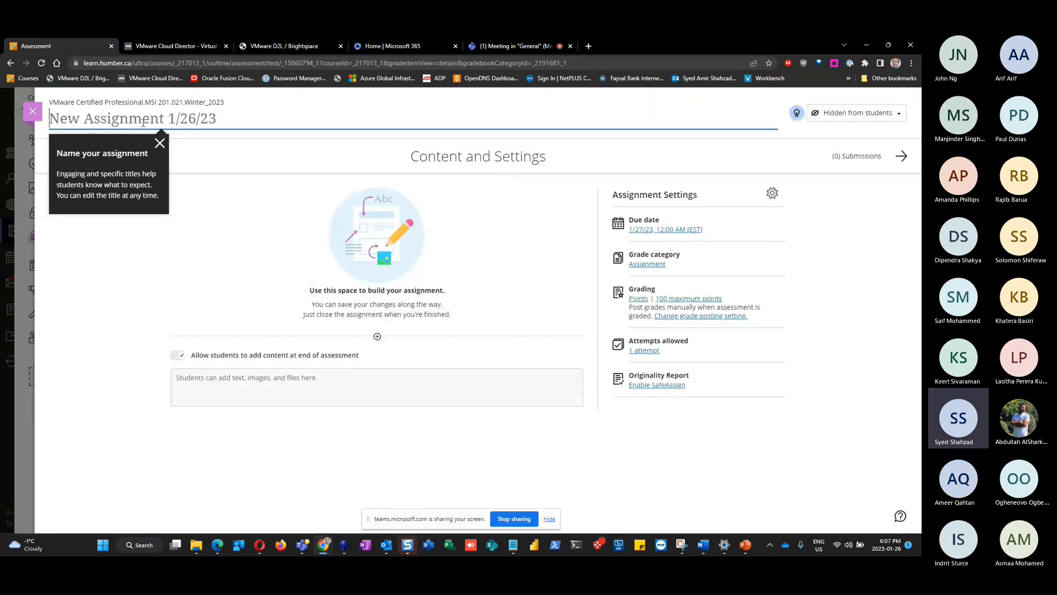
{"action": "type", "text": "Ple"}
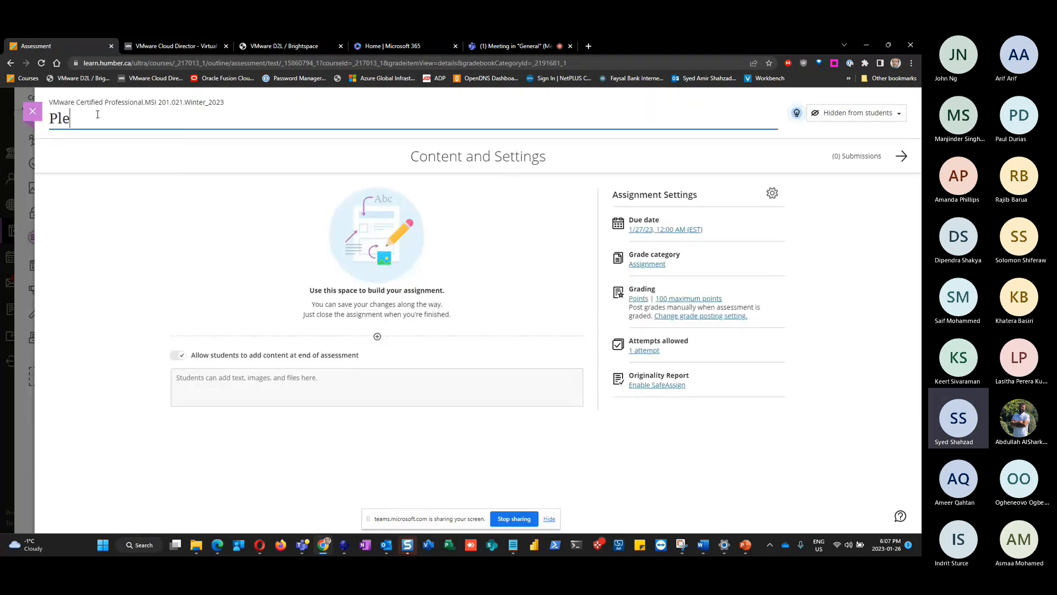
{"action": "type", "text": "aseUPloadWeek"}
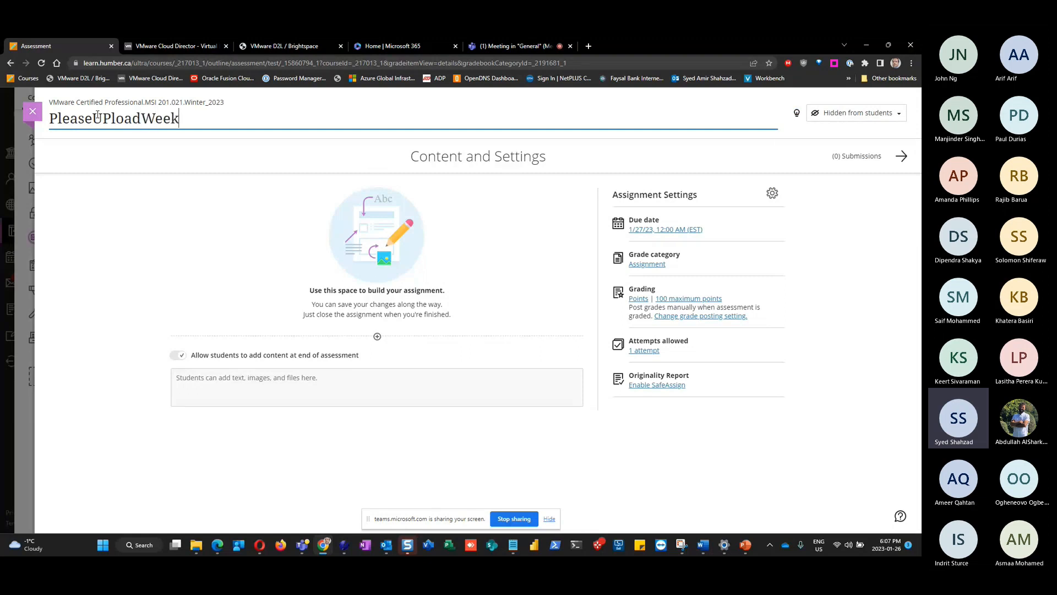
{"action": "type", "text": "3"}
{"action": "left_click", "coordinate": [111, 119]}
{"action": "key", "text": "BackSpace"}
{"action": "type", "text": "p"}
Make the assignment visible to students and bring up its due-date settings
{"action": "left_click", "coordinate": [856, 113]}
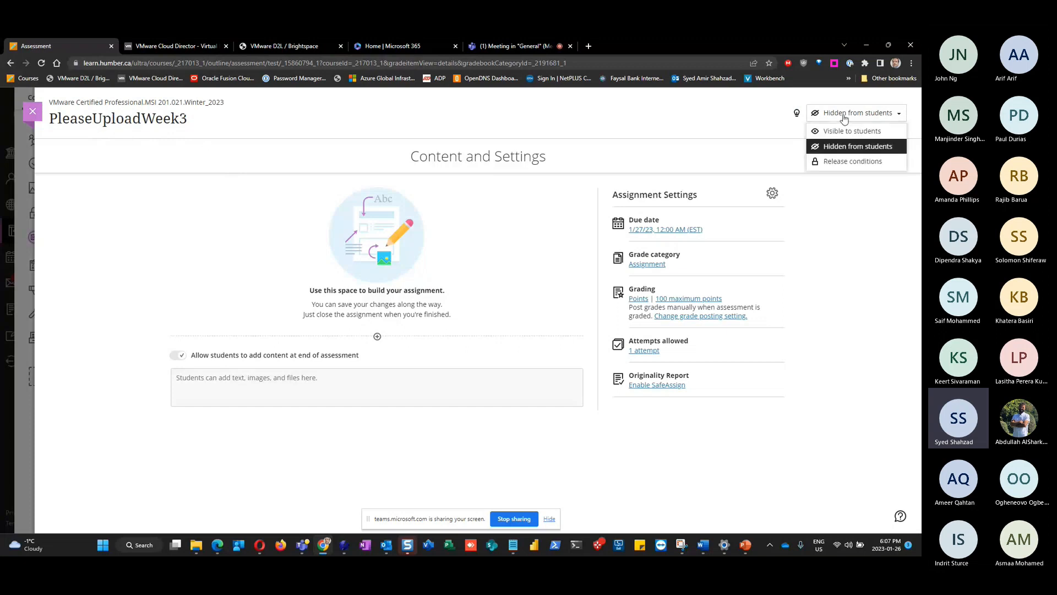
{"action": "left_click", "coordinate": [852, 131]}
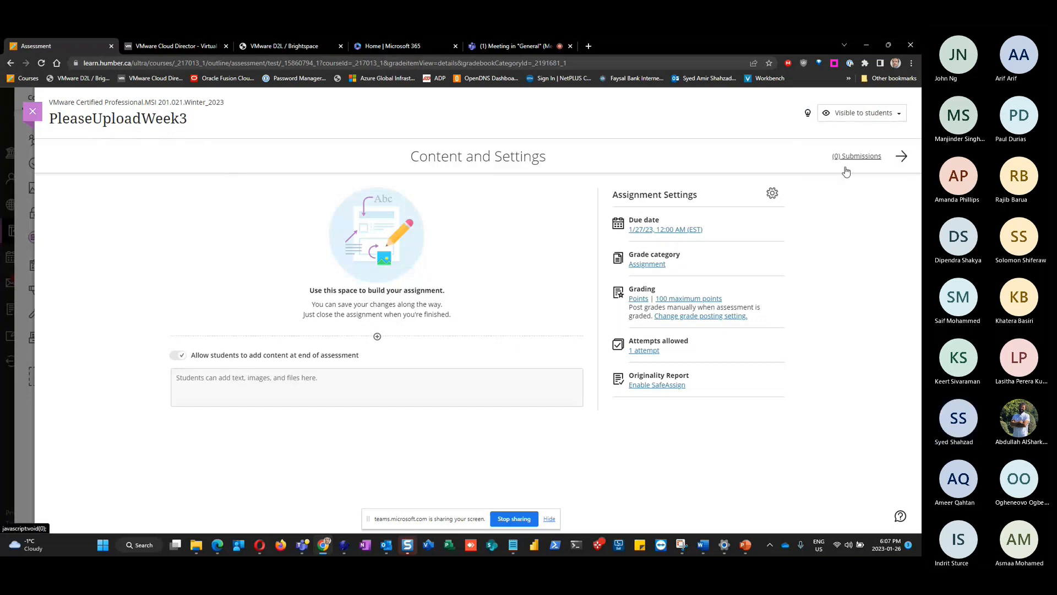
{"action": "left_click", "coordinate": [679, 229]}
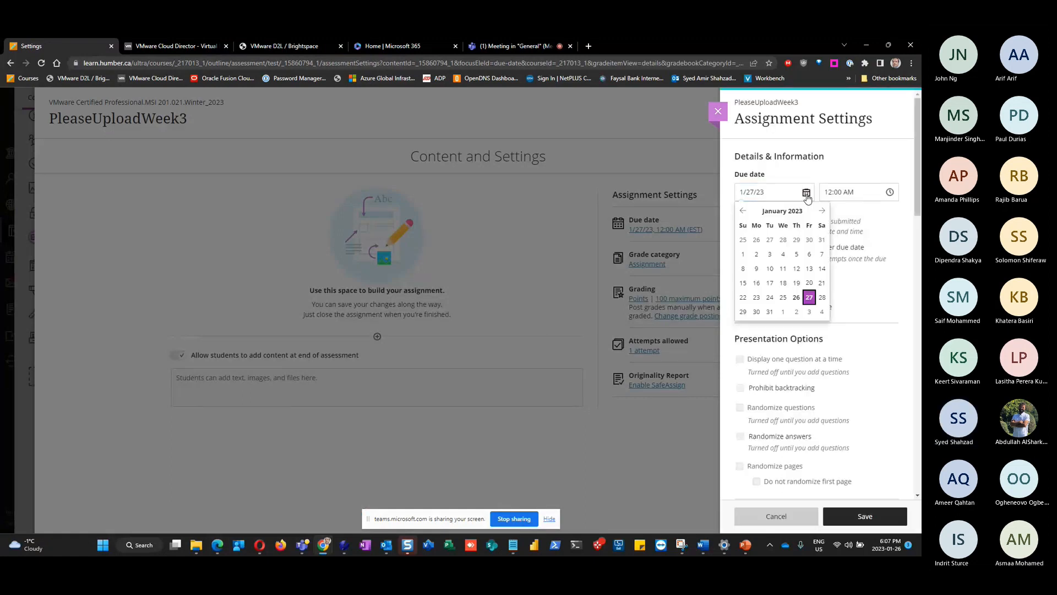
Set the assignment's due date to February 2, 2023
{"action": "scroll", "coordinate": [837, 253], "scroll_direction": "down", "scroll_amount": 1}
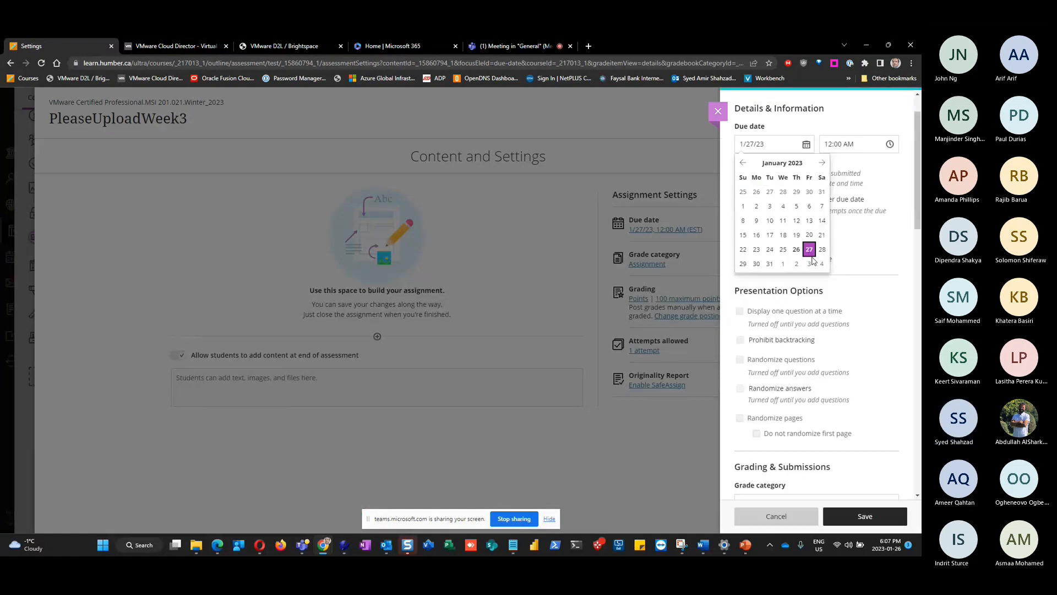
{"action": "left_click", "coordinate": [822, 163]}
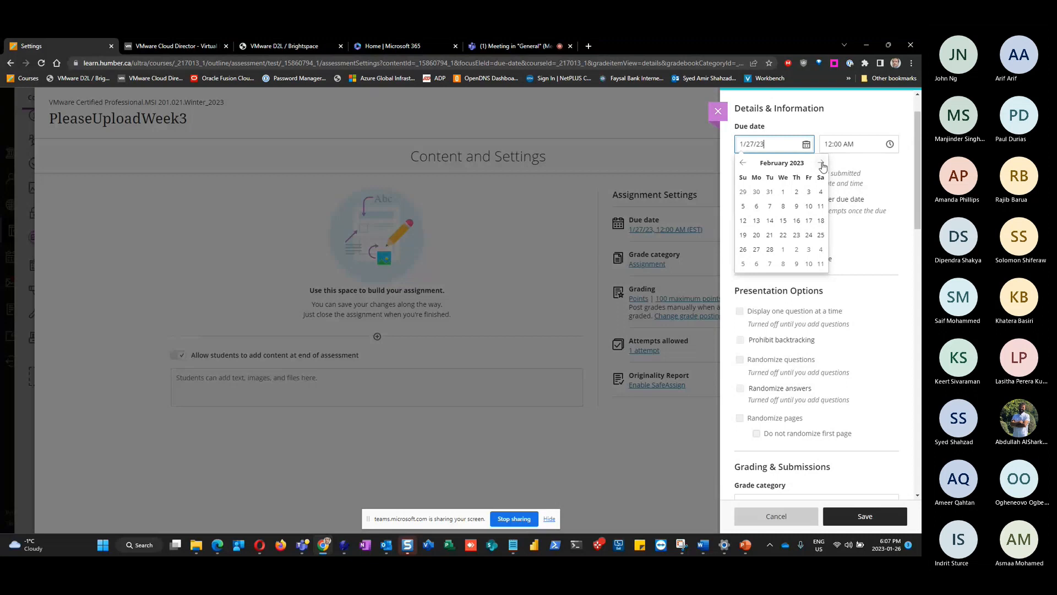
{"action": "left_click", "coordinate": [797, 191]}
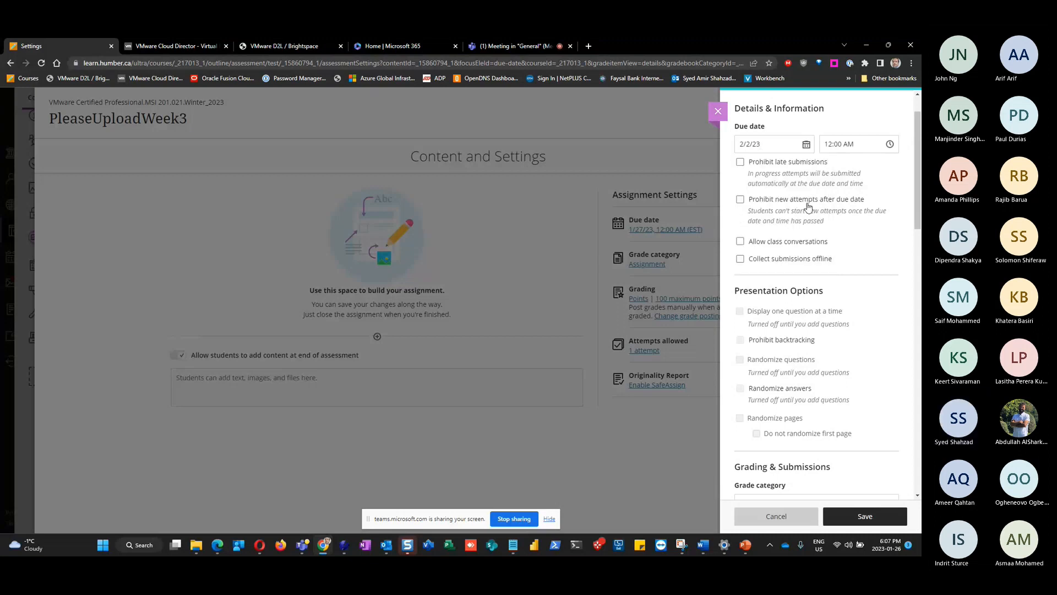
Allow 6 attempts and change maximum points from 100 to 6
{"action": "scroll", "coordinate": [840, 363], "scroll_direction": "down", "scroll_amount": 5}
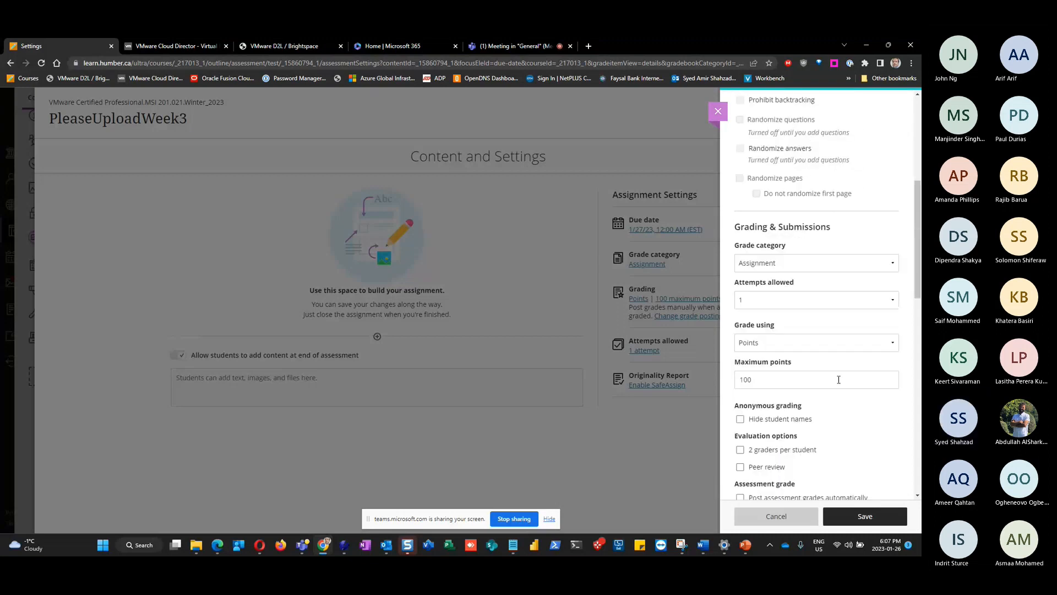
{"action": "left_click", "coordinate": [815, 299]}
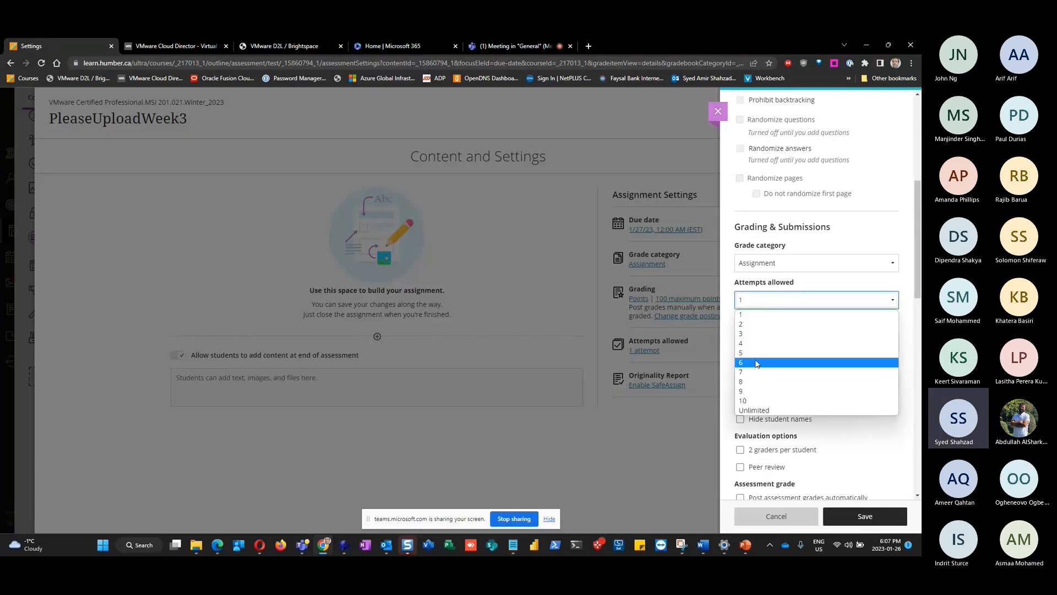
{"action": "left_click", "coordinate": [813, 362]}
{"action": "scroll", "coordinate": [812, 365], "scroll_direction": "down", "scroll_amount": 1}
{"action": "left_click", "coordinate": [738, 374]}
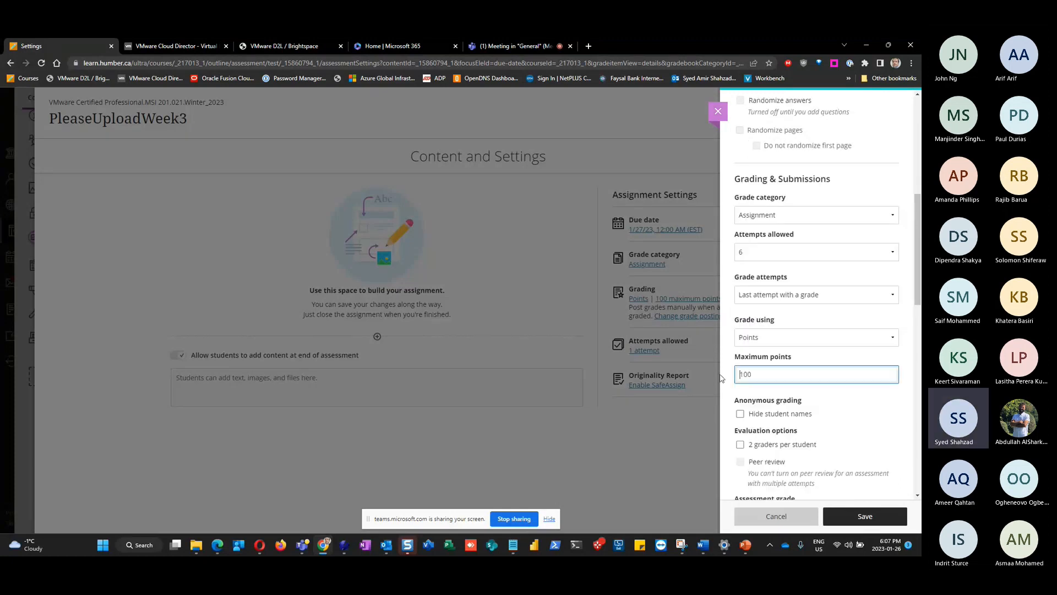
{"action": "double_click", "coordinate": [746, 376]}
{"action": "type", "text": "6"}
Save the settings, return to the course outline, and switch to the virtual machine management site
{"action": "scroll", "coordinate": [901, 410], "scroll_direction": "down", "scroll_amount": 5}
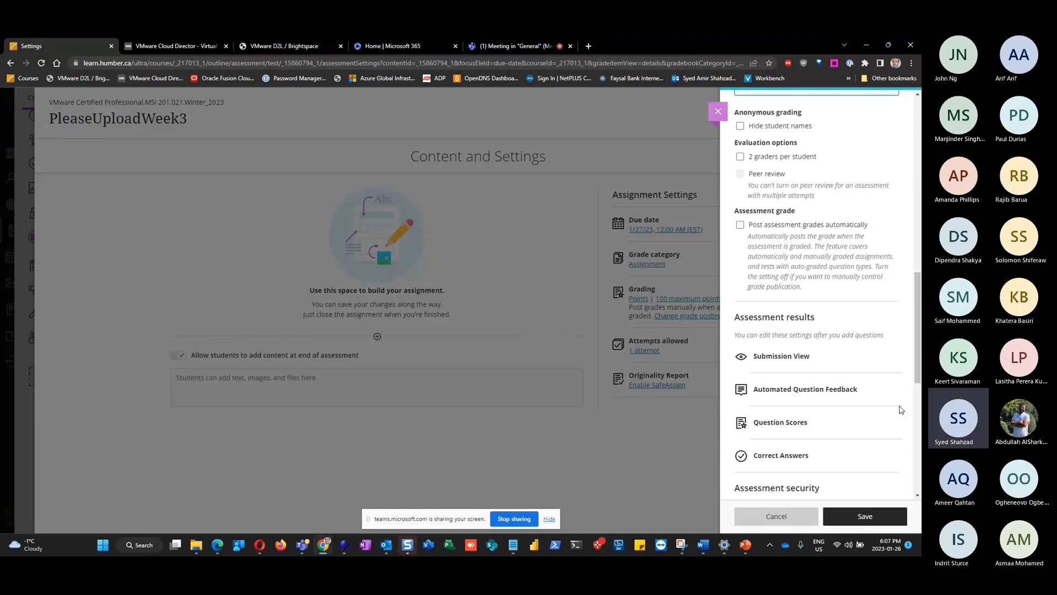
{"action": "scroll", "coordinate": [901, 411], "scroll_direction": "down", "scroll_amount": 7}
{"action": "left_click", "coordinate": [888, 514]}
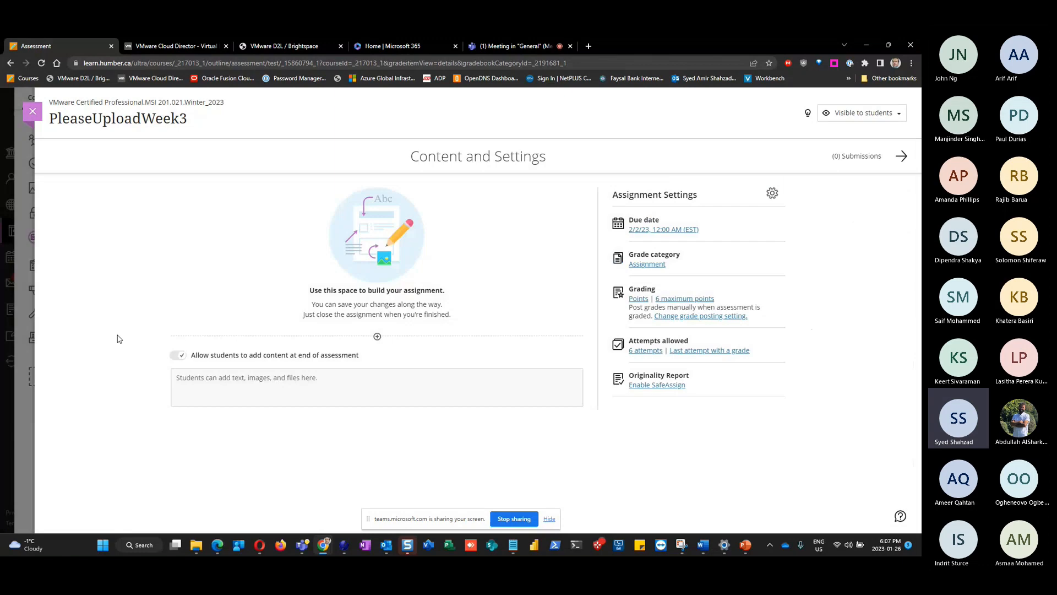
{"action": "left_click", "coordinate": [33, 113]}
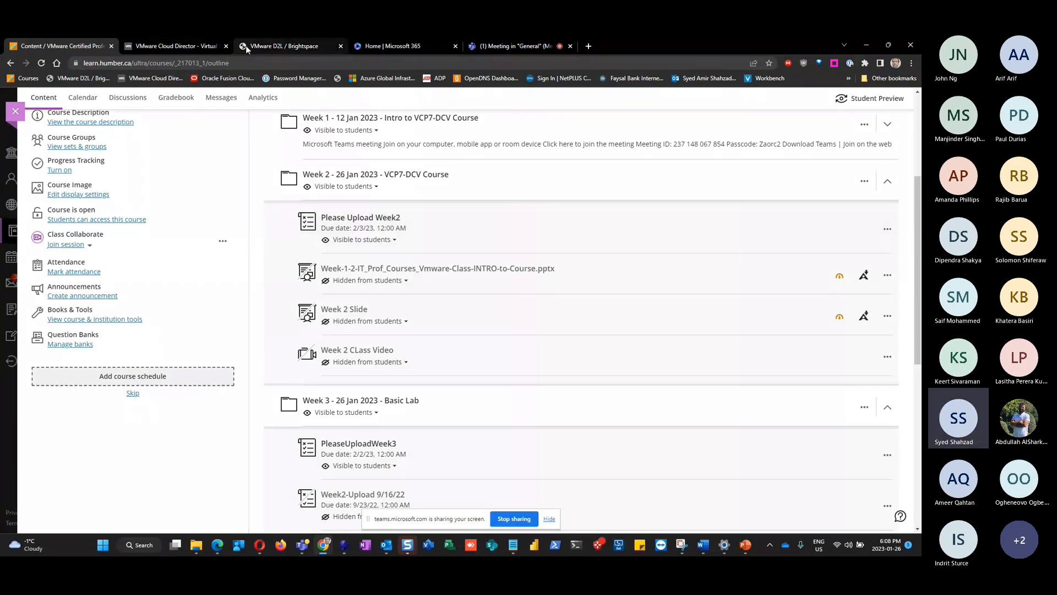
{"action": "left_click", "coordinate": [174, 48]}
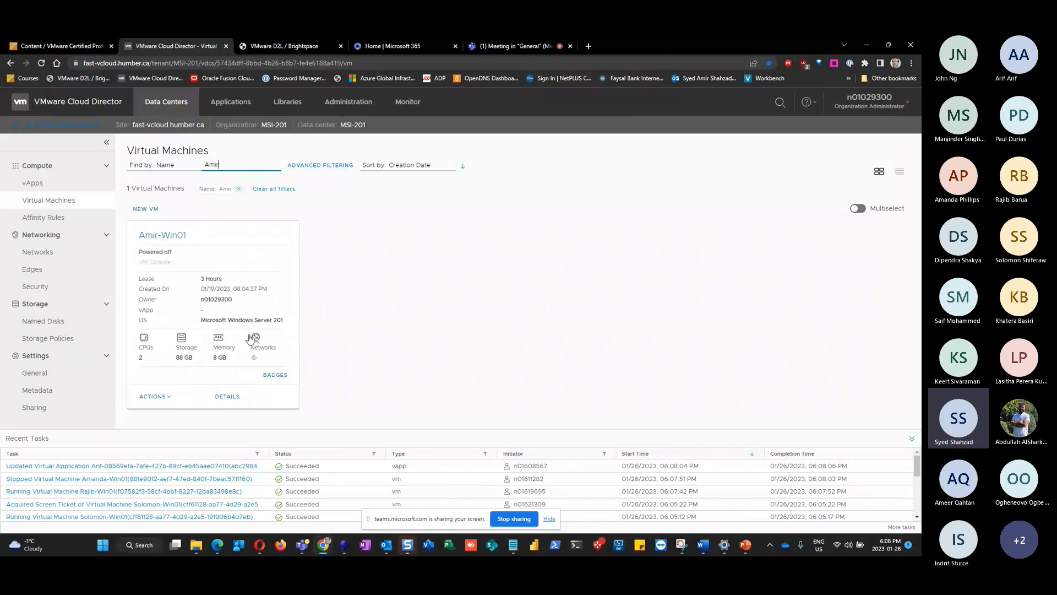
In the lab presentation, insert a blank slide after slide 10, then show slide 9's lab diagram
{"action": "left_click", "coordinate": [746, 545]}
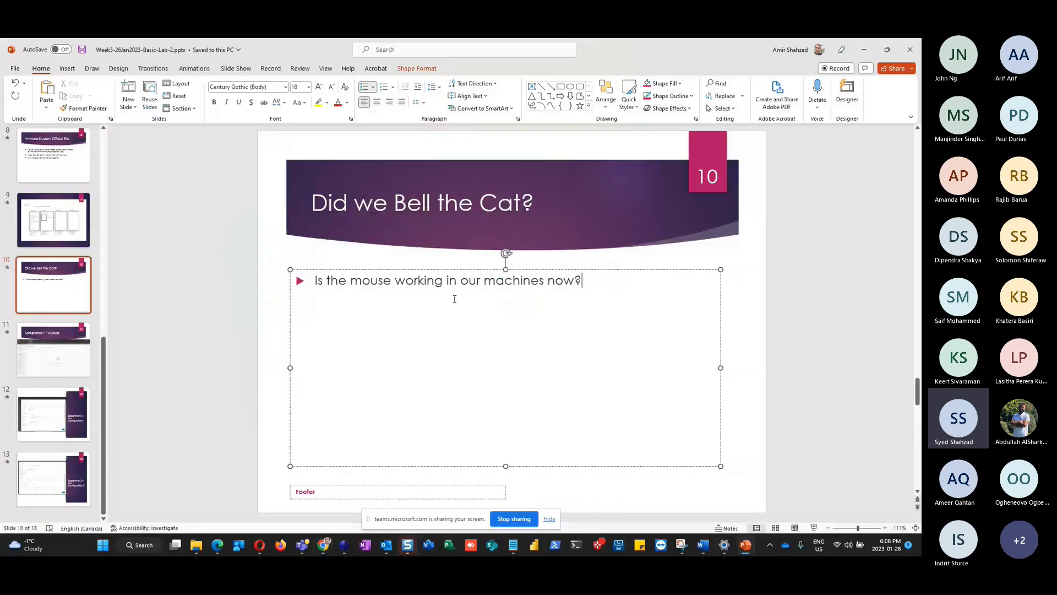
{"action": "right_click", "coordinate": [50, 320]}
{"action": "left_click", "coordinate": [79, 356]}
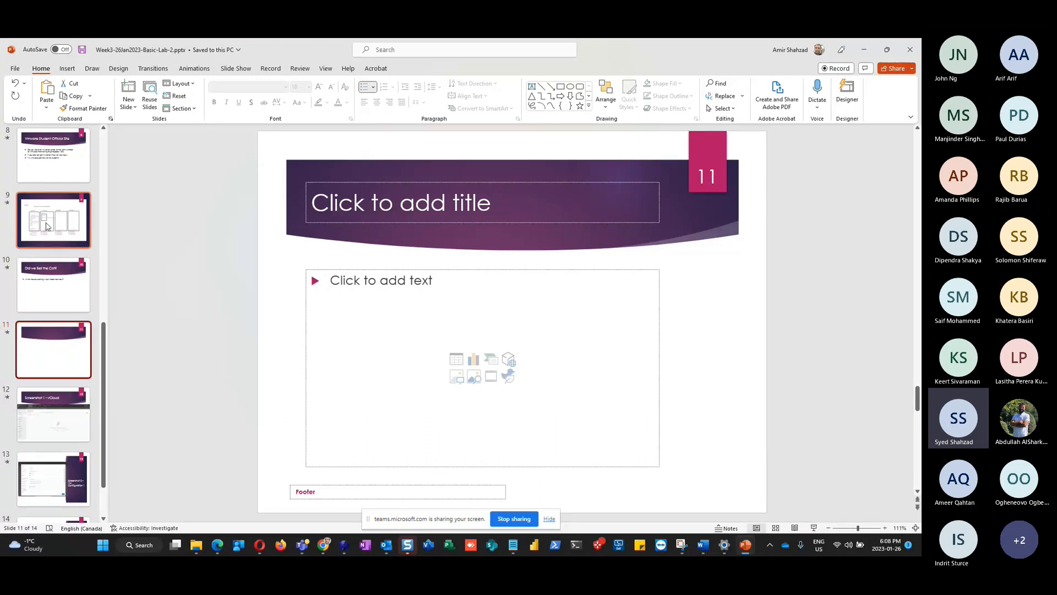
{"action": "left_click", "coordinate": [47, 225]}
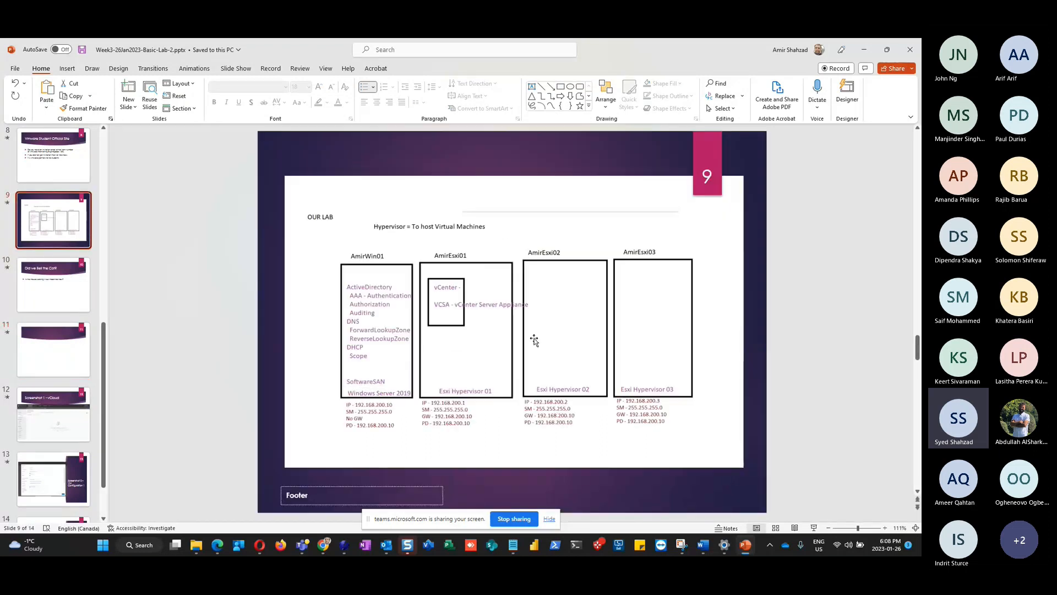
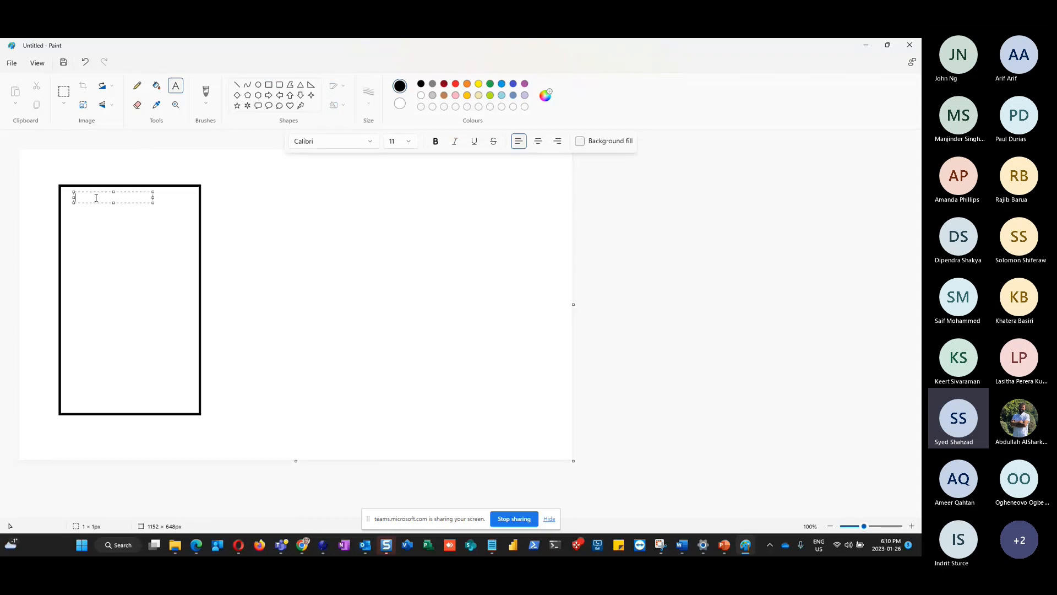
Type Amir-Win01, 192.168.200.10 and 255.255.255.0 on separate lines in the Paint text box
{"action": "type", "text": "Amir-Win01"}
{"action": "key", "text": "ctrl+a"}
{"action": "key", "text": "Right"}
{"action": "key", "text": "Return"}
{"action": "type", "text": "192.168.200.10"}
{"action": "key", "text": "Return"}
{"action": "type", "text": "25"}
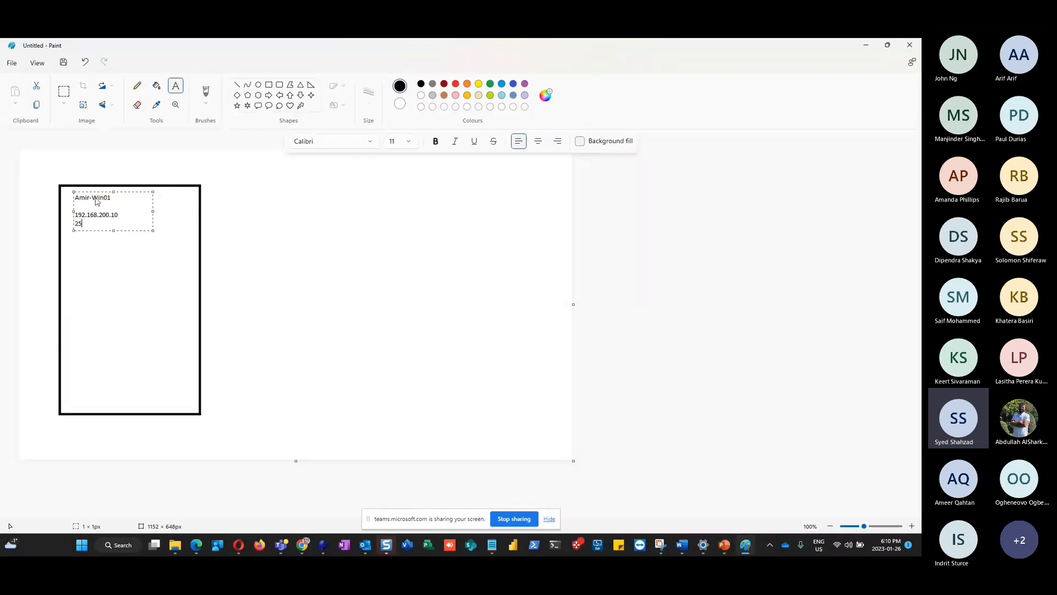
{"action": "type", "text": "5.255.255"}
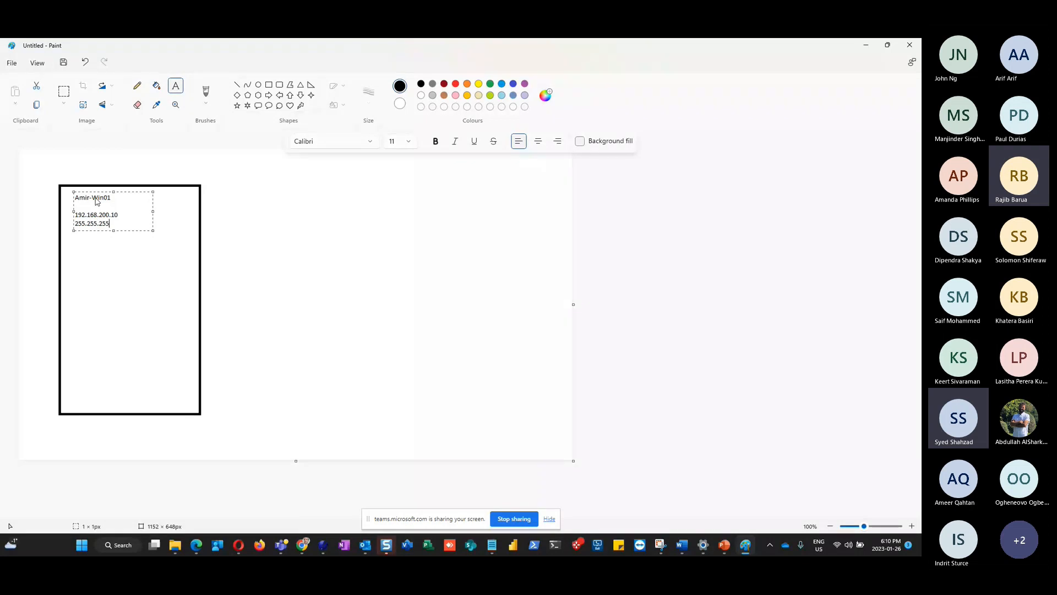
{"action": "type", "text": ".0"}
{"action": "key", "text": "Return"}
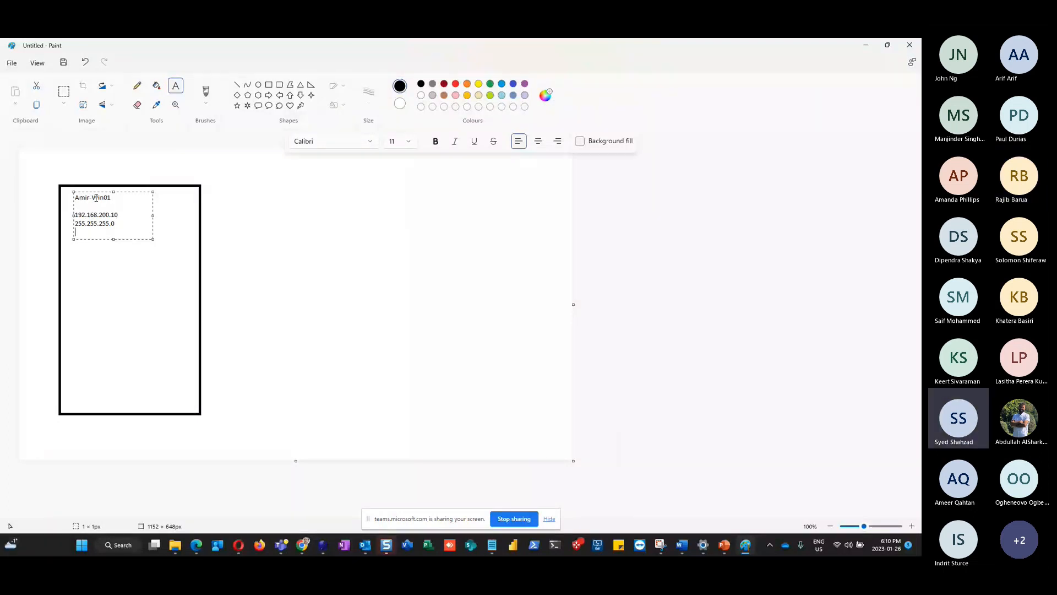
{"action": "key", "text": "Return"}
{"action": "key", "text": "Return"}
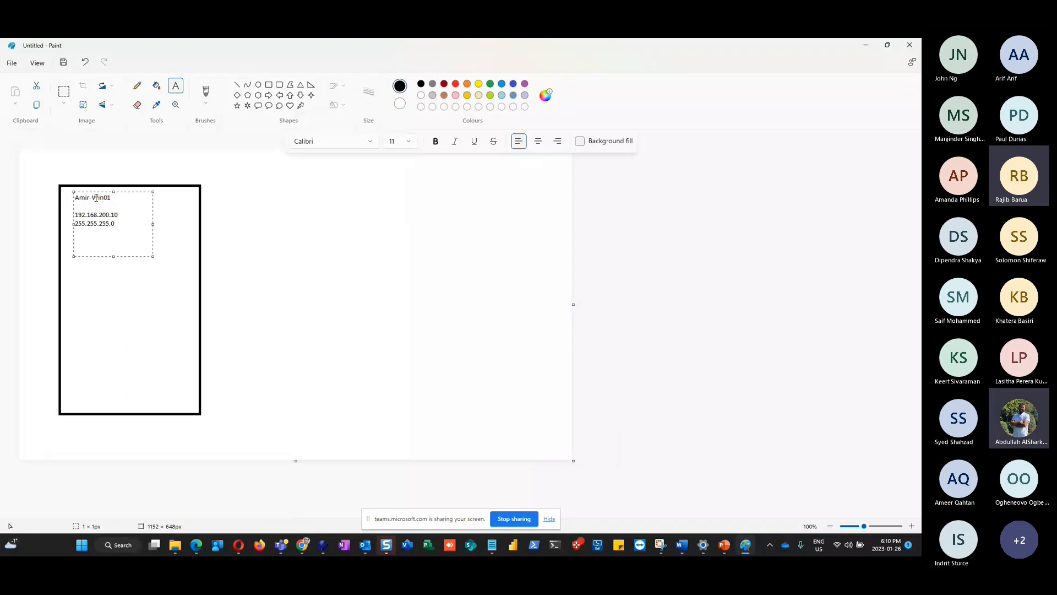
Add the class password line, select it, and switch to the Cloud Director window
{"action": "key", "text": "shift+Left"}
{"action": "key", "text": "shift+Left"}
{"action": "key", "text": "shift+Left"}
{"action": "key", "text": "shift+Left"}
{"action": "key", "text": "shift+Left"}
{"action": "key", "text": "shift+Left"}
{"action": "key", "text": "shift+Left"}
{"action": "key", "text": "shift+Left"}
{"action": "key", "text": "shift+Left"}
{"action": "key", "text": "shift+Left"}
{"action": "key", "text": "shift+Left"}
{"action": "key", "text": "shift+Left"}
{"action": "key", "text": "ctrl+c"}
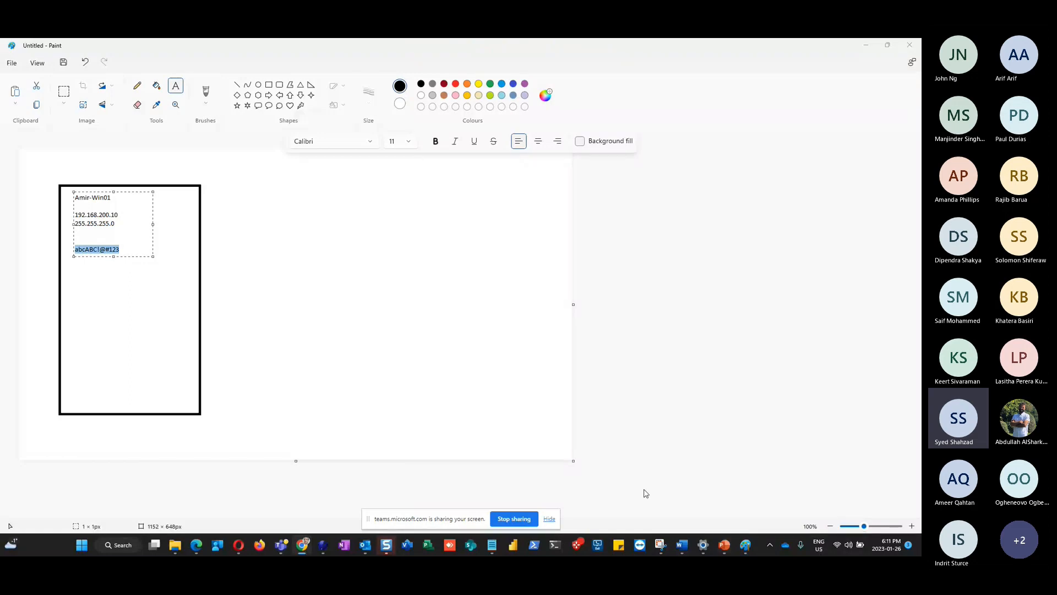
{"action": "key", "text": "alt+Tab"}
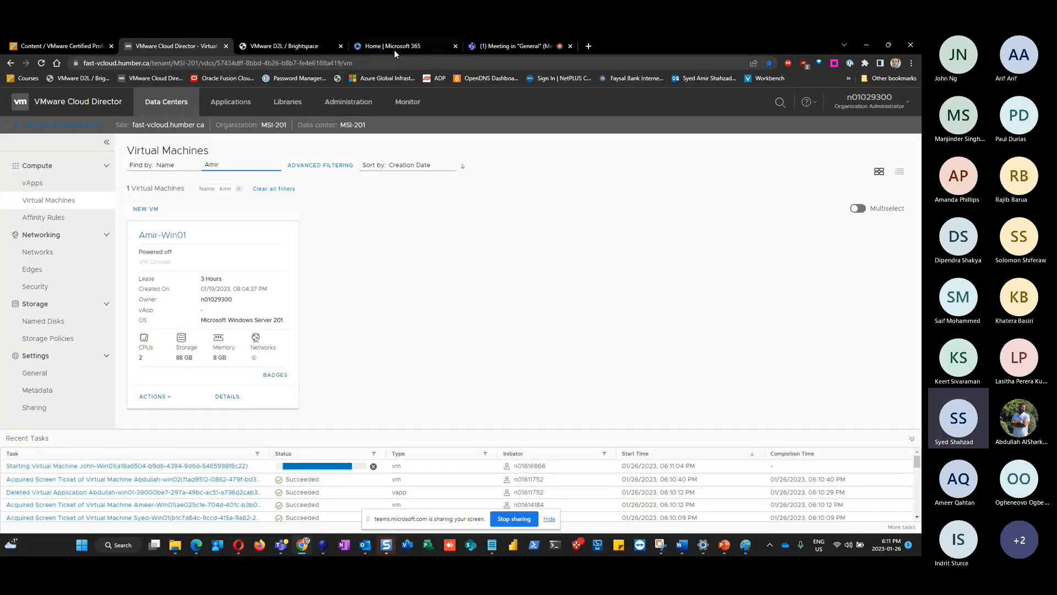
Send 'class Password' followed by the pasted password in the Teams meeting chat, then return to Paint
{"action": "left_click", "coordinate": [499, 46]}
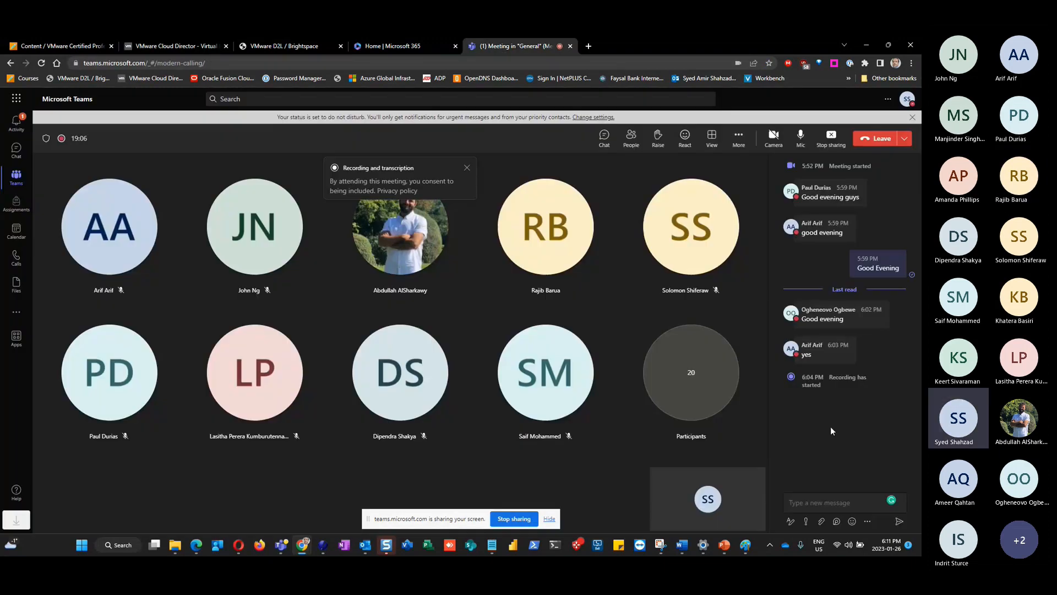
{"action": "left_click", "coordinate": [823, 503]}
{"action": "type", "text": "class"}
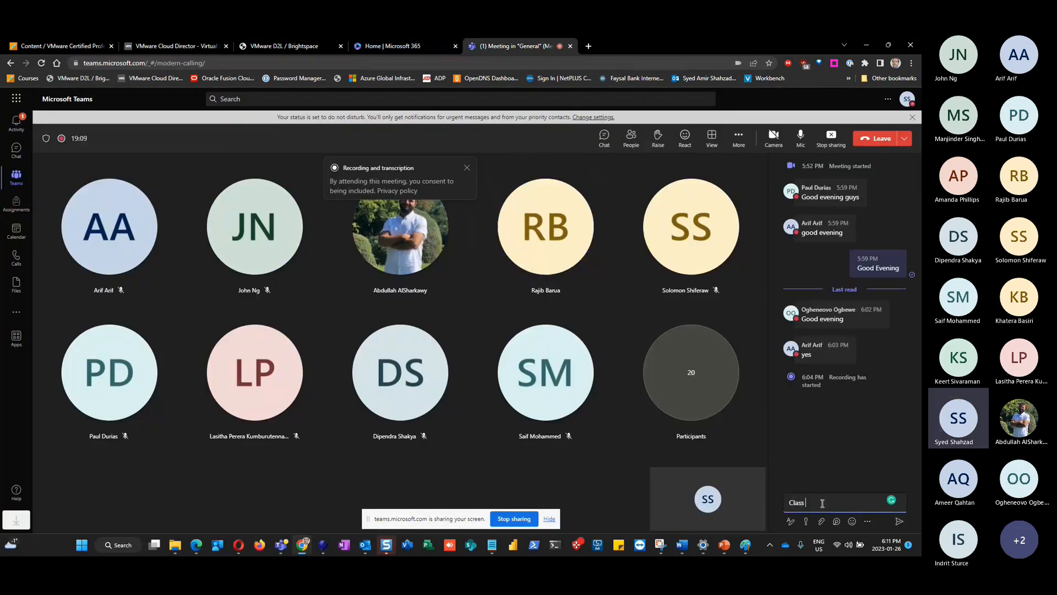
{"action": "type", "text": " Password"}
{"action": "key", "text": "ctrl+v"}
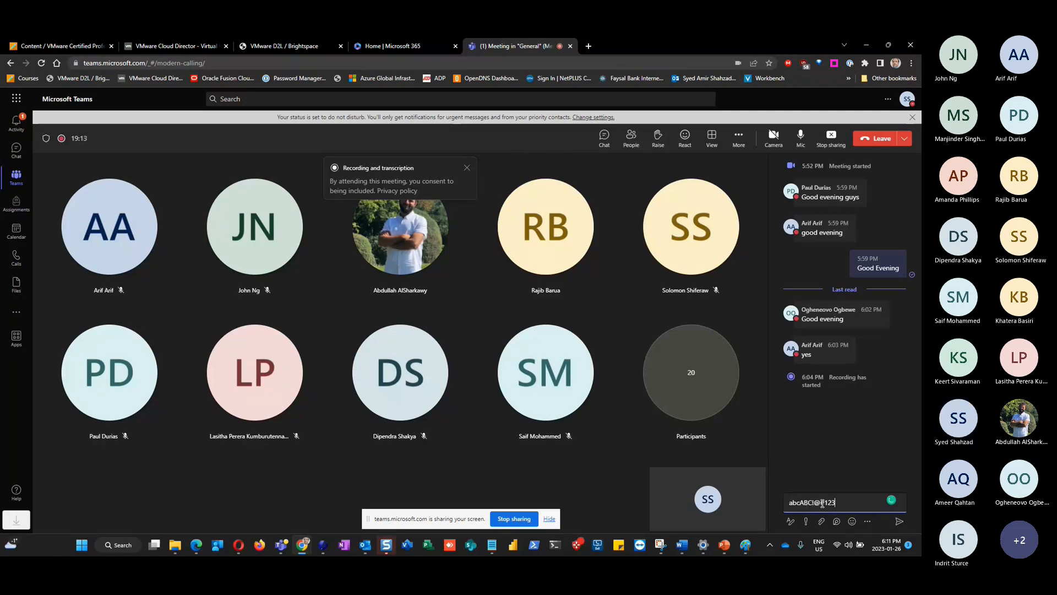
{"action": "key", "text": "Return"}
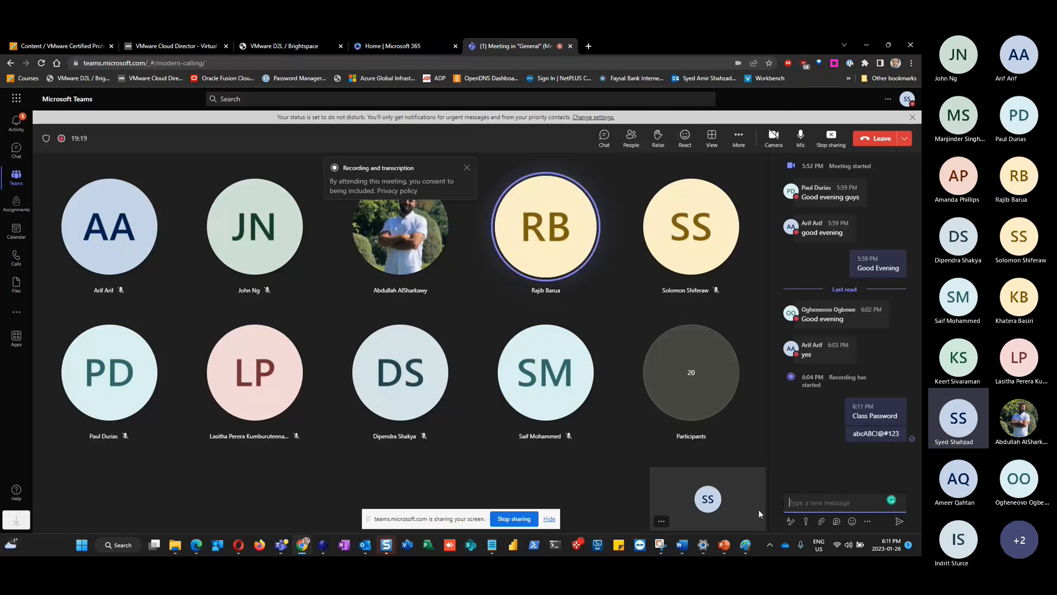
{"action": "left_click", "coordinate": [746, 546]}
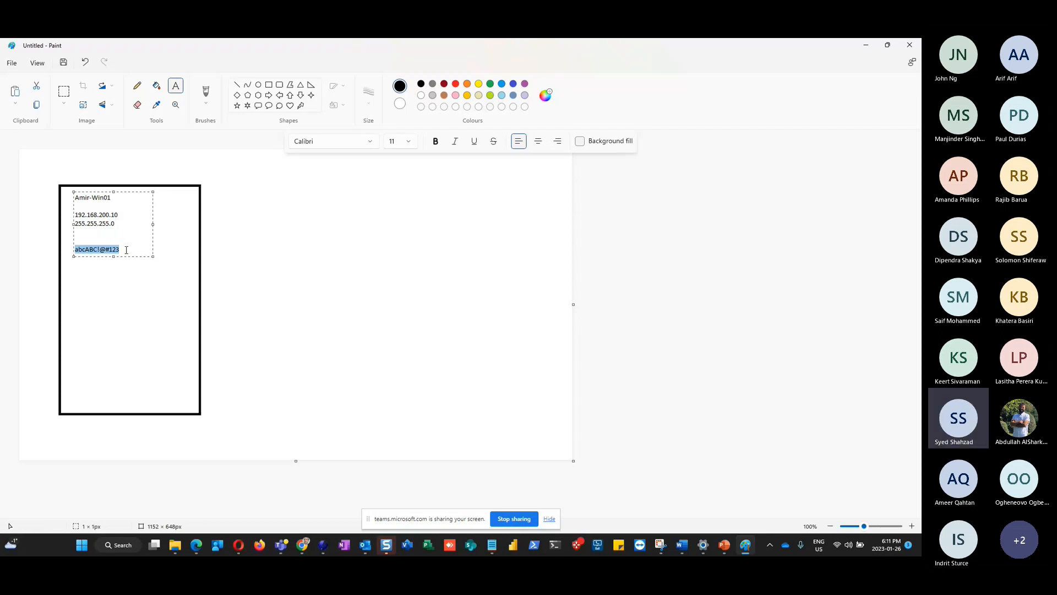
Delete the password line and label the entries IP, SM, GW and PD 192.168.200.1
{"action": "key", "text": "BackSpace"}
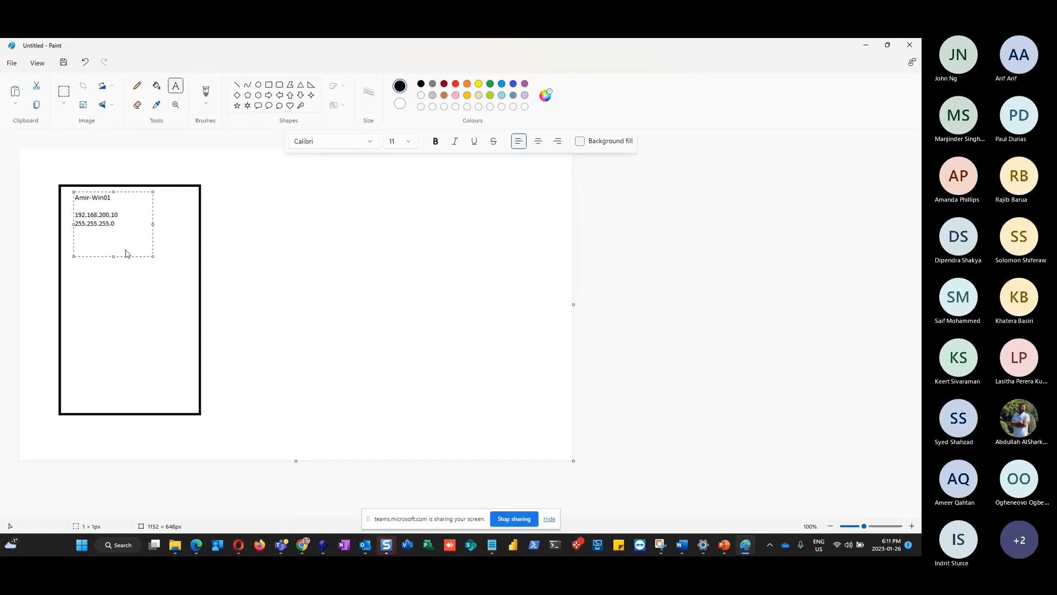
{"action": "key", "text": "BackSpace"}
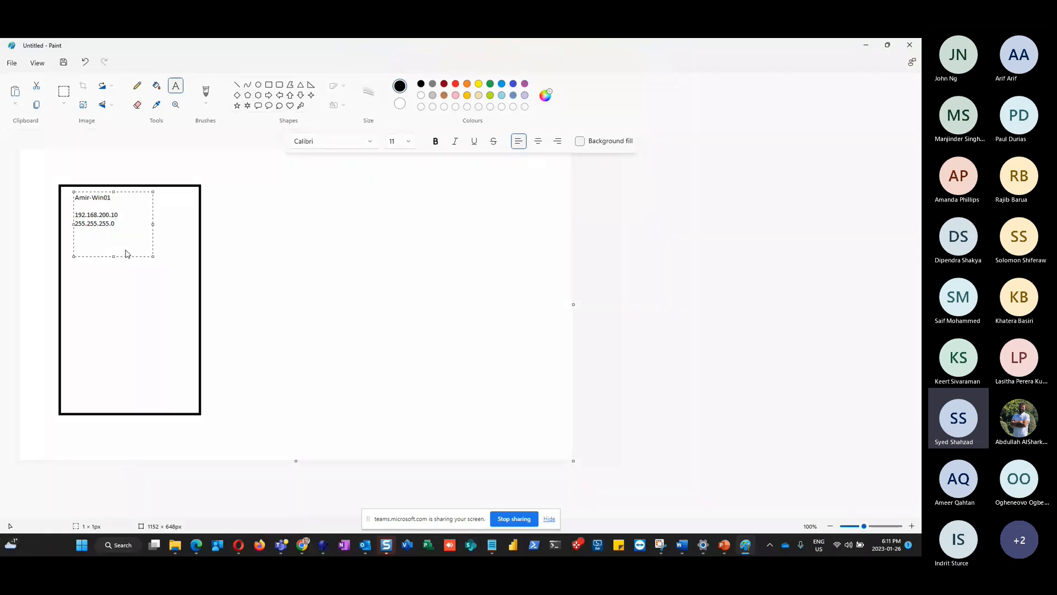
{"action": "type", "text": "IP"}
{"action": "key", "text": "Down"}
{"action": "key", "text": "Home"}
{"action": "type", "text": "SM "}
{"action": "type", "text": "GW"}
{"action": "key", "text": "Return"}
{"action": "type", "text": "PD 192.168.200.1"}
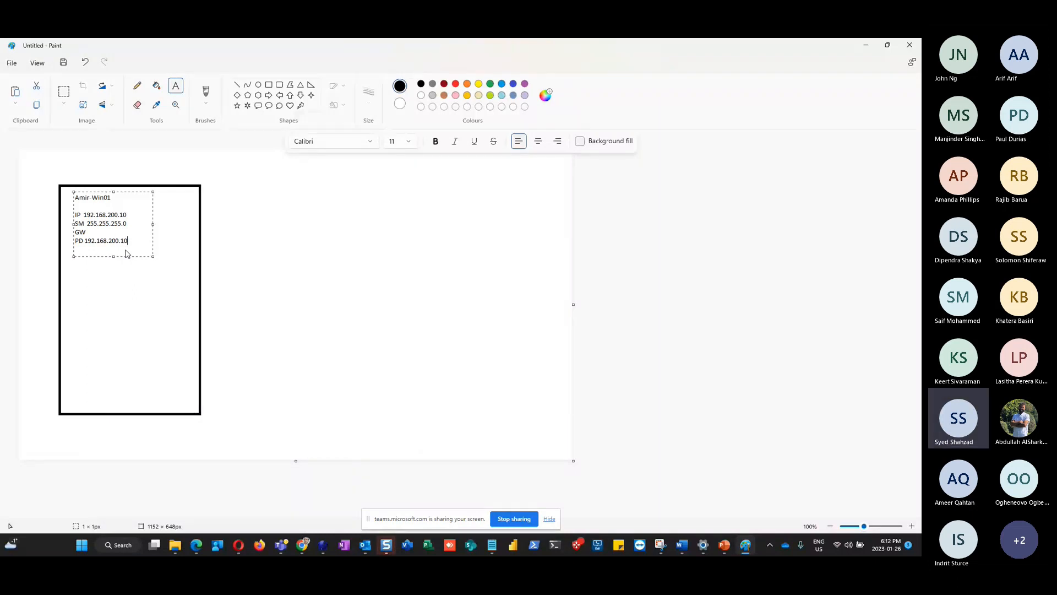
Add blank lines, enlarge the canvas to 1823×765 px, and select all the text
{"action": "key", "text": "Return"}
{"action": "key", "text": "Return"}
{"action": "left_click_drag", "start_coordinate": [573, 463], "coordinate": [936, 526]}
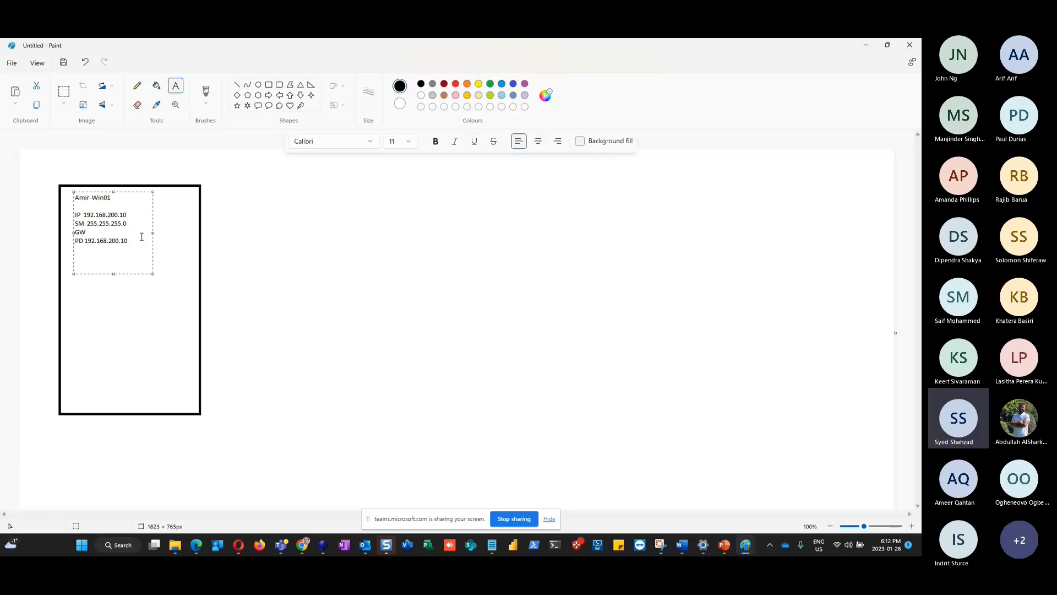
{"action": "key", "text": "ctrl+a"}
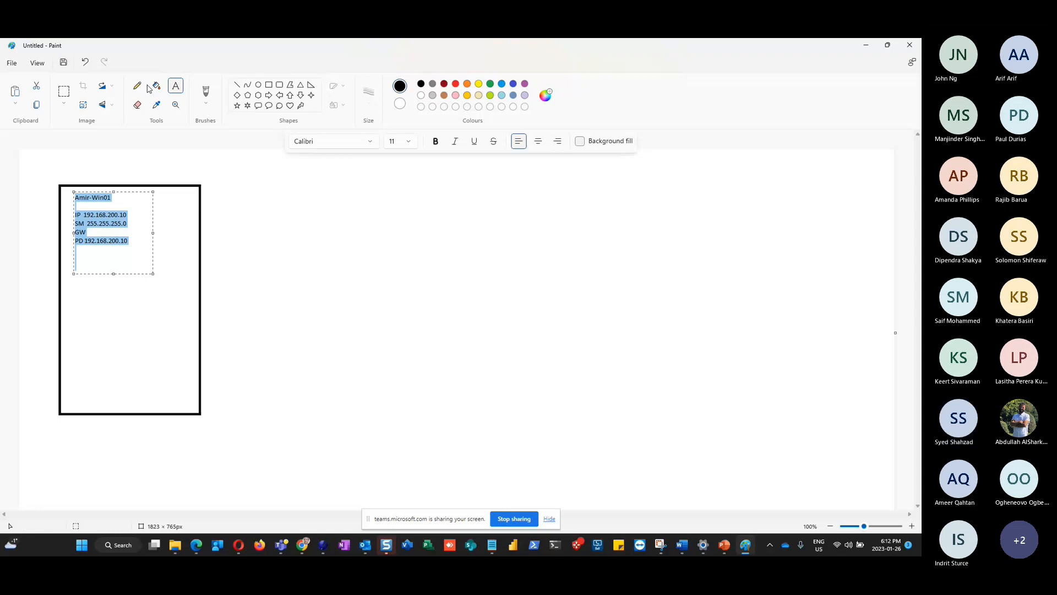
Set the notes to font size 16 and widen the text box across the canvas
{"action": "left_click", "coordinate": [409, 142]}
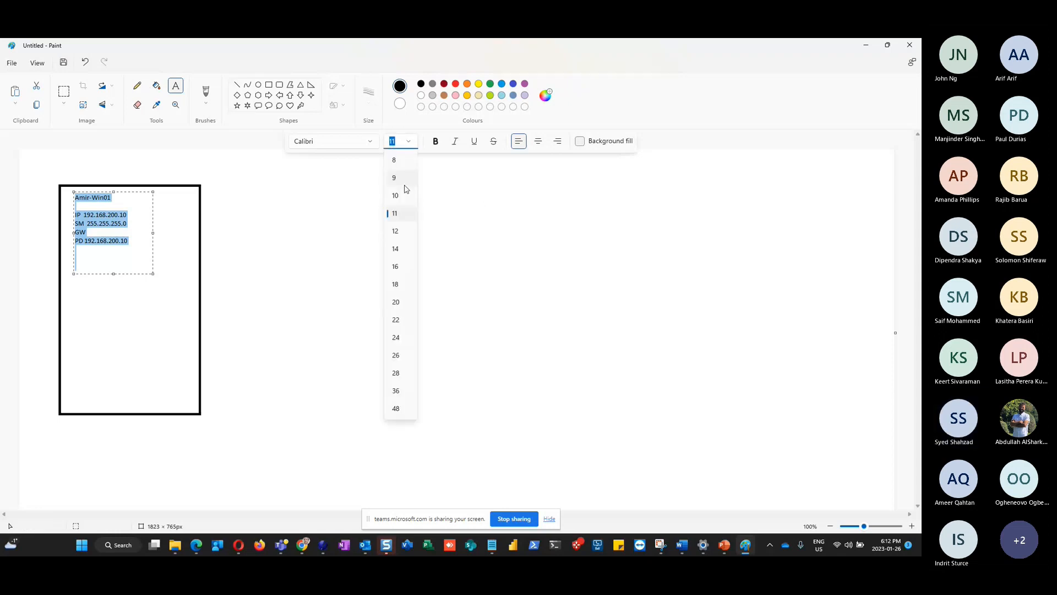
{"action": "left_click", "coordinate": [400, 265]}
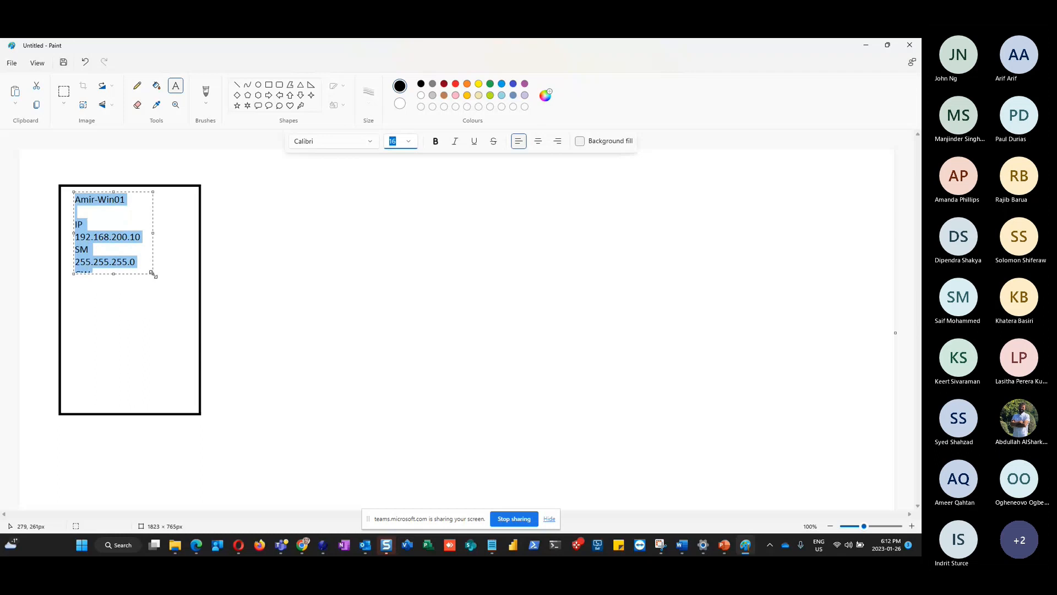
{"action": "left_click_drag", "start_coordinate": [153, 275], "coordinate": [374, 335]}
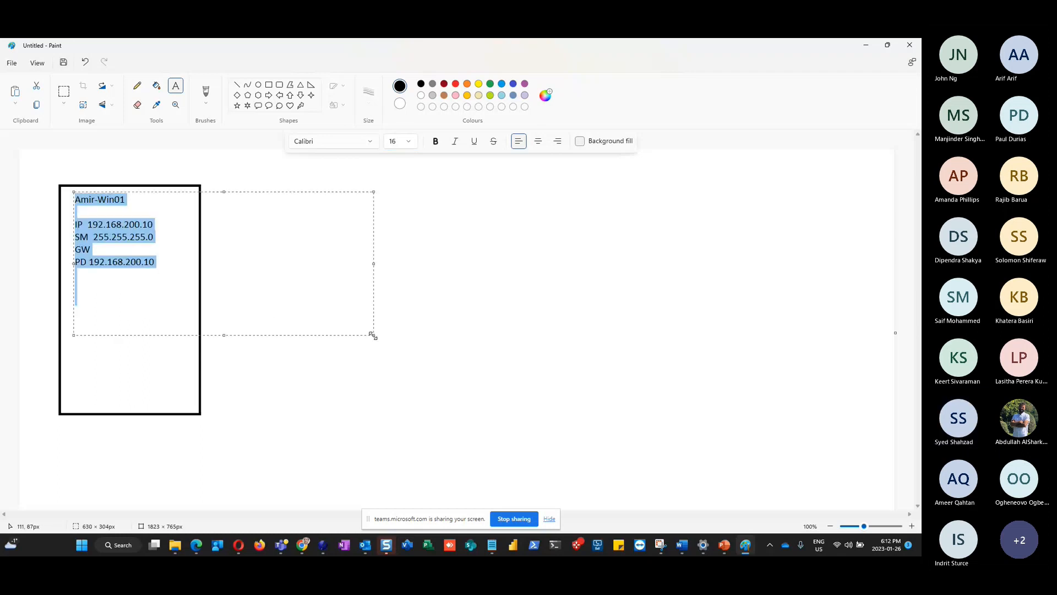
{"action": "left_click", "coordinate": [151, 283]}
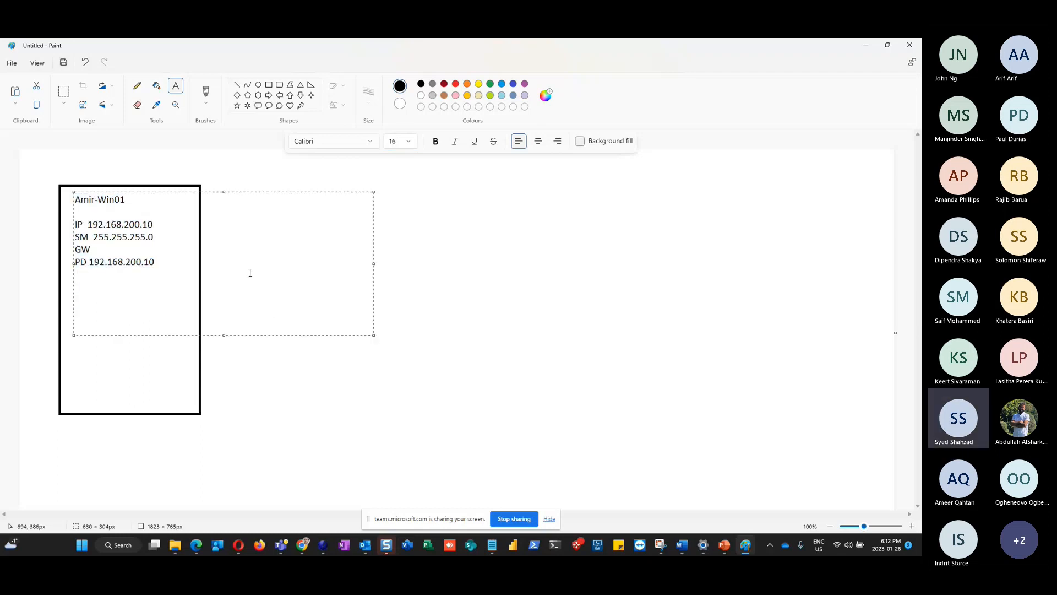
Add checklist lines: Check Time Zone, Vmware tools are installed, Rename the VM to YourName-Win01 (Restart)
{"action": "type", "text": "C"}
{"action": "type", "text": "heck Time "}
{"action": "type", "text": "Zone"}
{"action": "type", "text": "Vmware"}
{"action": "type", "text": " tools are"}
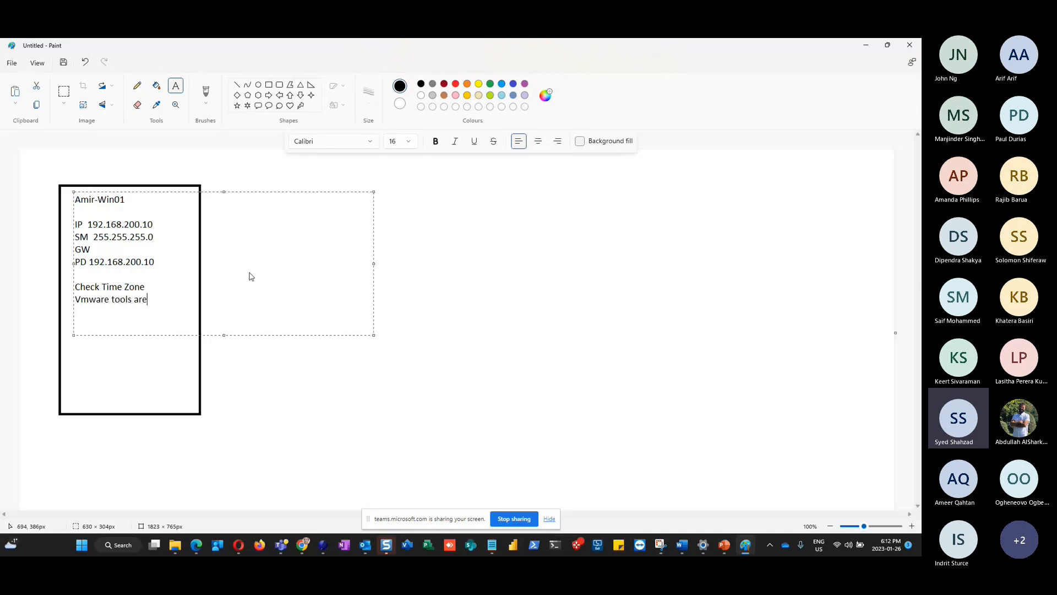
{"action": "type", "text": " installed"}
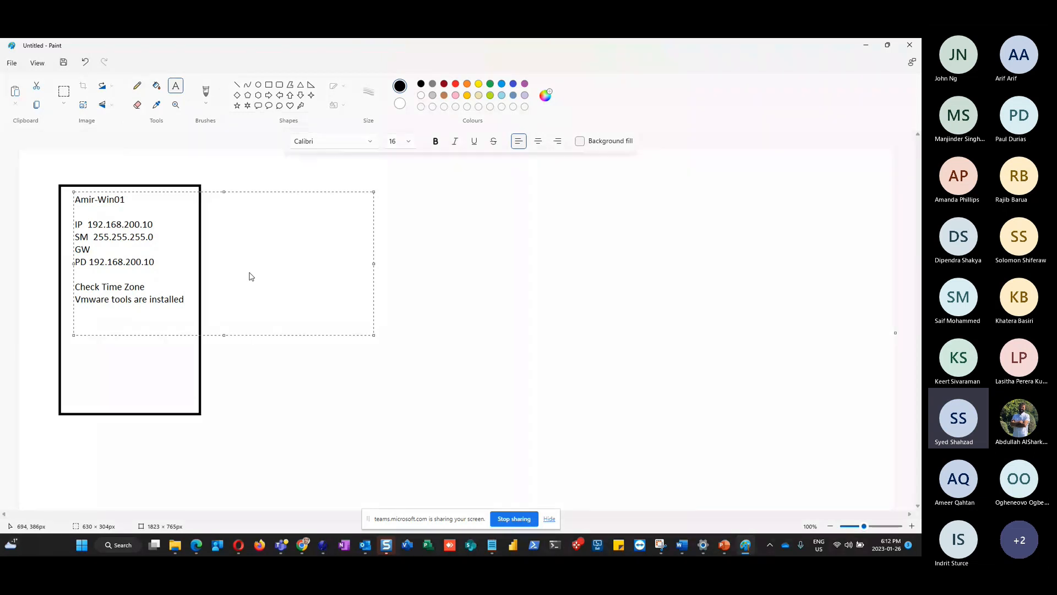
{"action": "type", "text": "Rename the V"}
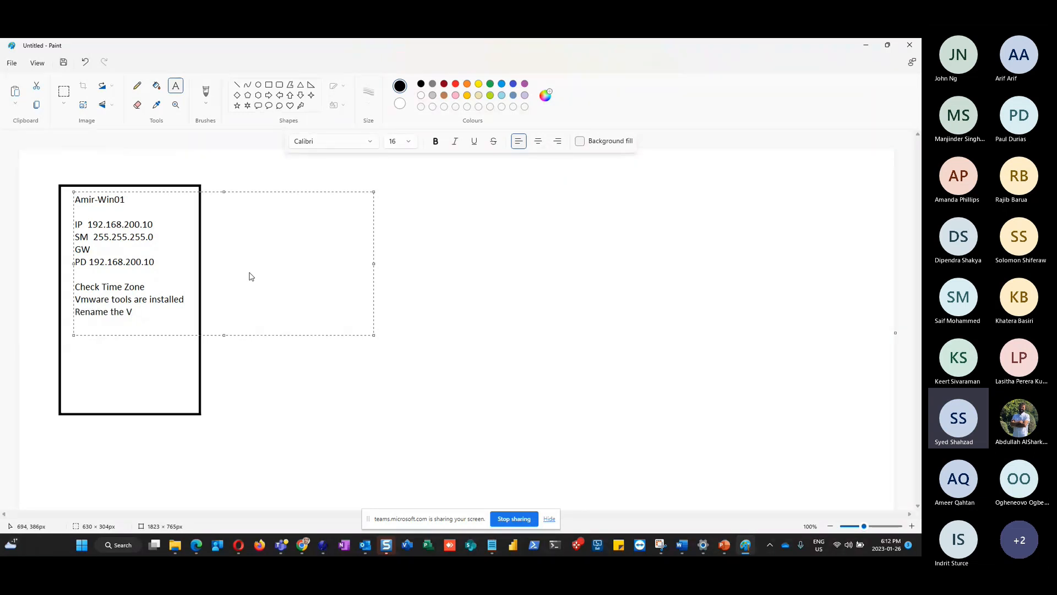
{"action": "type", "text": "M to YourName-Win01"}
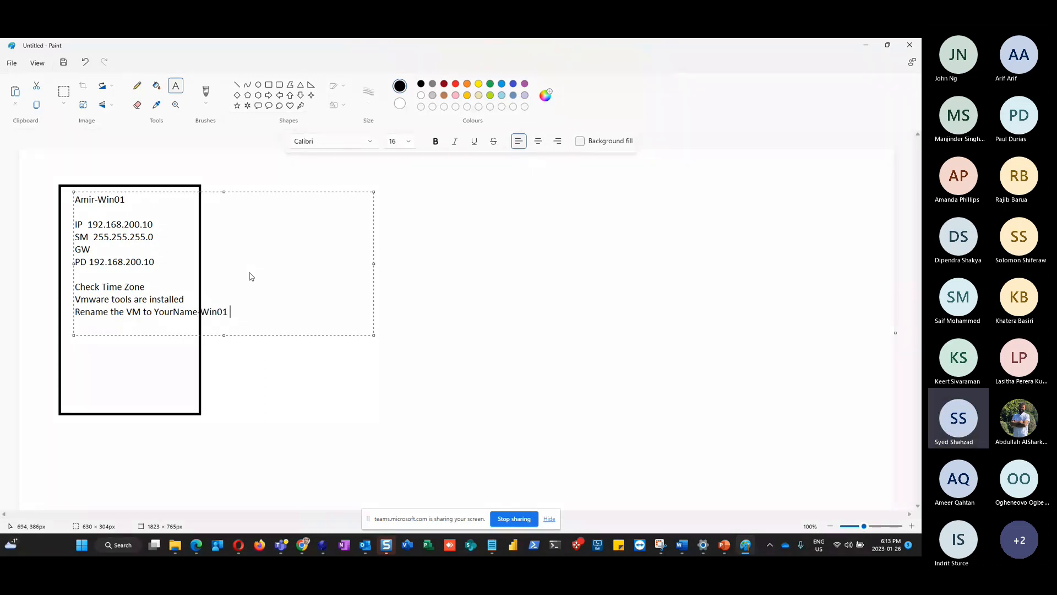
{"action": "type", "text": " (Restart)"}
{"action": "key", "text": "Return"}
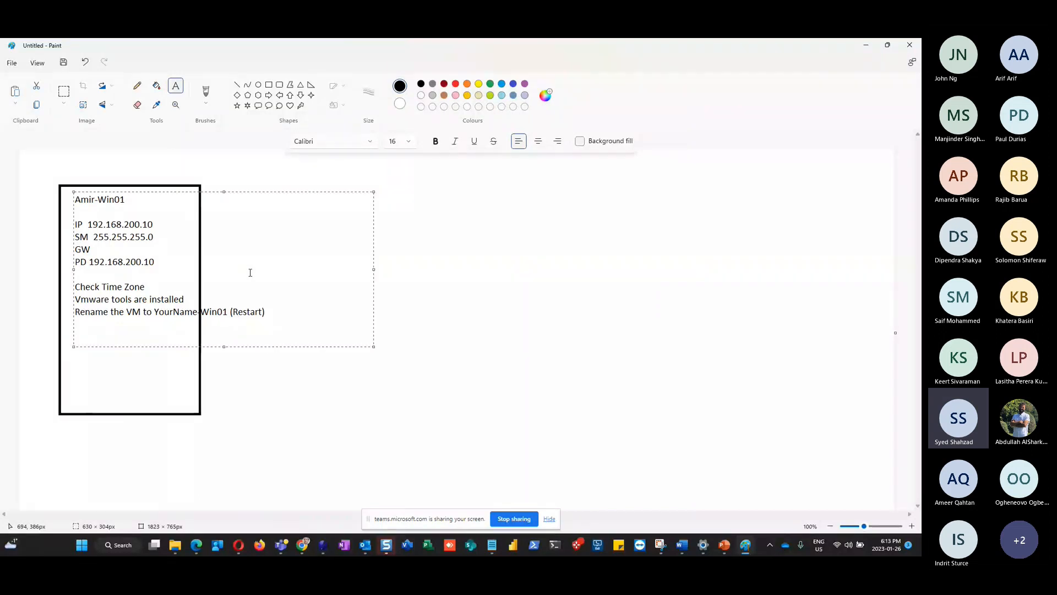
Add checklist items 'IE Enhanced Security Settings off', 'Check firewall' and 'Take a Snapshot'
{"action": "type", "text": "IE Enhanced Security Settings"}
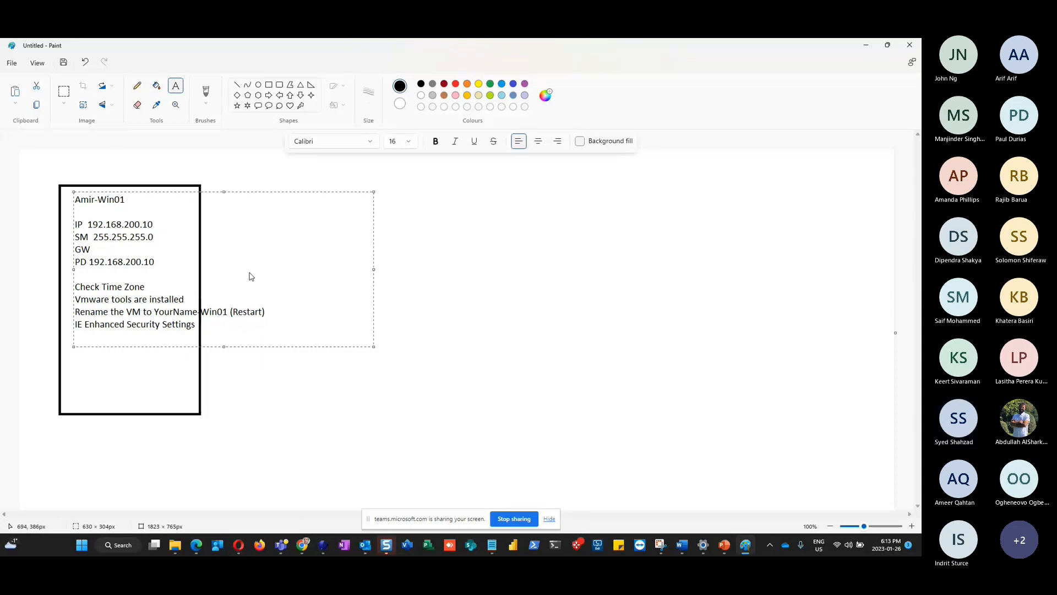
{"action": "type", "text": "off"}
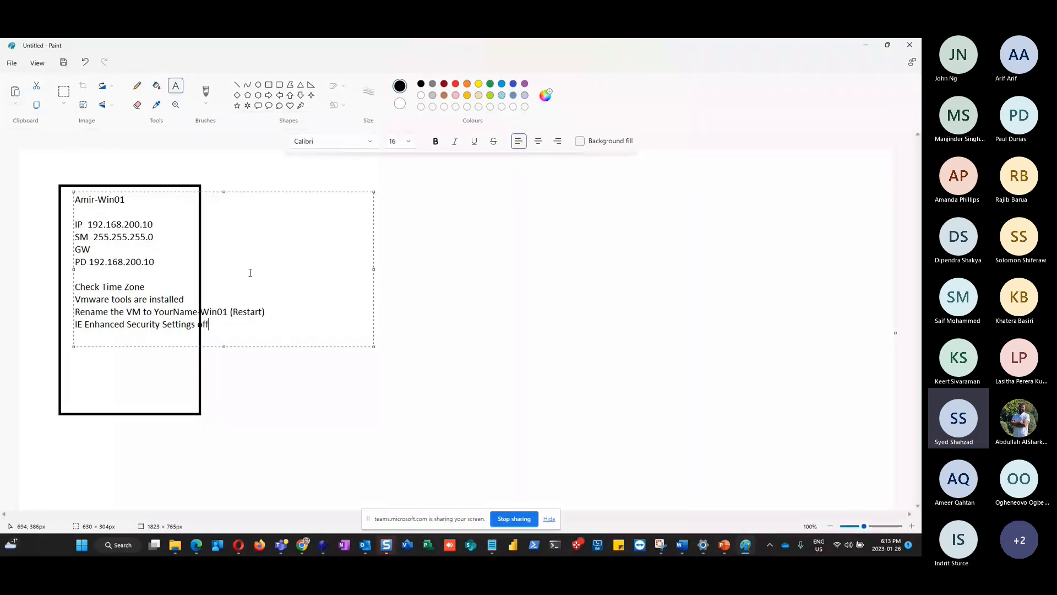
{"action": "key", "text": "Return"}
{"action": "type", "text": "Check firewall"}
{"action": "key", "text": "Return"}
{"action": "key", "text": "Return"}
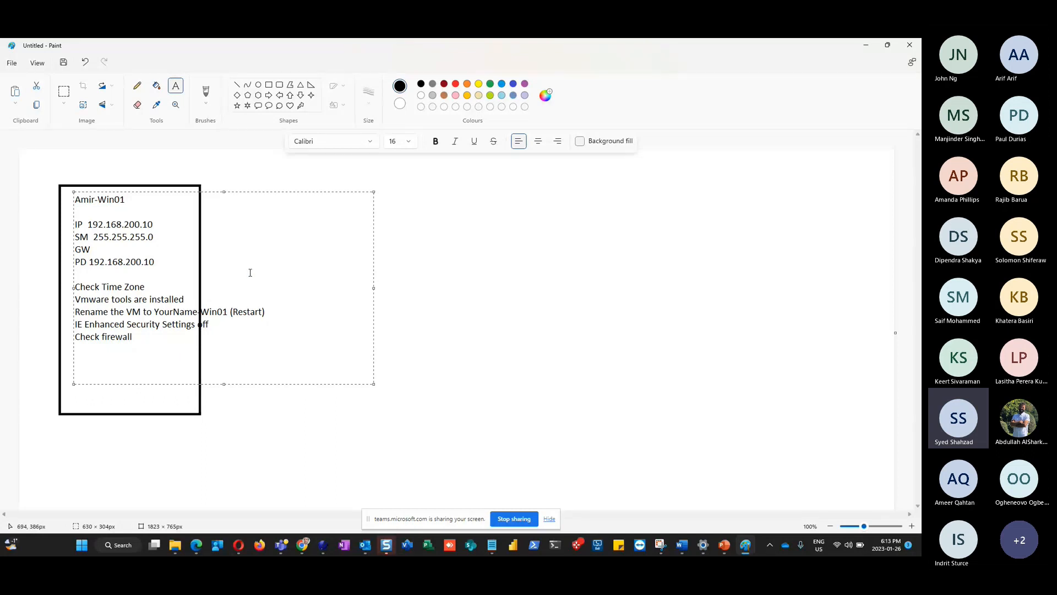
{"action": "type", "text": "Take a Snapshot"}
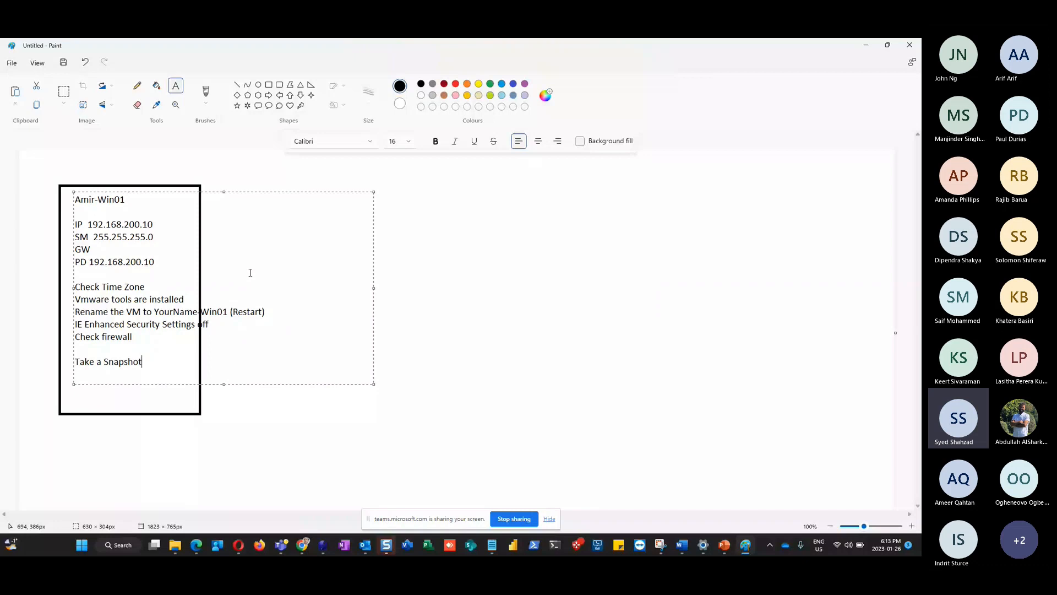
{"action": "key", "text": "Return"}
{"action": "key", "text": "Return"}
List ActiveDirectory, DNS and DHCP, then insert blank lines above ActiveDirectory
{"action": "type", "text": "ActiveD"}
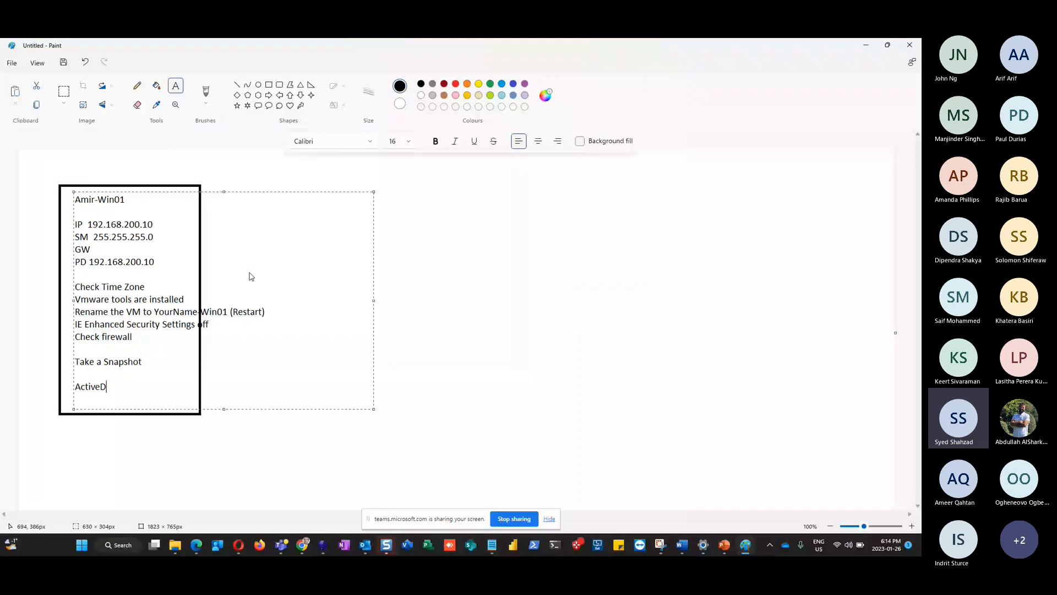
{"action": "type", "text": "irectory"}
{"action": "key", "text": "Return"}
{"action": "type", "text": "DNS"}
{"action": "key", "text": "Return"}
{"action": "type", "text": "DHCP"}
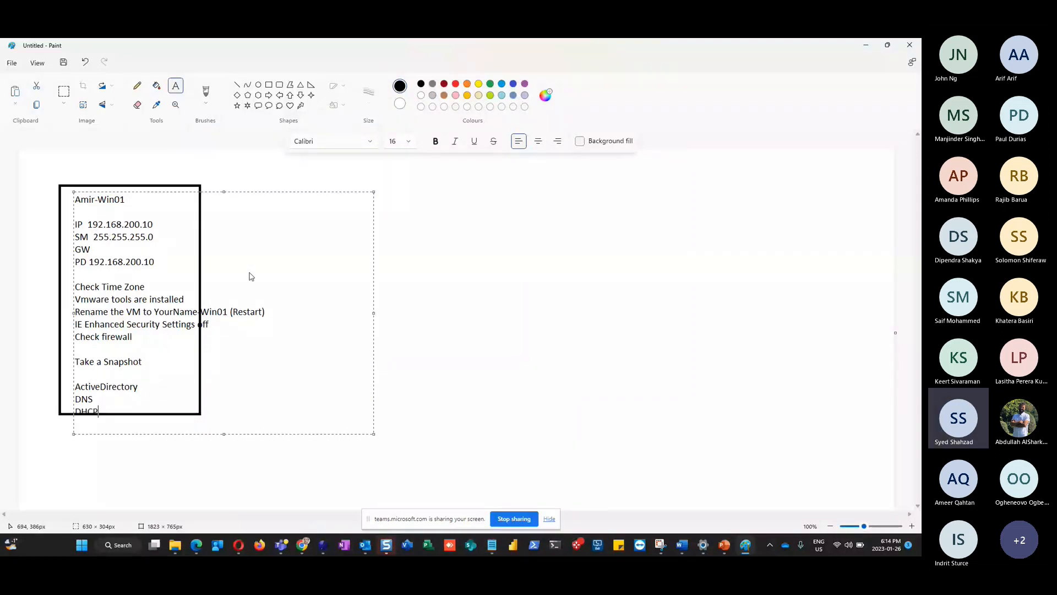
{"action": "key", "text": "Up"}
{"action": "key", "text": "Up"}
{"action": "key", "text": "Home"}
{"action": "key", "text": "Return"}
{"action": "key", "text": "Return"}
{"action": "key", "text": "Return"}
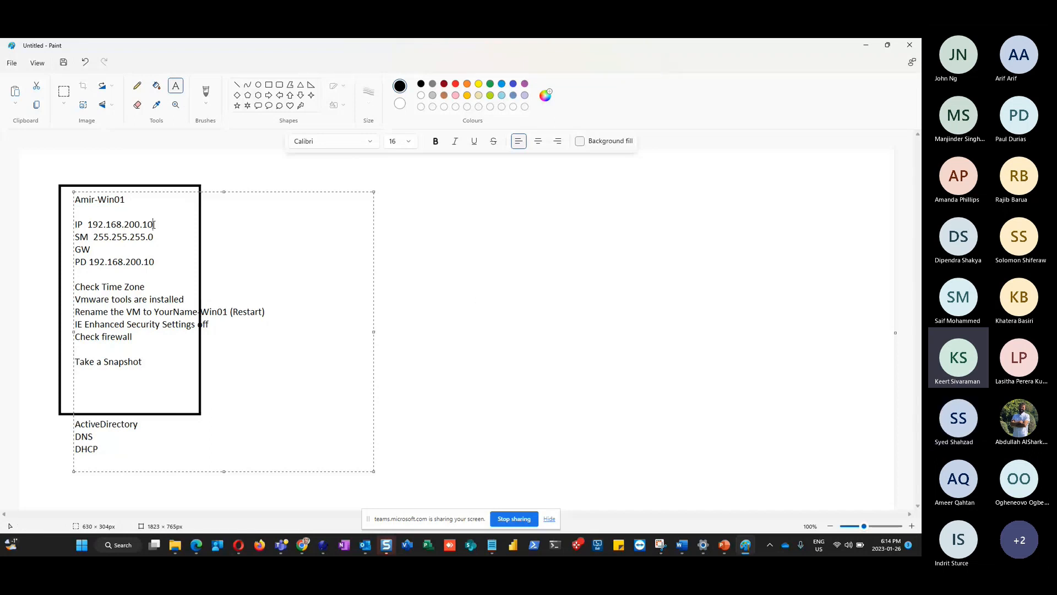
Highlight the IP address, the PD label and the PD address 192.168.200.10 in turn
{"action": "left_click_drag", "start_coordinate": [153, 225], "coordinate": [126, 231]}
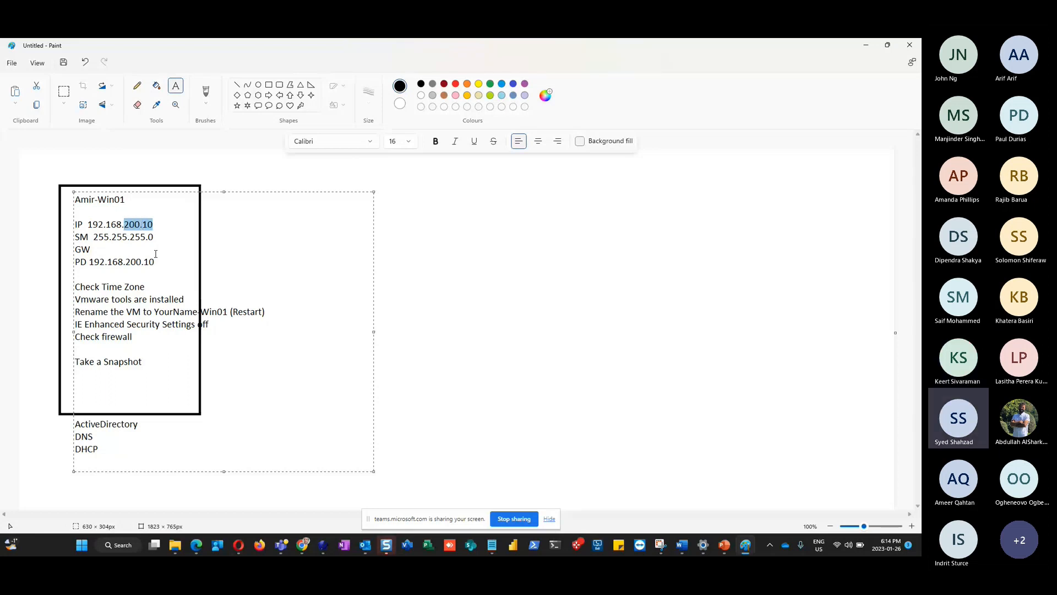
{"action": "left_click_drag", "start_coordinate": [155, 225], "coordinate": [121, 225]}
{"action": "left_click_drag", "start_coordinate": [87, 262], "coordinate": [74, 262]}
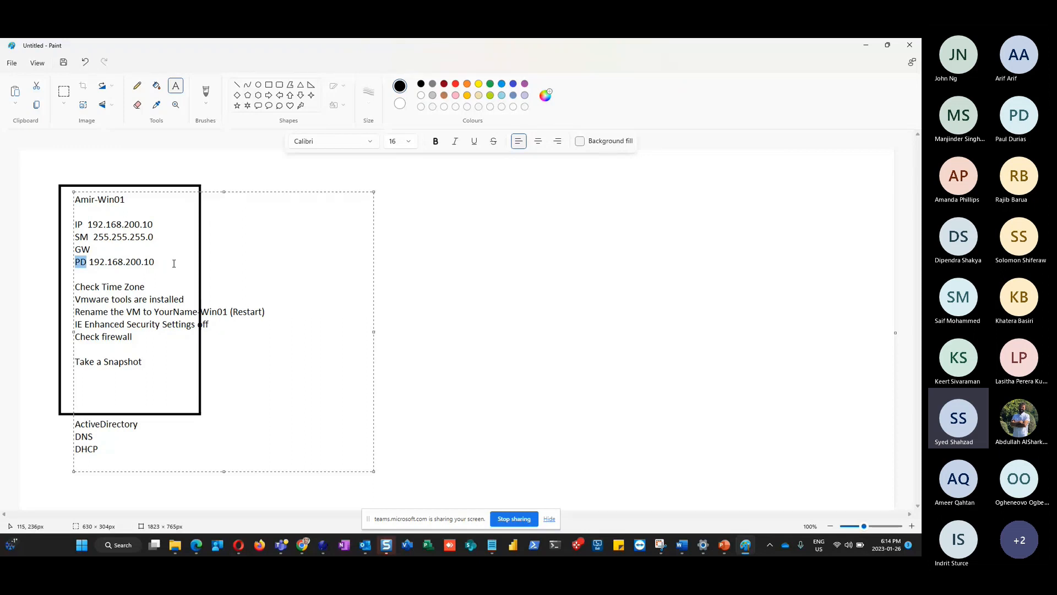
{"action": "left_click", "coordinate": [153, 262]}
{"action": "left_click_drag", "start_coordinate": [152, 262], "coordinate": [88, 262]}
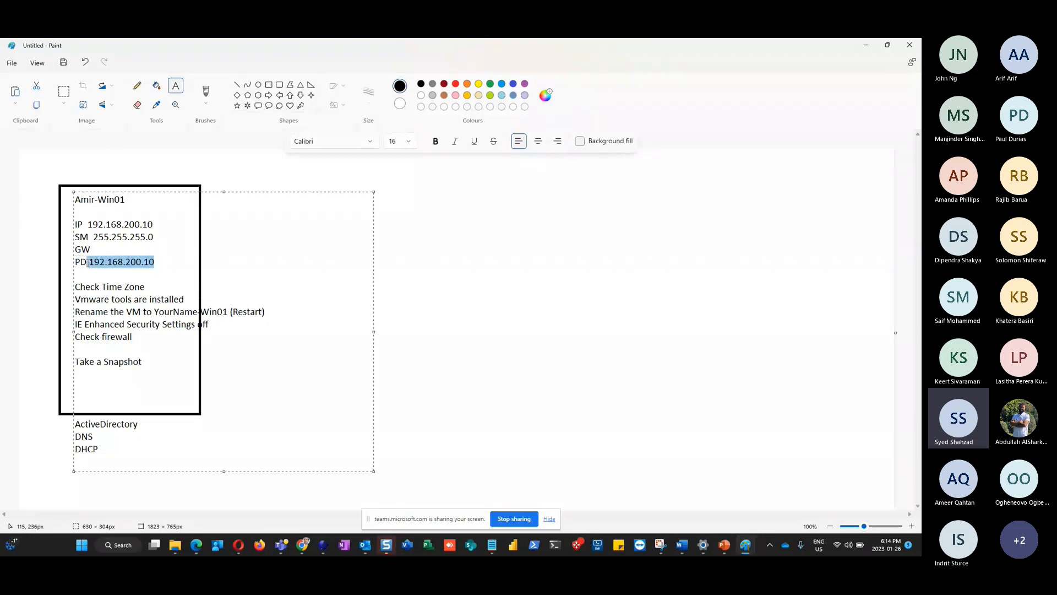
{"action": "left_click", "coordinate": [93, 437]}
{"action": "double_click", "coordinate": [93, 437]}
{"action": "left_click_drag", "start_coordinate": [152, 225], "coordinate": [84, 225]}
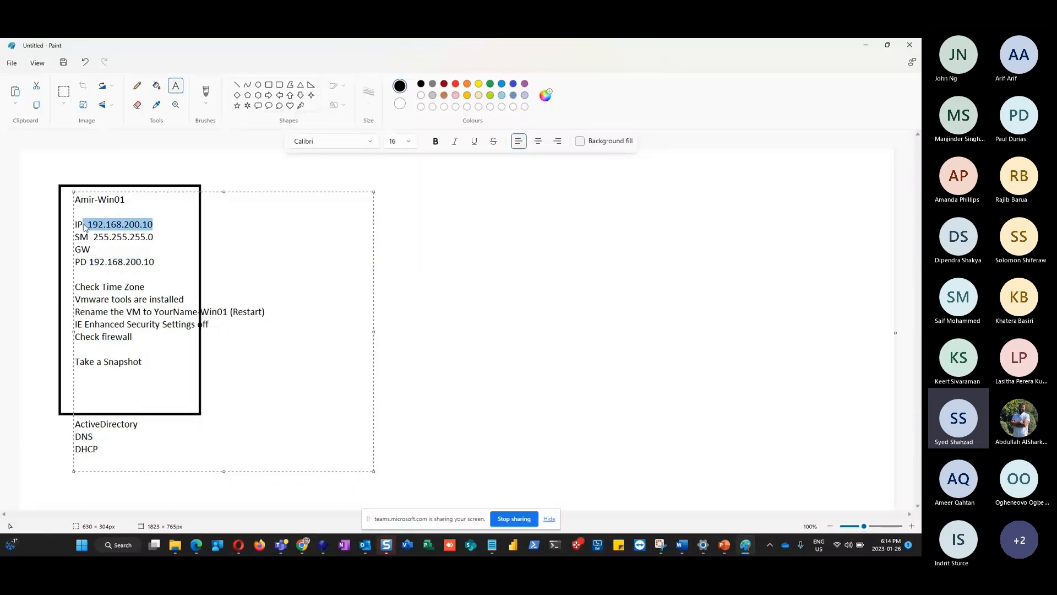
{"action": "left_click", "coordinate": [170, 268]}
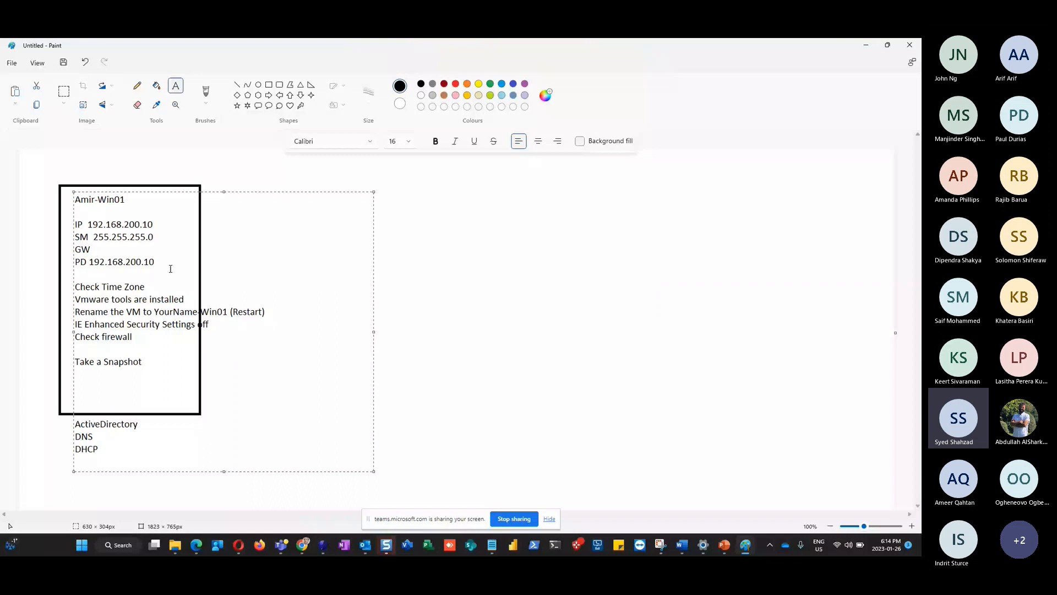
{"action": "left_click_drag", "start_coordinate": [171, 269], "coordinate": [92, 263]}
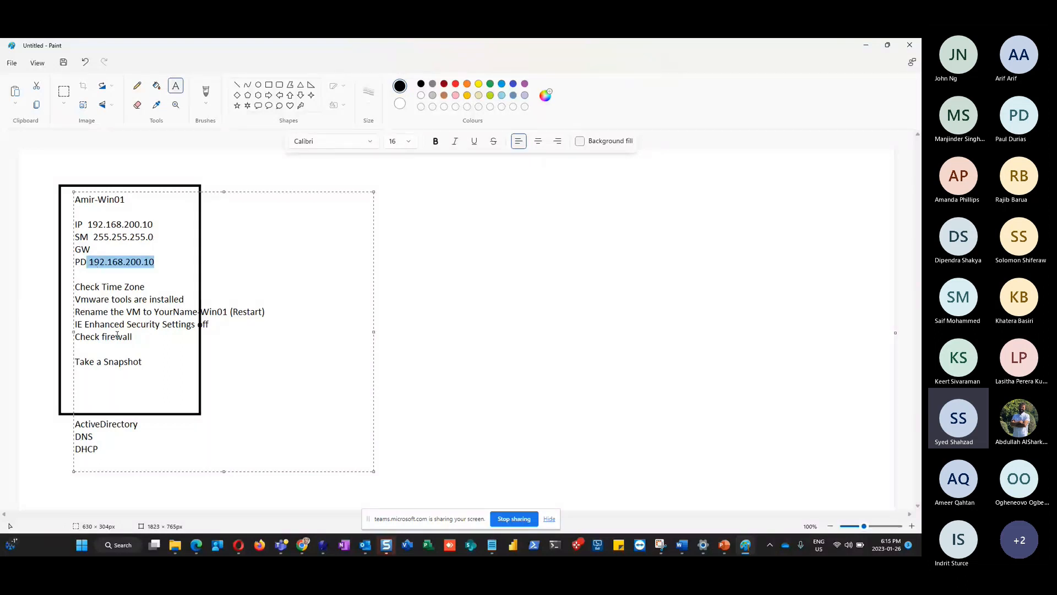
Highlight the DNS line and PD address again, then switch to the Teams meeting window
{"action": "left_click_drag", "start_coordinate": [98, 438], "coordinate": [74, 437]}
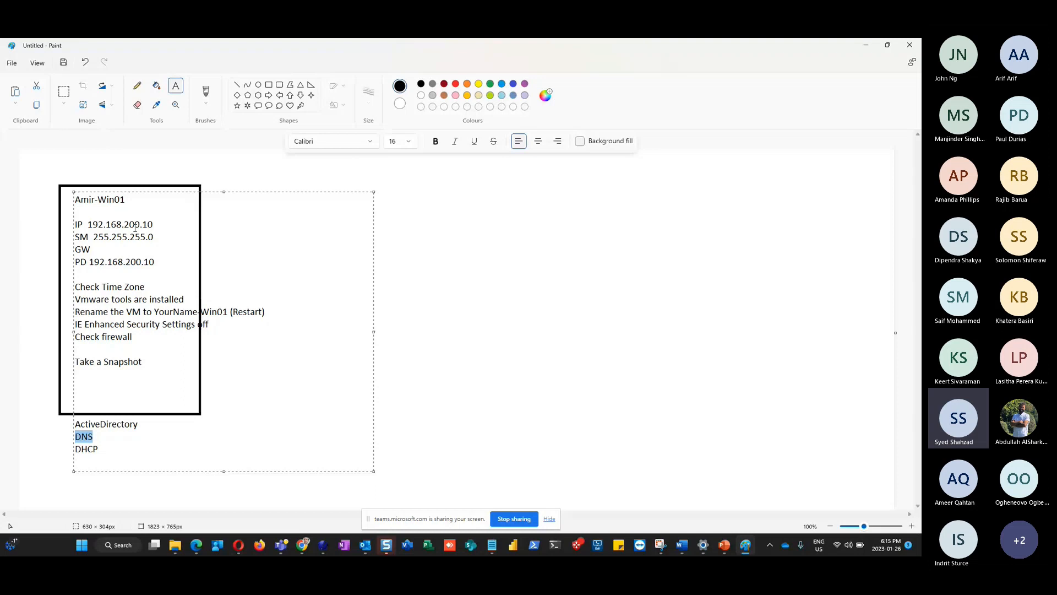
{"action": "left_click_drag", "start_coordinate": [155, 262], "coordinate": [88, 262]}
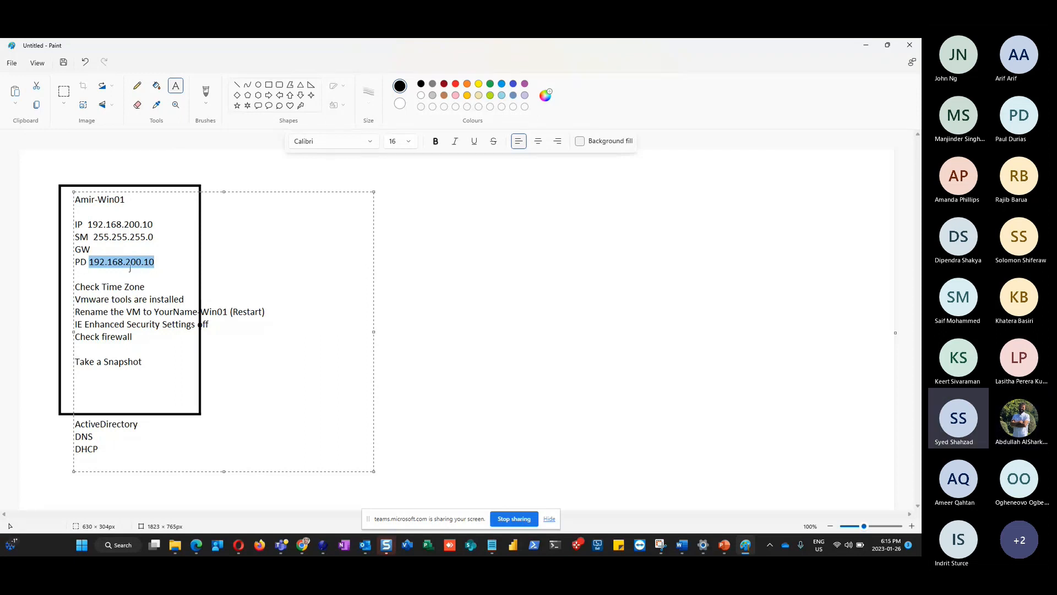
{"action": "left_click", "coordinate": [157, 263]}
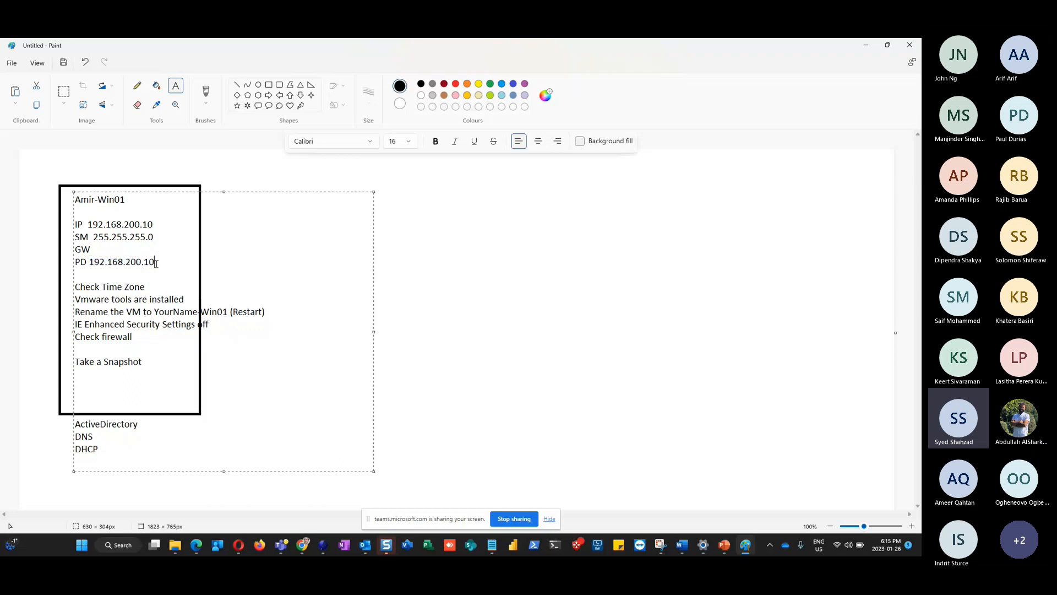
{"action": "left_click_drag", "start_coordinate": [157, 264], "coordinate": [89, 263]}
{"action": "left_click_drag", "start_coordinate": [92, 436], "coordinate": [76, 437]}
{"action": "left_click_drag", "start_coordinate": [155, 262], "coordinate": [89, 262]}
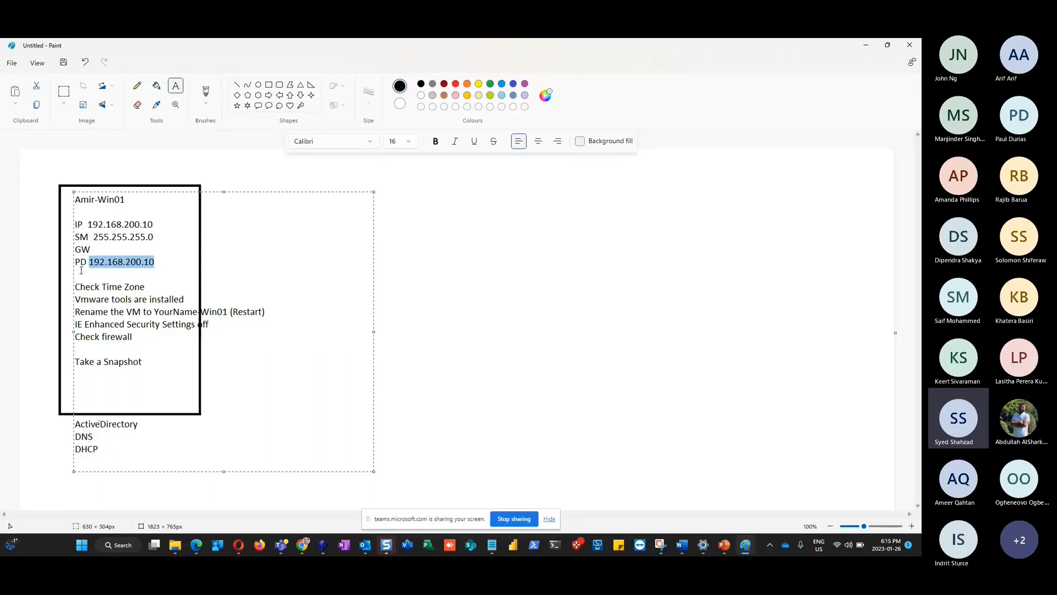
{"action": "left_click", "coordinate": [308, 349]}
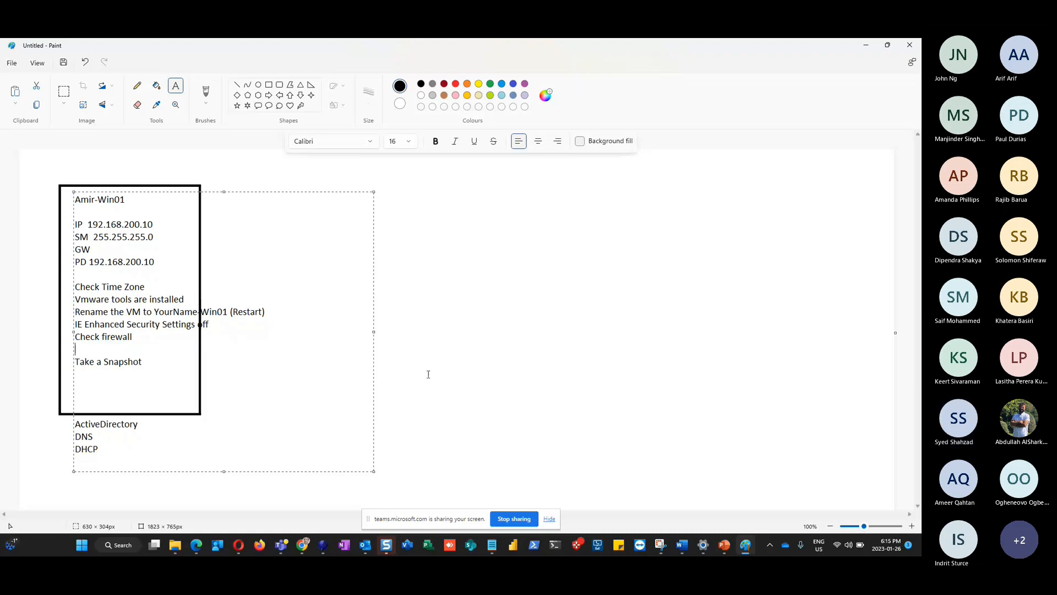
{"action": "key", "text": "alt+Tab"}
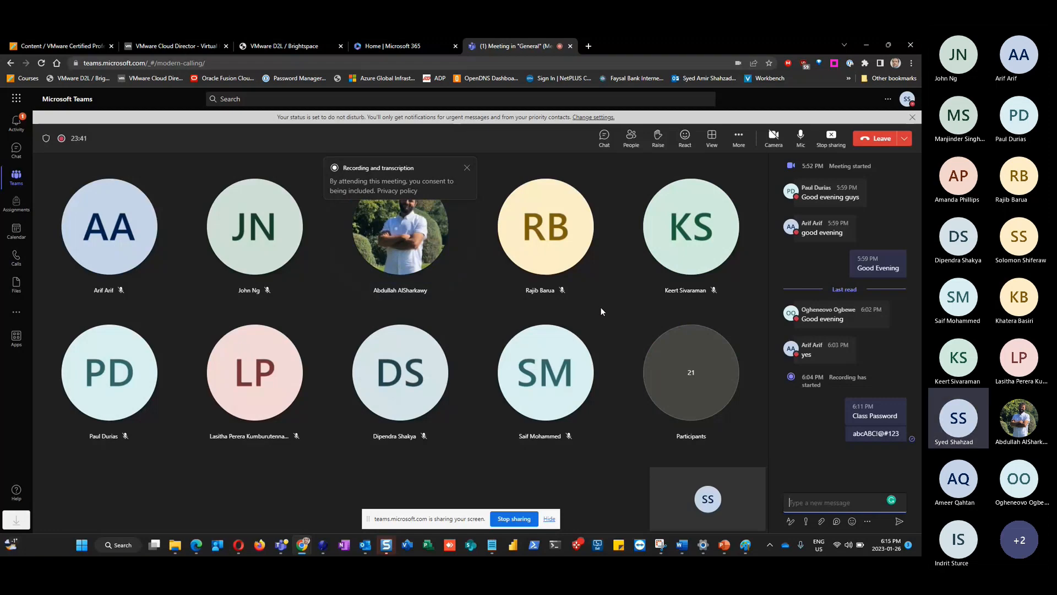
Power on Amir-Win01 from its Actions menu in Cloud Director, then bring PowerPoint forward
{"action": "left_click", "coordinate": [160, 45]}
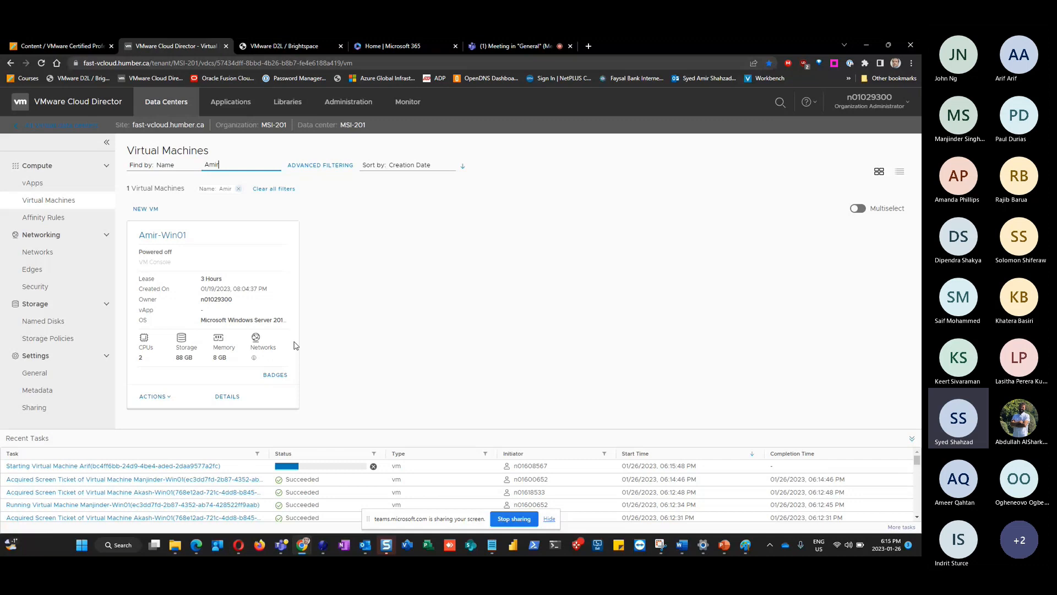
{"action": "left_click", "coordinate": [154, 396]}
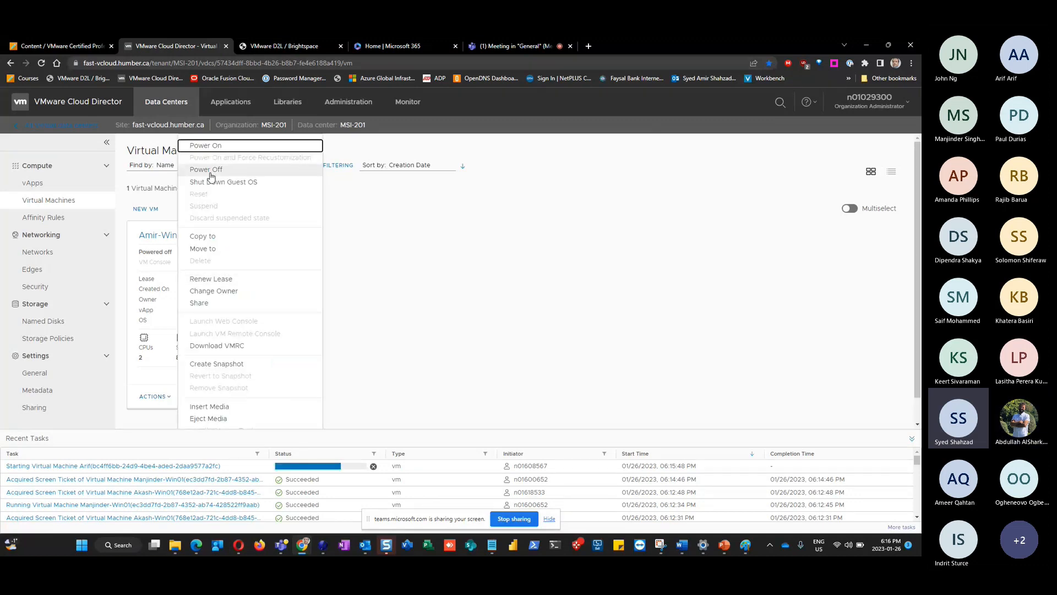
{"action": "left_click", "coordinate": [511, 293]}
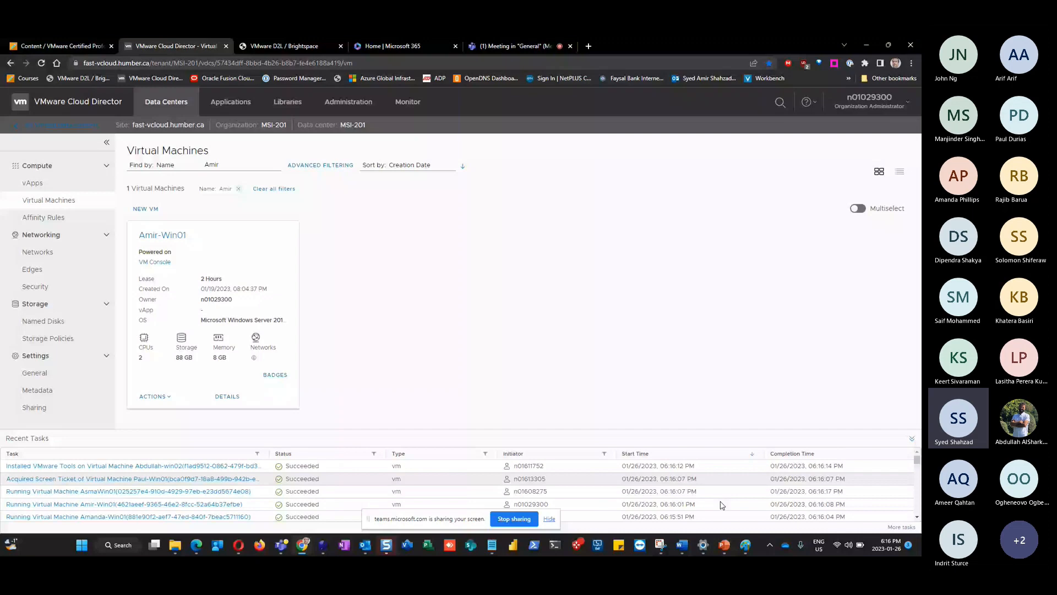
{"action": "left_click", "coordinate": [724, 547]}
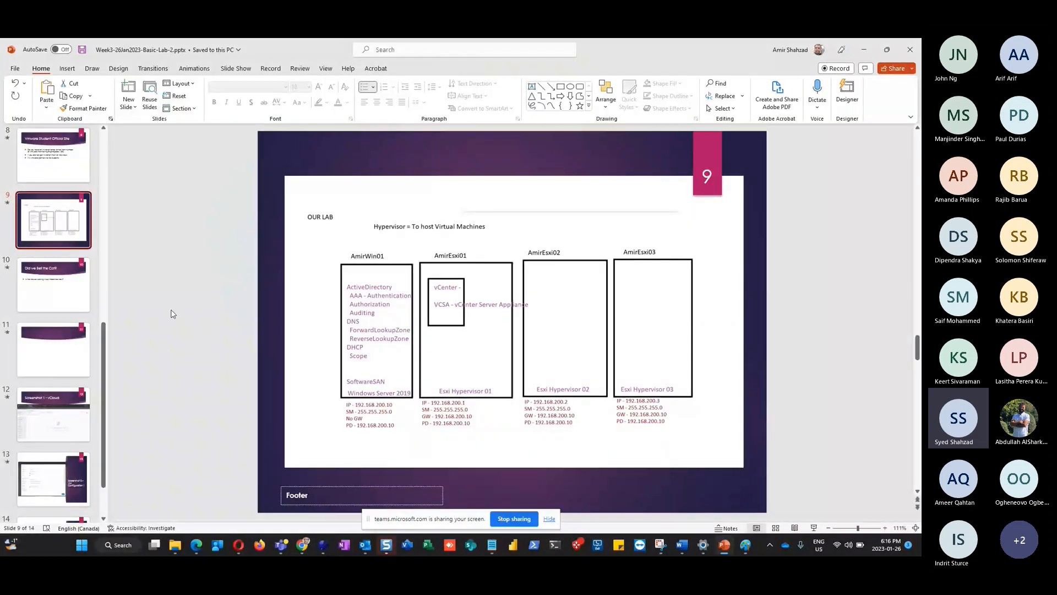
Title slide 11 'Lets configure the first VM' and paste the Paint checklist into its body
{"action": "left_click", "coordinate": [53, 350]}
{"action": "left_click", "coordinate": [409, 198]}
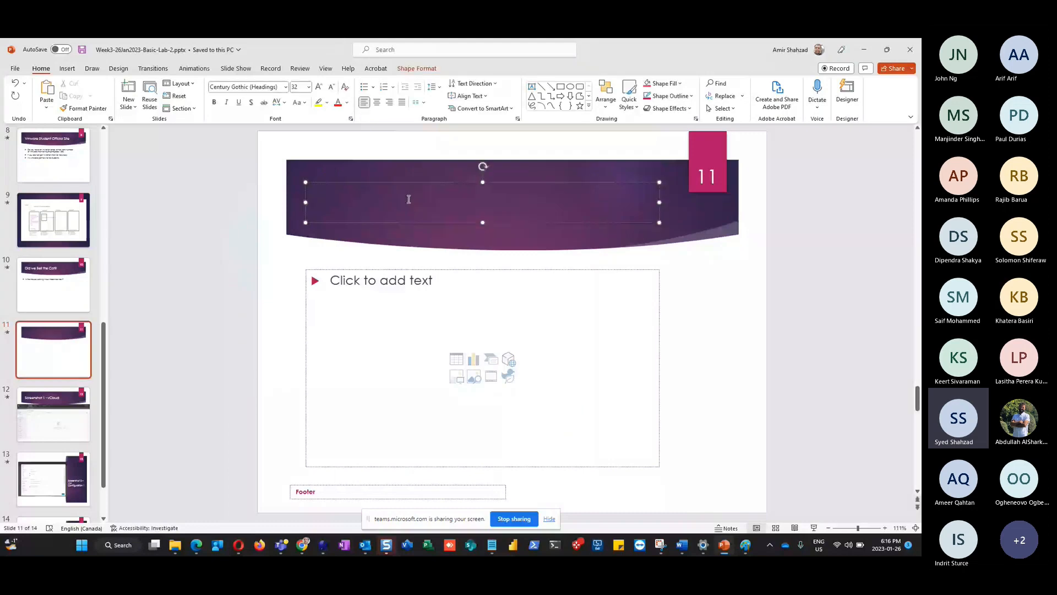
{"action": "type", "text": "Lets configure the first "}
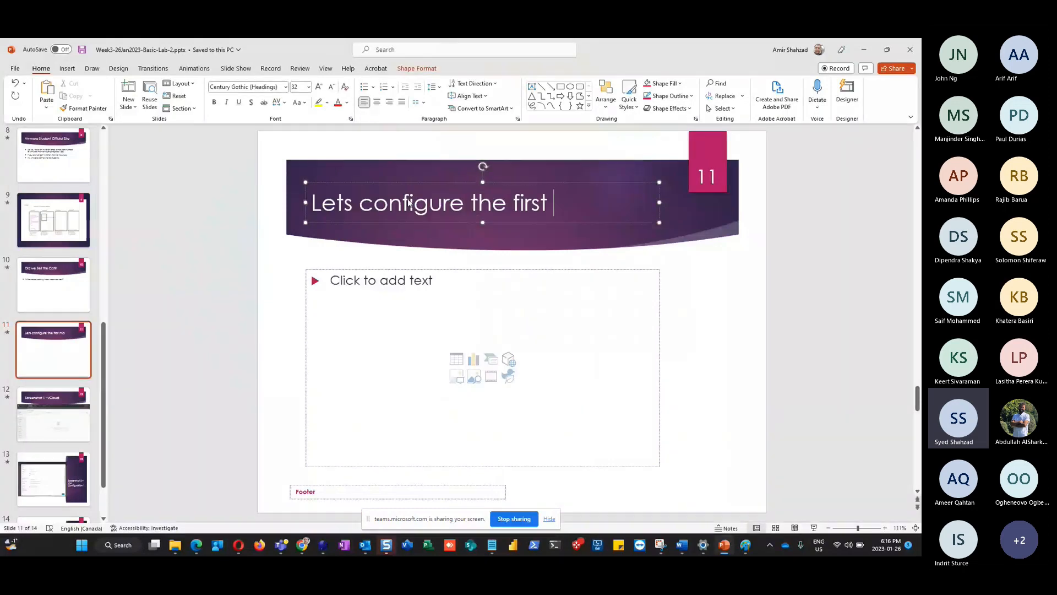
{"action": "type", "text": "VM"}
{"action": "left_click", "coordinate": [435, 284]}
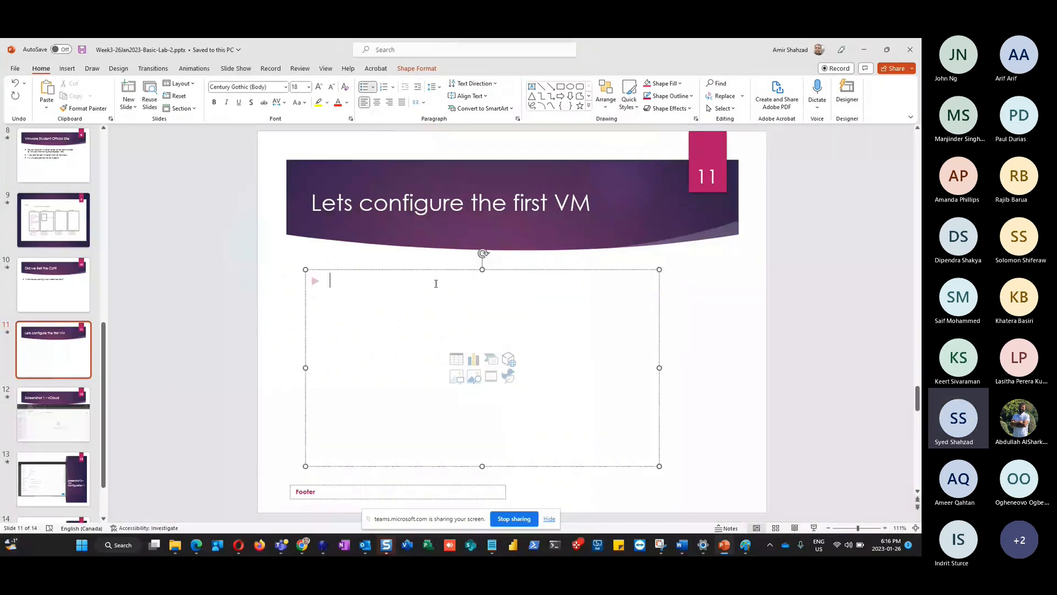
{"action": "key", "text": "ctrl+v"}
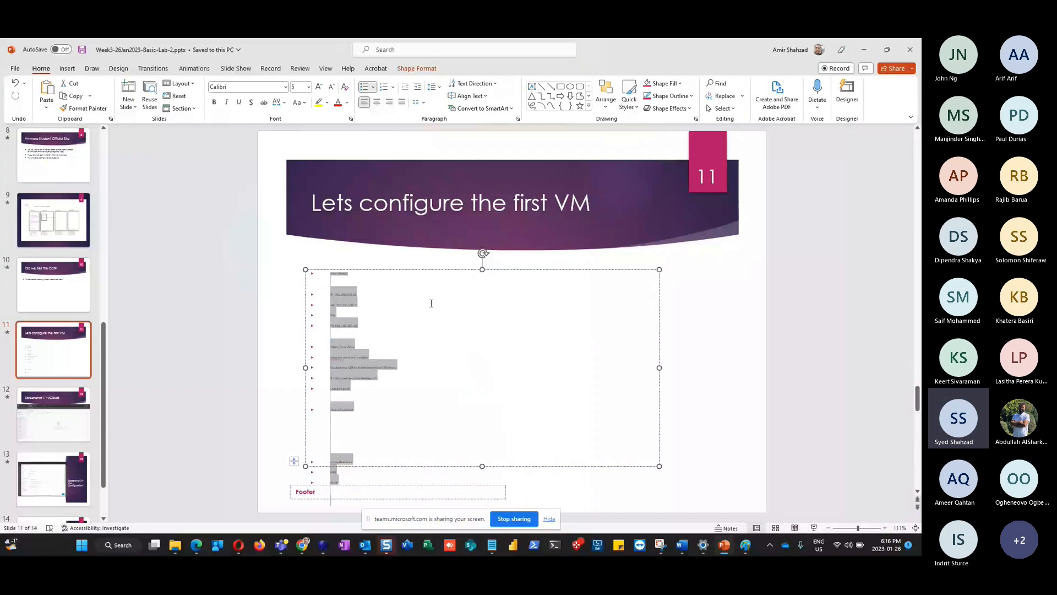
Remove the blank lines above IP, Take a Snapshot, Check Time Zone and ActiveDirectory
{"action": "left_click", "coordinate": [352, 282]}
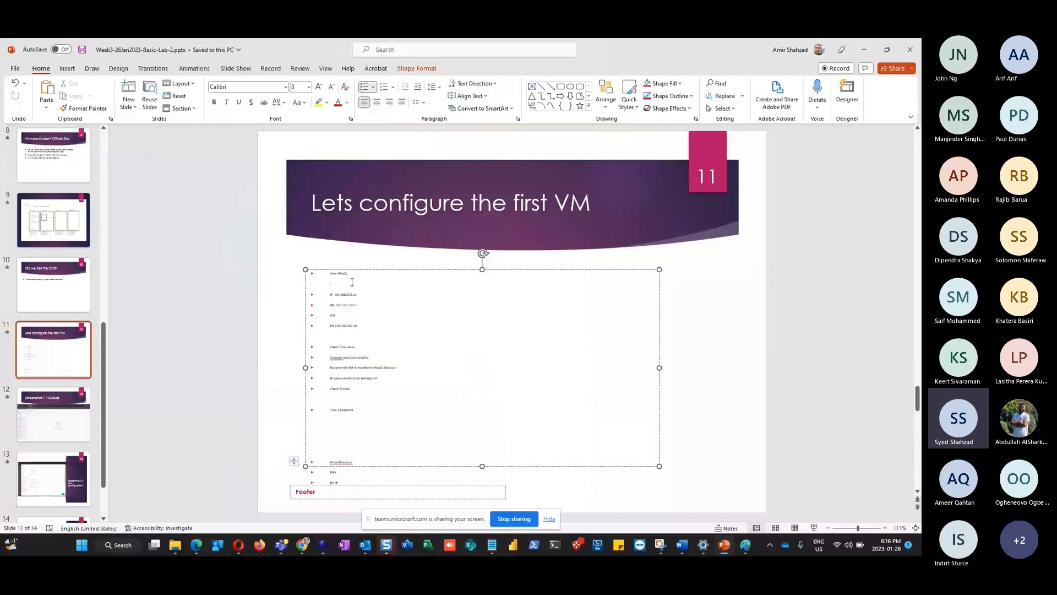
{"action": "key", "text": "Delete"}
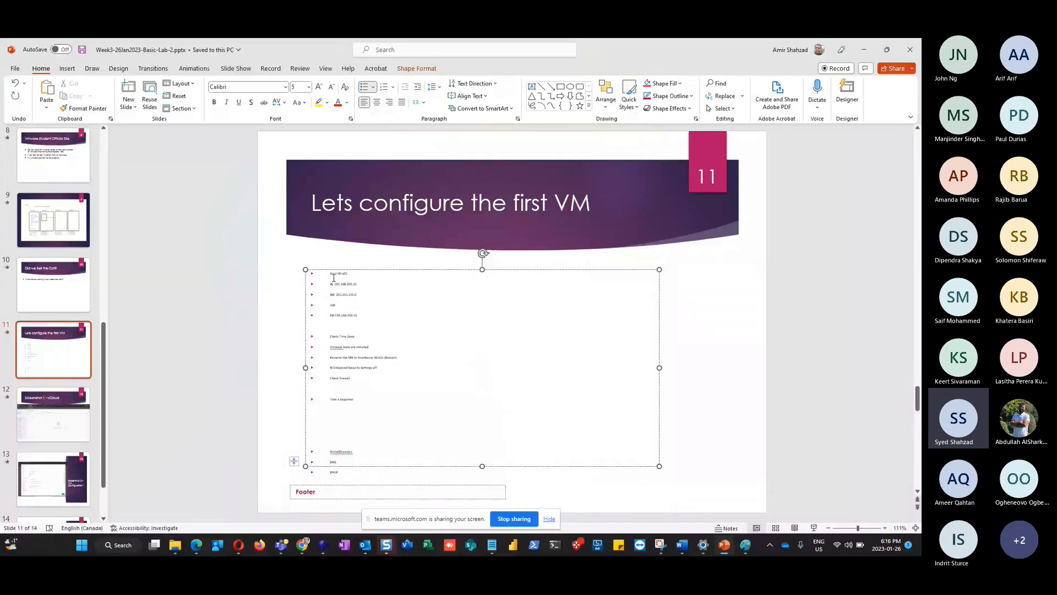
{"action": "left_click", "coordinate": [330, 388]}
{"action": "key", "text": "Delete"}
{"action": "left_click", "coordinate": [333, 327]}
{"action": "key", "text": "Delete"}
{"action": "left_click", "coordinate": [329, 389]}
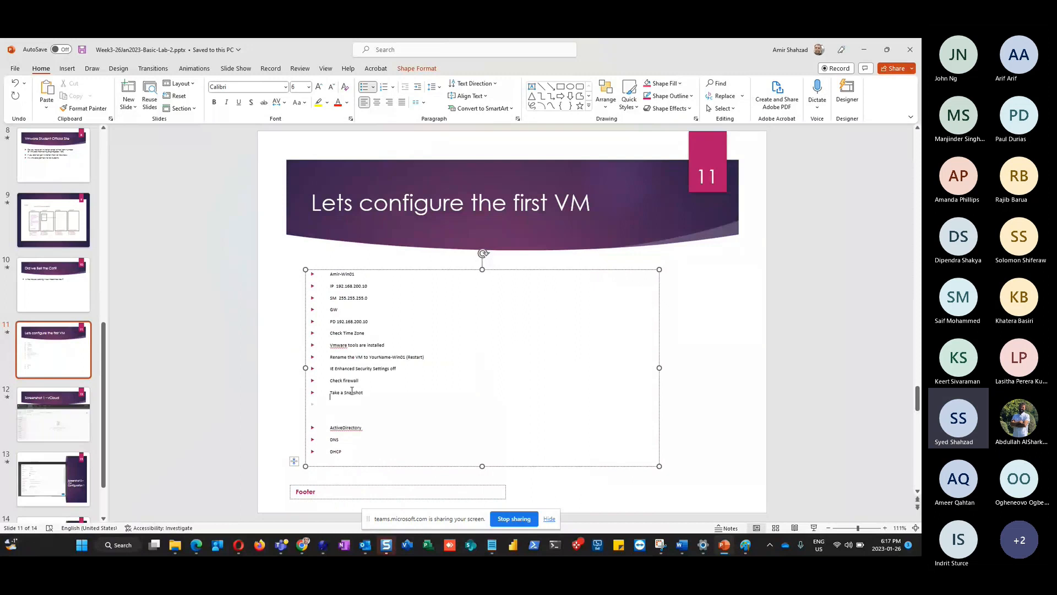
{"action": "key", "text": "Delete"}
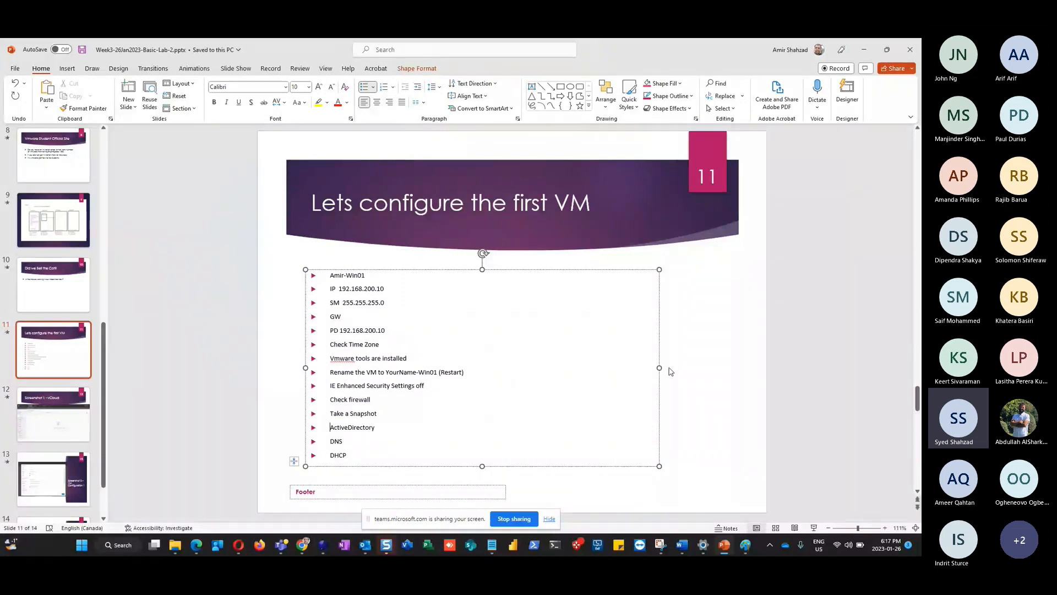
Enlarge the checklist text box wider and up-left, then deselect it
{"action": "left_click_drag", "start_coordinate": [659, 367], "coordinate": [729, 367]}
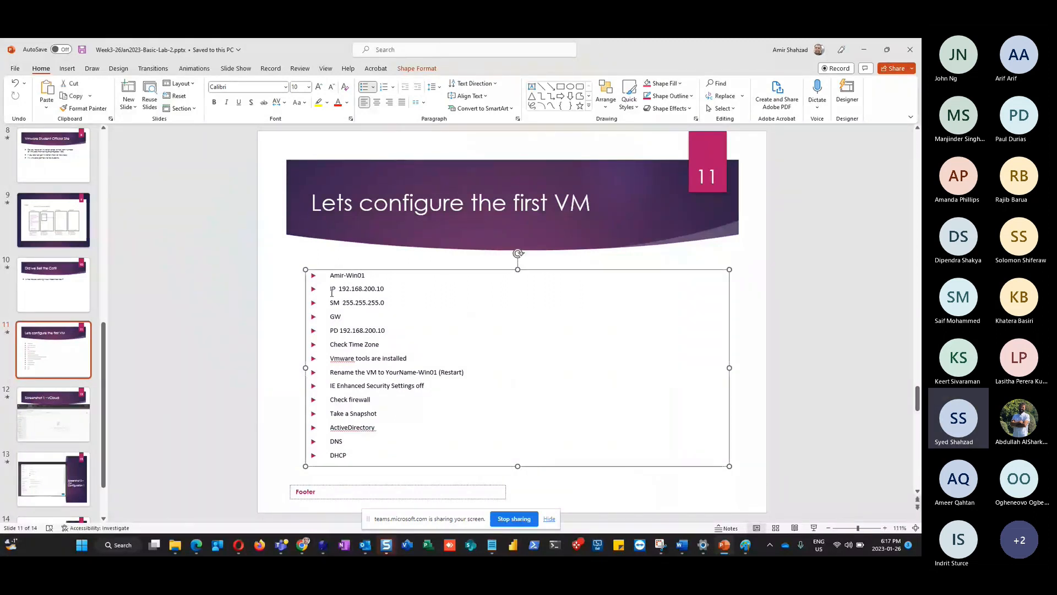
{"action": "left_click_drag", "start_coordinate": [305, 269], "coordinate": [280, 257]}
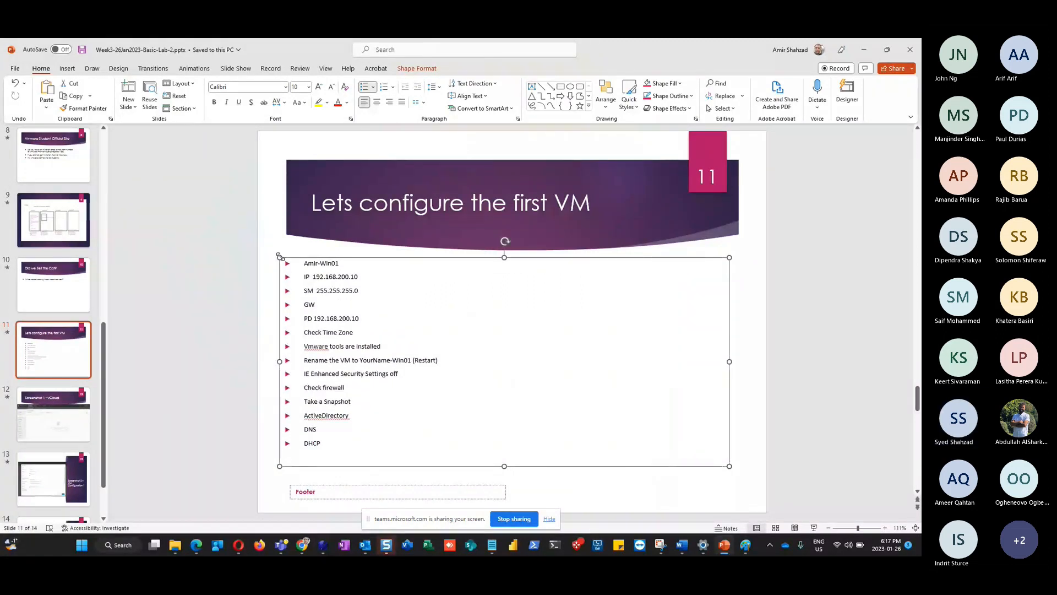
{"action": "left_click", "coordinate": [303, 278]}
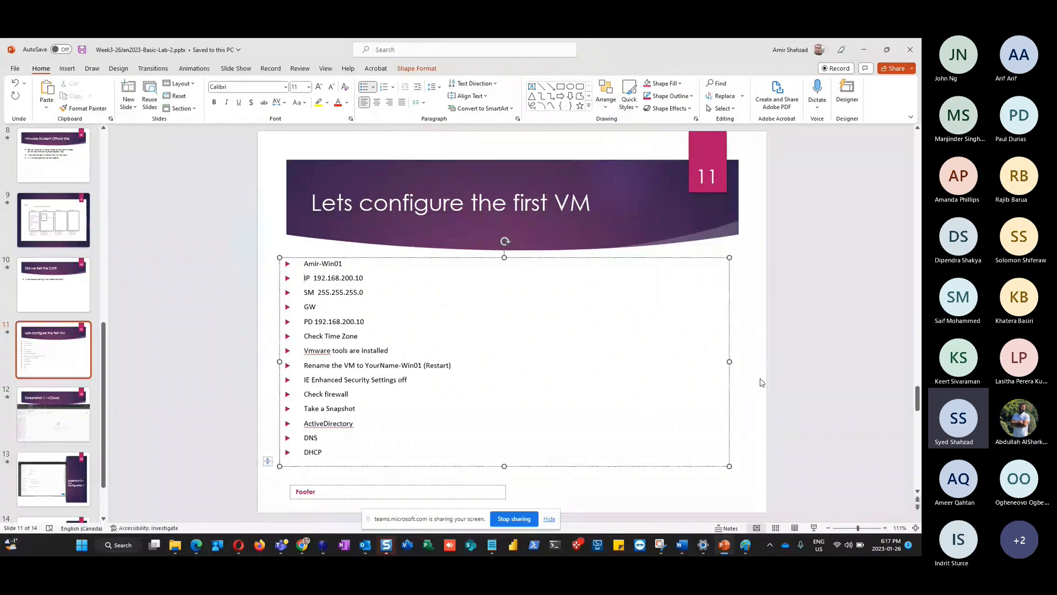
{"action": "left_click", "coordinate": [760, 382]}
{"action": "left_click", "coordinate": [807, 526]}
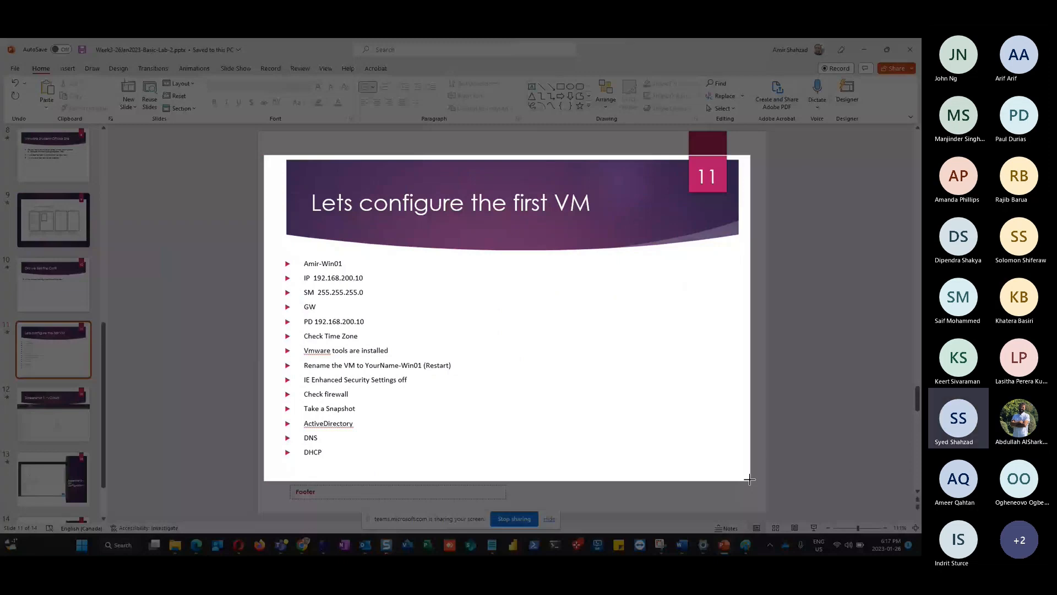
Capture slide 11 as a Snagit screenshot, close the editor, and minimize Paint
{"action": "left_click_drag", "start_coordinate": [263, 156], "coordinate": [750, 480]}
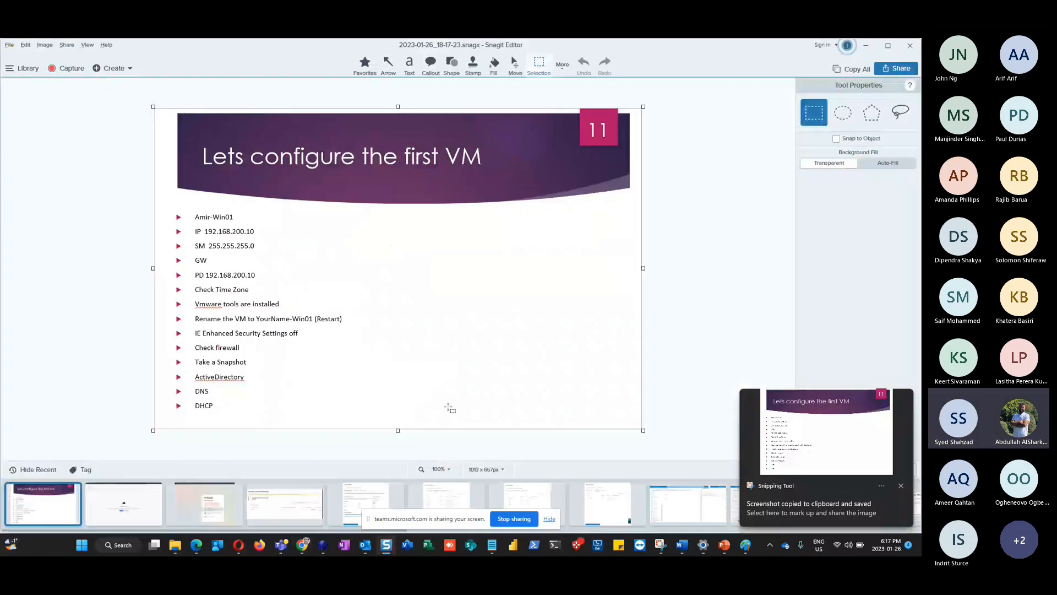
{"action": "left_click", "coordinate": [866, 45]}
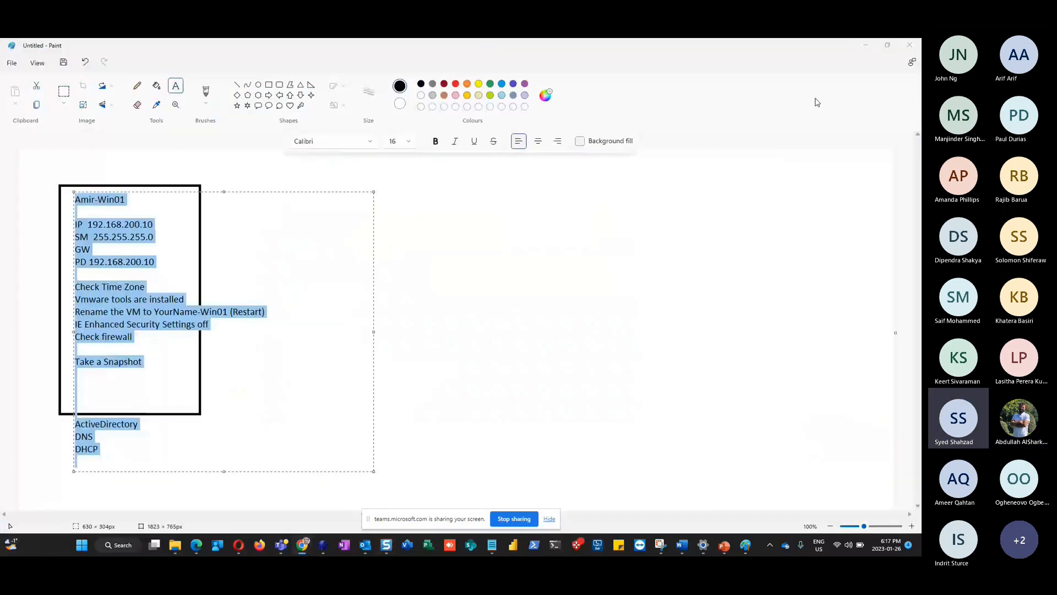
{"action": "left_click", "coordinate": [872, 50]}
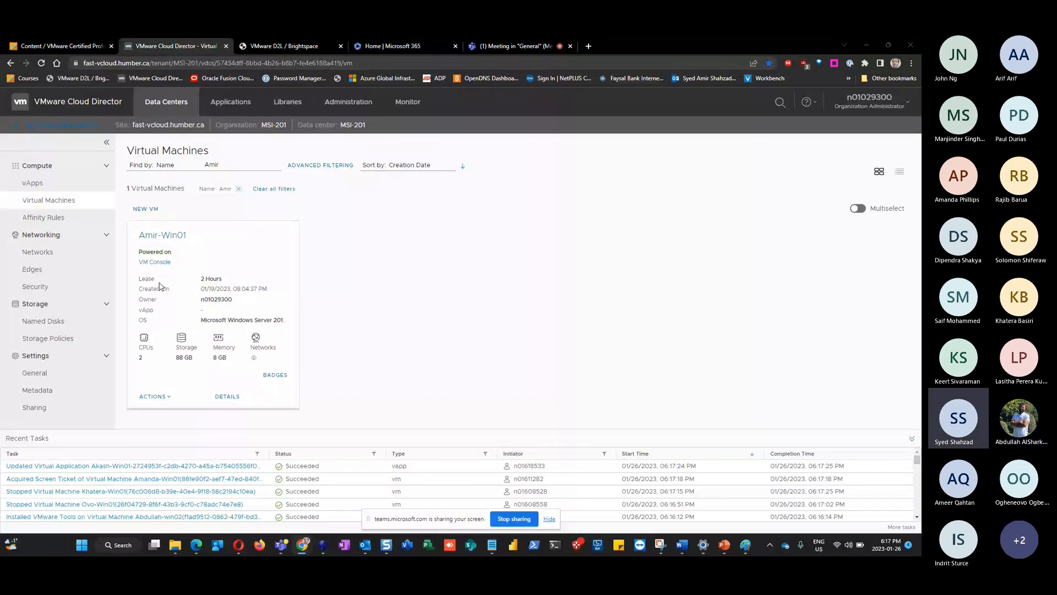
Launch the web console for Amir-Win01 from its Actions menu, reaching the Windows lock screen
{"action": "left_click", "coordinate": [155, 396]}
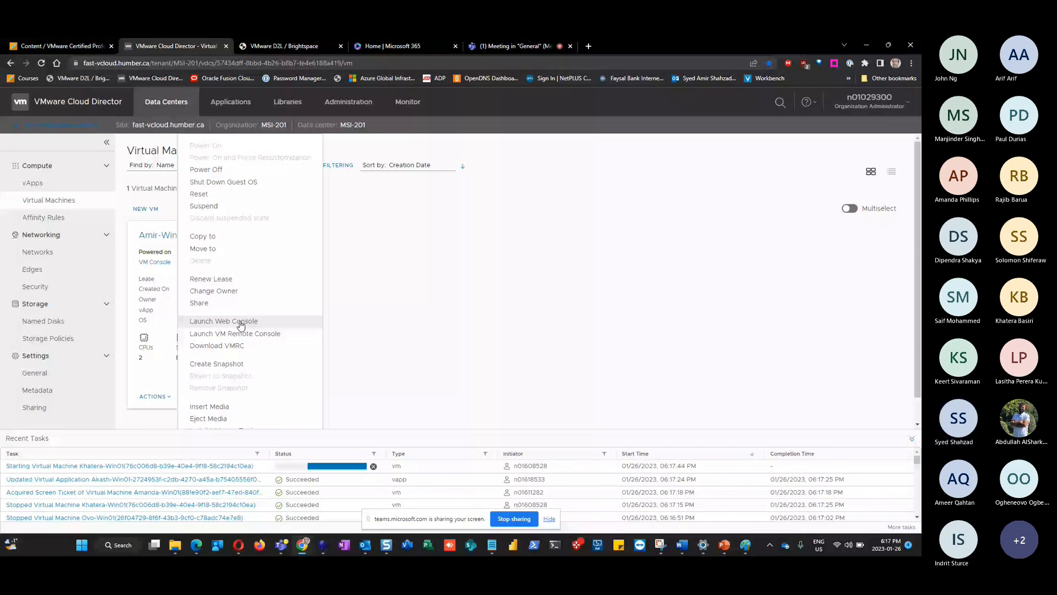
{"action": "left_click", "coordinate": [506, 46]}
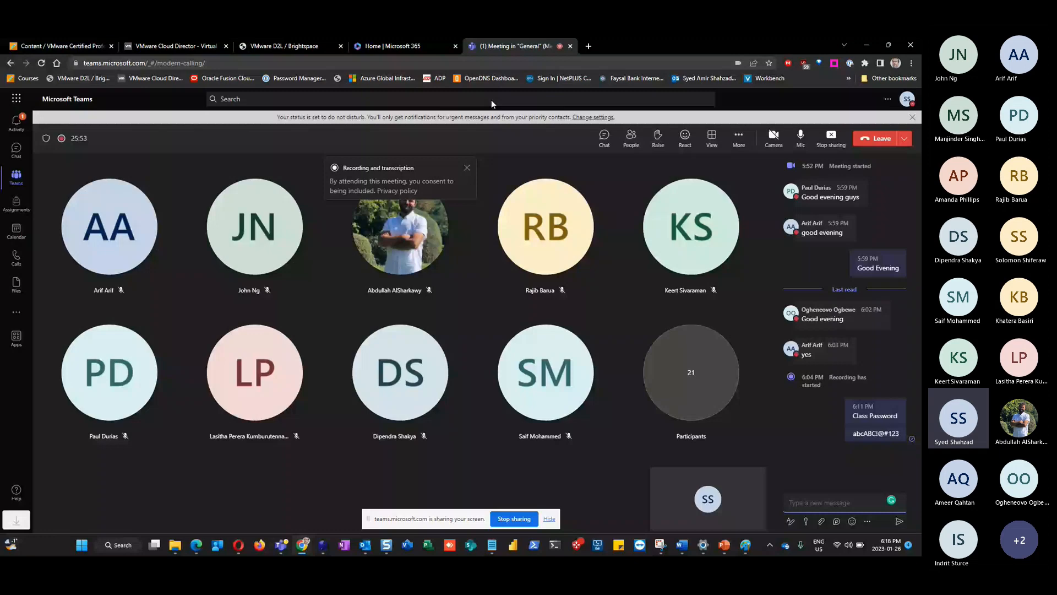
{"action": "left_click", "coordinate": [176, 46]}
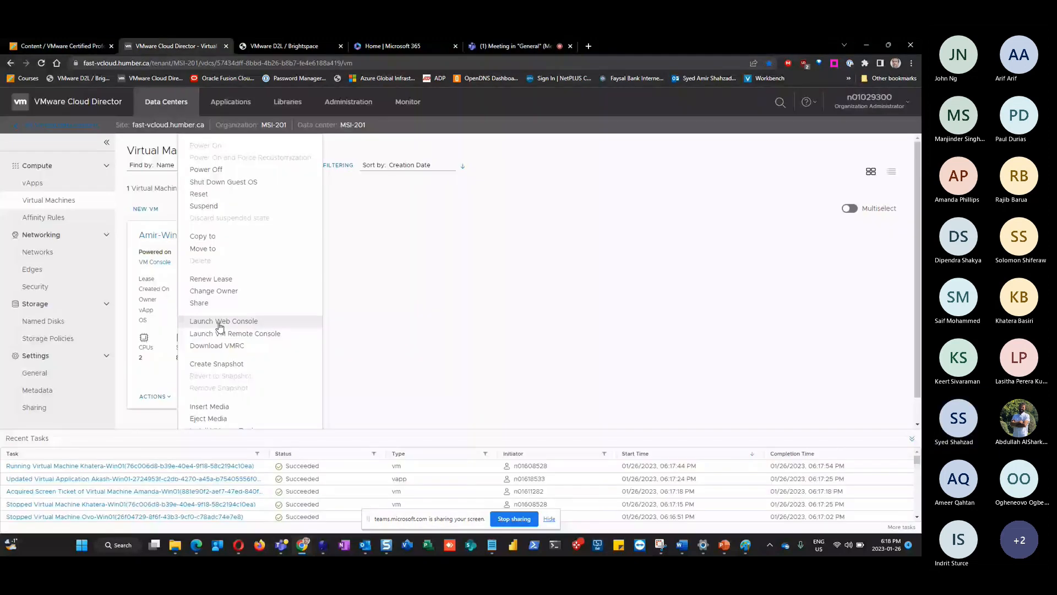
{"action": "left_click", "coordinate": [220, 323]}
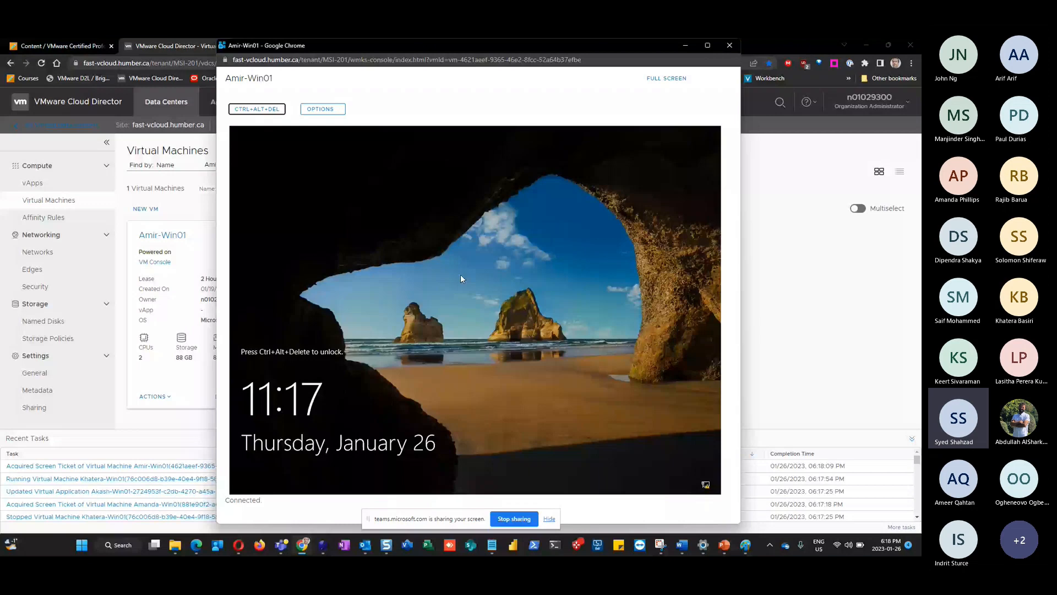
Sign in to Amir-Win01 with the Administrator password and close the Windows Admin Center notice
{"action": "left_click", "coordinate": [461, 275]}
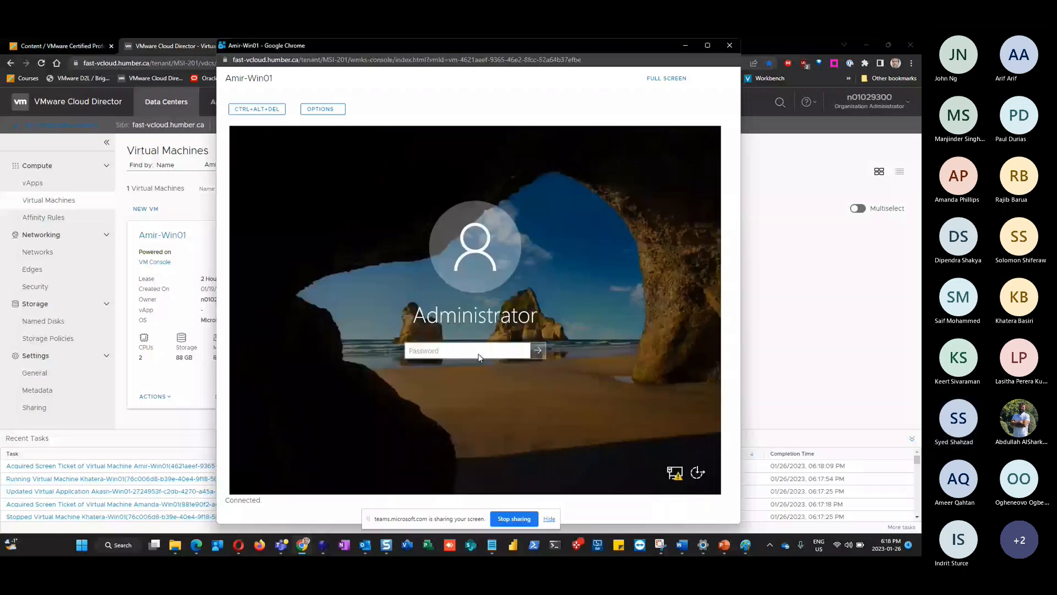
{"action": "left_click", "coordinate": [478, 352]}
{"action": "type", "text": "•••••••••"}
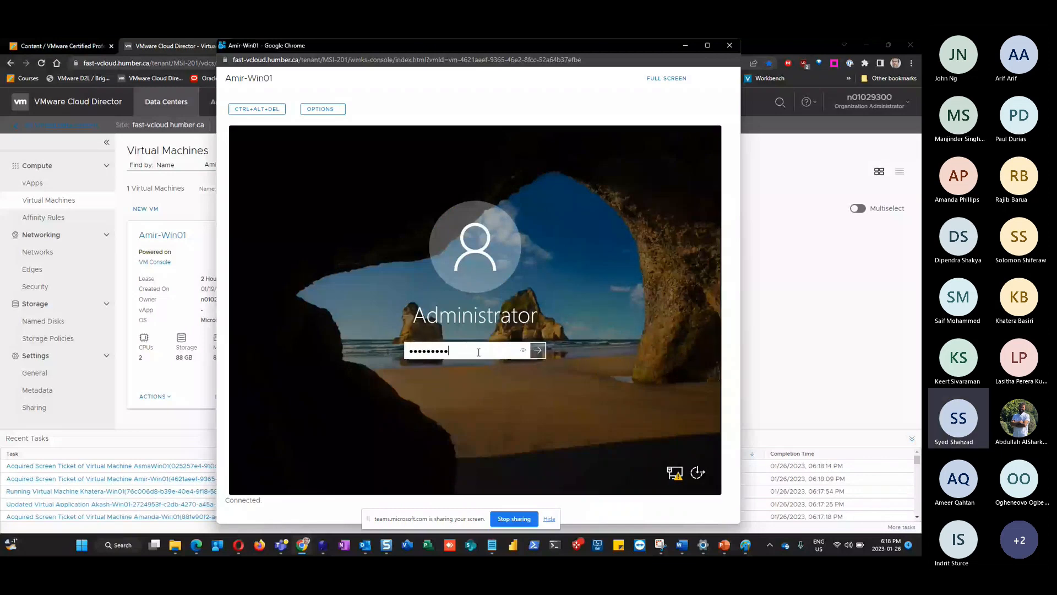
{"action": "key", "text": "Return"}
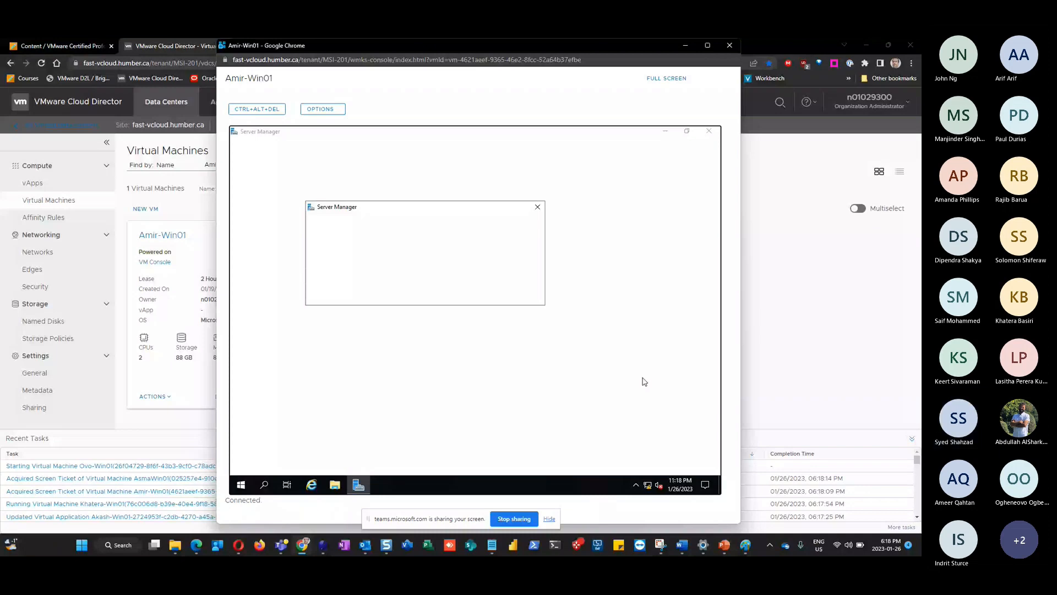
{"action": "left_click", "coordinate": [538, 207]}
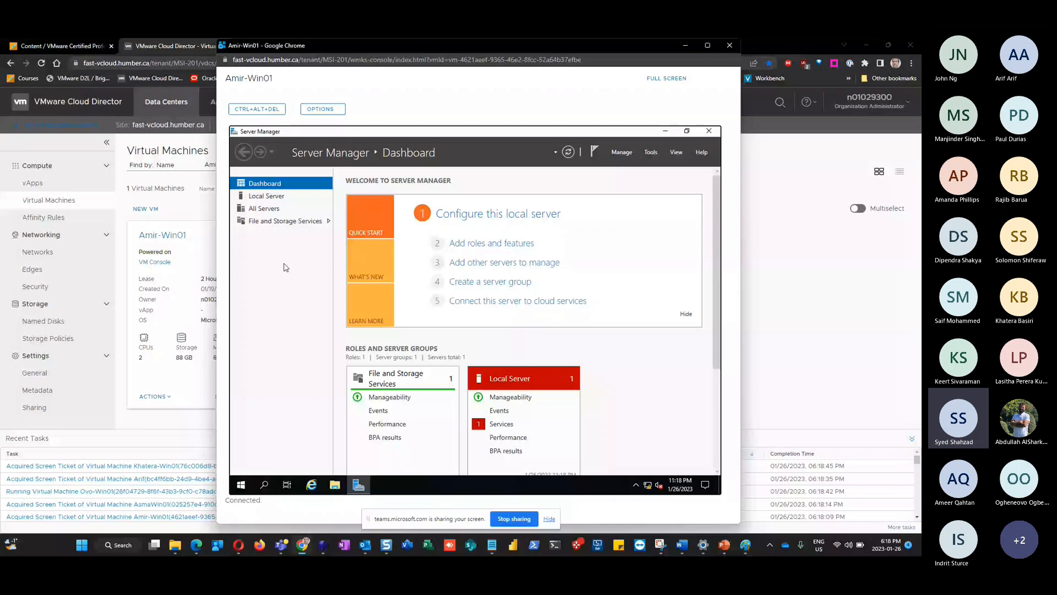
Check the name WIN-649IQ4QVA58 on the Local Server and All Servers pages, then return to PowerPoint
{"action": "left_click", "coordinate": [265, 197]}
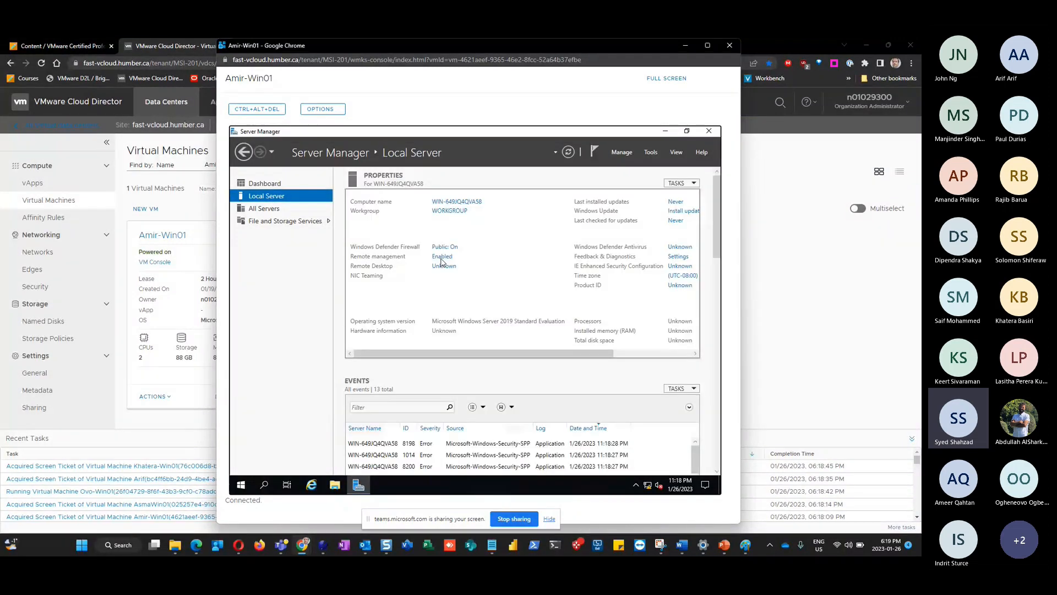
{"action": "left_click", "coordinate": [265, 212]}
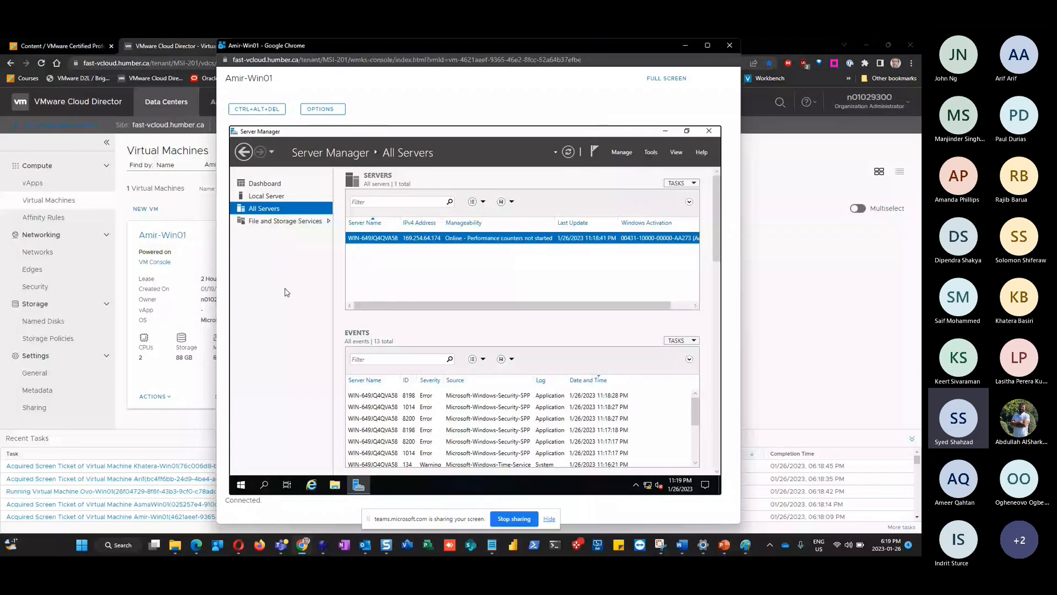
{"action": "key", "text": "alt+Tab"}
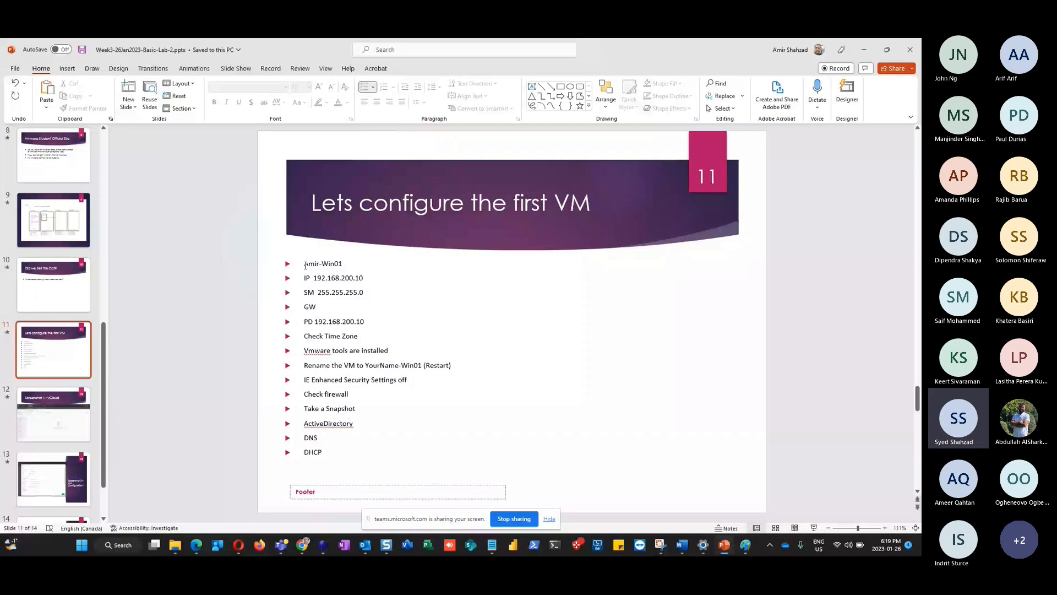
Select the Amir-Win01, Rename the VM and Check Time Zone lines on slide 11, then return to the console
{"action": "left_click_drag", "start_coordinate": [306, 265], "coordinate": [350, 265]}
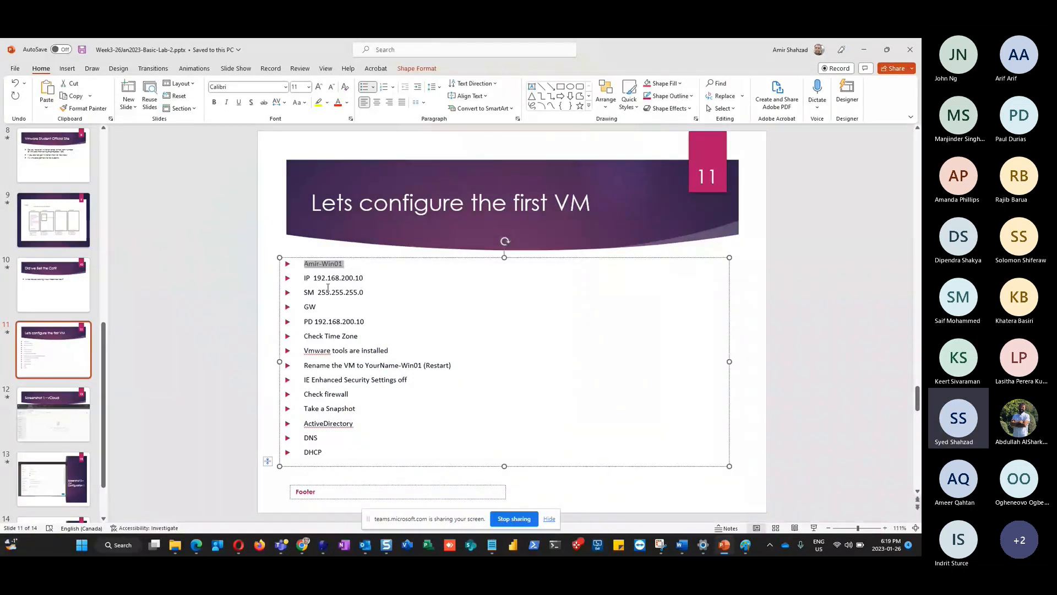
{"action": "triple_click", "coordinate": [314, 367]}
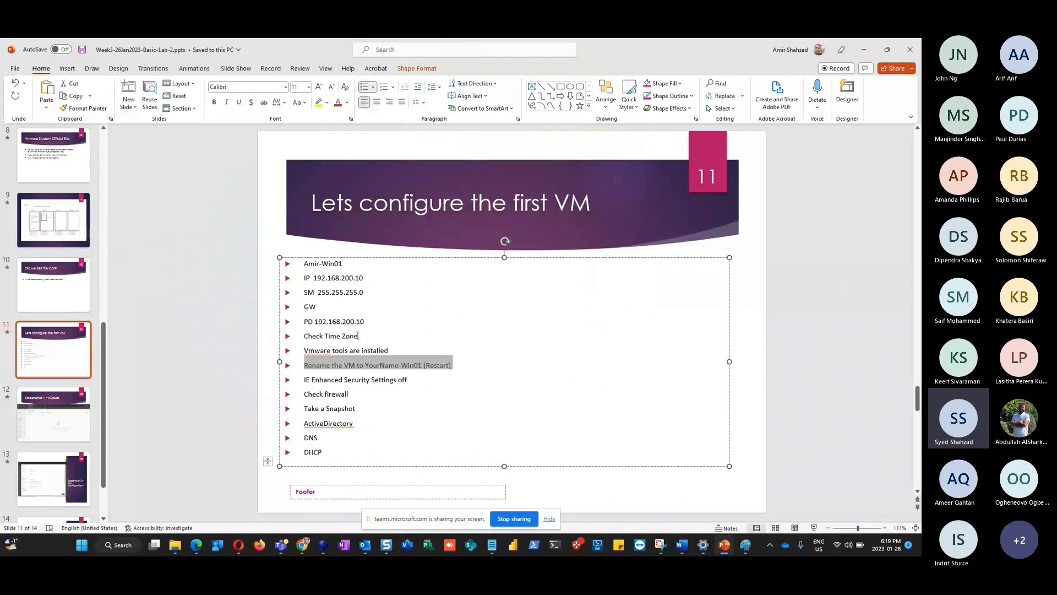
{"action": "triple_click", "coordinate": [358, 336]}
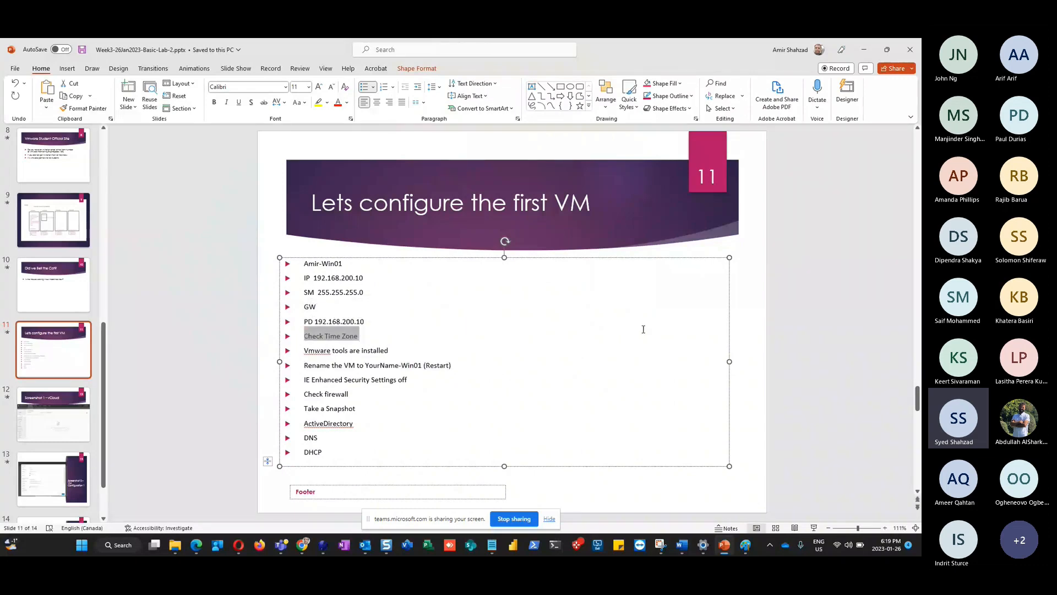
{"action": "key", "text": "alt+Tab"}
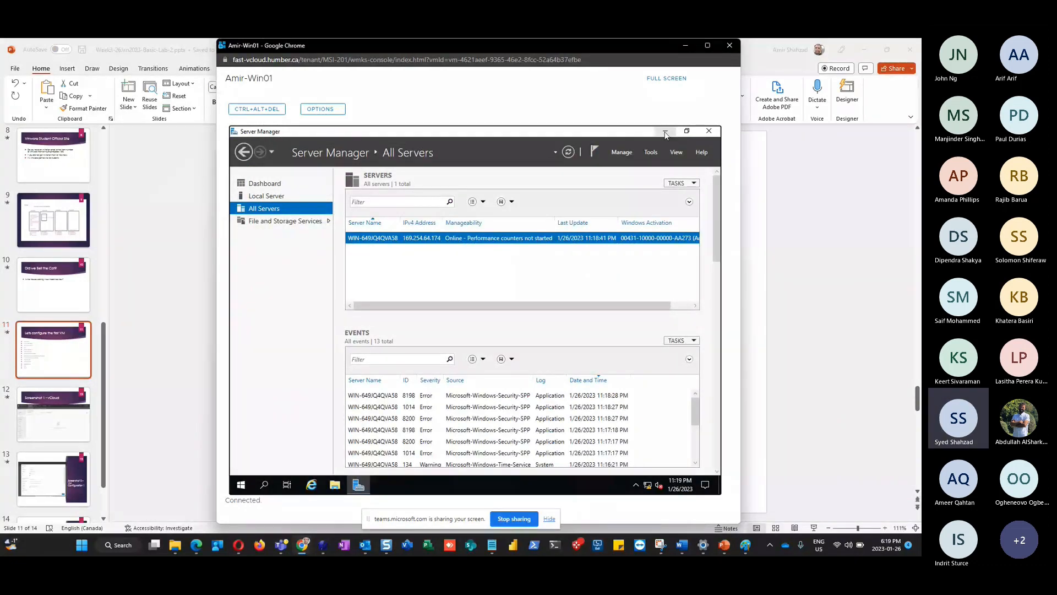
Put Server Manager back on its Dashboard and bring up the taskbar clock's context menu
{"action": "left_click", "coordinate": [273, 186]}
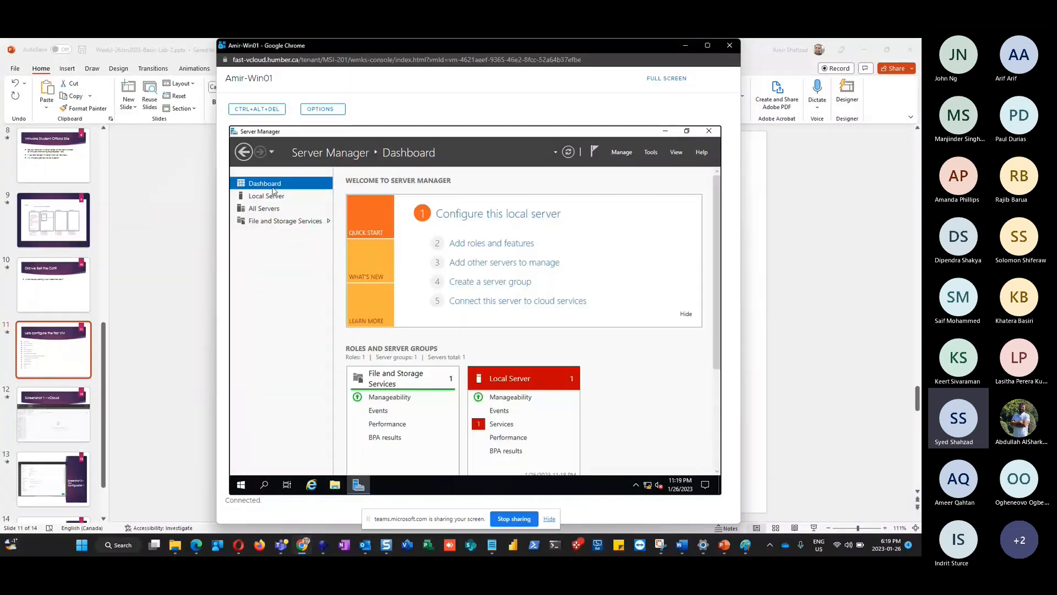
{"action": "left_click", "coordinate": [680, 484]}
{"action": "right_click", "coordinate": [681, 486]}
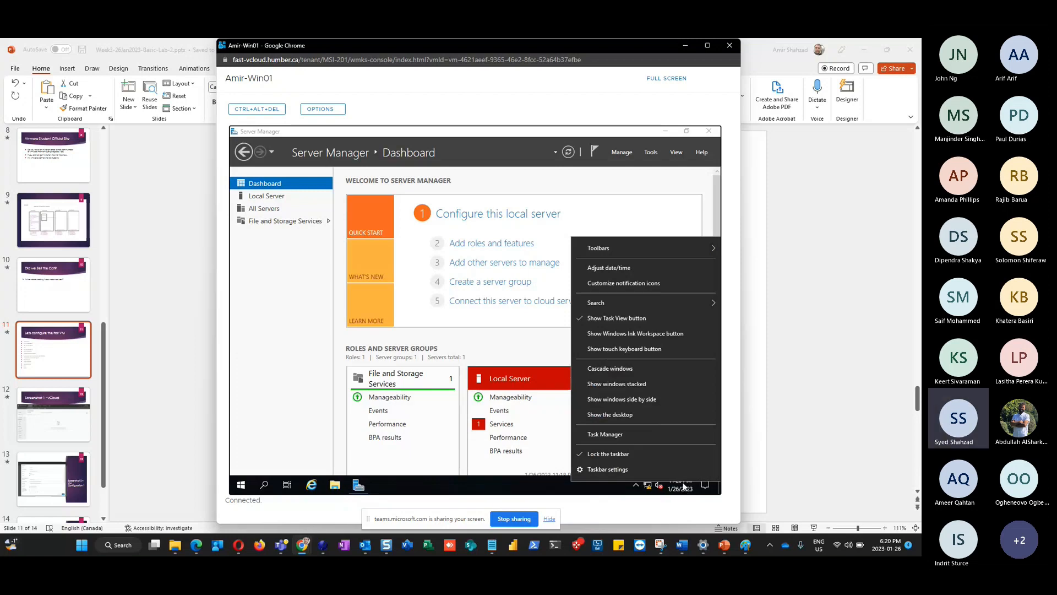
Open Date & time settings and toggle Set time zone automatically on, then back off
{"action": "left_click", "coordinate": [620, 270]}
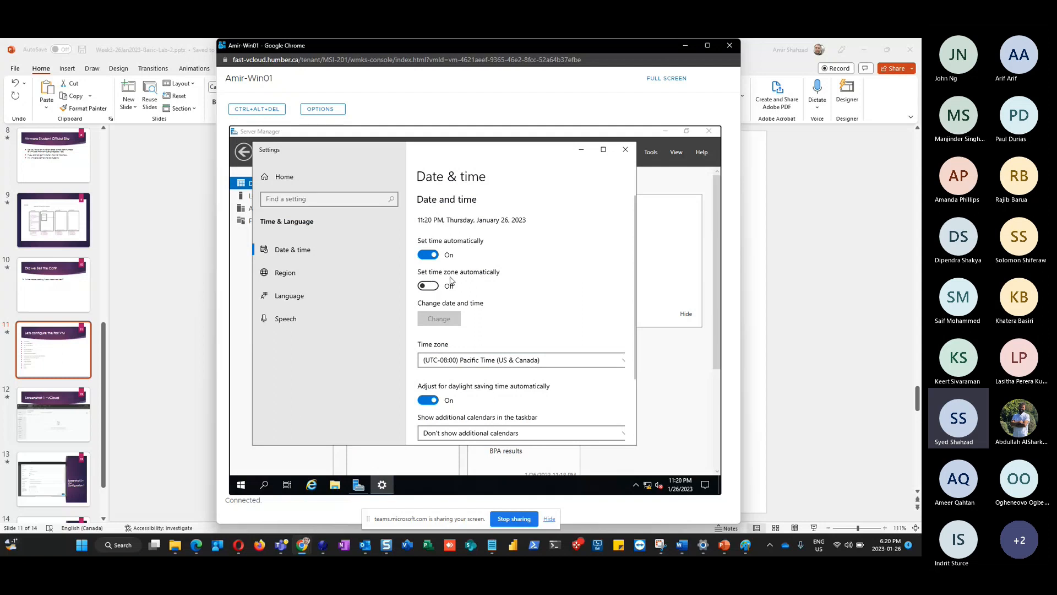
{"action": "left_click", "coordinate": [429, 287]}
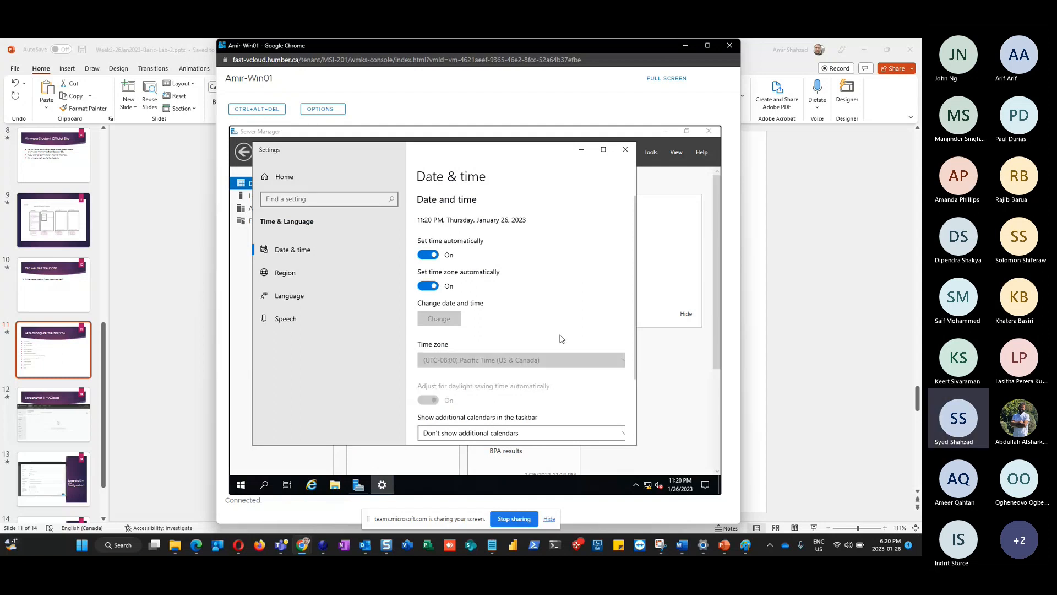
{"action": "scroll", "coordinate": [561, 338], "scroll_direction": "down", "scroll_amount": 1}
{"action": "scroll", "coordinate": [561, 338], "scroll_direction": "down", "scroll_amount": 3}
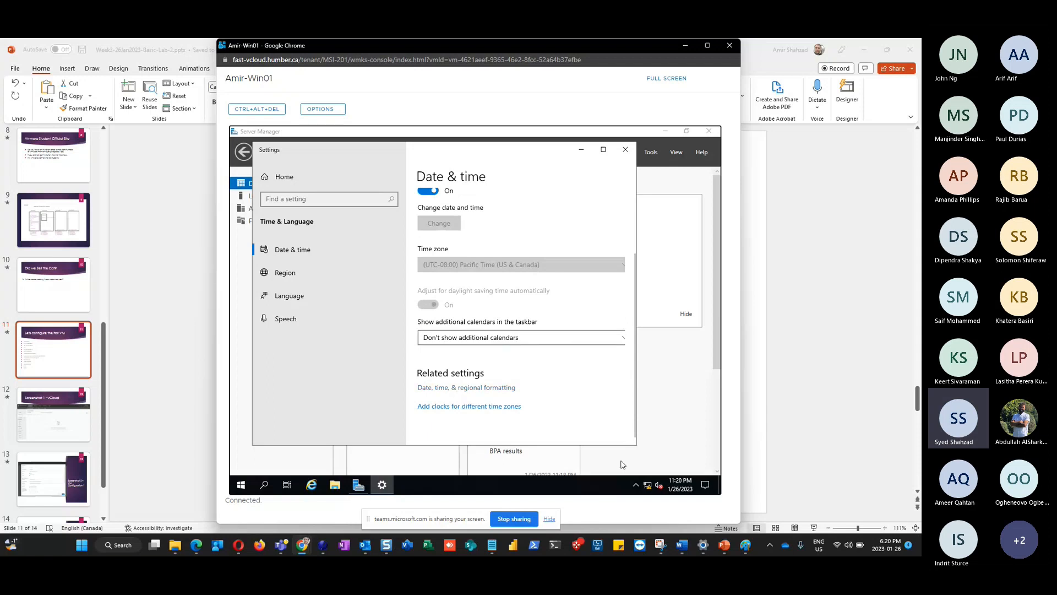
{"action": "mouse_move", "coordinate": [681, 486]}
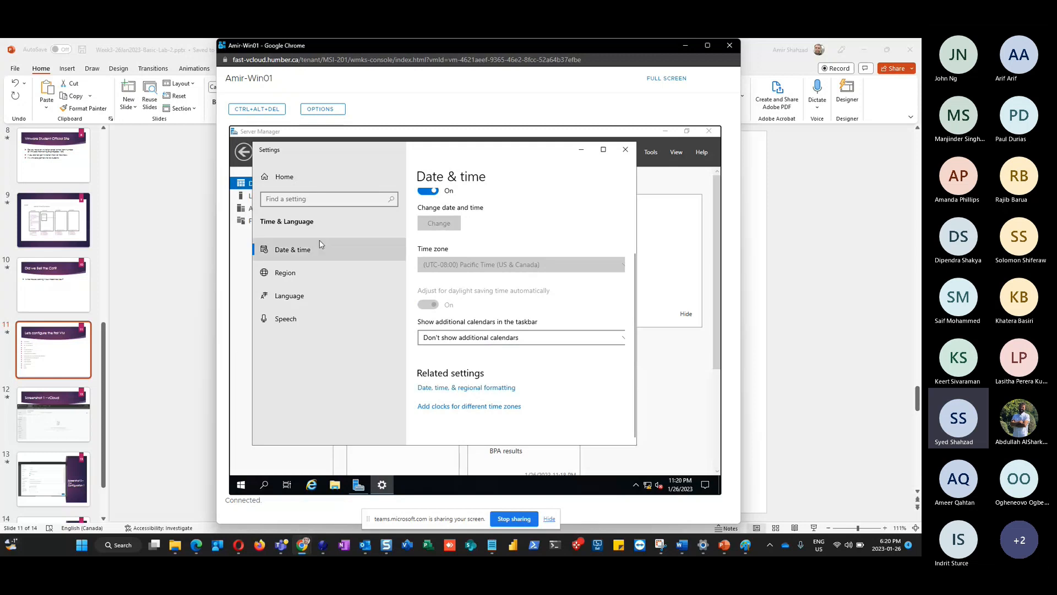
{"action": "scroll", "coordinate": [547, 302], "scroll_direction": "up", "scroll_amount": 3}
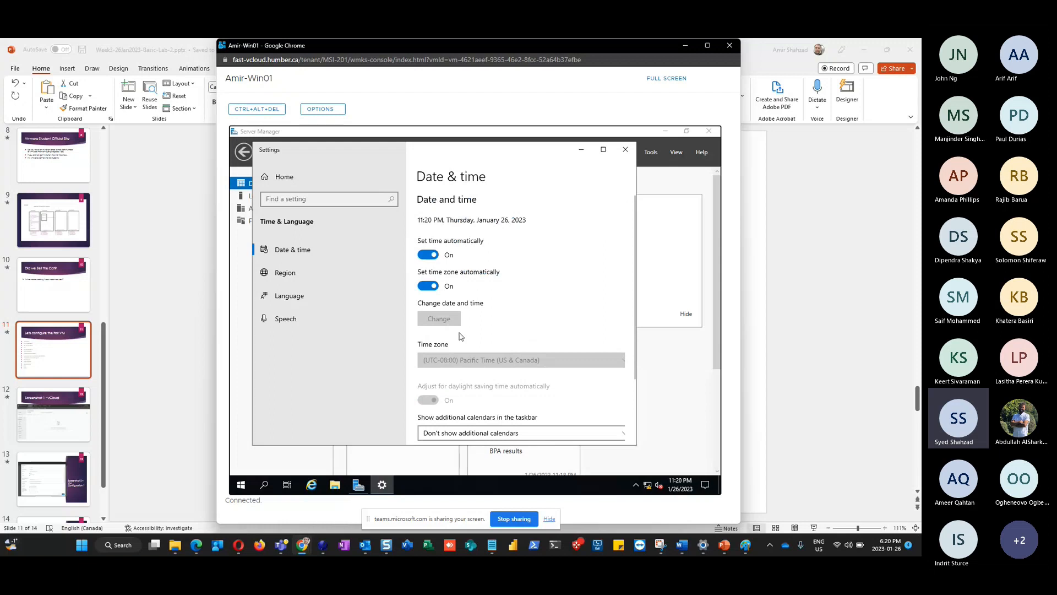
{"action": "left_click", "coordinate": [435, 287]}
Change the time zone from Pacific Time to (UTC-05:00) Eastern Time (US & Canada)
{"action": "left_click", "coordinate": [481, 361]}
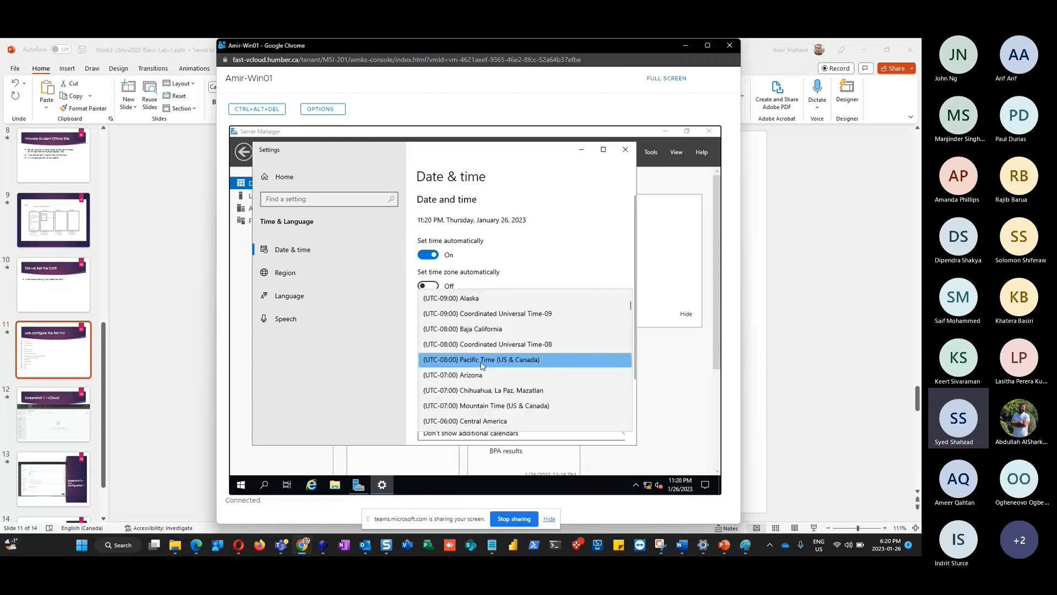
{"action": "left_click", "coordinate": [533, 278]}
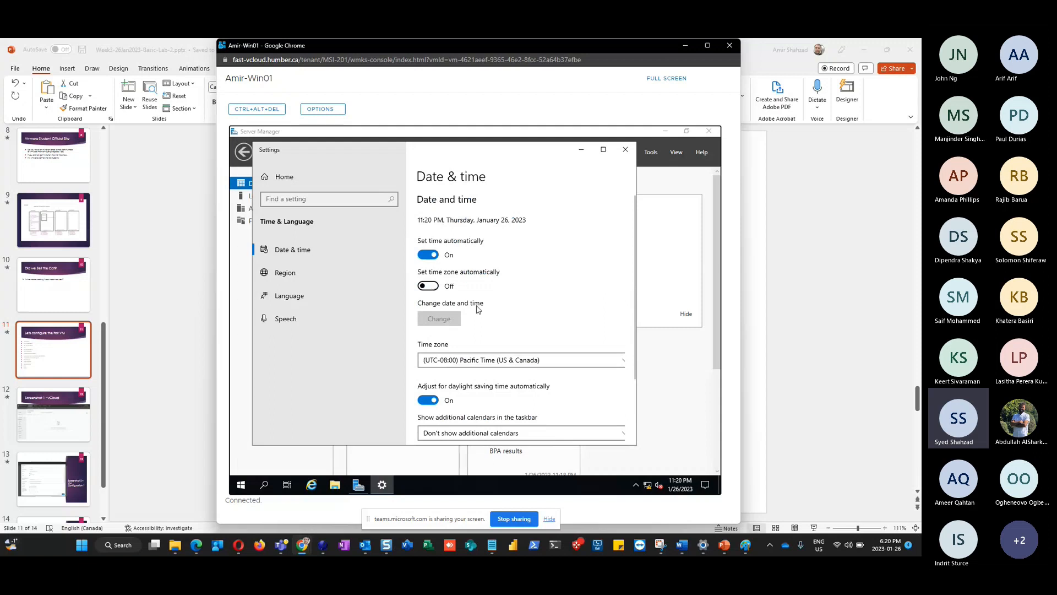
{"action": "left_click", "coordinate": [538, 365]}
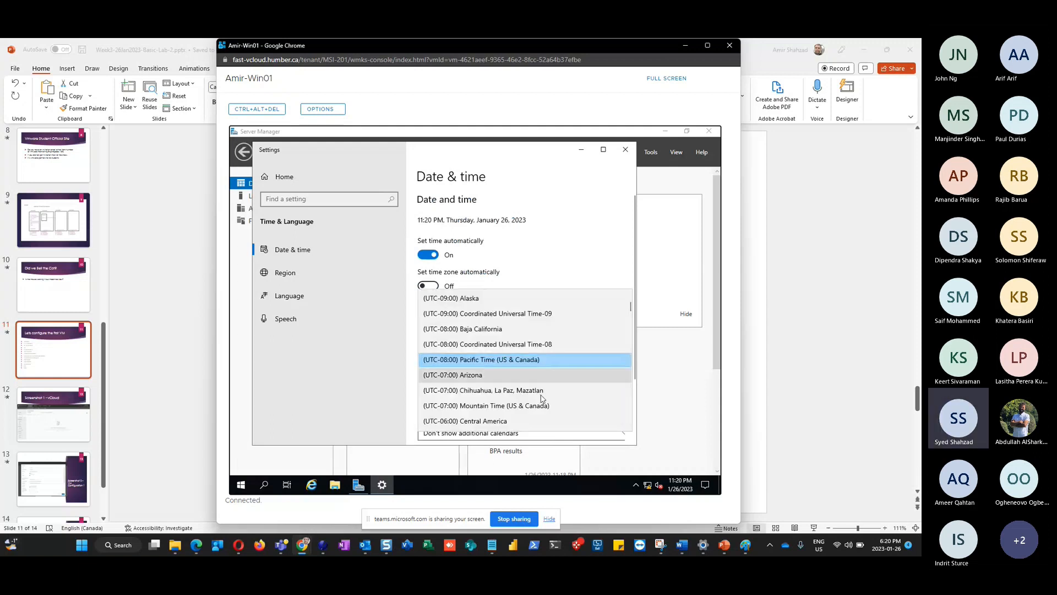
{"action": "scroll", "coordinate": [542, 404], "scroll_direction": "down", "scroll_amount": 2}
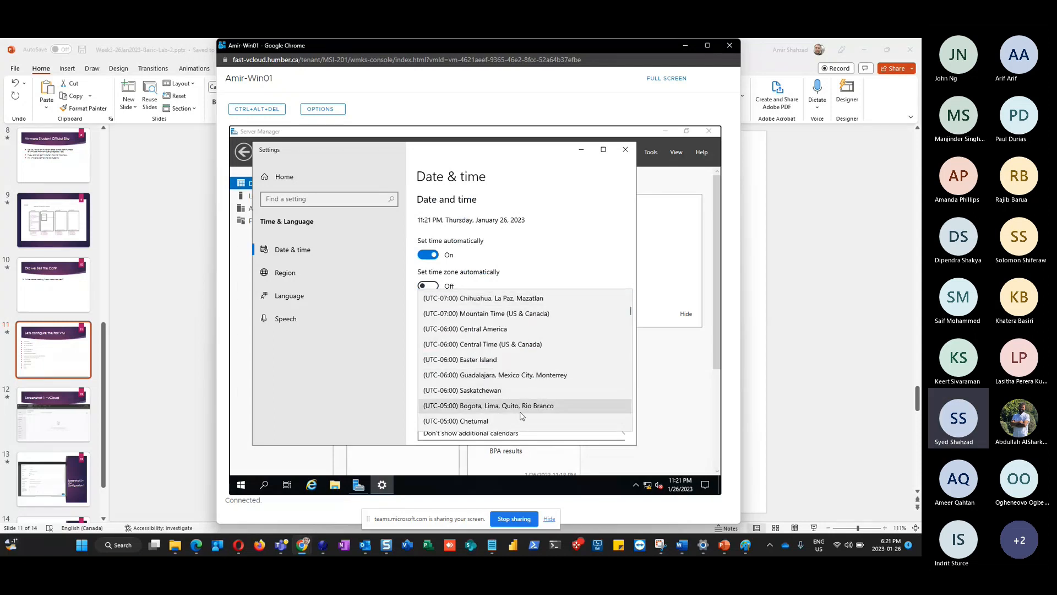
{"action": "scroll", "coordinate": [522, 415], "scroll_direction": "down", "scroll_amount": 1}
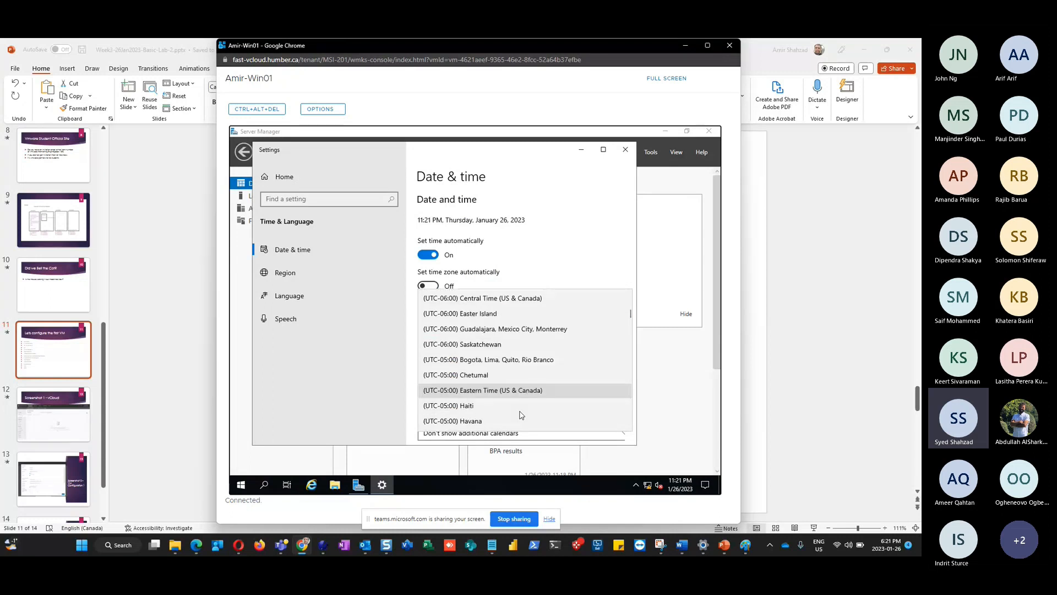
{"action": "scroll", "coordinate": [512, 396], "scroll_direction": "down", "scroll_amount": 1}
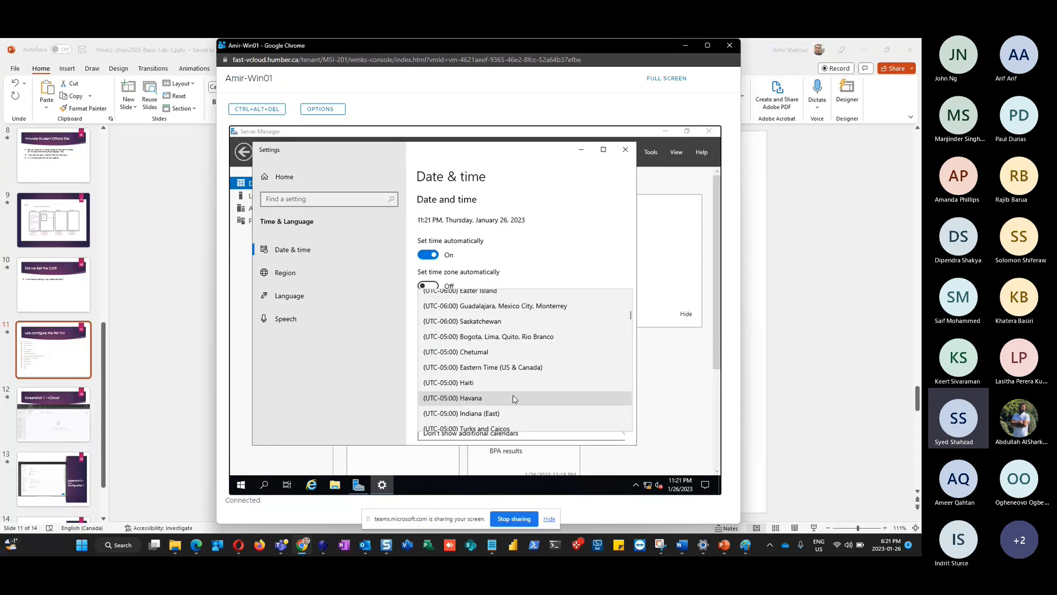
{"action": "scroll", "coordinate": [513, 398], "scroll_direction": "down", "scroll_amount": 1}
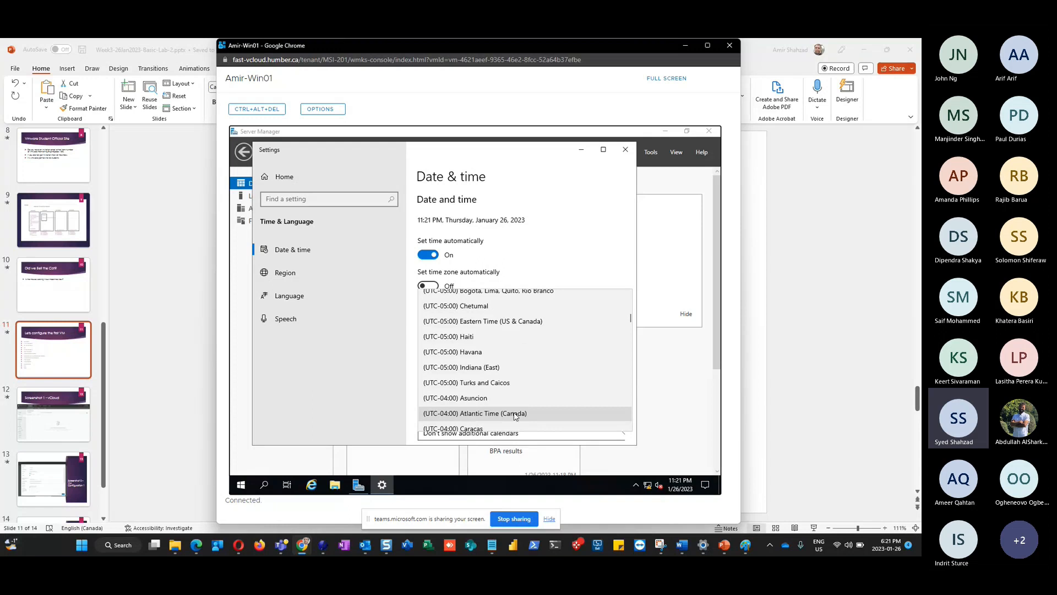
{"action": "scroll", "coordinate": [515, 414], "scroll_direction": "up", "scroll_amount": 1}
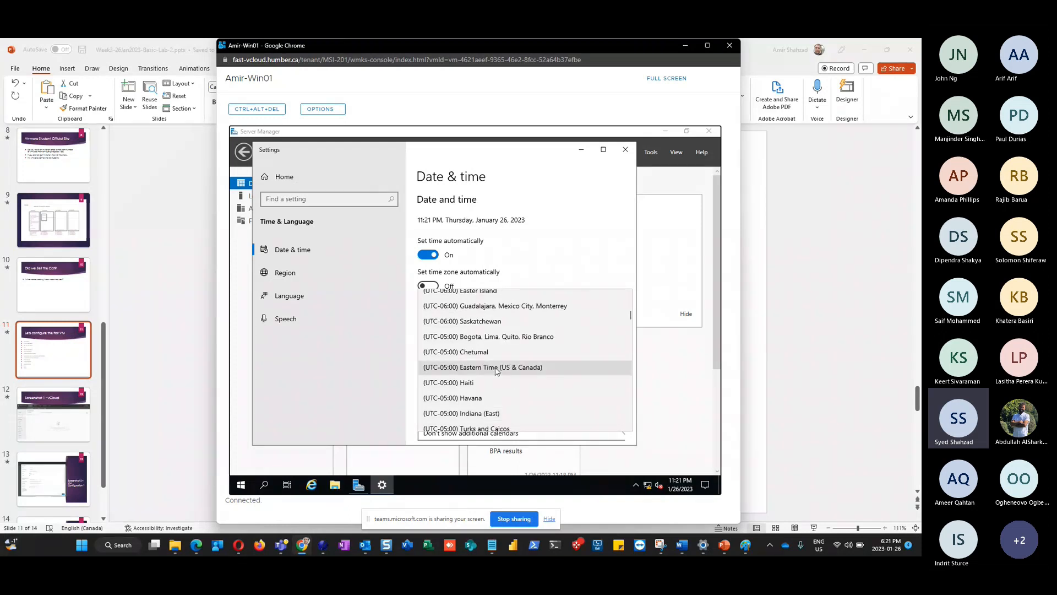
{"action": "left_click", "coordinate": [496, 368]}
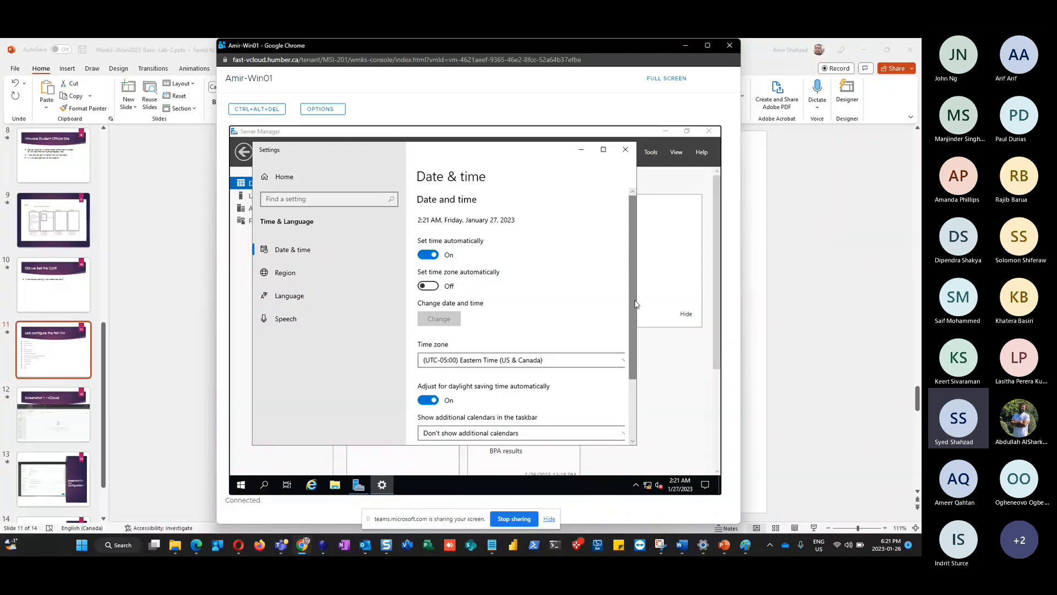
Turn off Set time automatically, cancel the Change date and time dialog, and close Settings
{"action": "left_click_drag", "start_coordinate": [634, 304], "coordinate": [438, 292]}
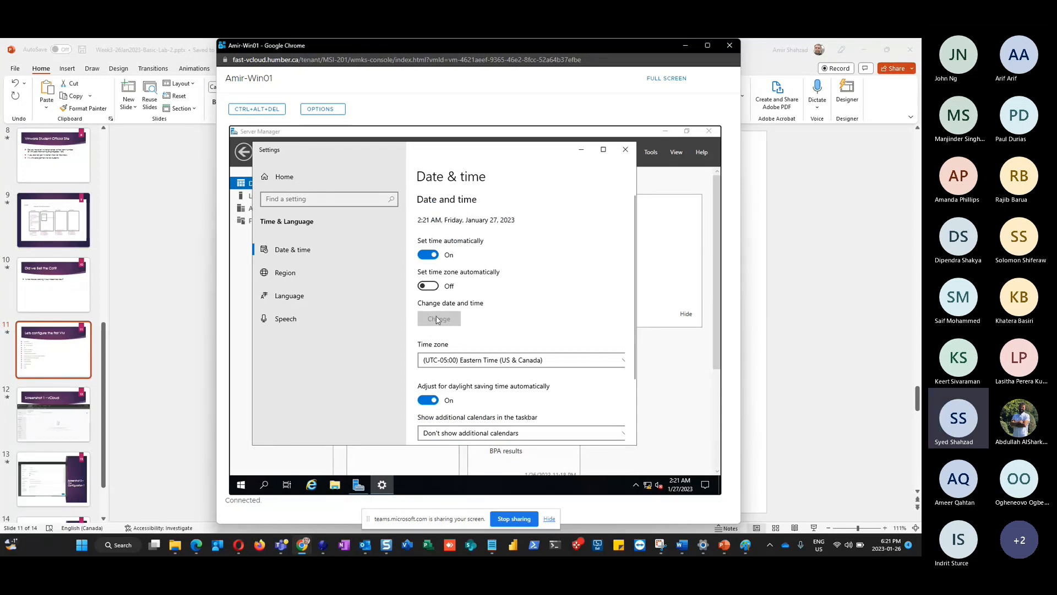
{"action": "left_click", "coordinate": [429, 257]}
{"action": "left_click", "coordinate": [440, 320]}
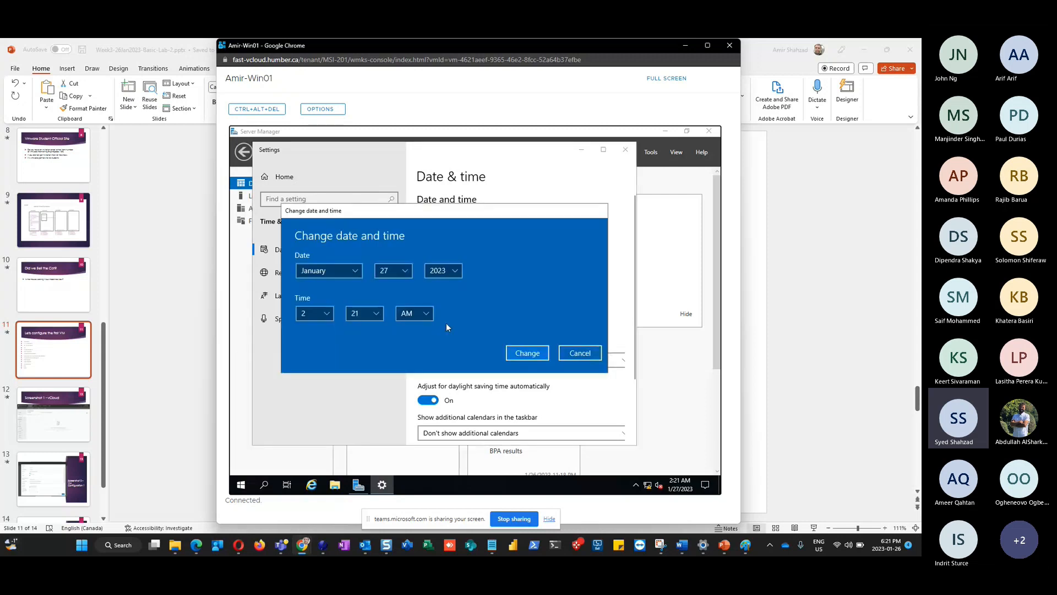
{"action": "left_click", "coordinate": [406, 272]}
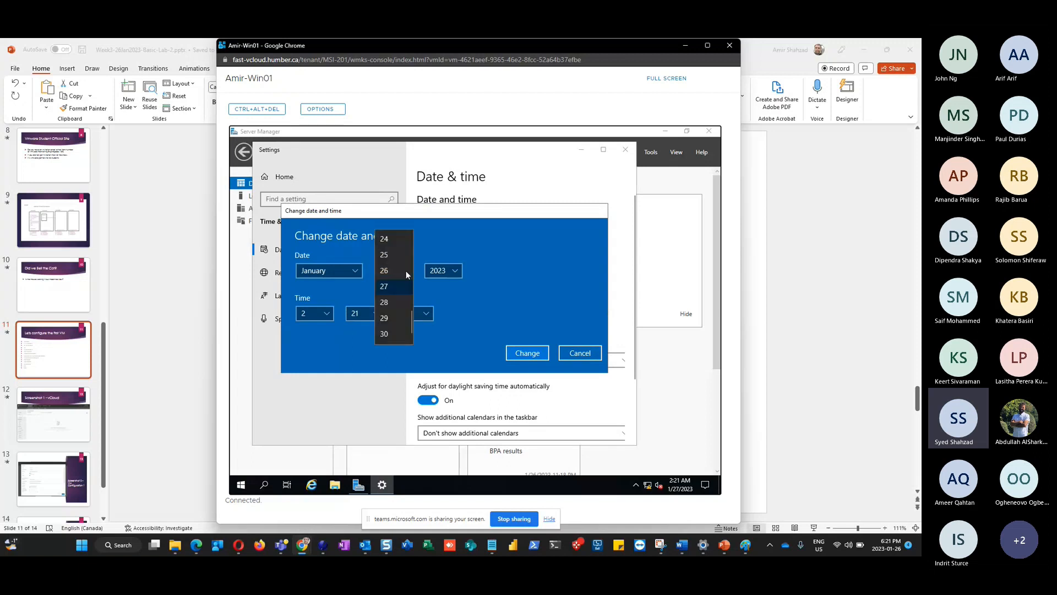
{"action": "left_click", "coordinate": [388, 270]}
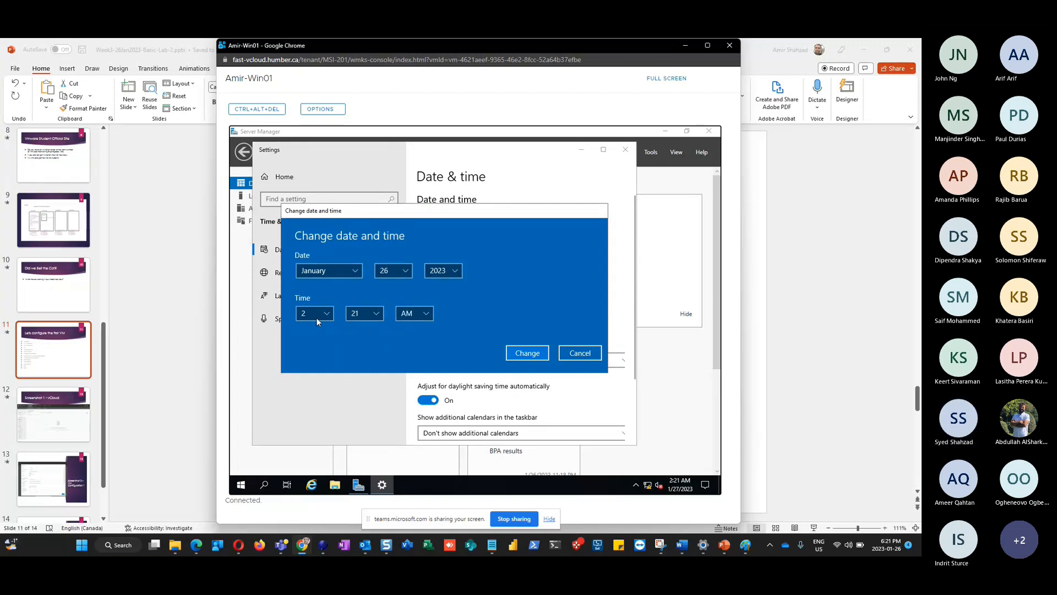
{"action": "left_click", "coordinate": [580, 353]}
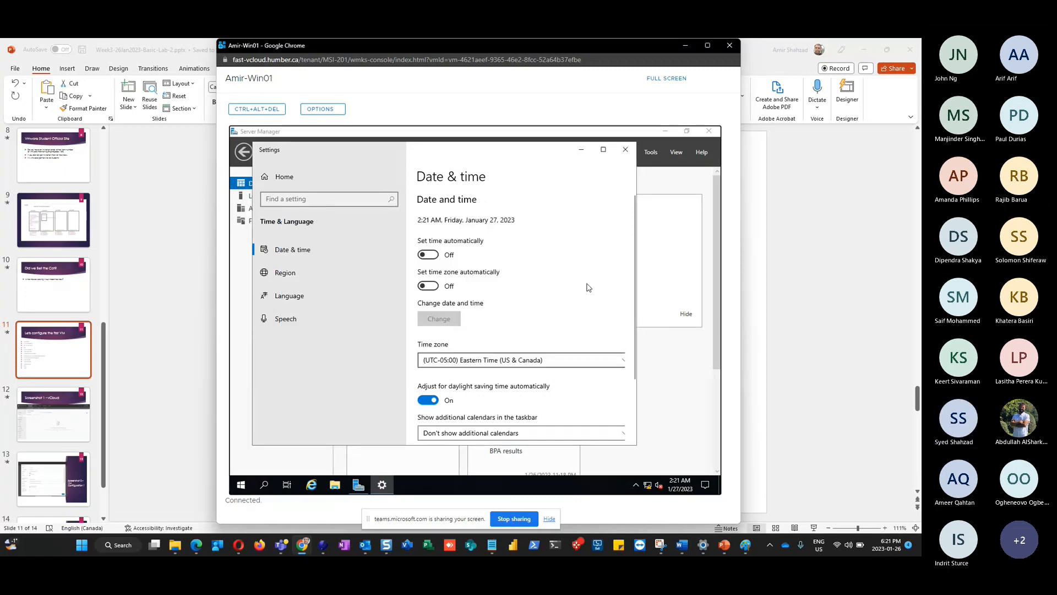
{"action": "left_click", "coordinate": [626, 151]}
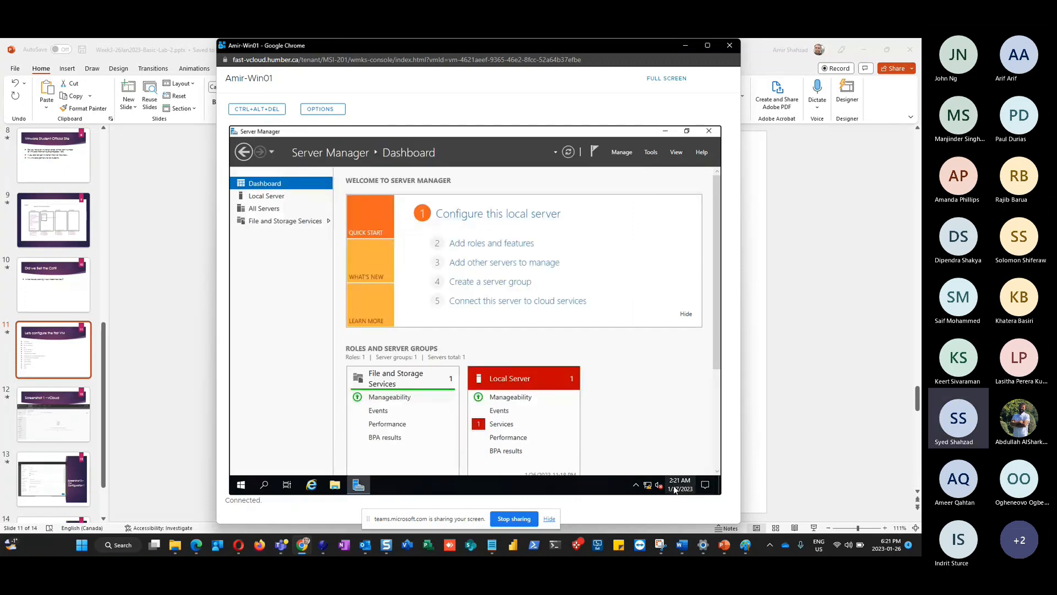
Reopen Date & time from the taskbar clock's Adjust date/time and open the Change dialog
{"action": "mouse_move", "coordinate": [681, 486]}
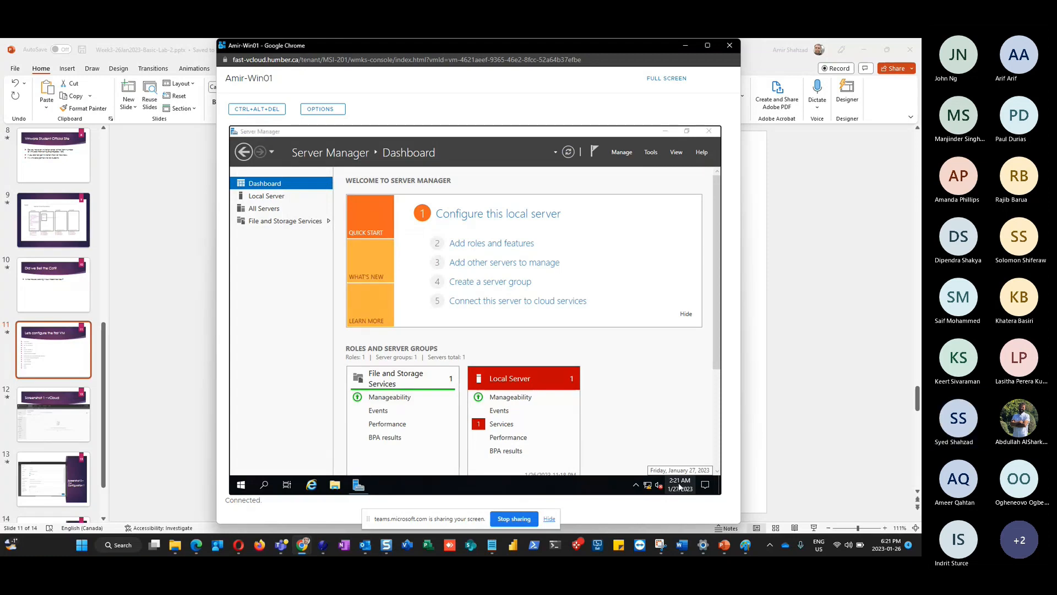
{"action": "right_click", "coordinate": [681, 487]}
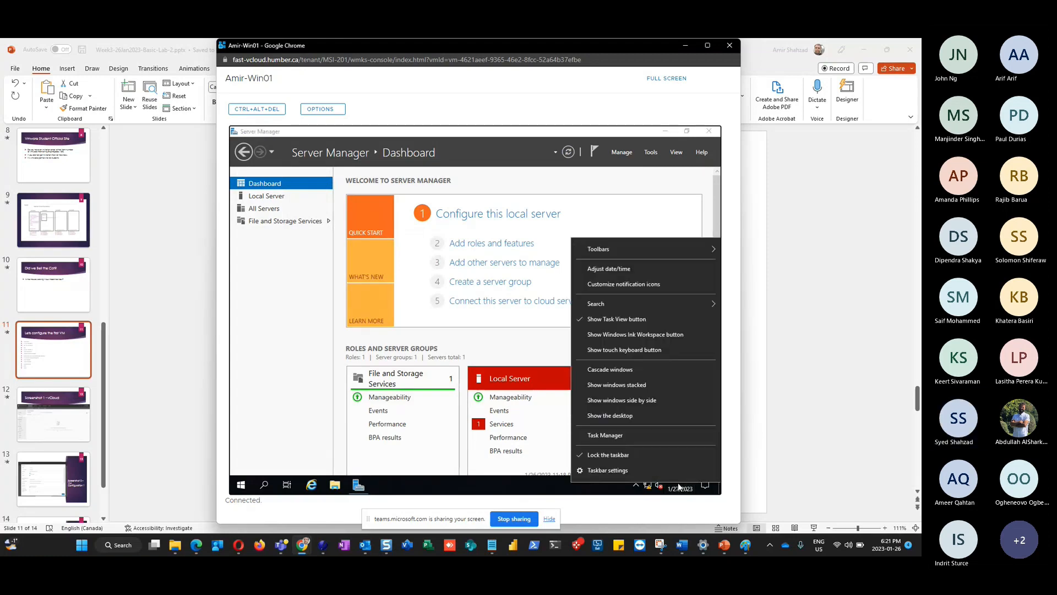
{"action": "left_click", "coordinate": [631, 267]}
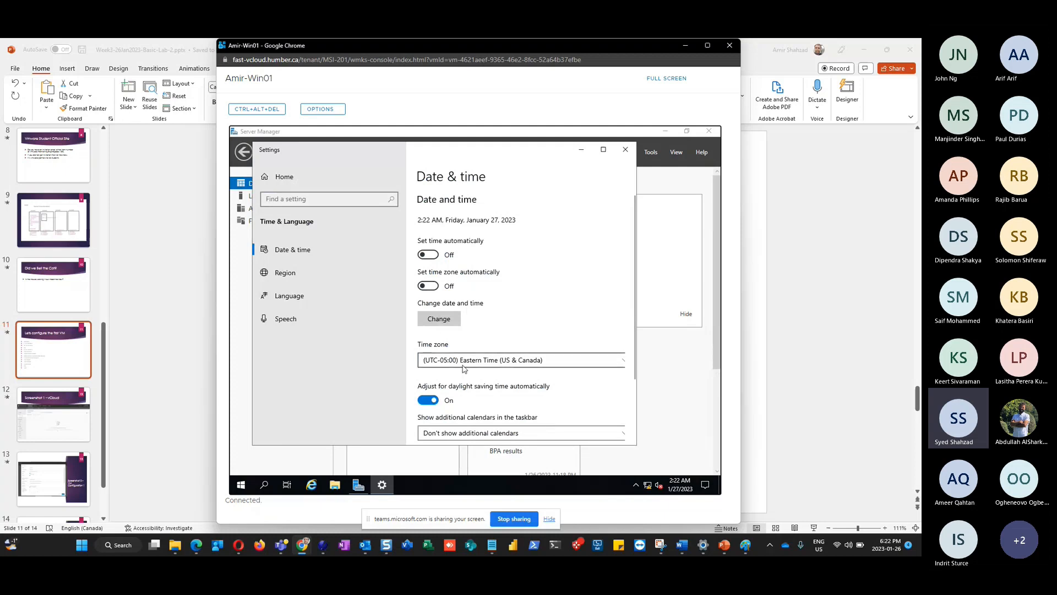
{"action": "left_click", "coordinate": [440, 324]}
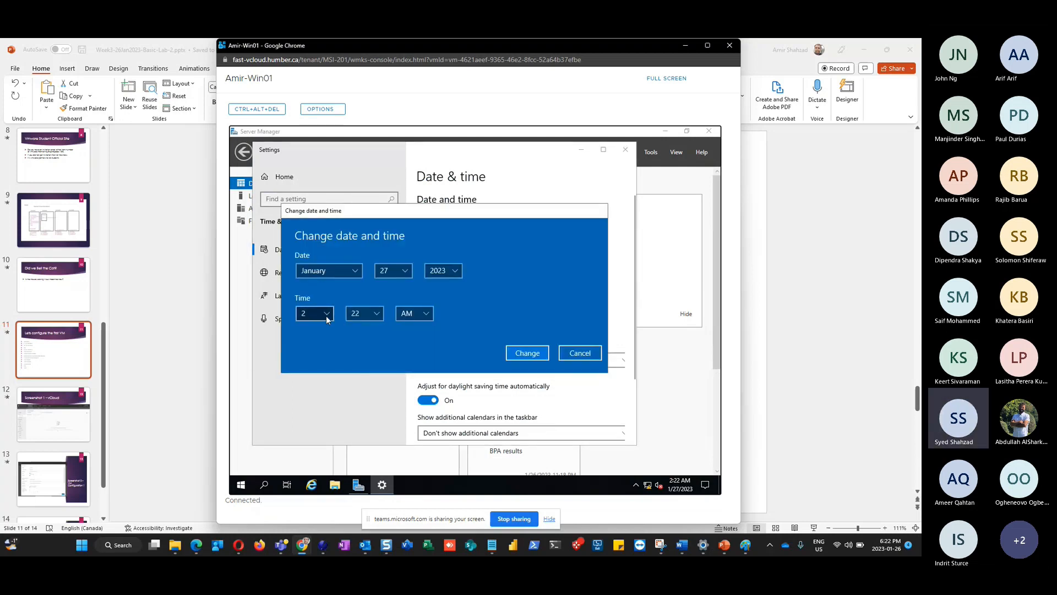
Set the clock to 6:22 PM on January 26, 2023, and apply it
{"action": "left_click", "coordinate": [327, 315]}
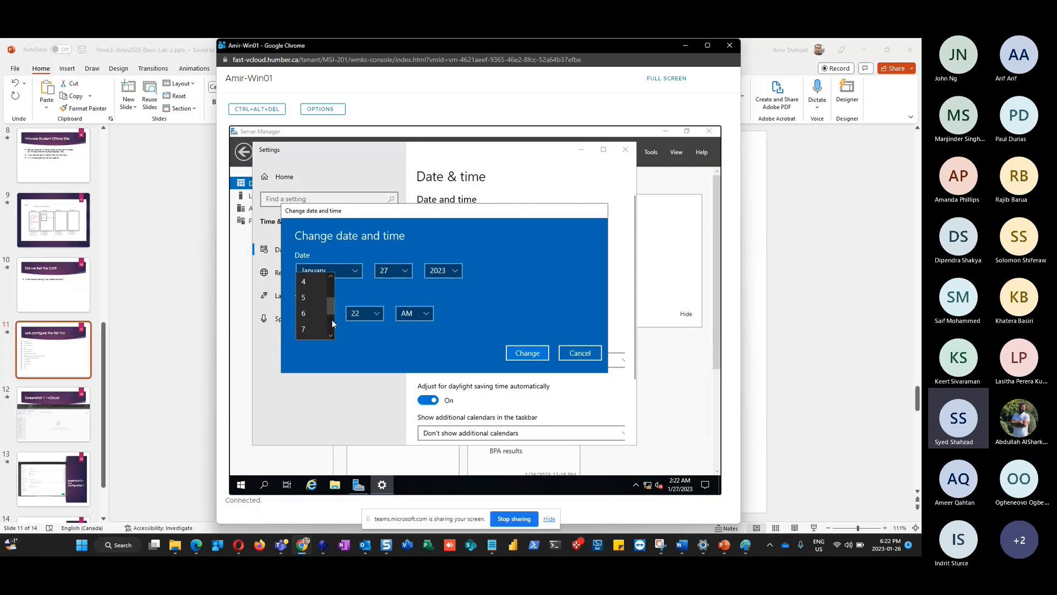
{"action": "left_click", "coordinate": [313, 313]}
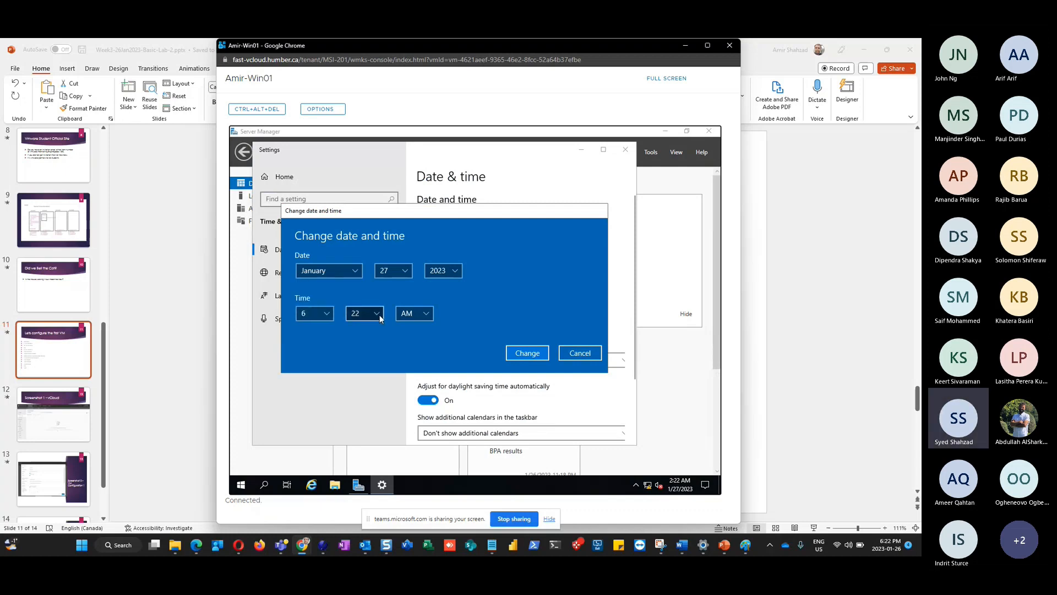
{"action": "left_click", "coordinate": [424, 318]}
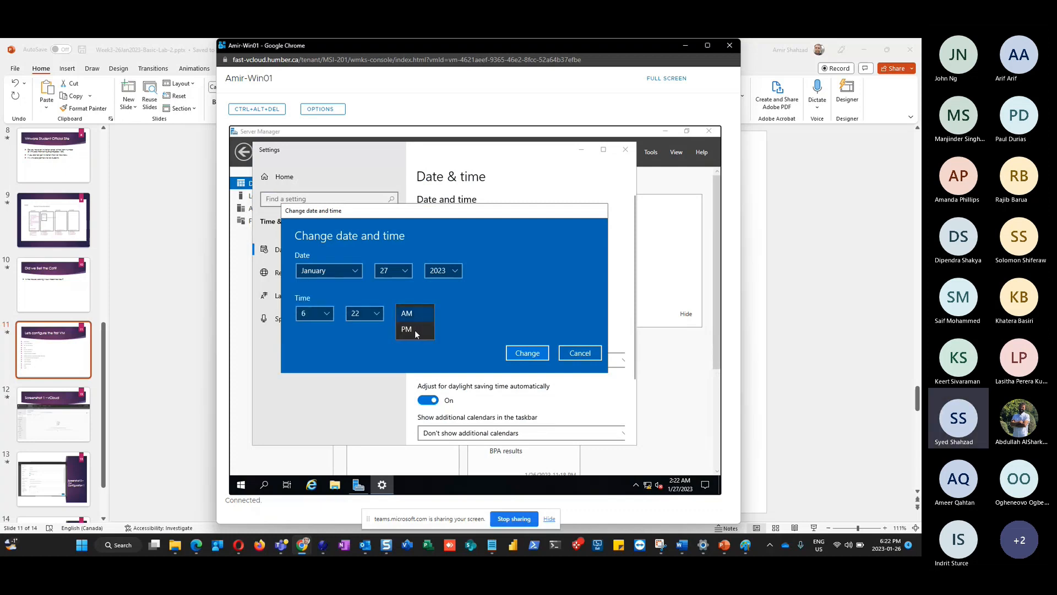
{"action": "left_click", "coordinate": [415, 331]}
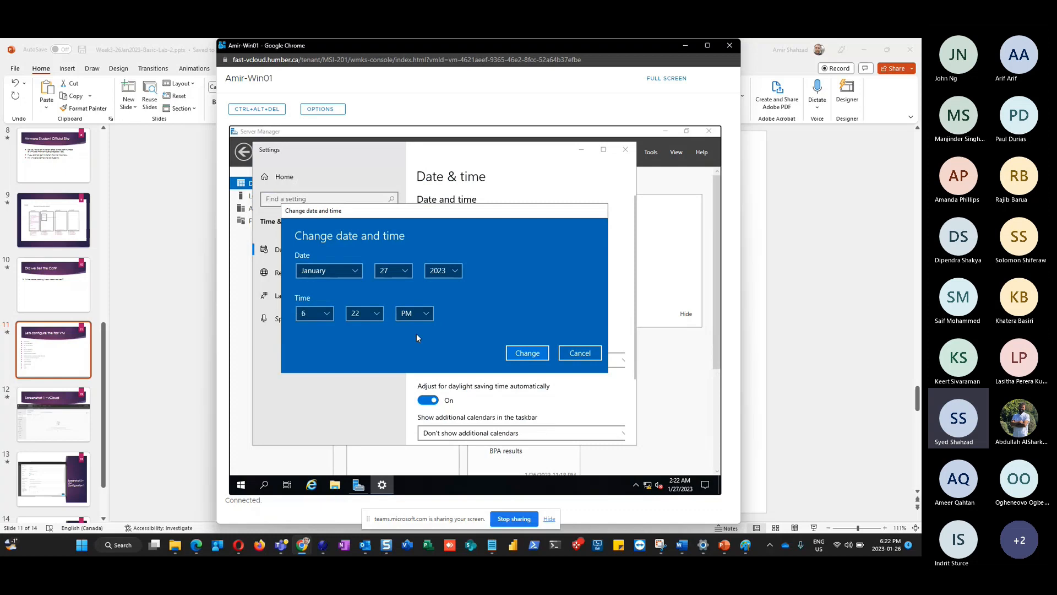
{"action": "left_click", "coordinate": [399, 271]}
{"action": "left_click", "coordinate": [392, 270]}
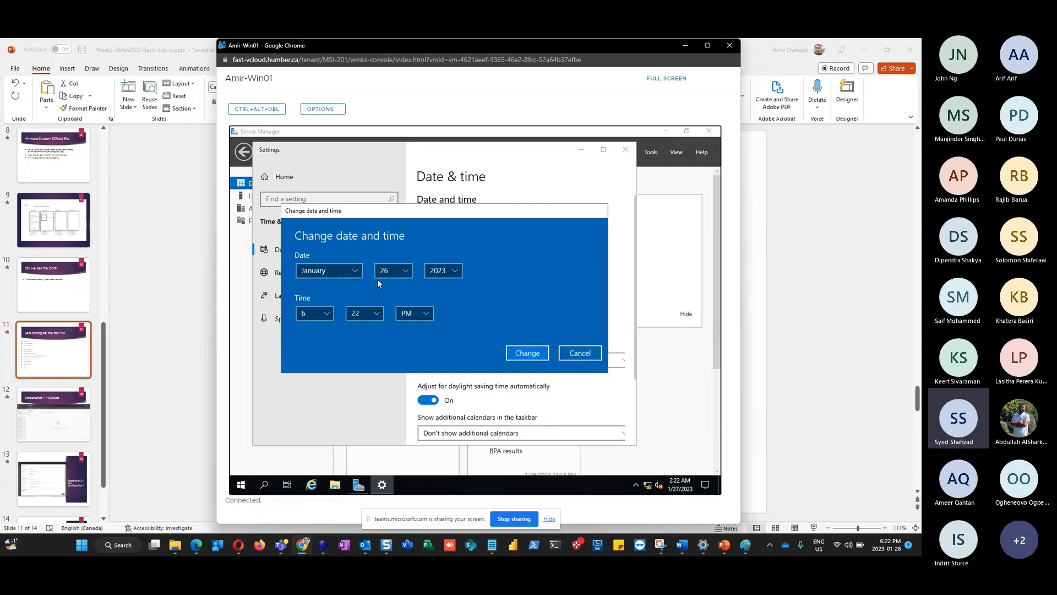
{"action": "left_click", "coordinate": [528, 353]}
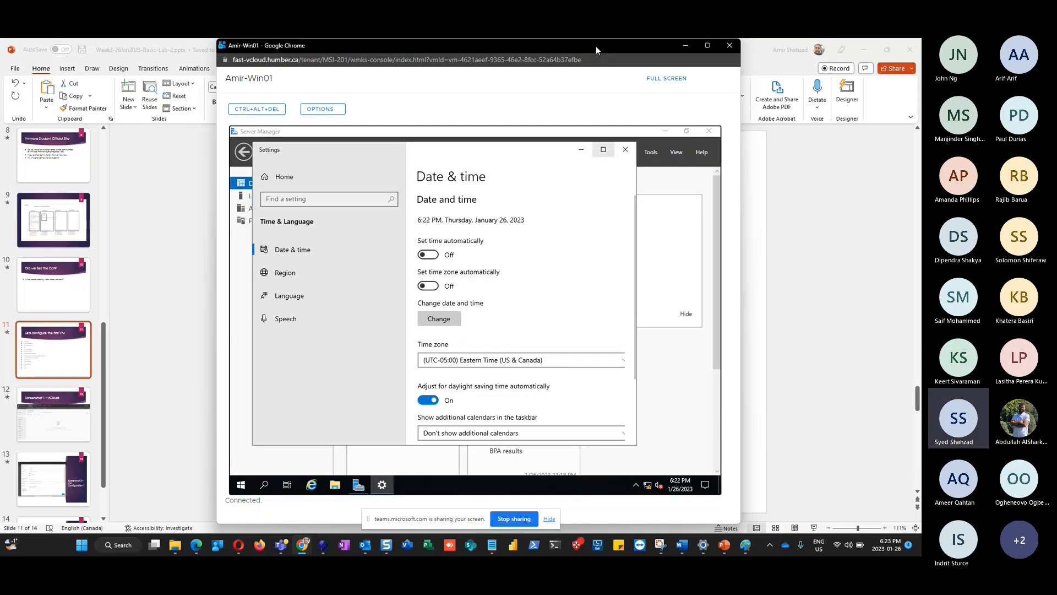
Capture the VM console window showing 6:24 PM, January 26, then minimize Snagit Editor
{"action": "key", "text": "super+shift+s"}
{"action": "left_click_drag", "start_coordinate": [216, 40], "coordinate": [718, 499]}
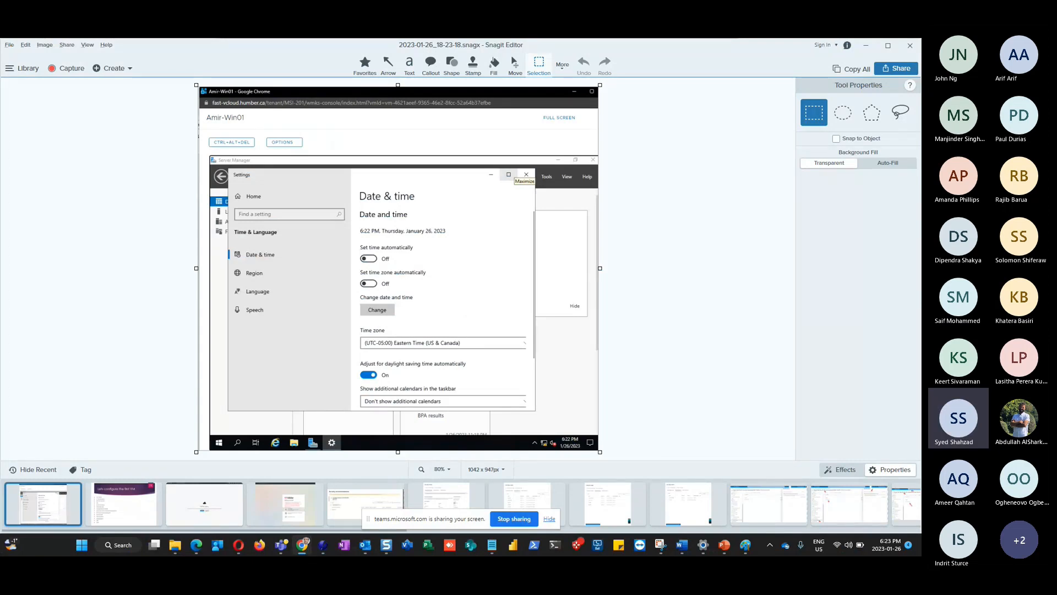
{"action": "left_click", "coordinate": [868, 46]}
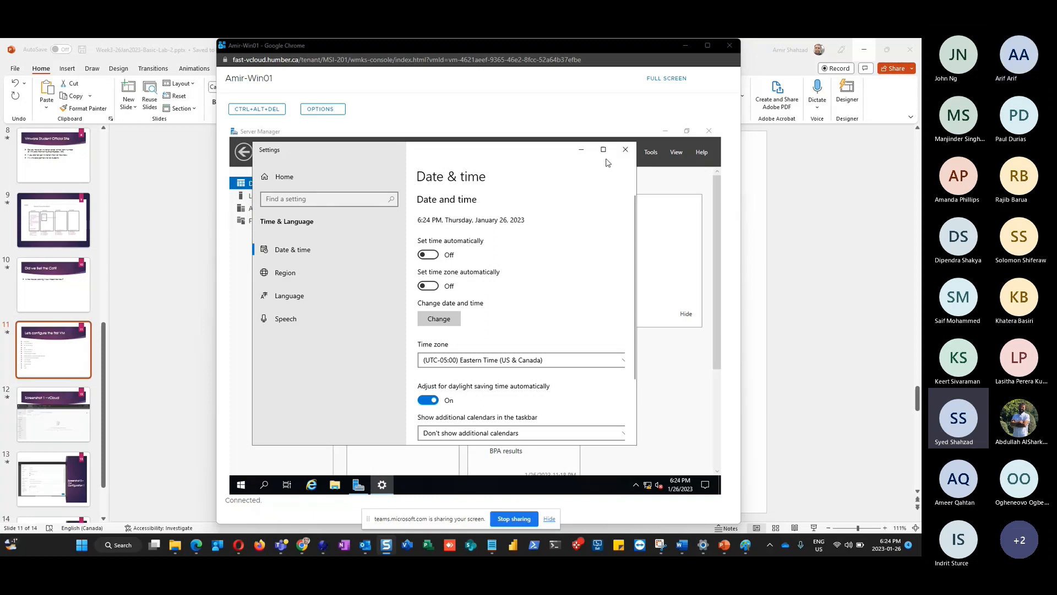
Close the VM's Date & time window and bring PowerPoint's slide 11 checklist to the front
{"action": "left_click", "coordinate": [625, 152]}
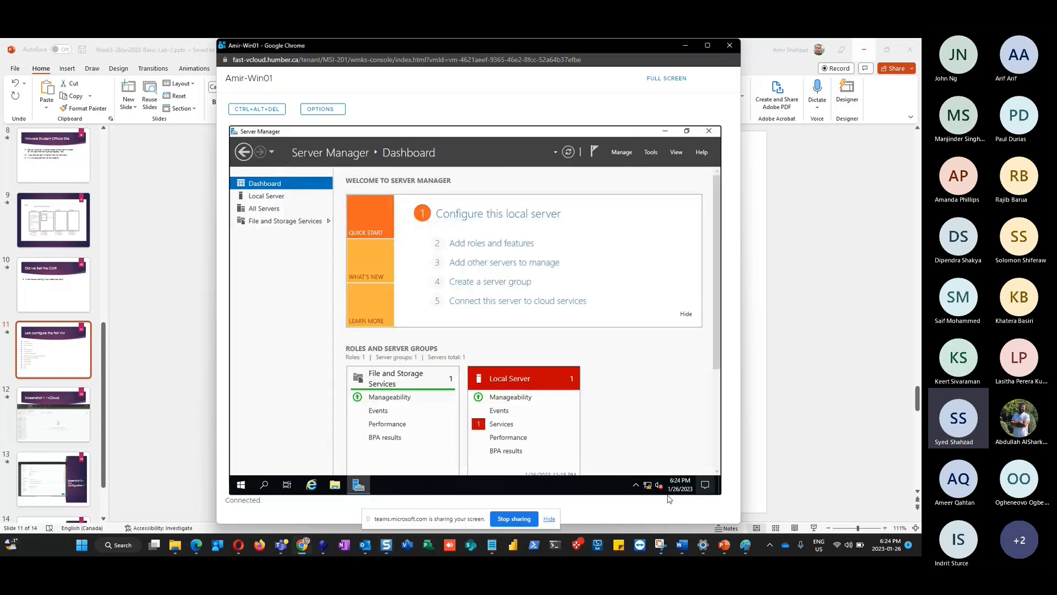
{"action": "mouse_move", "coordinate": [679, 485]}
{"action": "left_click", "coordinate": [719, 547]}
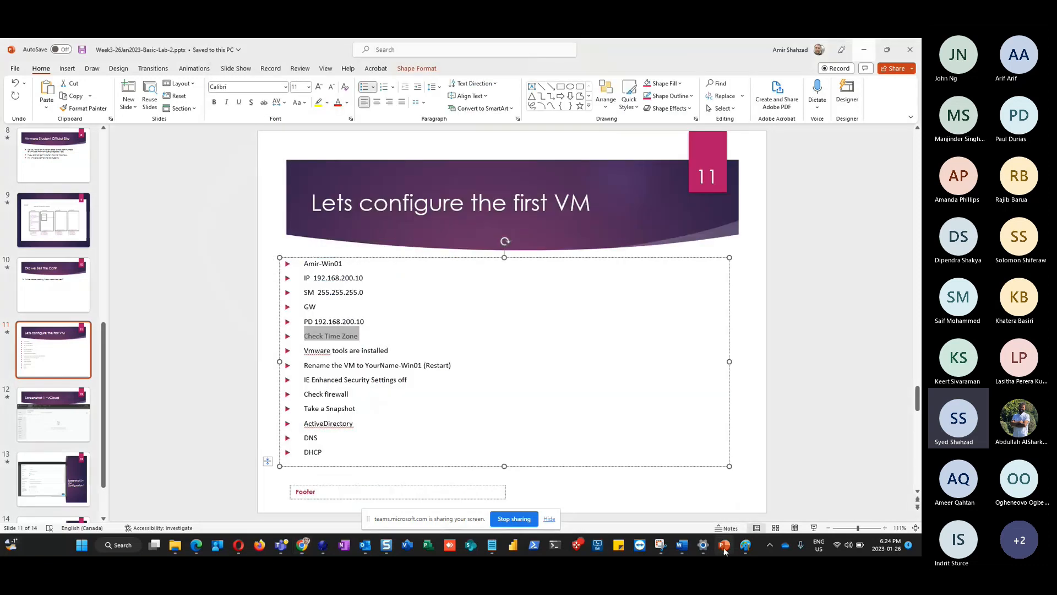
Colour the 'Check Time Zone' checklist item green
{"action": "left_click", "coordinate": [363, 341]}
{"action": "triple_click", "coordinate": [344, 337]}
{"action": "left_click", "coordinate": [407, 323]}
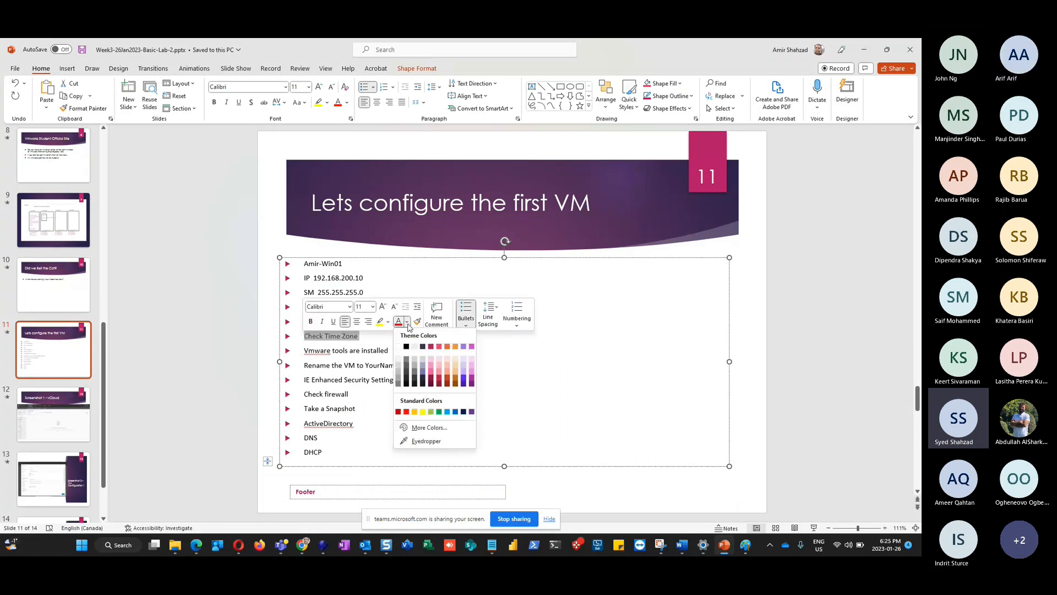
{"action": "left_click", "coordinate": [439, 412]}
Colour the 'Vmware tools are installed' item green, then switch back to the VM console
{"action": "left_click", "coordinate": [419, 351]}
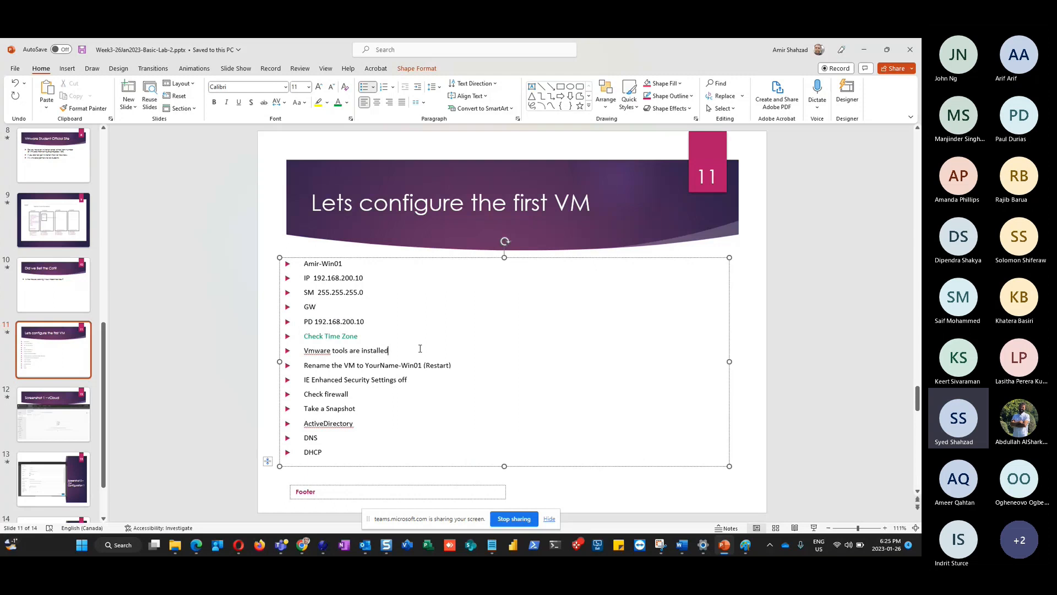
{"action": "triple_click", "coordinate": [388, 351]}
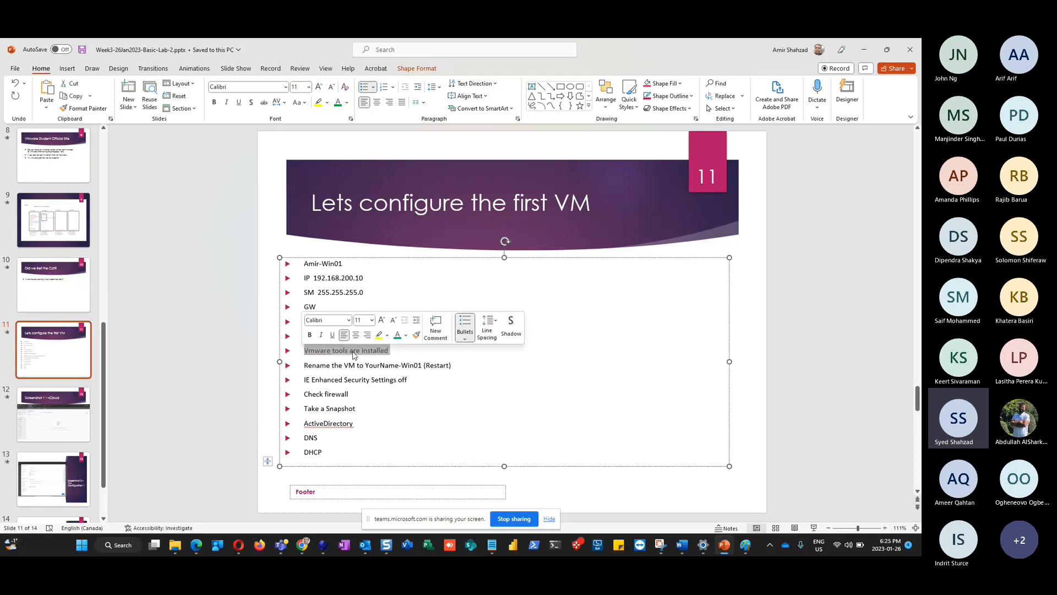
{"action": "left_click", "coordinate": [414, 364]}
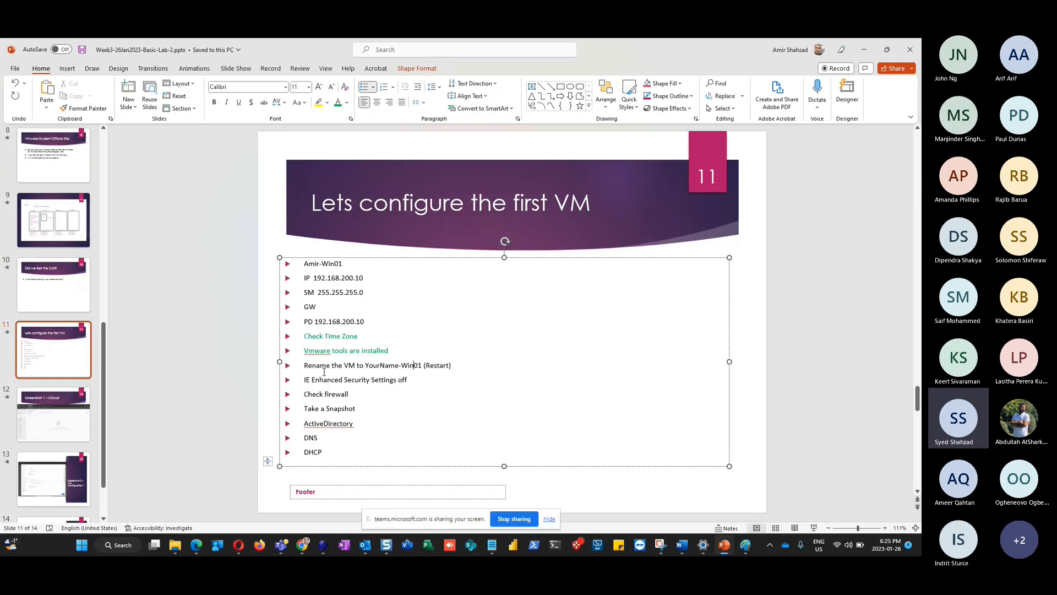
{"action": "left_click_drag", "start_coordinate": [302, 365], "coordinate": [450, 366]}
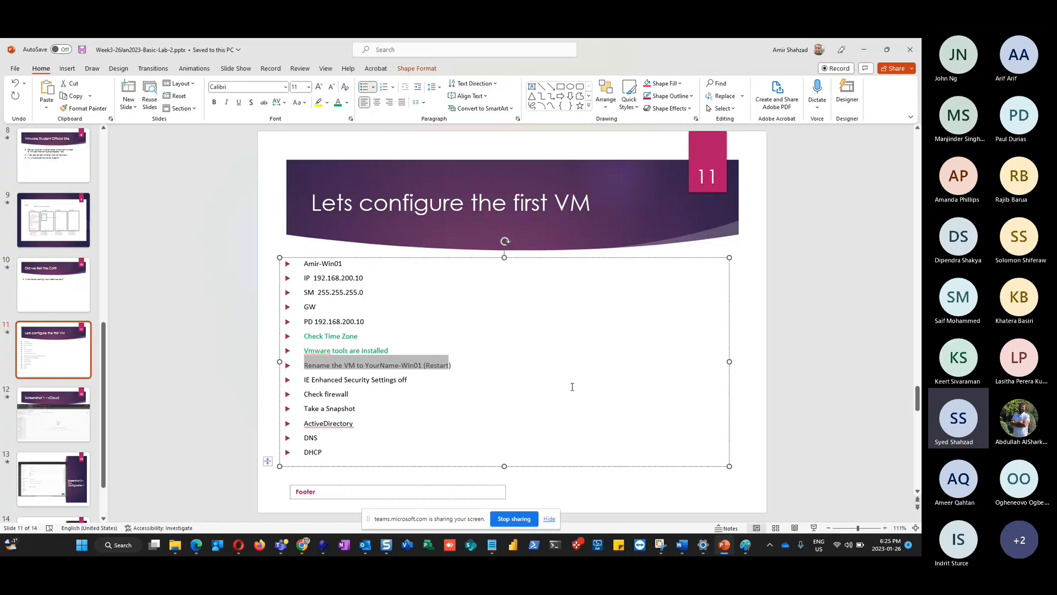
{"action": "key", "text": "alt+Tab"}
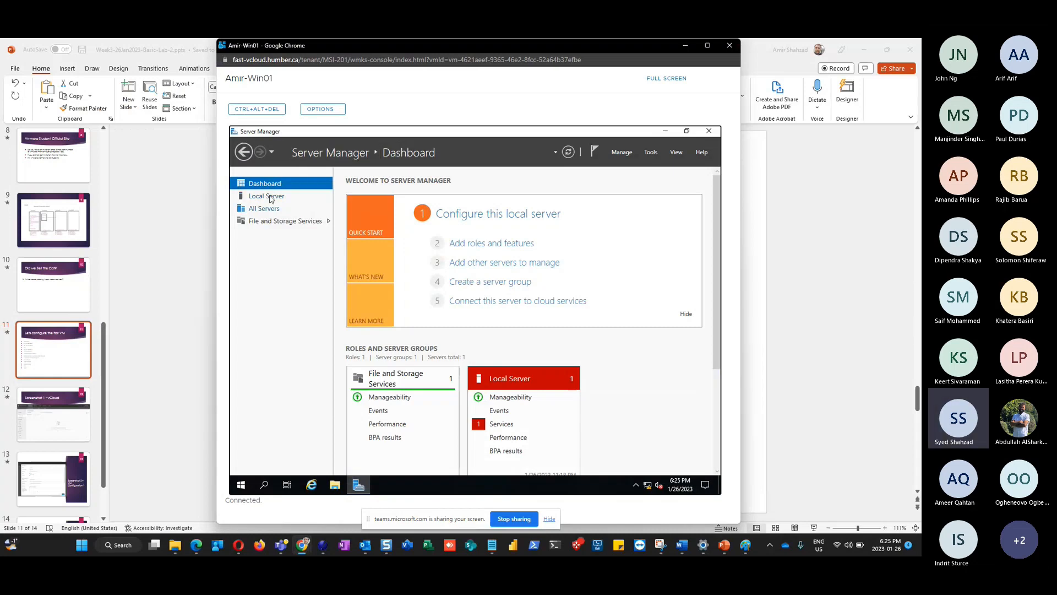
Open Local Server in Server Manager to view the computer name and workgroup
{"action": "left_click", "coordinate": [271, 199]}
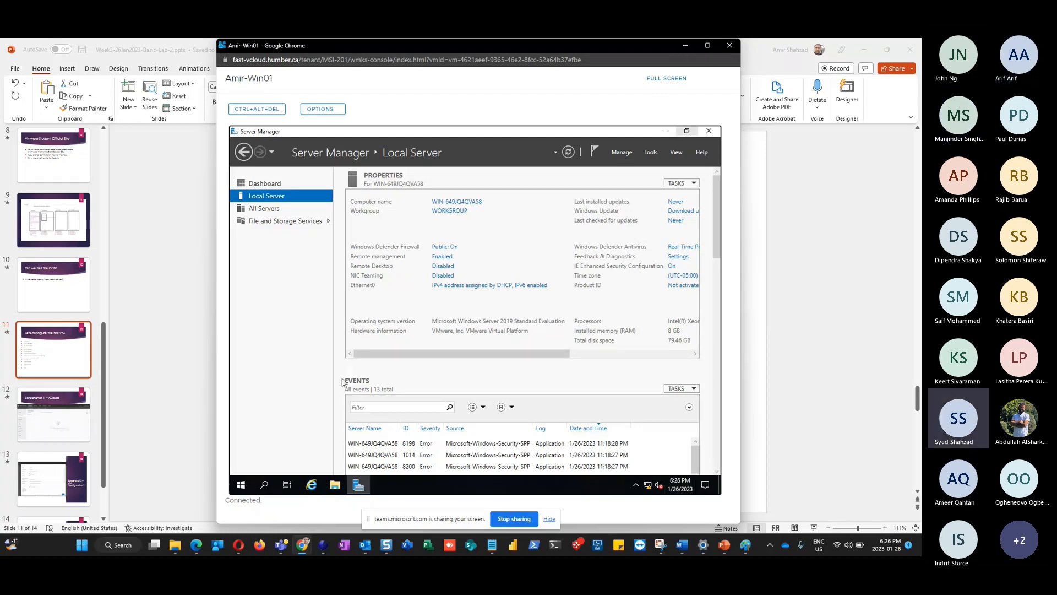
{"action": "left_click", "coordinate": [241, 485]}
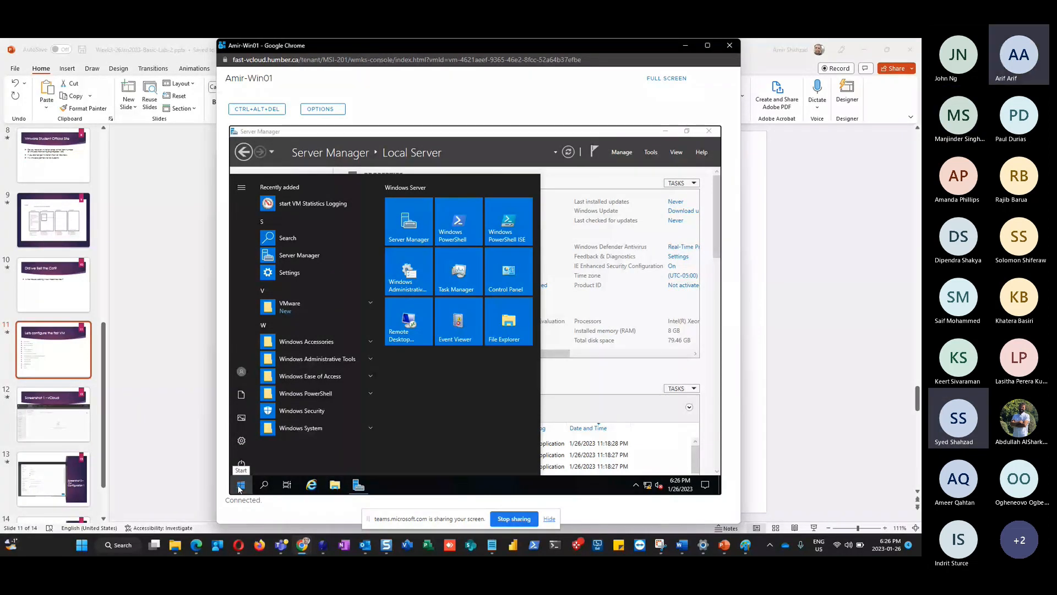
{"action": "left_click", "coordinate": [416, 230]}
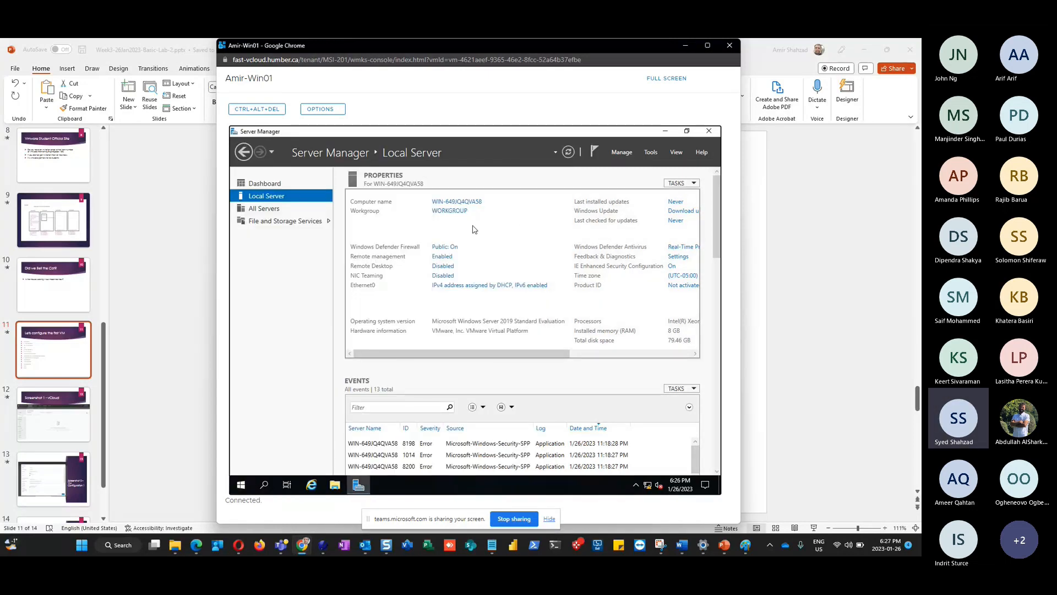
{"action": "left_click", "coordinate": [457, 202]}
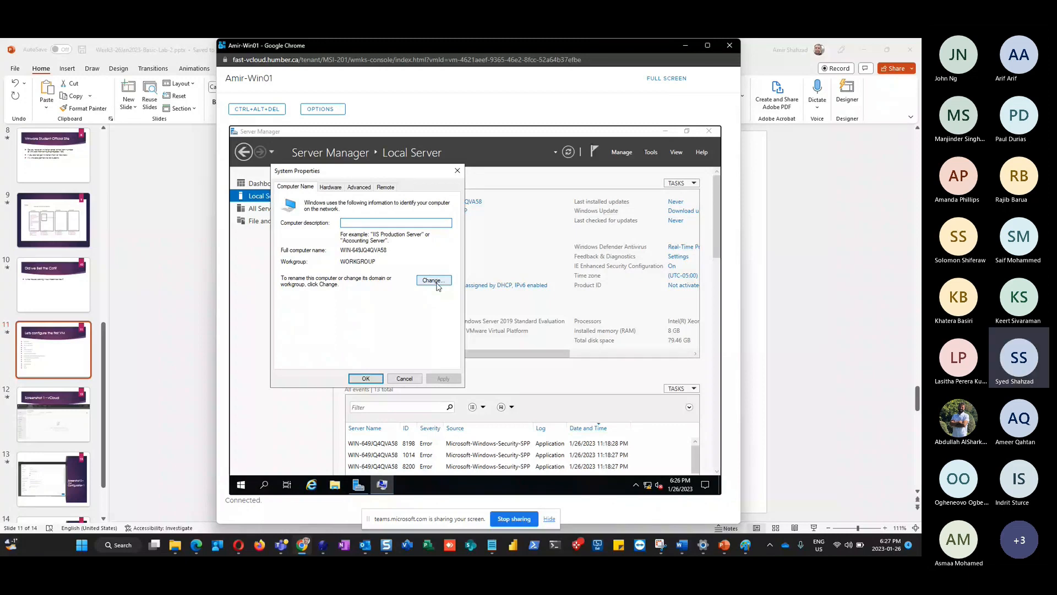
Rename the computer from WIN-649JQ4QVA58 to Amir-Win01 and acknowledge the restart notice
{"action": "left_click", "coordinate": [434, 280]}
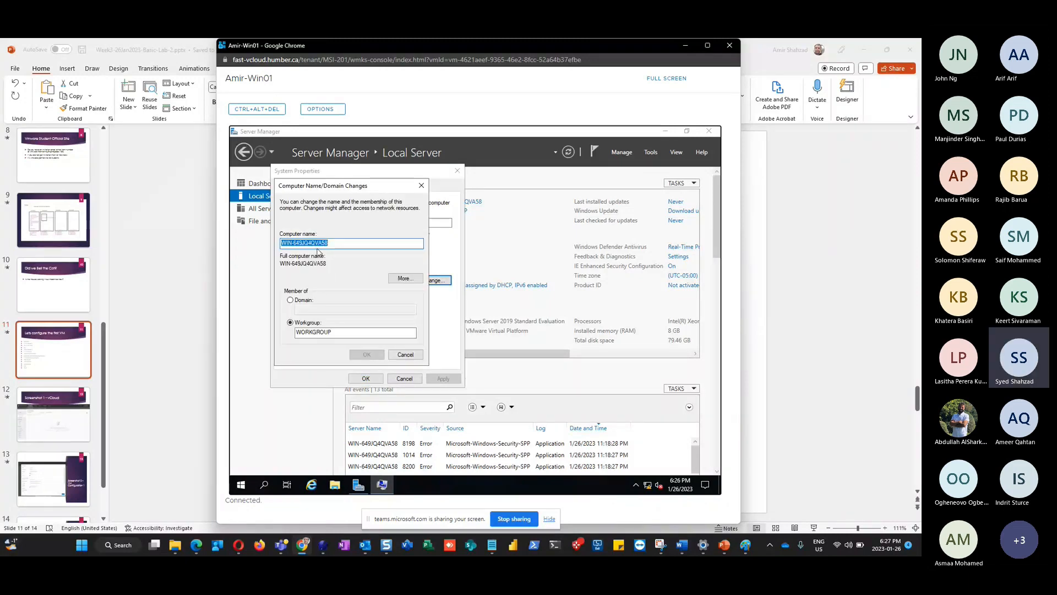
{"action": "type", "text": "Amir"}
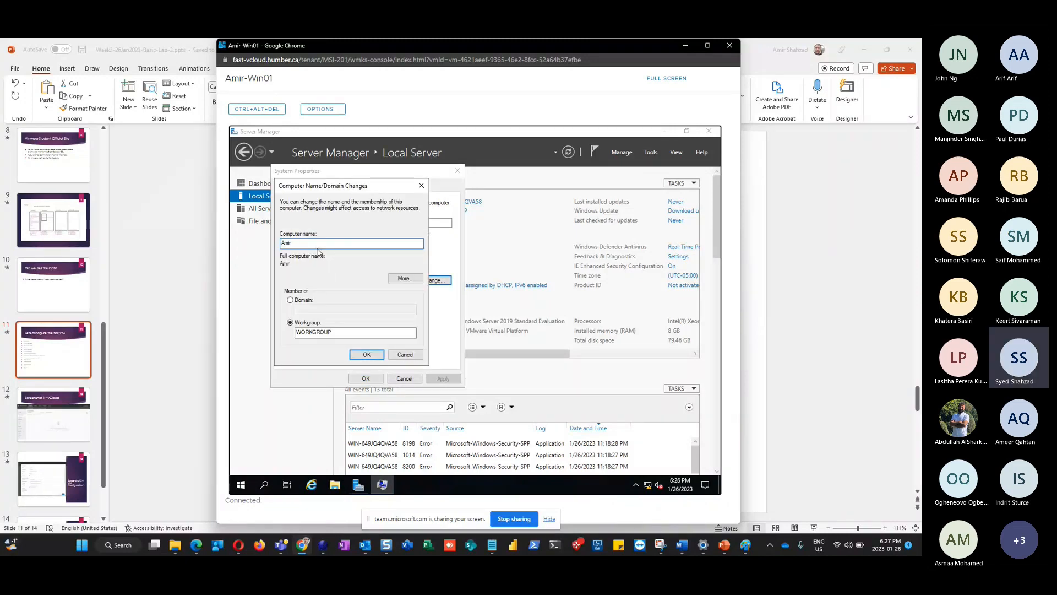
{"action": "type", "text": "-Win01"}
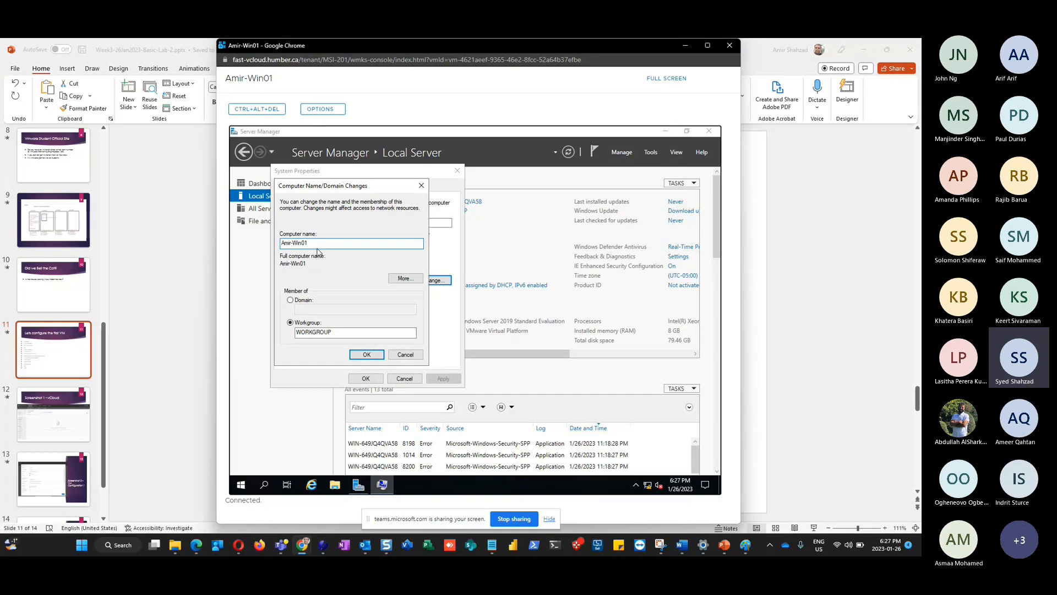
{"action": "left_click", "coordinate": [364, 357]}
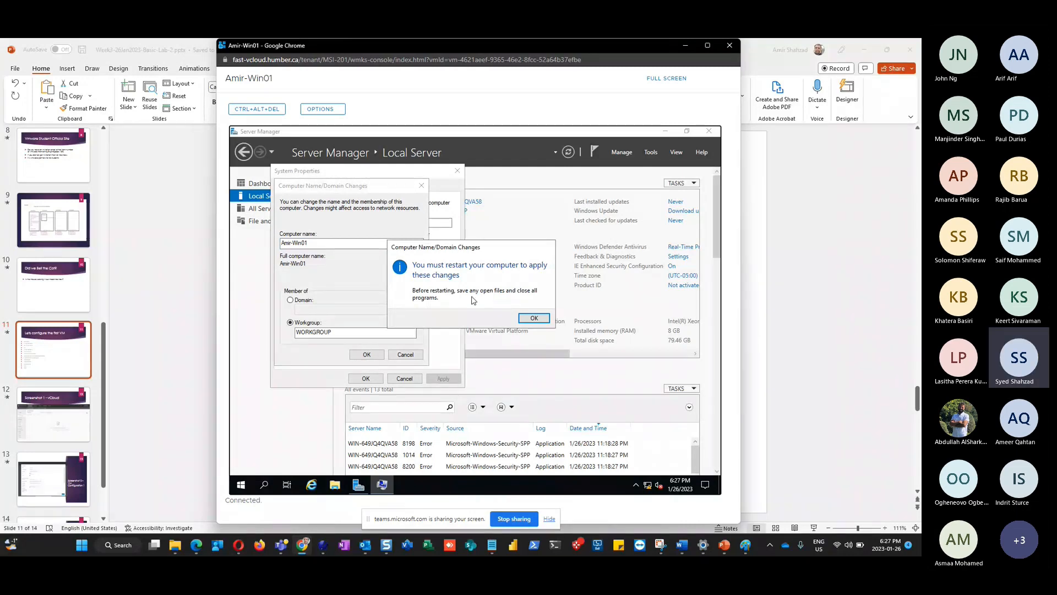
{"action": "left_click", "coordinate": [535, 319]}
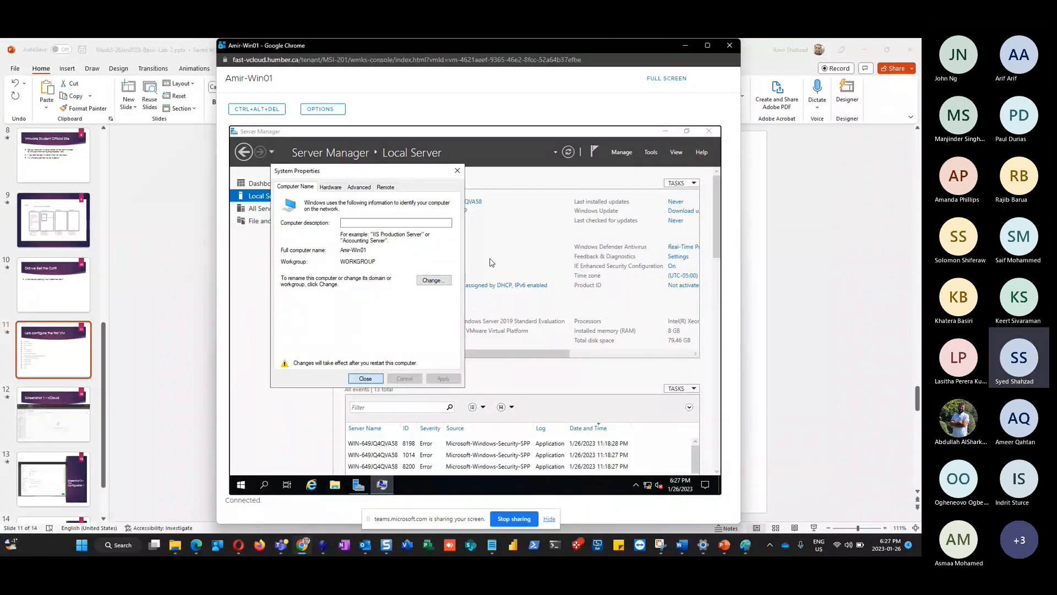
{"action": "left_click", "coordinate": [365, 378]}
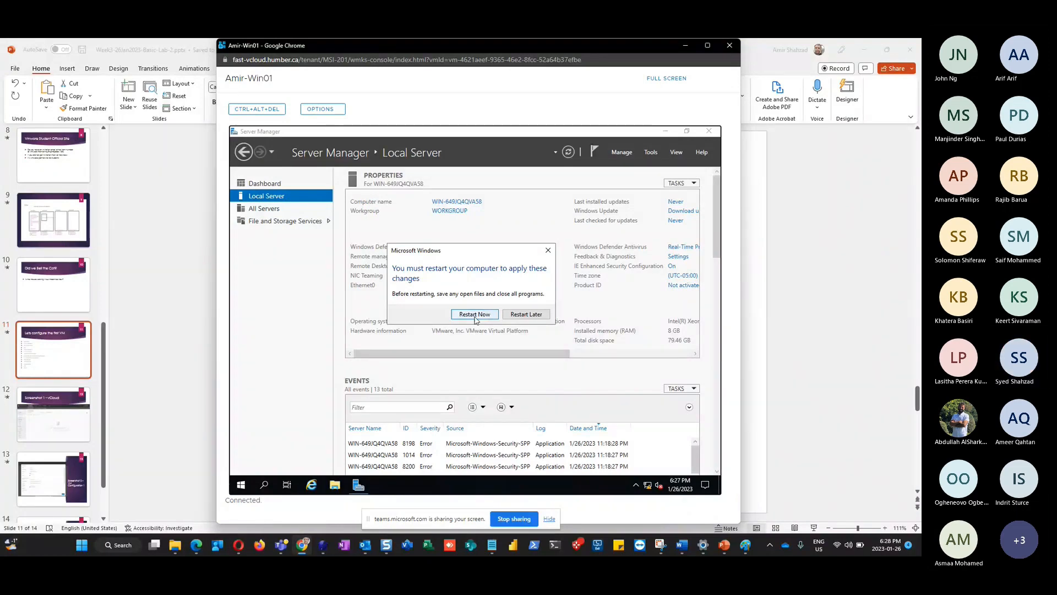
Return to Cloud Director's Virtual Machines page and open the Amir-Win01 actions list
{"action": "key", "text": "XF86AudioRaiseVolume"}
{"action": "left_click", "coordinate": [304, 547]}
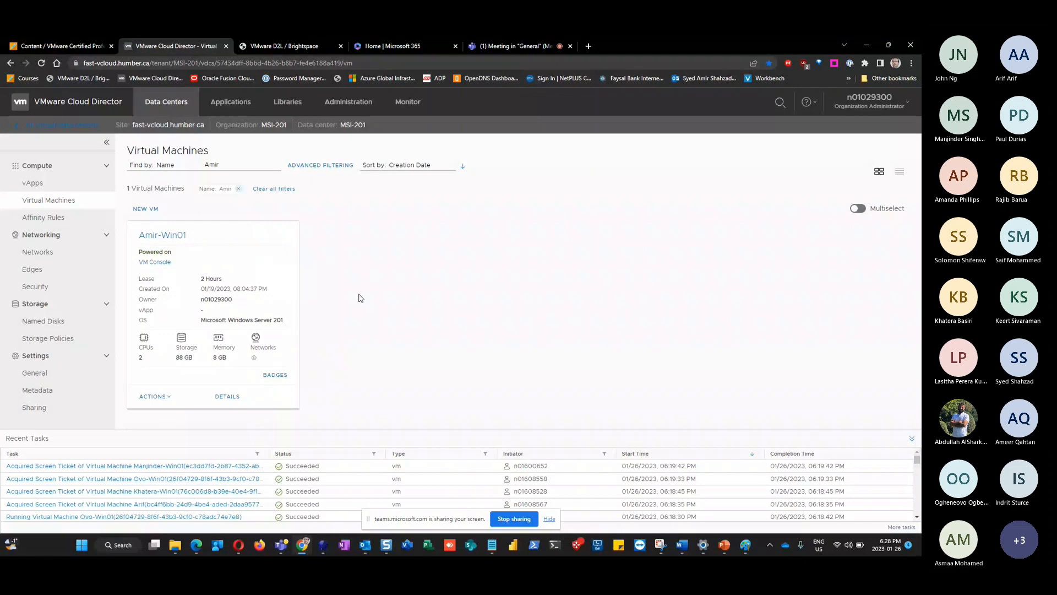
{"action": "left_click", "coordinate": [169, 401]}
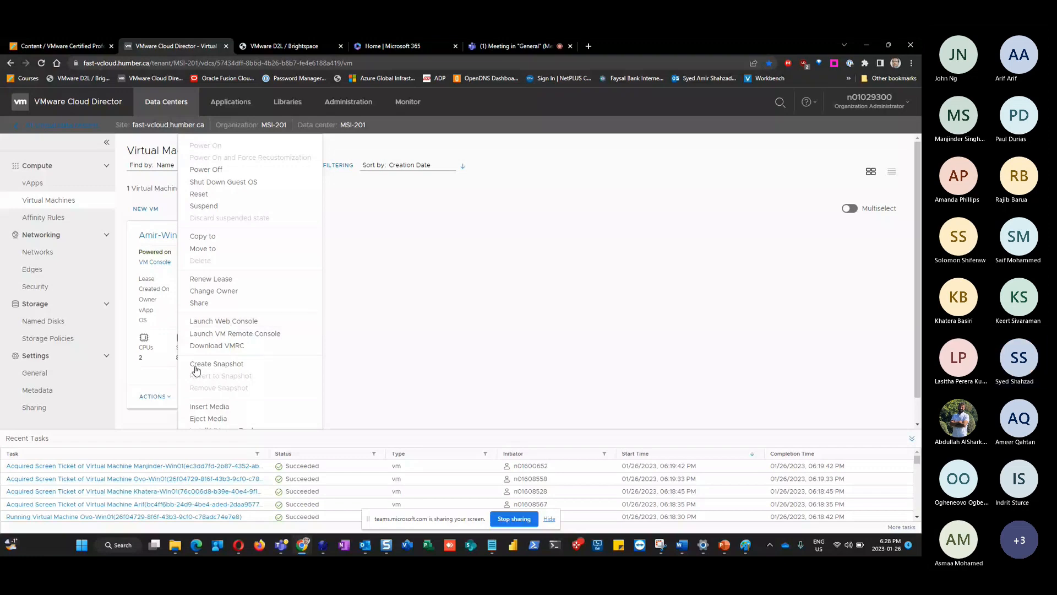
{"action": "left_click", "coordinate": [227, 323]}
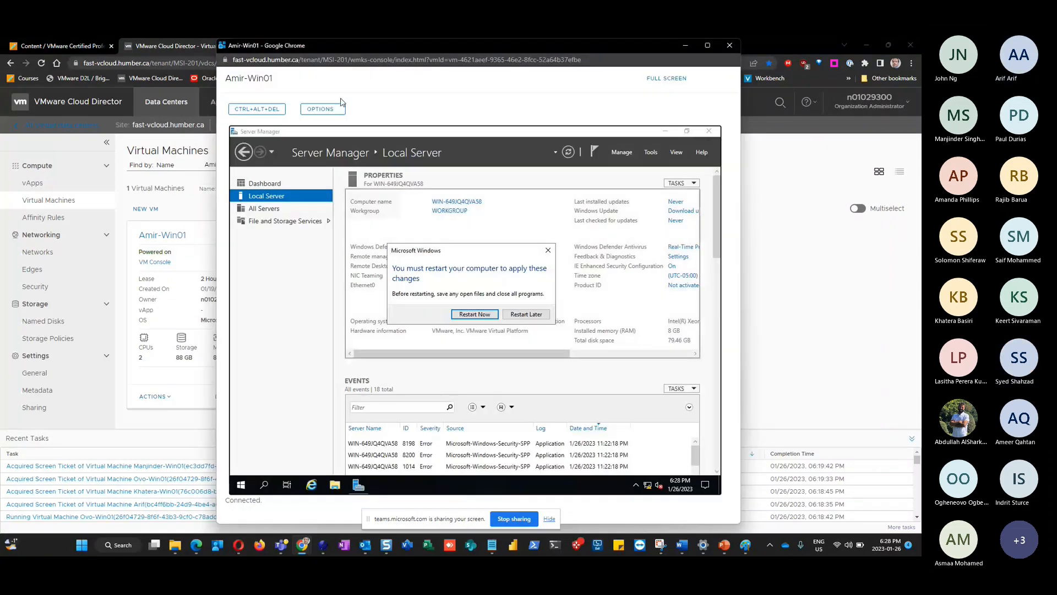
{"action": "left_click", "coordinate": [172, 423]}
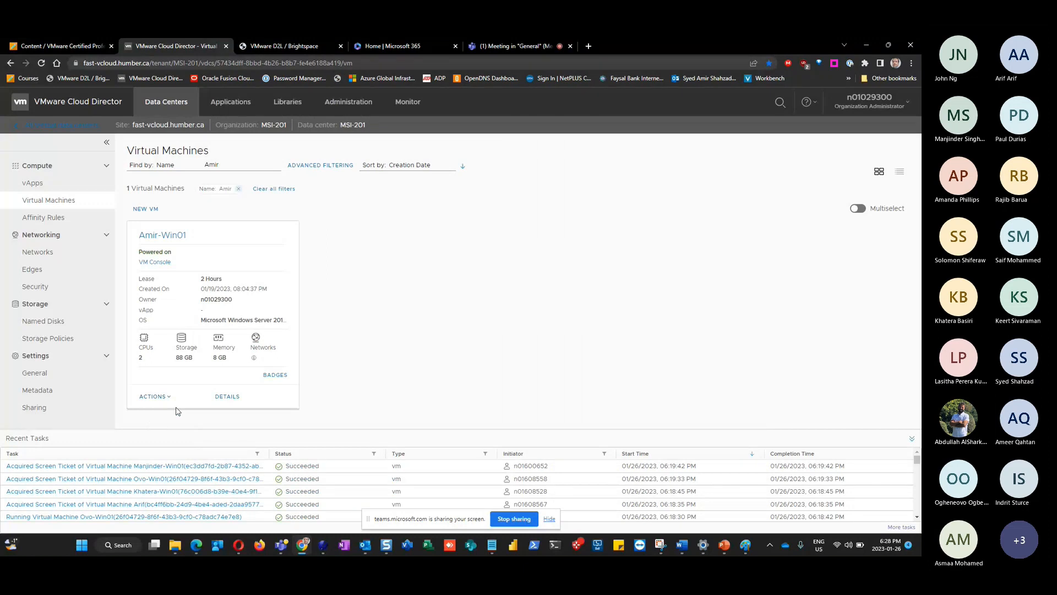
{"action": "left_click", "coordinate": [157, 397]}
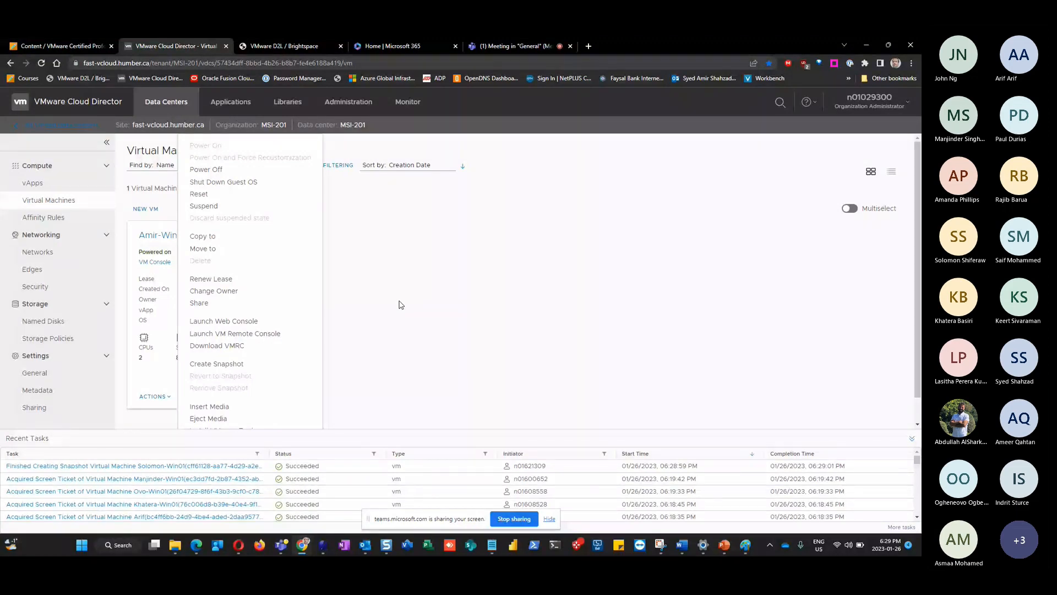
{"action": "left_click", "coordinate": [240, 326]}
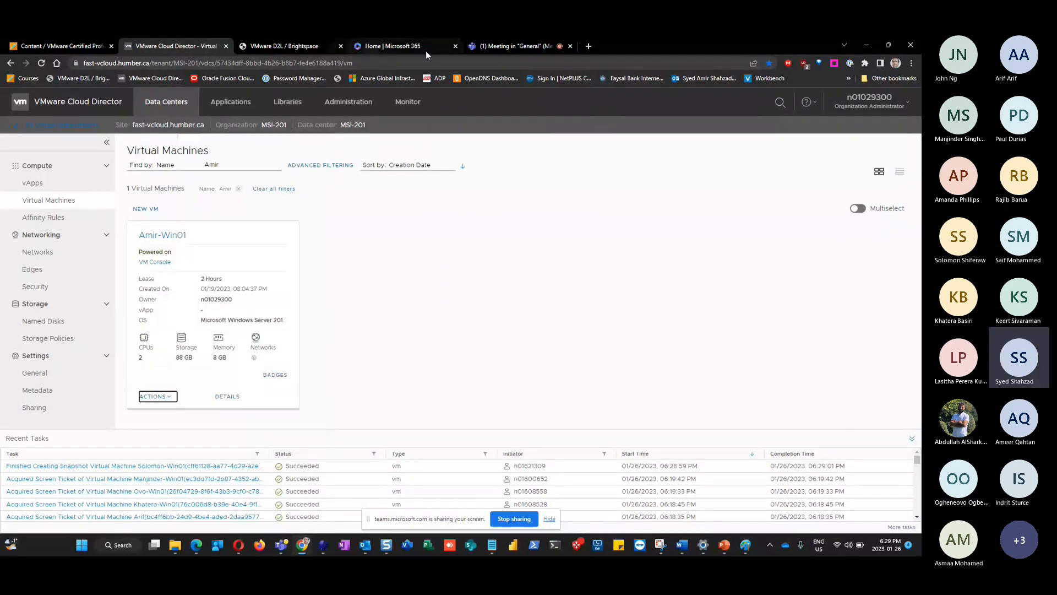
{"action": "left_click", "coordinate": [500, 45]}
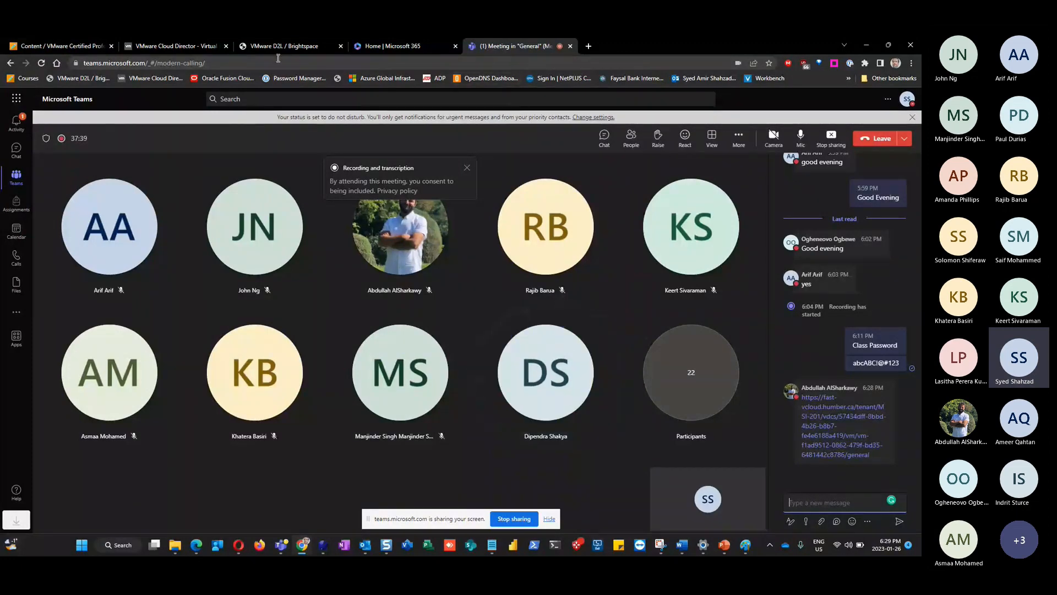
{"action": "left_click", "coordinate": [142, 45]}
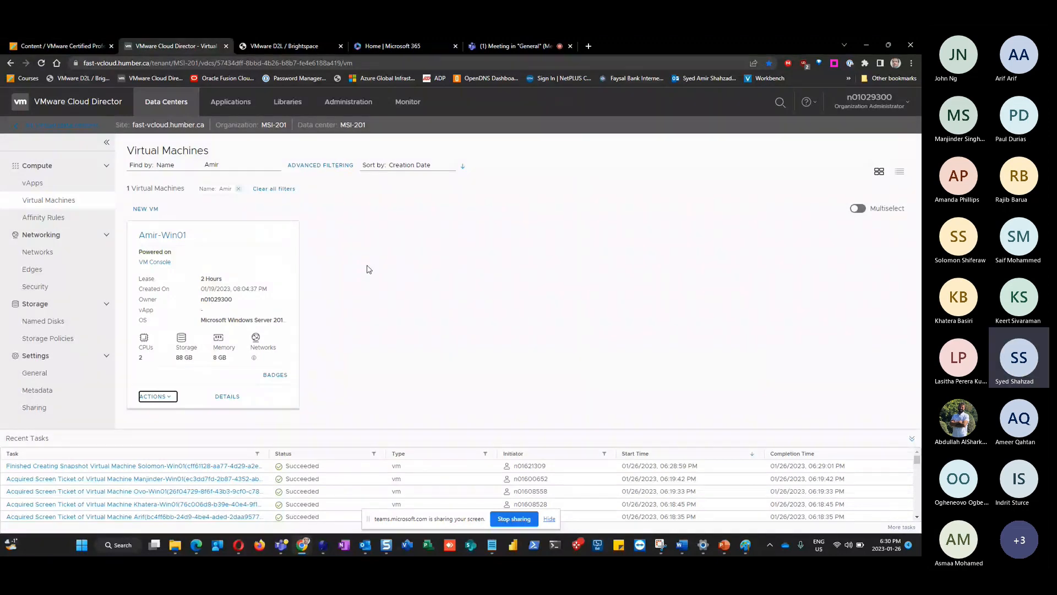
Launch Amir-Win01's web console and restart the VM to apply the new name
{"action": "left_click", "coordinate": [402, 305]}
{"action": "left_click", "coordinate": [154, 396]}
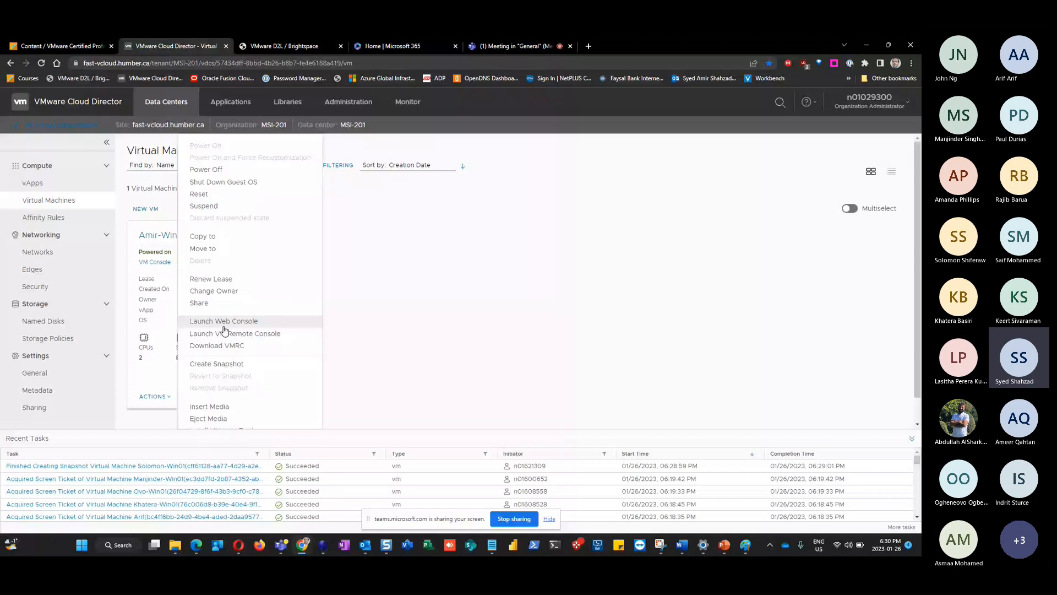
{"action": "left_click", "coordinate": [223, 322]}
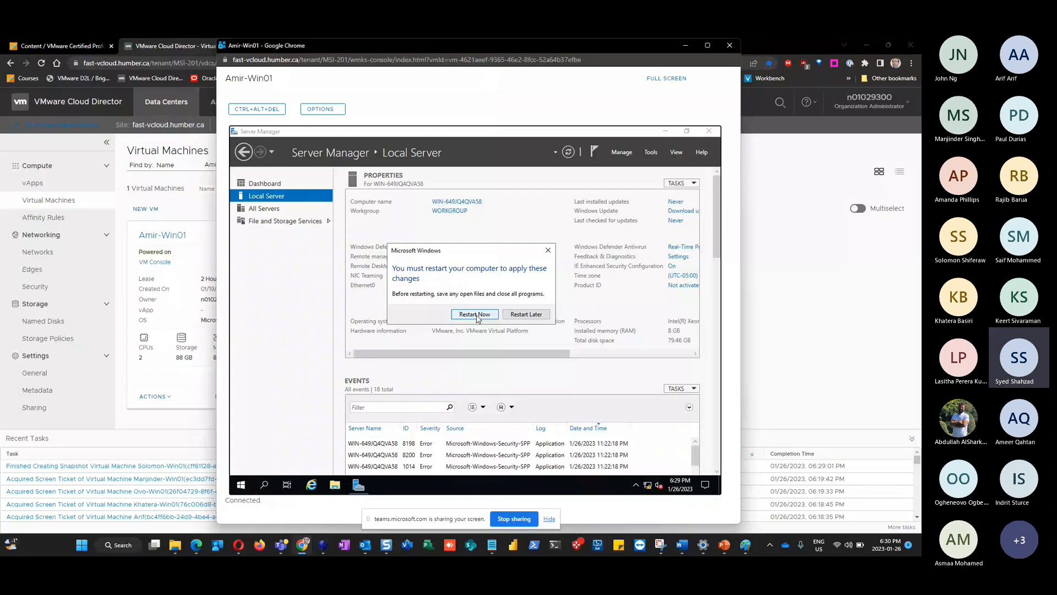
{"action": "left_click", "coordinate": [462, 315]}
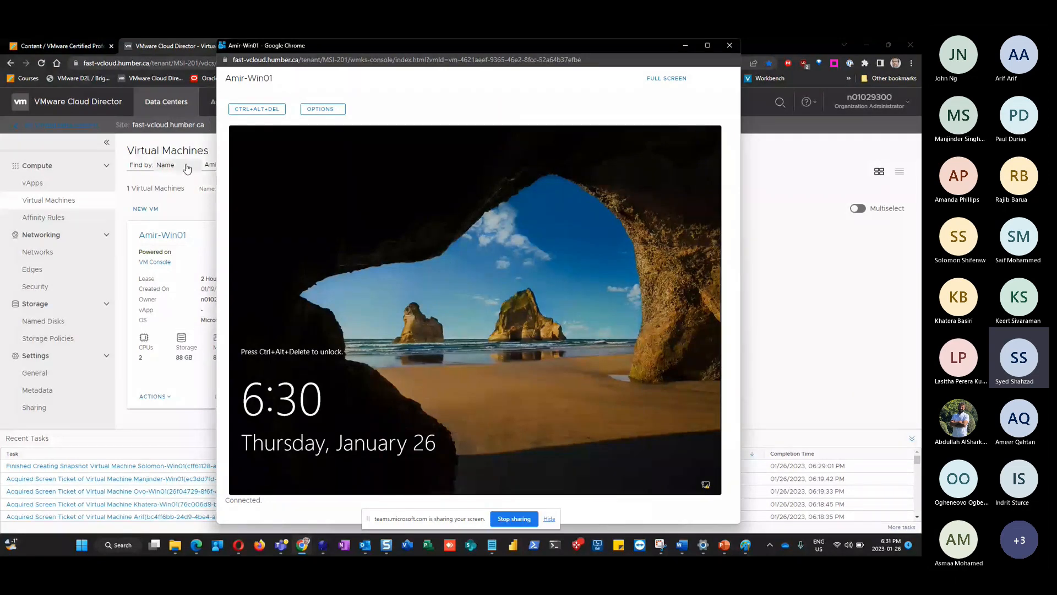
Sign back in to Amir-Win01 via CTRL+ALT+DEL with the Administrator password
{"action": "left_click", "coordinate": [252, 112]}
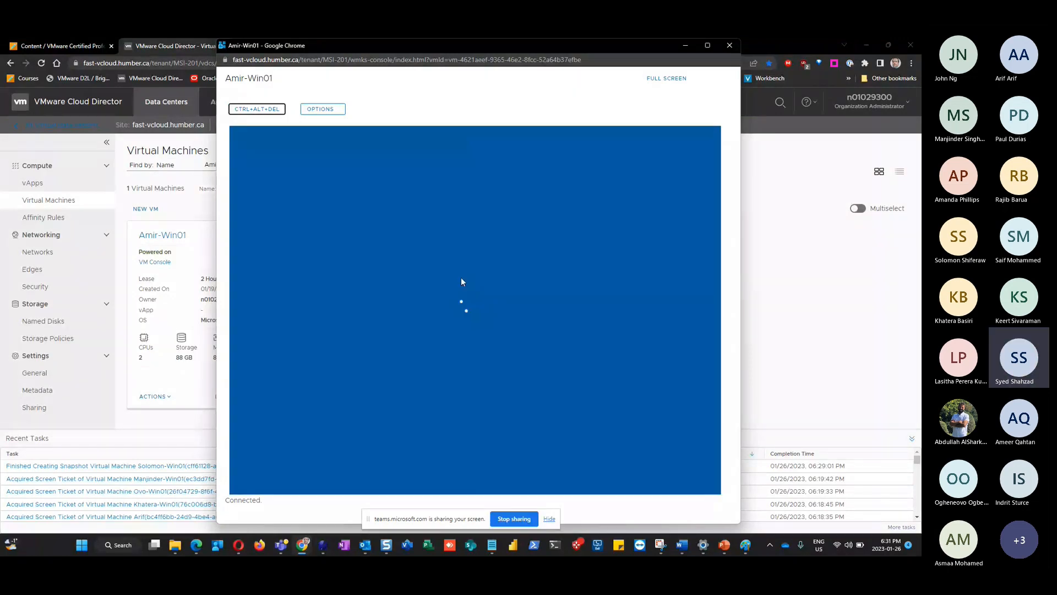
{"action": "left_click", "coordinate": [436, 349]}
{"action": "type", "text": "************"}
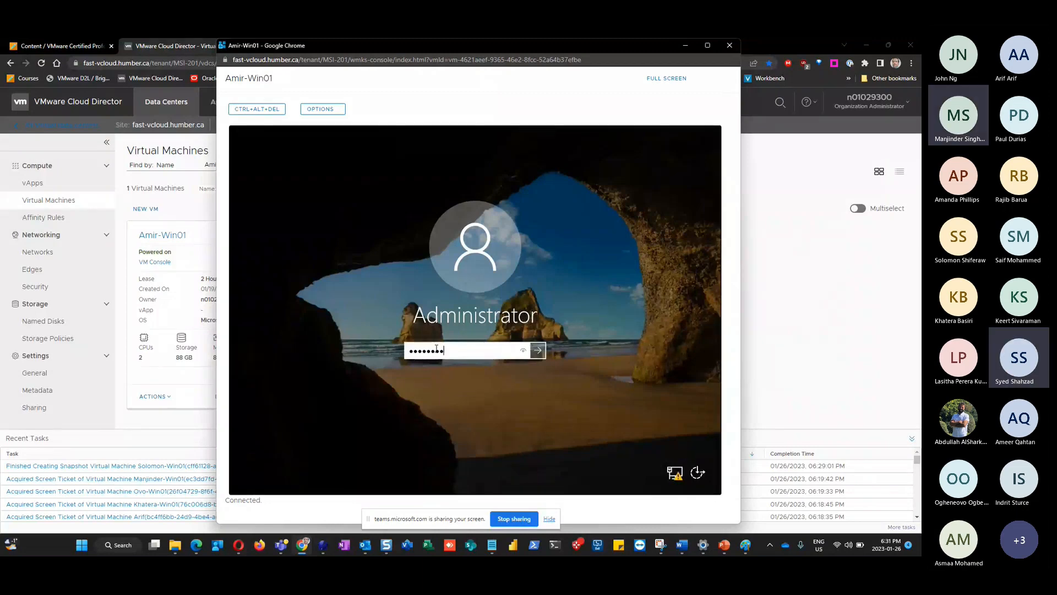
{"action": "key", "text": "Return"}
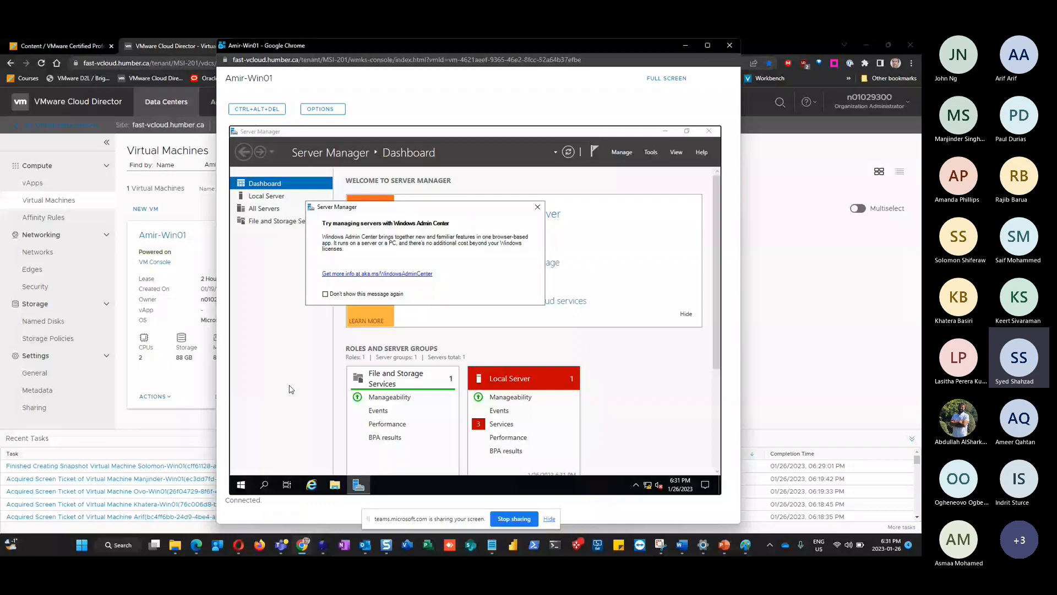
Choose Restart from the Start button's Shut down or sign out menu
{"action": "right_click", "coordinate": [243, 484]}
{"action": "mouse_move", "coordinate": [308, 457]}
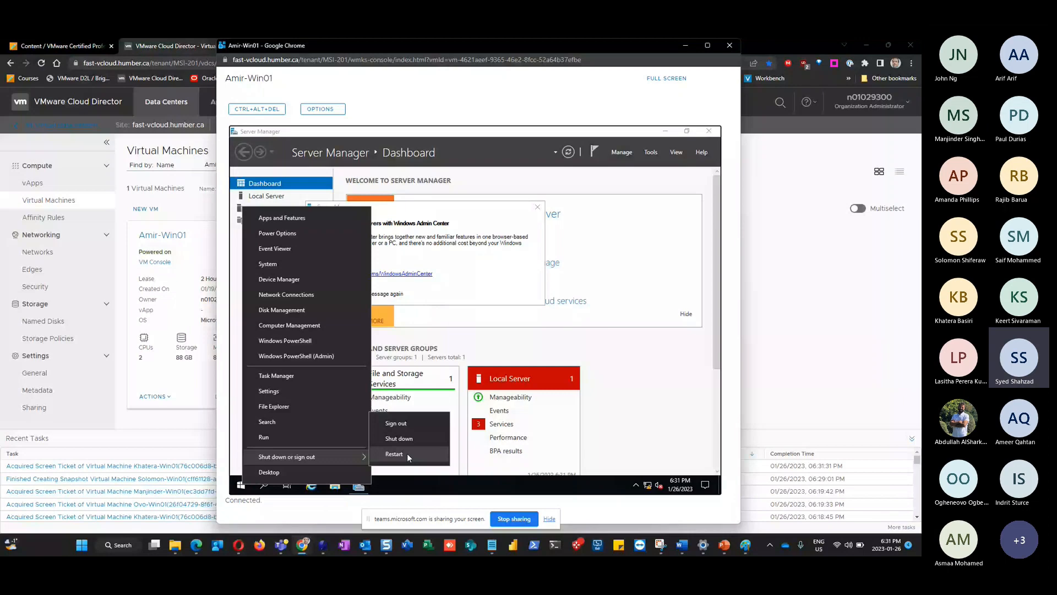
{"action": "right_click", "coordinate": [240, 488]}
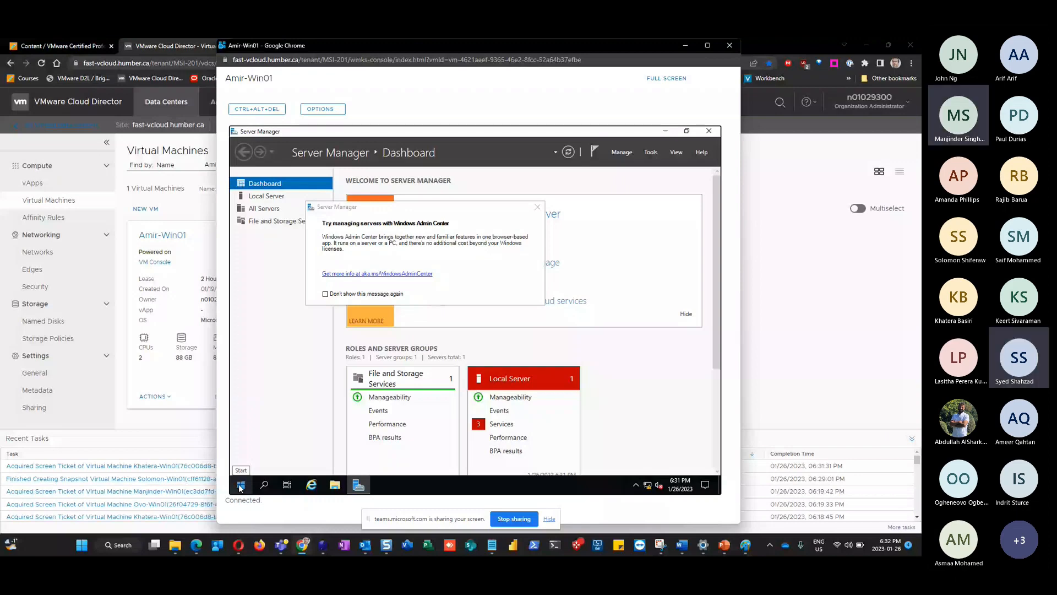
{"action": "right_click", "coordinate": [240, 488]}
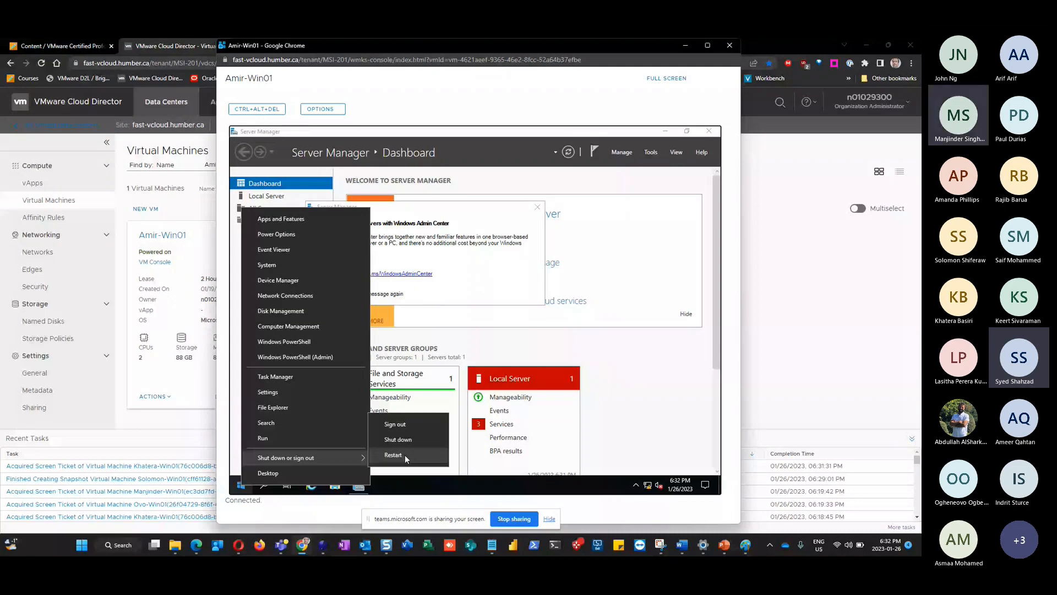
{"action": "left_click", "coordinate": [404, 455]}
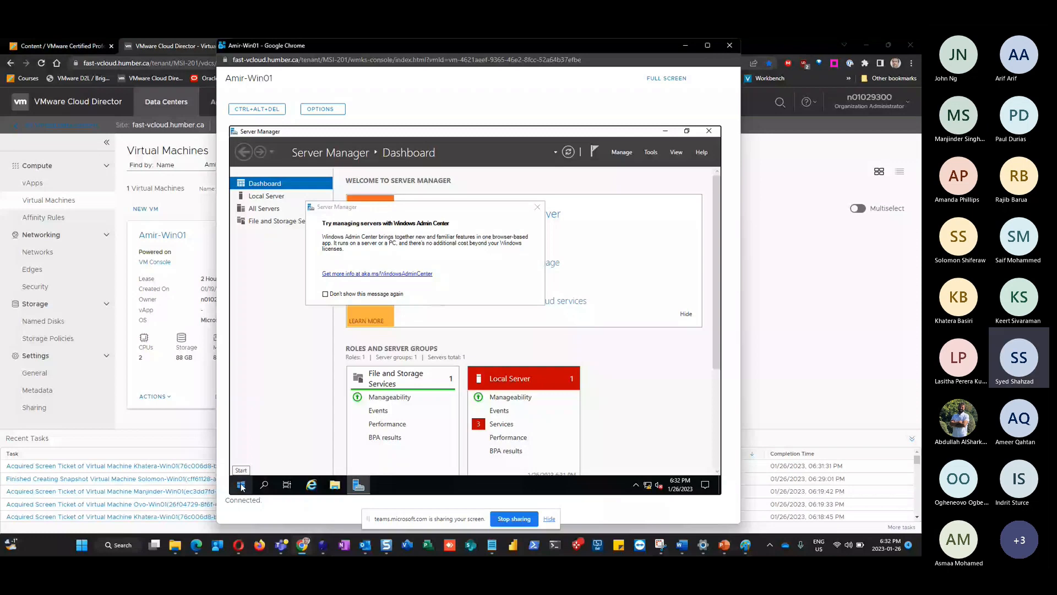
{"action": "right_click", "coordinate": [241, 484]}
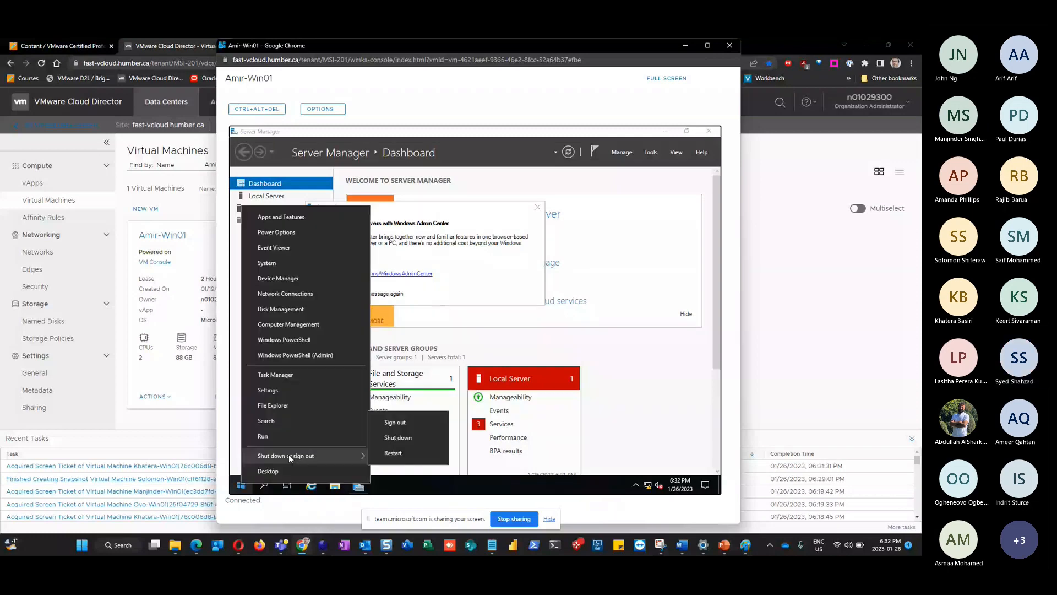
{"action": "left_click", "coordinate": [393, 452]}
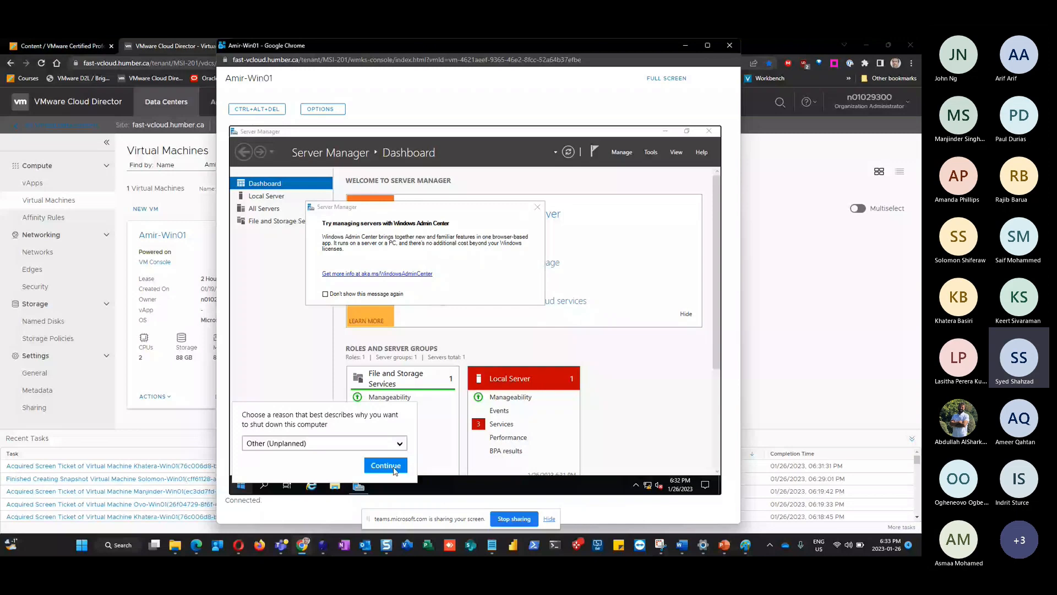
Confirm the restart, verify the name on Local Server, and select the 'Rename the VM' bullet
{"action": "left_click", "coordinate": [636, 408]}
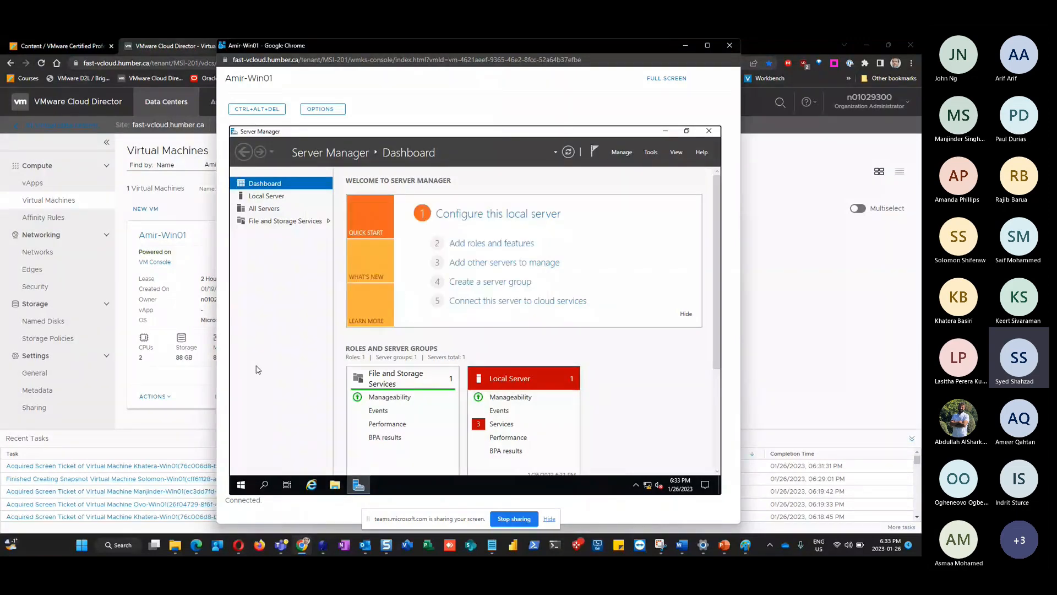
{"action": "mouse_move", "coordinate": [725, 547]}
{"action": "left_click", "coordinate": [437, 212]}
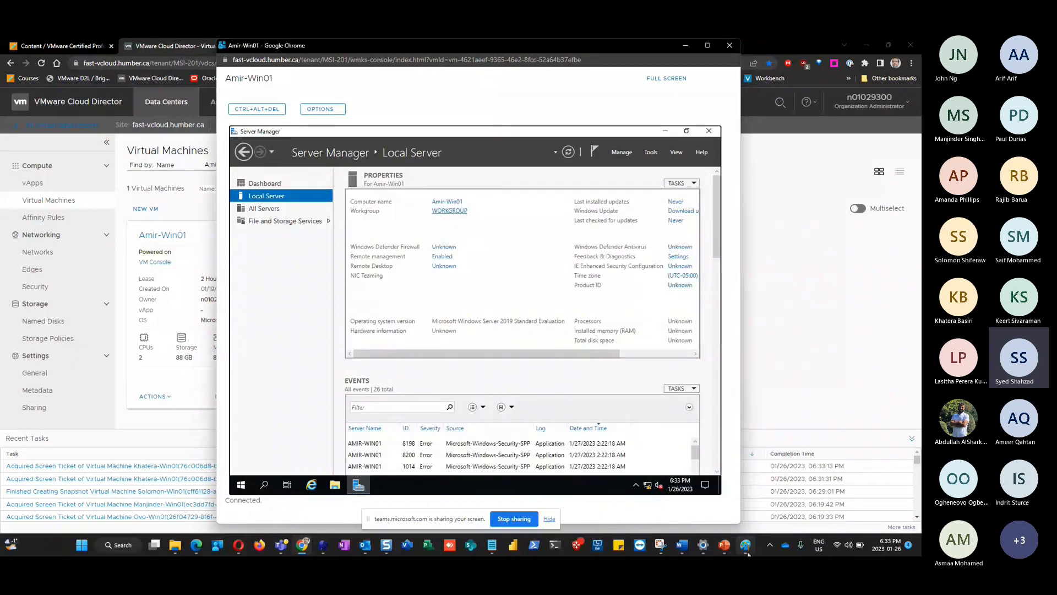
{"action": "left_click", "coordinate": [725, 545]}
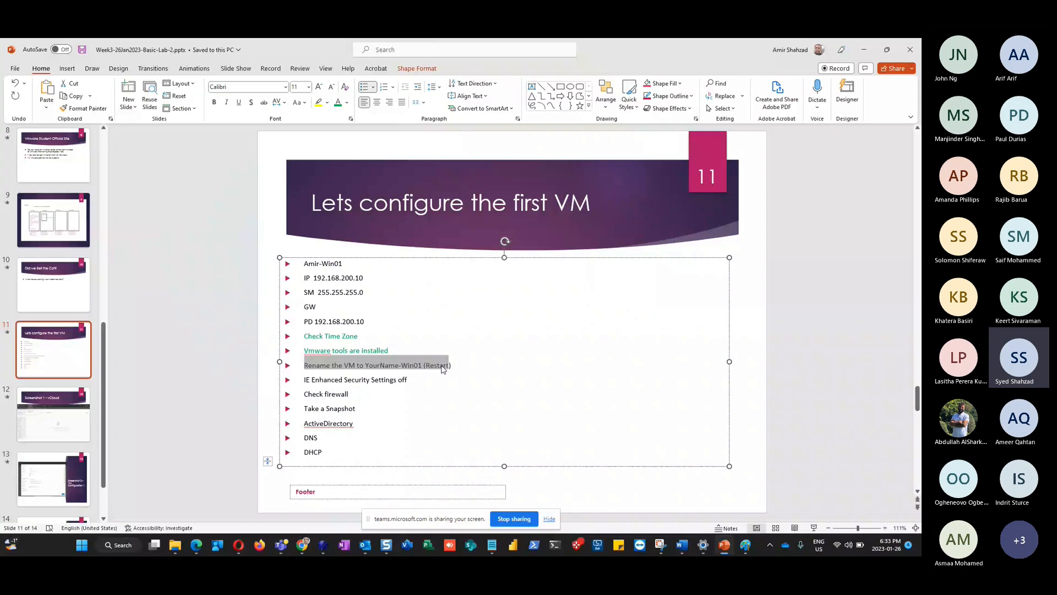
{"action": "left_click_drag", "start_coordinate": [442, 369], "coordinate": [452, 367]}
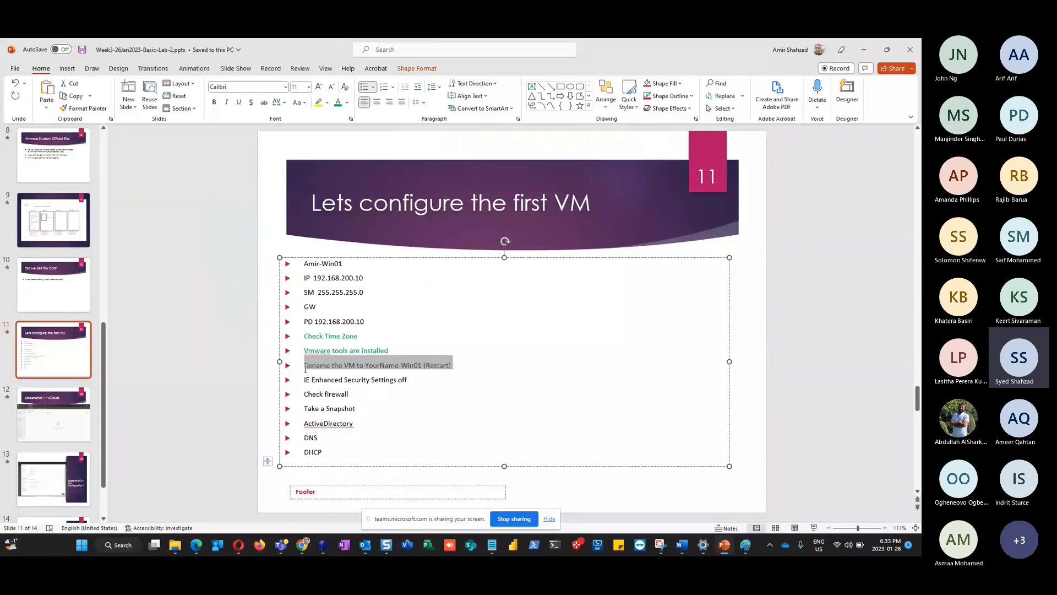
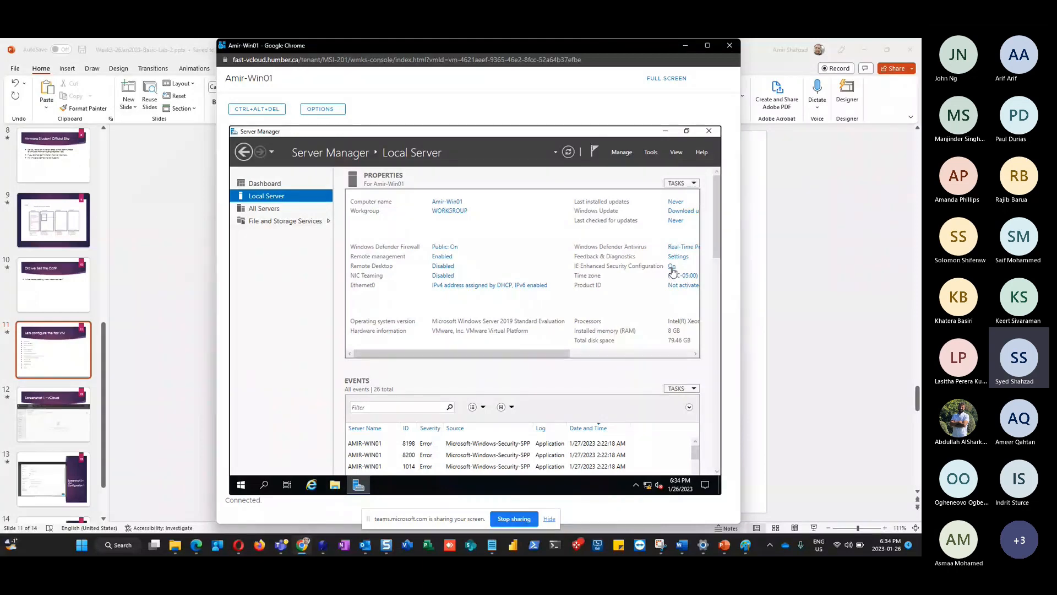
Switch IE Enhanced Security Configuration to Off for both Administrators and Users on Amir-Win01
{"action": "left_click", "coordinate": [672, 268]}
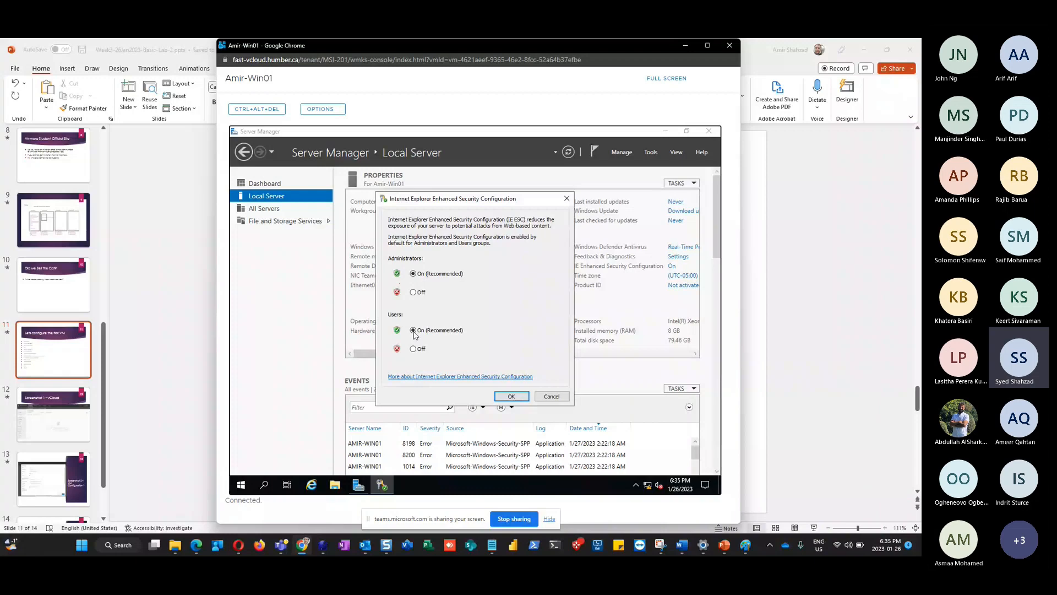
{"action": "left_click", "coordinate": [413, 349]}
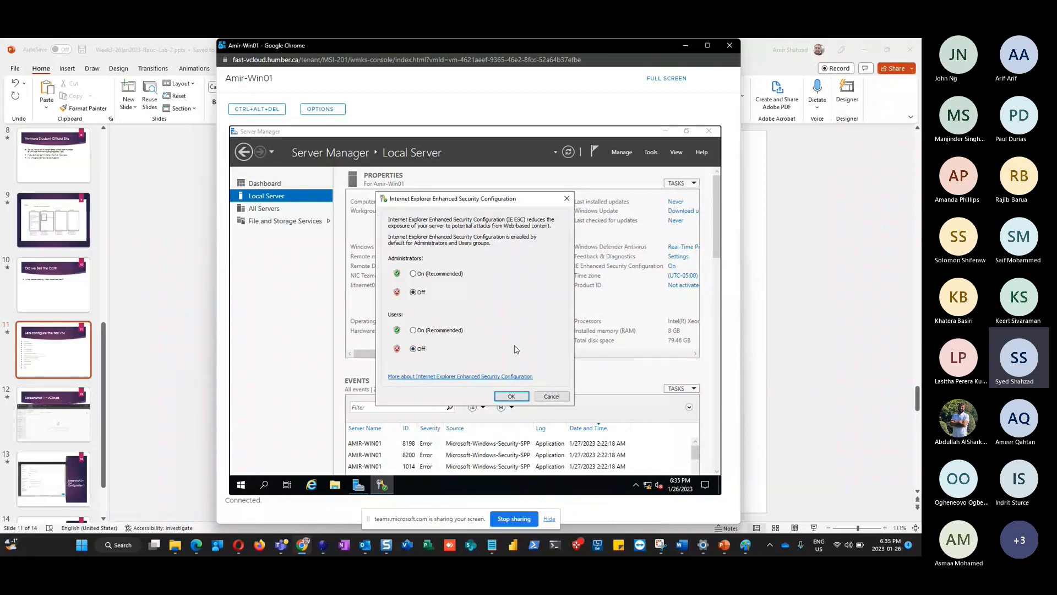
{"action": "left_click", "coordinate": [511, 396]}
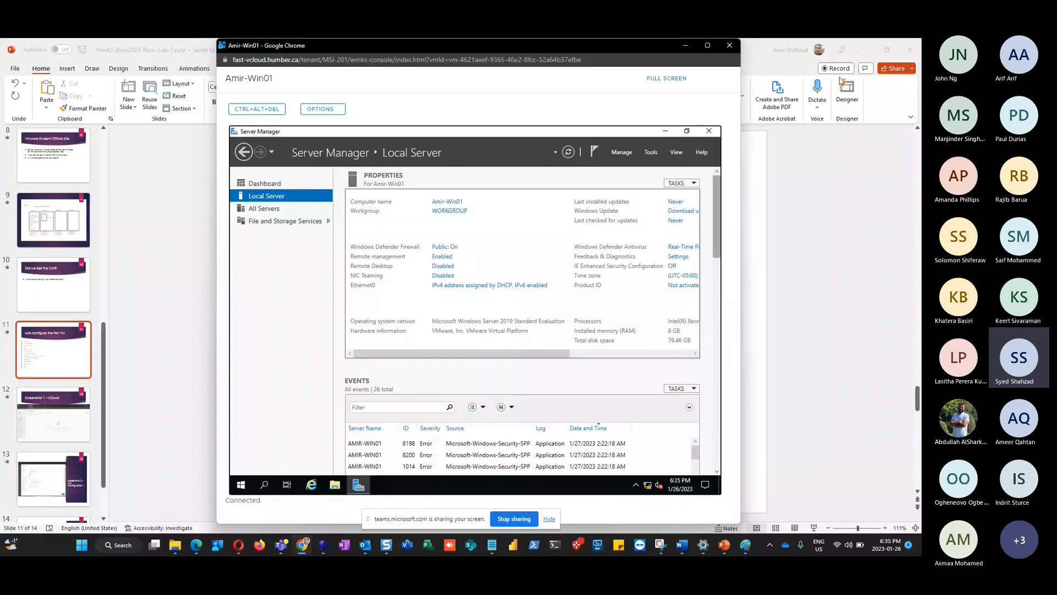
Insert ChromeStandaloneSetup64.zip into Amir-Win01's CD drive via Insert Media, then relaunch its web console
{"action": "left_click", "coordinate": [864, 50]}
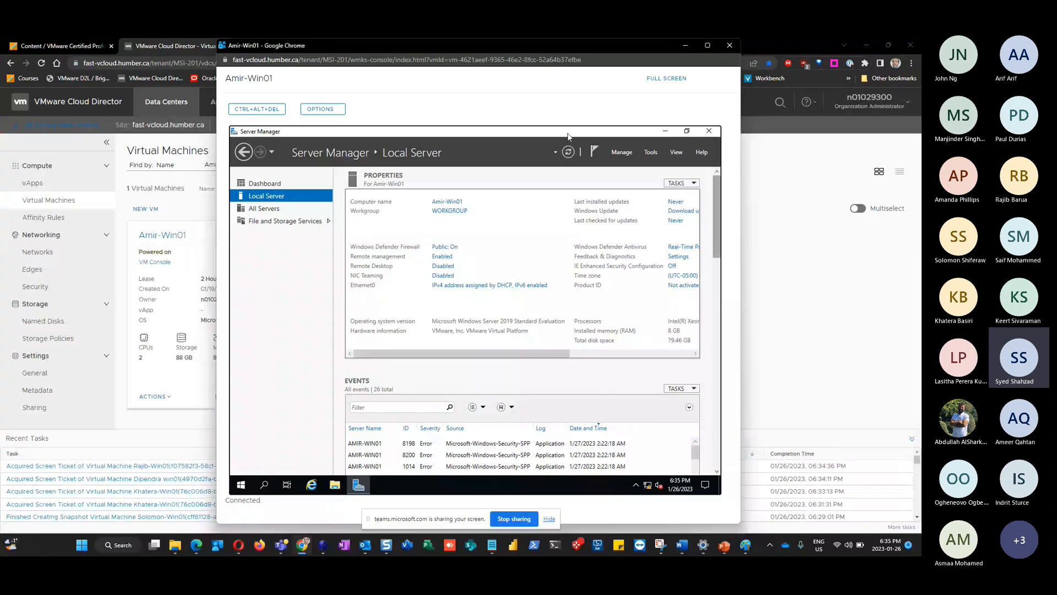
{"action": "left_click", "coordinate": [165, 397]}
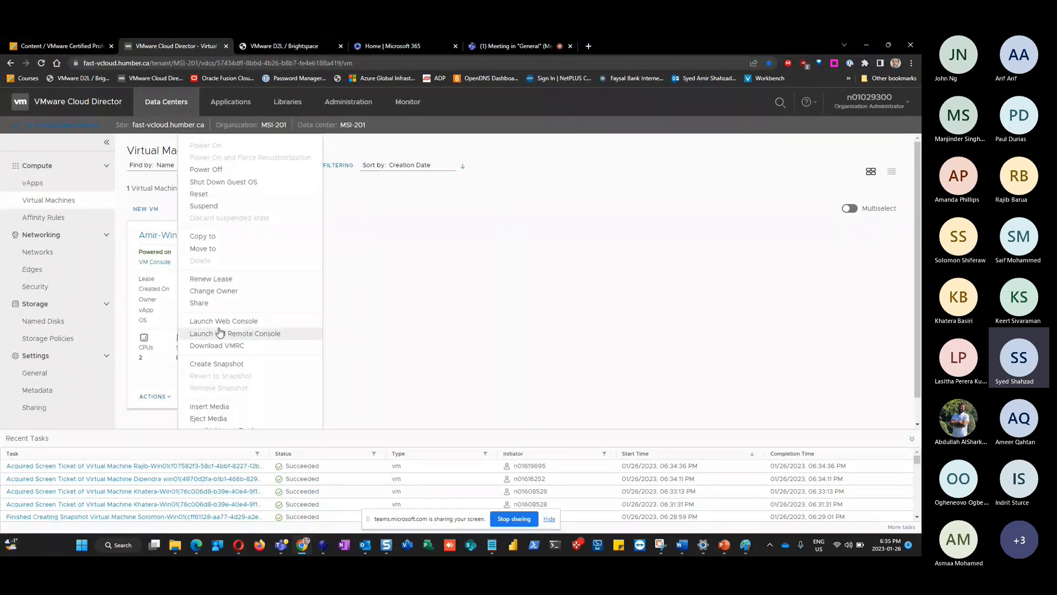
{"action": "scroll", "coordinate": [230, 385], "scroll_direction": "down", "scroll_amount": 1}
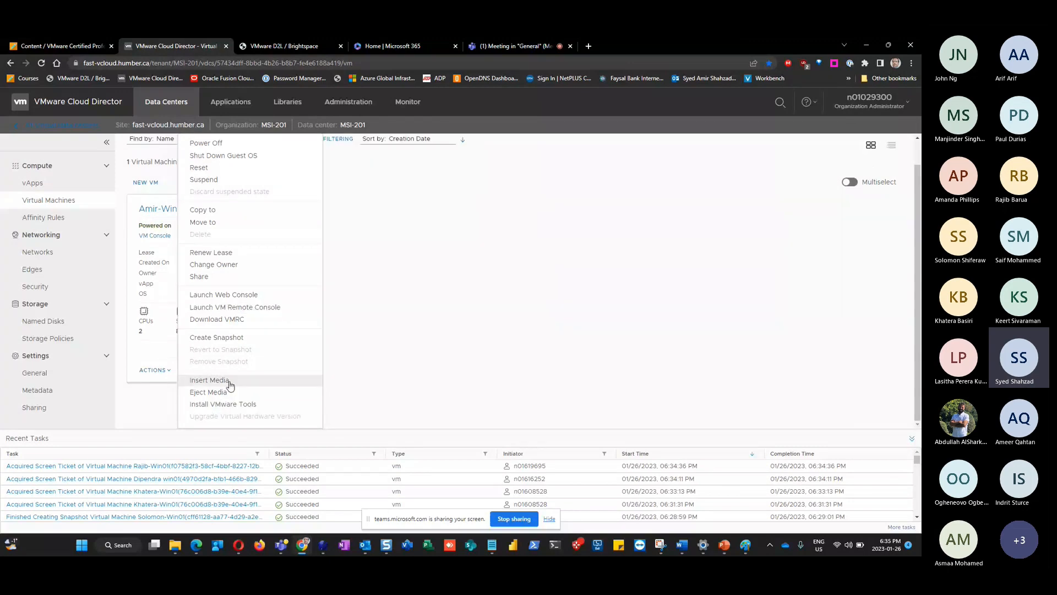
{"action": "left_click", "coordinate": [231, 384]}
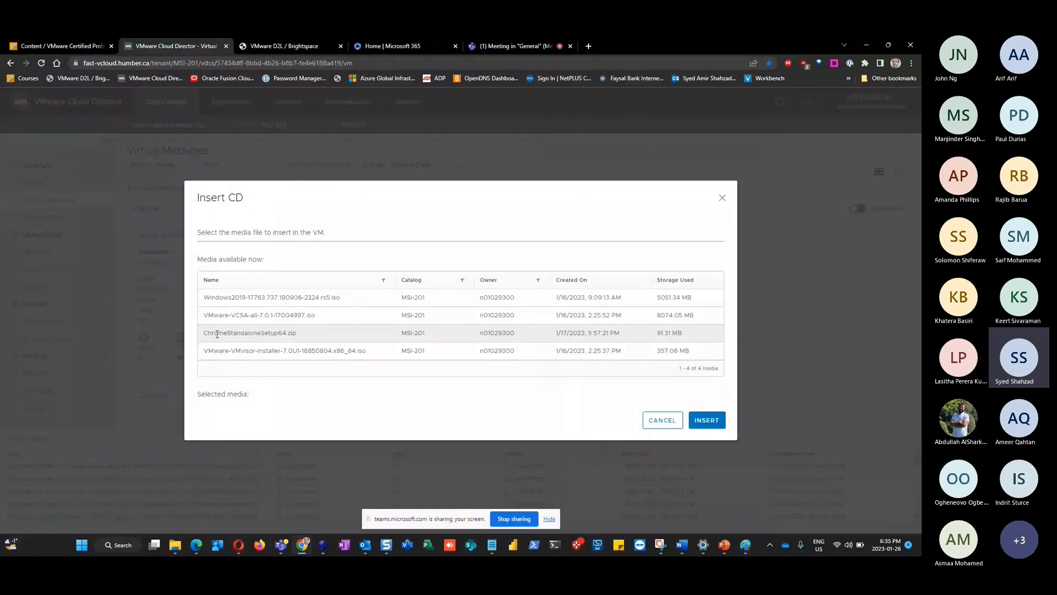
{"action": "left_click", "coordinate": [264, 333]}
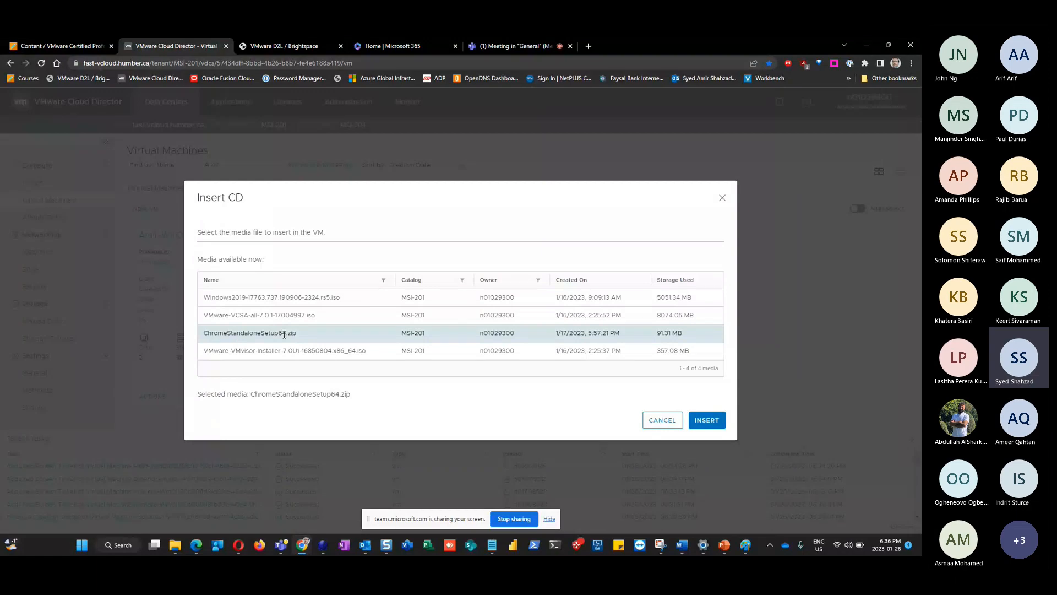
{"action": "left_click", "coordinate": [709, 421]}
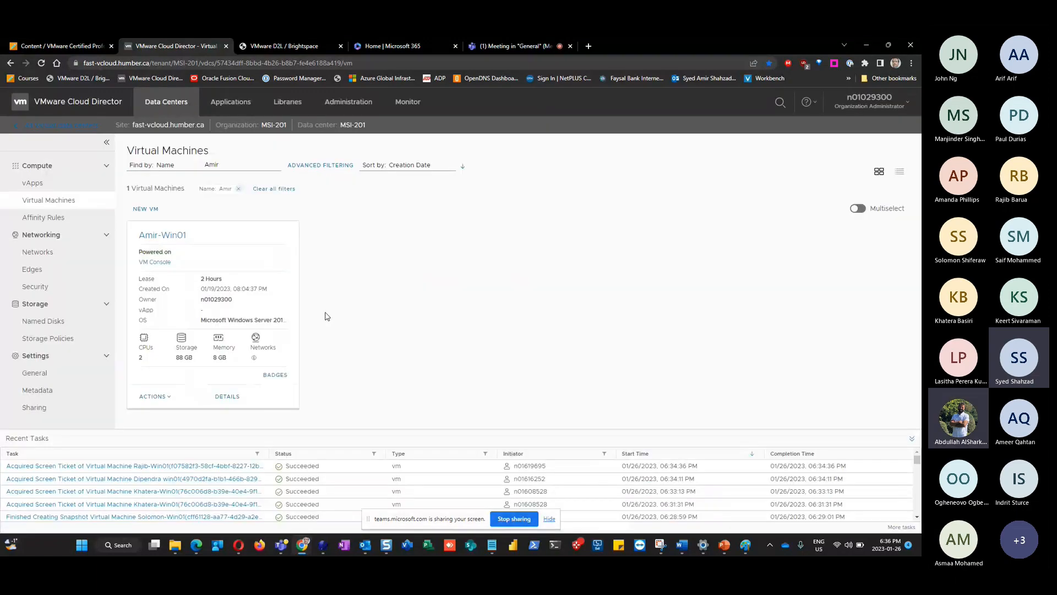
{"action": "left_click", "coordinate": [155, 396]}
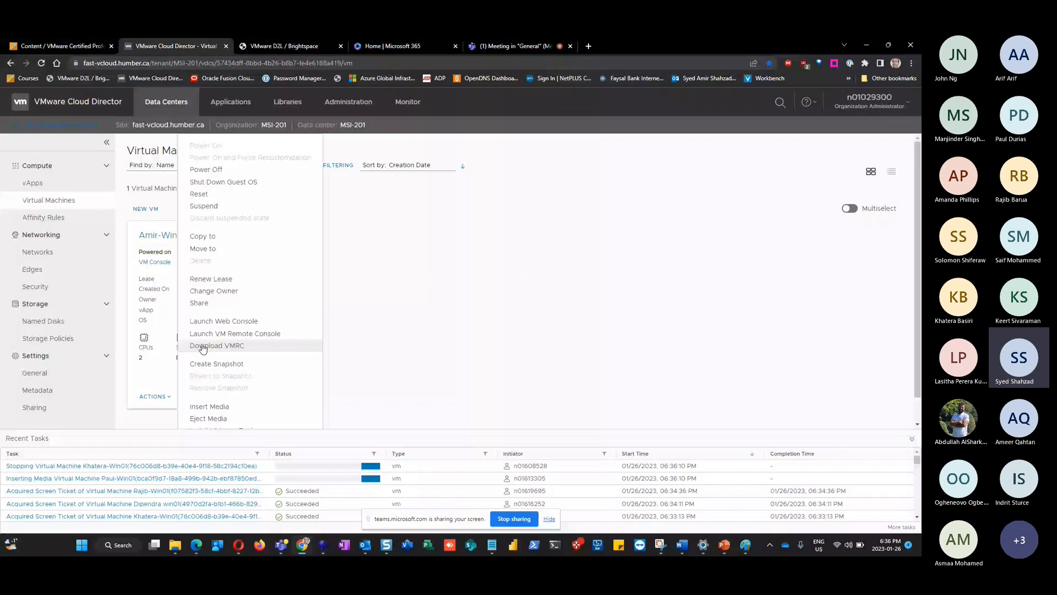
{"action": "left_click", "coordinate": [212, 322]}
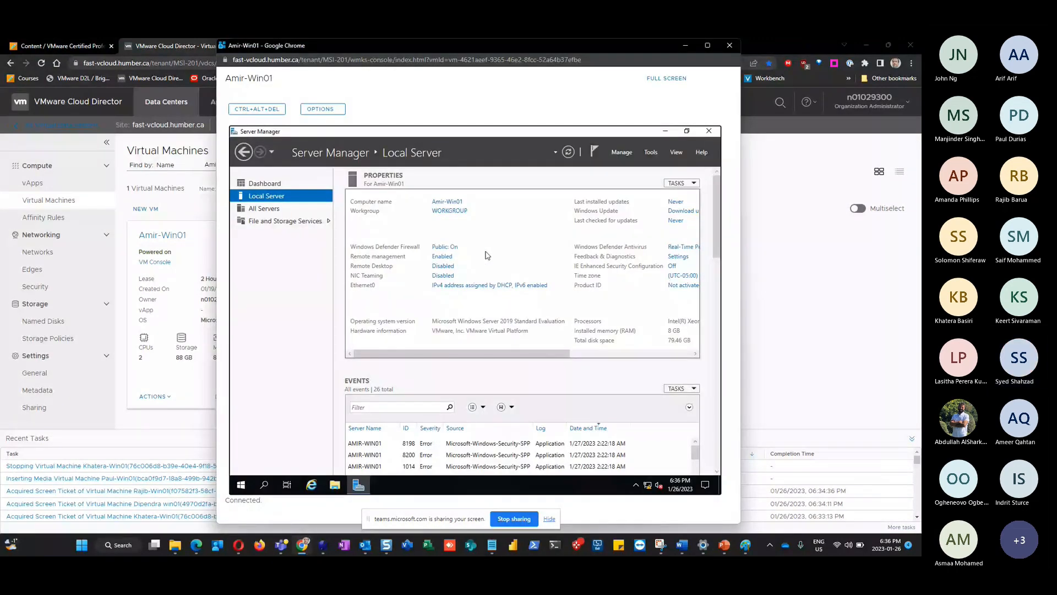
Browse the VM's DVD Drive (D:) in File Explorer, then return to Cloud Director's Virtual Machines page
{"action": "left_click", "coordinate": [335, 484]}
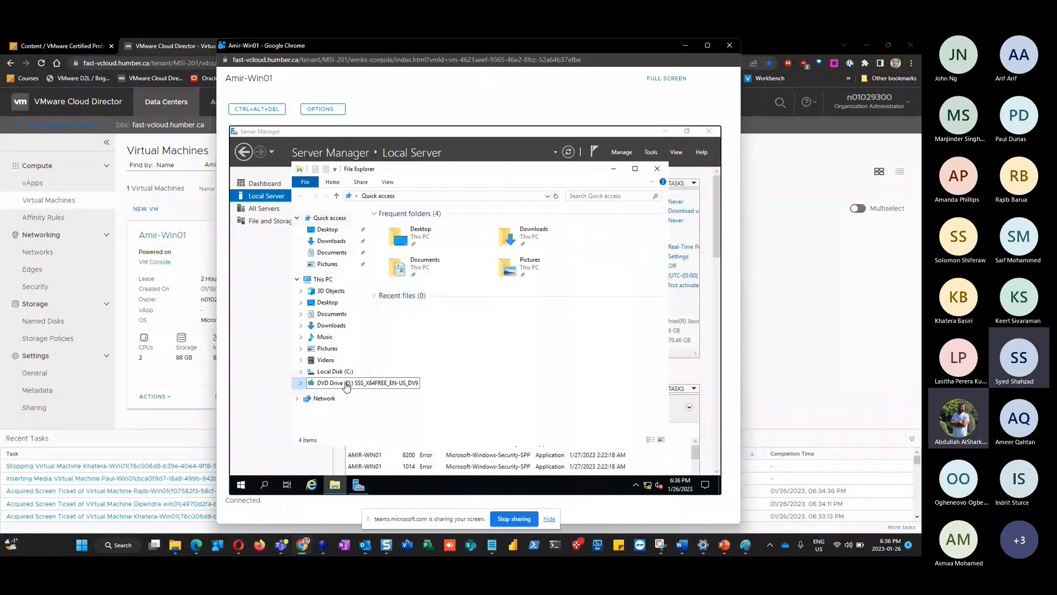
{"action": "left_click", "coordinate": [339, 388]}
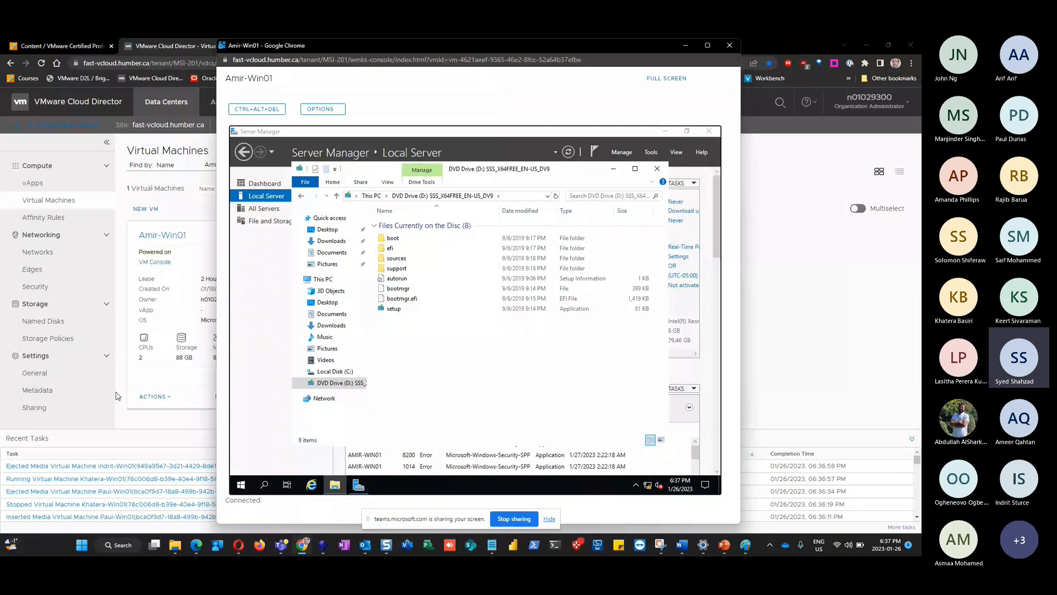
{"action": "left_click", "coordinate": [174, 423]}
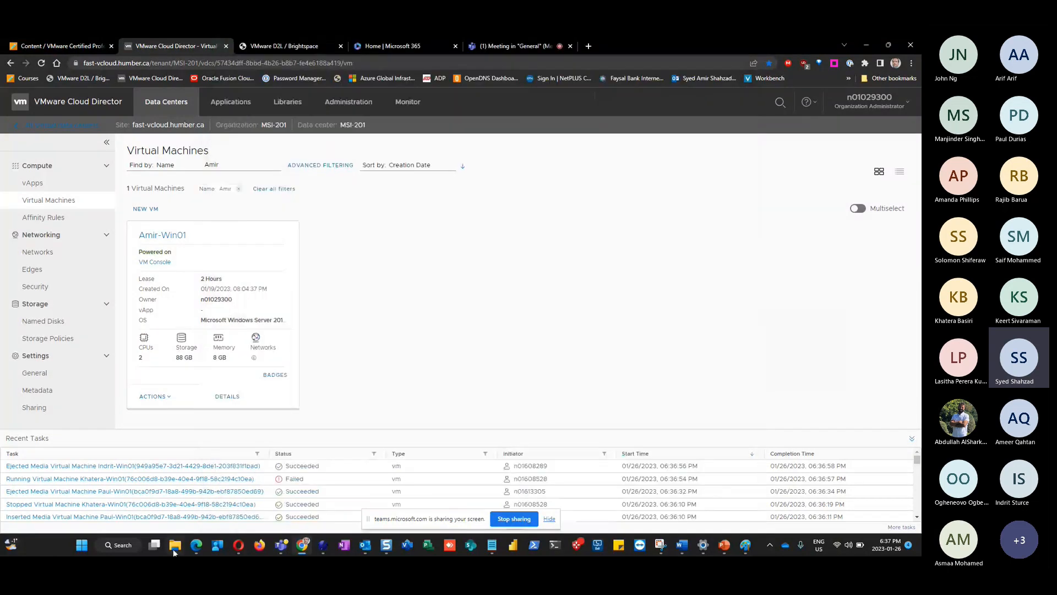
Relaunch the Amir-Win01 web console from its Actions menu
{"action": "mouse_move", "coordinate": [176, 547]}
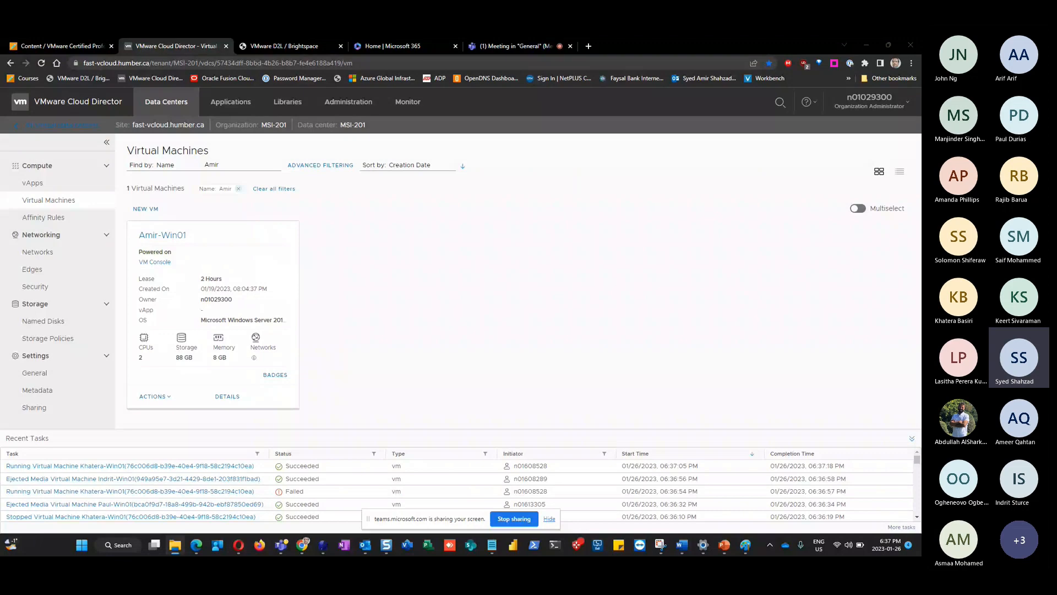
{"action": "left_click", "coordinate": [156, 396]}
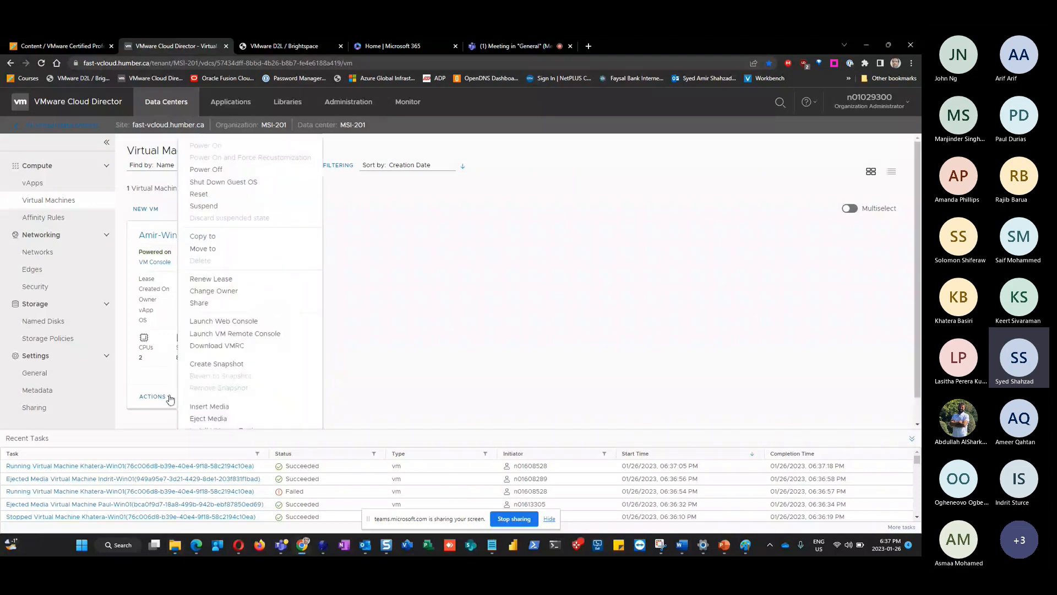
{"action": "left_click", "coordinate": [206, 334]}
Open the VM's Downloads folder, confirm nothing can be pasted there, and dismiss the Actions menu
{"action": "left_click", "coordinate": [331, 240]}
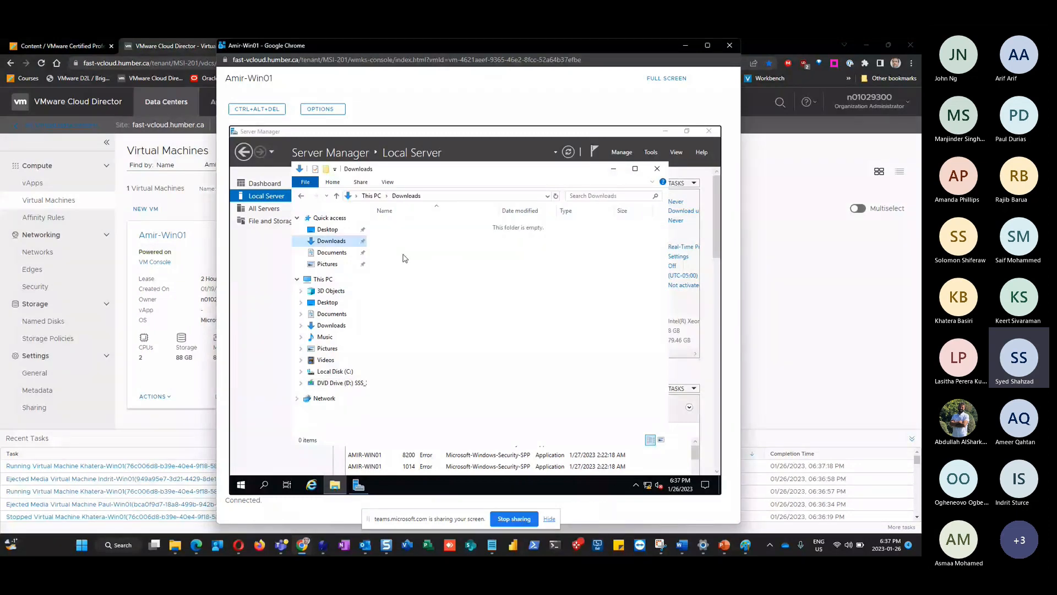
{"action": "right_click", "coordinate": [403, 255]}
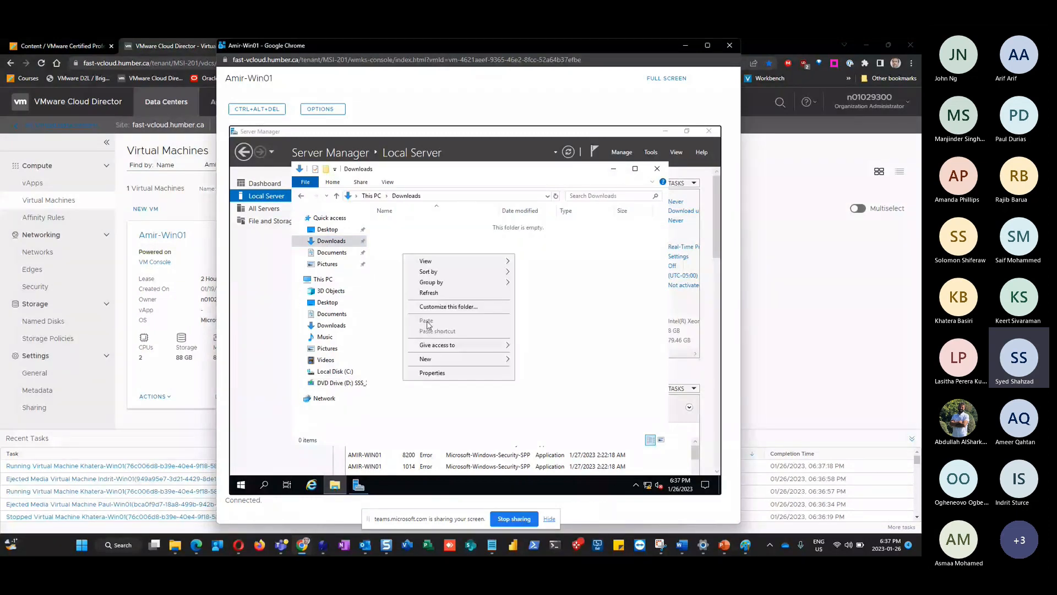
{"action": "left_click", "coordinate": [571, 319]}
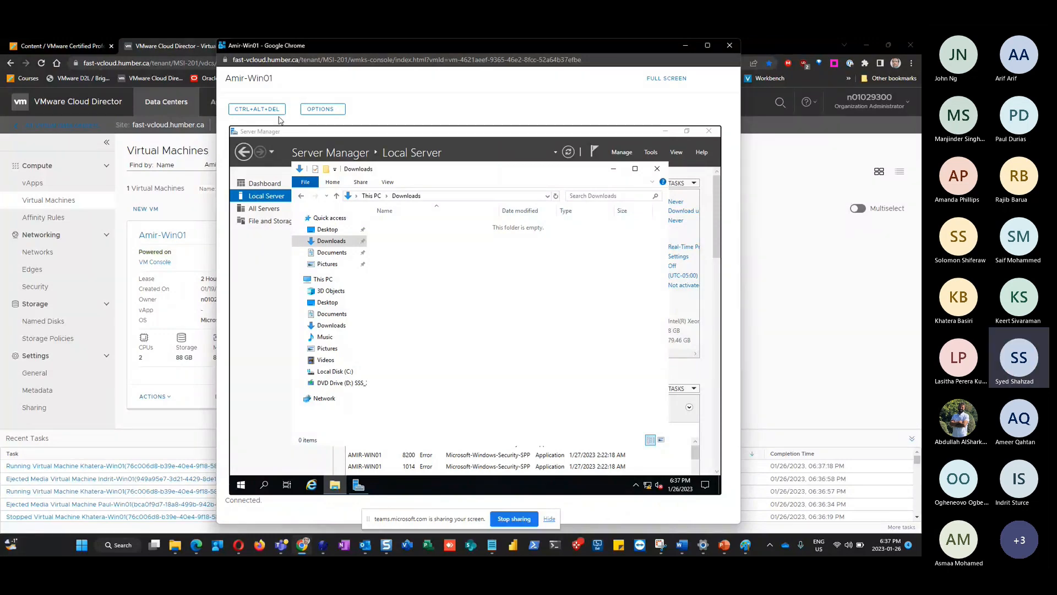
{"action": "left_click", "coordinate": [169, 397]}
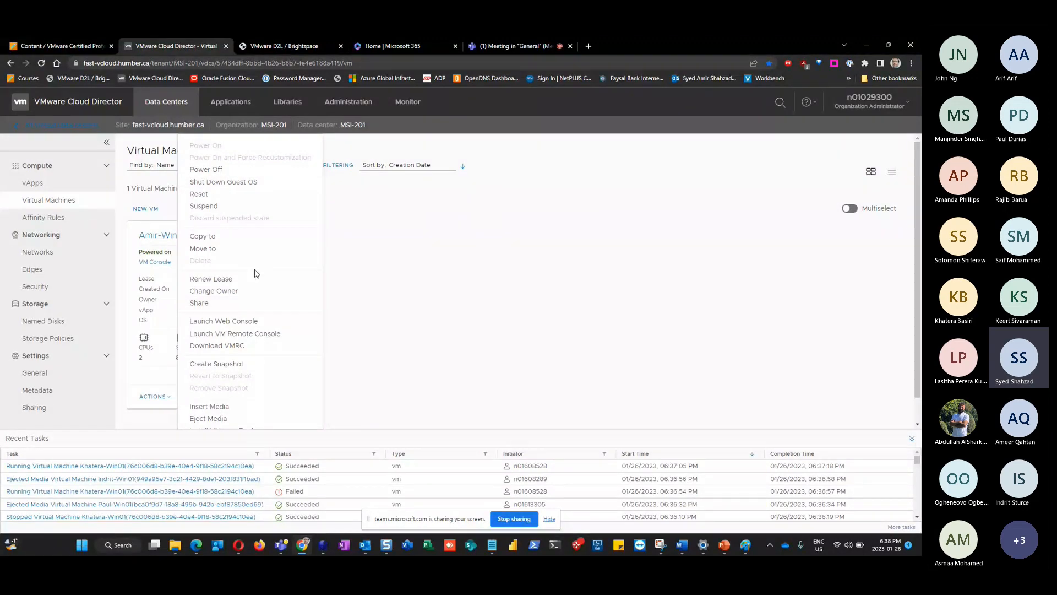
{"action": "scroll", "coordinate": [254, 274], "scroll_direction": "down", "scroll_amount": 1}
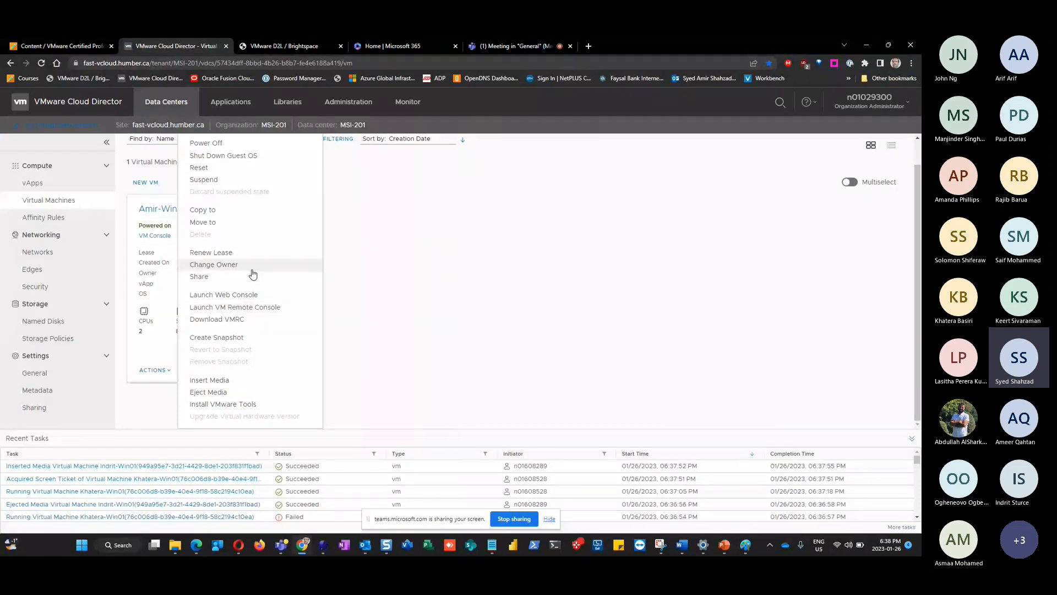
{"action": "left_click", "coordinate": [451, 308]}
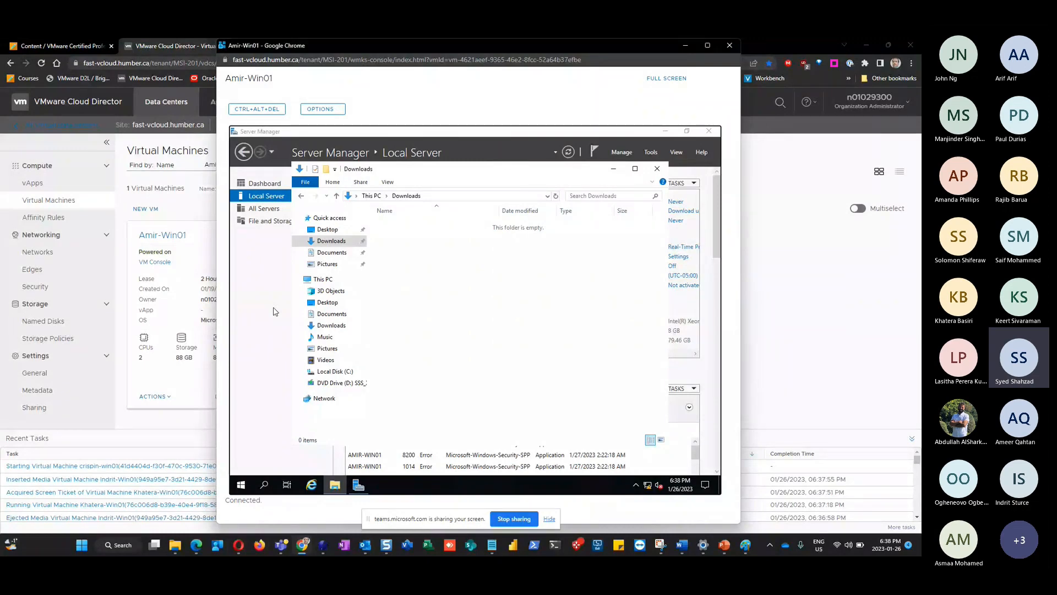
Colour the 'IE Enhanced Security Settings off' checklist line green and select the 'Check firewall' line
{"action": "key", "text": "alt+Tab"}
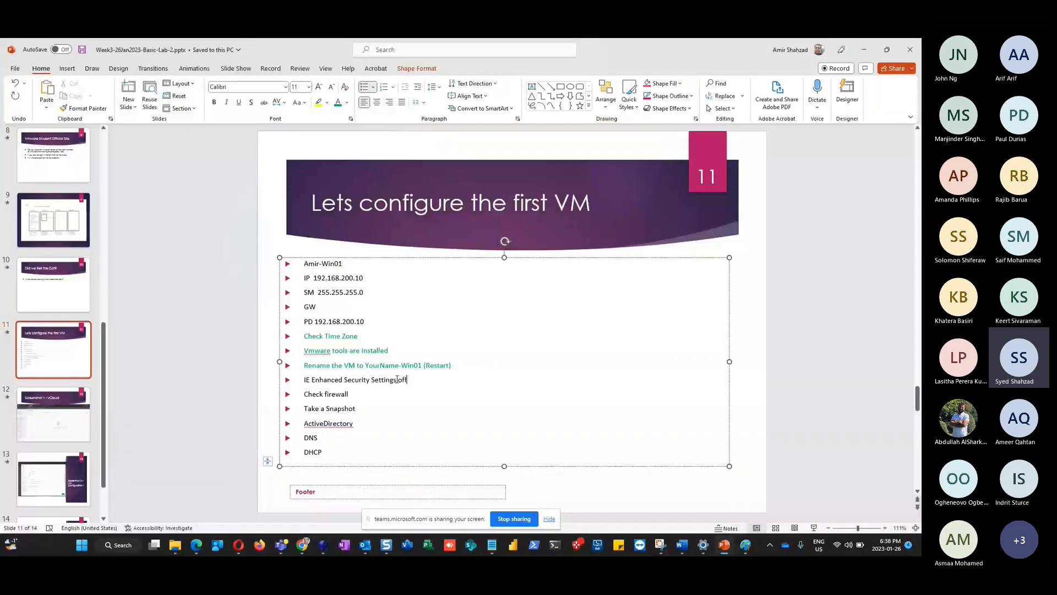
{"action": "triple_click", "coordinate": [397, 379]}
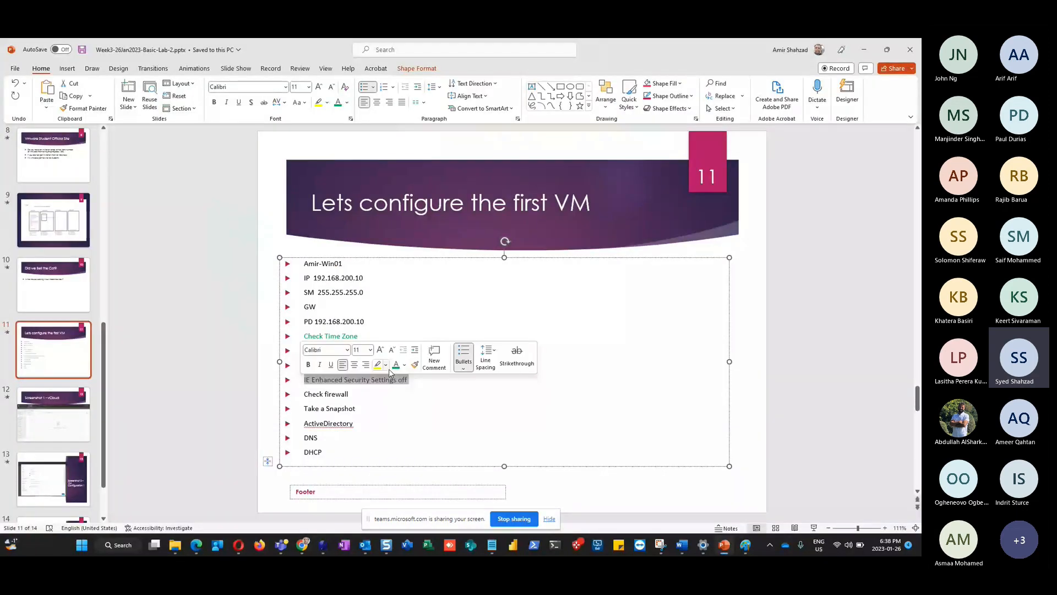
{"action": "left_click", "coordinate": [396, 365]}
{"action": "left_click_drag", "start_coordinate": [350, 394], "coordinate": [311, 395]}
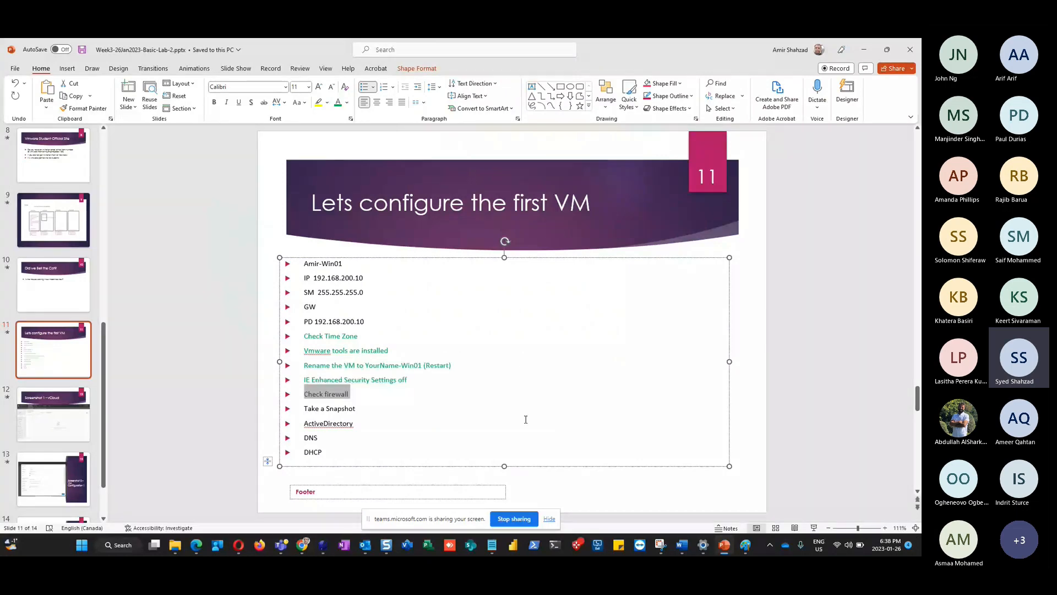
Check the VM console, then select the IP, SM, GW and PD checklist lines
{"action": "key", "text": "alt+Tab"}
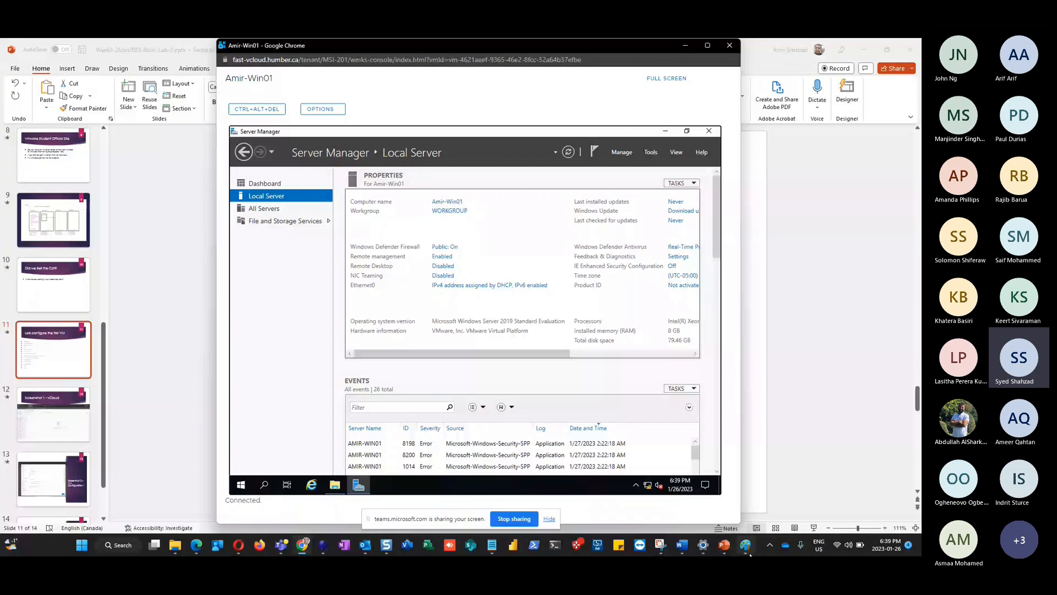
{"action": "left_click", "coordinate": [716, 542]}
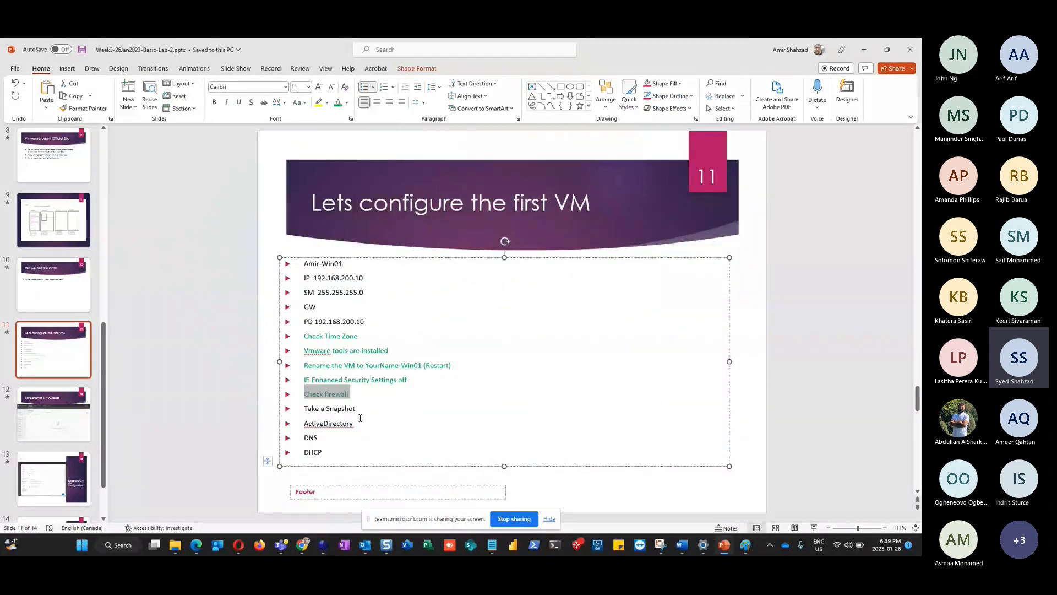
{"action": "left_click", "coordinate": [360, 418]}
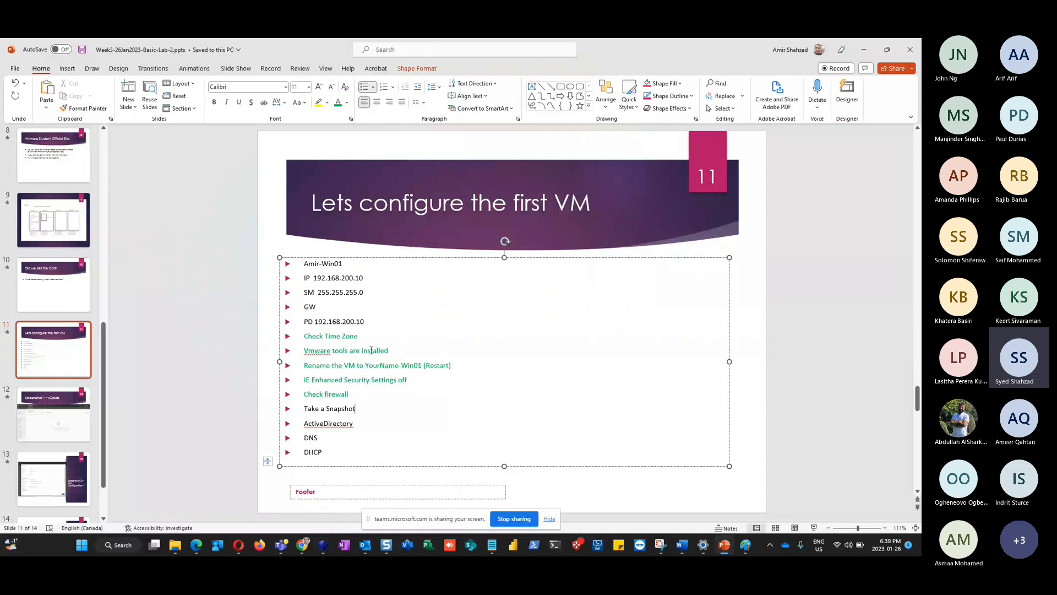
{"action": "left_click_drag", "start_coordinate": [366, 322], "coordinate": [305, 279]}
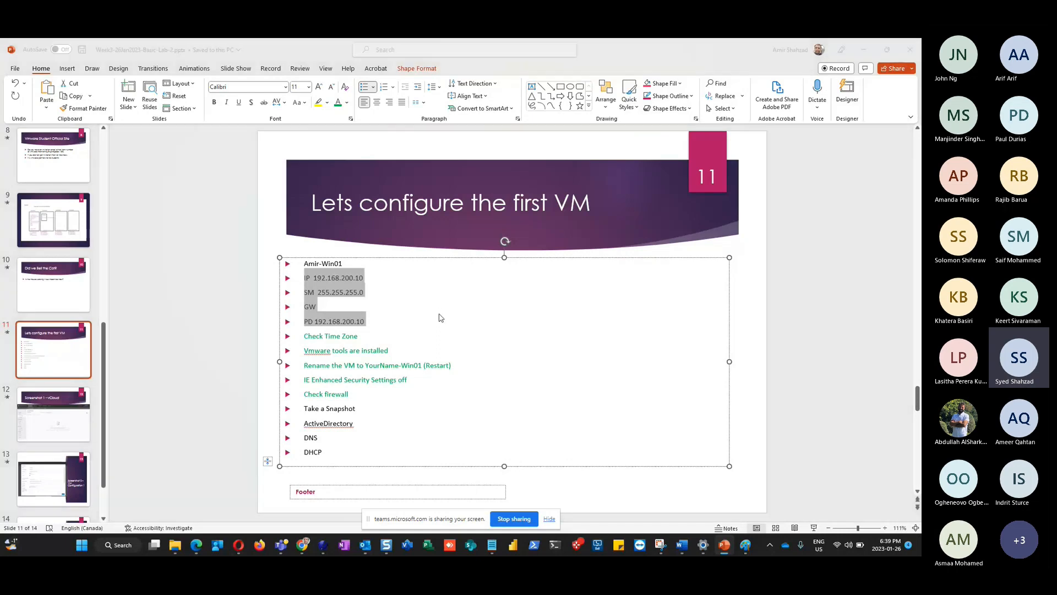
Bring the Amir-Win01 console's Server Manager Local Server view in front of PowerPoint
{"action": "key", "text": "alt+Tab"}
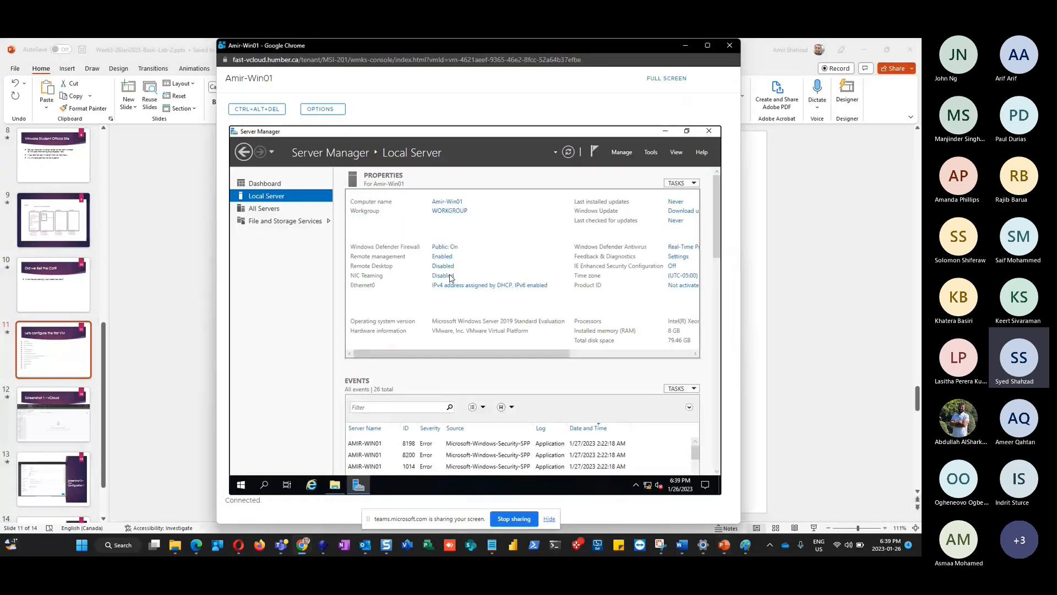
Delete the blank lines after 'Take a Snapshot' in the Paint checklist text and commit it
{"action": "left_click", "coordinate": [744, 545]}
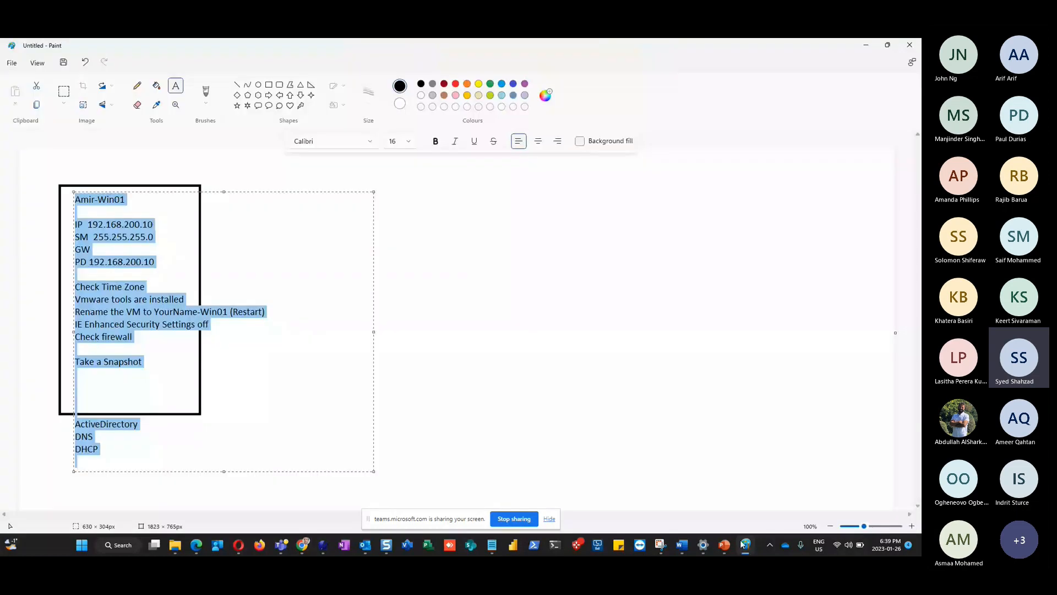
{"action": "left_click", "coordinate": [92, 390]}
{"action": "key", "text": "BackSpace"}
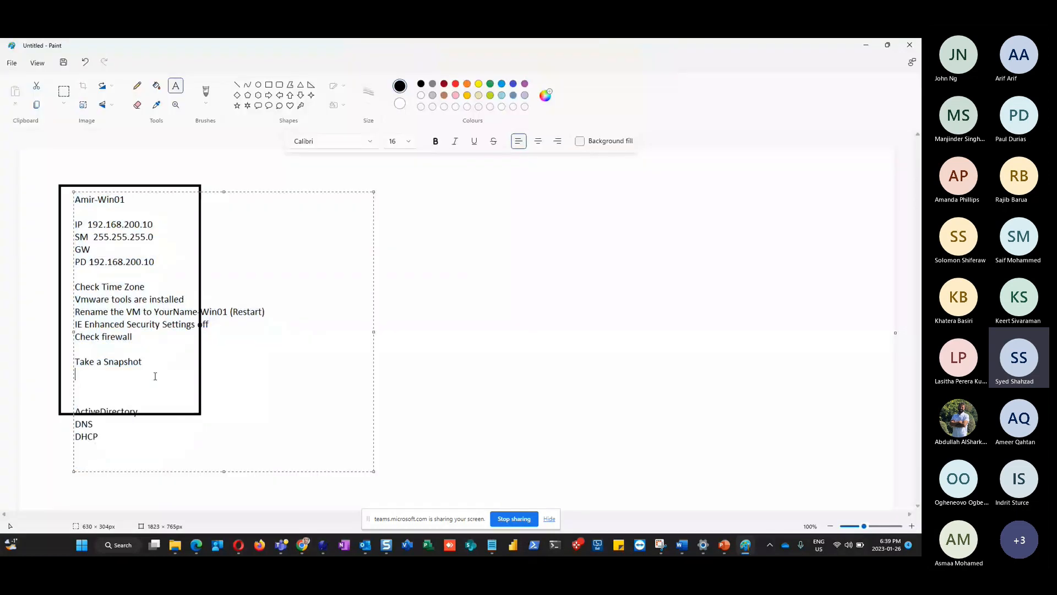
{"action": "key", "text": "Delete"}
{"action": "key", "text": "Delete"}
{"action": "key", "text": "Delete"}
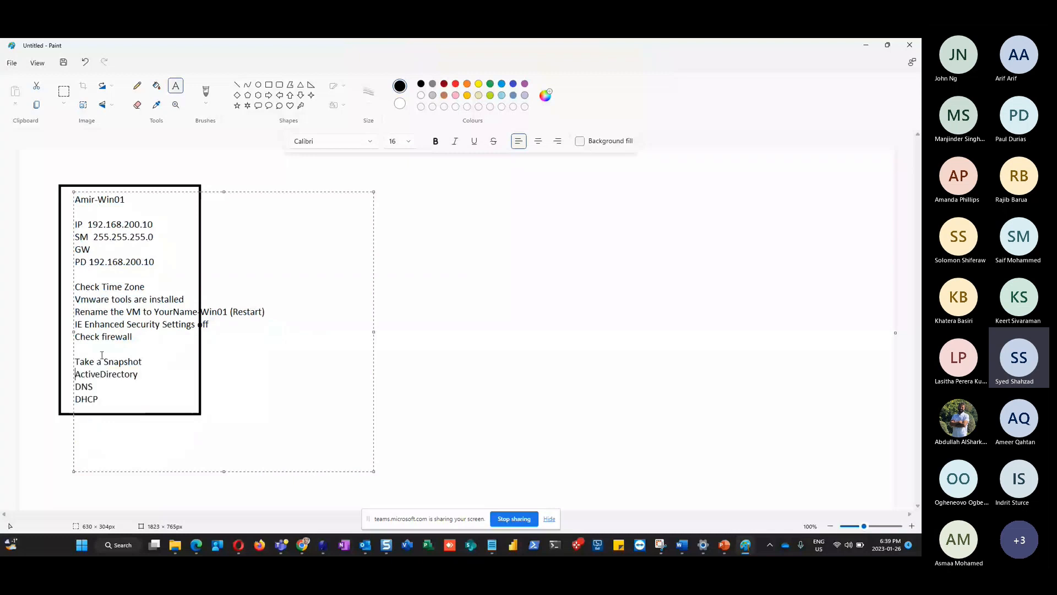
{"action": "left_click", "coordinate": [394, 285]}
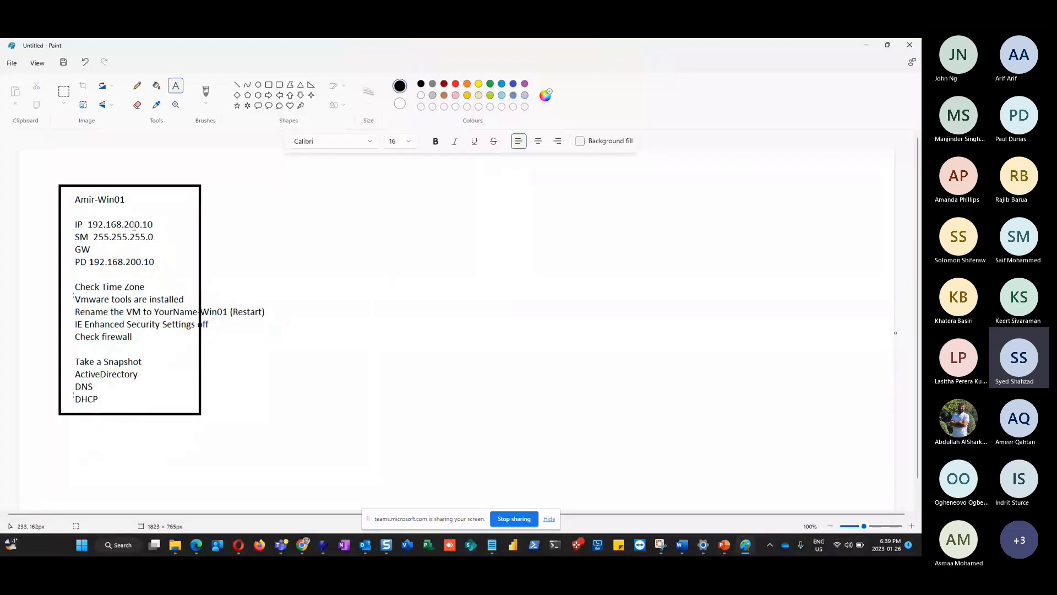
{"action": "left_click_drag", "start_coordinate": [157, 263], "coordinate": [73, 216]}
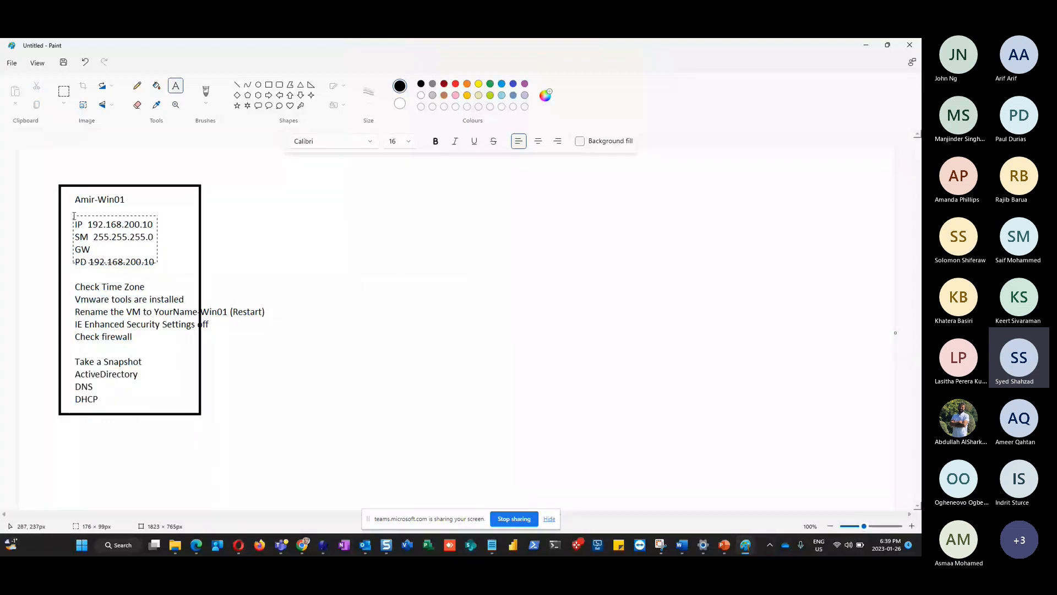
{"action": "left_click", "coordinate": [250, 224]}
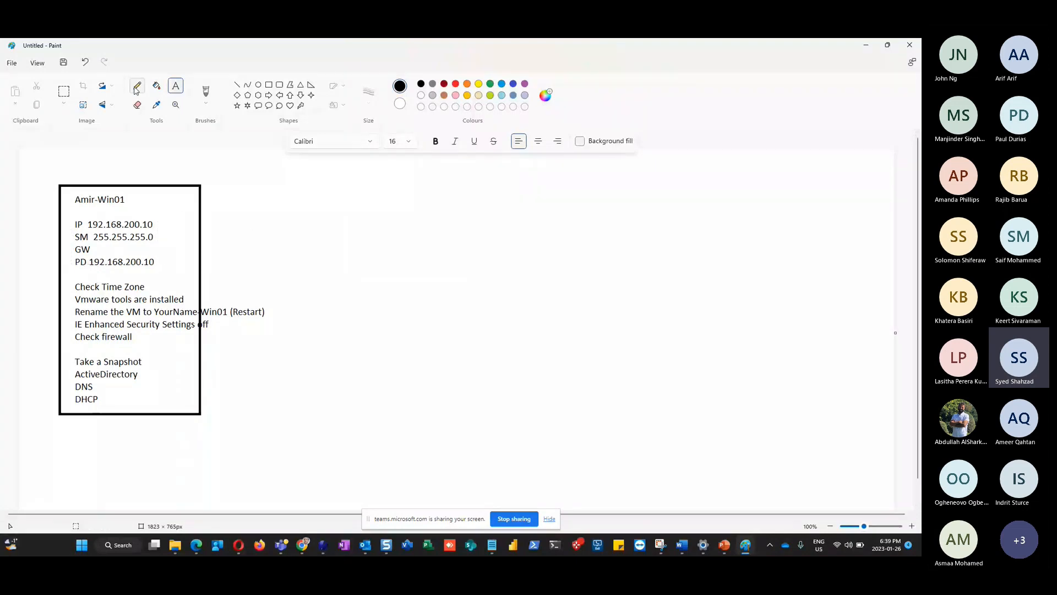
With the Pencil, draw an arrow and handwrite 'number ips as well' and 'just for internet'
{"action": "left_click", "coordinate": [137, 87]}
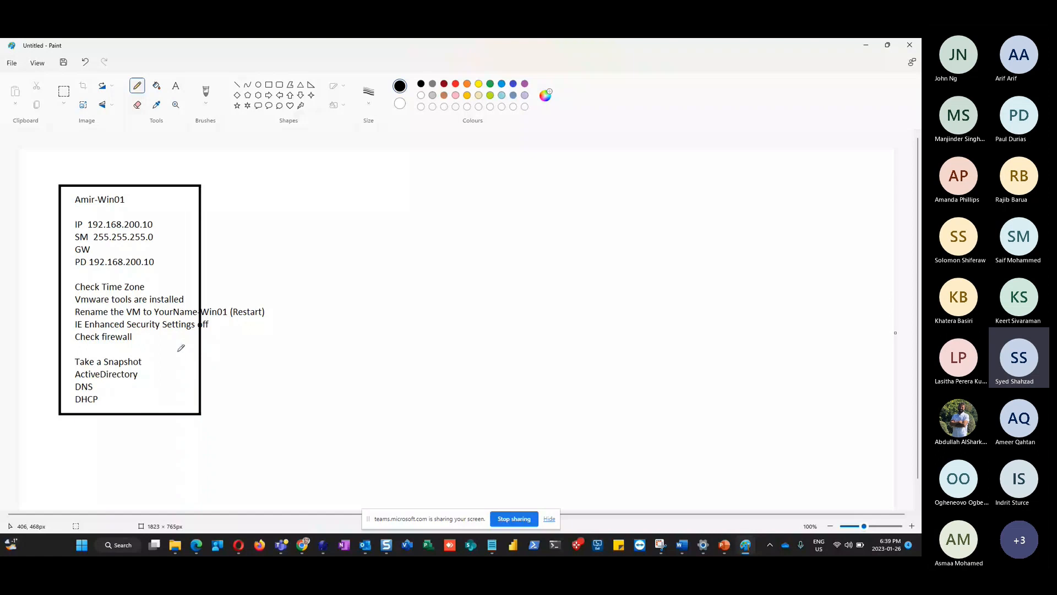
{"action": "left_click_drag", "start_coordinate": [186, 407], "coordinate": [234, 447]}
{"action": "left_click_drag", "start_coordinate": [232, 464], "coordinate": [292, 427]}
{"action": "mouse_move", "coordinate": [280, 472]}
{"action": "left_mouse_down"}
{"action": "mouse_move", "coordinate": [289, 478]}
{"action": "mouse_move", "coordinate": [304, 461]}
{"action": "left_mouse_up"}
{"action": "left_click_drag", "start_coordinate": [315, 453], "coordinate": [321, 450]}
{"action": "mouse_move", "coordinate": [331, 439]}
{"action": "left_mouse_down"}
{"action": "mouse_move", "coordinate": [349, 416]}
{"action": "mouse_move", "coordinate": [374, 420]}
{"action": "left_mouse_up"}
{"action": "mouse_move", "coordinate": [225, 417]}
{"action": "left_mouse_down"}
{"action": "mouse_move", "coordinate": [235, 427]}
{"action": "mouse_move", "coordinate": [251, 397]}
{"action": "left_mouse_up"}
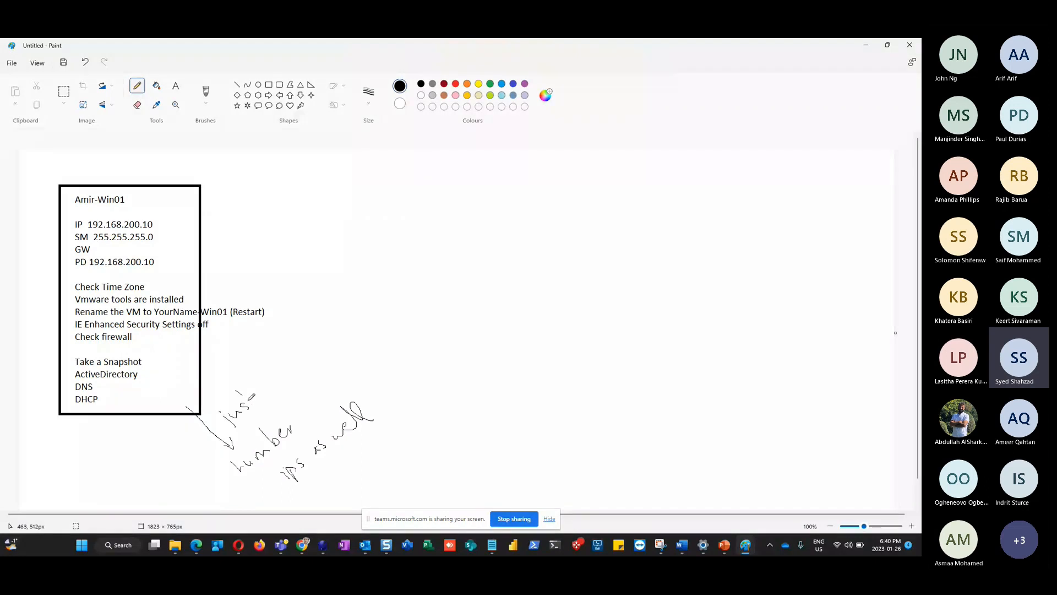
{"action": "left_click_drag", "start_coordinate": [252, 396], "coordinate": [246, 390]}
{"action": "mouse_move", "coordinate": [256, 372]}
{"action": "left_mouse_down"}
{"action": "mouse_move", "coordinate": [275, 379]}
{"action": "mouse_move", "coordinate": [329, 321]}
{"action": "left_mouse_up"}
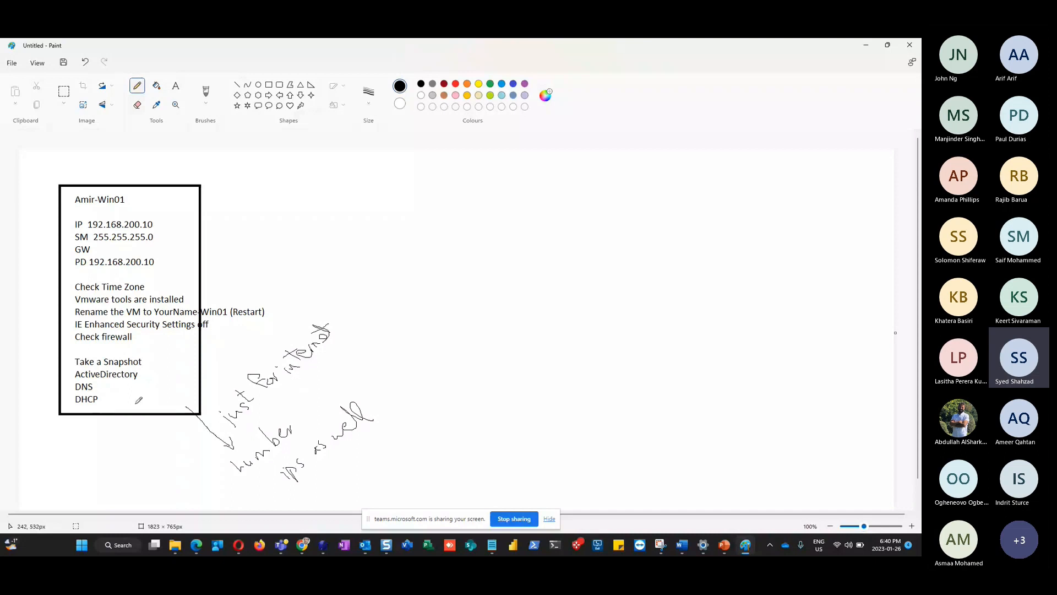
Draw a dark red right triangle below DHCP and label it 'NIC'
{"action": "left_click", "coordinate": [444, 84]}
{"action": "left_click", "coordinate": [311, 85]}
{"action": "left_click_drag", "start_coordinate": [127, 396], "coordinate": [144, 427]}
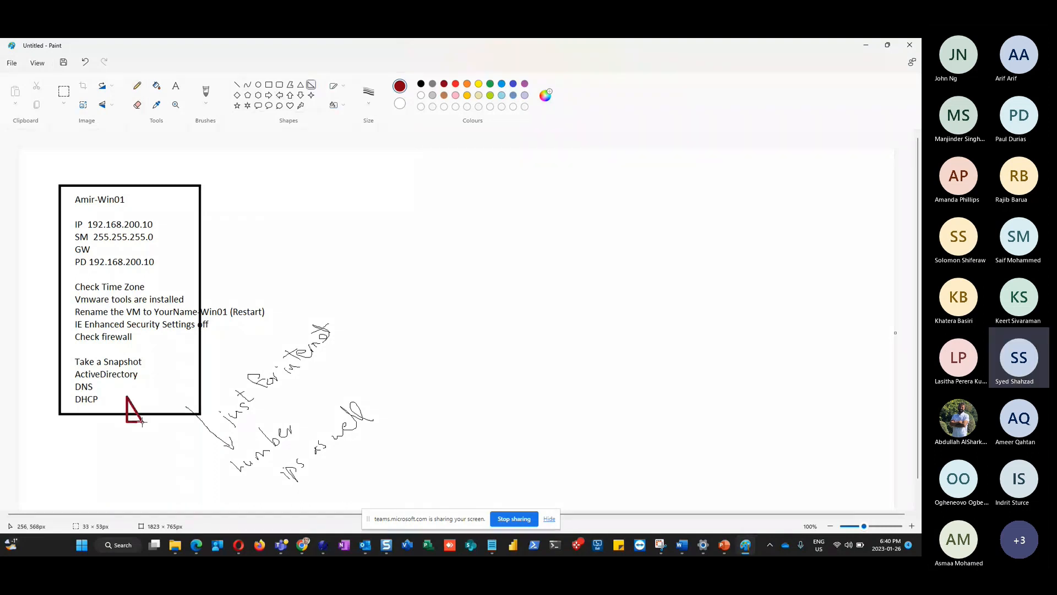
{"action": "left_click", "coordinate": [163, 392]}
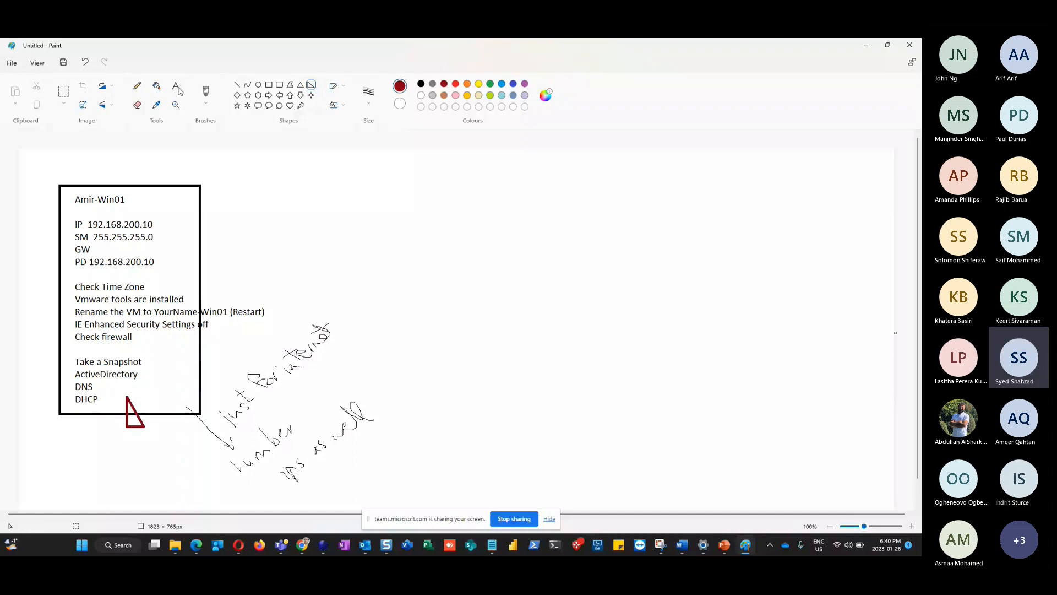
{"action": "left_click", "coordinate": [135, 396]}
{"action": "type", "text": "NIC"}
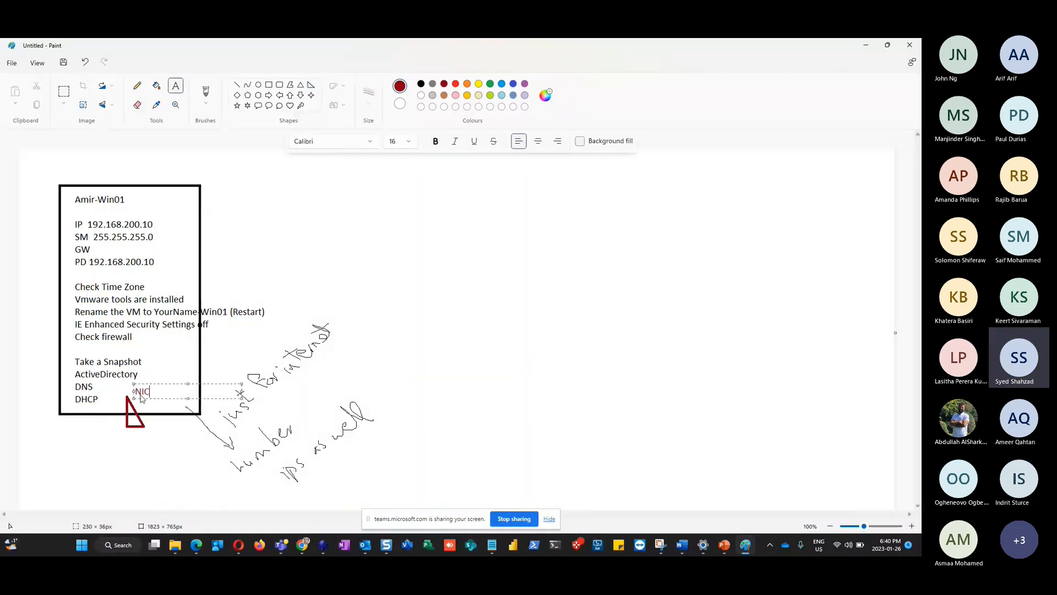
{"action": "left_click", "coordinate": [176, 432]}
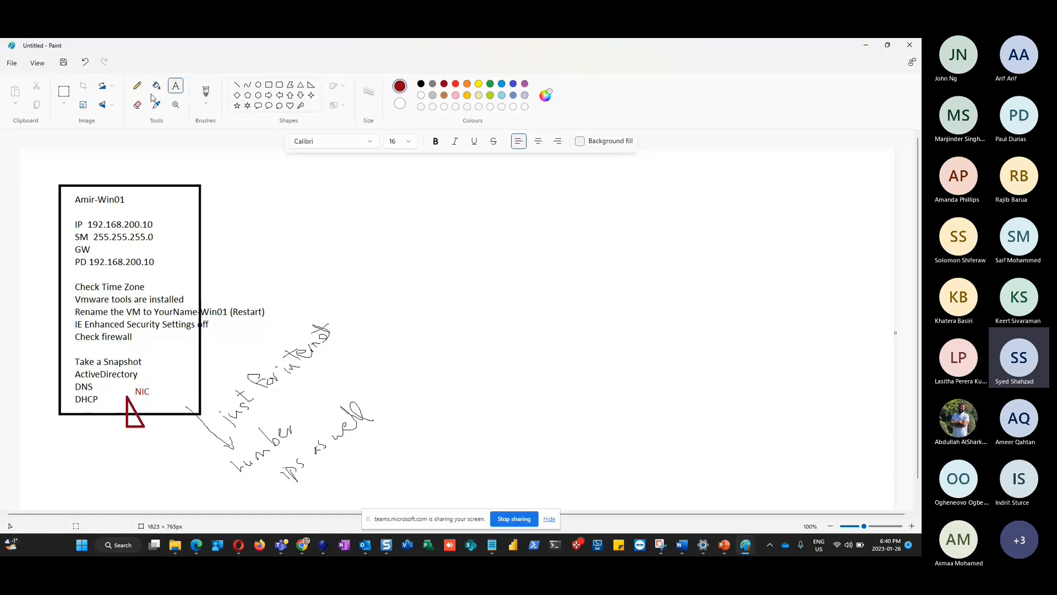
Add the note 'Our IP Range 192.168.200.0/24' and move it left under the triangle
{"action": "left_click", "coordinate": [104, 434]}
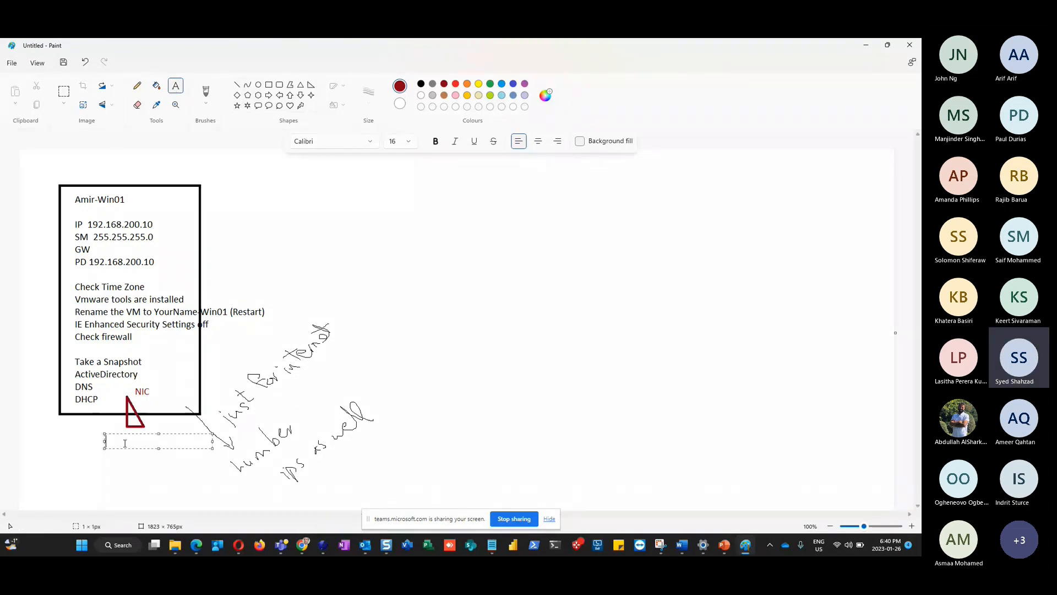
{"action": "type", "text": "Our IP Range 19"}
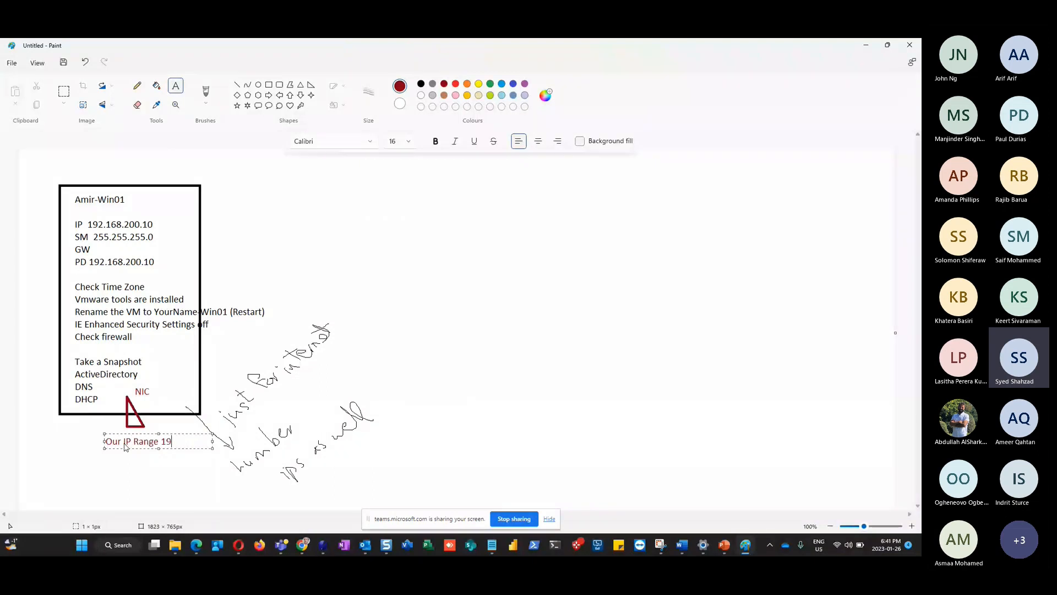
{"action": "type", "text": "2.168.200.0/24"}
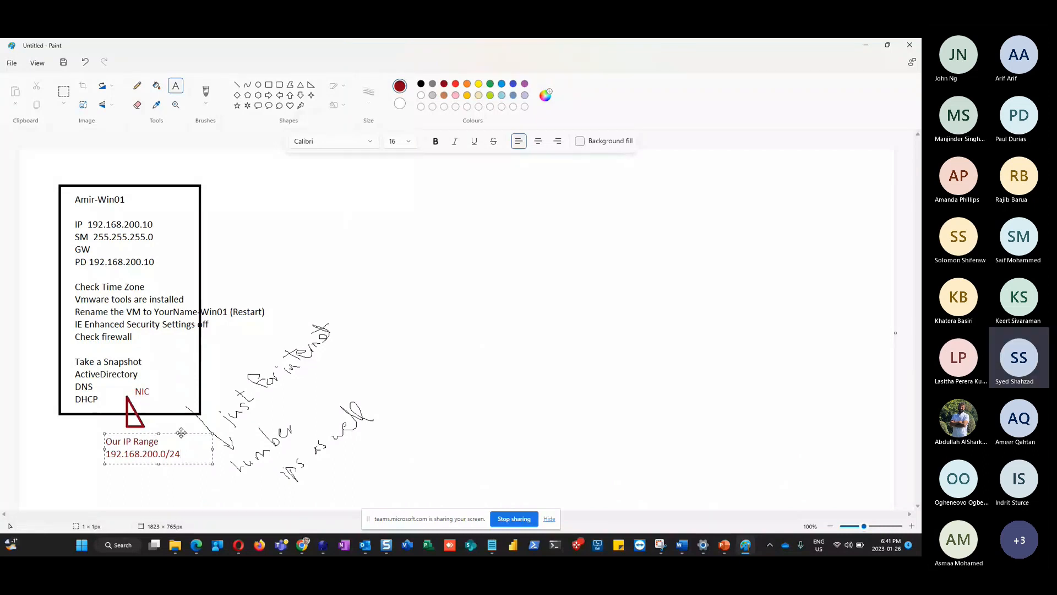
{"action": "left_click_drag", "start_coordinate": [177, 432], "coordinate": [119, 431]}
{"action": "left_click", "coordinate": [427, 342]}
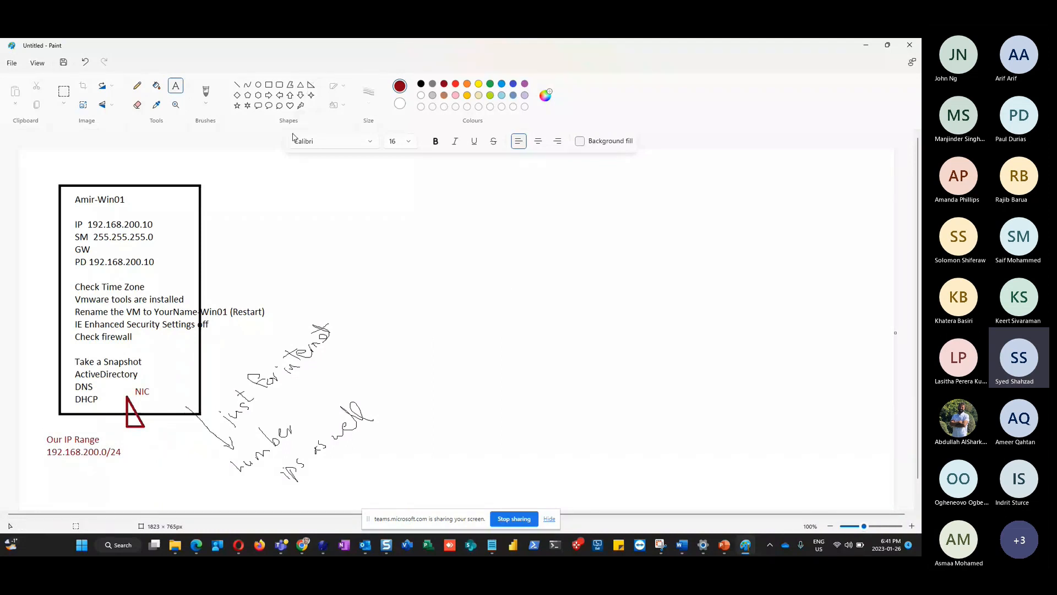
Draw a second red right triangle to the right of the first
{"action": "left_click", "coordinate": [311, 84]}
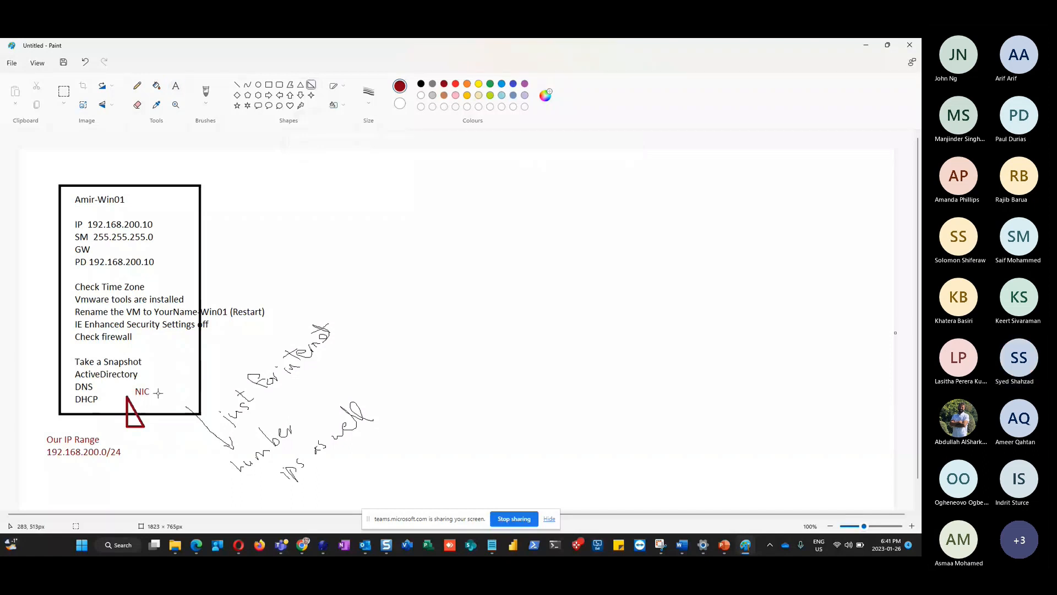
{"action": "left_click_drag", "start_coordinate": [162, 390], "coordinate": [181, 428]}
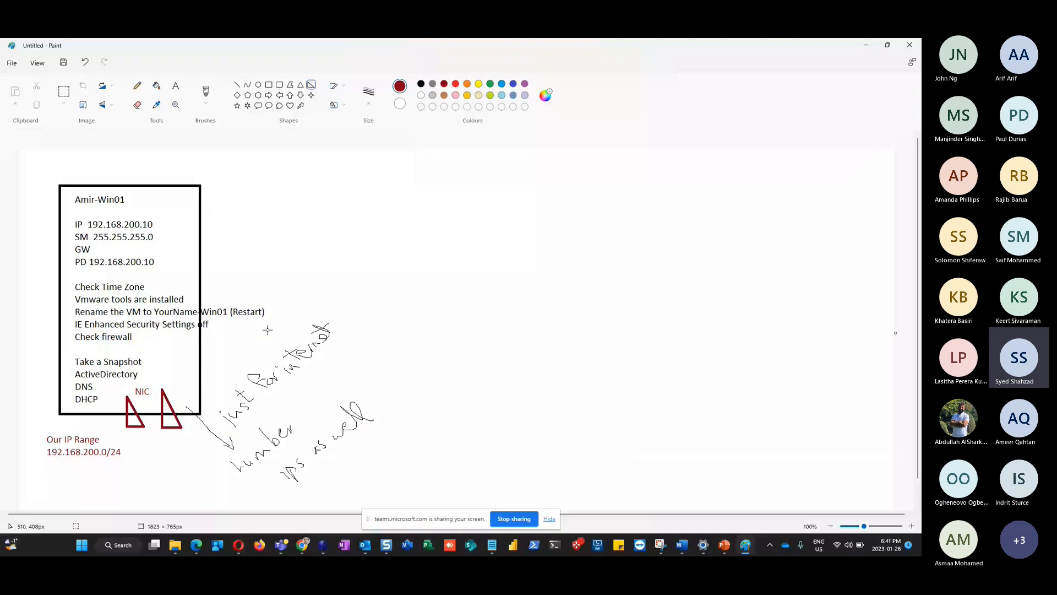
{"action": "left_click", "coordinate": [176, 85]}
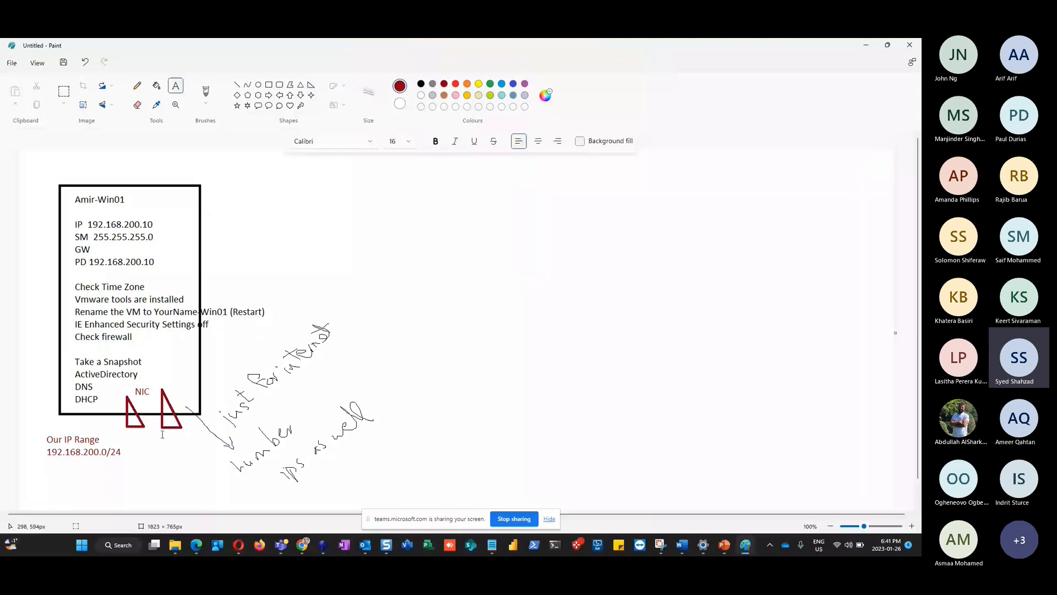
{"action": "left_click", "coordinate": [162, 434]}
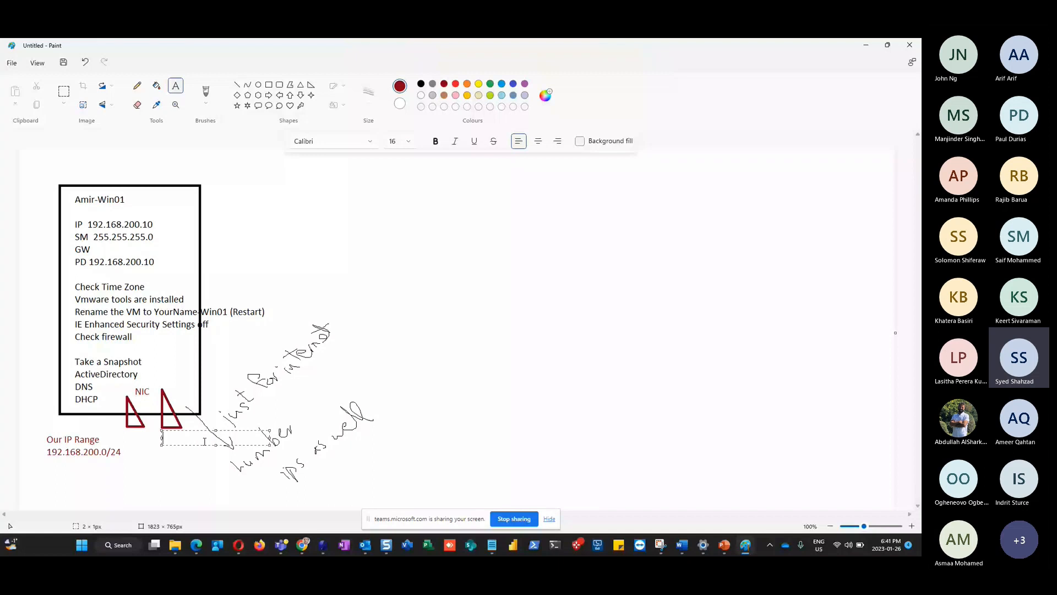
{"action": "left_click", "coordinate": [169, 384]}
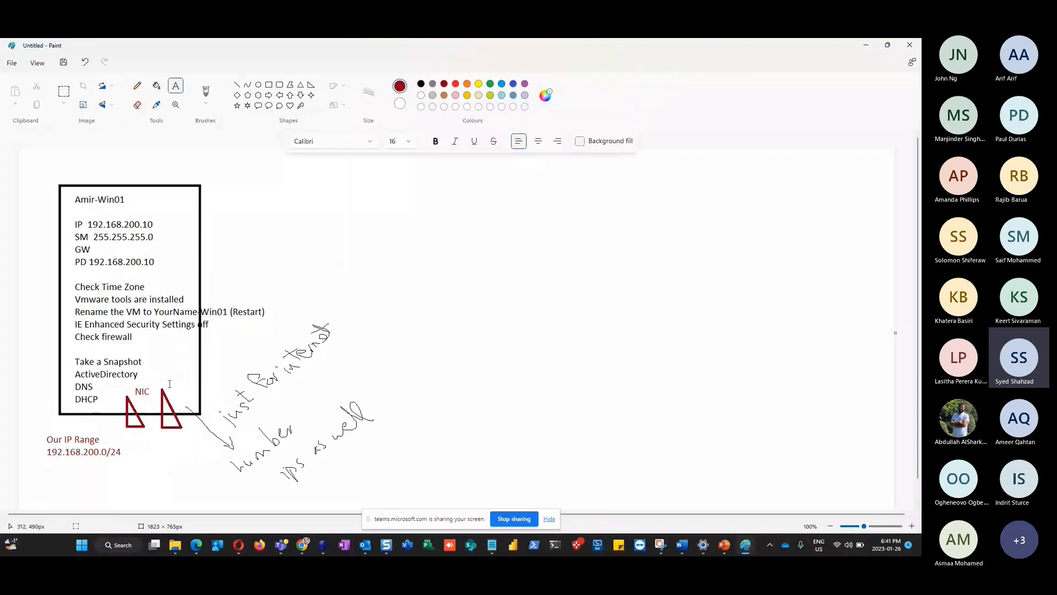
Label it 'NIC 2' with '10....' beneath, then return to PowerPoint's slide 9 'OUR LAB'
{"action": "left_click", "coordinate": [169, 384]}
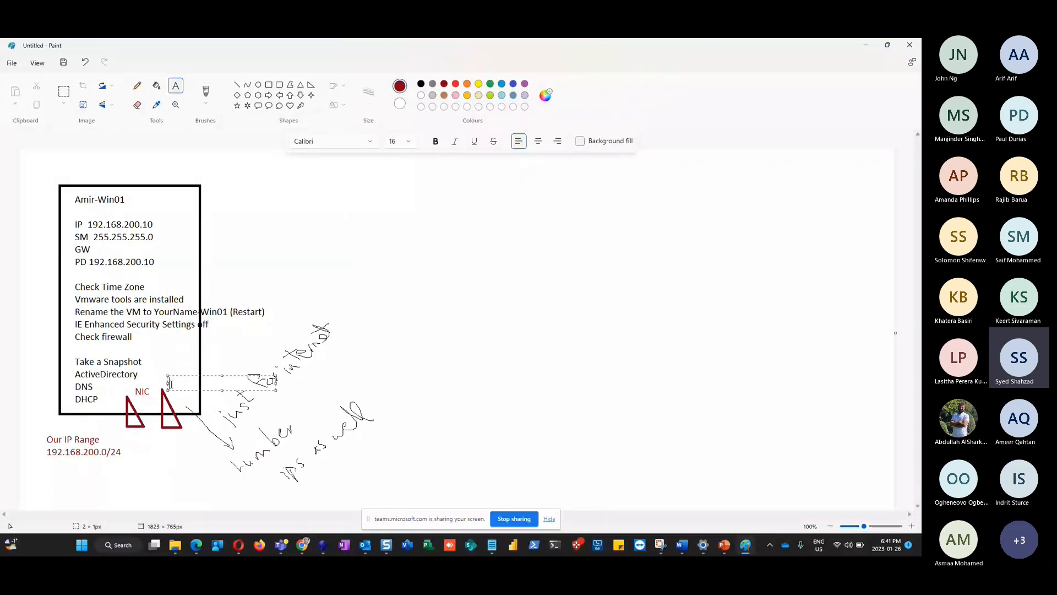
{"action": "type", "text": "NIC 2"}
{"action": "left_click", "coordinate": [162, 438]}
{"action": "type", "text": "10...."}
{"action": "left_click", "coordinate": [141, 477]}
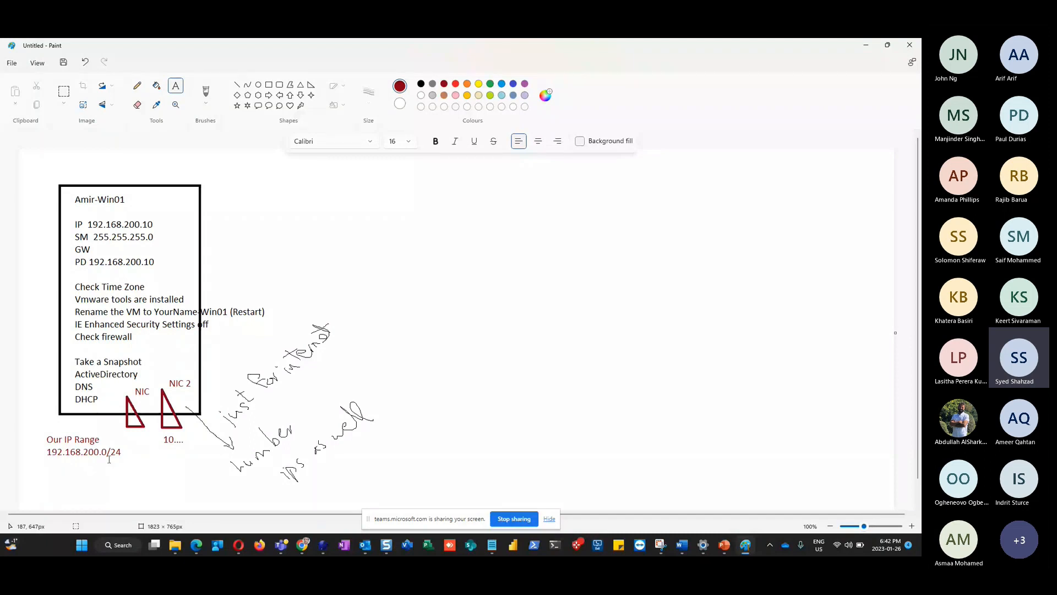
{"action": "left_click", "coordinate": [724, 547]}
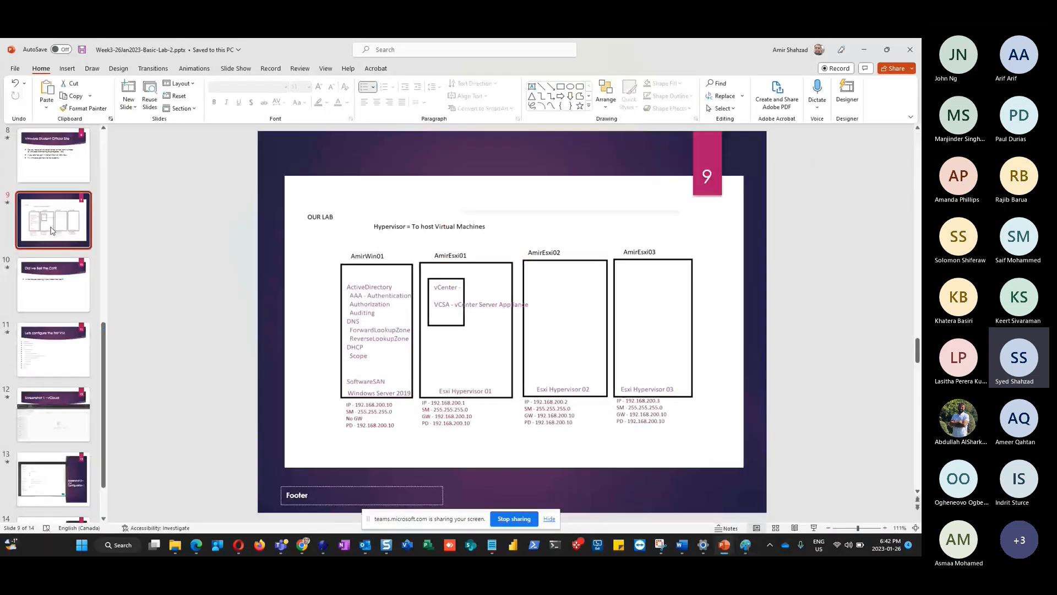
{"action": "scroll", "coordinate": [54, 229], "scroll_direction": "up", "scroll_amount": 5}
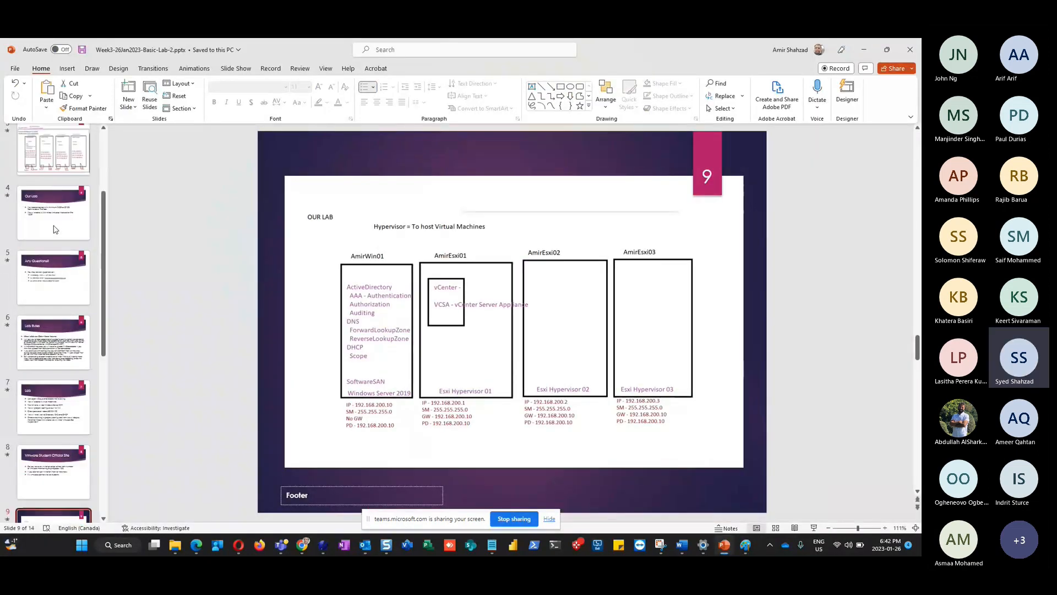
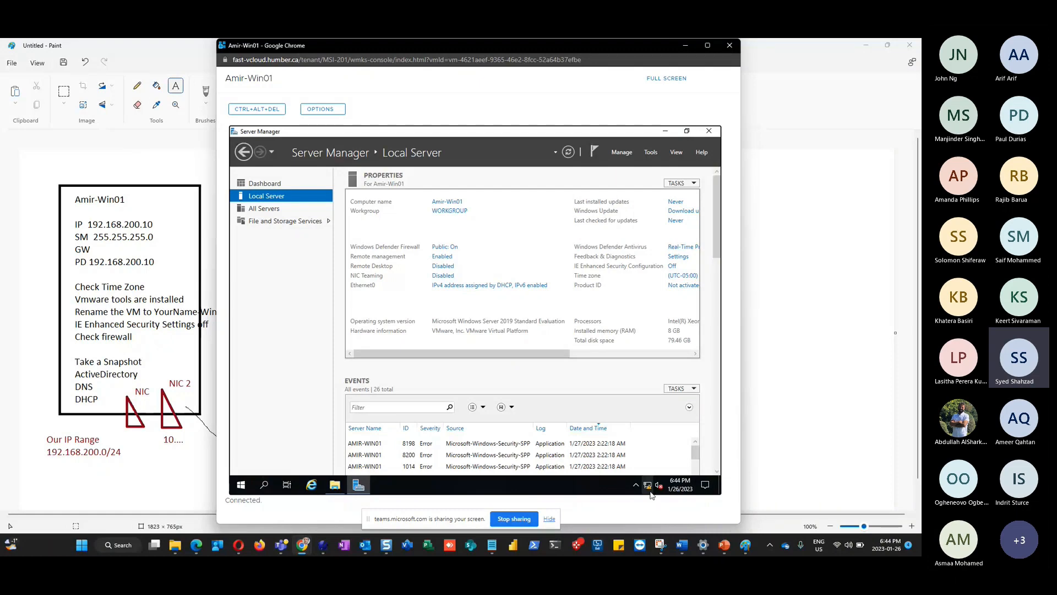
Turn off IPv6 on Ethernet0 and open its IPv4 properties
{"action": "mouse_move", "coordinate": [647, 493]}
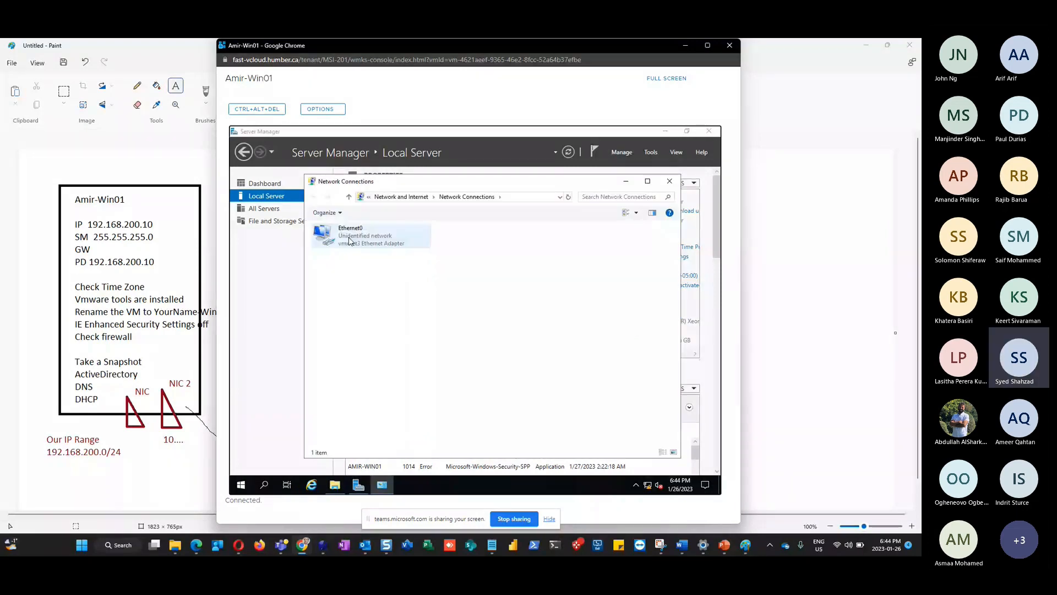
{"action": "left_click", "coordinate": [351, 241]}
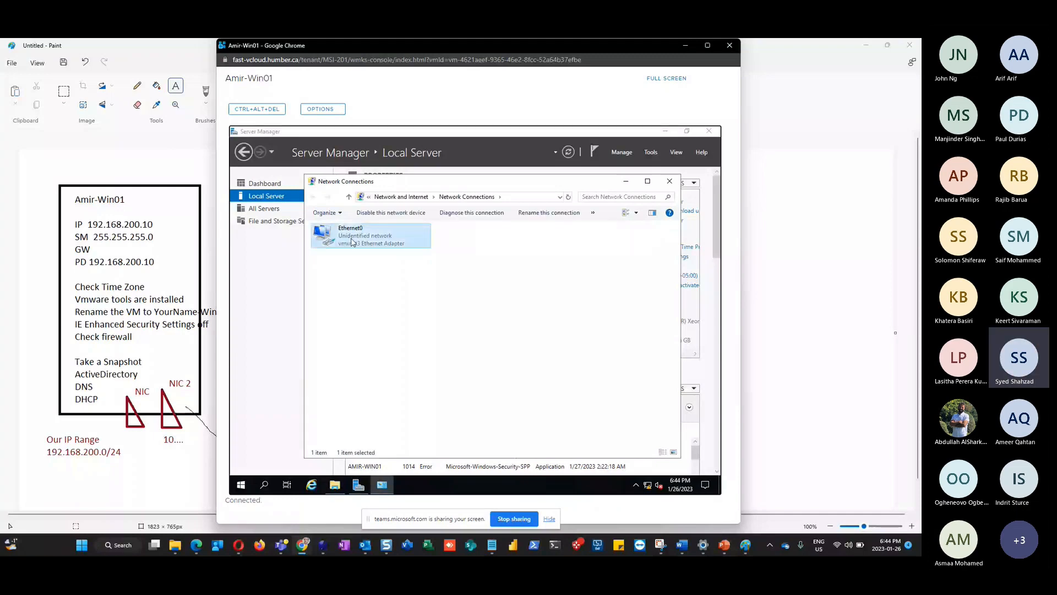
{"action": "double_click", "coordinate": [352, 242]}
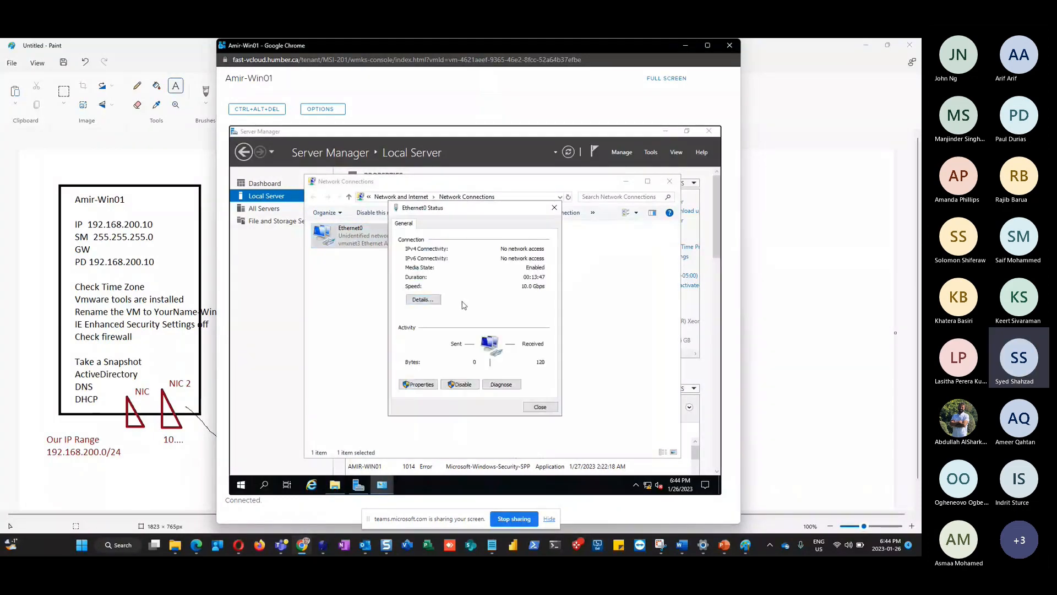
{"action": "left_click", "coordinate": [420, 386]}
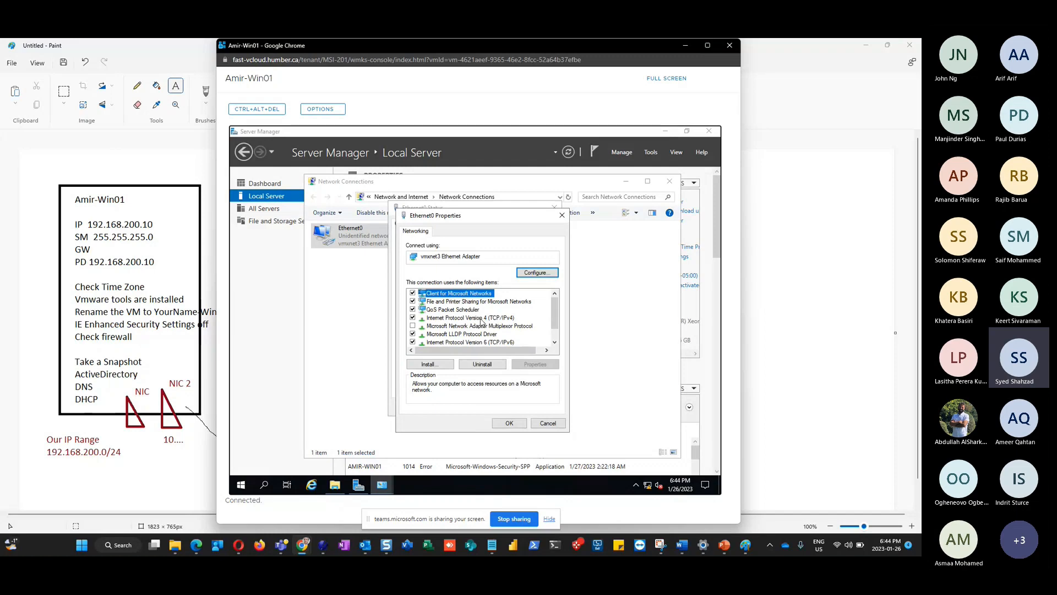
{"action": "left_click", "coordinate": [412, 342]}
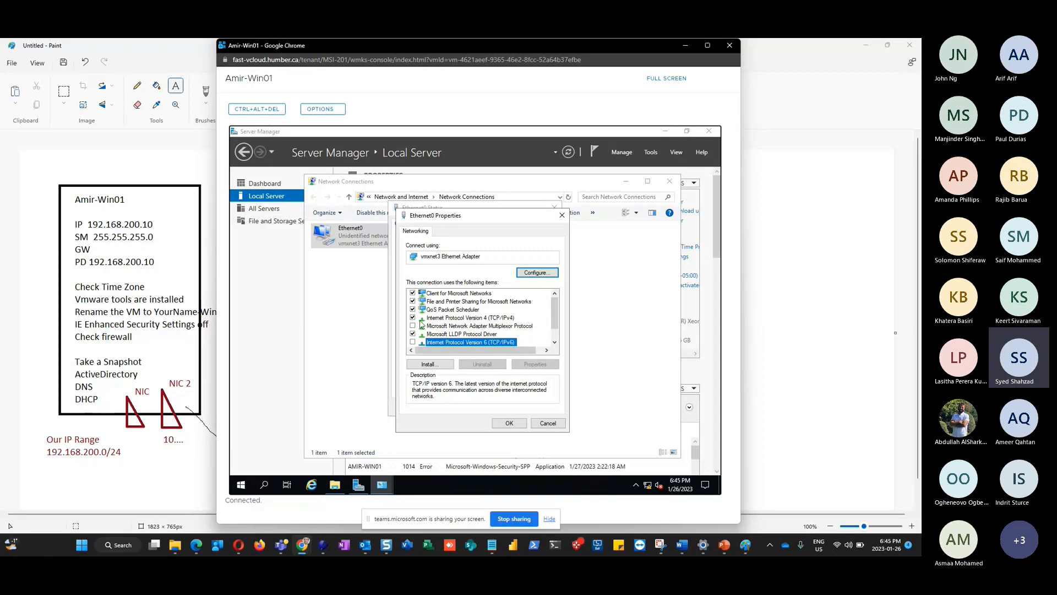
{"action": "left_click", "coordinate": [484, 319]}
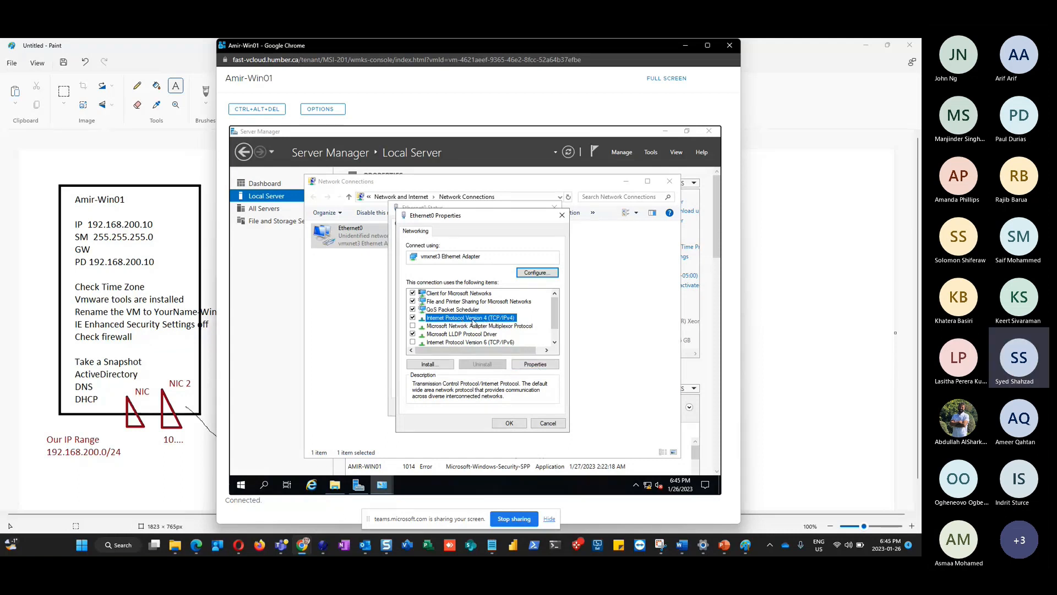
{"action": "left_click", "coordinate": [528, 367]}
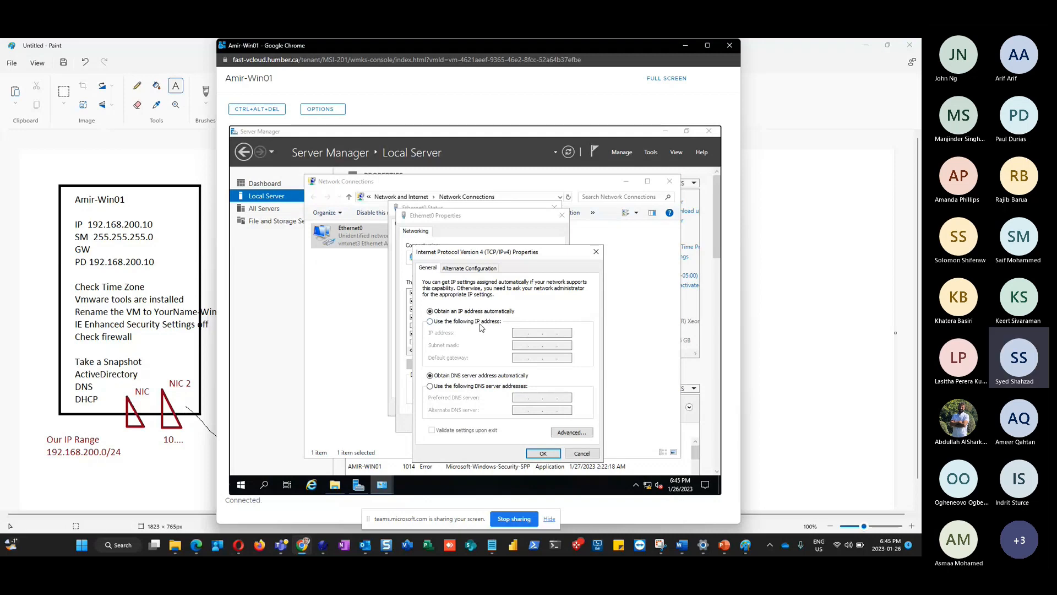
Give Ethernet0 static IP 192.168.200.10, mask 255.255.255.0 and preferred DNS 192.168.200.10
{"action": "left_click", "coordinate": [447, 323]}
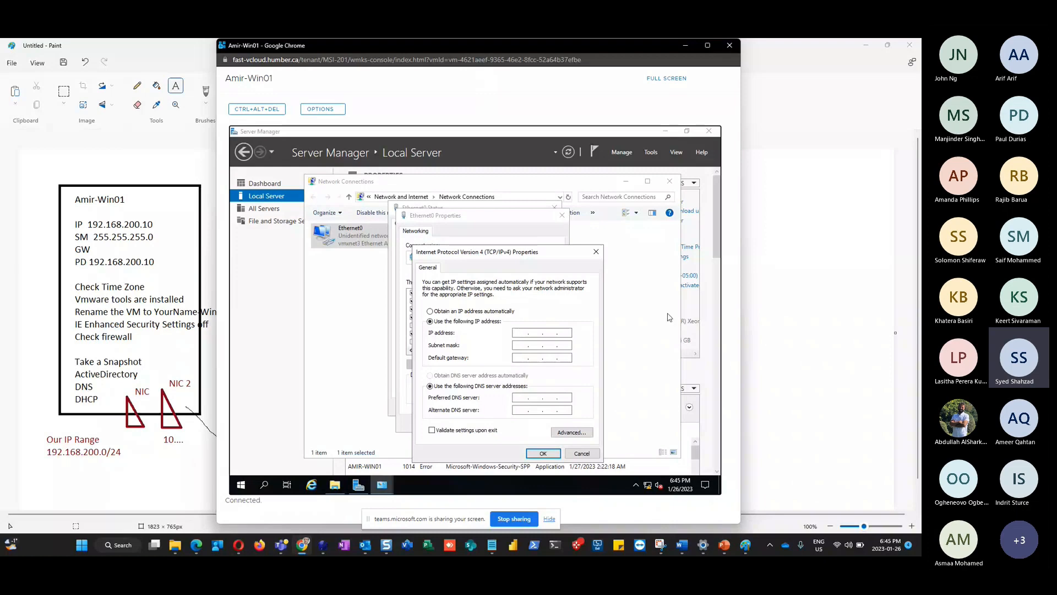
{"action": "type", "text": "192 . 1"}
{"action": "type", "text": "68 . 200 . "}
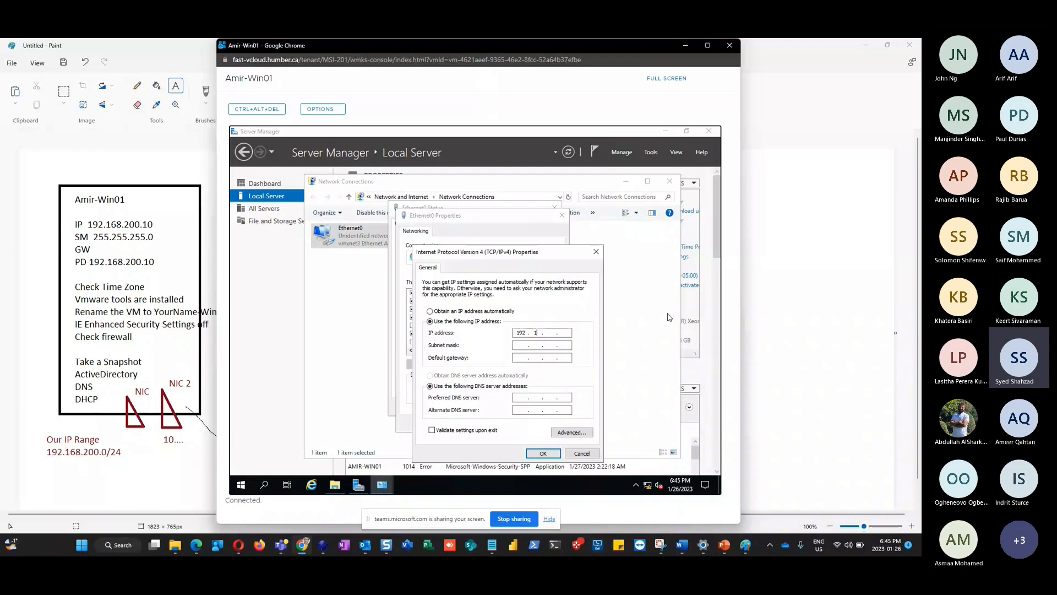
{"action": "type", "text": "10"}
{"action": "key", "text": "Tab"}
{"action": "key", "text": "Tab"}
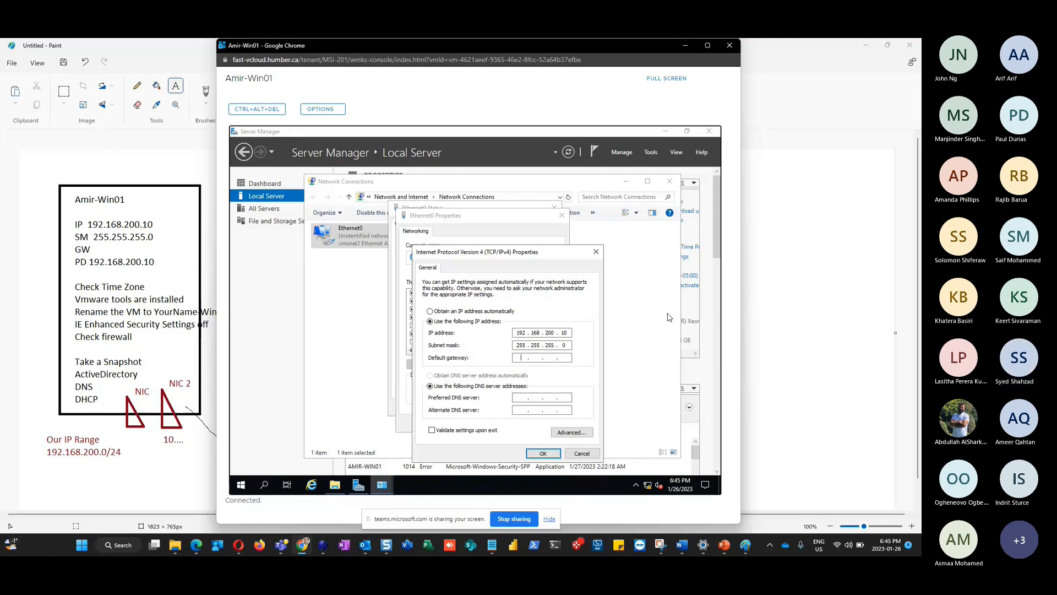
{"action": "key", "text": "Tab"}
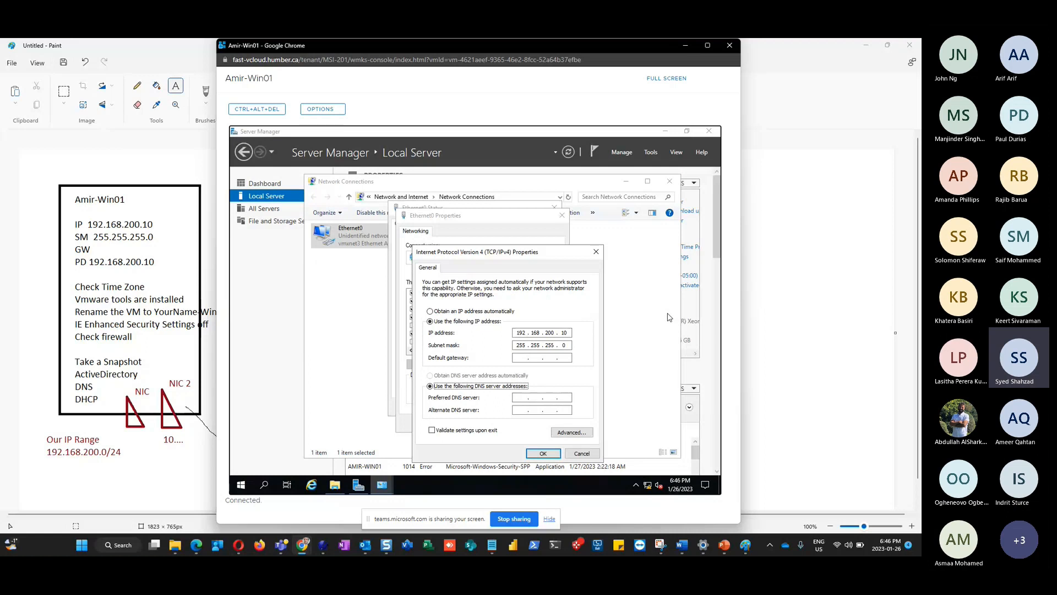
{"action": "left_click", "coordinate": [523, 398]}
{"action": "left_click", "coordinate": [520, 397]}
{"action": "type", "text": "192 . 168 . 200 . 10"}
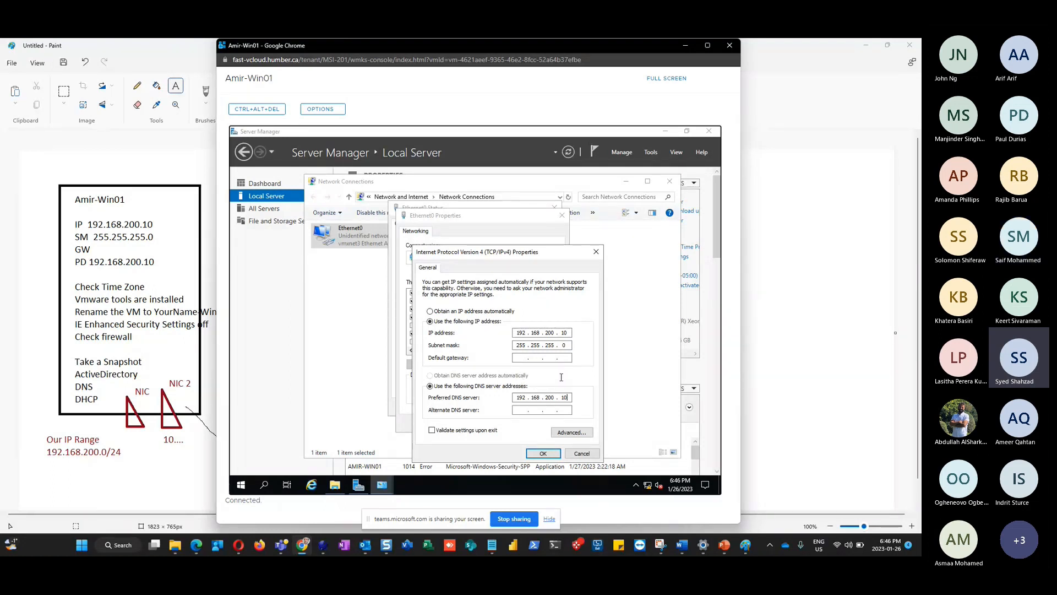
{"action": "left_click", "coordinate": [542, 454]}
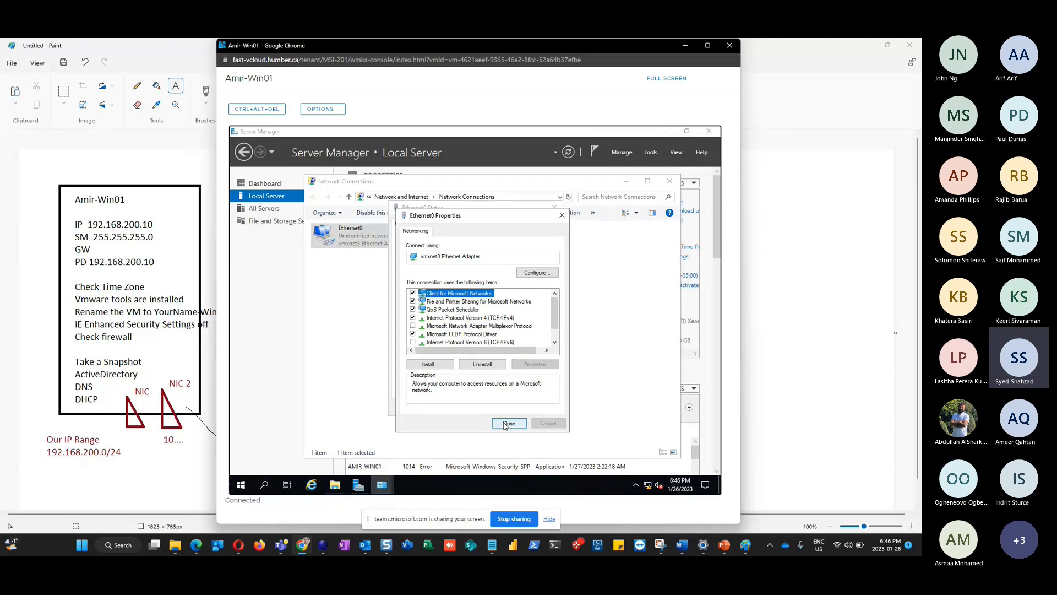
Check the Teams meeting tab, then return to the VM console and close the adapter properties
{"action": "key", "text": "alt+Tab"}
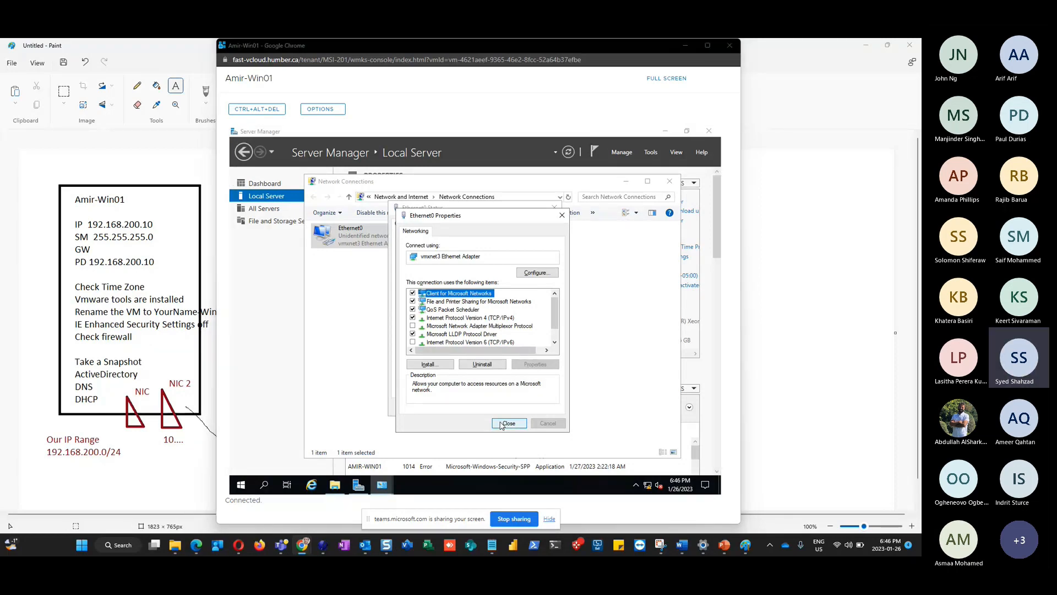
{"action": "key", "text": "alt+Tab"}
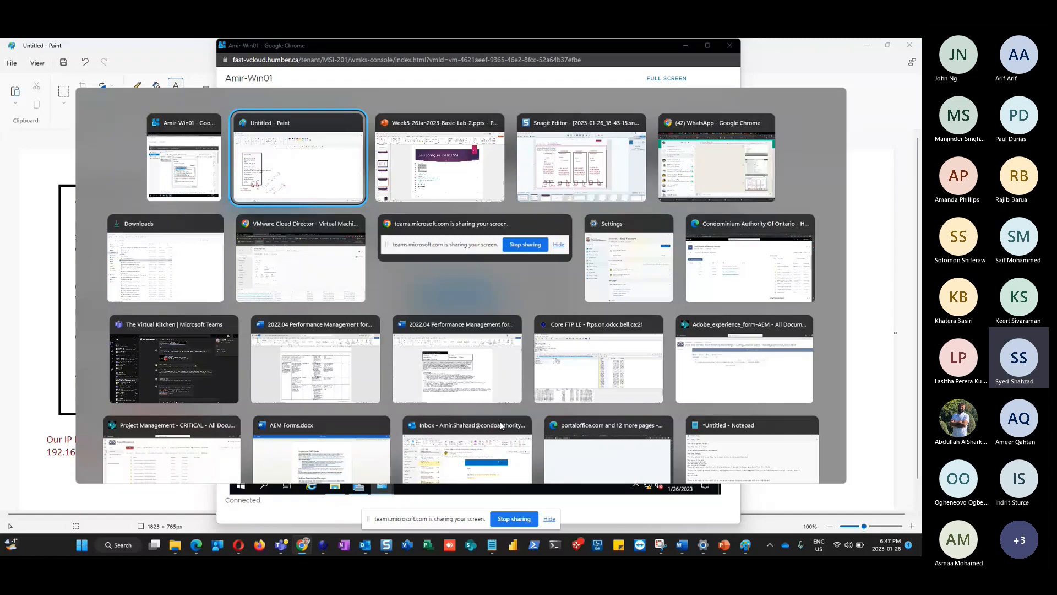
{"action": "key", "text": "alt+Tab"}
{"action": "key", "text": "alt+Tab"}
{"action": "key", "text": "alt+Tab"}
{"action": "key", "text": "alt+Tab"}
{"action": "key", "text": "alt+Tab"}
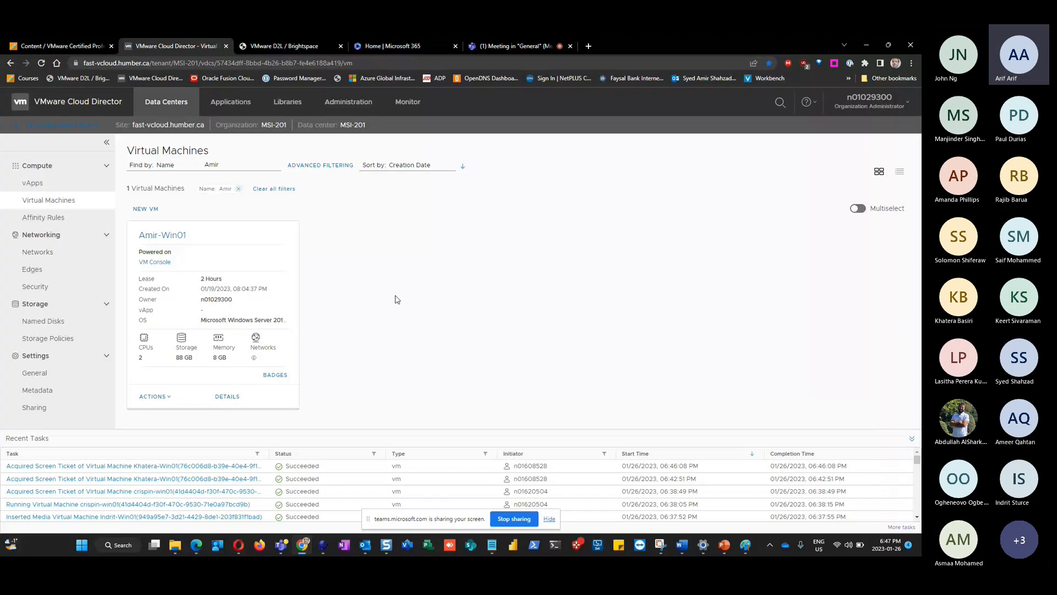
{"action": "left_click", "coordinate": [502, 43]}
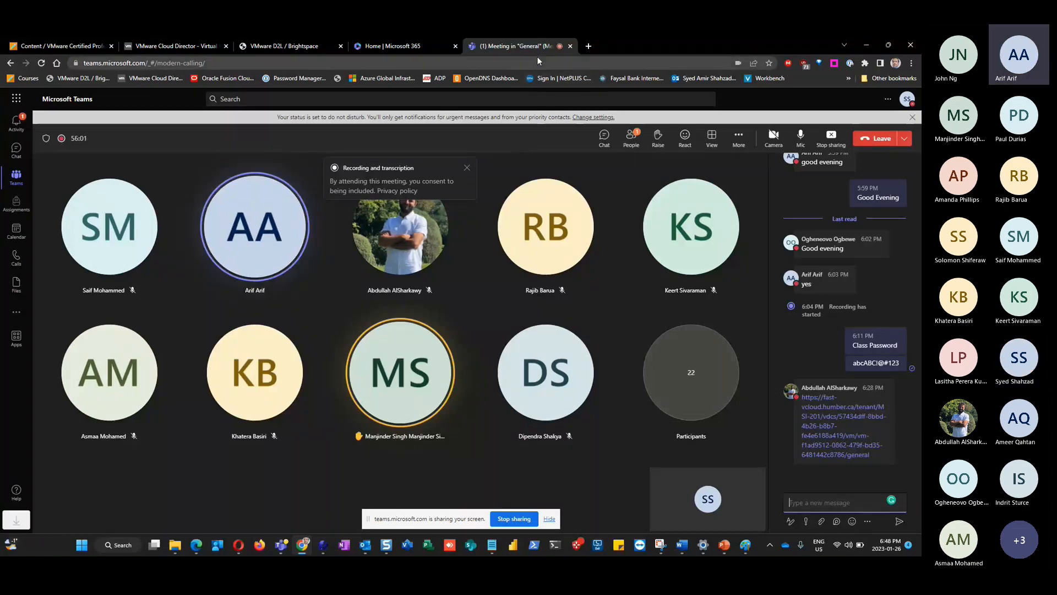
{"action": "key", "text": "alt+Tab"}
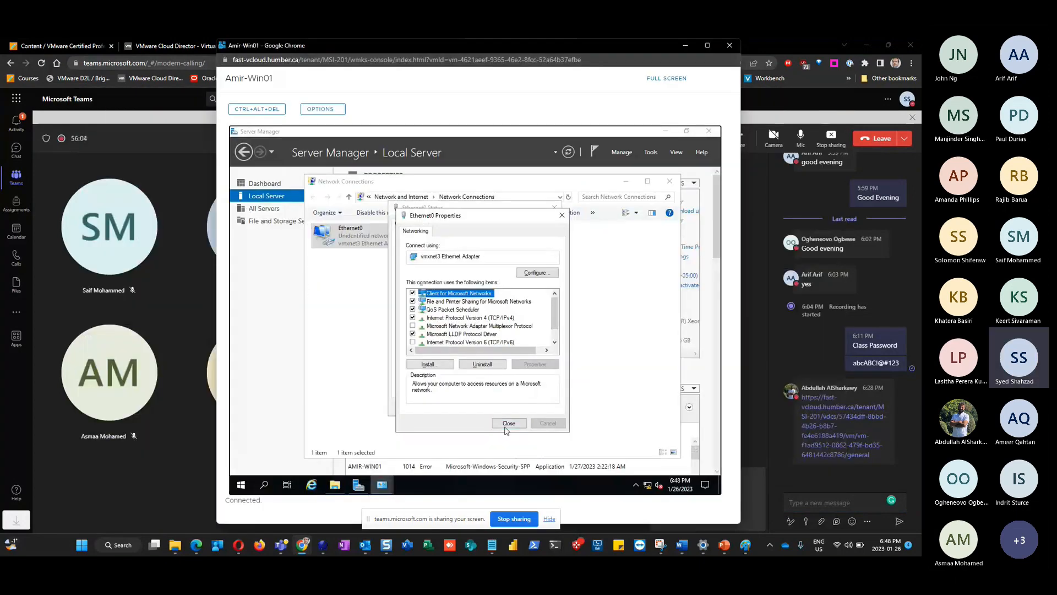
{"action": "left_click", "coordinate": [507, 425]}
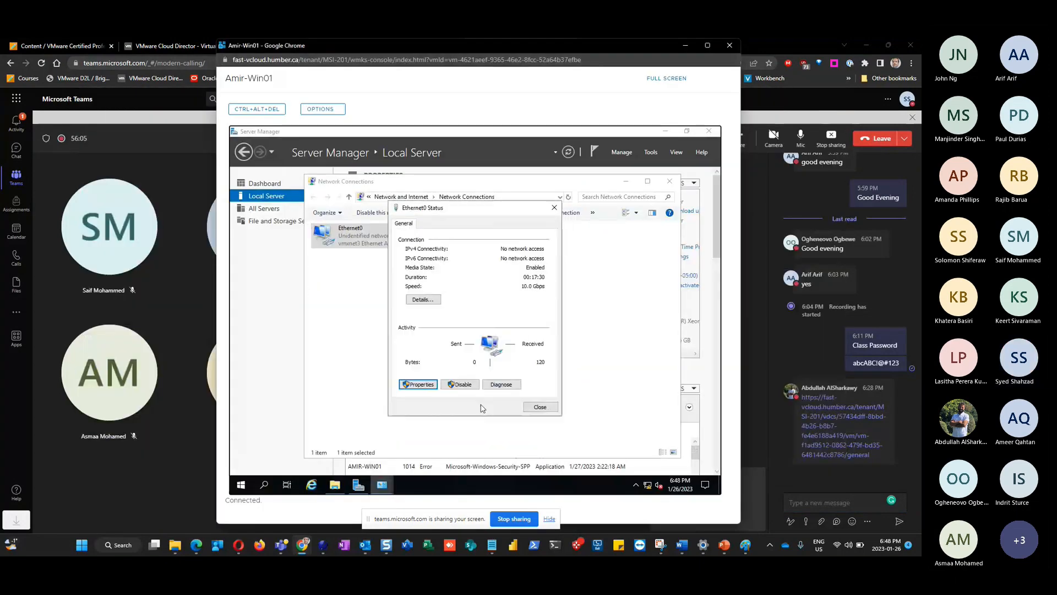
Reopen Ethernet0's IPv4 properties to confirm 192.168.200.10, 255.255.255.0 and DNS 192.168.200.10
{"action": "left_click", "coordinate": [418, 386]}
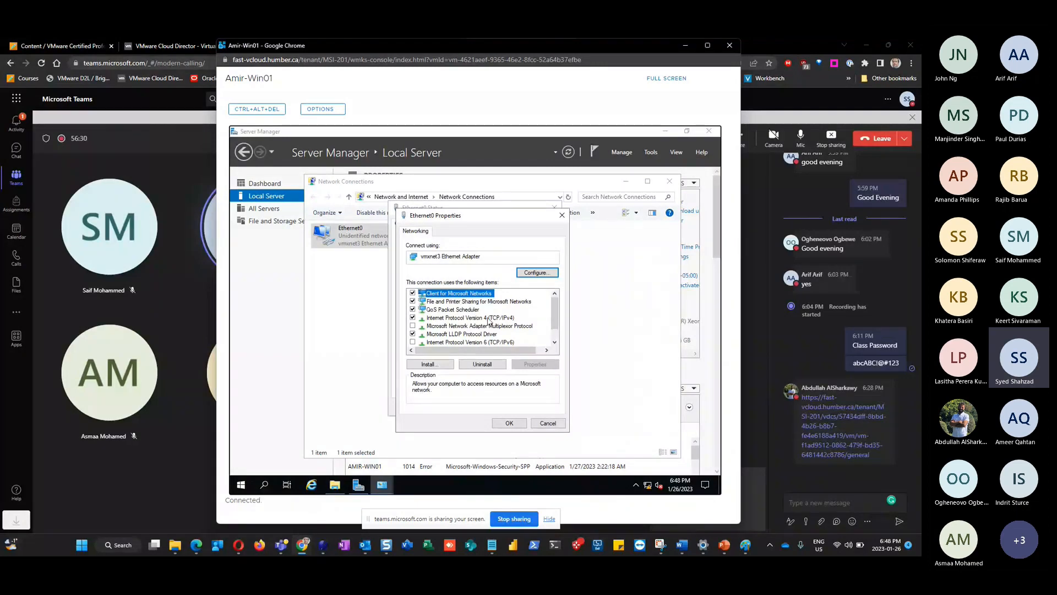
{"action": "left_click", "coordinate": [501, 318]}
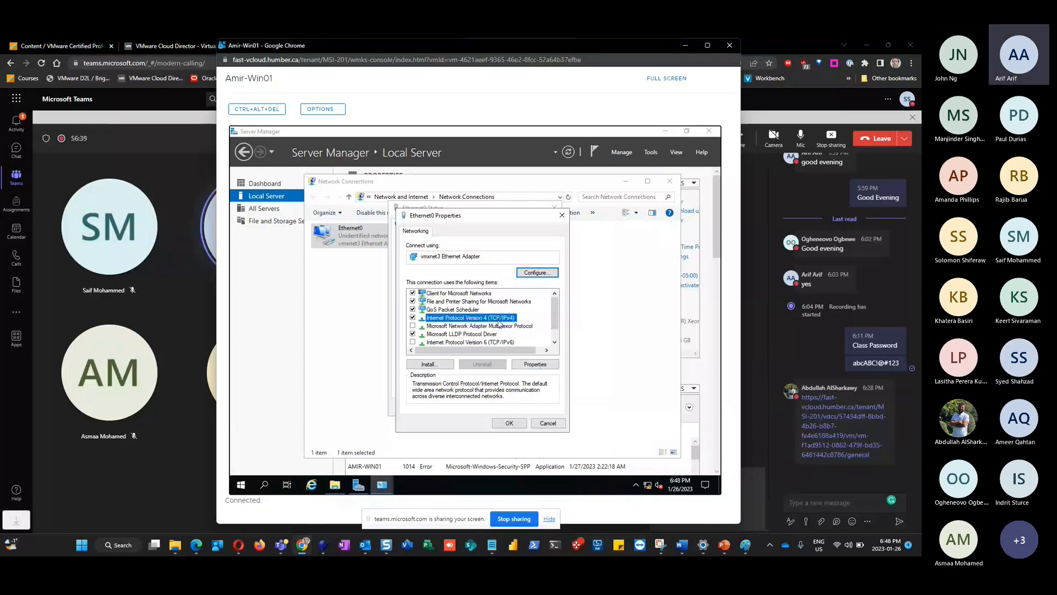
{"action": "left_click", "coordinate": [532, 364]}
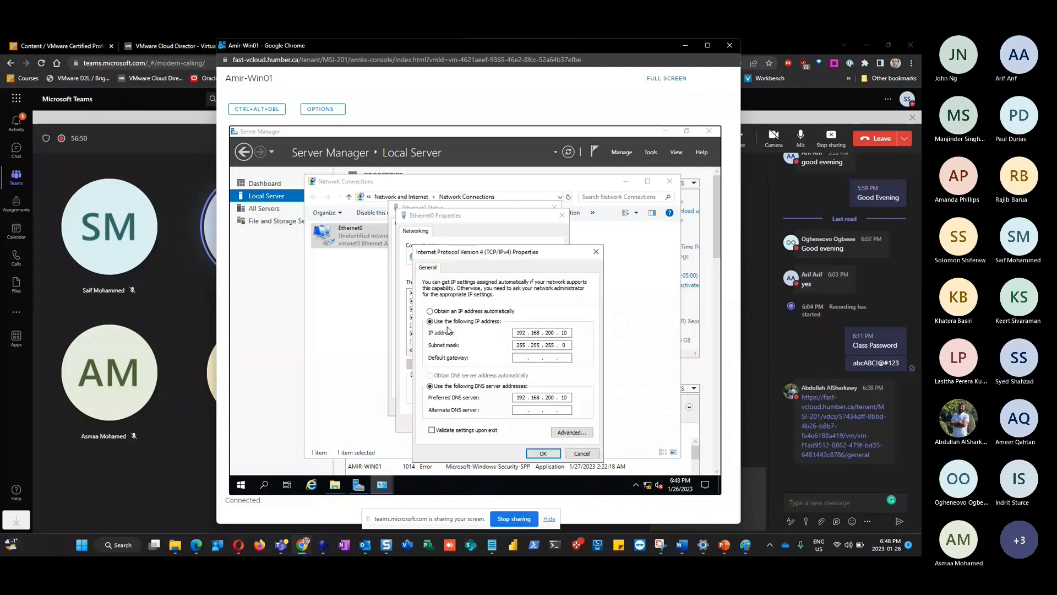
{"action": "left_click", "coordinate": [581, 454]}
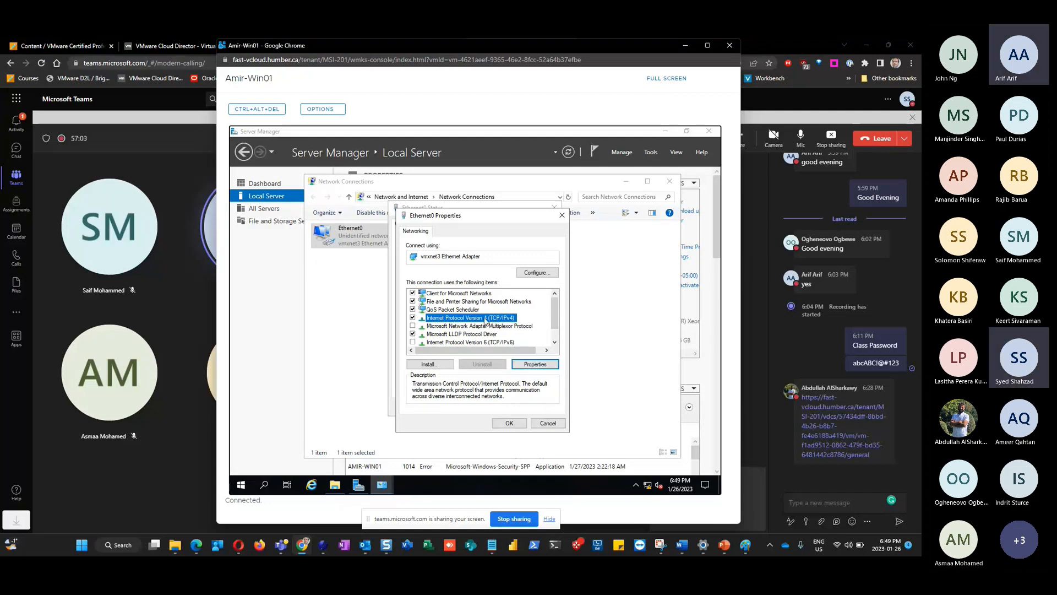
{"action": "left_click", "coordinate": [531, 365]}
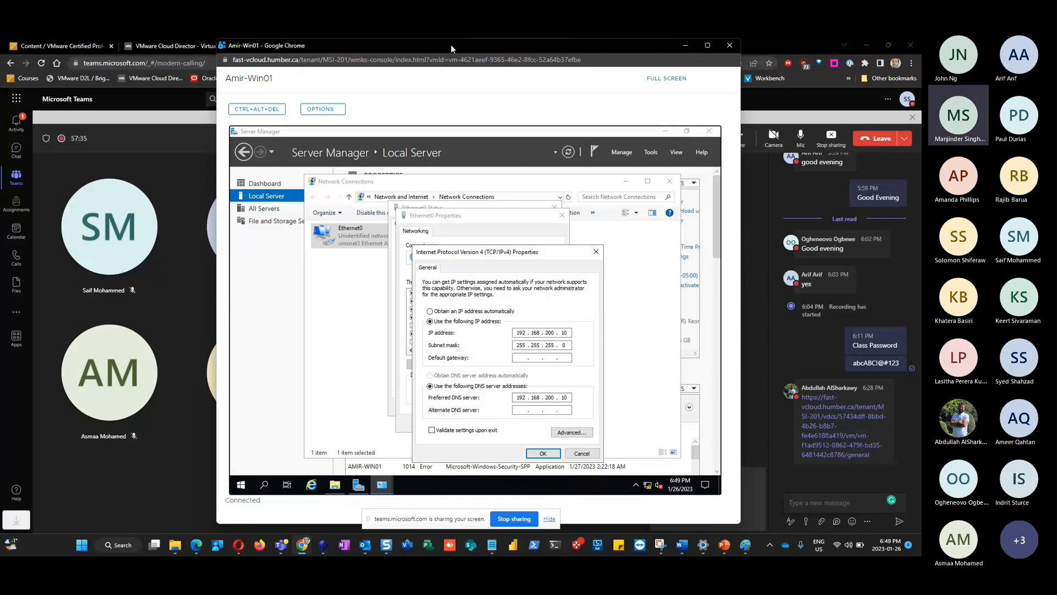
{"action": "key", "text": "super+shift+s"}
Capture the VM console showing the IPv4 settings, then bring the Teams meeting back
{"action": "left_click_drag", "start_coordinate": [218, 51], "coordinate": [740, 523]}
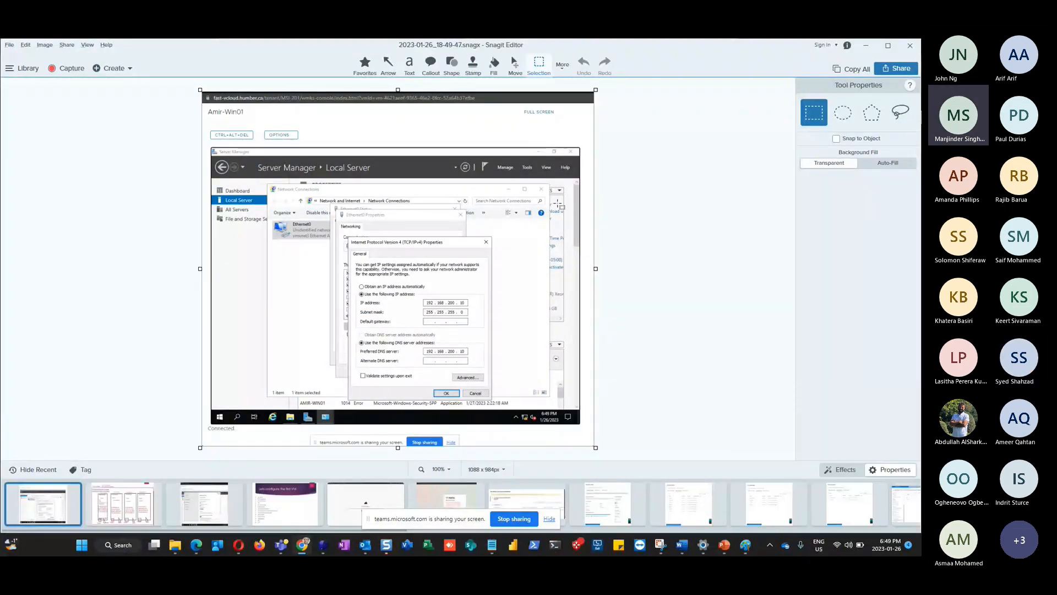
{"action": "left_click", "coordinate": [909, 45]}
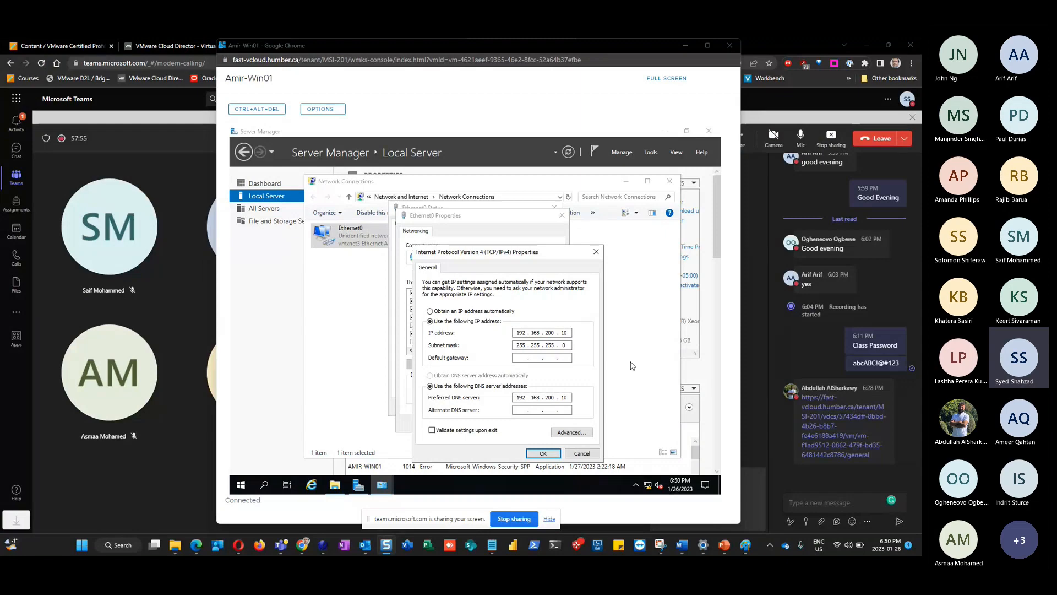
{"action": "left_click", "coordinate": [145, 97]}
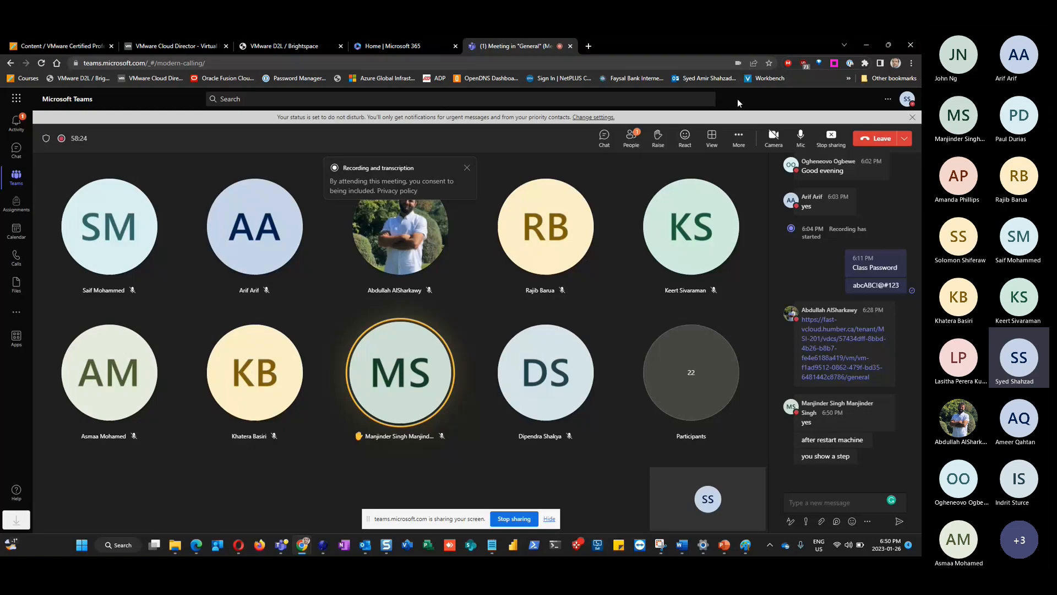
Bring up PowerPoint slide 11 'Lets configure the first VM' and clear its checklist selection
{"action": "left_click", "coordinate": [724, 546]}
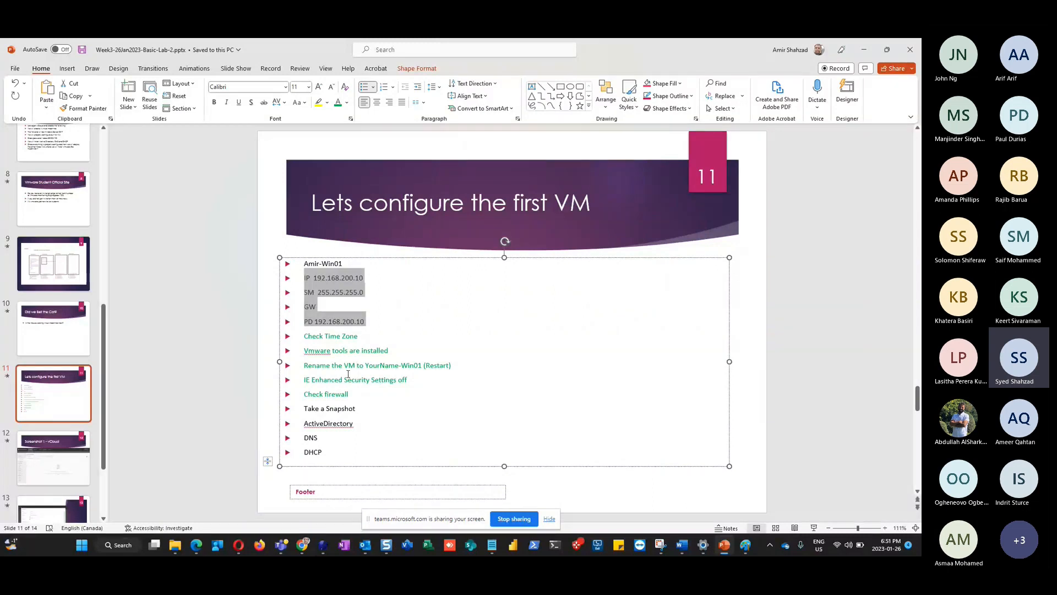
{"action": "left_click", "coordinate": [429, 397]}
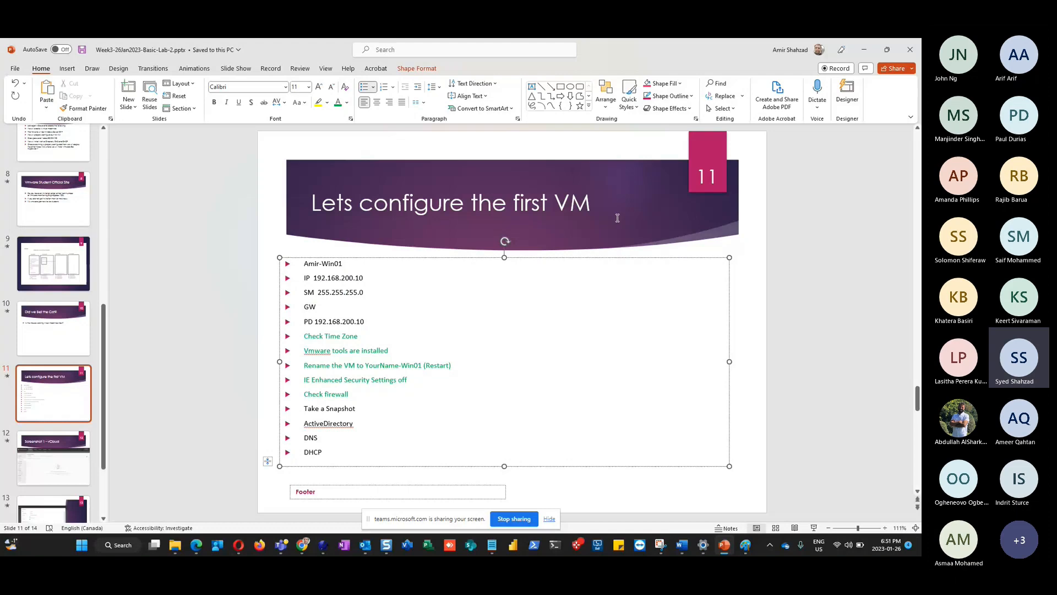
Minimize PowerPoint to reveal the Teams meeting and chat
{"action": "left_click", "coordinate": [863, 51]}
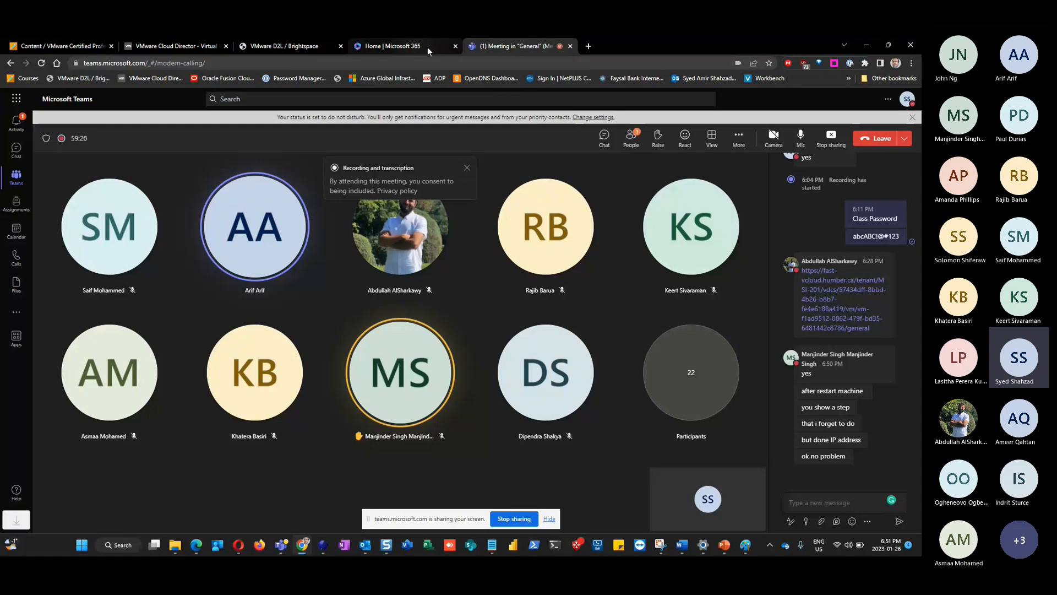
{"action": "key", "text": "alt+Tab"}
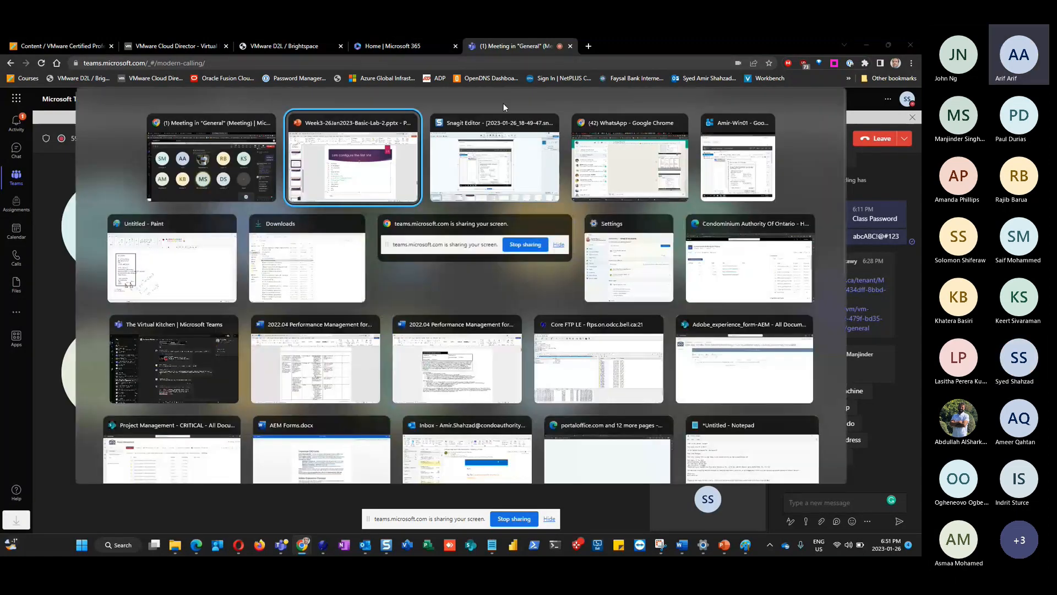
{"action": "key", "text": "alt+Tab"}
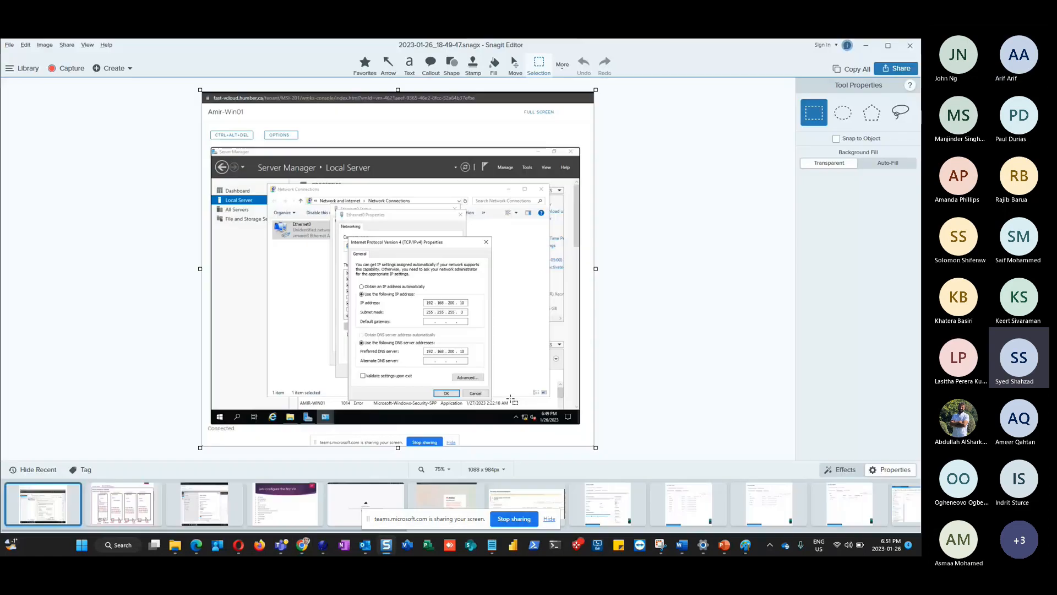
{"action": "left_click", "coordinate": [868, 46]}
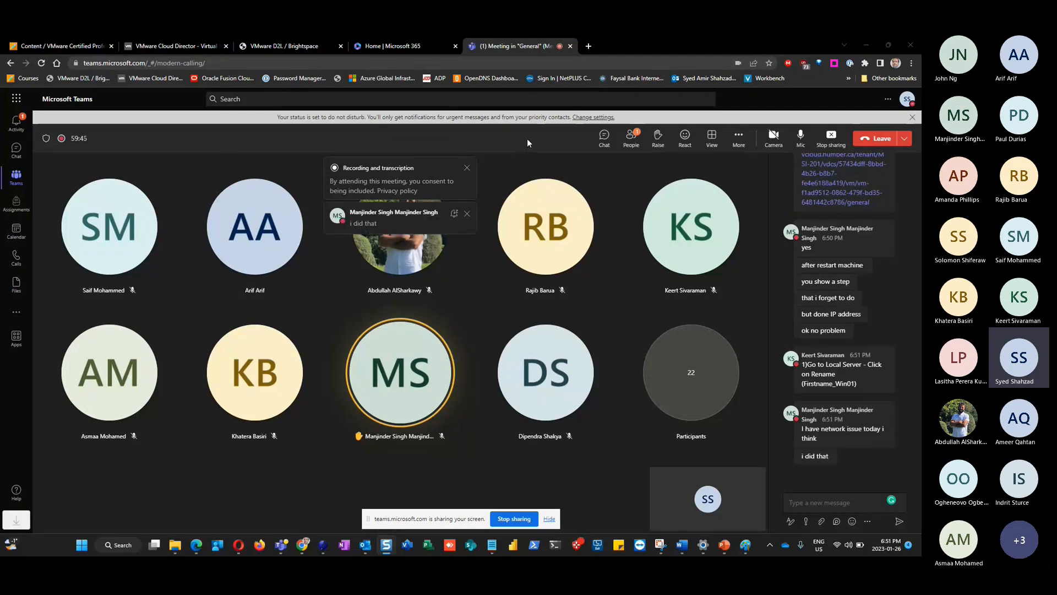
Switch with Alt+Tab to the Amir-Win01 VM console window
{"action": "key", "text": "alt+Tab"}
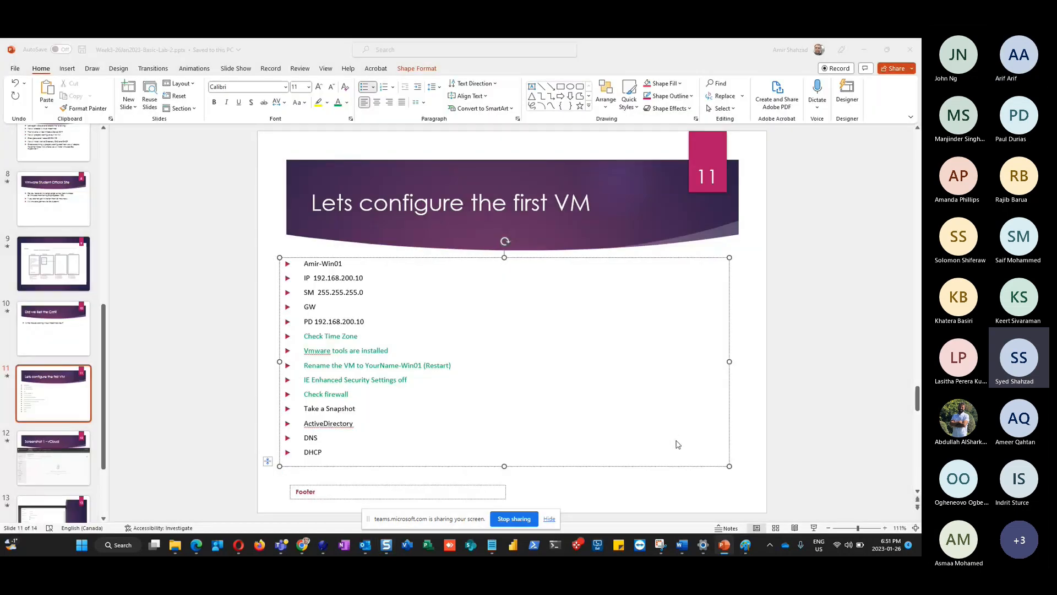
{"action": "key", "text": "alt+Tab"}
{"action": "key", "text": "alt+Tab"}
{"action": "key", "text": "alt+Tab"}
{"action": "key", "text": "alt+Tab"}
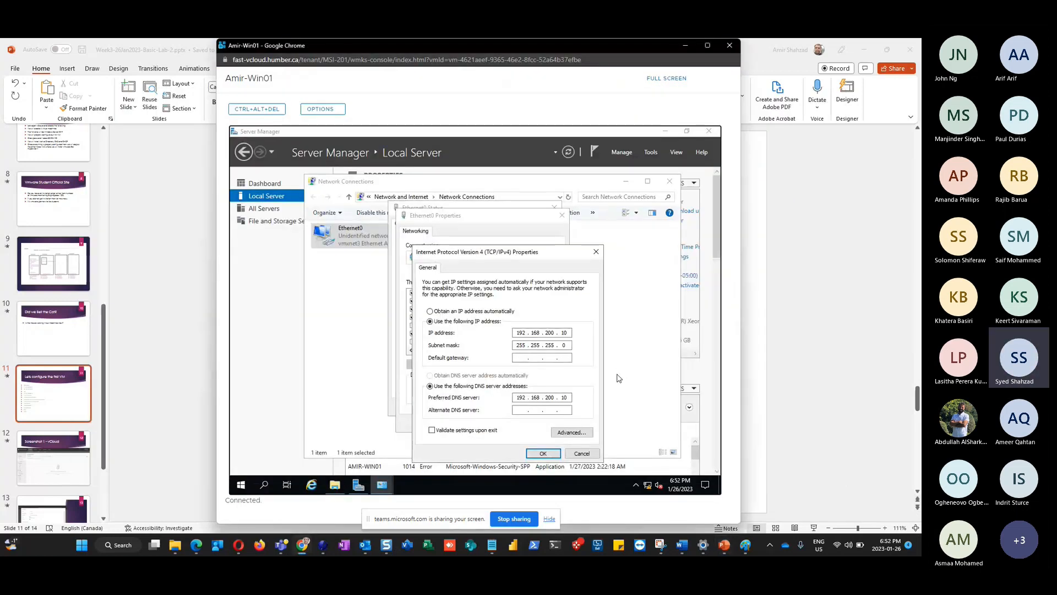
Confirm the IPv4 settings, close Ethernet0 Properties and Network Connections, and return to PowerPoint
{"action": "left_click", "coordinate": [542, 454]}
{"action": "left_click", "coordinate": [508, 424]}
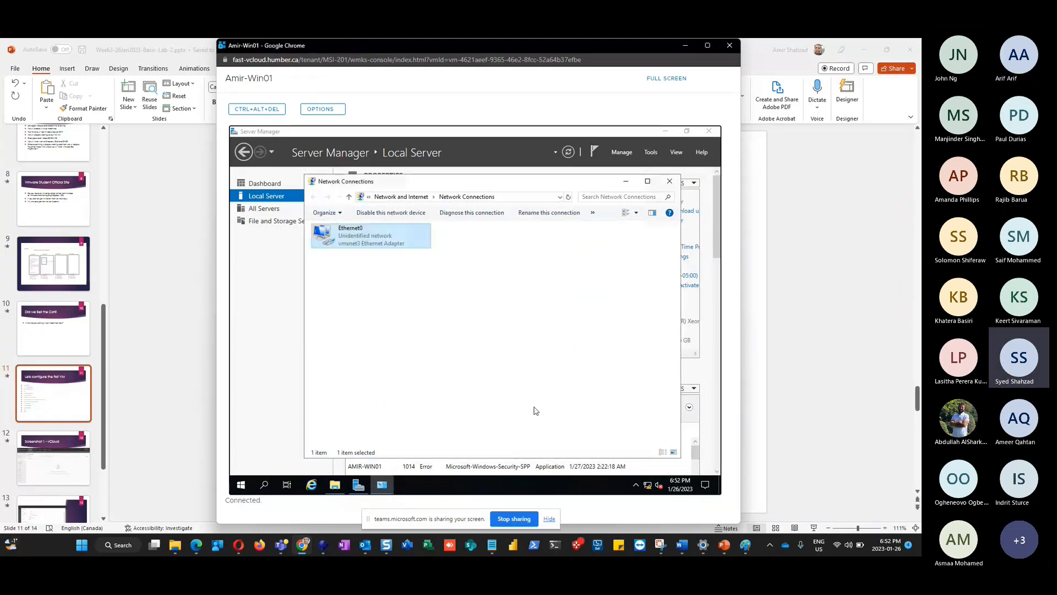
{"action": "left_click", "coordinate": [669, 183]}
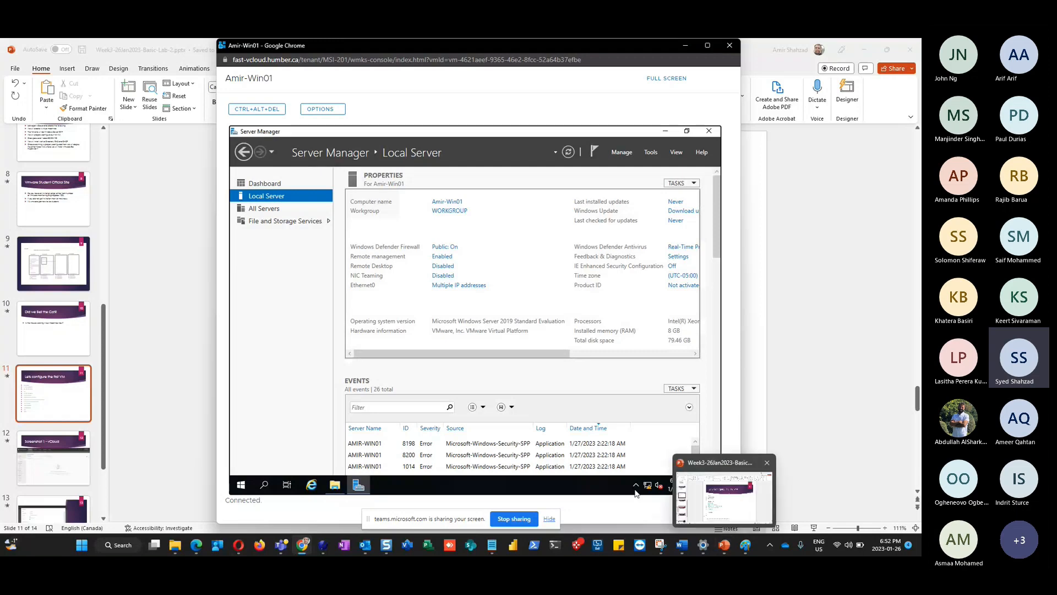
{"action": "mouse_move", "coordinate": [725, 548]}
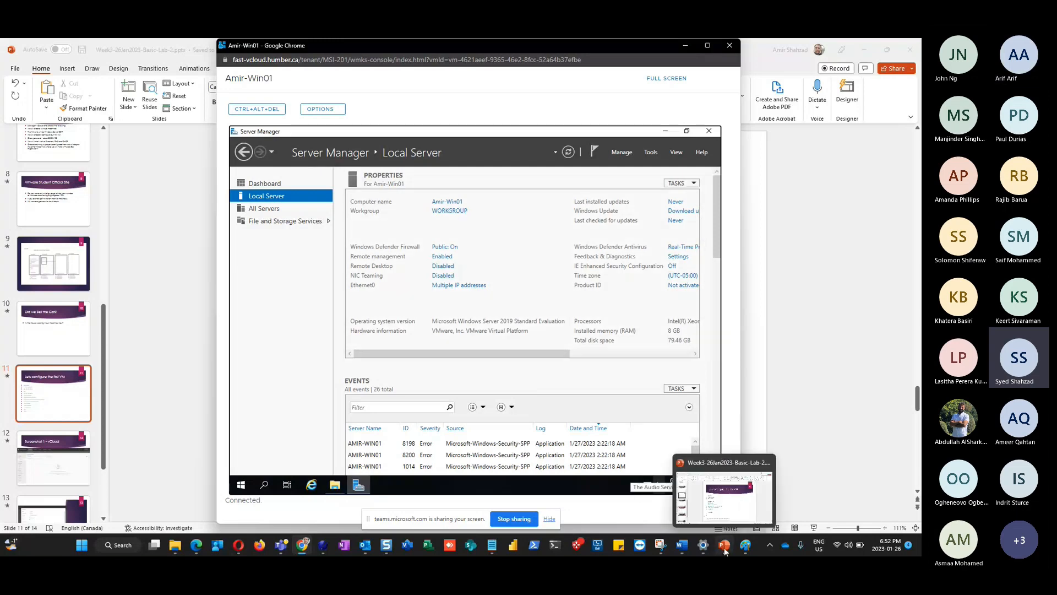
{"action": "left_click", "coordinate": [724, 498]}
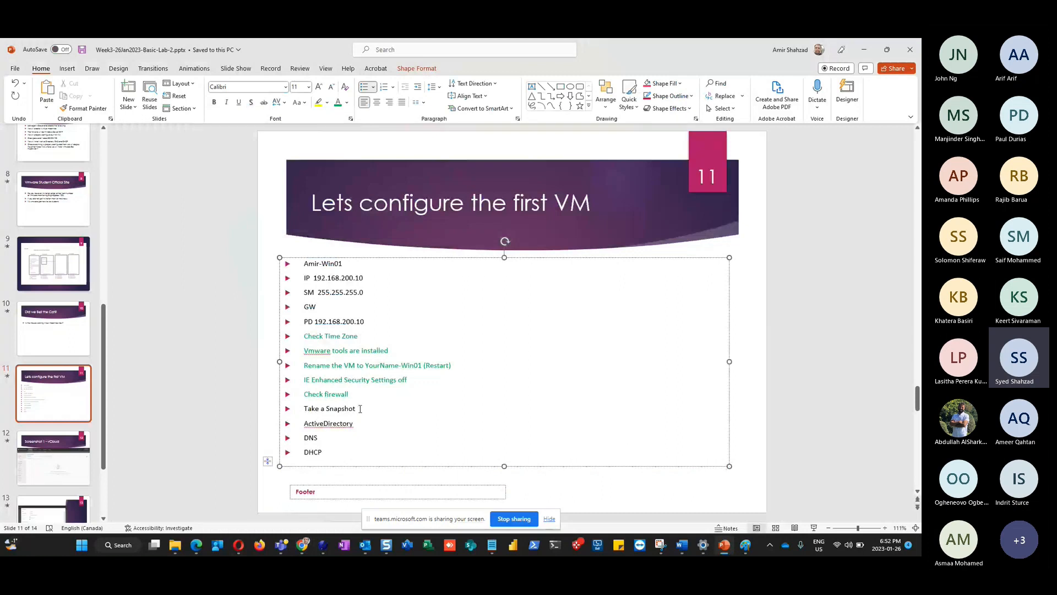
Select slide 11's checklist lines through 'Take a Snapshot', then switch back to the VM console
{"action": "left_click_drag", "start_coordinate": [360, 408], "coordinate": [329, 408]}
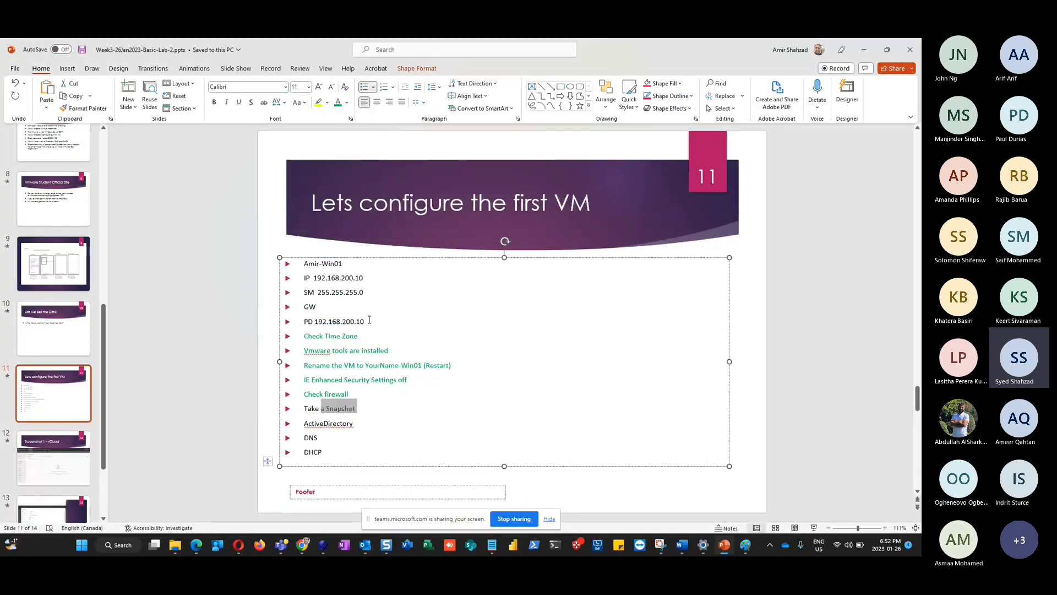
{"action": "left_click_drag", "start_coordinate": [366, 321], "coordinate": [434, 216]}
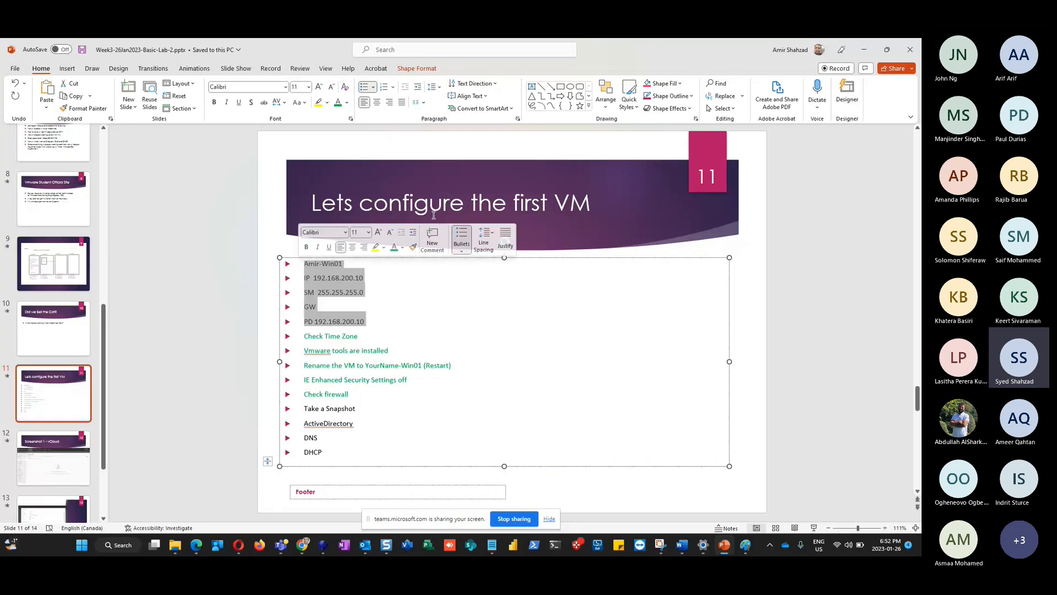
{"action": "left_click", "coordinate": [364, 408]}
{"action": "triple_click", "coordinate": [365, 408]}
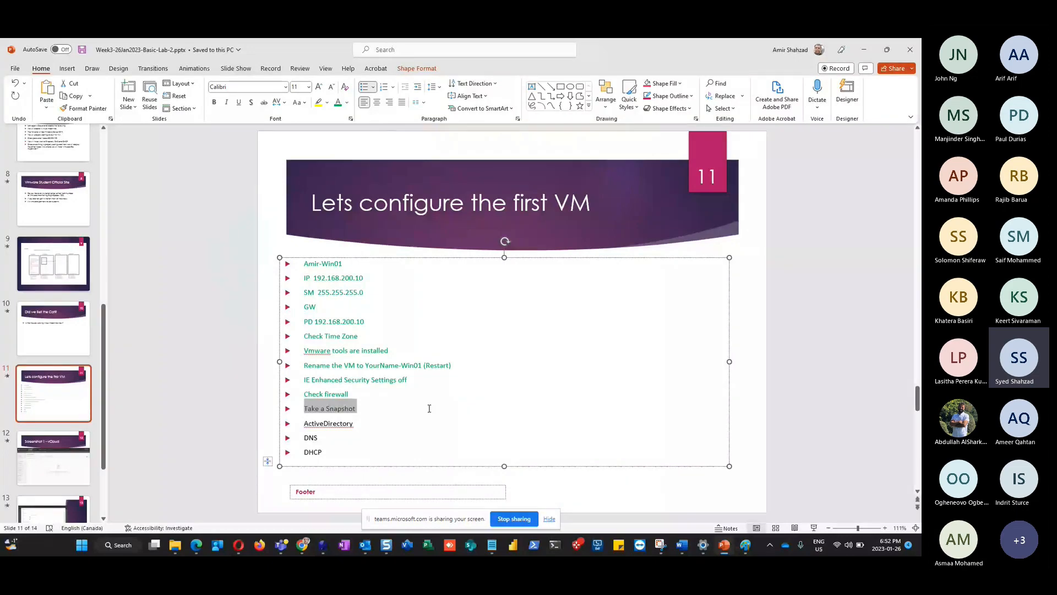
{"action": "key", "text": "alt+Tab"}
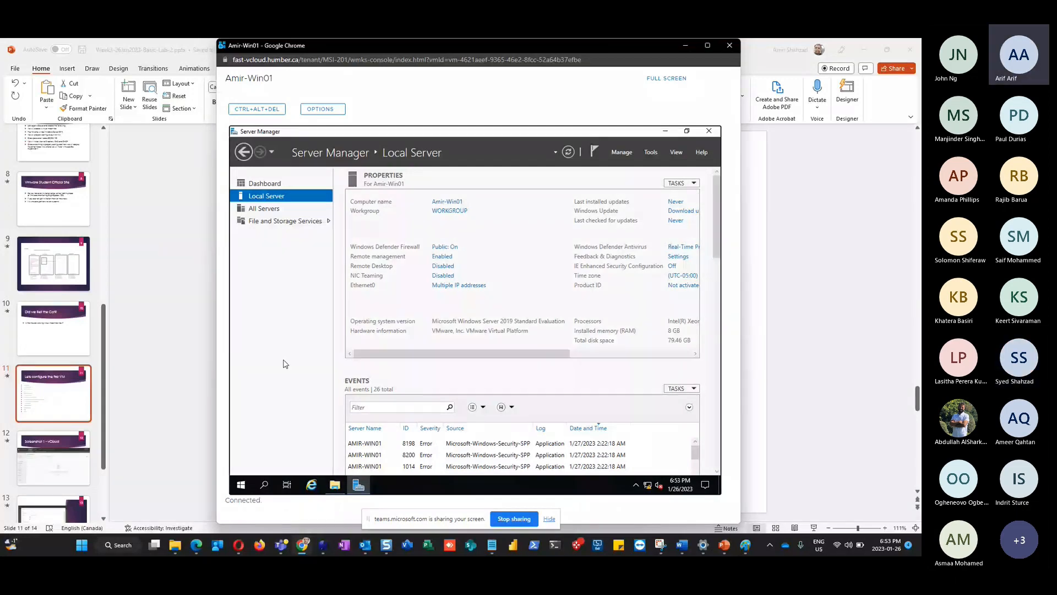
Return to Cloud Director and open Amir-Win01's ACTIONS menu, scrolled down to Create Snapshot
{"action": "key", "text": "alt+Tab"}
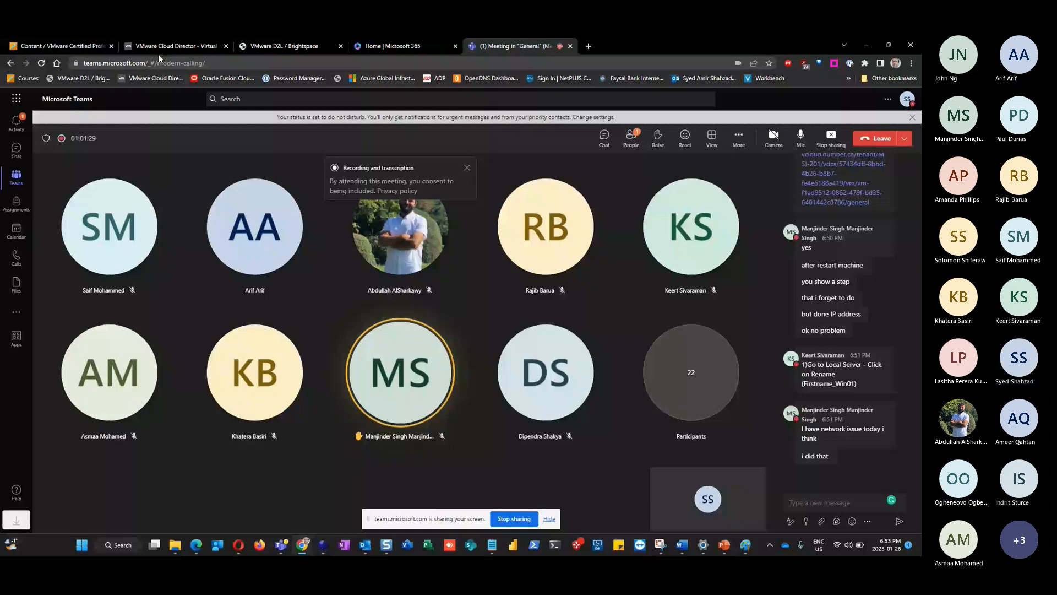
{"action": "left_click", "coordinate": [165, 46]}
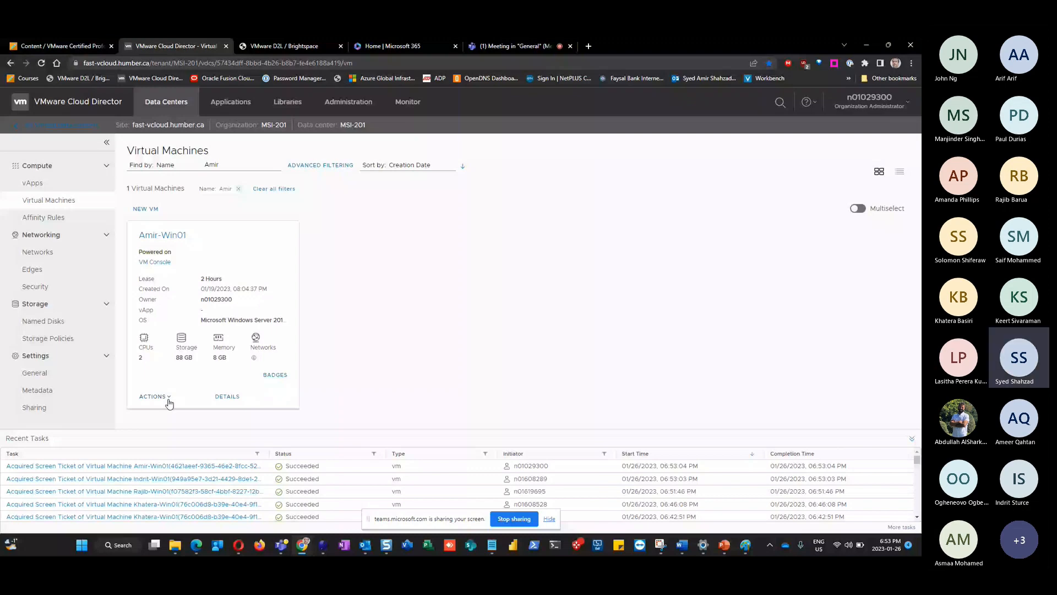
{"action": "left_click", "coordinate": [155, 396]}
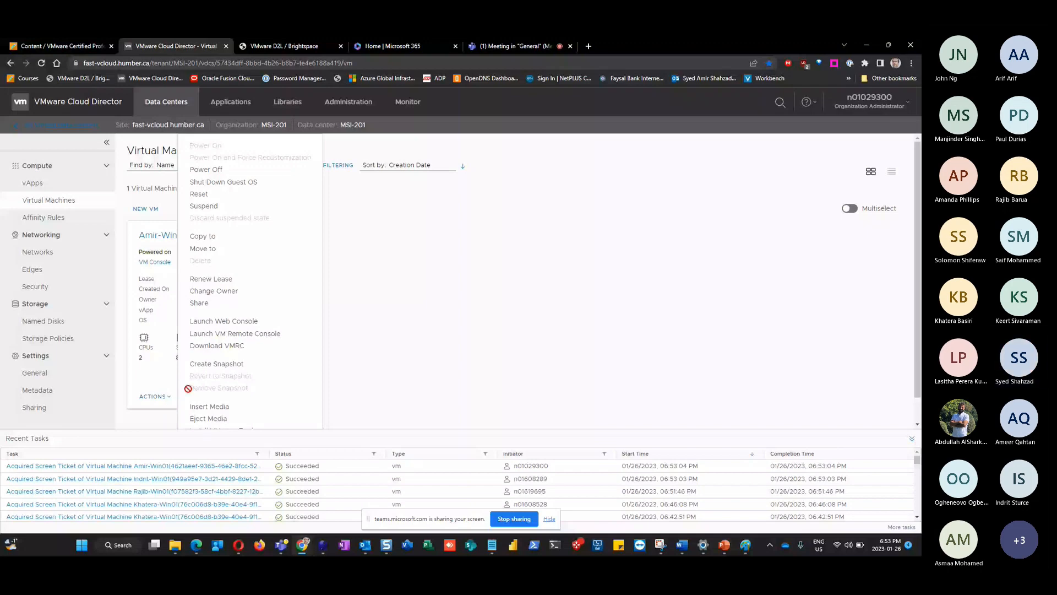
{"action": "scroll", "coordinate": [232, 344], "scroll_direction": "down", "scroll_amount": 1}
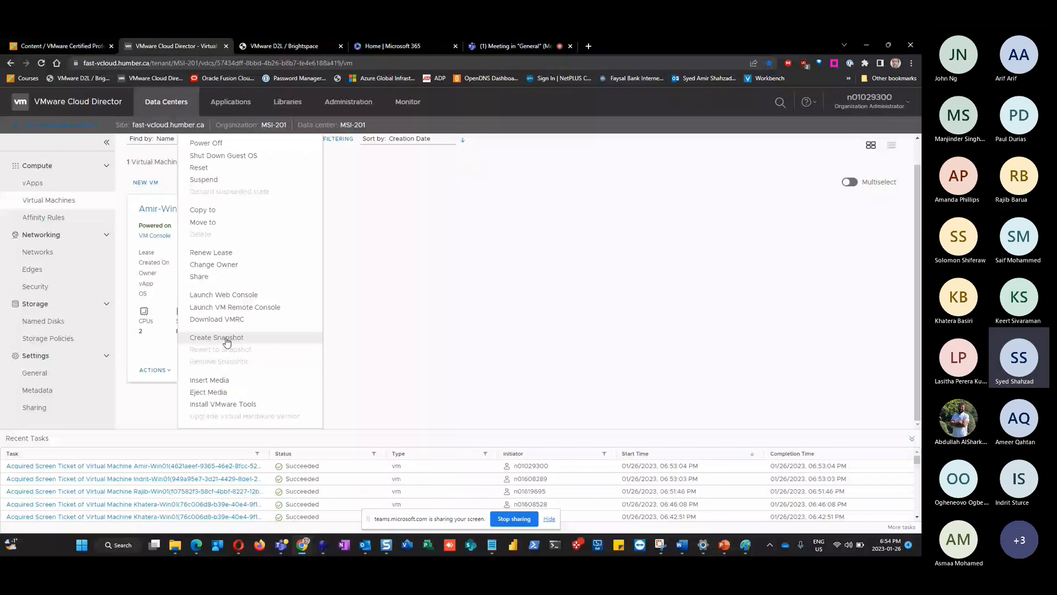
Create a snapshot of Amir-Win01 without memory or quiescing
{"action": "left_click", "coordinate": [227, 341]}
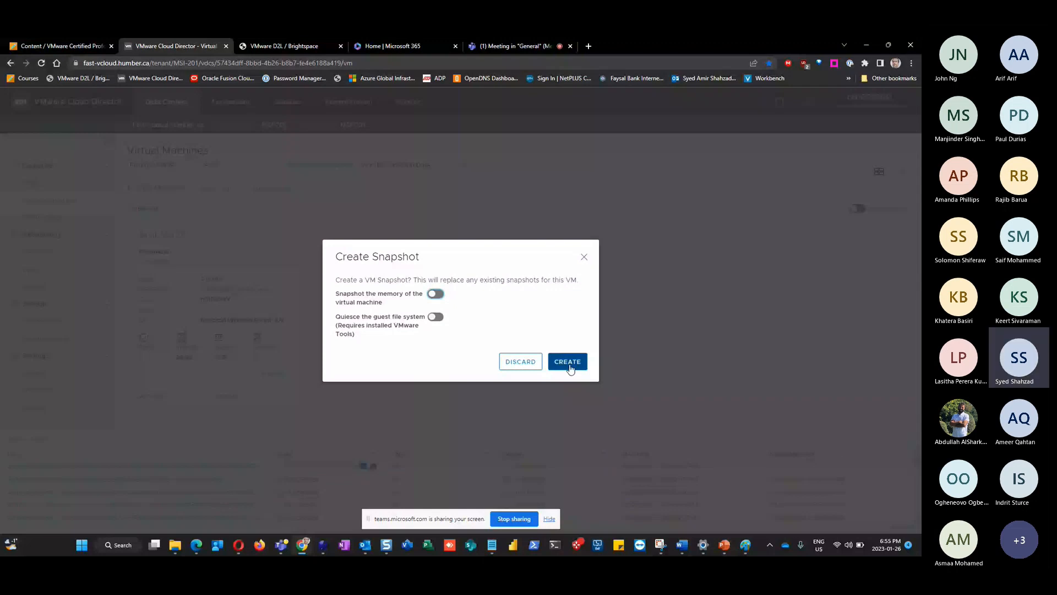
{"action": "left_click", "coordinate": [569, 363]}
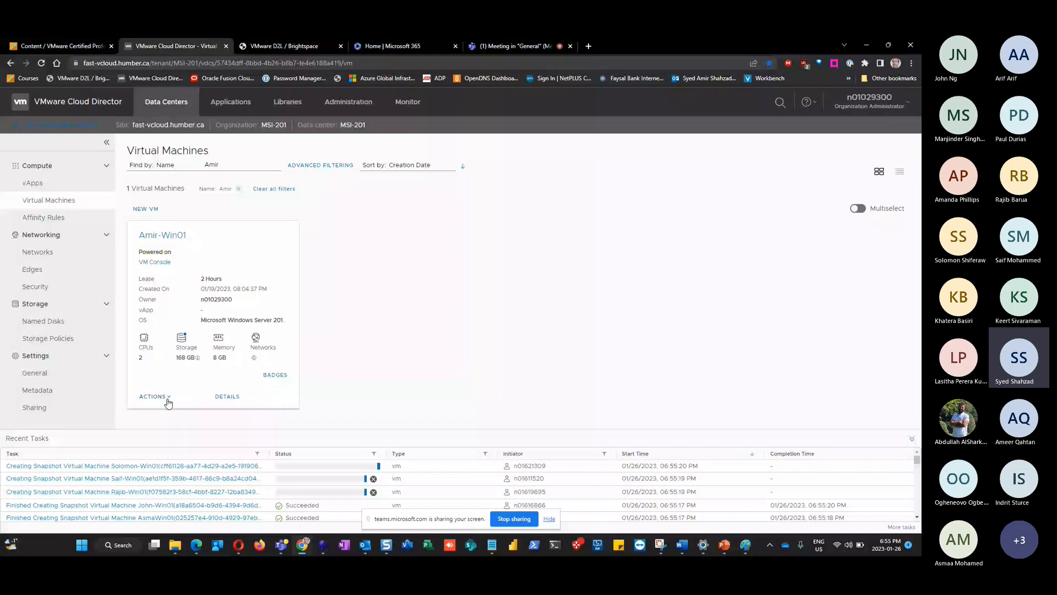
Reopen the ACTIONS menu on the Amir-Win01 VM card
{"action": "left_click", "coordinate": [154, 396]}
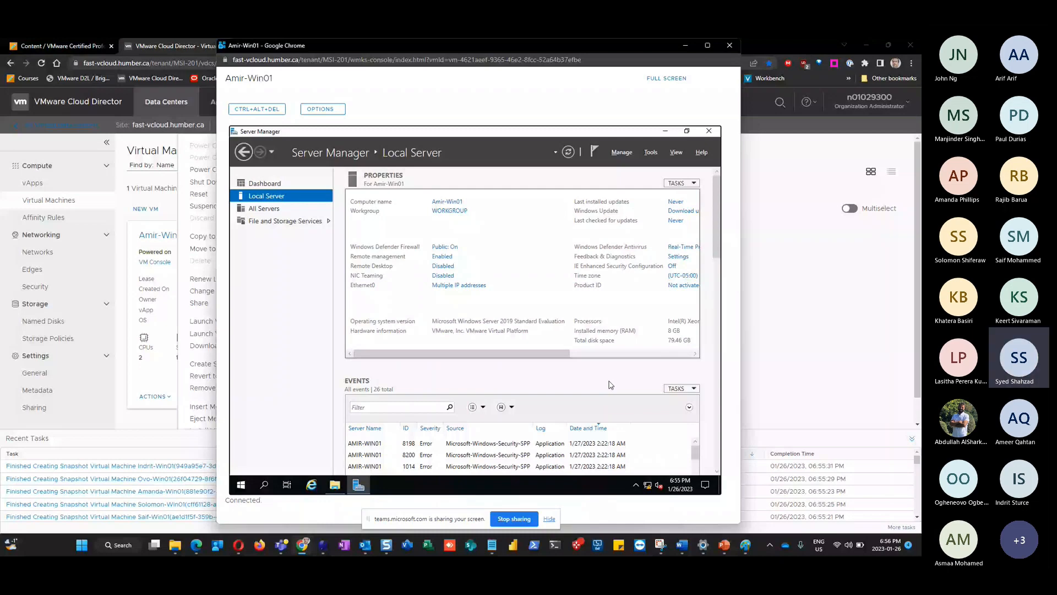
Select the 'Take a Snapshot' step on PowerPoint slide 11, then return to the Cloud Director VM page
{"action": "key", "text": "alt+Tab"}
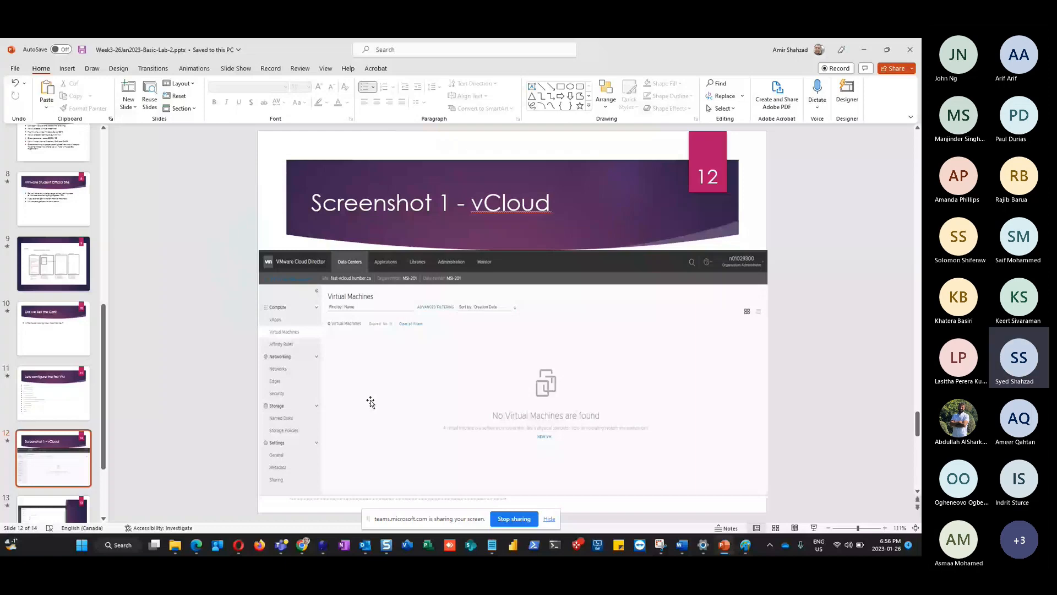
{"action": "scroll", "coordinate": [371, 403], "scroll_direction": "up", "scroll_amount": 1}
{"action": "triple_click", "coordinate": [353, 409]}
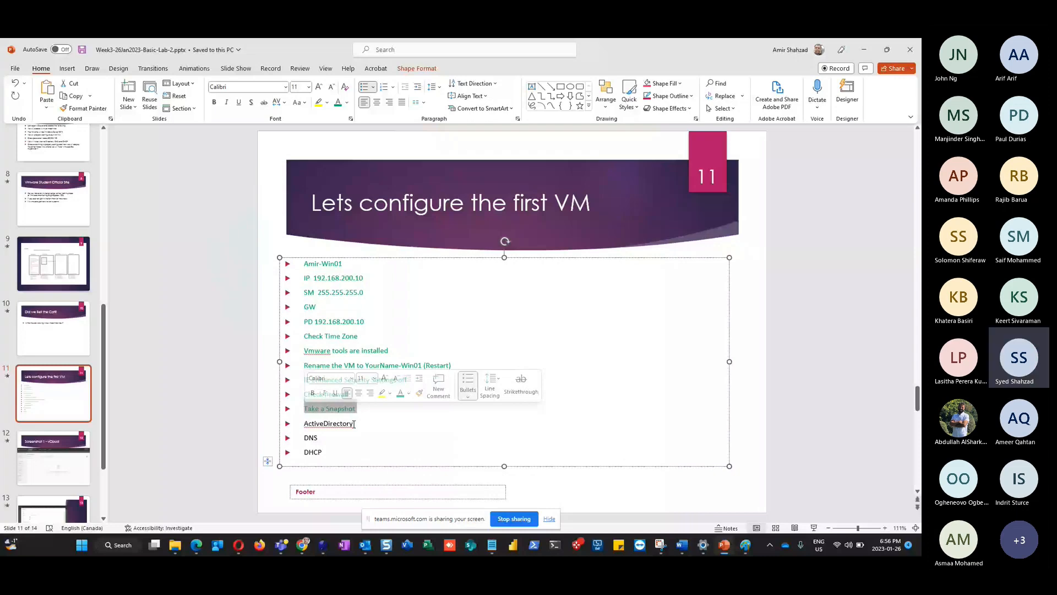
{"action": "key", "text": "alt+Tab"}
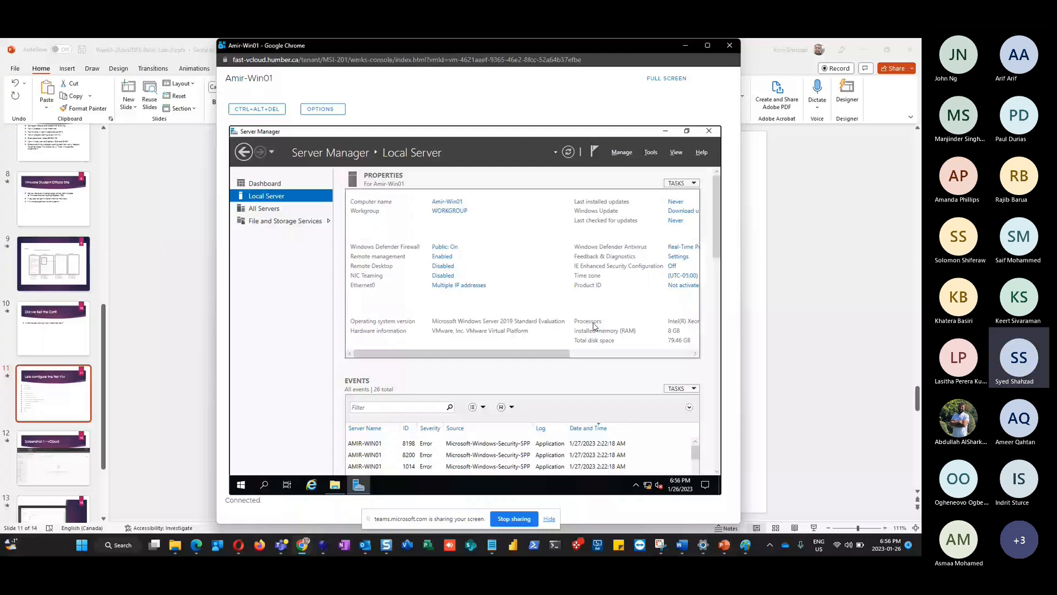
{"action": "key", "text": "alt+Tab"}
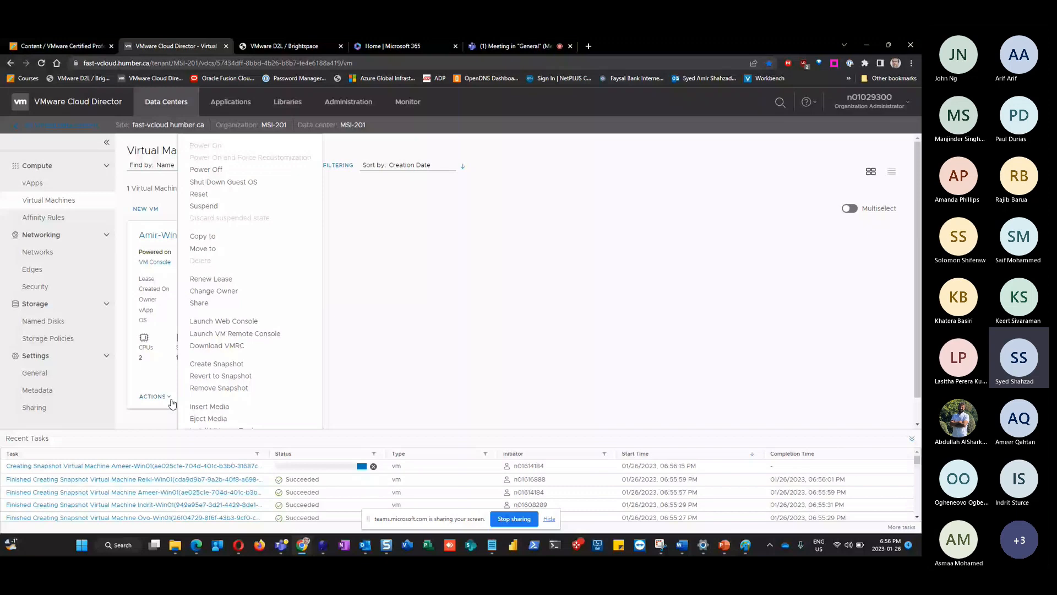
Reopen Amir-Win01's Create Snapshot dialog and discard it without creating a snapshot
{"action": "left_click", "coordinate": [217, 363]}
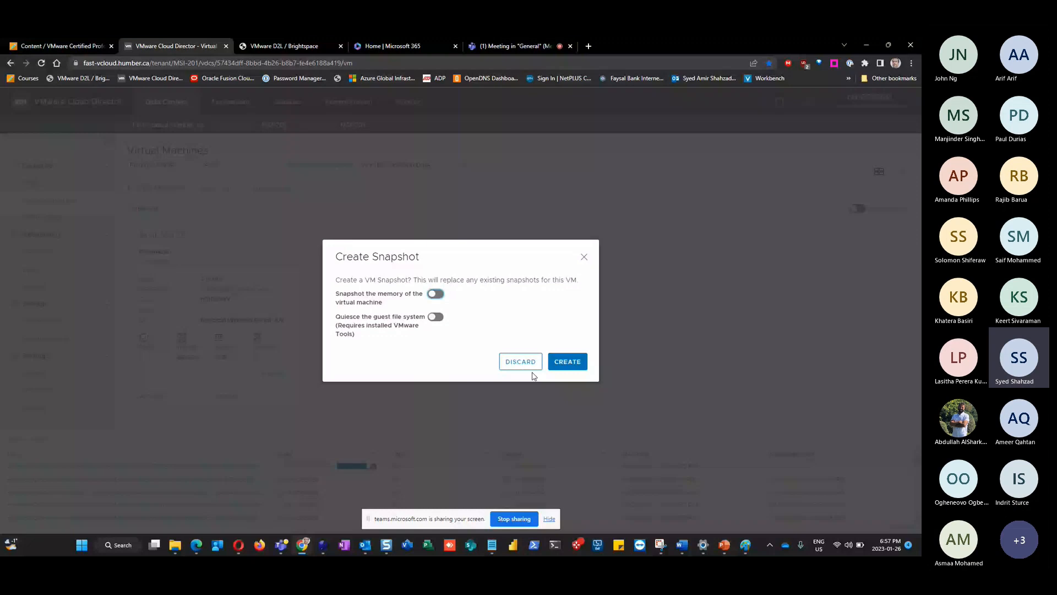
{"action": "left_click", "coordinate": [530, 367]}
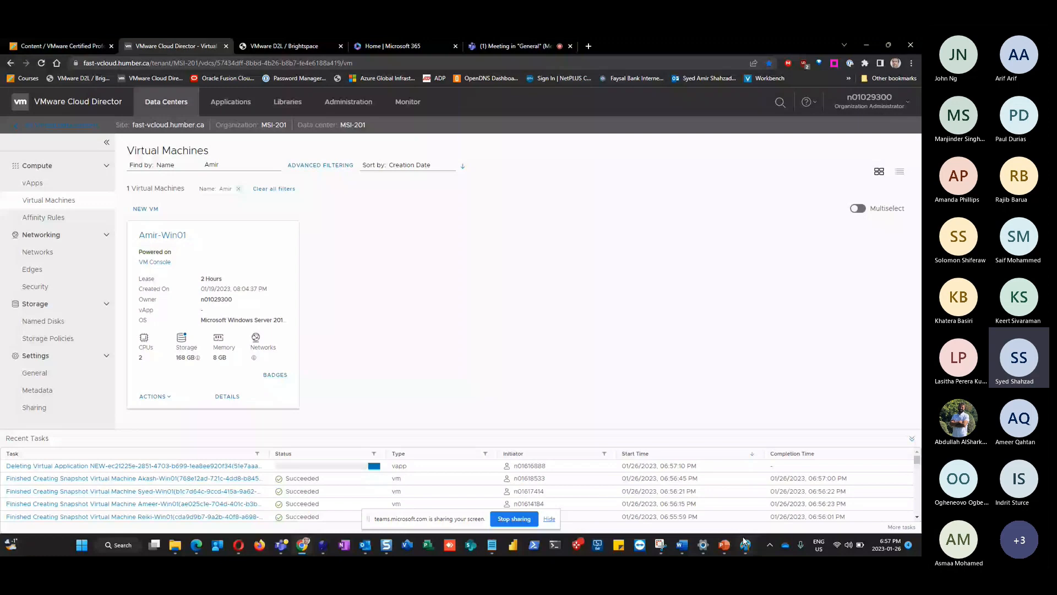
Retitle slide 12 'Screenshot 1 – VM Snapshot' and delete its old Cloud Director screenshot
{"action": "left_click", "coordinate": [724, 545]}
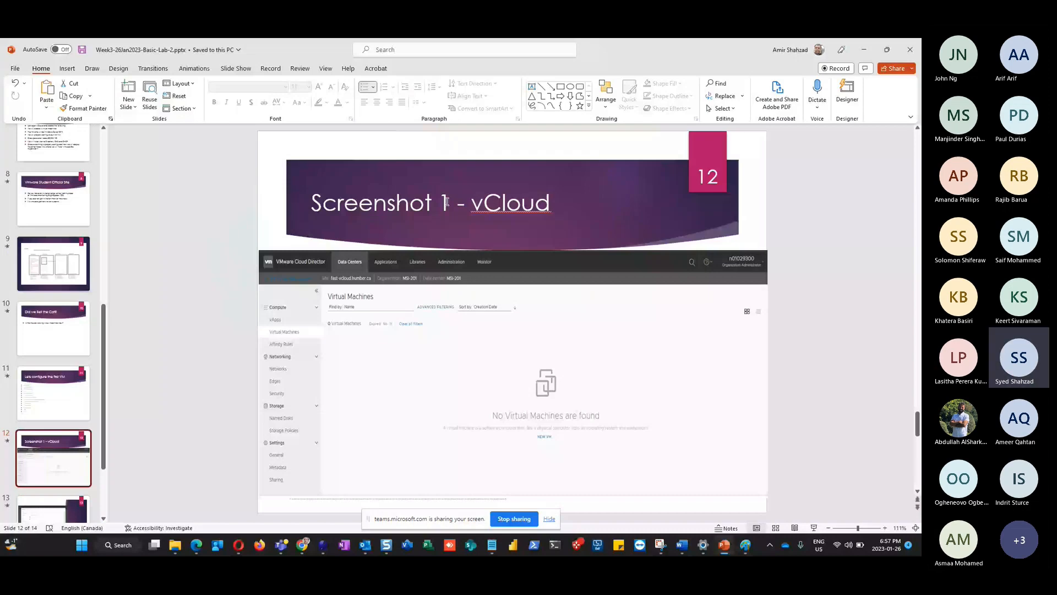
{"action": "left_click_drag", "start_coordinate": [472, 203], "coordinate": [575, 209]}
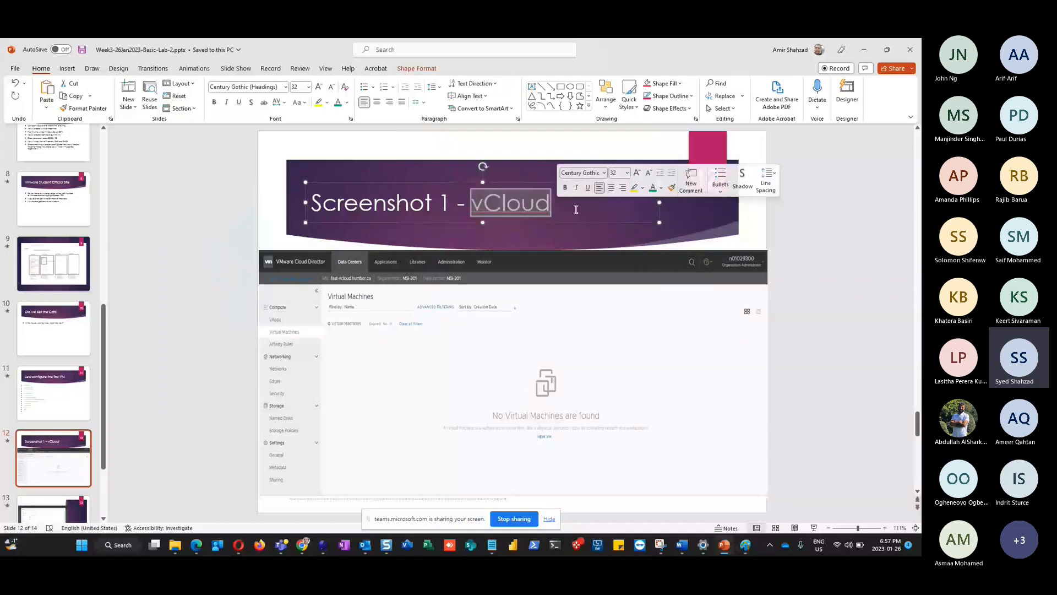
{"action": "type", "text": "snapshot"}
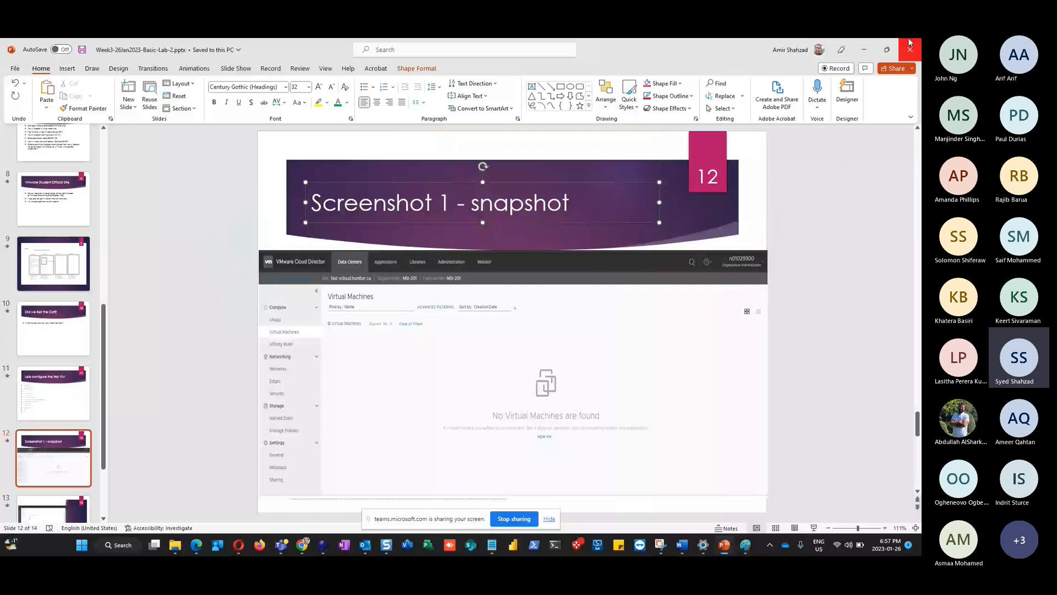
{"action": "type", "text": "V"}
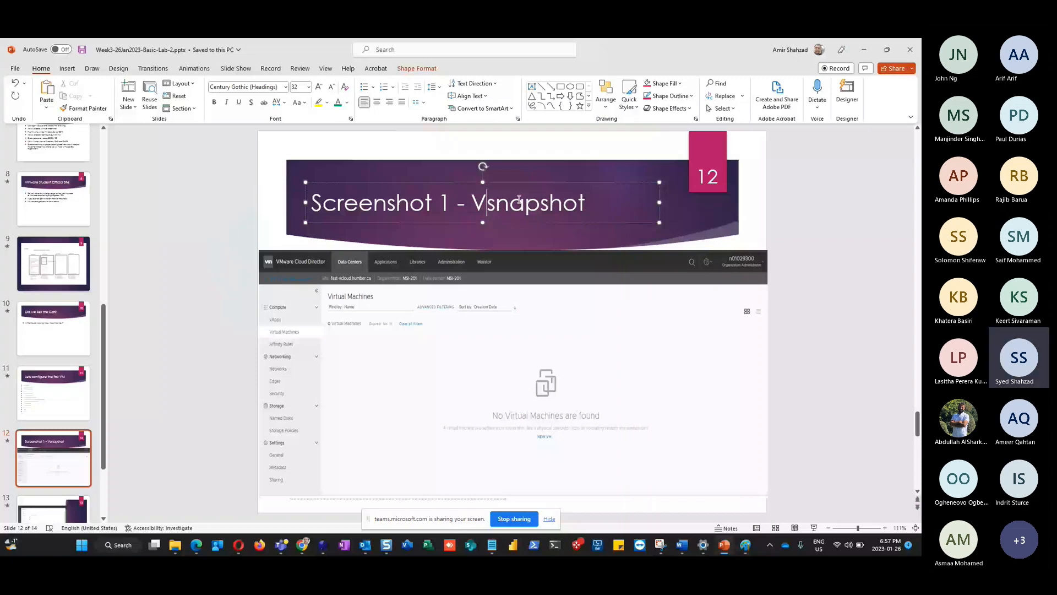
{"action": "type", "text": "M"}
{"action": "key", "text": "Delete"}
{"action": "type", "text": "S"}
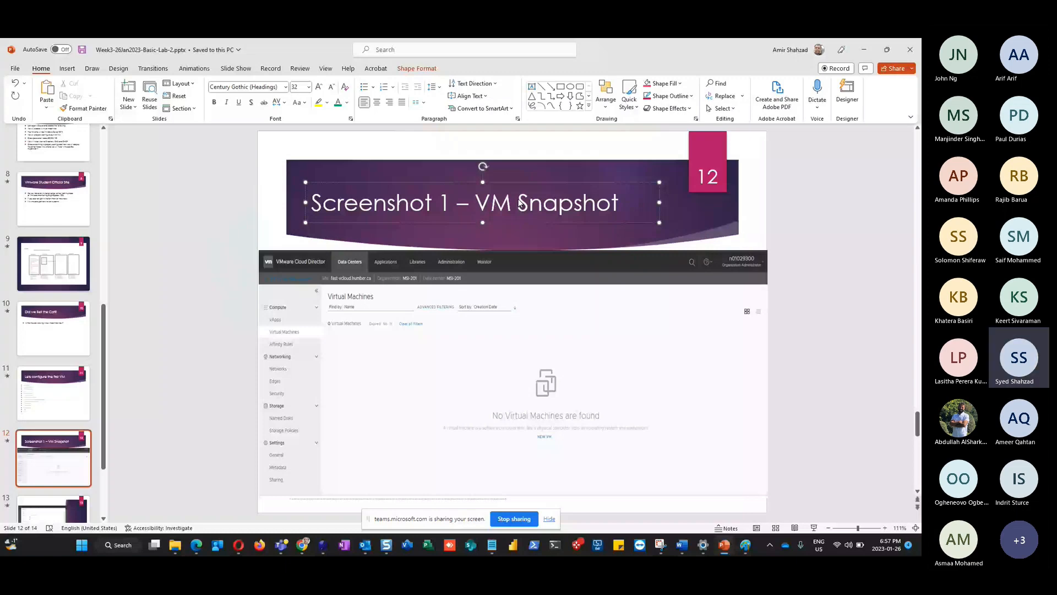
{"action": "left_click", "coordinate": [322, 417]}
{"action": "key", "text": "Delete"}
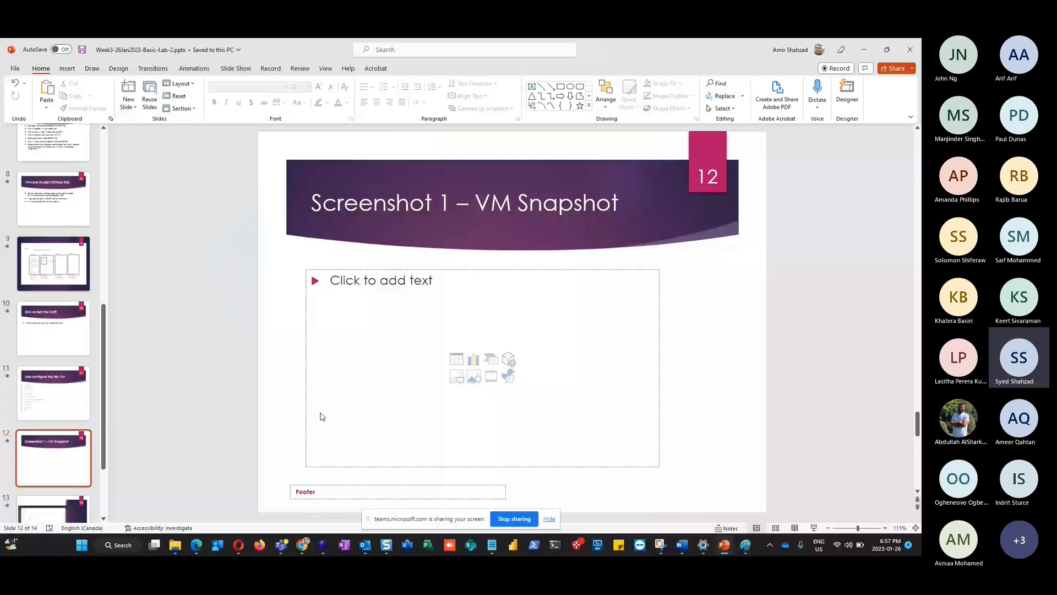
Paste the Snagit screenshot onto slide 12, undo the wrong paste, and return to Cloud Director
{"action": "key", "text": "alt+Tab"}
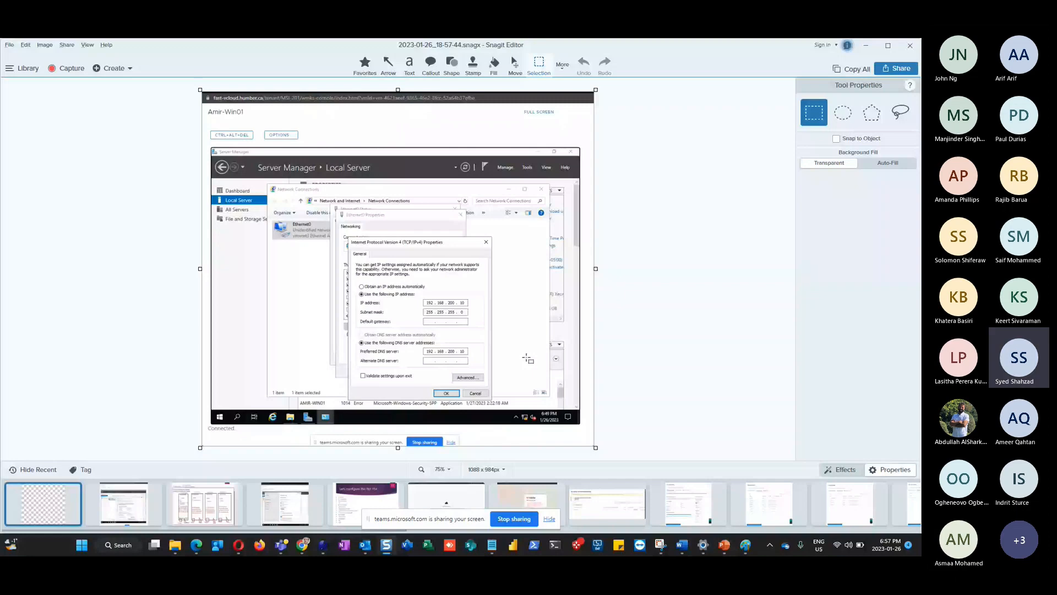
{"action": "key", "text": "alt+Tab"}
{"action": "key", "text": "ctrl+v"}
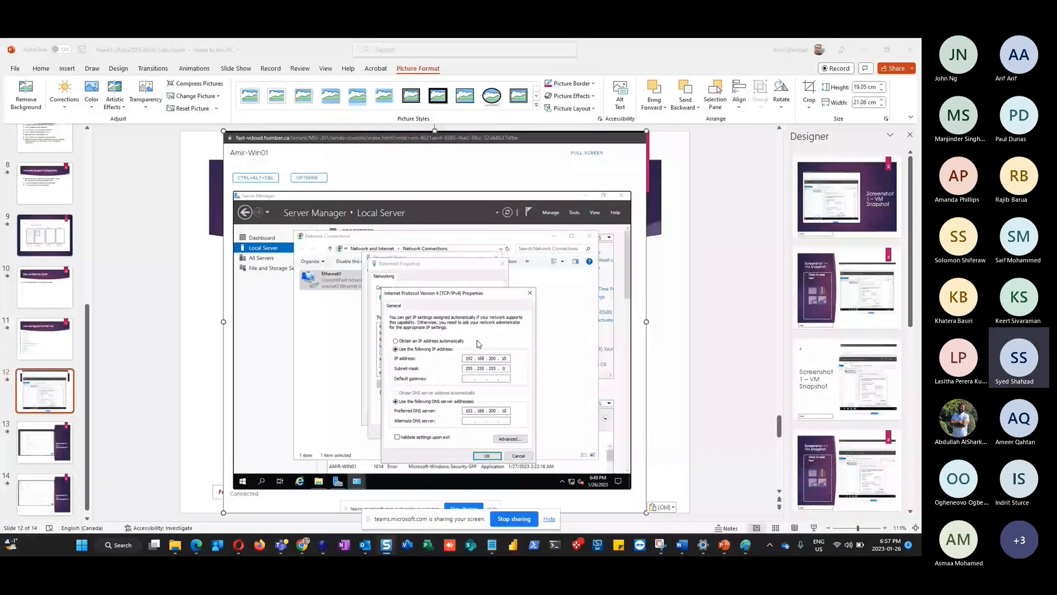
{"action": "key", "text": "ctrl+z"}
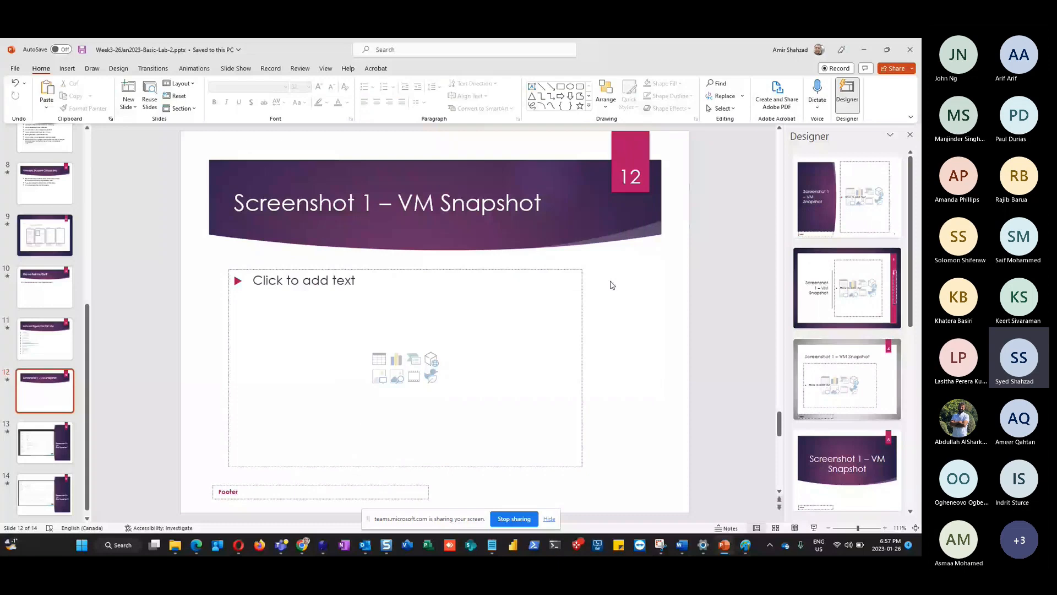
{"action": "key", "text": "alt+Tab"}
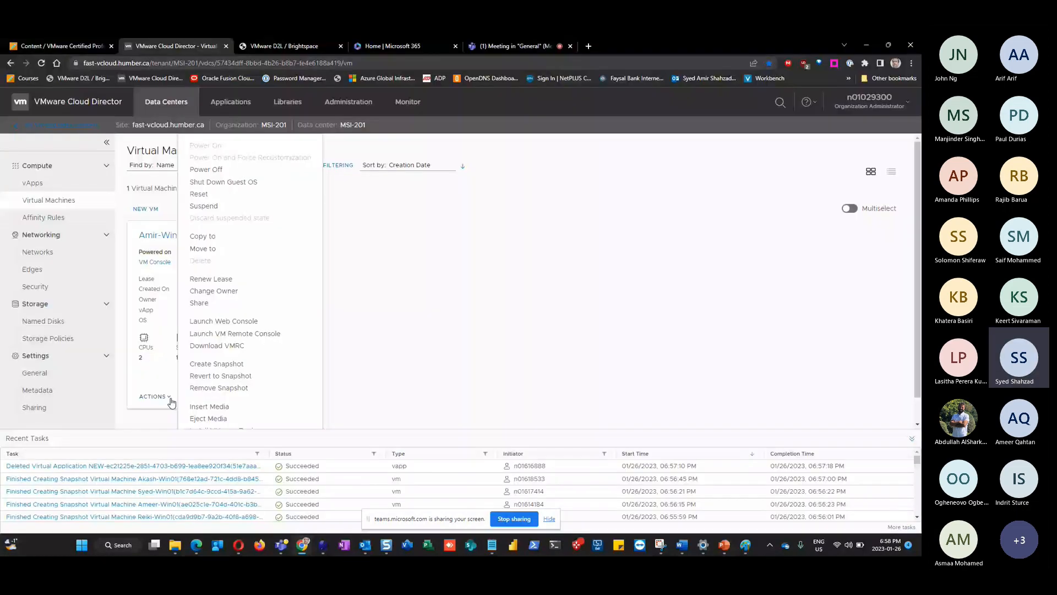
Screen-capture the open Create Snapshot dialog, then bring PowerPoint slide 12 forward
{"action": "left_click", "coordinate": [217, 363]}
{"action": "key", "text": "super+shift+s"}
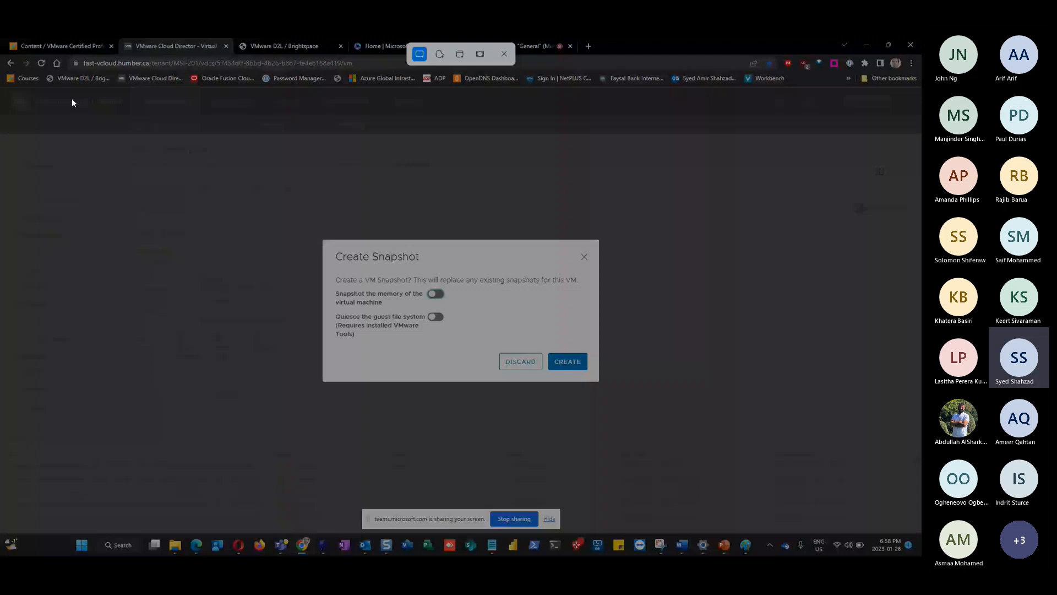
{"action": "left_click_drag", "start_coordinate": [12, 90], "coordinate": [690, 466]}
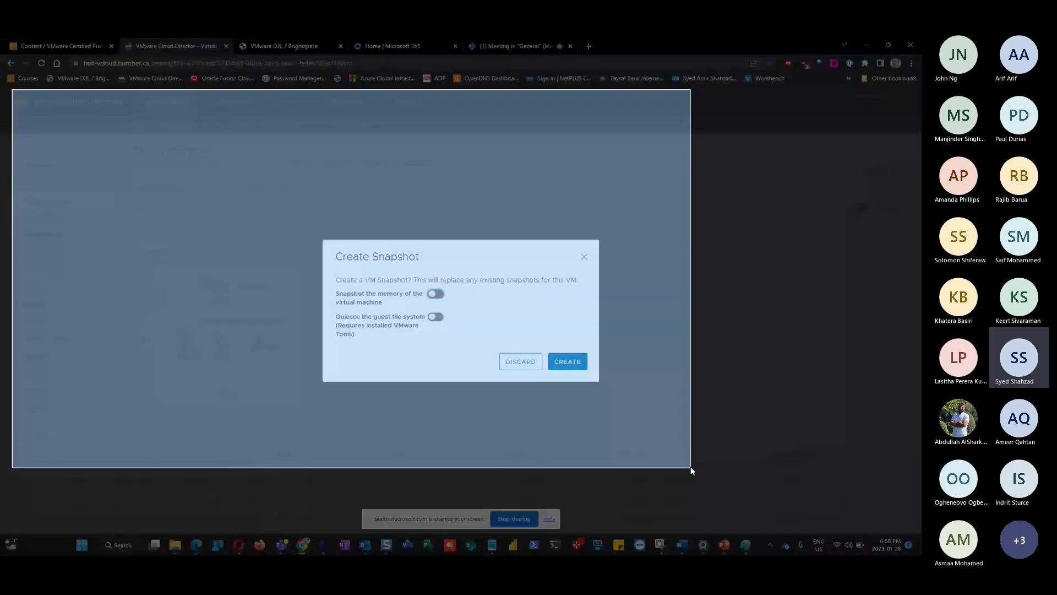
{"action": "key", "text": "alt+Tab"}
{"action": "key", "text": "ctrl+v"}
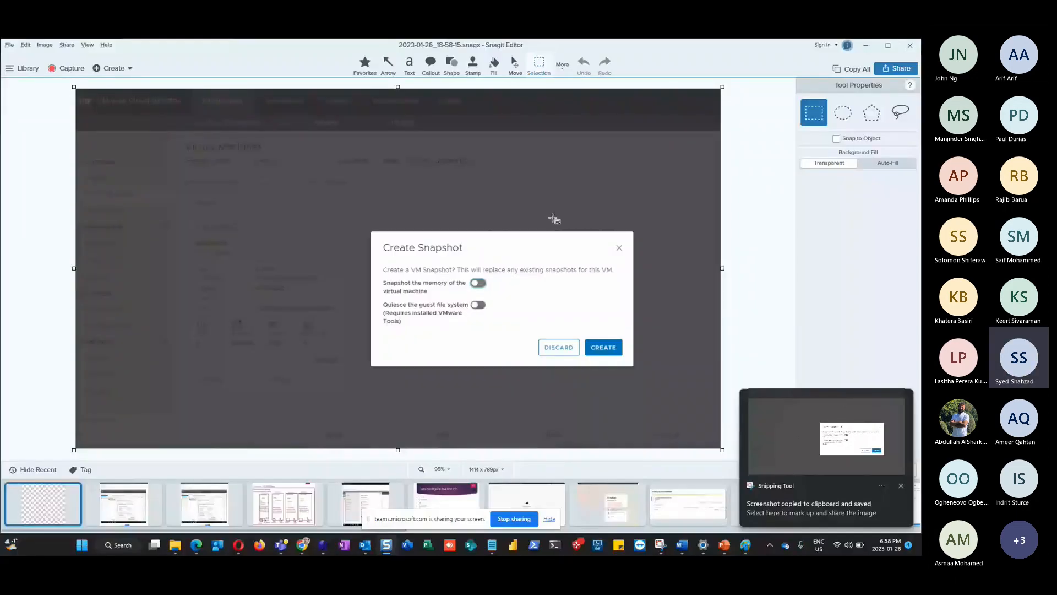
{"action": "key", "text": "alt+Tab"}
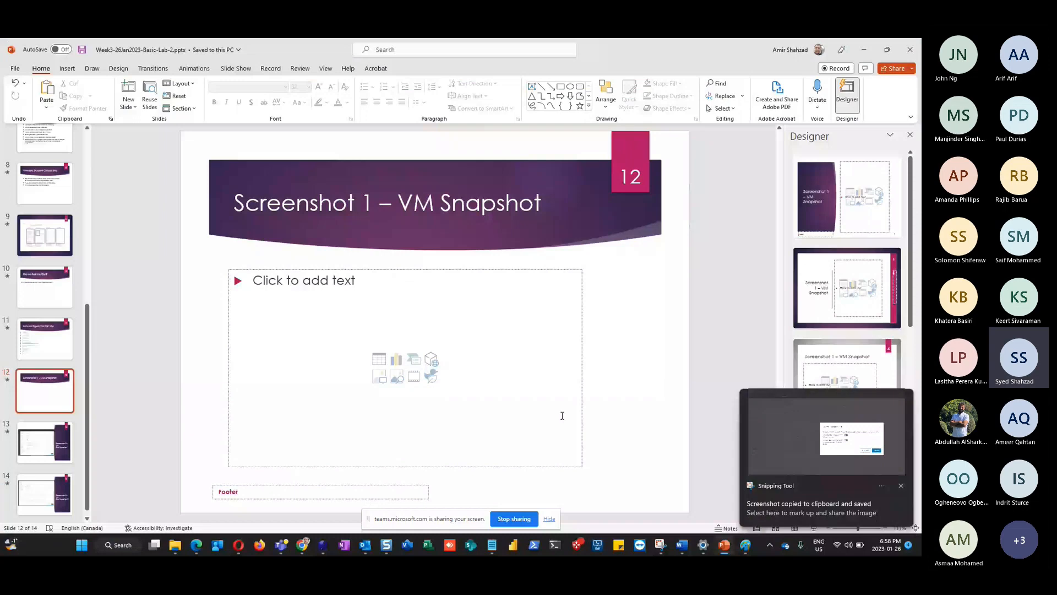
Paste the Create Snapshot dialog screenshot onto slide 12 and go back to Cloud Director
{"action": "key", "text": "ctrl+v"}
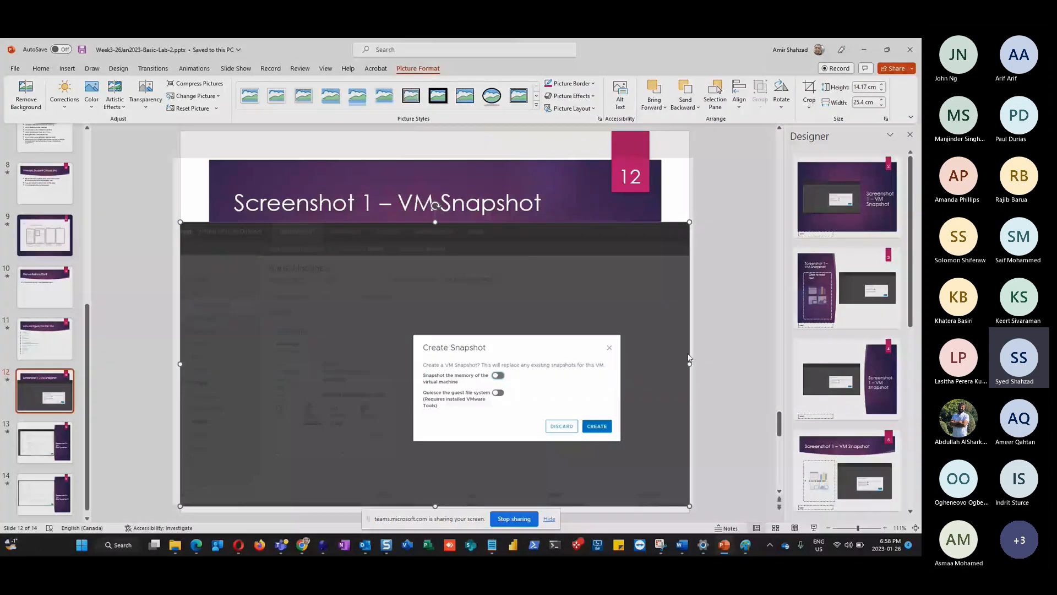
{"action": "left_click_drag", "start_coordinate": [173, 158], "coordinate": [693, 505]}
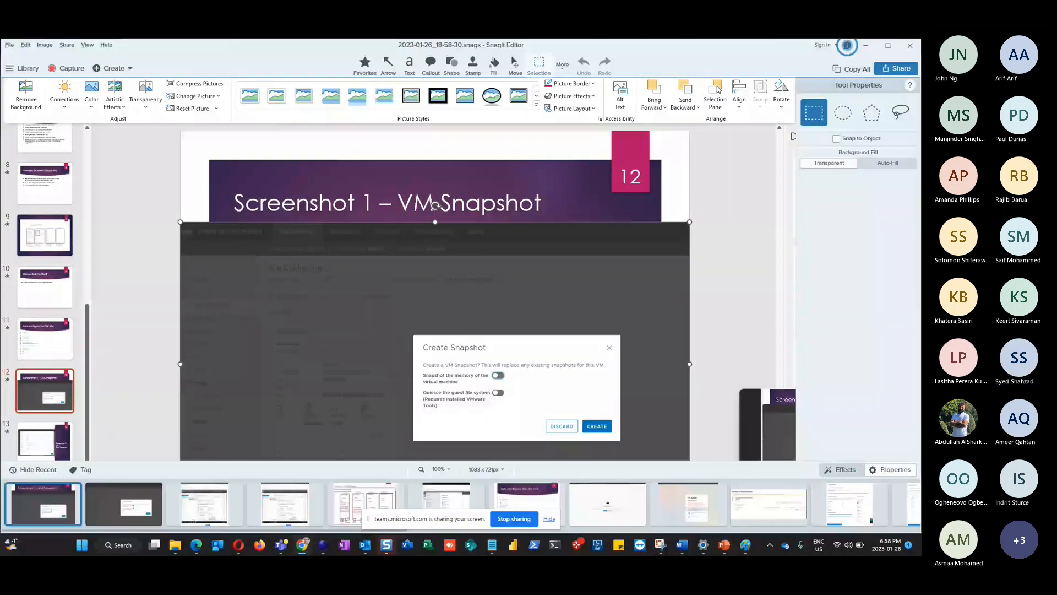
{"action": "key", "text": "alt+Tab"}
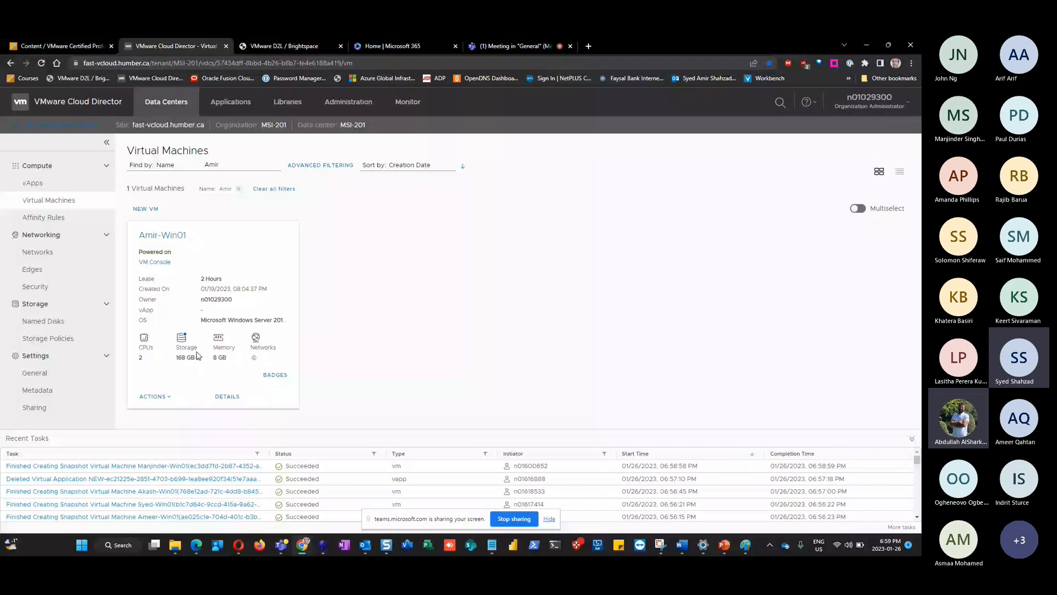
{"action": "left_click", "coordinate": [175, 235]}
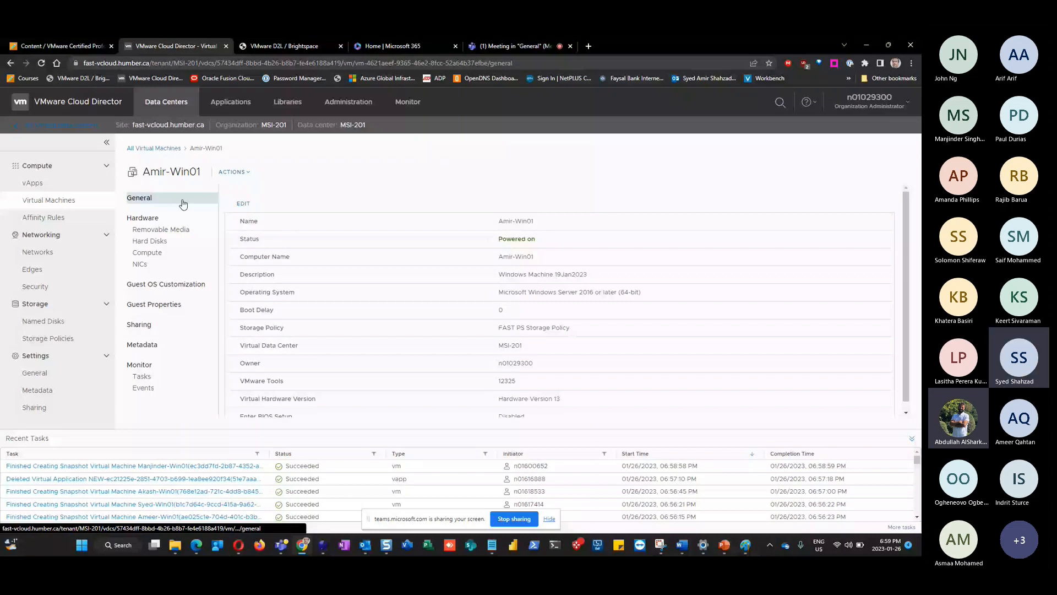
{"action": "left_click", "coordinate": [148, 241]}
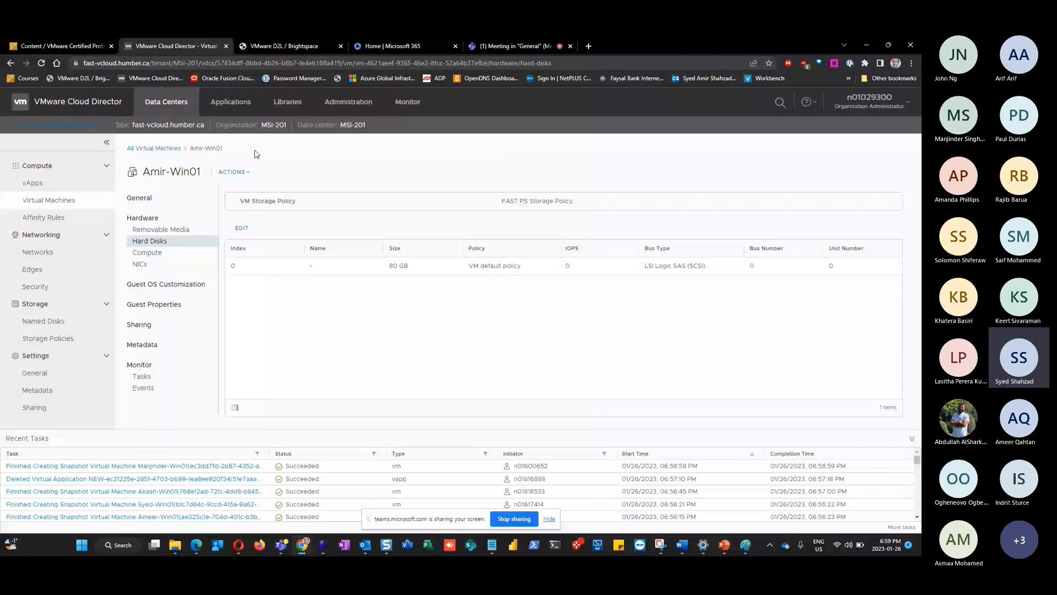
{"action": "left_click_drag", "start_coordinate": [190, 148], "coordinate": [227, 151]}
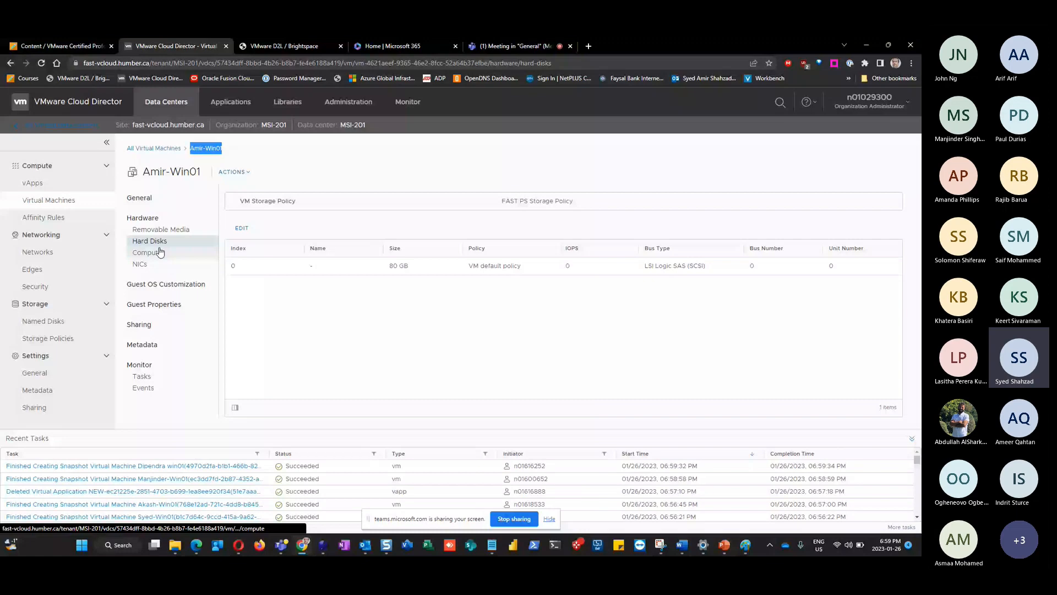
{"action": "left_click", "coordinate": [157, 284]}
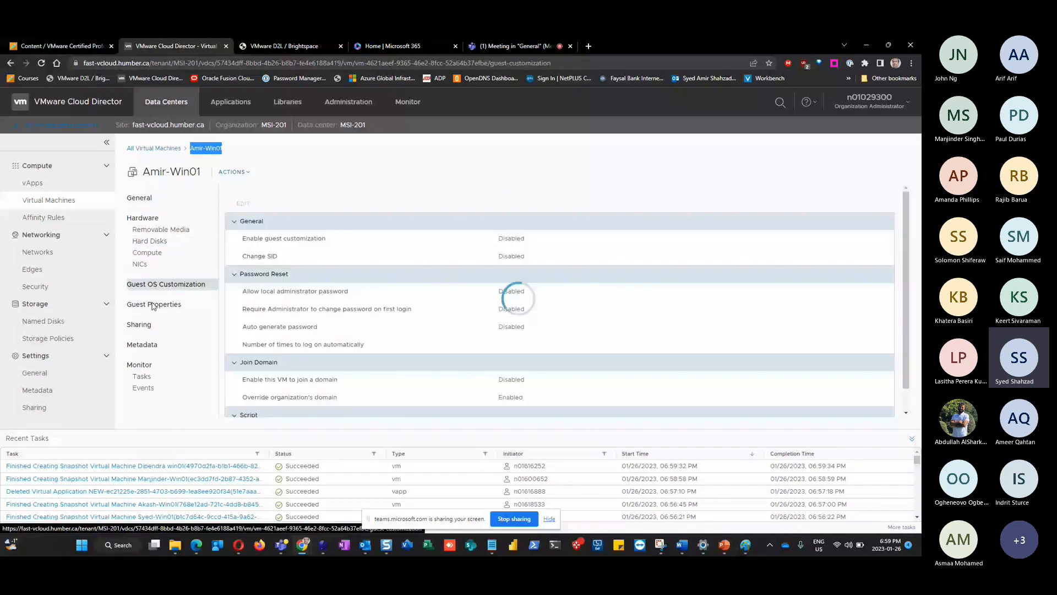
{"action": "left_click", "coordinate": [139, 325]}
{"action": "left_click", "coordinate": [142, 377]}
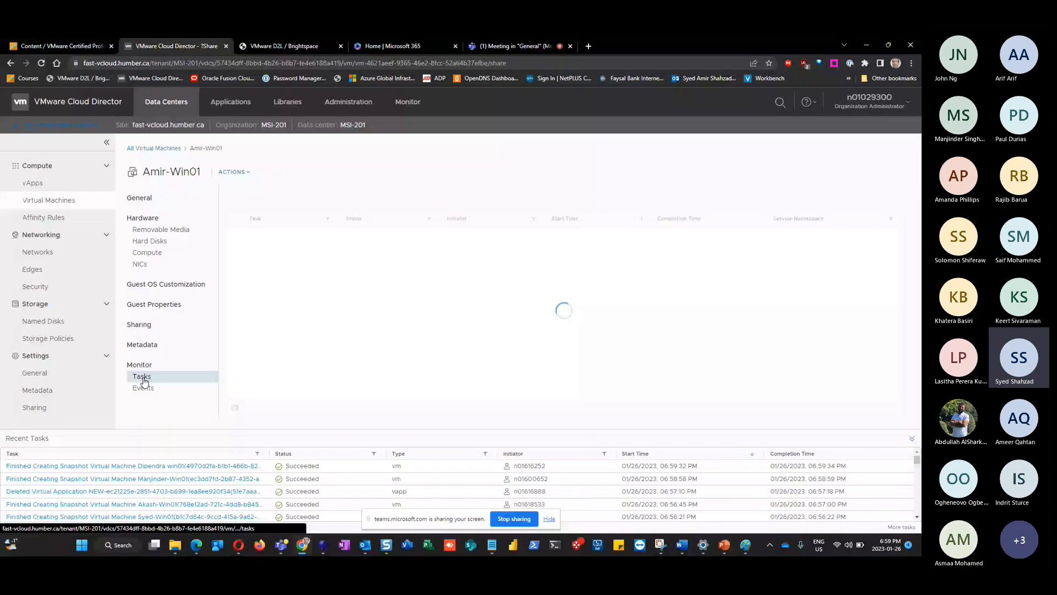
{"action": "left_click", "coordinate": [172, 149]}
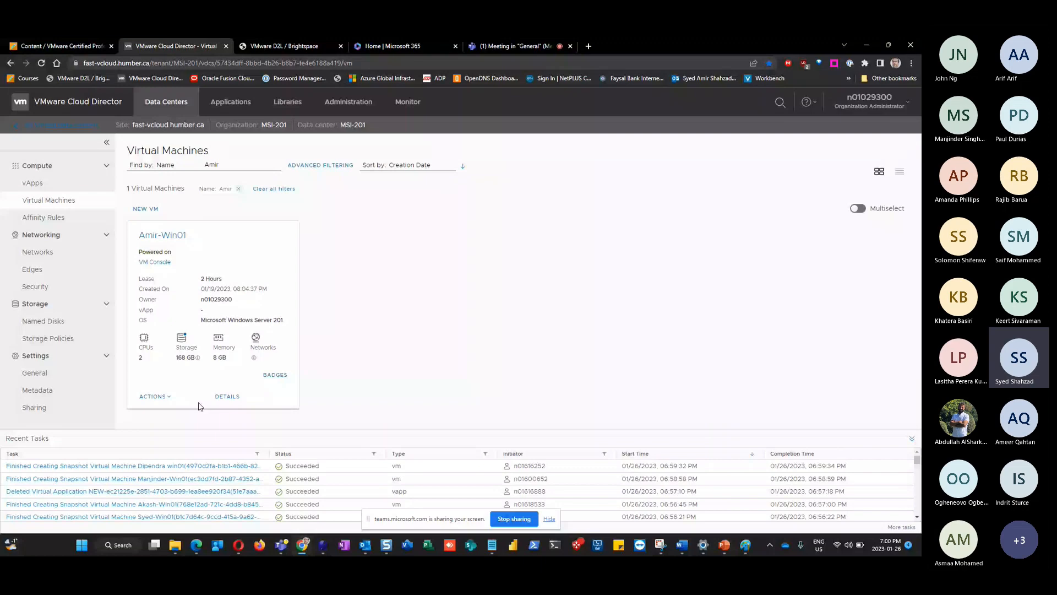
{"action": "left_click", "coordinate": [154, 395]}
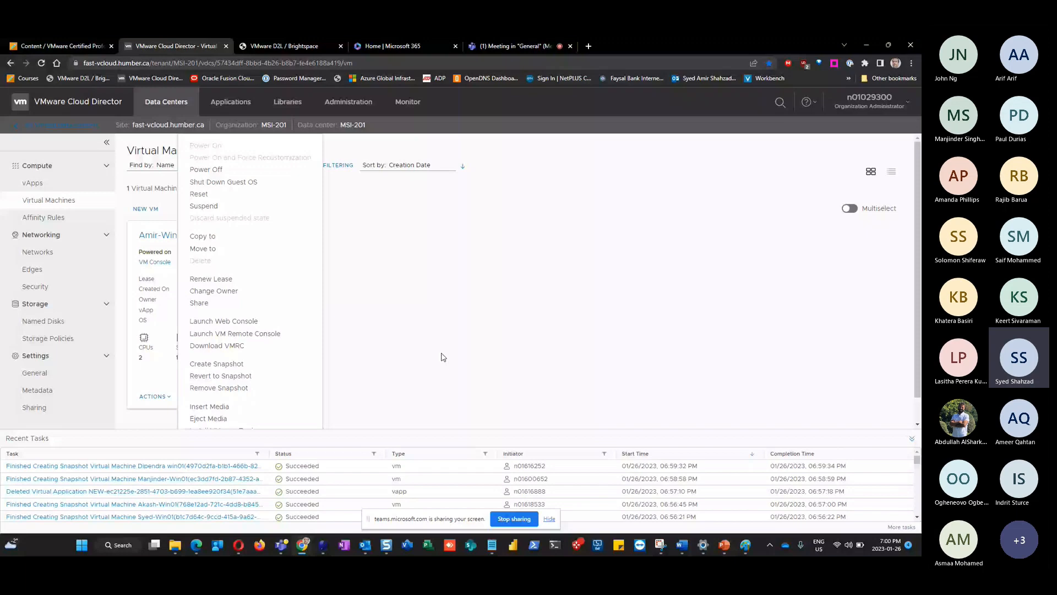
Close and reopen Amir-Win01's actions list, showing Create, Revert and Remove Snapshot
{"action": "left_click", "coordinate": [348, 318]}
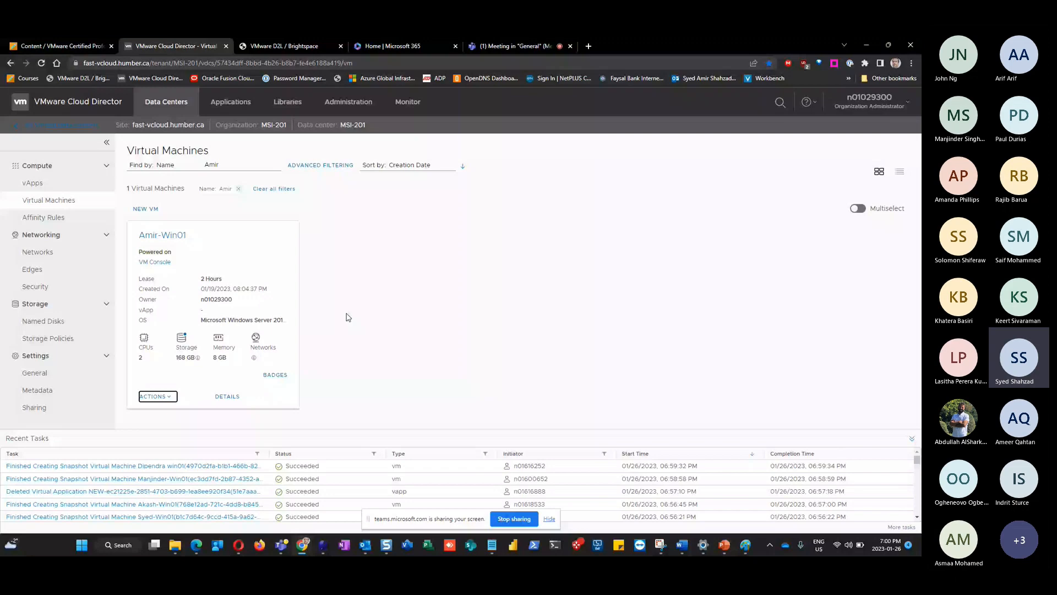
{"action": "left_click", "coordinate": [254, 279]}
{"action": "key", "text": "alt+Tab"}
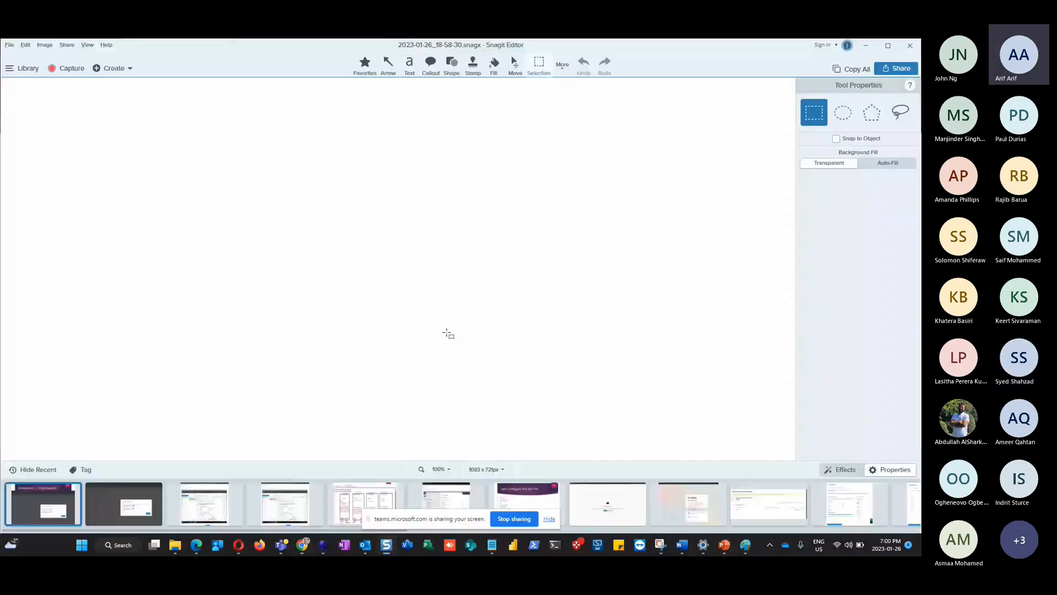
{"action": "key", "text": "alt+Tab"}
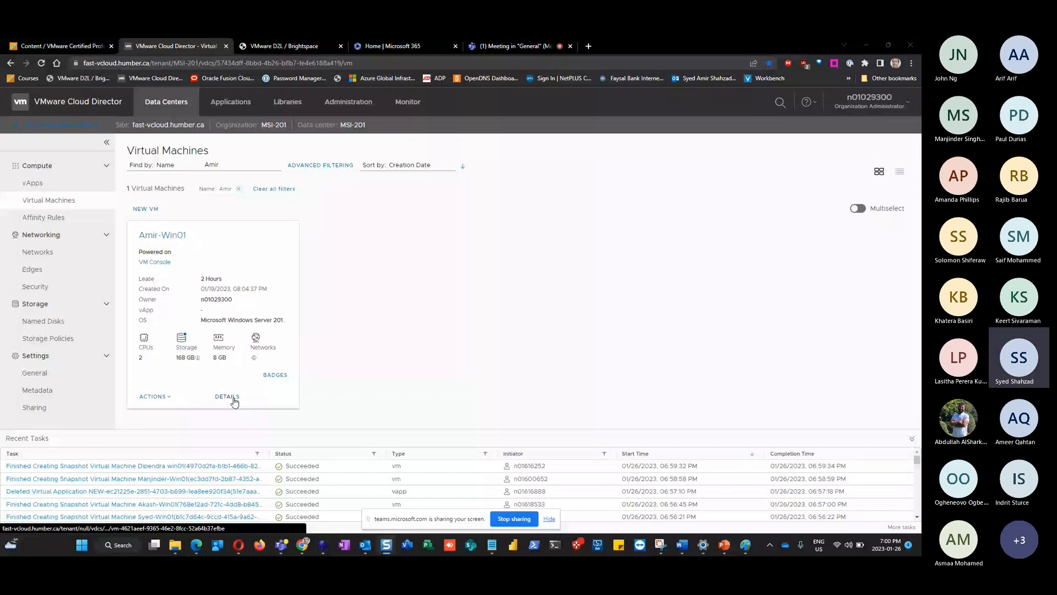
{"action": "left_click", "coordinate": [155, 395]}
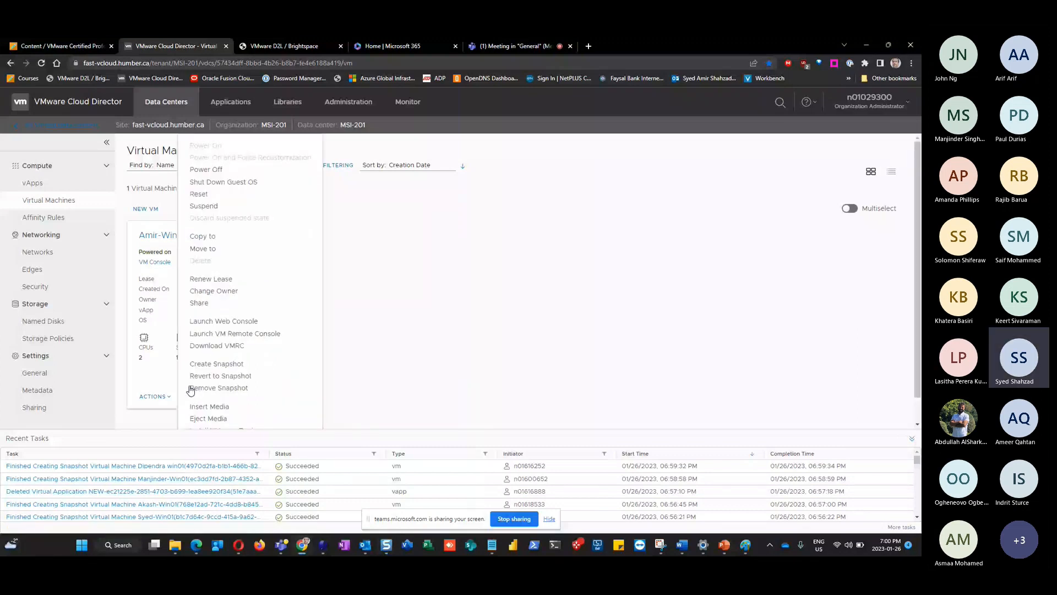
{"action": "left_click", "coordinate": [216, 363]}
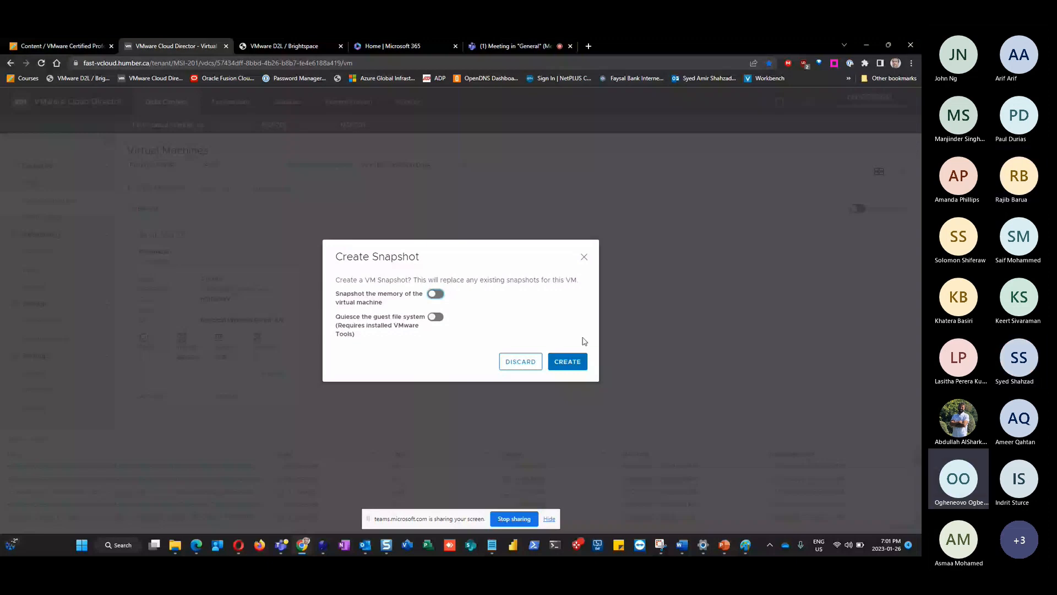
{"action": "left_click", "coordinate": [584, 257]}
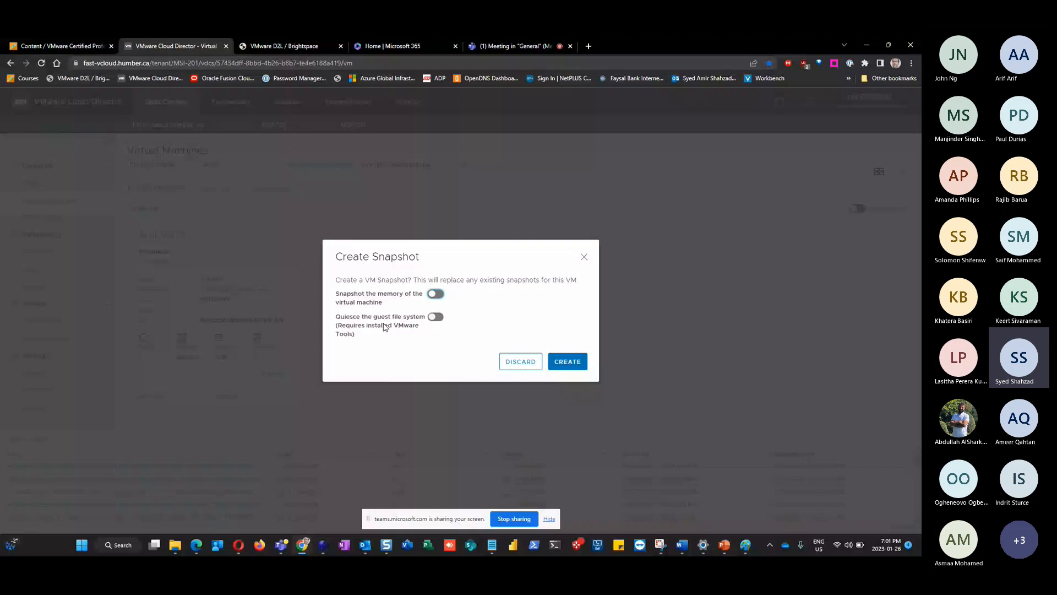
{"action": "left_click_drag", "start_coordinate": [398, 257], "coordinate": [155, 240]}
{"action": "left_click", "coordinate": [584, 257]}
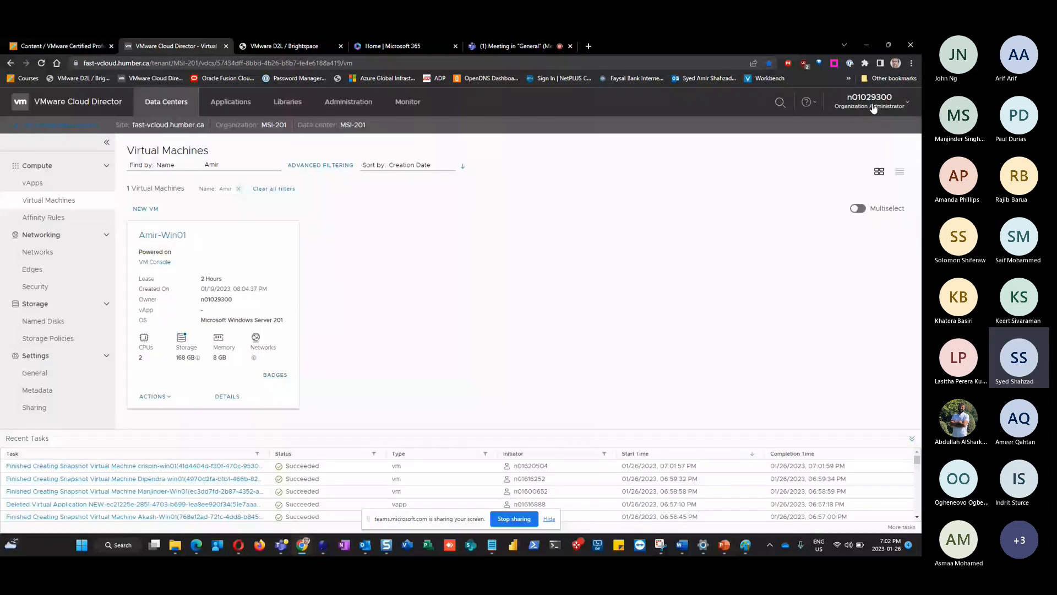
Switch past the Windows VM console back to PowerPoint, showing slide 12 'Screenshot 1 – VM Snapshot'
{"action": "left_click", "coordinate": [170, 398]}
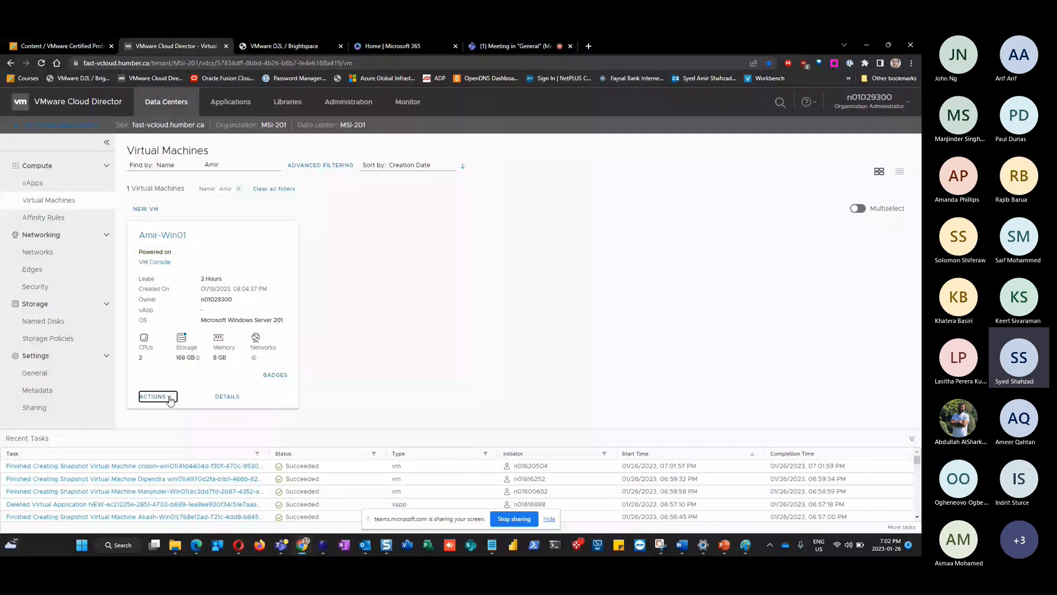
{"action": "key", "text": "alt+Tab"}
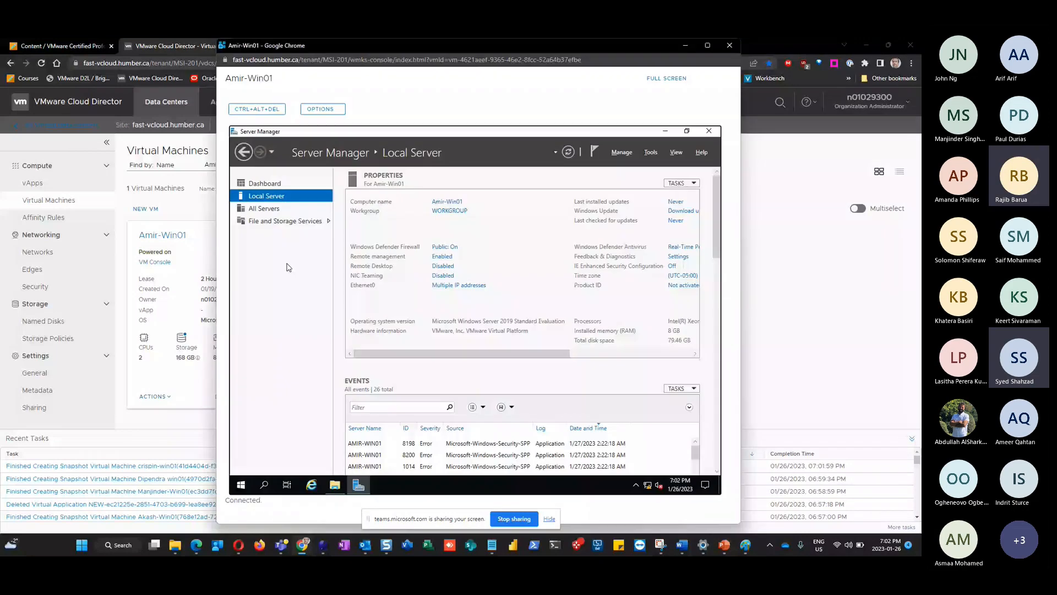
{"action": "key", "text": "alt+Tab"}
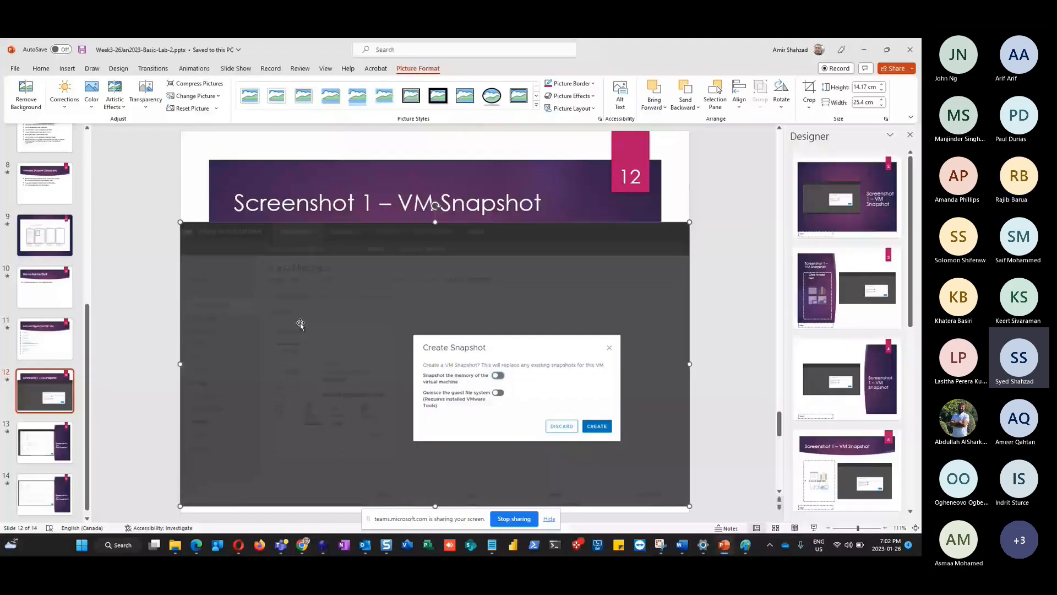
{"action": "scroll", "coordinate": [45, 180], "scroll_direction": "up", "scroll_amount": 1}
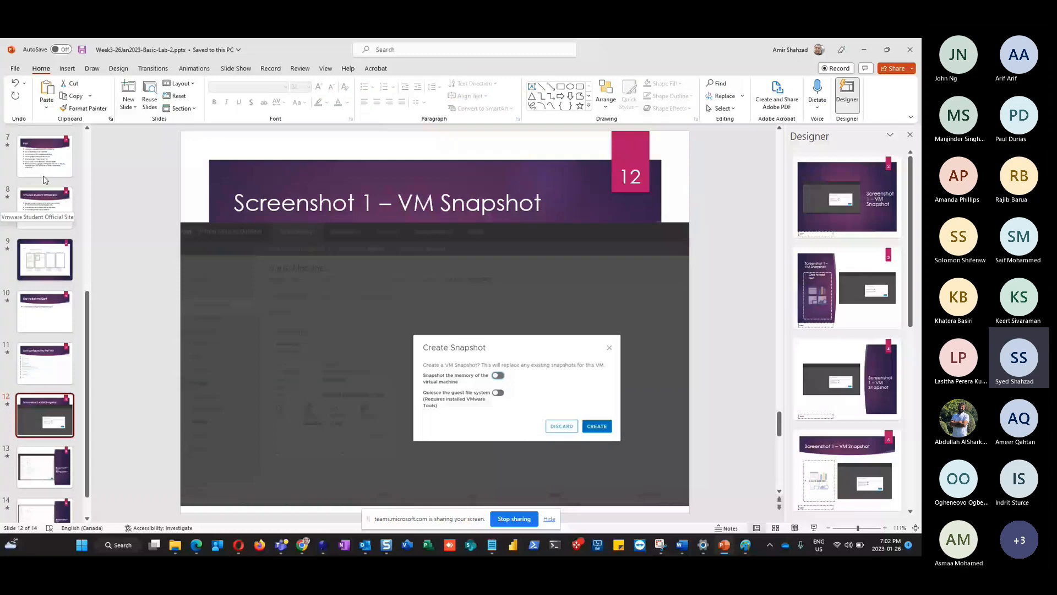
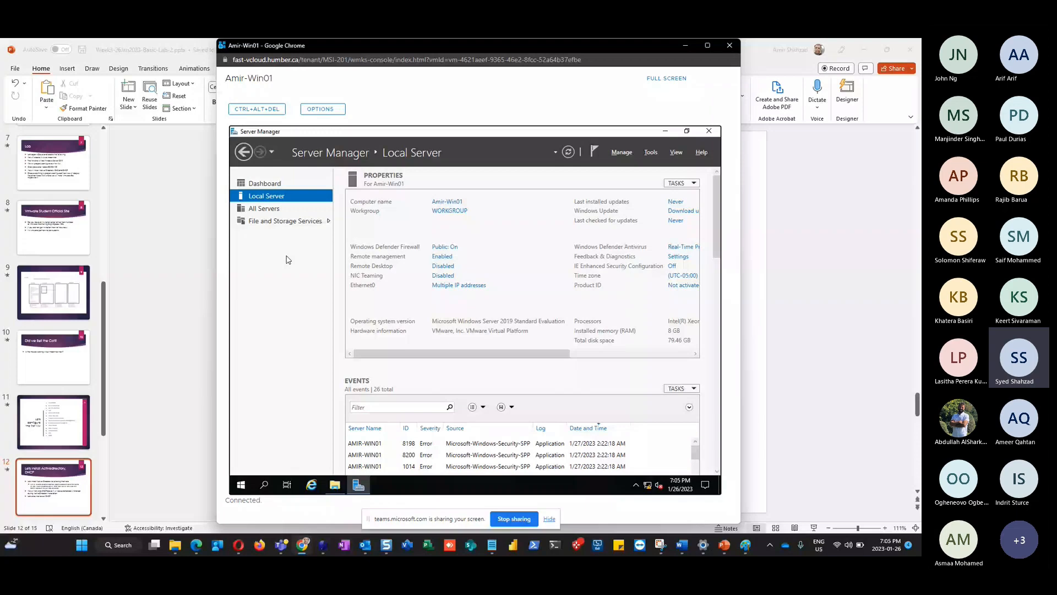
Open the Add Roles and Features wizard from Amir-Win01's Server Manager dashboard
{"action": "left_click", "coordinate": [278, 186]}
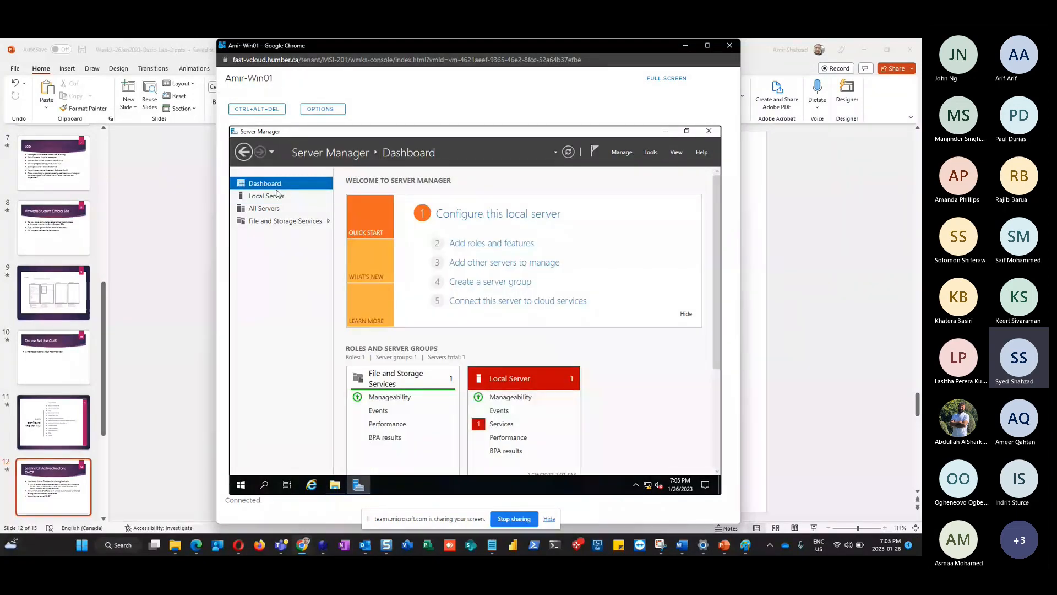
{"action": "left_click", "coordinate": [504, 246]}
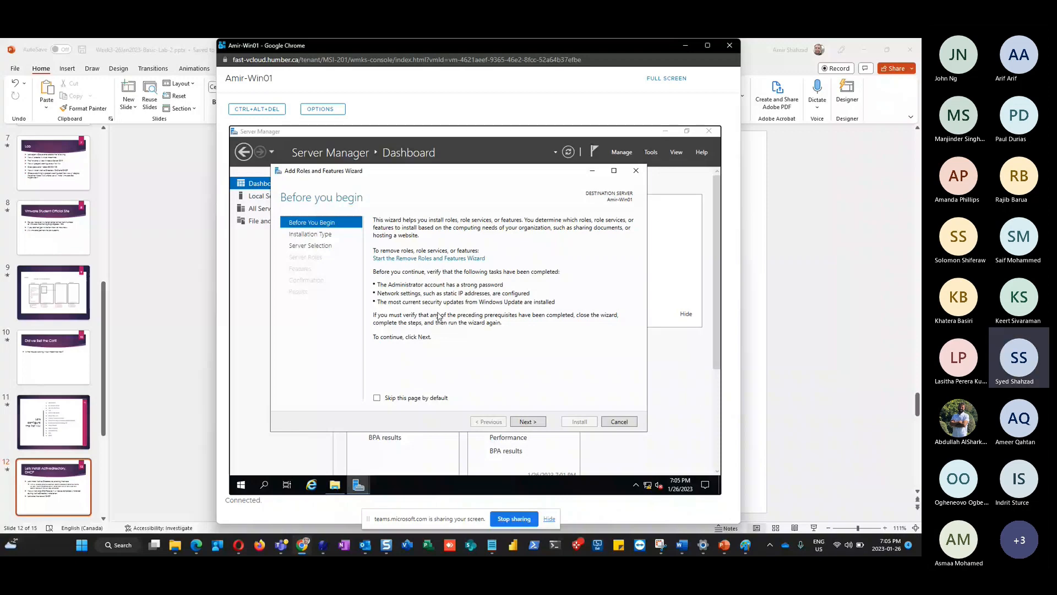
Keep role-based installation with Amir-Win01 as the destination server and advance to server roles
{"action": "left_click", "coordinate": [531, 423]}
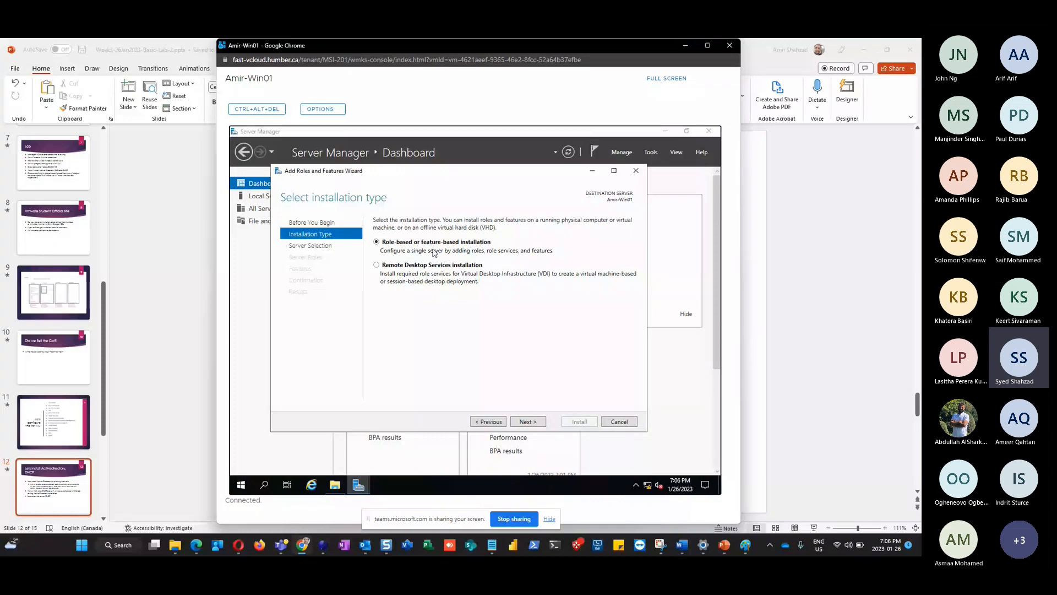
{"action": "left_click", "coordinate": [530, 422]}
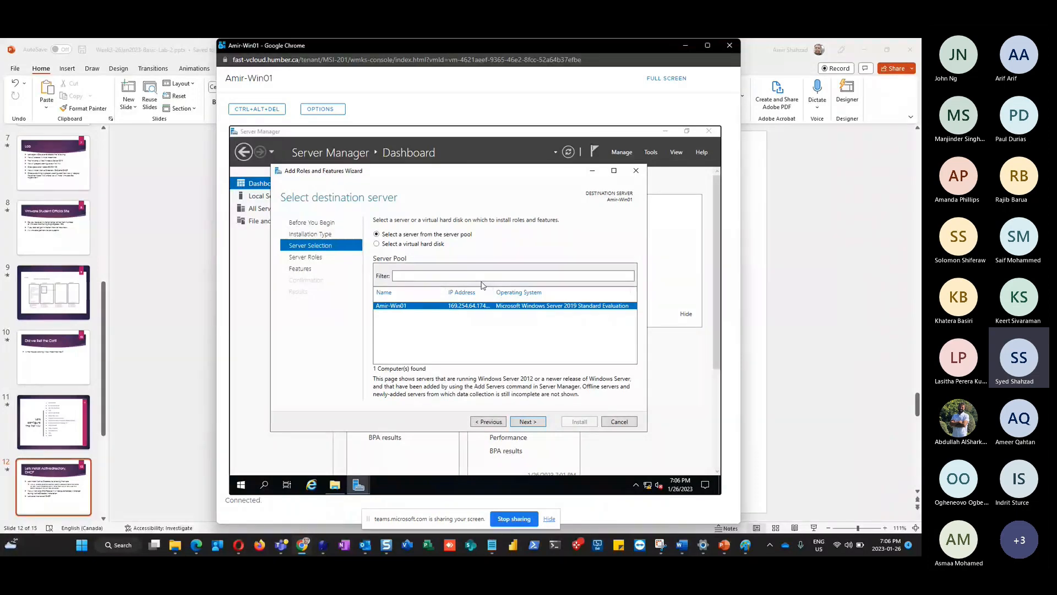
{"action": "left_click", "coordinate": [526, 422]}
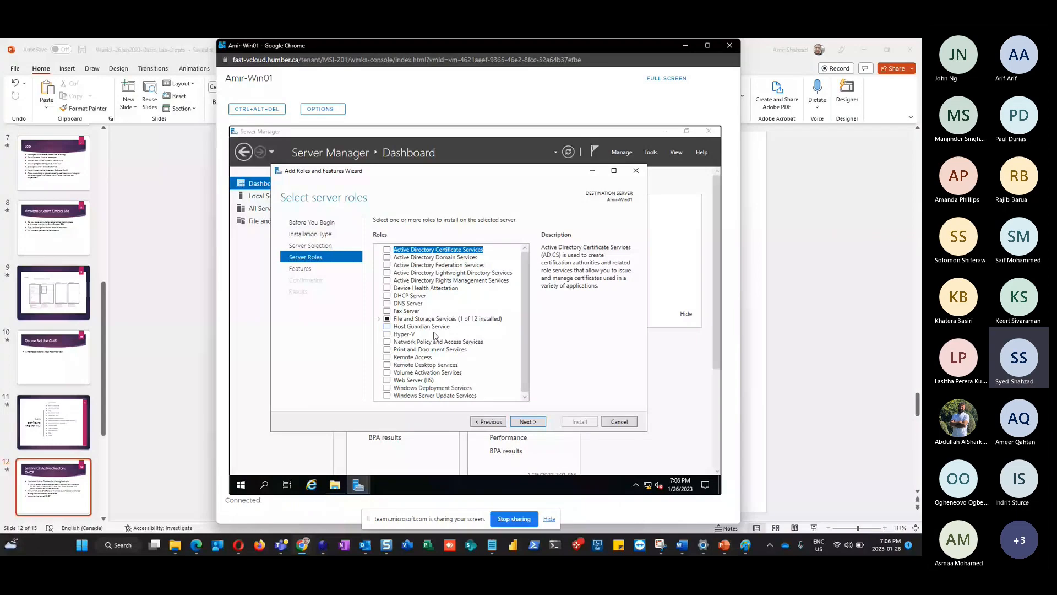
Select Active Directory Domain Services and DHCP Server, adding their required management tools, and continue to features
{"action": "left_click", "coordinate": [439, 257]}
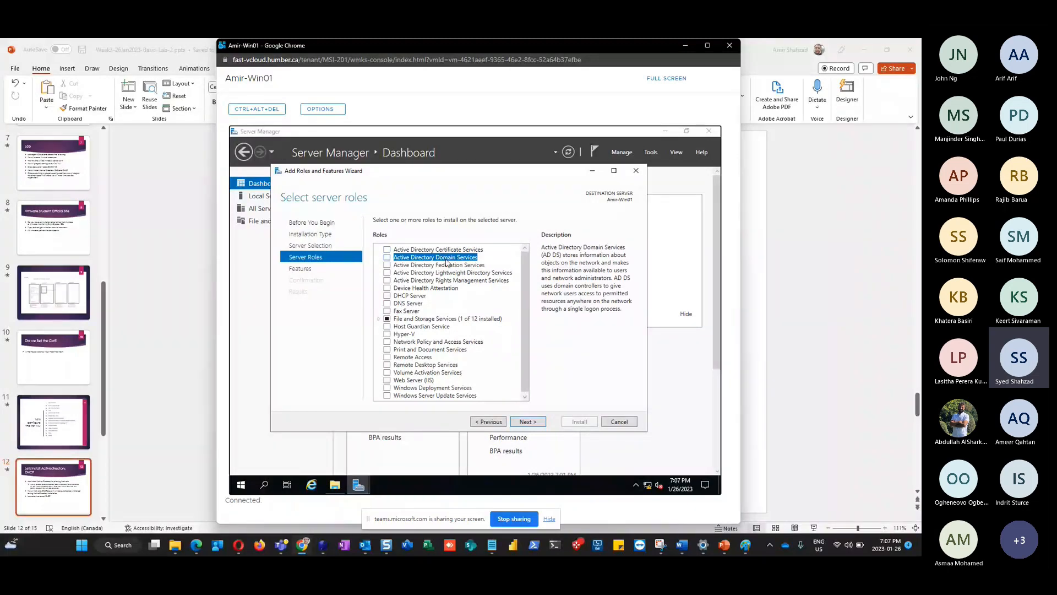
{"action": "left_click", "coordinate": [387, 258]}
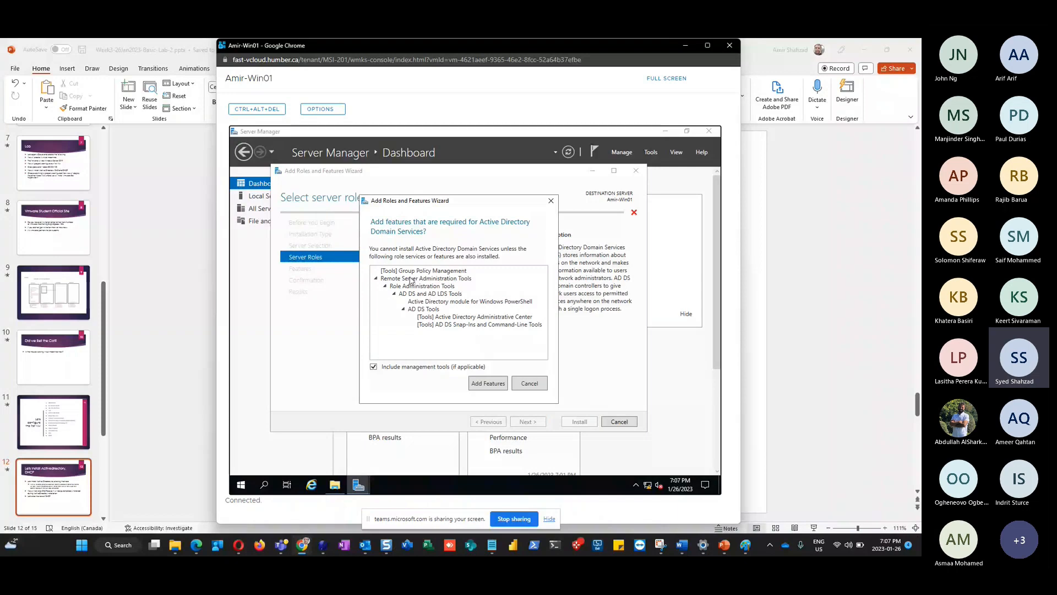
{"action": "left_click", "coordinate": [488, 384]}
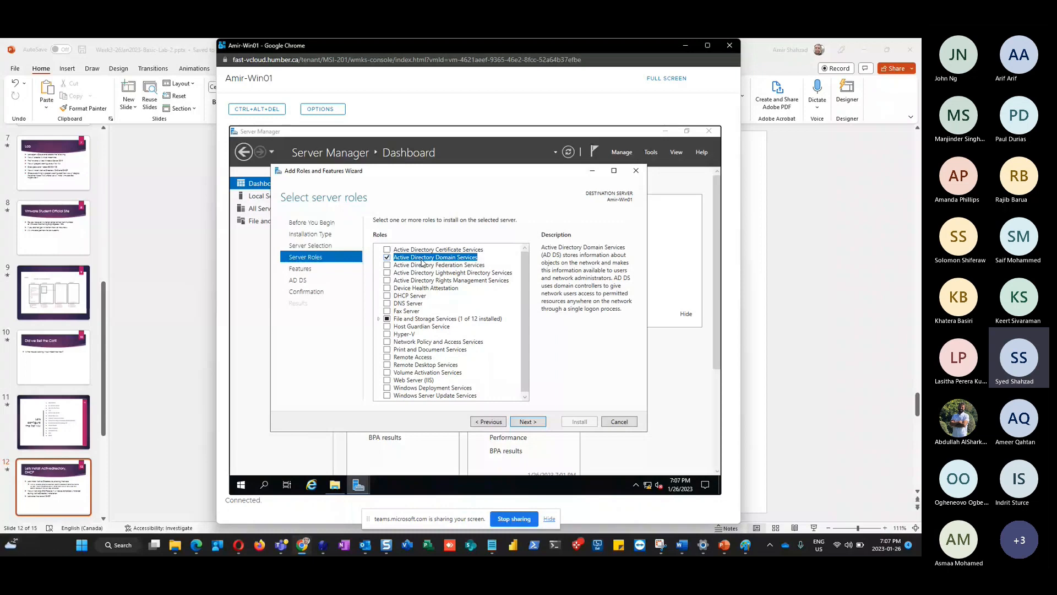
{"action": "left_click", "coordinate": [387, 297]}
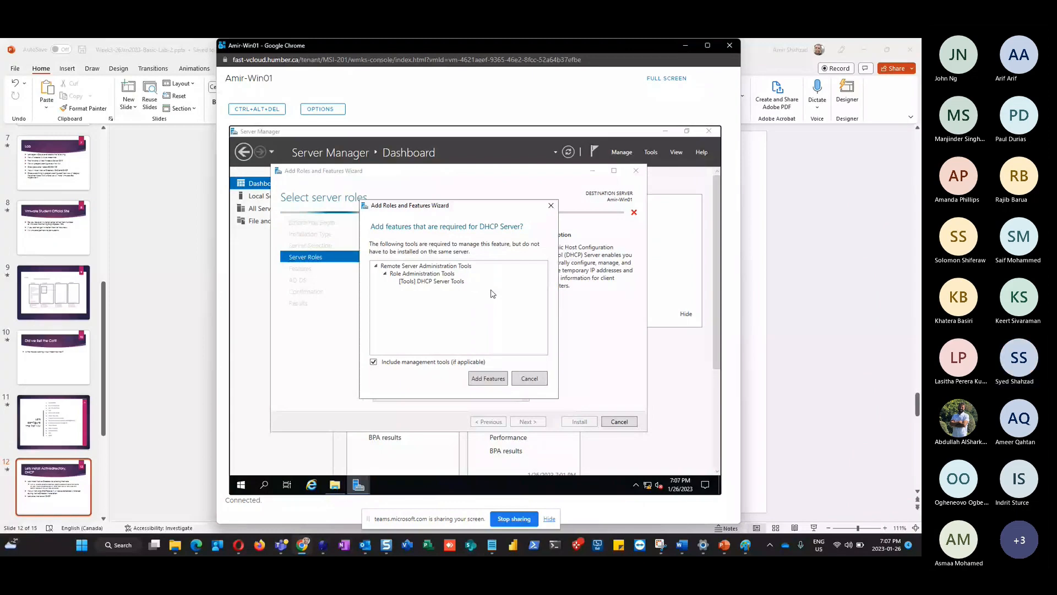
{"action": "left_click", "coordinate": [486, 381]}
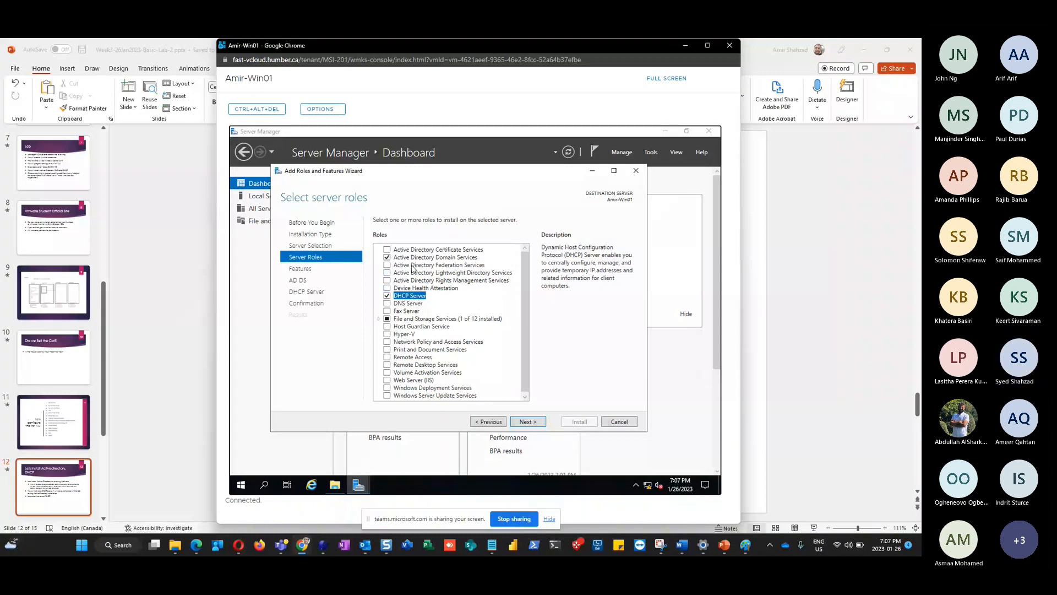
{"action": "left_click", "coordinate": [529, 422]}
{"action": "left_click", "coordinate": [491, 422]}
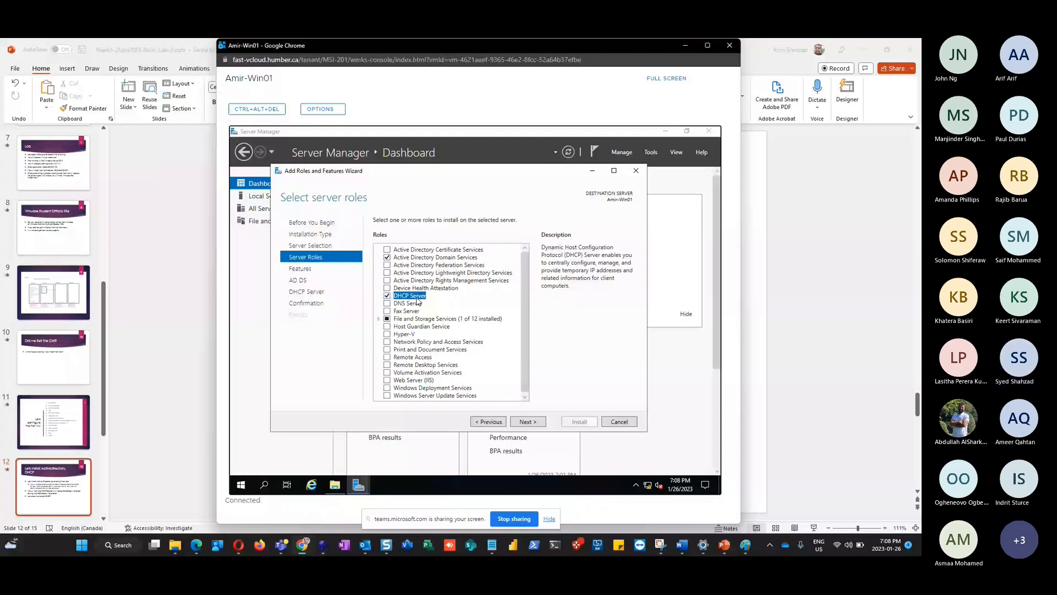
{"action": "left_click", "coordinate": [531, 421]}
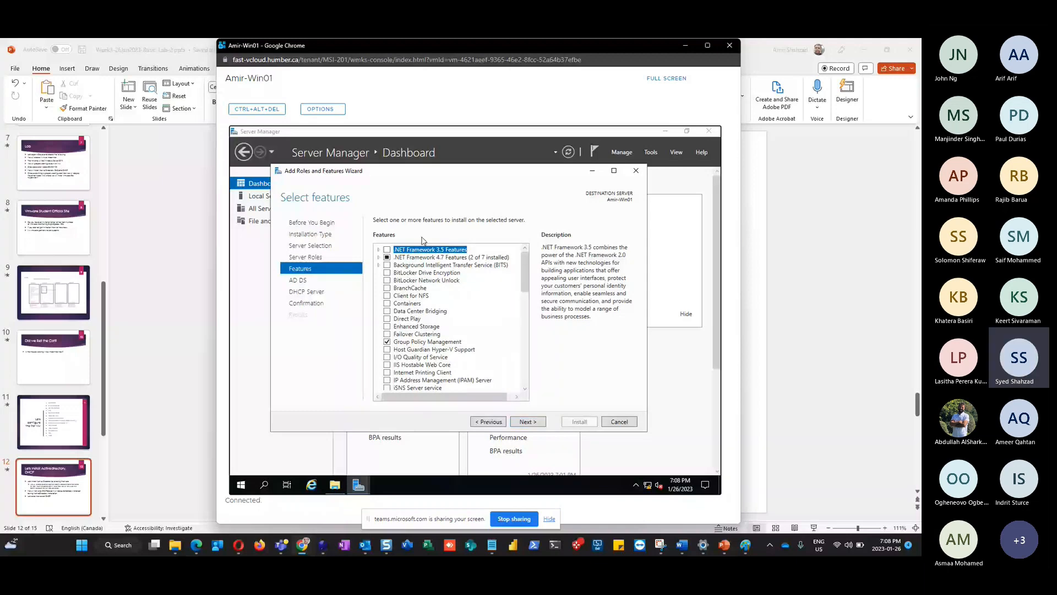
Keep the default features and pass the AD DS and DHCP Server notes to the confirmation page
{"action": "left_click", "coordinate": [541, 423]}
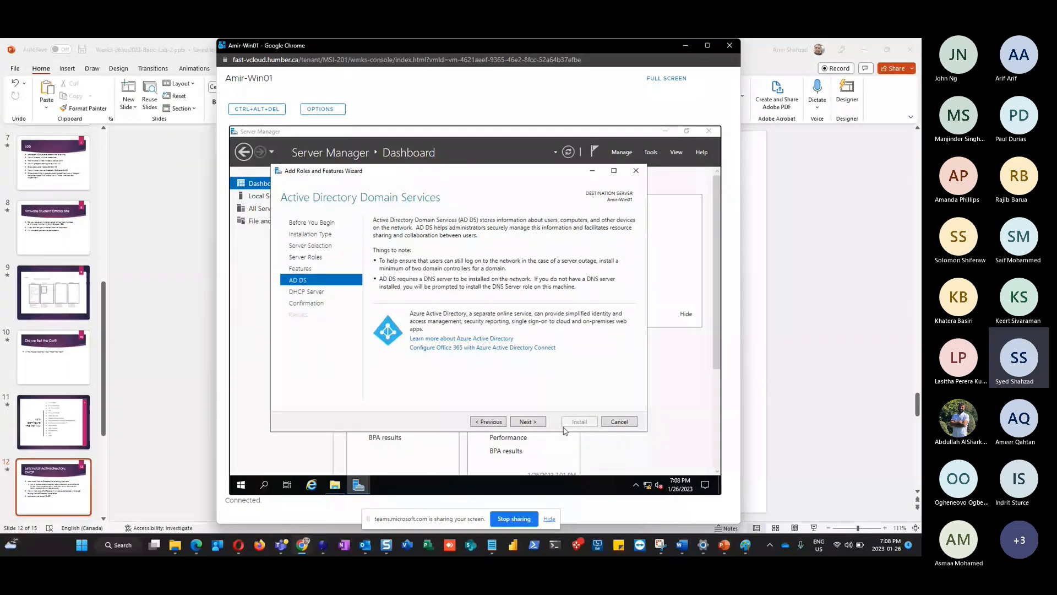
{"action": "left_click", "coordinate": [528, 421]}
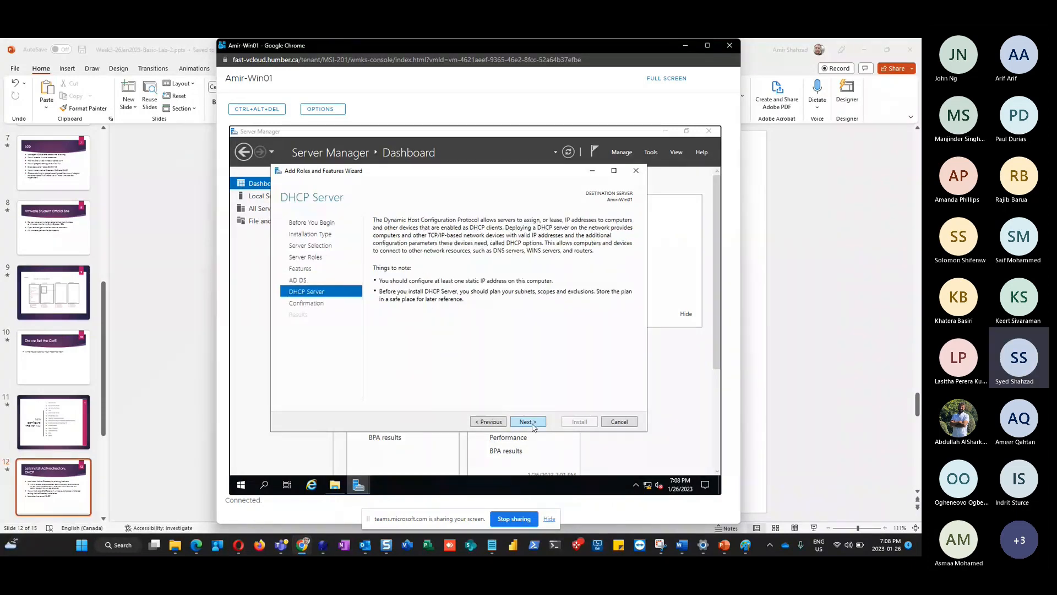
{"action": "left_click", "coordinate": [532, 424]}
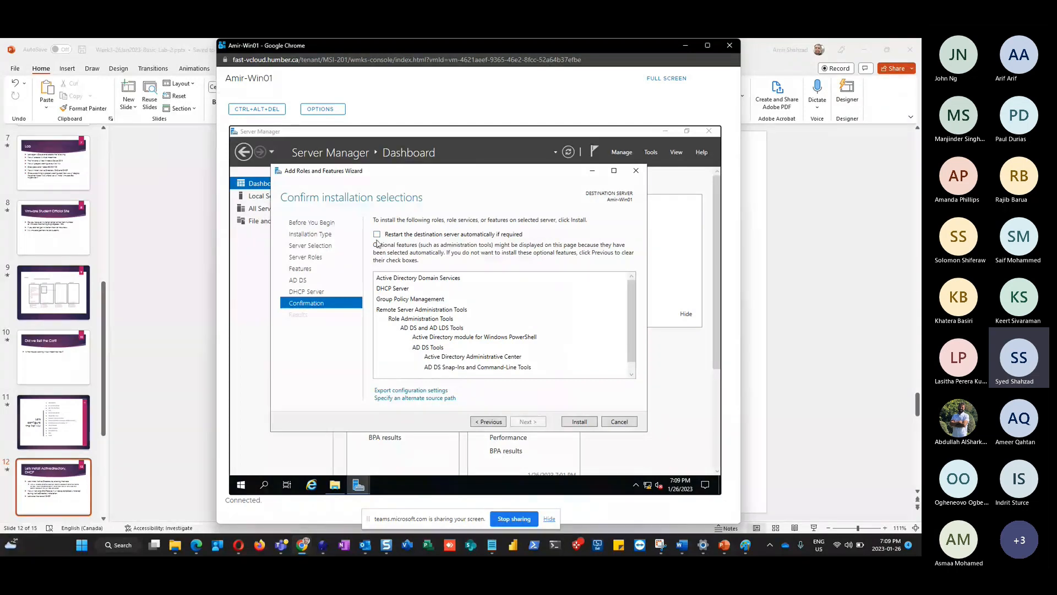
Allow automatic restart if required and start installing the AD DS and DHCP Server roles
{"action": "left_click", "coordinate": [377, 234]}
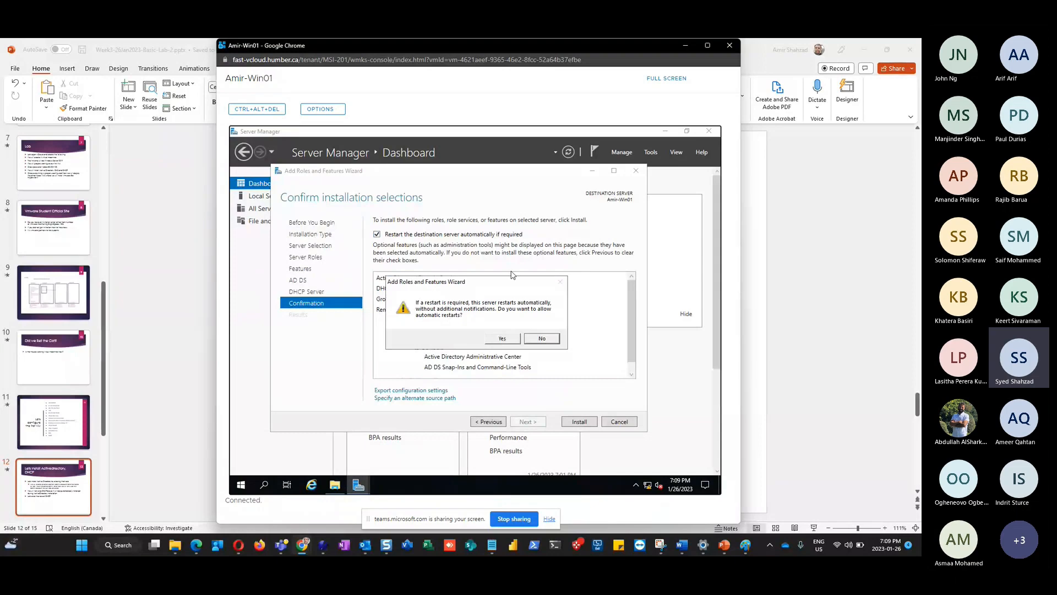
{"action": "left_click", "coordinate": [501, 339]}
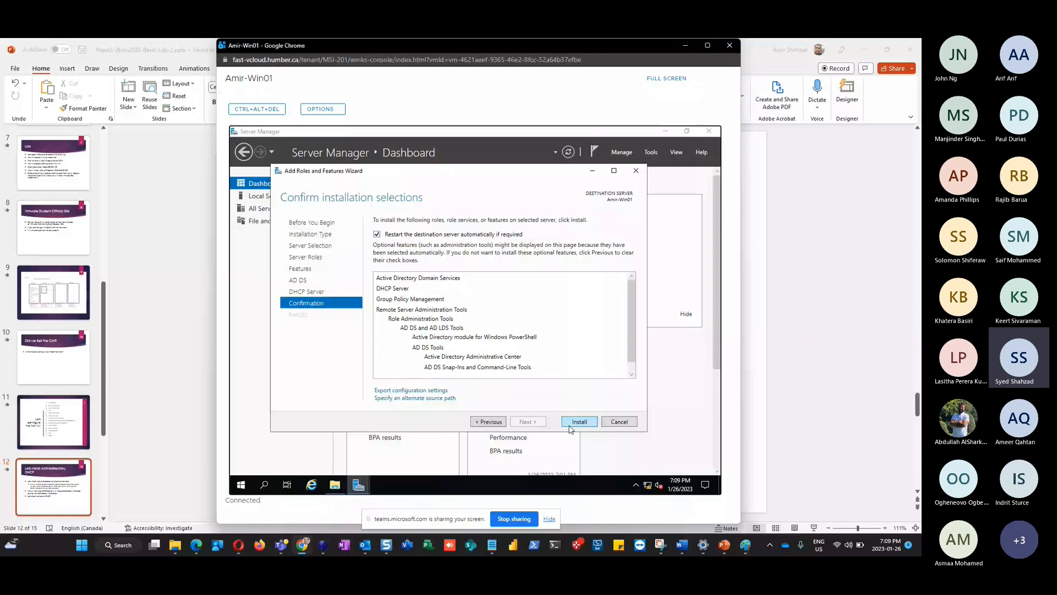
{"action": "left_click", "coordinate": [570, 427]}
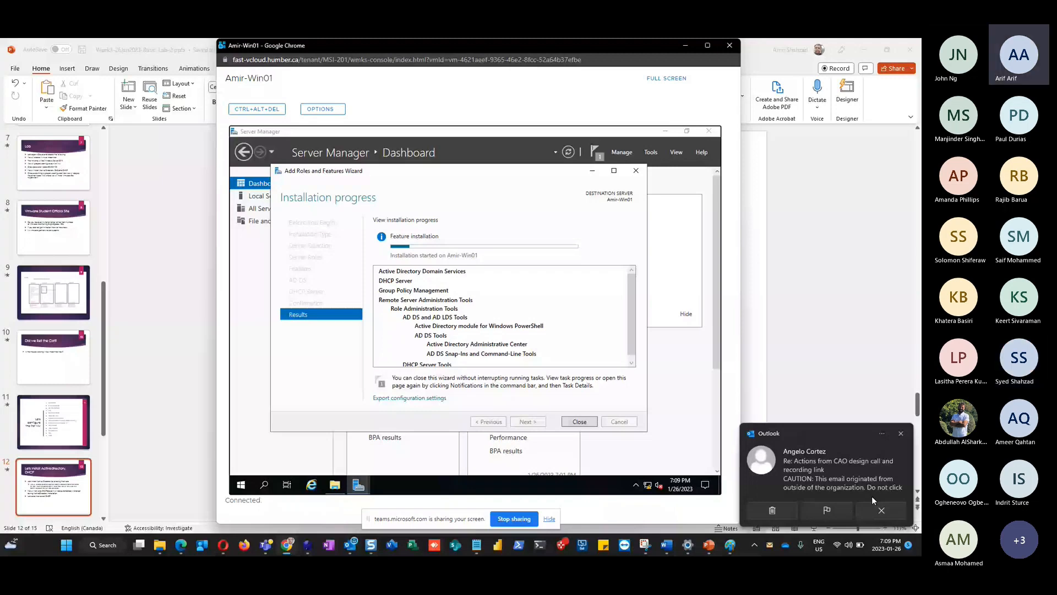
{"action": "left_click", "coordinate": [881, 510]}
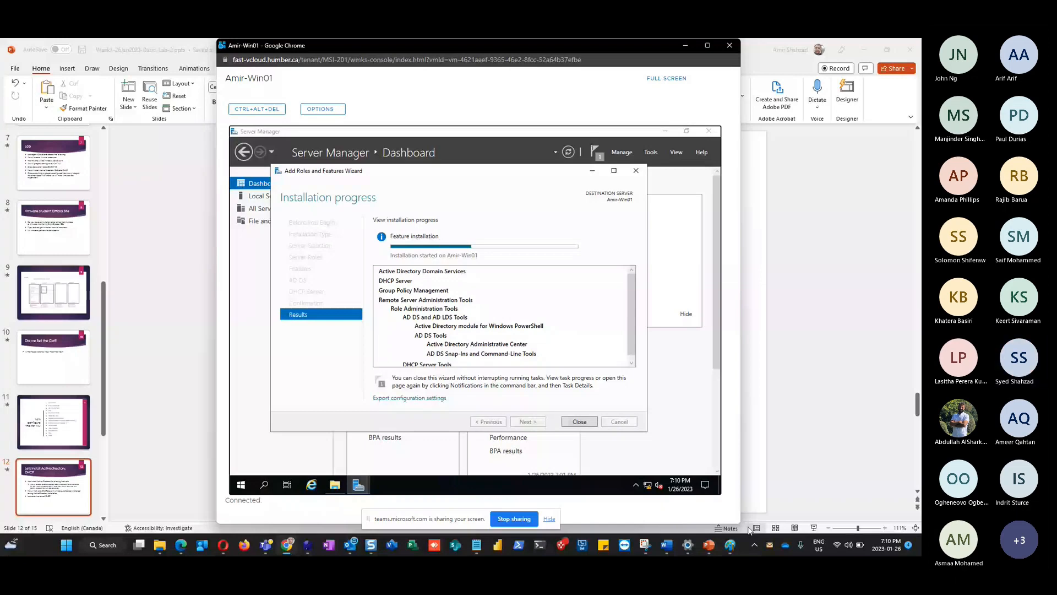
{"action": "left_click", "coordinate": [353, 548]}
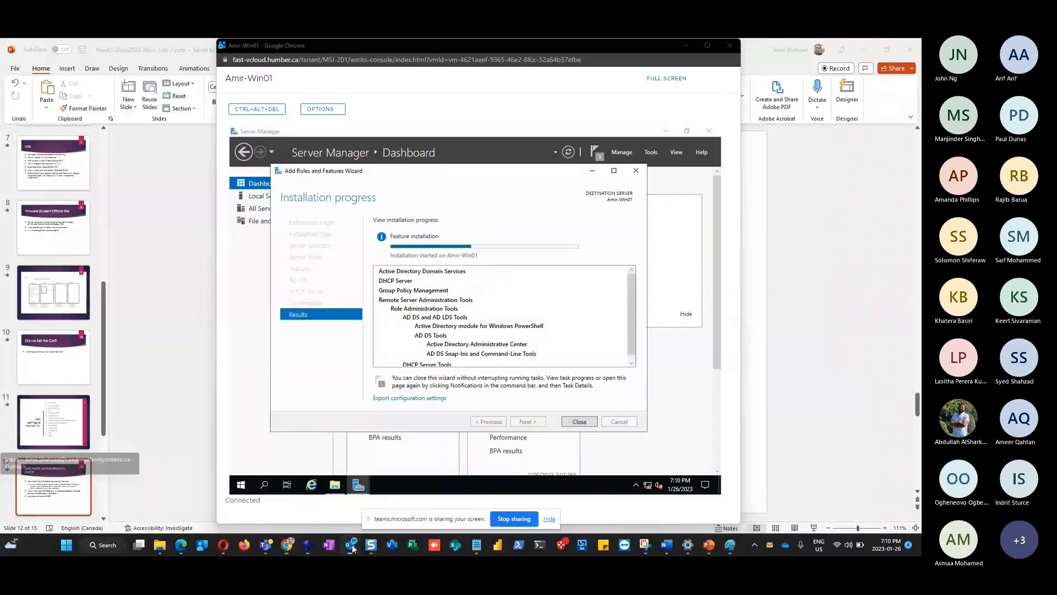
{"action": "right_click", "coordinate": [353, 548]}
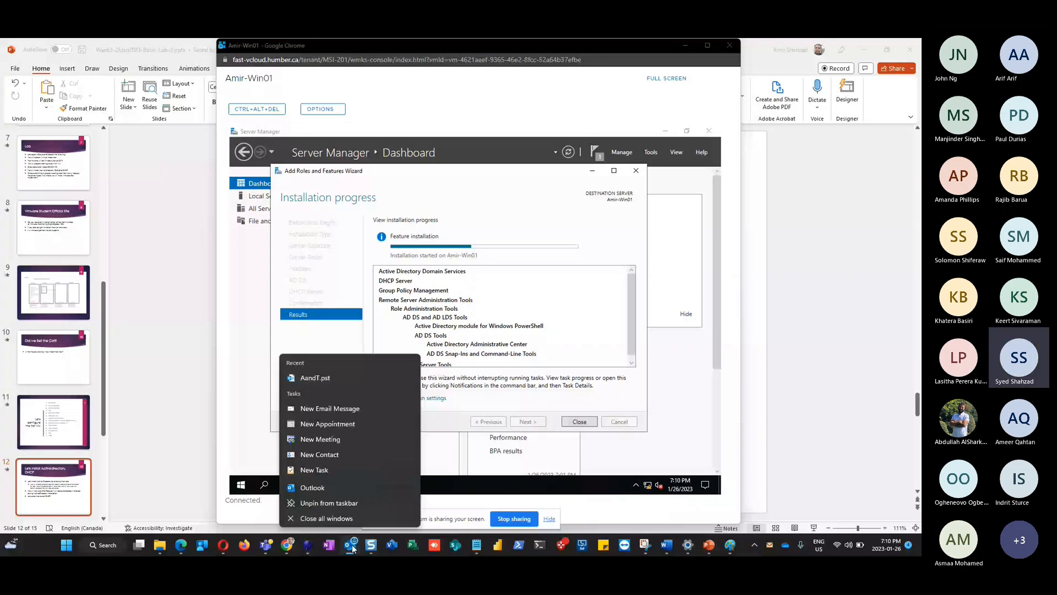
{"action": "left_click", "coordinate": [626, 44]}
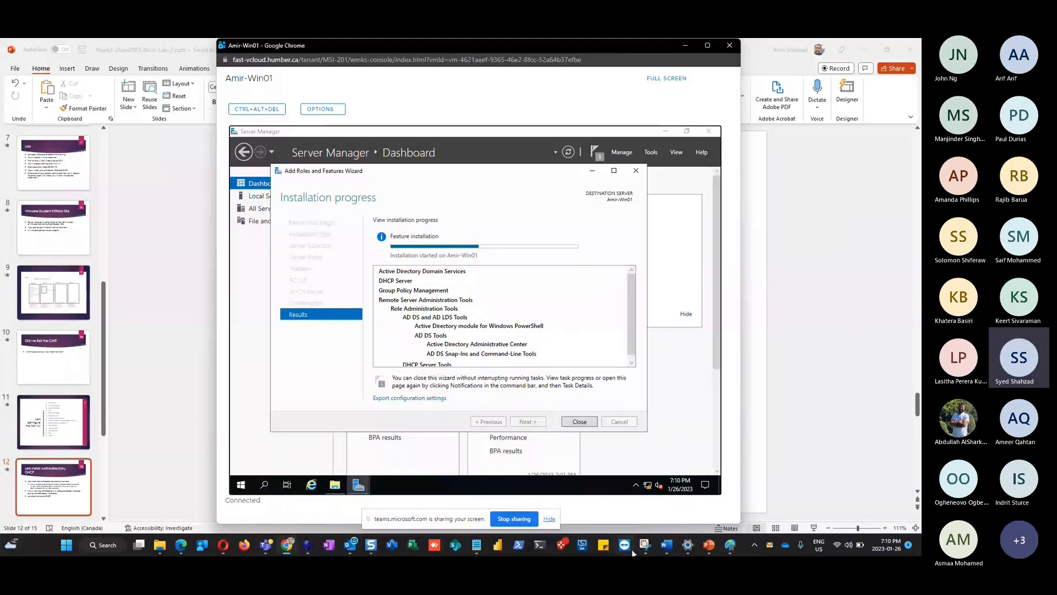
{"action": "mouse_move", "coordinate": [708, 545]}
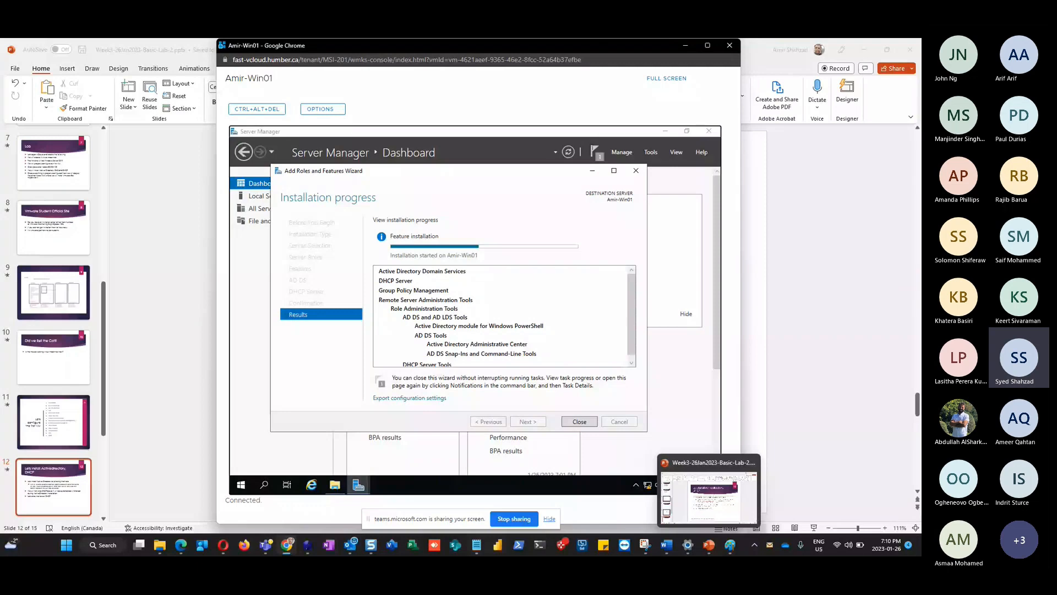
{"action": "mouse_move", "coordinate": [353, 553]}
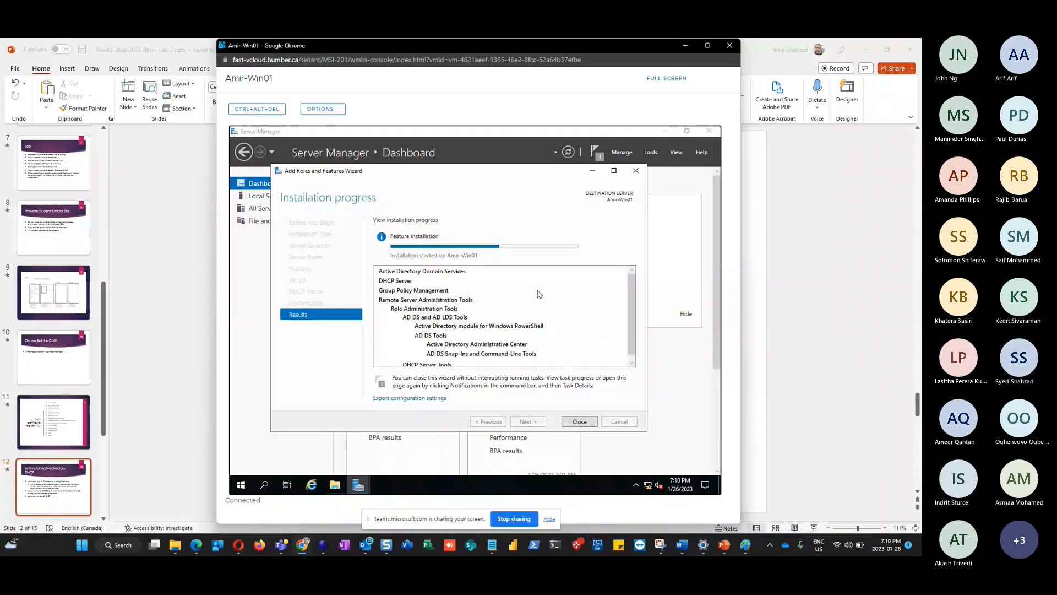
Switch to the Teams meeting tab in Chrome and bring up the meeting's More actions
{"action": "key", "text": "alt+Tab"}
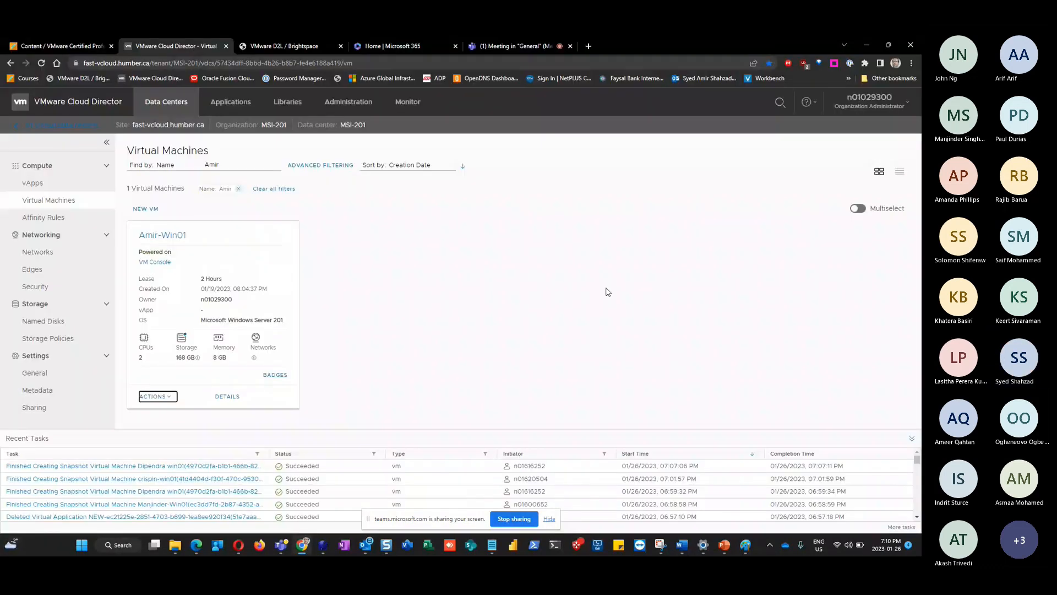
{"action": "left_click", "coordinate": [501, 45]}
{"action": "left_click", "coordinate": [743, 143]}
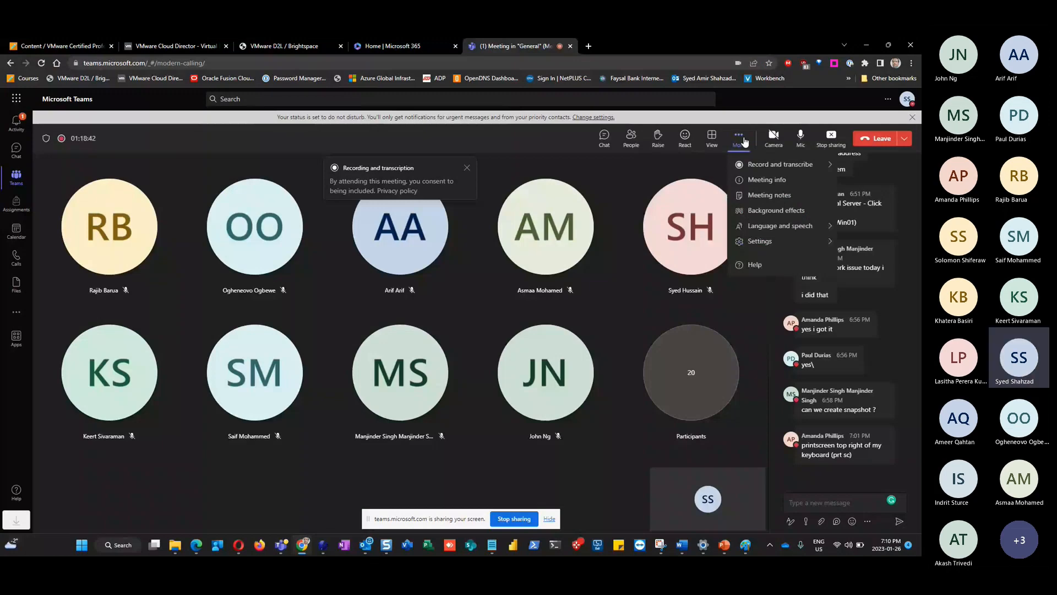
Restart the Teams recording and transcription, then return to the Amir-Win01 console
{"action": "left_click", "coordinate": [751, 167]}
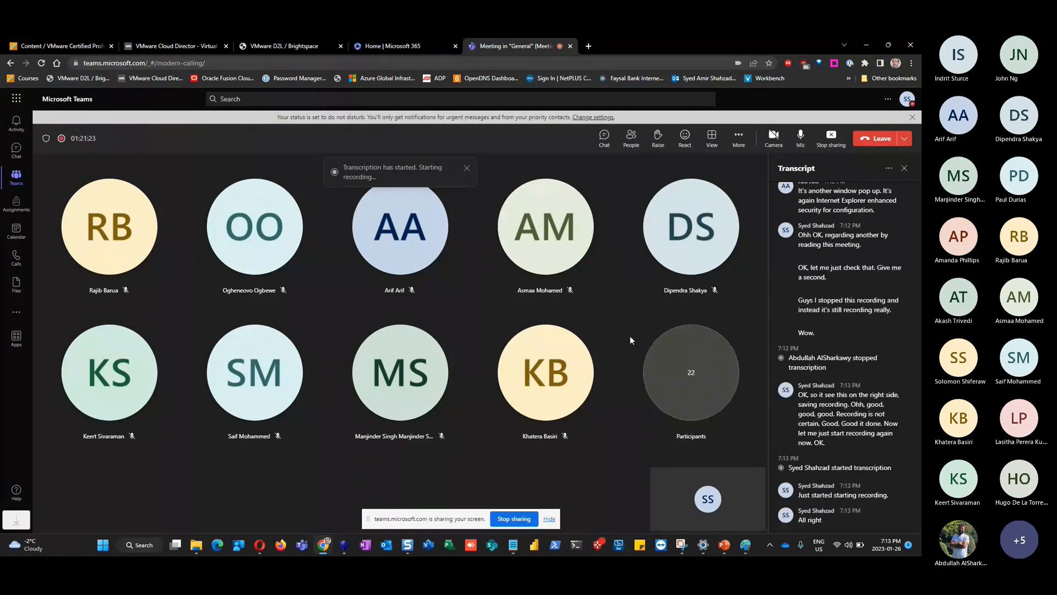
{"action": "key", "text": "alt+Tab"}
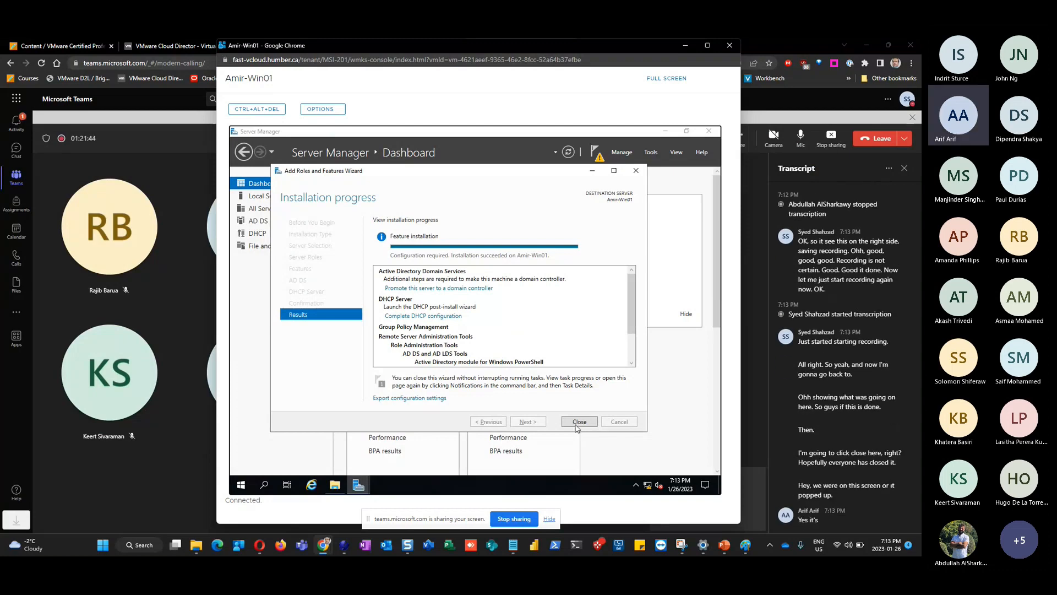
Close the completed roles wizard, dismiss the Teams transcript panel, and minimize the empty Downloads window
{"action": "left_click", "coordinate": [578, 422]}
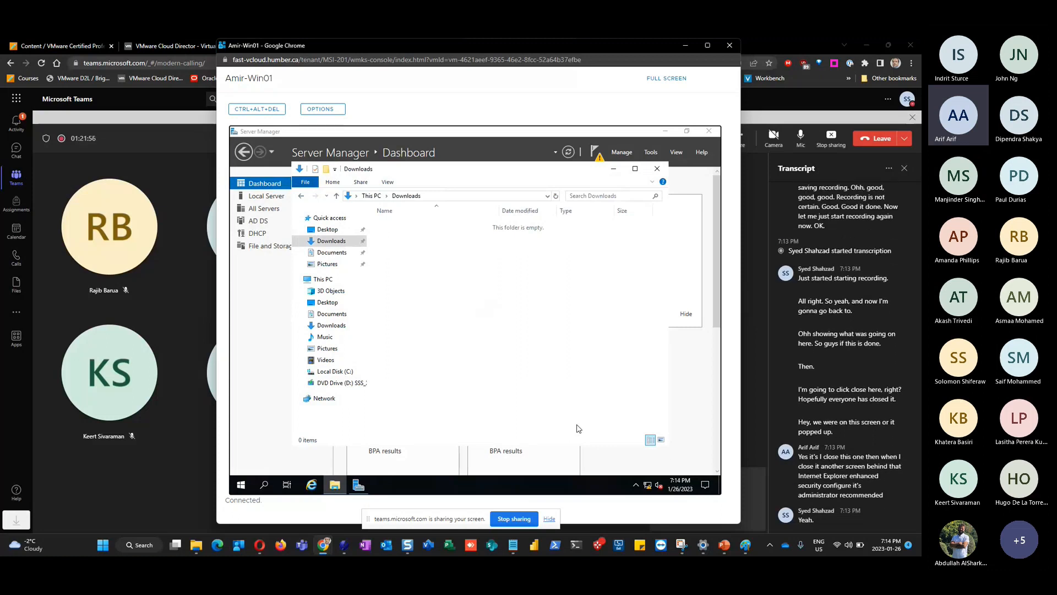
{"action": "left_click", "coordinate": [908, 172]}
{"action": "left_click", "coordinate": [904, 168]}
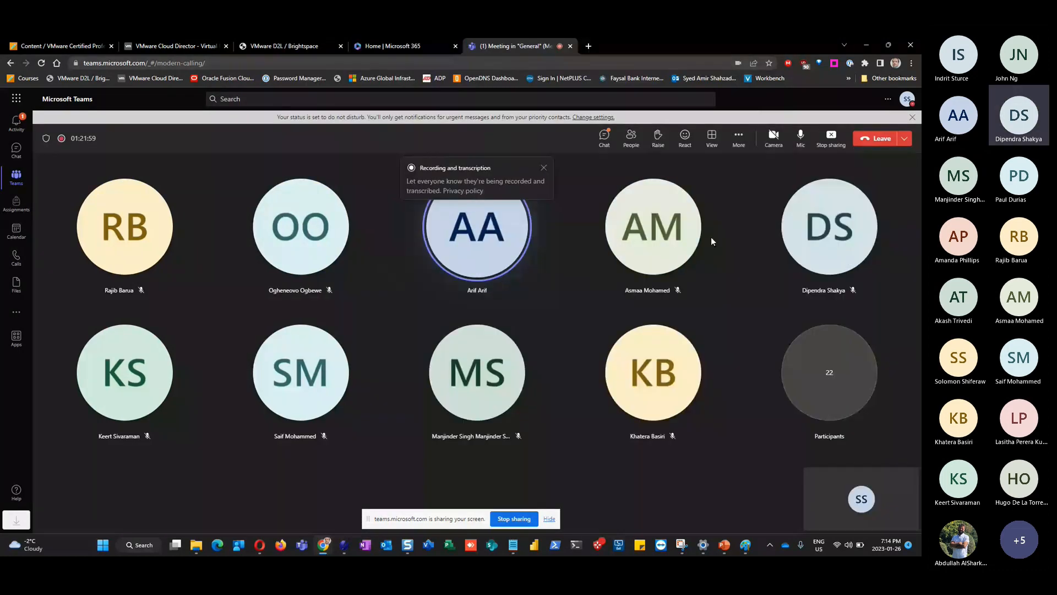
{"action": "key", "text": "alt+Tab"}
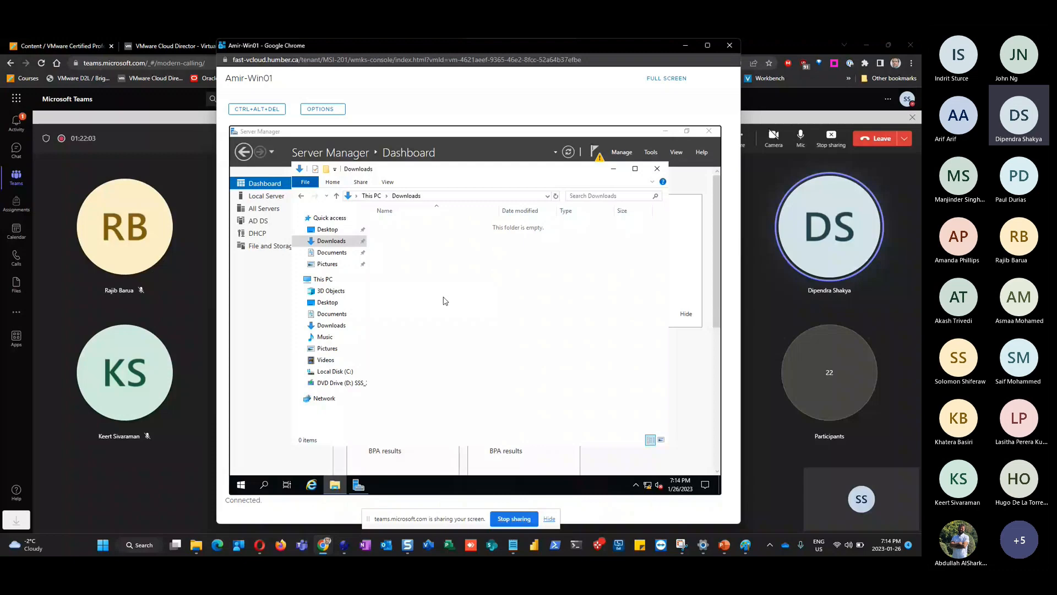
{"action": "left_click", "coordinate": [613, 169]}
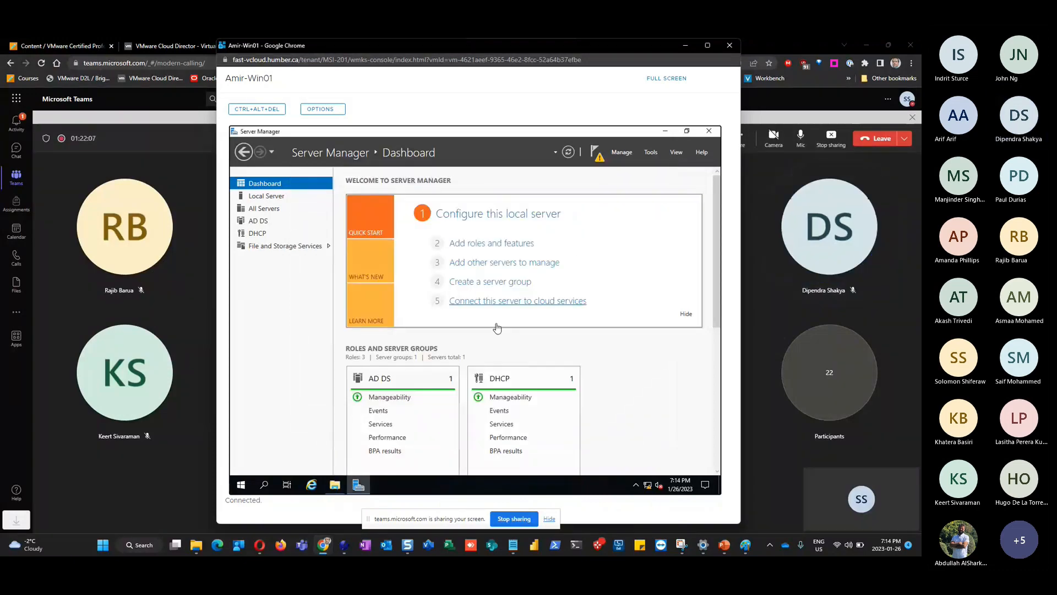
Set IE Enhanced Security Configuration to Off for administrators and users in Local Server properties
{"action": "left_click", "coordinate": [490, 214]}
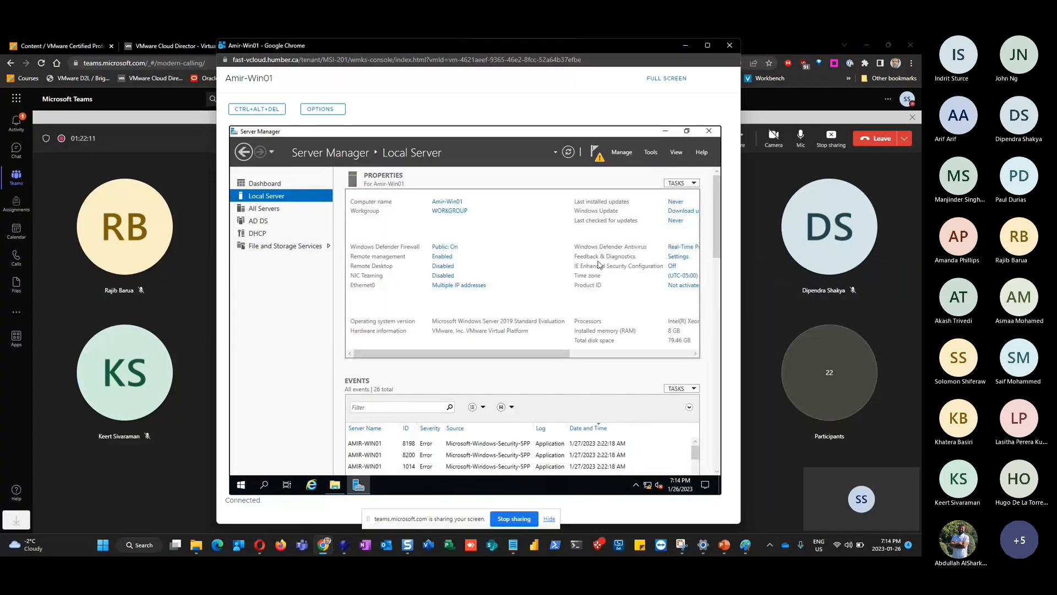
{"action": "left_click_drag", "start_coordinate": [533, 353], "coordinate": [577, 353]}
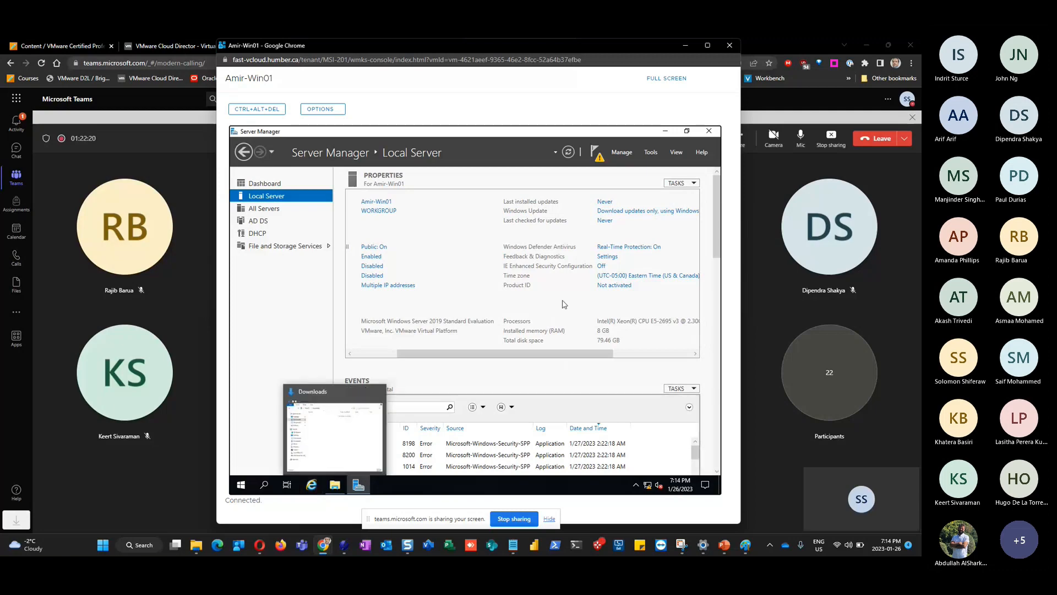
{"action": "left_click", "coordinate": [602, 266]}
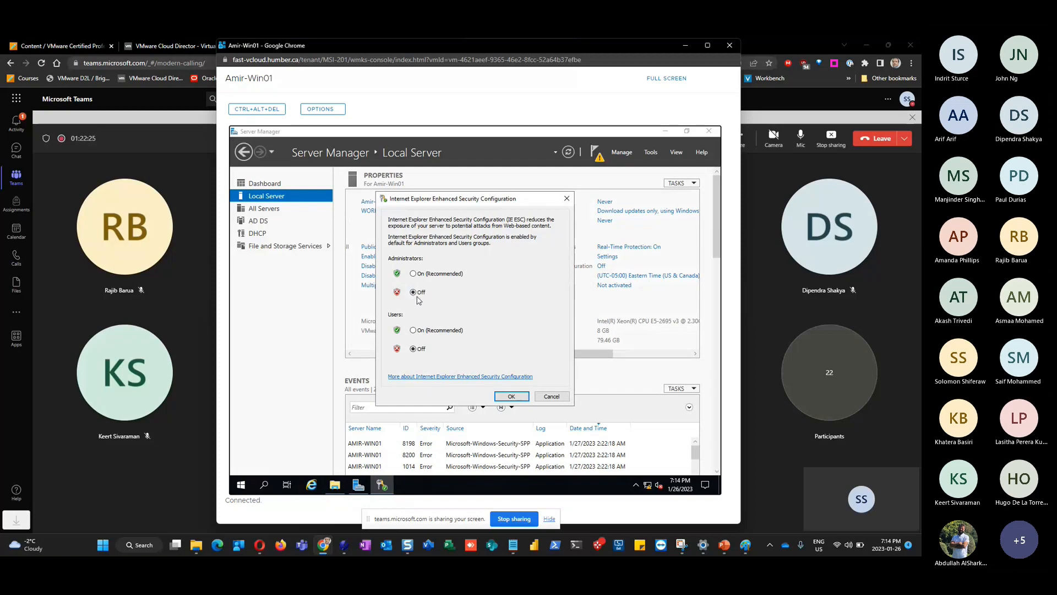
{"action": "left_click", "coordinate": [512, 397]}
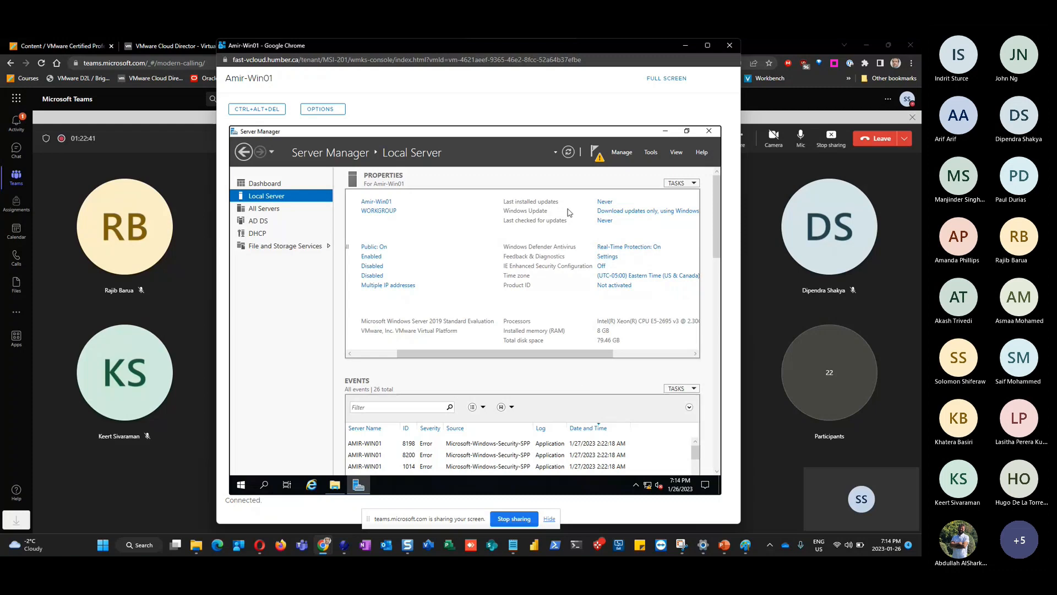
Launch 'Promote this server to a domain controller' from the Server Manager notifications
{"action": "left_click", "coordinate": [601, 162]}
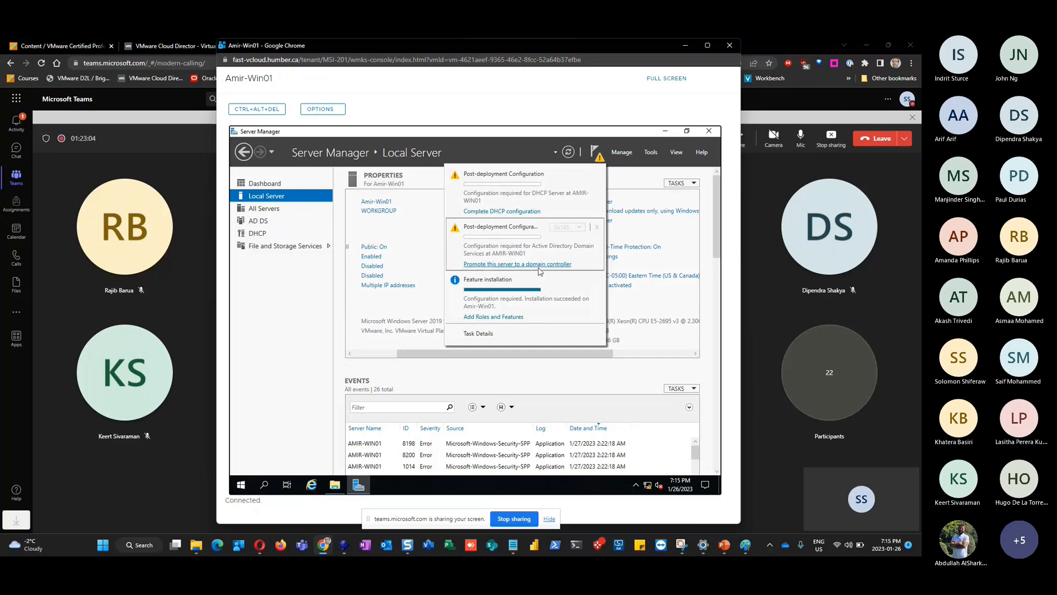
{"action": "left_click", "coordinate": [507, 264]}
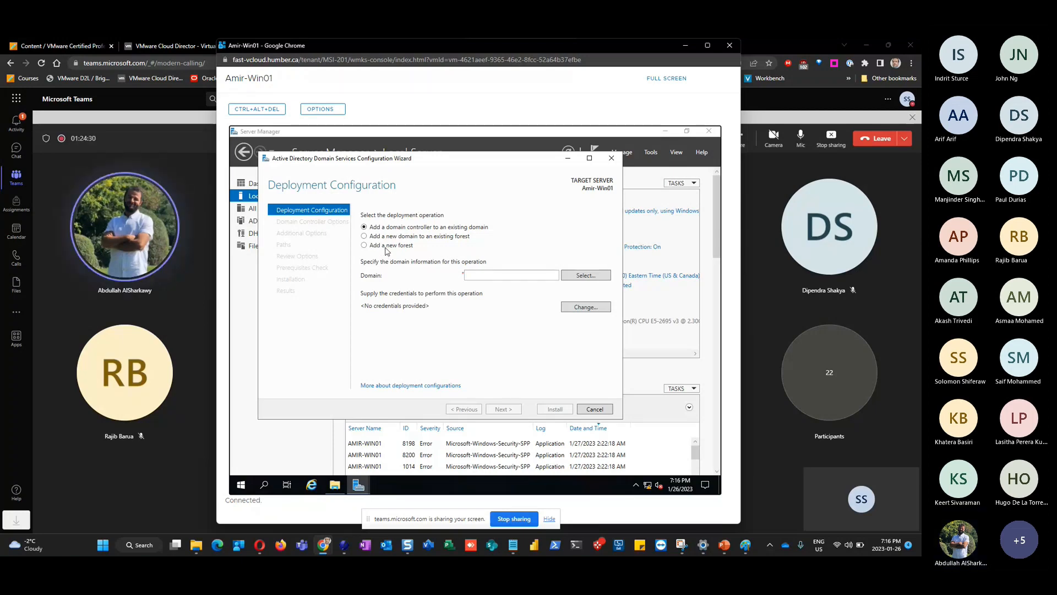
Choose 'Add a new forest' as the deployment operation and focus the Root domain name field
{"action": "left_click", "coordinate": [364, 245]}
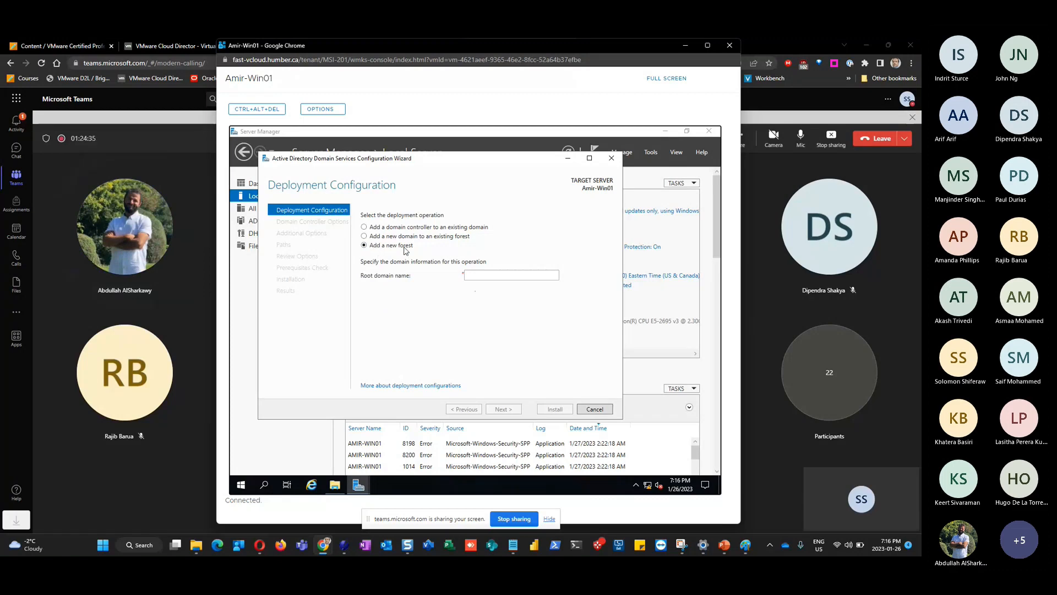
{"action": "left_click", "coordinate": [476, 277]}
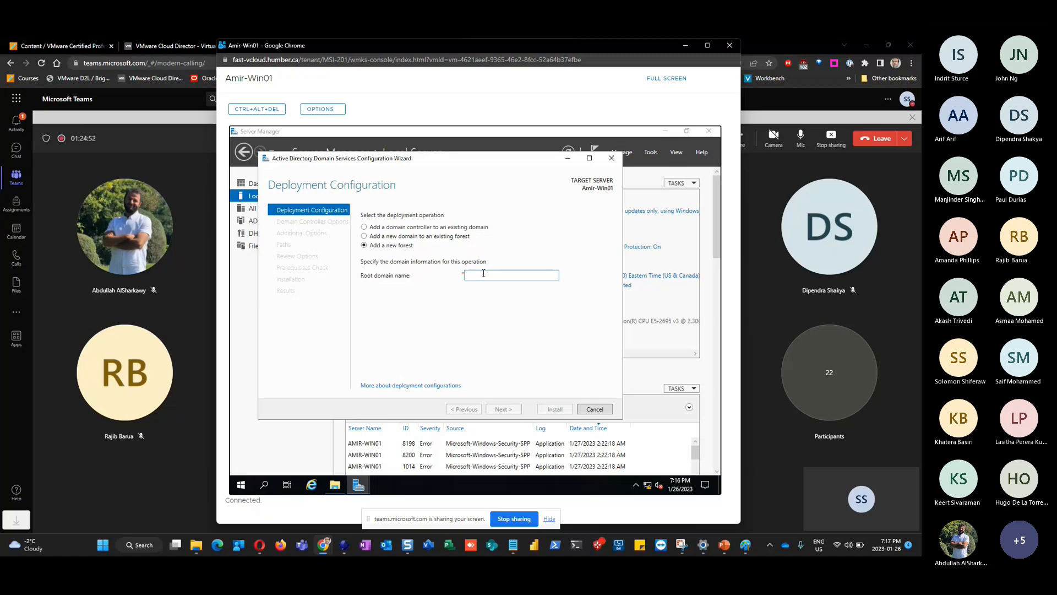
Enter the root domain name, correcting the typed 'Amirhlab.local' to 'Amirhumb.local'
{"action": "type", "text": "Amirhumb.localab.local"}
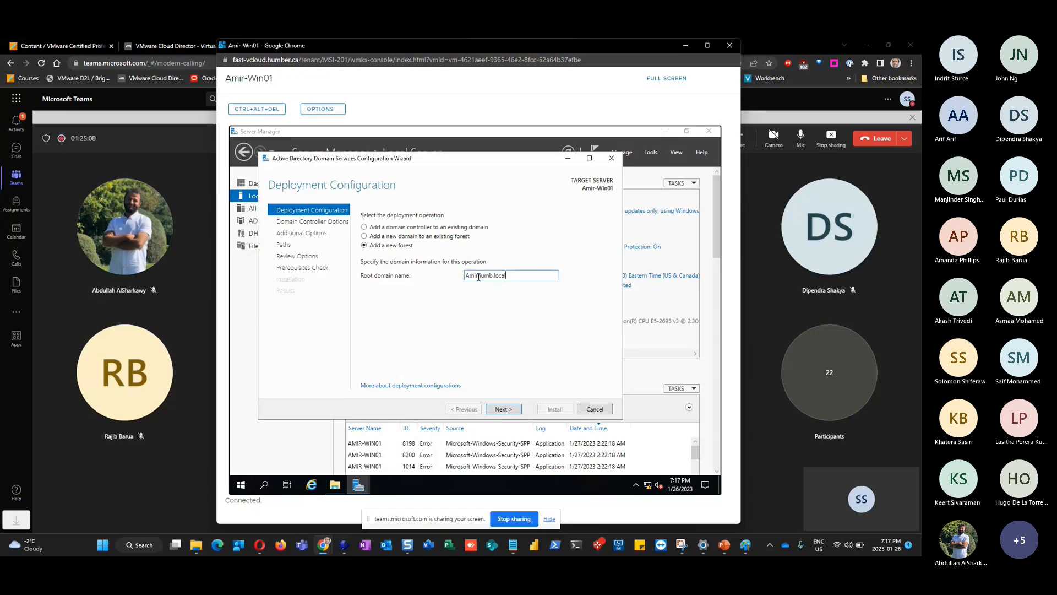
{"action": "left_click_drag", "start_coordinate": [479, 277], "coordinate": [463, 281]}
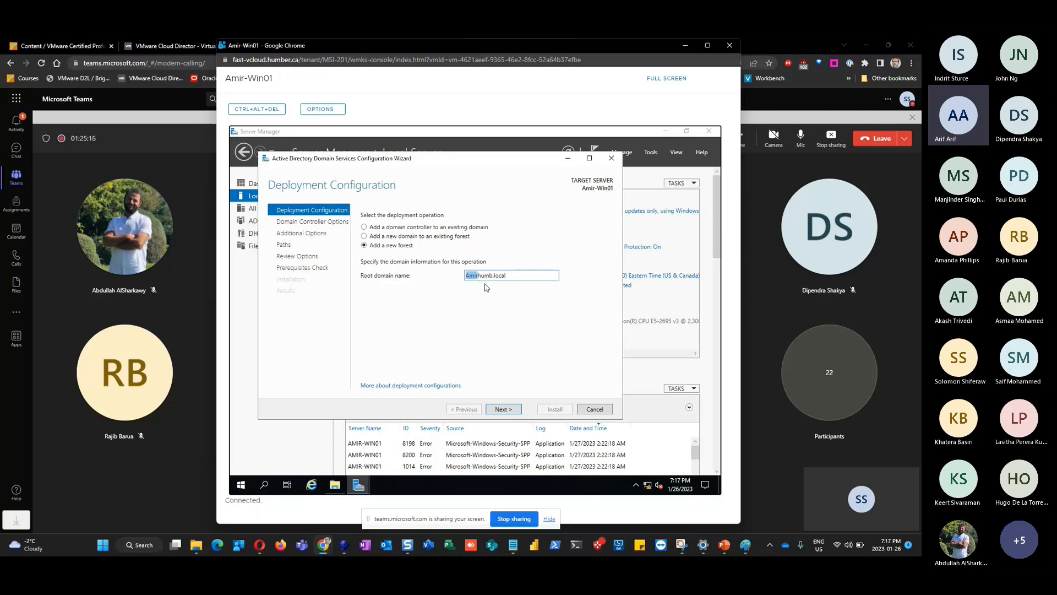
{"action": "left_click_drag", "start_coordinate": [509, 275], "coordinate": [477, 275]}
{"action": "left_click", "coordinate": [510, 276]}
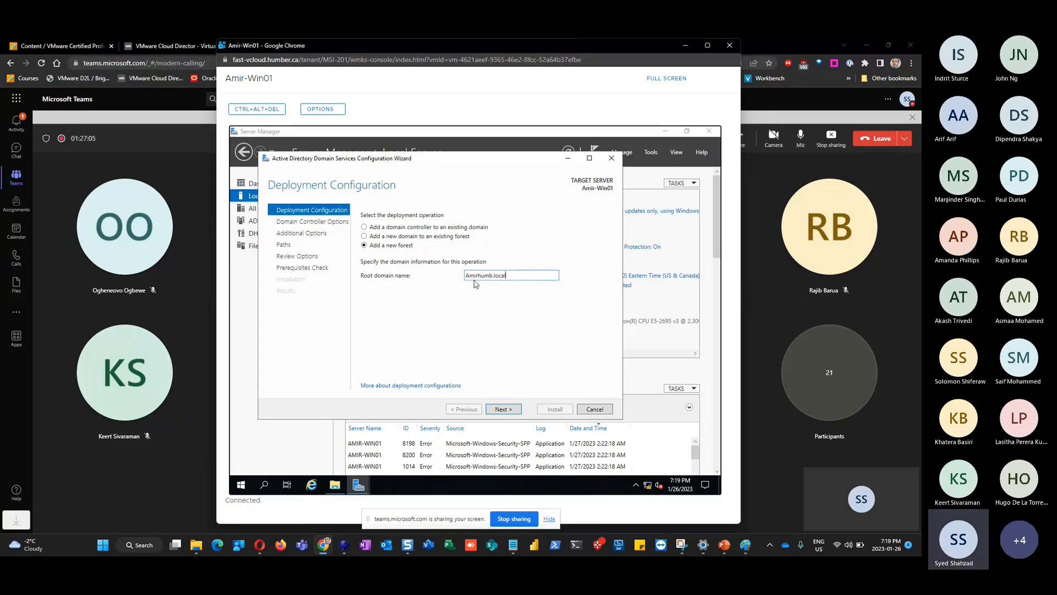
{"action": "left_click_drag", "start_coordinate": [478, 276], "coordinate": [446, 280]}
{"action": "left_click", "coordinate": [505, 411]}
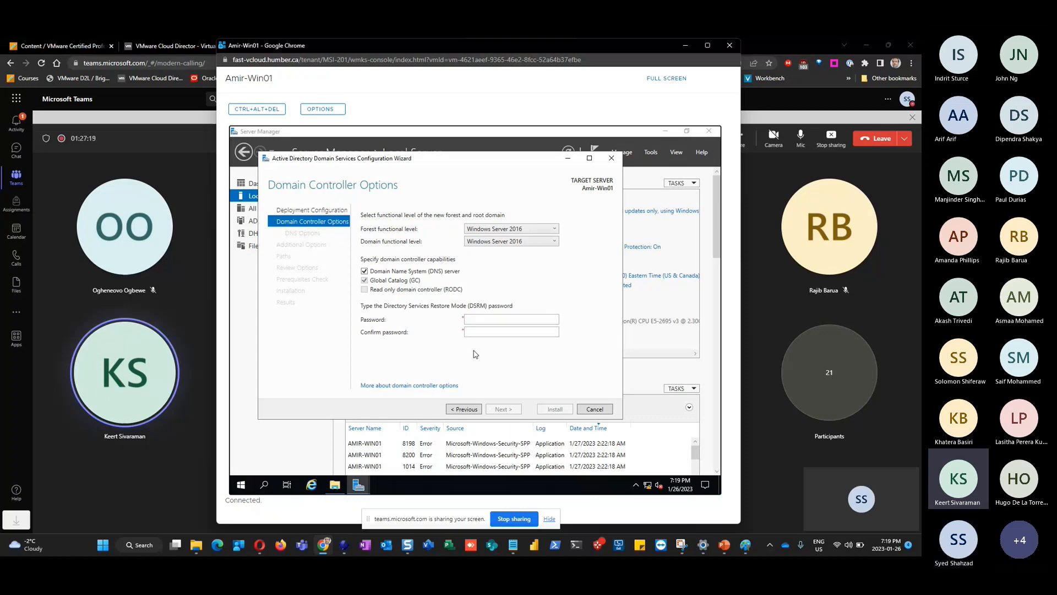
{"action": "left_click", "coordinate": [461, 412]}
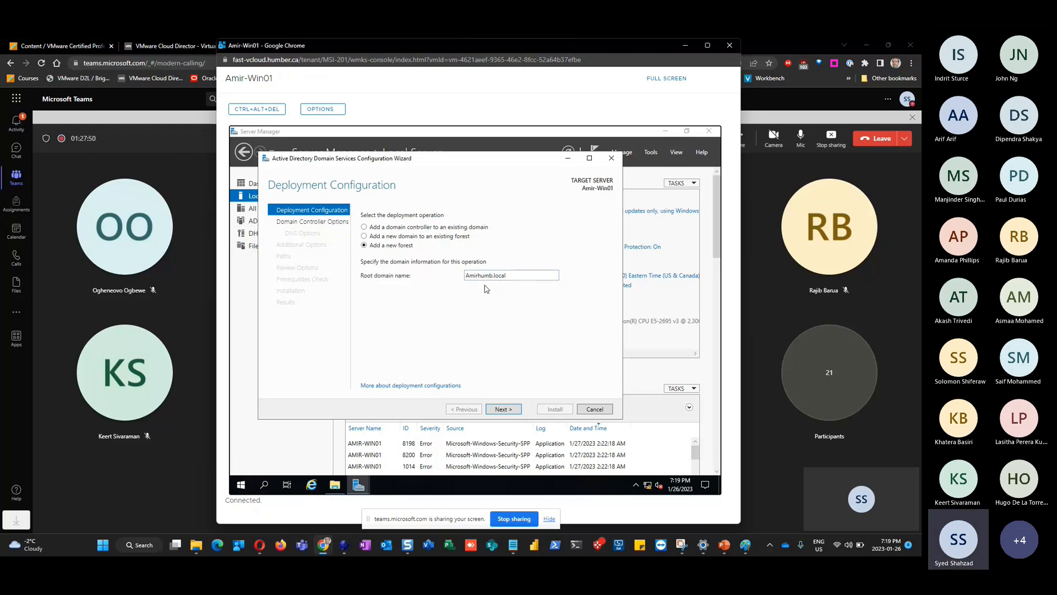
{"action": "left_click", "coordinate": [505, 411]}
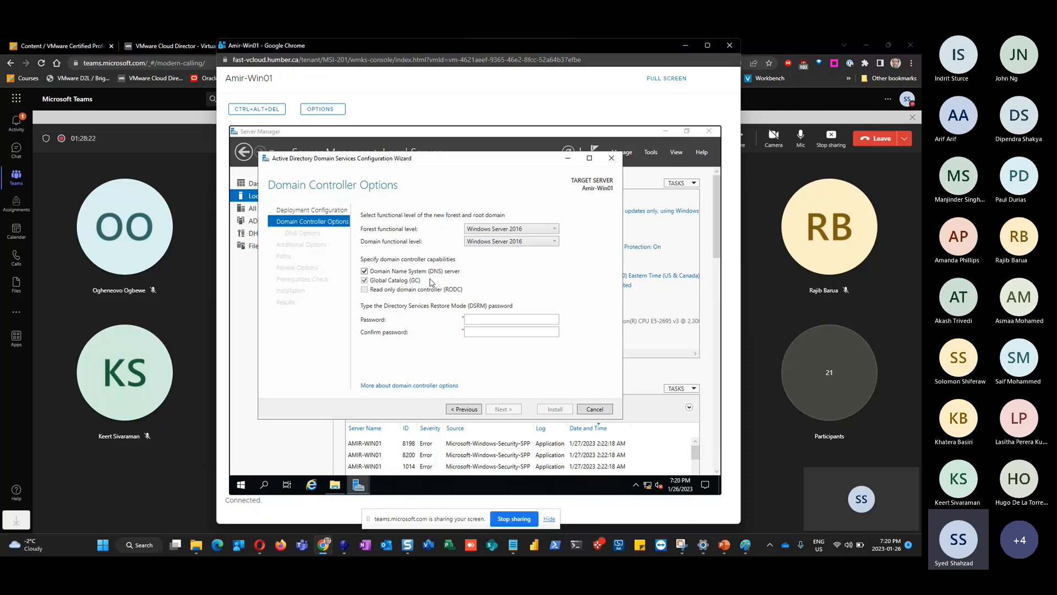
Enter the DSRM password and type it again in the Confirm password box
{"action": "left_click", "coordinate": [483, 319]}
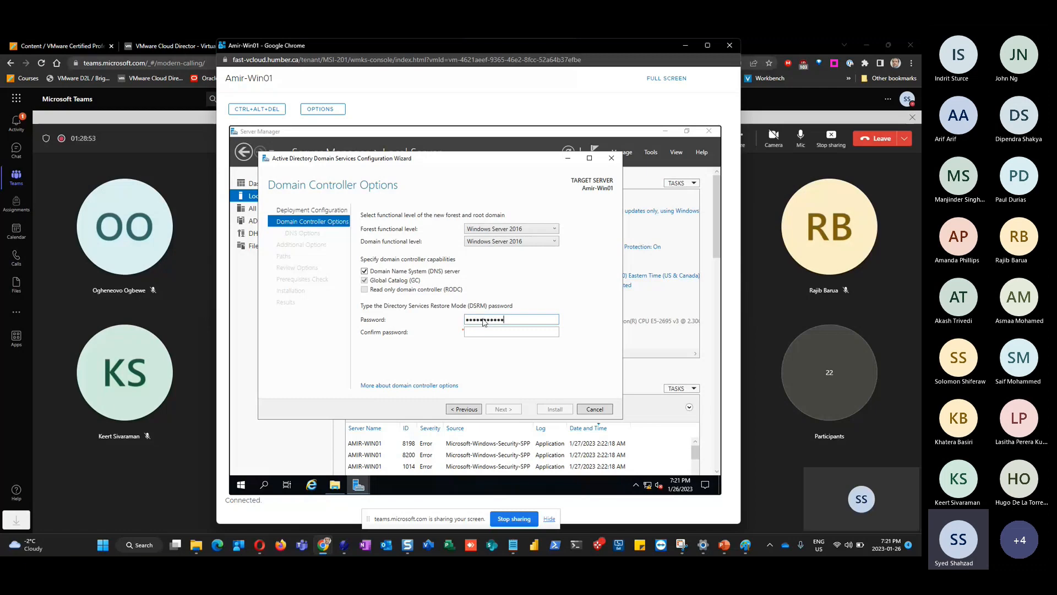
{"action": "key", "text": "Tab"}
{"action": "type", "text": "************"}
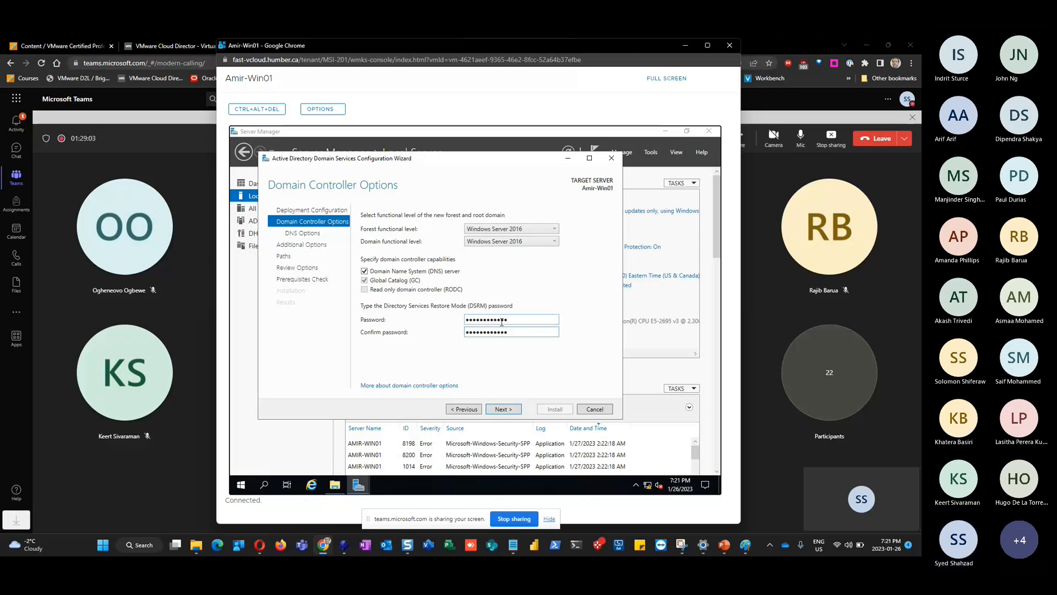
Accept the Domain Controller Options page and advance to DNS Options
{"action": "left_click", "coordinate": [510, 412]}
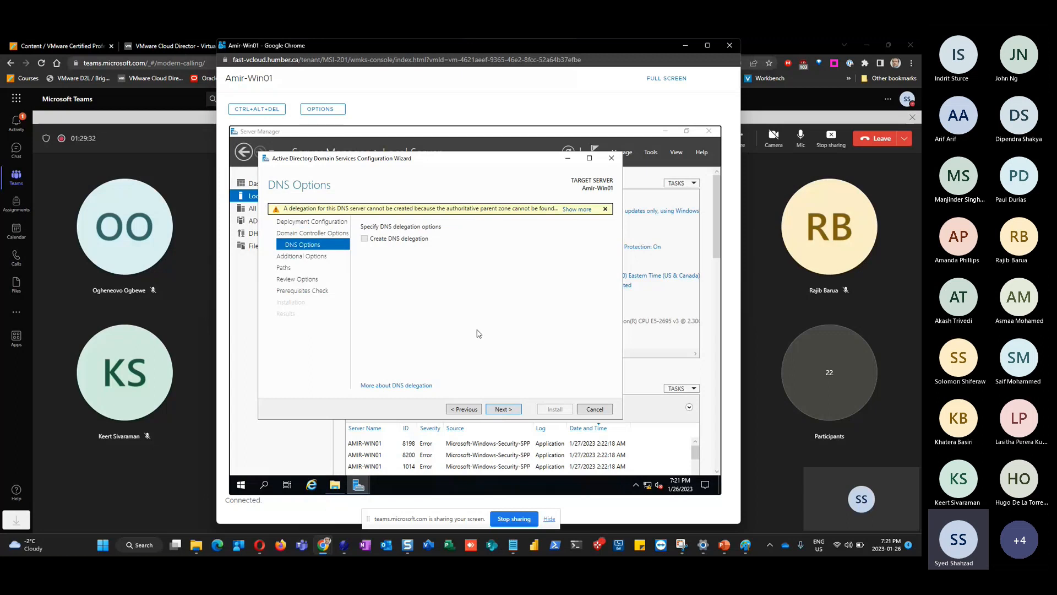
Leave DNS delegation off and keep NetBIOS name AMIRHUMB, advancing to the Paths page
{"action": "left_click", "coordinate": [503, 411]}
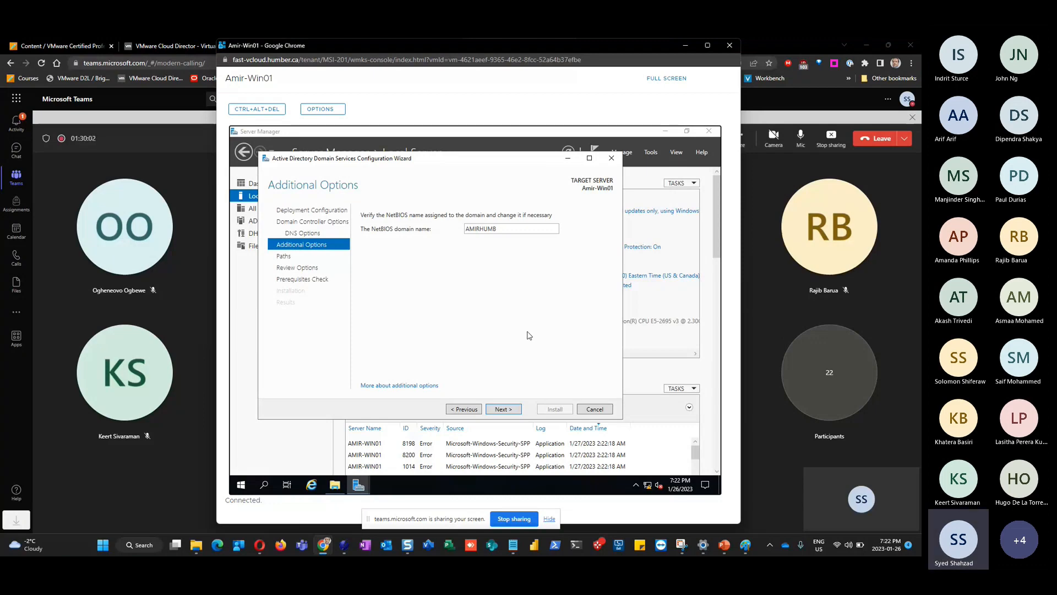
{"action": "left_click", "coordinate": [508, 411]}
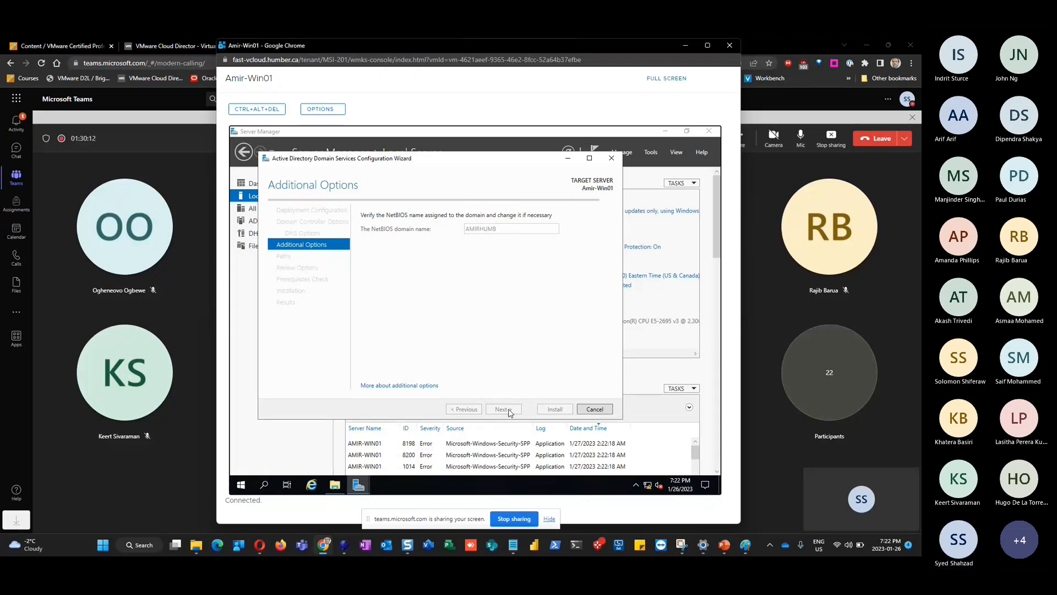
{"action": "left_click", "coordinate": [508, 410]}
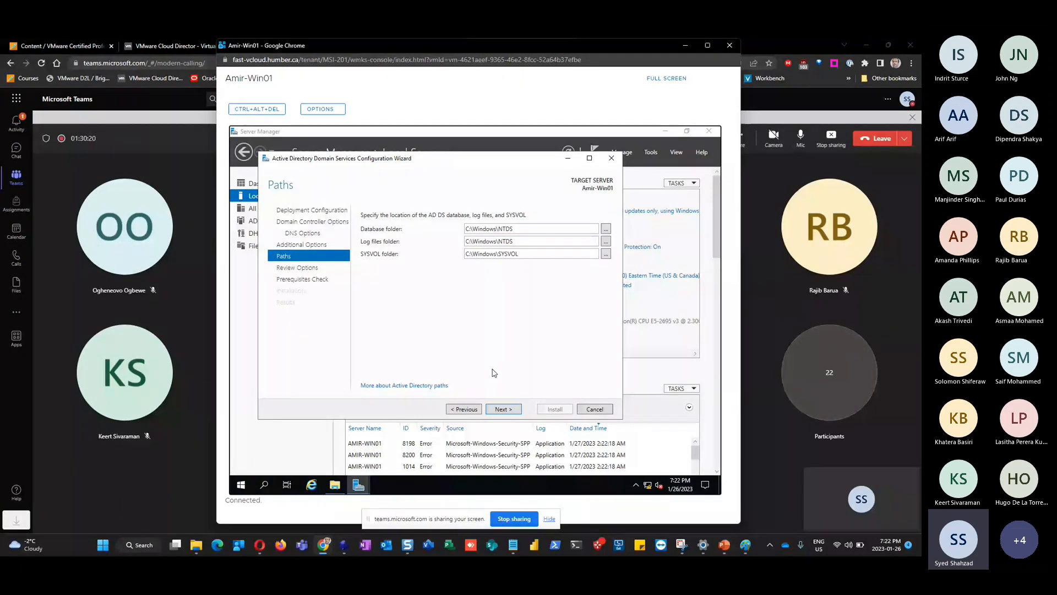
Accept the default NTDS and SYSVOL paths under C:\Windows and the review summary
{"action": "left_click", "coordinate": [505, 410]}
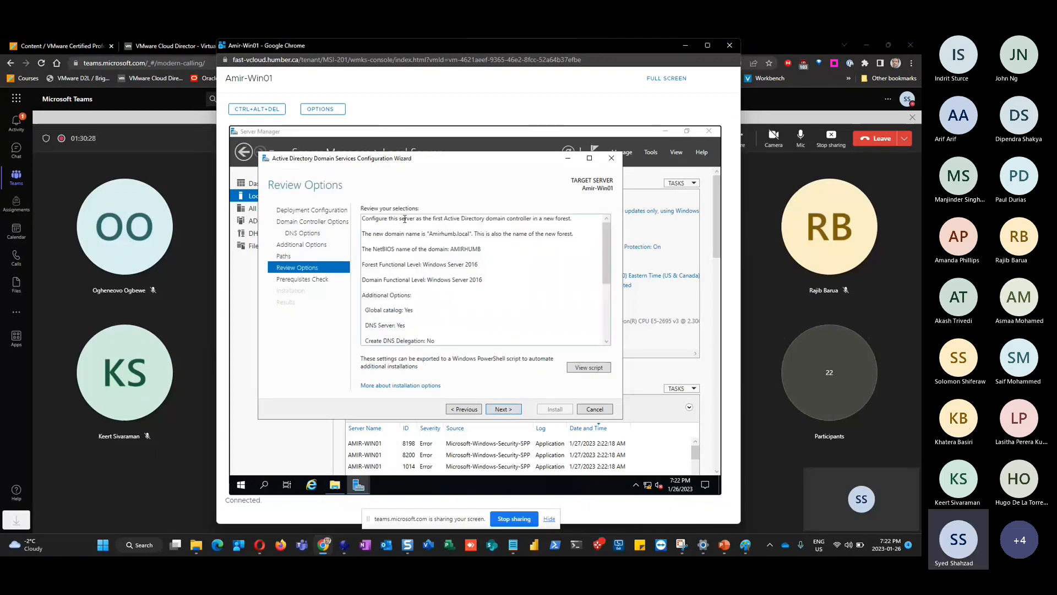
{"action": "left_click", "coordinate": [503, 409]}
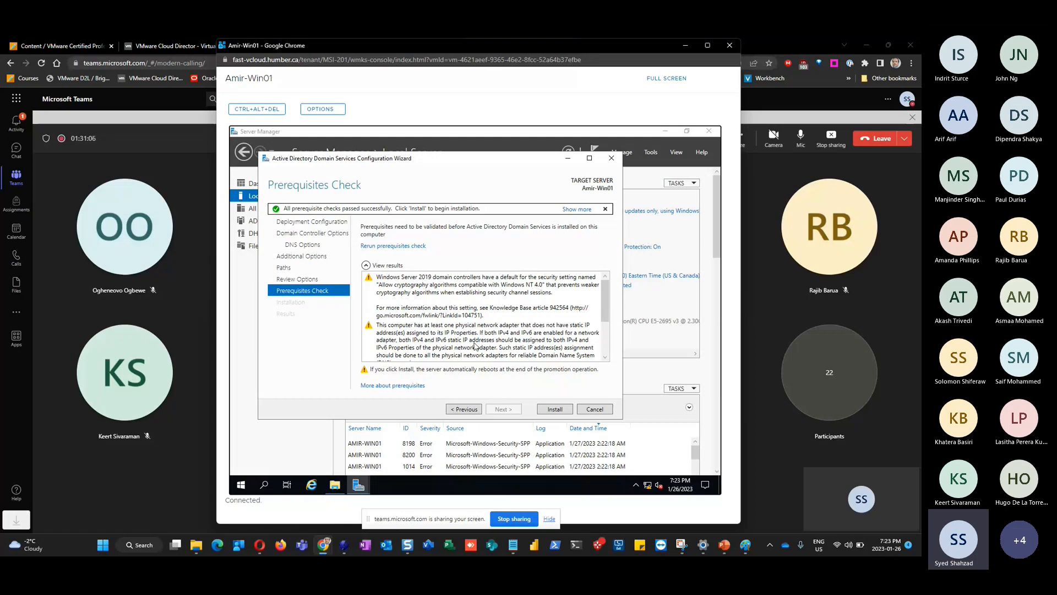
Review the static IP and DNS delegation warnings, then start the AD DS installation
{"action": "left_click_drag", "start_coordinate": [606, 311], "coordinate": [605, 325]}
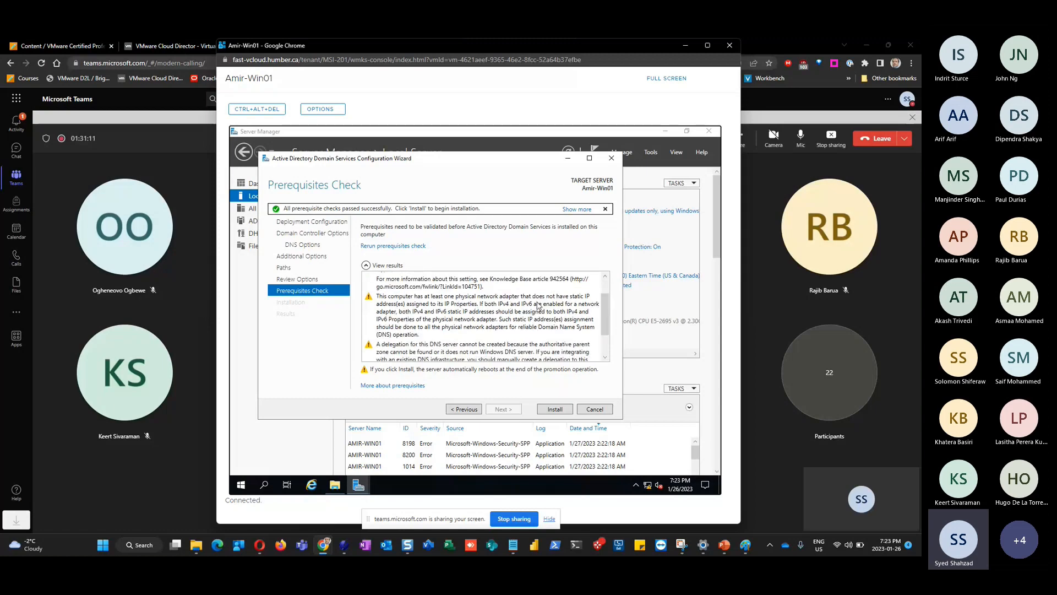
{"action": "left_click", "coordinate": [429, 307]}
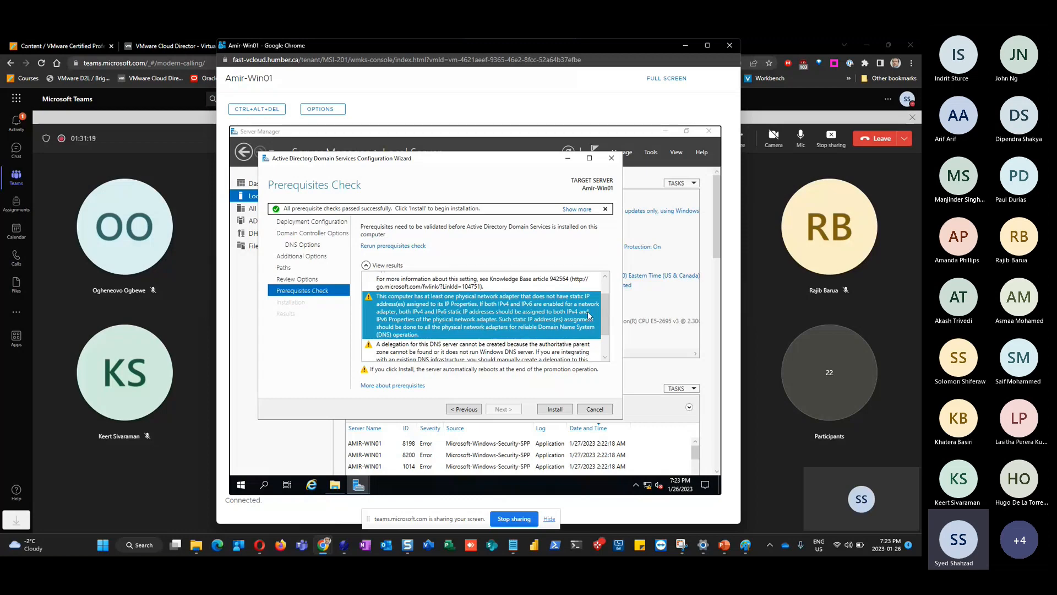
{"action": "left_click", "coordinate": [606, 357]}
{"action": "left_click", "coordinate": [606, 358]}
{"action": "left_click", "coordinate": [606, 357]}
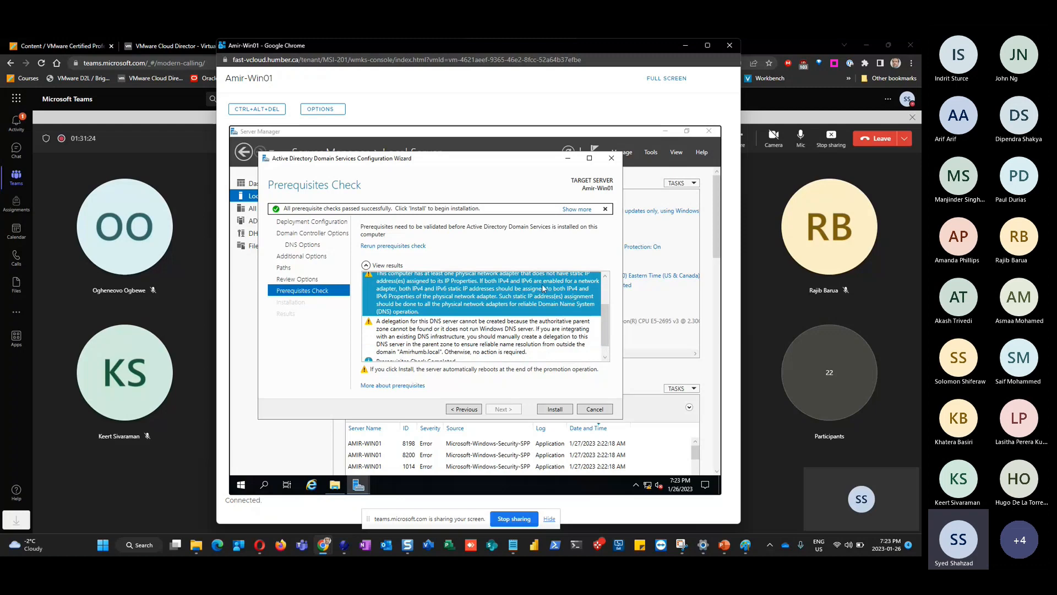
{"action": "left_click", "coordinate": [411, 339]}
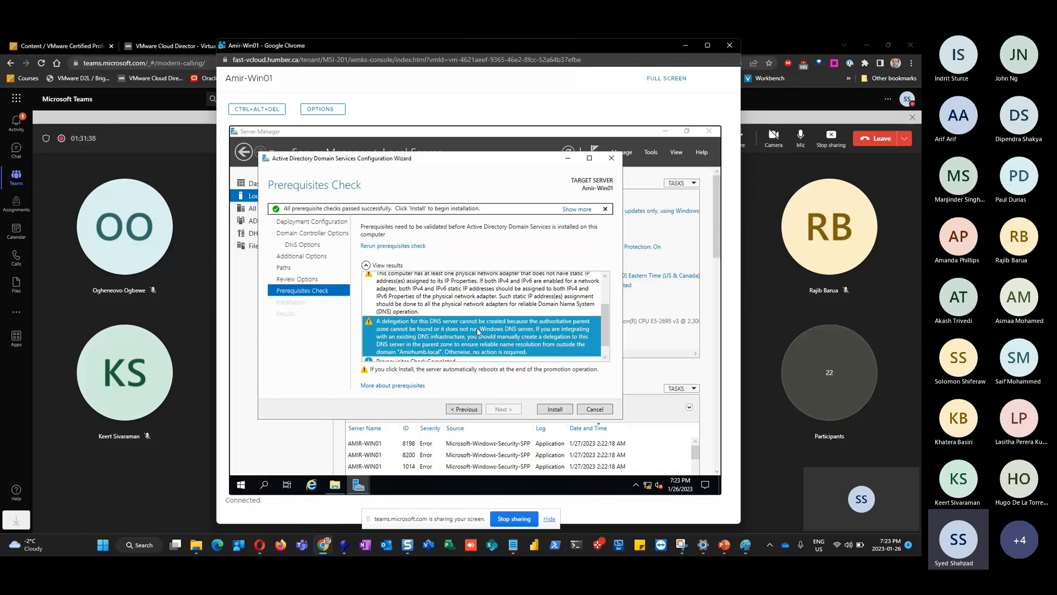
{"action": "scroll", "coordinate": [479, 329], "scroll_direction": "up", "scroll_amount": 2}
{"action": "scroll", "coordinate": [478, 330], "scroll_direction": "down", "scroll_amount": 3}
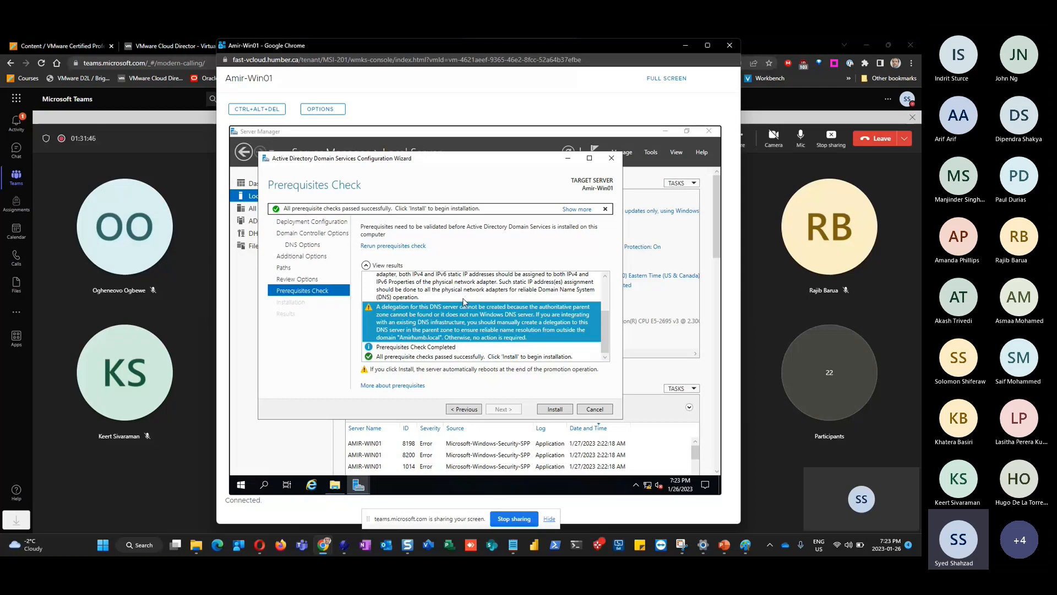
{"action": "left_click", "coordinate": [553, 413]}
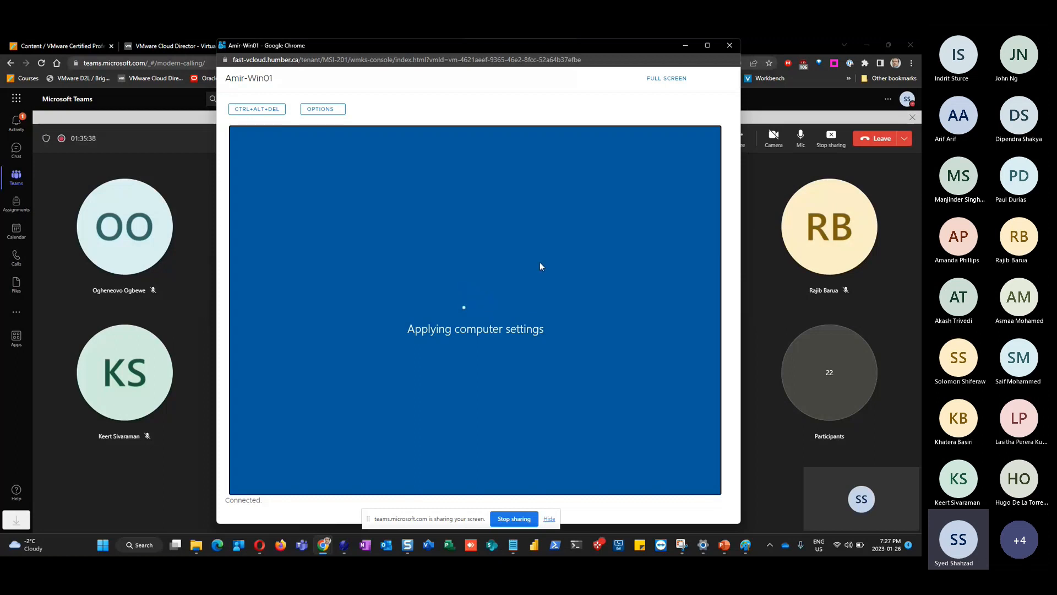
Browse the MSI-201 Networks, Edges and Security pages, then return to the Teams meeting
{"action": "left_click", "coordinate": [153, 48]}
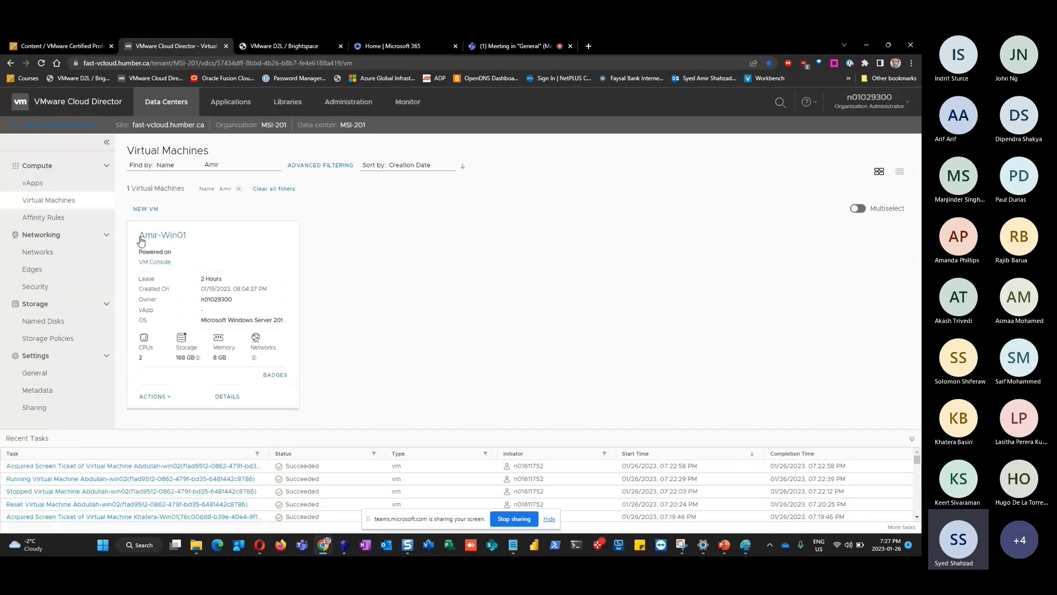
{"action": "left_click", "coordinate": [70, 251]}
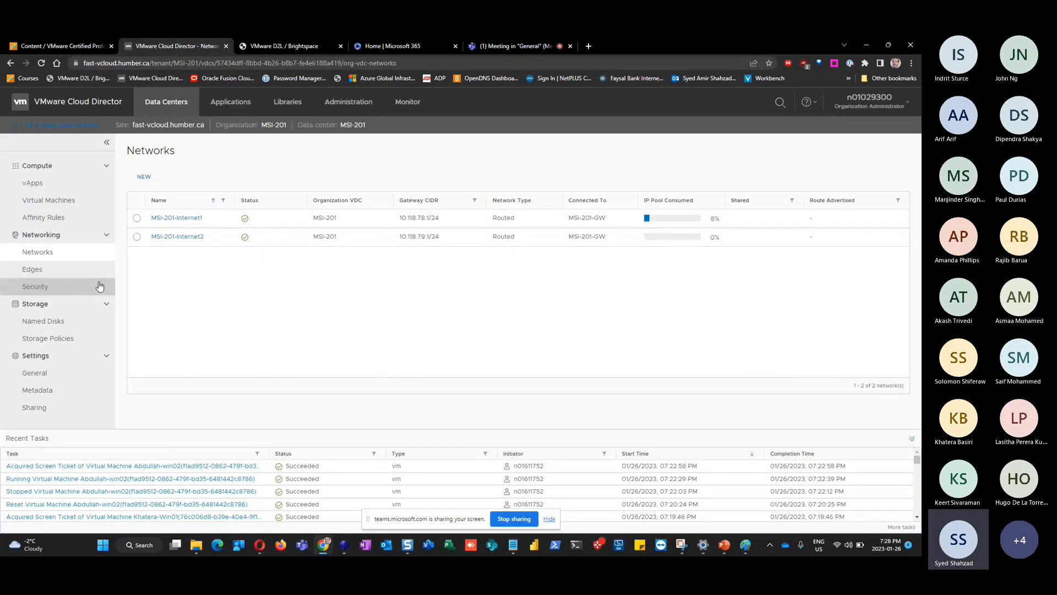
{"action": "left_click", "coordinate": [55, 271]}
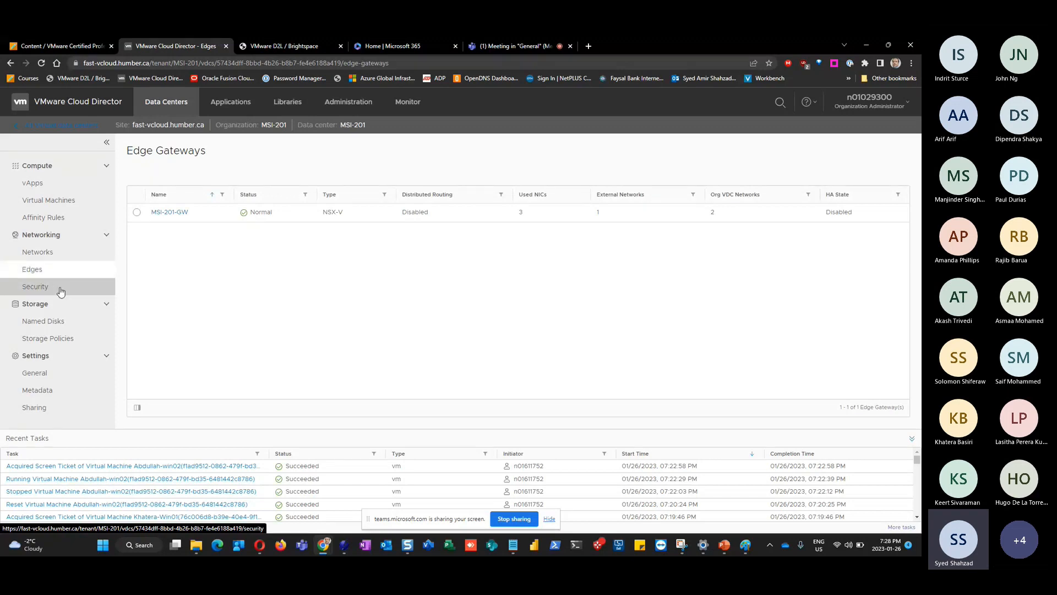
{"action": "left_click", "coordinate": [54, 289]}
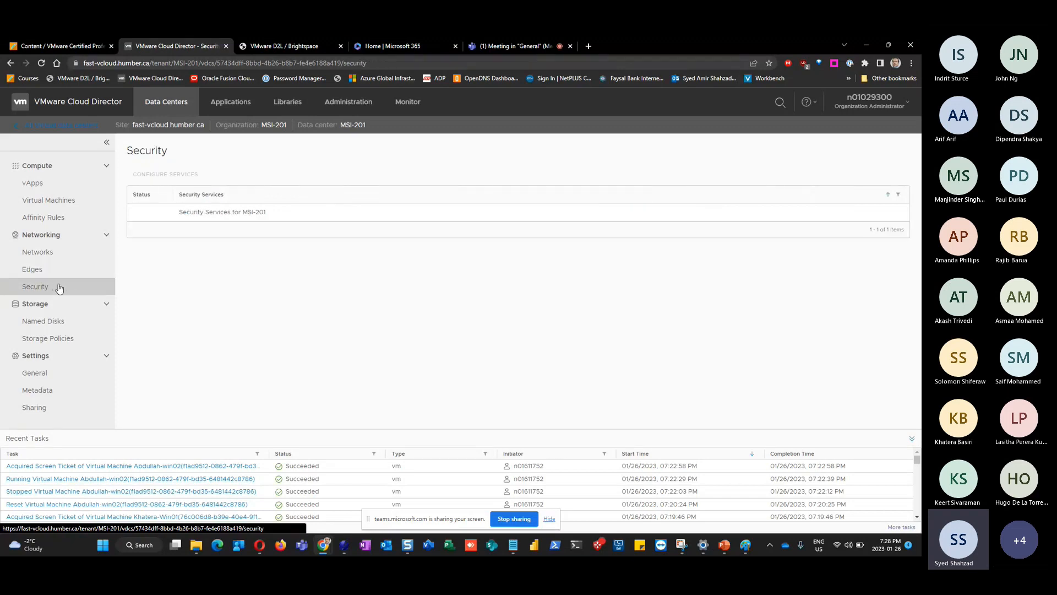
{"action": "left_click", "coordinate": [51, 256]}
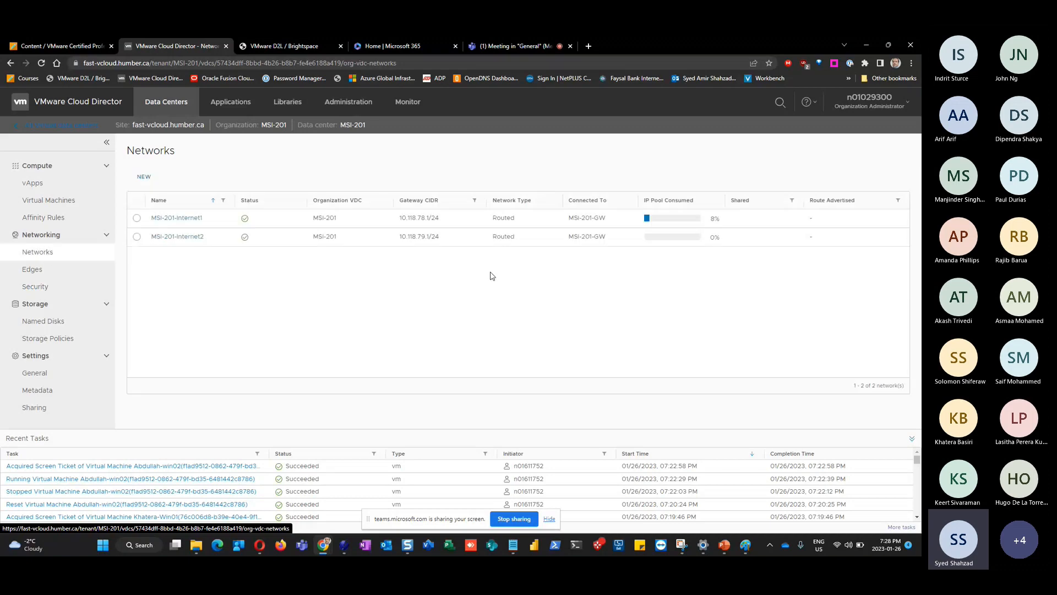
{"action": "left_click", "coordinate": [491, 48]}
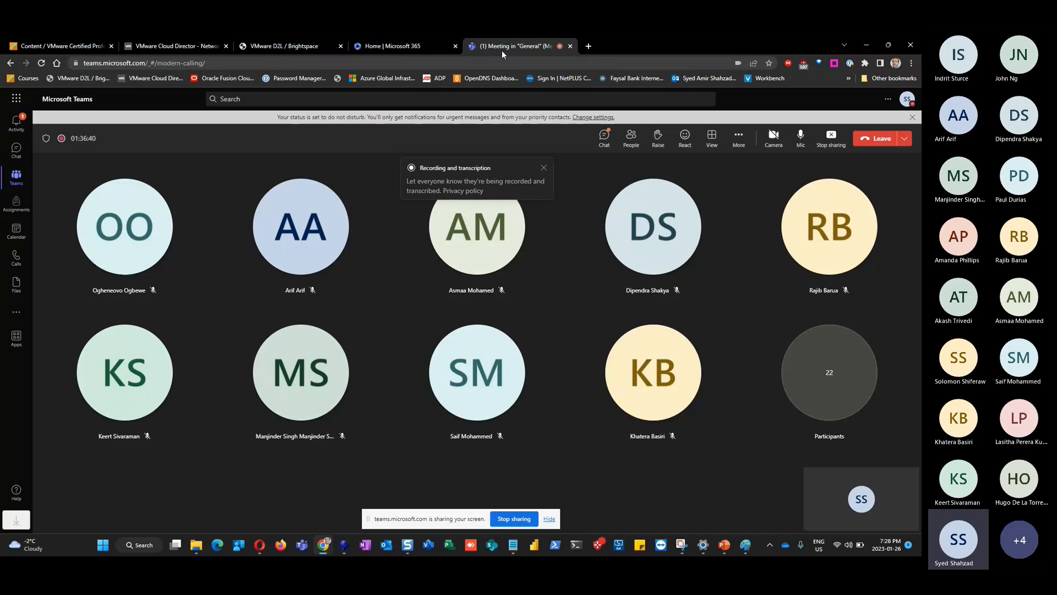
Open the Teams meeting chat, then bring the Amir-Win01 console window back to the front
{"action": "left_click", "coordinate": [603, 139]}
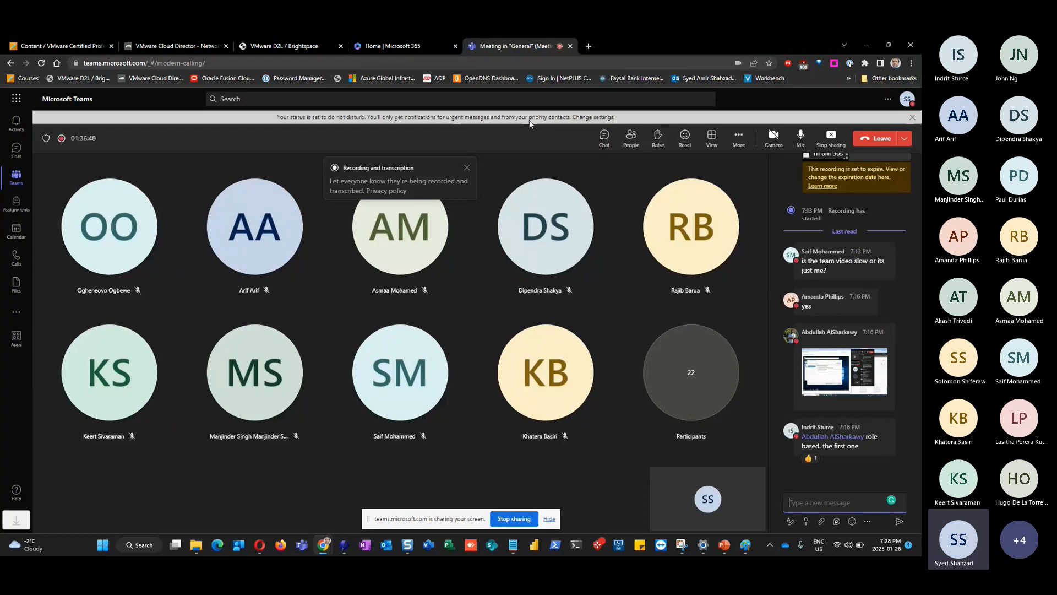
{"action": "left_click", "coordinate": [209, 45]}
{"action": "left_click", "coordinate": [503, 46]}
{"action": "key", "text": "alt+Tab"}
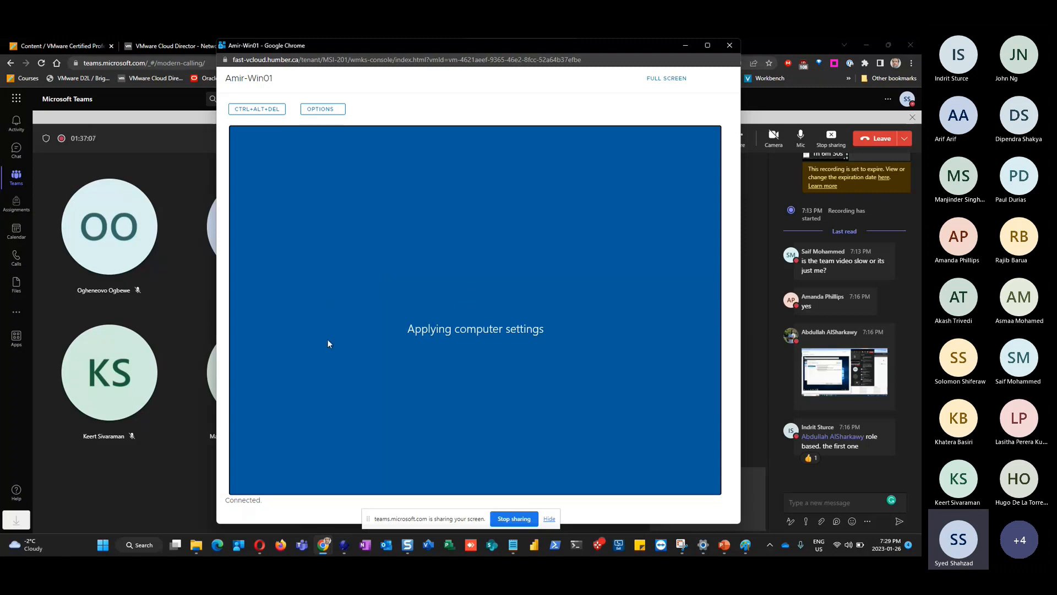
Send the Amir-Win01 console behind Chrome and open a new Google tab
{"action": "left_click", "coordinate": [776, 47]}
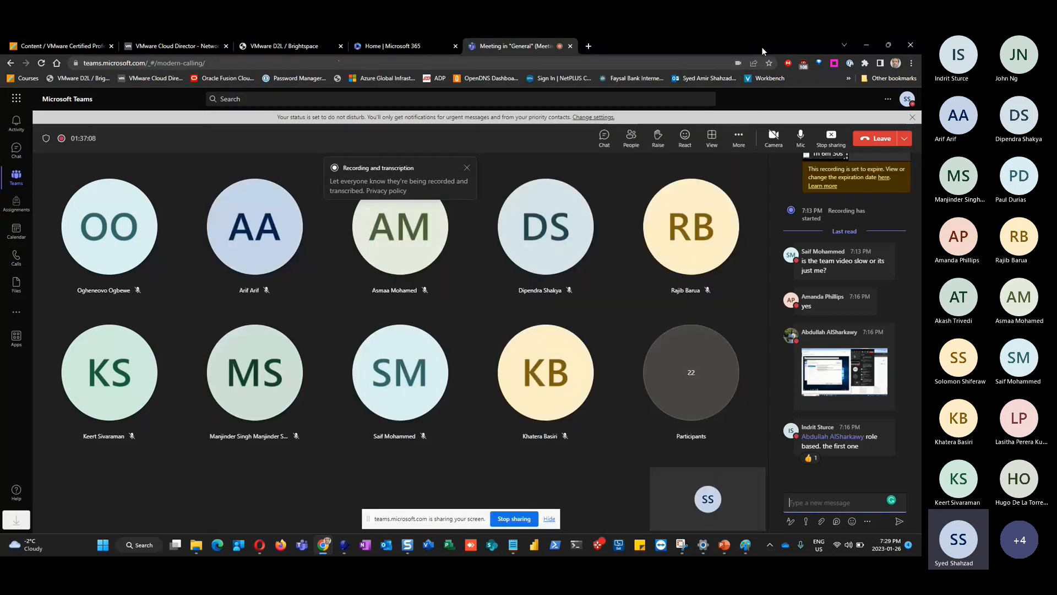
{"action": "left_click", "coordinate": [588, 45]}
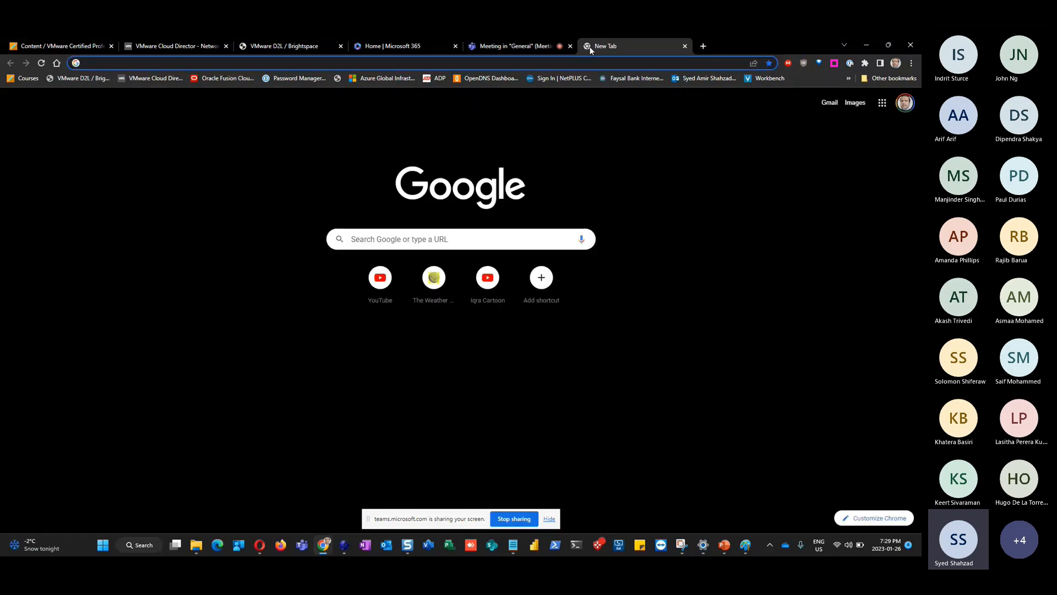
Search Google for 'googlechrome compressed as ISO' from Chrome's address bar, fixing the typo
{"action": "type", "text": "goo"}
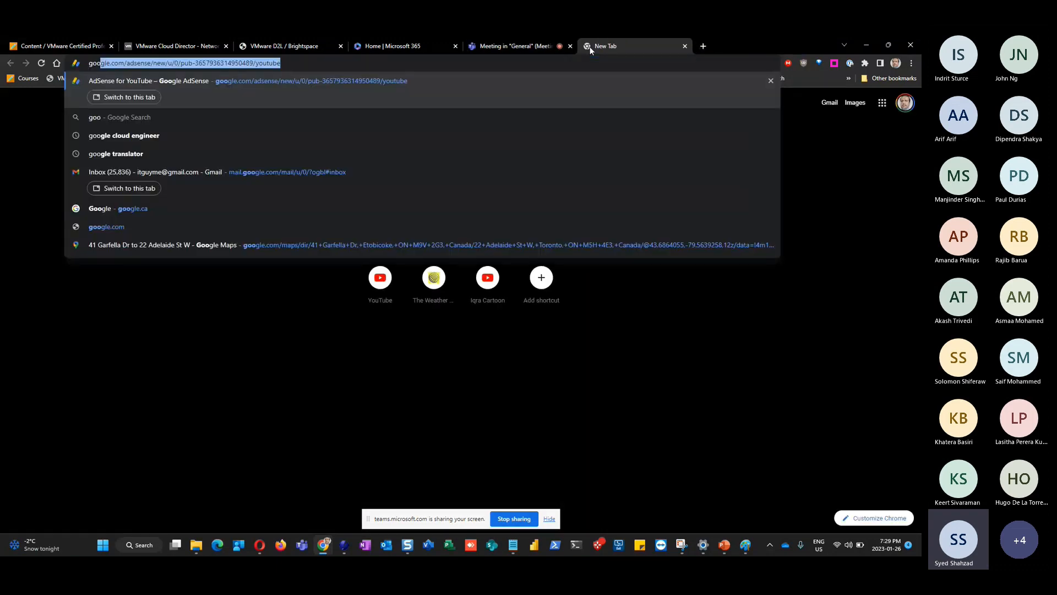
{"action": "key", "text": "BackSpace"}
{"action": "key", "text": "BackSpace"}
{"action": "key", "text": "BackSpace"}
{"action": "key", "text": "BackSpace"}
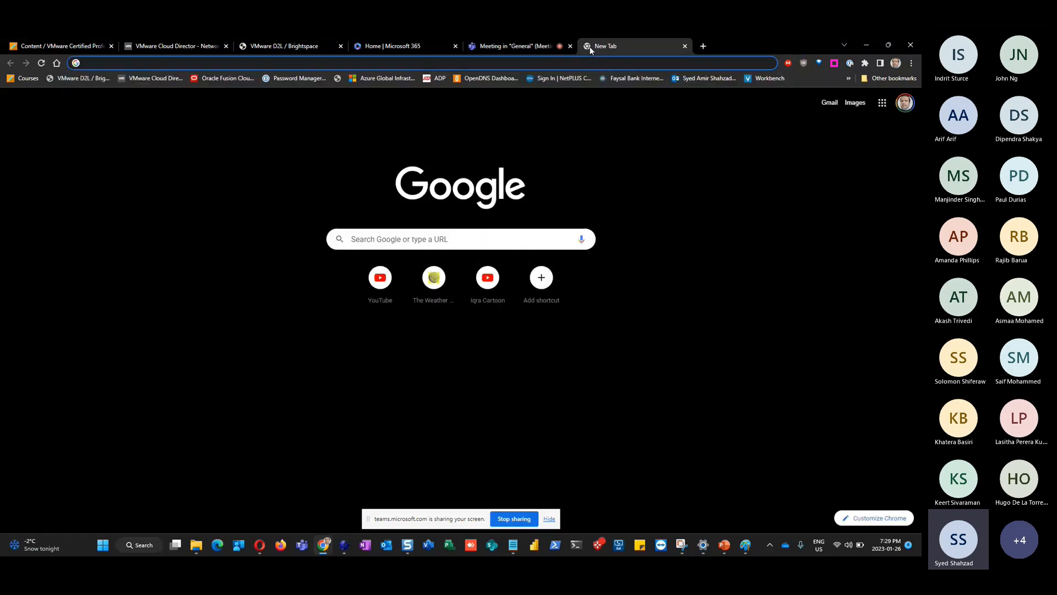
{"action": "type", "text": "googlec"}
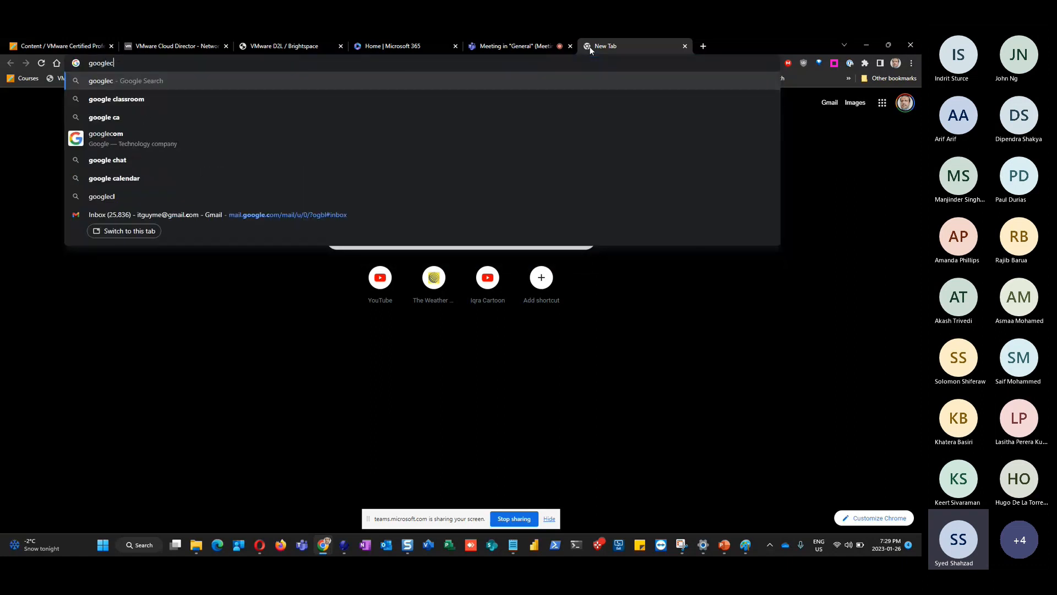
{"action": "type", "text": "hrome cm"}
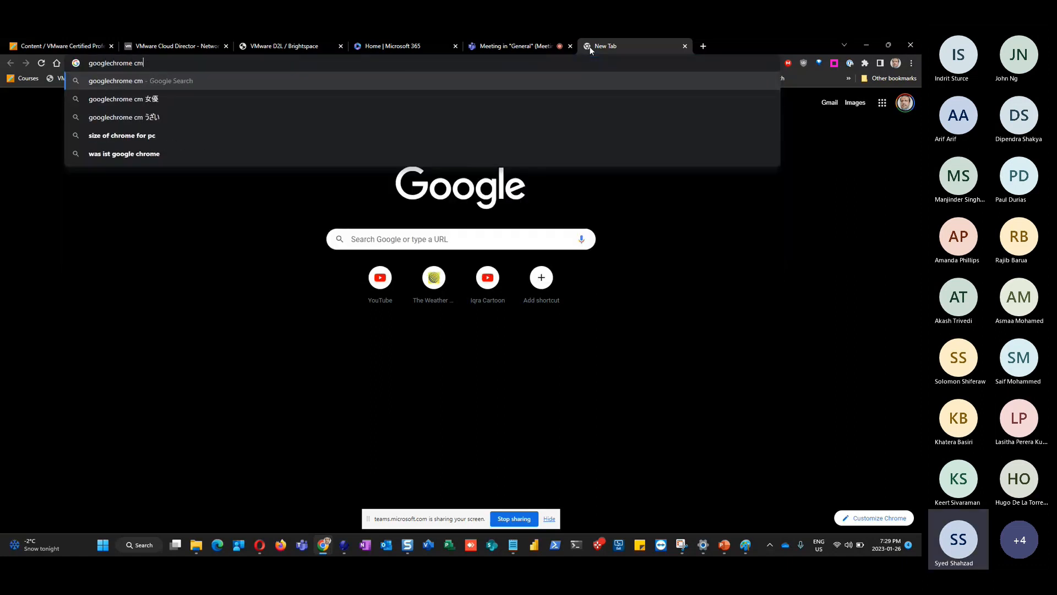
{"action": "key", "text": "BackSpace"}
{"action": "type", "text": "ompres"}
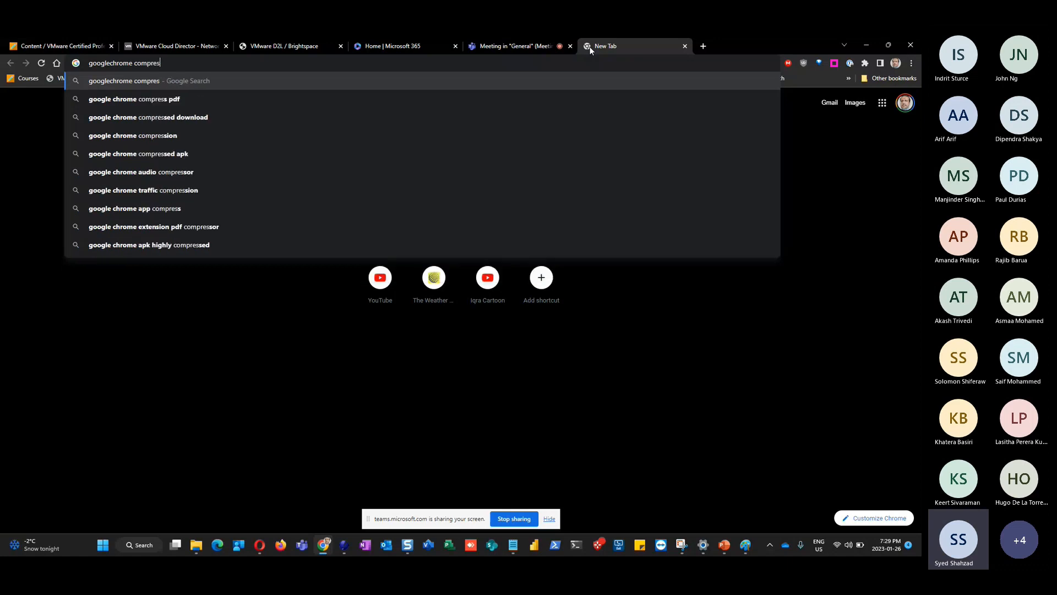
{"action": "type", "text": "sed as ISO"}
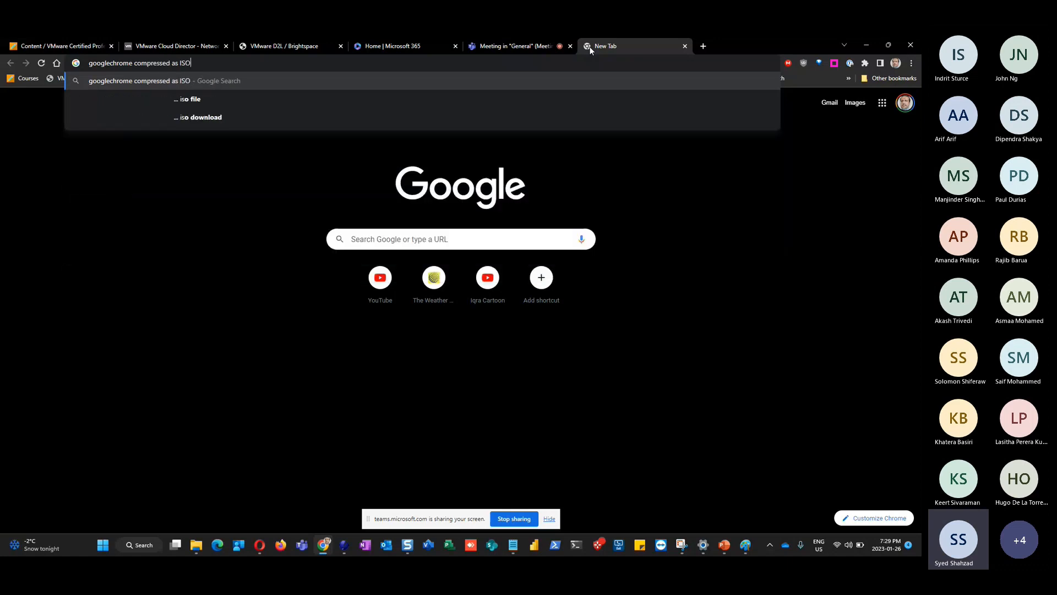
{"action": "key", "text": "Return"}
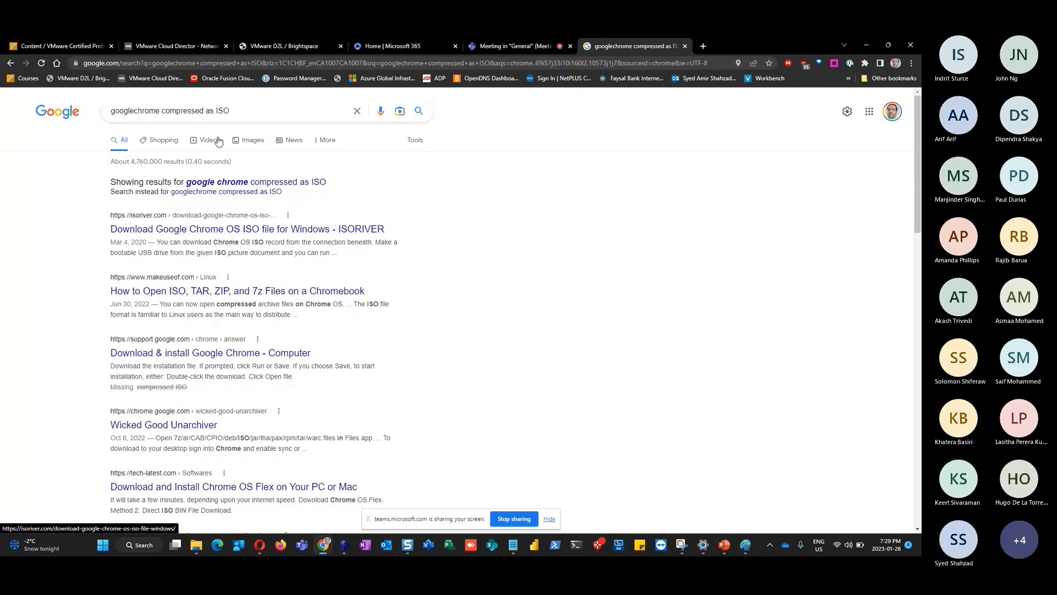
Refine the search to 'googlechrome browser compressed as ISO' and scroll through the results
{"action": "left_click", "coordinate": [158, 114]}
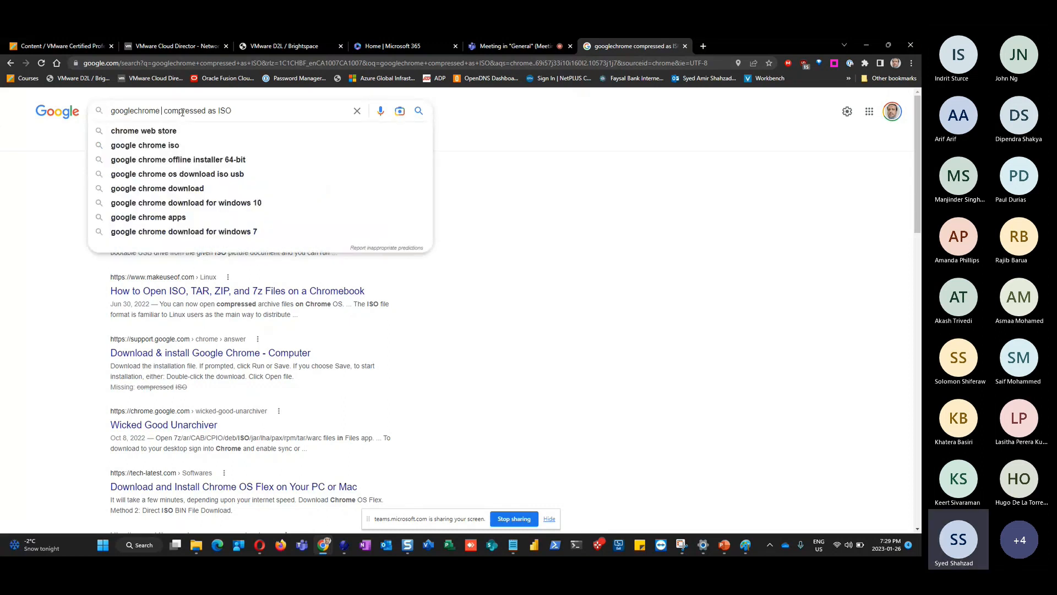
{"action": "type", "text": "browser"}
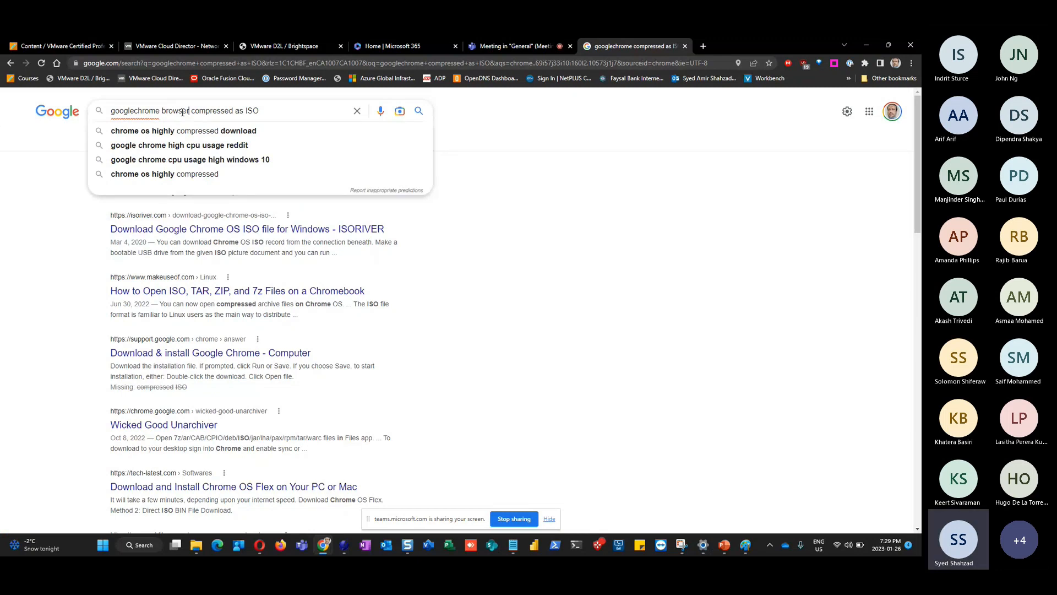
{"action": "key", "text": "Return"}
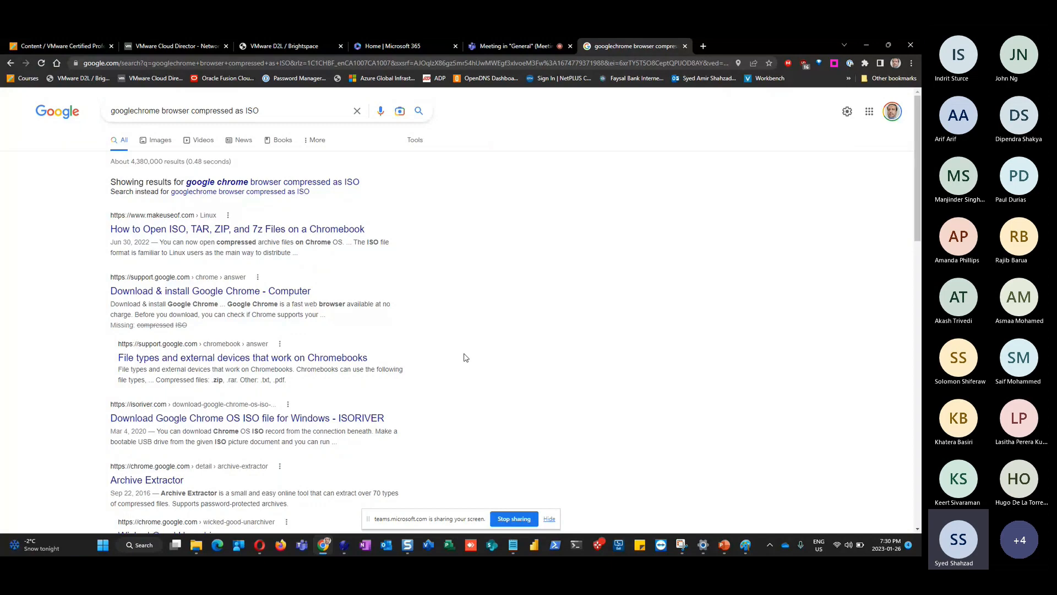
{"action": "scroll", "coordinate": [364, 354], "scroll_direction": "down", "scroll_amount": 3}
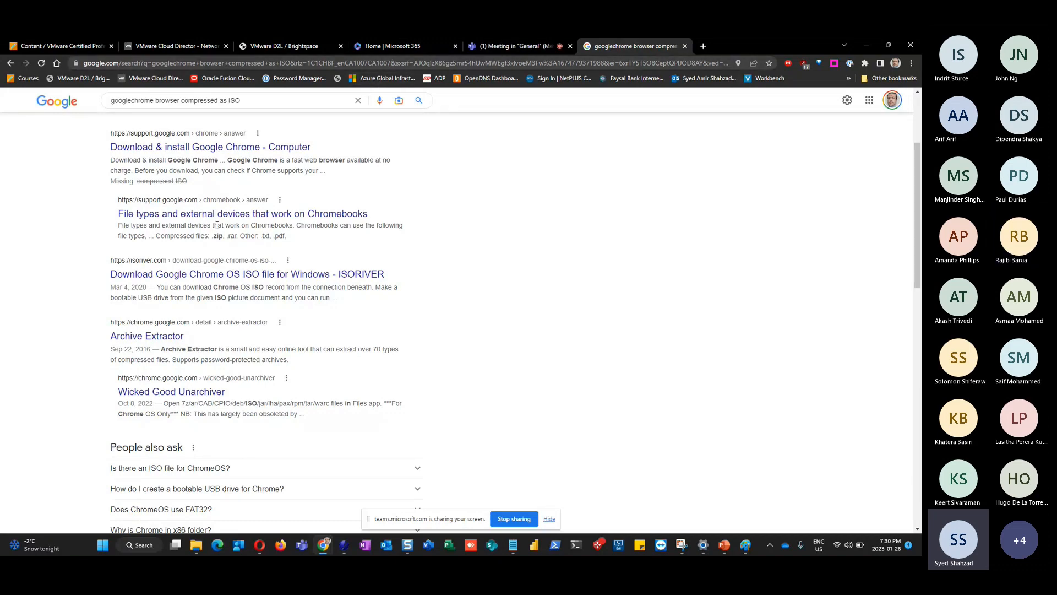
{"action": "scroll", "coordinate": [216, 225], "scroll_direction": "down", "scroll_amount": 3}
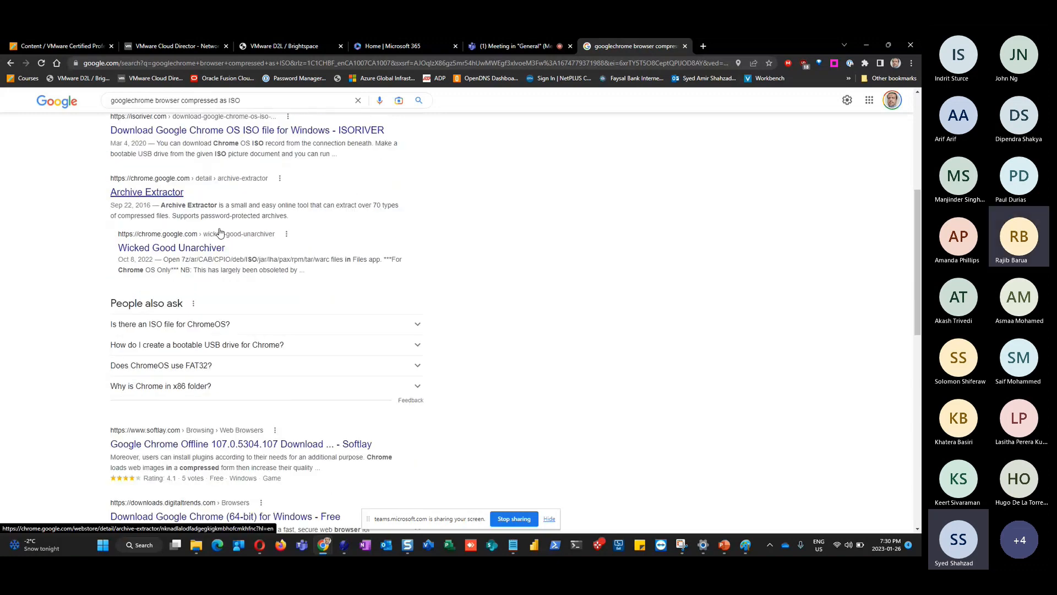
{"action": "scroll", "coordinate": [219, 231], "scroll_direction": "down", "scroll_amount": 2}
{"action": "scroll", "coordinate": [220, 230], "scroll_direction": "down", "scroll_amount": 2}
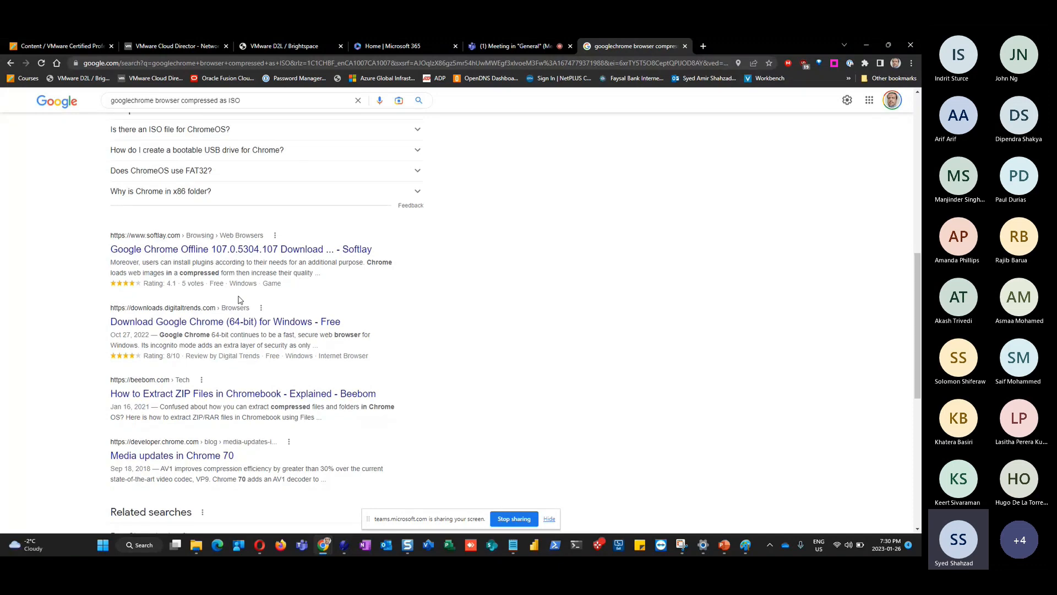
{"action": "scroll", "coordinate": [239, 300], "scroll_direction": "down", "scroll_amount": 2}
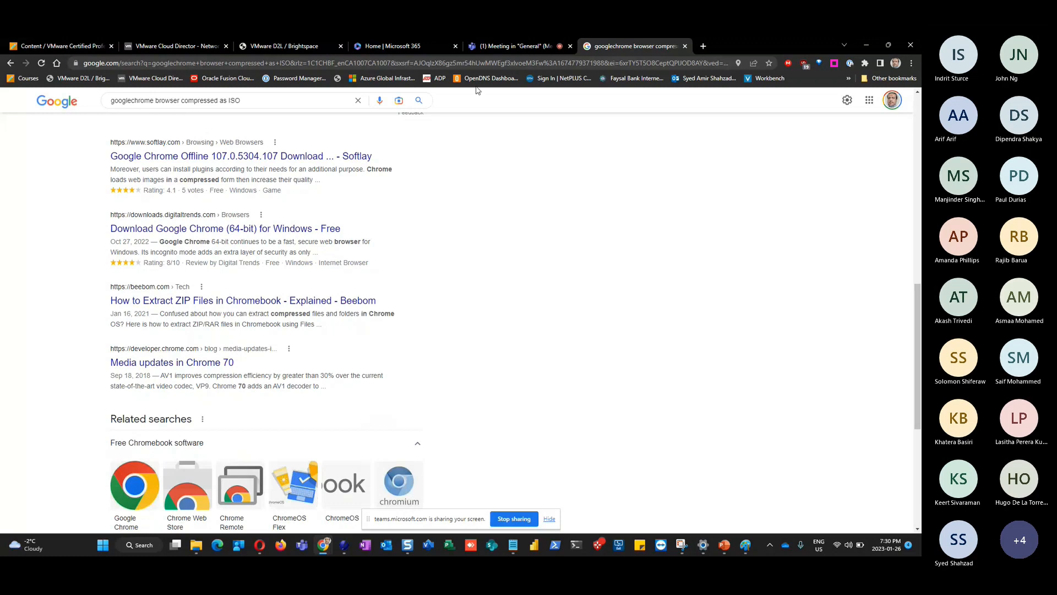
{"action": "key", "text": "alt+Tab"}
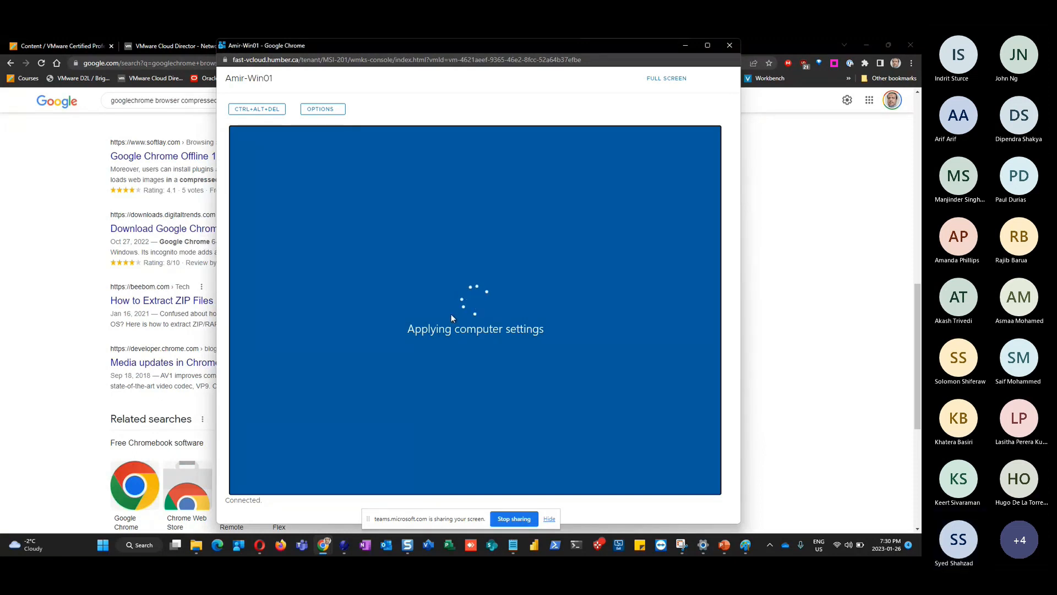
Leave the still-loading Amir-Win01 console and return to Cloud Director's MSI-201 Networks page
{"action": "key", "text": "alt+Tab"}
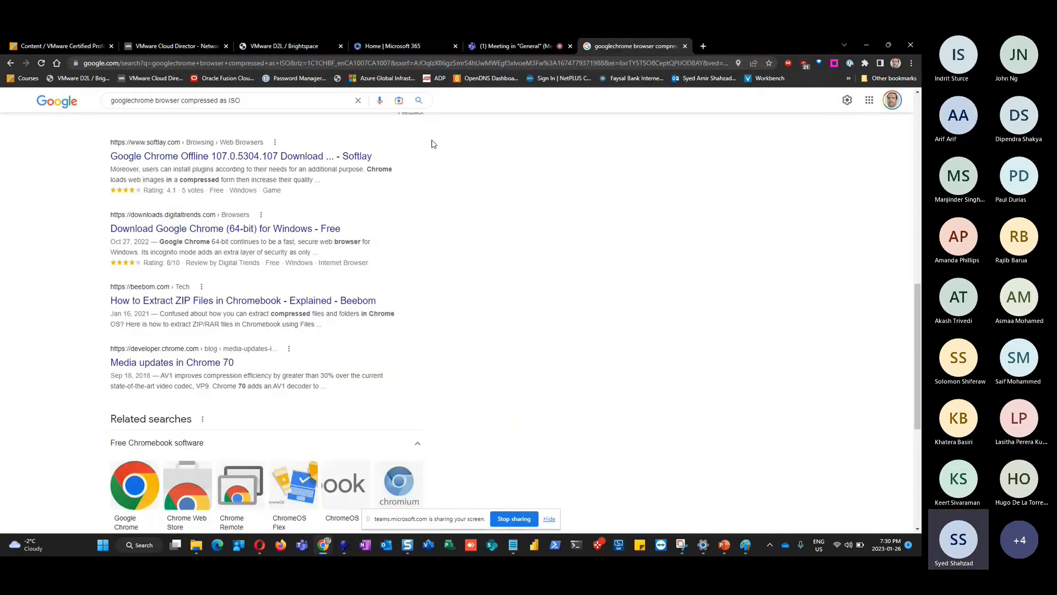
{"action": "left_click", "coordinate": [156, 48]}
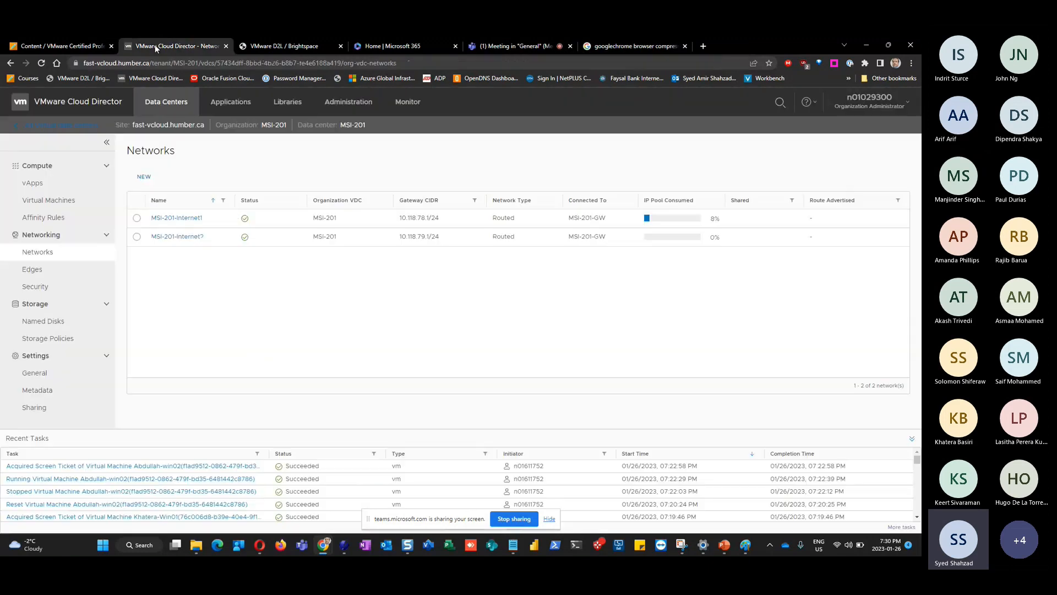
Read the Teams chat's exe-to-ISO converter suggestion, then go back to the Google results
{"action": "left_click", "coordinate": [500, 47]}
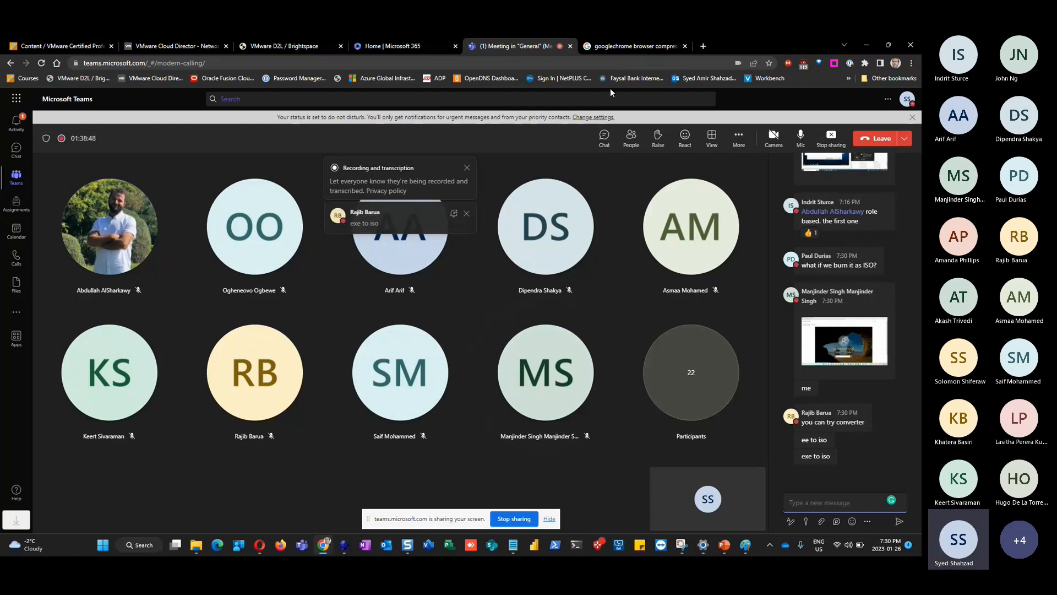
{"action": "mouse_move", "coordinate": [196, 545]}
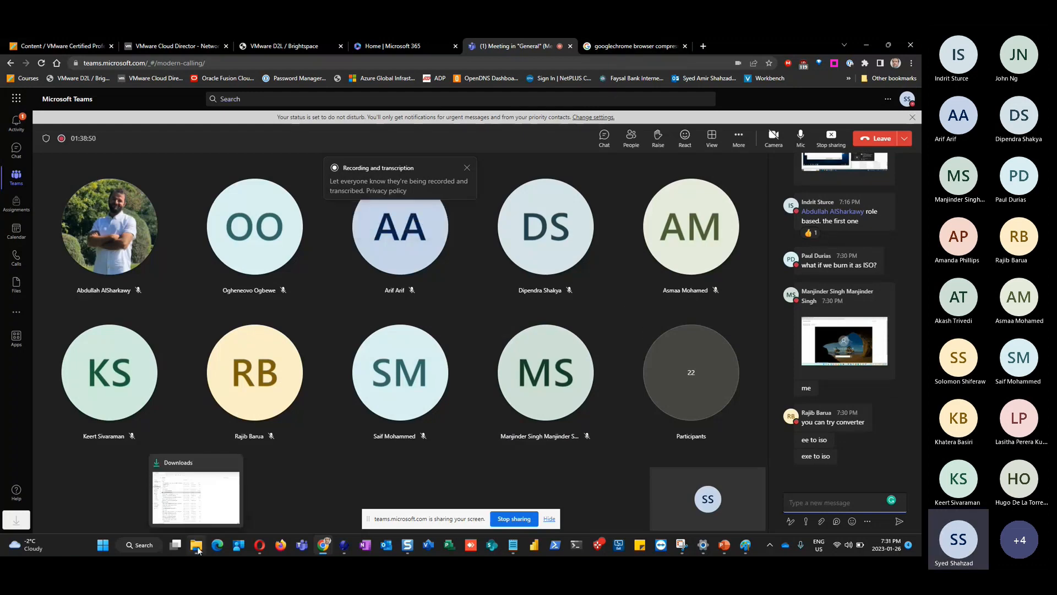
{"action": "left_click", "coordinate": [198, 511]}
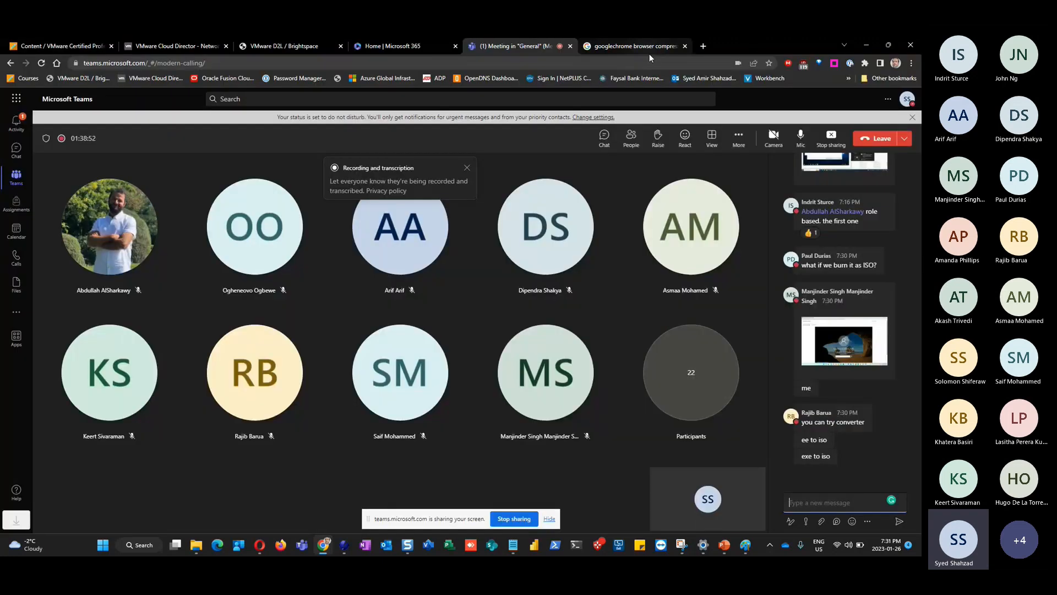
{"action": "left_click", "coordinate": [649, 51]}
{"action": "left_click", "coordinate": [245, 98]}
Replace the query with 'exe to iso' and scroll through the conversion guides found
{"action": "triple_click", "coordinate": [245, 97]}
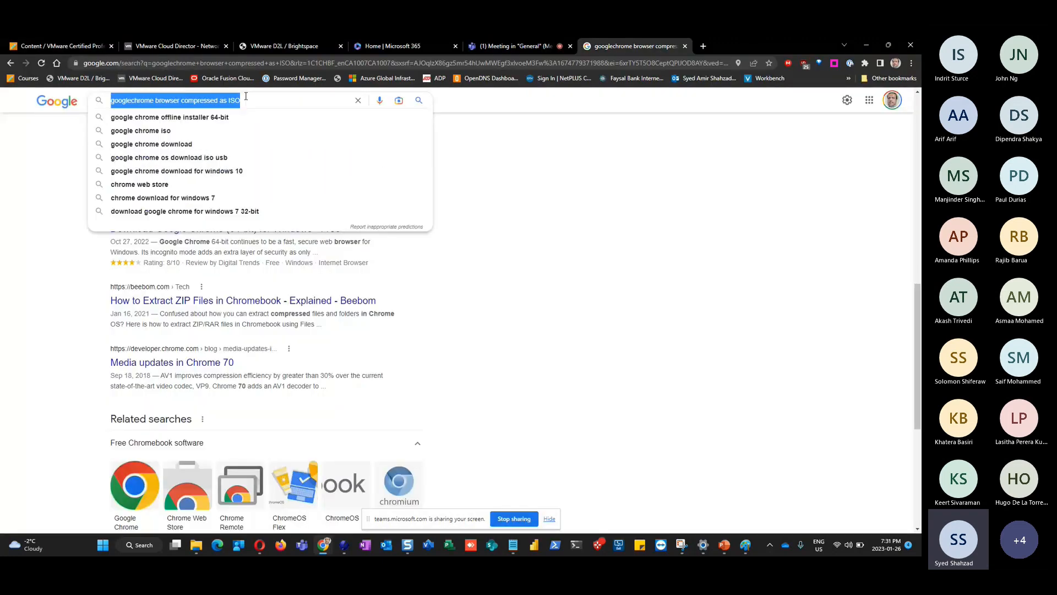
{"action": "type", "text": "e"}
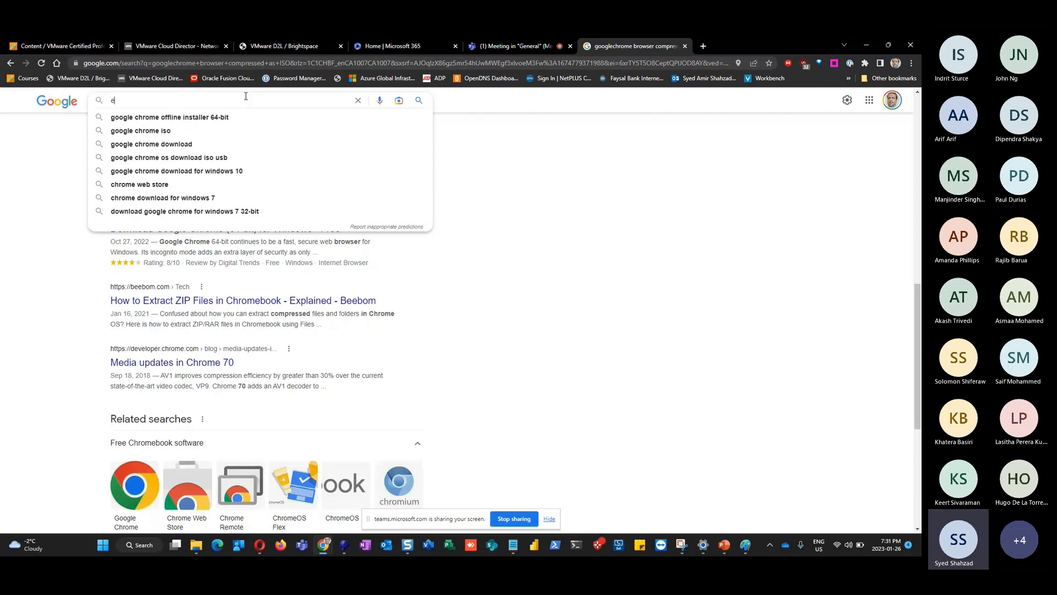
{"action": "type", "text": "xe to iso"}
{"action": "key", "text": "Return"}
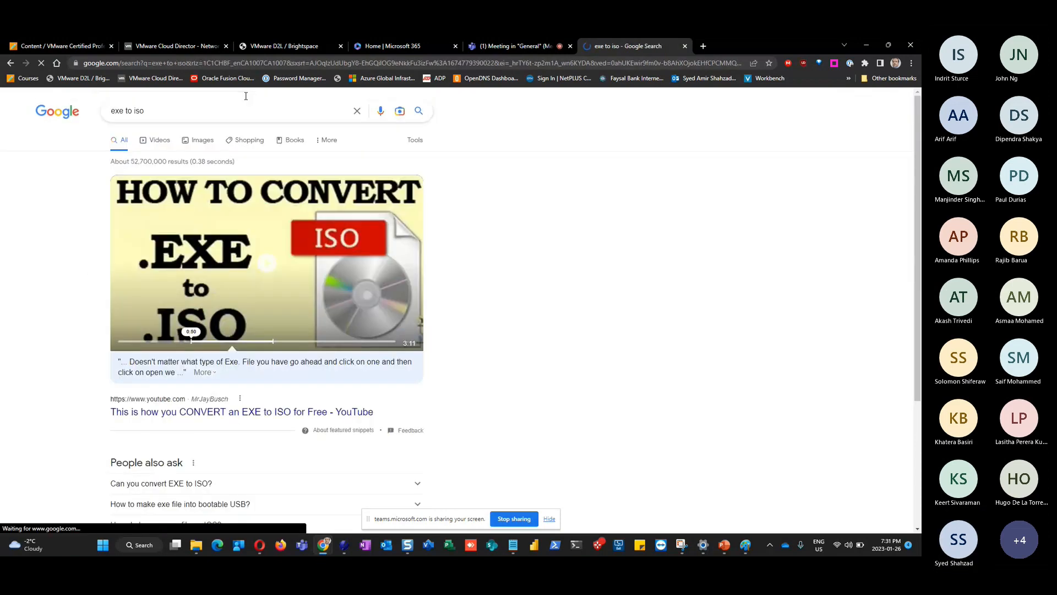
{"action": "scroll", "coordinate": [38, 303], "scroll_direction": "down", "scroll_amount": 3}
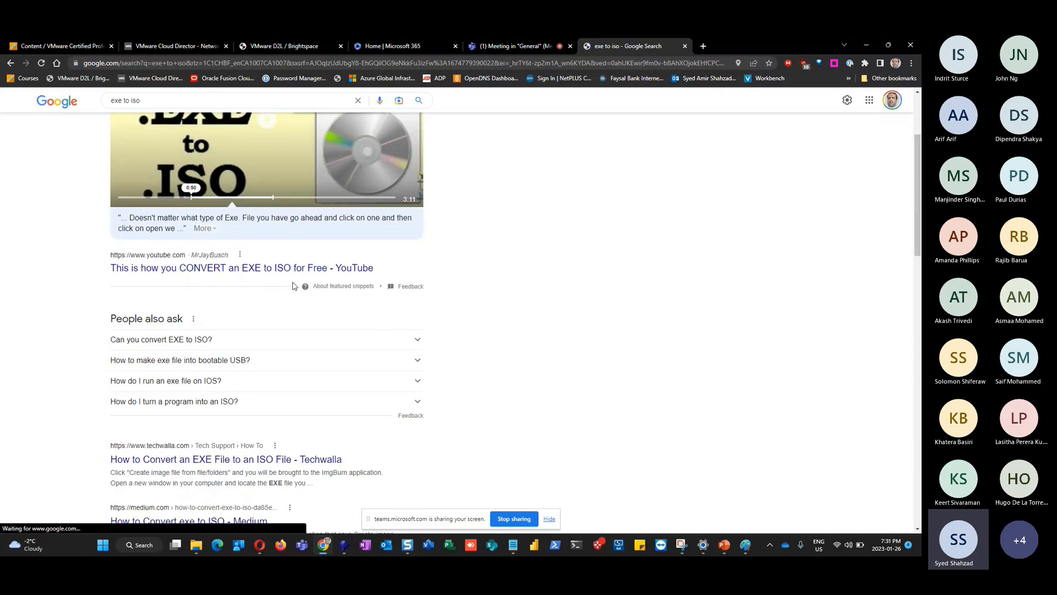
{"action": "scroll", "coordinate": [99, 295], "scroll_direction": "down", "scroll_amount": 2}
{"action": "scroll", "coordinate": [99, 295], "scroll_direction": "down", "scroll_amount": 1}
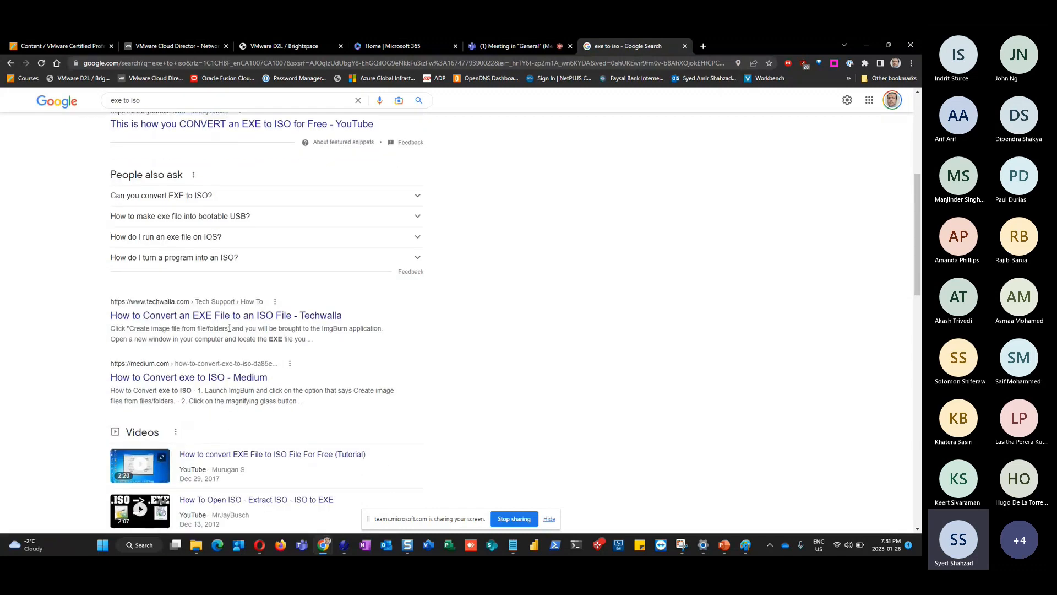
{"action": "scroll", "coordinate": [243, 329], "scroll_direction": "down", "scroll_amount": 2}
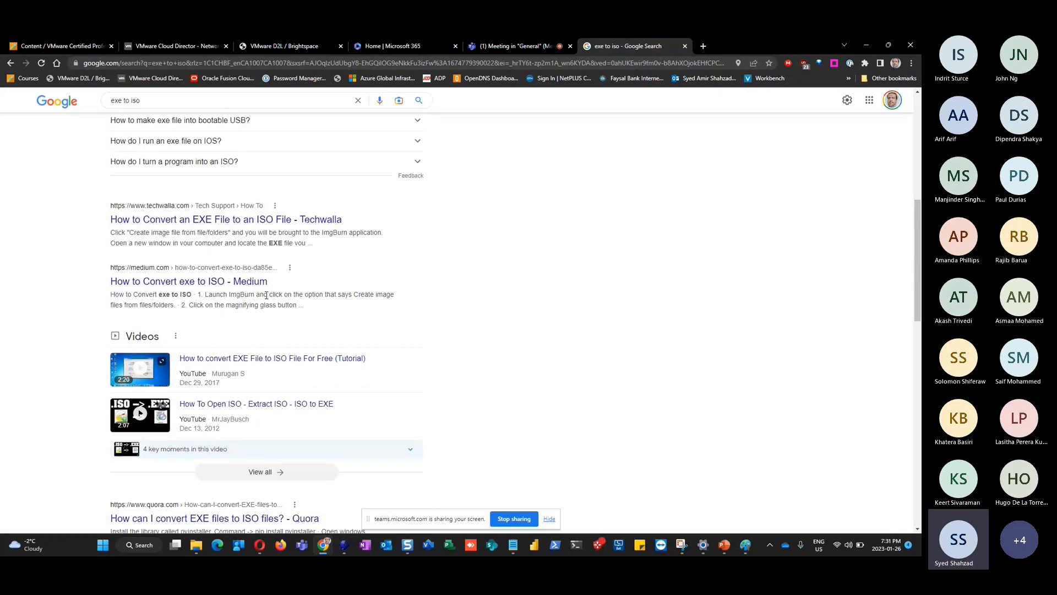
{"action": "scroll", "coordinate": [85, 340], "scroll_direction": "down", "scroll_amount": 4}
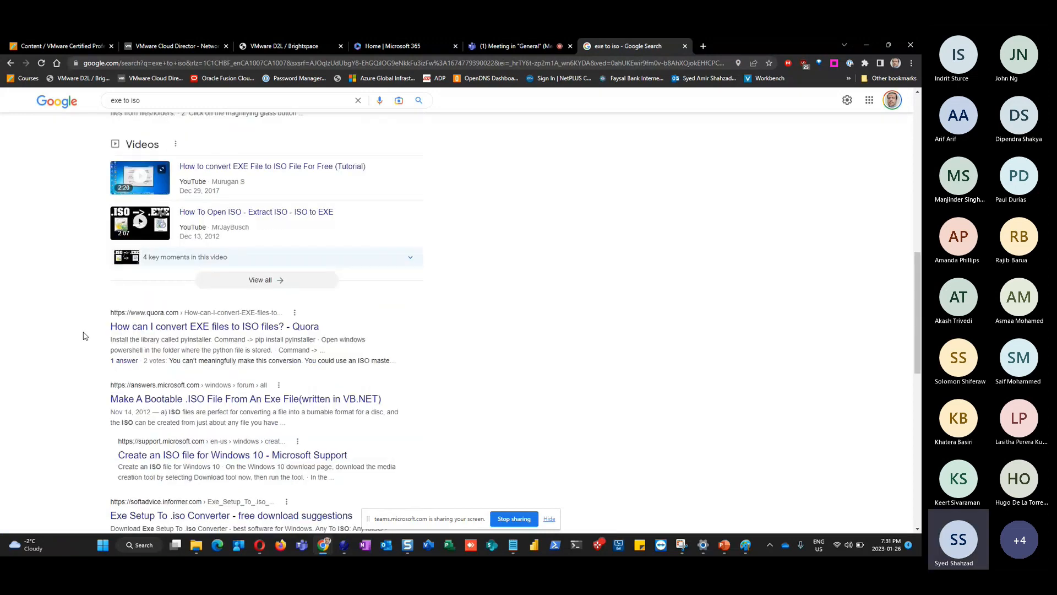
{"action": "scroll", "coordinate": [86, 336], "scroll_direction": "up", "scroll_amount": 6}
Extend the search to 'exe to iso online free', then switch back to Cloud Director
{"action": "left_click", "coordinate": [159, 98]}
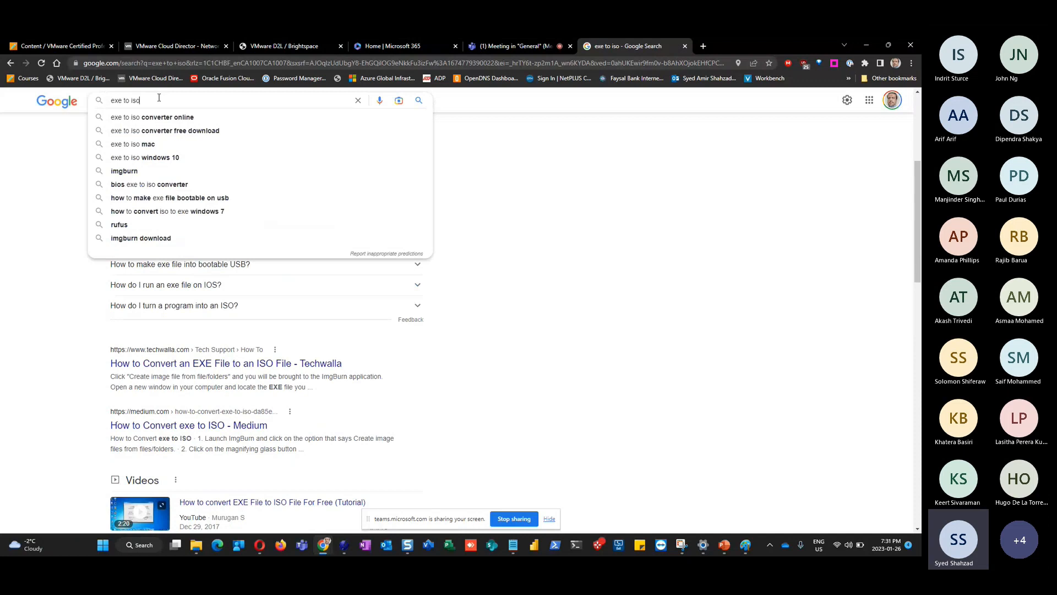
{"action": "type", "text": "online"}
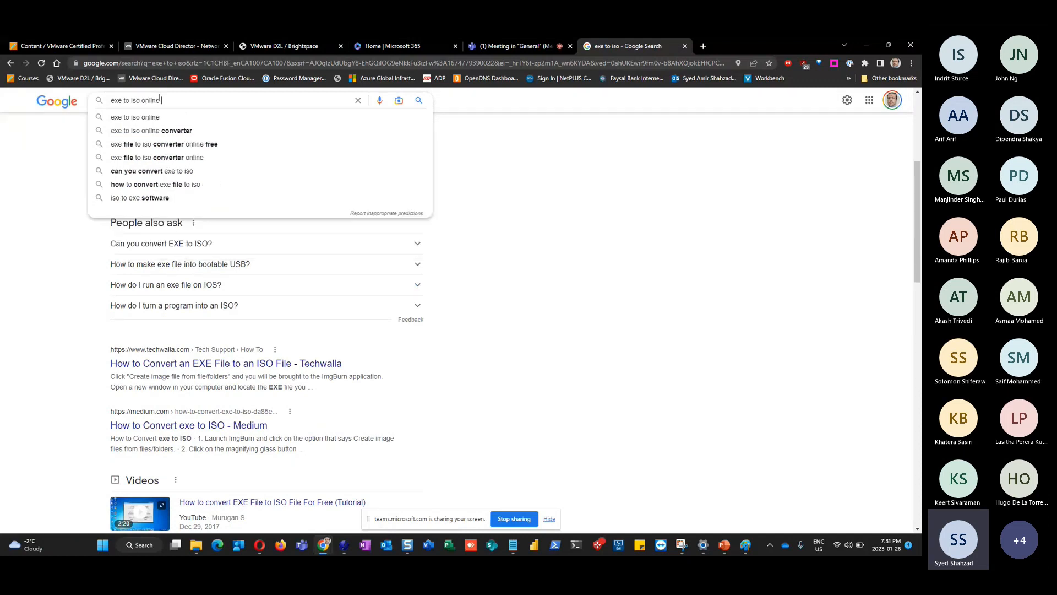
{"action": "type", "text": " free"}
{"action": "key", "text": "Return"}
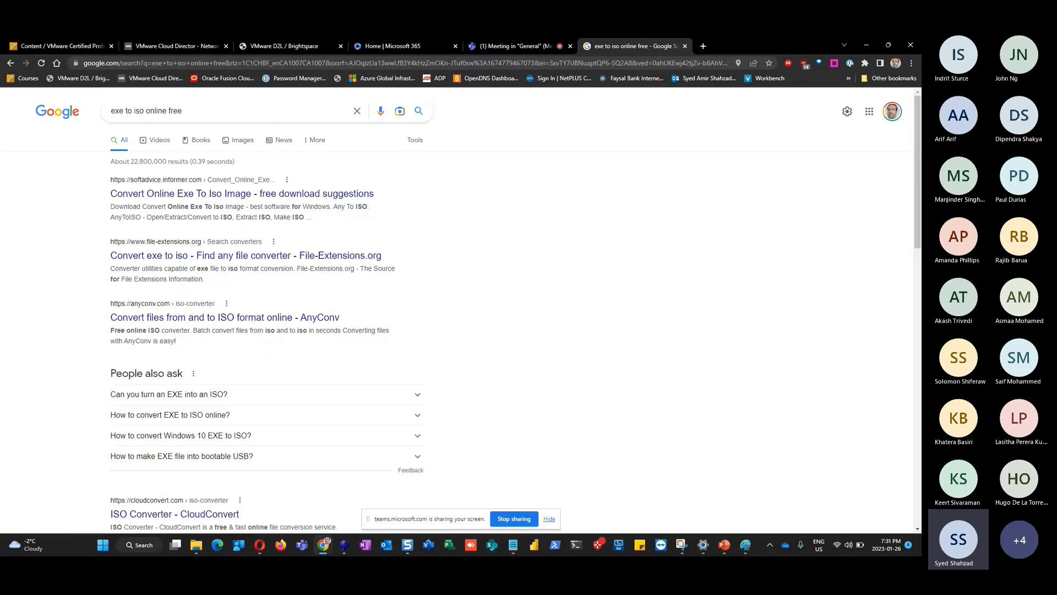
{"action": "key", "text": "alt+Tab"}
Add ChromeStandaloneSetup64.iso from Downloads as new media in catalog MSI-201 under Libraries > Media & Other
{"action": "left_click", "coordinate": [180, 46]}
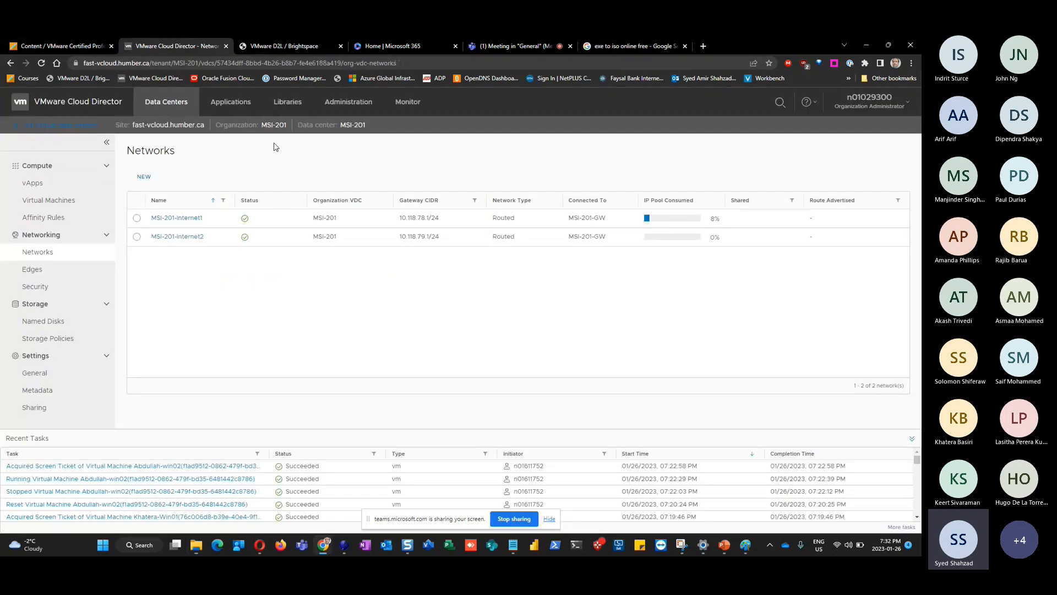
{"action": "left_click", "coordinate": [288, 106]}
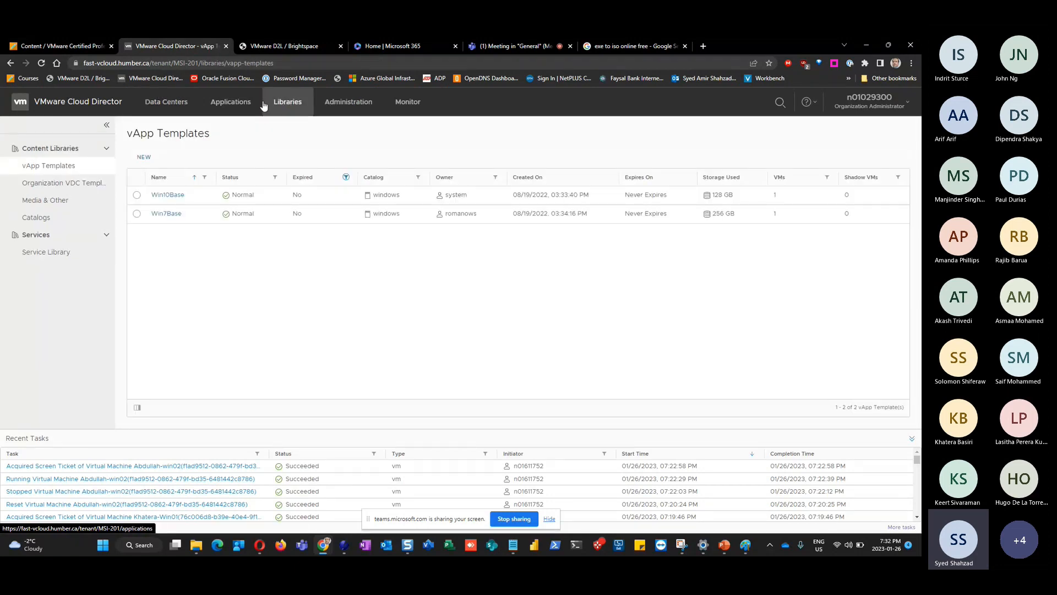
{"action": "left_click", "coordinate": [54, 201]}
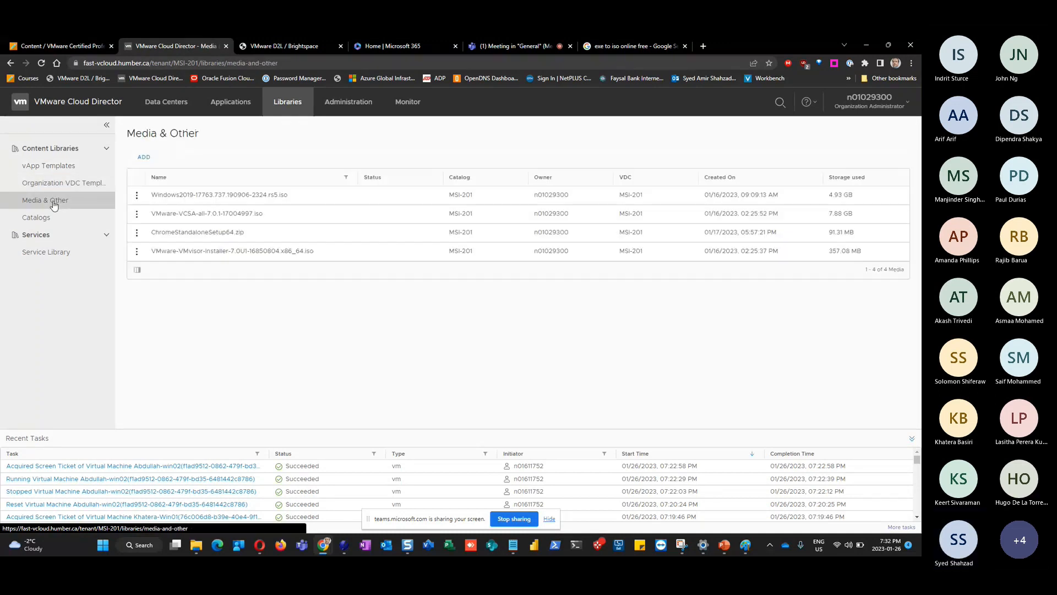
{"action": "left_click", "coordinate": [144, 159]}
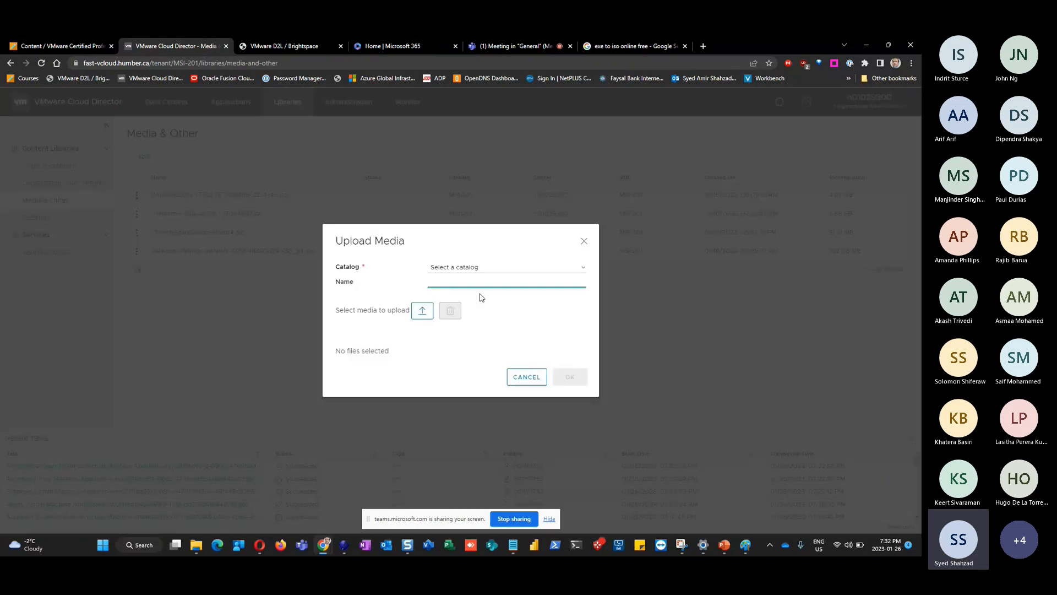
{"action": "left_click", "coordinate": [417, 312]}
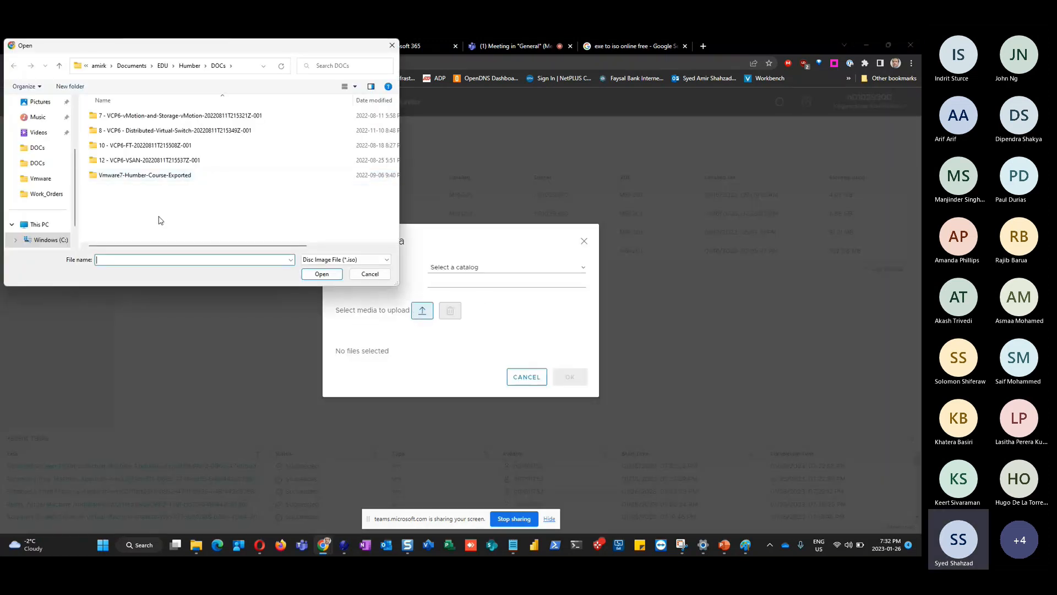
{"action": "left_click", "coordinate": [44, 163]}
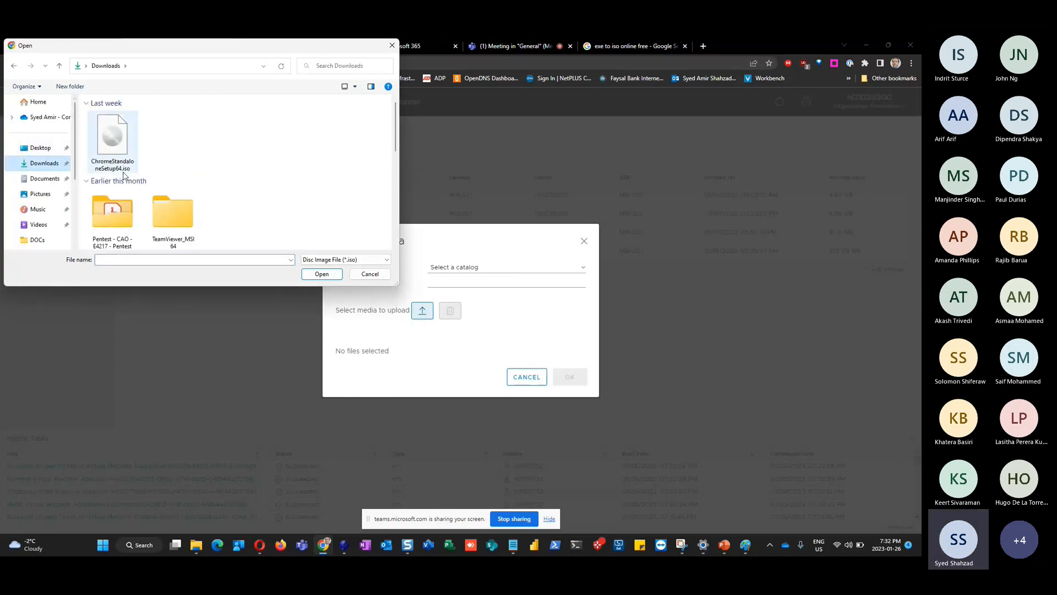
{"action": "double_click", "coordinate": [123, 170]}
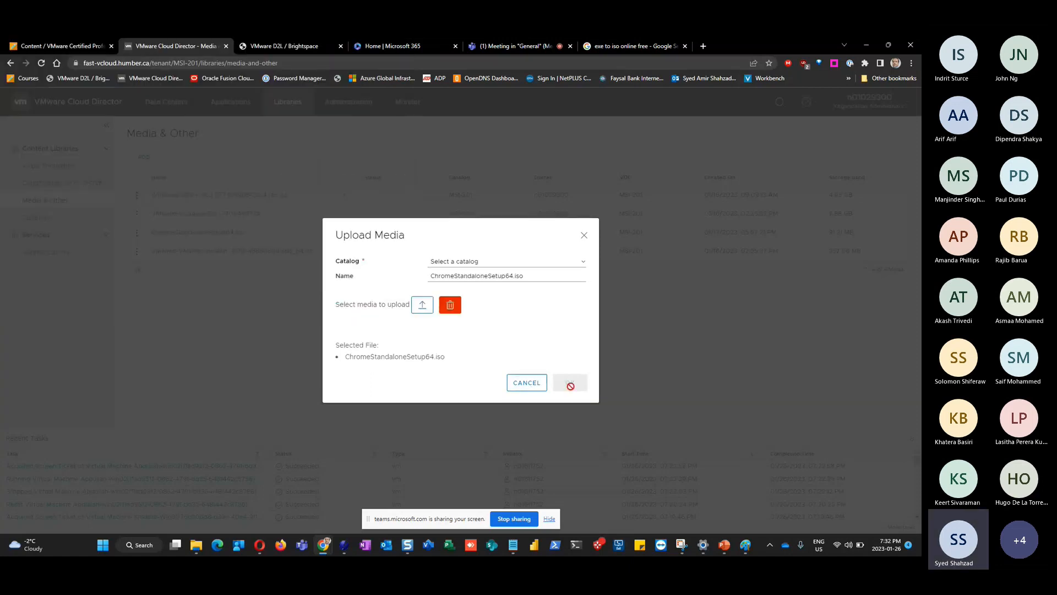
{"action": "left_click", "coordinate": [583, 266]}
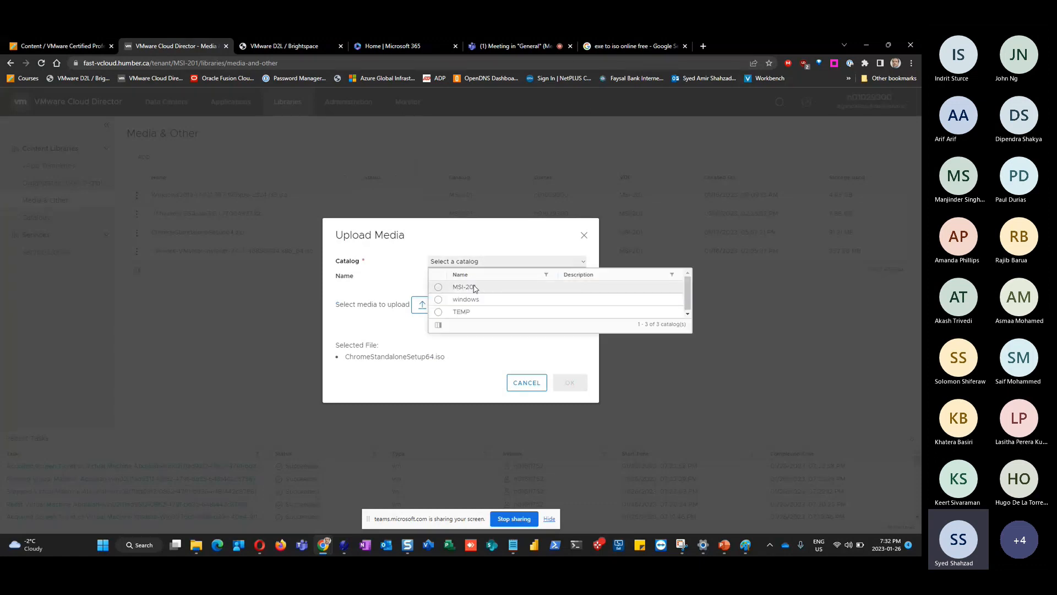
{"action": "left_click", "coordinate": [670, 286]}
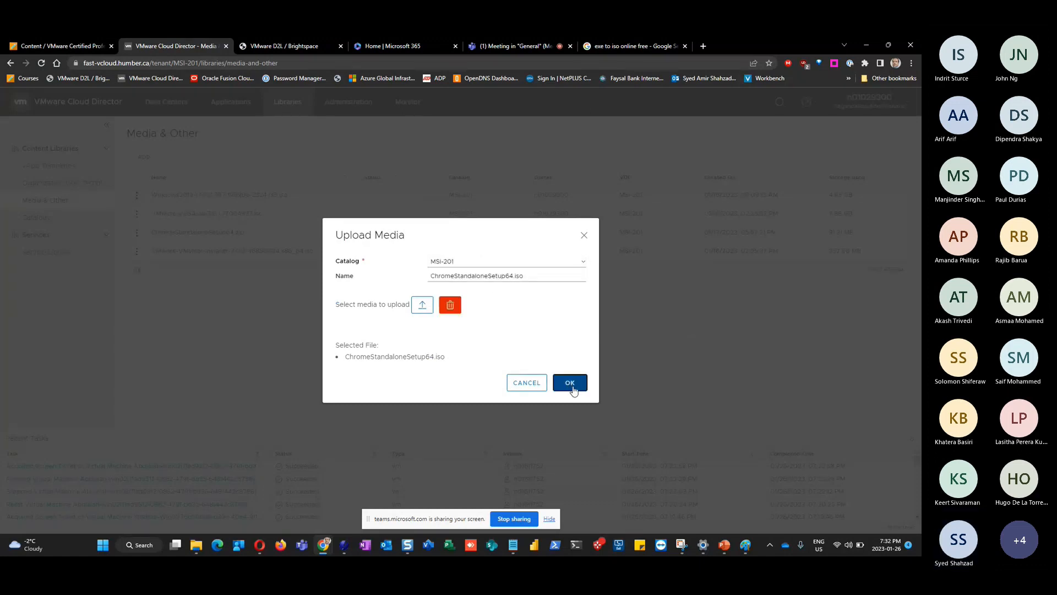
{"action": "left_click", "coordinate": [571, 384]}
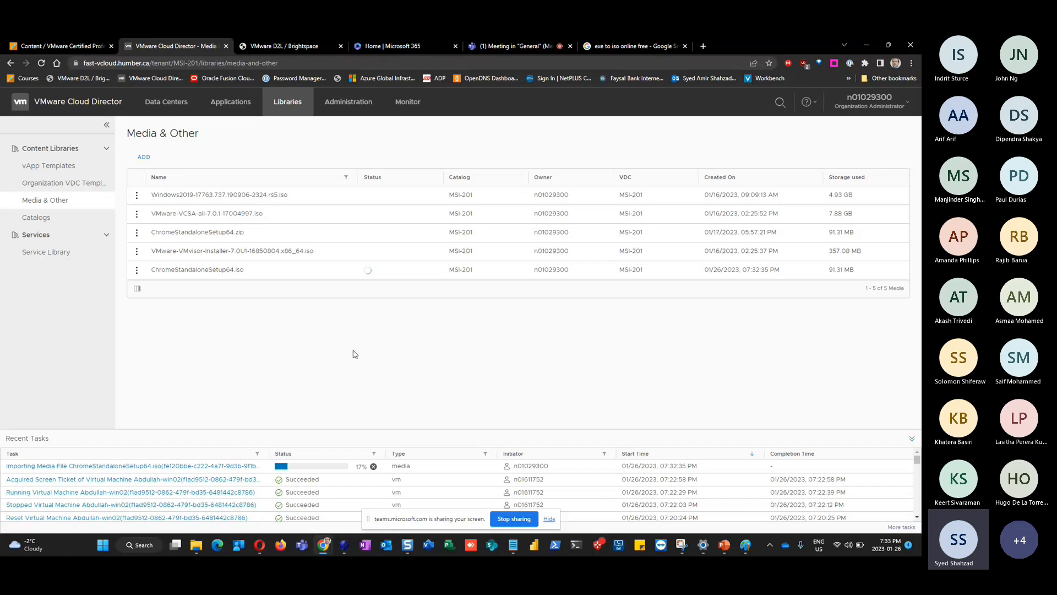
Unlock Amir-Win01 with the Administrator password and close the Windows Admin Center pop-up
{"action": "key", "text": "alt+Tab"}
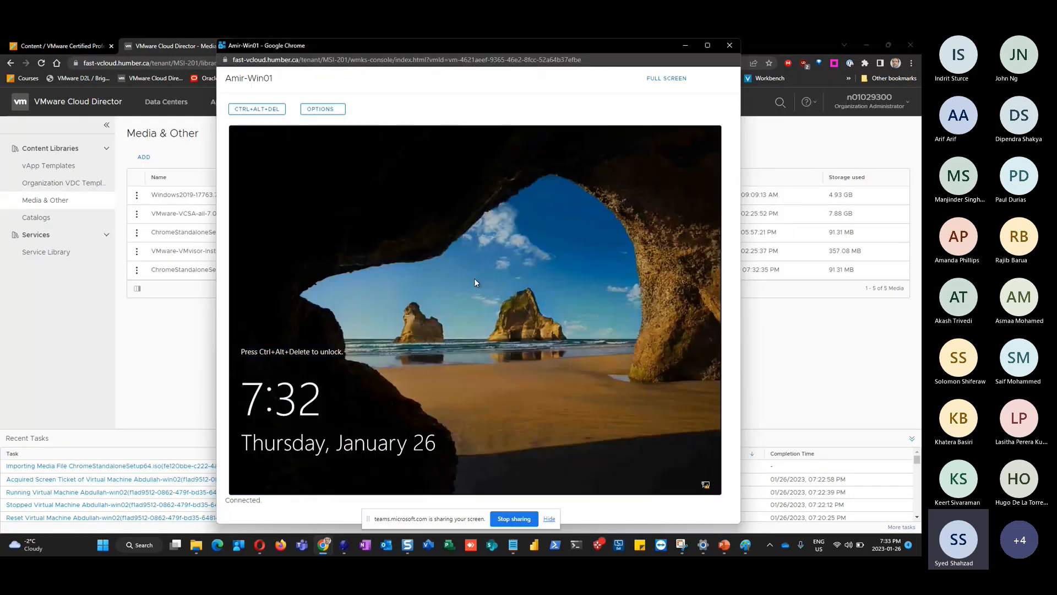
{"action": "left_click", "coordinate": [263, 114]}
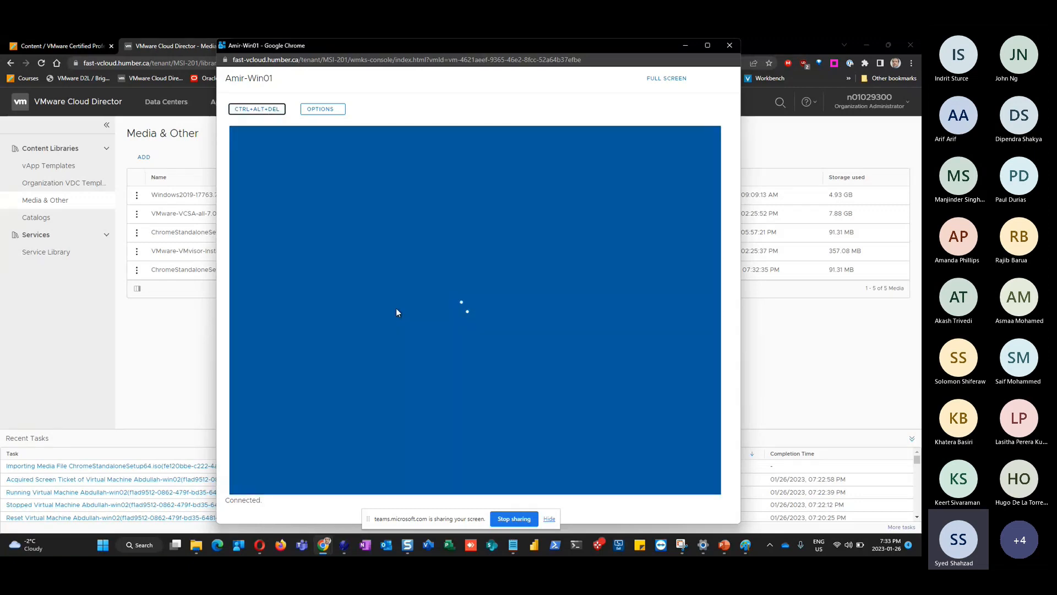
{"action": "left_click", "coordinate": [465, 355]}
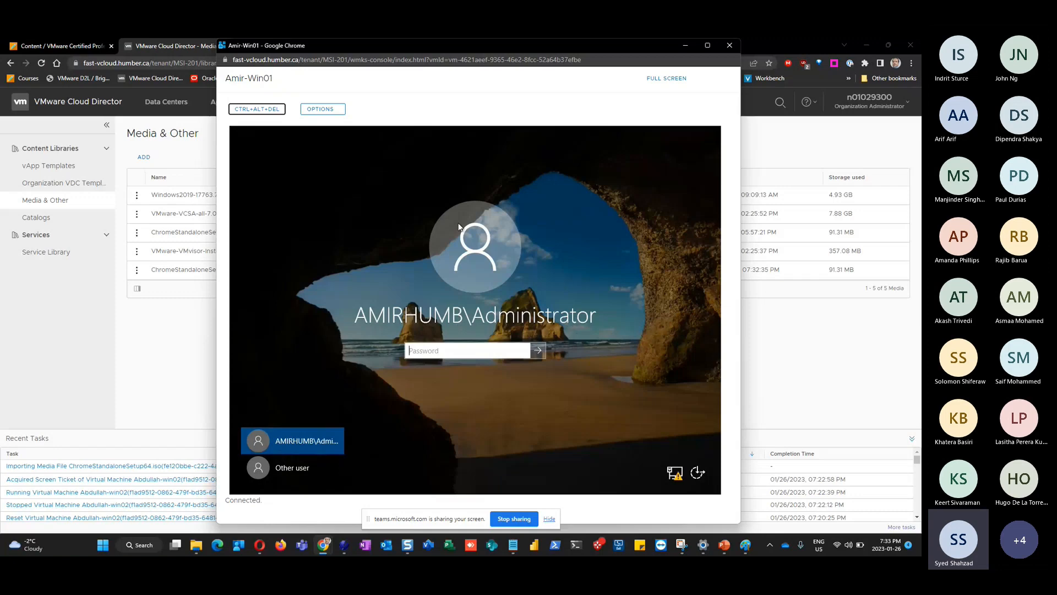
{"action": "left_click", "coordinate": [446, 351]}
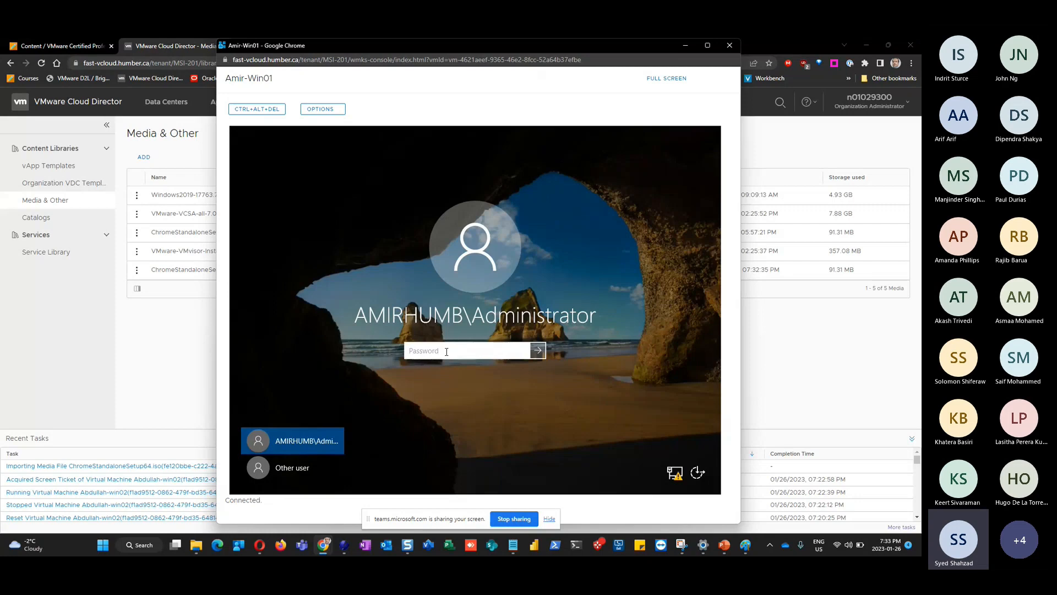
{"action": "type", "text": "••••••"}
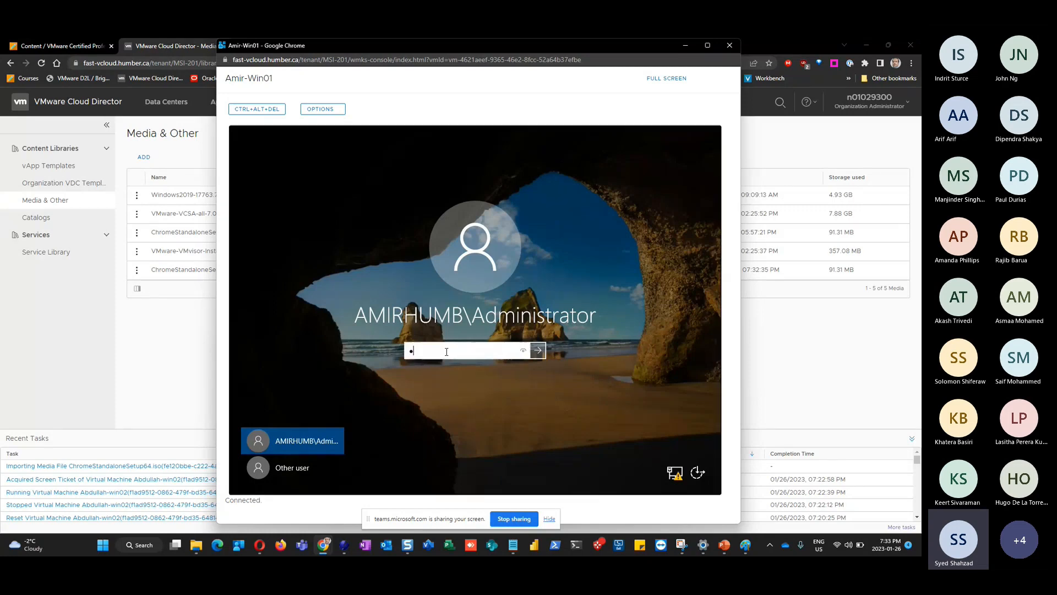
{"action": "type", "text": "••••••"}
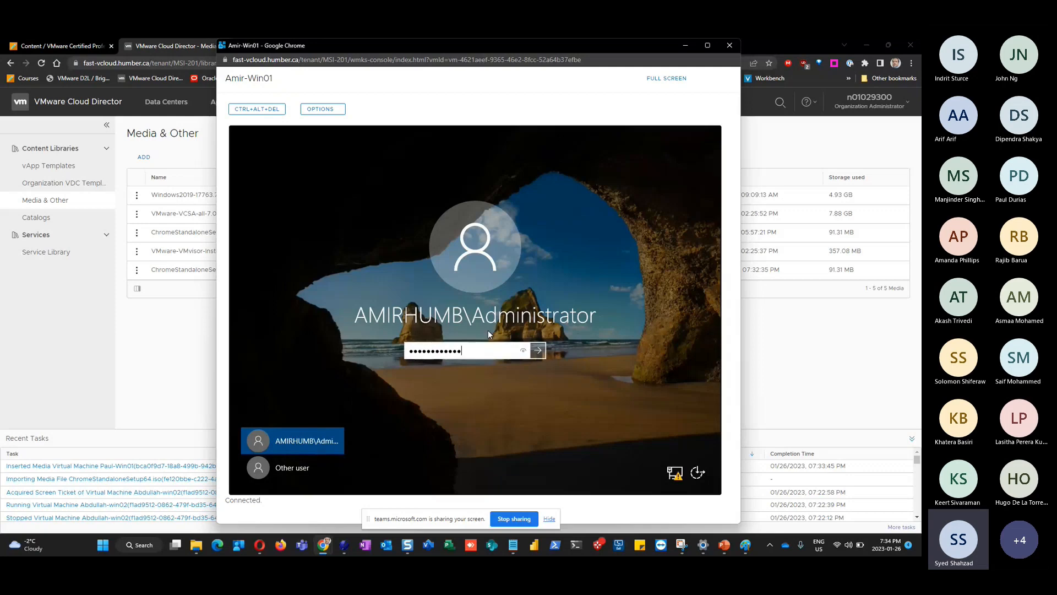
{"action": "left_click", "coordinate": [538, 351]}
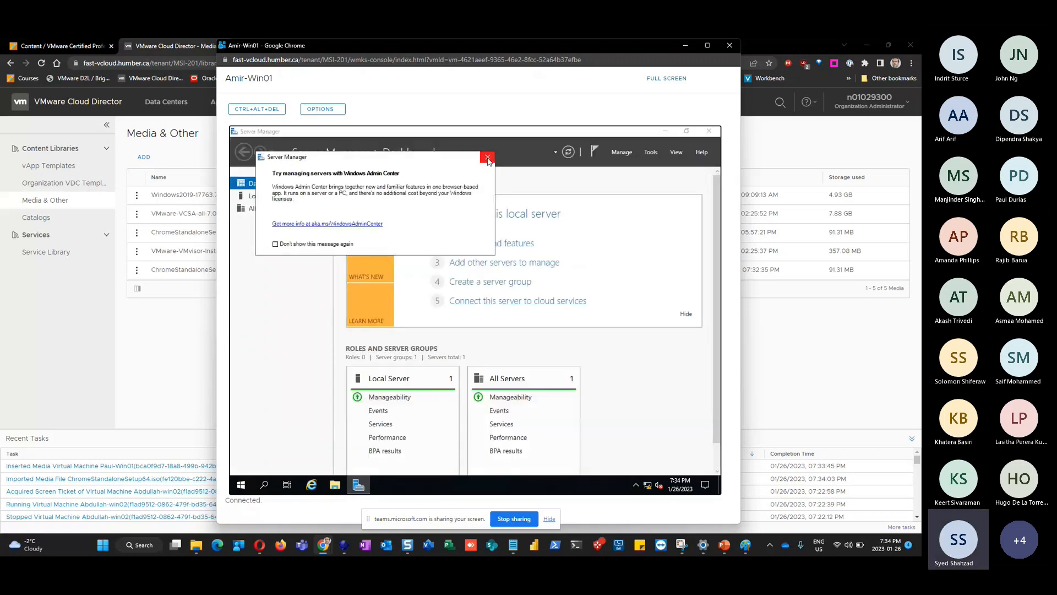
{"action": "left_click", "coordinate": [488, 159]}
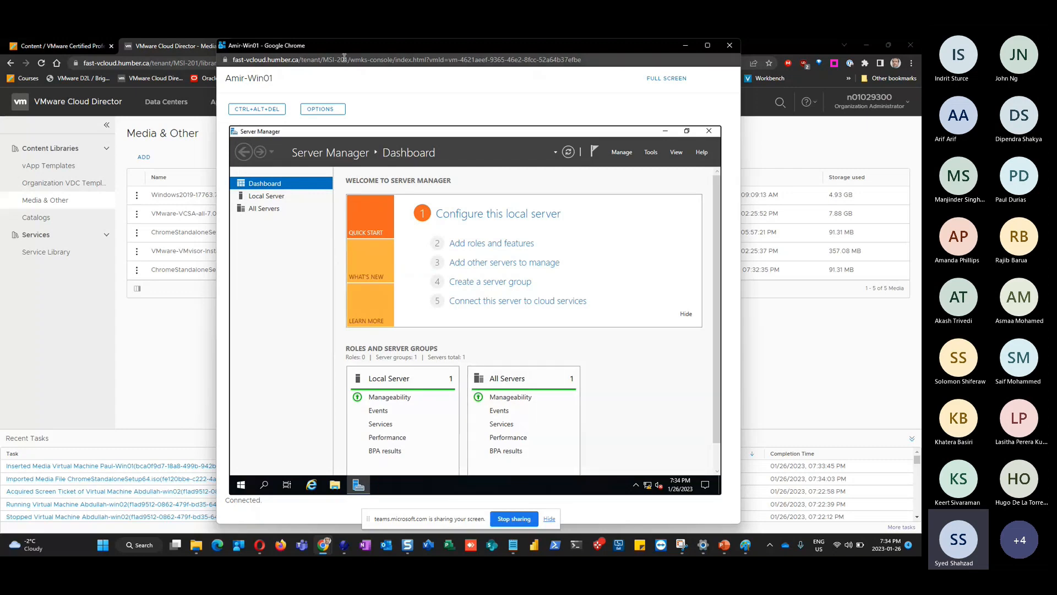
Insert ChromeStandaloneSetup64.iso into Amir-Win01 via Virtual Machines > Actions > Insert Media
{"action": "left_click_drag", "start_coordinate": [342, 48], "coordinate": [341, 281]}
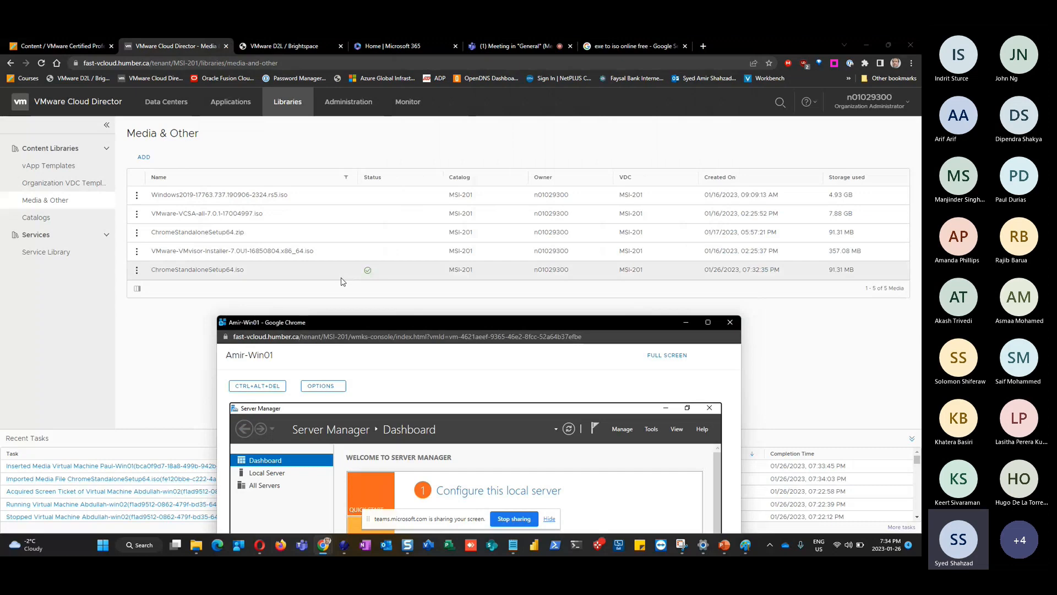
{"action": "left_click_drag", "start_coordinate": [387, 323], "coordinate": [471, 89]}
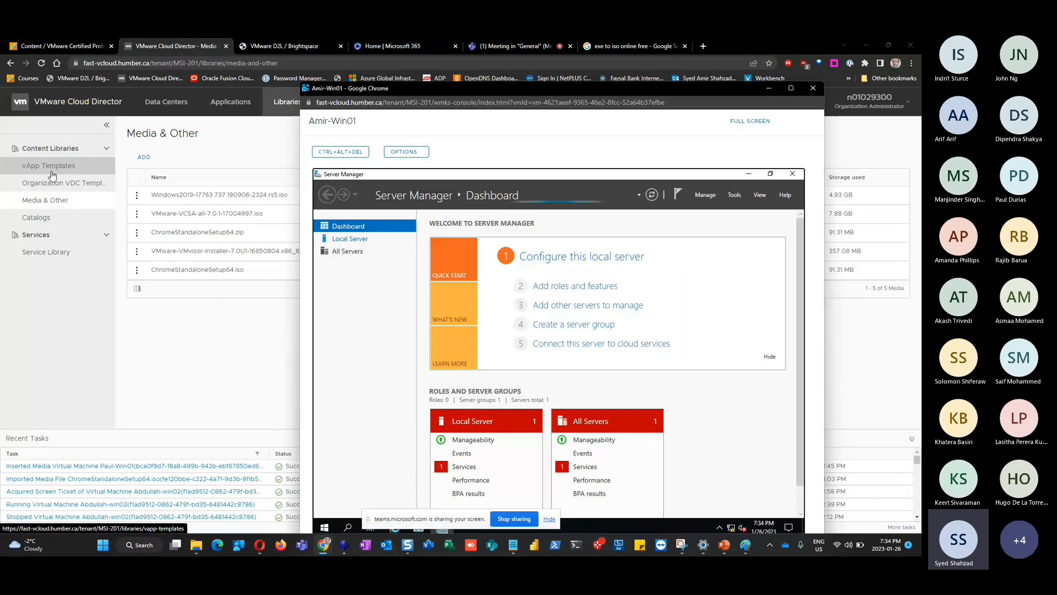
{"action": "left_click", "coordinate": [170, 103]}
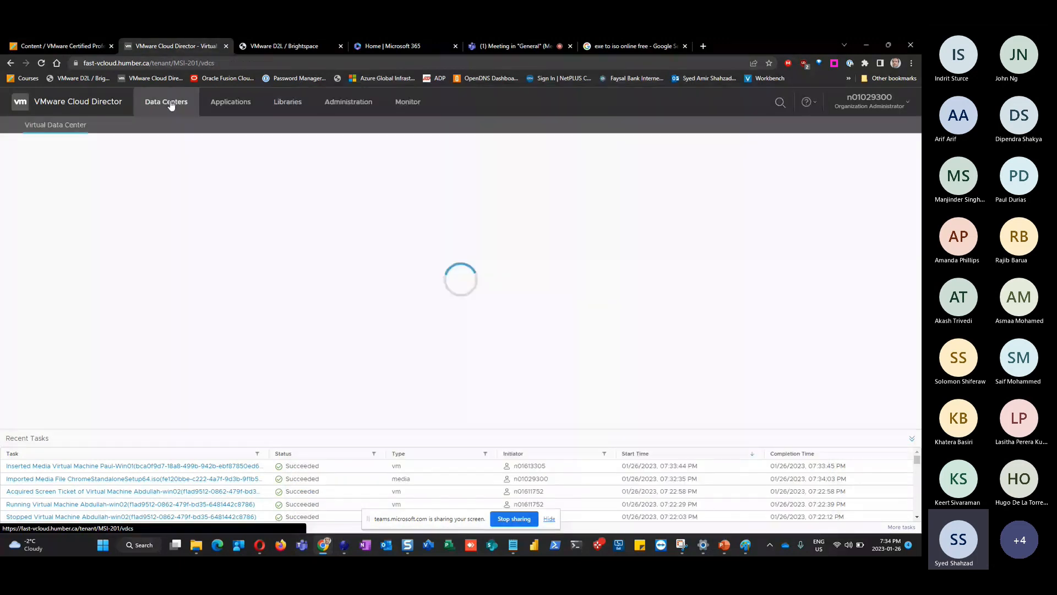
{"action": "left_click", "coordinate": [169, 398]}
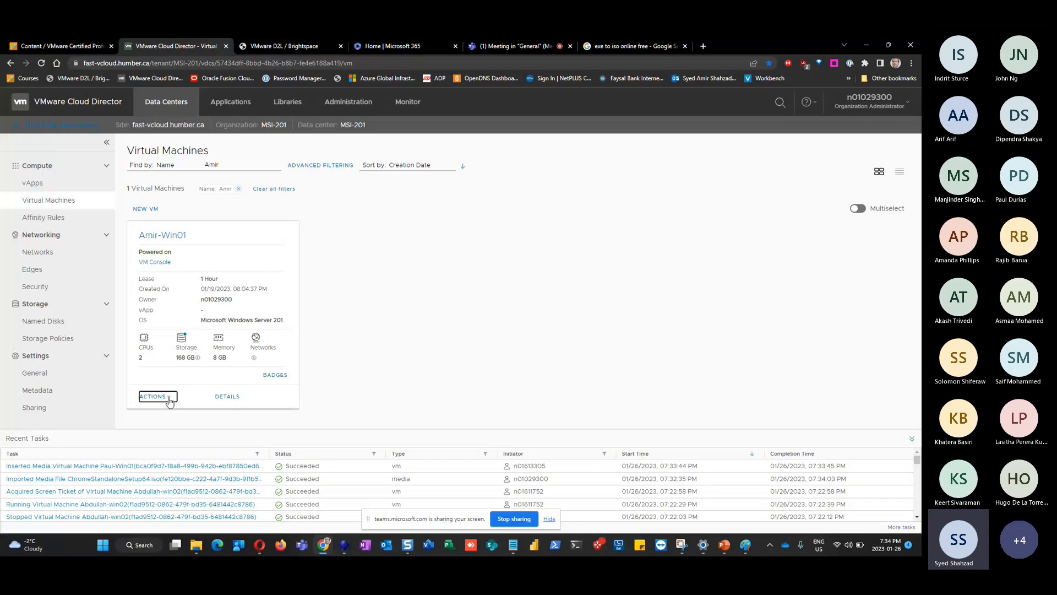
{"action": "left_click", "coordinate": [216, 404]}
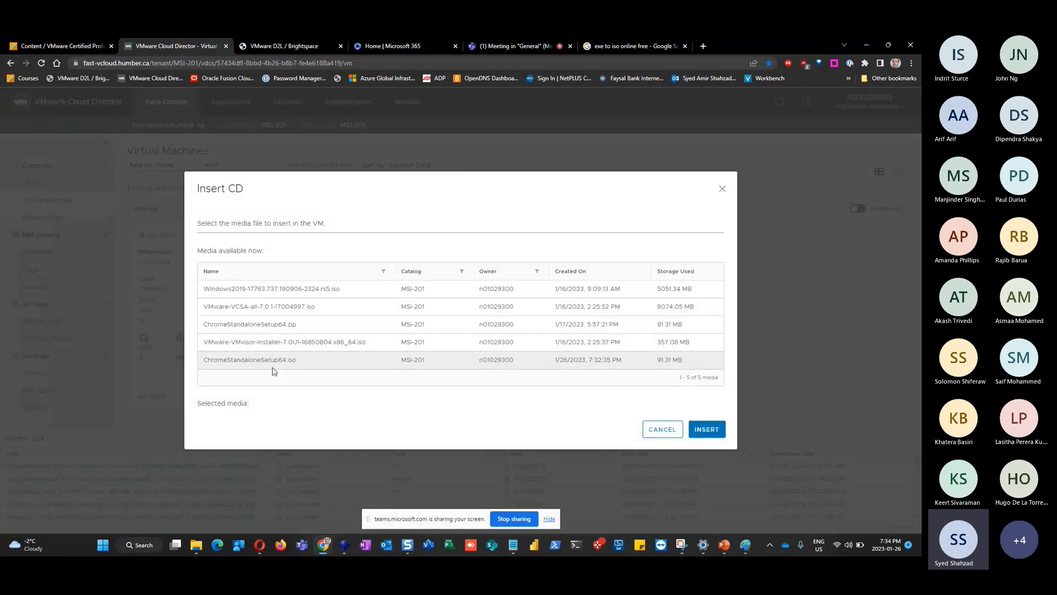
{"action": "left_click", "coordinate": [278, 362]}
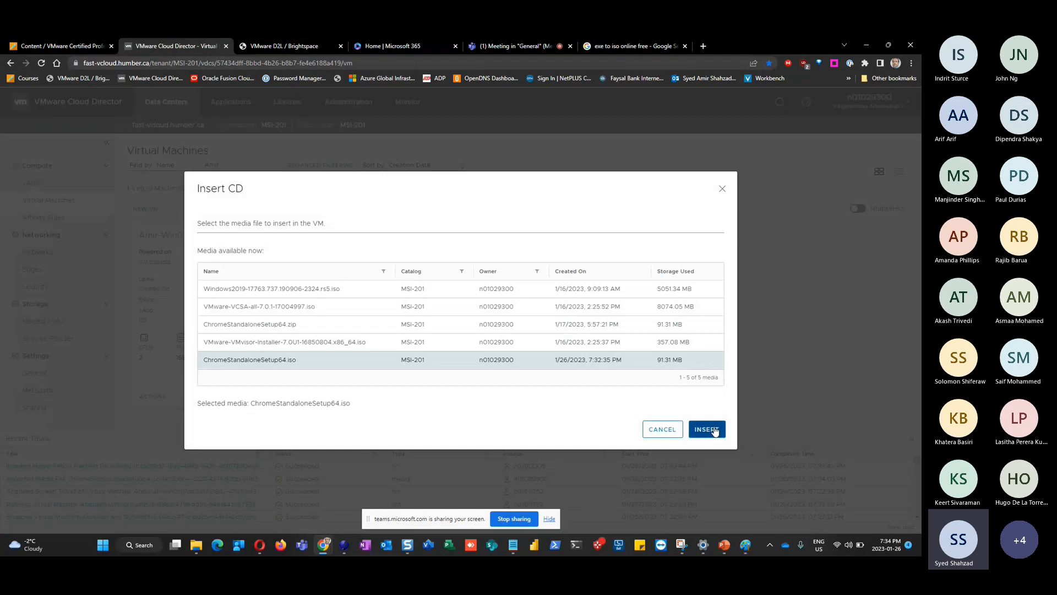
{"action": "left_click", "coordinate": [714, 431]}
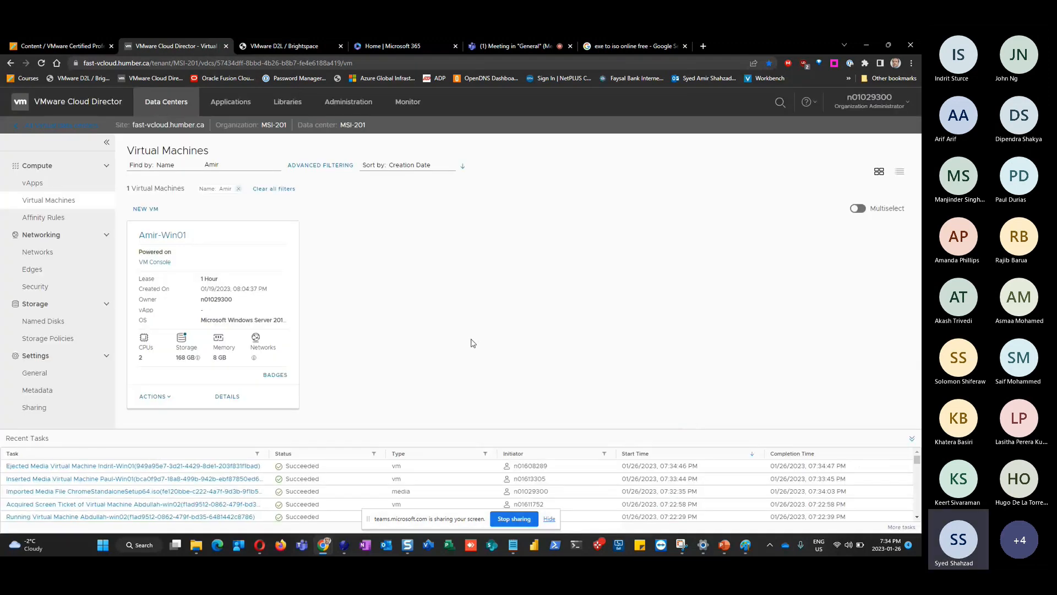
{"action": "key", "text": "alt+Tab"}
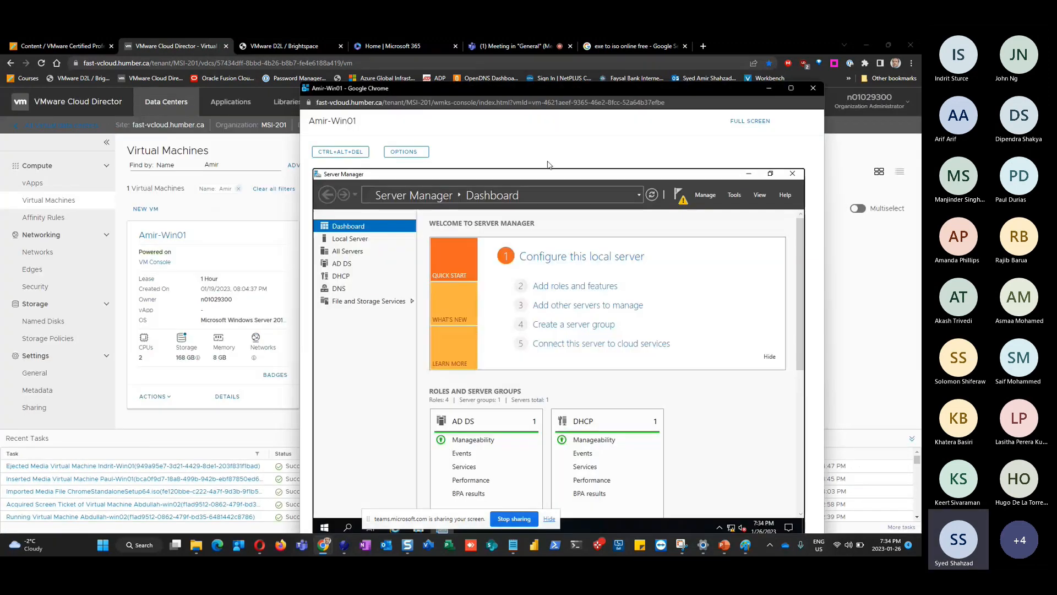
Inspect DVD Drive (D:), Local Disk (C:) and This PC in the VM's File Explorer, then close it
{"action": "left_click_drag", "start_coordinate": [549, 88], "coordinate": [533, 52]}
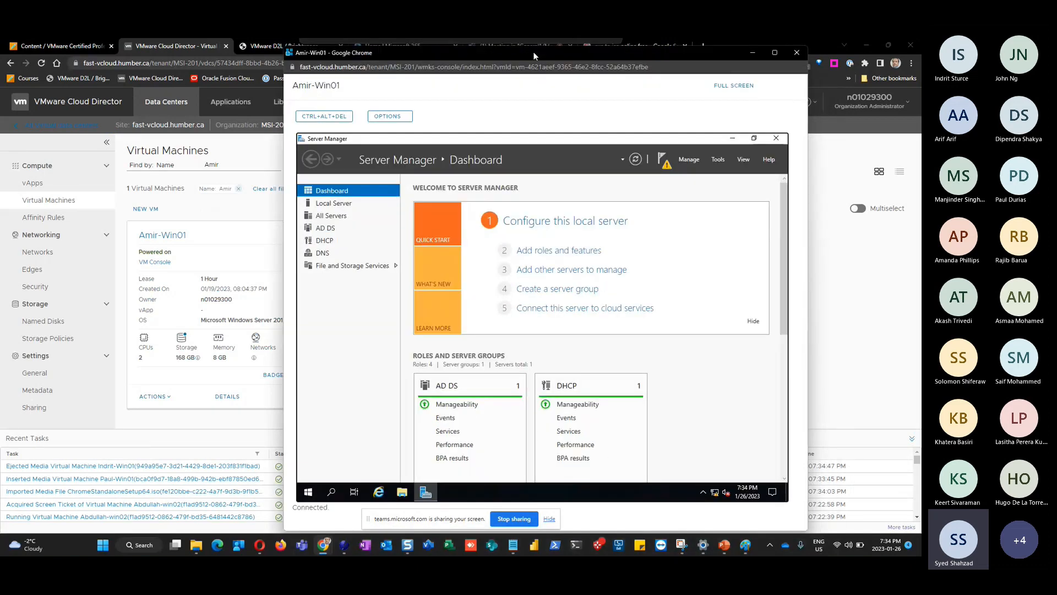
{"action": "left_click", "coordinate": [401, 493]}
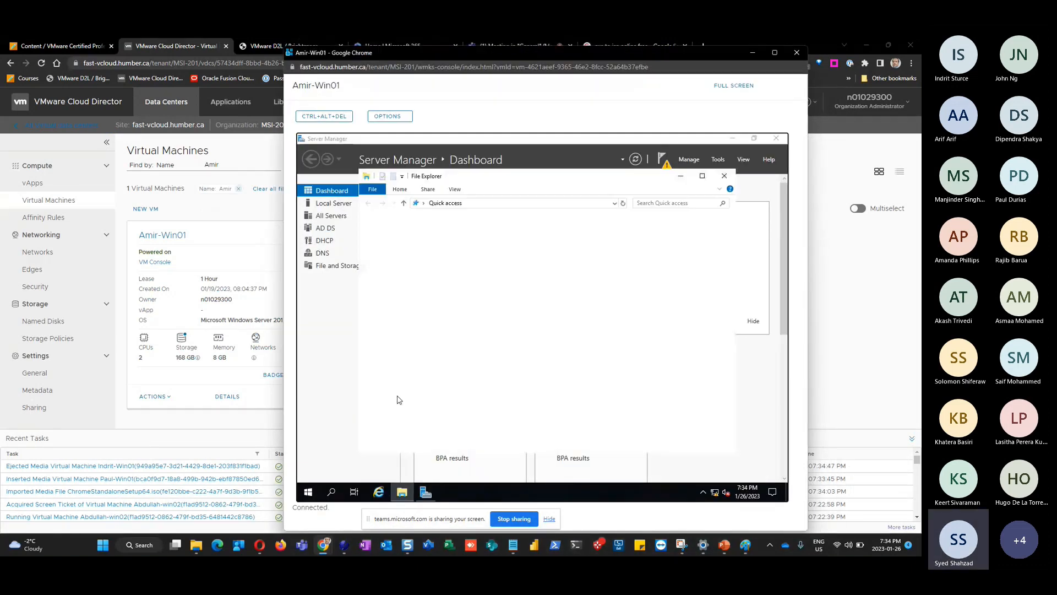
{"action": "left_click", "coordinate": [408, 390]}
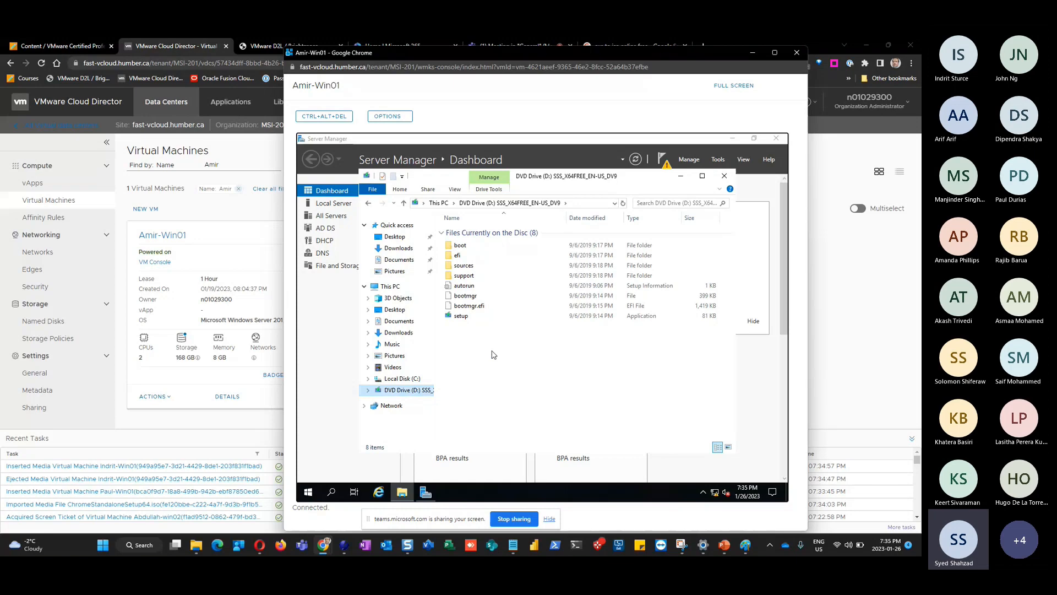
{"action": "left_click", "coordinate": [401, 378]}
{"action": "left_click", "coordinate": [391, 287]}
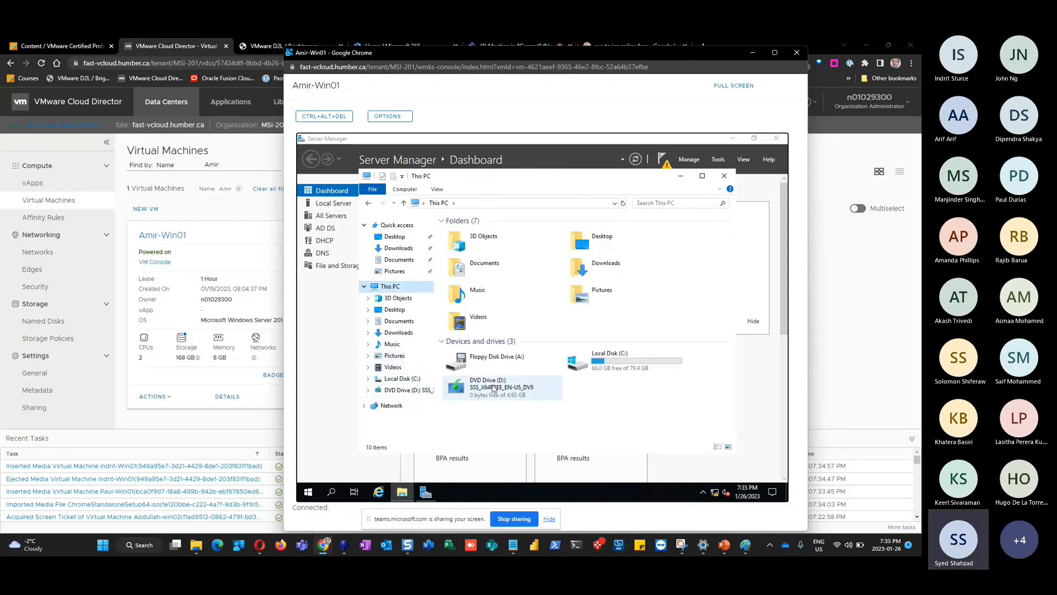
{"action": "left_click", "coordinate": [405, 392]}
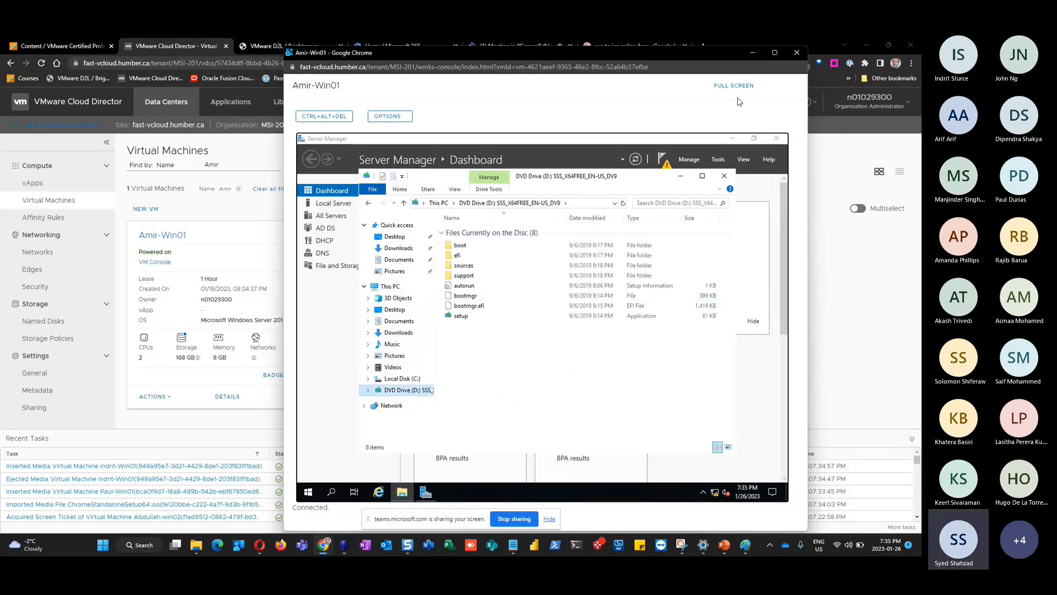
{"action": "left_click", "coordinate": [724, 176]}
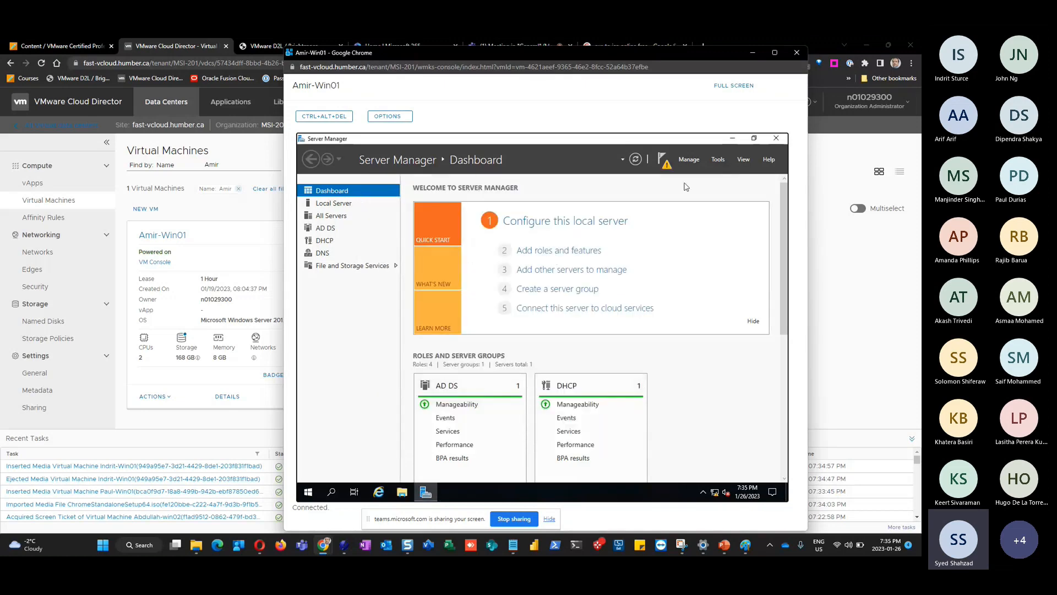
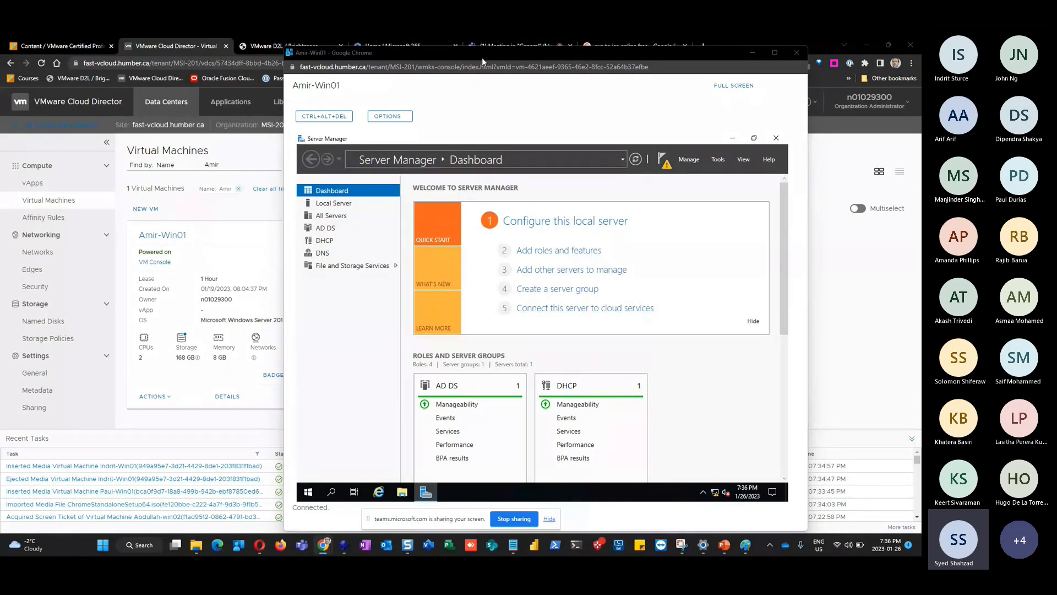
Move the Amir-Win01 console window aside and go back to the Teams meeting tab
{"action": "left_click_drag", "start_coordinate": [481, 57], "coordinate": [416, 68]}
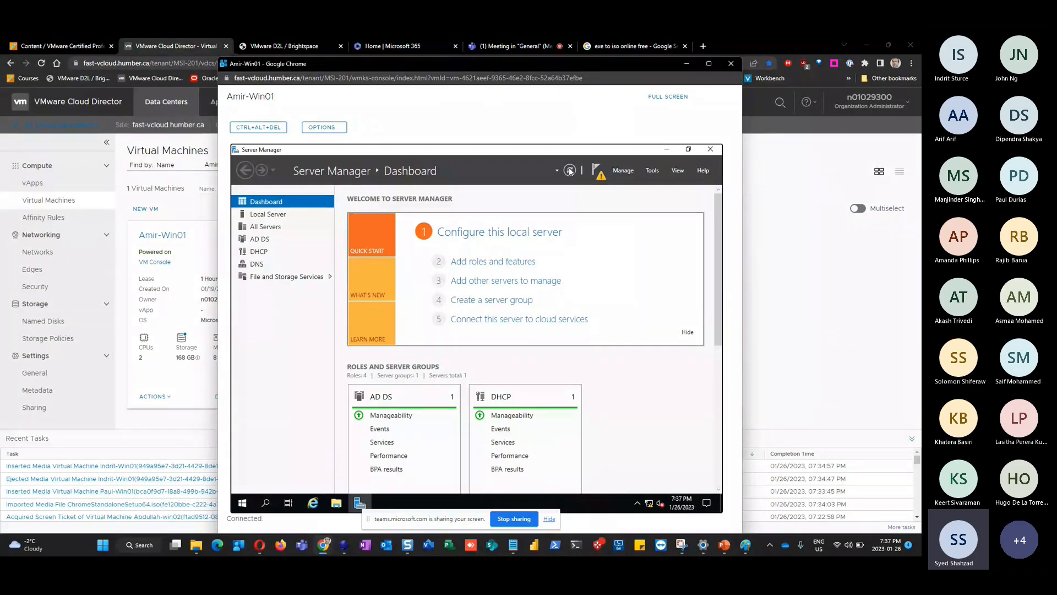
{"action": "left_click", "coordinate": [500, 46]}
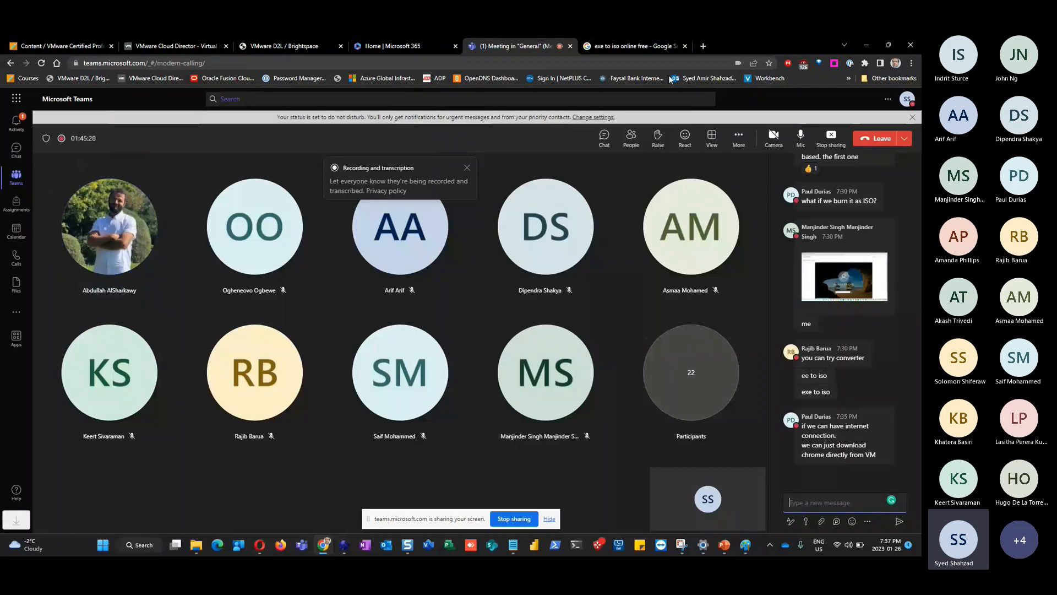
Glance at the search results and Amir-Win01's Server Manager notifications, then bring the PowerPoint slides forward
{"action": "left_click", "coordinate": [617, 50]}
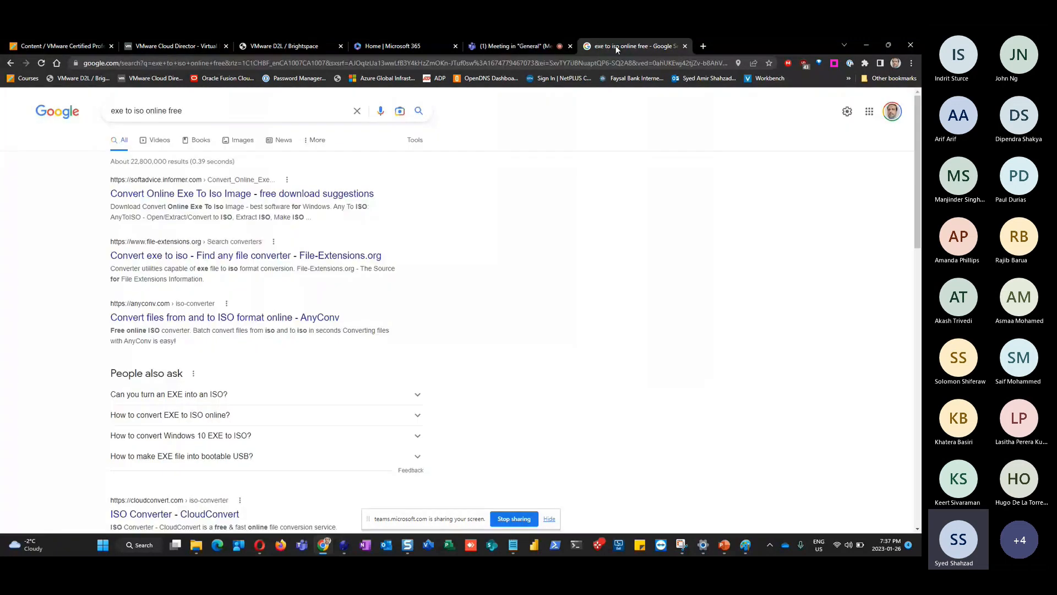
{"action": "left_click", "coordinate": [510, 48]}
{"action": "key", "text": "alt+Tab"}
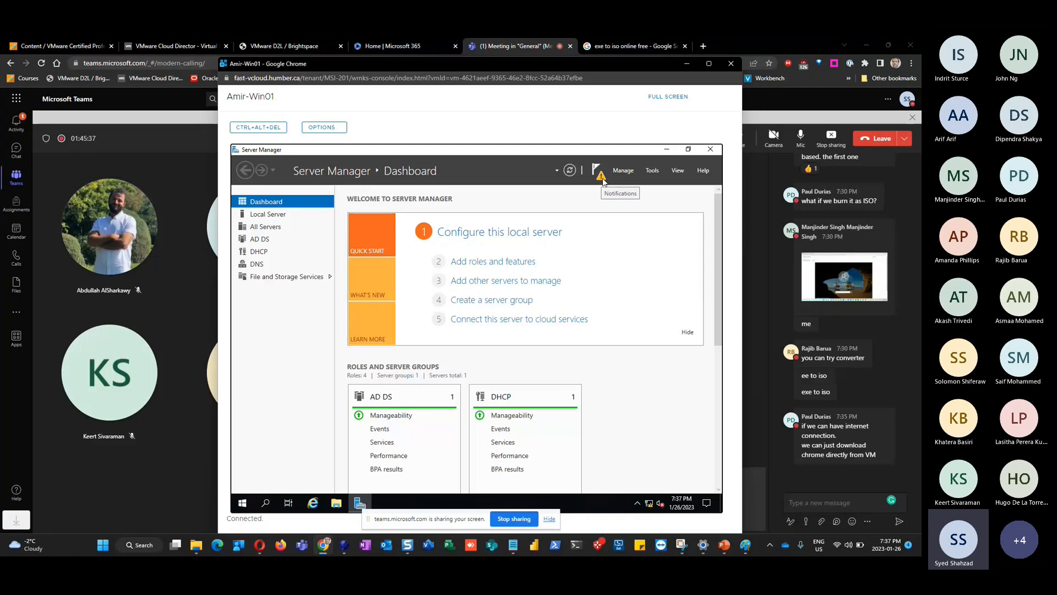
{"action": "left_click", "coordinate": [598, 171]}
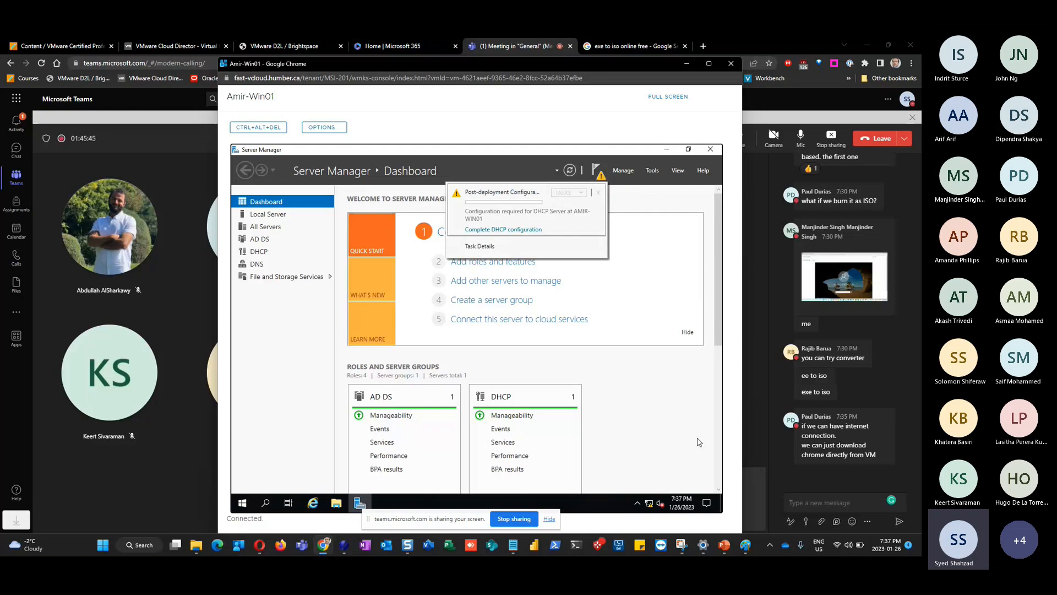
{"action": "left_click", "coordinate": [724, 545]}
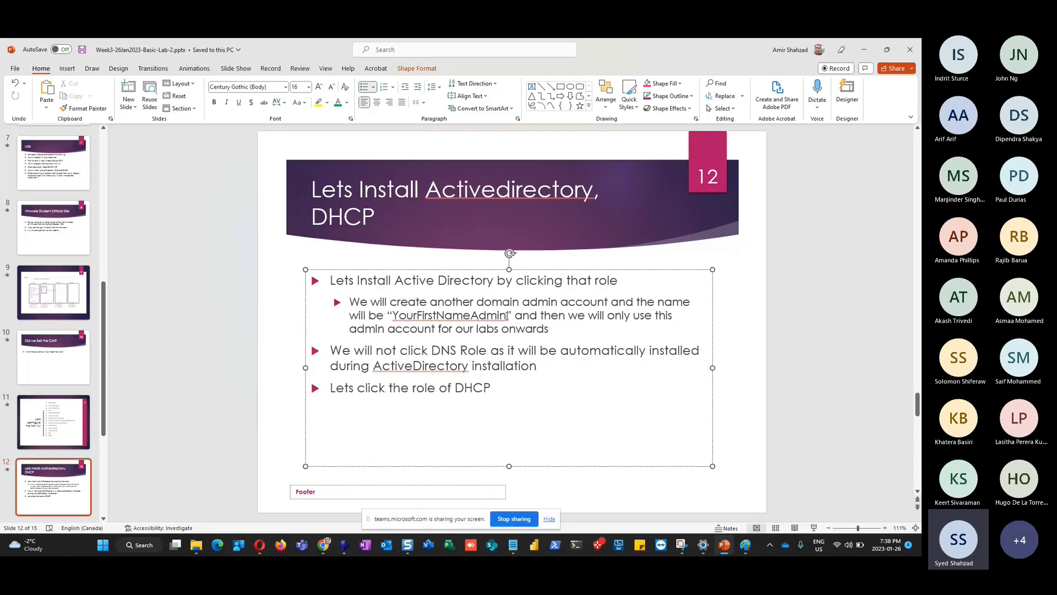
Add the sub-bullet 'This new dccount will have all the powers that a domain administrator account has.'
{"action": "left_click_drag", "start_coordinate": [507, 315], "coordinate": [393, 315]}
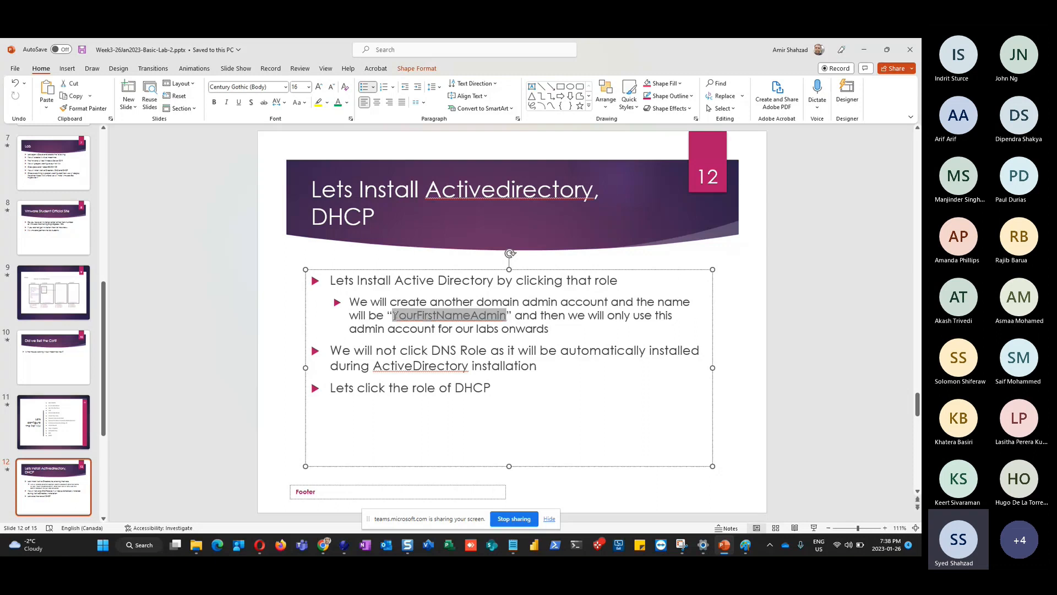
{"action": "left_click", "coordinate": [554, 328]}
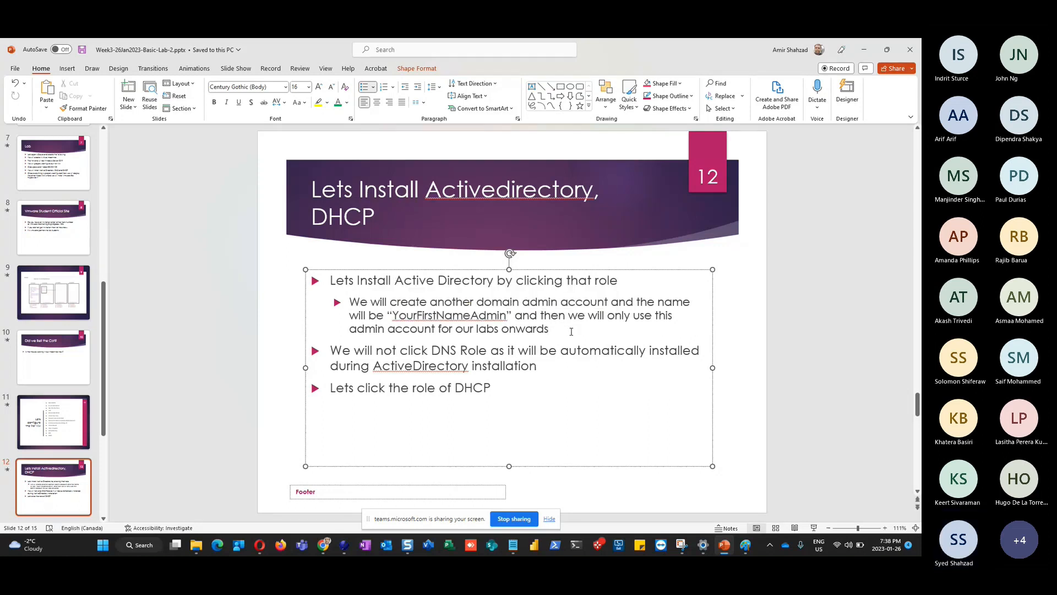
{"action": "type", "text": "."}
{"action": "key", "text": "Return"}
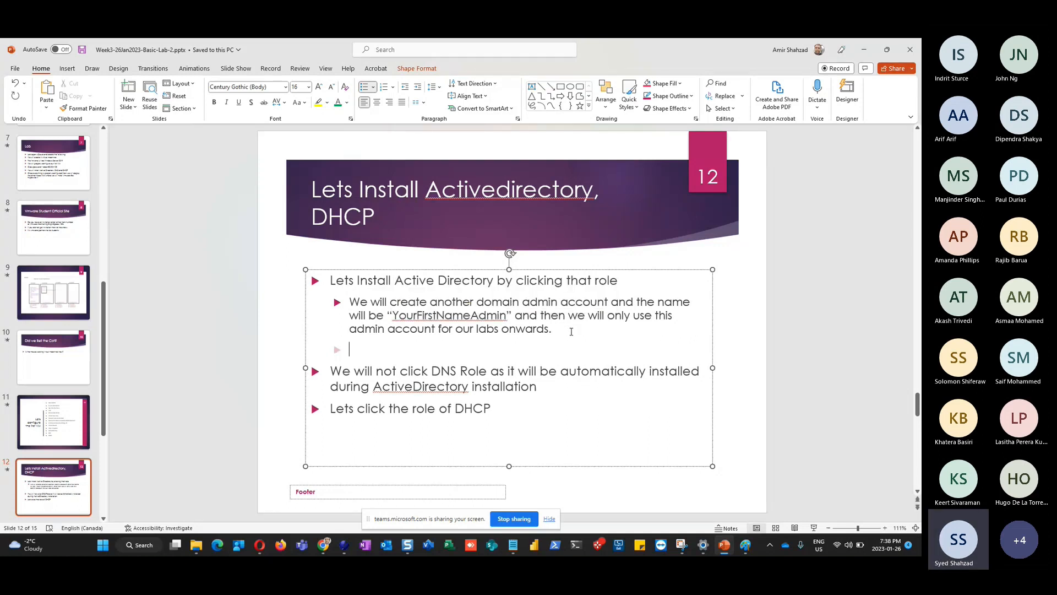
{"action": "type", "text": "This new d"}
{"action": "type", "text": "ccount will have "}
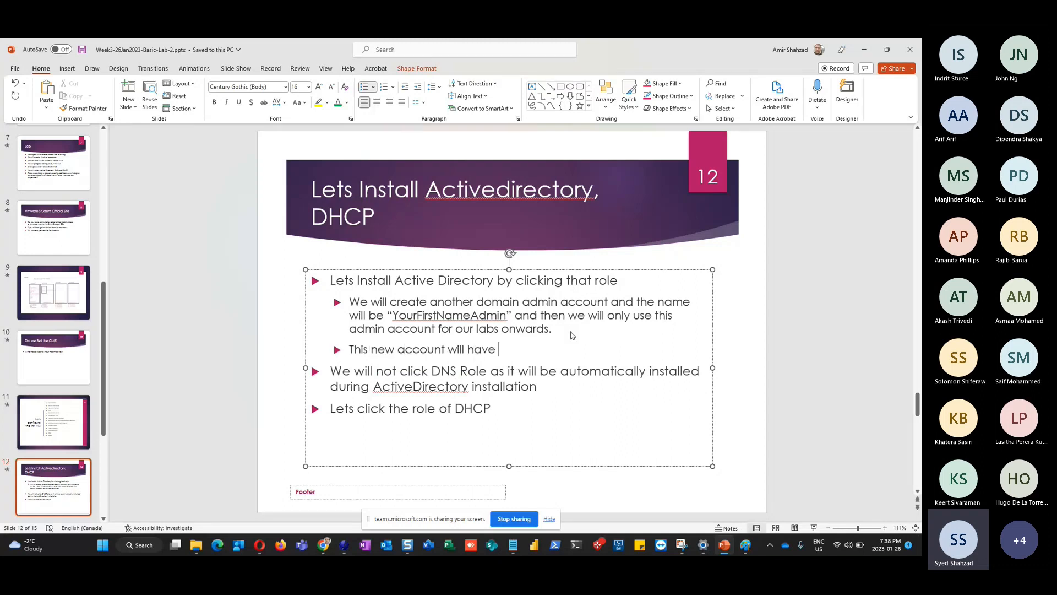
{"action": "type", "text": "all the powers that a dom"}
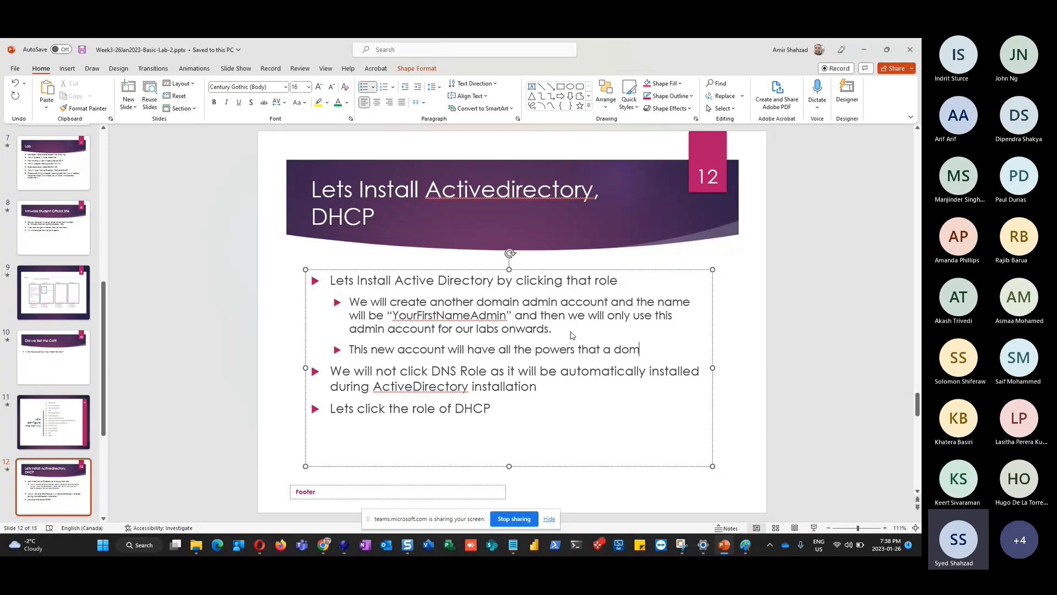
{"action": "type", "text": "ain administra"}
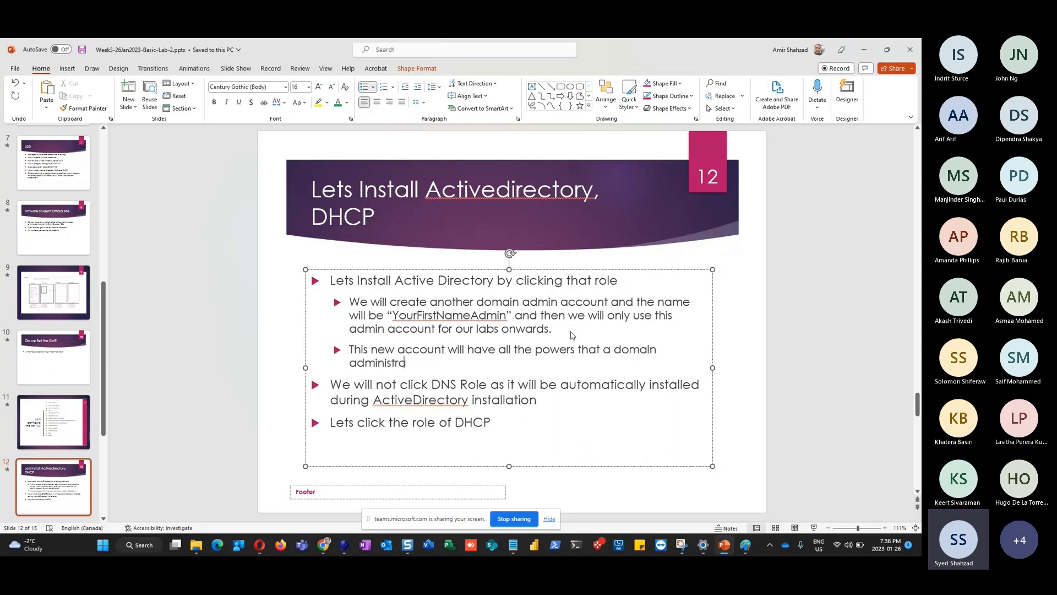
{"action": "type", "text": "tor account"}
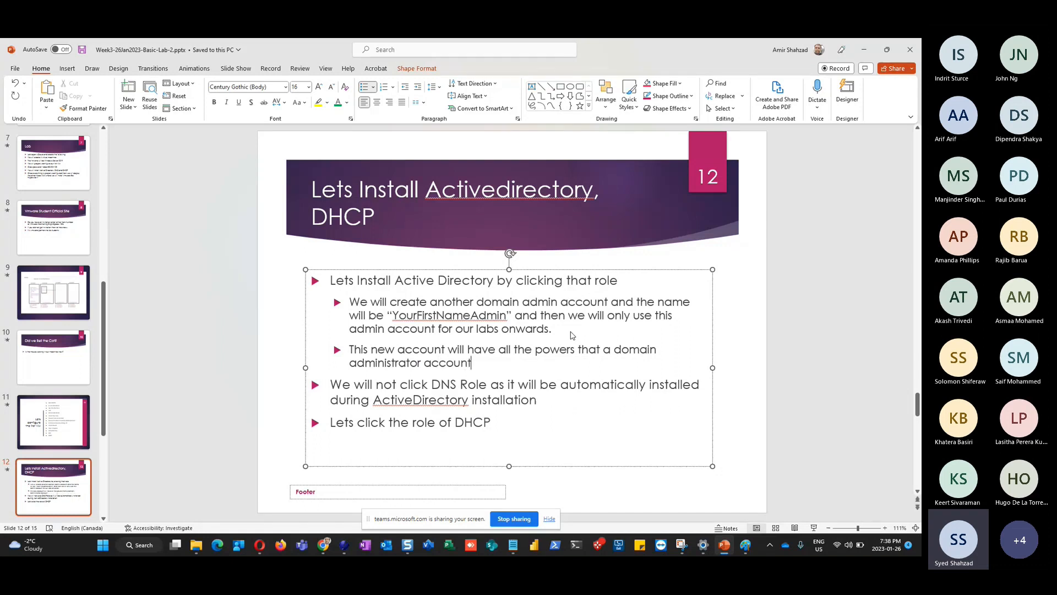
{"action": "type", "text": "has."}
{"action": "key", "text": "alt+Tab"}
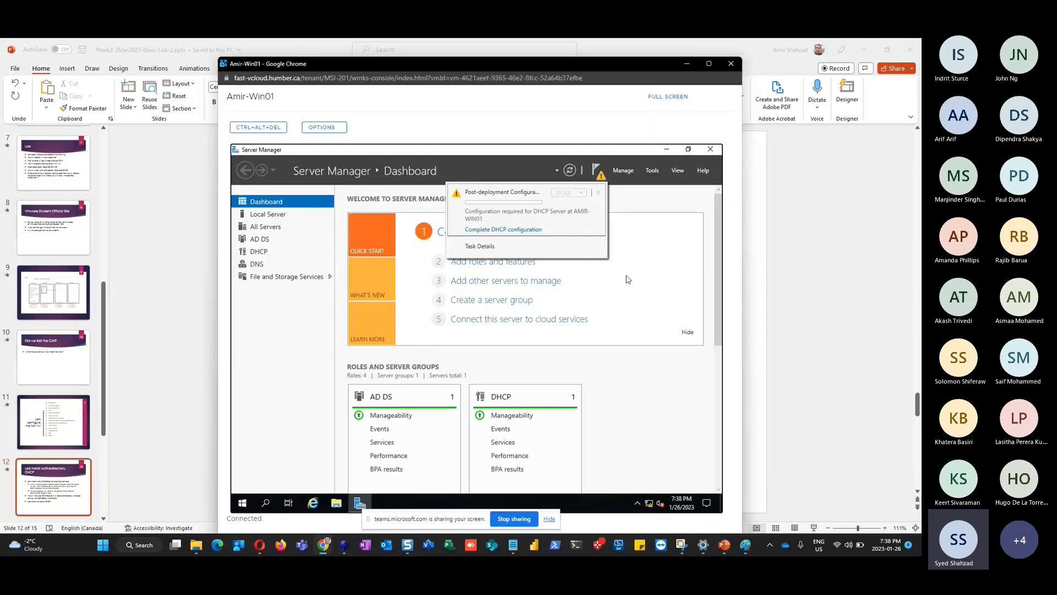
Launch Active Directory Users and Computers from Tools, maximize it, and show the Amirhumb.local Users container
{"action": "left_click", "coordinate": [272, 361]}
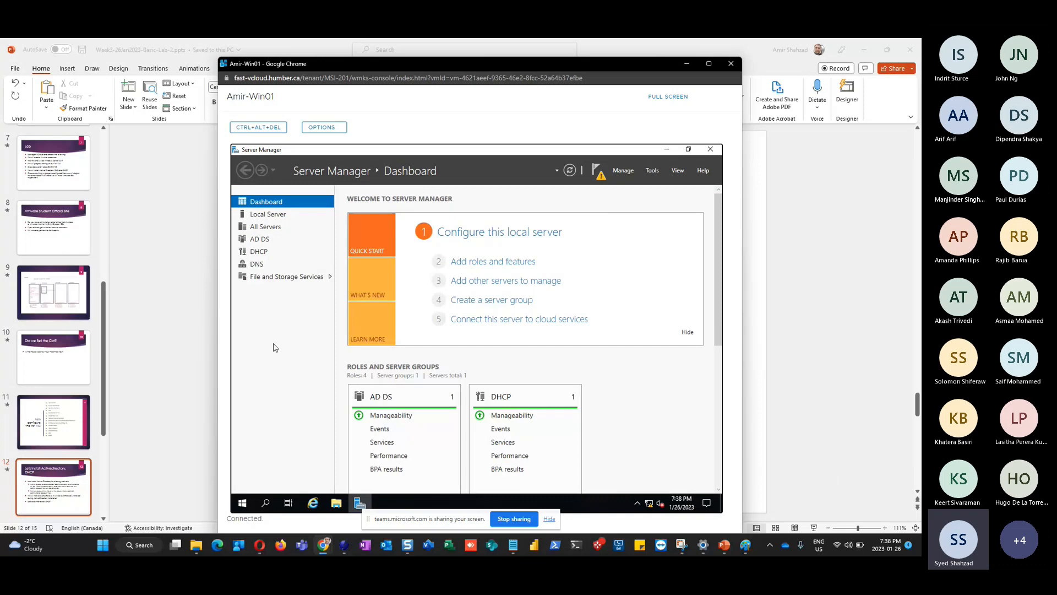
{"action": "left_click", "coordinate": [653, 171]}
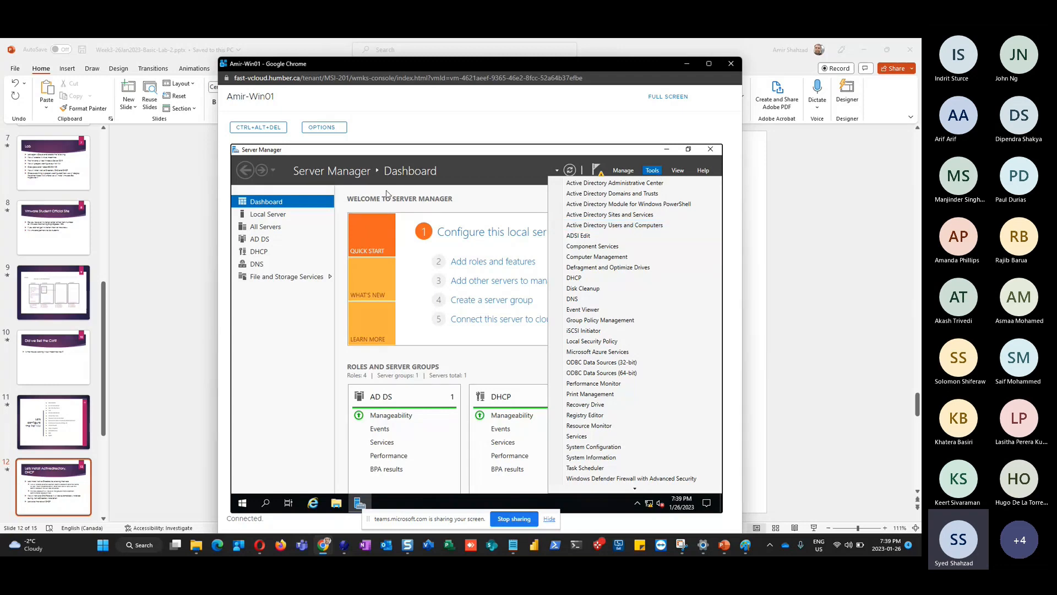
{"action": "left_click", "coordinate": [625, 226]}
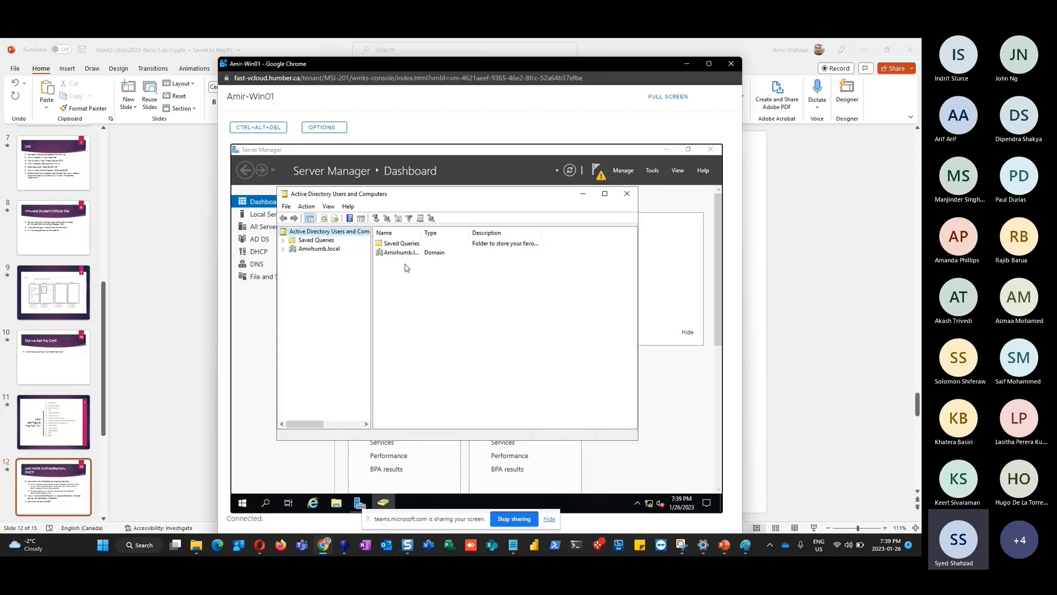
{"action": "left_click", "coordinate": [604, 194]}
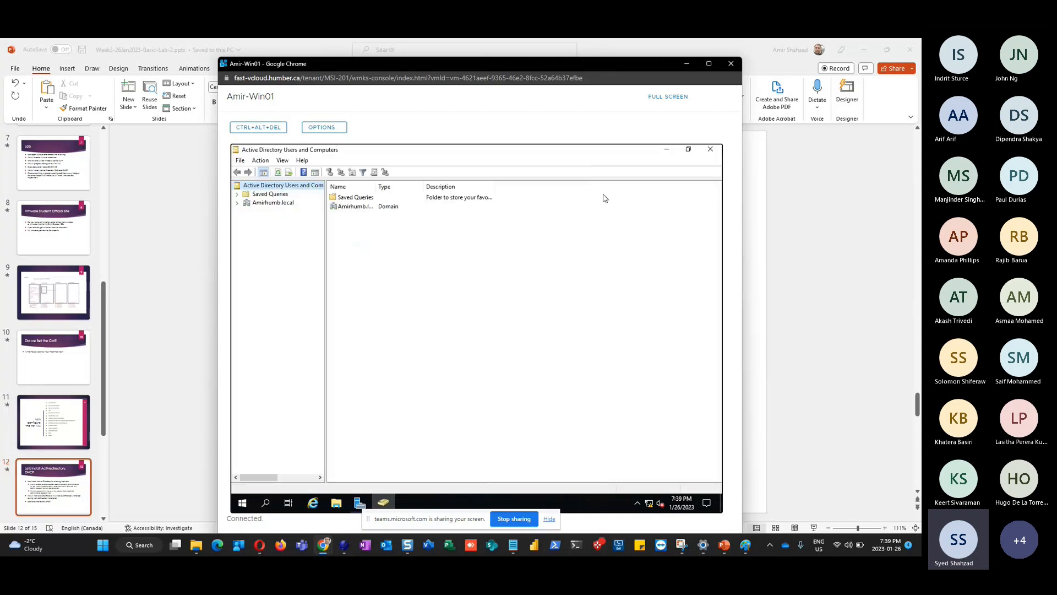
{"action": "left_click_drag", "start_coordinate": [324, 267], "coordinate": [389, 267]}
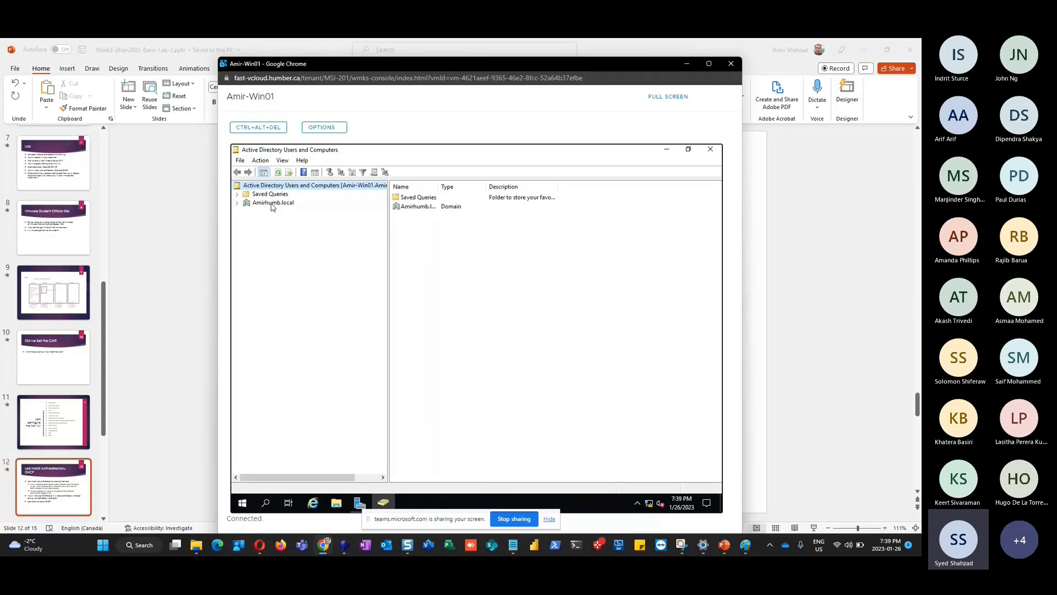
{"action": "left_click", "coordinate": [237, 204]}
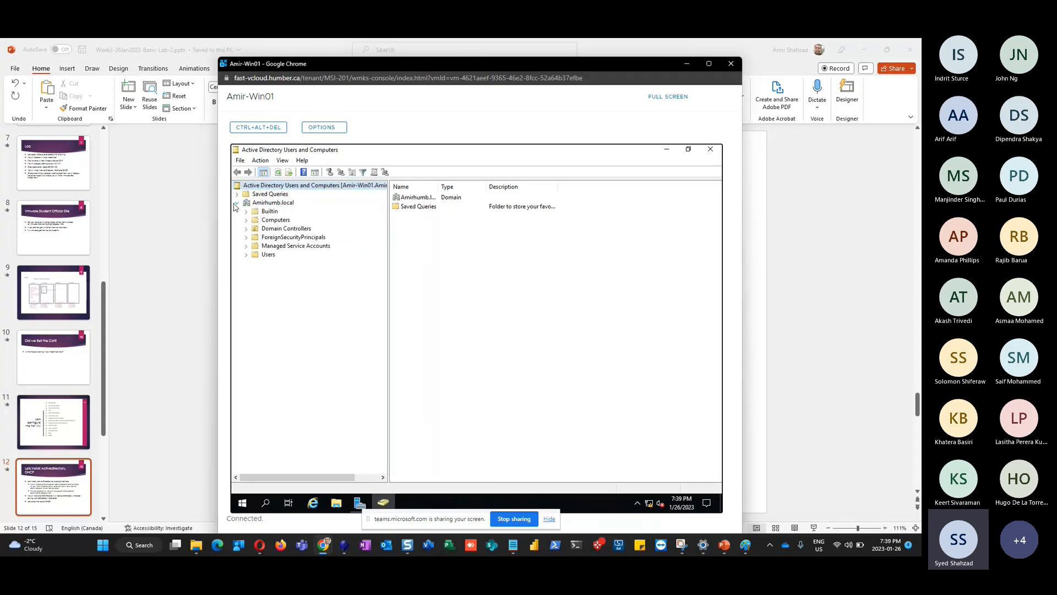
{"action": "left_click", "coordinate": [269, 256]}
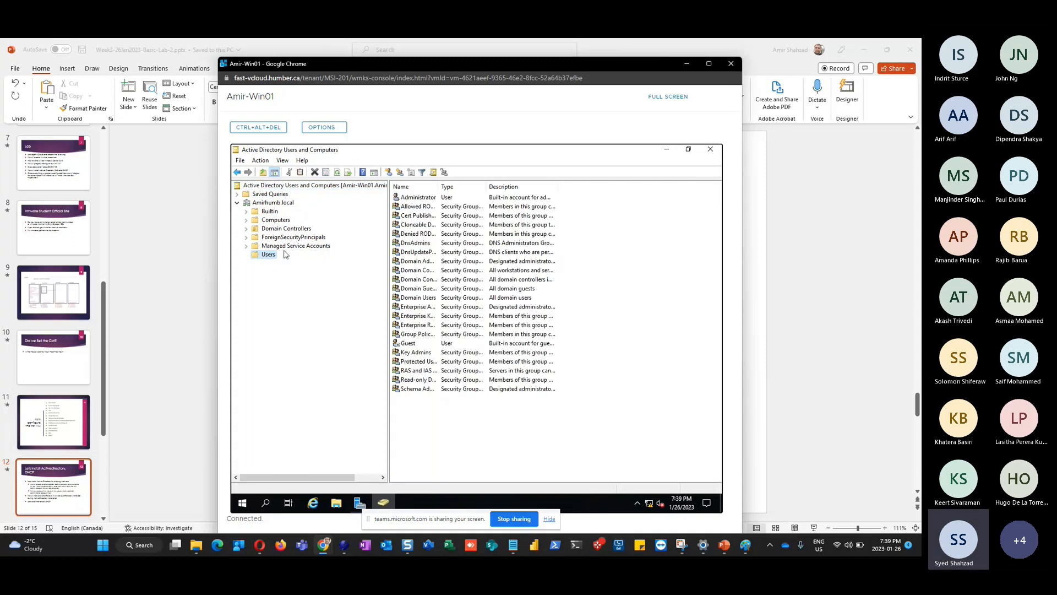
Select Administrator, widen the Name column, and bring up the Administrator account's context menu
{"action": "left_click", "coordinate": [412, 201]}
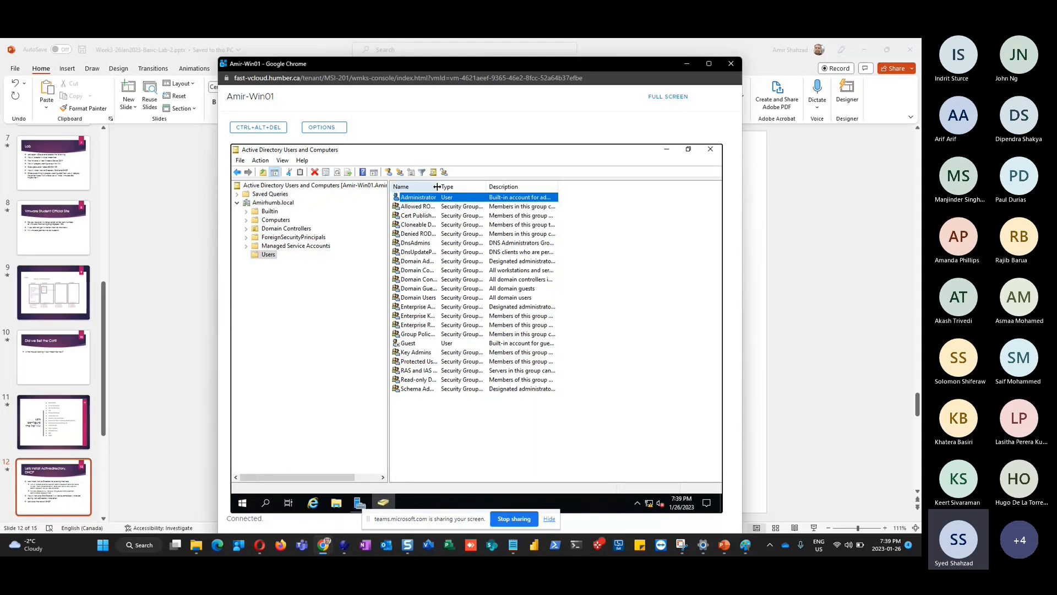
{"action": "left_click_drag", "start_coordinate": [437, 187], "coordinate": [497, 187]}
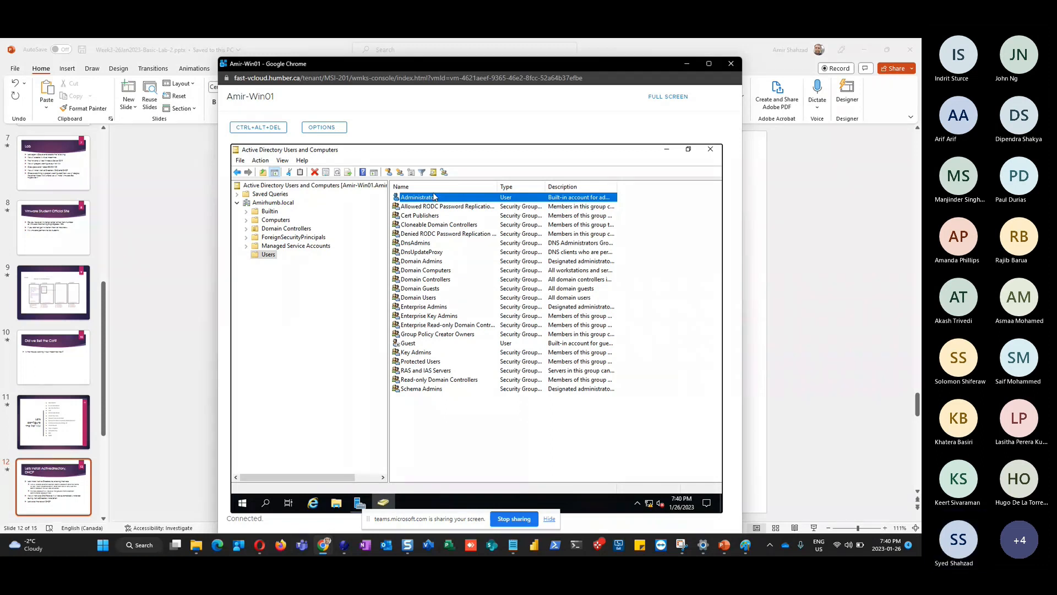
{"action": "right_click", "coordinate": [430, 199]}
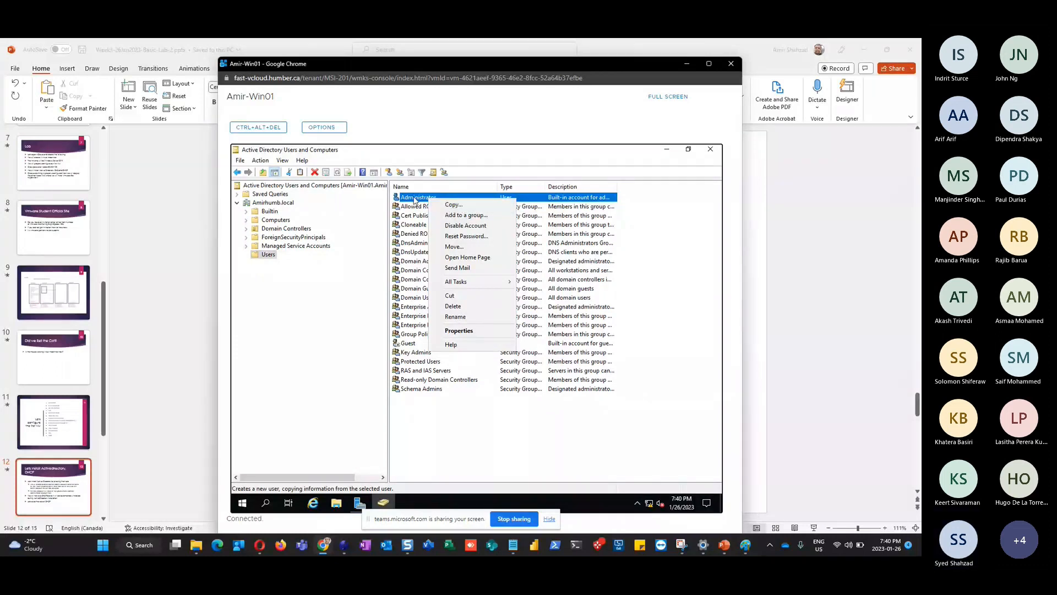
Start copying Administrator, entering AmirAdmin as the first name and user logon name
{"action": "left_click", "coordinate": [455, 207]}
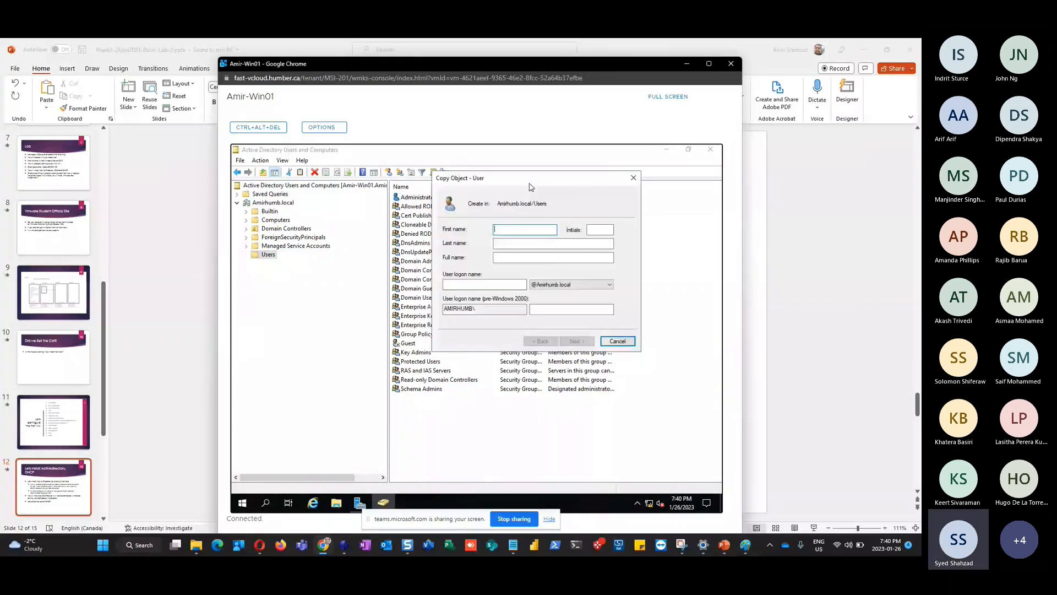
{"action": "type", "text": "Amir"}
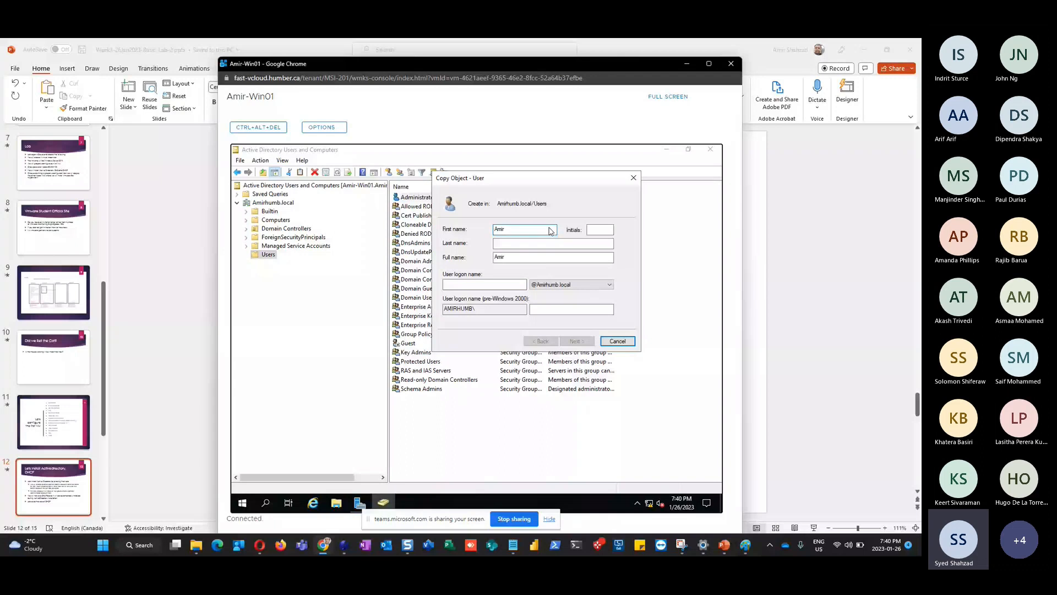
{"action": "type", "text": "Admin"}
{"action": "left_click_drag", "start_coordinate": [521, 257], "coordinate": [484, 259]}
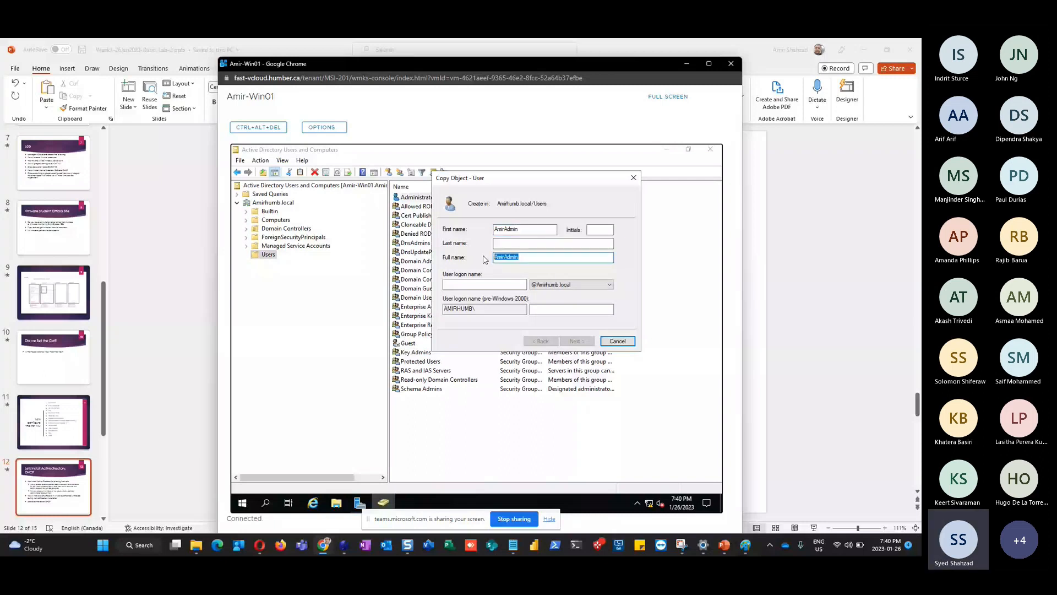
{"action": "key", "text": "Tab"}
{"action": "key", "text": "ctrl+v"}
{"action": "left_click_drag", "start_coordinate": [527, 262], "coordinate": [487, 260]}
{"action": "key", "text": "Tab"}
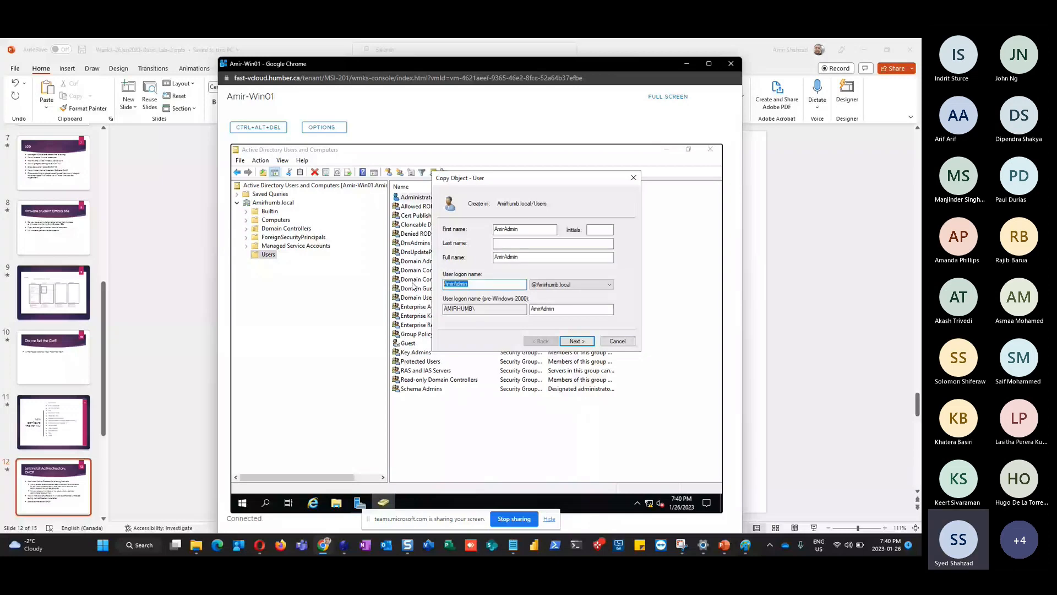
{"action": "left_click", "coordinate": [506, 282]}
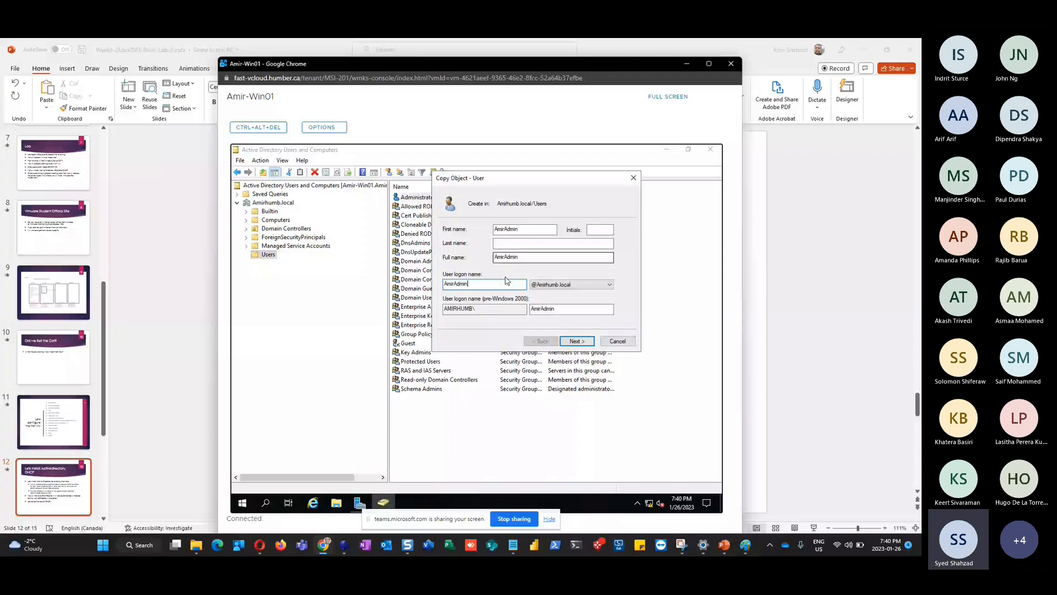
{"action": "left_click_drag", "start_coordinate": [504, 258], "coordinate": [485, 281]}
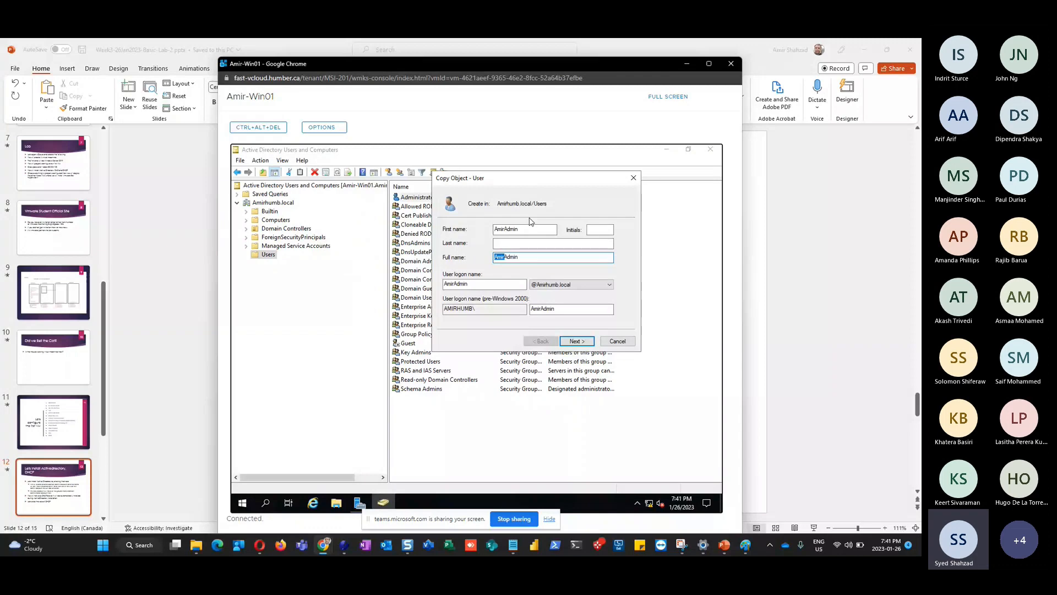
Advance to the password page, enter a password, then cancel the copy
{"action": "left_click", "coordinate": [576, 342]}
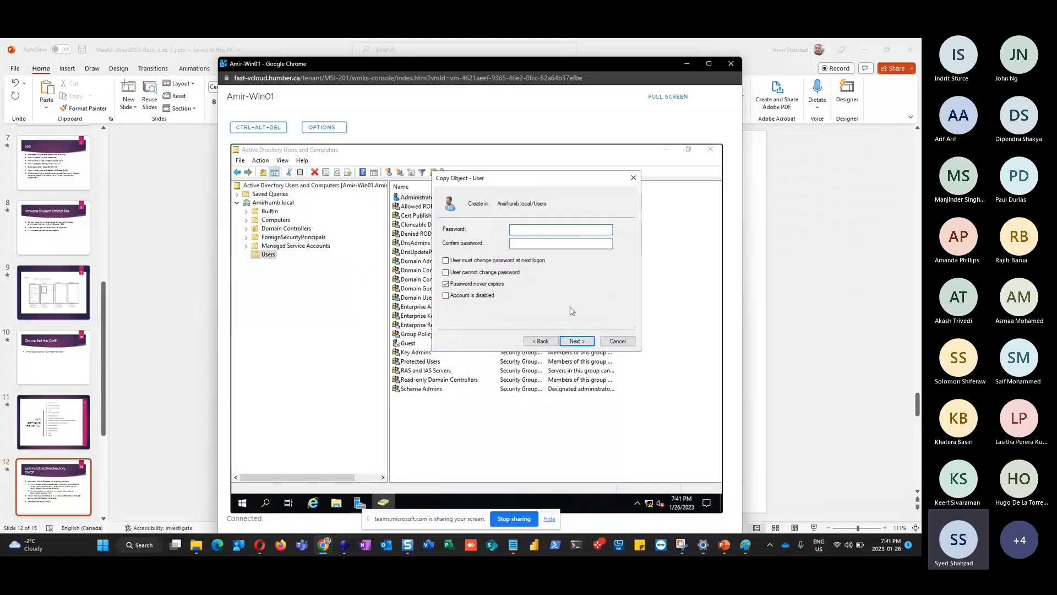
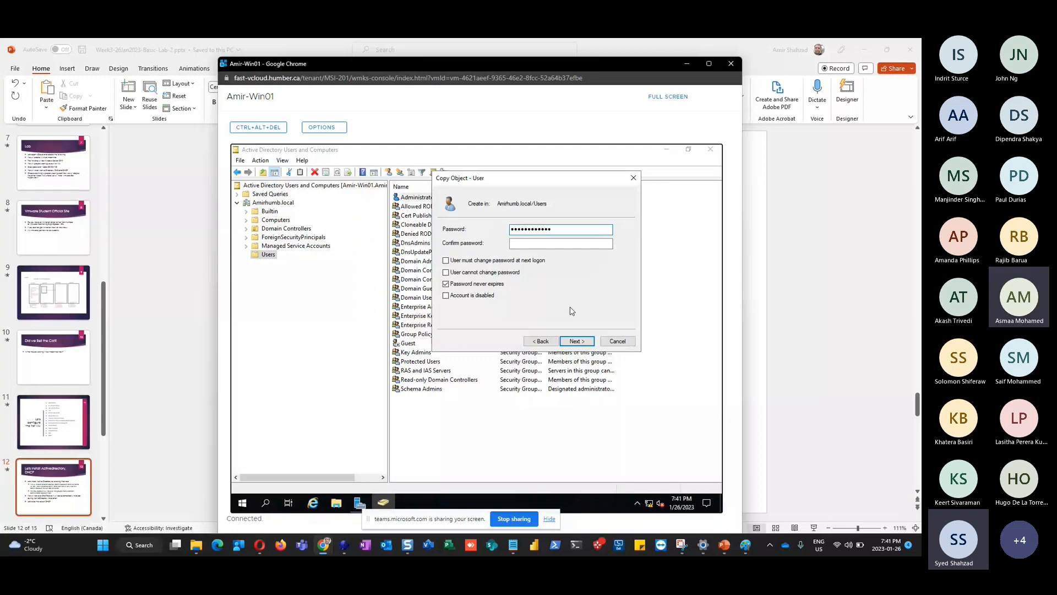
{"action": "key", "text": "Tab"}
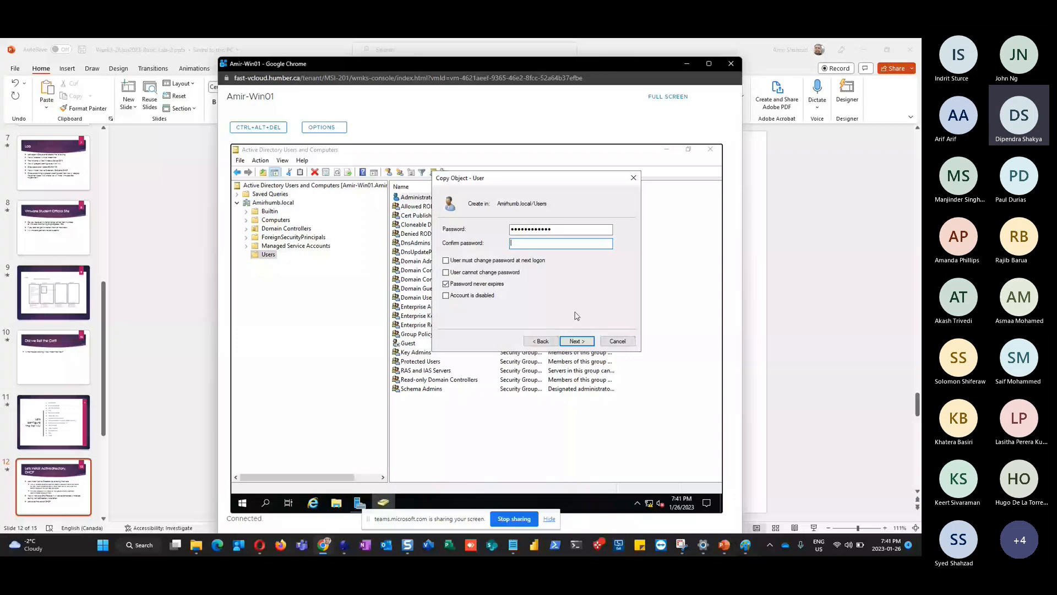
{"action": "left_click", "coordinate": [617, 340]}
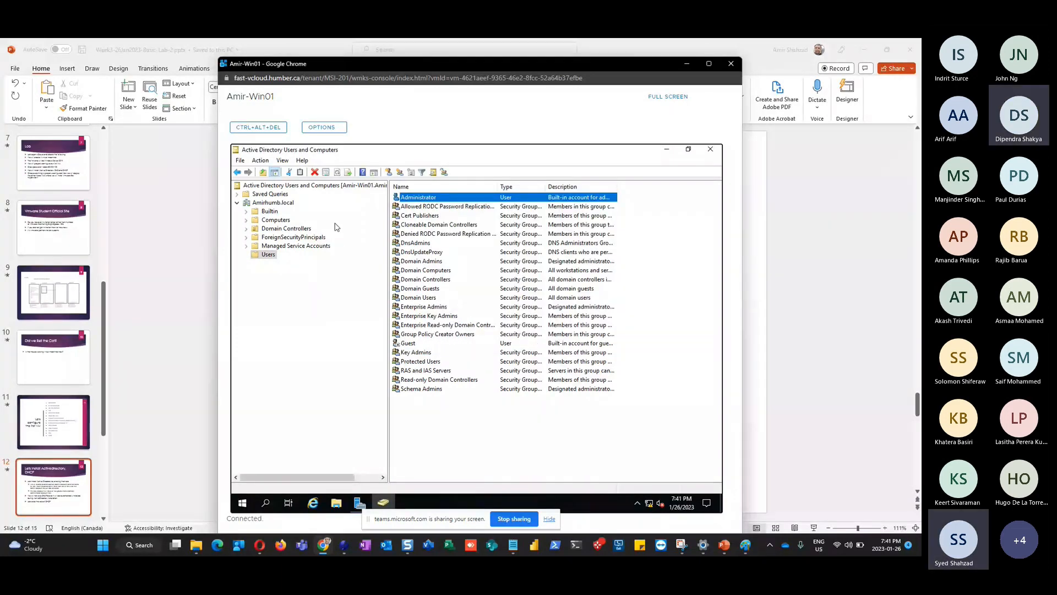
{"action": "left_click", "coordinate": [237, 203]}
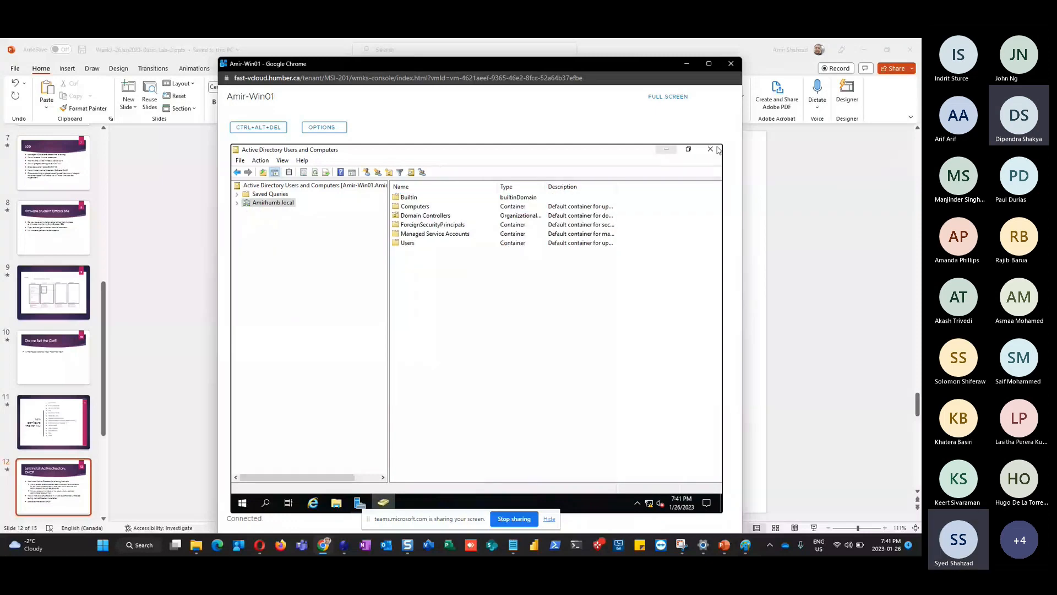
{"action": "left_click", "coordinate": [710, 149]}
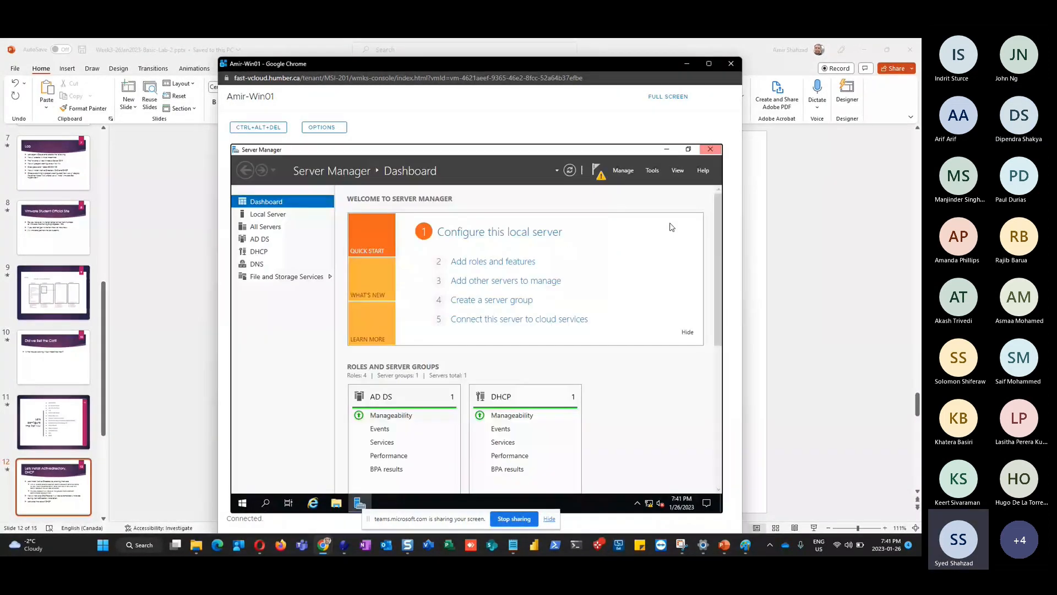
{"action": "left_click", "coordinate": [651, 172]}
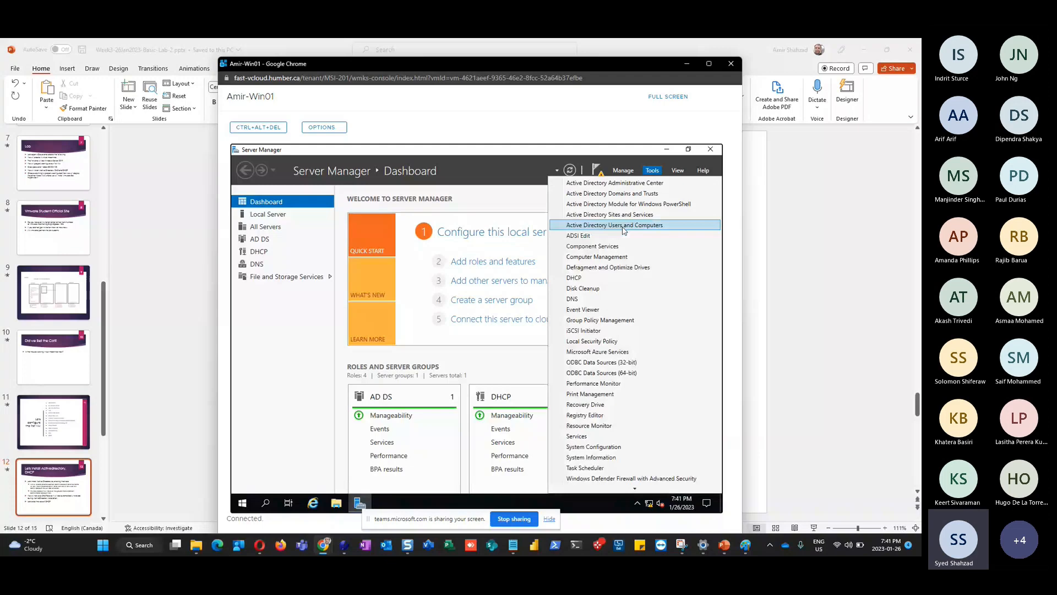
{"action": "left_click", "coordinate": [623, 226]}
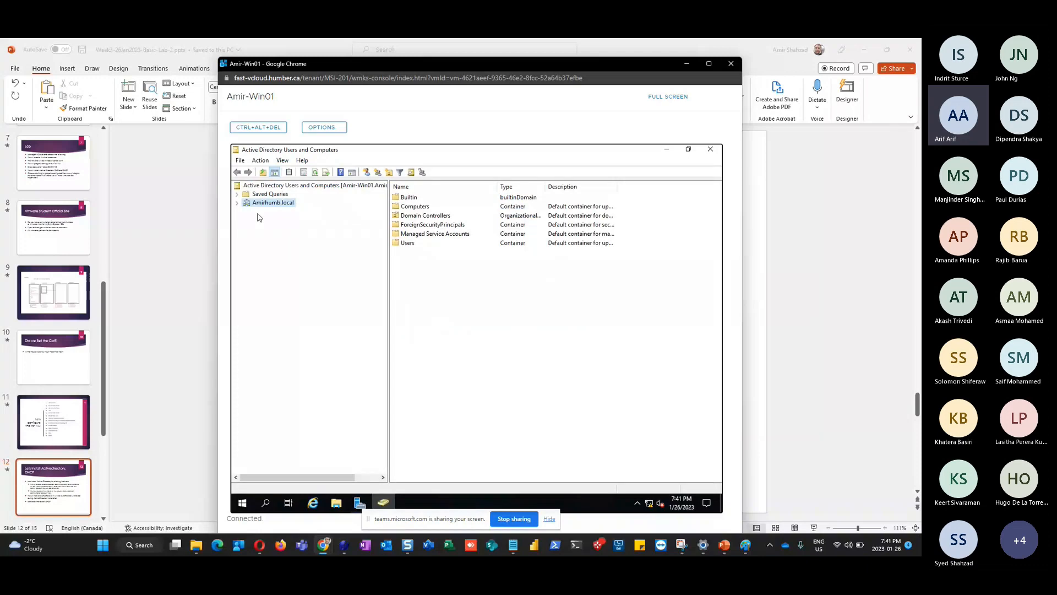
{"action": "left_click", "coordinate": [710, 150]}
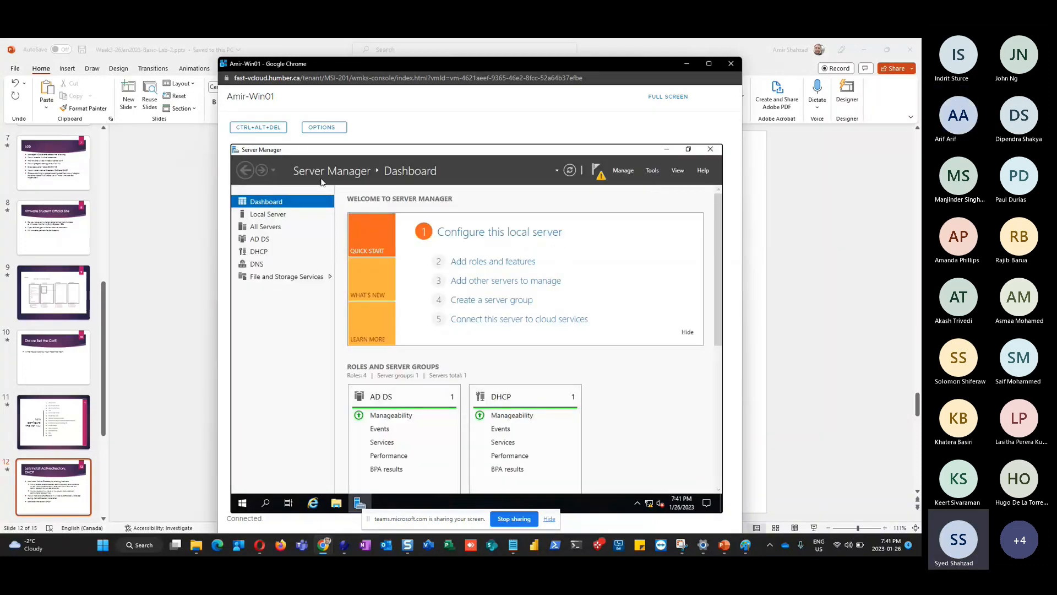
{"action": "left_click", "coordinate": [651, 172]}
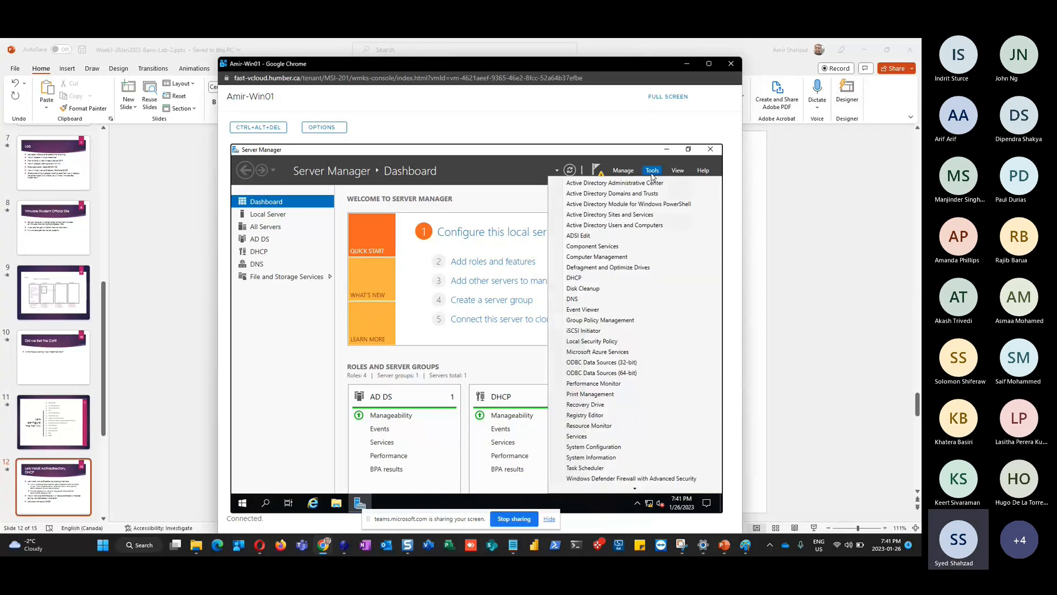
{"action": "left_click", "coordinate": [615, 229]}
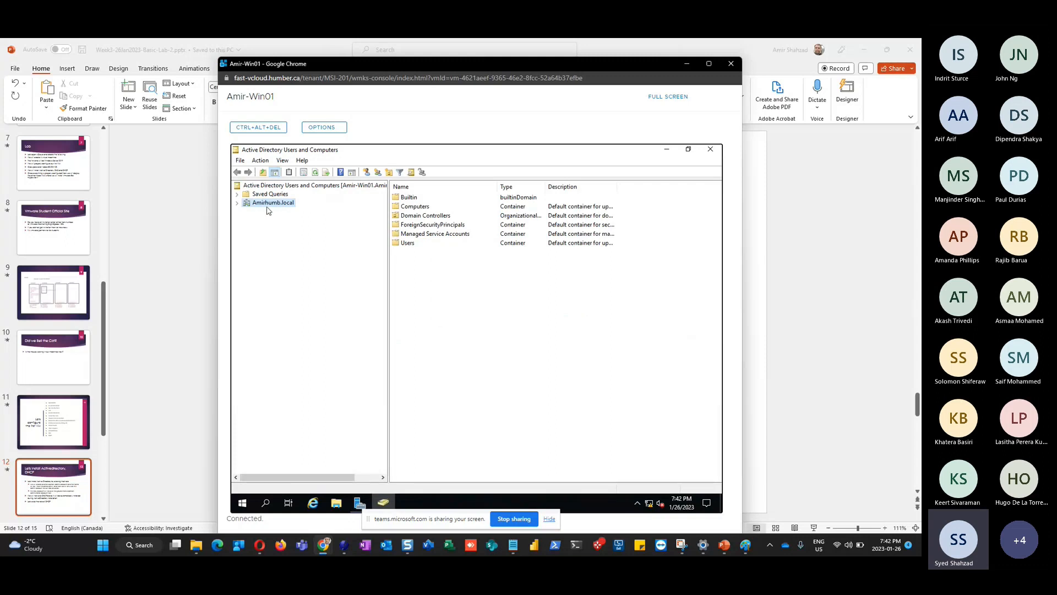
{"action": "left_click", "coordinate": [237, 204]}
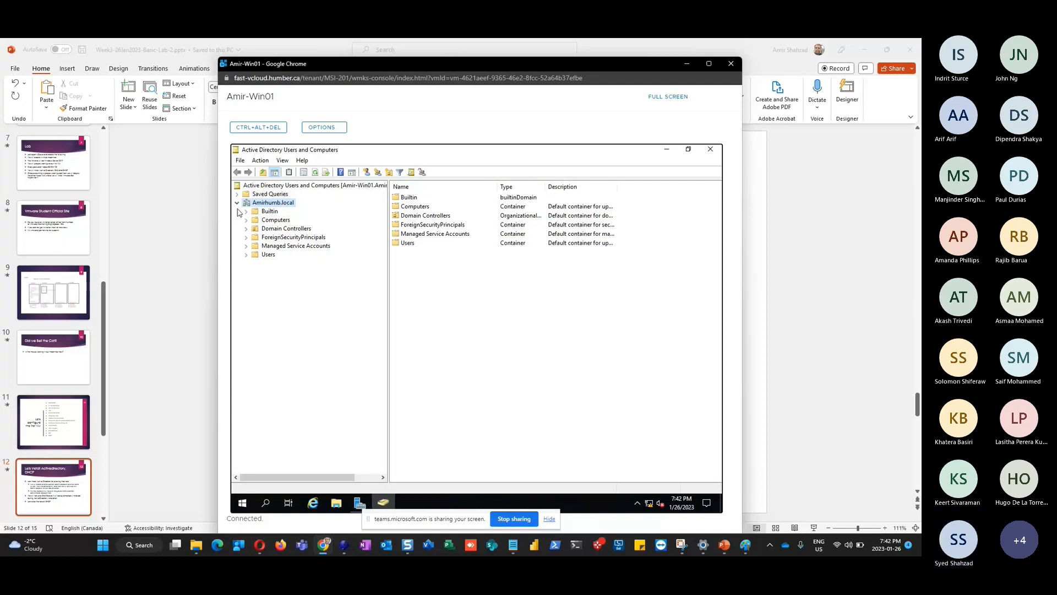
{"action": "left_click", "coordinate": [269, 257]}
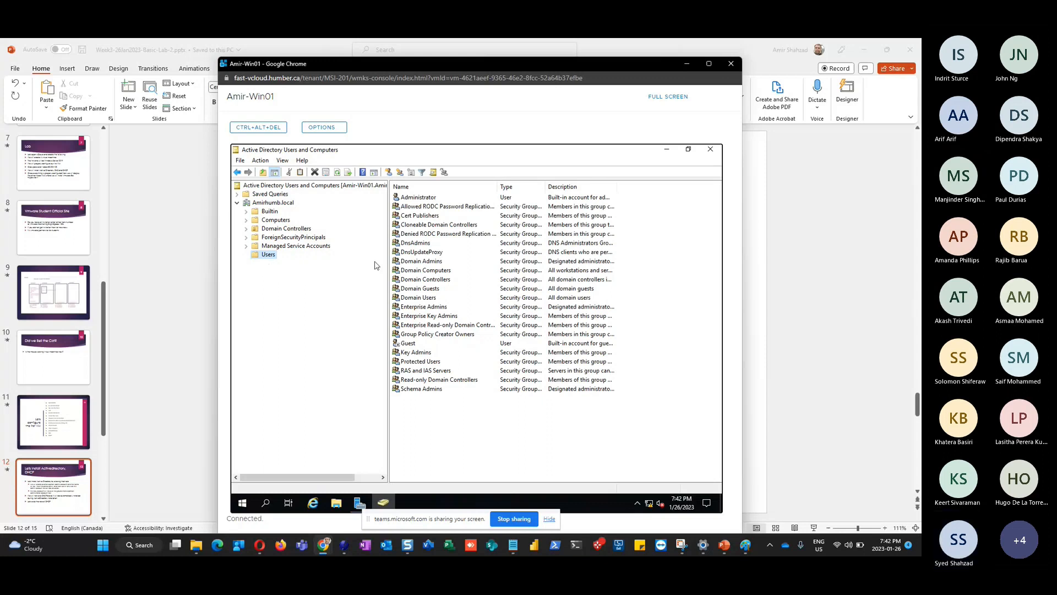
{"action": "left_click", "coordinate": [434, 199]}
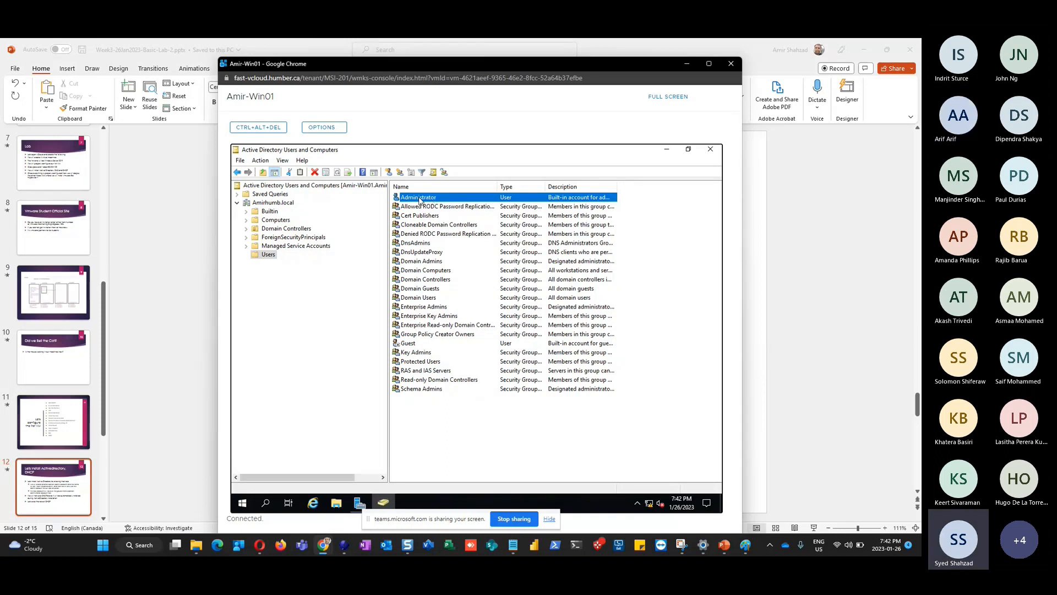
Copy the Administrator account, filling in AmirAdmin as first name and user logon name
{"action": "right_click", "coordinate": [420, 200]}
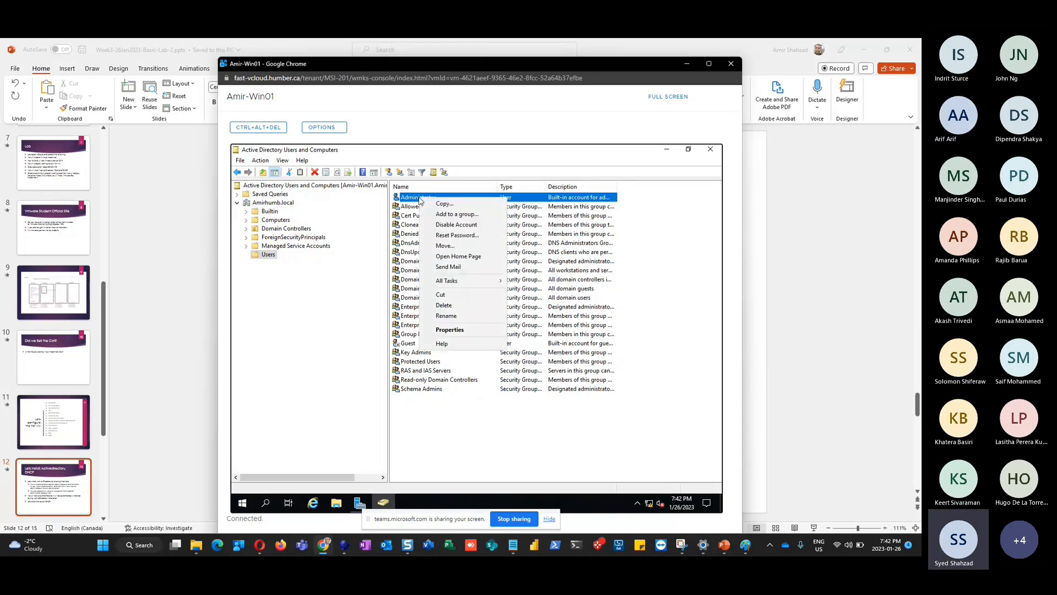
{"action": "left_click", "coordinate": [458, 205]}
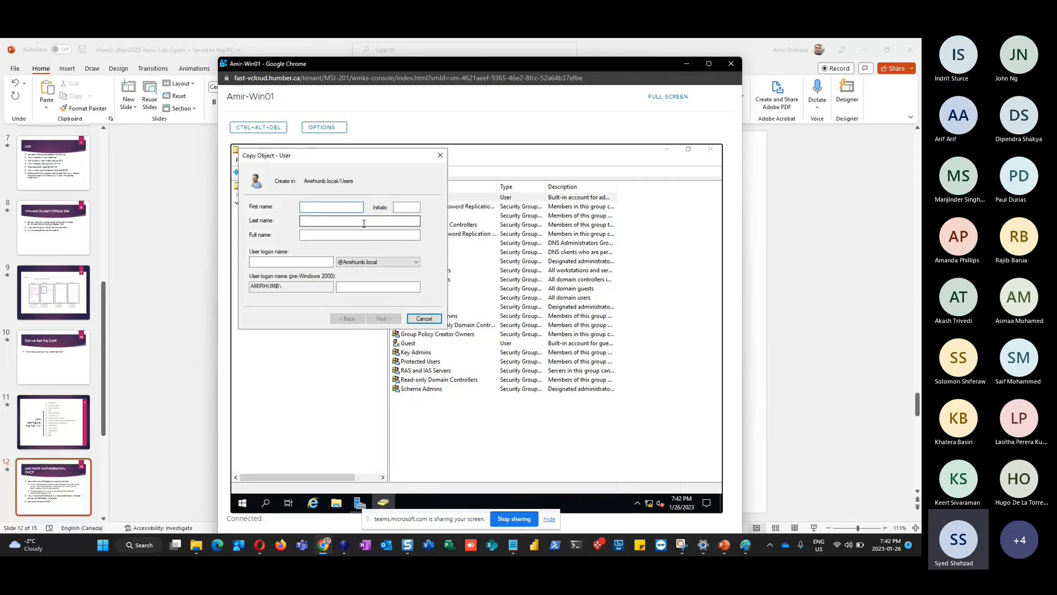
{"action": "type", "text": "AmirAdmin"}
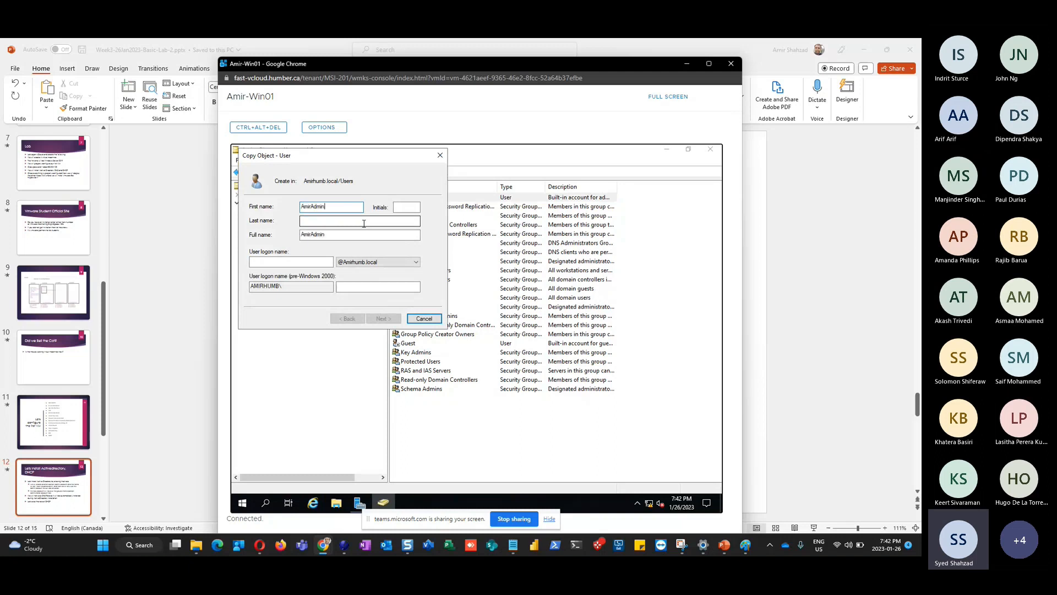
{"action": "left_click", "coordinate": [303, 260]}
{"action": "type", "text": "AmirAdmin"}
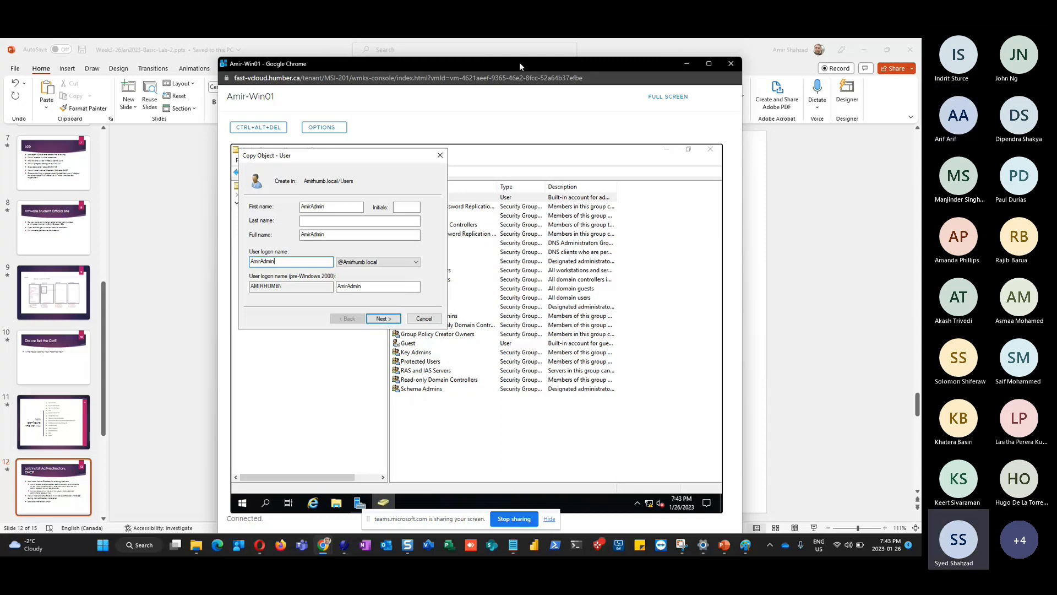
Capture the Chrome window showing the filled form with Snagit, then minimize Snagit Editor
{"action": "key", "text": "super+shift+s"}
{"action": "left_click_drag", "start_coordinate": [212, 54], "coordinate": [747, 512]}
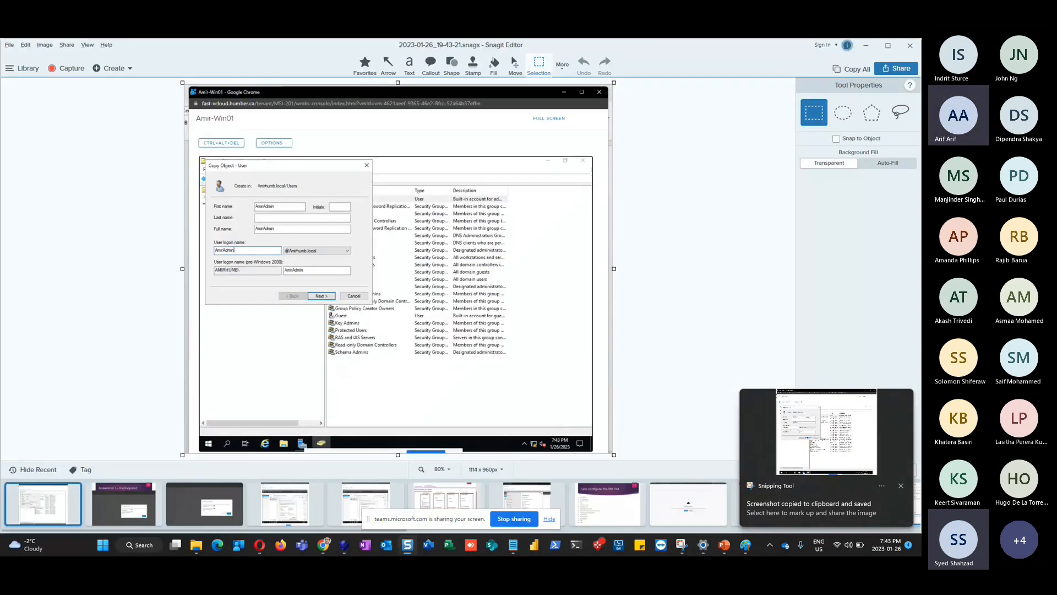
{"action": "left_click", "coordinate": [868, 46]}
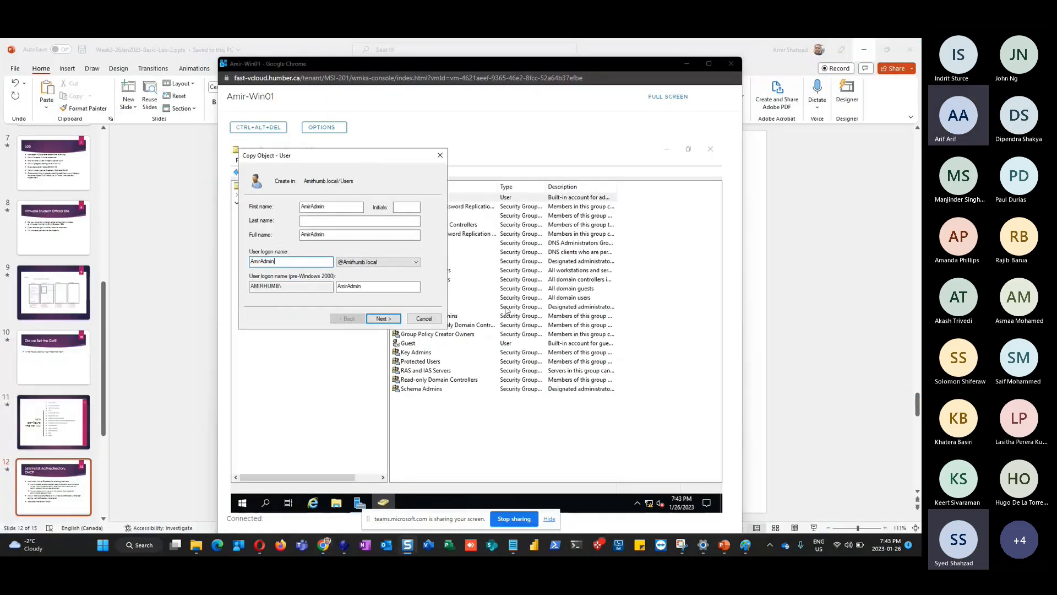
Enter and confirm the new user's password, then finish creating AmirAdmin
{"action": "left_click", "coordinate": [383, 320]}
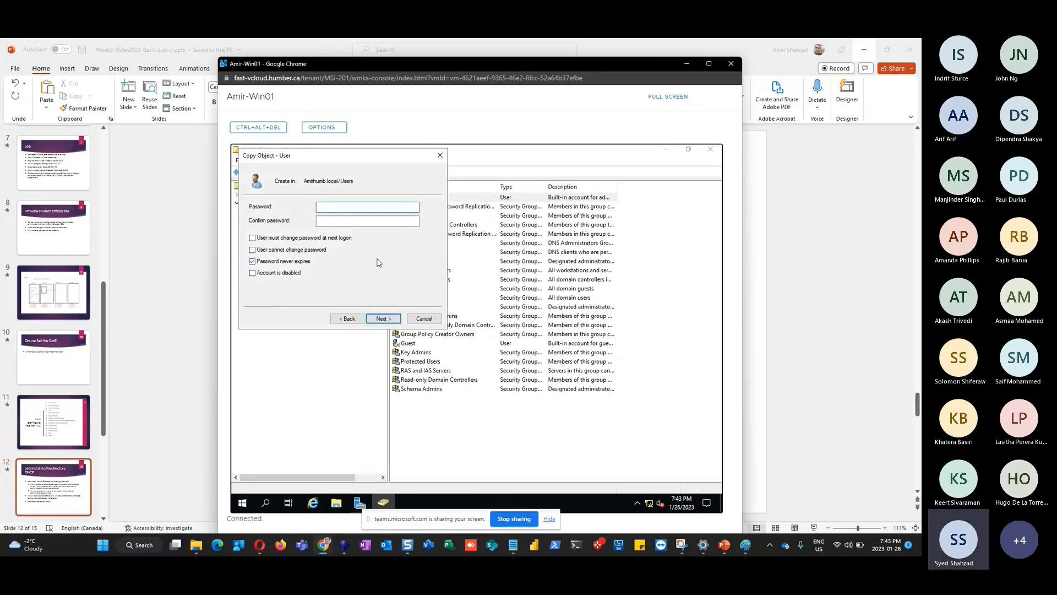
{"action": "key", "text": "Tab"}
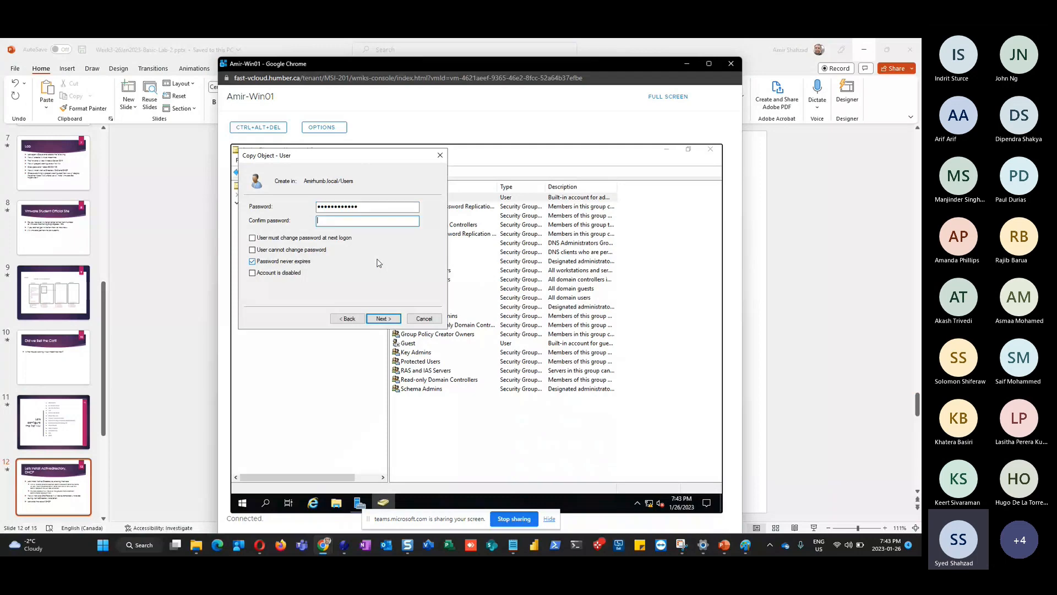
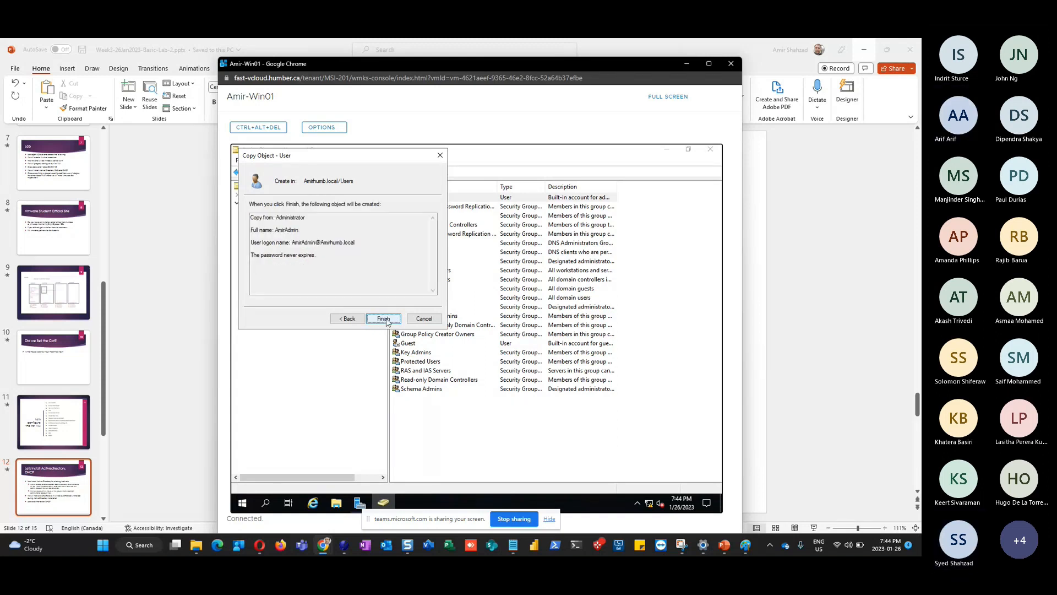
{"action": "left_click", "coordinate": [382, 320]}
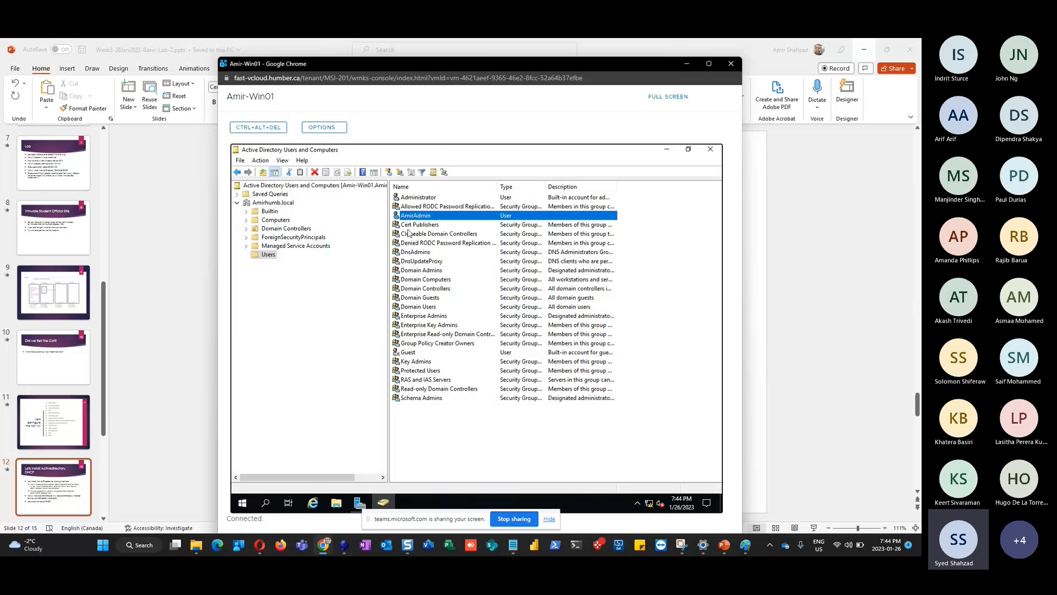
Open AmirAdmin's properties on the Member Of tab and move the window right
{"action": "left_click", "coordinate": [428, 200]}
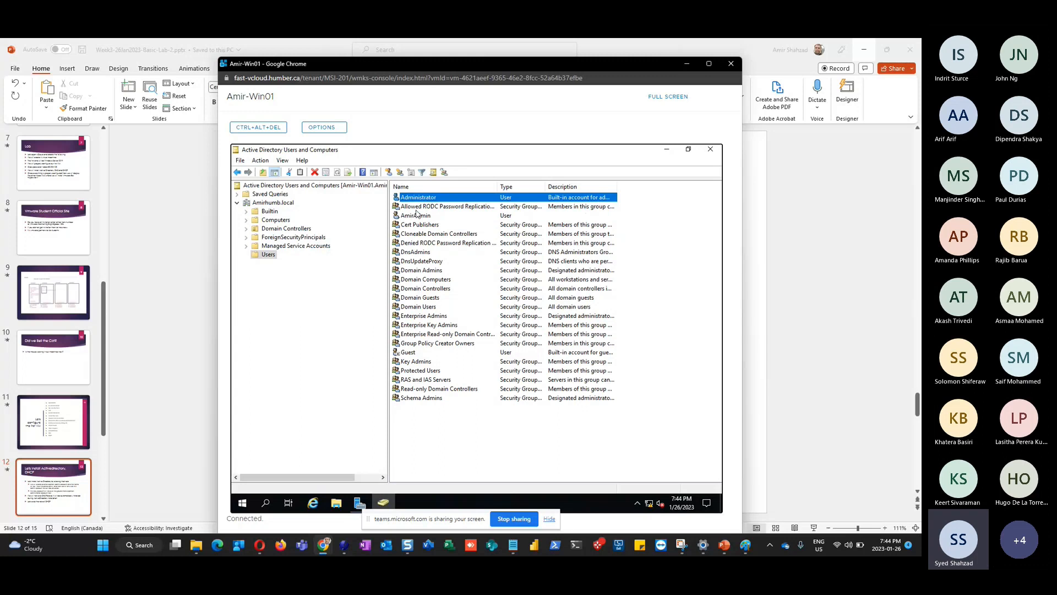
{"action": "left_click", "coordinate": [416, 215]}
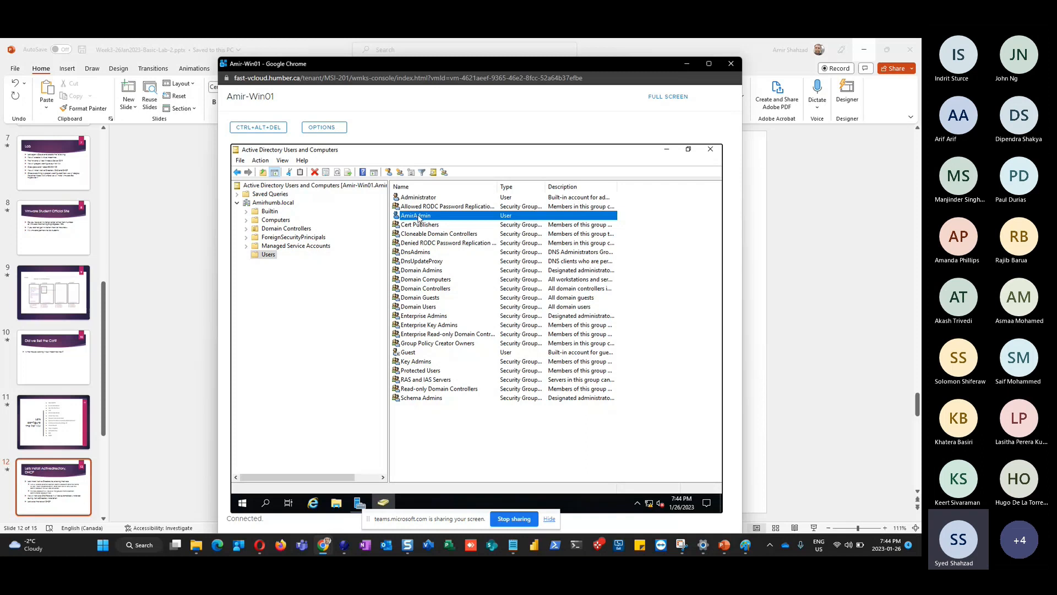
{"action": "double_click", "coordinate": [420, 216]}
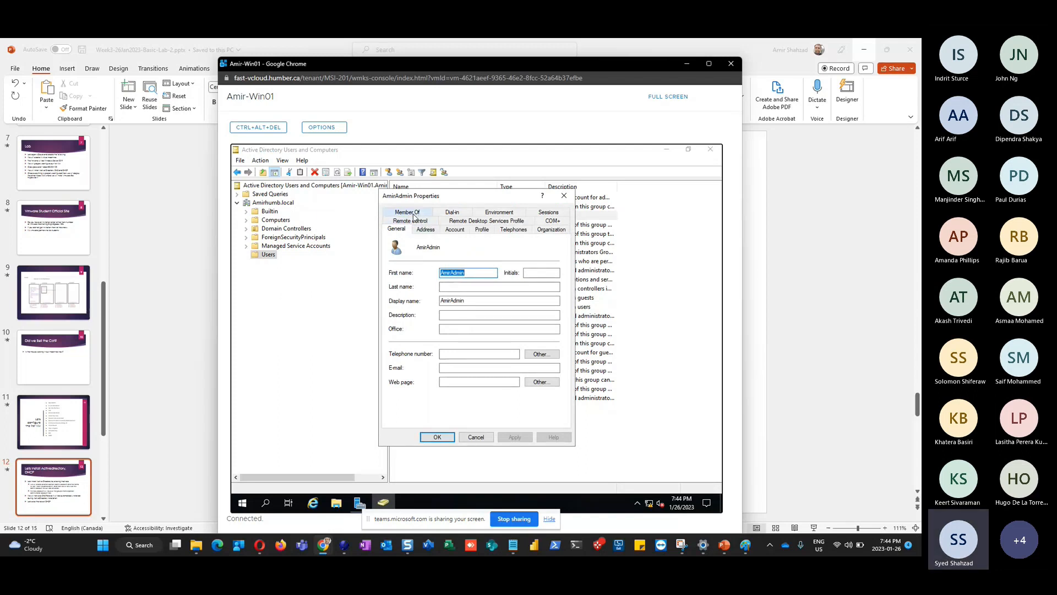
{"action": "left_click", "coordinate": [414, 215]}
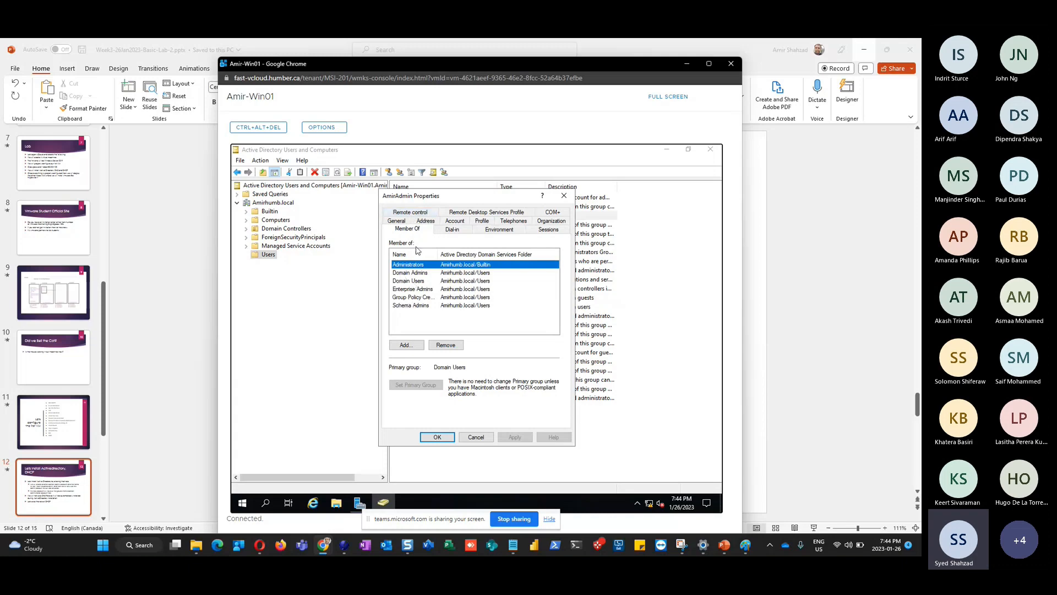
{"action": "left_click_drag", "start_coordinate": [432, 202], "coordinate": [554, 203]}
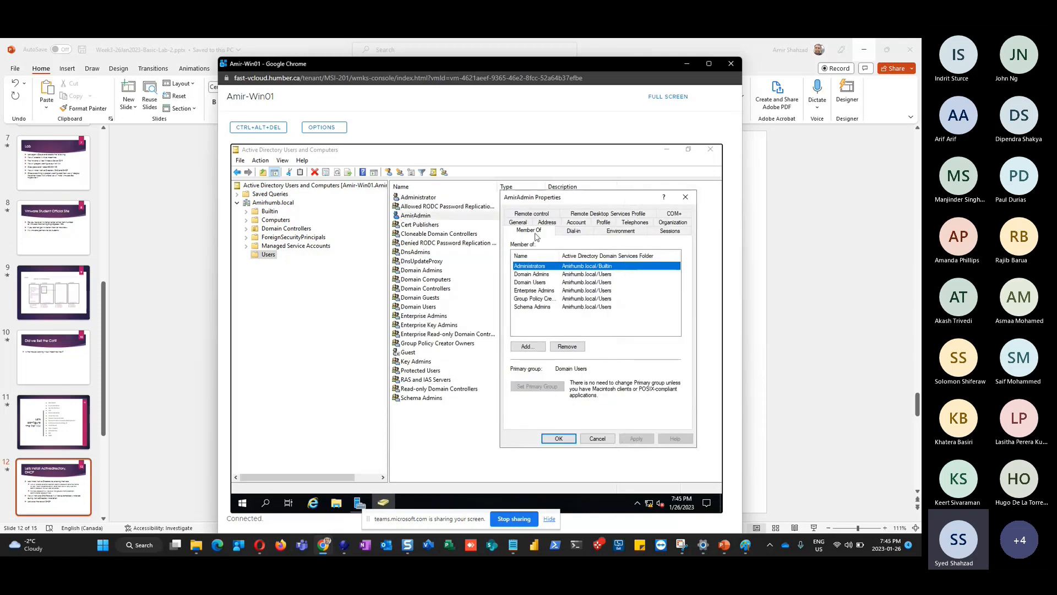
Step through the Domain Admins to Schema Admins memberships, then close with OK
{"action": "left_click", "coordinate": [531, 274]}
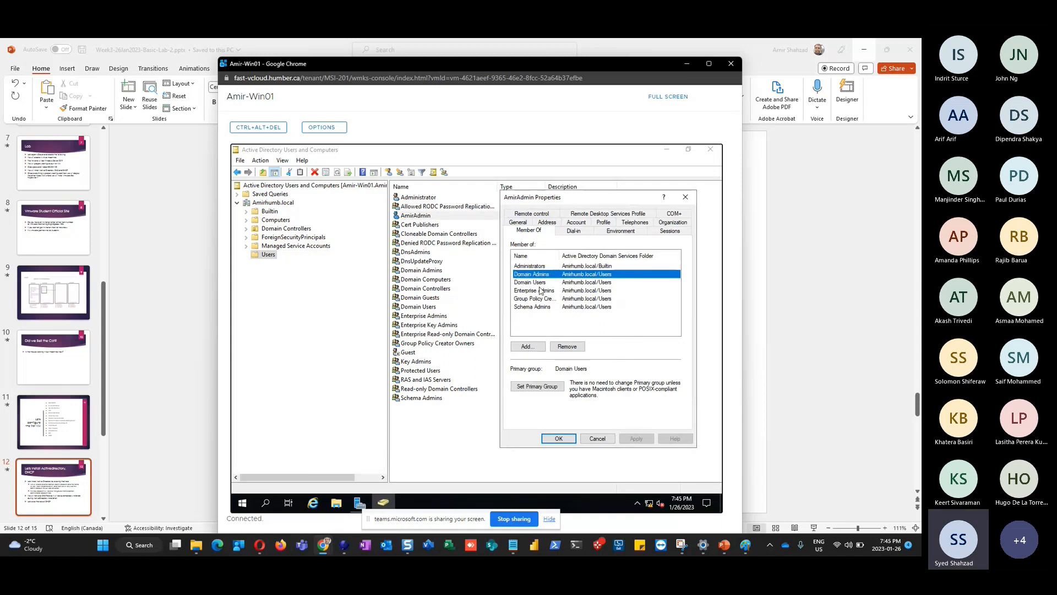
{"action": "left_click", "coordinate": [537, 282]}
{"action": "left_click", "coordinate": [539, 290]}
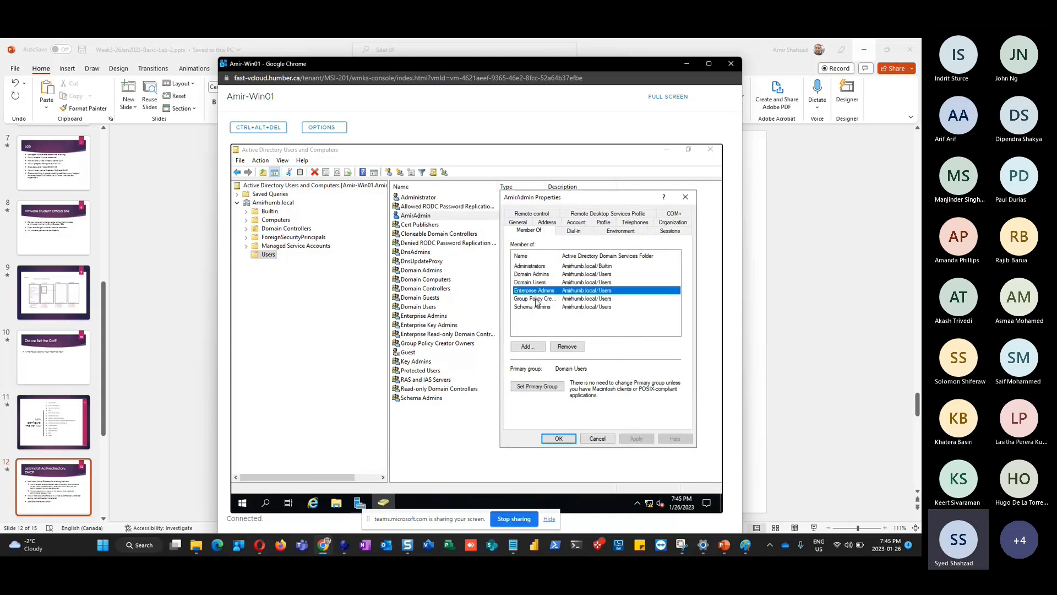
{"action": "left_click", "coordinate": [538, 299]}
{"action": "left_click", "coordinate": [538, 307]}
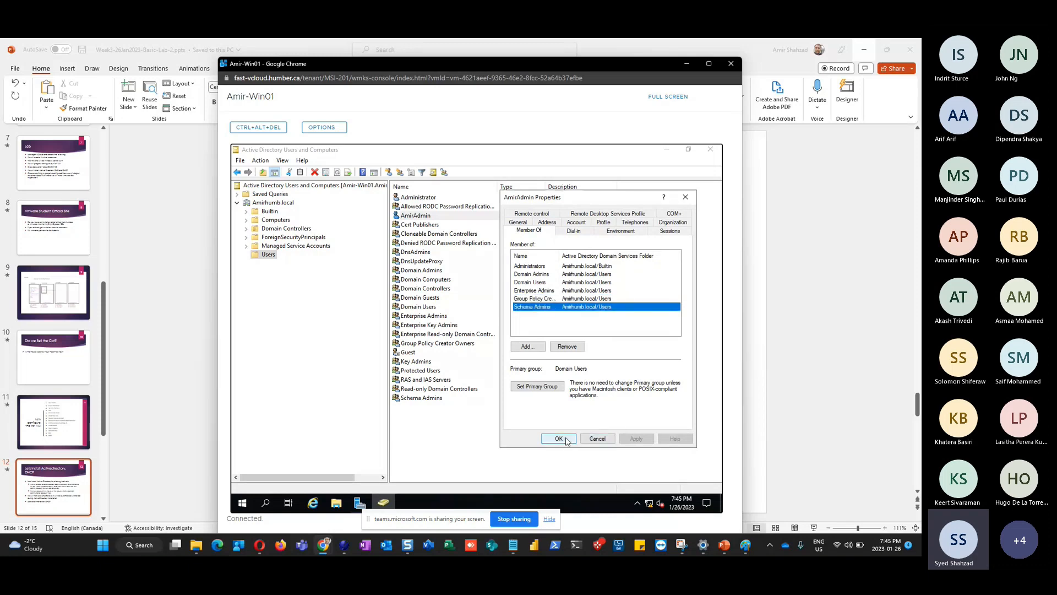
{"action": "left_click", "coordinate": [594, 439]}
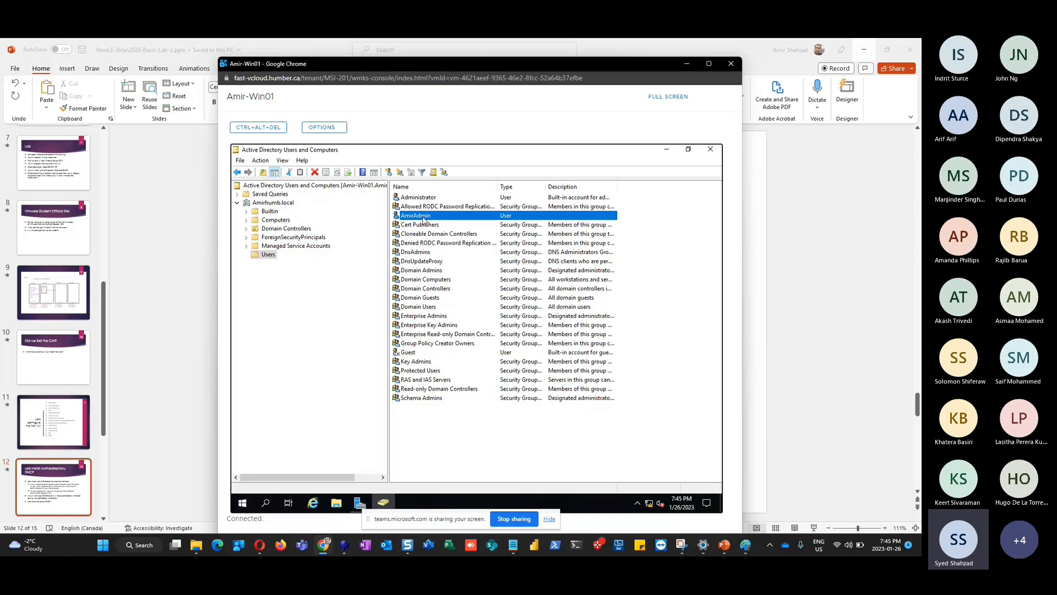
Compare the built-in Administrator and new admin accounts, then sign out of the VM session
{"action": "left_click", "coordinate": [417, 200]}
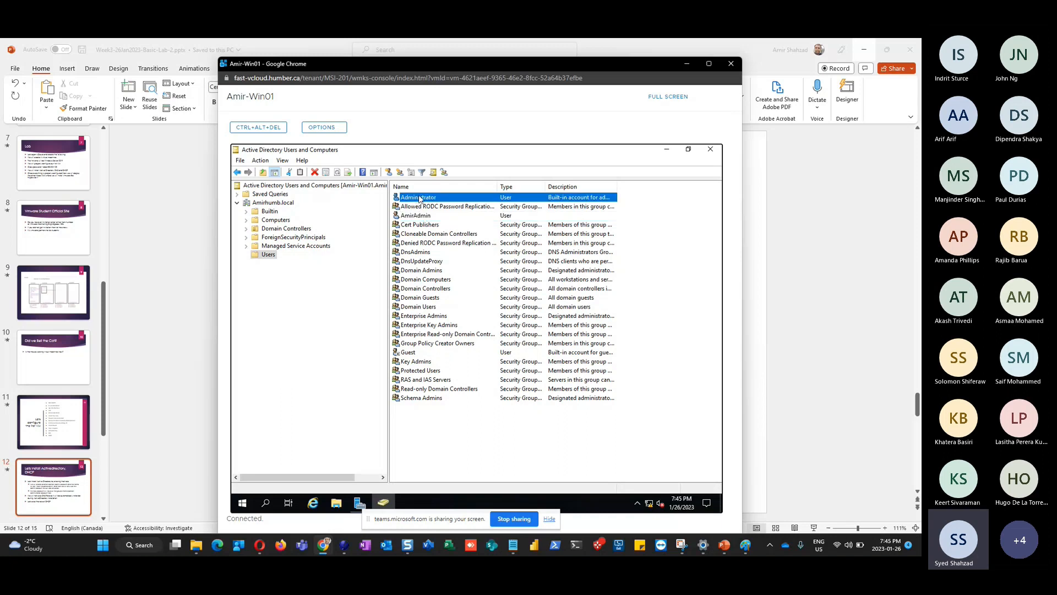
{"action": "left_click", "coordinate": [421, 218]}
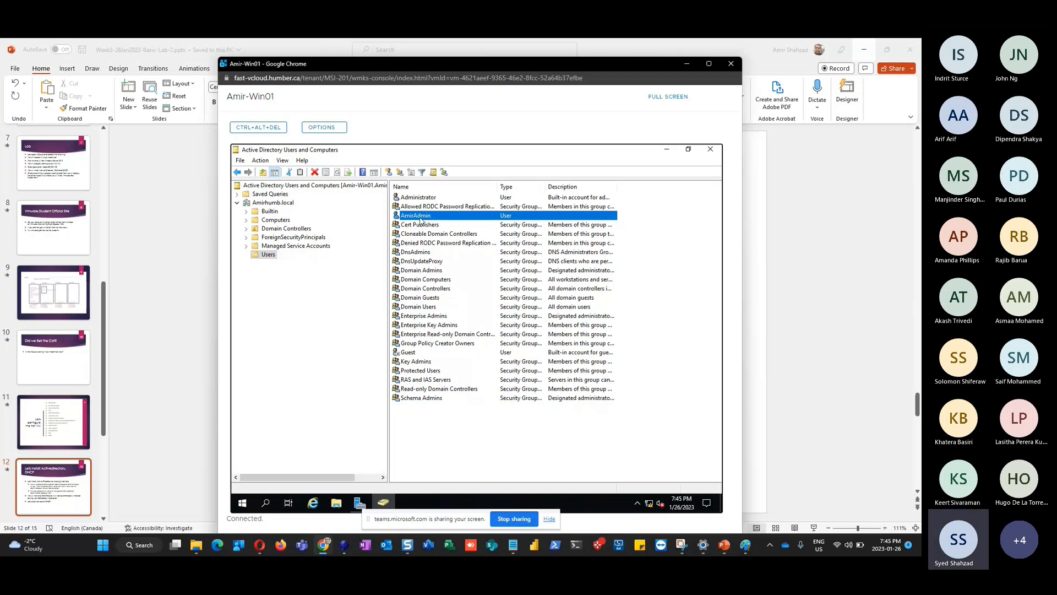
{"action": "right_click", "coordinate": [245, 506]}
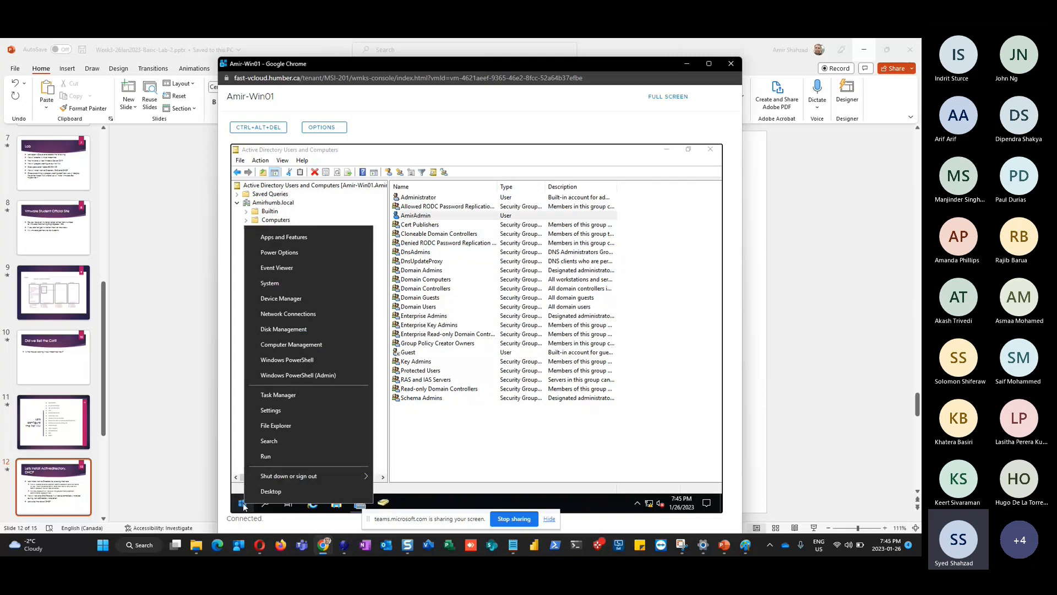
{"action": "mouse_move", "coordinate": [322, 475]}
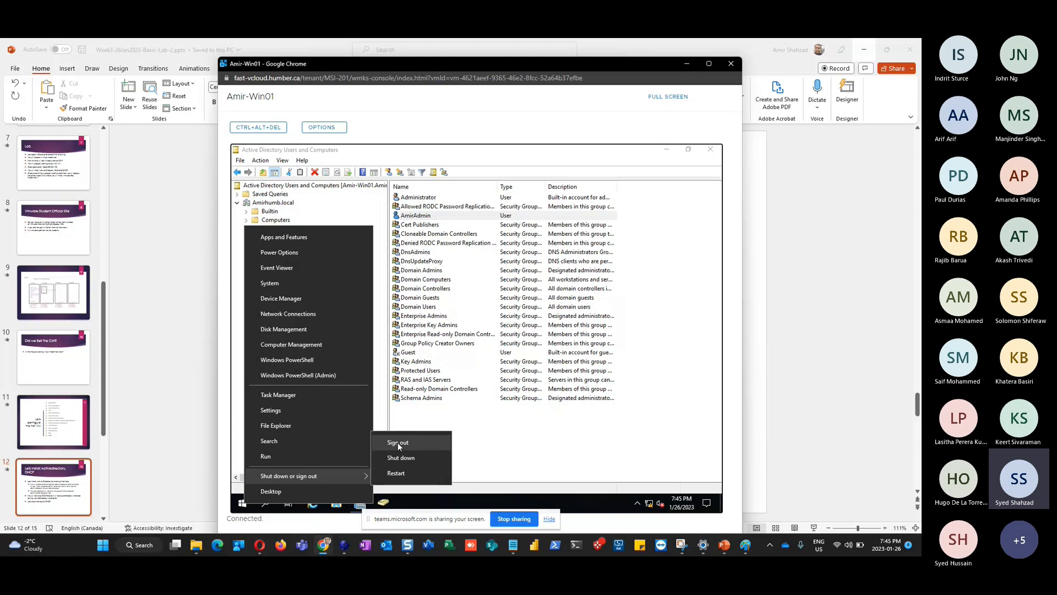
{"action": "left_click", "coordinate": [412, 442]}
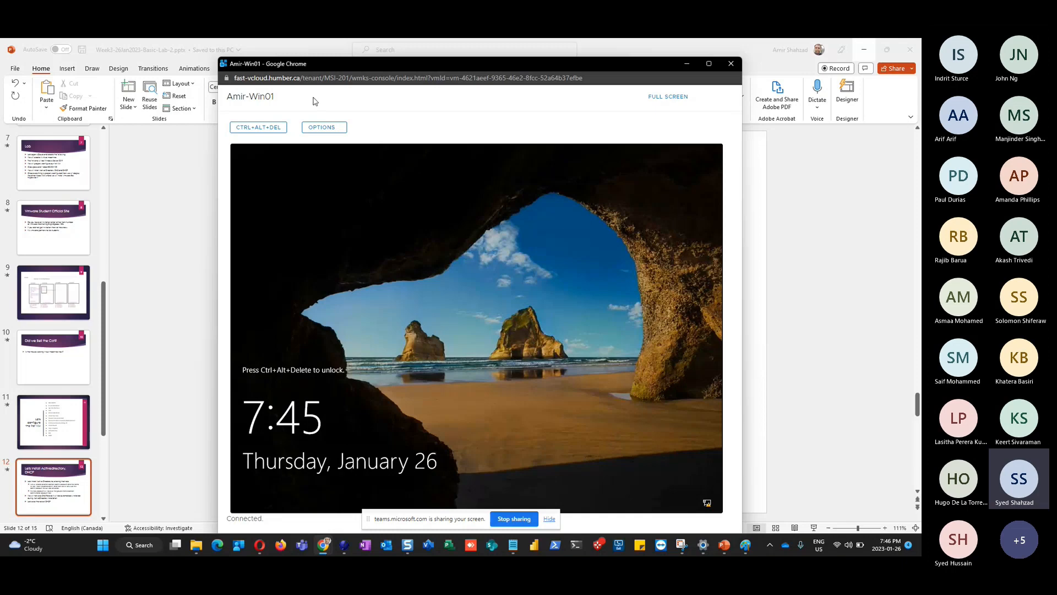
Unlock Amir-Win01 with CTRL+ALT+DEL and sign in, re-entering the password after an incorrect attempt
{"action": "left_click", "coordinate": [255, 137]}
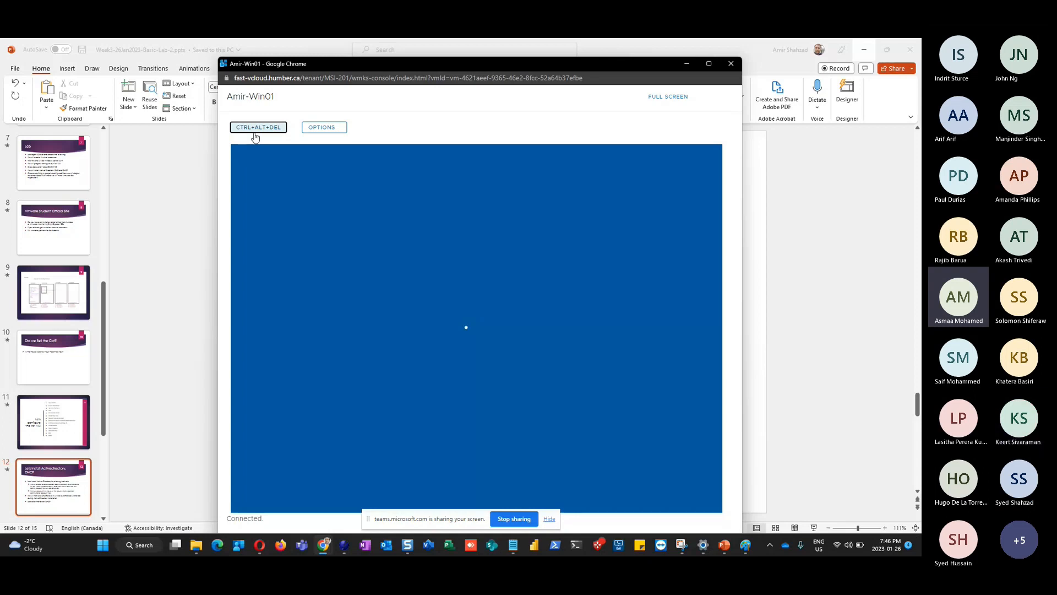
{"action": "left_click", "coordinate": [257, 128]}
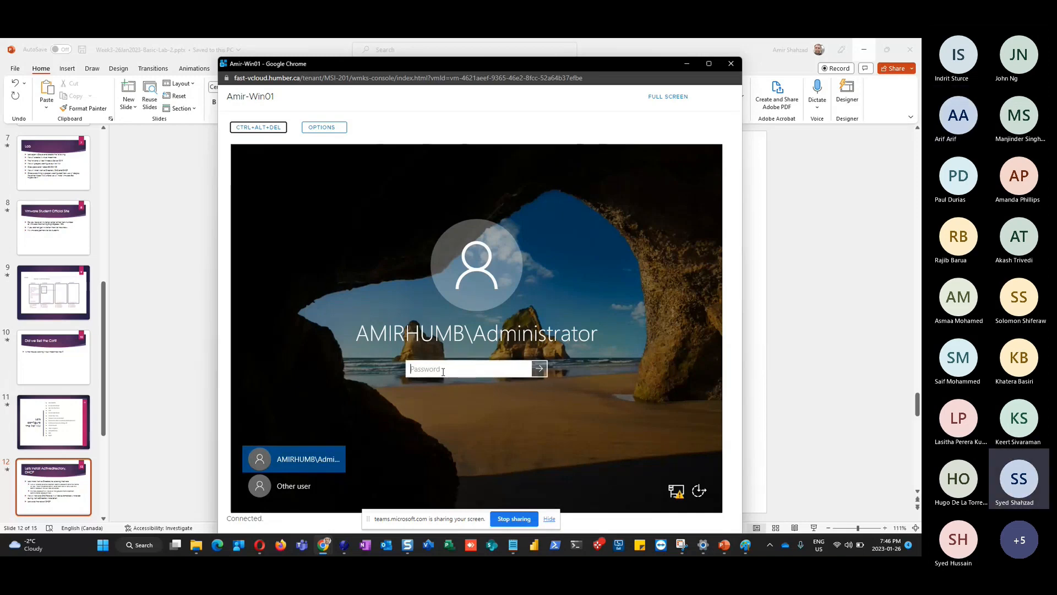
{"action": "type", "text": "*****"}
{"action": "key", "text": "Return"}
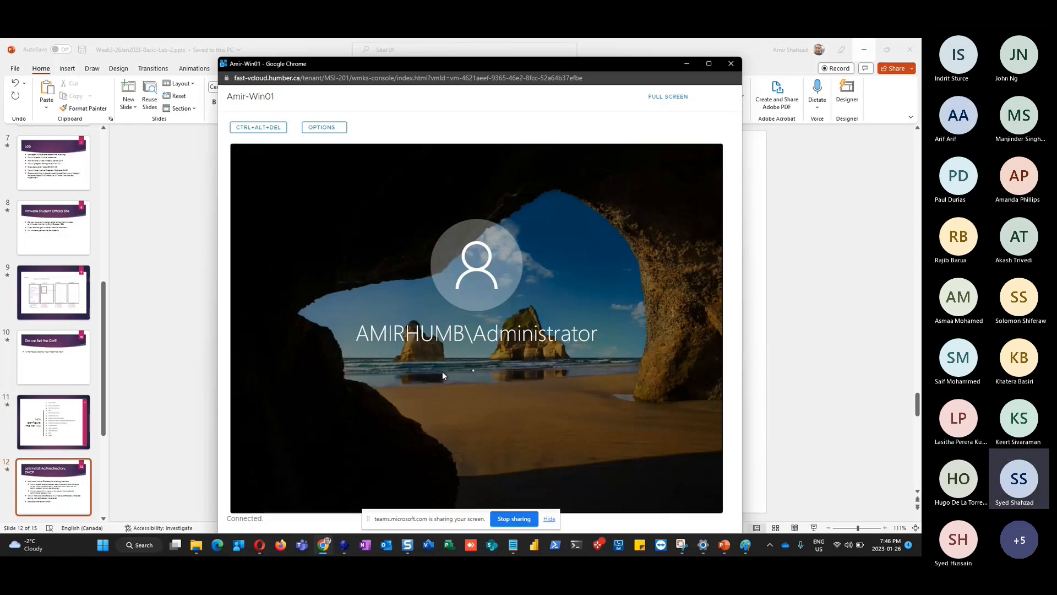
{"action": "left_click", "coordinate": [470, 385]}
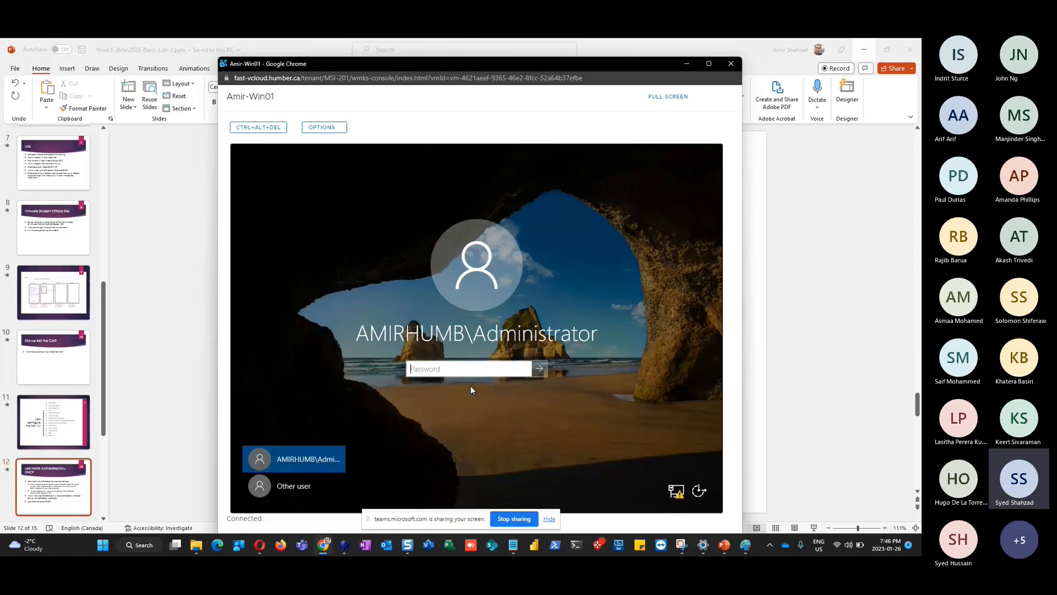
{"action": "type", "text": "********"}
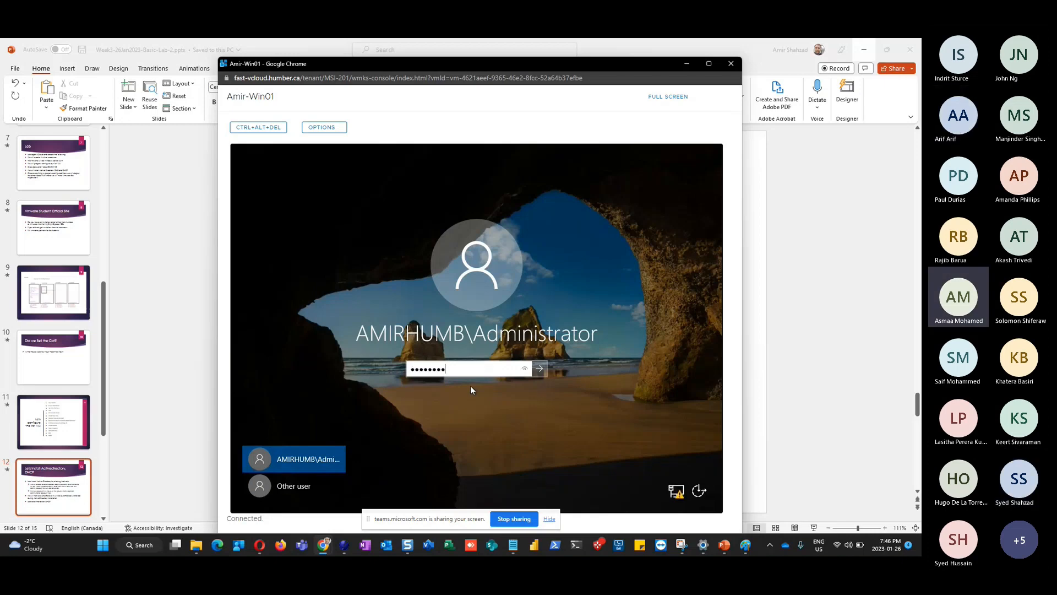
{"action": "key", "text": "Return"}
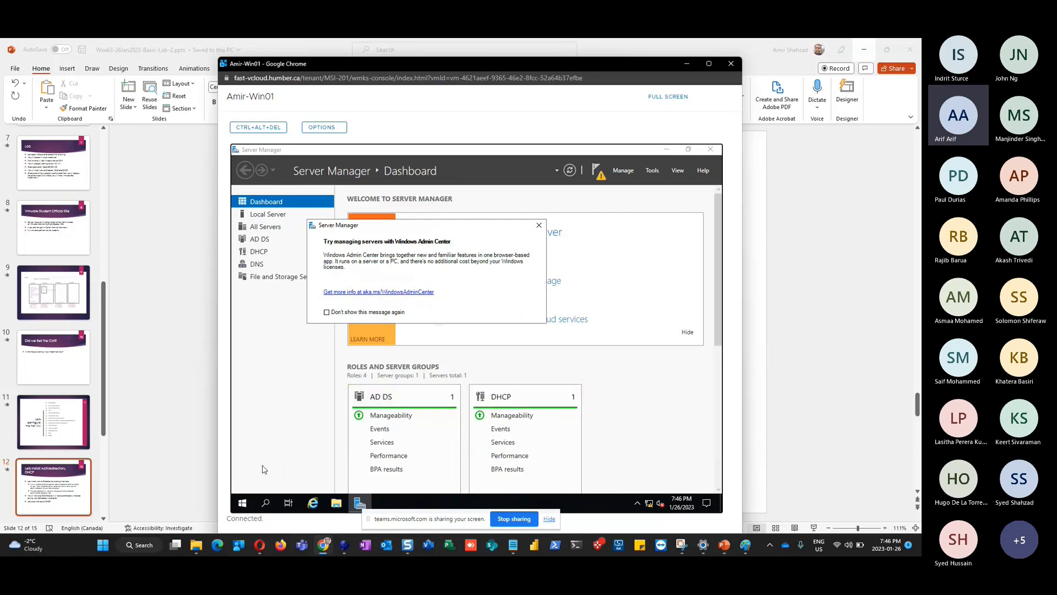
Try launching Active Directory Users and Computers from Server Manager's Tools menu
{"action": "left_click", "coordinate": [656, 171]}
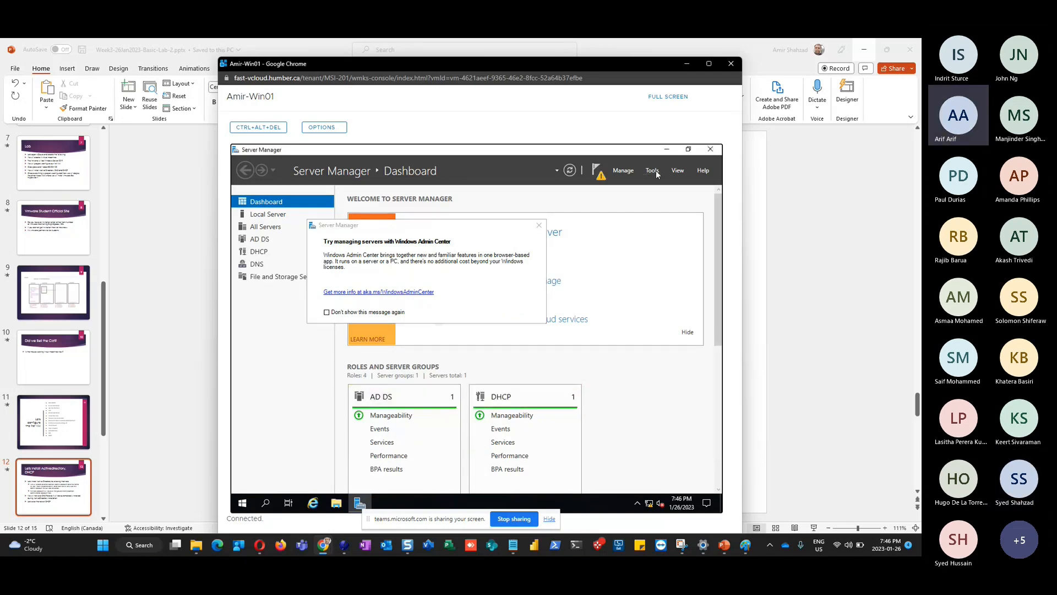
{"action": "left_click", "coordinate": [655, 171]}
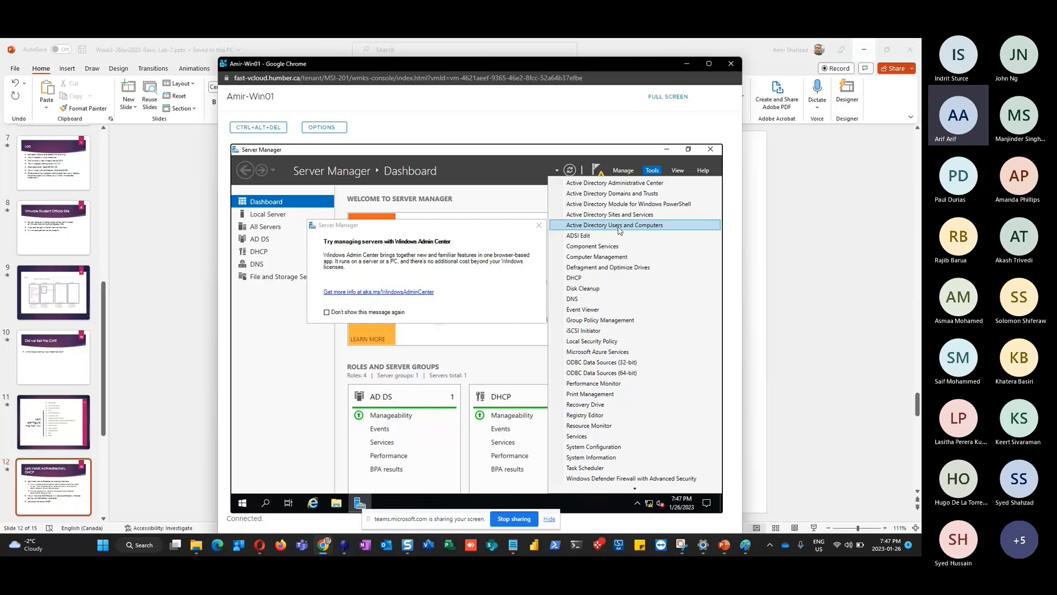
{"action": "left_click", "coordinate": [619, 229]}
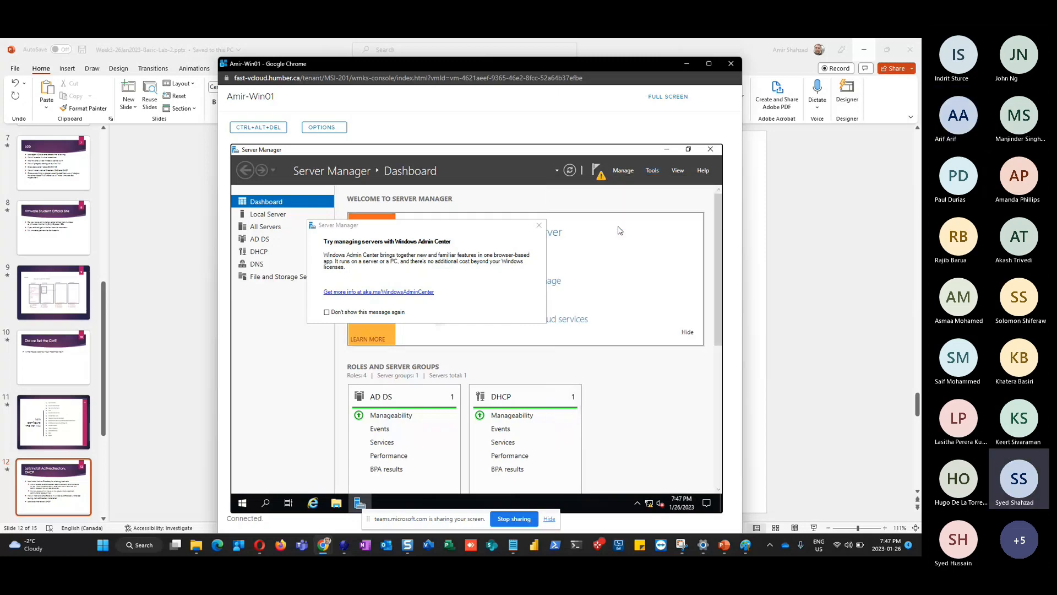
Dismiss the Windows Admin Center prompt, maximize the console, and reopen the Tools menu
{"action": "left_click", "coordinate": [538, 227]}
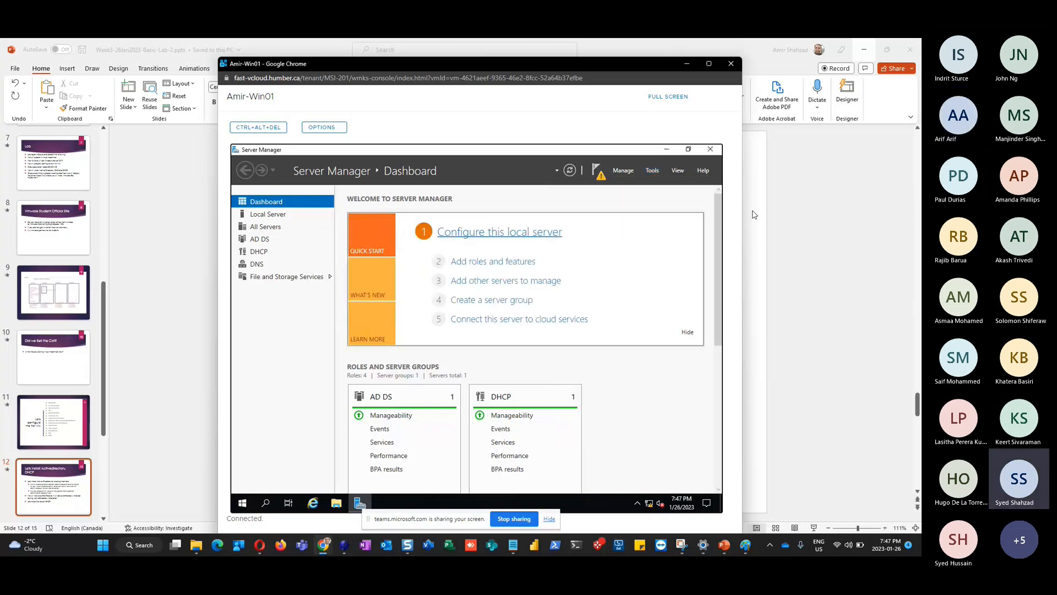
{"action": "left_click", "coordinate": [709, 64]}
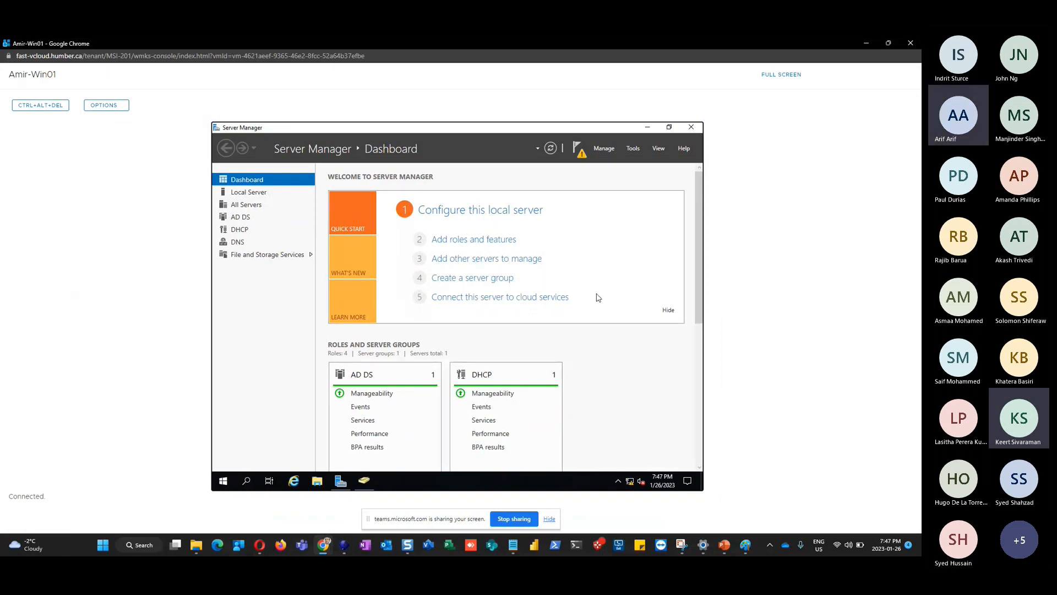
{"action": "left_click", "coordinate": [633, 150]}
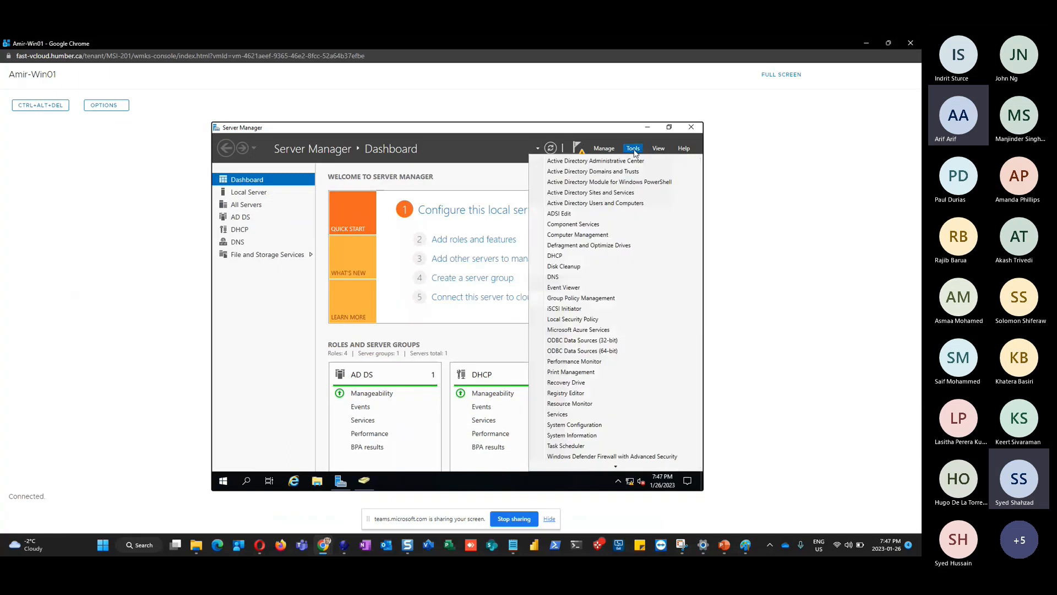
Open Active Directory Users and Computers and show the Amirhumb.local Users container
{"action": "left_click", "coordinate": [615, 203]}
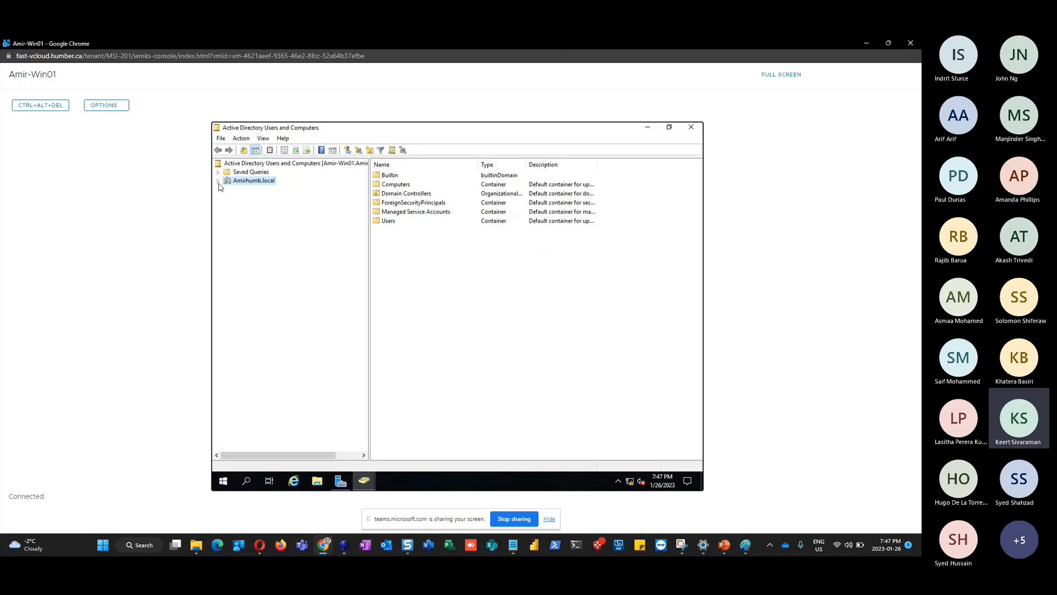
{"action": "left_click", "coordinate": [218, 181]}
{"action": "left_click", "coordinate": [249, 233]}
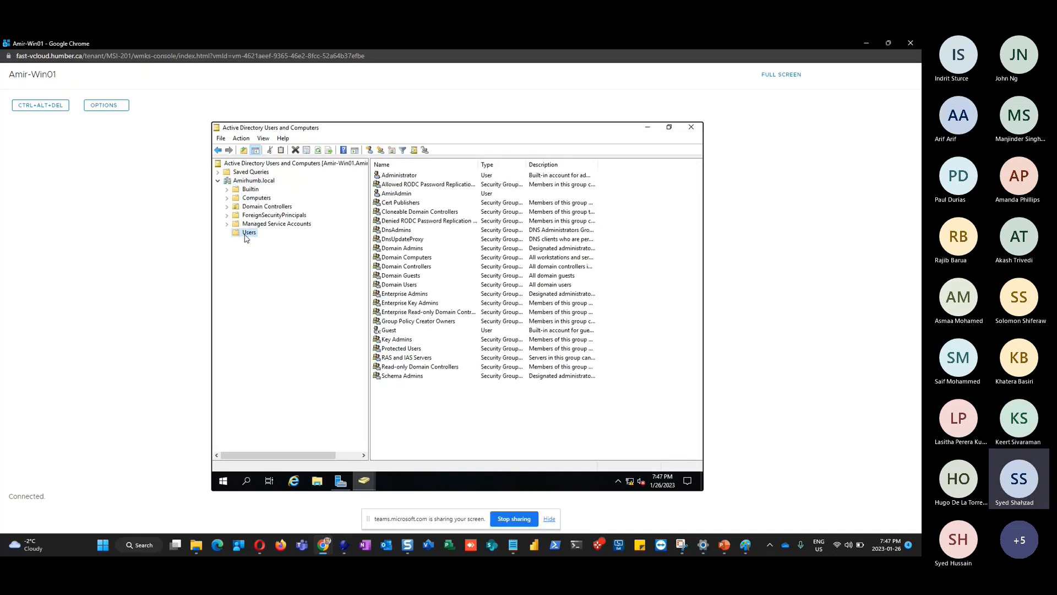
Compare the built-in Administrator and new admin accounts, ending with Administrator selected
{"action": "left_click", "coordinate": [411, 178]}
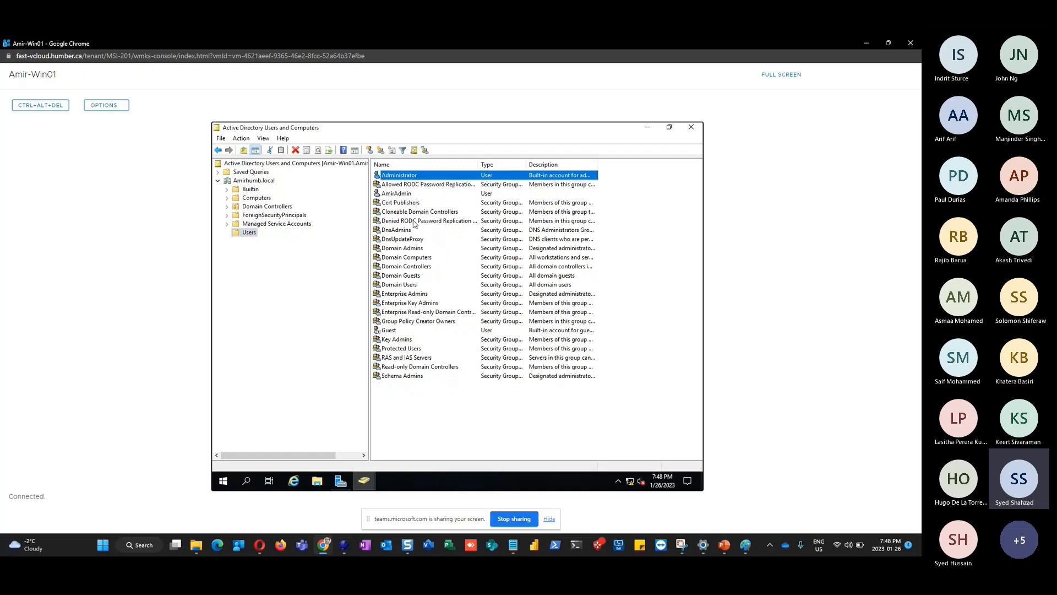
{"action": "left_click", "coordinate": [400, 195]}
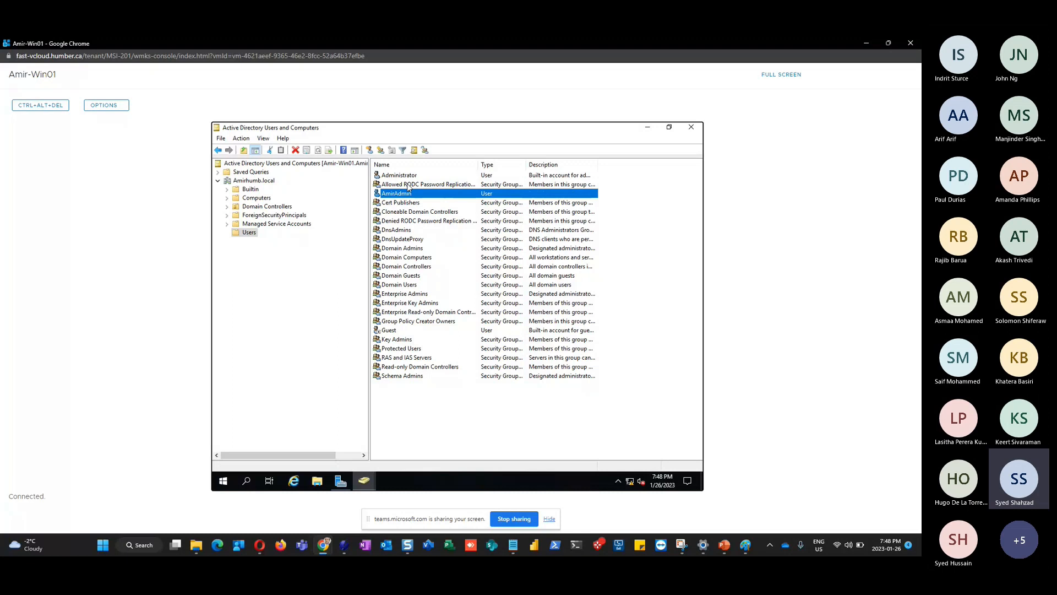
{"action": "left_click", "coordinate": [406, 175]}
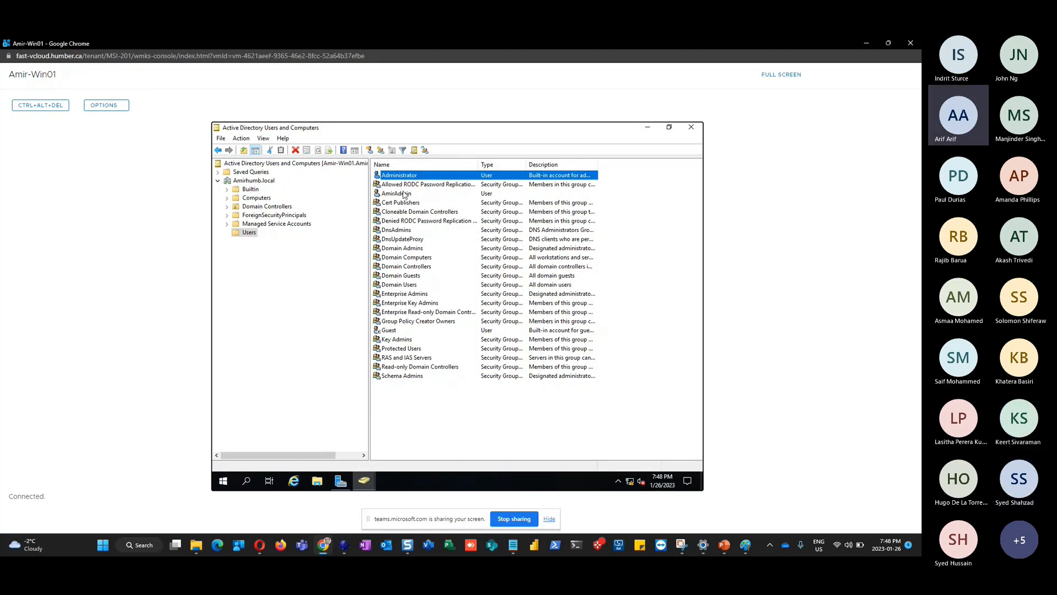
{"action": "left_click", "coordinate": [404, 196]}
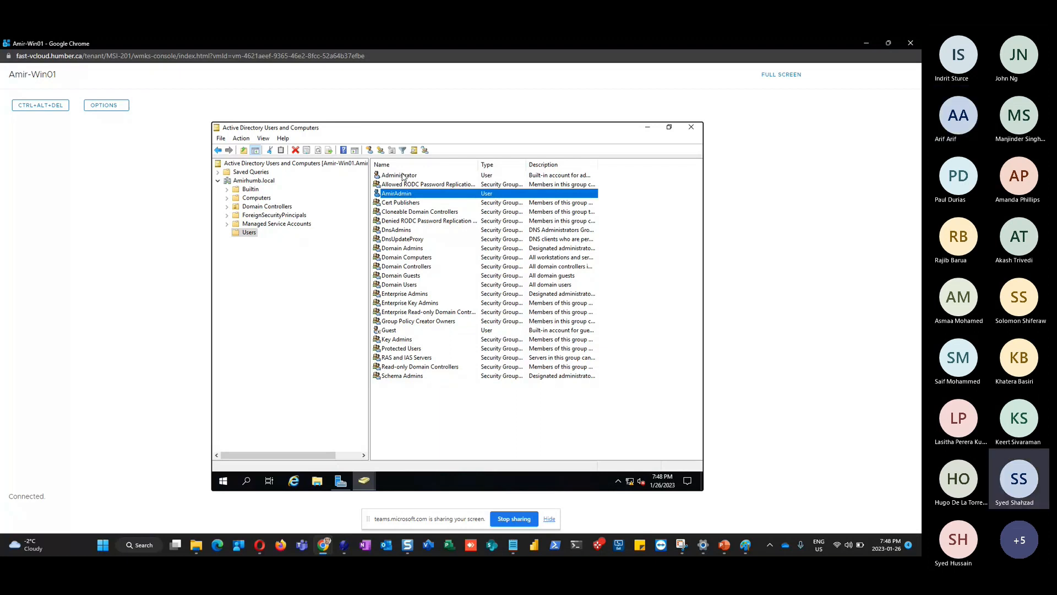
{"action": "left_click", "coordinate": [403, 177]}
{"action": "right_click", "coordinate": [402, 178]}
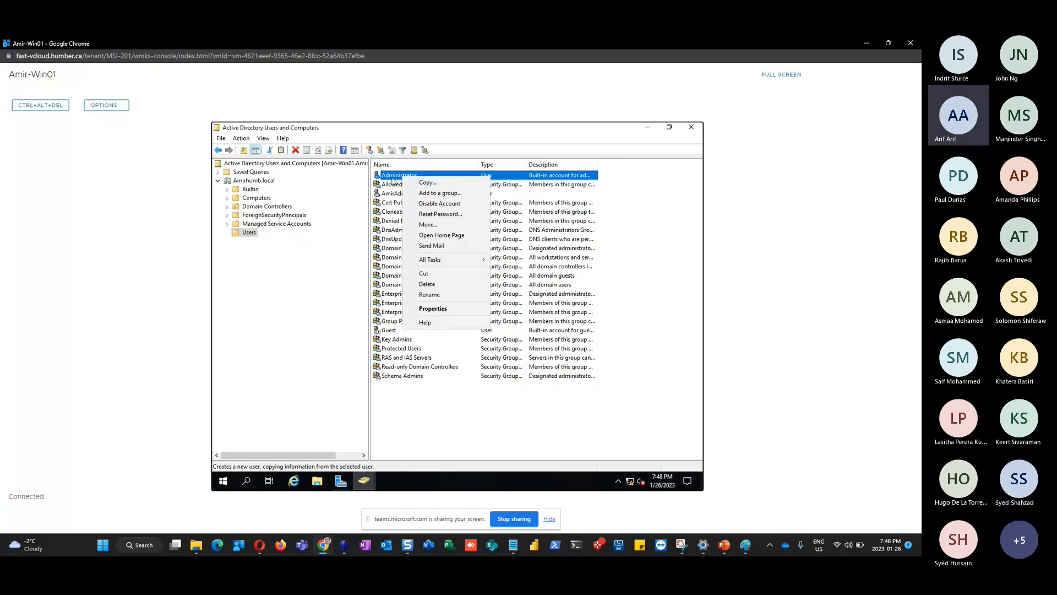
{"action": "left_click", "coordinate": [419, 182]}
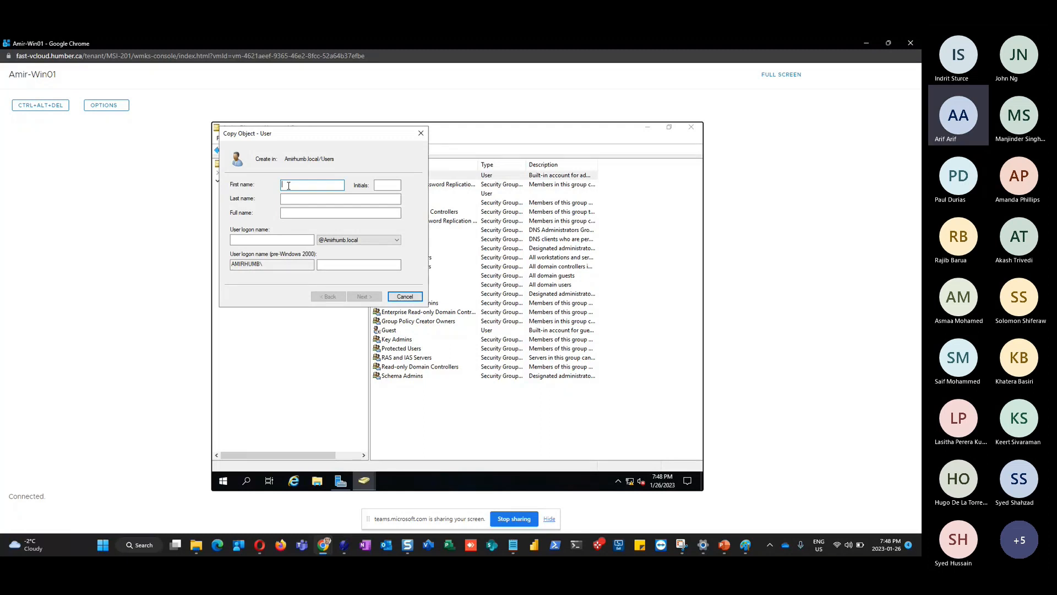
{"action": "type", "text": "AmirAdmin"}
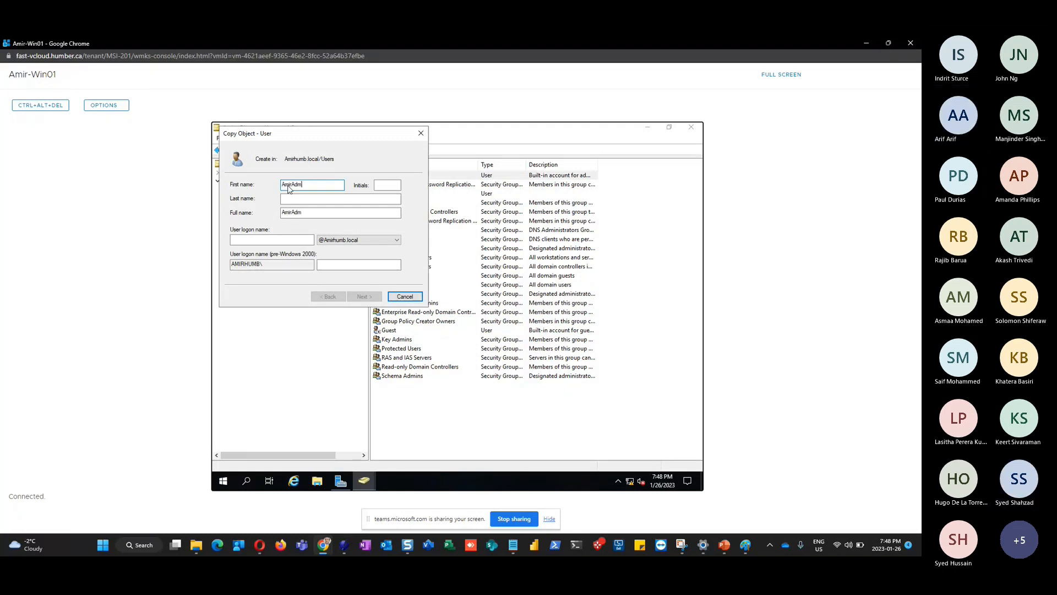
{"action": "key", "text": "ctrl+a"}
{"action": "key", "text": "ctrl+c"}
{"action": "left_click", "coordinate": [268, 239]}
{"action": "key", "text": "ctrl+v"}
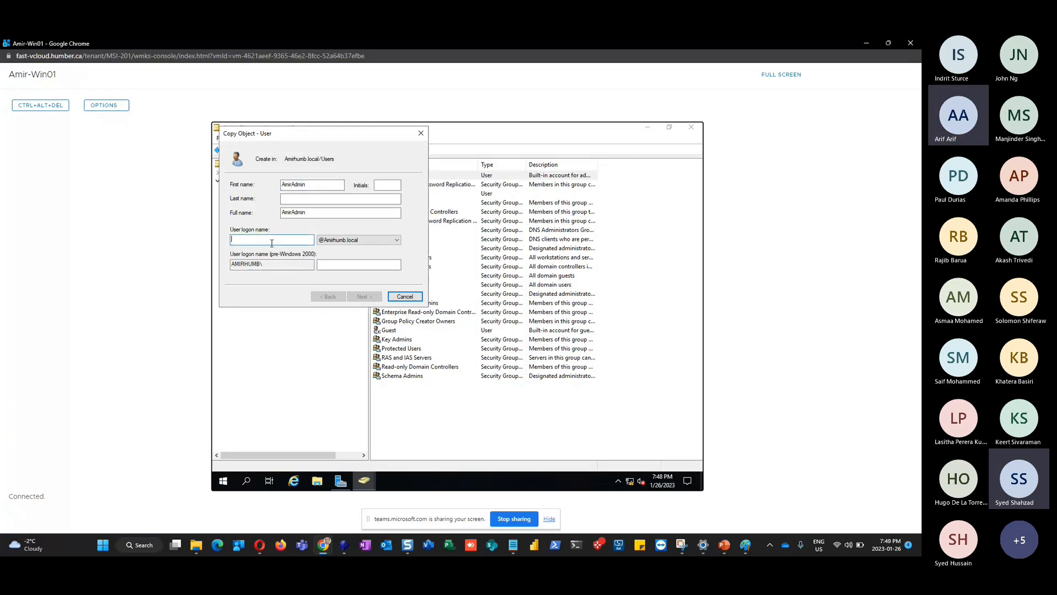
{"action": "left_click", "coordinate": [345, 264]}
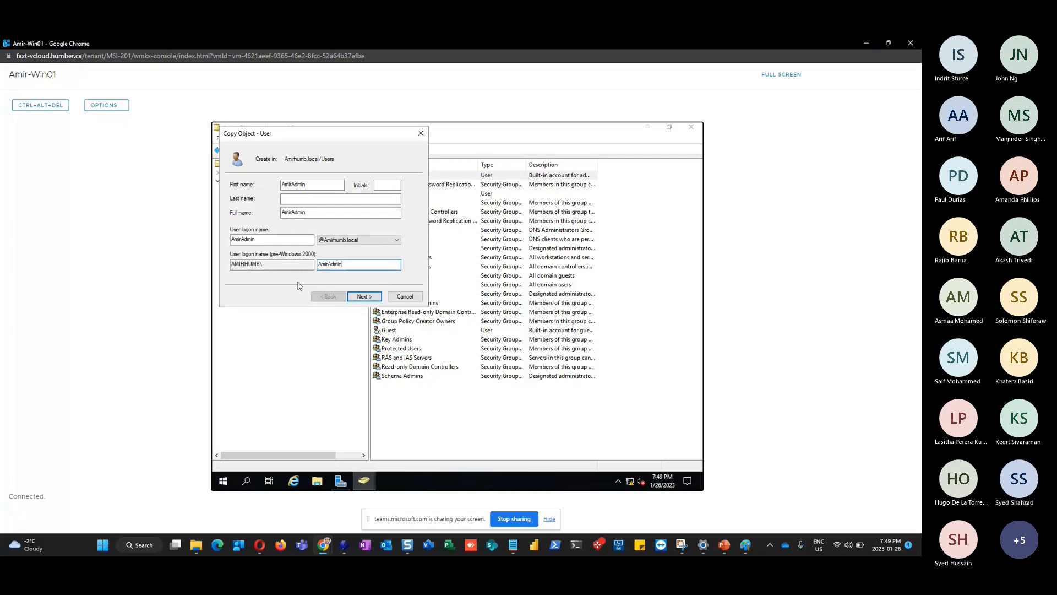
{"action": "left_click", "coordinate": [364, 297]}
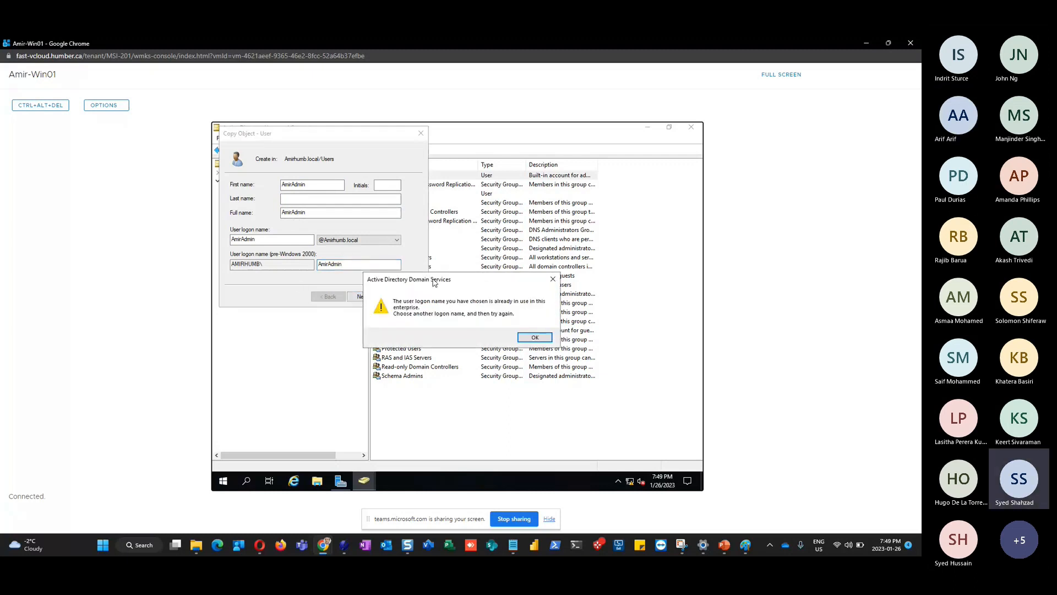
{"action": "key", "text": "Return"}
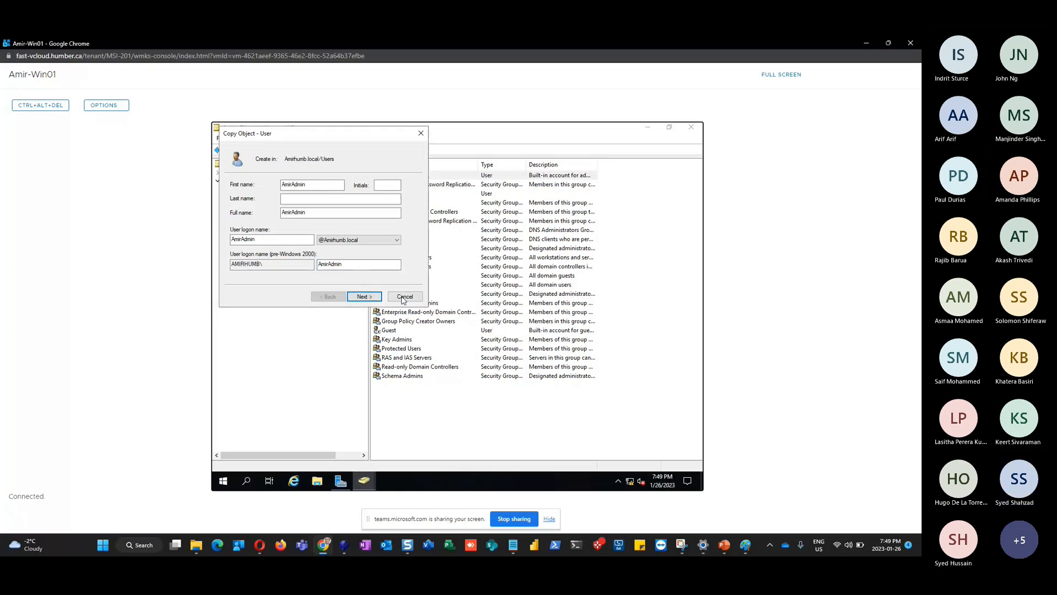
{"action": "left_click", "coordinate": [405, 298]}
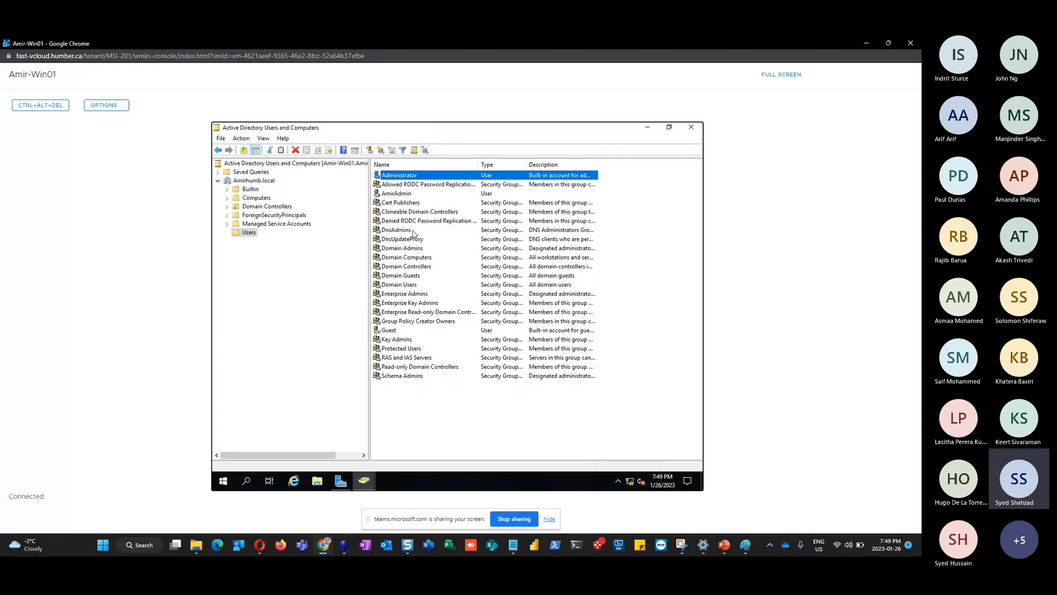
Sign out of the administrator session on Amir-Win01, returning to the lock screen
{"action": "right_click", "coordinate": [223, 482]}
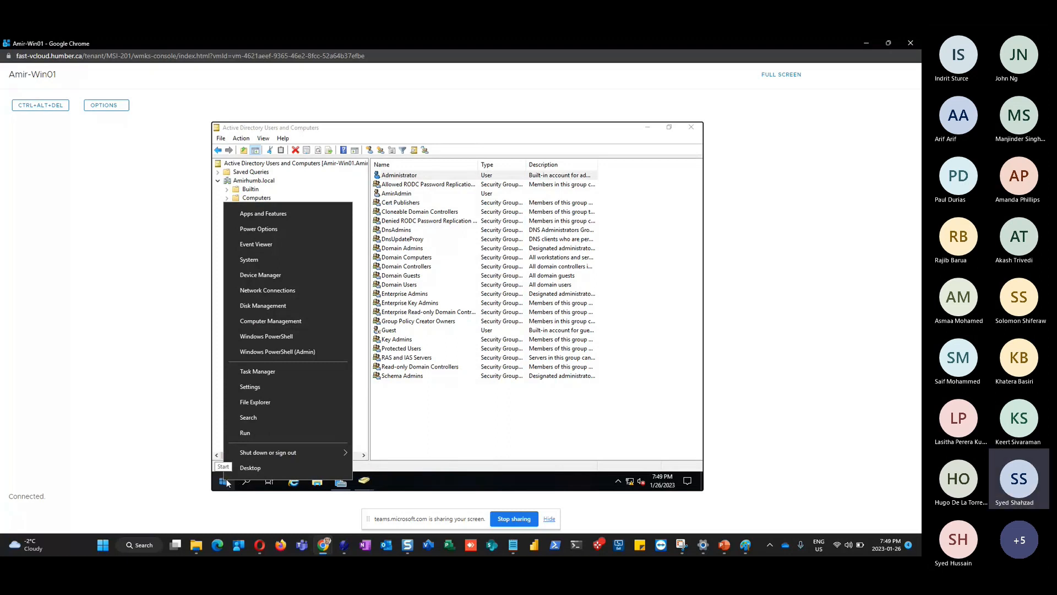
{"action": "mouse_move", "coordinate": [316, 450]}
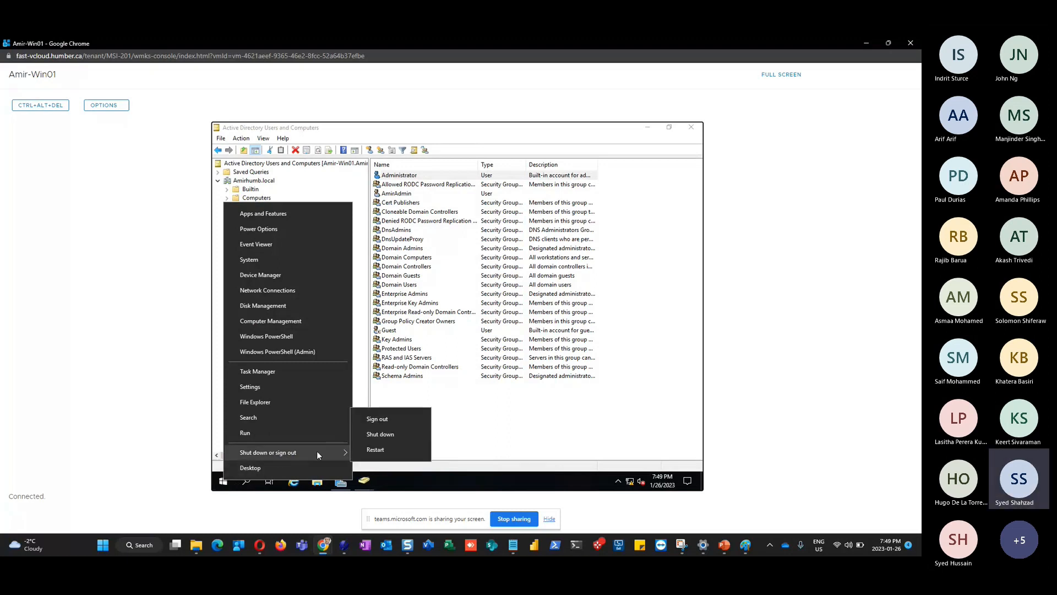
{"action": "left_click", "coordinate": [391, 418]}
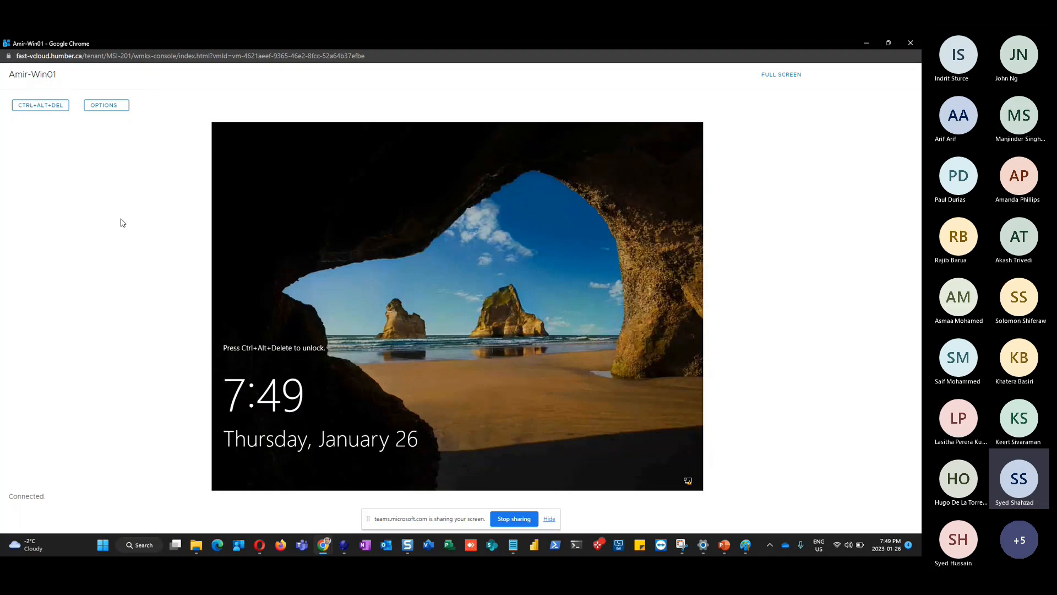
Send CTRL+ALT+DEL and choose Other user on the AMIRHUMB sign-in screen
{"action": "left_click", "coordinate": [32, 112]}
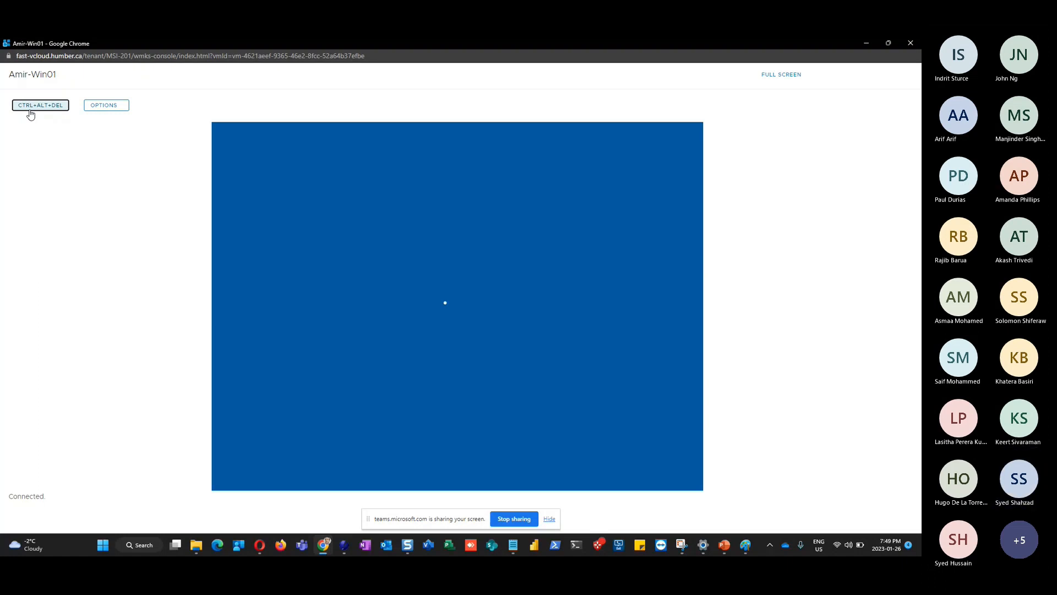
{"action": "left_click", "coordinate": [31, 110]}
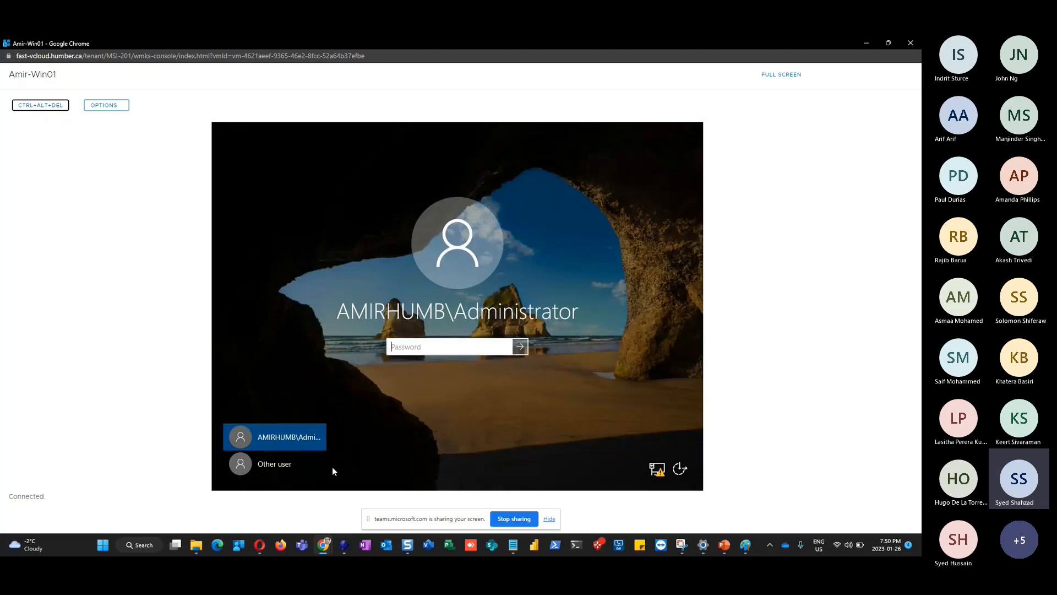
{"action": "left_click", "coordinate": [275, 463]}
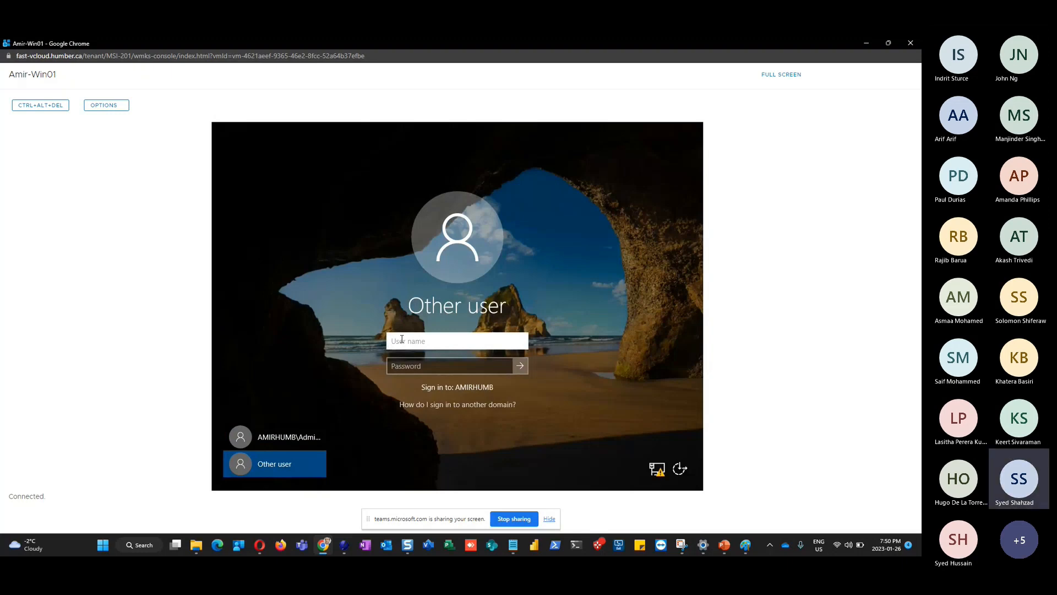
Sign in as the new domain admin user with its password, correcting the user name first
{"action": "type", "text": "AmirHumb"}
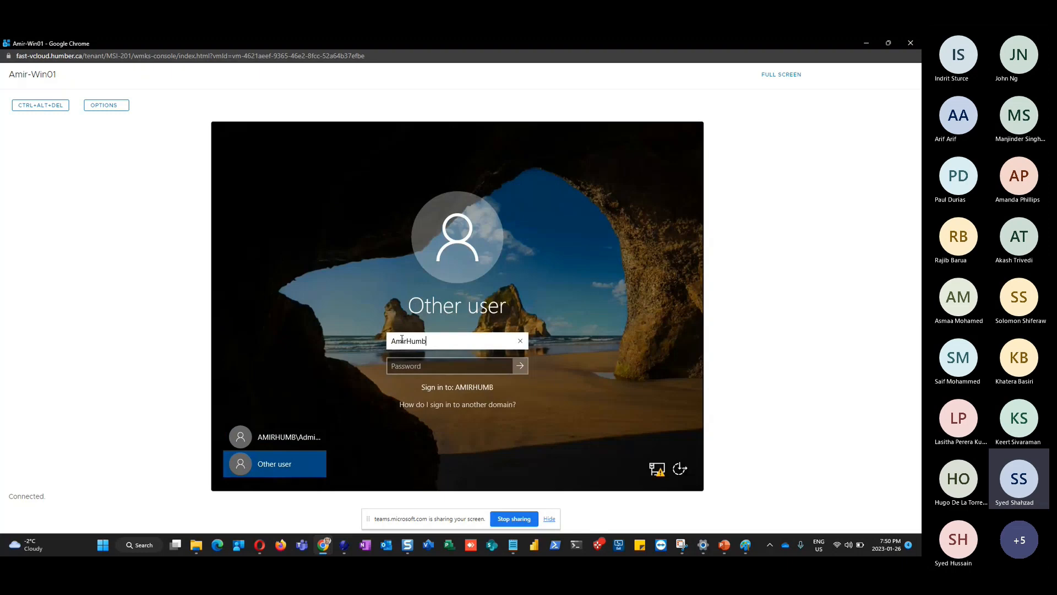
{"action": "key", "text": "Tab"}
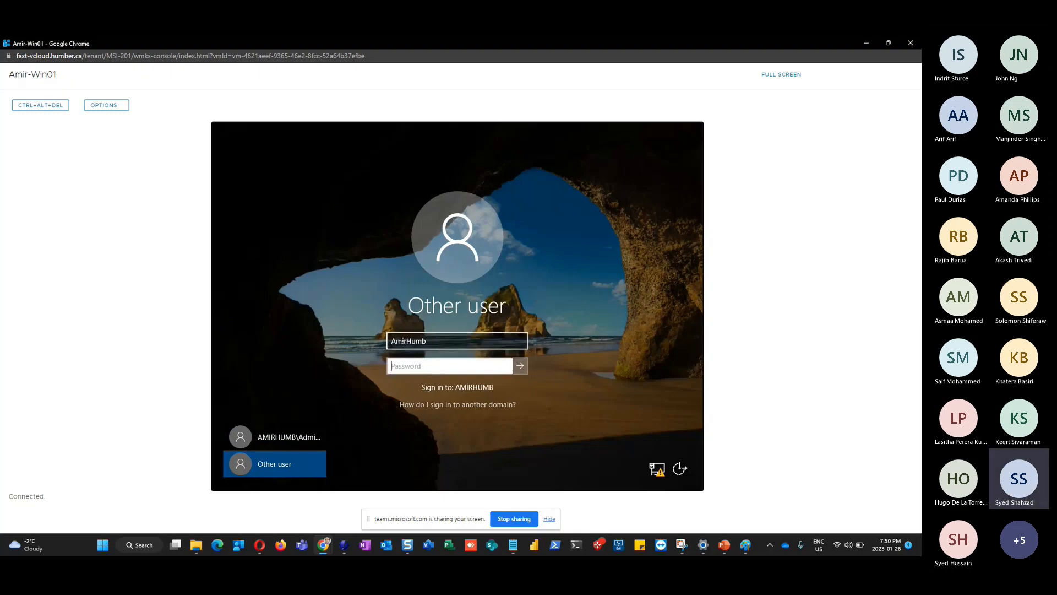
{"action": "type", "text": "••••••••••••"}
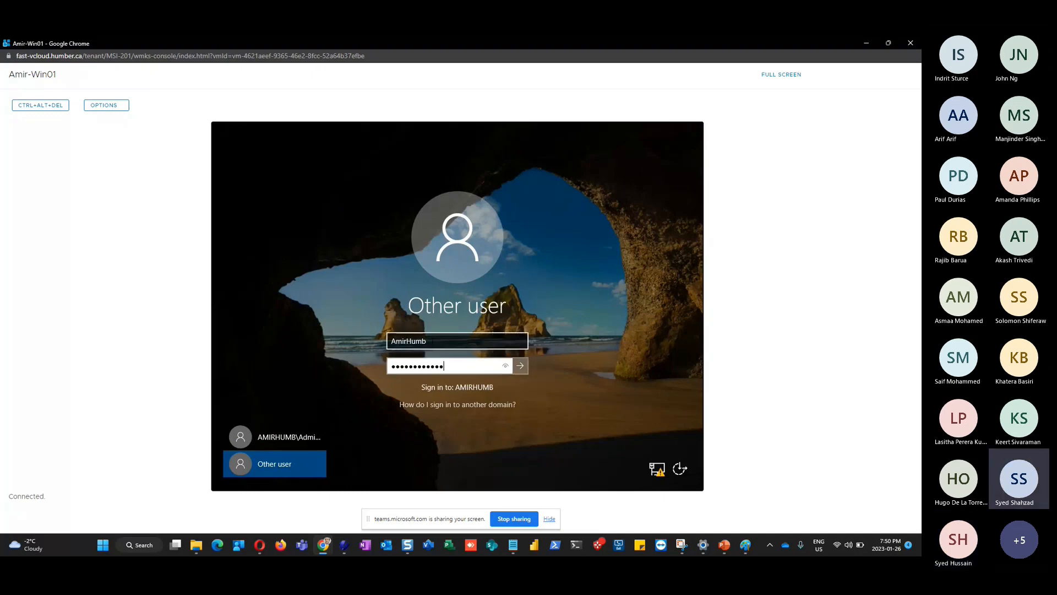
{"action": "left_click", "coordinate": [436, 341]}
{"action": "key", "text": "BackSpace"}
{"action": "key", "text": "BackSpace"}
{"action": "key", "text": "BackSpace"}
{"action": "key", "text": "BackSpace"}
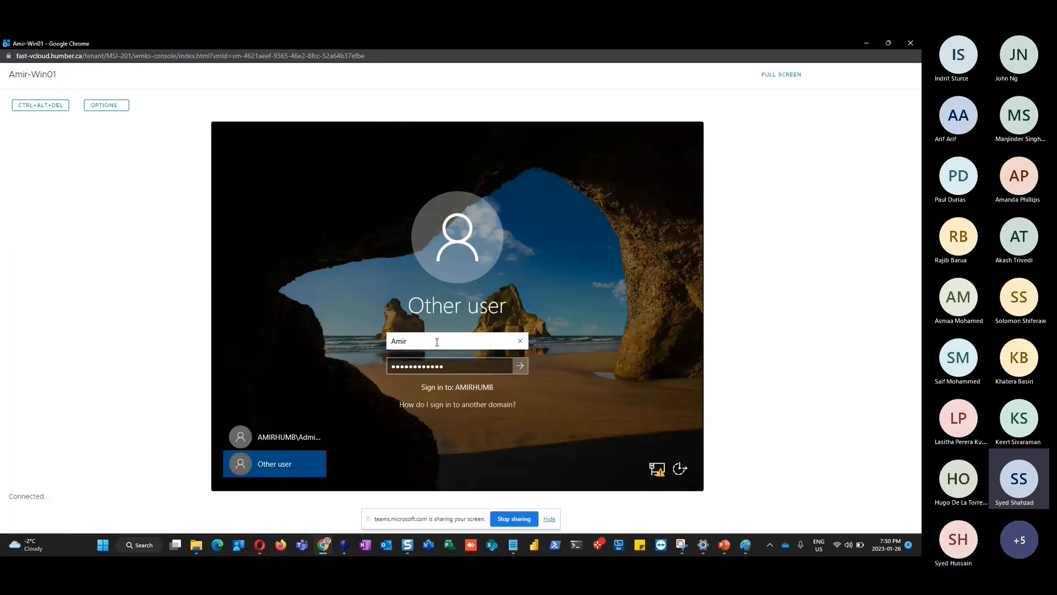
{"action": "type", "text": "Admin"}
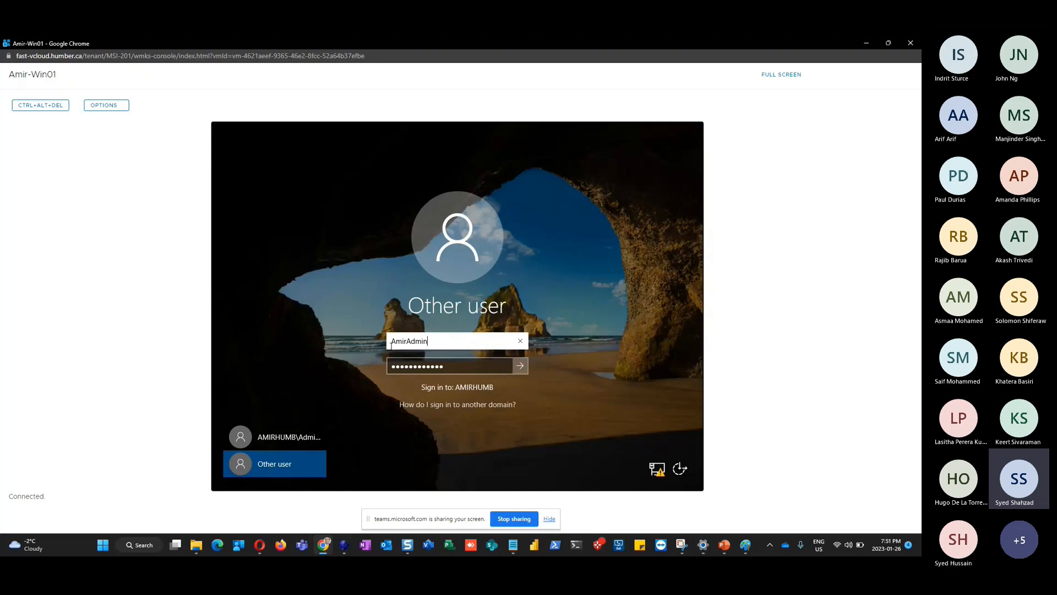
{"action": "left_click", "coordinate": [520, 366]}
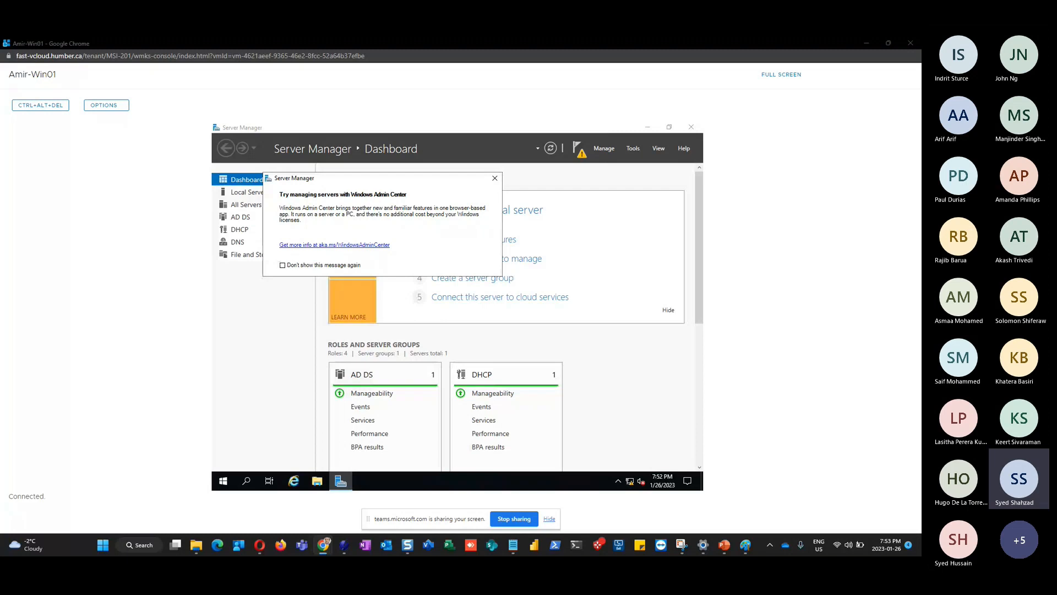
Close the Windows Admin Center prompt and review the pending DHCP post-deployment notification
{"action": "left_click", "coordinate": [496, 178]}
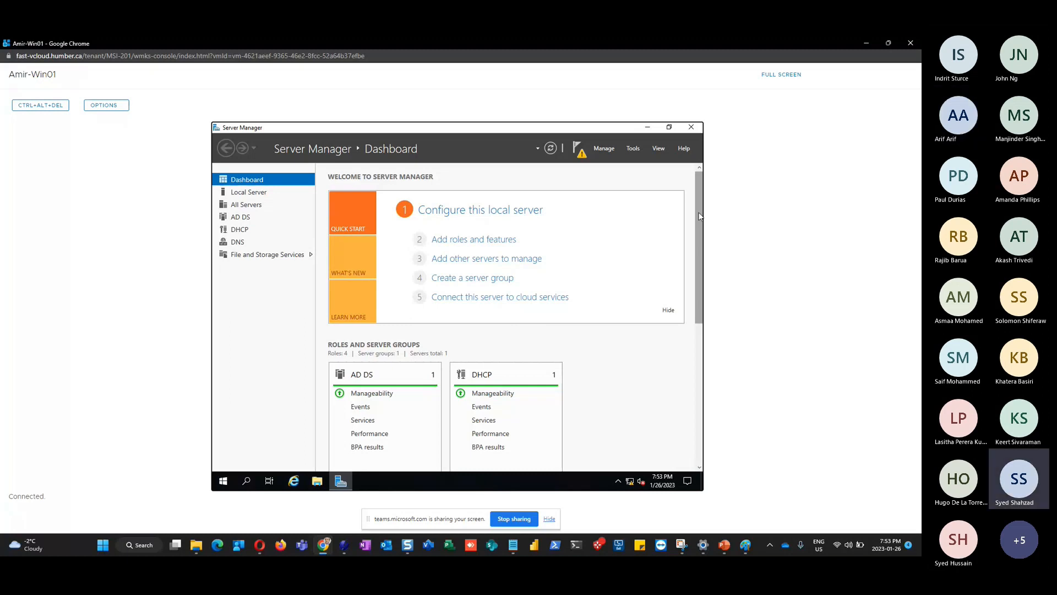
{"action": "left_click", "coordinate": [579, 150]}
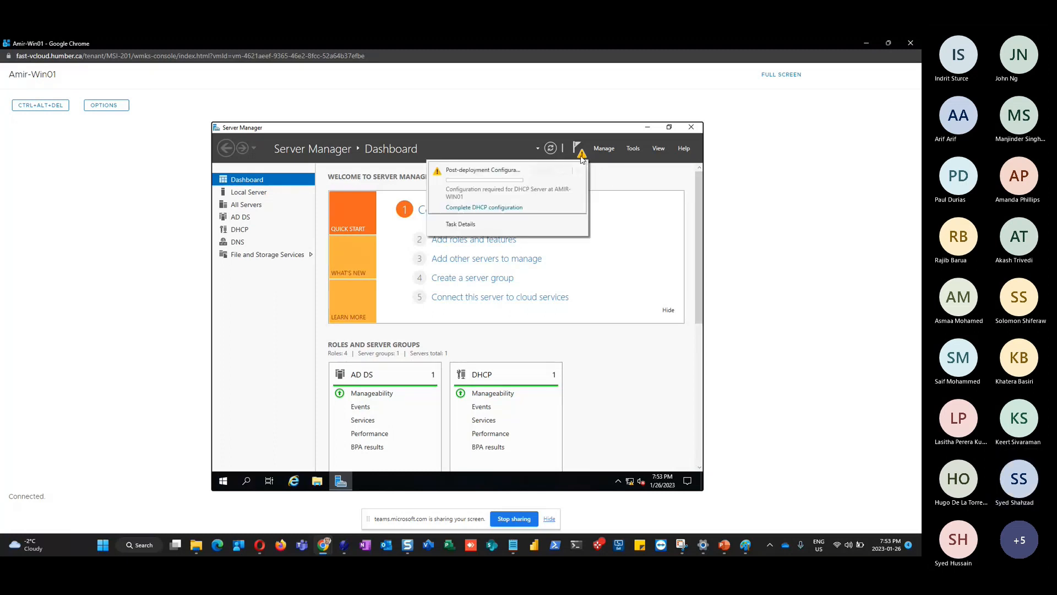
{"action": "left_click", "coordinate": [278, 330]}
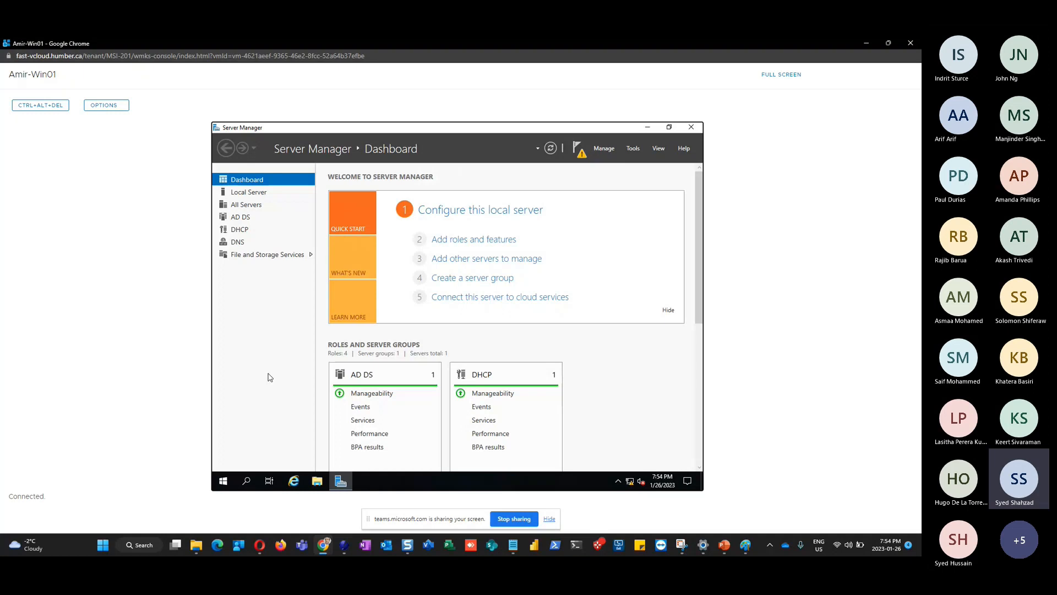
Open and close the VM Start menu, then switch back to slide 12 in PowerPoint
{"action": "left_click", "coordinate": [223, 483]}
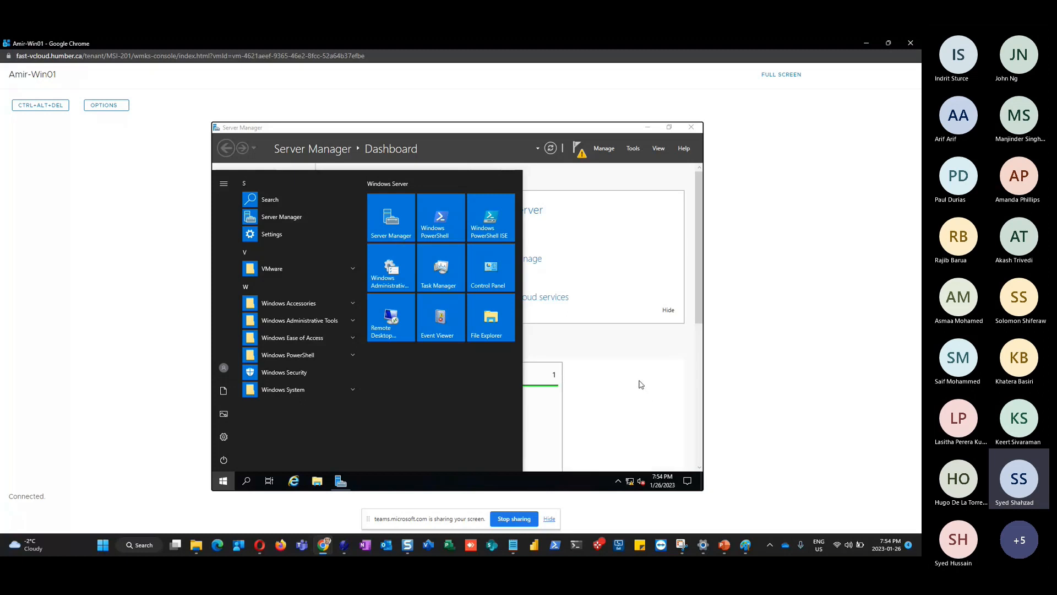
{"action": "left_click", "coordinate": [641, 383]}
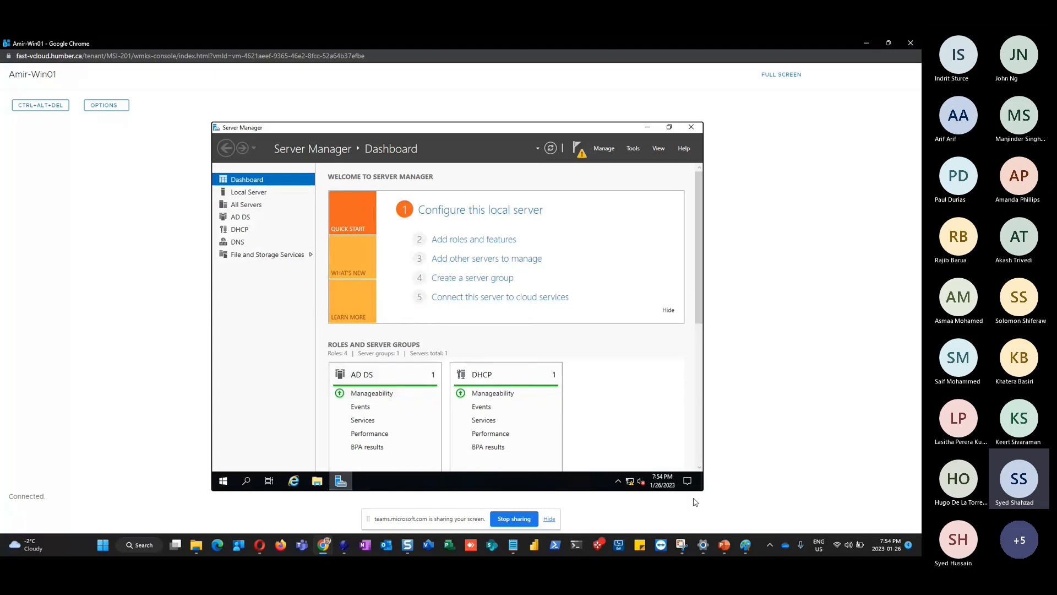
{"action": "left_click", "coordinate": [726, 546]}
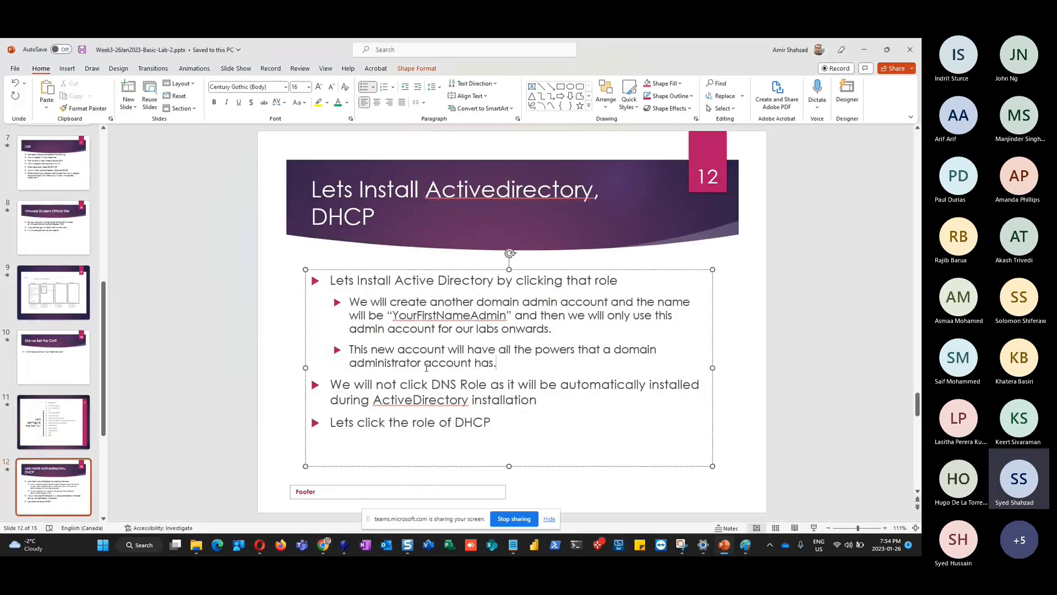
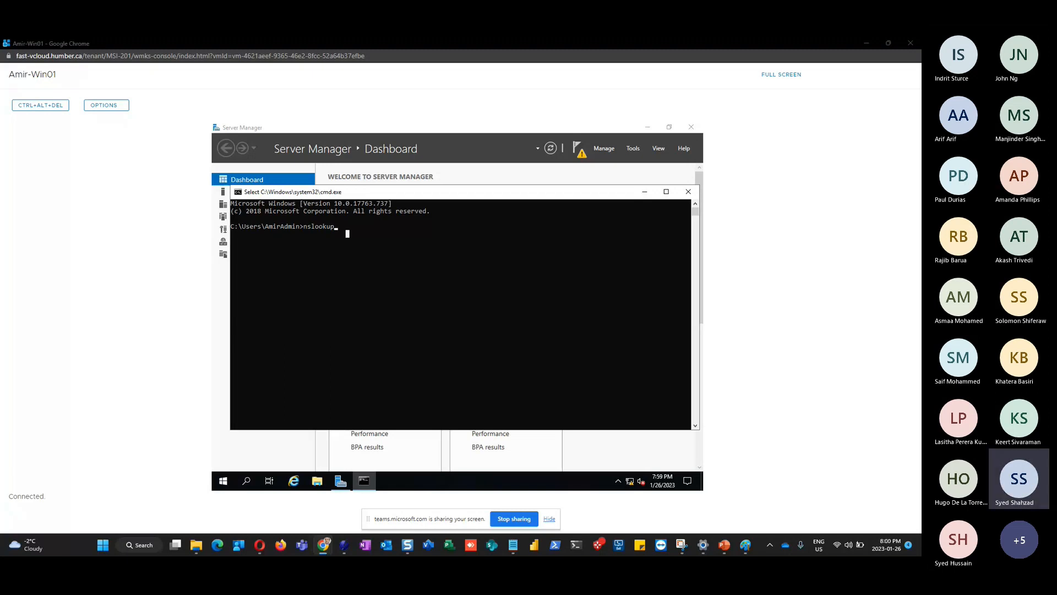
Minimize the Amir-Win01 console to show PowerPoint slide 12, 'Lets Install Activedirectory, DHCP'
{"action": "left_click", "coordinate": [865, 43]}
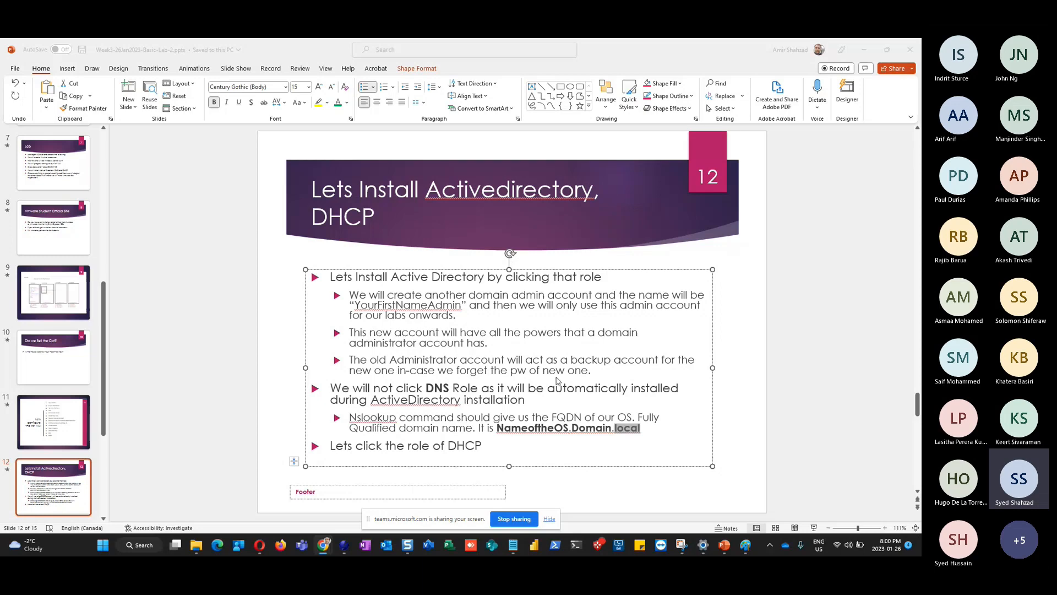
Switch from PowerPoint back to the VMware Cloud Director tab in Chrome
{"action": "key", "text": "alt+Tab"}
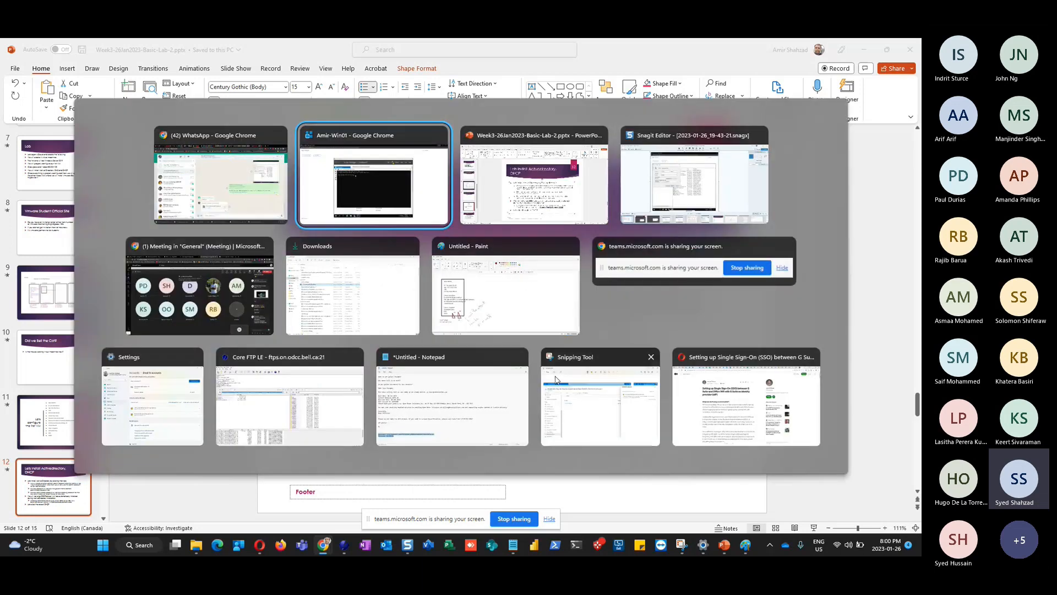
{"action": "key", "text": "alt+Tab"}
{"action": "key", "text": "alt+Tab"}
{"action": "key", "text": "alt+Tab"}
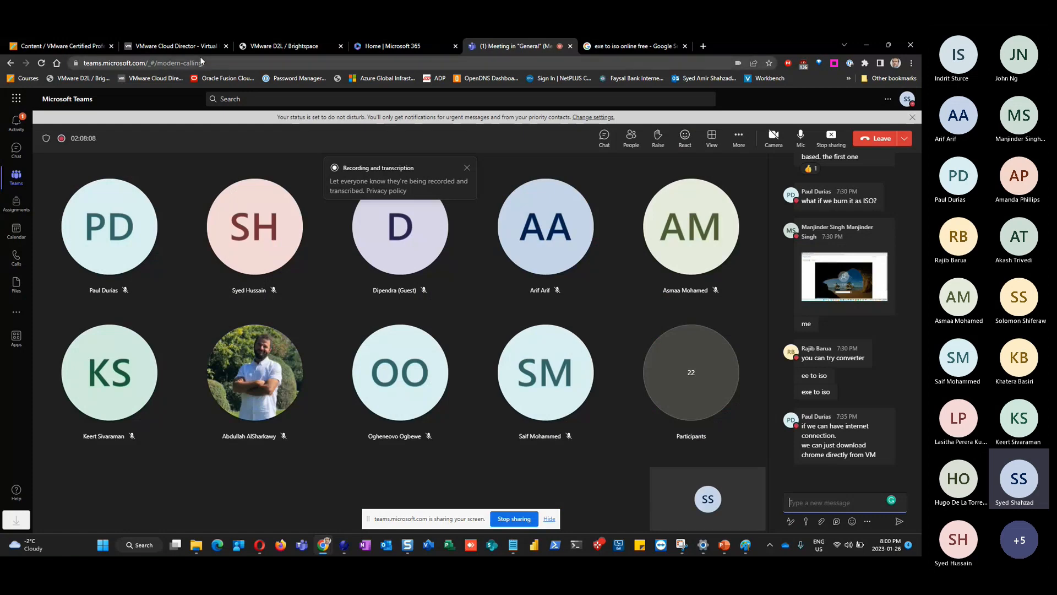
{"action": "left_click", "coordinate": [158, 47]}
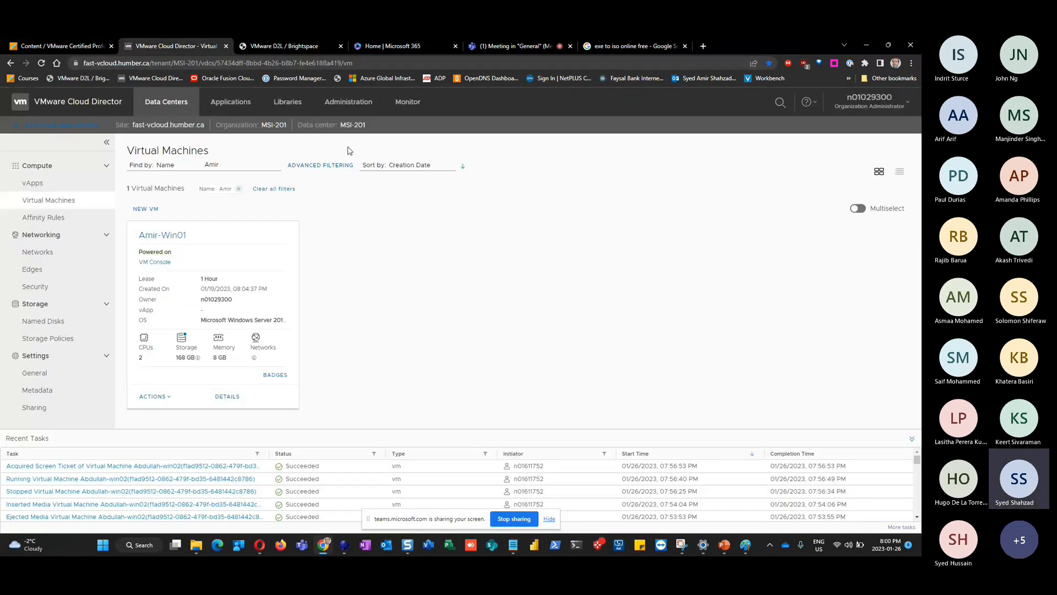
Try deleting ChromeStandaloneSetup64.iso under Libraries > Media & Other, then begin a new media upload
{"action": "left_click", "coordinate": [285, 103]}
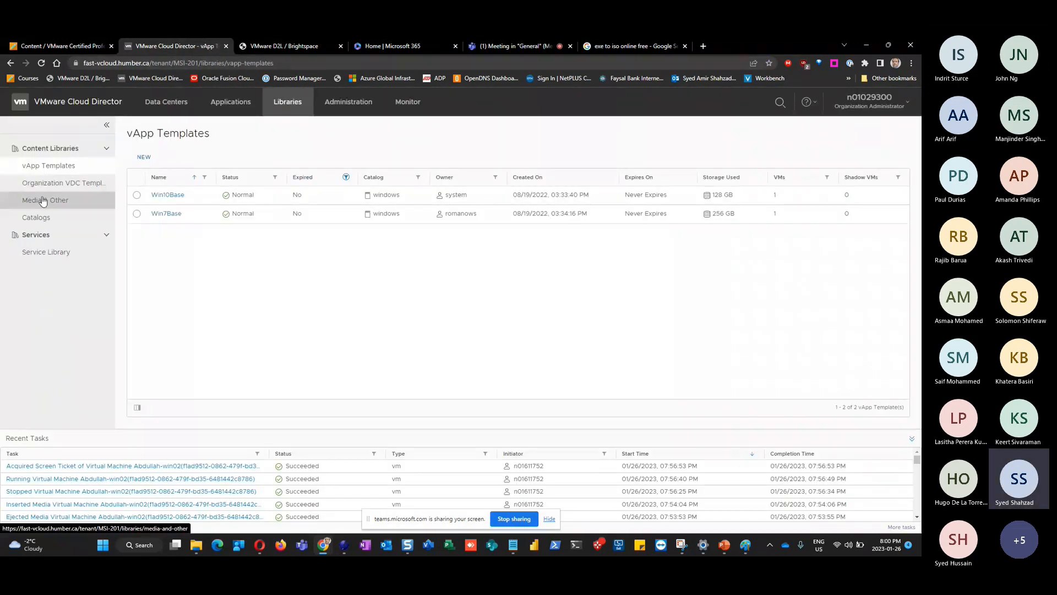
{"action": "left_click", "coordinate": [42, 201]}
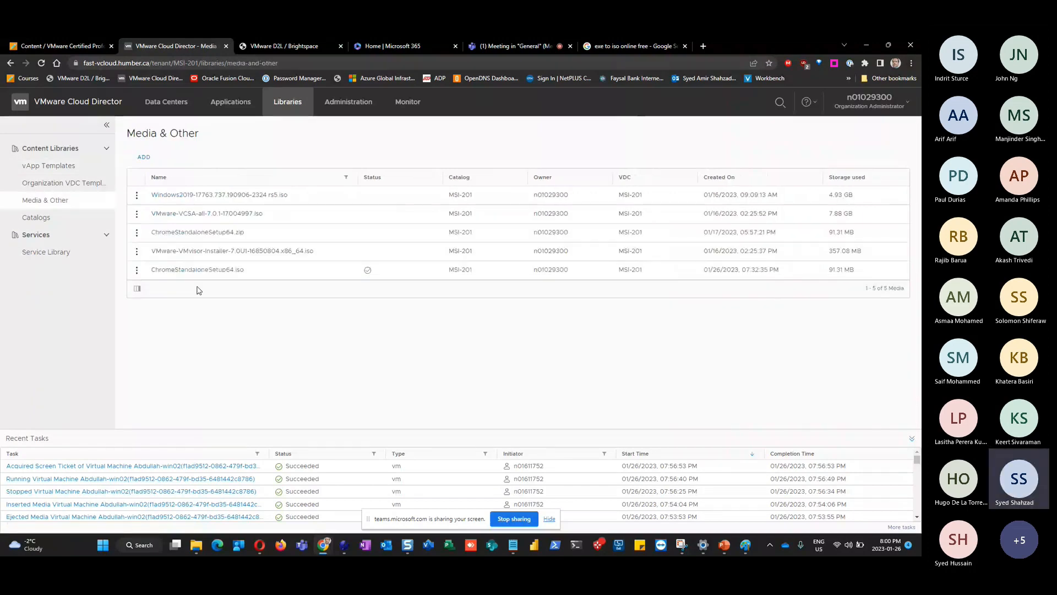
{"action": "left_click", "coordinate": [137, 269]}
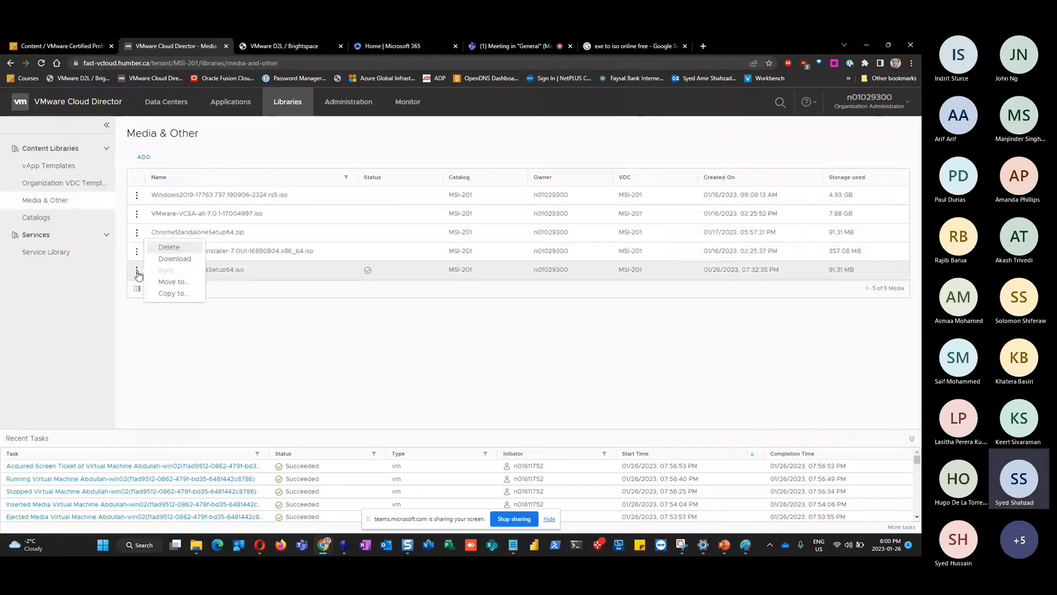
{"action": "left_click", "coordinate": [170, 248]}
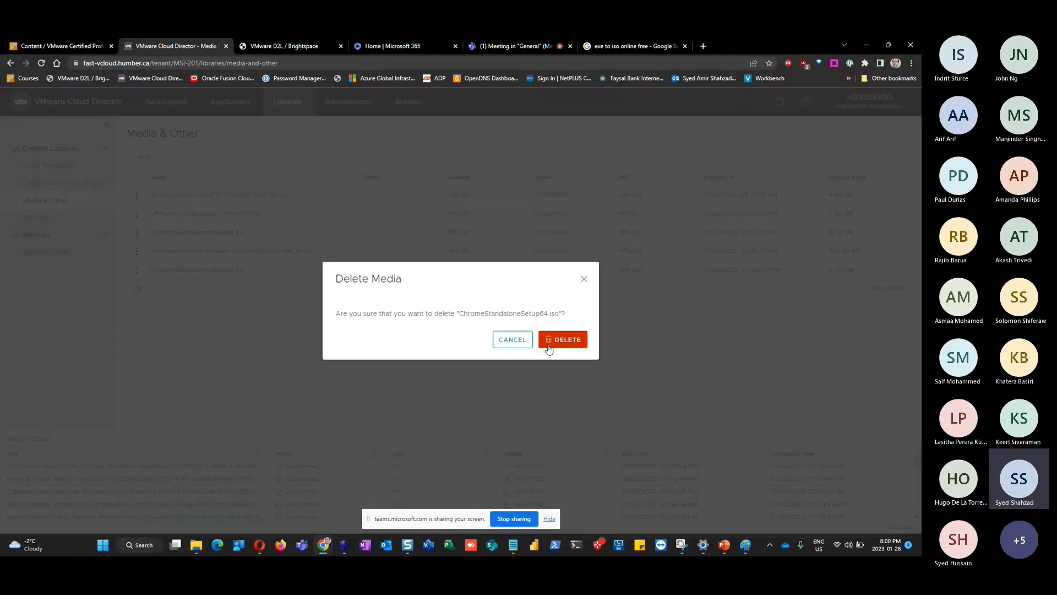
{"action": "left_click", "coordinate": [562, 340]}
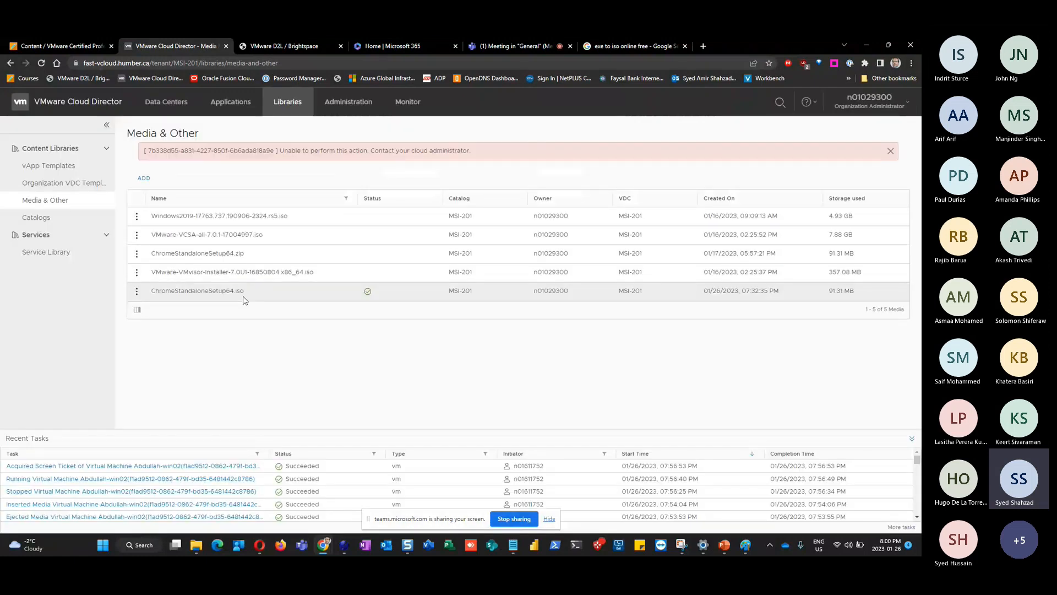
{"action": "left_click", "coordinate": [143, 178]}
{"action": "left_click", "coordinate": [476, 284]}
Upload ChromeStandaloneSetup64.iso to catalog MSI-201, then reload the Media & Other page
{"action": "left_click", "coordinate": [493, 308]}
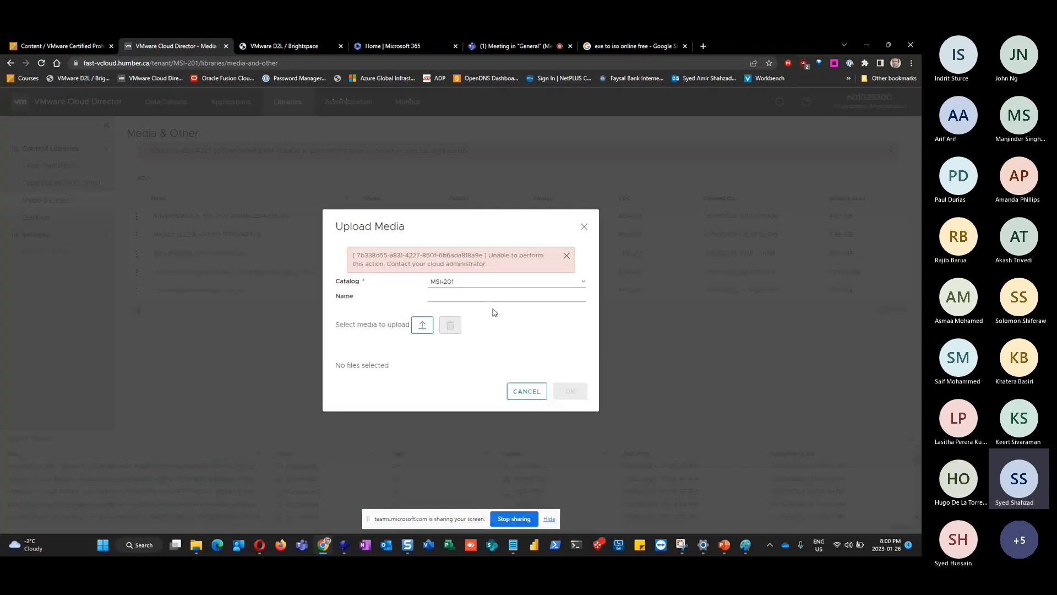
{"action": "left_click", "coordinate": [421, 326]}
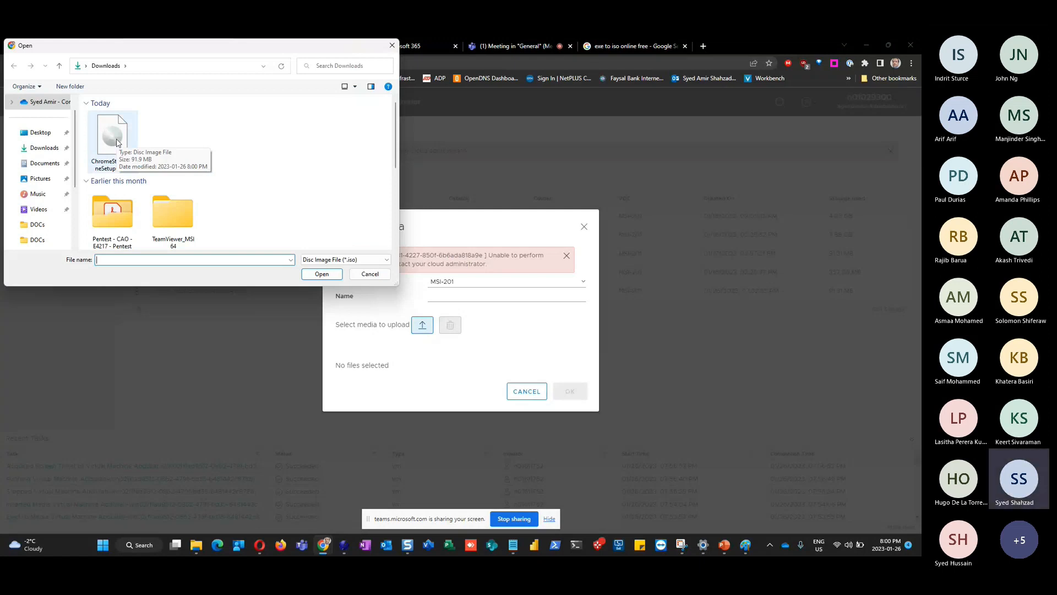
{"action": "left_click", "coordinate": [355, 86]}
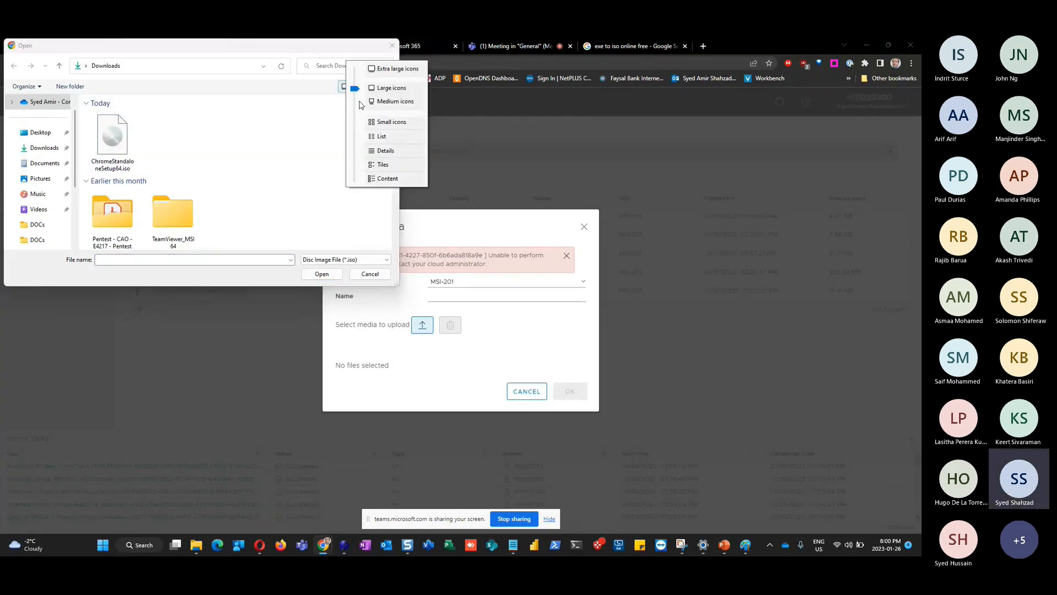
{"action": "left_click", "coordinate": [369, 146]}
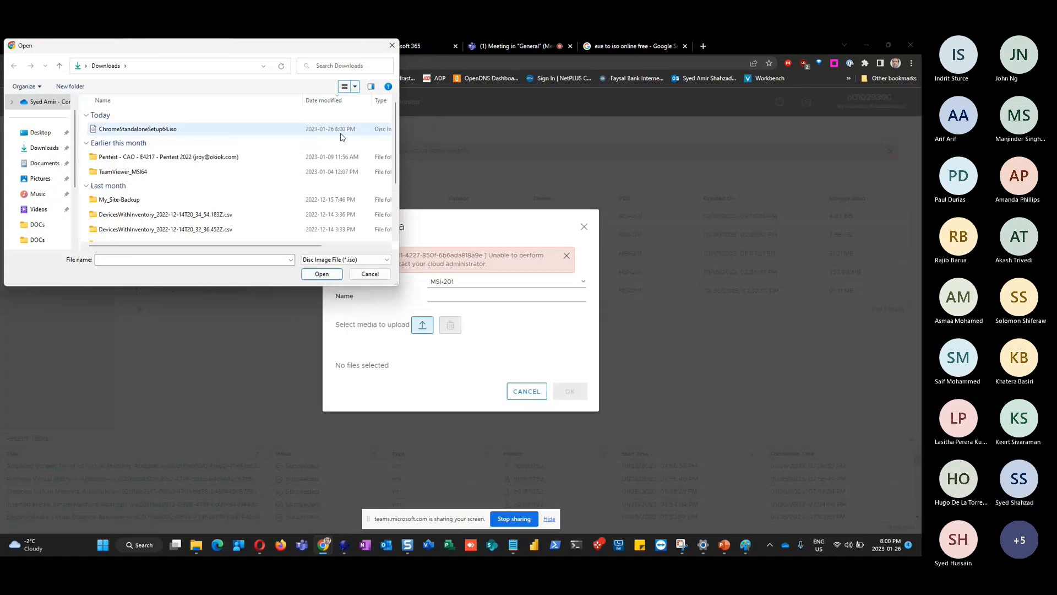
{"action": "double_click", "coordinate": [138, 129]}
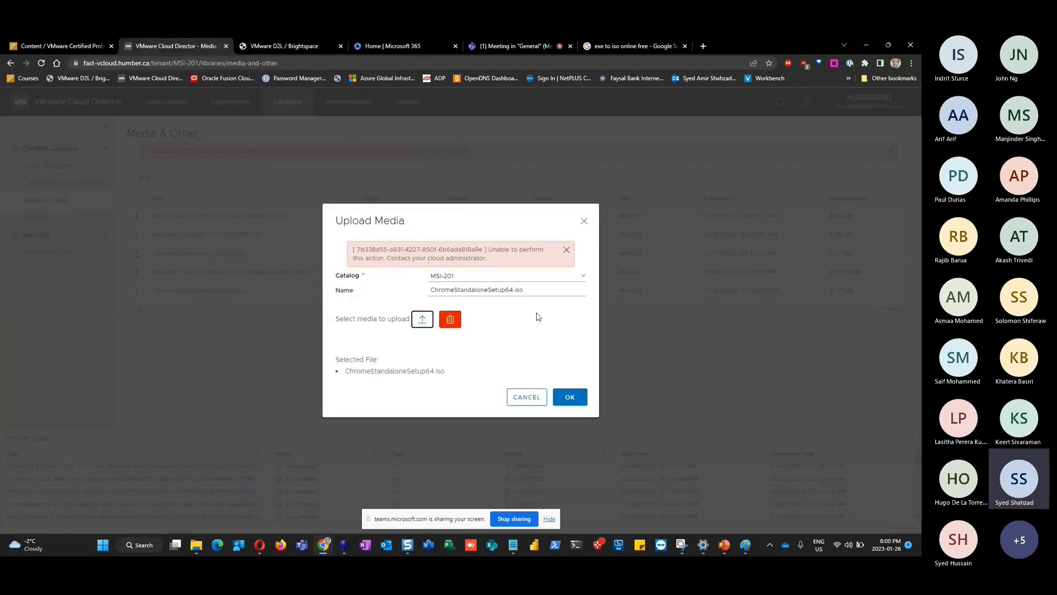
{"action": "left_click", "coordinate": [578, 402]}
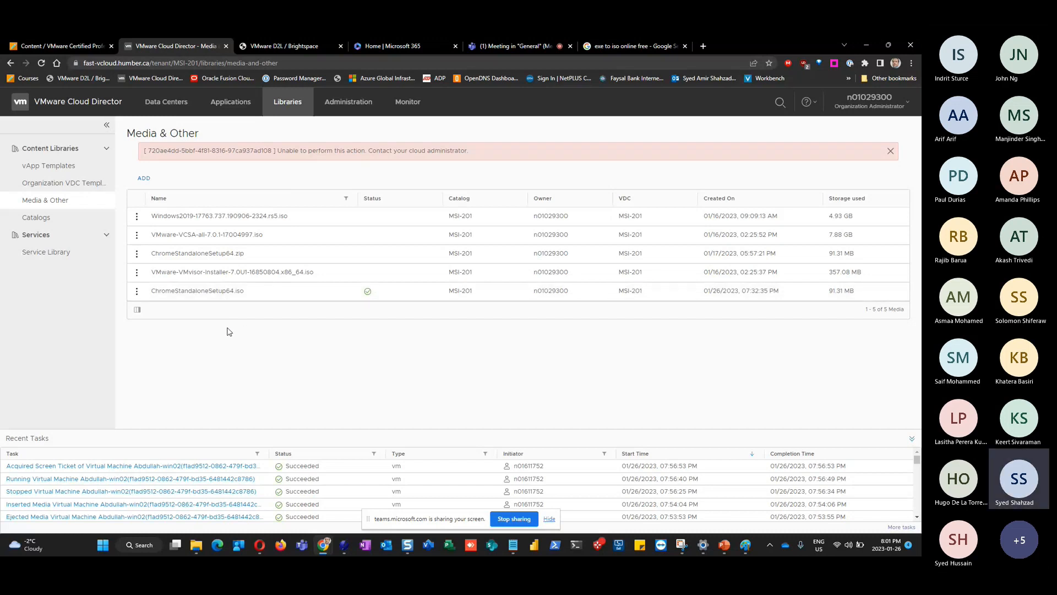
{"action": "key", "text": "F5"}
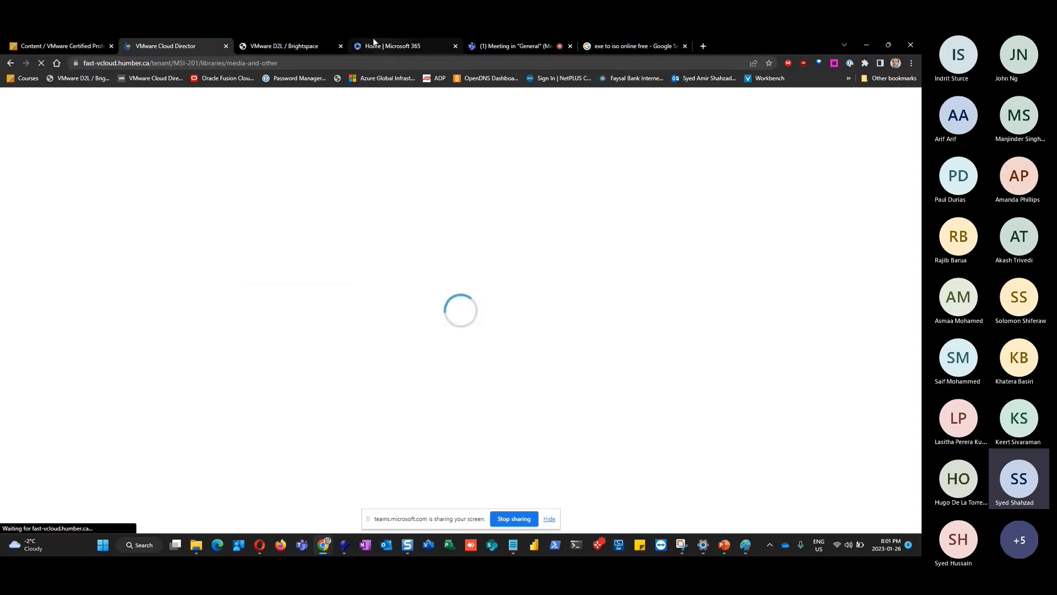
Return to the Cloud Director media list and retry deleting ChromeStandaloneSetup64.iso
{"action": "left_click", "coordinate": [498, 46]}
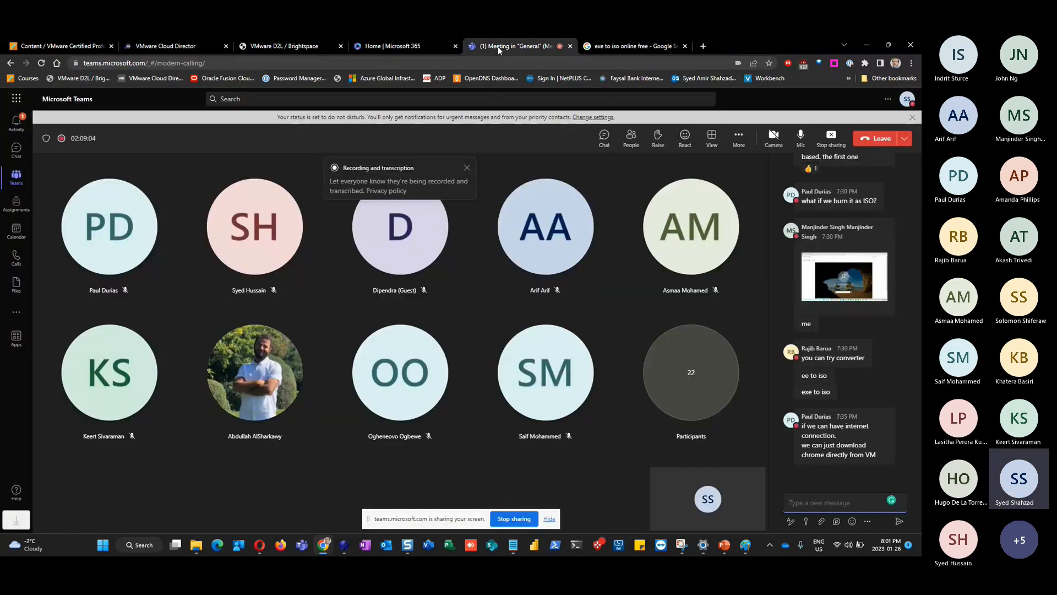
{"action": "left_click", "coordinate": [295, 45]}
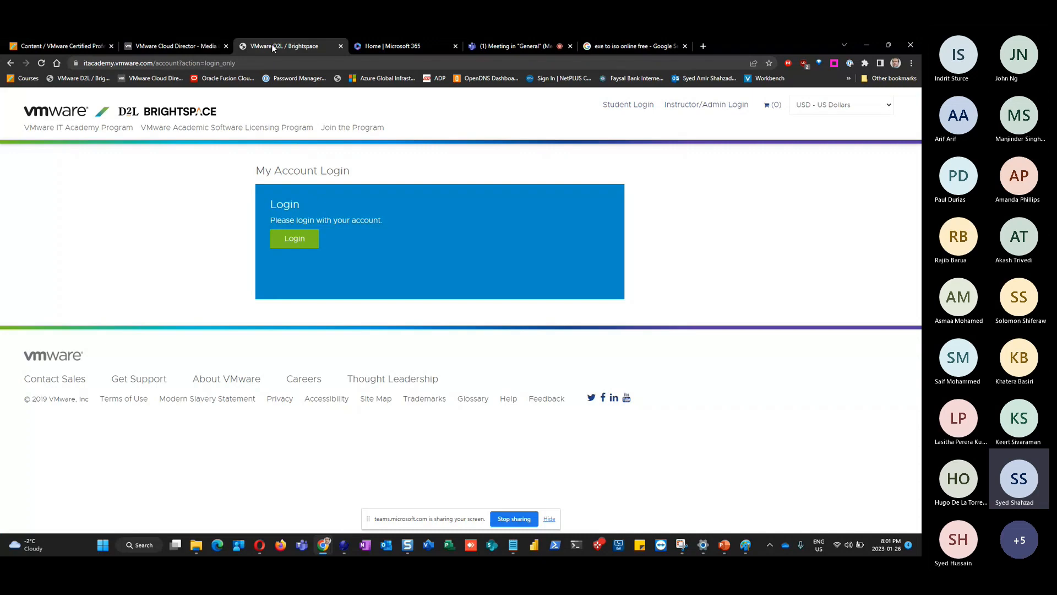
{"action": "left_click", "coordinate": [165, 44]}
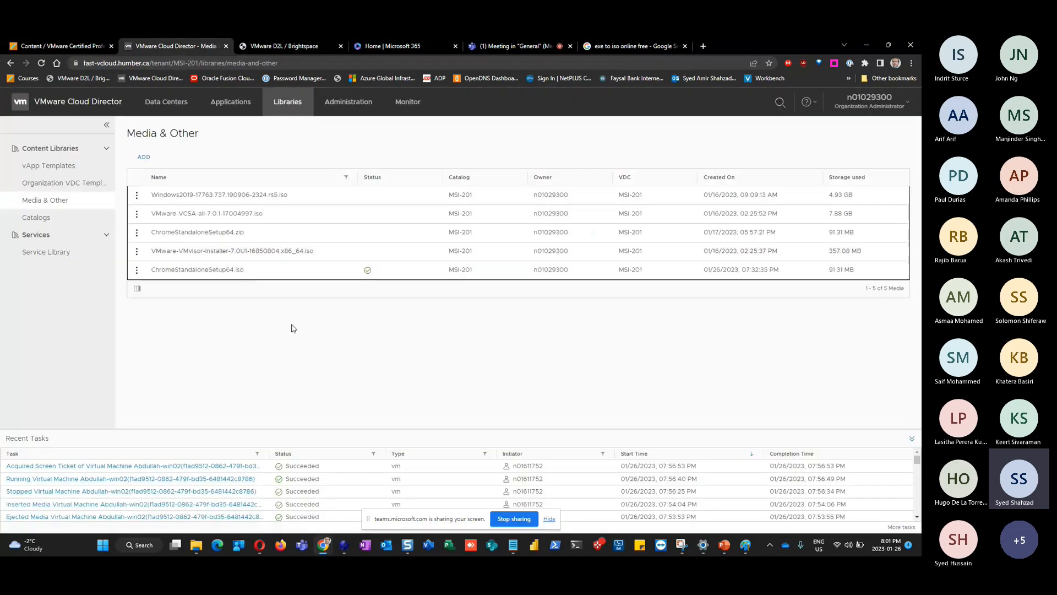
{"action": "left_click", "coordinate": [137, 270]}
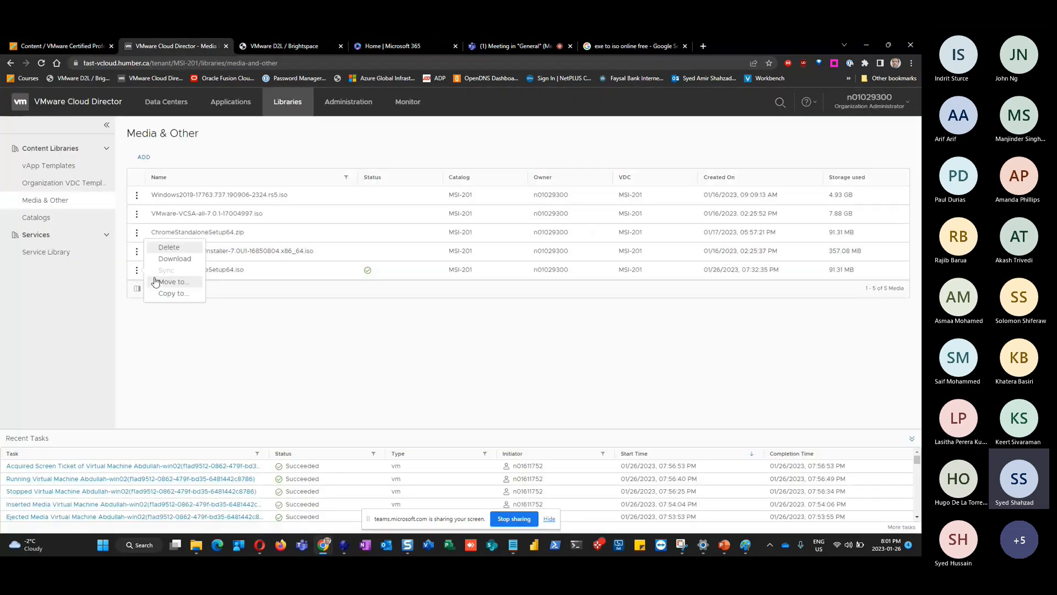
{"action": "left_click", "coordinate": [169, 247]}
{"action": "left_click", "coordinate": [563, 340]}
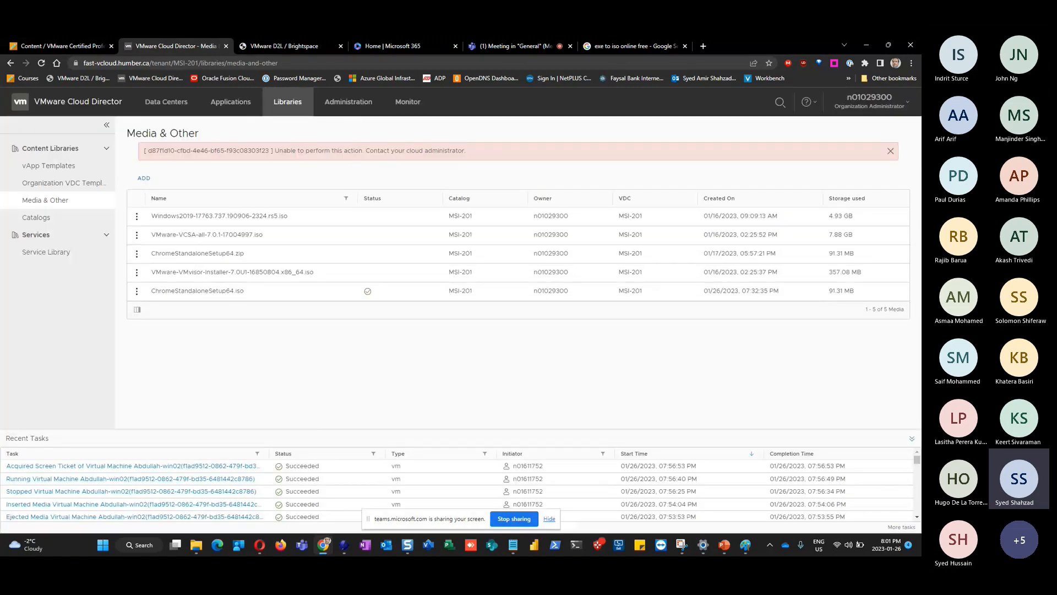
{"action": "left_click", "coordinate": [196, 545]}
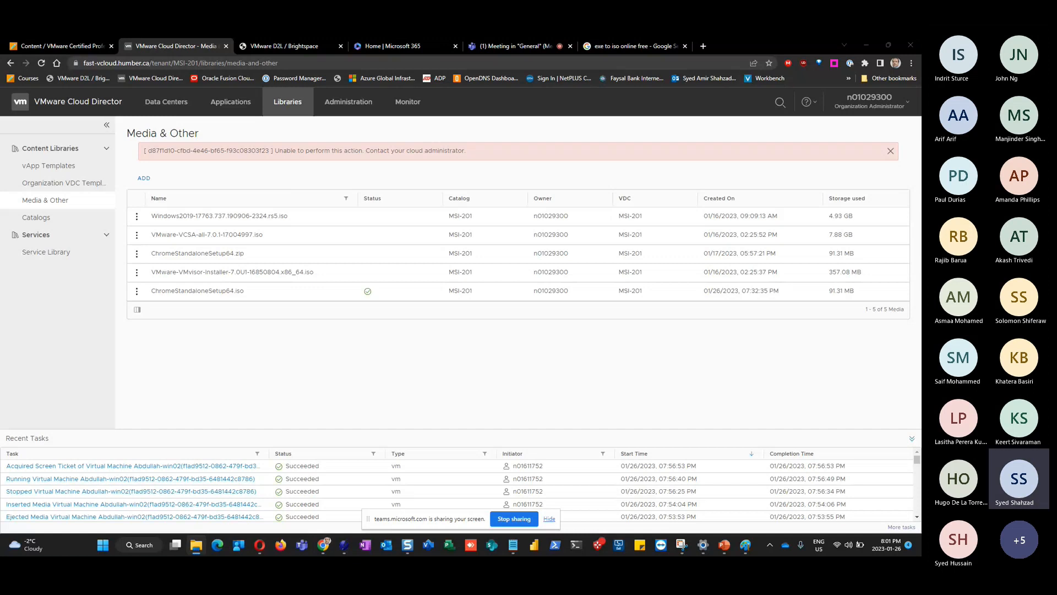
Upload ChromeStandaloneSetup64-1-2.iso into the MSI-201 catalog
{"action": "left_click", "coordinate": [144, 178]}
{"action": "left_click", "coordinate": [556, 283]}
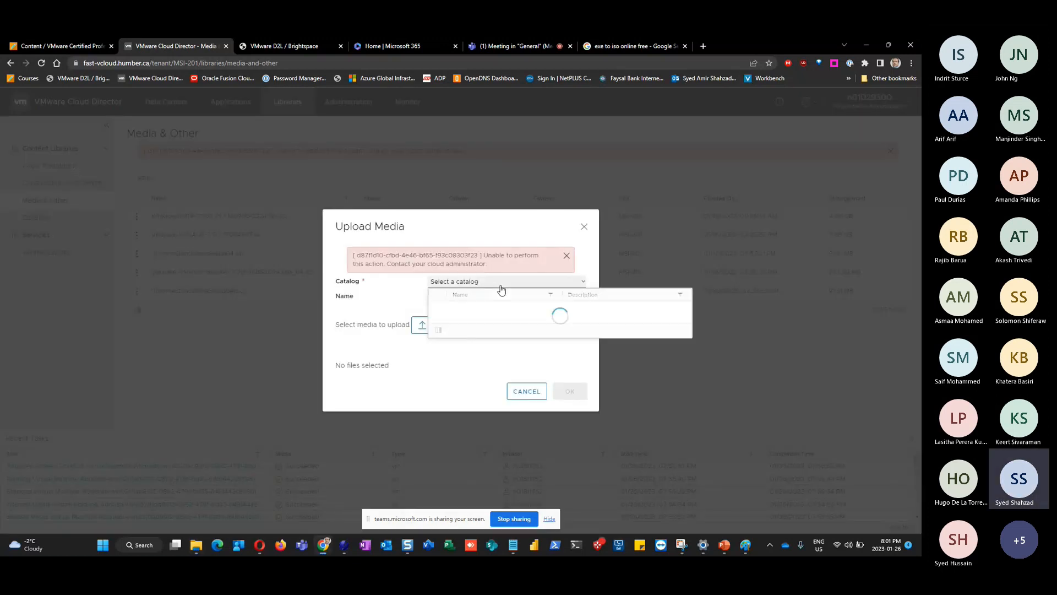
{"action": "left_click", "coordinate": [488, 308]}
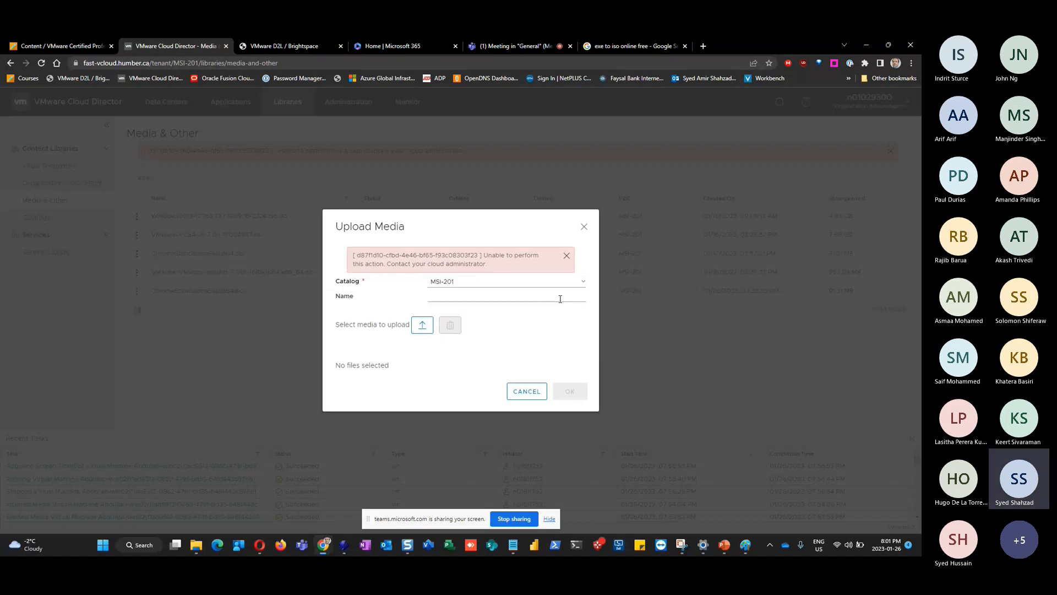
{"action": "left_click", "coordinate": [422, 324]}
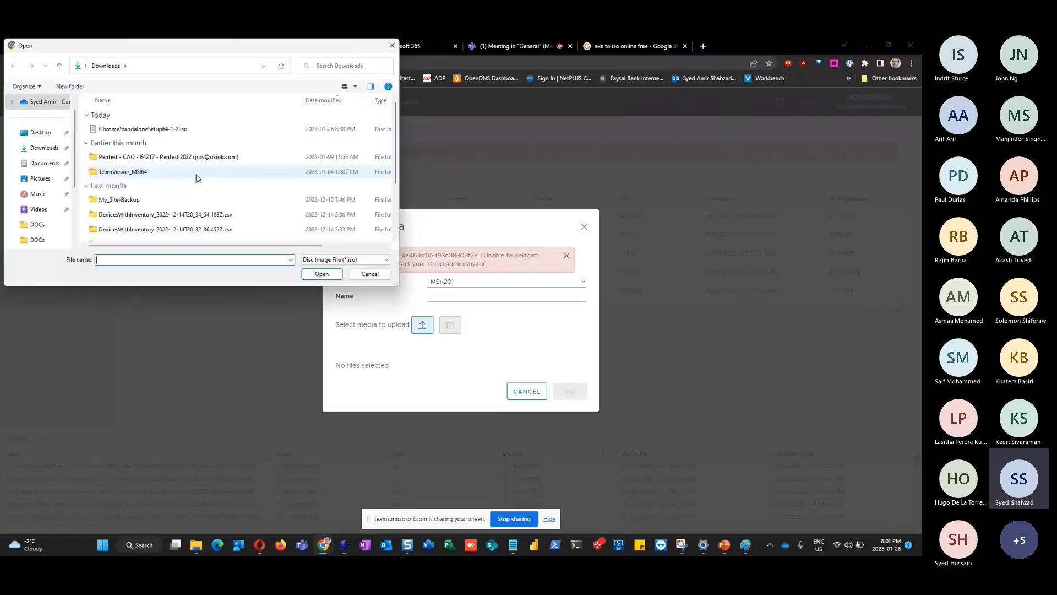
{"action": "double_click", "coordinate": [143, 129]}
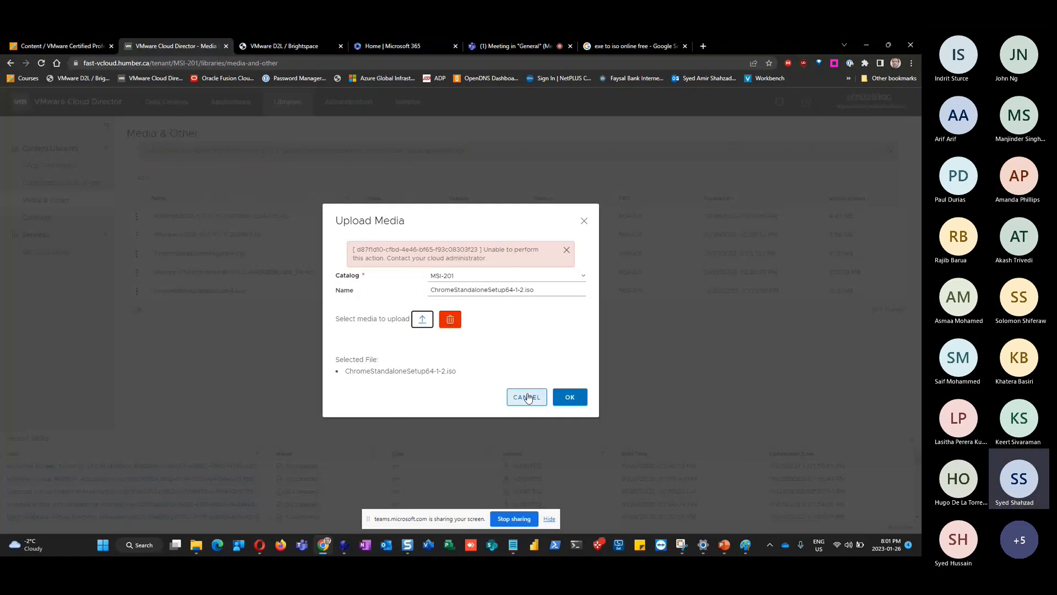
{"action": "left_click", "coordinate": [528, 397]}
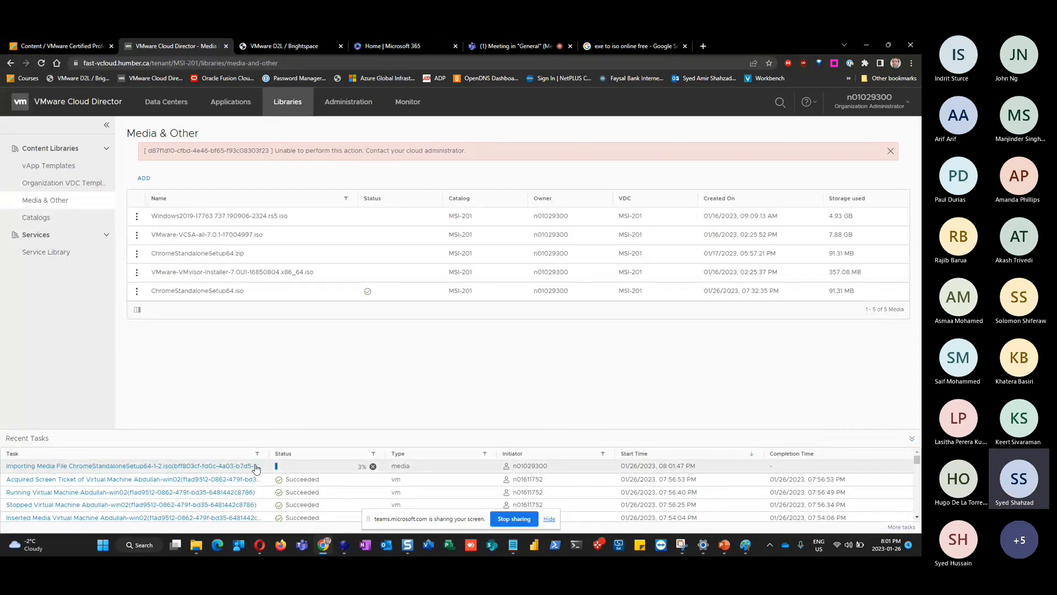
In the Amir-Win01 console, run nslookup and show Server Manager's Local Server properties
{"action": "key", "text": "alt+Tab"}
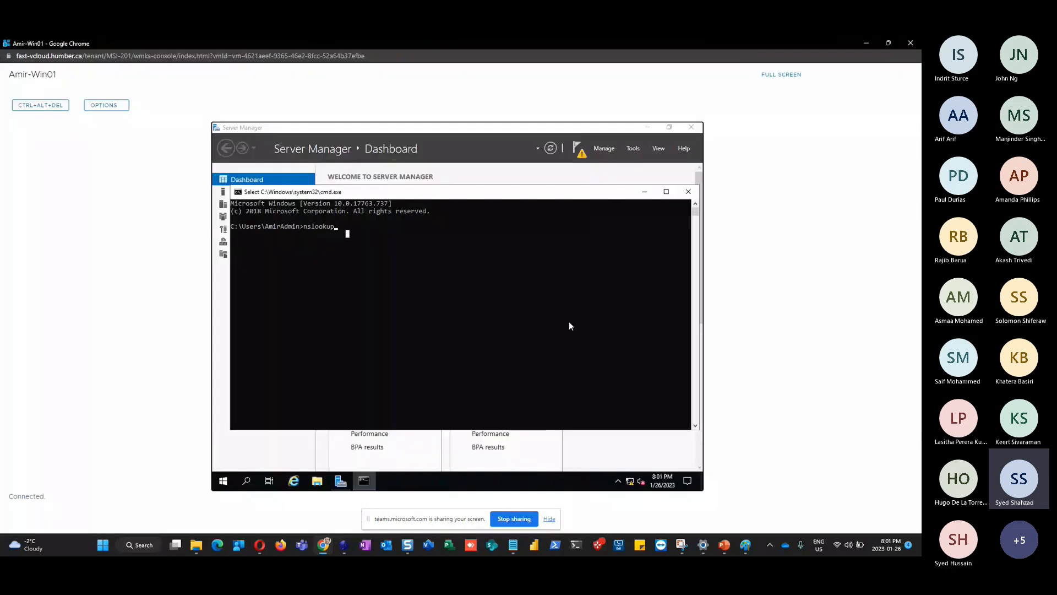
{"action": "right_click", "coordinate": [362, 228]}
{"action": "key", "text": "Return"}
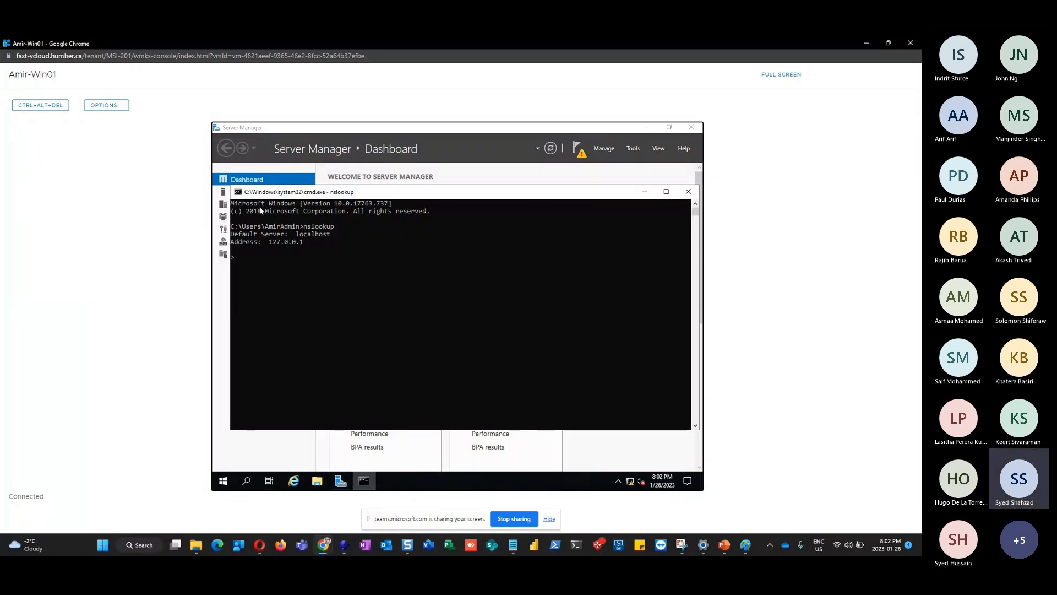
{"action": "left_click", "coordinate": [249, 181]}
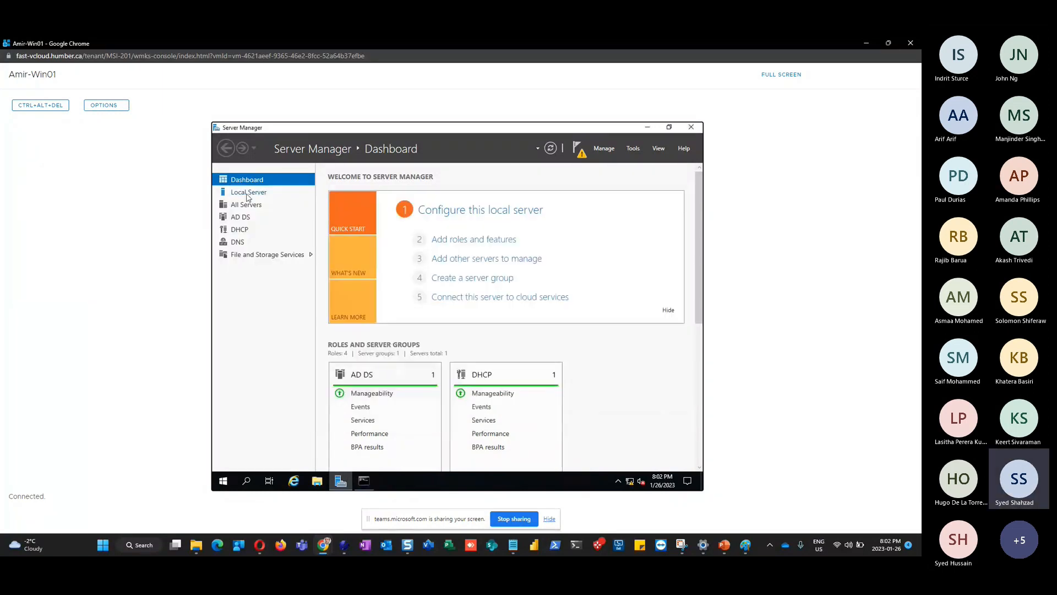
{"action": "left_click", "coordinate": [247, 194]}
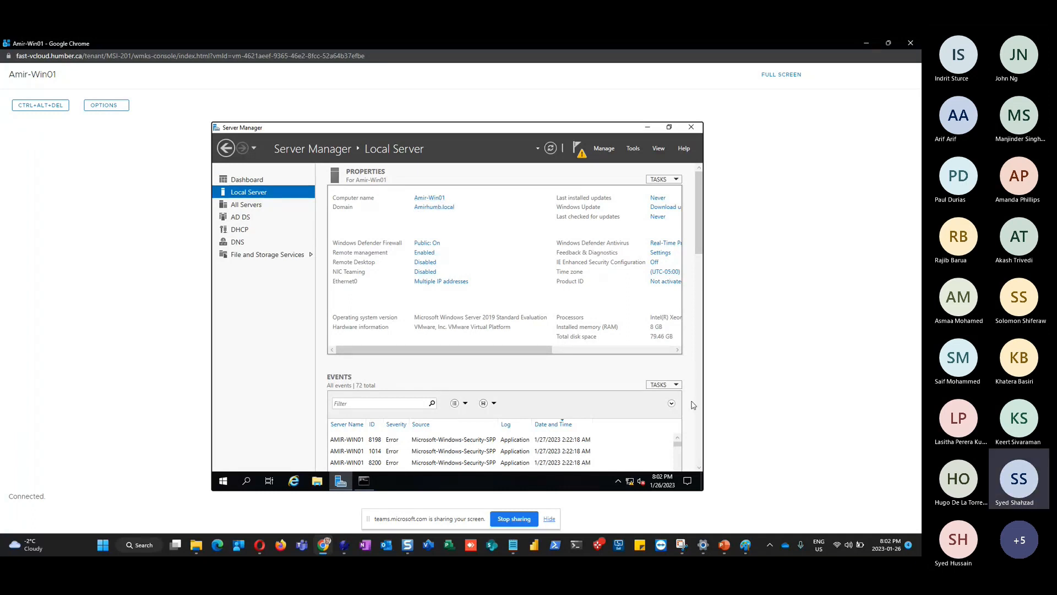
Open a new Notepad window and move it aside to reveal Server Manager
{"action": "left_click", "coordinate": [513, 551]}
{"action": "right_click", "coordinate": [514, 551]}
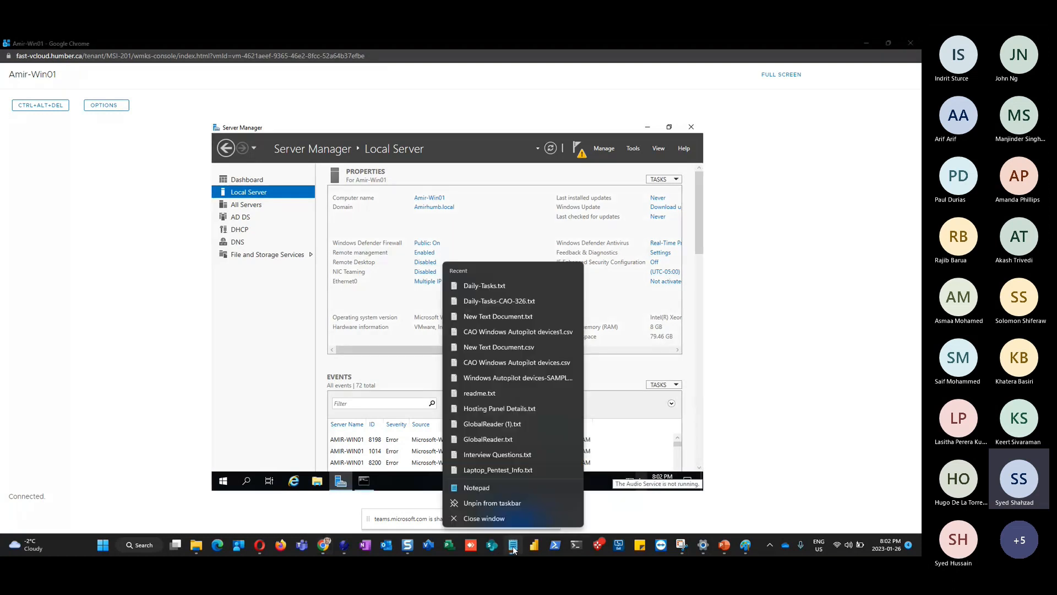
{"action": "left_click", "coordinate": [486, 490]}
{"action": "left_click_drag", "start_coordinate": [318, 107], "coordinate": [468, 227]}
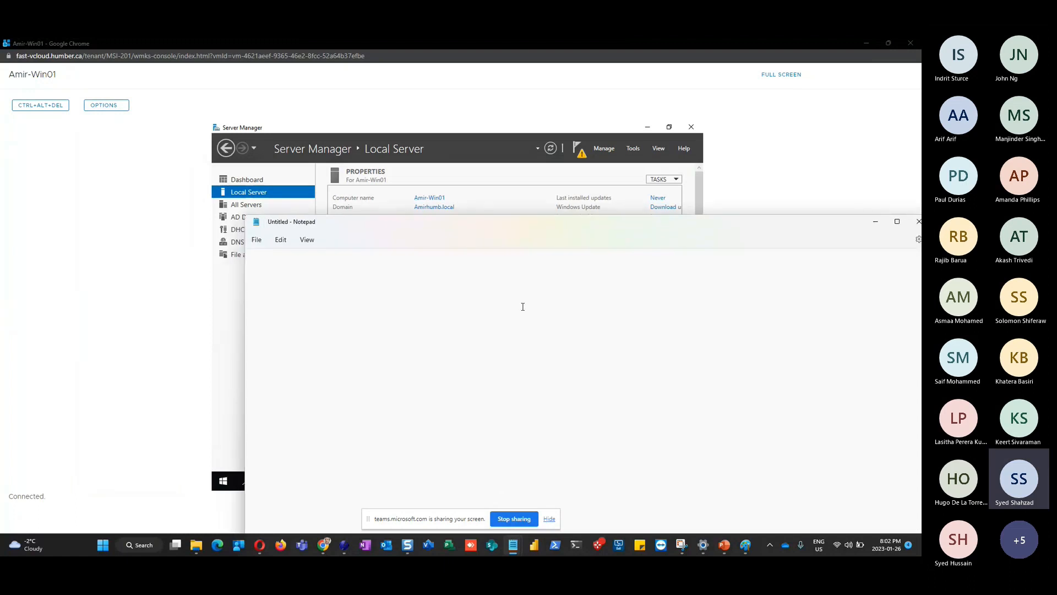
Type amir-win01.AmirHumb.local, highlight the full name, and minimize Notepad
{"action": "type", "text": "amir-win01.AmirHumb"}
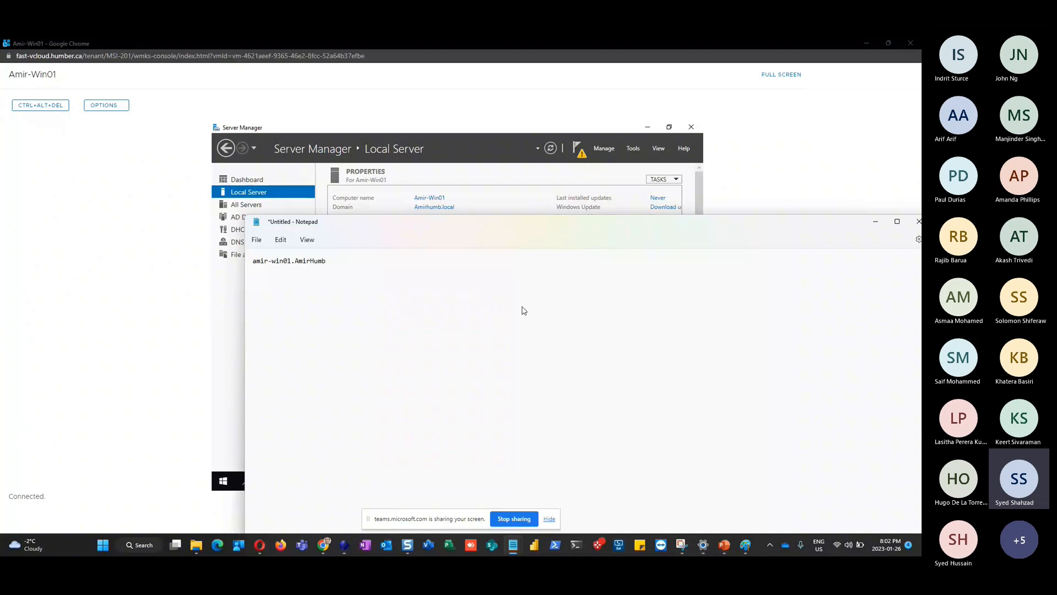
{"action": "type", "text": ".local"}
{"action": "key", "text": "shift+Right"}
{"action": "key", "text": "shift+Right"}
{"action": "key", "text": "shift+Right"}
{"action": "key", "text": "shift+Right"}
{"action": "key", "text": "shift+Right"}
{"action": "key", "text": "shift+Right"}
{"action": "key", "text": "shift+Right"}
{"action": "key", "text": "shift+Right"}
{"action": "key", "text": "shift+Right"}
{"action": "key", "text": "shift+Right"}
{"action": "key", "text": "Right"}
{"action": "key", "text": "Right"}
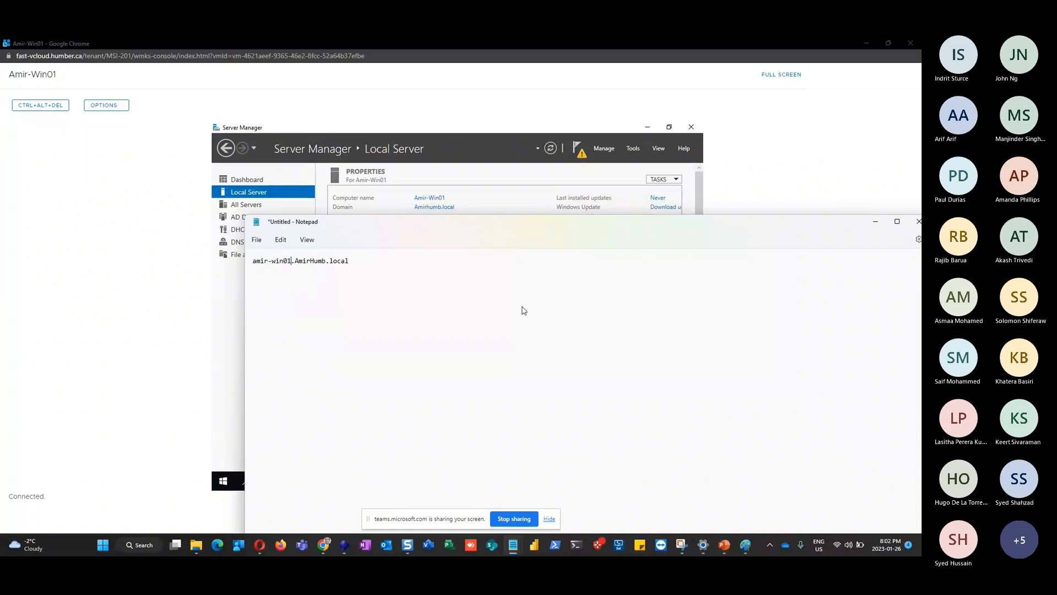
{"action": "key", "text": "shift+Right"}
{"action": "key", "text": "shift+Right"}
{"action": "key", "text": "shift+Right"}
{"action": "key", "text": "shift+Right"}
{"action": "key", "text": "shift+Right"}
{"action": "key", "text": "shift+Right"}
{"action": "key", "text": "shift+Right"}
{"action": "key", "text": "shift+Right"}
{"action": "key", "text": "shift+Right"}
{"action": "key", "text": "shift+Right"}
{"action": "key", "text": "shift+Right"}
{"action": "key", "text": "shift+Right"}
{"action": "key", "text": "shift+Right"}
{"action": "key", "text": "shift+Right"}
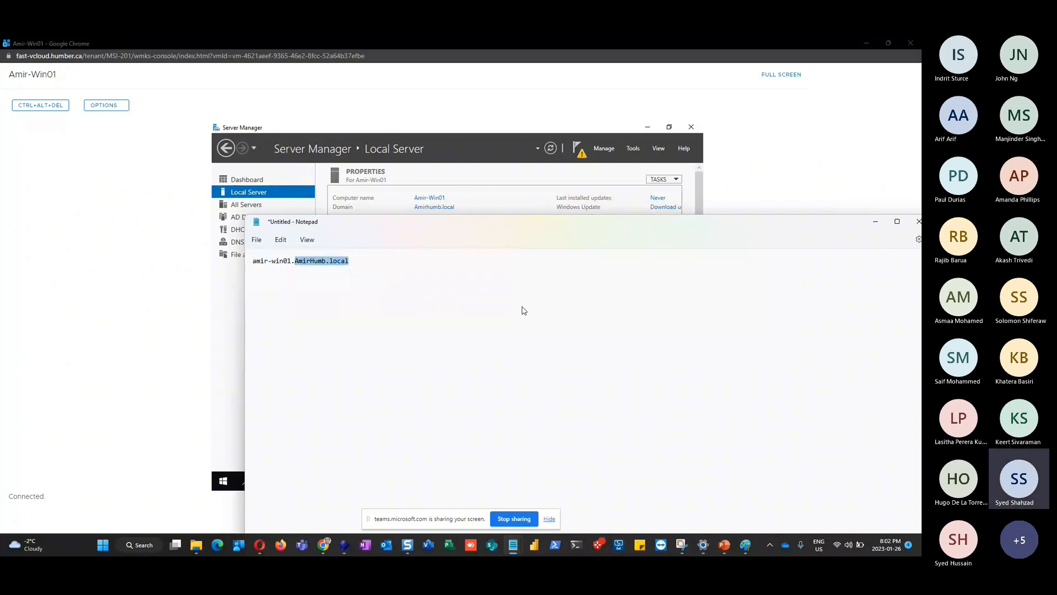
{"action": "key", "text": "Left"}
{"action": "key", "text": "Home"}
{"action": "key", "text": "shift+End"}
{"action": "left_click", "coordinate": [876, 223]}
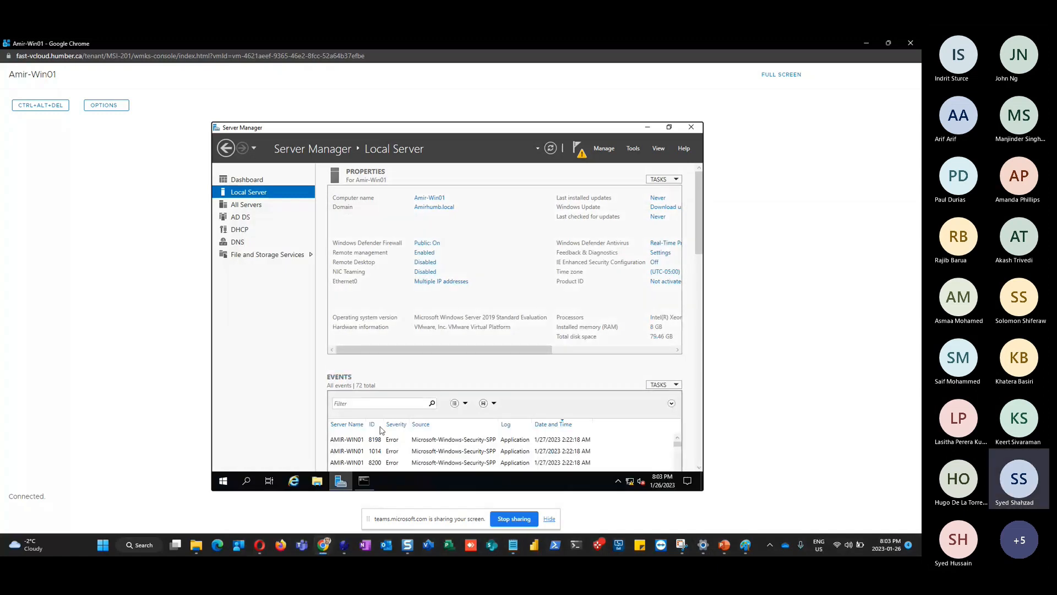
Bring the nslookup window back and place it below Server Manager's domain line
{"action": "left_click", "coordinate": [369, 477]}
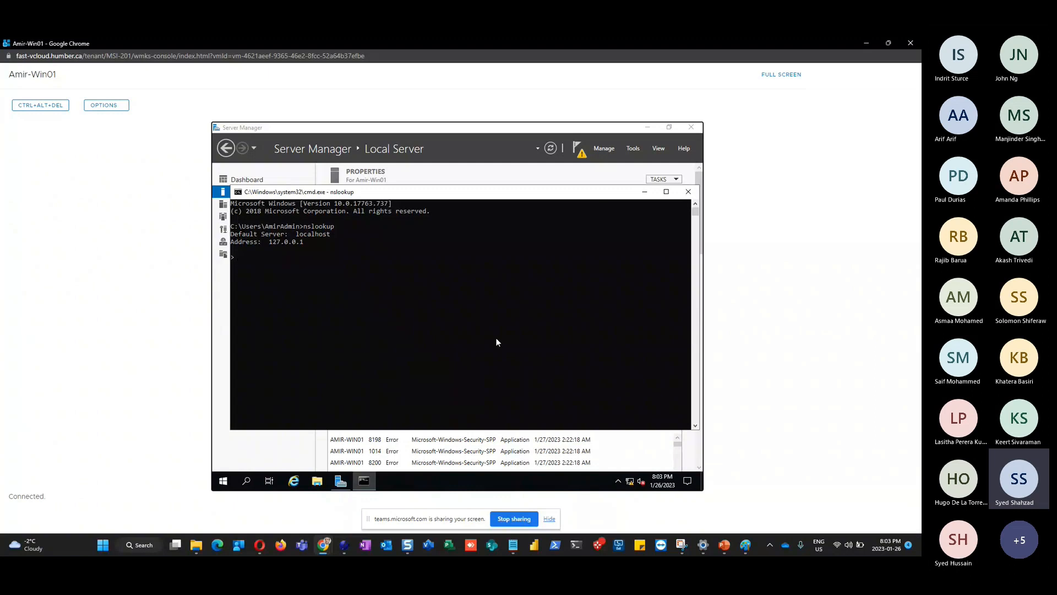
{"action": "left_click", "coordinate": [633, 154]}
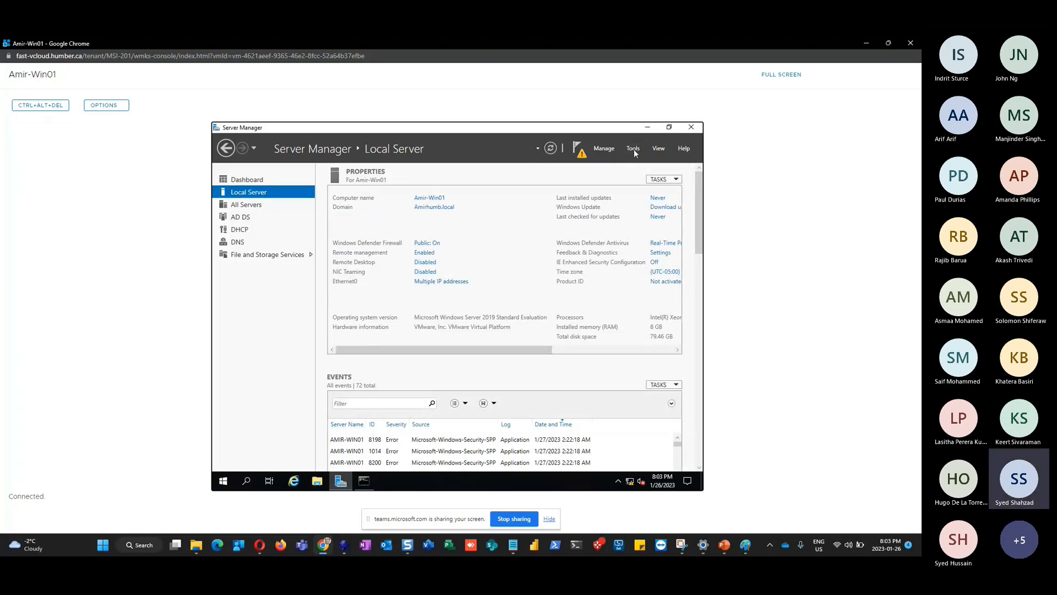
{"action": "left_click", "coordinate": [634, 151]}
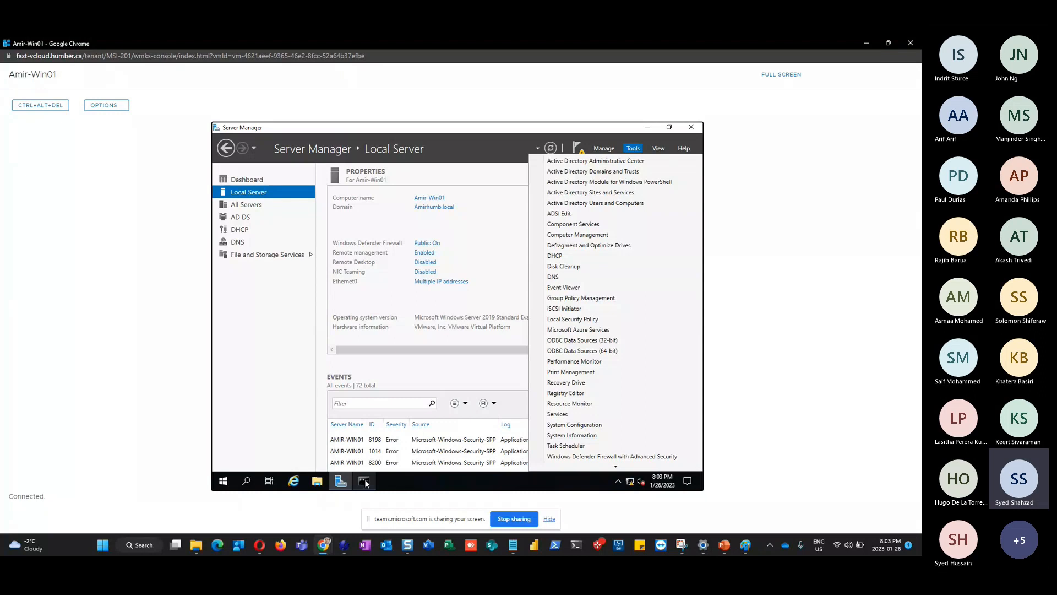
{"action": "mouse_move", "coordinate": [364, 481]}
{"action": "left_click", "coordinate": [365, 481]}
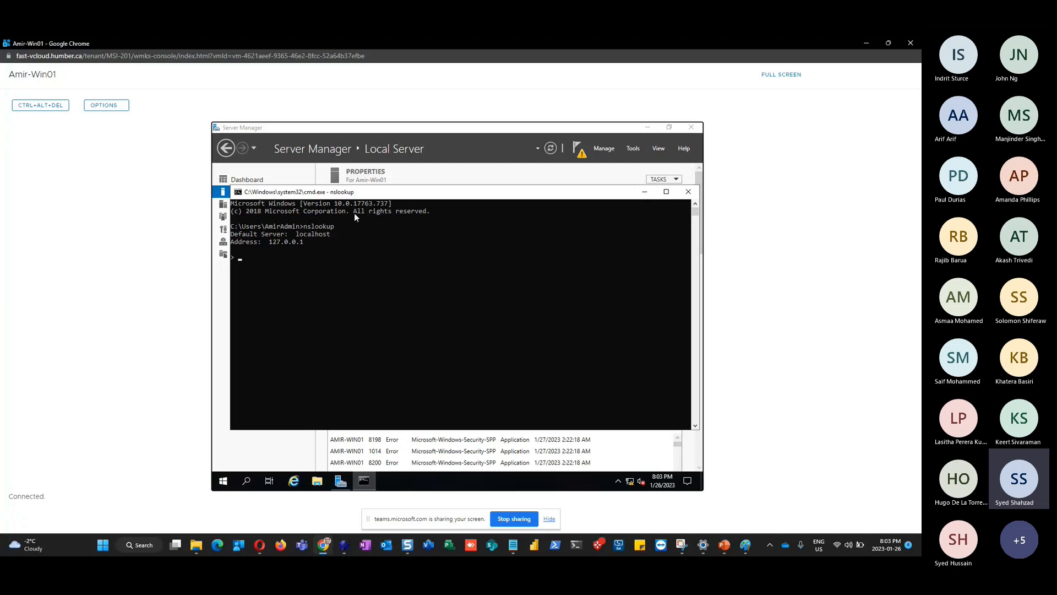
{"action": "left_click_drag", "start_coordinate": [441, 191], "coordinate": [447, 242]}
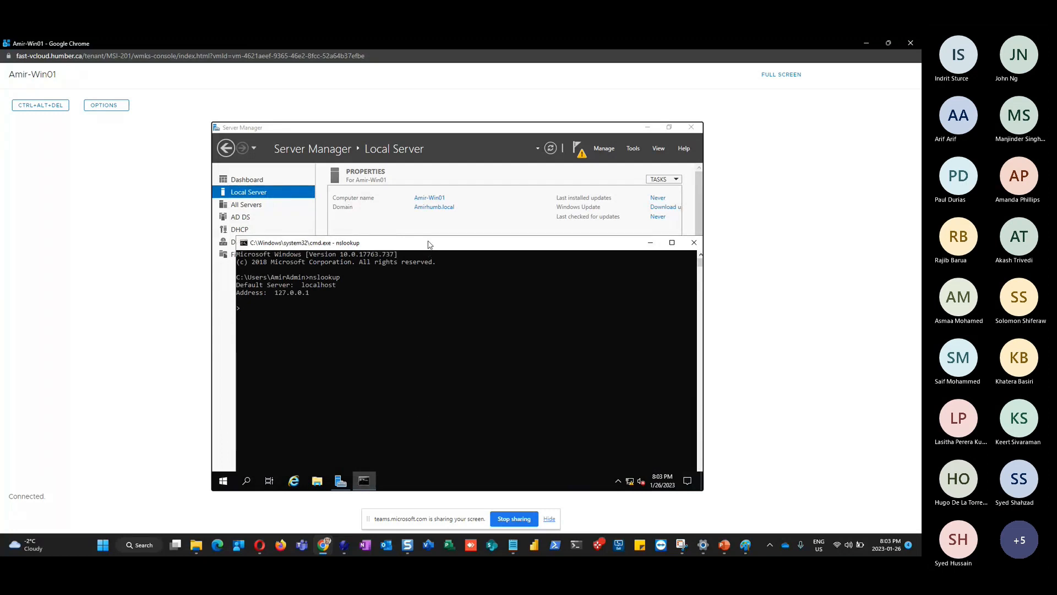
{"action": "left_click_drag", "start_coordinate": [430, 243], "coordinate": [425, 227]}
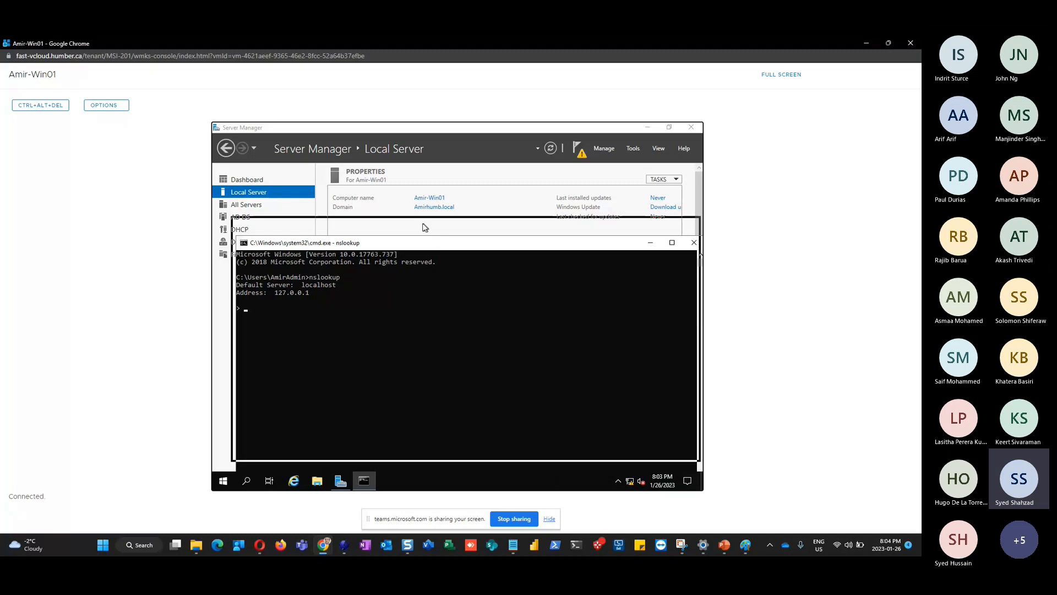
{"action": "left_click_drag", "start_coordinate": [424, 227], "coordinate": [424, 226]}
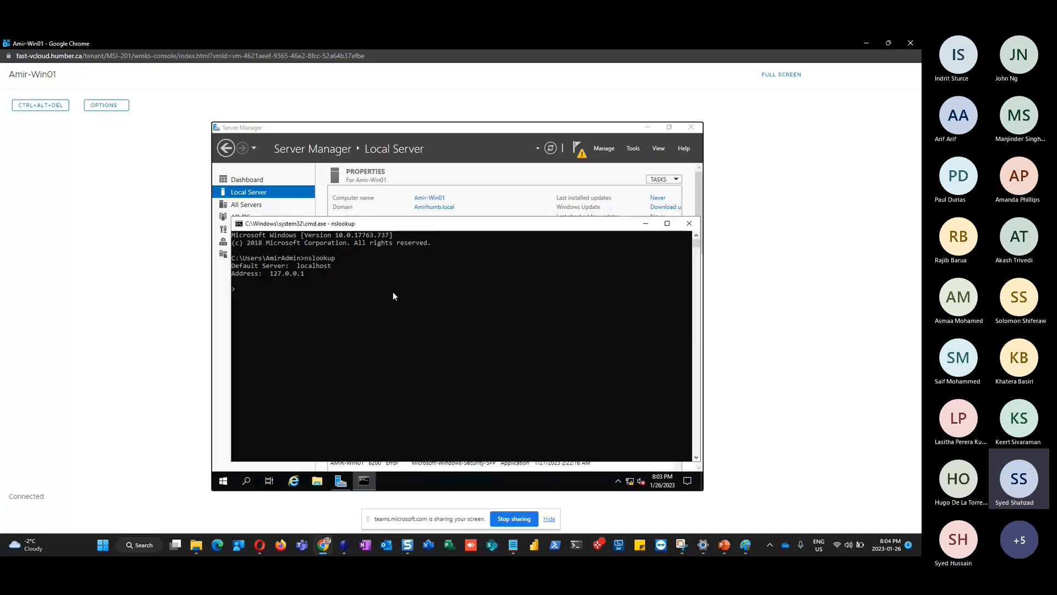
Reopen the Notepad note holding the FQDN, then minimize it again
{"action": "left_click", "coordinate": [513, 547]}
{"action": "left_click", "coordinate": [530, 485]}
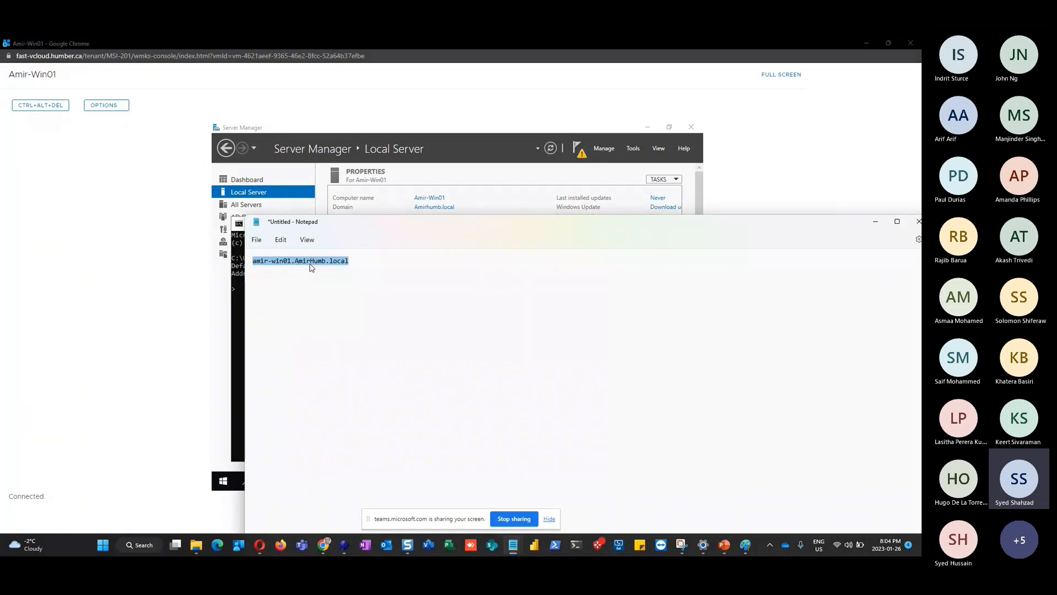
{"action": "left_click", "coordinate": [876, 222]}
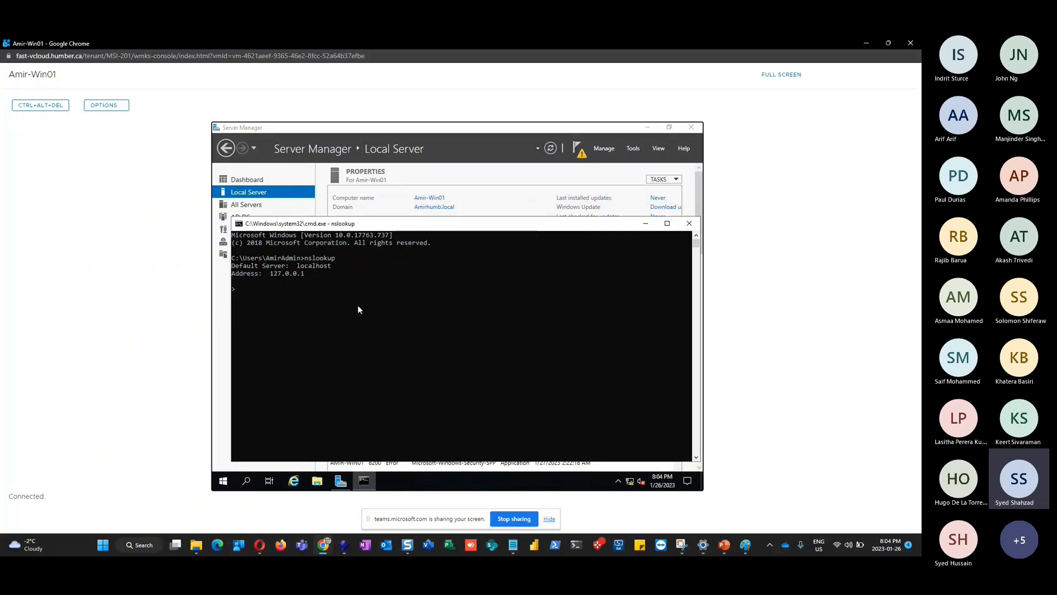
Move the command window up and exit nslookup with Ctrl+Z and Enter
{"action": "left_click_drag", "start_coordinate": [360, 223], "coordinate": [349, 195]}
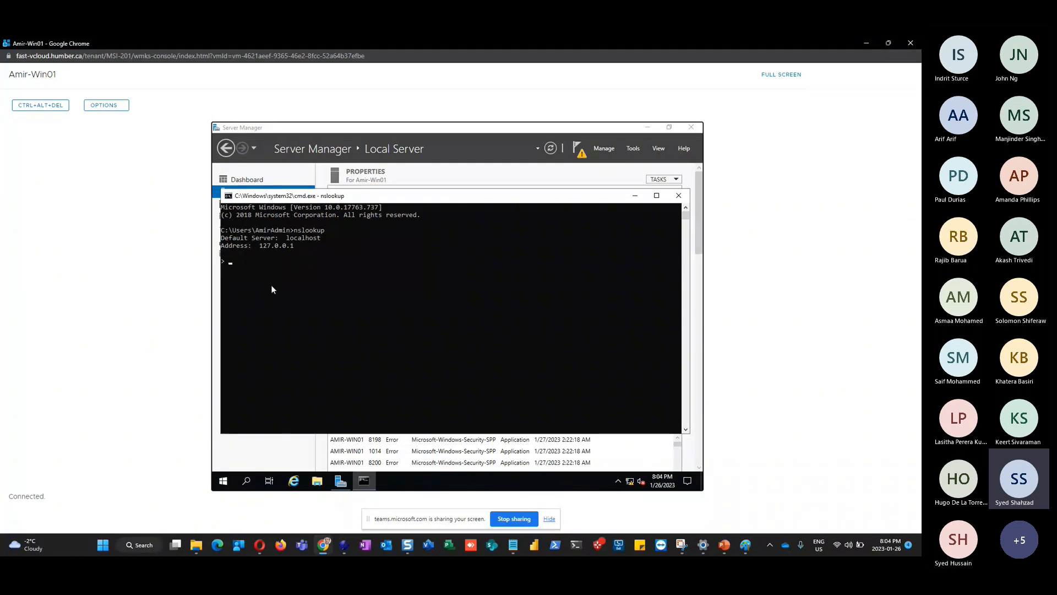
{"action": "left_click", "coordinate": [230, 263]}
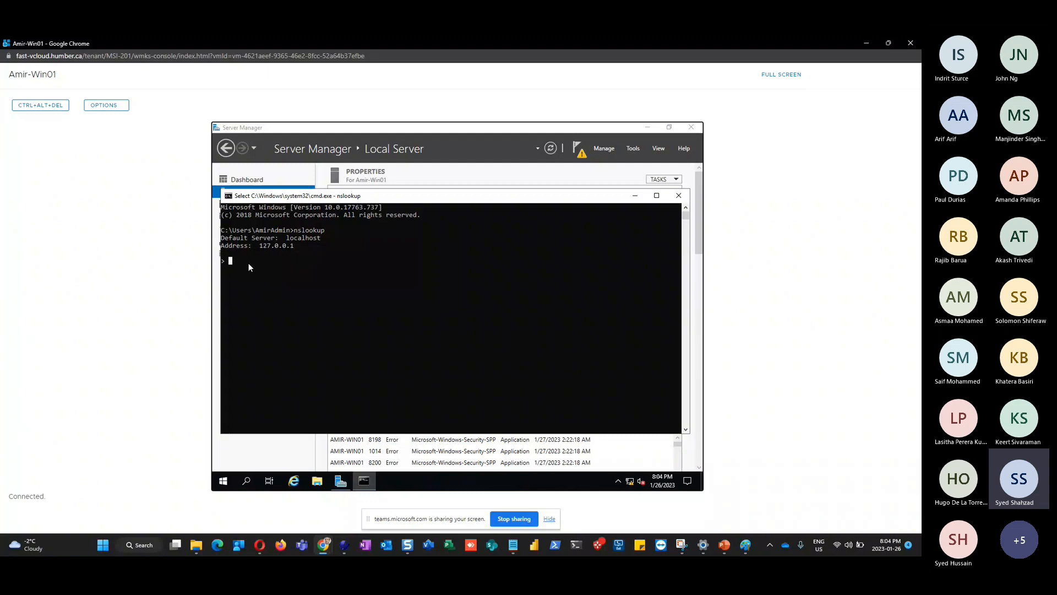
{"action": "key", "text": "ctrl+z"}
{"action": "key", "text": "Return"}
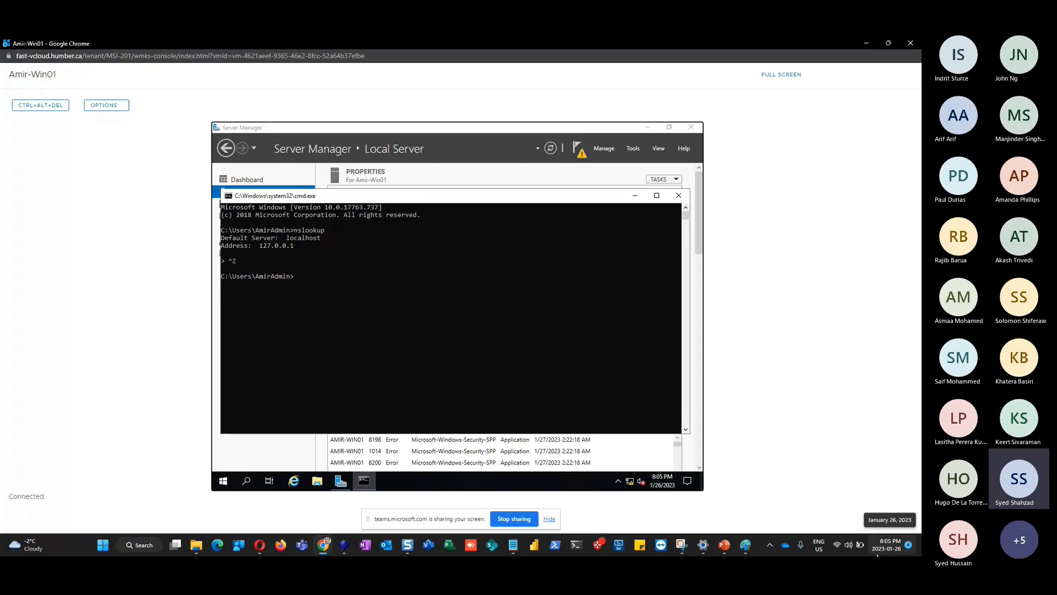
Add a slide after slide 12 in PowerPoint titled 'Break - Class Starts 8:25 pm'
{"action": "left_click", "coordinate": [723, 544]}
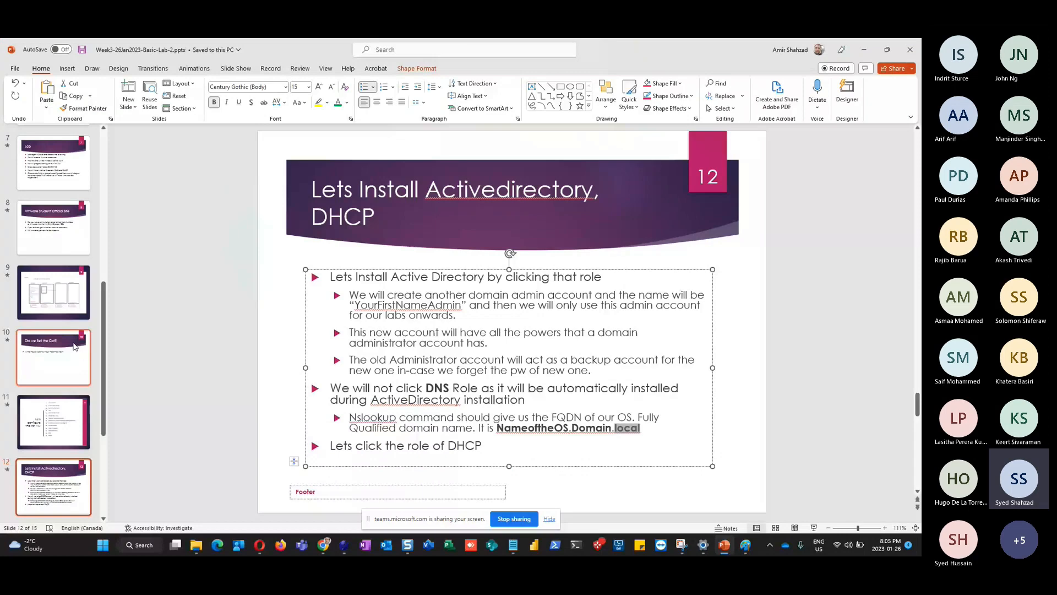
{"action": "scroll", "coordinate": [44, 427], "scroll_direction": "down", "scroll_amount": 2}
{"action": "left_click", "coordinate": [44, 428]}
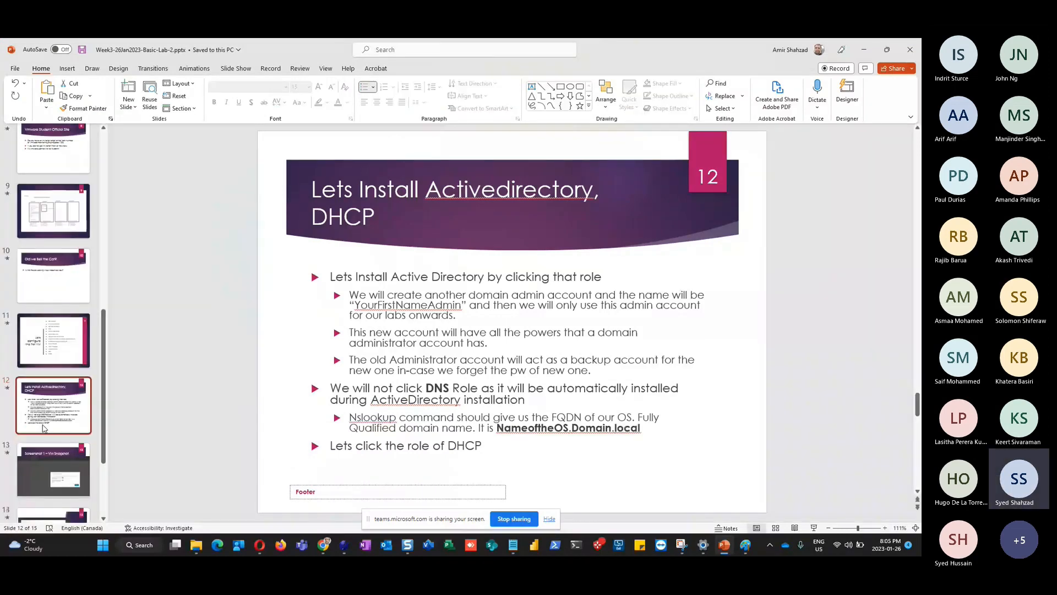
{"action": "scroll", "coordinate": [44, 427], "scroll_direction": "down", "scroll_amount": 1}
{"action": "right_click", "coordinate": [49, 393]}
{"action": "left_click", "coordinate": [96, 435]}
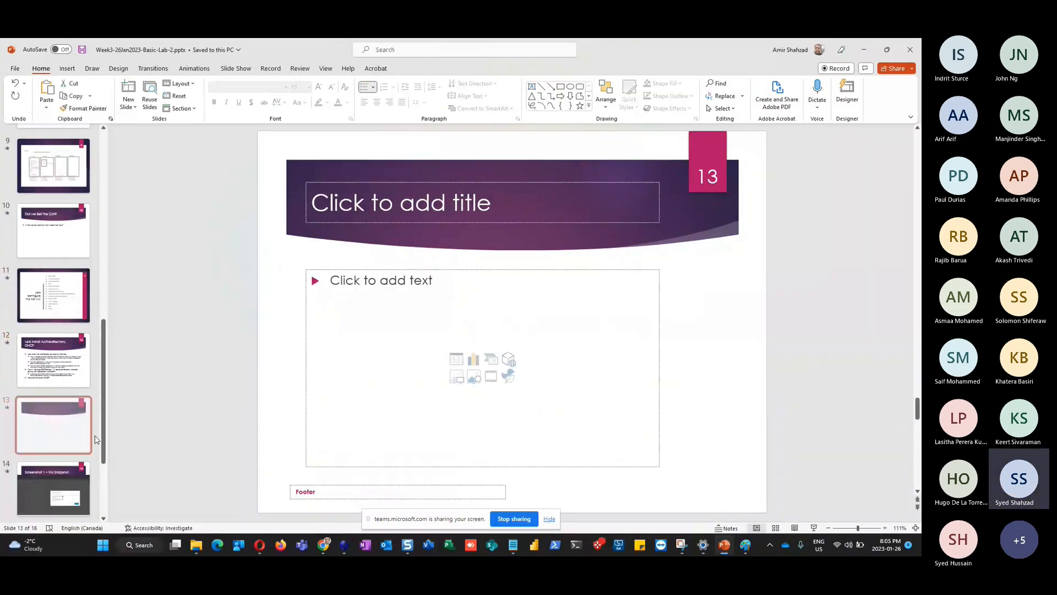
{"action": "left_click", "coordinate": [368, 207]}
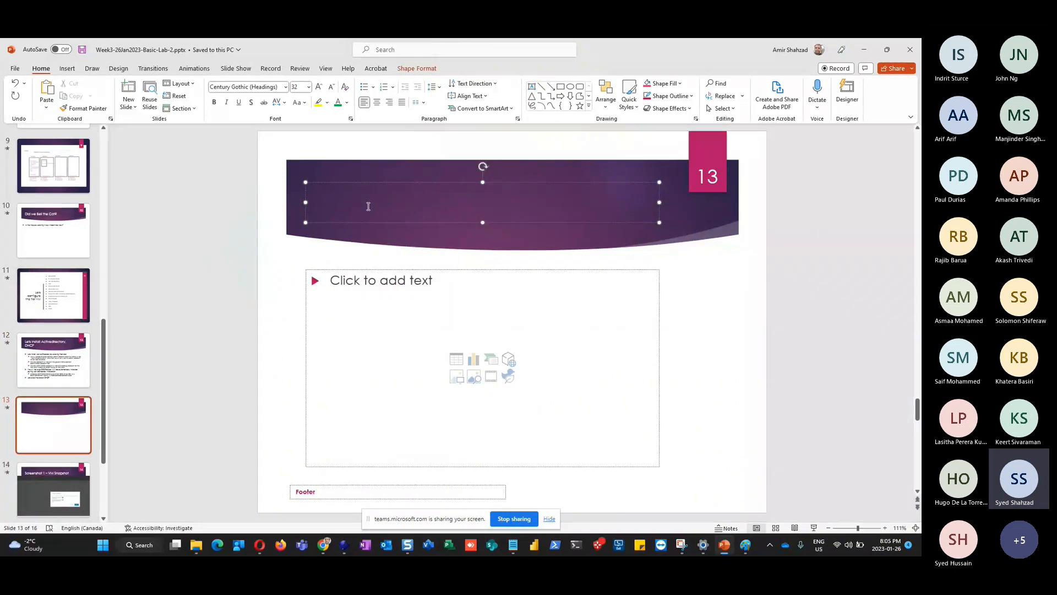
{"action": "type", "text": "Break -"}
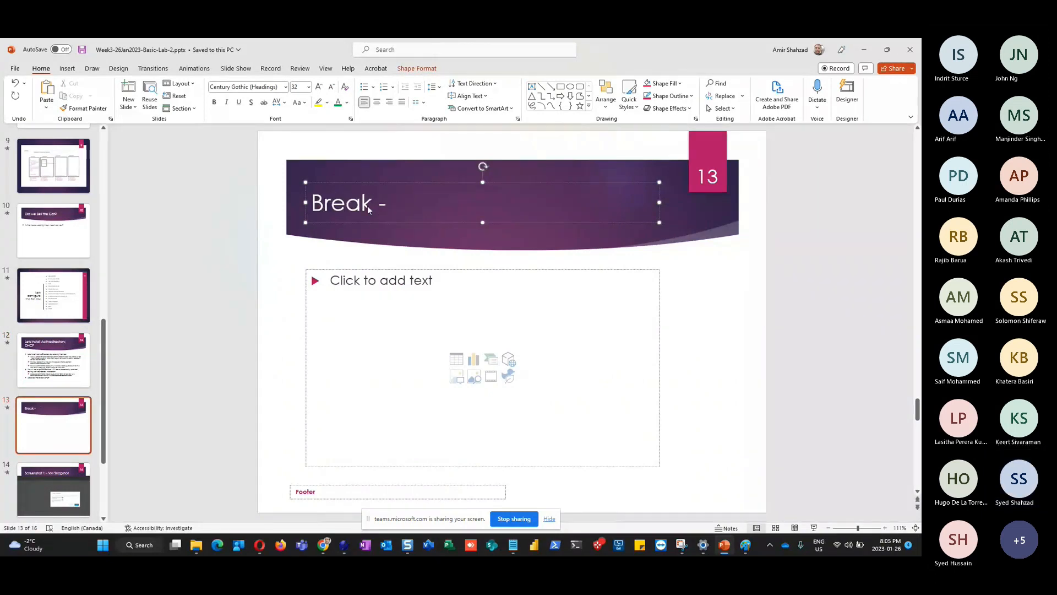
{"action": "type", "text": " Class Sta"}
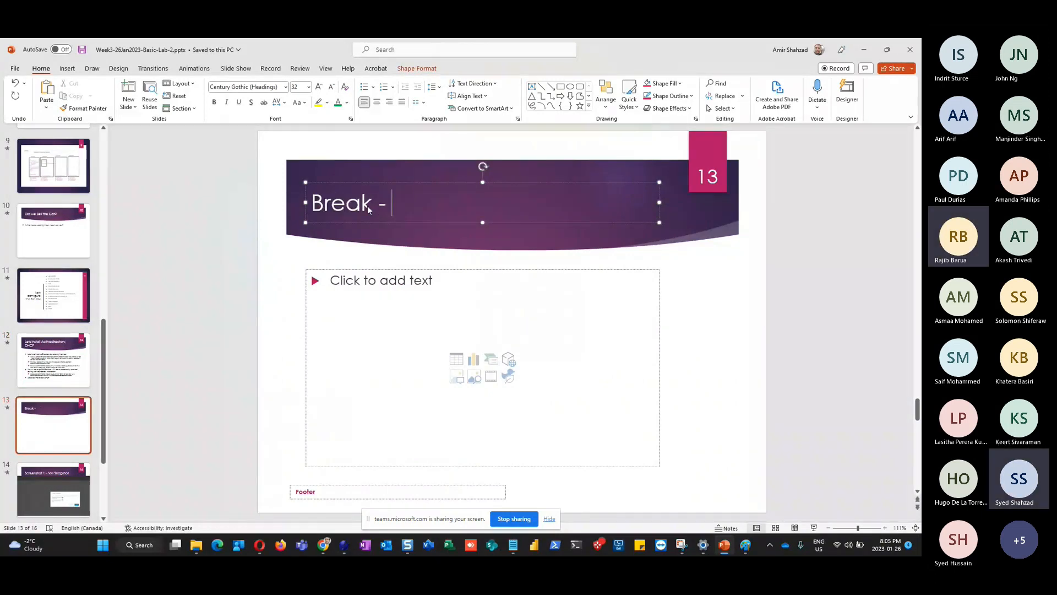
{"action": "type", "text": "rts 8"}
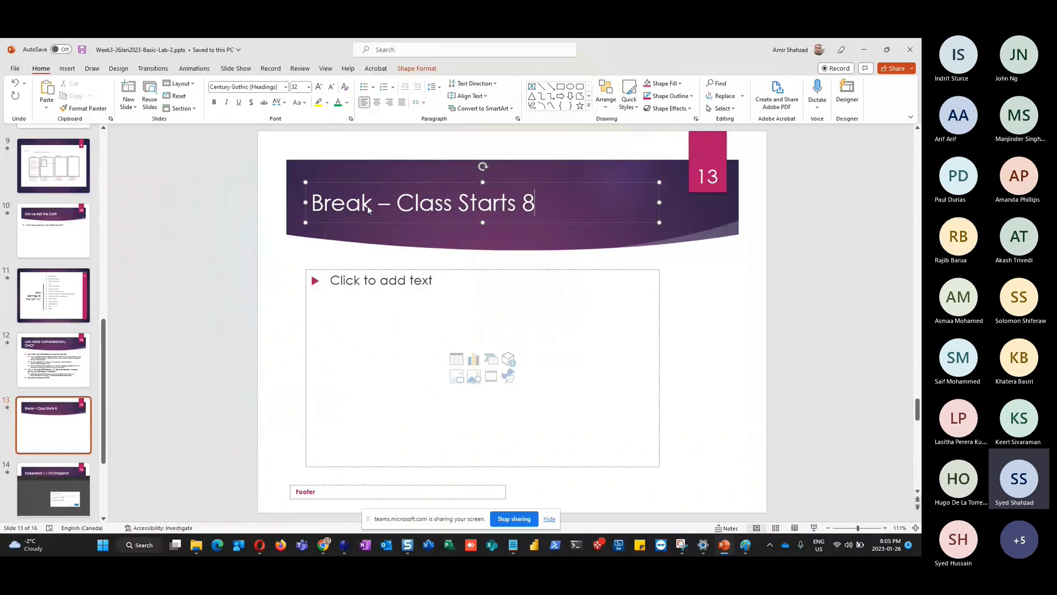
{"action": "type", "text": ":25 pm"}
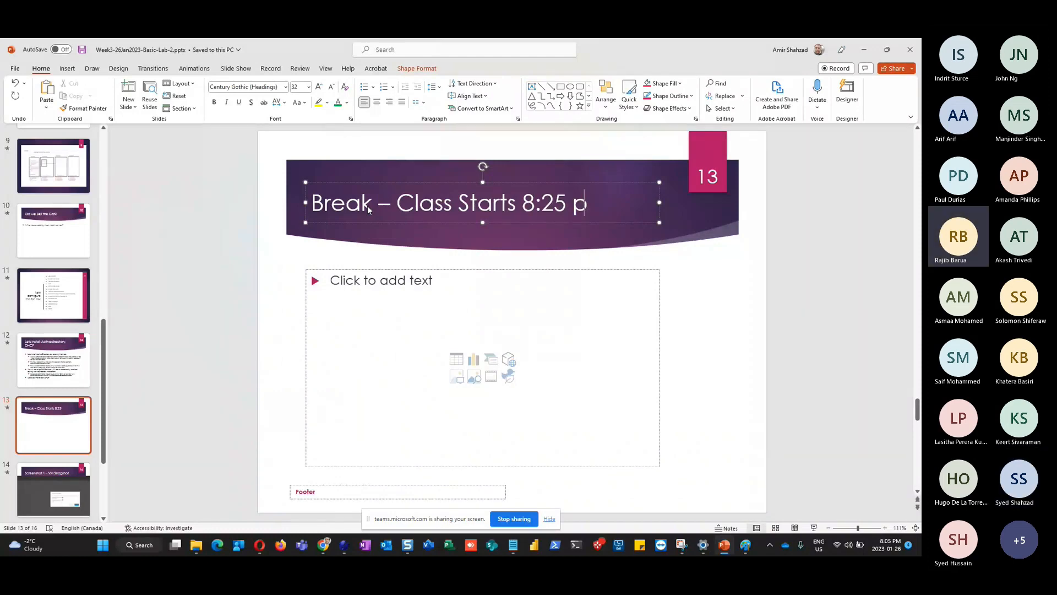
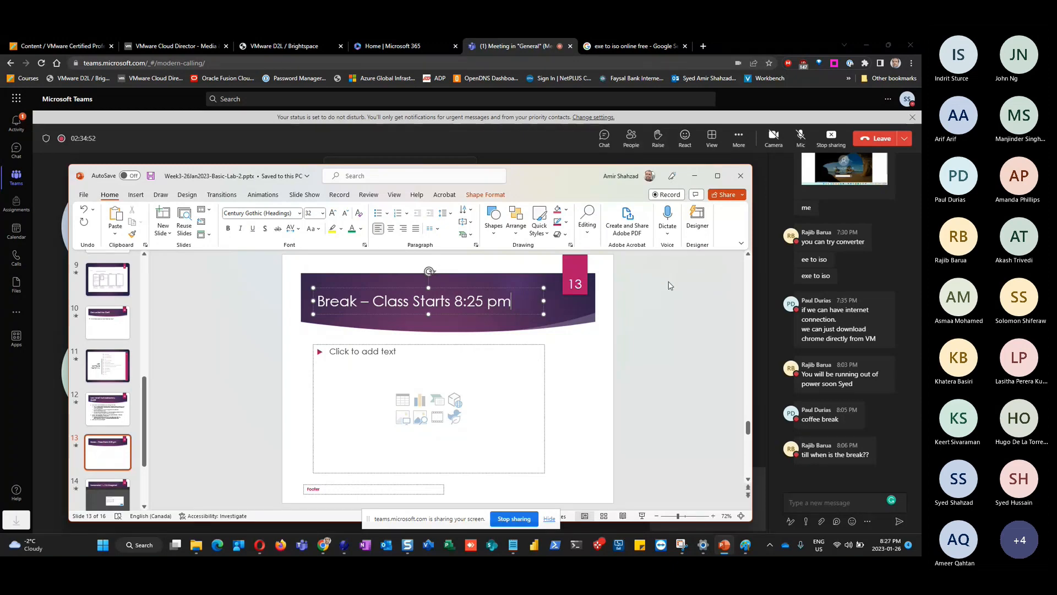
Unmute the microphone in the Teams meeting, then open and close the More options menu
{"action": "left_click", "coordinate": [801, 138]}
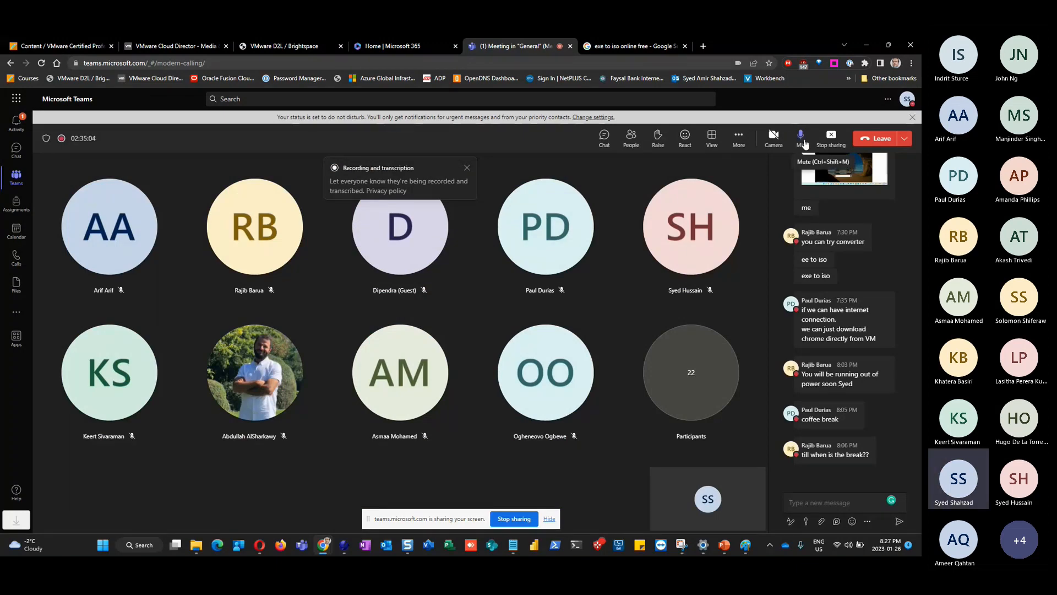
{"action": "left_click", "coordinate": [739, 140]}
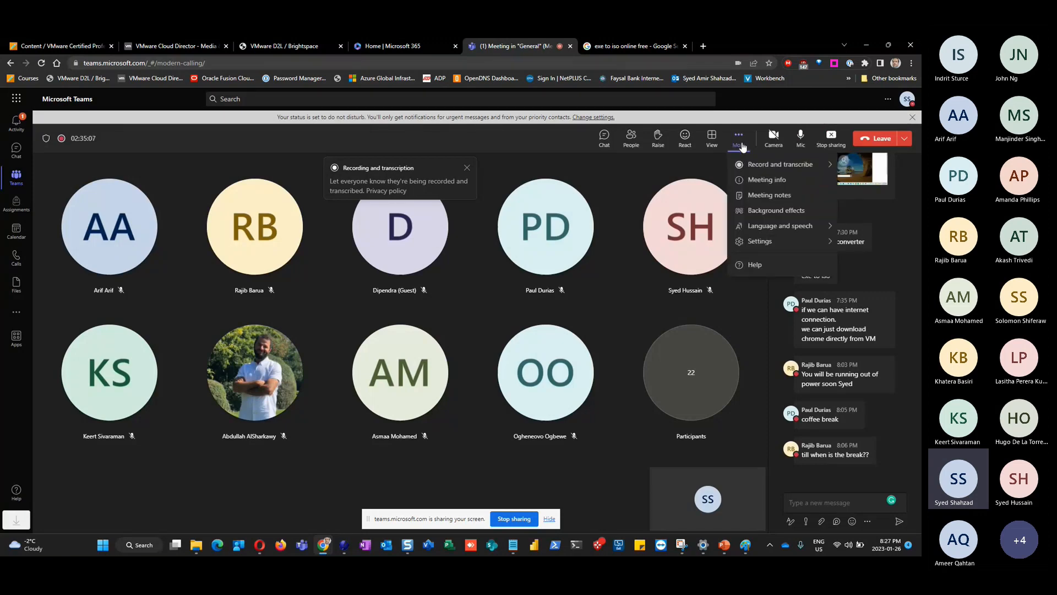
{"action": "left_click", "coordinate": [538, 137]}
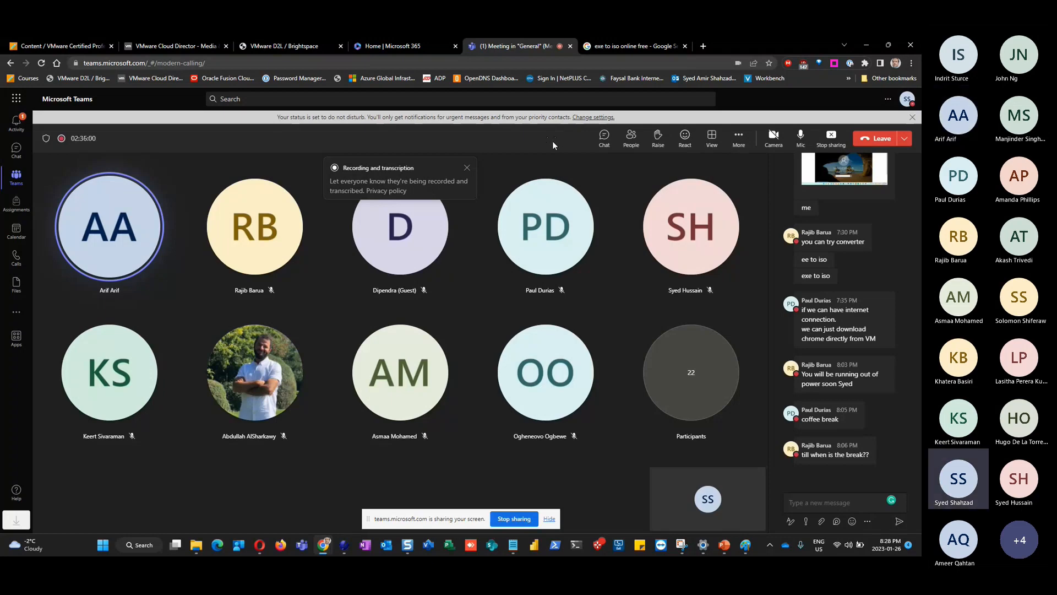
Switch to the Amir-Win01 console and send Ctrl+Alt+Del to unlock it
{"action": "key", "text": "alt+Tab"}
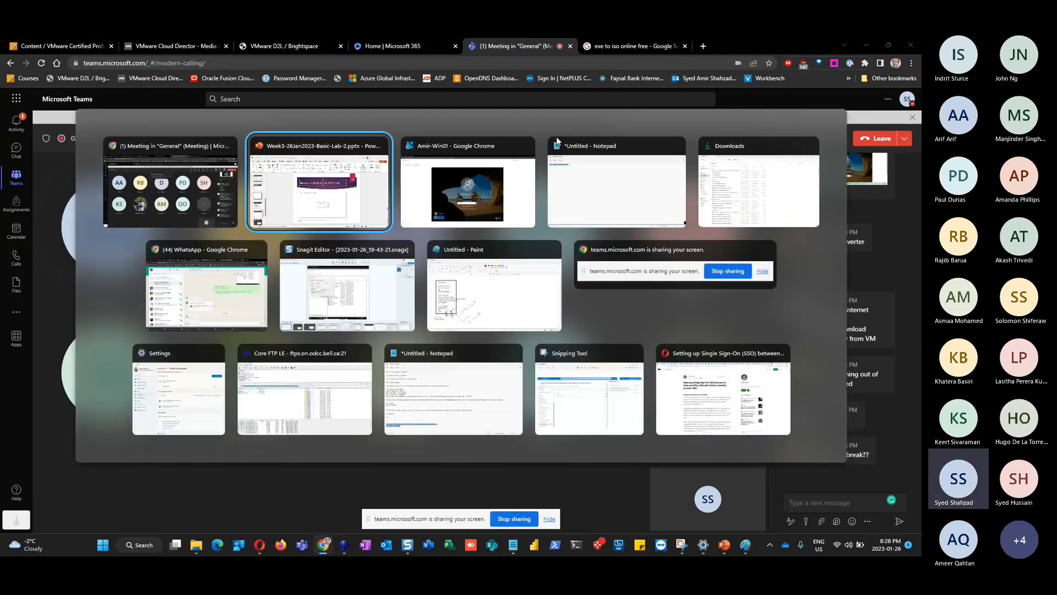
{"action": "key", "text": "alt+Tab"}
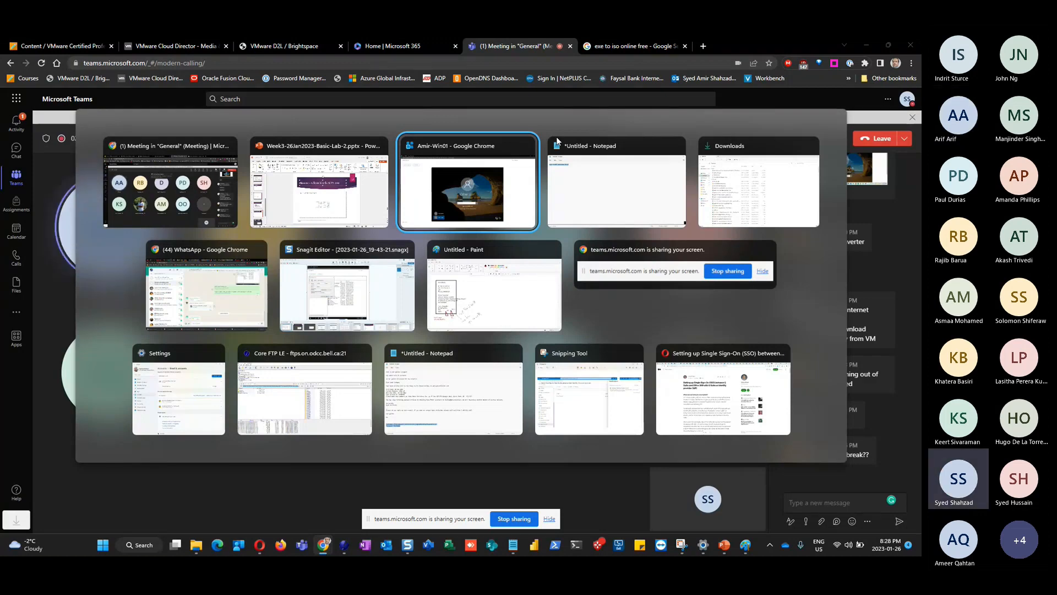
{"action": "key", "text": "Return"}
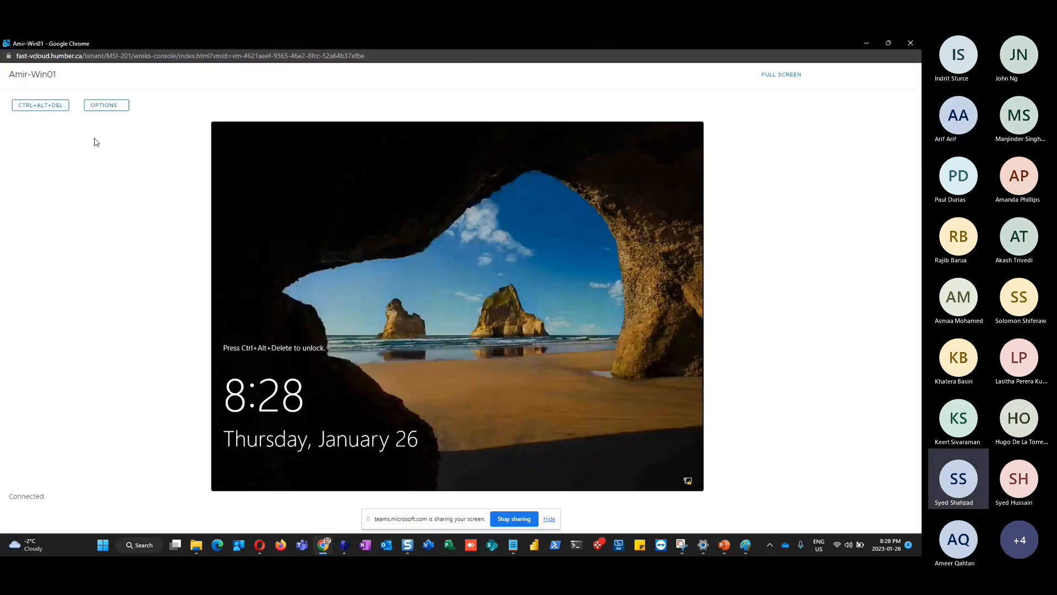
{"action": "left_click", "coordinate": [41, 106]}
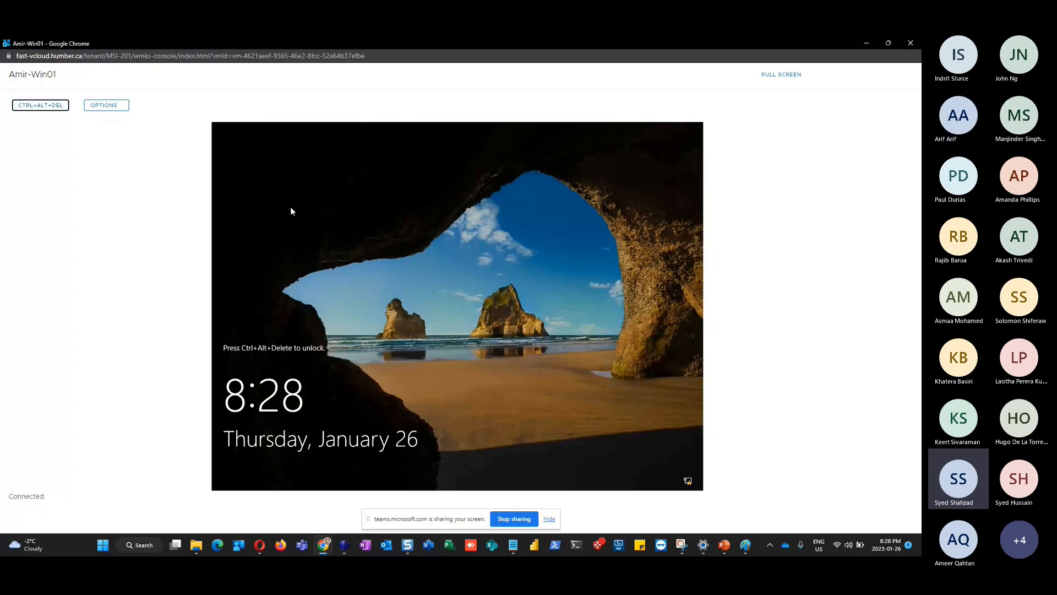
Sign in to Amir-Win01 with the administrator password and bring the PowerPoint slides forward
{"action": "key", "text": "alt+Tab"}
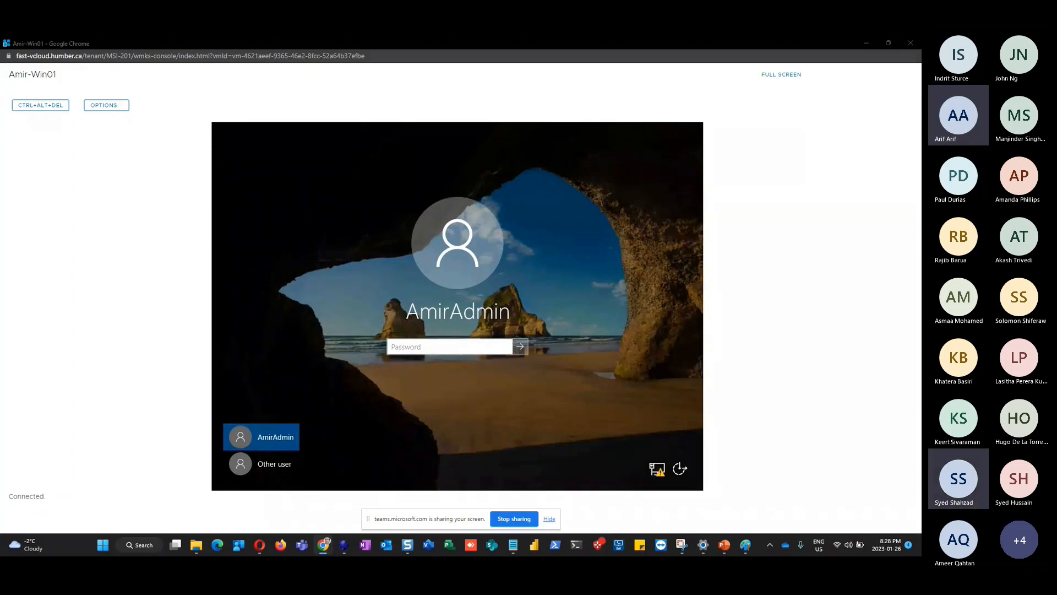
{"action": "left_click", "coordinate": [425, 347]}
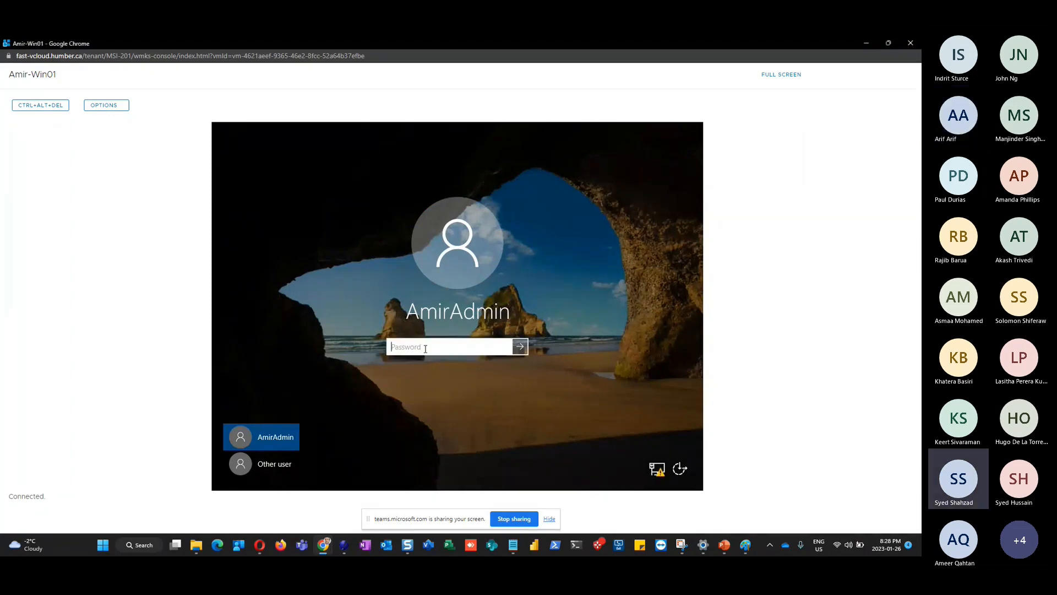
{"action": "type", "text": "***"}
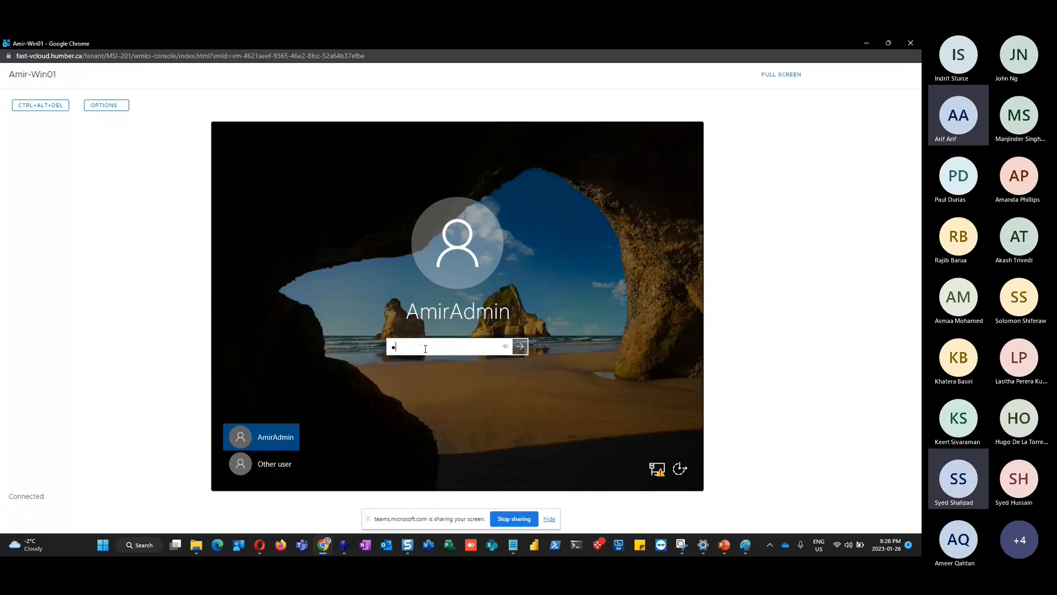
{"action": "type", "text": "*********"}
{"action": "key", "text": "Return"}
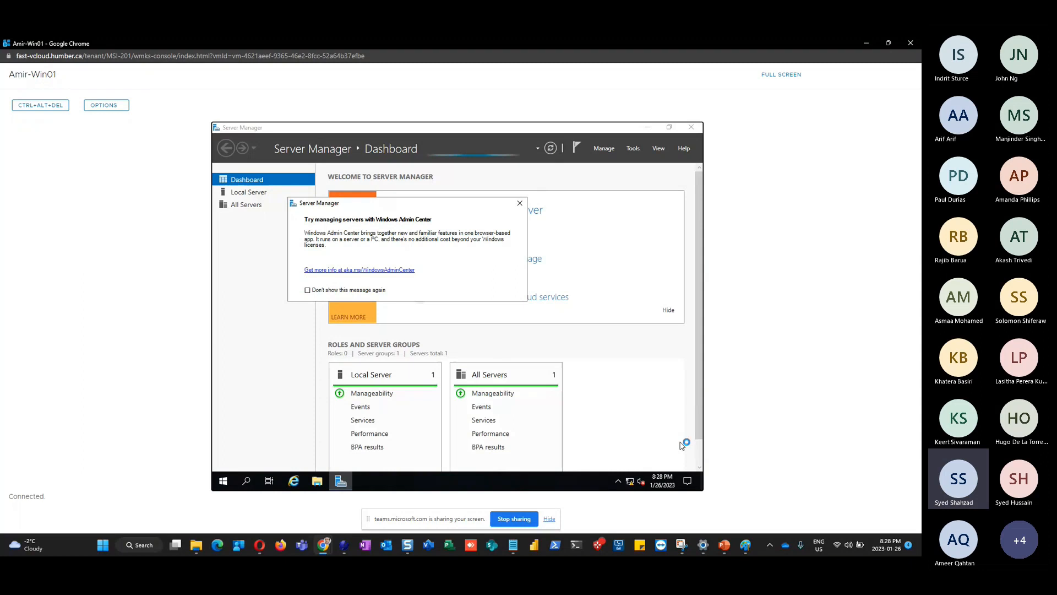
{"action": "mouse_move", "coordinate": [724, 547]}
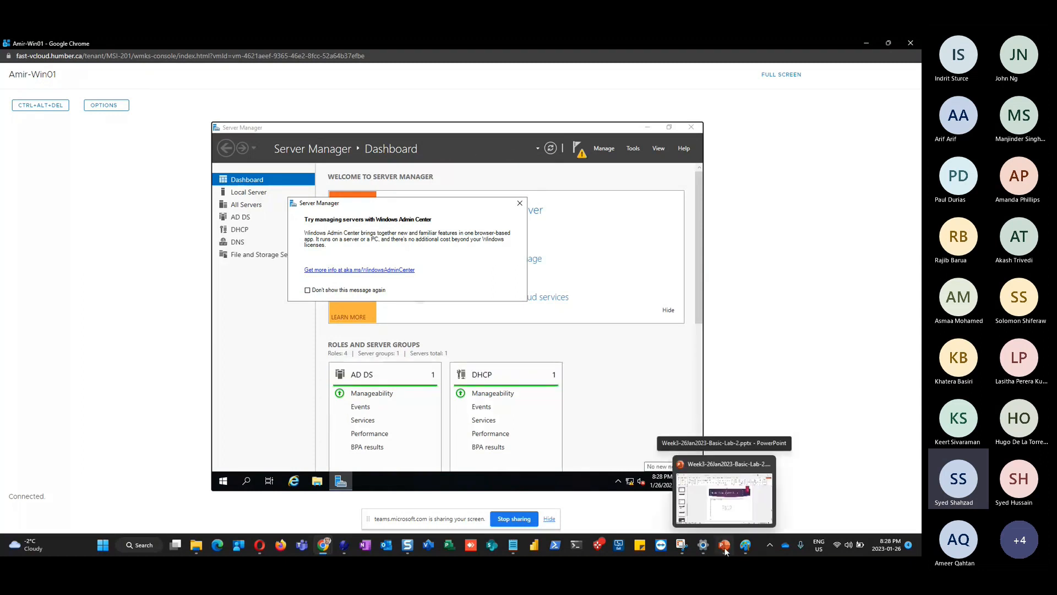
{"action": "left_click", "coordinate": [724, 549]}
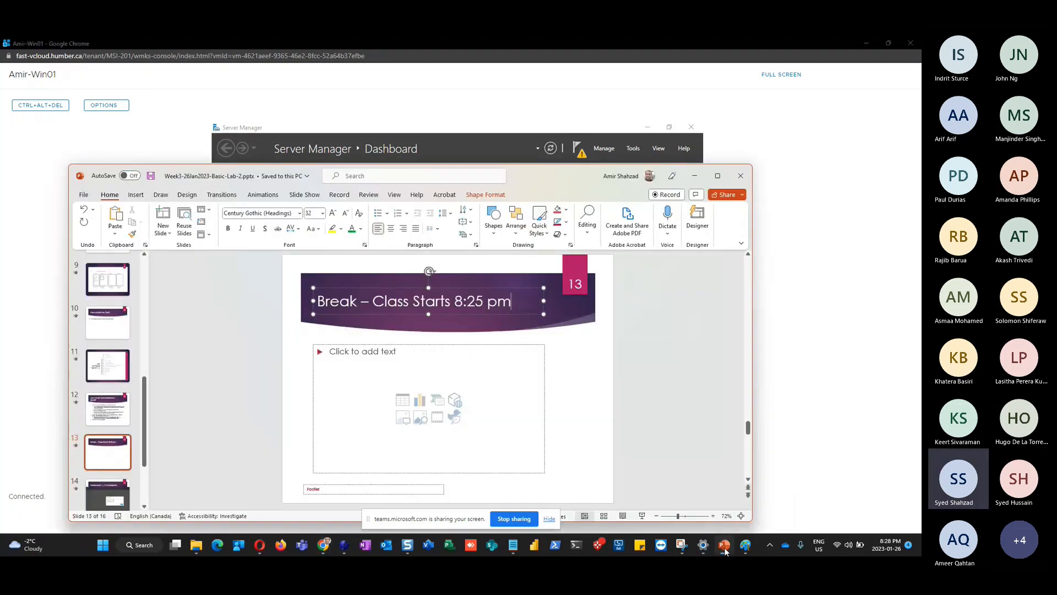
Add the bullet 'Change the Idle Time Out' after 'Check firewall' on slide 11
{"action": "left_click", "coordinate": [720, 178]}
{"action": "left_click", "coordinate": [55, 294]}
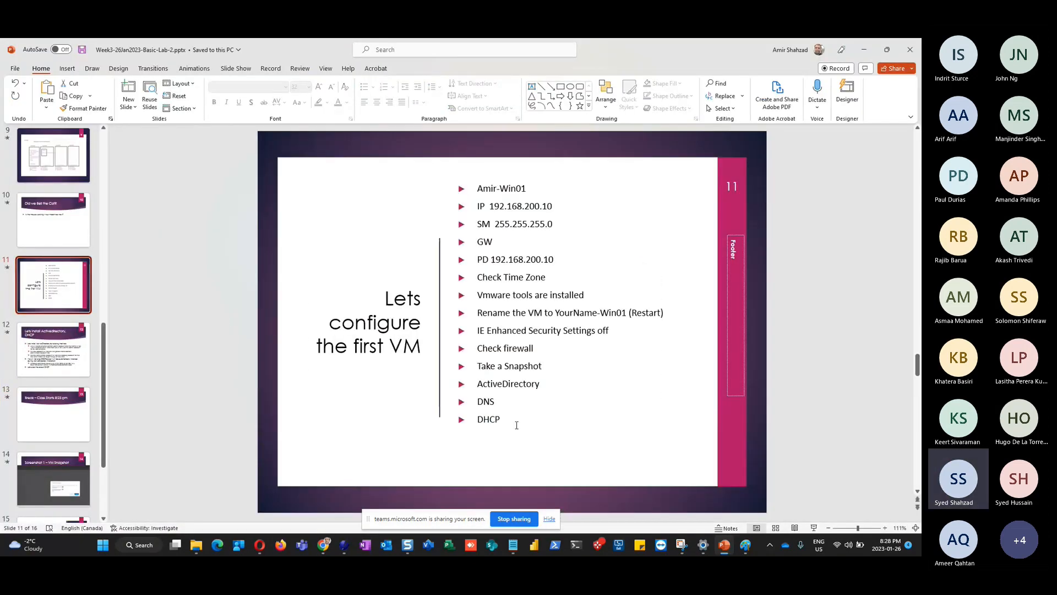
{"action": "left_click", "coordinate": [541, 347]}
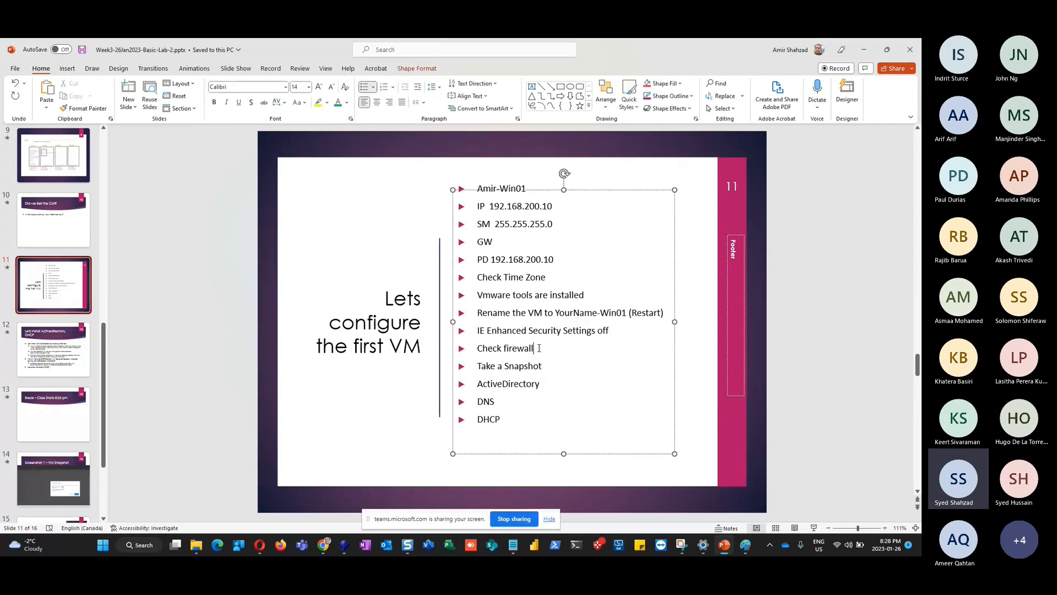
{"action": "key", "text": "Return"}
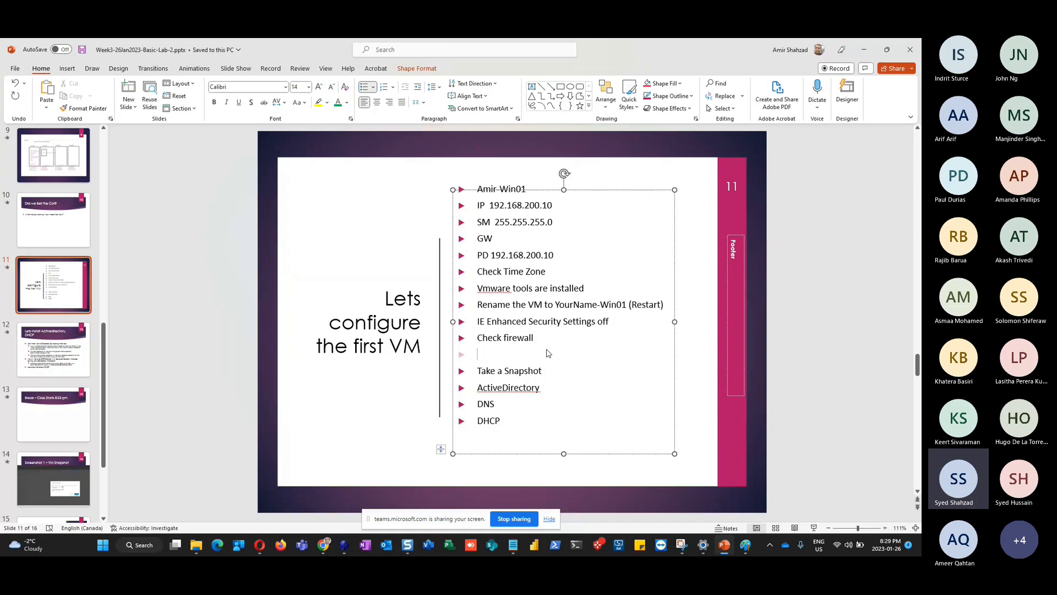
{"action": "type", "text": "Change the Idle "}
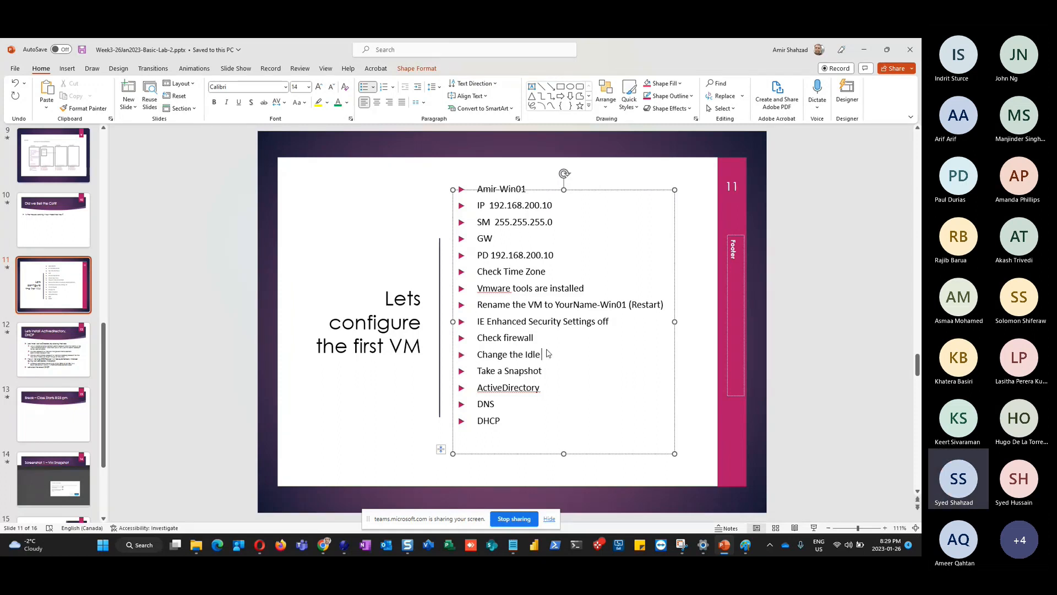
{"action": "type", "text": "Time Out"}
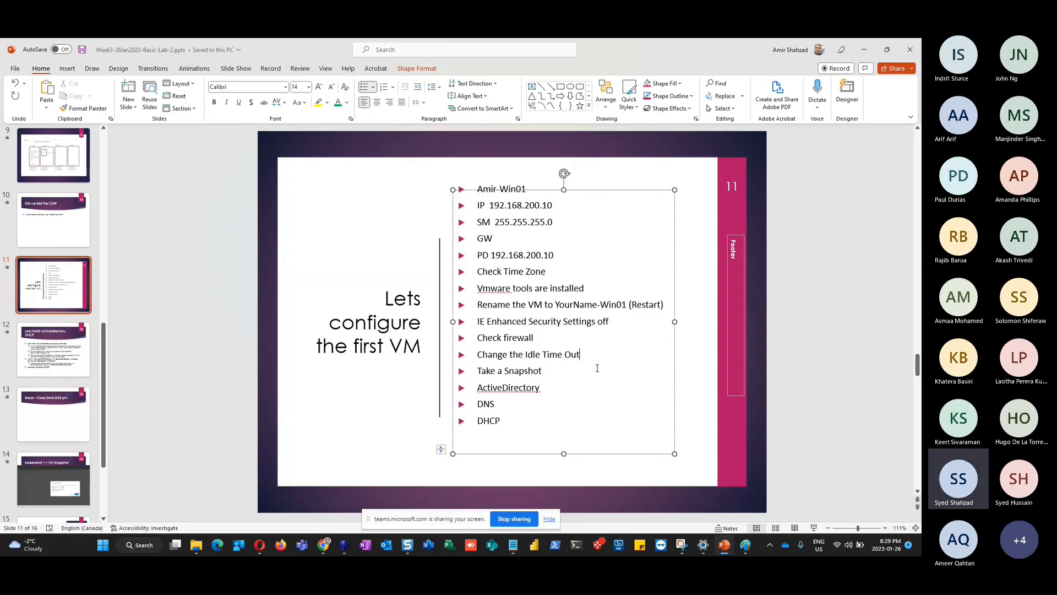
{"action": "key", "text": "alt+Tab"}
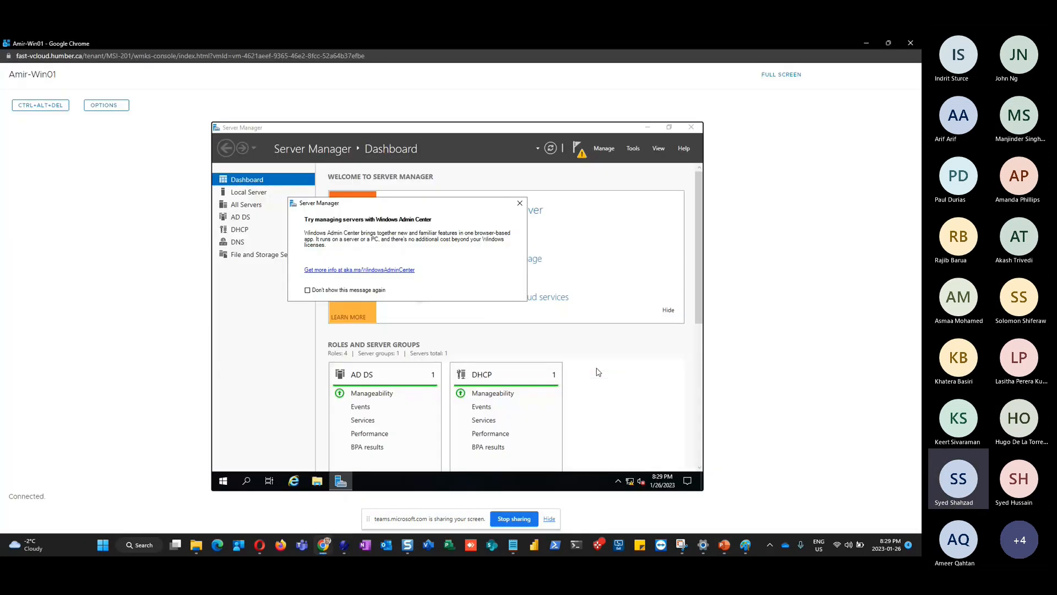
Dismiss the Windows Admin Center prompt and choose Power Options from the VM's Start button menu
{"action": "left_click", "coordinate": [519, 202]}
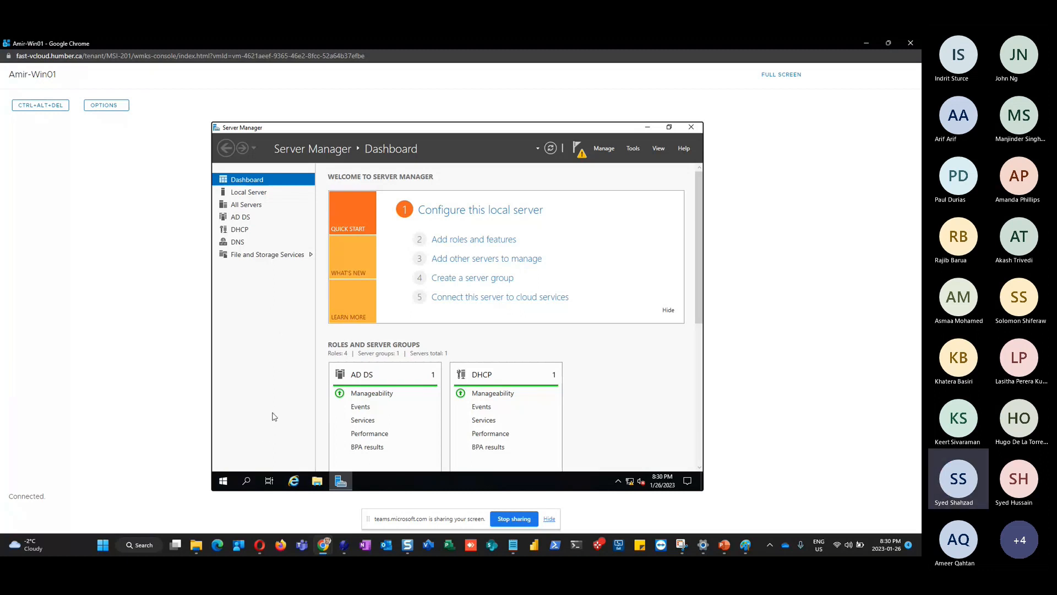
{"action": "right_click", "coordinate": [223, 484]}
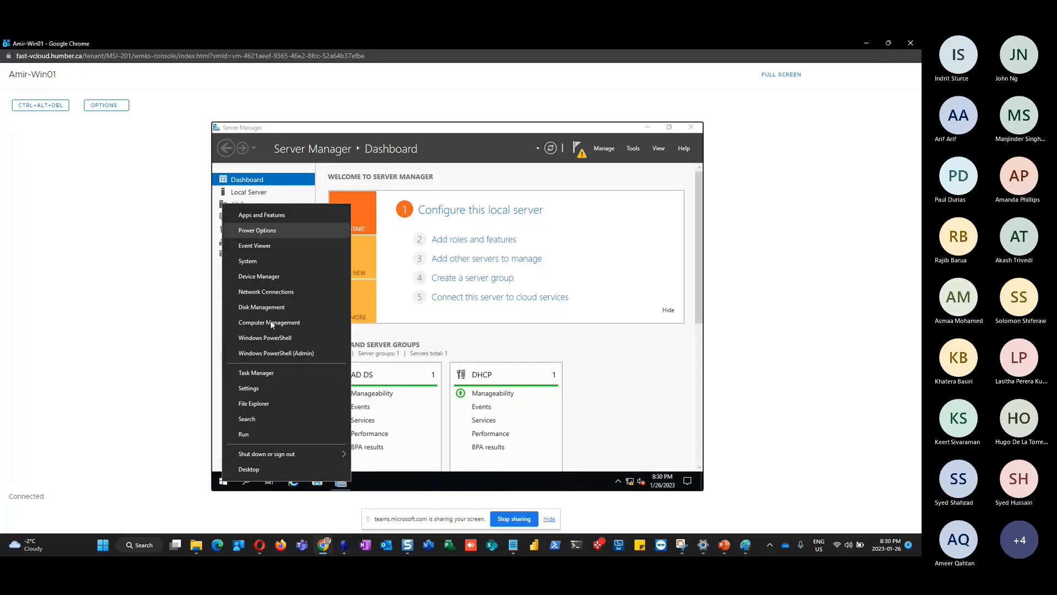
{"action": "left_click", "coordinate": [222, 483]}
{"action": "right_click", "coordinate": [223, 485]}
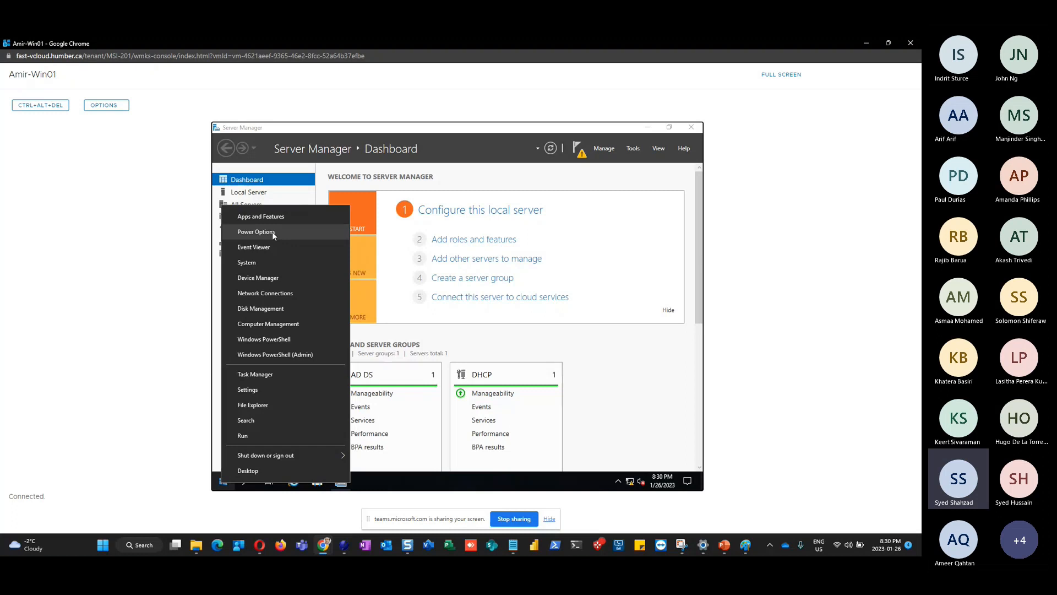
{"action": "left_click", "coordinate": [272, 231]}
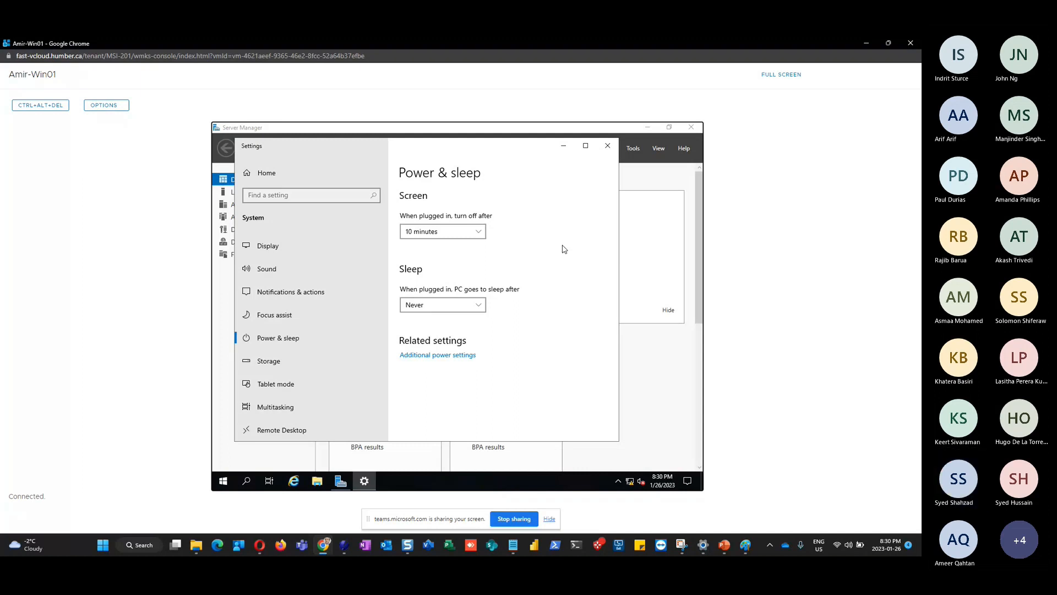
Set the screen to turn off Never when plugged in, then close Settings
{"action": "left_click", "coordinate": [479, 236]}
{"action": "left_click_drag", "start_coordinate": [481, 237], "coordinate": [485, 331]}
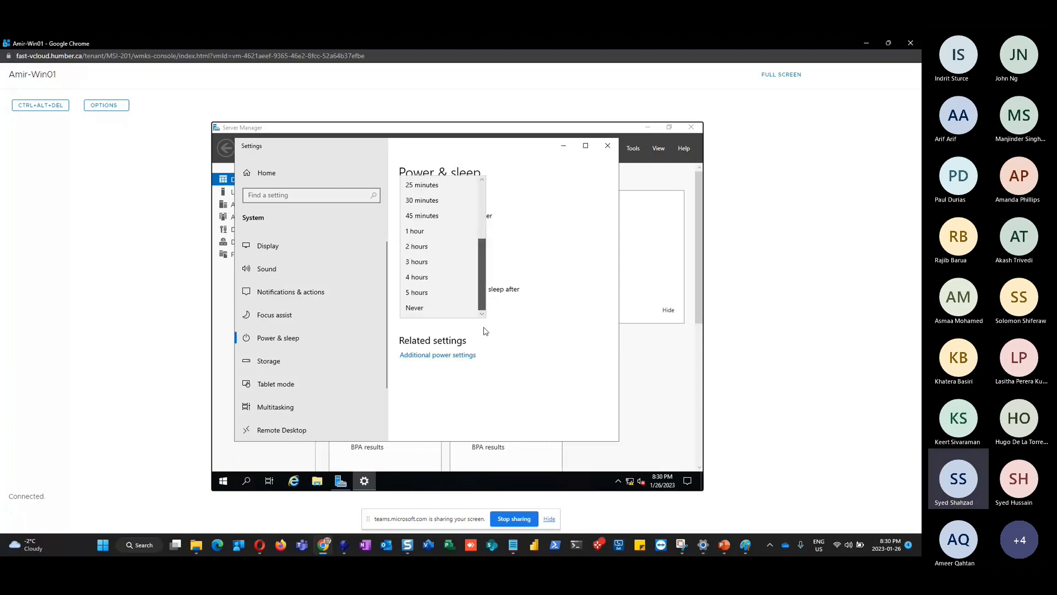
{"action": "left_click", "coordinate": [427, 311]}
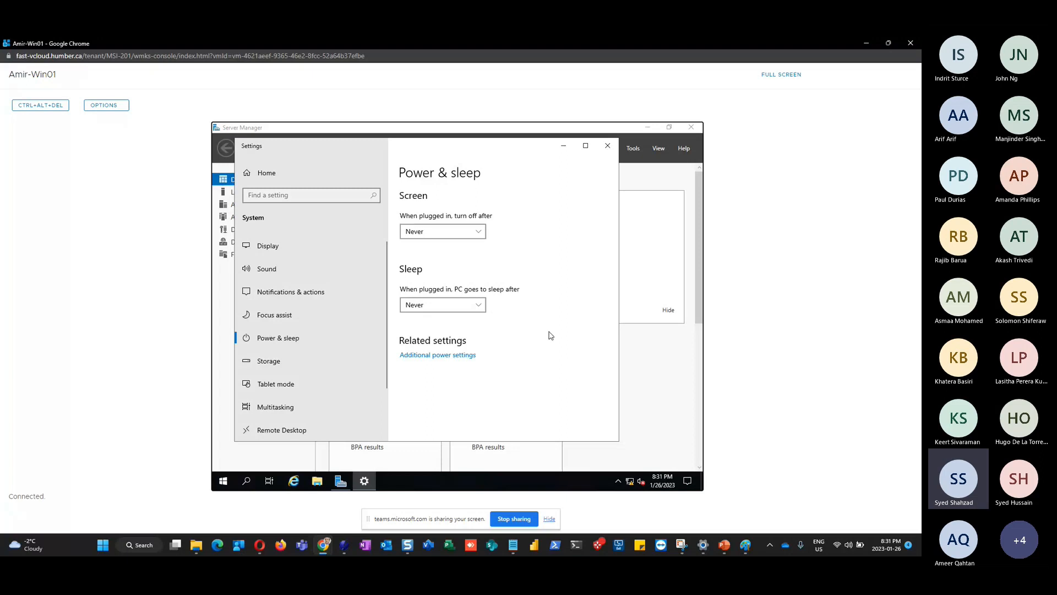
{"action": "left_click", "coordinate": [608, 147]}
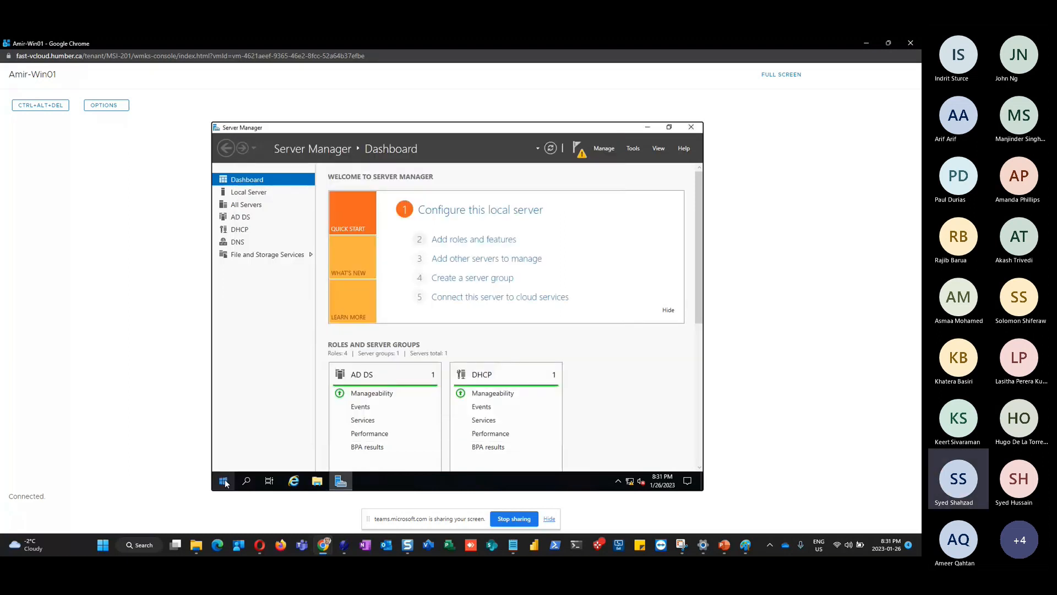
{"action": "right_click", "coordinate": [225, 482]}
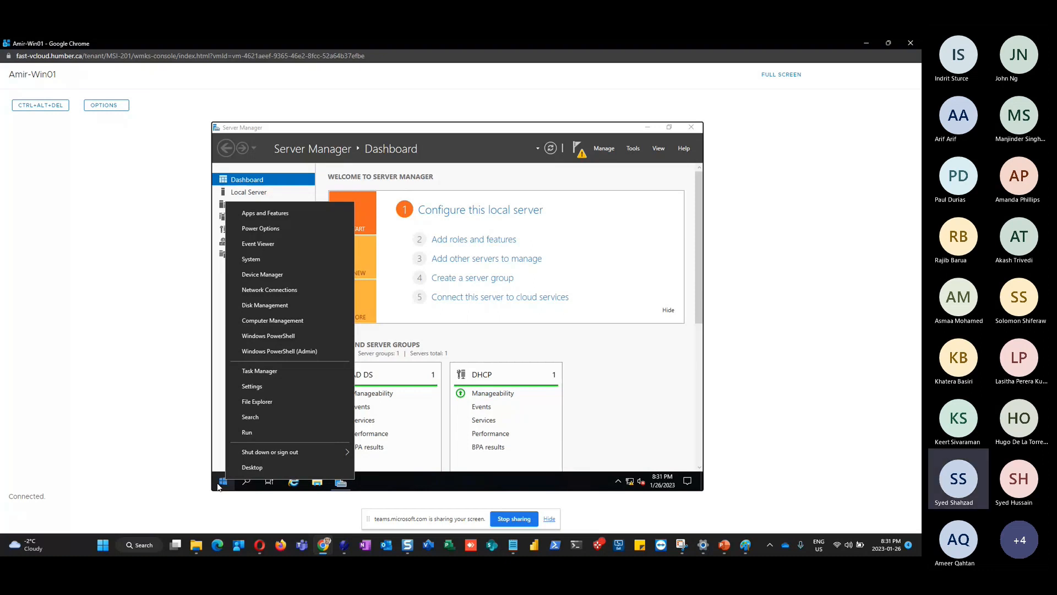
{"action": "left_click", "coordinate": [278, 229]}
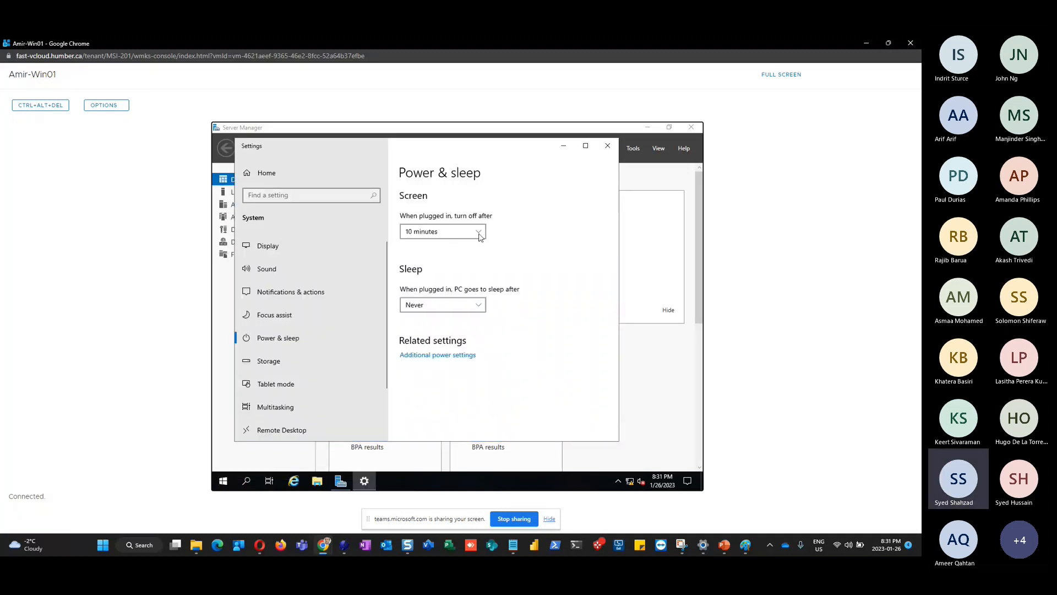
{"action": "left_click", "coordinate": [479, 233]}
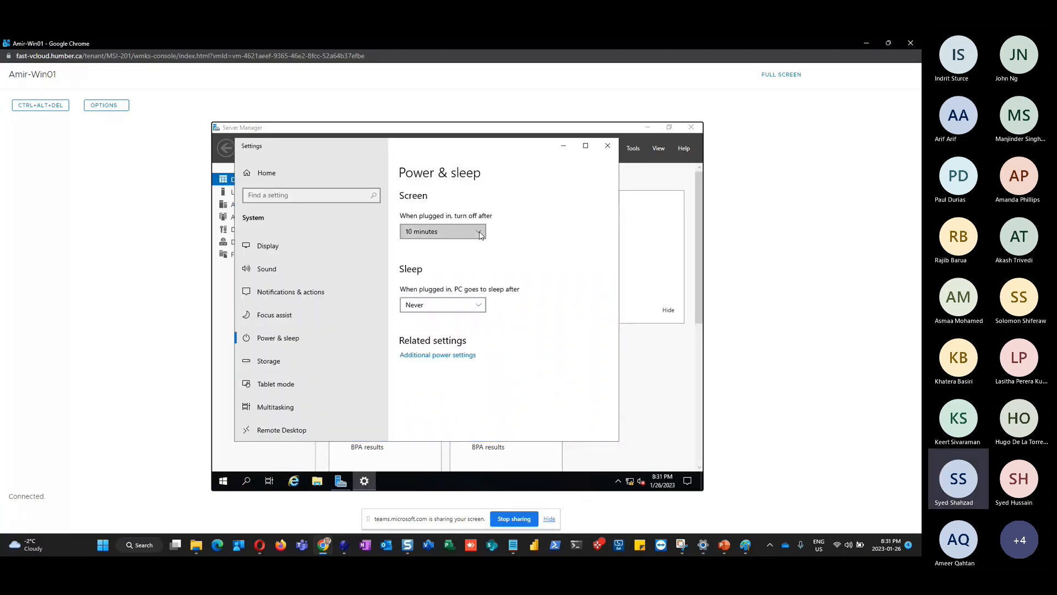
{"action": "left_click", "coordinate": [482, 304]}
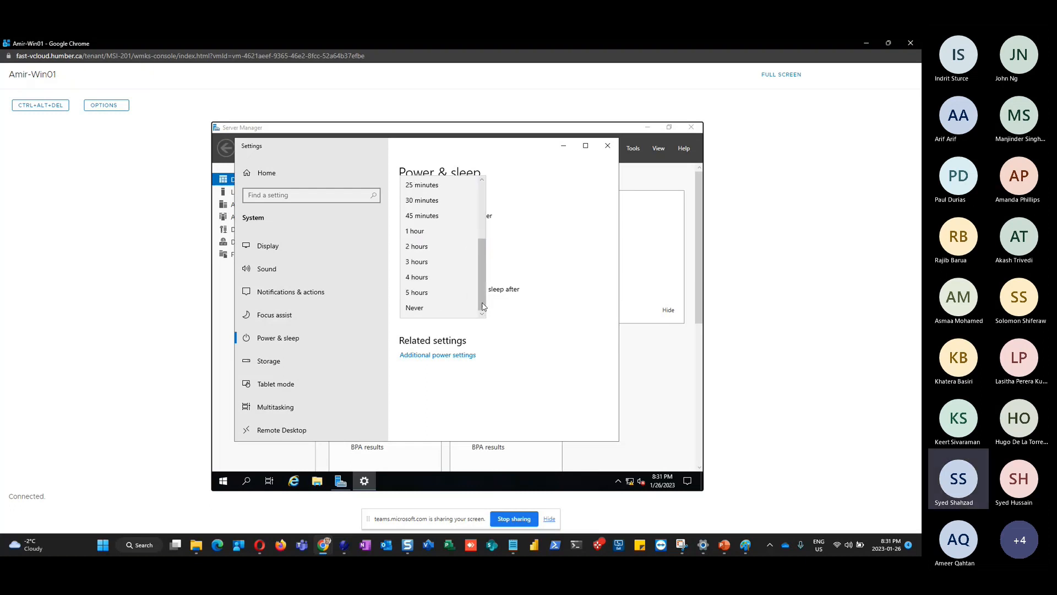
{"action": "left_click", "coordinate": [427, 309]}
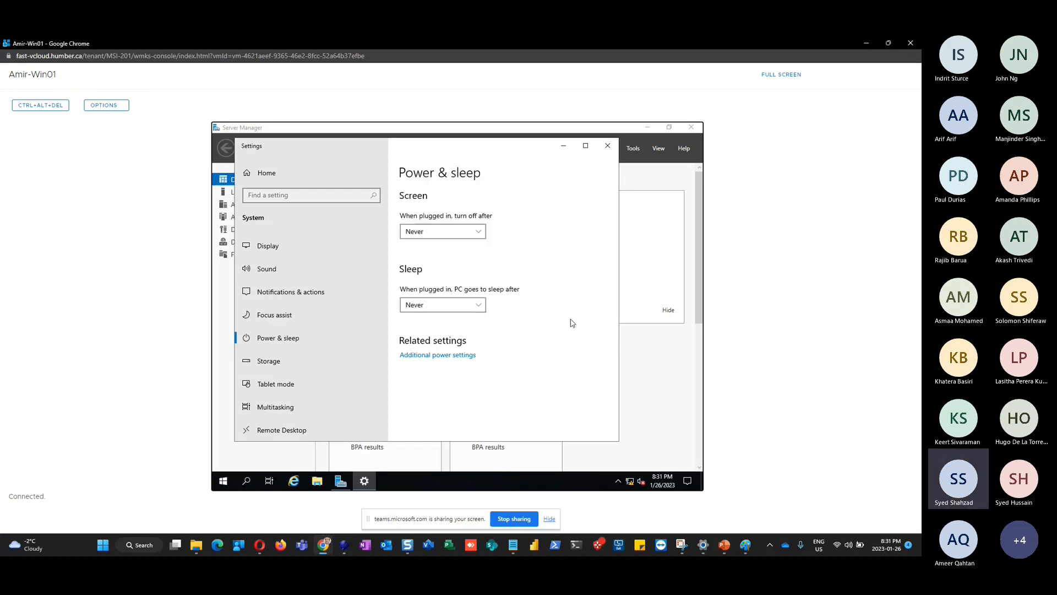
{"action": "left_click", "coordinate": [268, 270]}
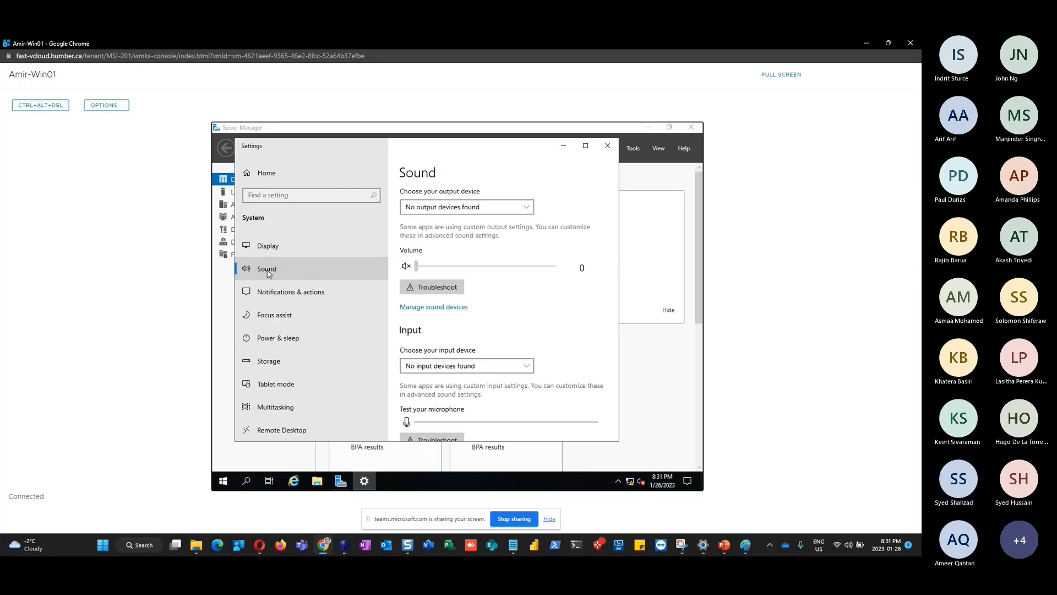
{"action": "left_click", "coordinate": [274, 345]}
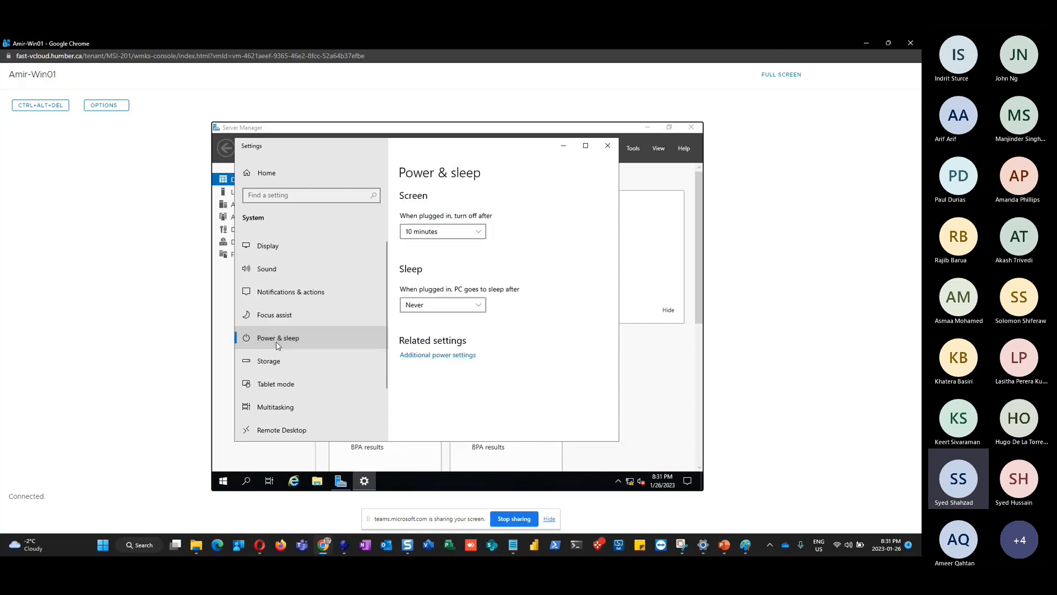
{"action": "left_click", "coordinate": [480, 234]}
{"action": "left_click", "coordinate": [581, 263]}
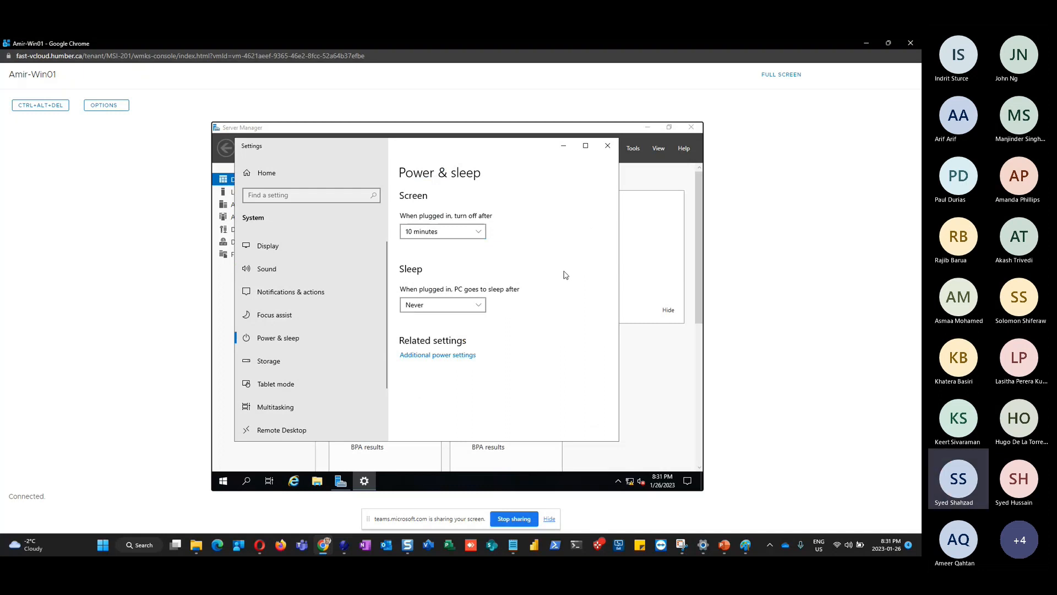
Open Additional power settings and choose 'Change settings that are currently unavailable'
{"action": "left_click", "coordinate": [440, 357]}
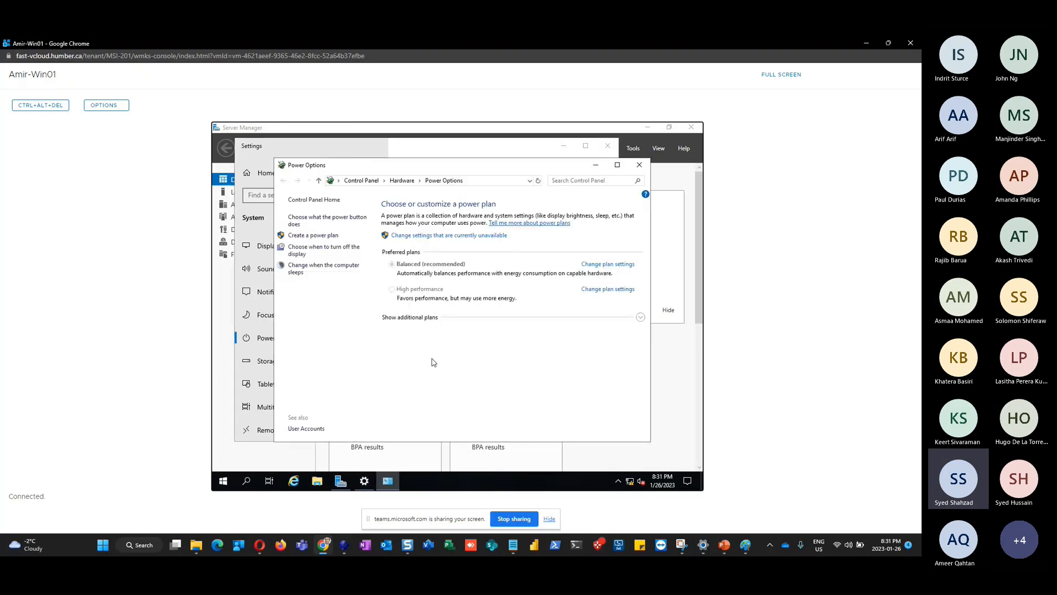
{"action": "left_click", "coordinate": [639, 164]}
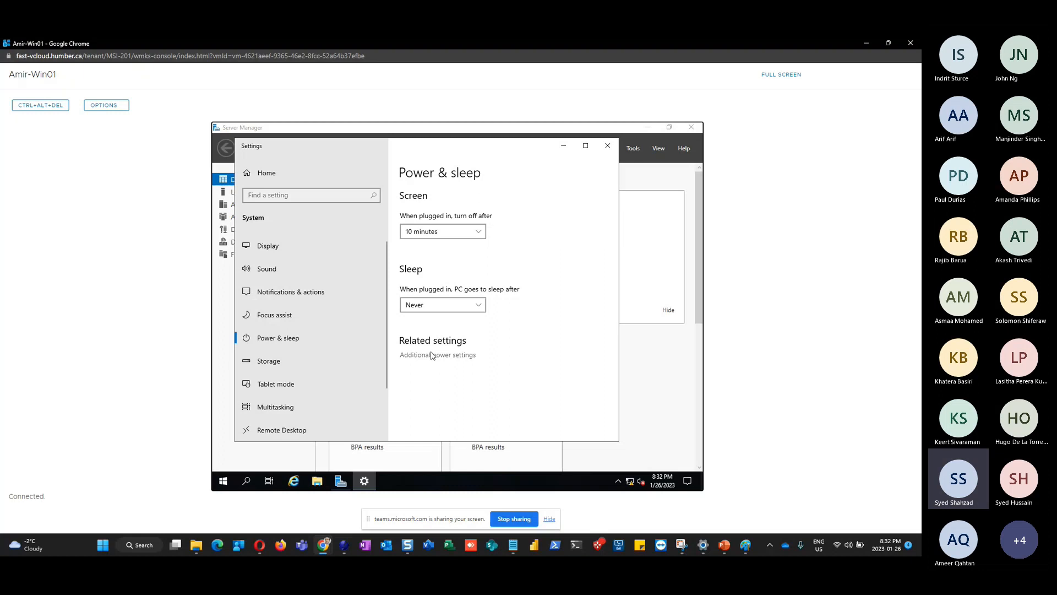
{"action": "left_click", "coordinate": [433, 355]}
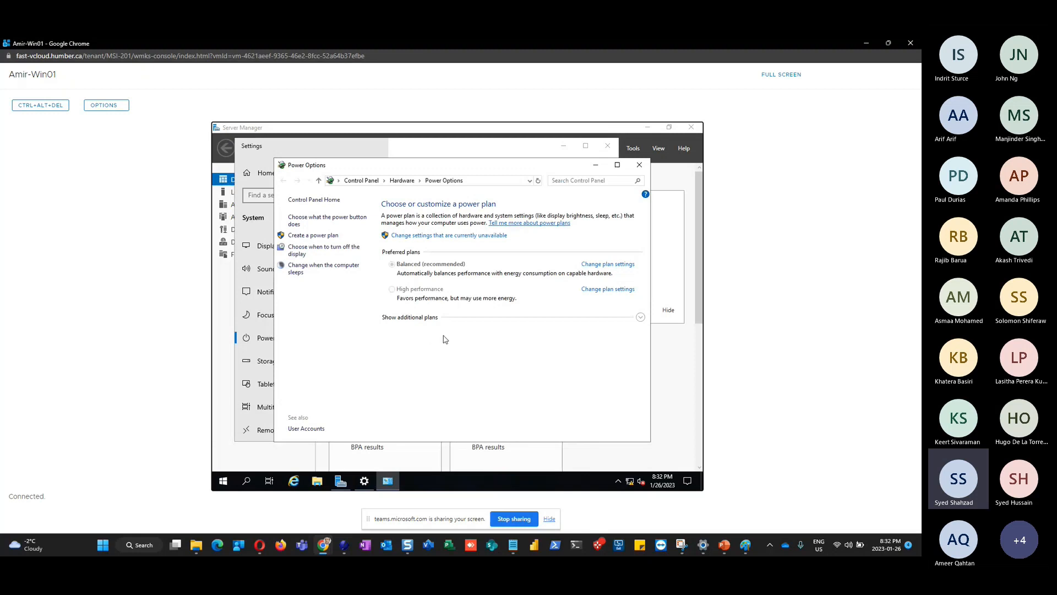
{"action": "left_click", "coordinate": [441, 237]}
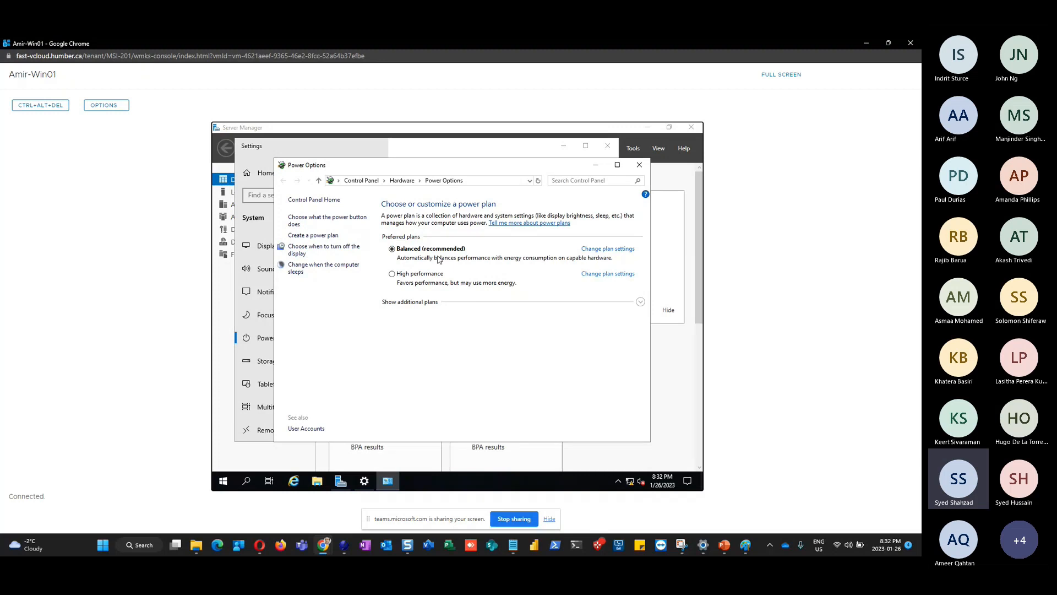
Set the Balanced plan's 'Turn off the display' to Never and save the changes
{"action": "left_click", "coordinate": [597, 250]}
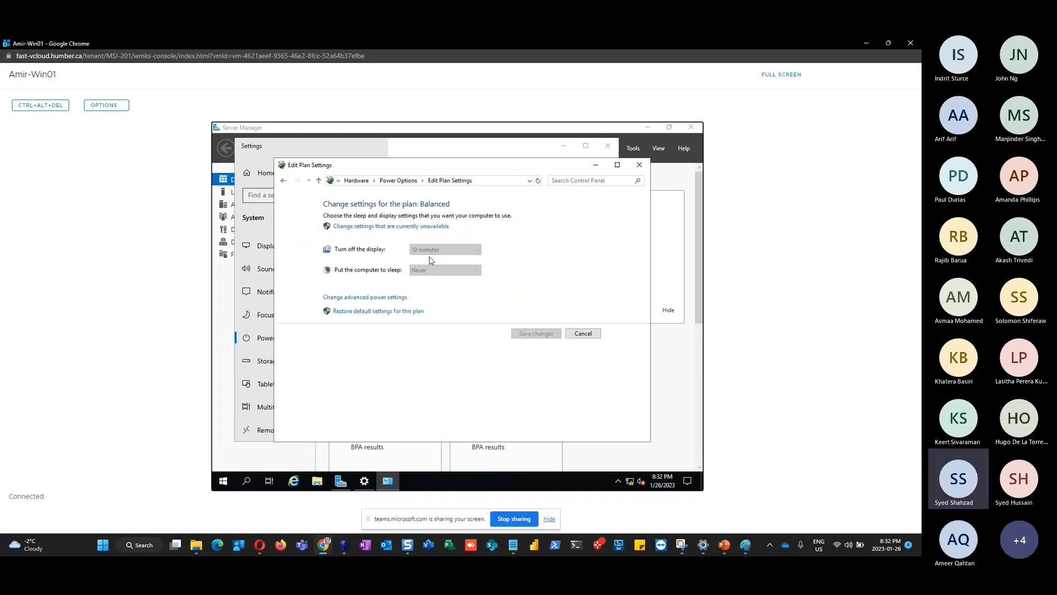
{"action": "left_click", "coordinate": [378, 230]}
{"action": "left_click", "coordinate": [454, 240]}
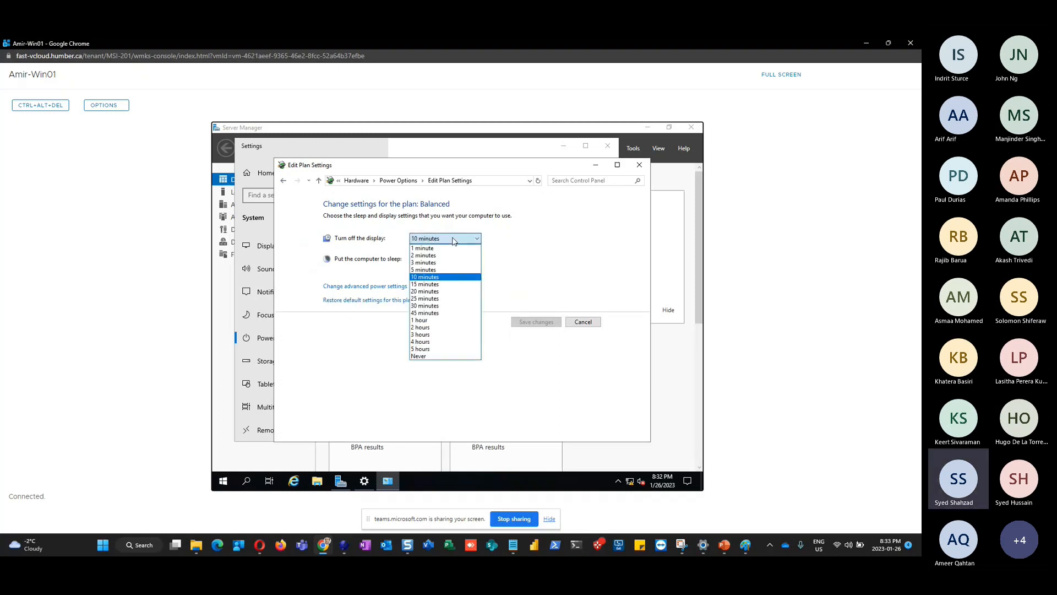
{"action": "left_click", "coordinate": [458, 356]}
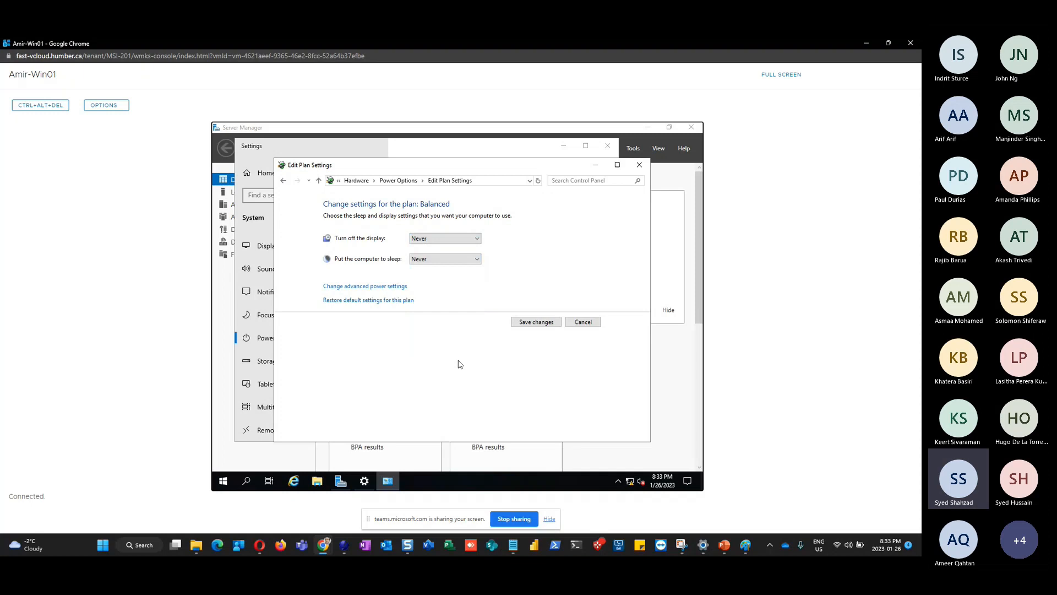
{"action": "left_click", "coordinate": [535, 327]}
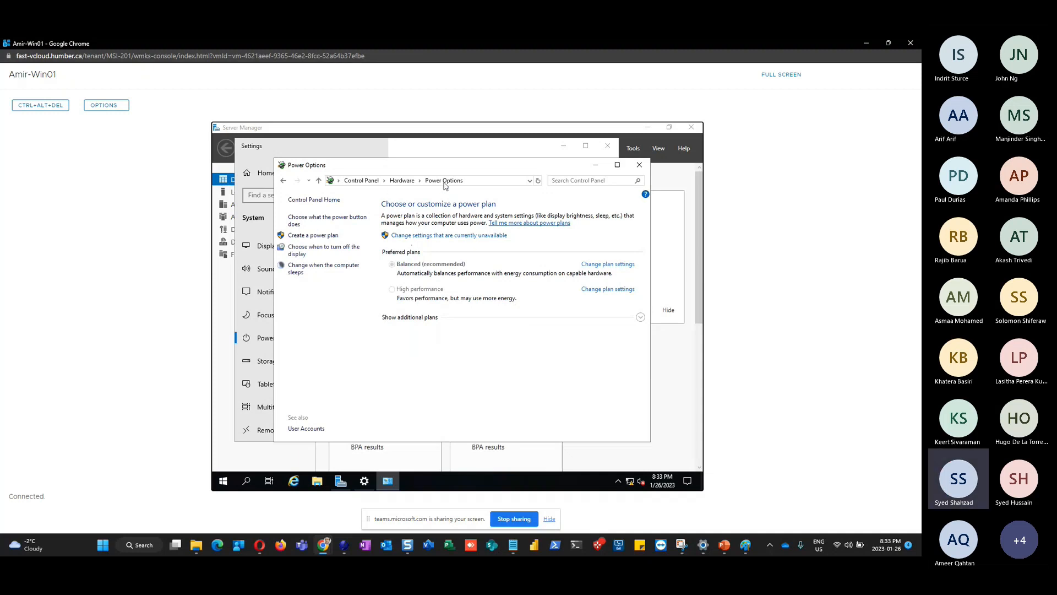
Reopen Power Options from Hardware, review the Balanced plan settings, cancel, and close the window
{"action": "left_click", "coordinate": [402, 180]}
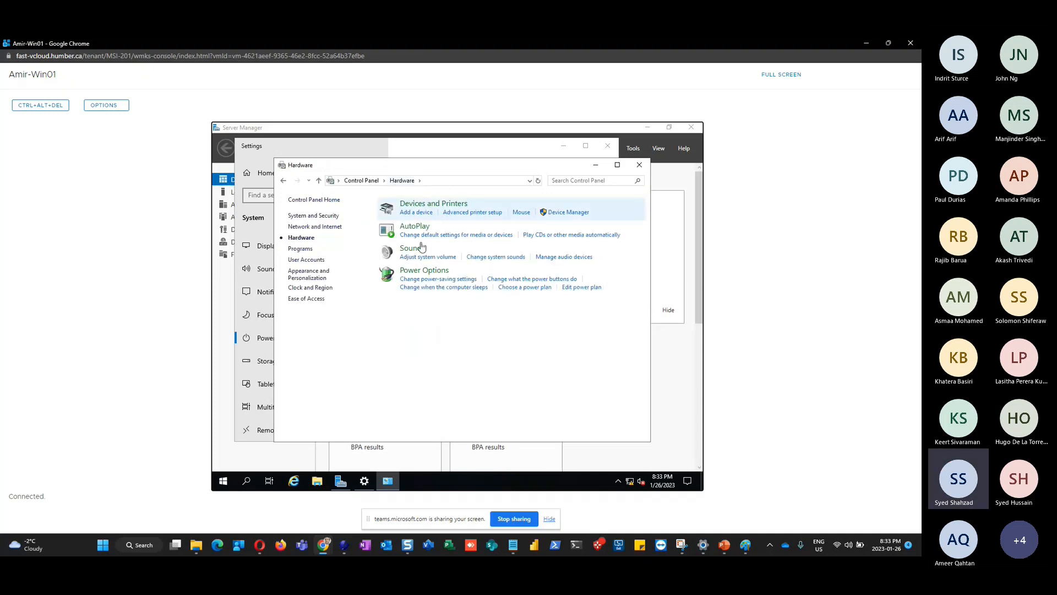
{"action": "left_click", "coordinate": [434, 207]}
{"action": "left_click", "coordinate": [402, 180]}
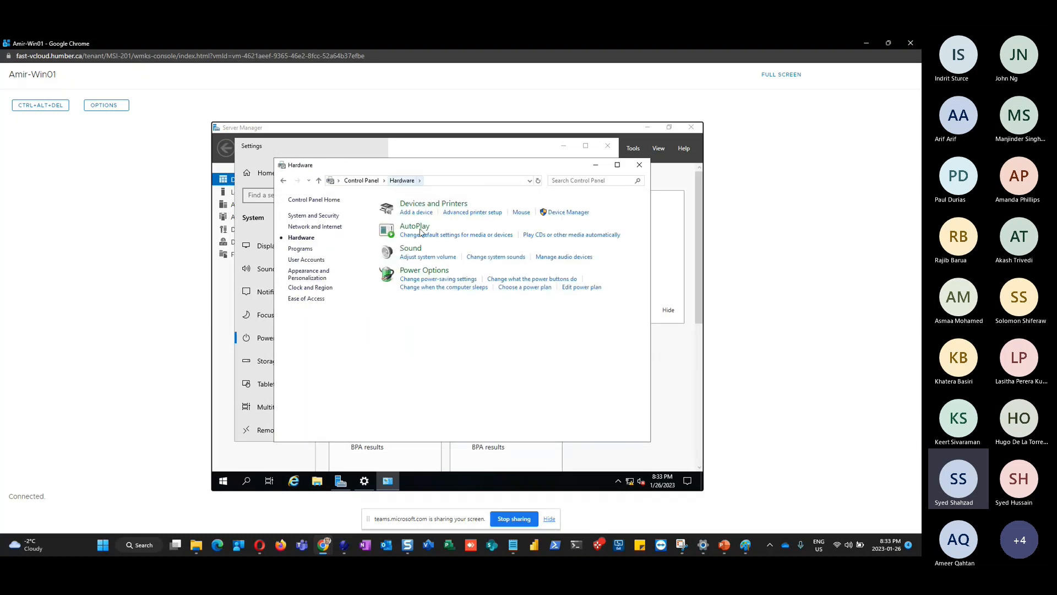
{"action": "left_click", "coordinate": [430, 271]}
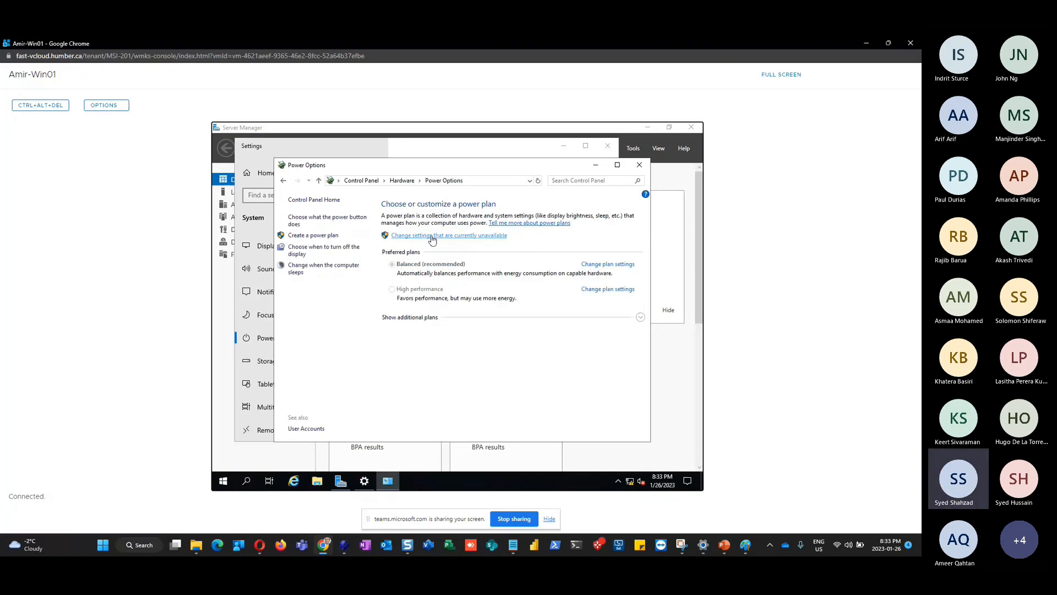
{"action": "left_click", "coordinate": [449, 236]}
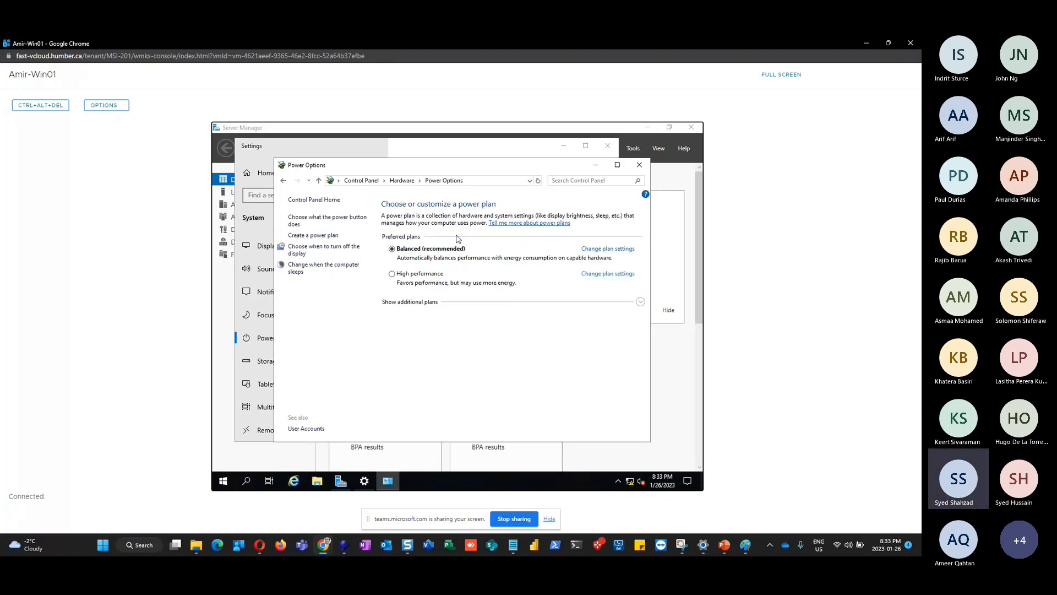
{"action": "left_click", "coordinate": [619, 249]}
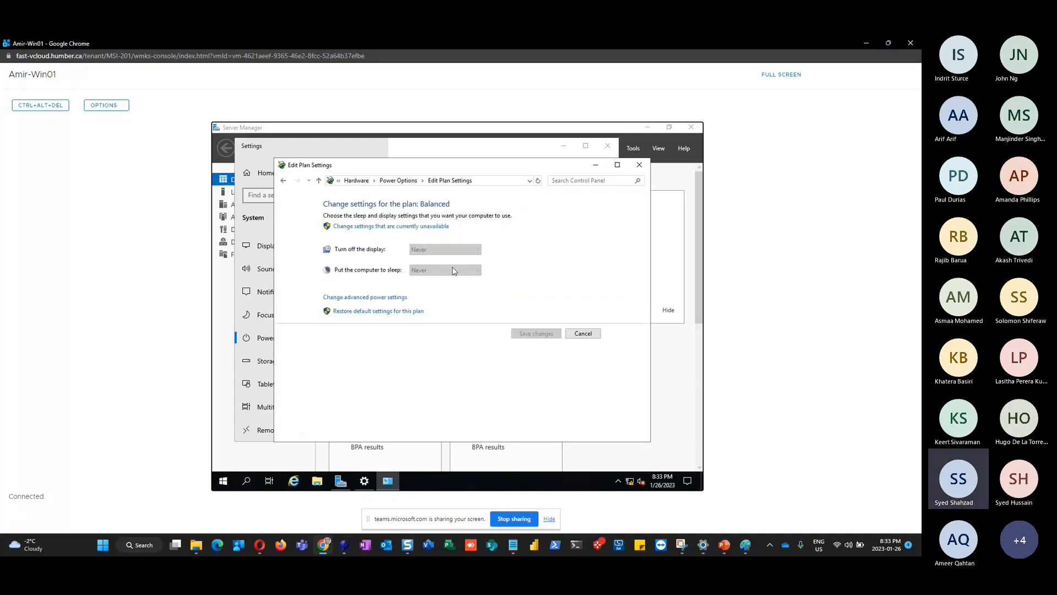
{"action": "left_click", "coordinate": [585, 334]}
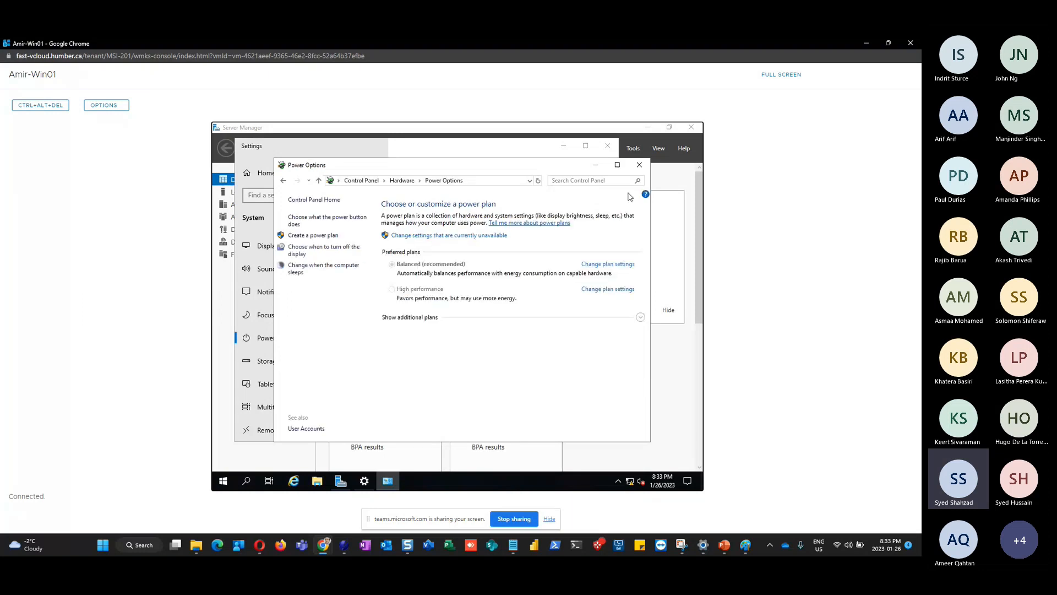
{"action": "left_click", "coordinate": [639, 165]}
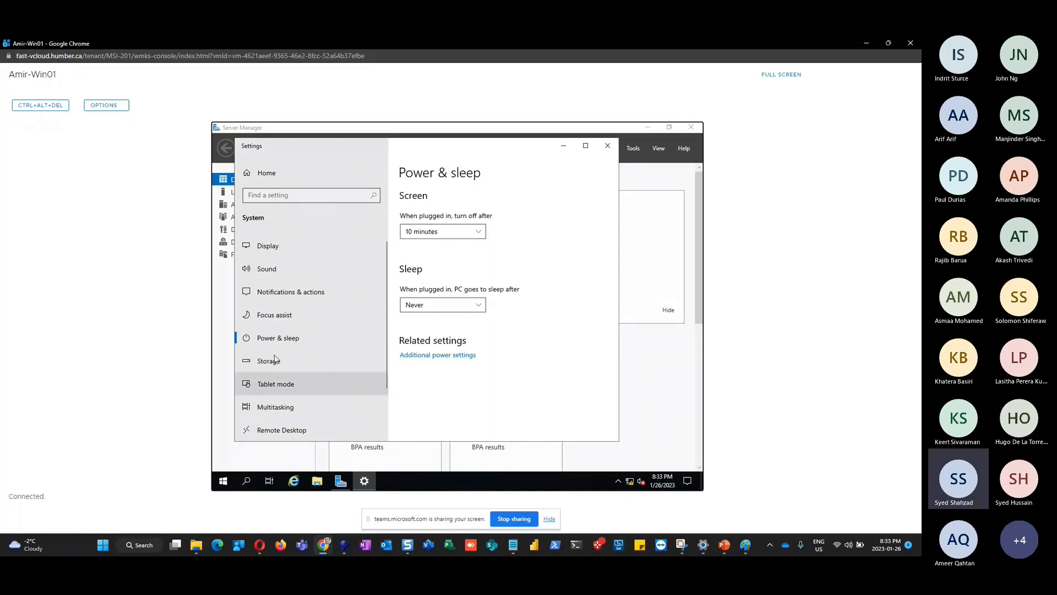
Recheck that Power & sleep shows Never for both timeouts, then close Settings
{"action": "left_click", "coordinate": [275, 316]}
{"action": "left_click", "coordinate": [273, 344]}
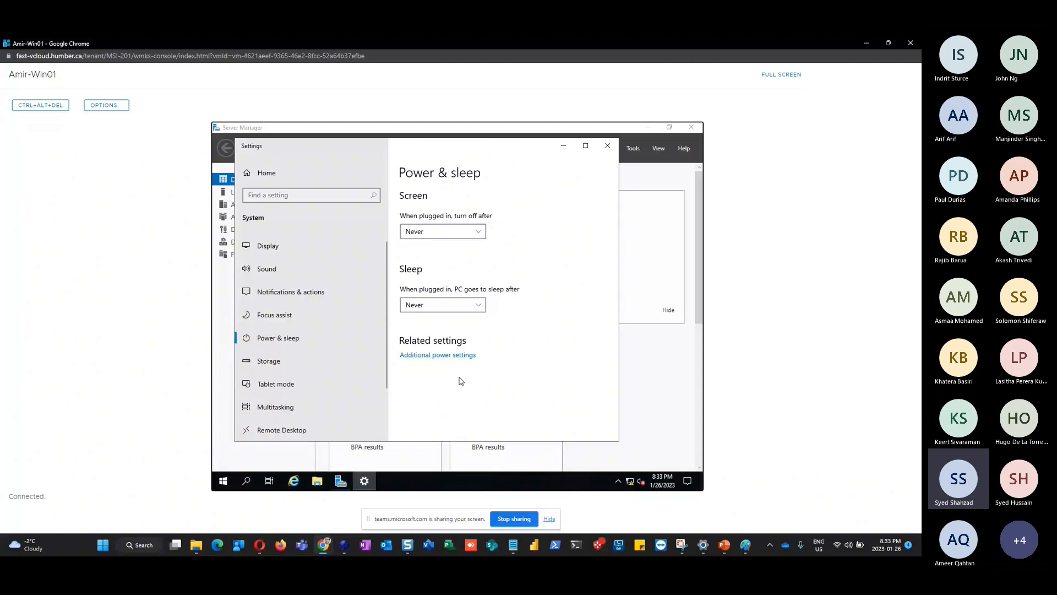
{"action": "left_click", "coordinate": [608, 147]}
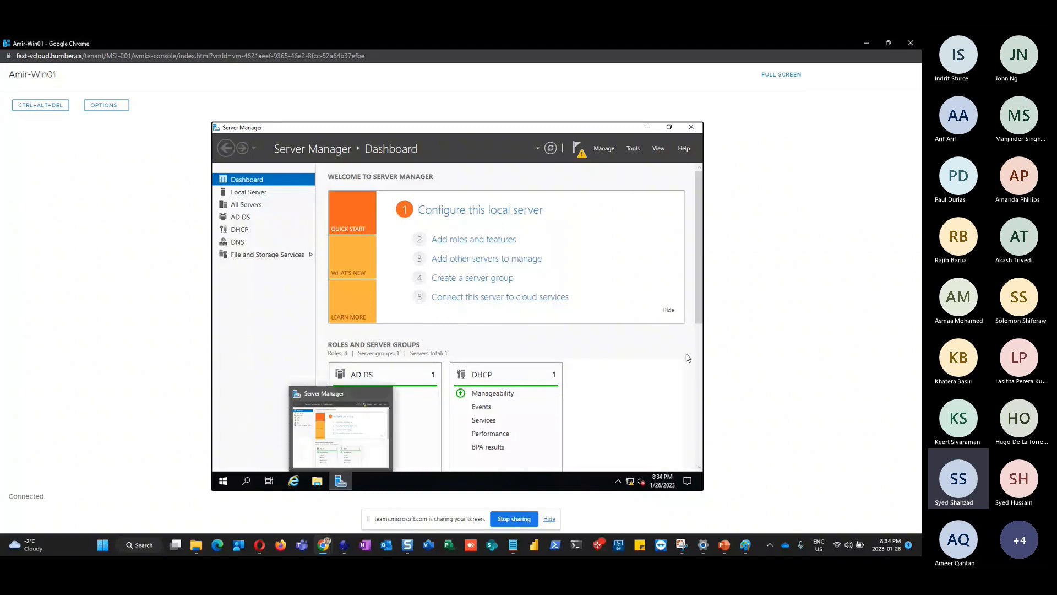
Switch to the VMware Cloud Director media tab in Chrome
{"action": "key", "text": "alt+Tab"}
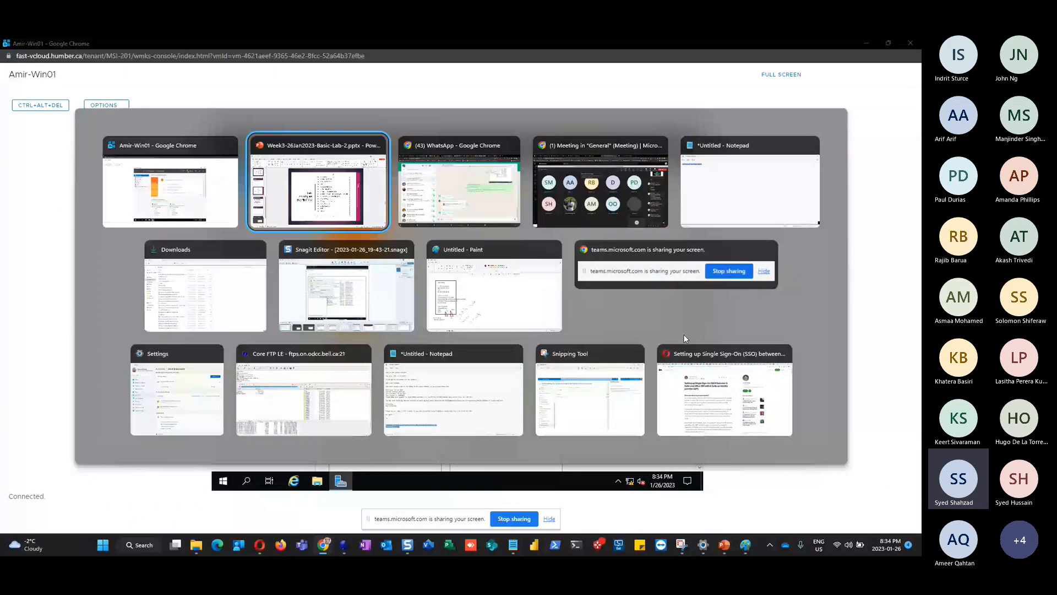
{"action": "key", "text": "alt+Tab"}
{"action": "key", "text": "alt+Tab"}
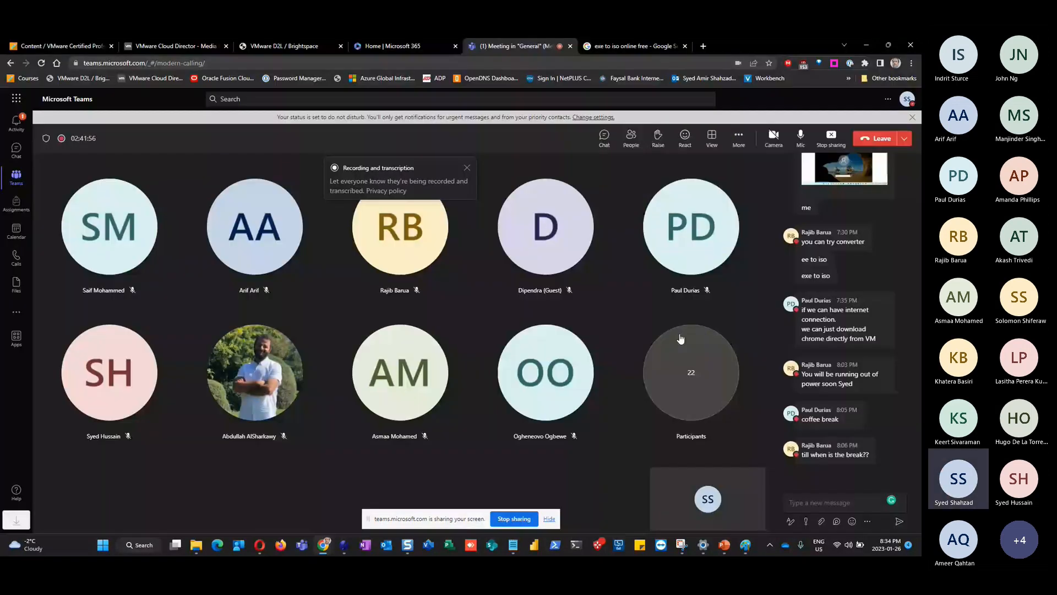
{"action": "key", "text": "ctrl+2"}
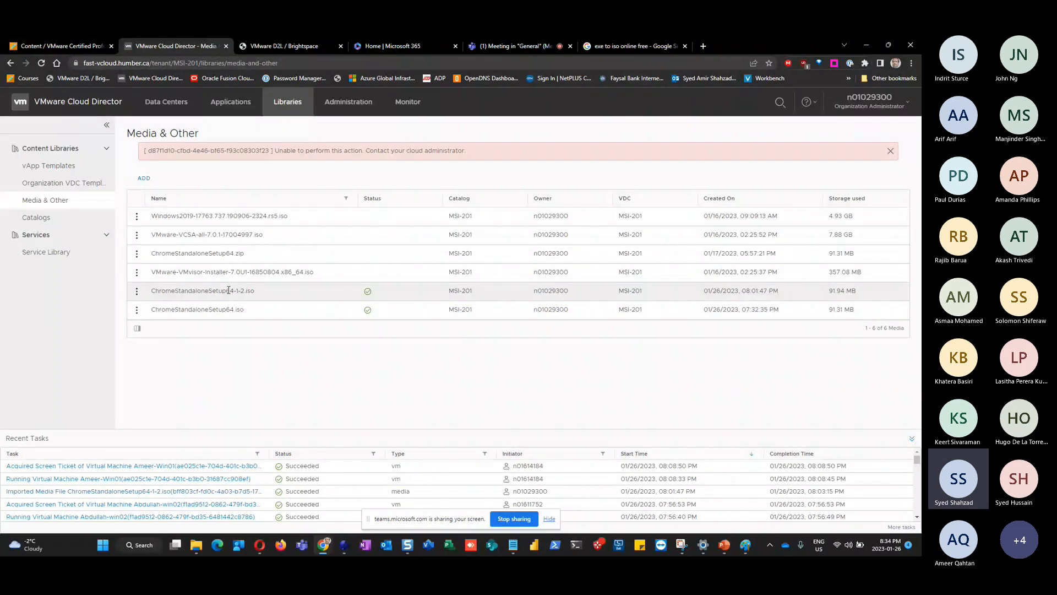
Browse the template and Data Centers lists, cancel the Insert CD dialog, and return to the VM console
{"action": "left_click", "coordinate": [49, 183]}
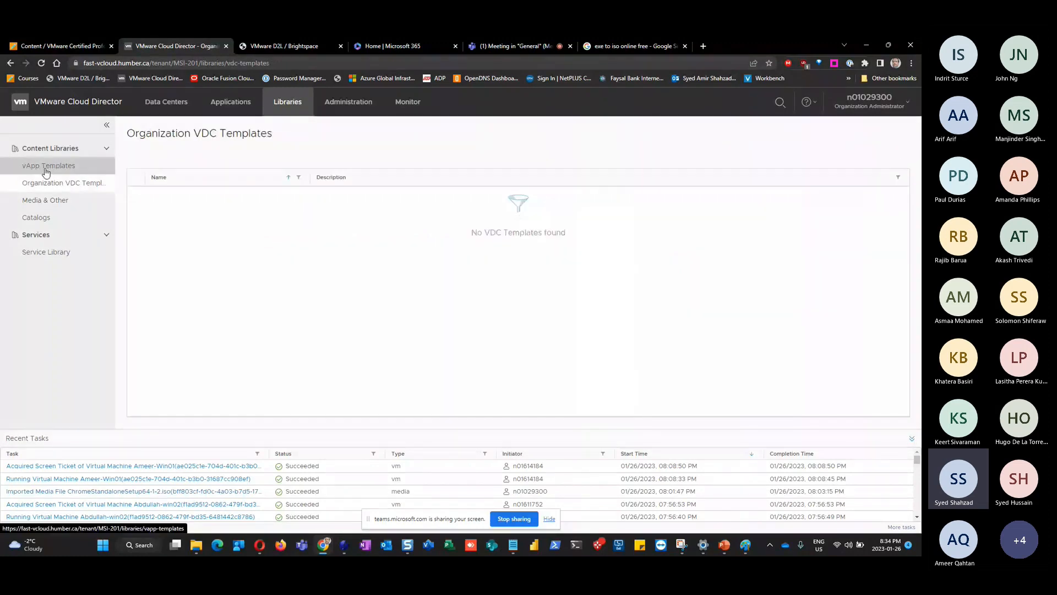
{"action": "left_click", "coordinate": [46, 171]}
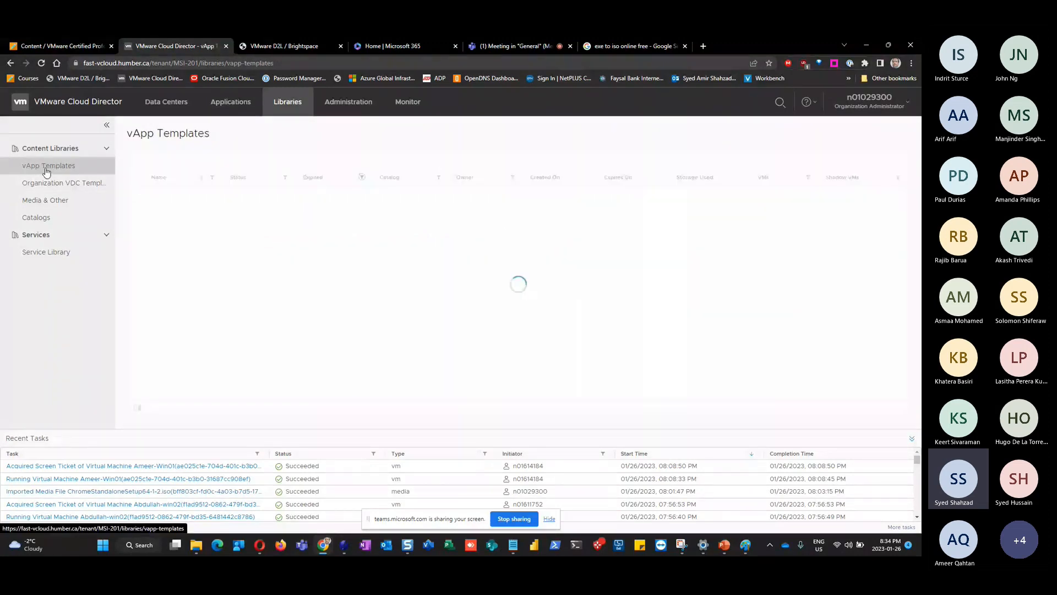
{"action": "left_click", "coordinate": [174, 106]}
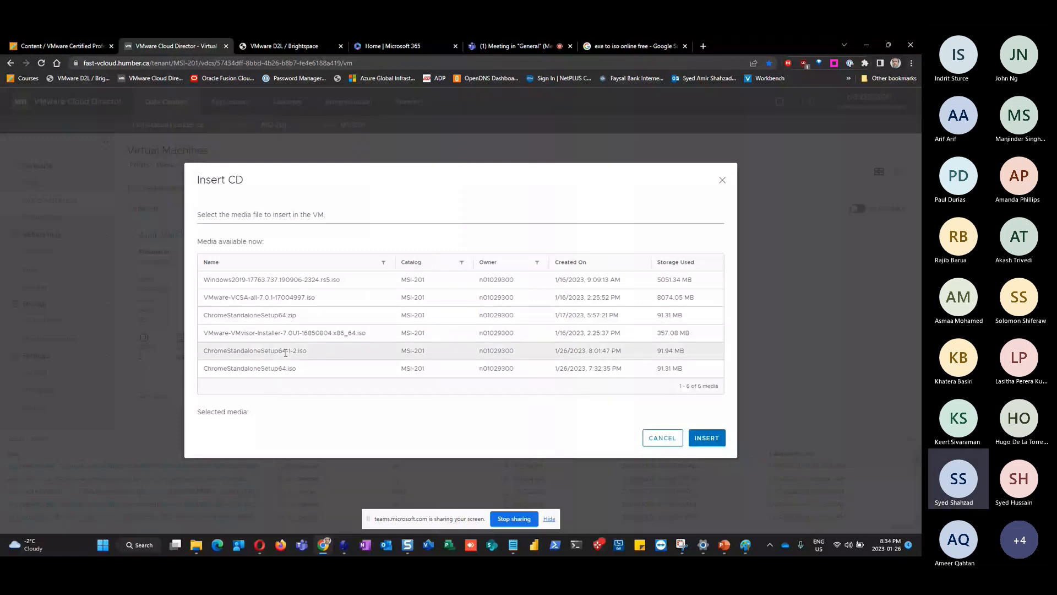
{"action": "left_click", "coordinate": [666, 438]}
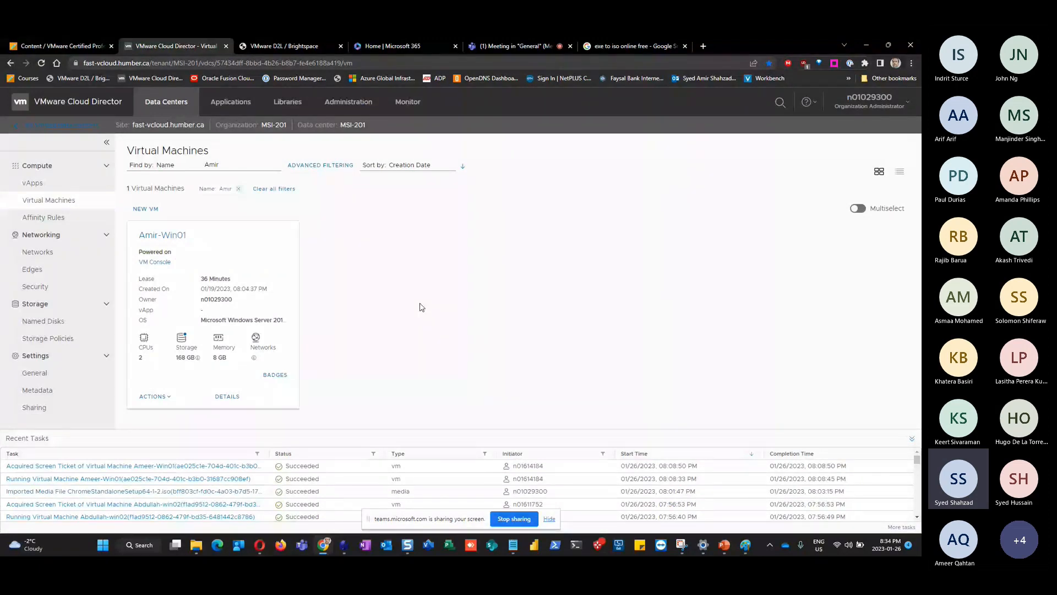
{"action": "left_click", "coordinate": [320, 491]}
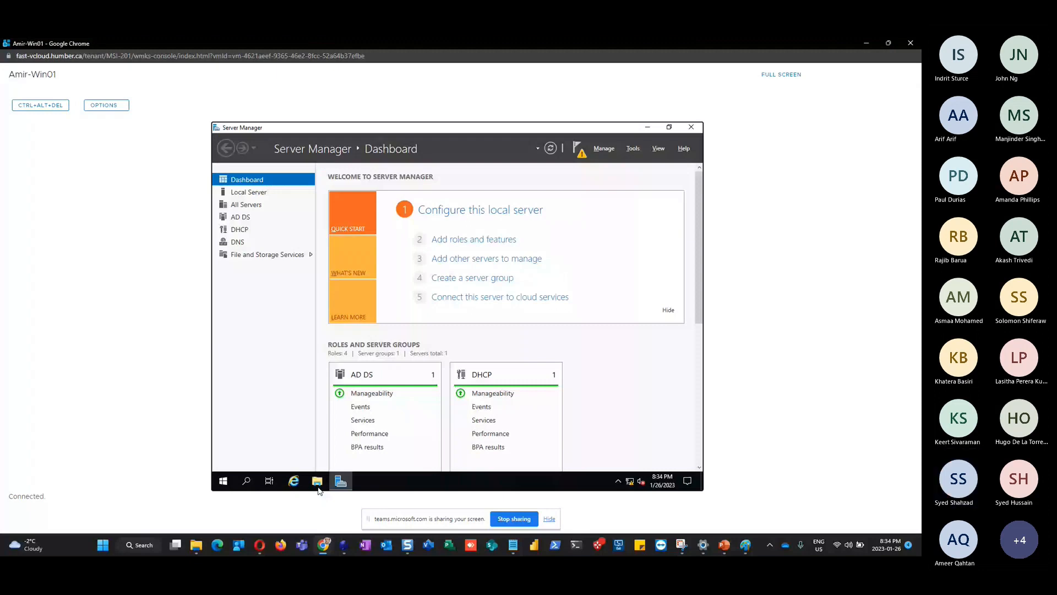
Browse the VM's DVD Drive (D:) in File Explorer to check its boot, efi, sources and setup files
{"action": "left_click", "coordinate": [317, 485]}
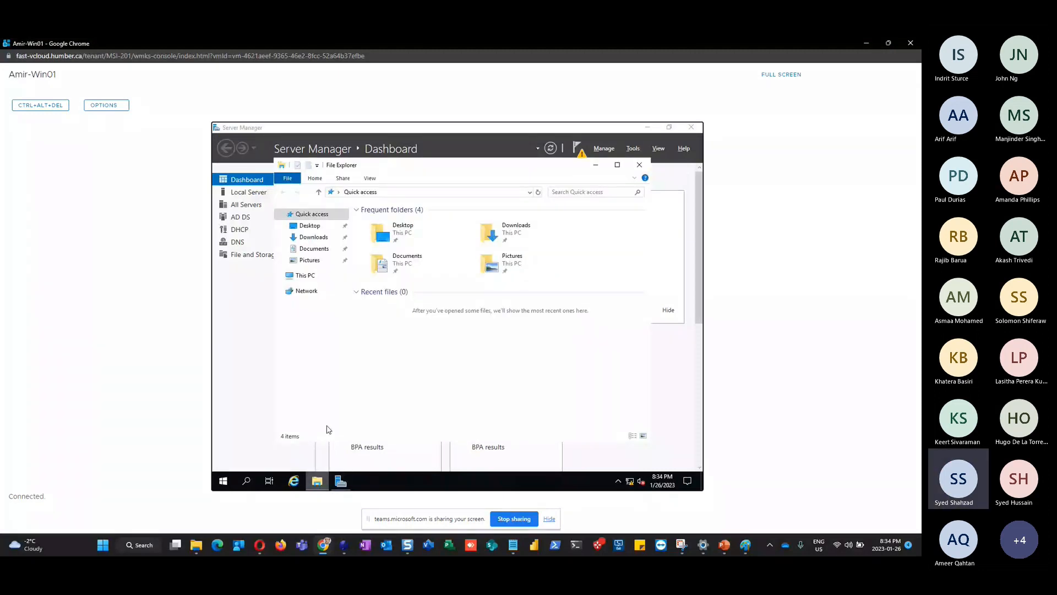
{"action": "left_click", "coordinate": [298, 276]}
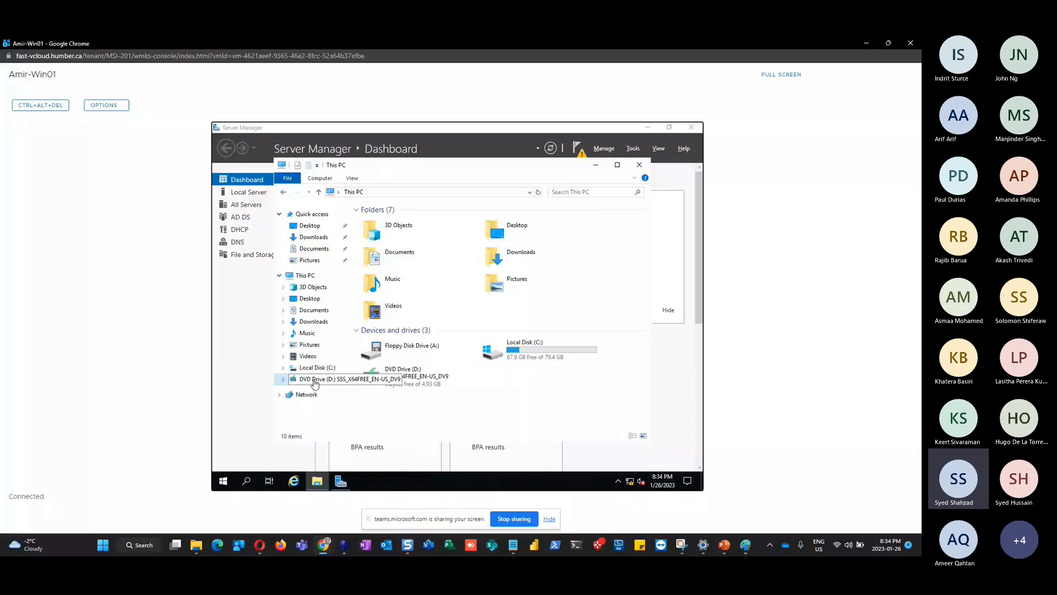
{"action": "left_click", "coordinate": [315, 380]}
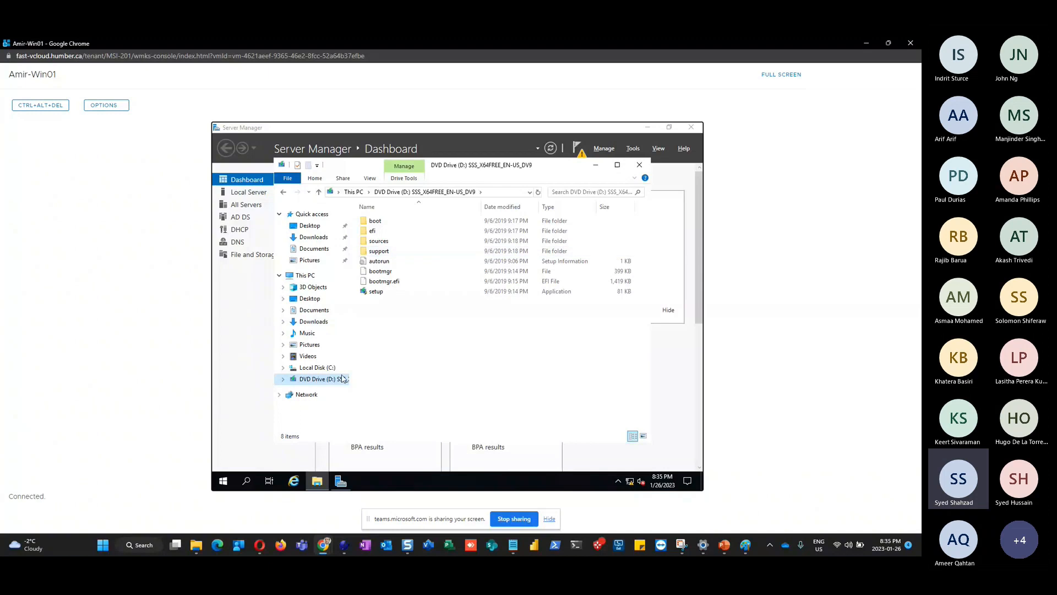
{"action": "left_click", "coordinate": [639, 165]}
{"action": "left_click", "coordinate": [317, 480]}
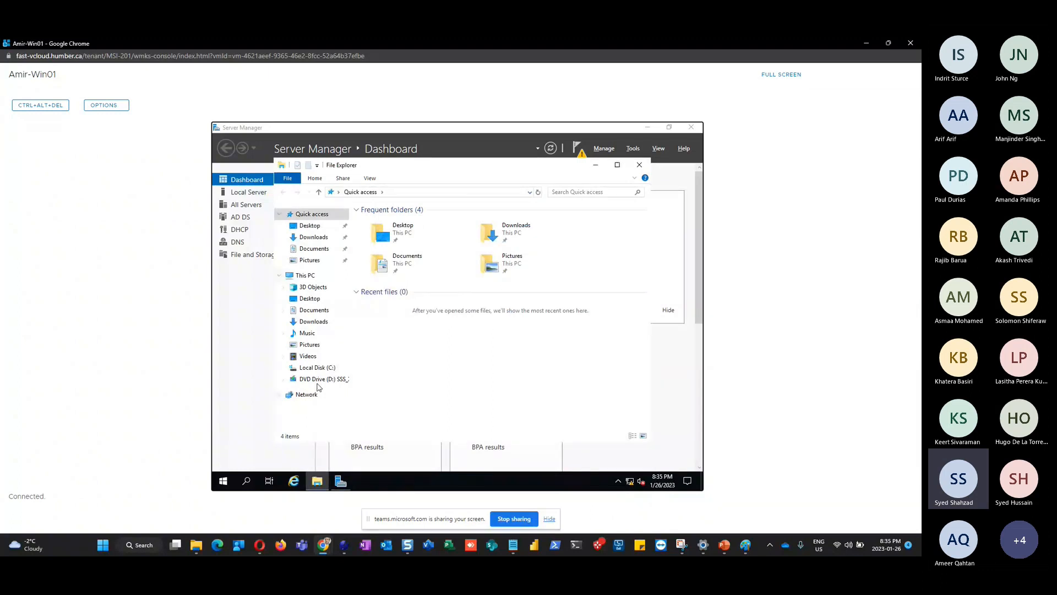
{"action": "left_click", "coordinate": [317, 380]}
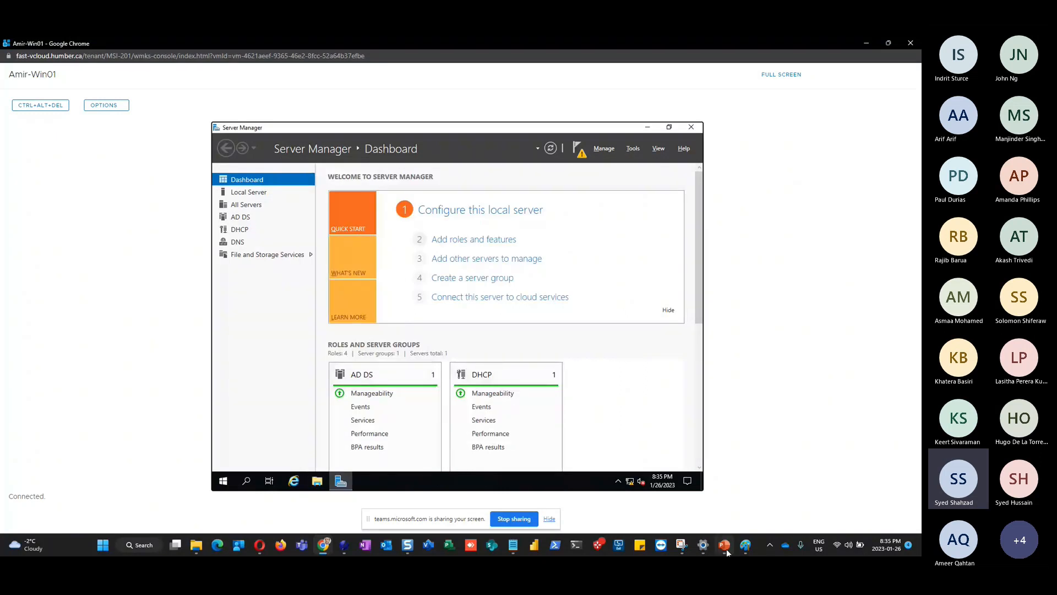
{"action": "mouse_move", "coordinate": [726, 552]}
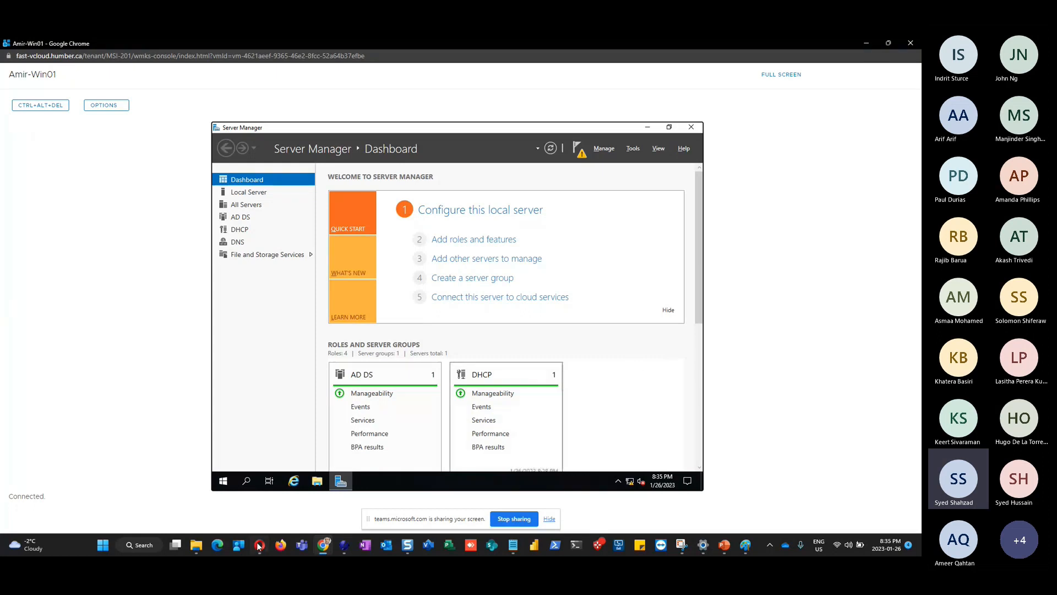
{"action": "mouse_move", "coordinate": [197, 541]}
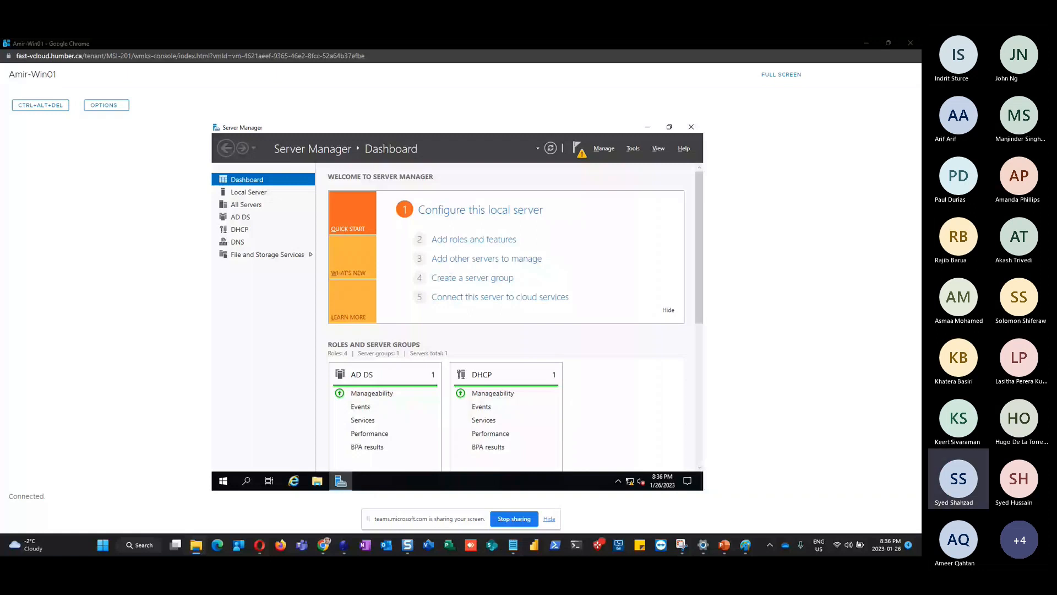
Cancel saving ChromeStandaloneSetup64.exe dropped into Chrome, then minimize Server Manager on the VM
{"action": "left_click_drag", "start_coordinate": [0, 410], "coordinate": [293, 410]}
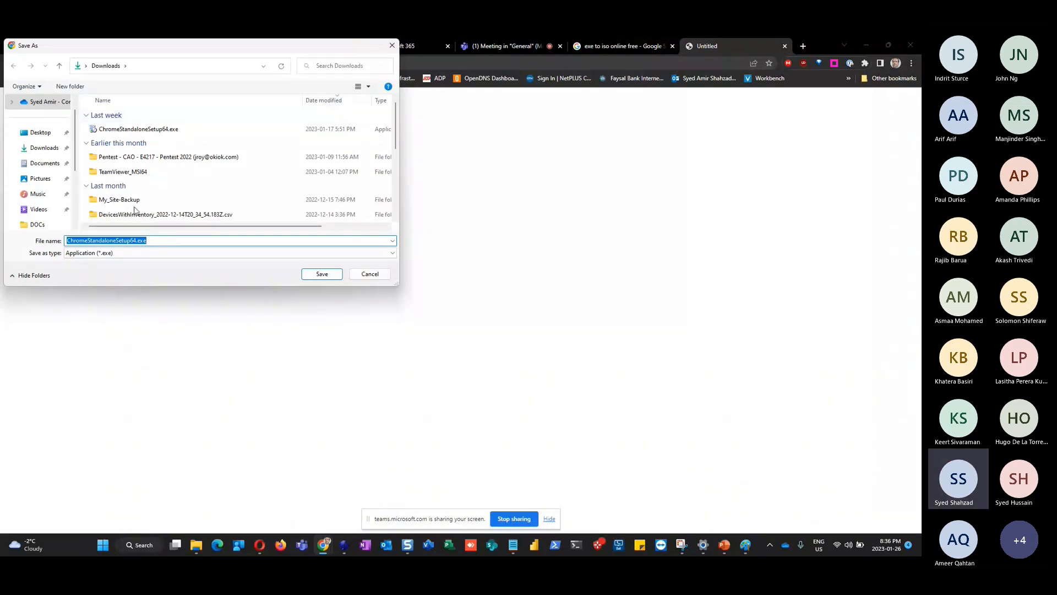
{"action": "left_click", "coordinate": [322, 275]}
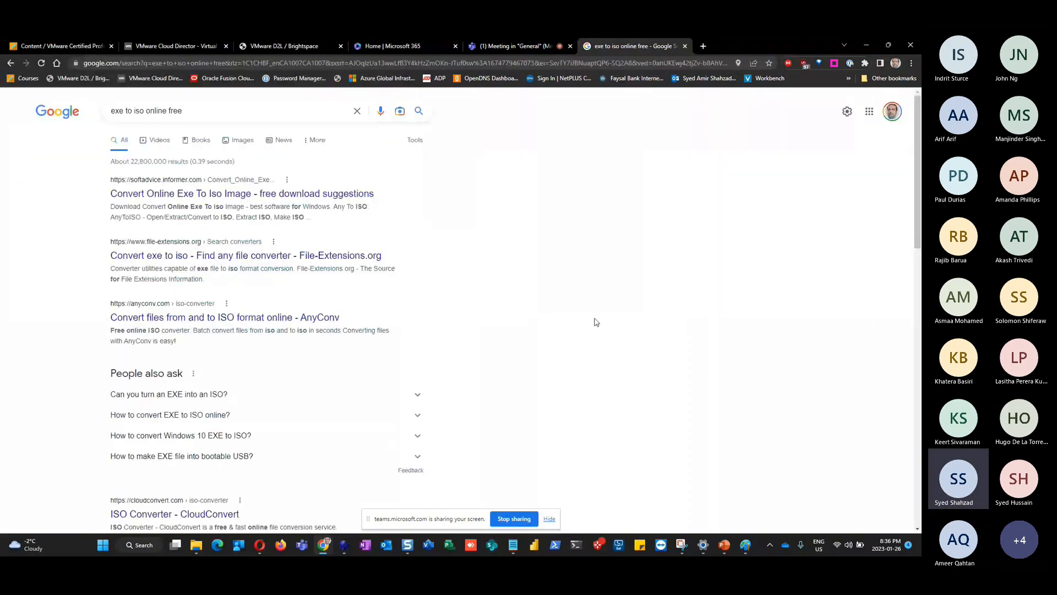
{"action": "key", "text": "alt+Tab"}
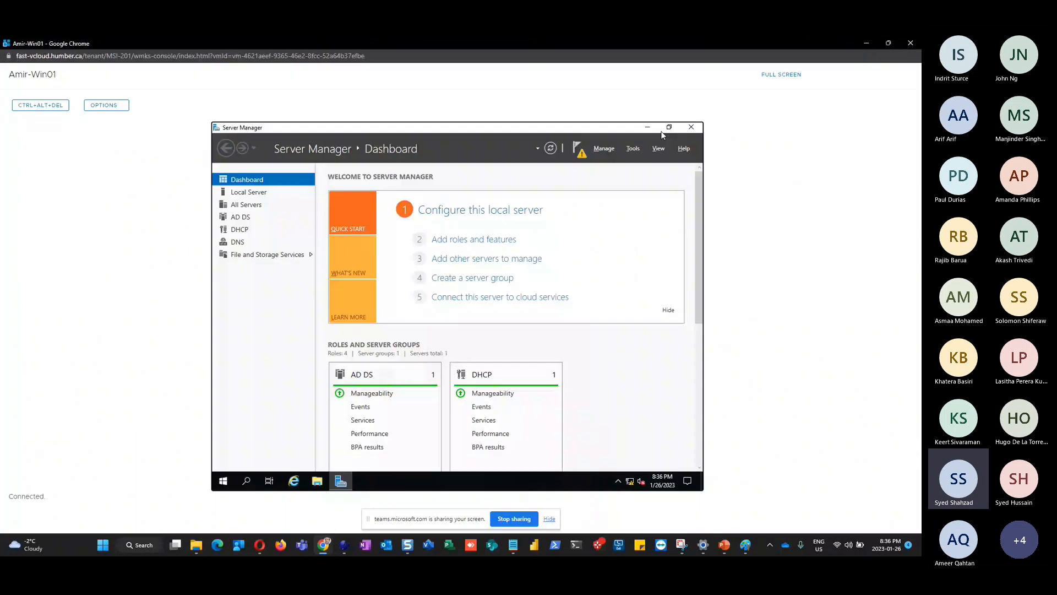
{"action": "left_click", "coordinate": [647, 127]}
Drag the installer toward the VM desktop, cancel the save again, and minimize the search results
{"action": "left_click_drag", "start_coordinate": [920, 245], "coordinate": [474, 245]}
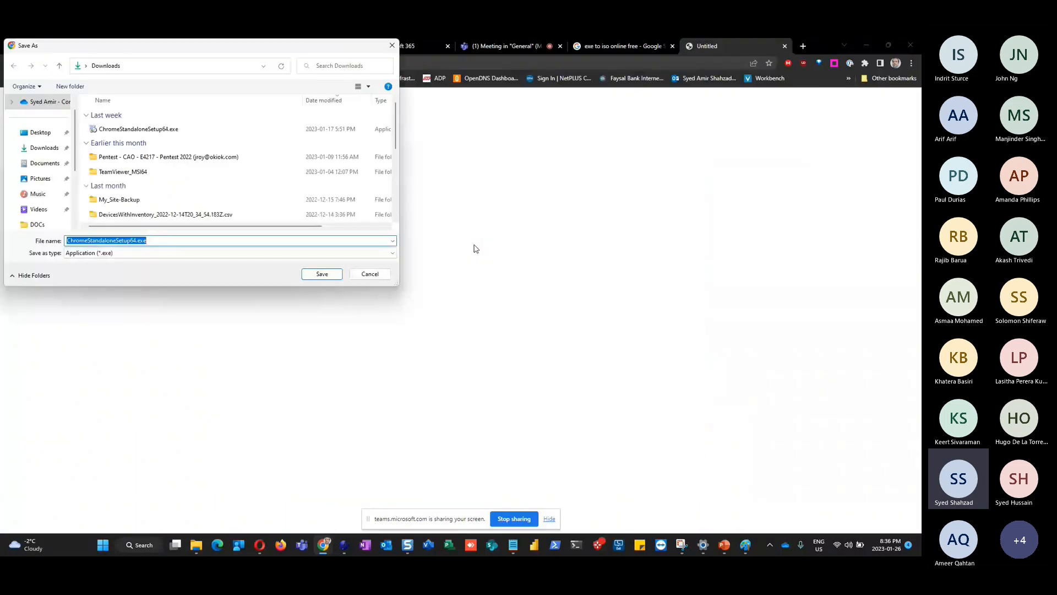
{"action": "left_click", "coordinate": [366, 275]}
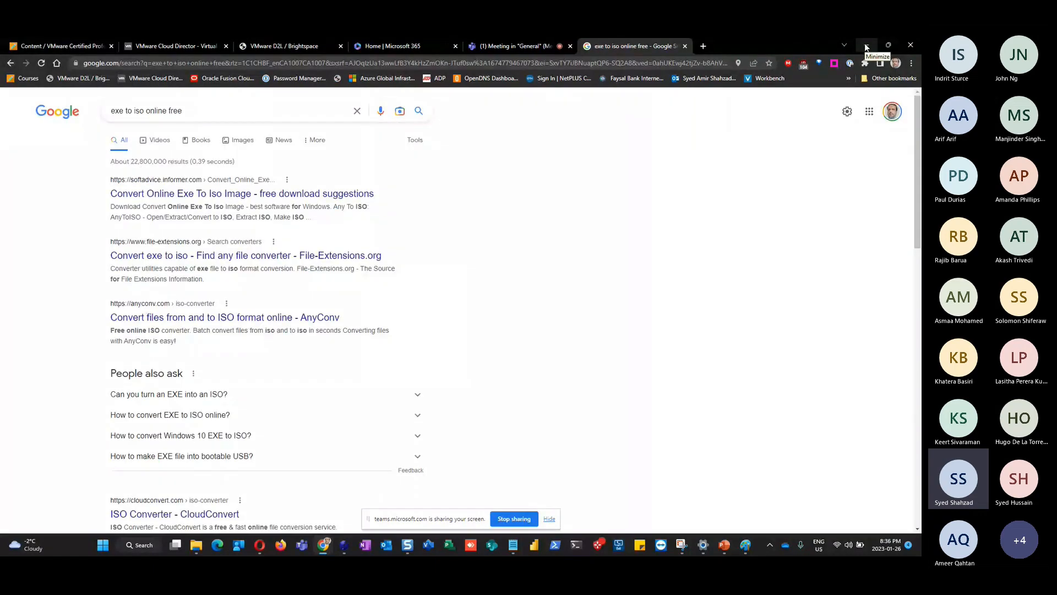
{"action": "left_click", "coordinate": [866, 47]}
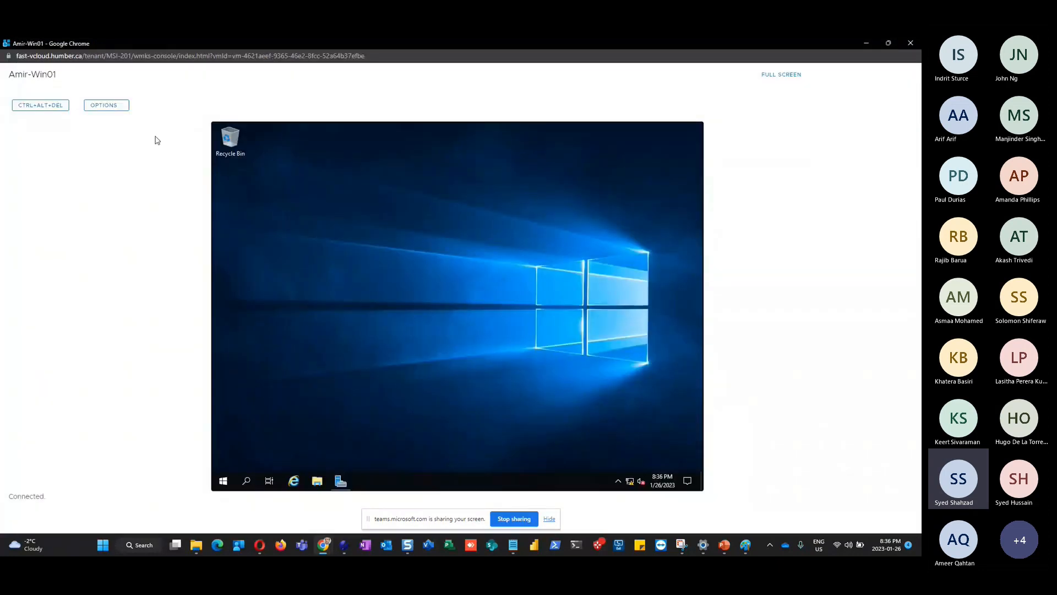
Check the console keyboard layout, leaving English (US), then restore Server Manager on the VM
{"action": "left_click", "coordinate": [106, 105]}
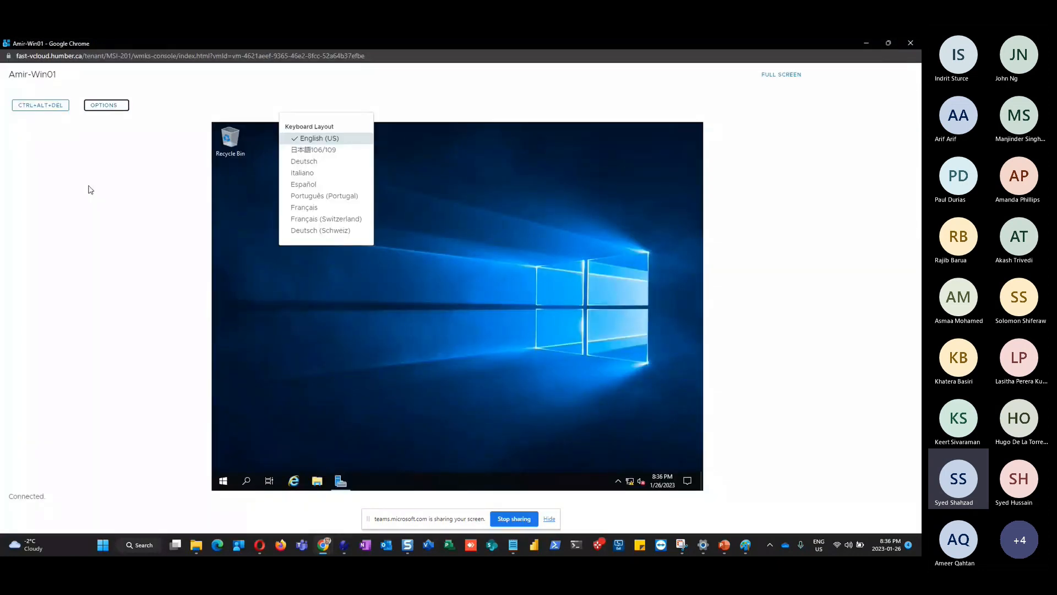
{"action": "left_click", "coordinate": [88, 186]}
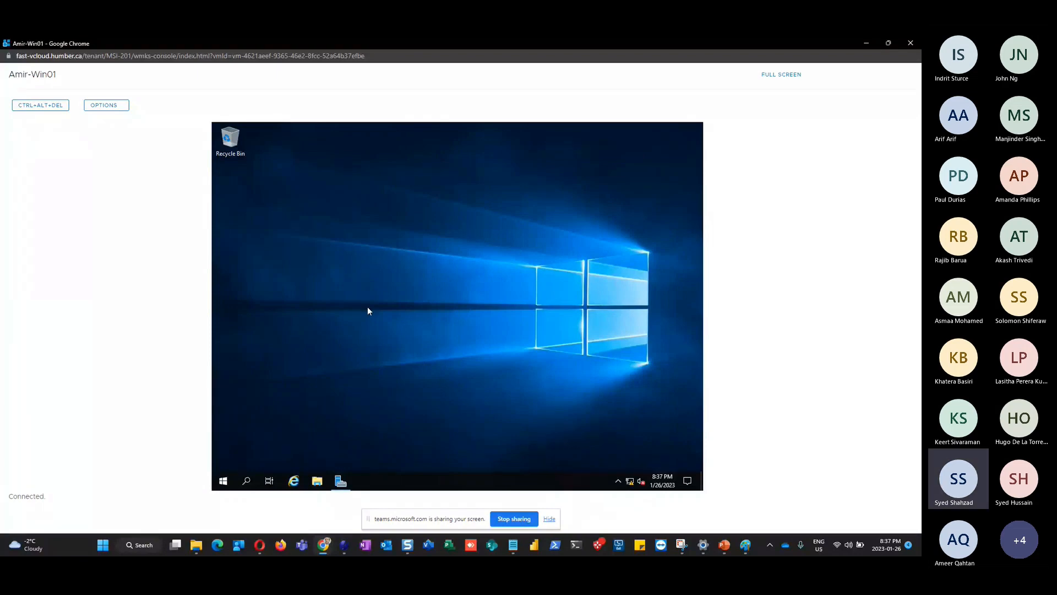
{"action": "left_click", "coordinate": [341, 485]}
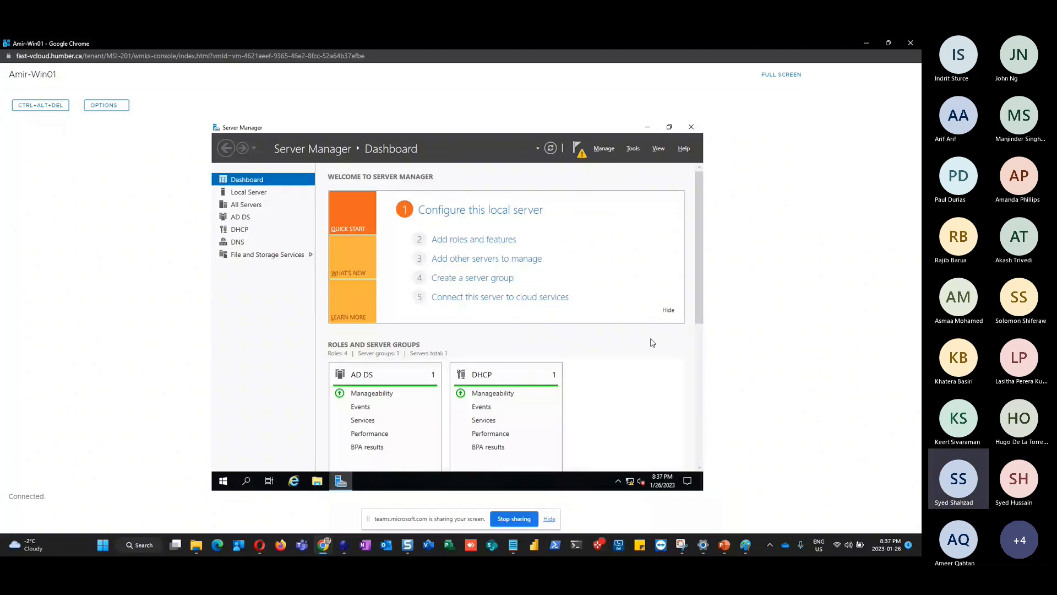
Make the word Nslookup bold on PowerPoint slide 12, then return to the VM console
{"action": "left_click", "coordinate": [725, 549]}
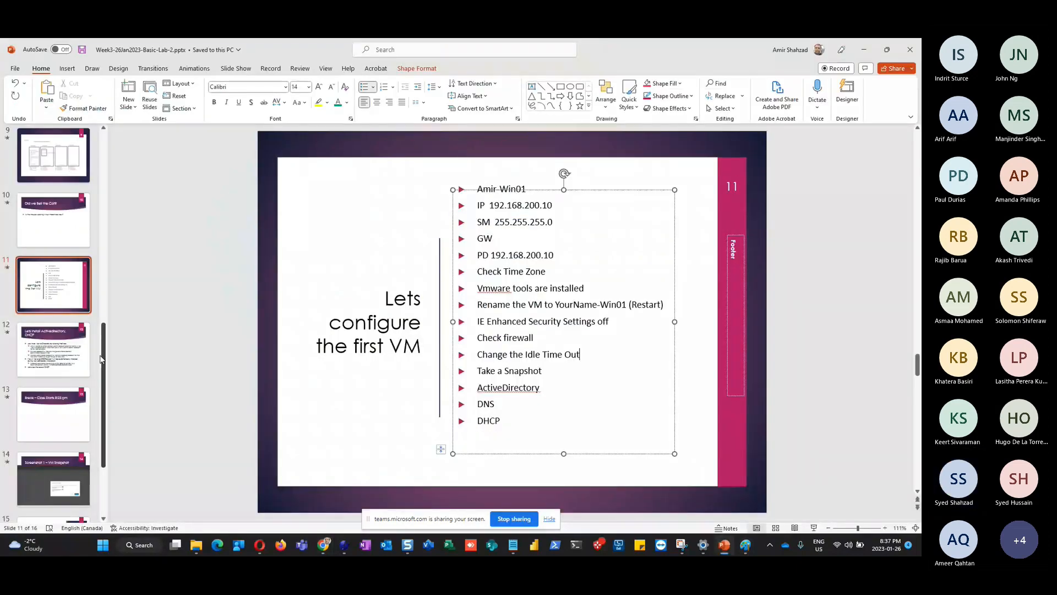
{"action": "left_click", "coordinate": [48, 361]}
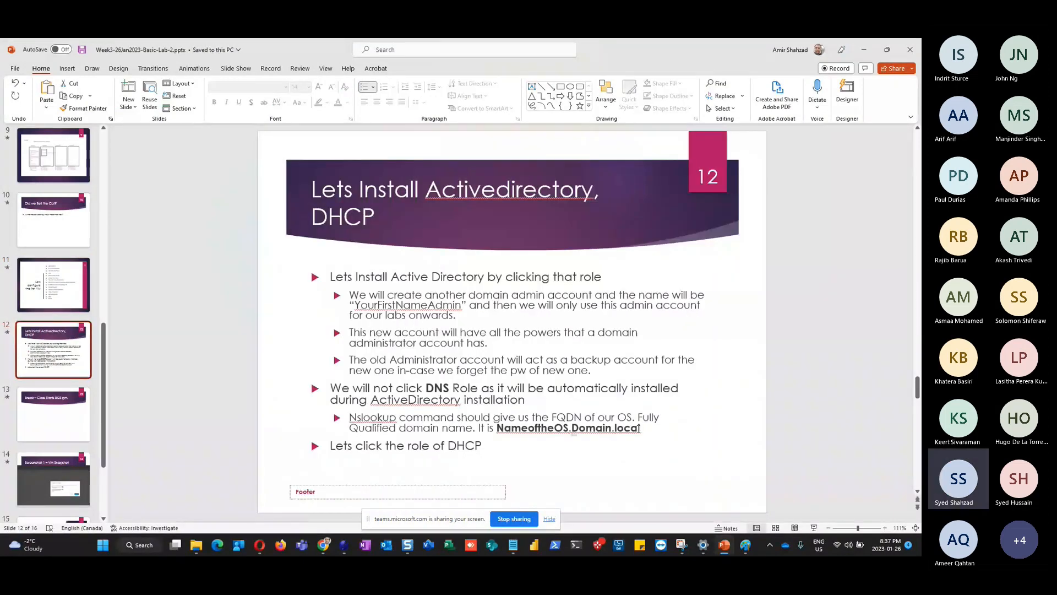
{"action": "left_click_drag", "start_coordinate": [639, 427], "coordinate": [502, 427]}
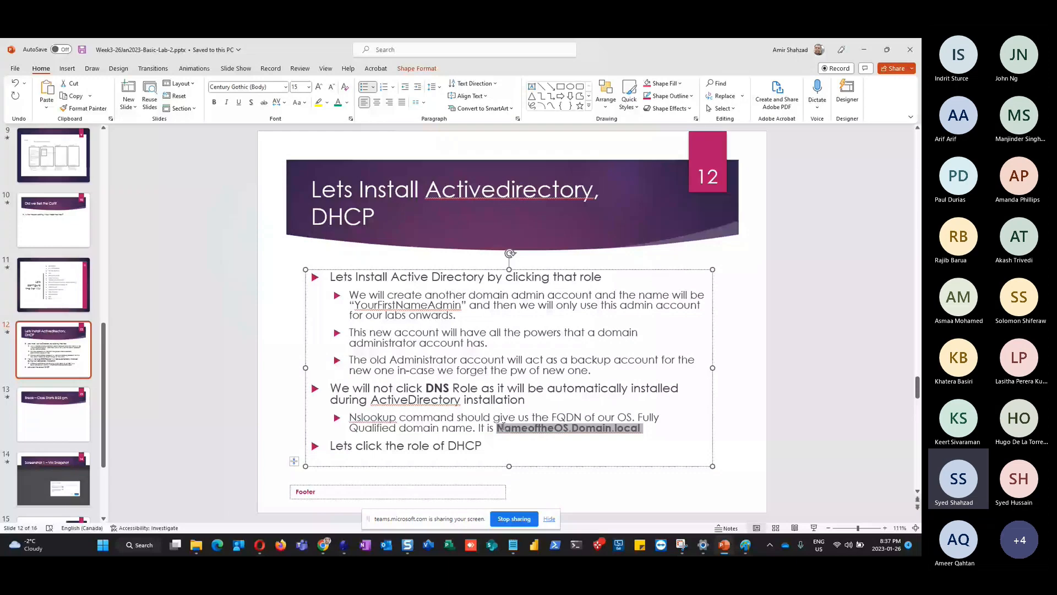
{"action": "double_click", "coordinate": [373, 417]}
{"action": "key", "text": "ctrl+b"}
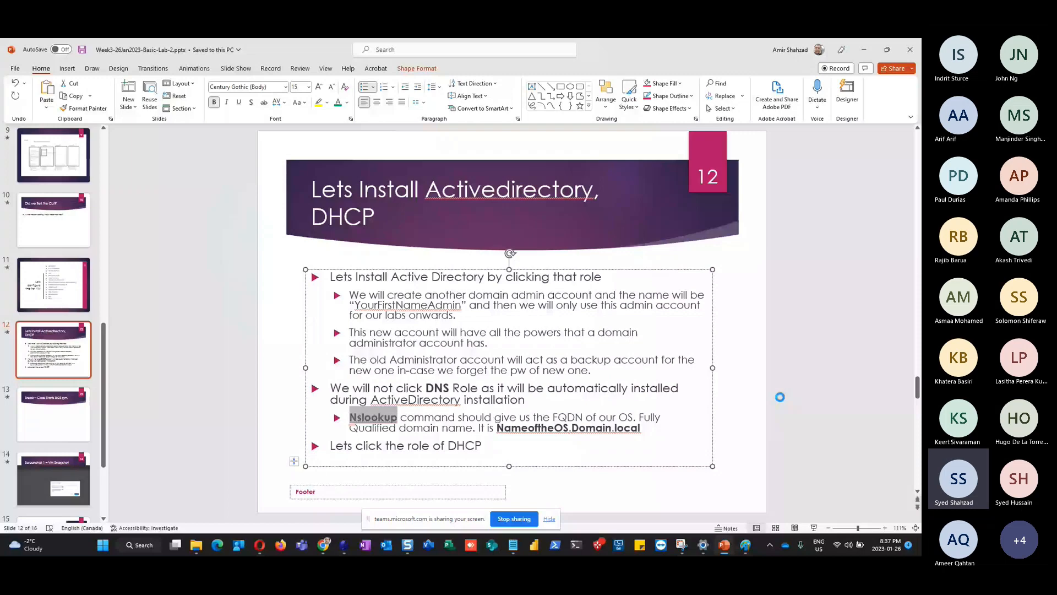
{"action": "key", "text": "alt+Tab"}
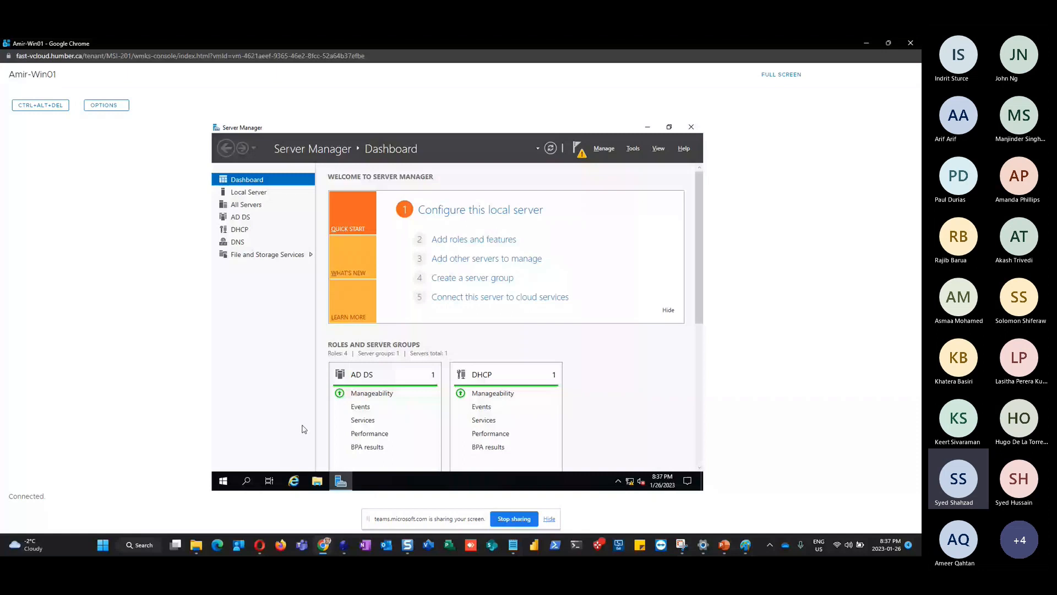
Run nslookup in a Command Prompt, confirming localhost at 127.0.0.1, then exit and minimize it
{"action": "right_click", "coordinate": [225, 483]}
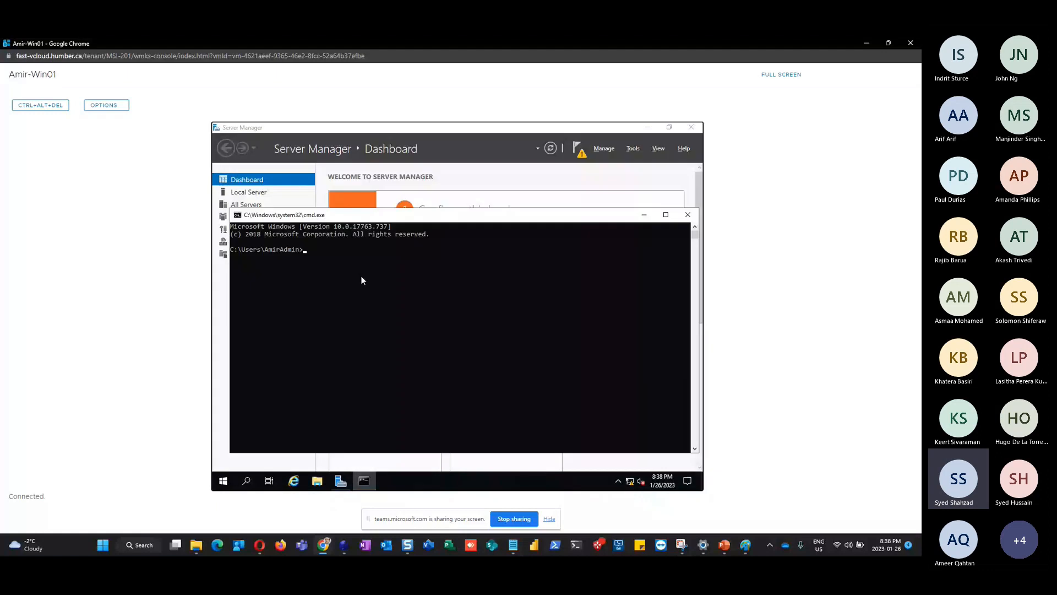
{"action": "type", "text": "nslookup"}
{"action": "key", "text": "Return"}
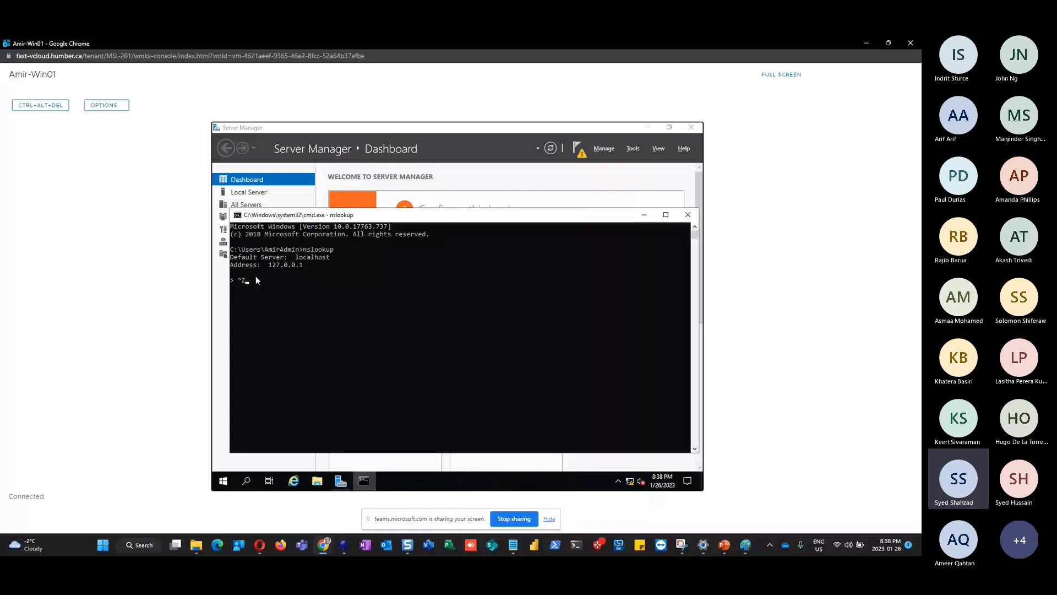
{"action": "key", "text": "Return"}
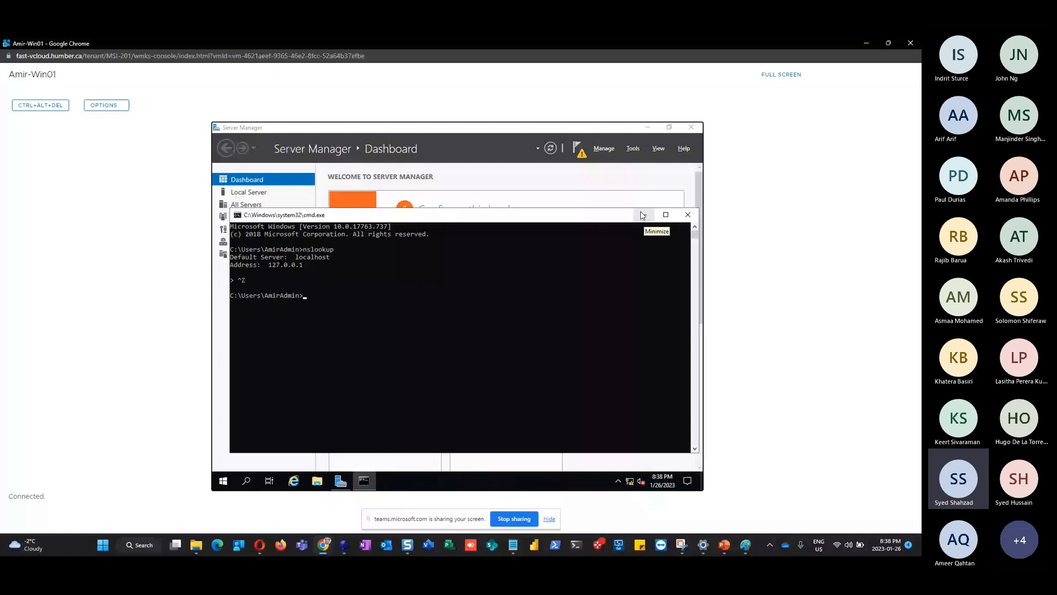
{"action": "left_click", "coordinate": [642, 215]}
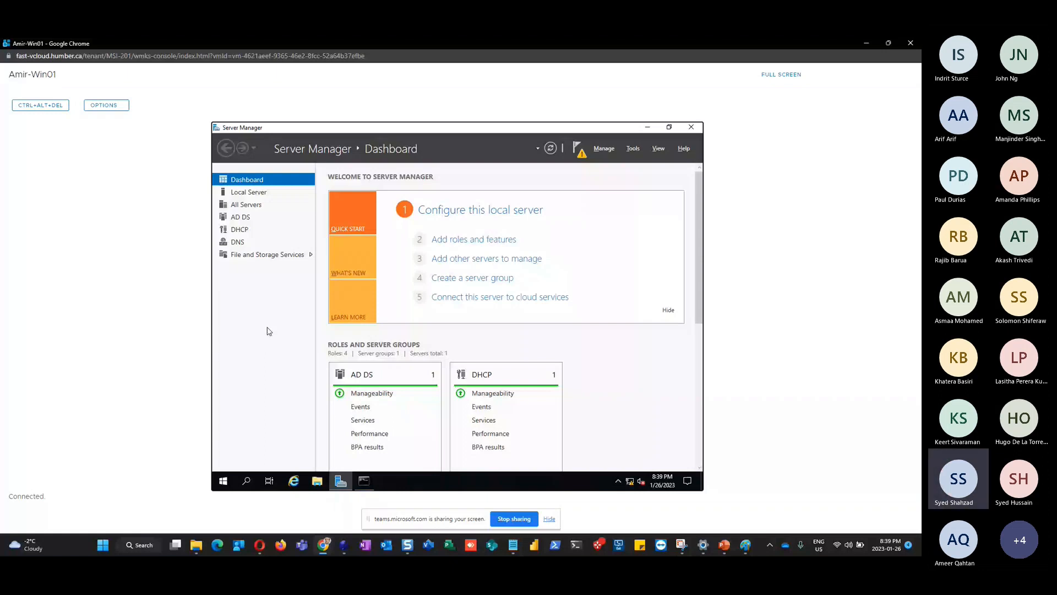
Insert the Chrome installer media into Amir-Win01 from its ACTIONS menu, then return to its console
{"action": "left_click", "coordinate": [867, 44]}
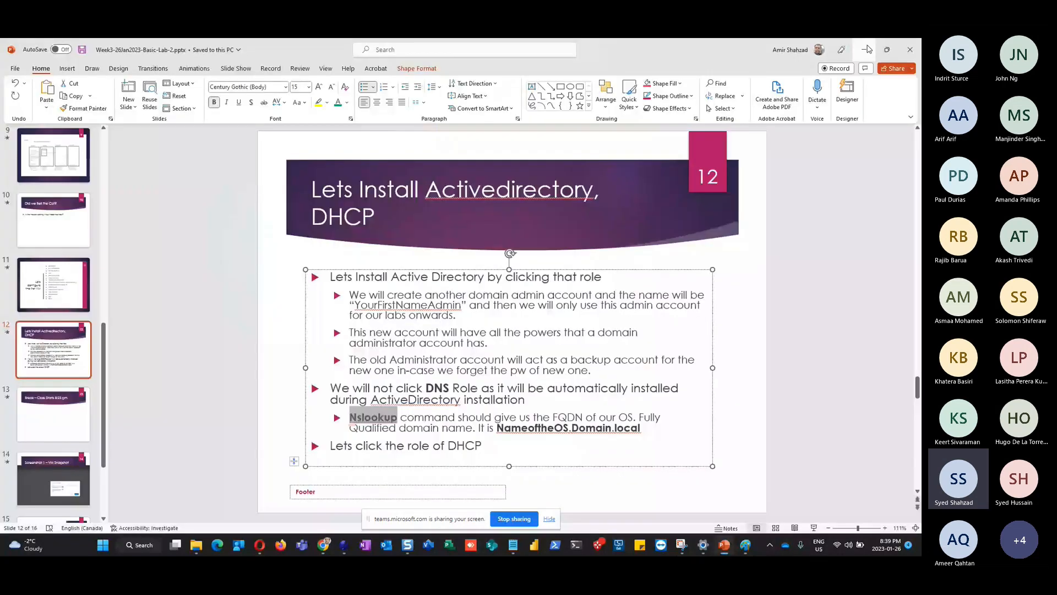
{"action": "left_click", "coordinate": [867, 50]}
{"action": "key", "text": "alt+Tab"}
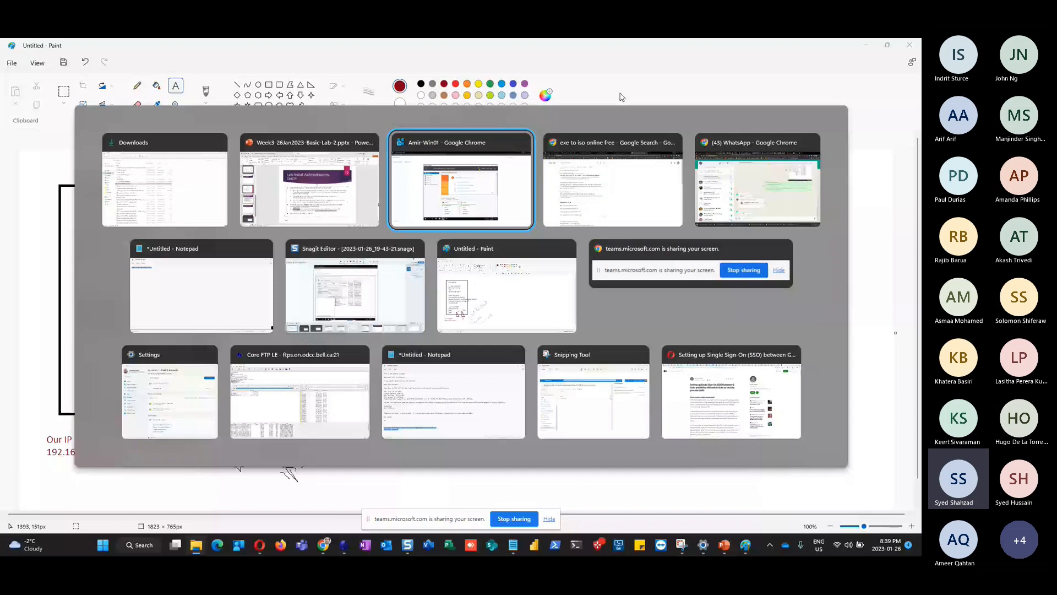
{"action": "key", "text": "alt+Tab"}
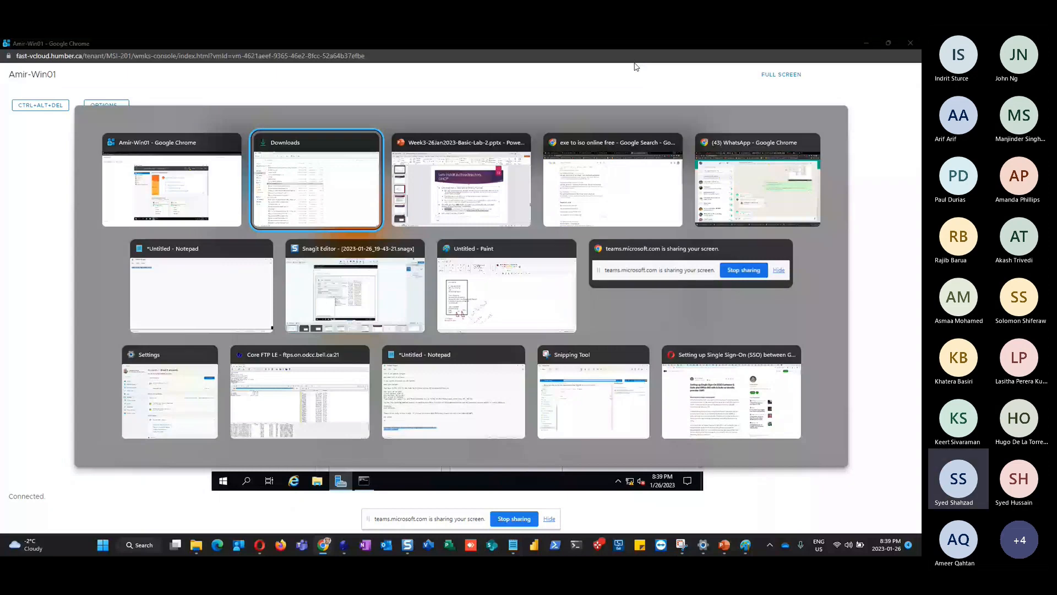
{"action": "key", "text": "alt+Tab"}
{"action": "left_click", "coordinate": [176, 46]}
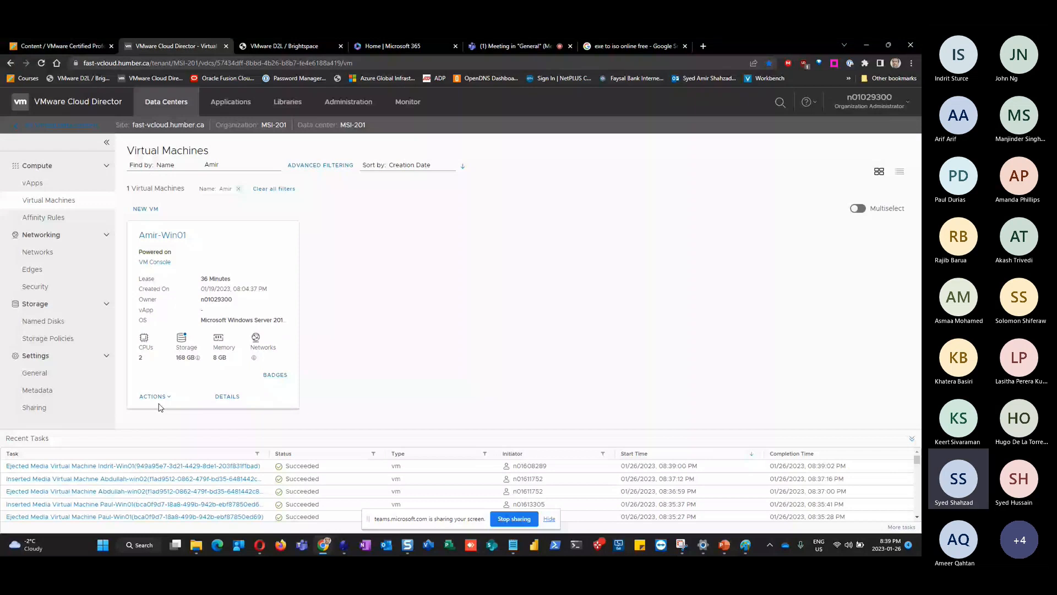
{"action": "left_click", "coordinate": [156, 398]}
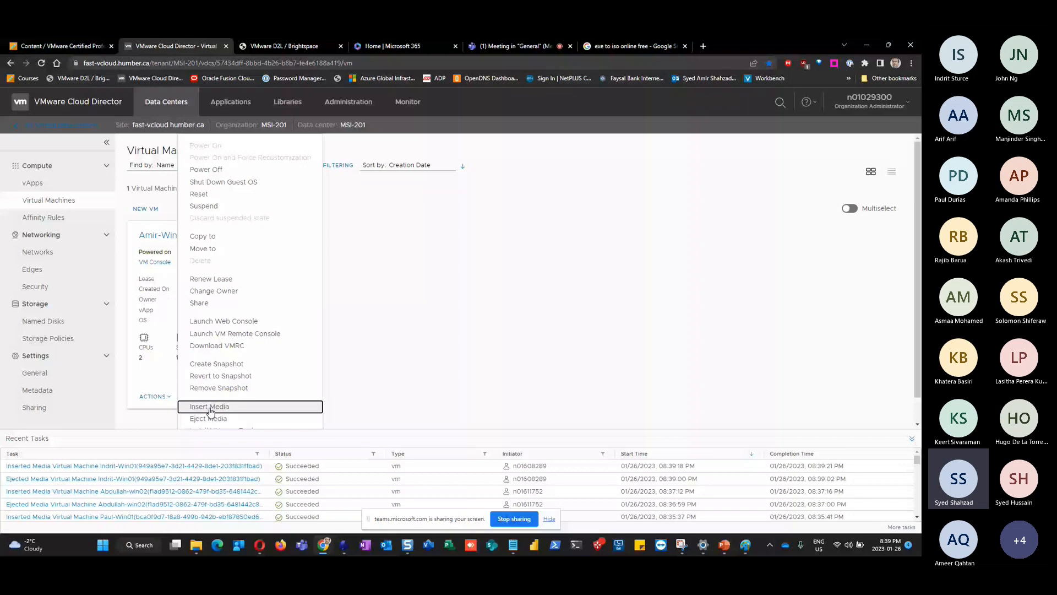
{"action": "left_click", "coordinate": [210, 408]}
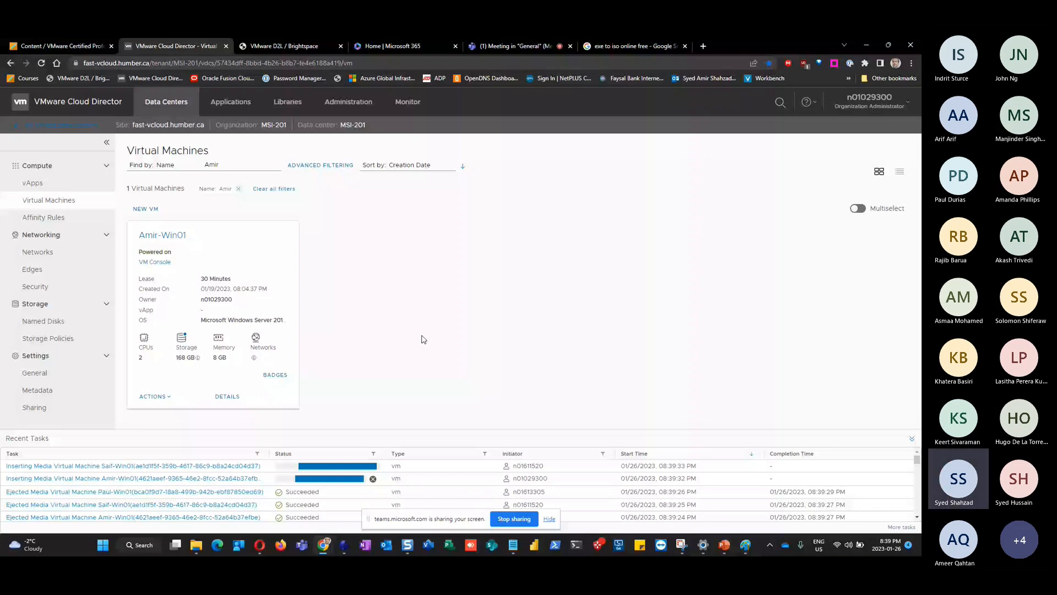
{"action": "key", "text": "alt+Tab"}
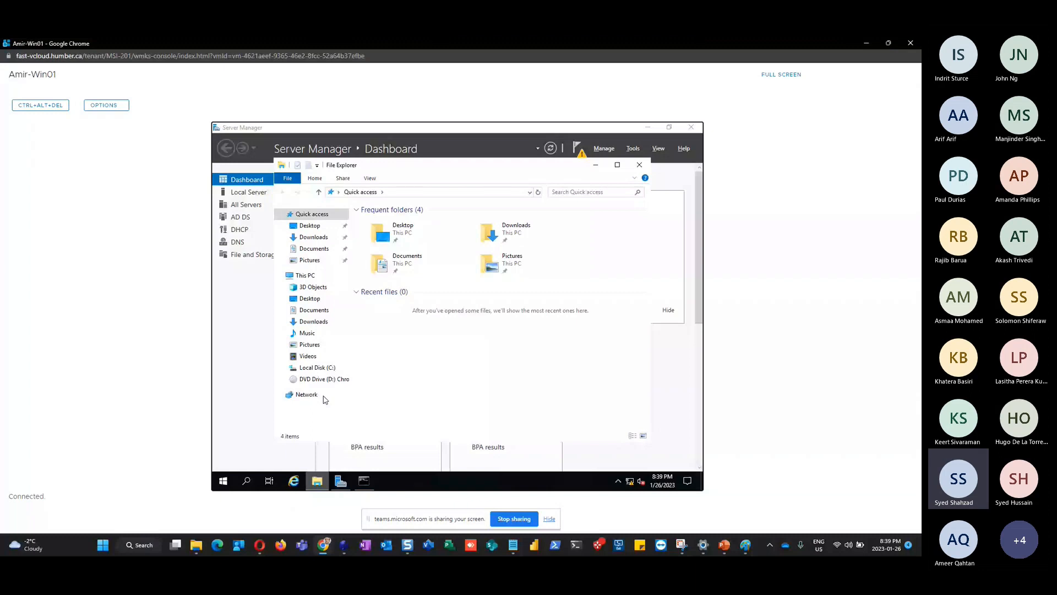
Launch ChromeStandaloneSetup64 from DVD Drive (D:) and bring Server Manager to the front
{"action": "left_click", "coordinate": [324, 378]}
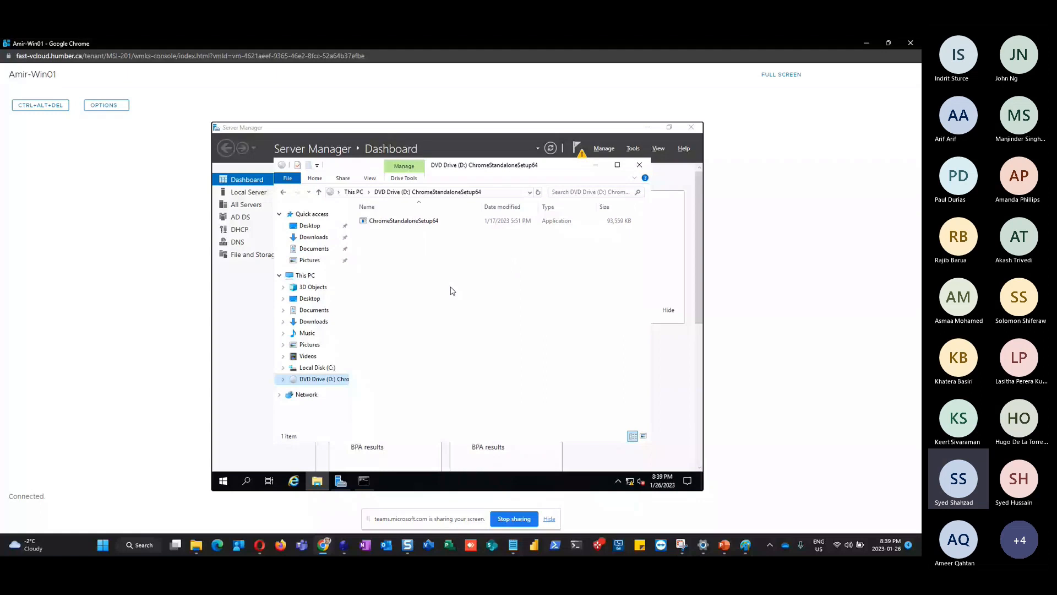
{"action": "double_click", "coordinate": [396, 222]}
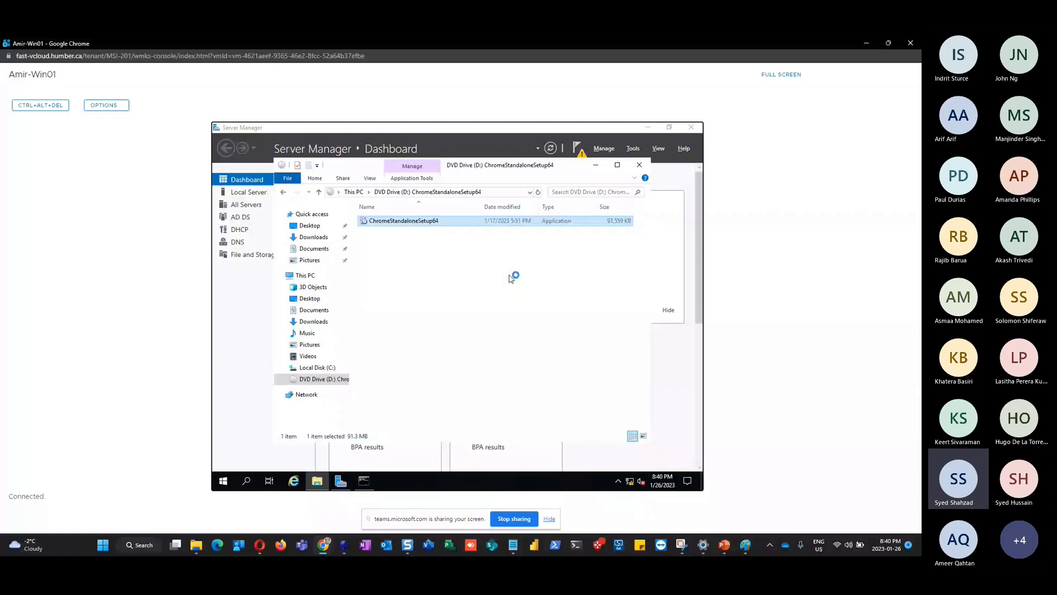
{"action": "left_click", "coordinate": [263, 398]}
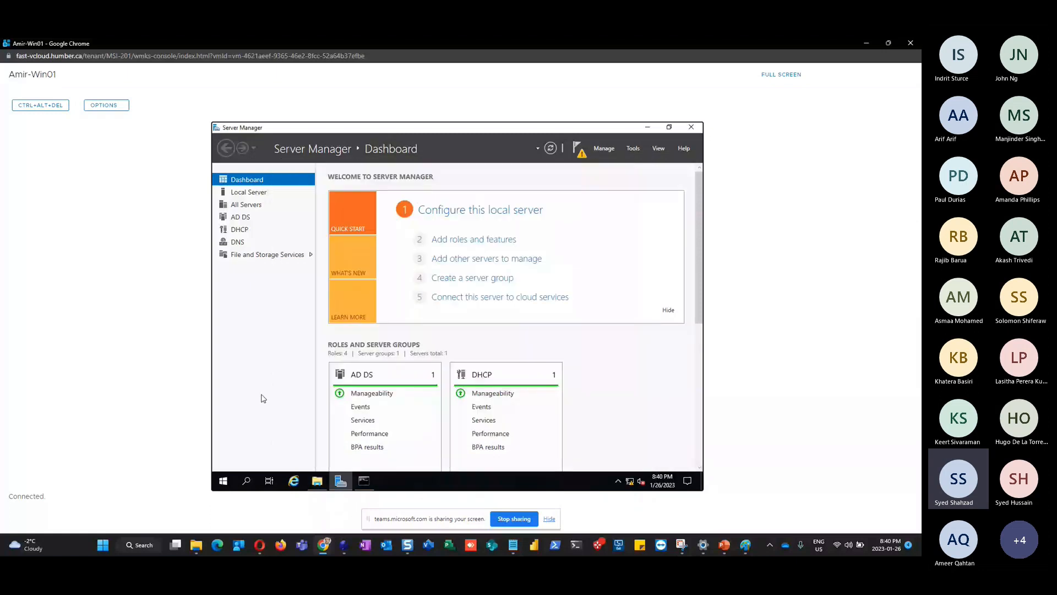
Append 'and correct IP (192.168.200.10)' after NameoftheOS.Domain.local on slide 12, then return to the console
{"action": "key", "text": "alt+Tab"}
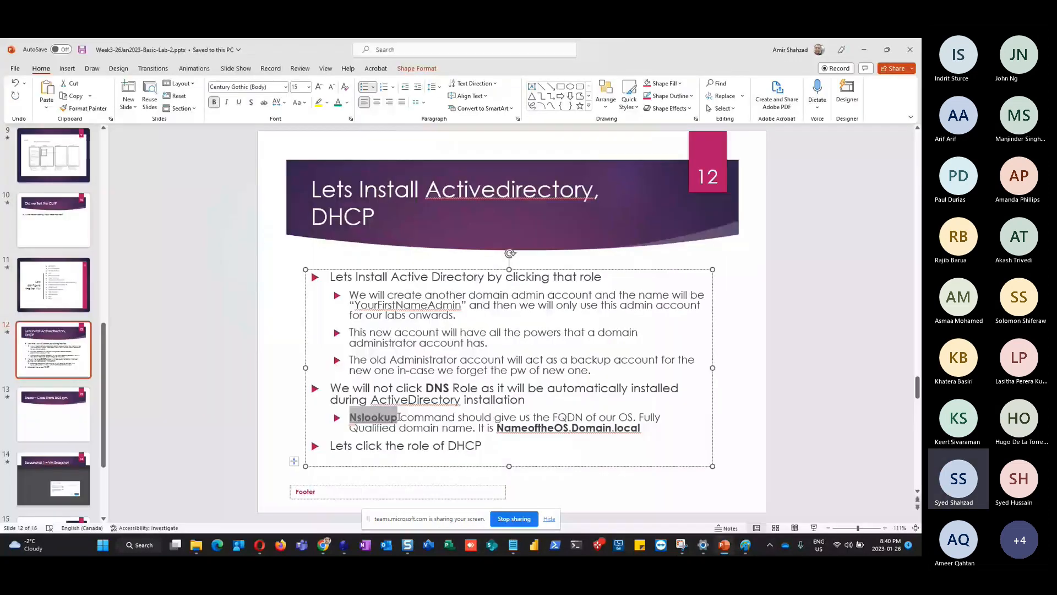
{"action": "left_click", "coordinate": [661, 427]}
{"action": "type", "text": "and d"}
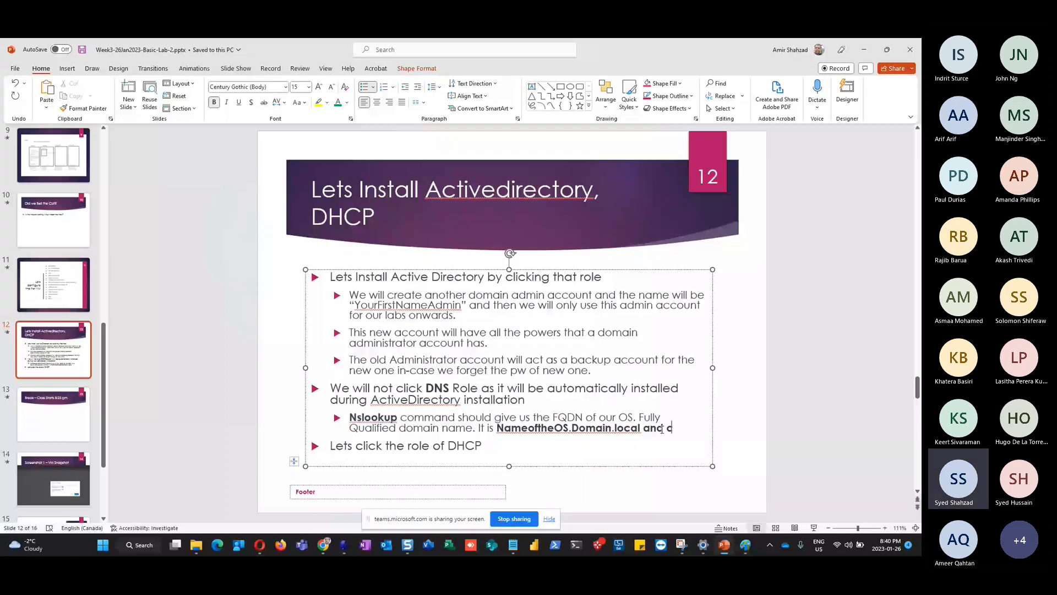
{"action": "type", "text": "orrect IP ("}
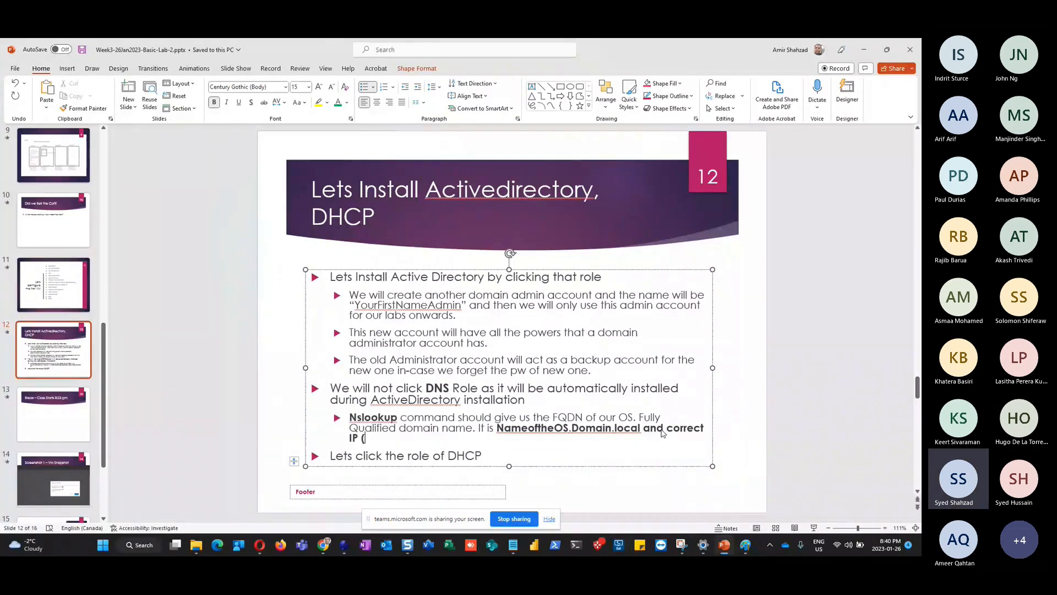
{"action": "type", "text": "192.168.200.10)"}
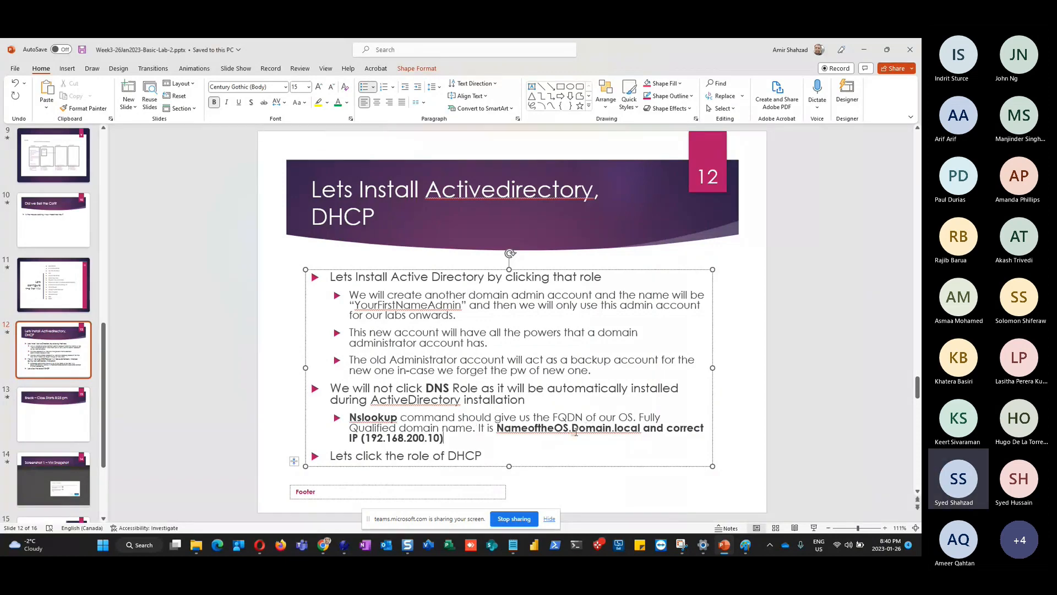
{"action": "key", "text": "alt+Tab"}
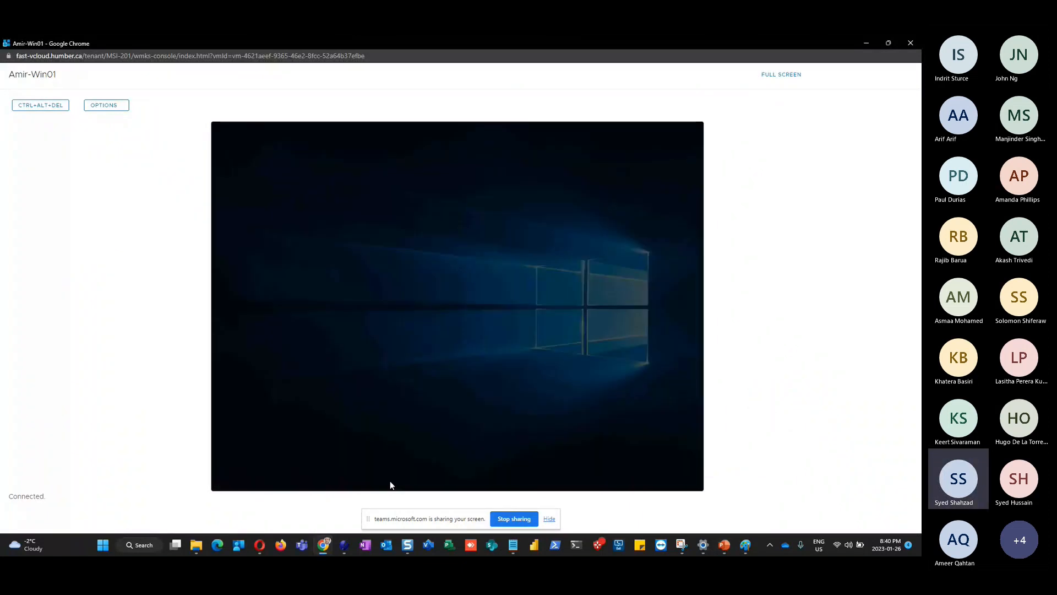
Decline the UAC and Chrome installer prompts, then show Server Manager's Local Server properties
{"action": "left_click", "coordinate": [512, 367]}
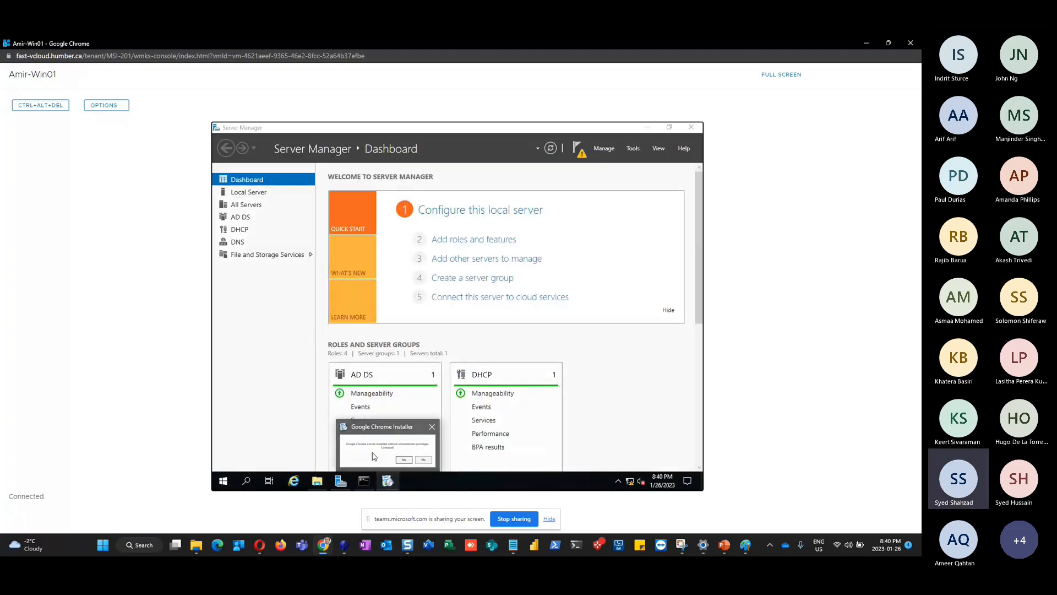
{"action": "left_click", "coordinate": [388, 482]}
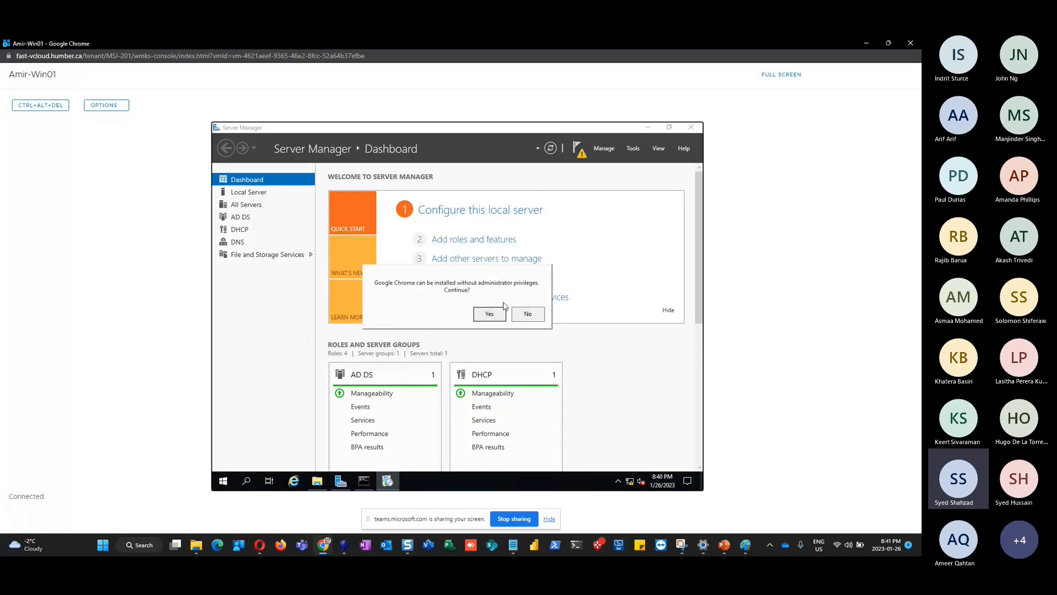
{"action": "left_click", "coordinate": [528, 314]}
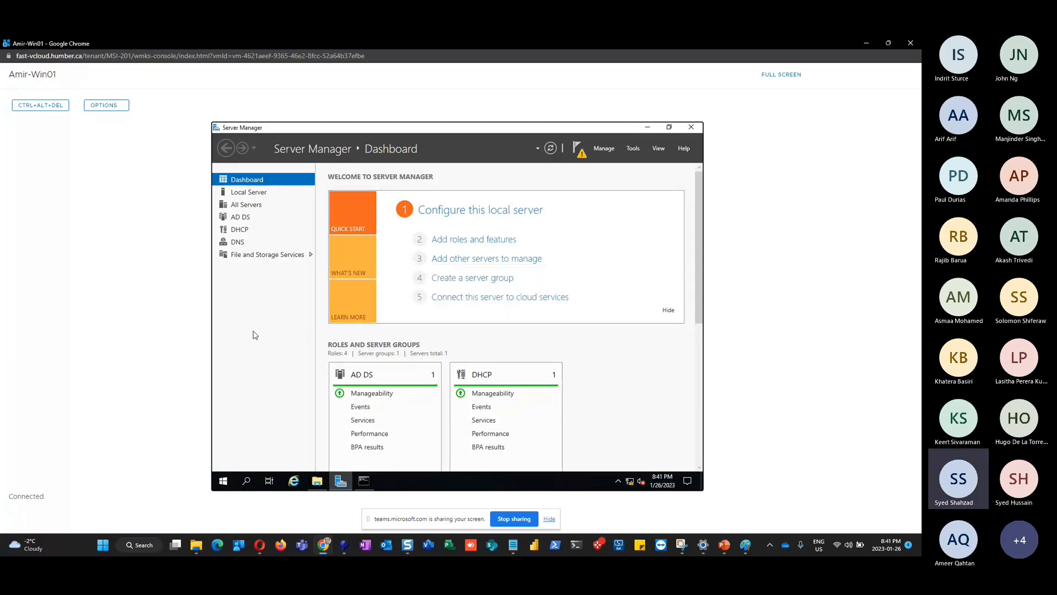
{"action": "left_click", "coordinate": [247, 193]}
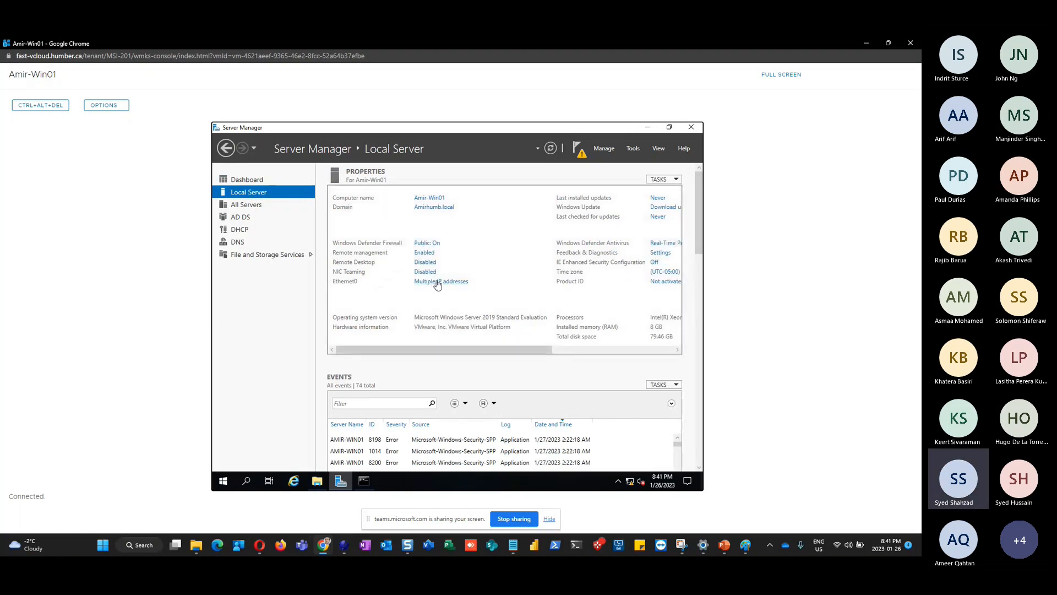
Recheck the nslookup result in the command prompt window, then minimize it
{"action": "left_click", "coordinate": [363, 485]}
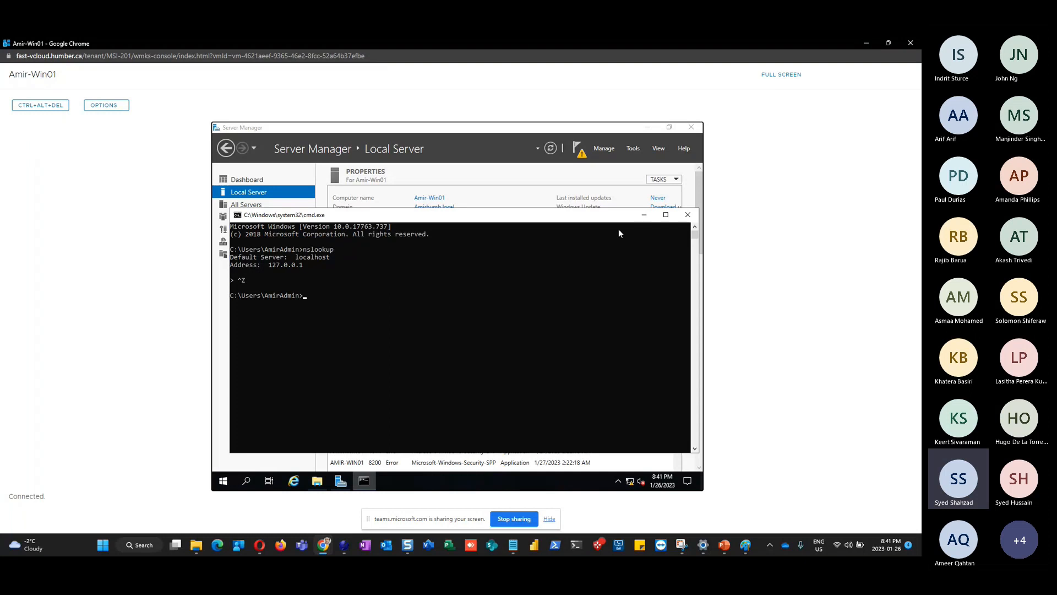
{"action": "left_click", "coordinate": [643, 215]}
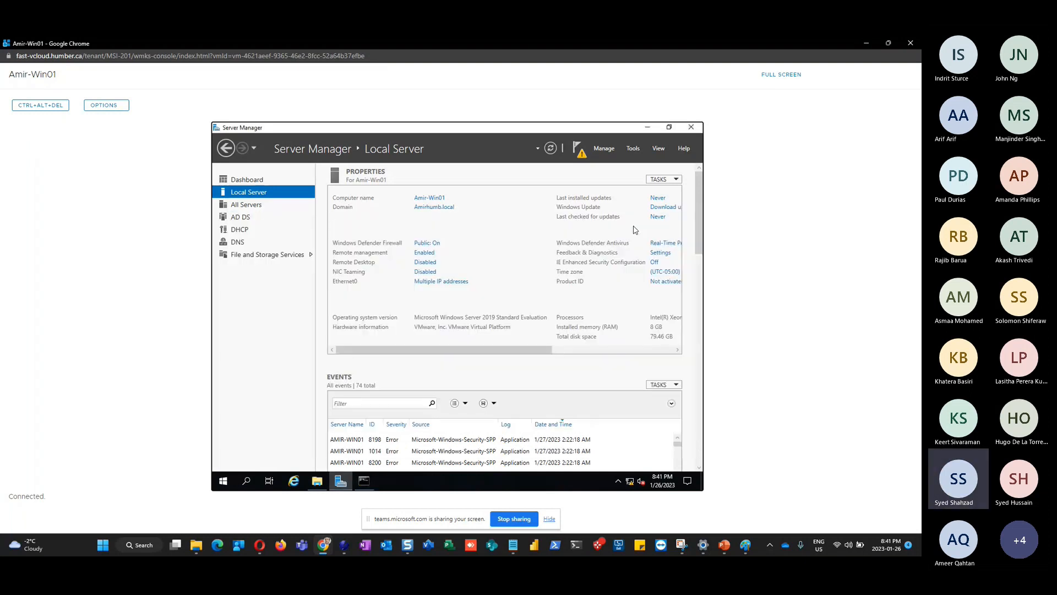
Open Ethernet0's IPv4 properties, showing static IP 192.168.200.10, mask 255.255.255.0 and DNS 127.0.0.1
{"action": "left_click", "coordinate": [437, 281]}
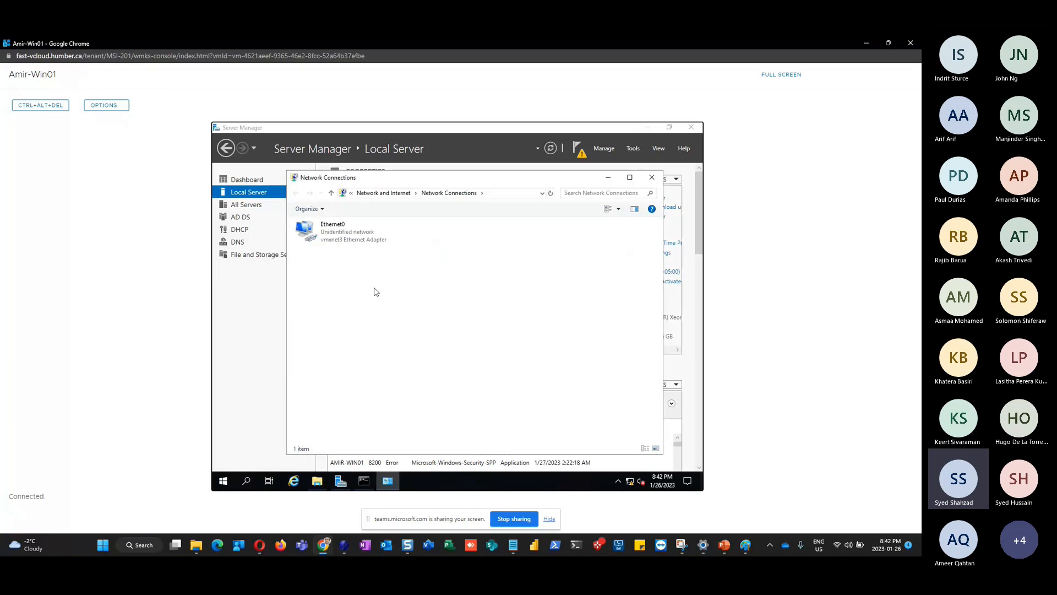
{"action": "left_click", "coordinate": [336, 237]}
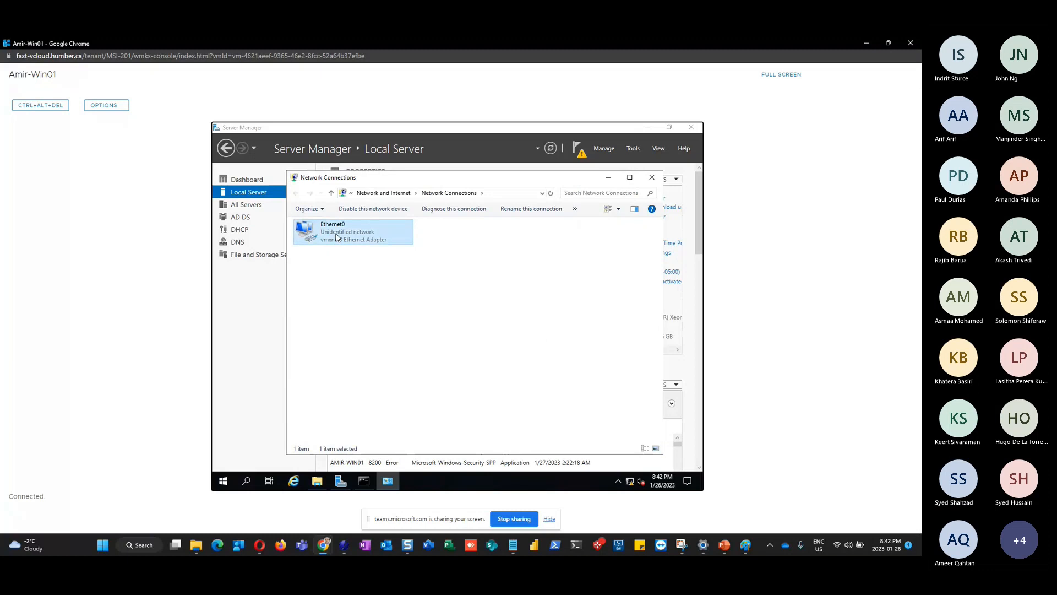
{"action": "double_click", "coordinate": [337, 237]}
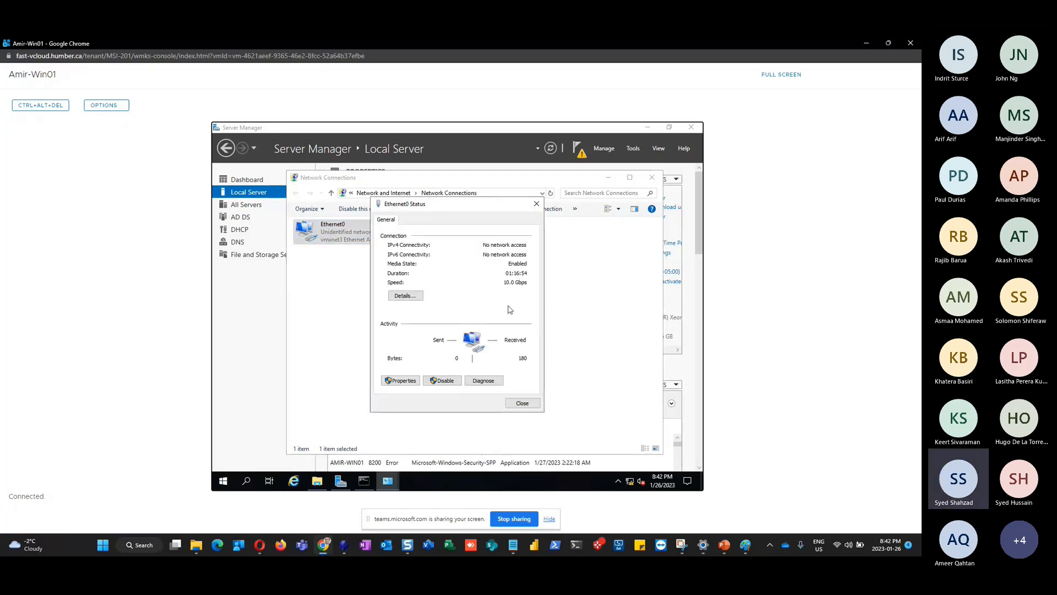
{"action": "left_click", "coordinate": [403, 381]}
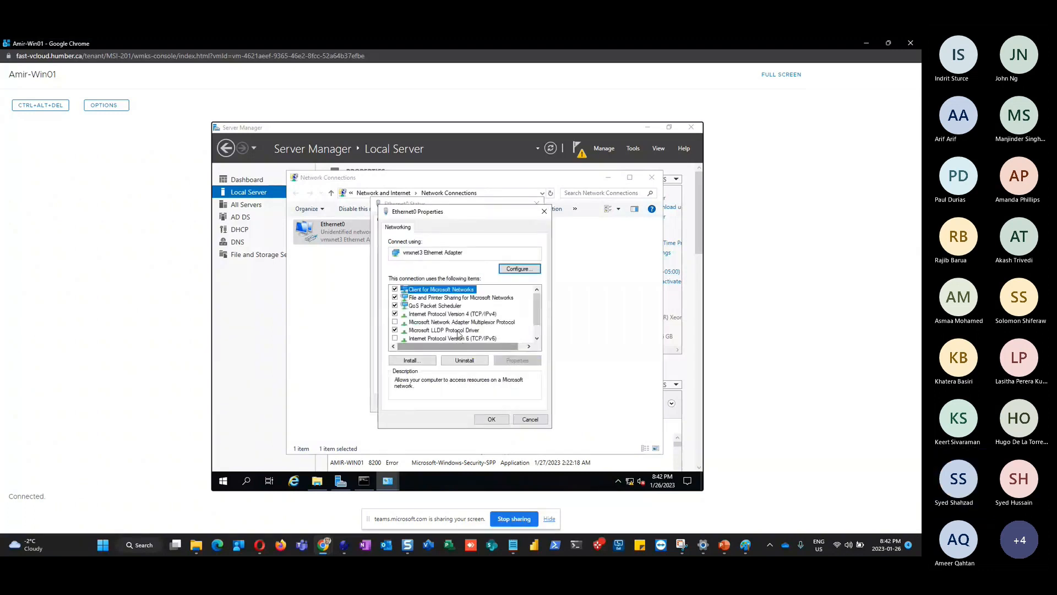
{"action": "left_click", "coordinate": [474, 314]}
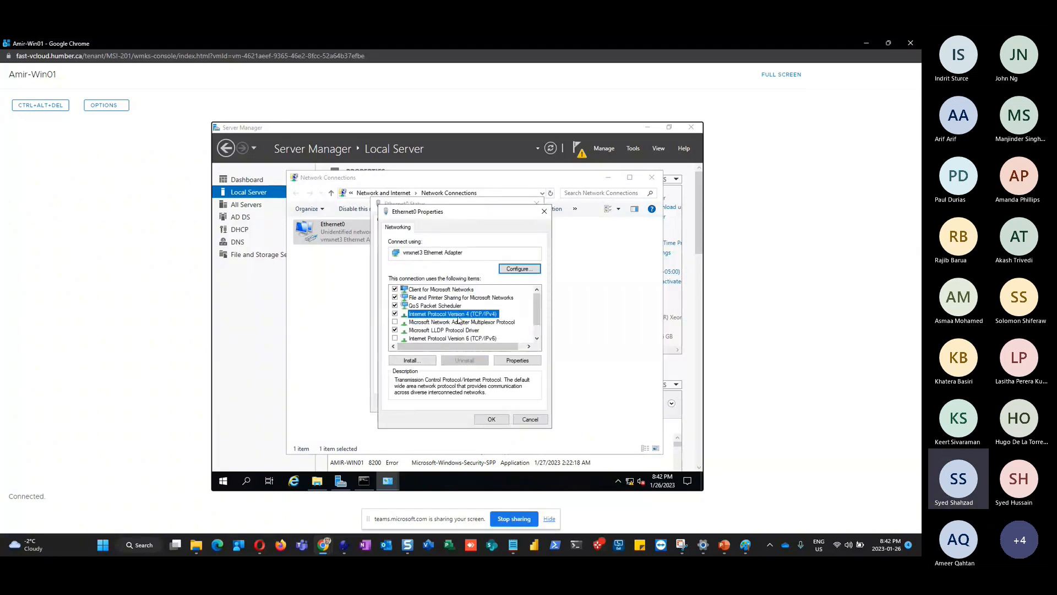
{"action": "left_click", "coordinate": [518, 361]}
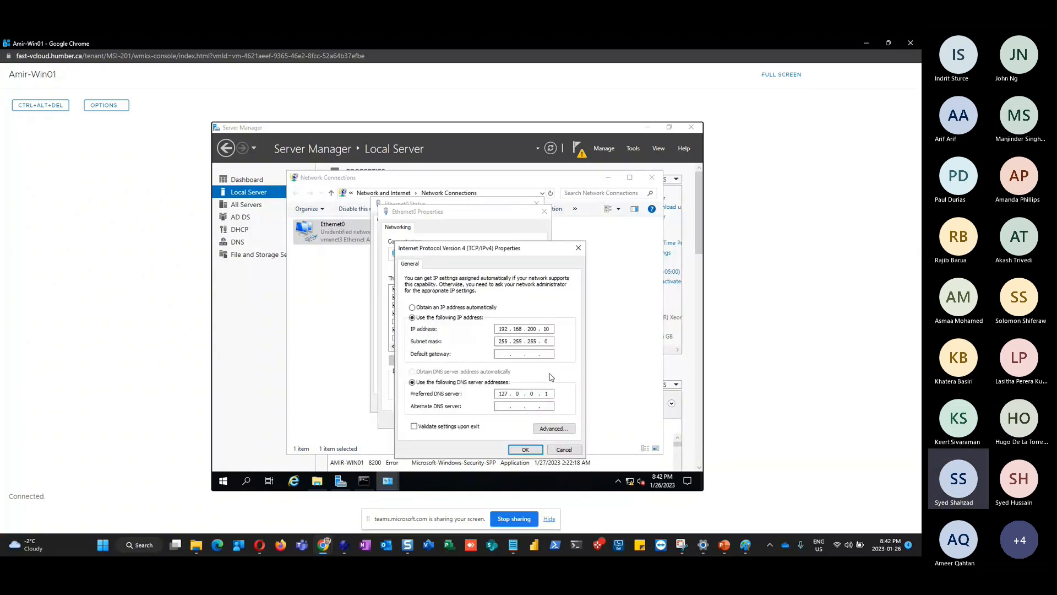
Change Ethernet0's preferred DNS server to 192.168.200.10 and confirm it
{"action": "left_click", "coordinate": [498, 393]}
{"action": "left_click", "coordinate": [551, 393]}
{"action": "key", "text": "BackSpace"}
{"action": "key", "text": "BackSpace"}
{"action": "key", "text": "BackSpace"}
{"action": "type", "text": "192 . 168"}
{"action": "type", "text": "200.10"}
{"action": "left_click", "coordinate": [522, 452]}
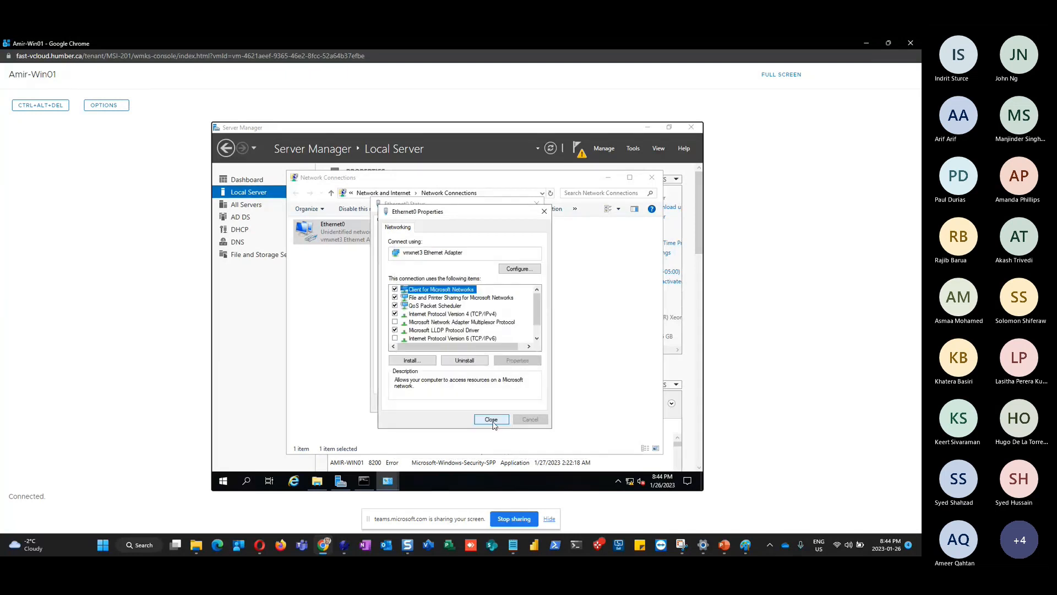
Close the adapter Properties and Status dialogs, then reopen Ethernet0's status
{"action": "left_click", "coordinate": [493, 422]}
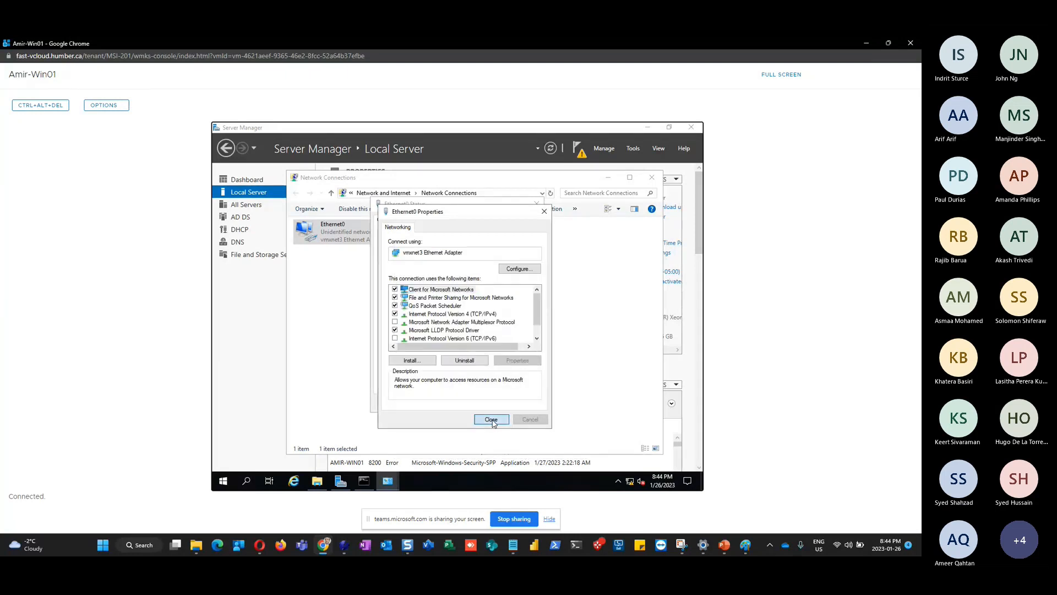
{"action": "left_click", "coordinate": [521, 401]}
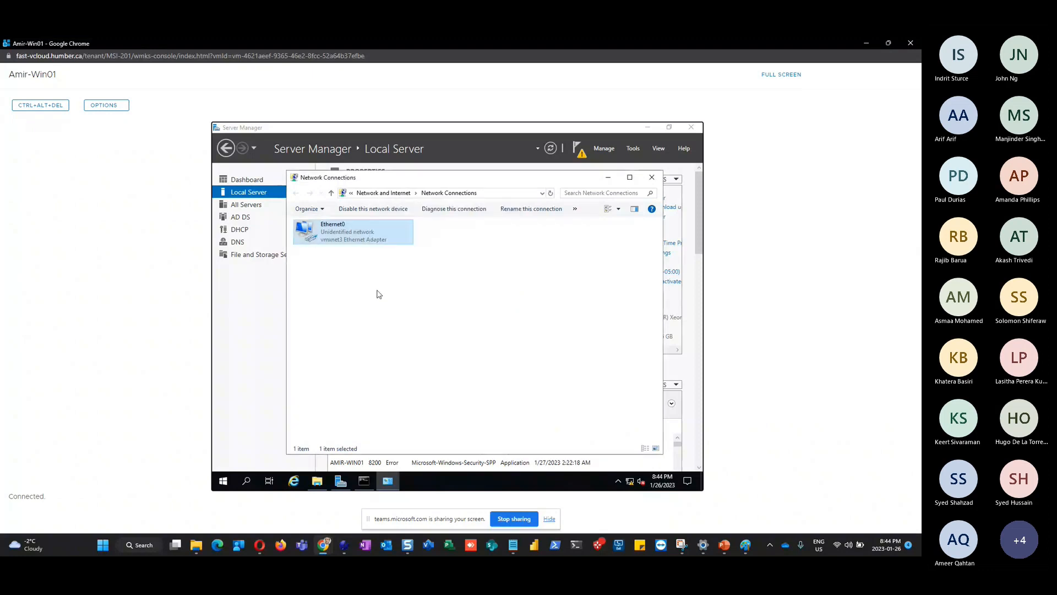
{"action": "double_click", "coordinate": [335, 241]}
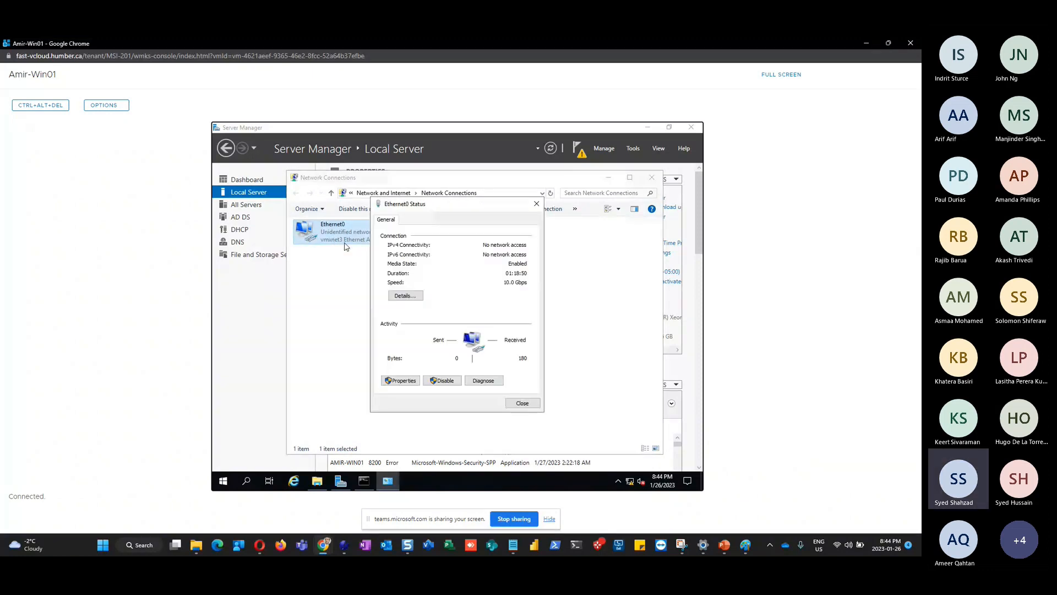
In Paint, add the note '127.0.0.1 is a loop back address' / 'Pointing to itself' beside the checklist
{"action": "mouse_move", "coordinate": [746, 548]}
{"action": "left_click", "coordinate": [746, 549]}
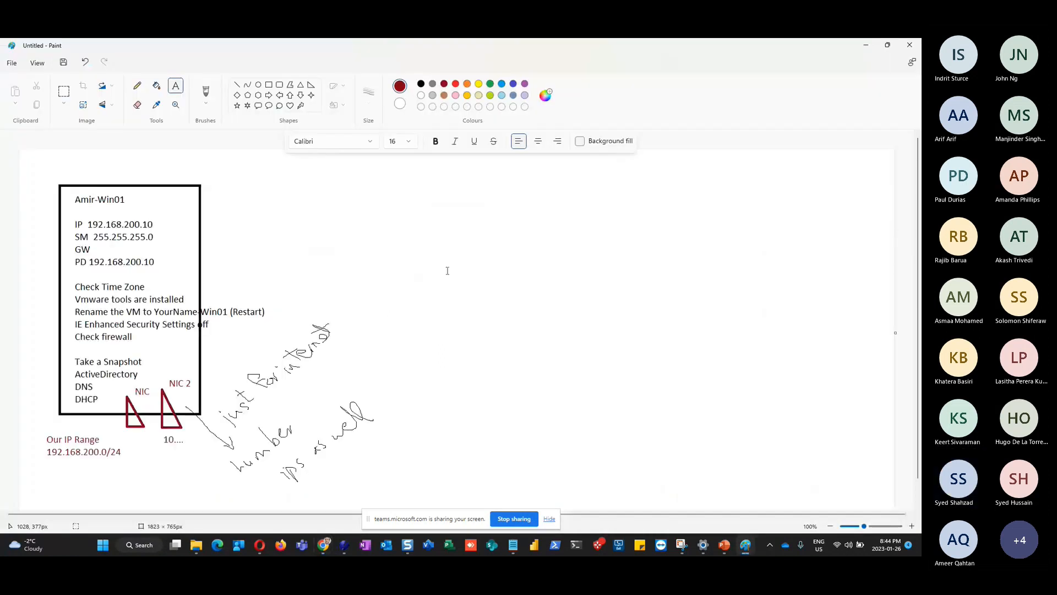
{"action": "left_click", "coordinate": [349, 200]}
{"action": "type", "text": "1"}
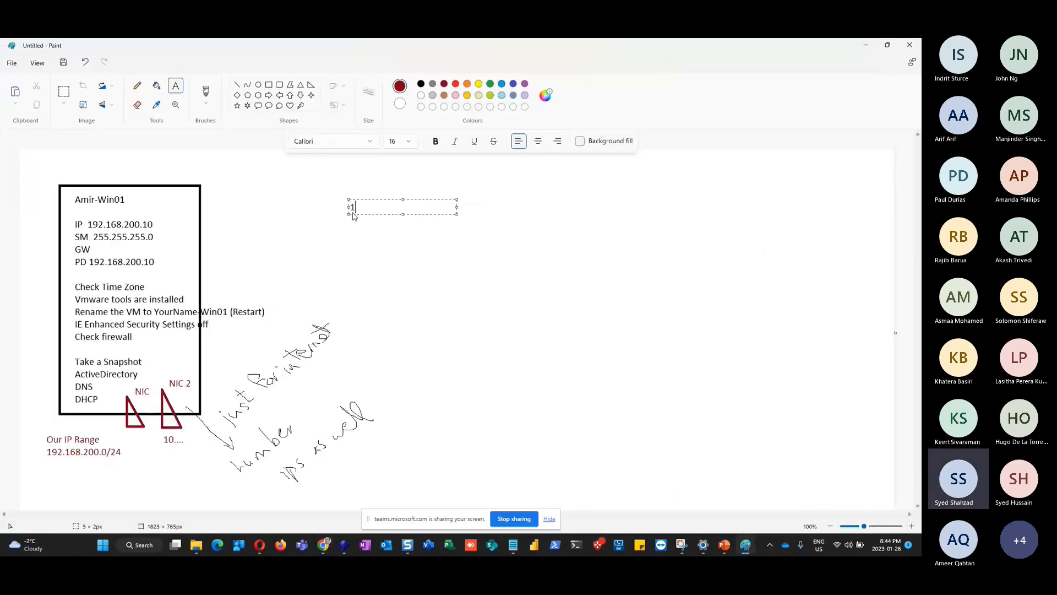
{"action": "type", "text": "27.00"}
{"action": "key", "text": "BackSpace"}
{"action": "type", "text": ".0.1 is a loop back address"}
{"action": "key", "text": "Return"}
{"action": "key", "text": "Return"}
{"action": "type", "text": "Pointing to itse"}
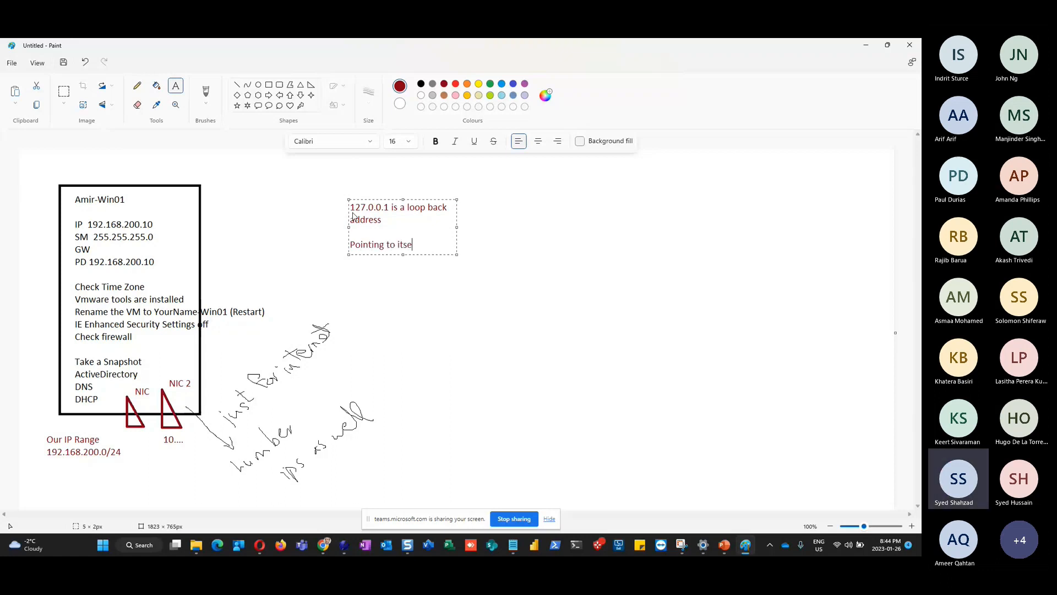
{"action": "type", "text": "lf"}
{"action": "key", "text": "alt+Tab"}
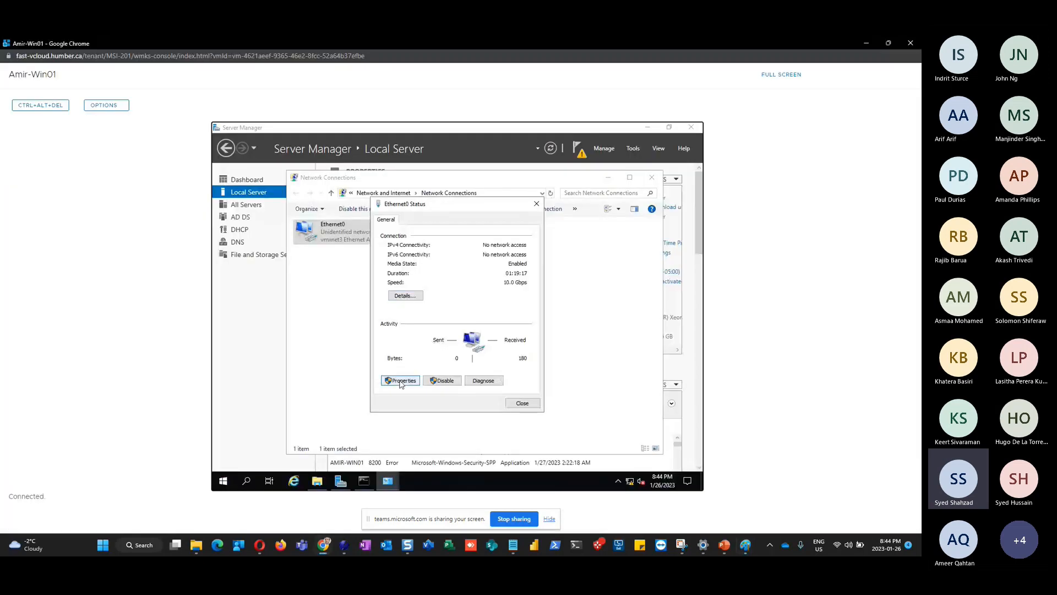
Open Ethernet0's TCP/IPv4 settings to review the static IP and DNS 192.168.200.10
{"action": "left_click", "coordinate": [401, 381]}
{"action": "double_click", "coordinate": [446, 313]}
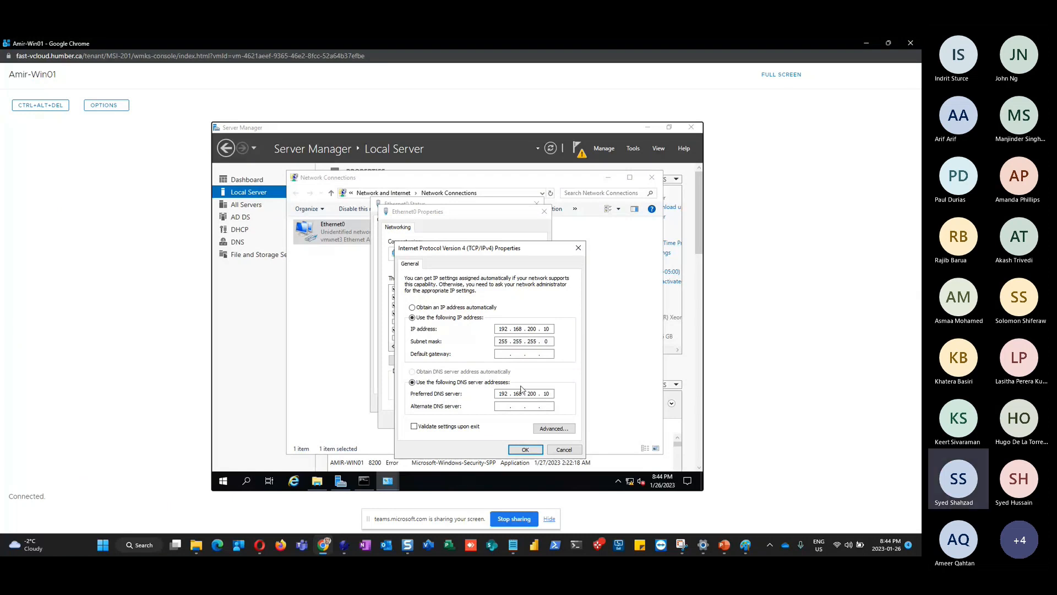
{"action": "left_click", "coordinate": [636, 151]}
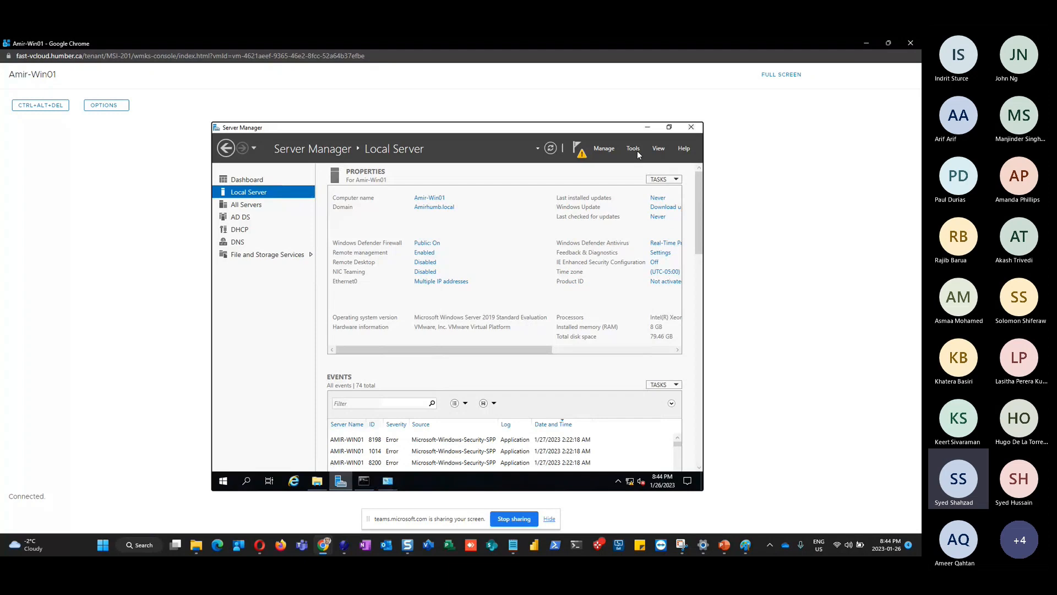
{"action": "left_click", "coordinate": [636, 151]}
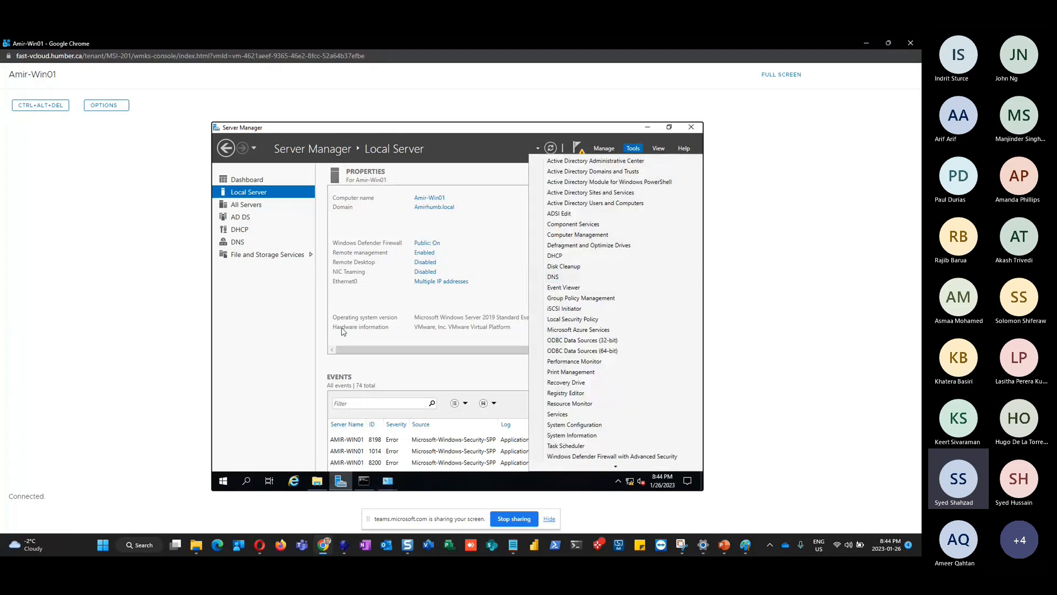
{"action": "left_click", "coordinate": [241, 370]}
{"action": "key", "text": "alt+Tab"}
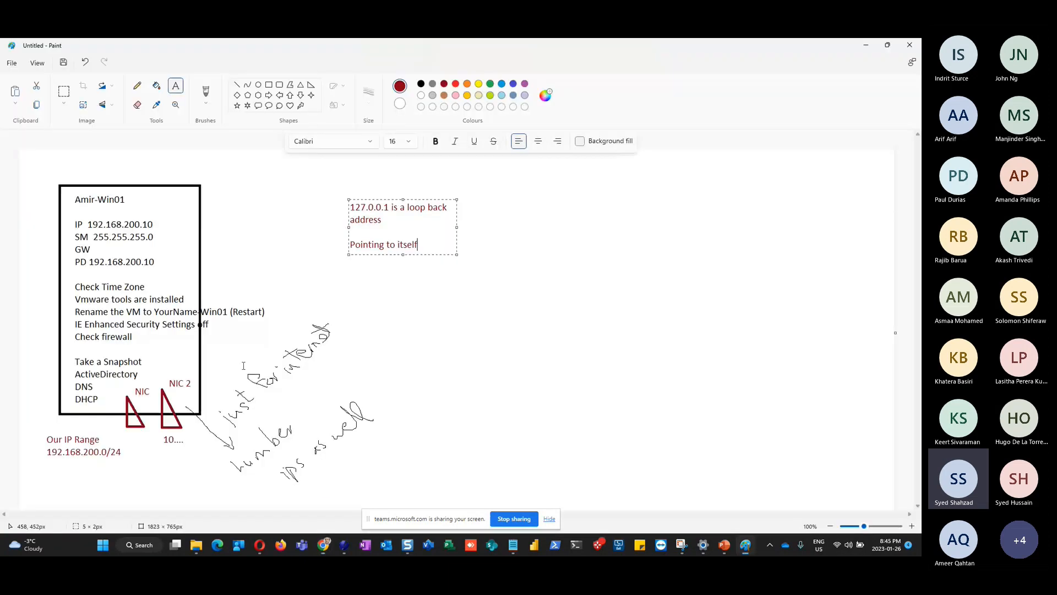
{"action": "key", "text": "alt+Tab"}
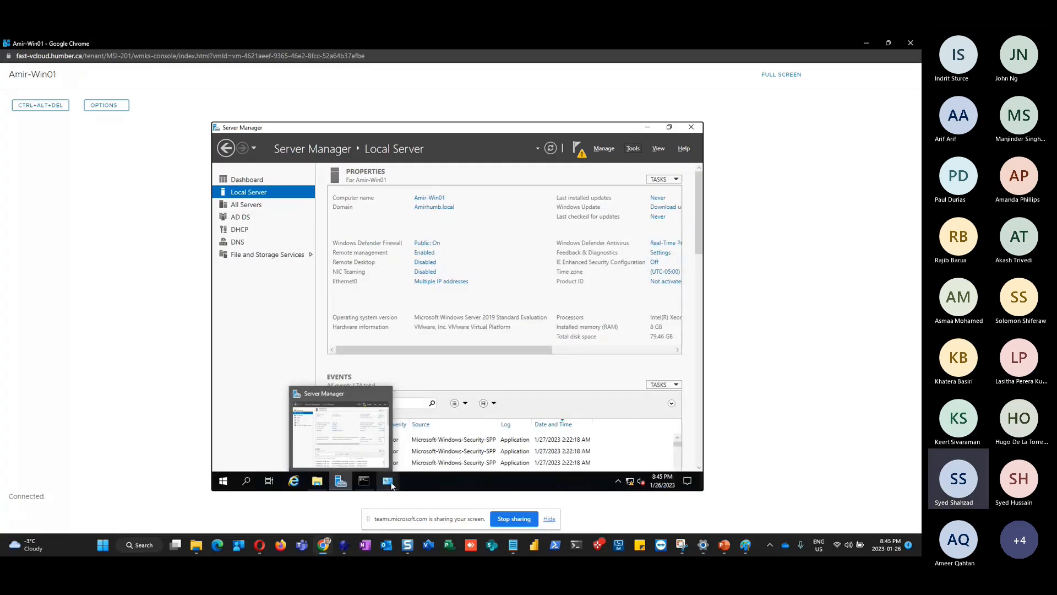
{"action": "left_click", "coordinate": [389, 482]}
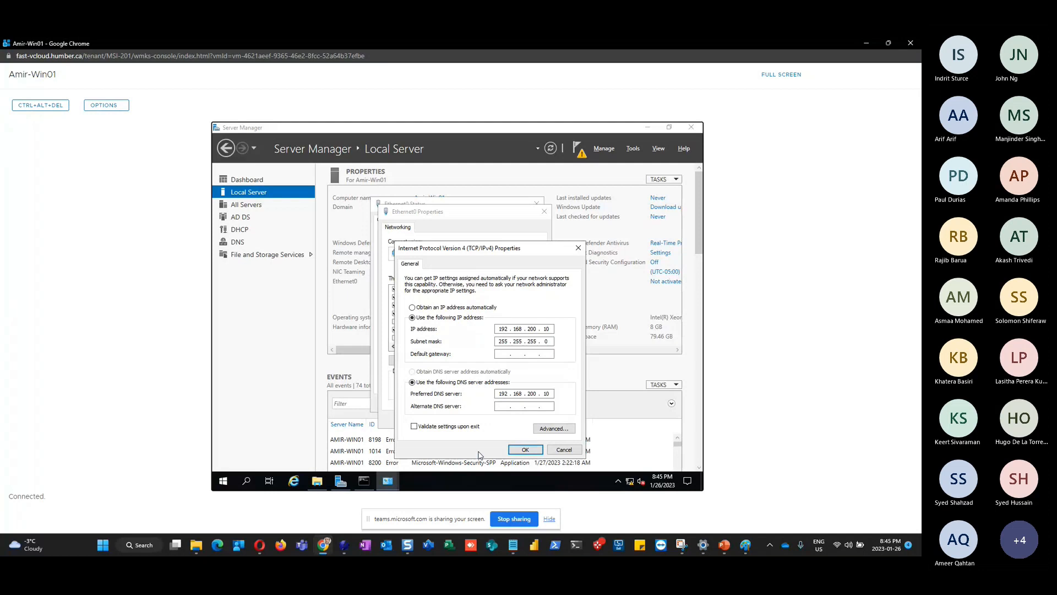
Accept the IPv4 and adapter settings unchanged and close the Ethernet0 Status dialog
{"action": "left_click", "coordinate": [525, 449]}
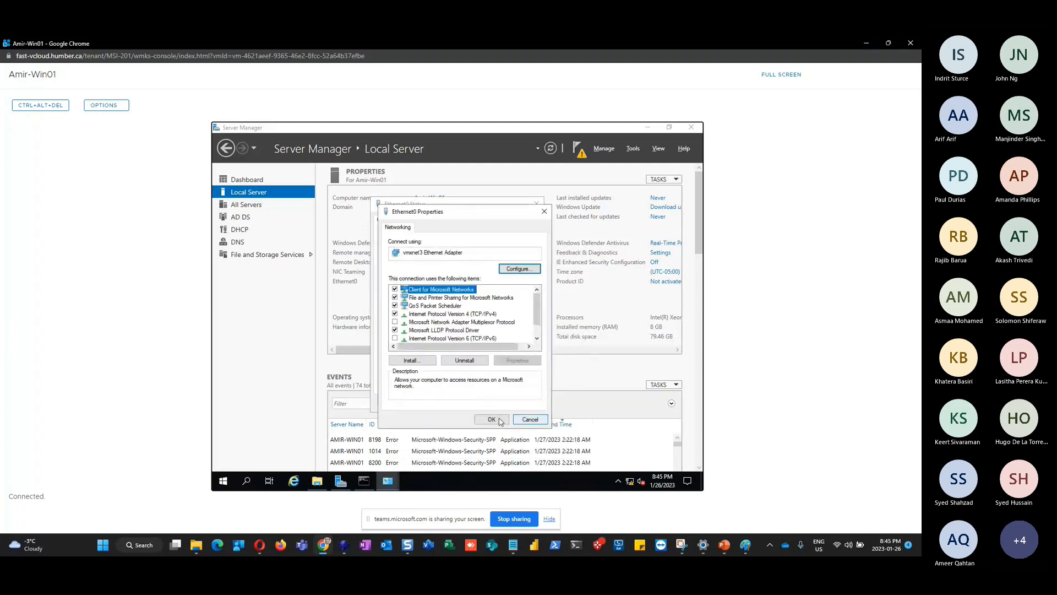
{"action": "left_click", "coordinate": [529, 418]}
{"action": "left_click", "coordinate": [521, 404]}
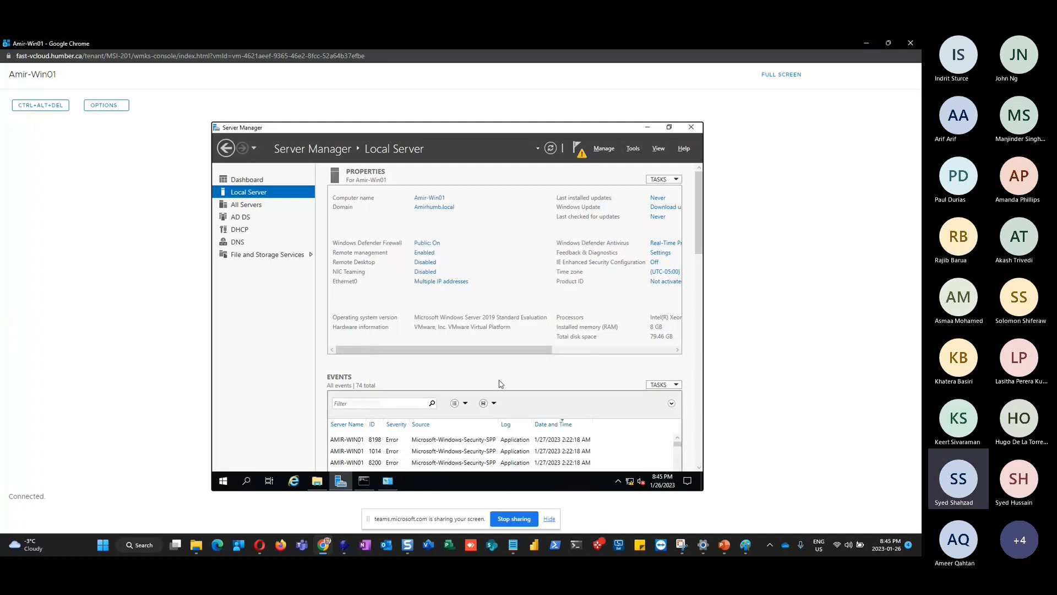
{"action": "left_click", "coordinate": [441, 282]}
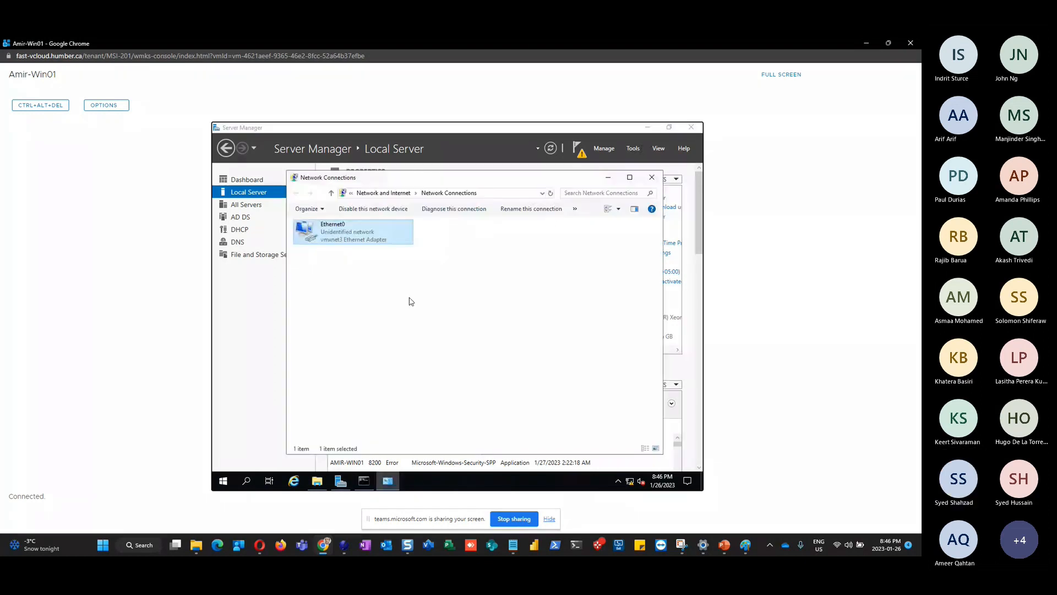
{"action": "key", "text": "Return"}
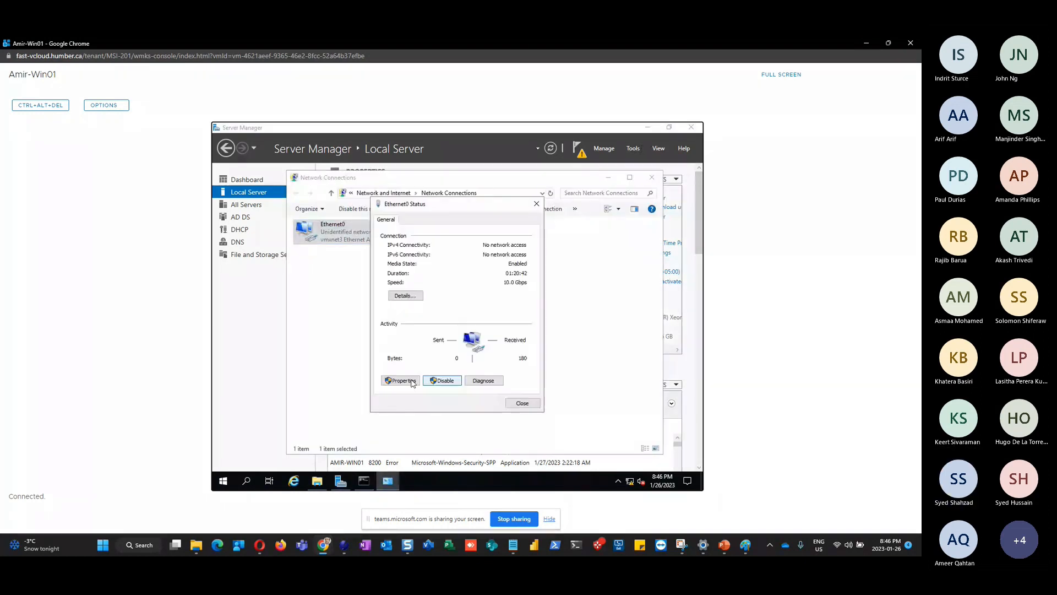
{"action": "left_click", "coordinate": [396, 384]}
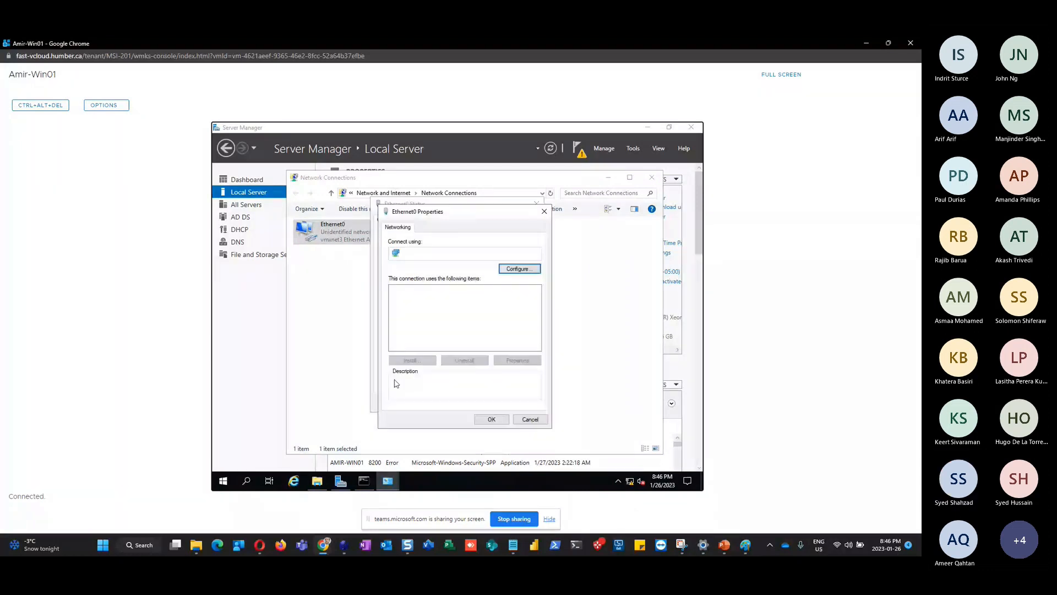
{"action": "left_click", "coordinate": [478, 315]}
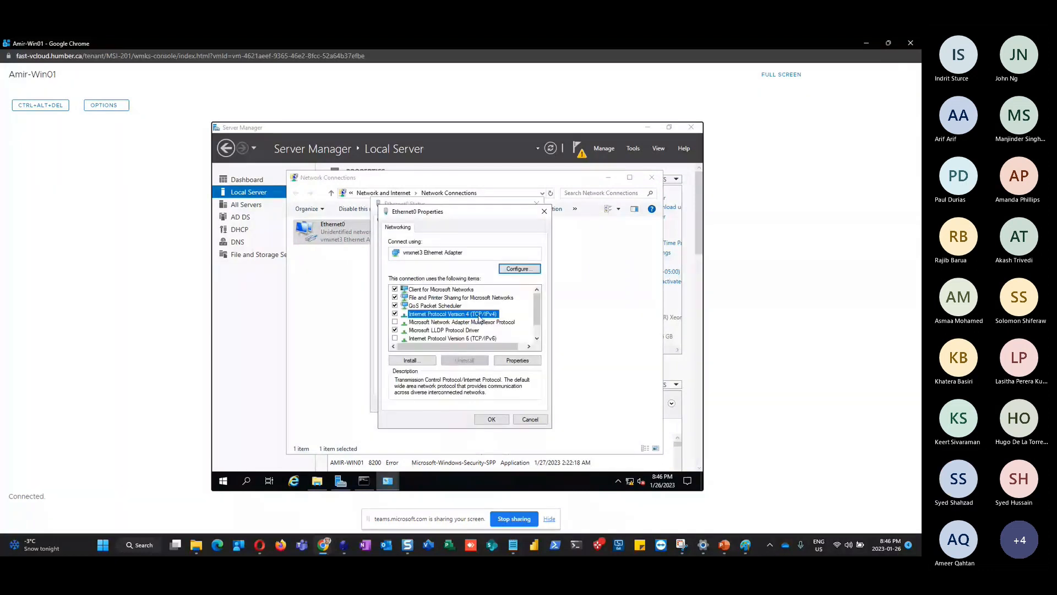
{"action": "double_click", "coordinate": [479, 318]}
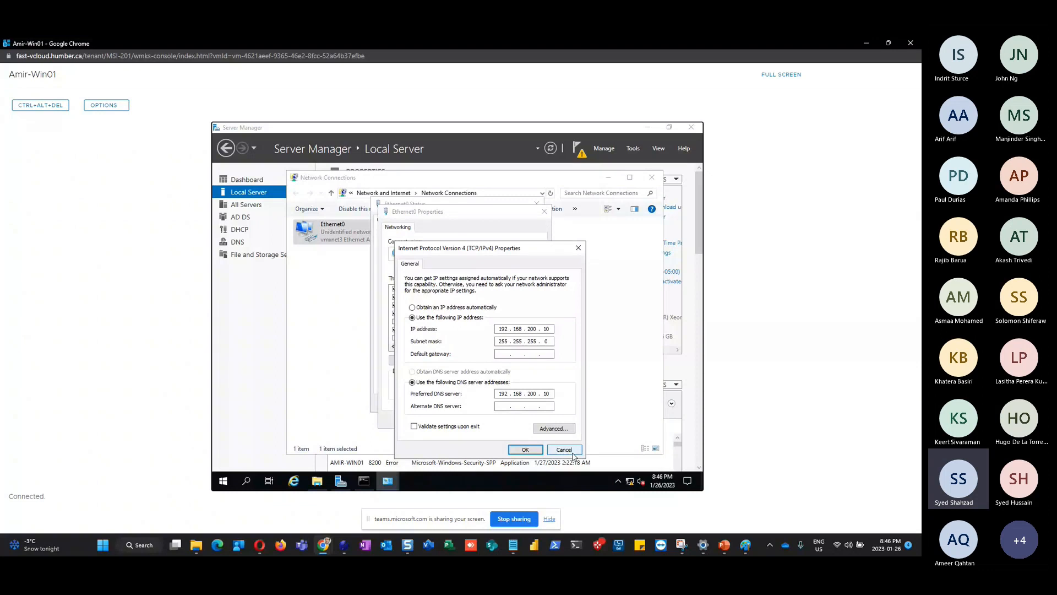
{"action": "left_click", "coordinate": [525, 450]}
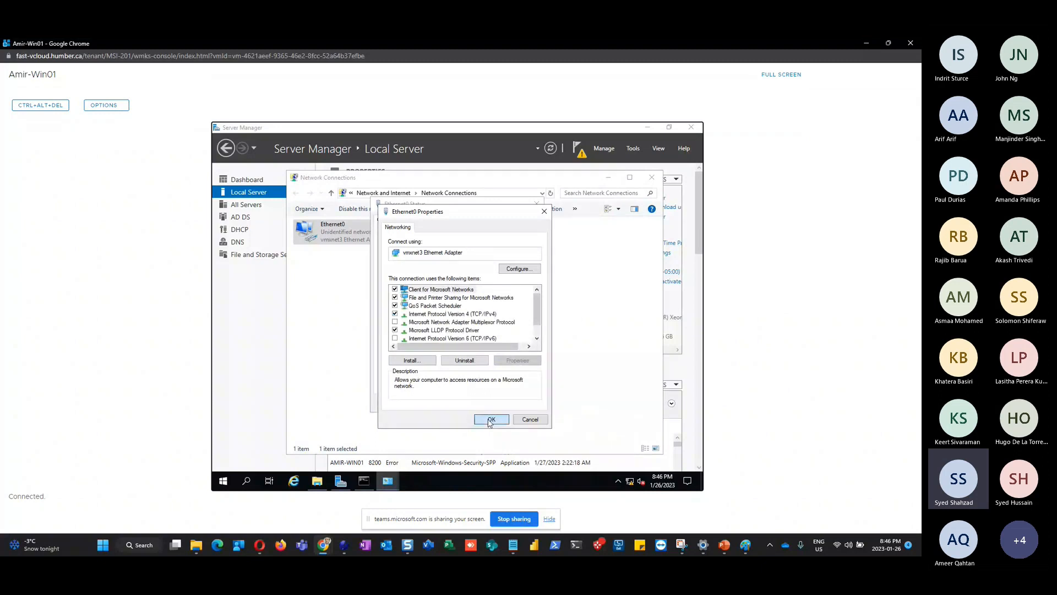
{"action": "left_click", "coordinate": [489, 420]}
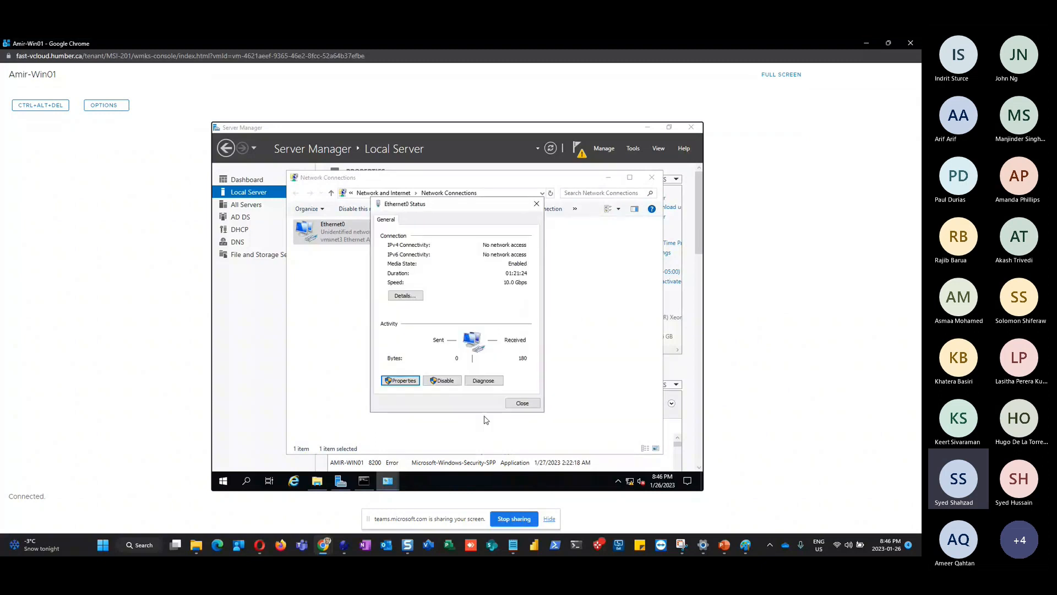
{"action": "left_click", "coordinate": [399, 381]}
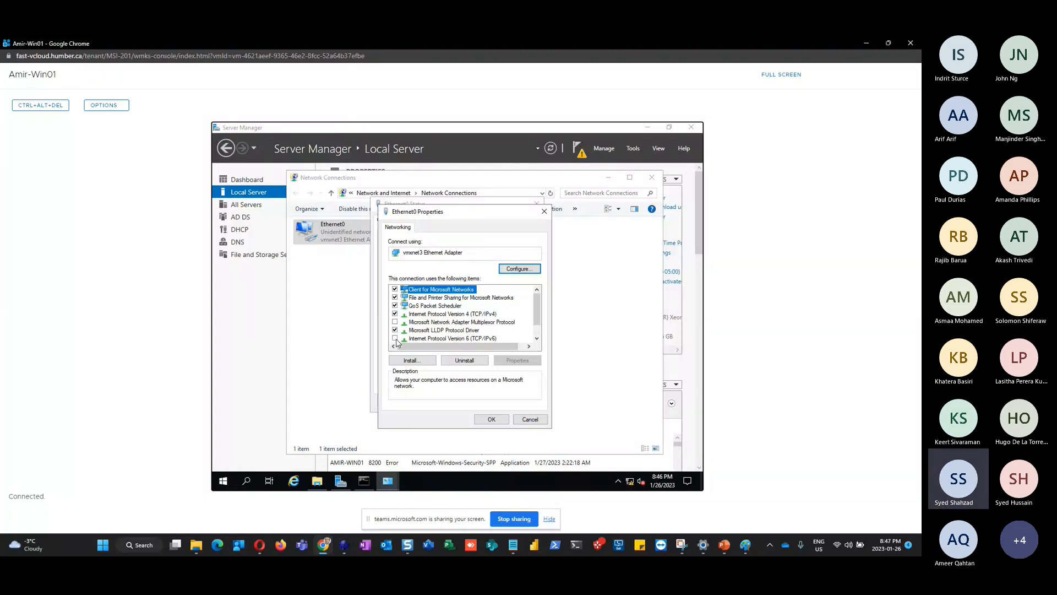
{"action": "left_click", "coordinate": [492, 420]}
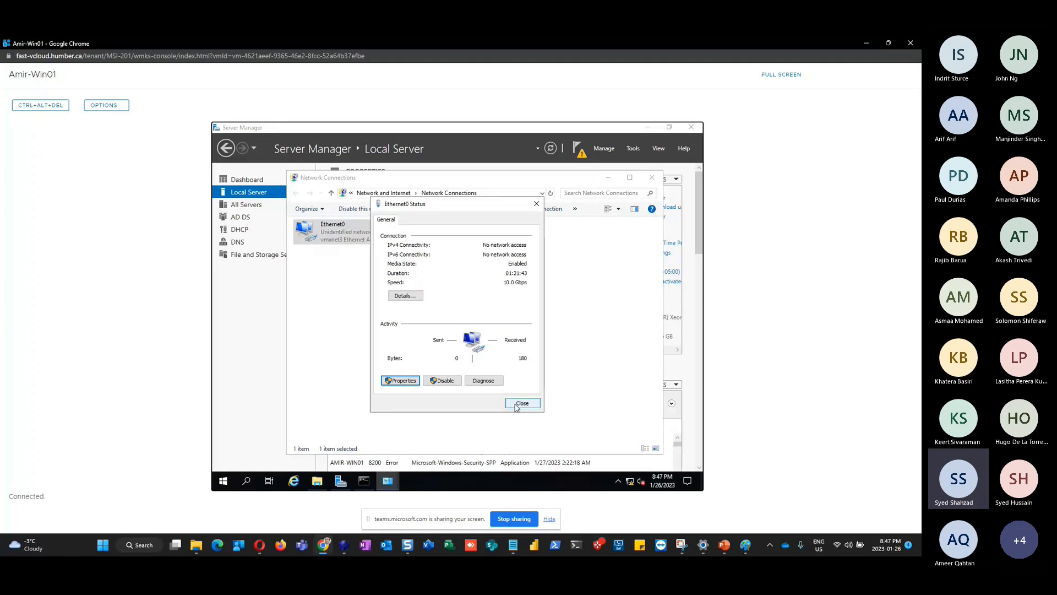
{"action": "left_click", "coordinate": [520, 405]}
{"action": "left_click", "coordinate": [653, 177]}
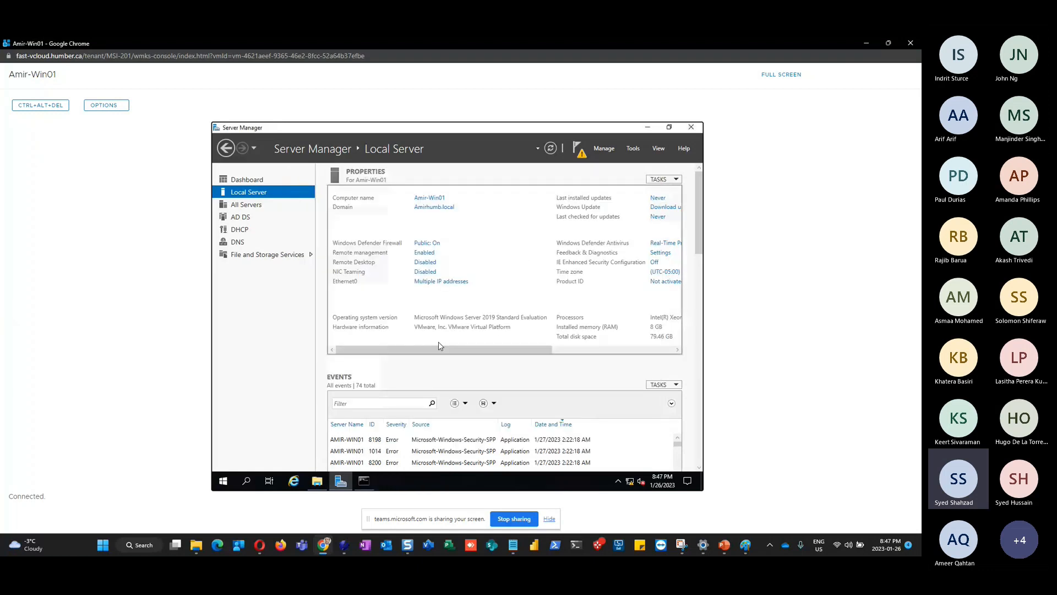
Rerun nslookup to confirm the default server is now 192.168.200.10, then exit and minimize Command Prompt
{"action": "left_click", "coordinate": [364, 487]}
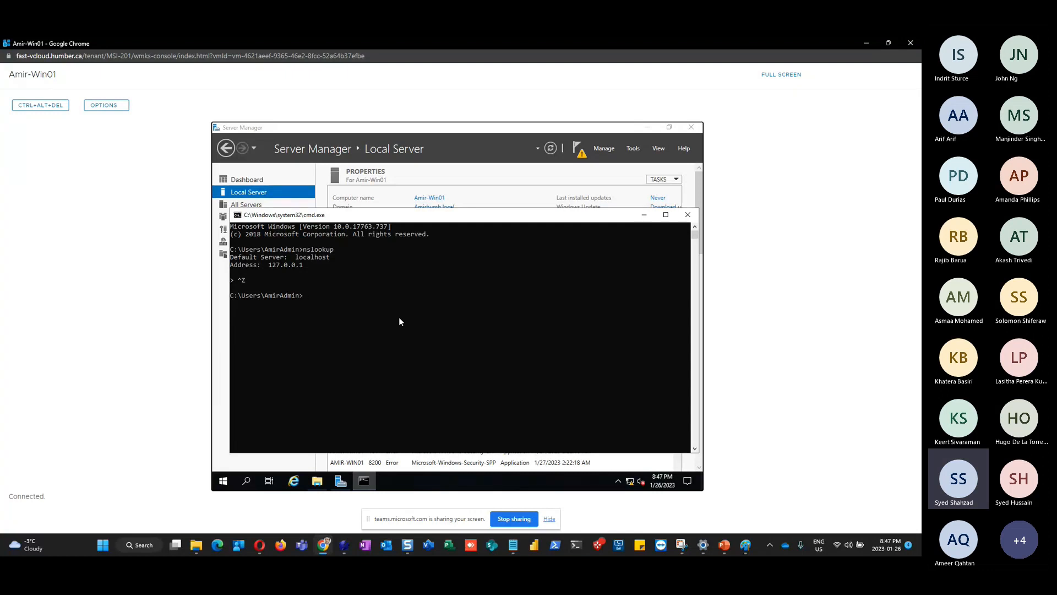
{"action": "key", "text": "Up"}
{"action": "key", "text": "Return"}
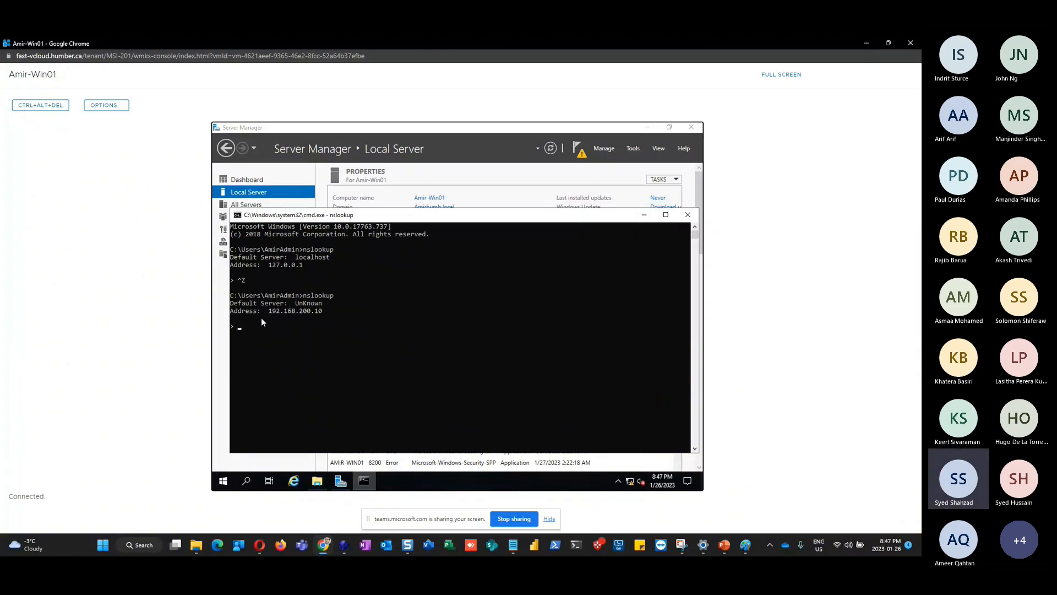
{"action": "left_click", "coordinate": [251, 328]}
{"action": "key", "text": "ctrl+z"}
{"action": "key", "text": "Return"}
{"action": "left_click", "coordinate": [643, 219]}
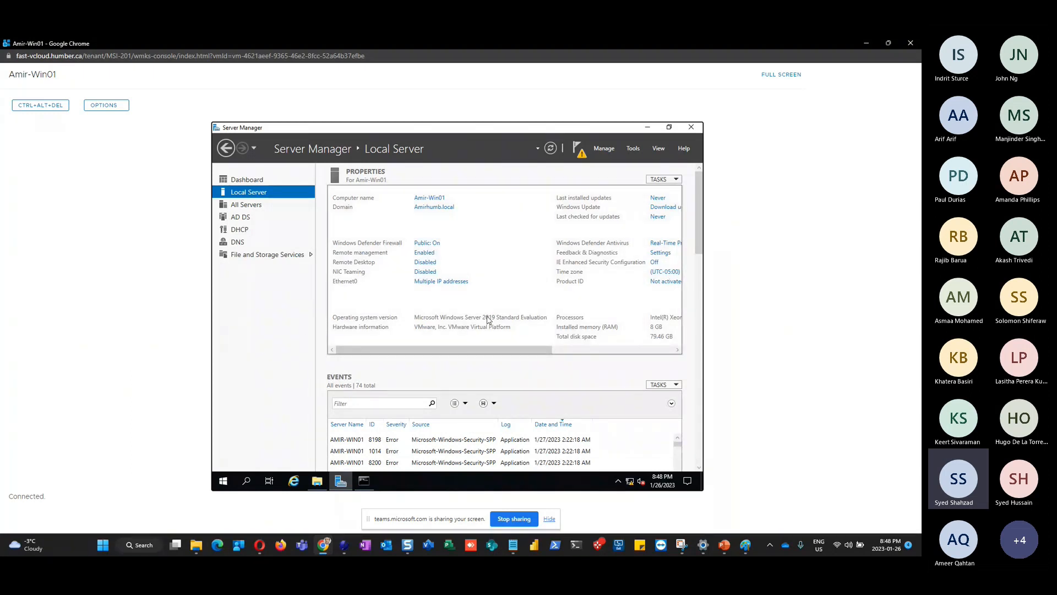
Launch DNS Manager from Server Manager's Tools menu
{"action": "left_click", "coordinate": [363, 482]}
{"action": "left_click", "coordinate": [643, 217]}
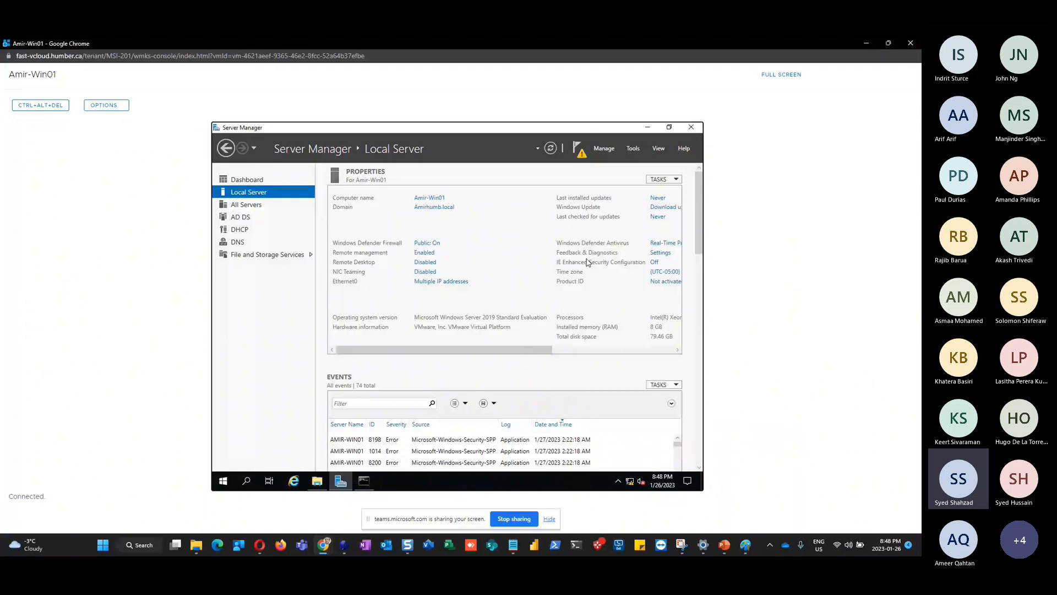
{"action": "left_click", "coordinate": [634, 149]}
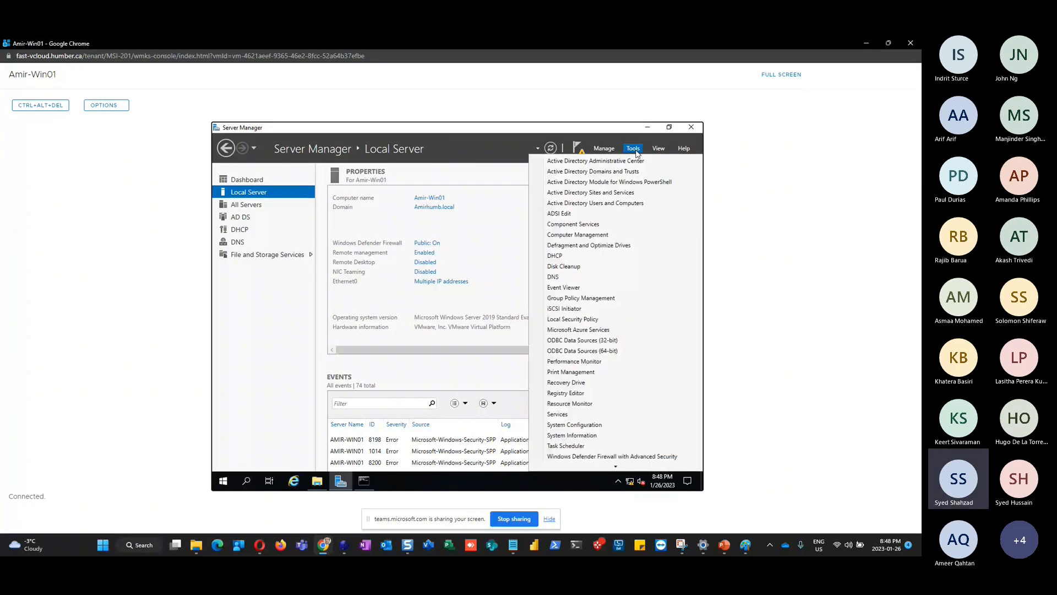
{"action": "left_click", "coordinate": [567, 281]}
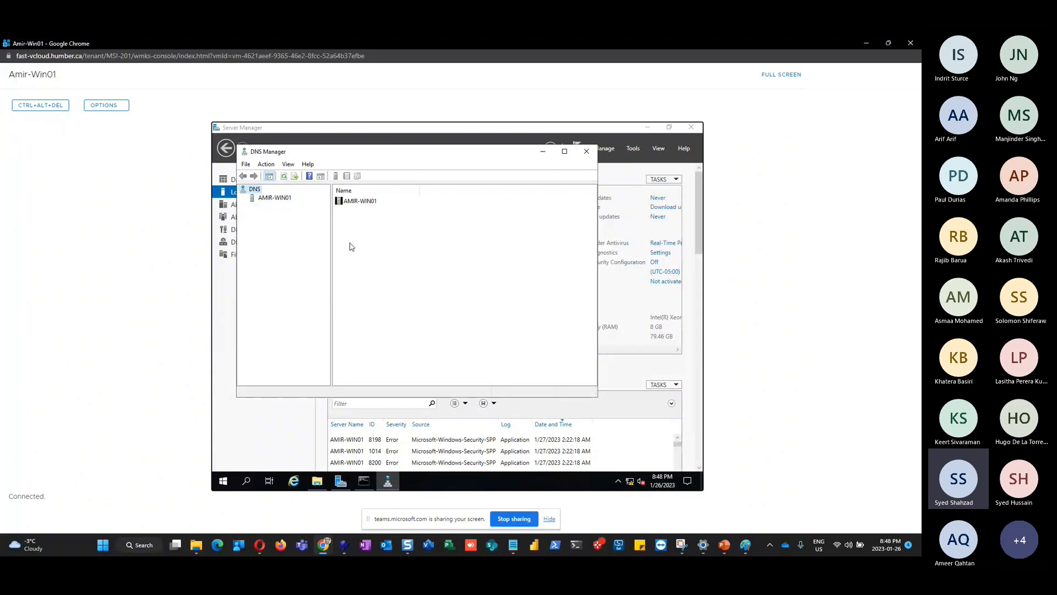
Expand AMIR-WIN01 and view its Forward and Reverse Lookup Zones folders
{"action": "left_click", "coordinate": [269, 198]}
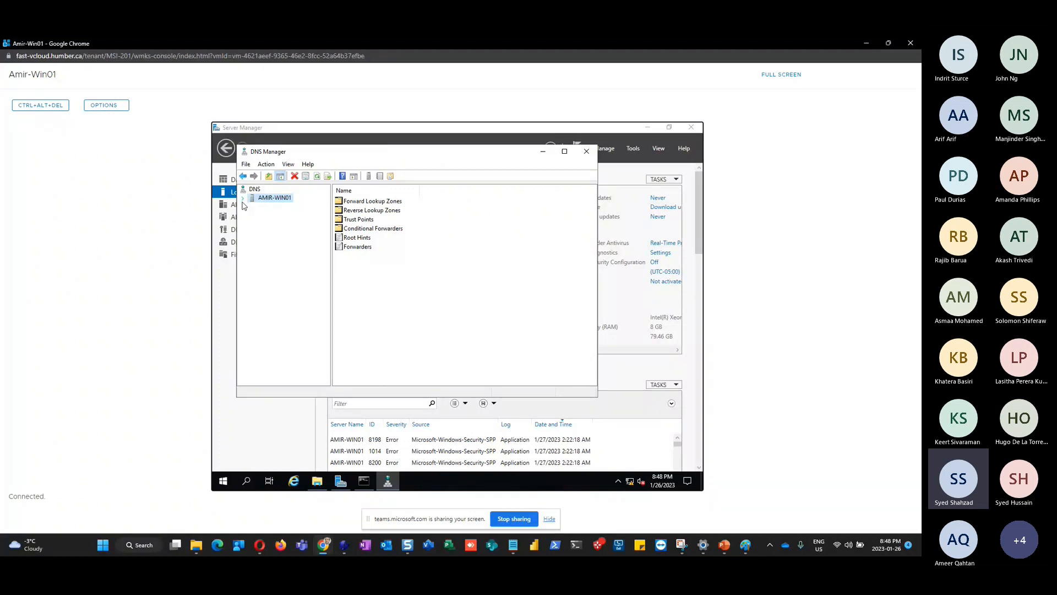
{"action": "left_click", "coordinate": [243, 199]}
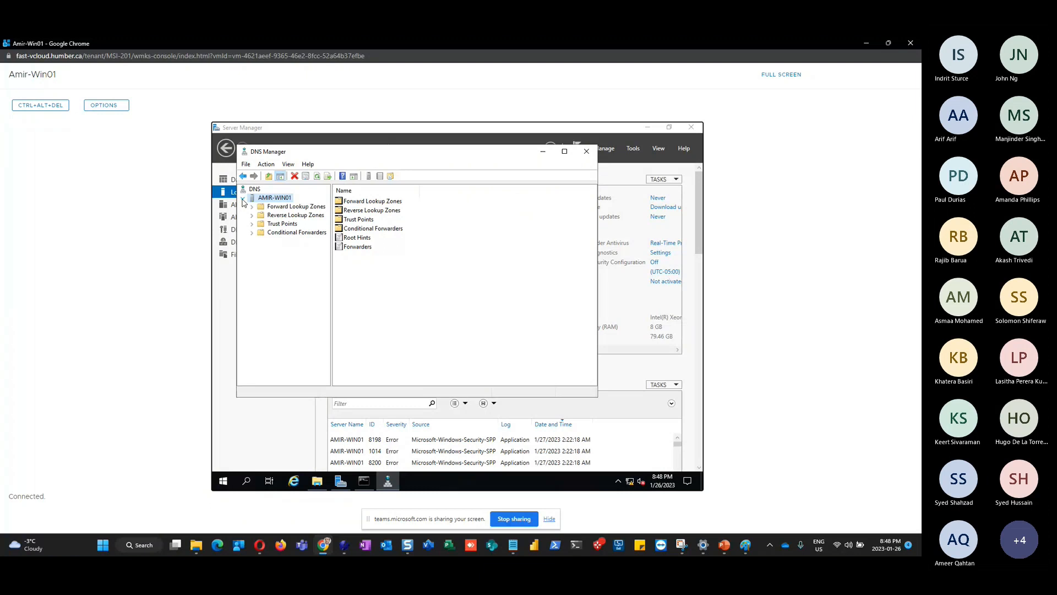
{"action": "left_click", "coordinate": [297, 206]}
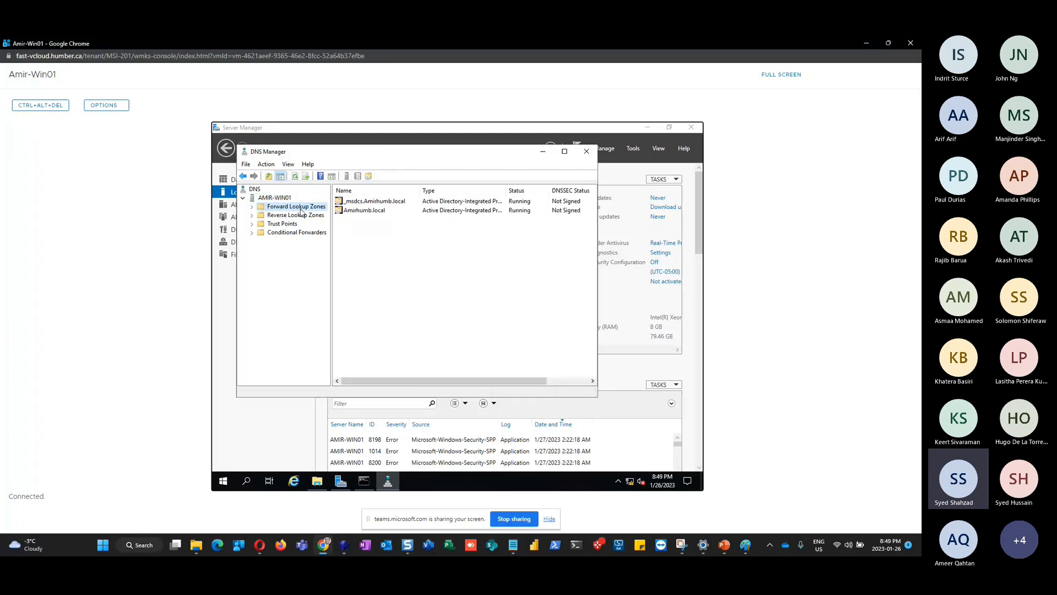
{"action": "left_click", "coordinate": [297, 214]}
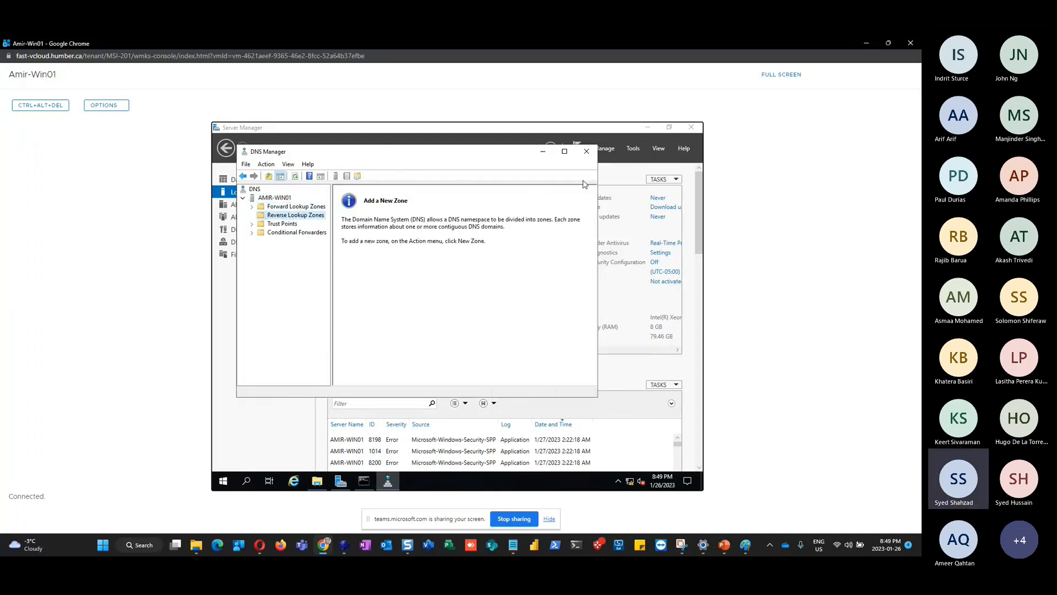
Maximize DNS Manager, widen the tree pane, and open the Amirhumb.local zone's records
{"action": "left_click", "coordinate": [564, 151]}
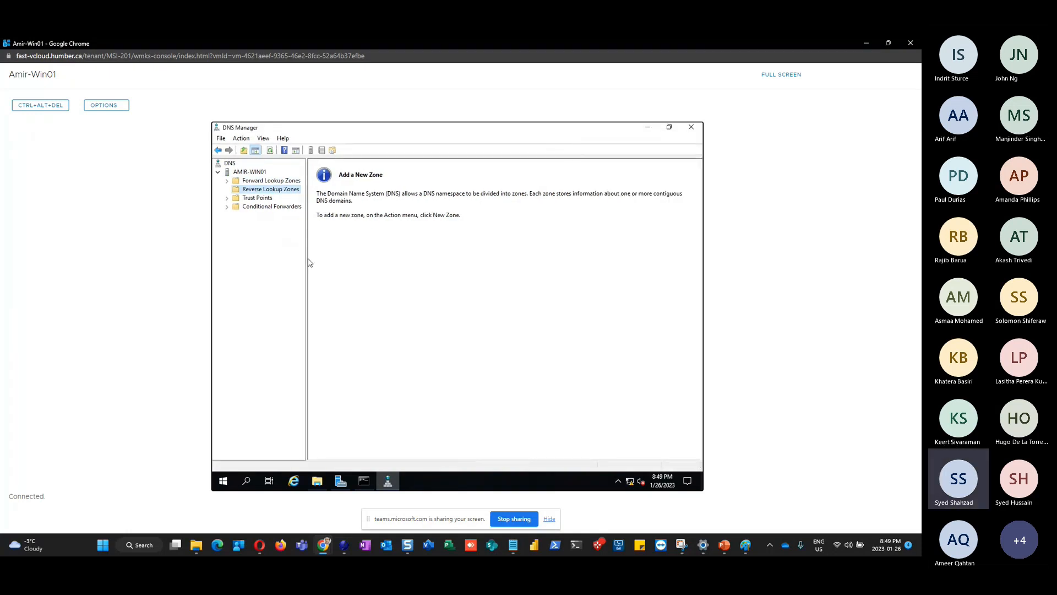
{"action": "left_click_drag", "start_coordinate": [306, 256], "coordinate": [383, 259]}
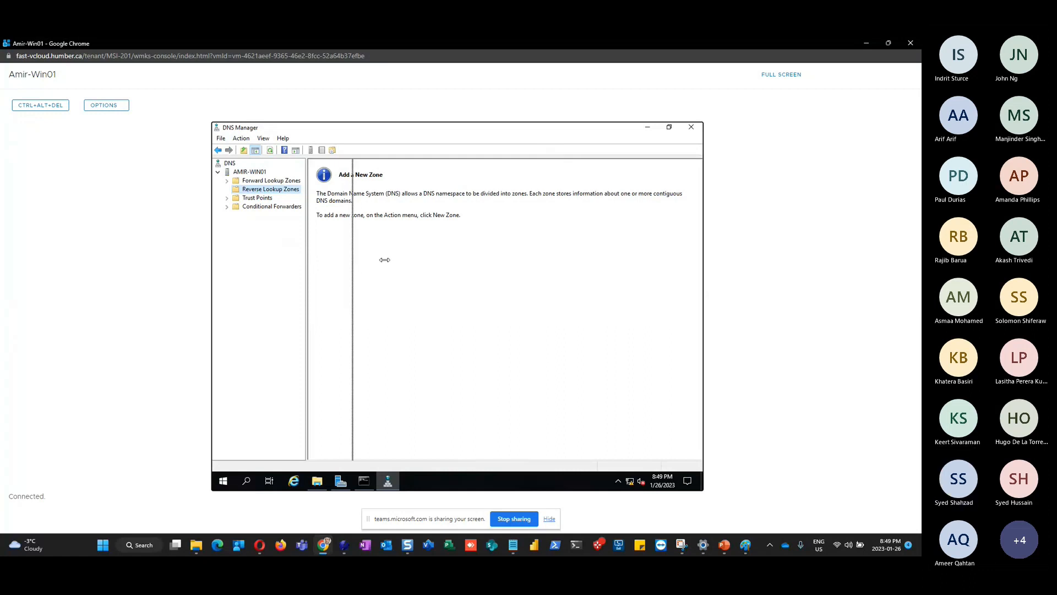
{"action": "left_click", "coordinate": [259, 182]}
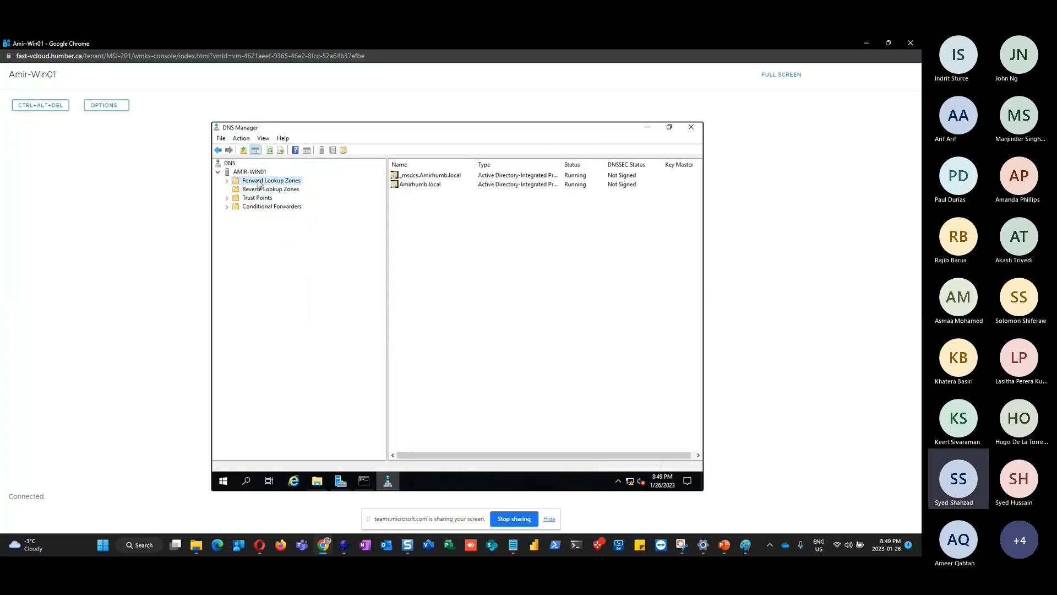
{"action": "left_click", "coordinate": [226, 182]}
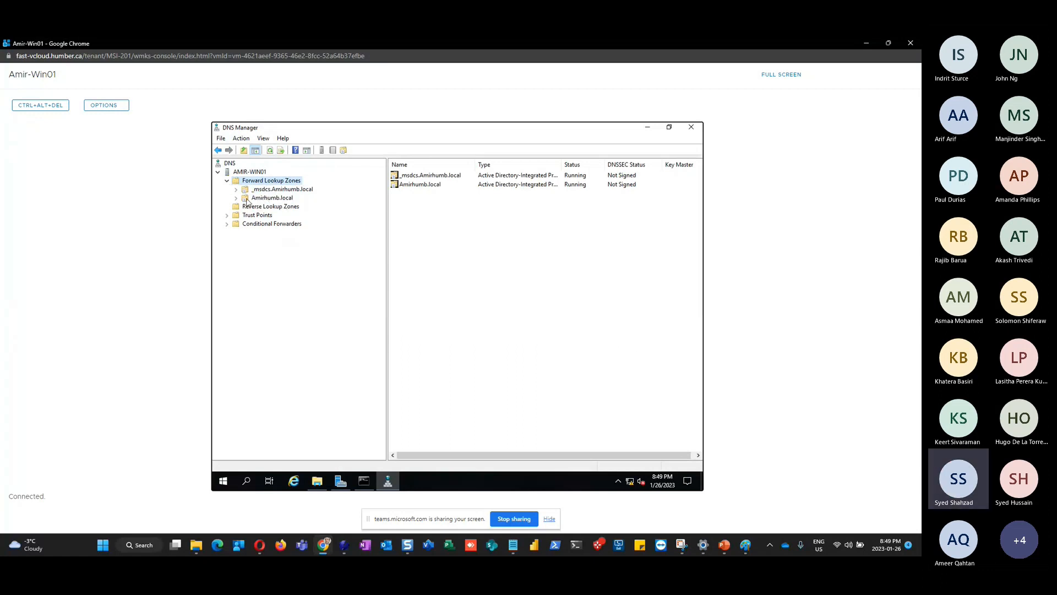
{"action": "left_click", "coordinate": [269, 199]}
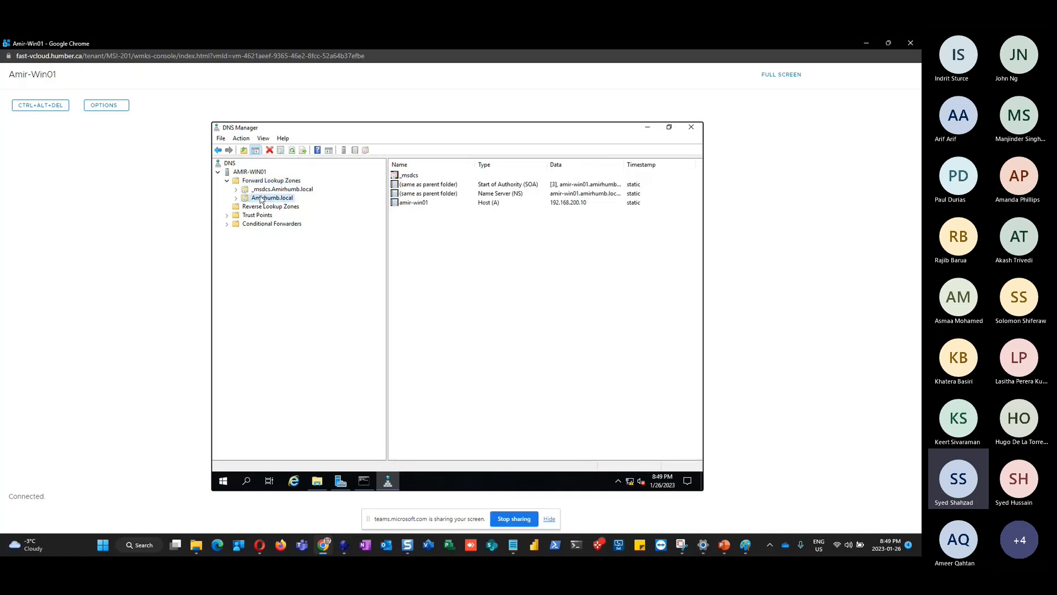
Check the Reverse Lookup Zones, then return to Amirhumb.local showing host amir-win01 at 192.168.200.10
{"action": "left_click", "coordinate": [290, 208]}
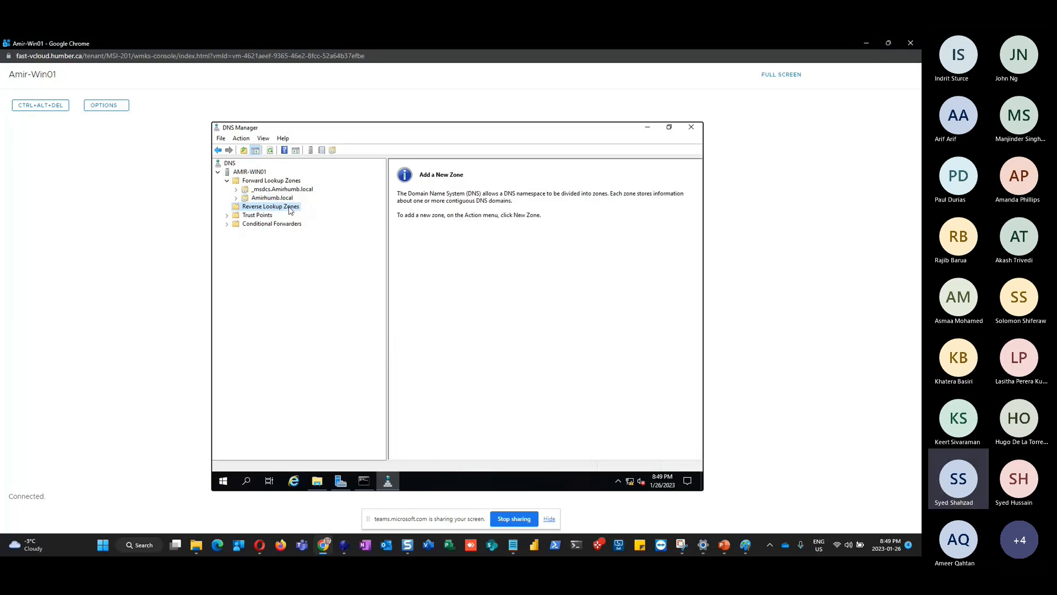
{"action": "left_click", "coordinate": [297, 182]}
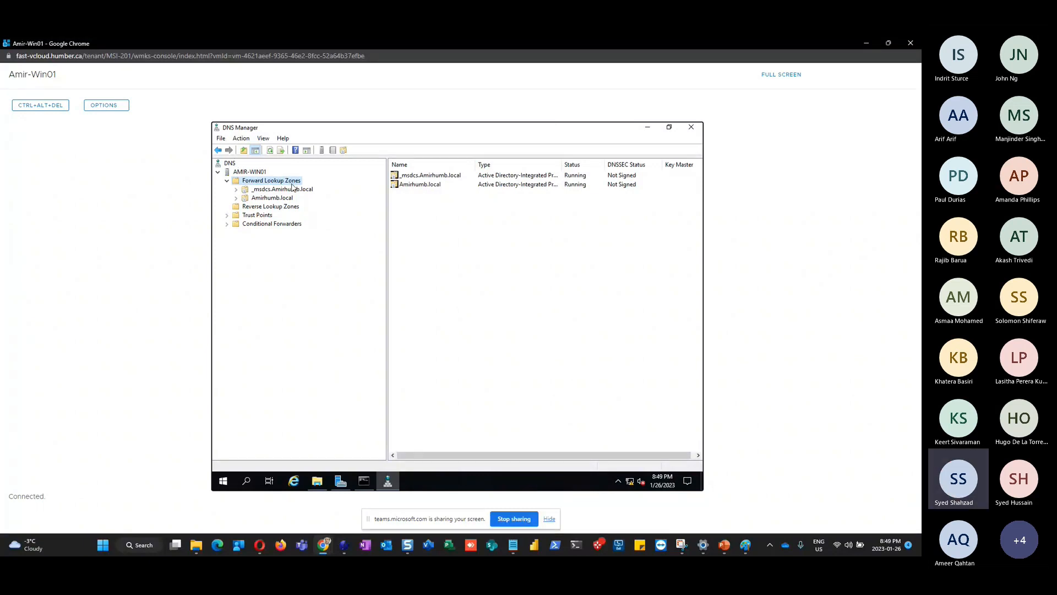
{"action": "left_click", "coordinate": [236, 198]}
{"action": "left_click", "coordinate": [267, 198]}
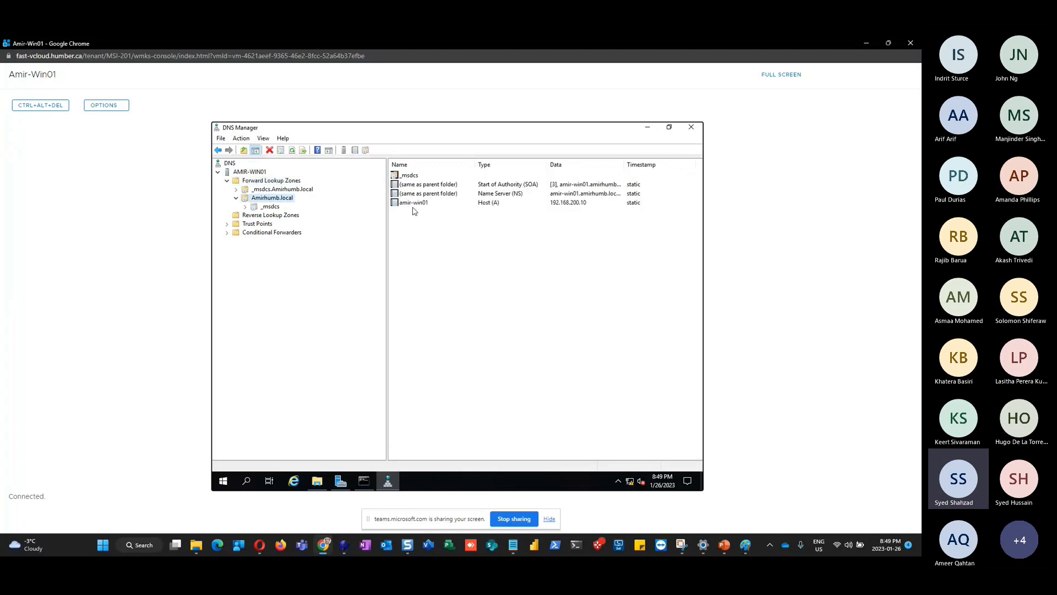
Inspect the amir-win01 Host (A) record, alternating with the empty Reverse Lookup Zones, ending there
{"action": "left_click", "coordinate": [438, 204]}
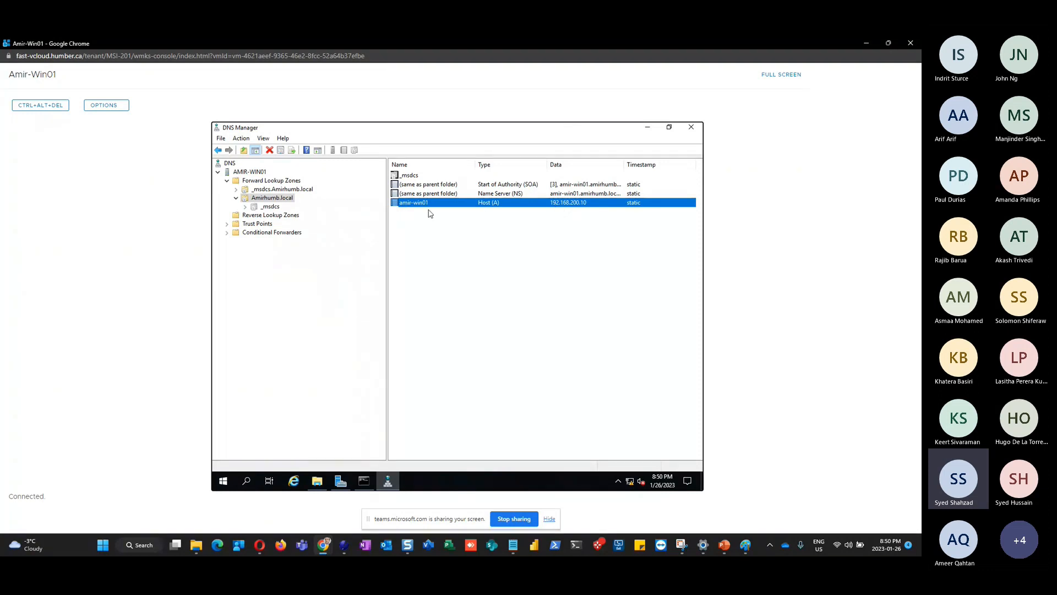
{"action": "left_click", "coordinate": [275, 216]}
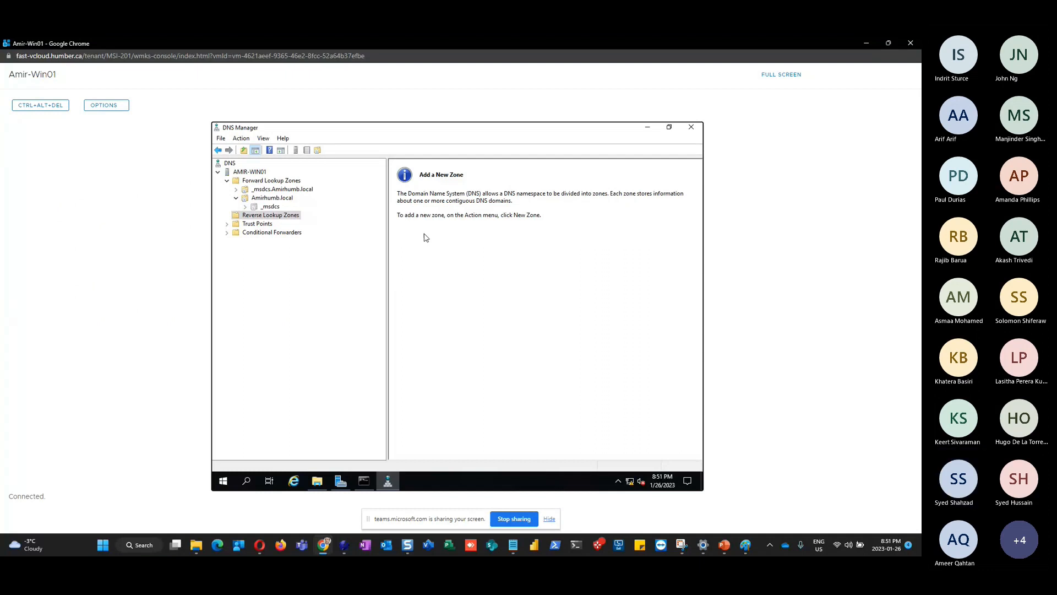
{"action": "left_click", "coordinate": [279, 199]}
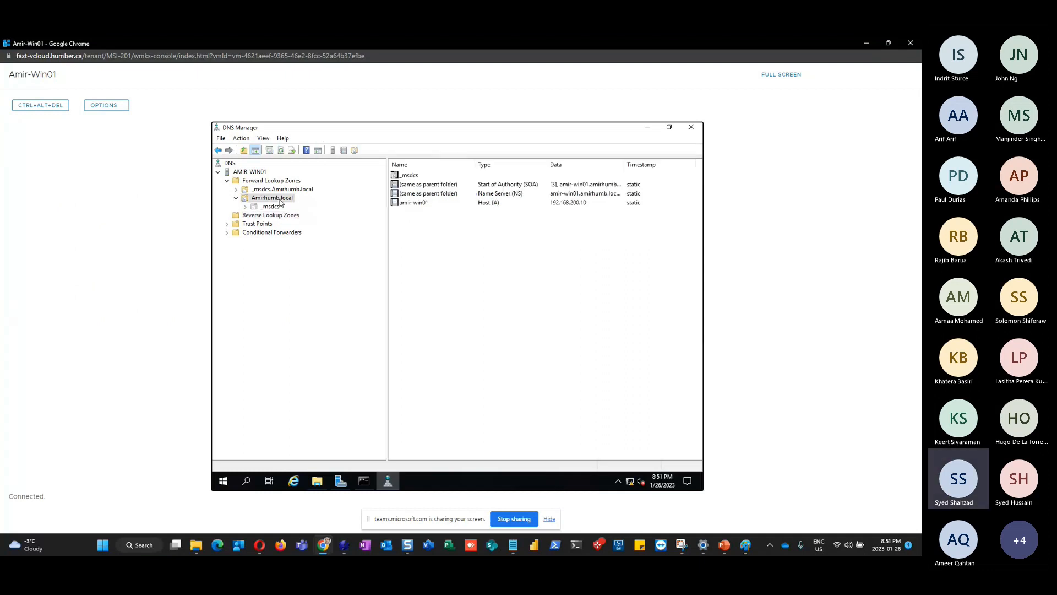
{"action": "left_click", "coordinate": [408, 204]}
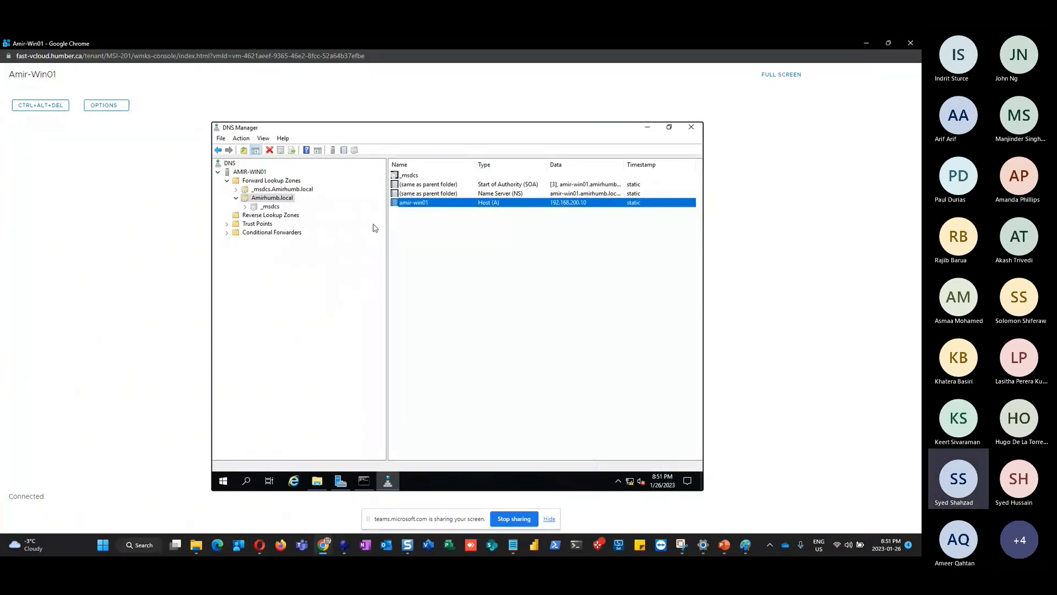
{"action": "left_click", "coordinate": [284, 218]}
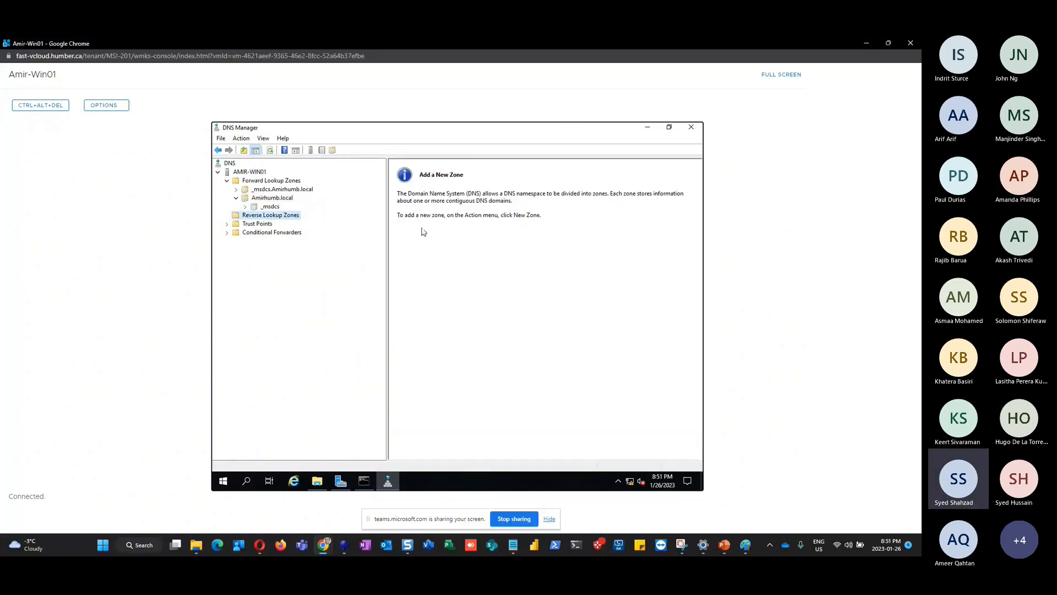
Toggle between Reverse and Forward Lookup Zones, finishing on Amirhumb.local's records with host amir-win01
{"action": "left_click", "coordinate": [278, 197]}
{"action": "left_click", "coordinate": [416, 204]}
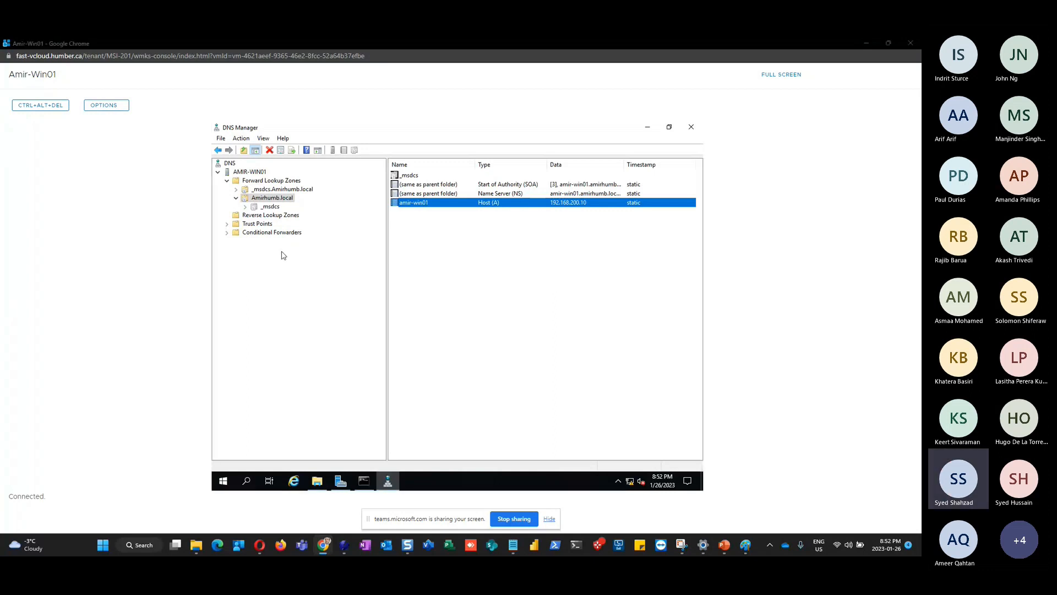
{"action": "left_click", "coordinate": [278, 217]}
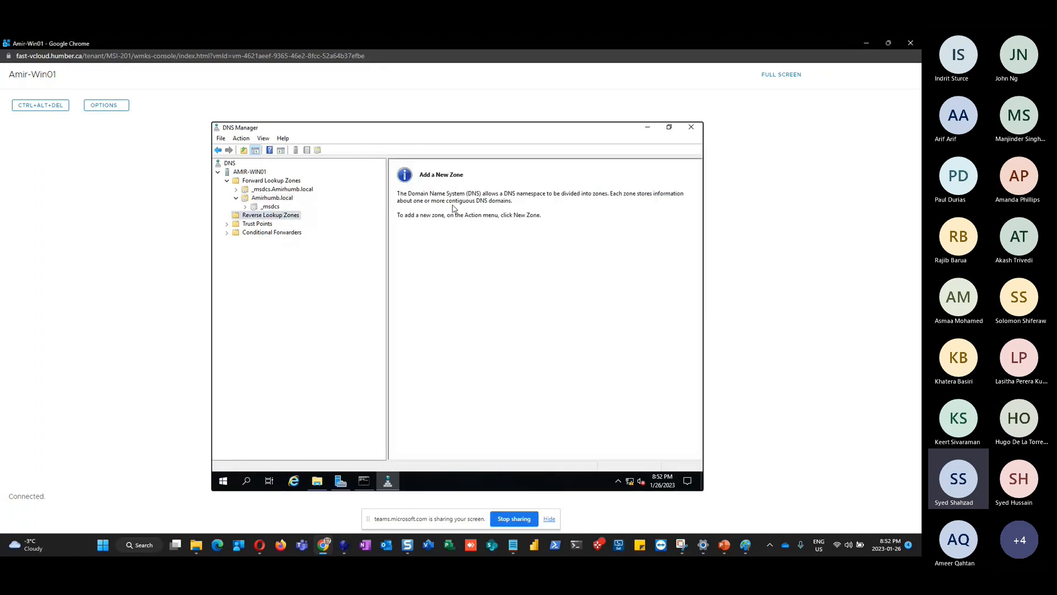
{"action": "left_click", "coordinate": [263, 181]}
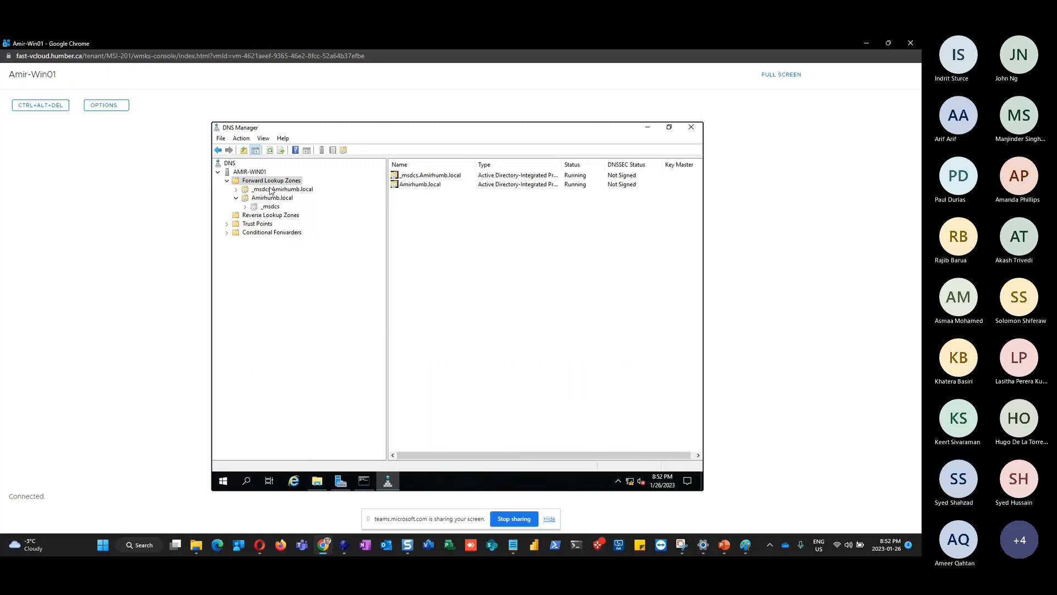
{"action": "left_click", "coordinate": [270, 216]}
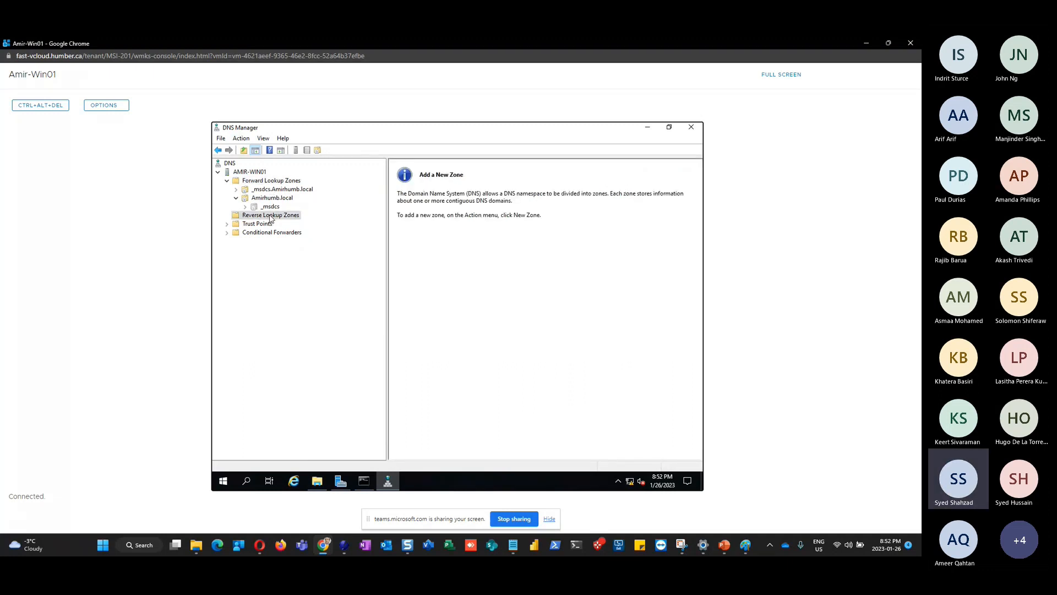
{"action": "left_click", "coordinate": [268, 181]}
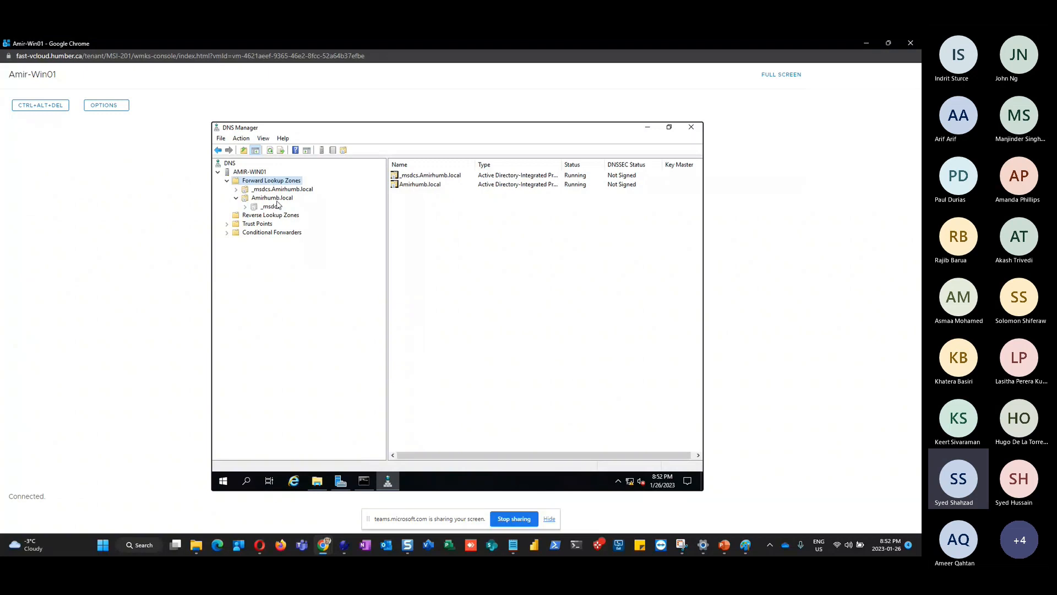
{"action": "left_click", "coordinate": [281, 199]}
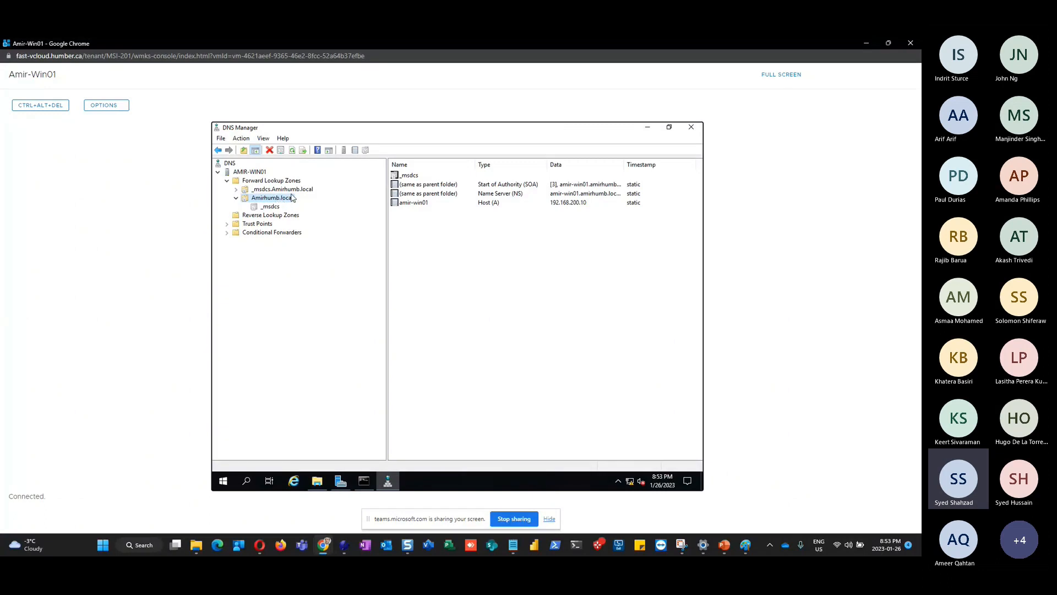
List the two forward lookup zones, then bring the PowerPoint lab slides to the front
{"action": "left_click", "coordinate": [258, 182]}
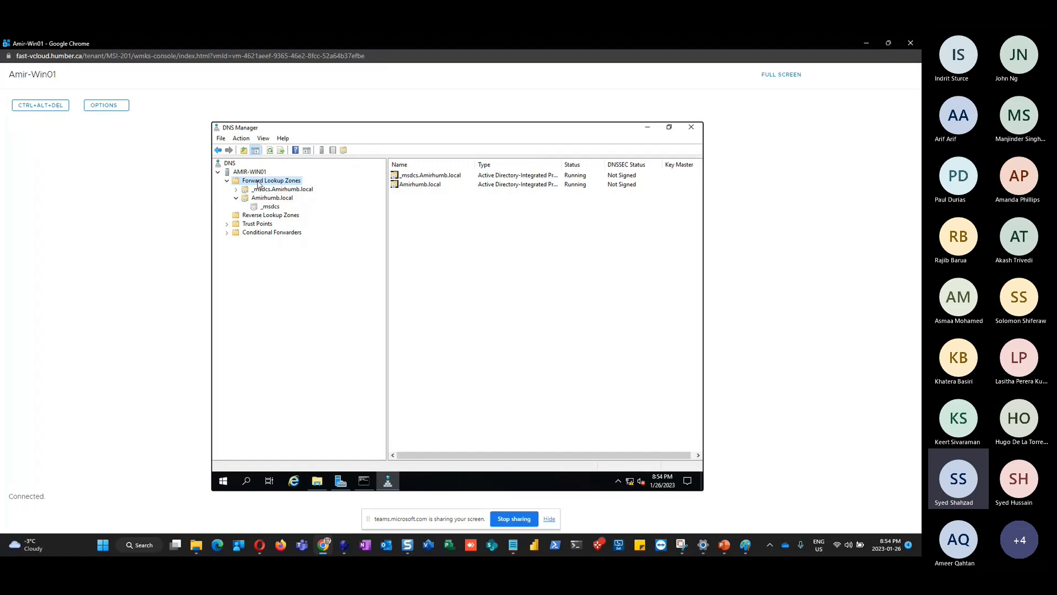
{"action": "left_click", "coordinate": [724, 545]}
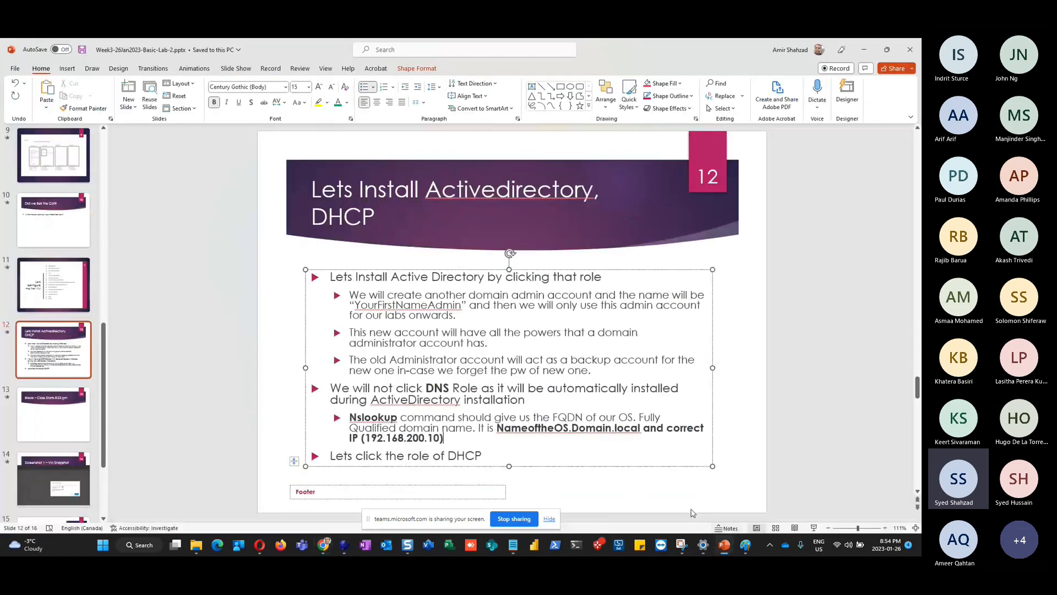
Review slide 9's lab diagram, then minimize PowerPoint to return to DNS Manager
{"action": "scroll", "coordinate": [382, 296], "scroll_direction": "up", "scroll_amount": 5}
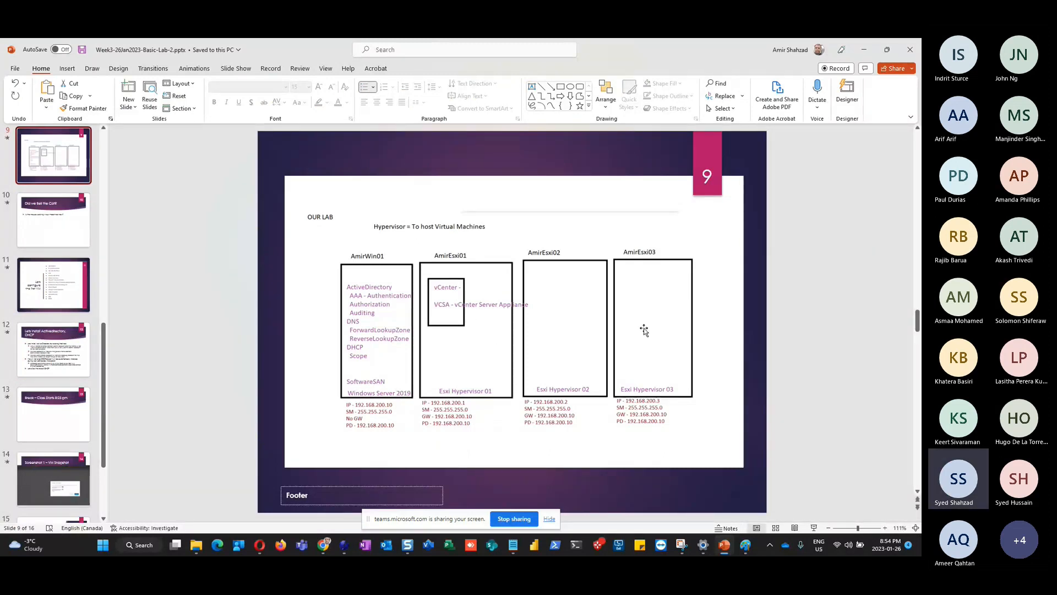
{"action": "left_click", "coordinate": [862, 53]}
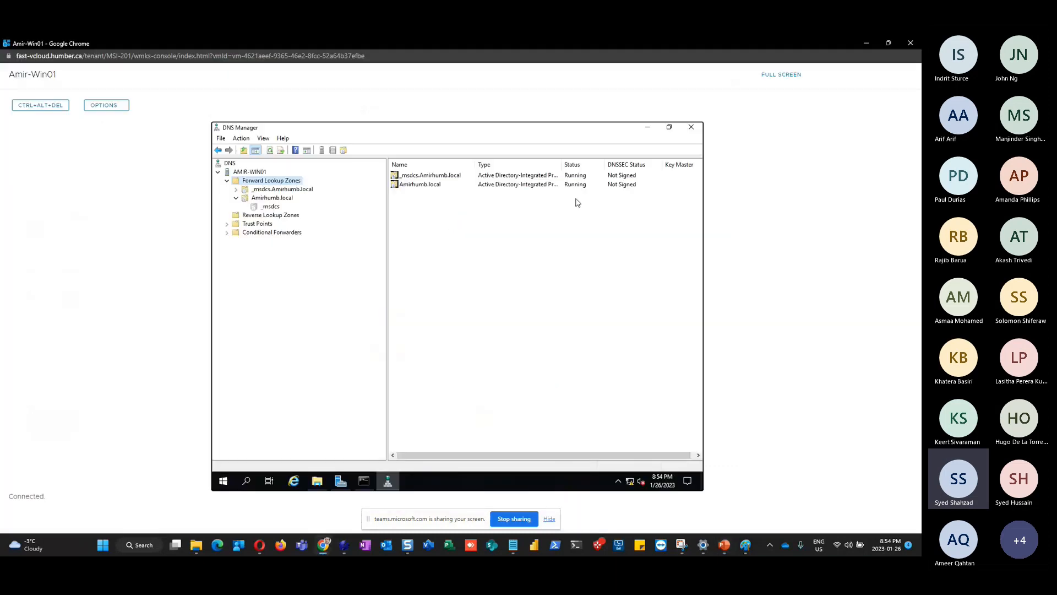
Launch the New Zone Wizard from the Reverse Lookup Zones context menu
{"action": "left_click", "coordinate": [278, 215]}
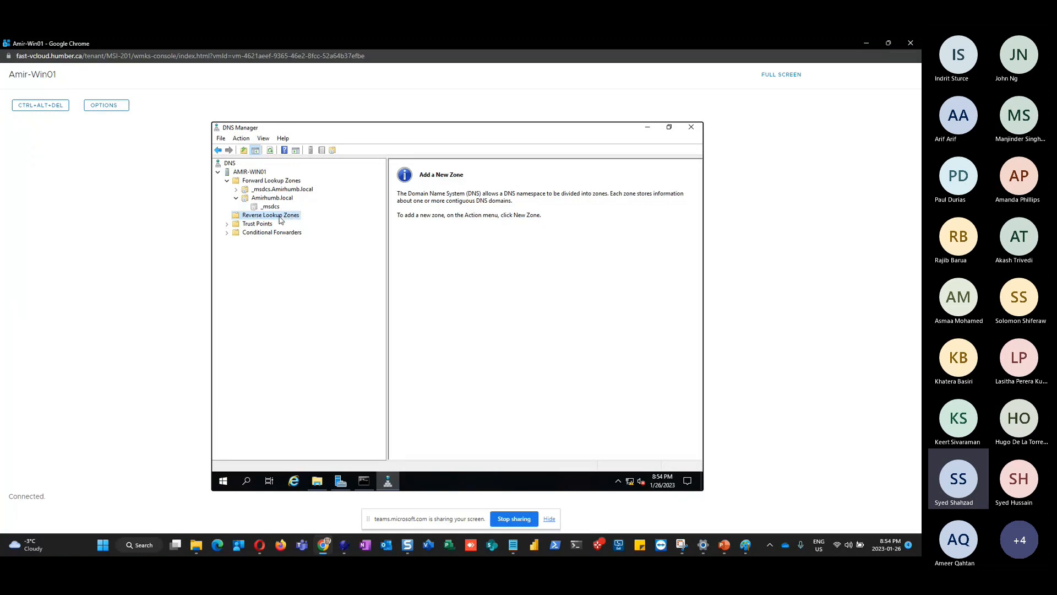
{"action": "right_click", "coordinate": [280, 220]}
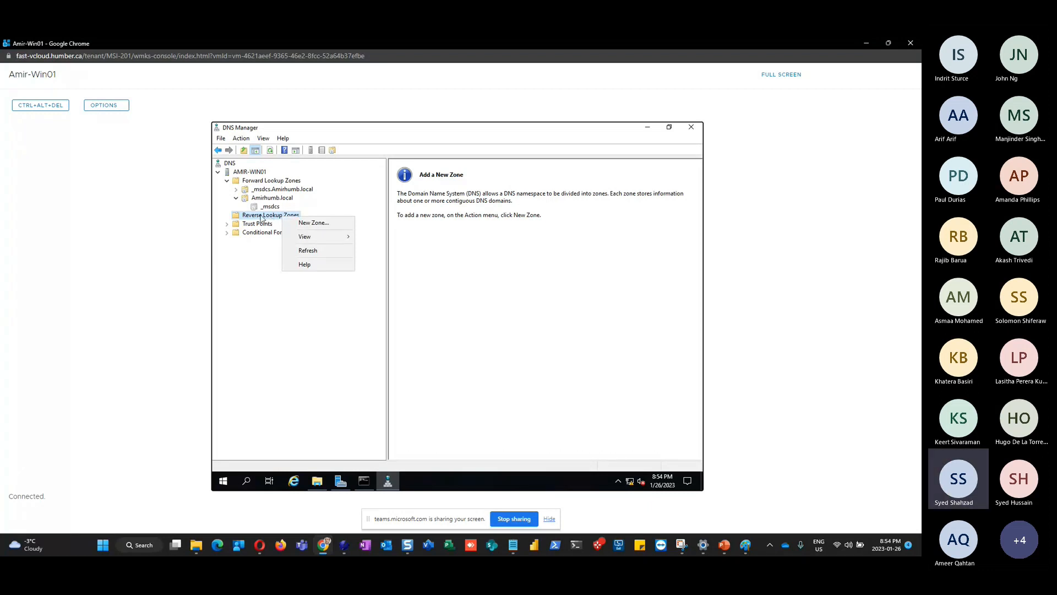
{"action": "left_click", "coordinate": [327, 227]}
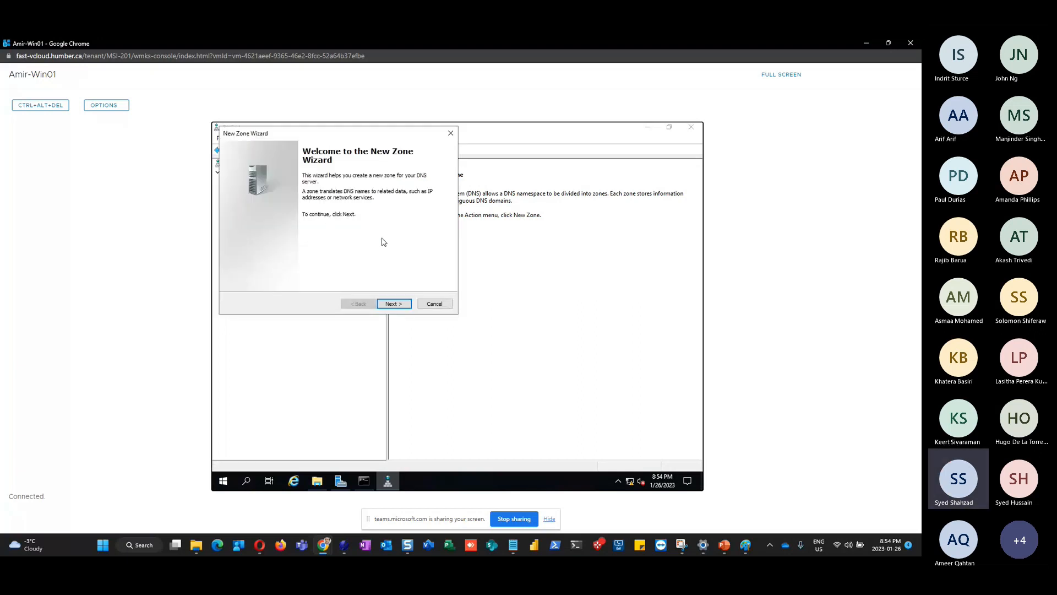
Choose a primary AD-stored zone, replicated to all domain DNS servers, as an IPv4 reverse lookup zone
{"action": "left_click", "coordinate": [397, 306]}
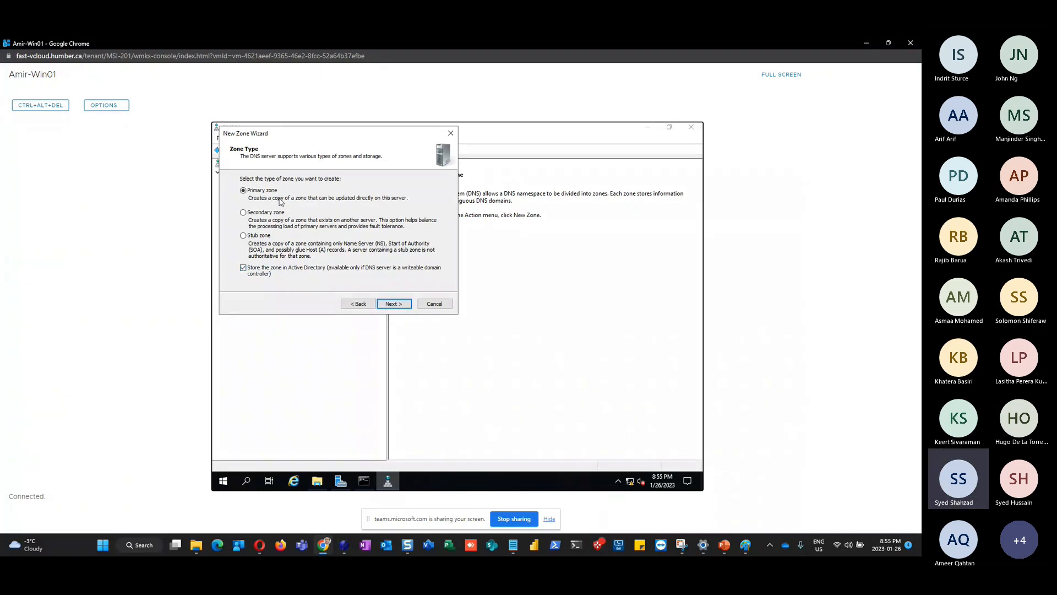
{"action": "left_click", "coordinate": [394, 304]}
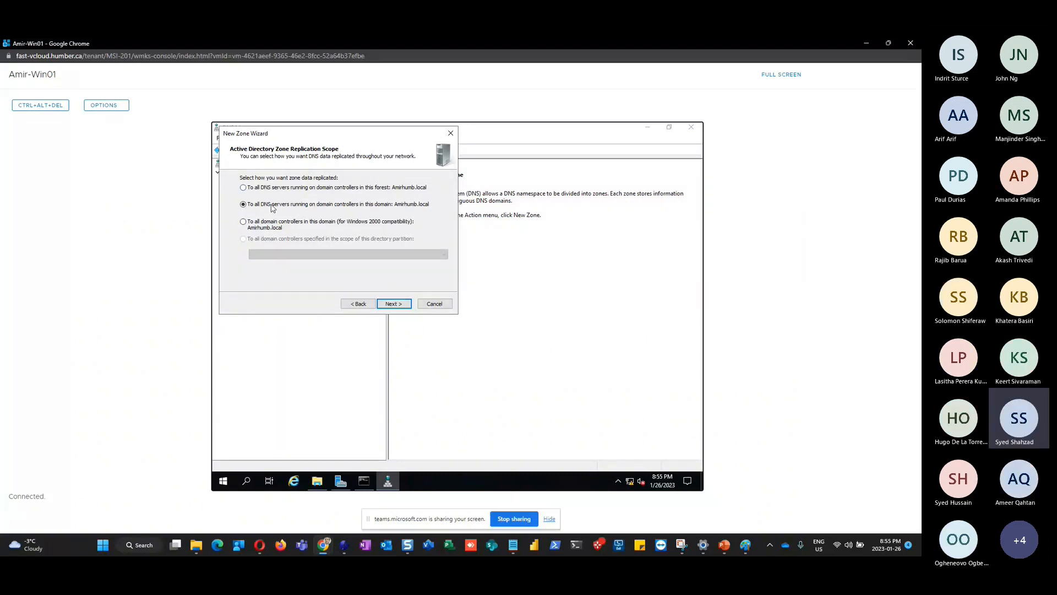
{"action": "left_click", "coordinate": [399, 307]}
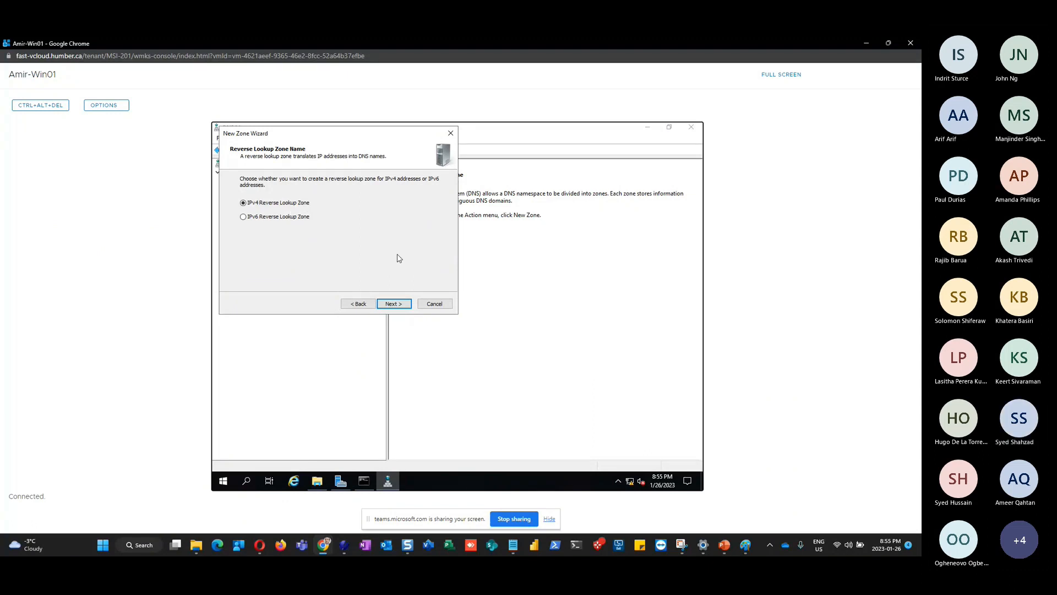
{"action": "left_click", "coordinate": [401, 306]}
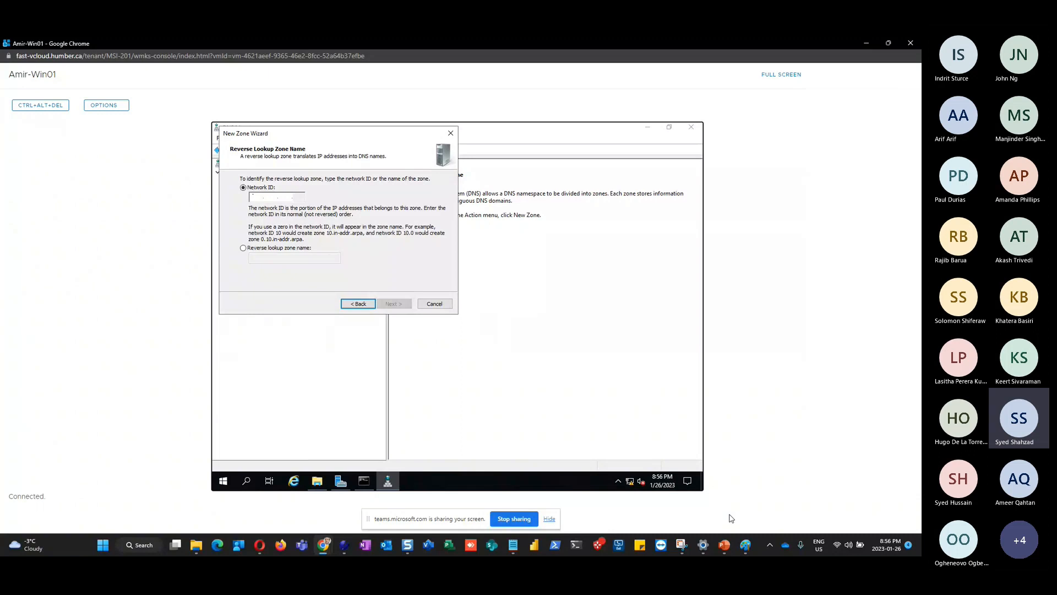
After checking the slide deck, enter network ID 192.168.200 for the reverse zone
{"action": "left_click", "coordinate": [724, 546]}
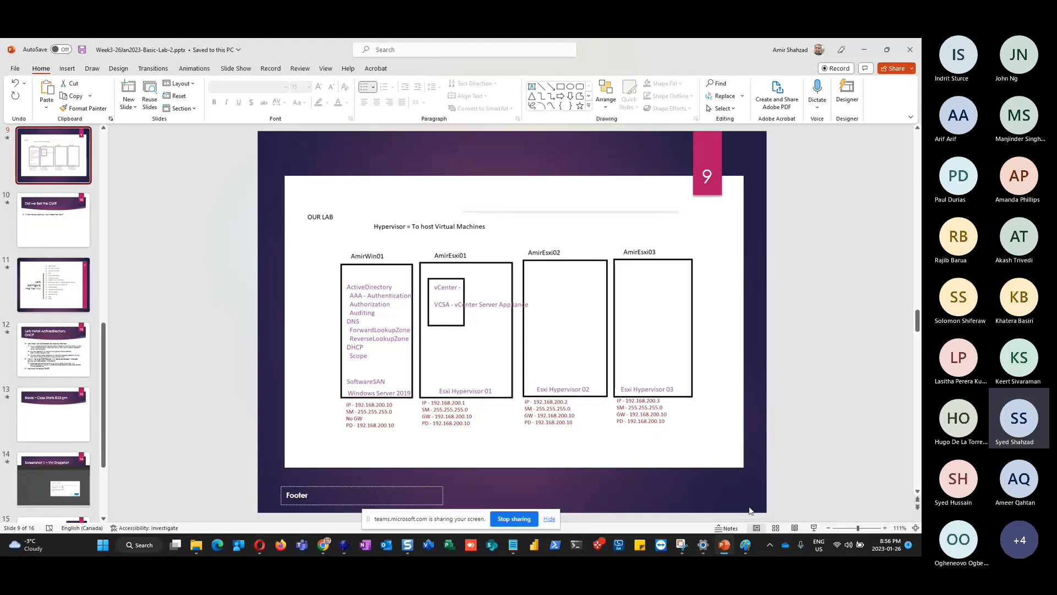
{"action": "key", "text": "alt+Tab"}
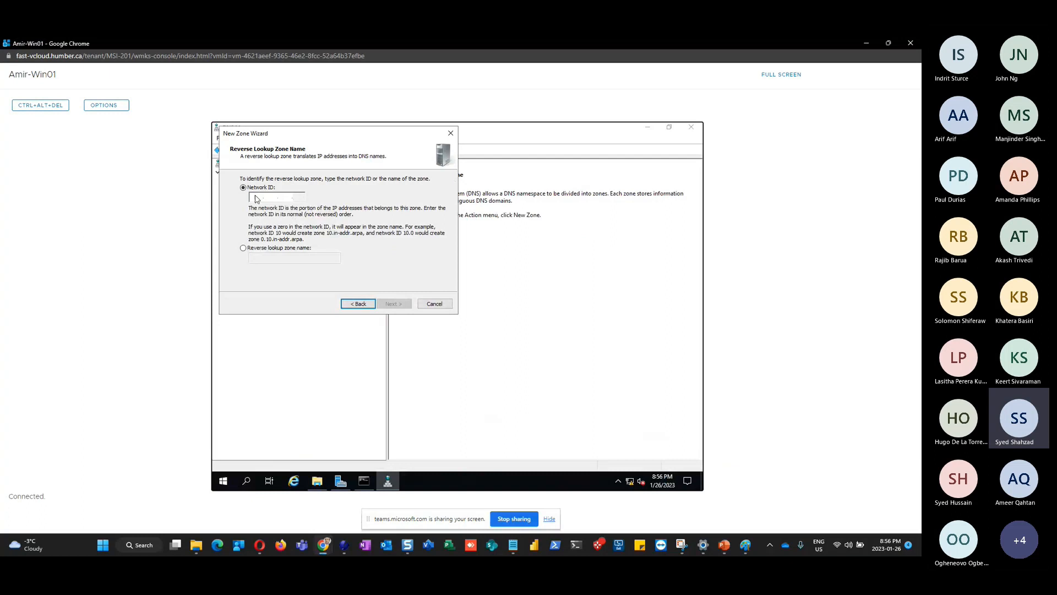
{"action": "type", "text": "192.168.200 ."}
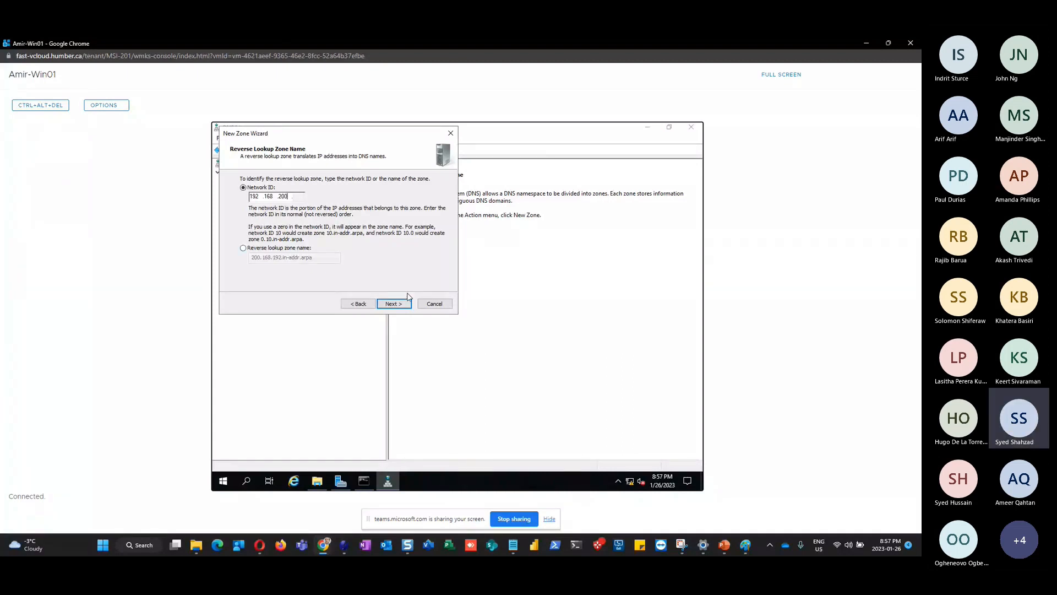
{"action": "left_click", "coordinate": [394, 305]}
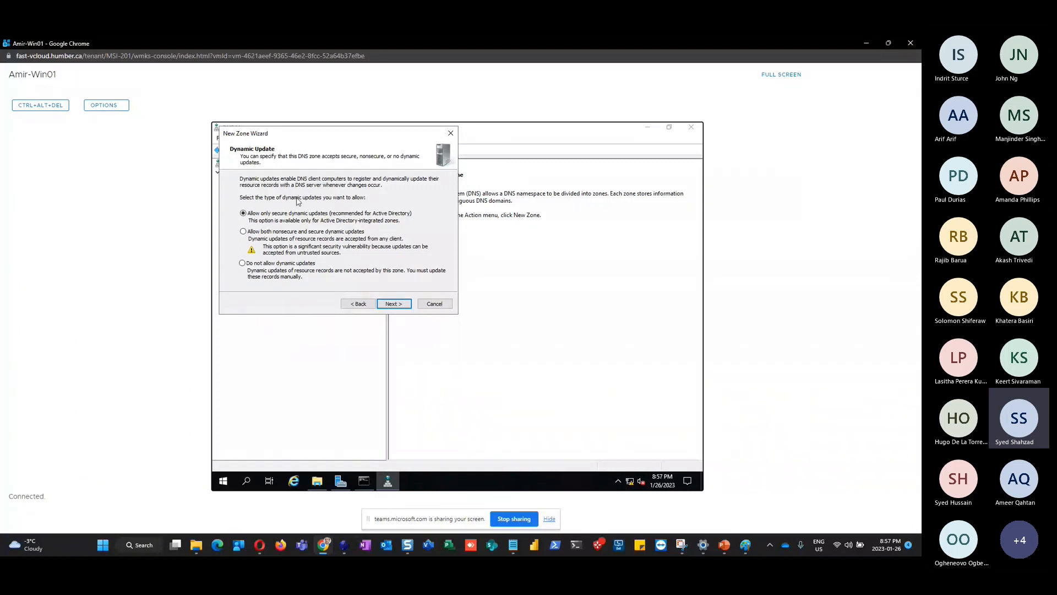
Keep secure-only dynamic updates and finish creating the 200.168.192.in-addr.arpa zone
{"action": "left_click", "coordinate": [393, 304]}
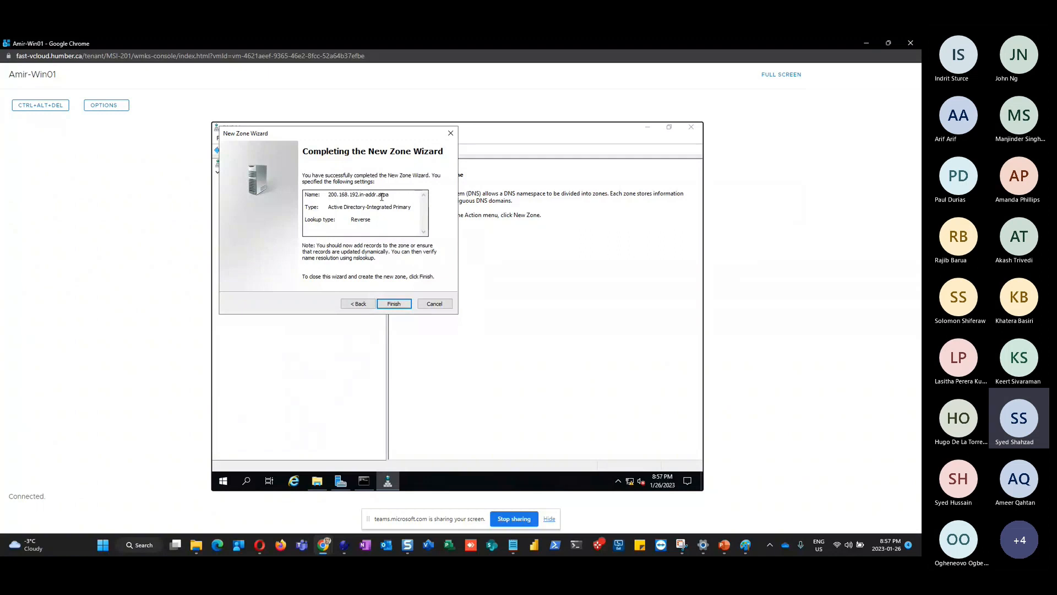
{"action": "left_click", "coordinate": [394, 305]}
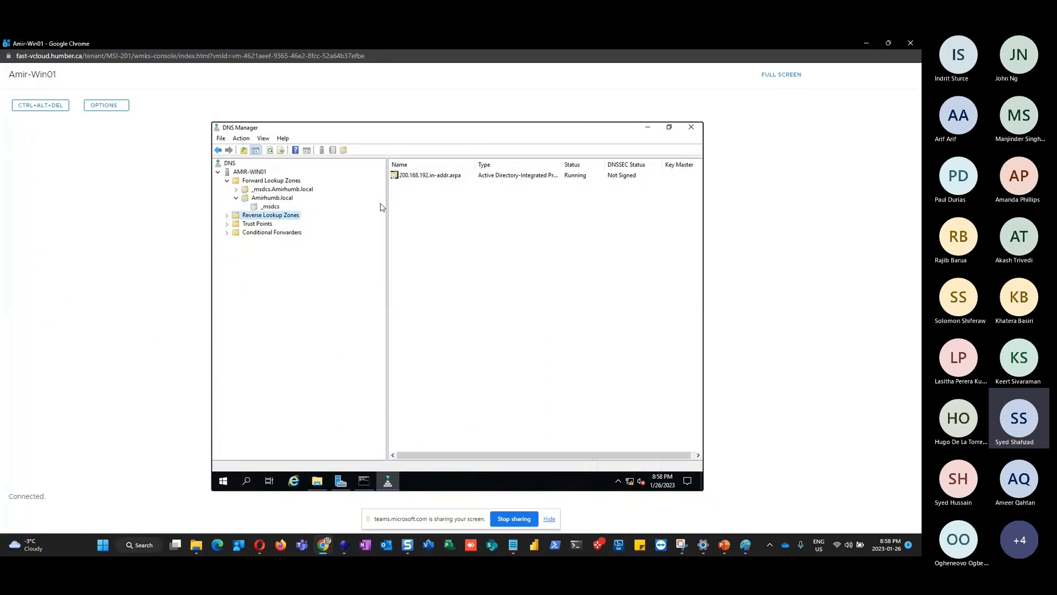
Inspect the 200.168.192.in-addr.arpa zone's SOA and NS records, then list Amirhumb.local's records
{"action": "left_click", "coordinate": [227, 216]}
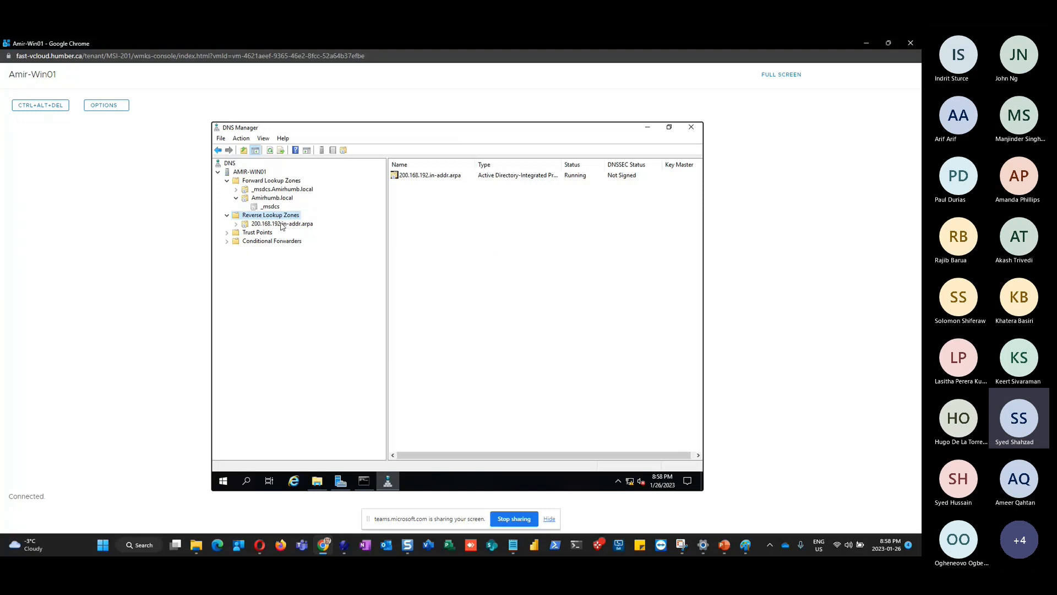
{"action": "left_click", "coordinate": [282, 224]}
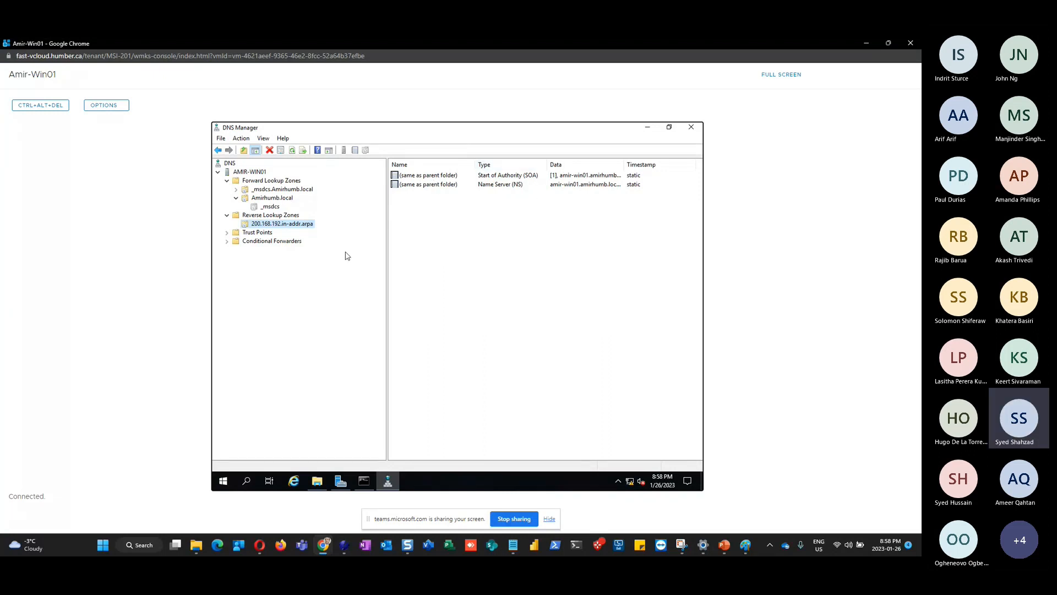
{"action": "left_click", "coordinate": [266, 198]}
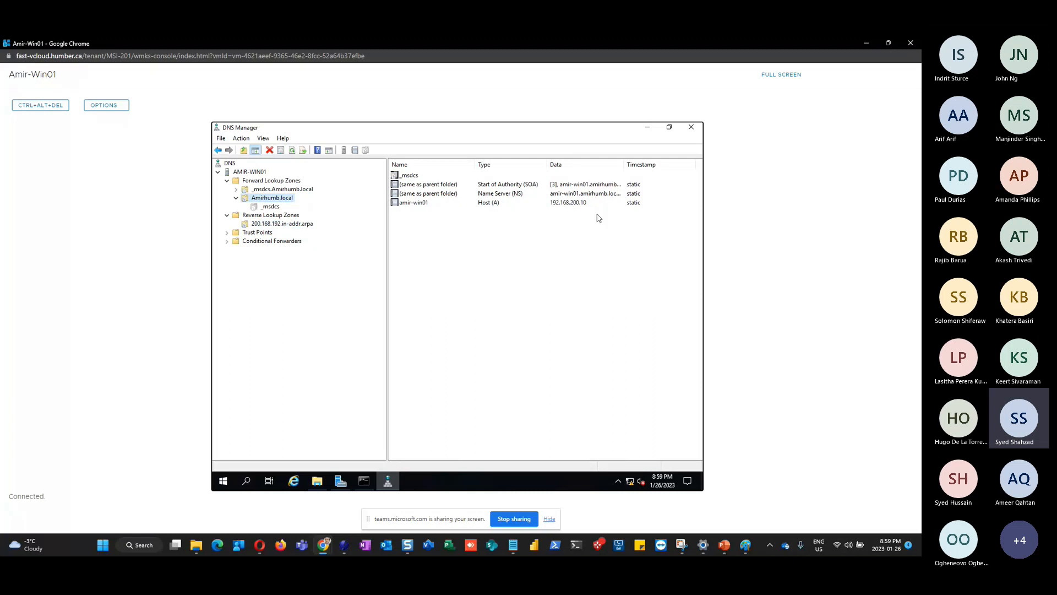
Enable 'Update associated pointer (PTR) record' on the amir-win01 host record and apply it
{"action": "double_click", "coordinate": [411, 203]}
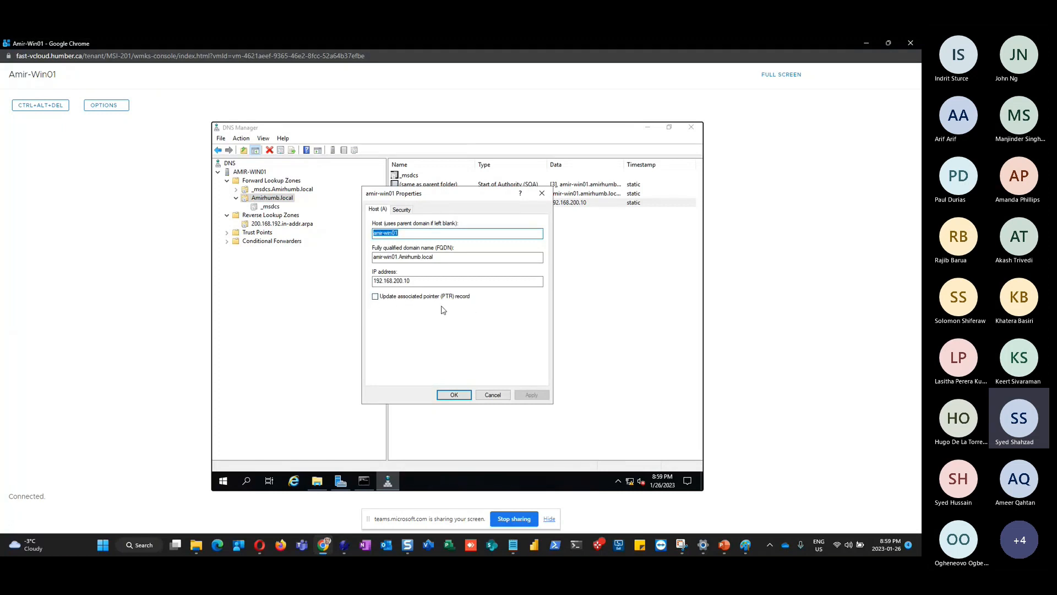
{"action": "left_click", "coordinate": [375, 298]}
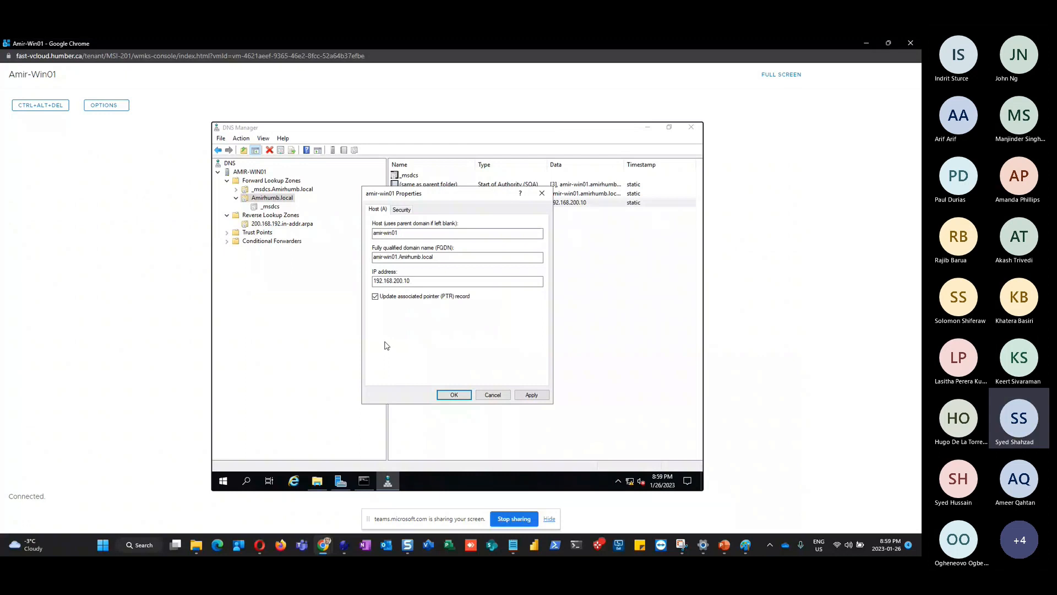
{"action": "left_click", "coordinate": [531, 395]}
{"action": "left_click", "coordinate": [532, 394]}
{"action": "left_click", "coordinate": [454, 394]}
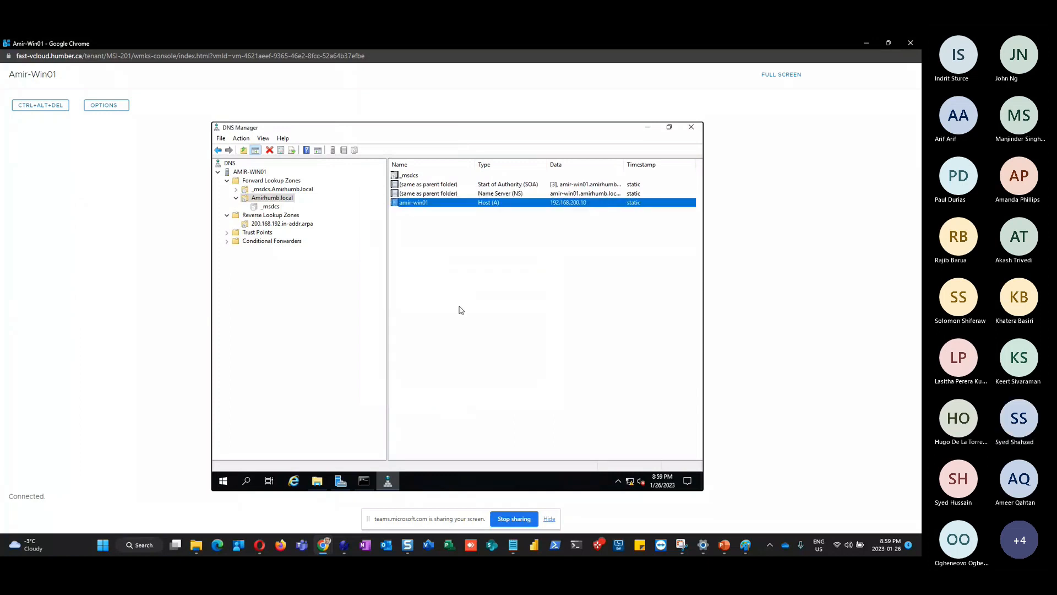
Refresh the AMIR-WIN01 DNS server and recheck the amir-win01 host record at 192.168.200.10
{"action": "left_click", "coordinate": [254, 172]}
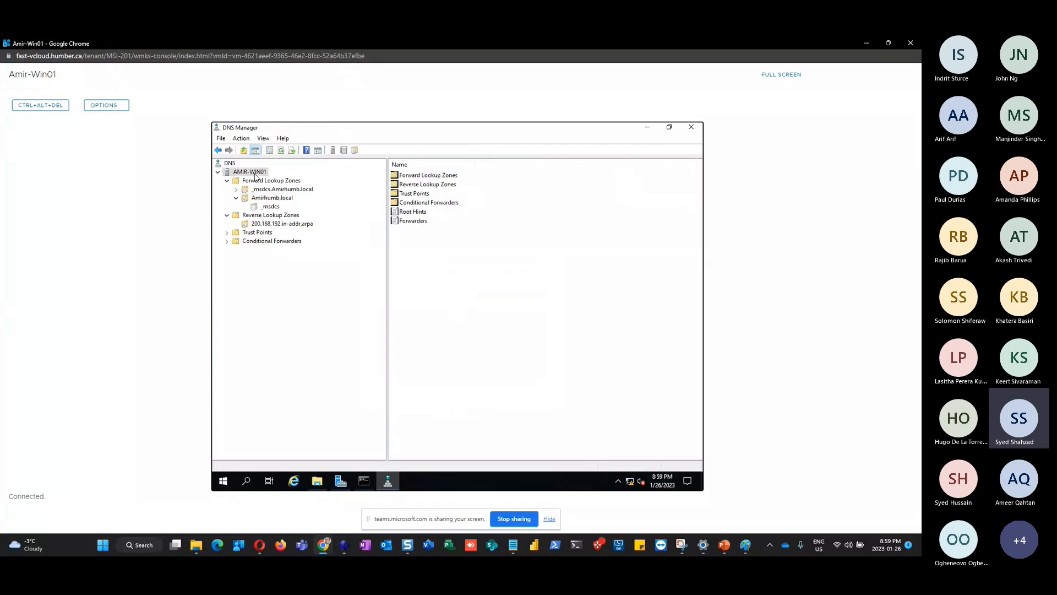
{"action": "left_click", "coordinate": [281, 152]}
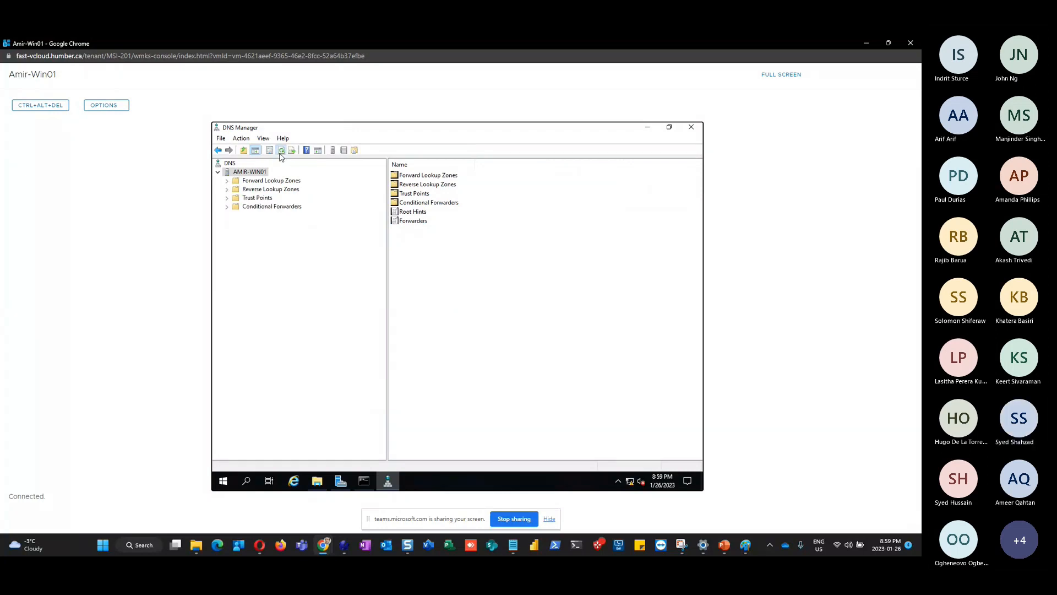
{"action": "double_click", "coordinate": [265, 181]}
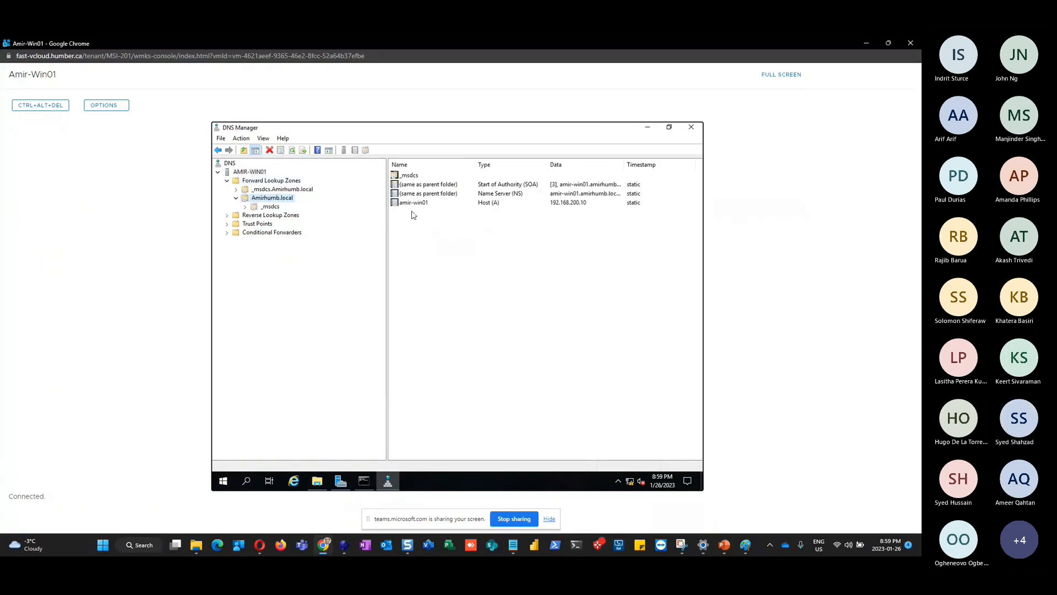
{"action": "left_click", "coordinate": [419, 204]}
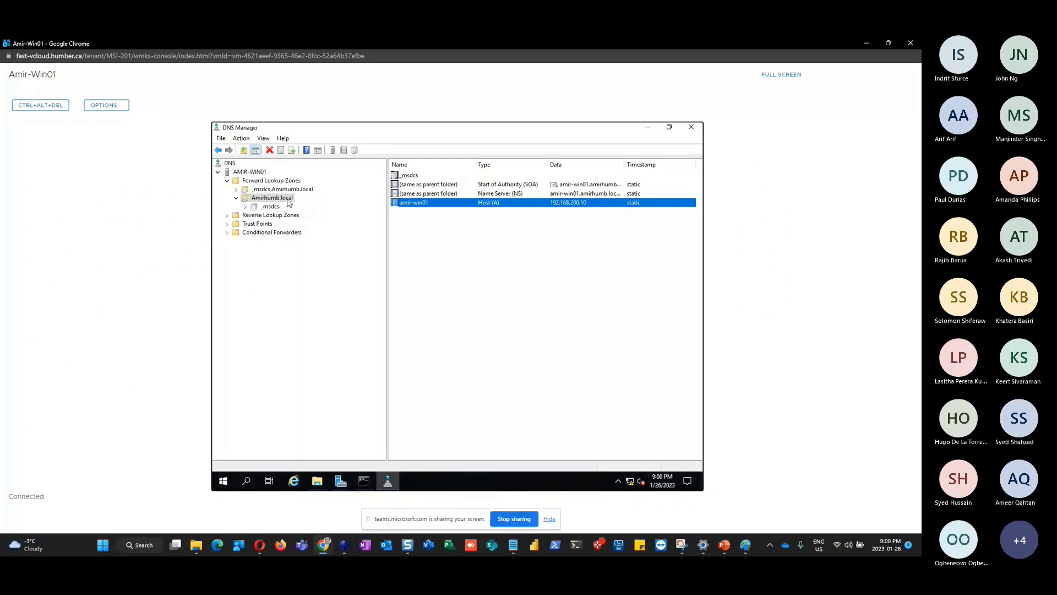
{"action": "double_click", "coordinate": [422, 203]}
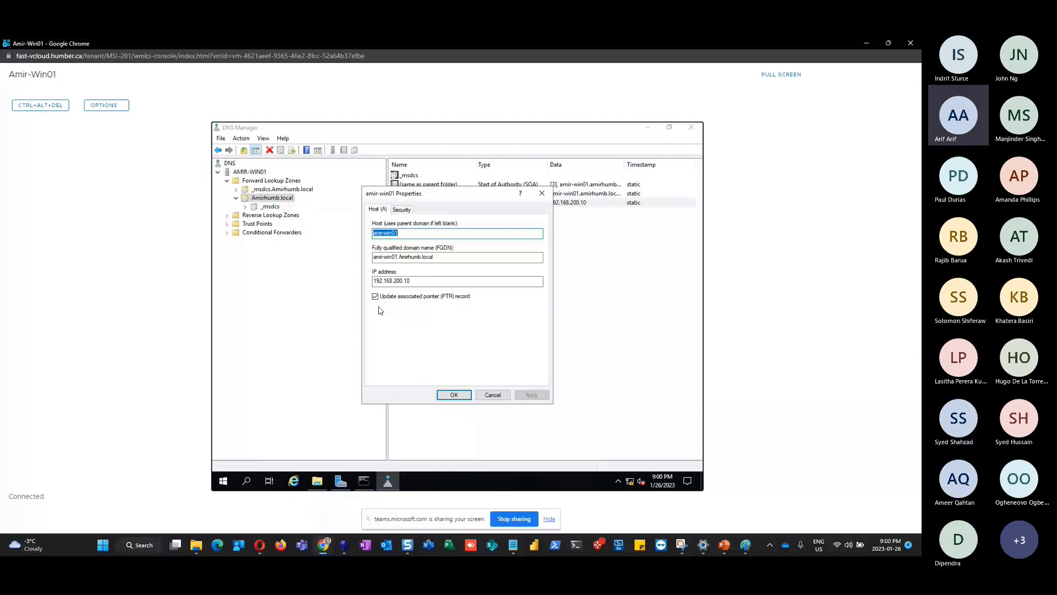
{"action": "left_click", "coordinate": [451, 394]}
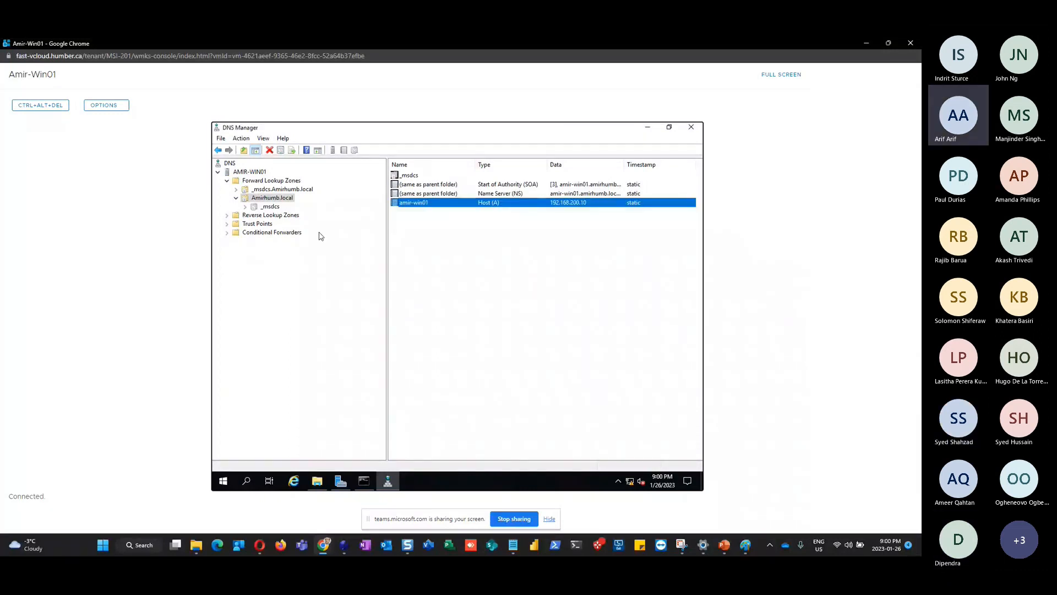
Close DNS Manager and relaunch it from Server Manager's Tools > DNS menu
{"action": "left_click", "coordinate": [691, 128]}
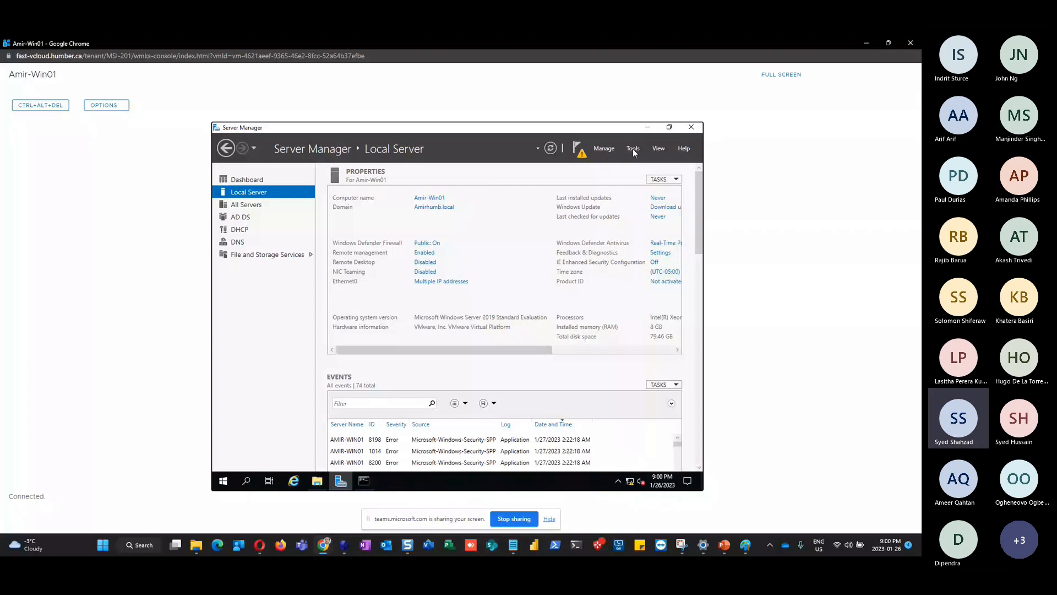
{"action": "left_click", "coordinate": [633, 150]}
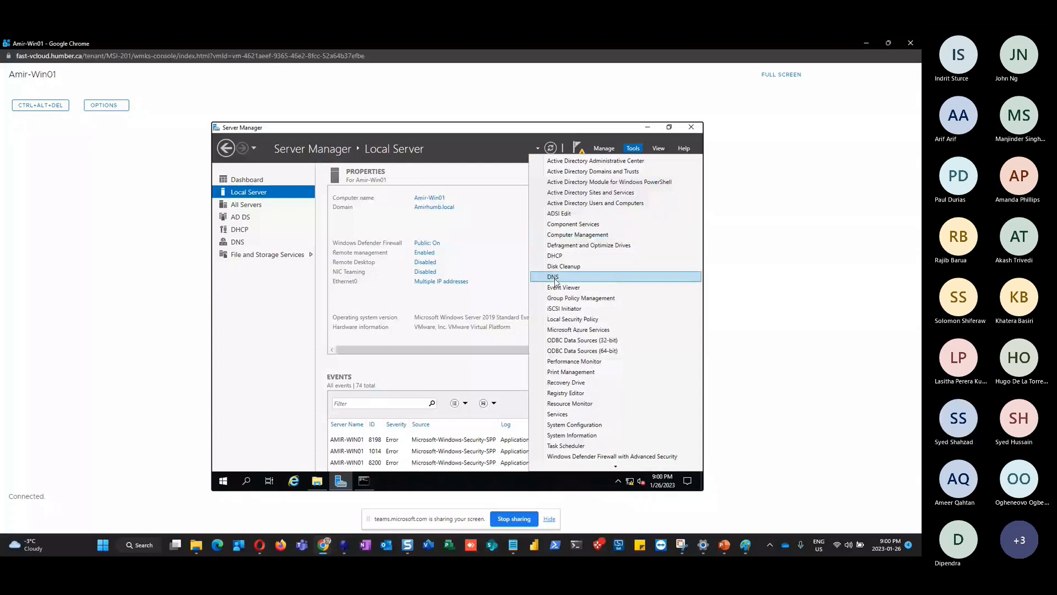
{"action": "left_click", "coordinate": [555, 278]}
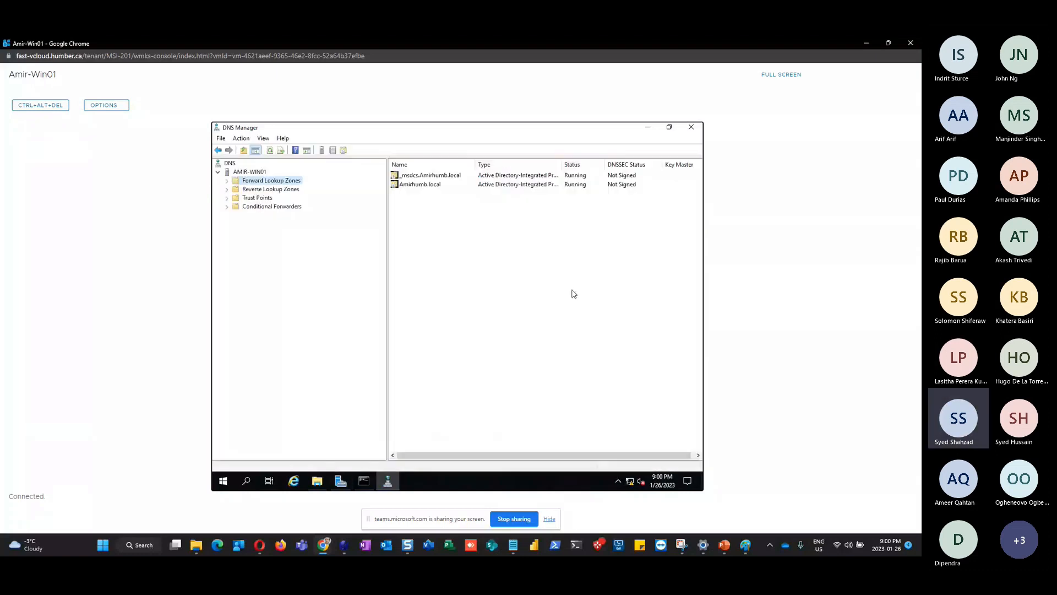
Expand Forward and Reverse Lookup Zones to reveal the 200.168.192.in-addr.arpa zone, closing the context menu unused
{"action": "left_click", "coordinate": [226, 181]}
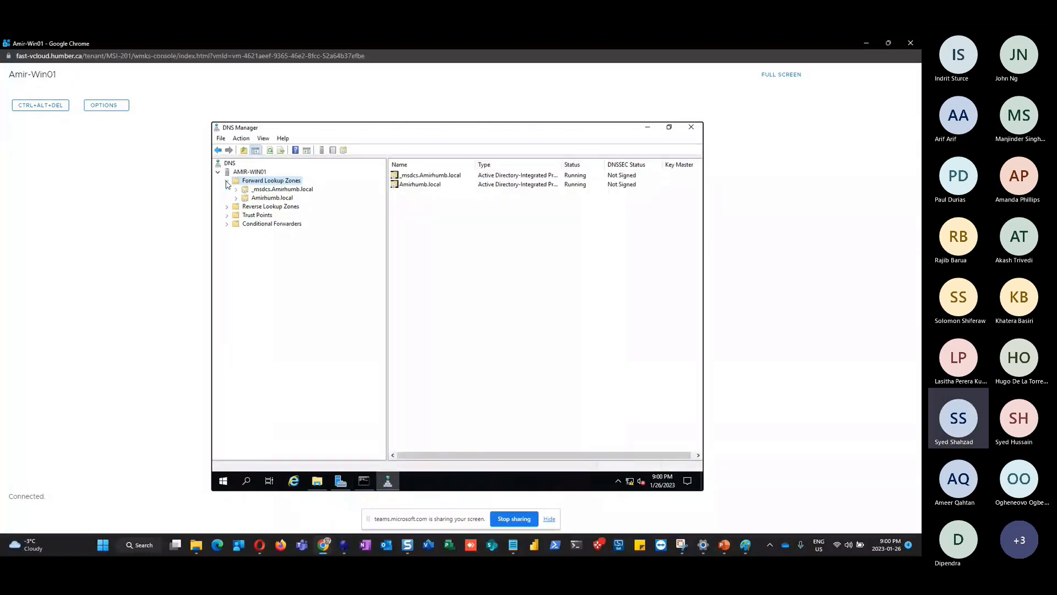
{"action": "double_click", "coordinate": [269, 207]}
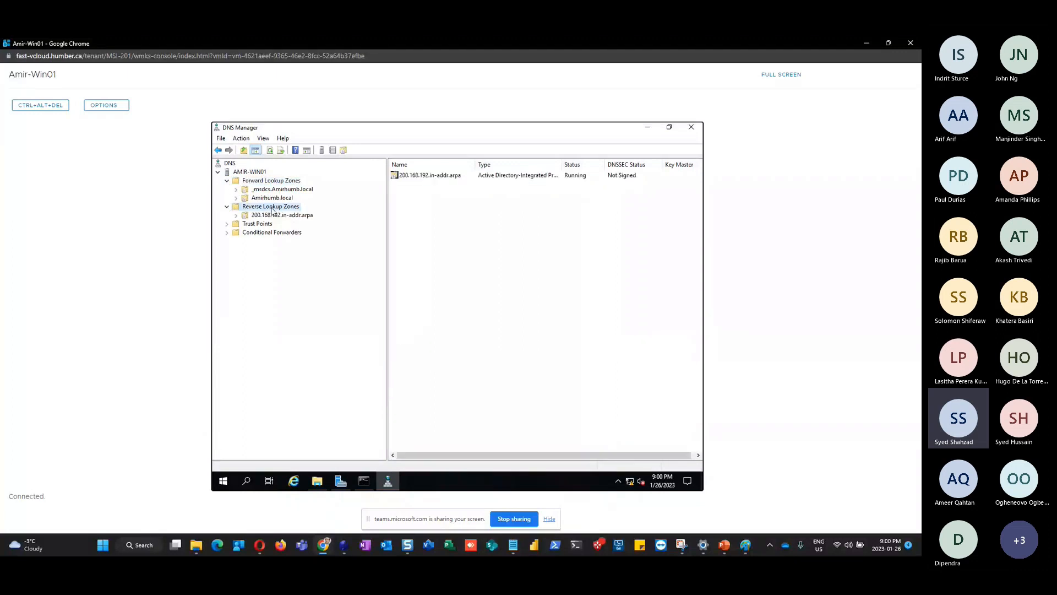
{"action": "right_click", "coordinate": [272, 210]}
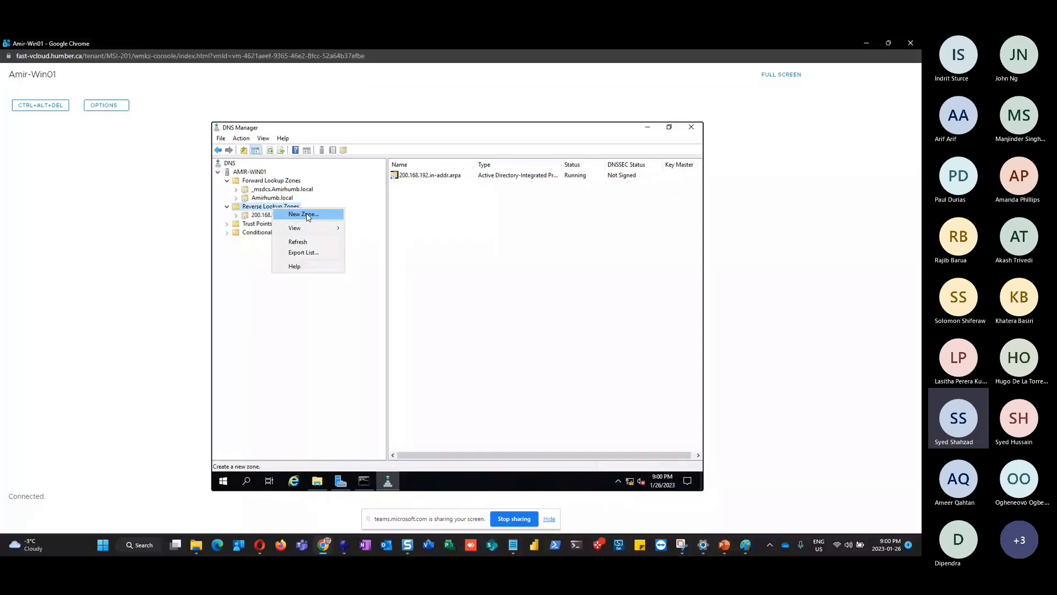
{"action": "left_click", "coordinate": [267, 308]}
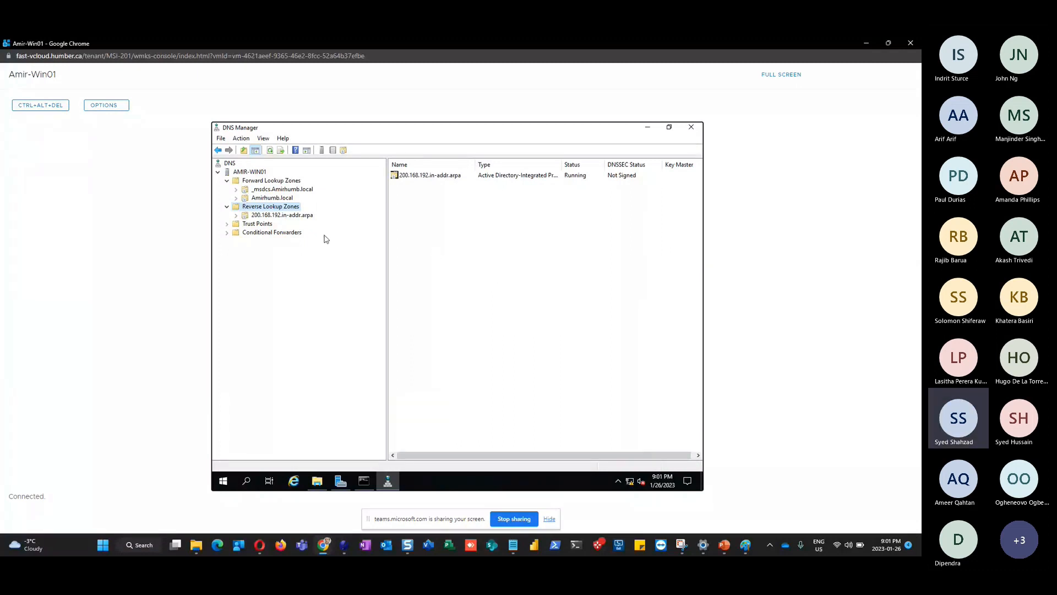
Refresh the DNS server tree and inspect the reverse zone's 192.168.200.10 PTR record
{"action": "left_click", "coordinate": [269, 182]}
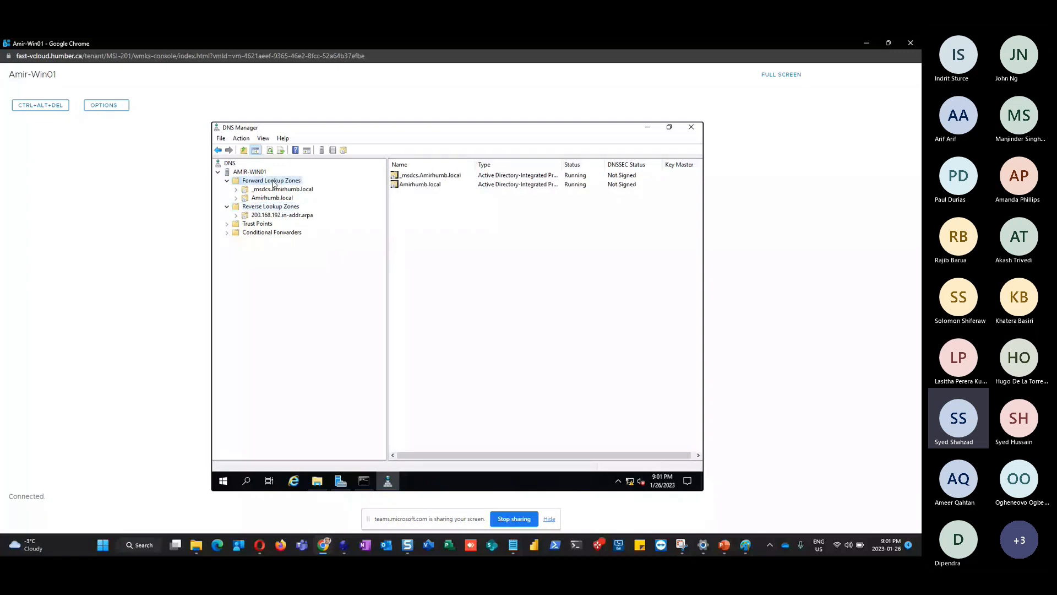
{"action": "left_click", "coordinate": [251, 173]}
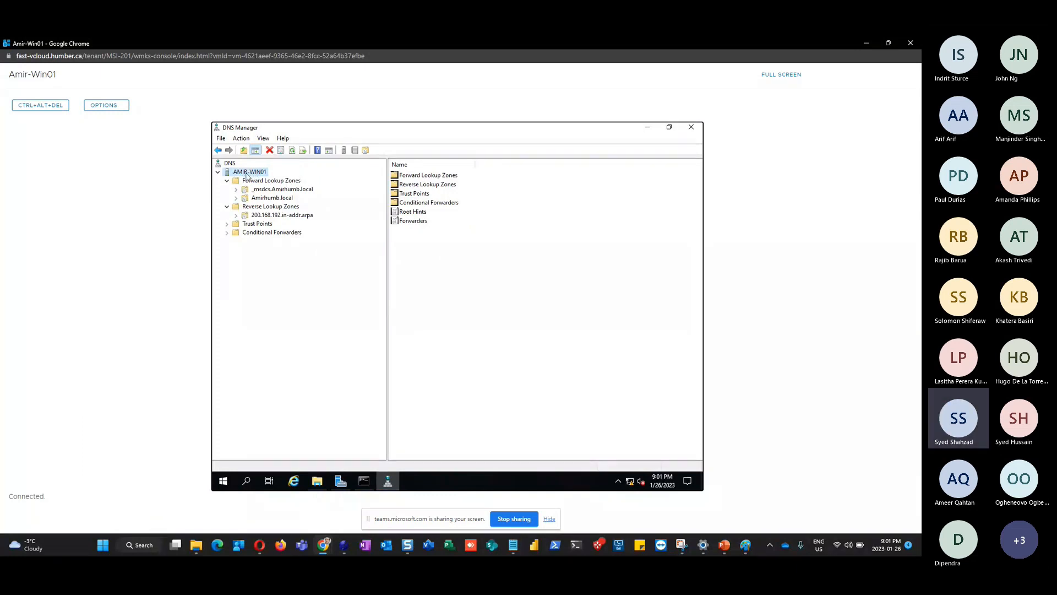
{"action": "left_click", "coordinate": [291, 152]}
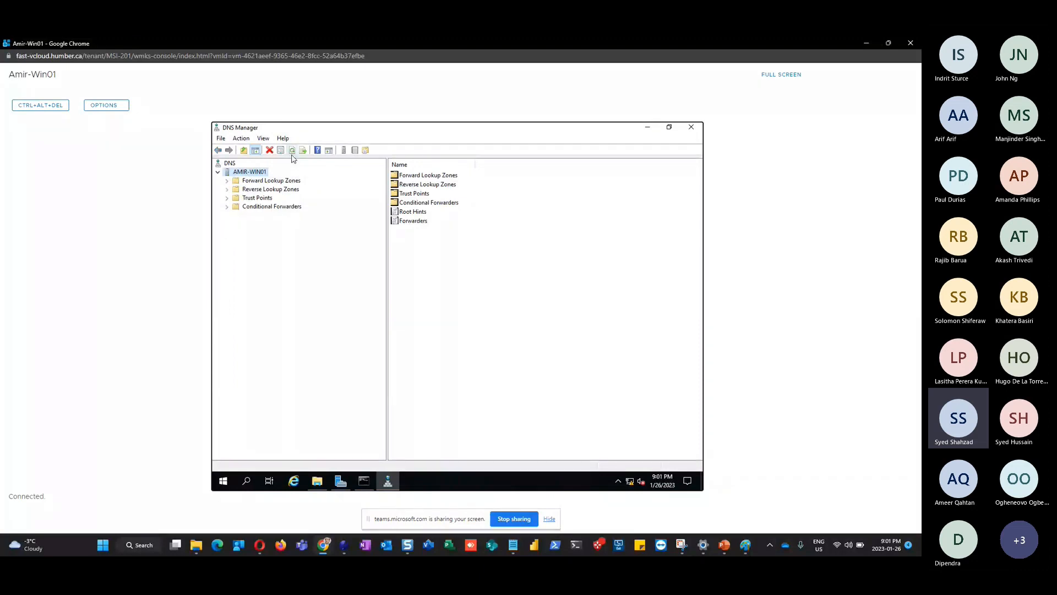
{"action": "left_click", "coordinate": [227, 190]}
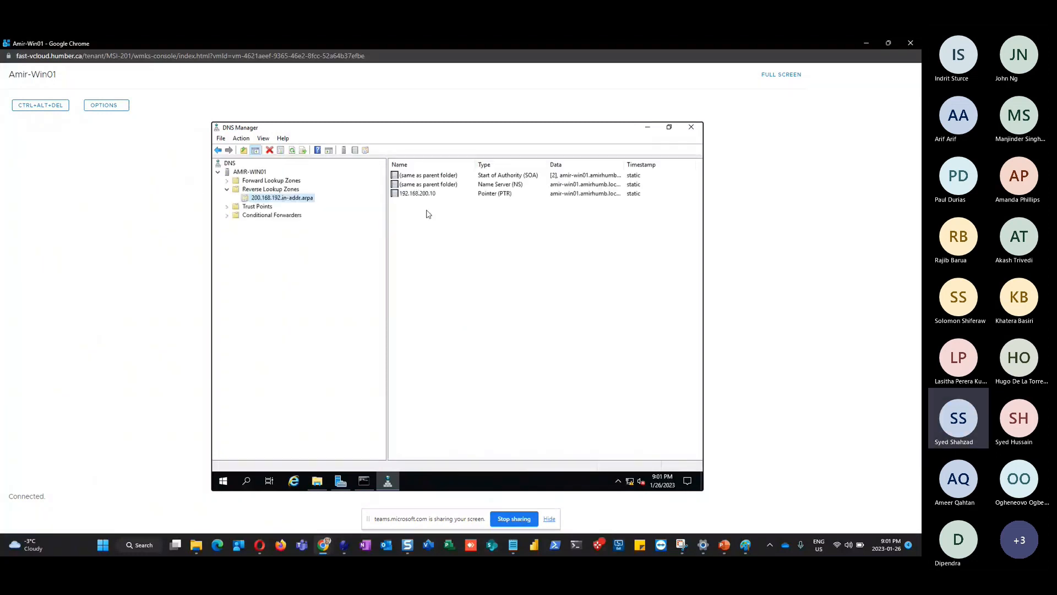
{"action": "left_click", "coordinate": [422, 193]}
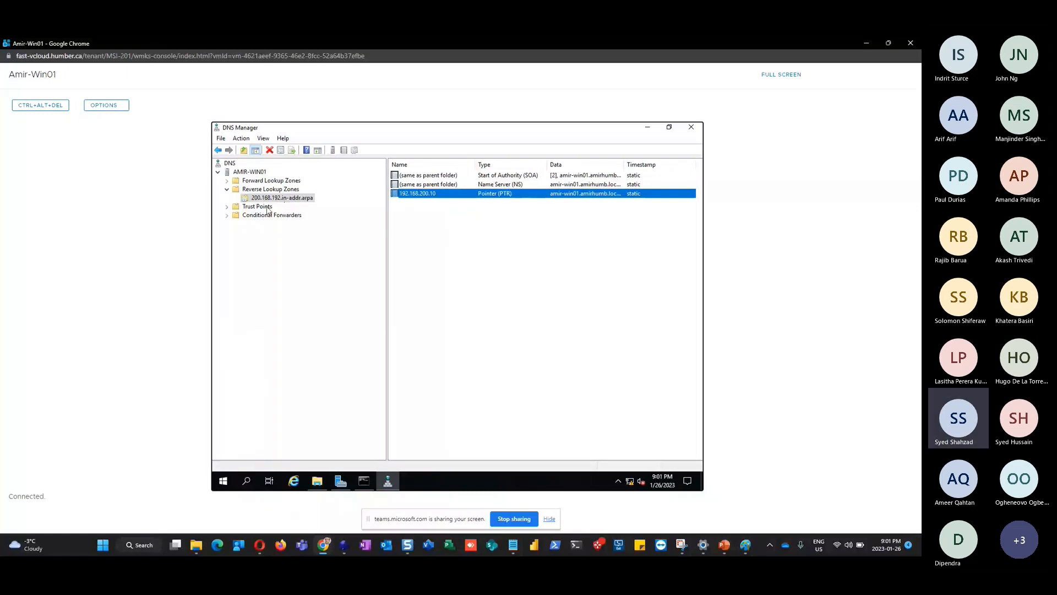
Compare Amirhumb.local's amir-win01 host (A) record with the reverse zone's SOA, NS and PTR records
{"action": "left_click", "coordinate": [227, 180]}
{"action": "left_click", "coordinate": [273, 198]}
{"action": "left_click", "coordinate": [411, 203]}
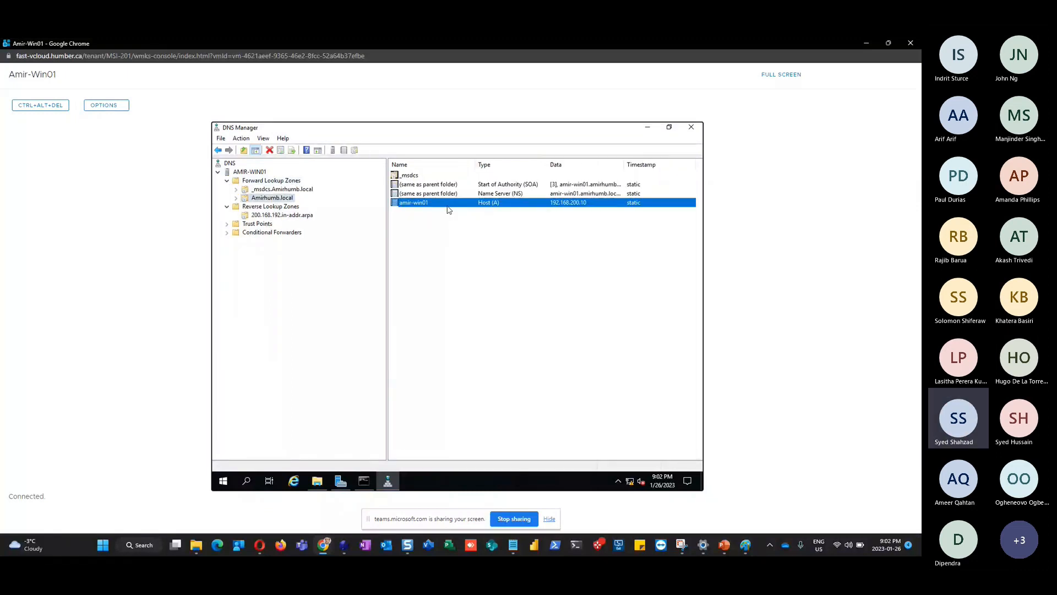
{"action": "left_click", "coordinate": [273, 219]}
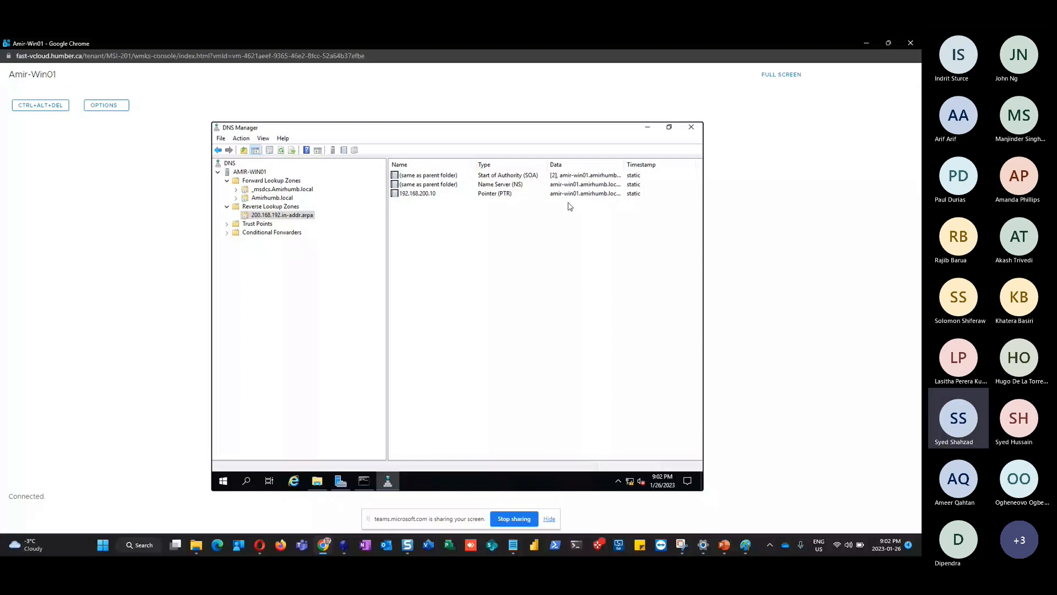
{"action": "left_click", "coordinate": [265, 198]}
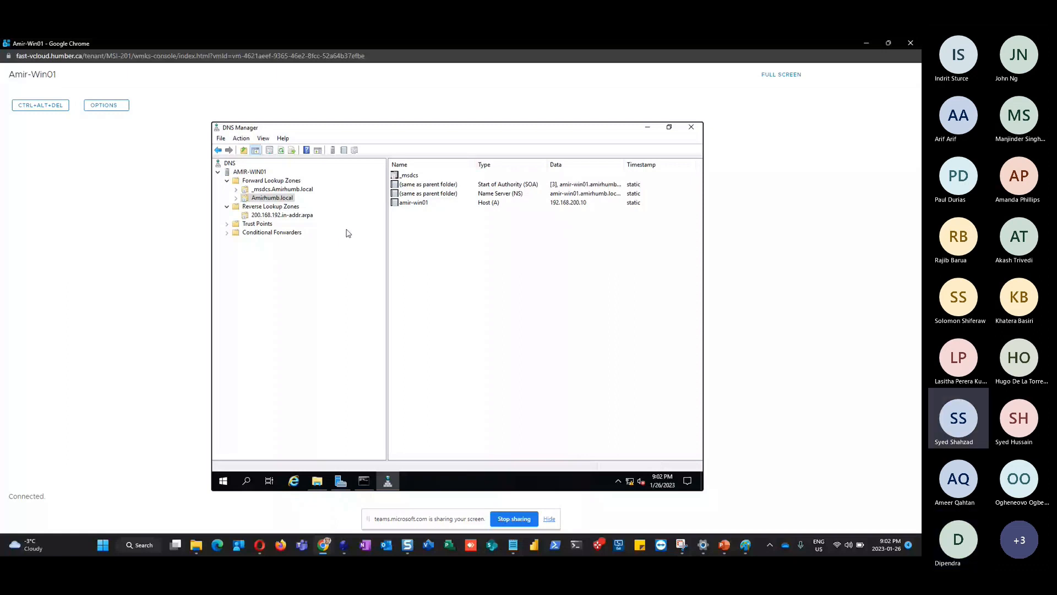
{"action": "left_click", "coordinate": [251, 171]}
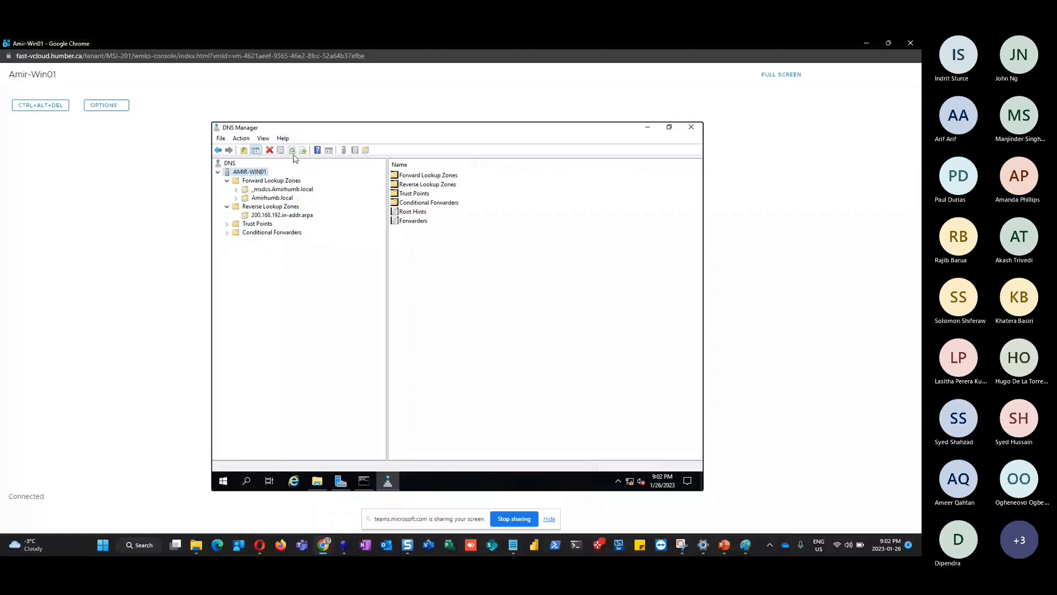
Refresh the AMIR-WIN01 DNS server from its context menu and expand Reverse Lookup Zones
{"action": "right_click", "coordinate": [254, 174]}
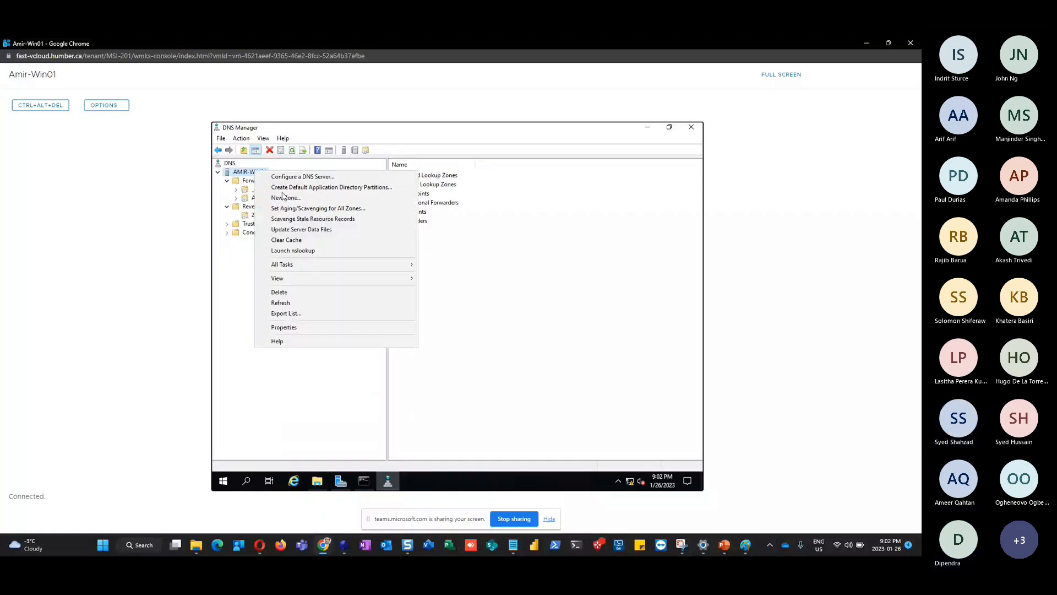
{"action": "left_click", "coordinate": [298, 304]}
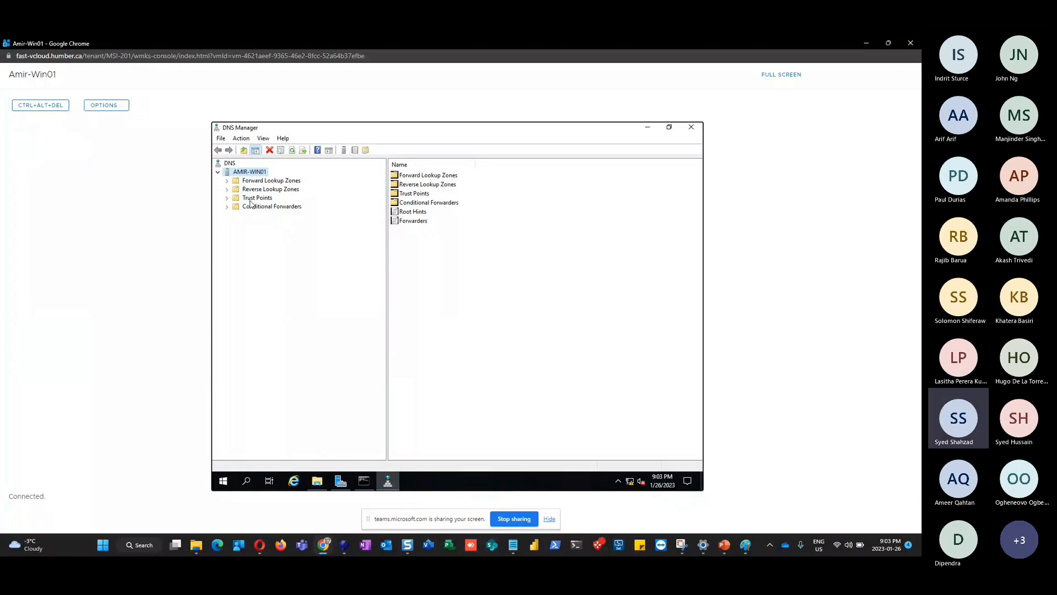
{"action": "left_click", "coordinate": [280, 190]}
{"action": "left_click", "coordinate": [227, 190]}
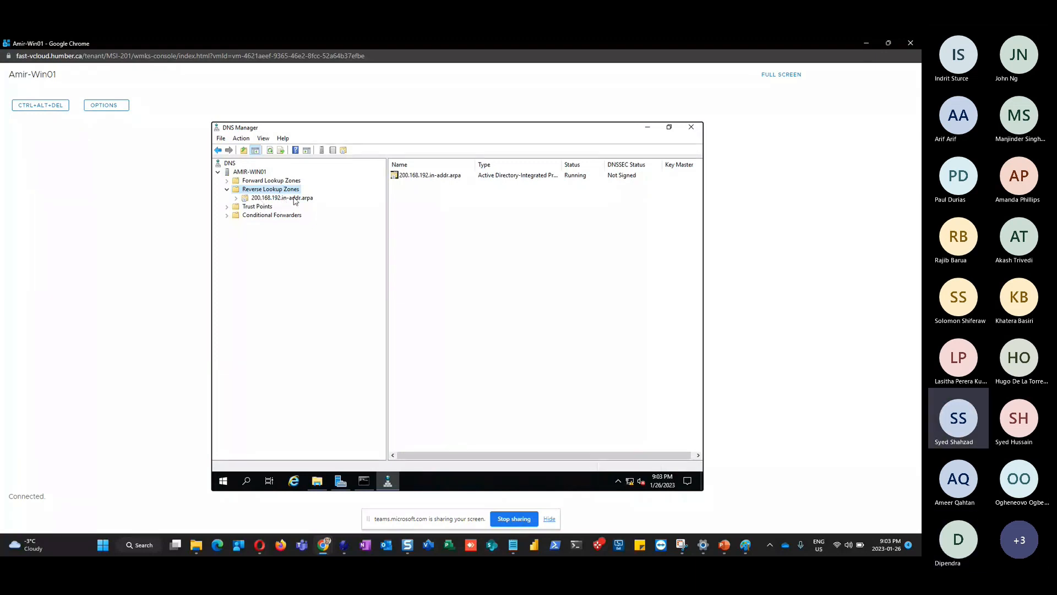
View the 200.168.192.in-addr.arpa zone records, then select amir-win01's host record in Amirhumb.local
{"action": "left_click", "coordinate": [293, 199]}
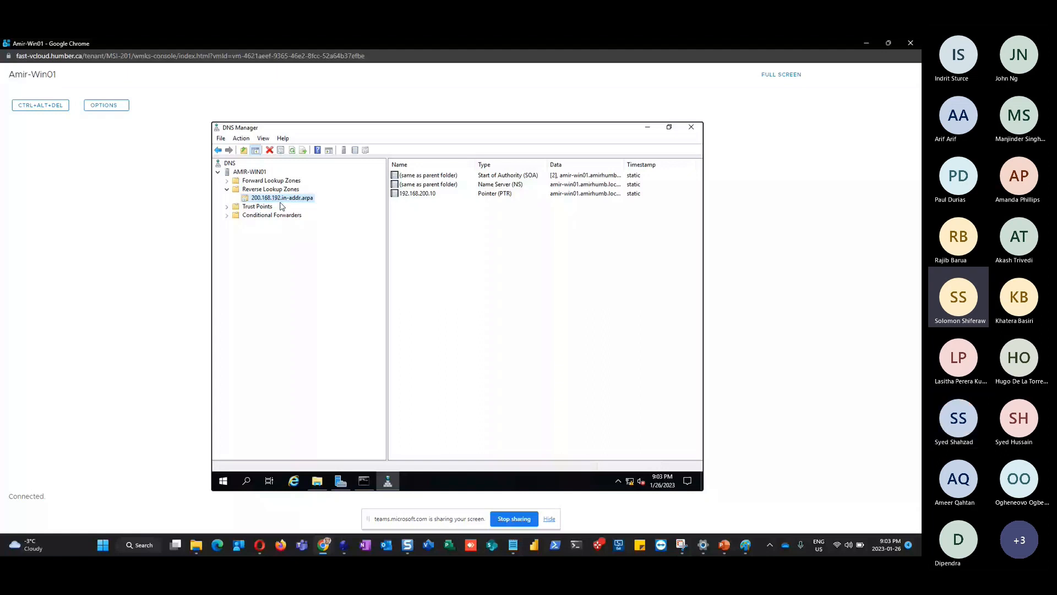
{"action": "double_click", "coordinate": [274, 181]}
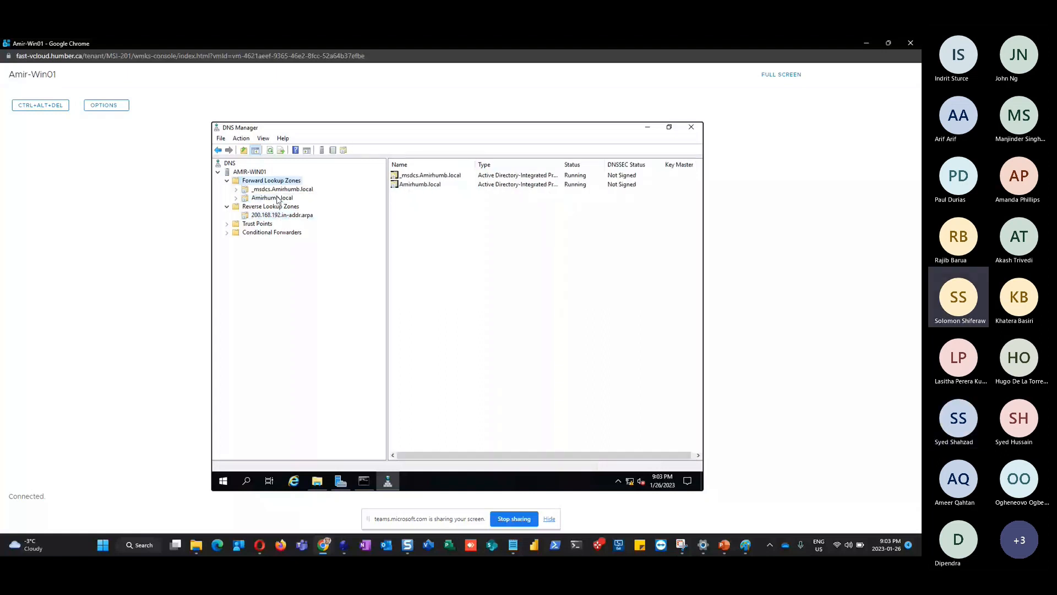
{"action": "left_click", "coordinate": [275, 199]}
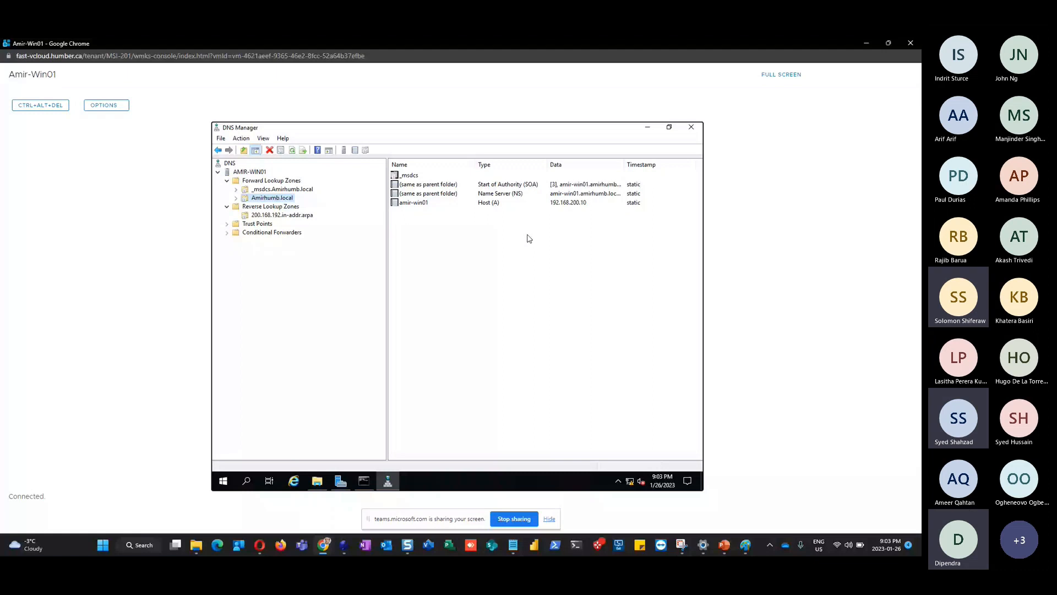
{"action": "left_click", "coordinate": [429, 204]}
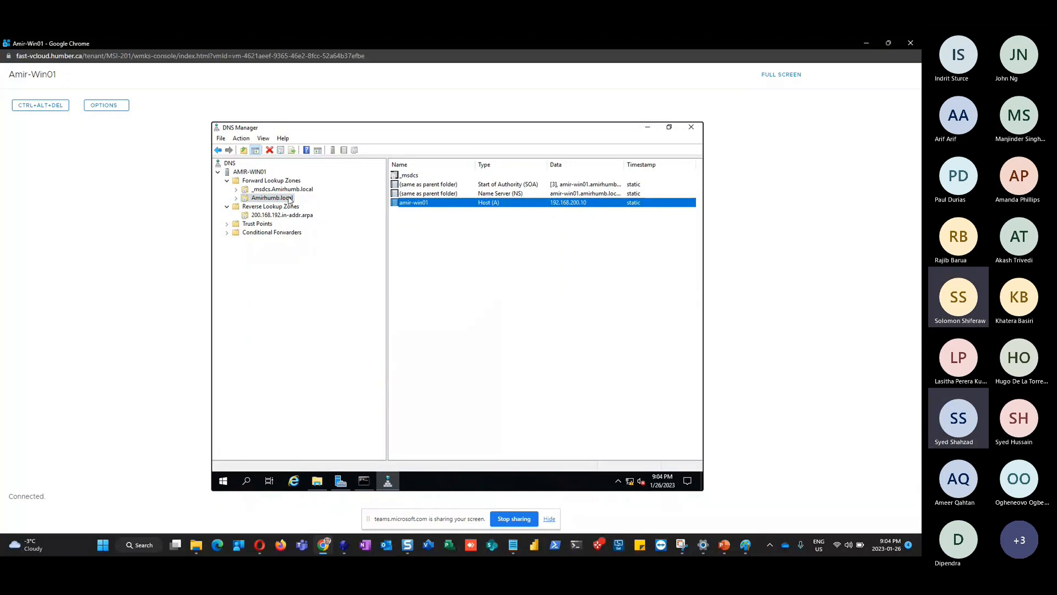
Open amir-win01's host record properties, showing amir-win01.Amirhumb.local at 192.168.200.10
{"action": "double_click", "coordinate": [423, 204]}
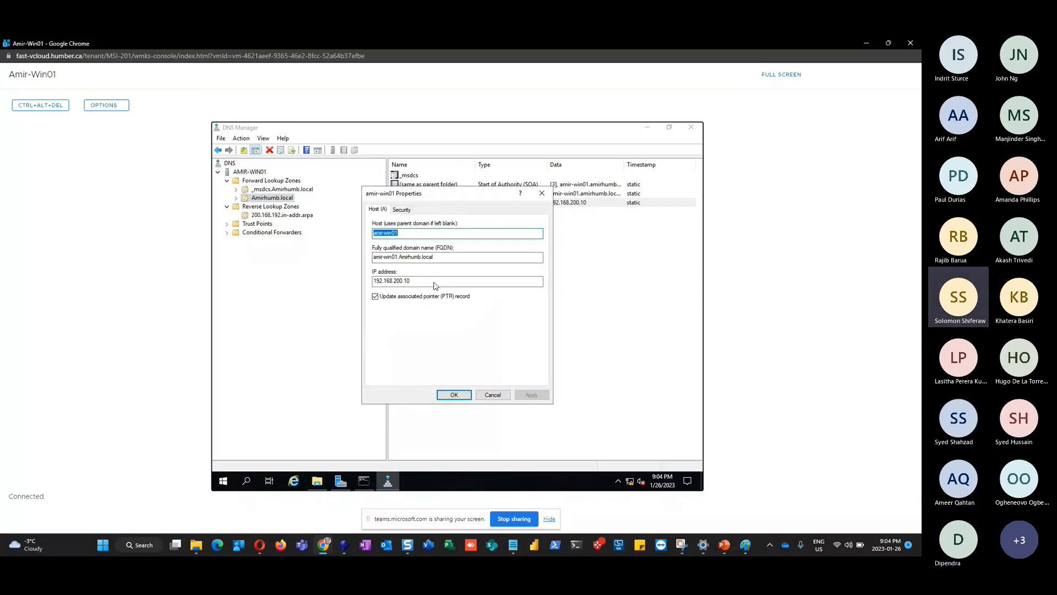
Close the properties, check the 200.168.192.in-addr.arpa records, then refresh the AMIR-WIN01 server view
{"action": "left_click", "coordinate": [454, 396]}
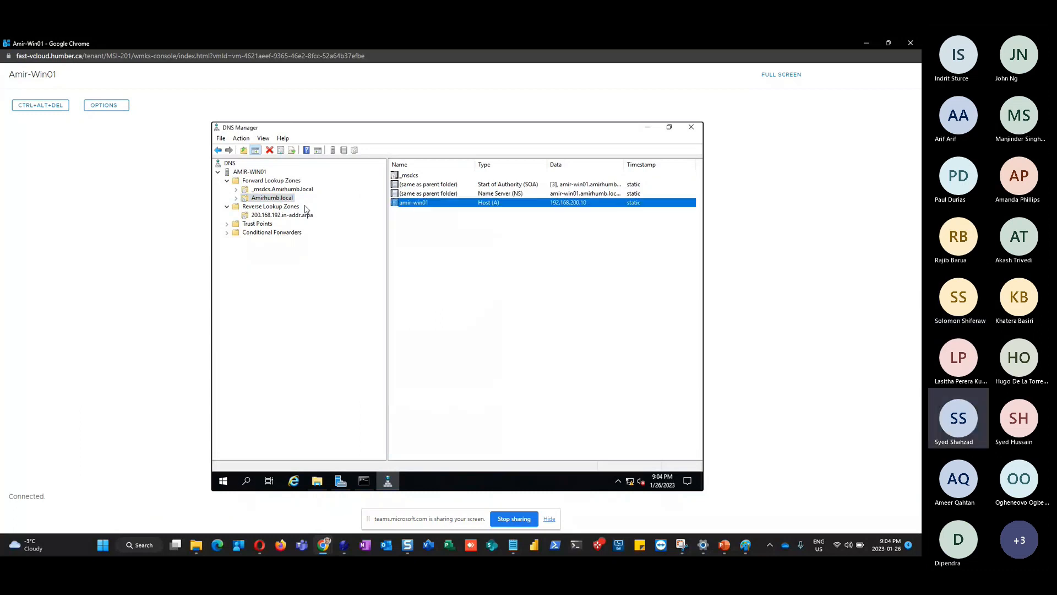
{"action": "left_click", "coordinate": [255, 172]}
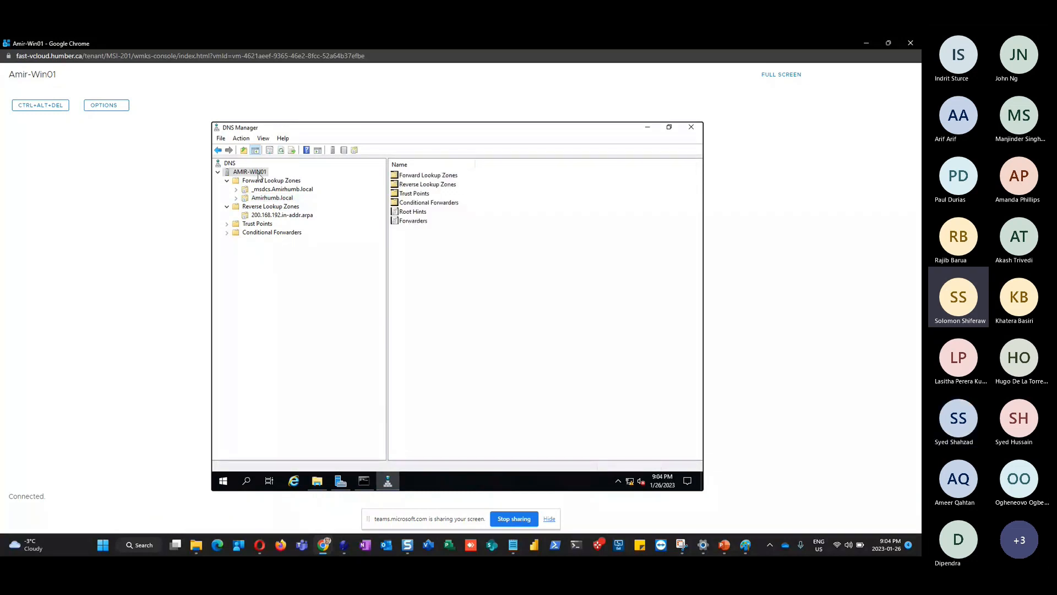
{"action": "left_click", "coordinate": [285, 216]}
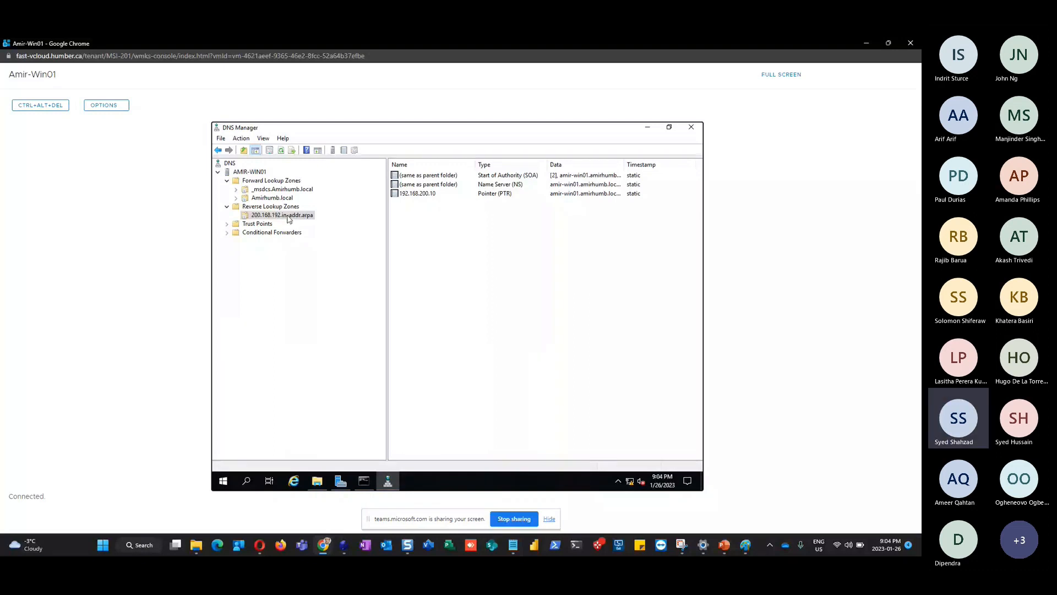
{"action": "right_click", "coordinate": [294, 219]}
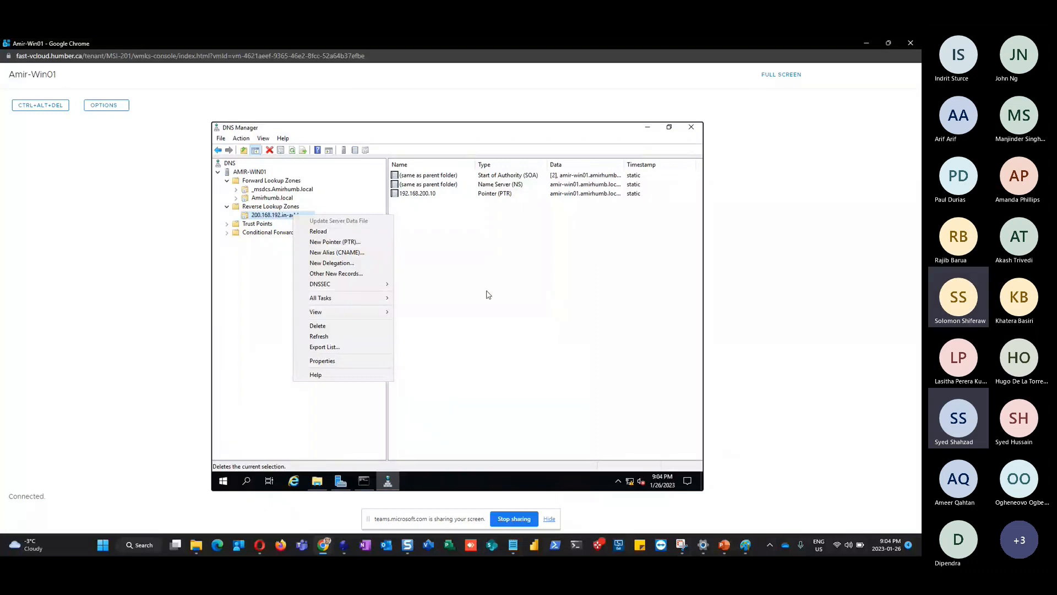
{"action": "left_click", "coordinate": [512, 308]}
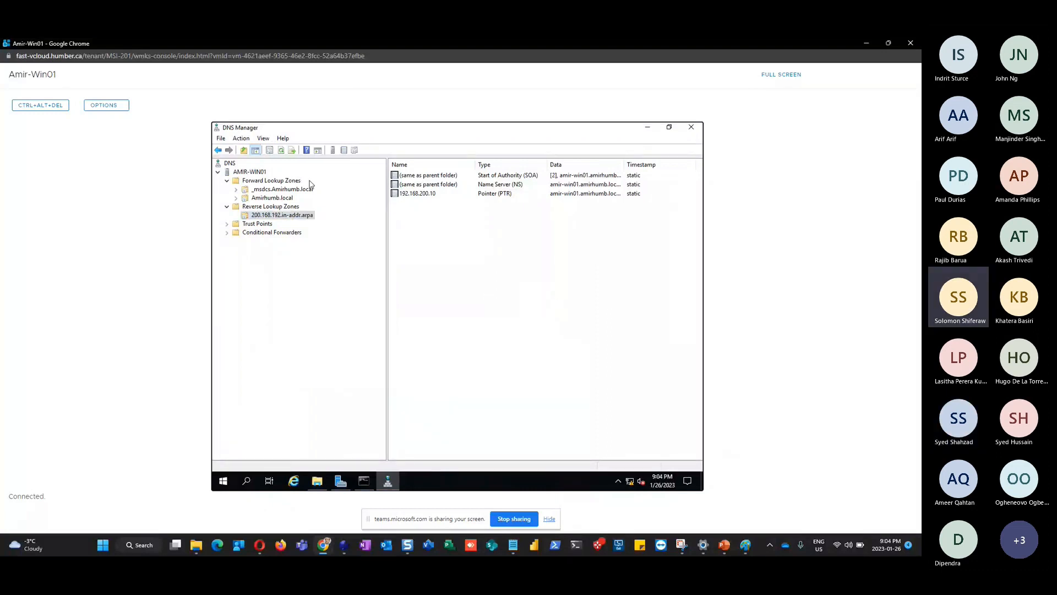
{"action": "left_click", "coordinate": [253, 172]}
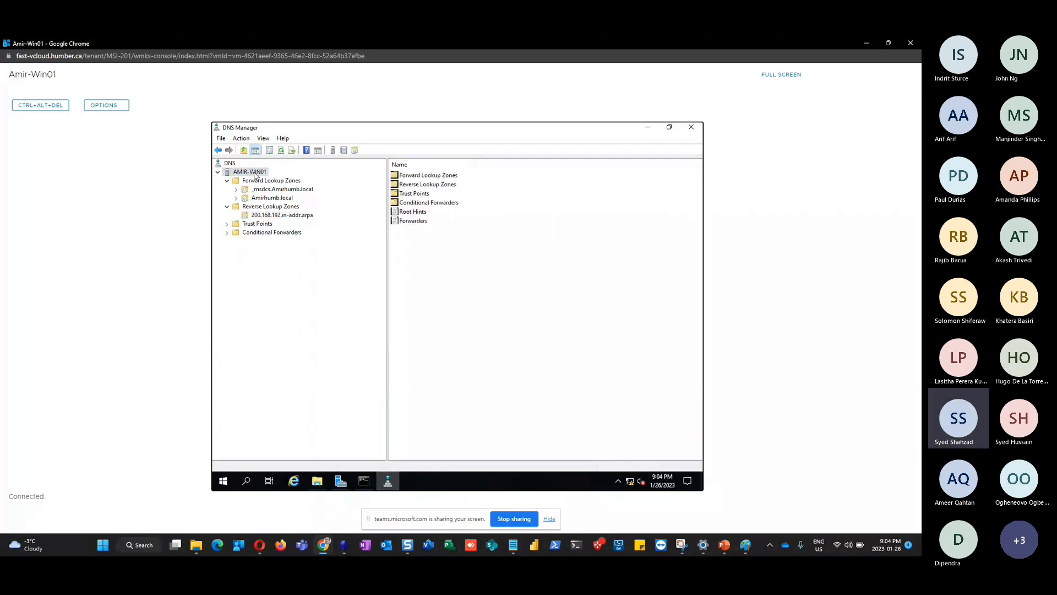
{"action": "left_click", "coordinate": [280, 151]}
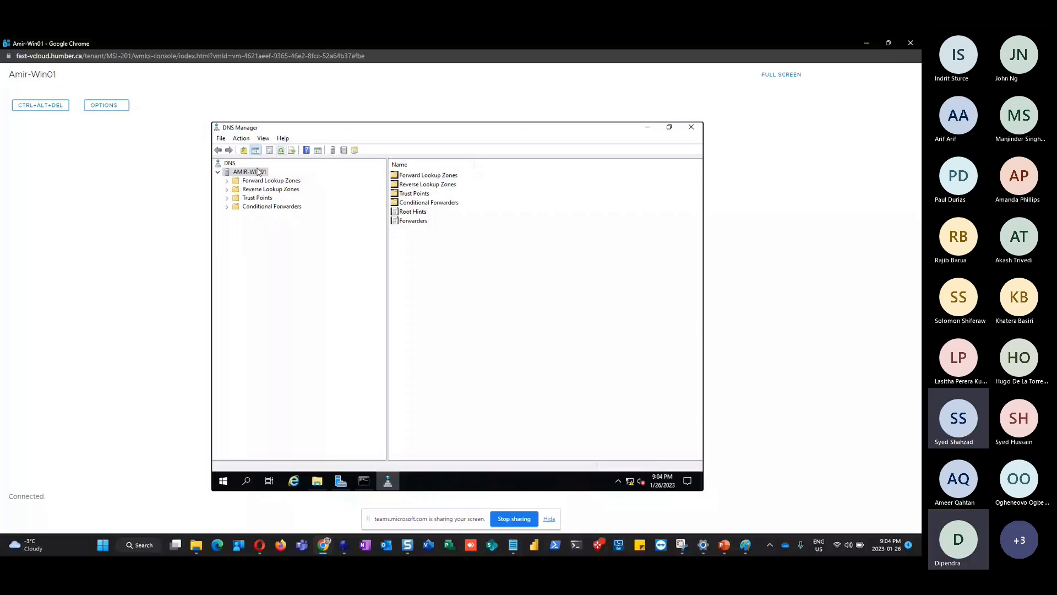
{"action": "left_click", "coordinate": [258, 172]}
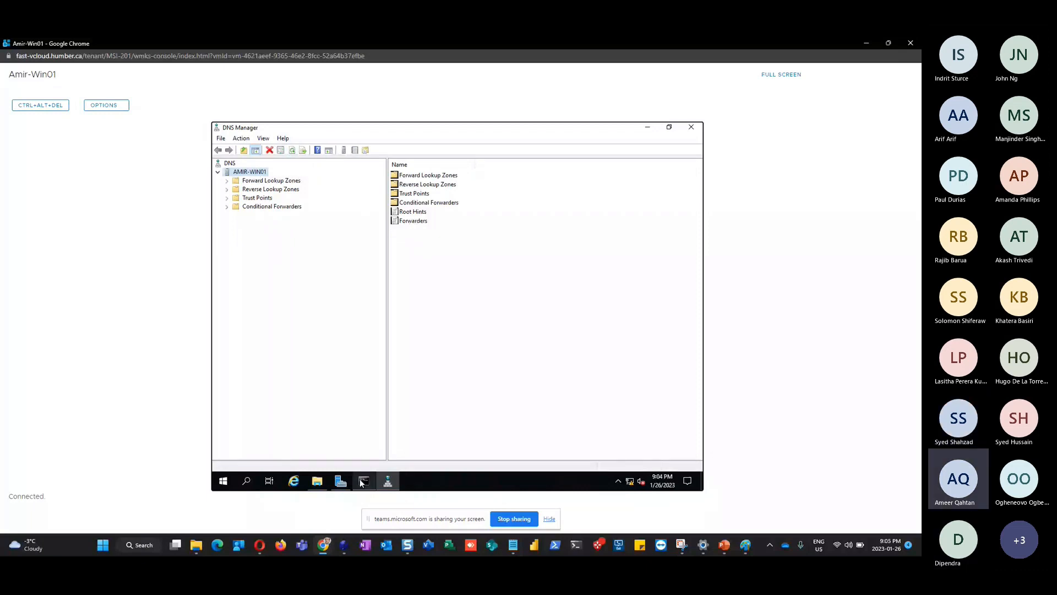
Glance at the nslookup output in cmd, then return to DNS Manager's Forward Lookup Zones list
{"action": "left_click", "coordinate": [363, 482]}
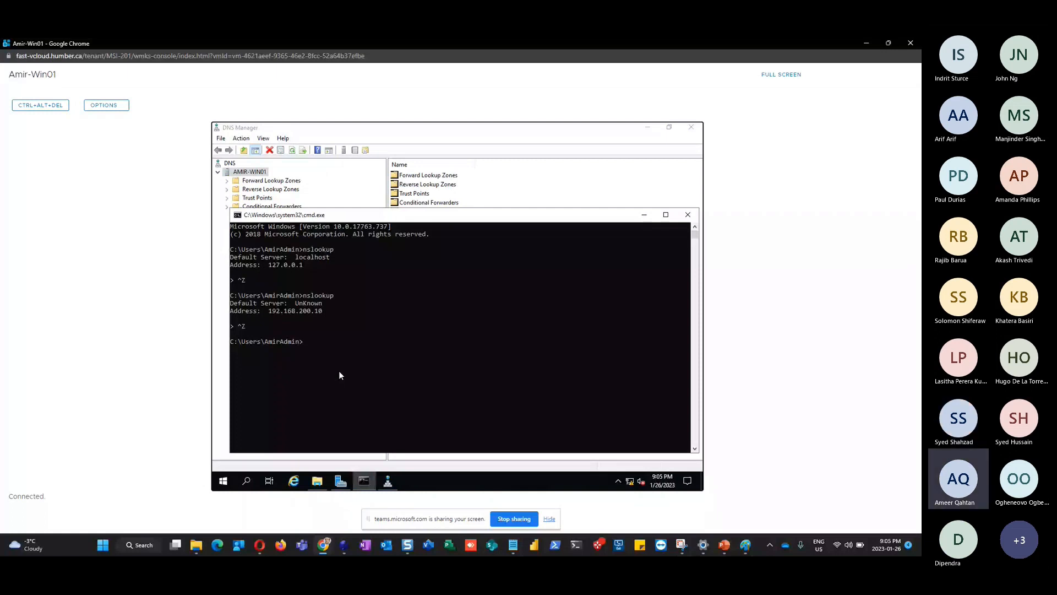
{"action": "key", "text": "alt+Tab"}
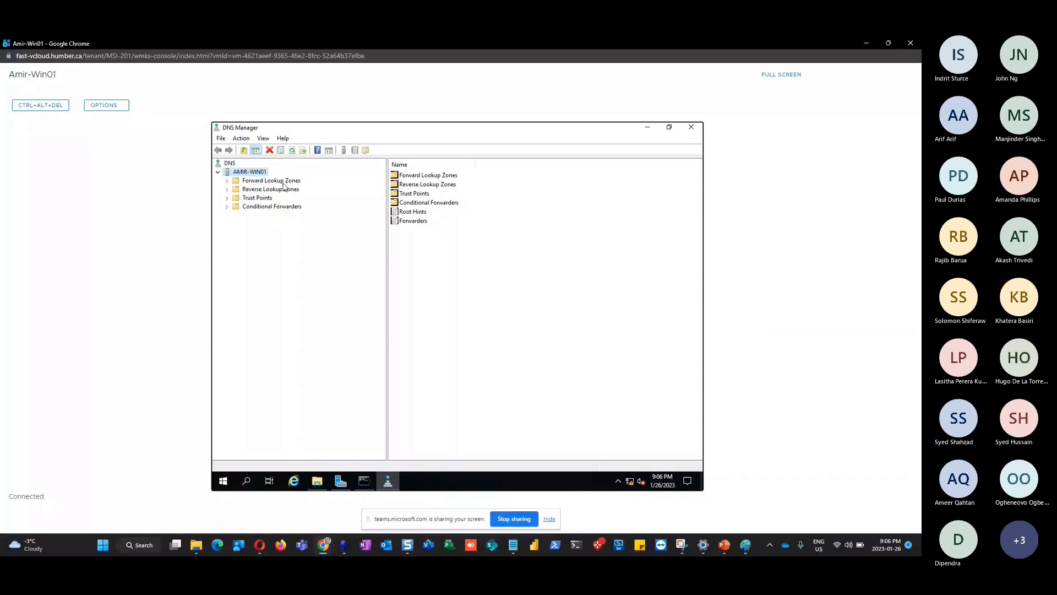
{"action": "left_click", "coordinate": [249, 182]}
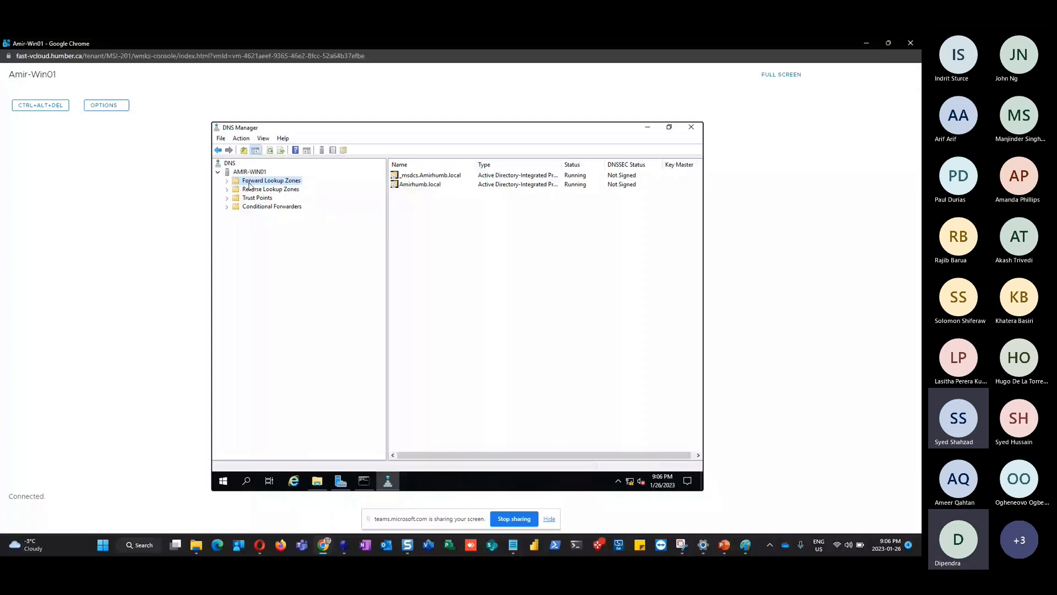
Expand Forward Lookup Zones, attempt to close DNS Manager, and refresh the server view
{"action": "double_click", "coordinate": [250, 182]}
{"action": "left_click", "coordinate": [283, 198]}
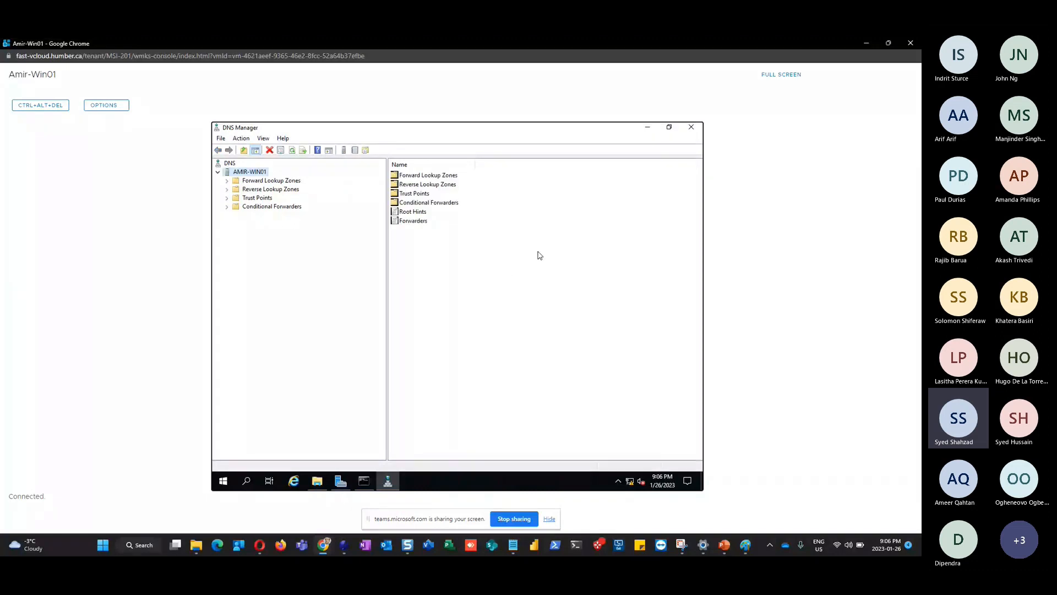
{"action": "left_click", "coordinate": [690, 131]}
{"action": "left_click", "coordinate": [291, 152]}
Close DNS Manager and rerun nslookup in cmd, confirming default server 192.168.200.10, then exit it
{"action": "left_click", "coordinate": [691, 128]}
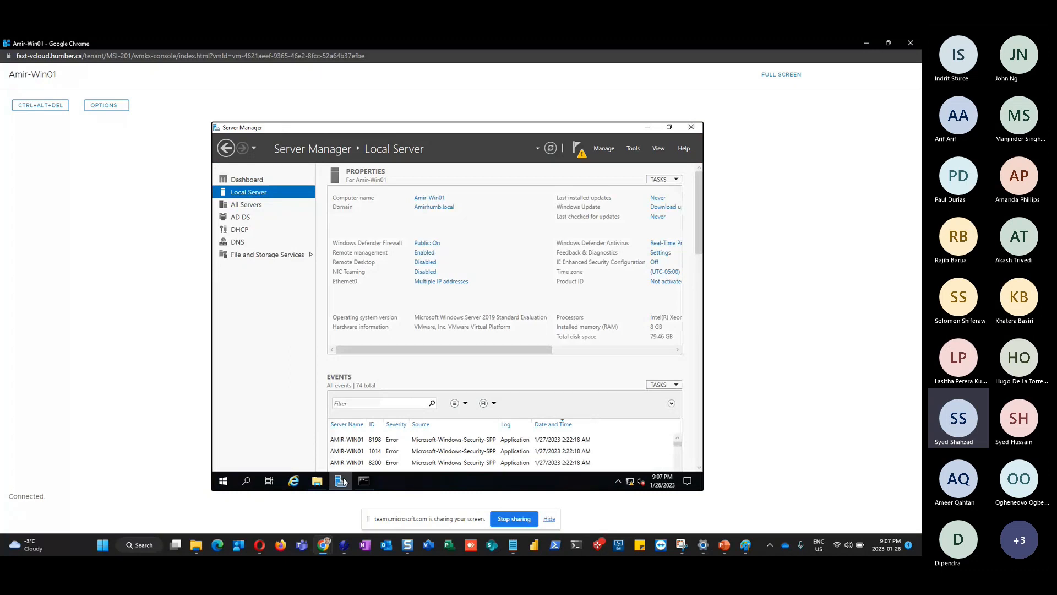
{"action": "left_click", "coordinate": [364, 480]}
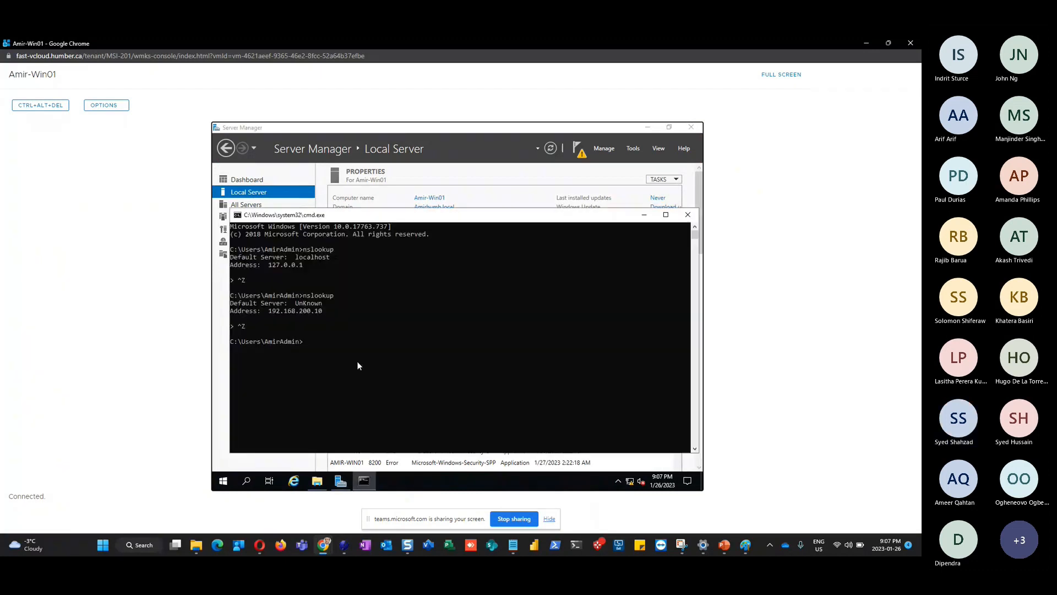
{"action": "key", "text": "Up"}
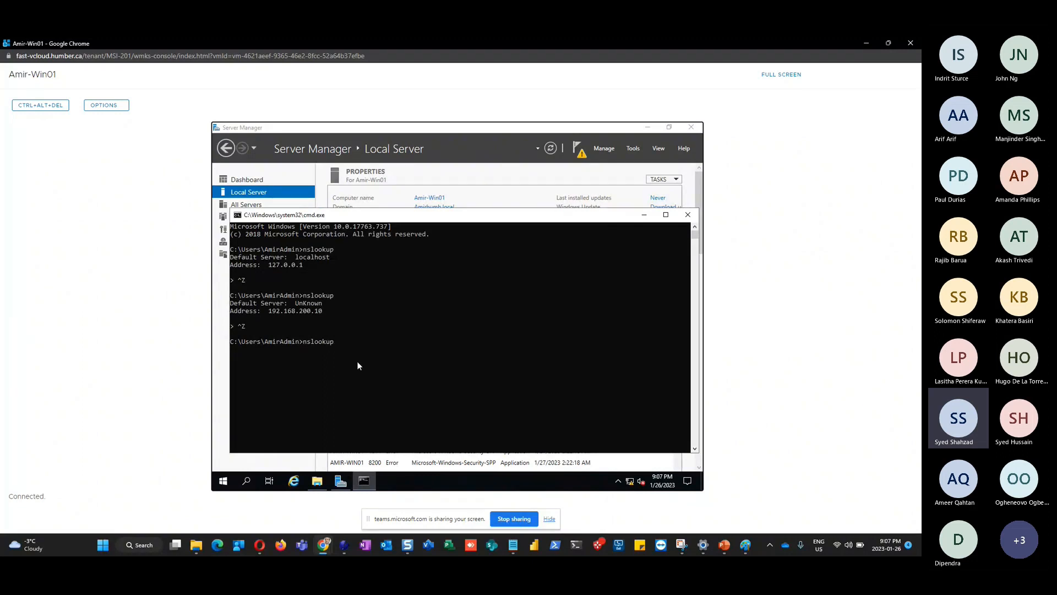
{"action": "key", "text": "Return"}
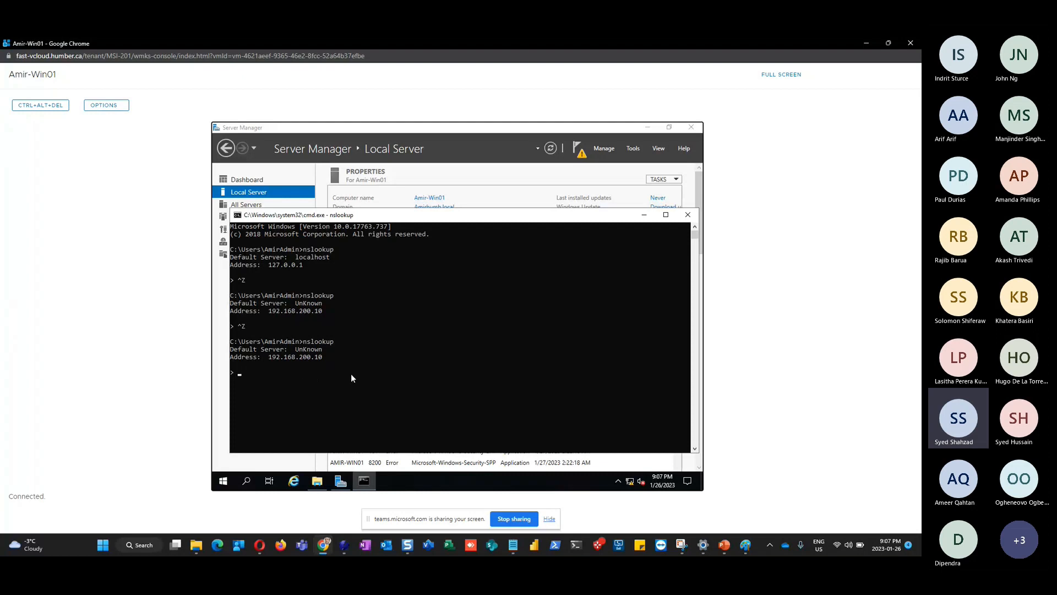
{"action": "key", "text": "ctrl+c"}
On slide 12, add the sub-bullet 'To troubleshoot we can type ipconfig /flushdns and ipconfig /registerdns'
{"action": "left_click", "coordinate": [724, 544]}
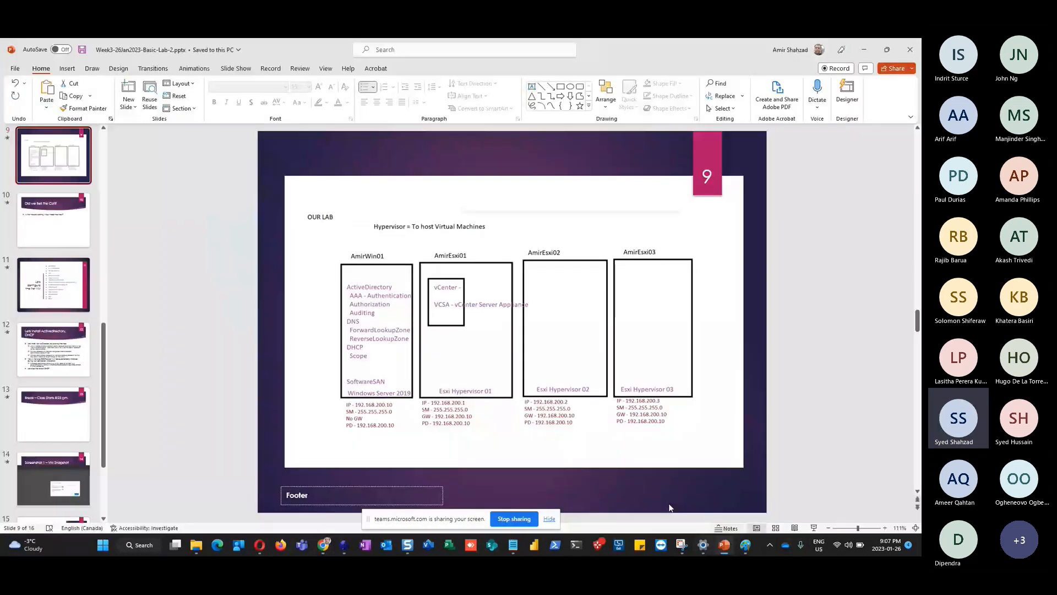
{"action": "scroll", "coordinate": [472, 436], "scroll_direction": "down", "scroll_amount": 3}
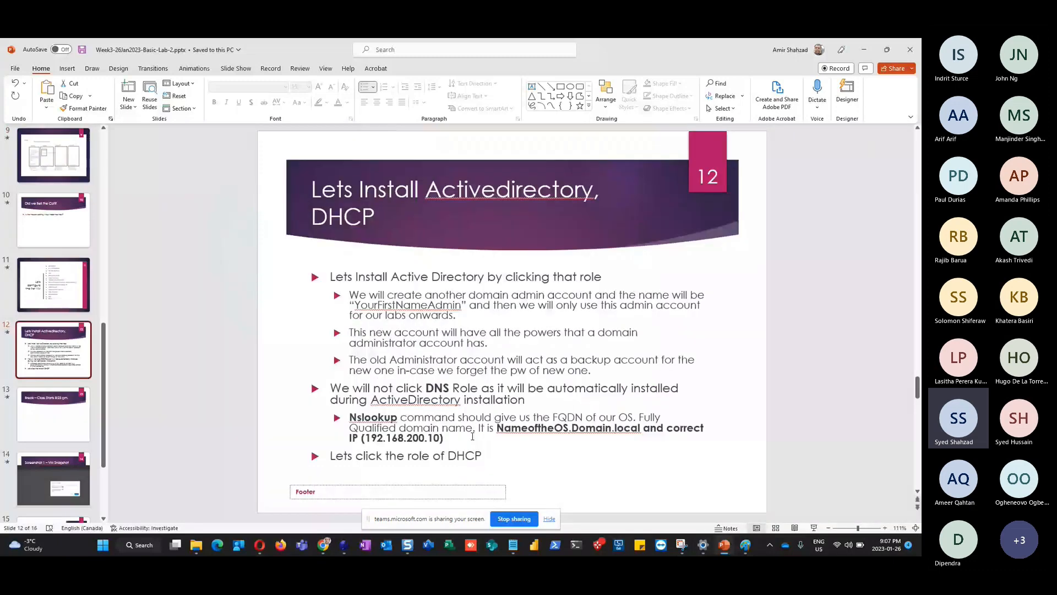
{"action": "left_click", "coordinate": [472, 436]}
{"action": "key", "text": "Return"}
{"action": "type", "text": "To troub"}
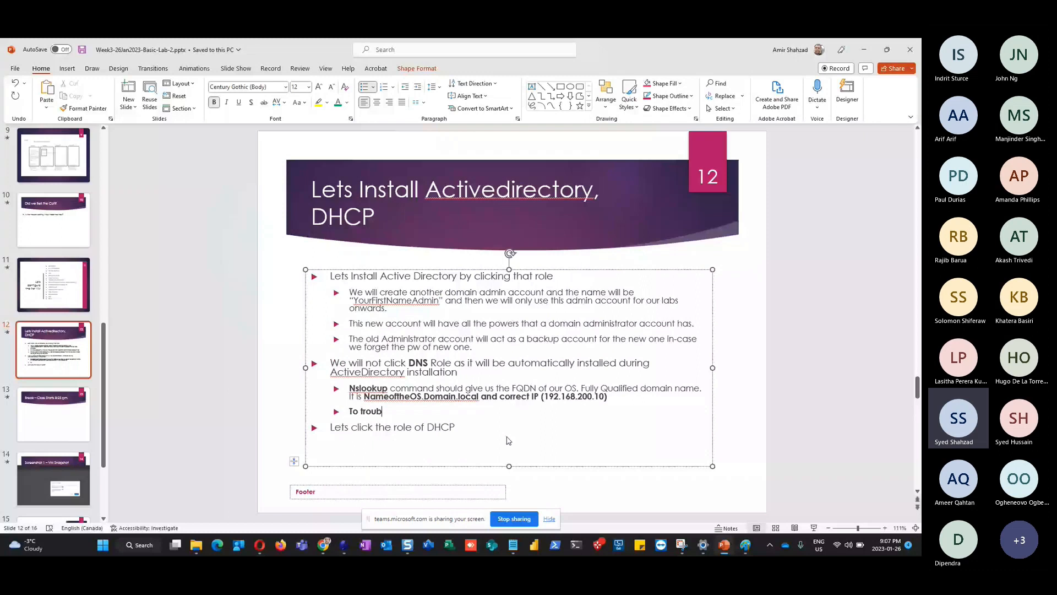
{"action": "type", "text": "leshoot we can type "}
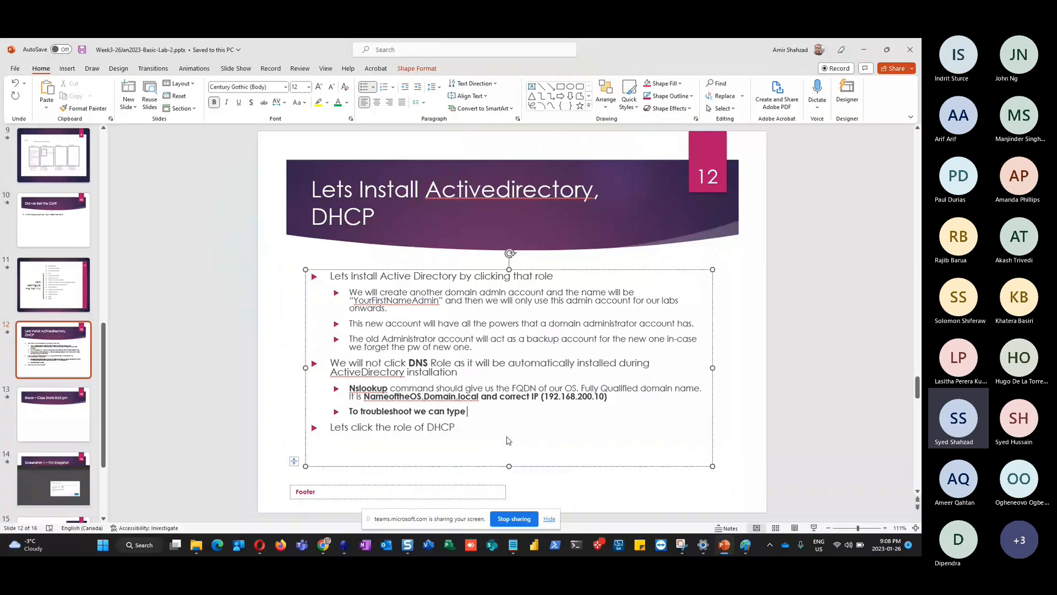
{"action": "type", "text": "ipconfig /fluh"}
{"action": "key", "text": "BackSpace"}
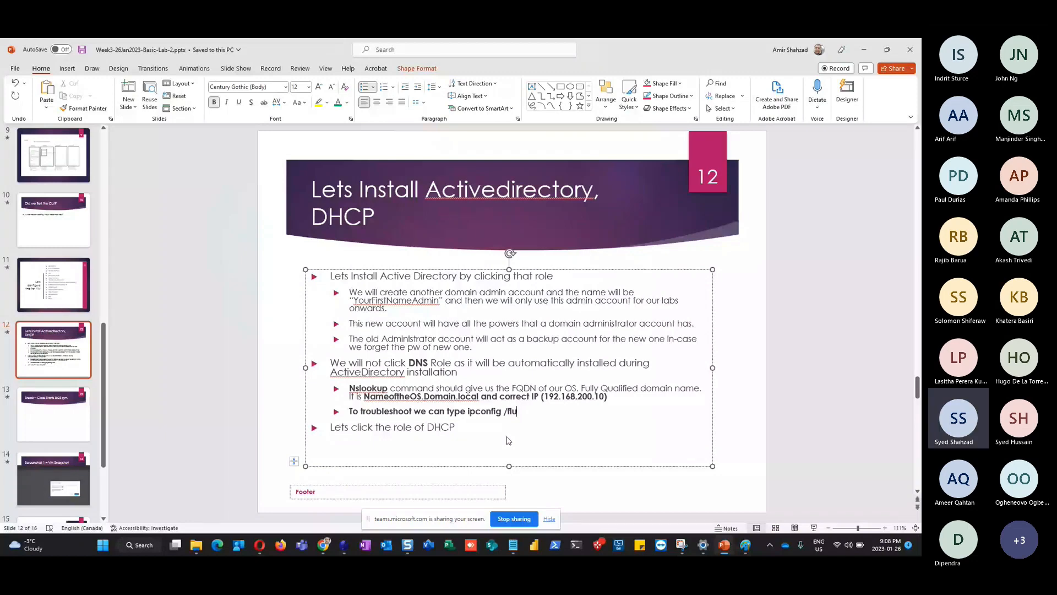
{"action": "type", "text": "shdns and ipconfig /r"}
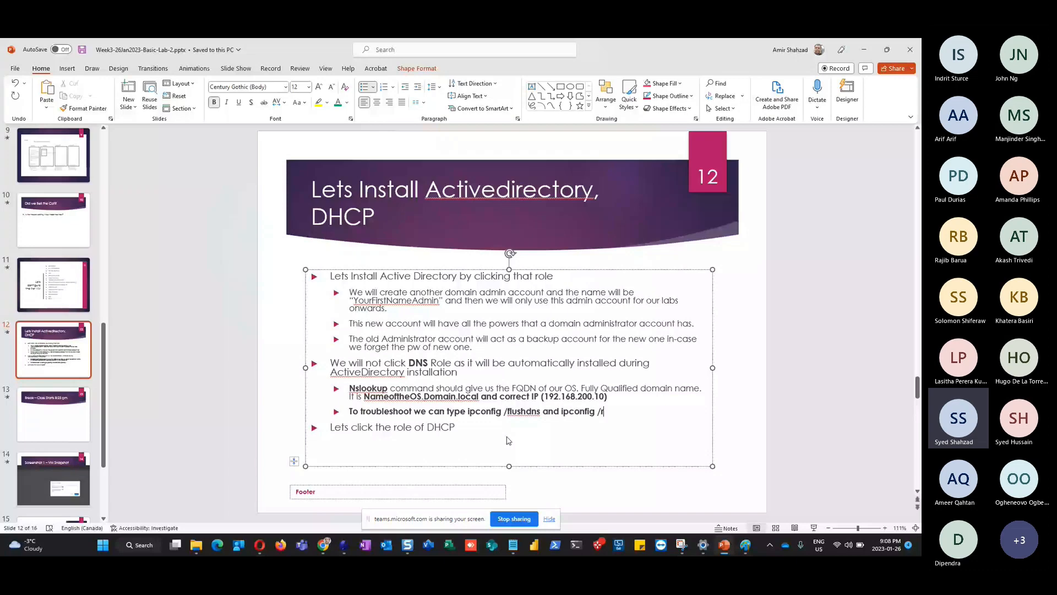
{"action": "type", "text": "egisterdns"}
Flush the VM's DNS cache with ipconfig /flushdns, rerun nslookup (192.168.200.10), and minimize the command prompt
{"action": "key", "text": "alt+Tab"}
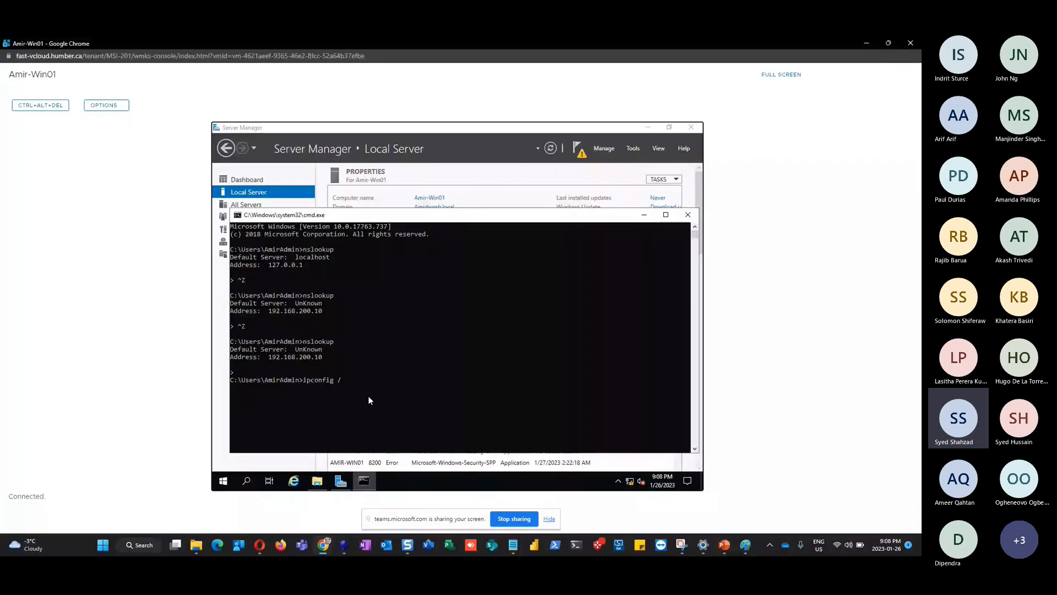
{"action": "type", "text": "flushdns"}
{"action": "key", "text": "Return"}
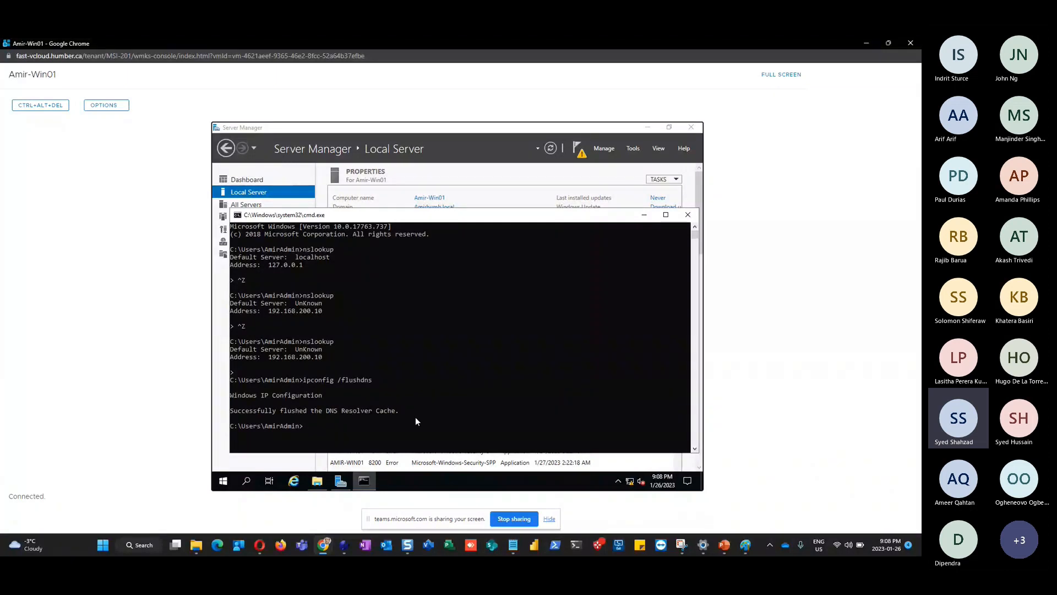
{"action": "key", "text": "Up"}
{"action": "key", "text": "Up"}
{"action": "key", "text": "Return"}
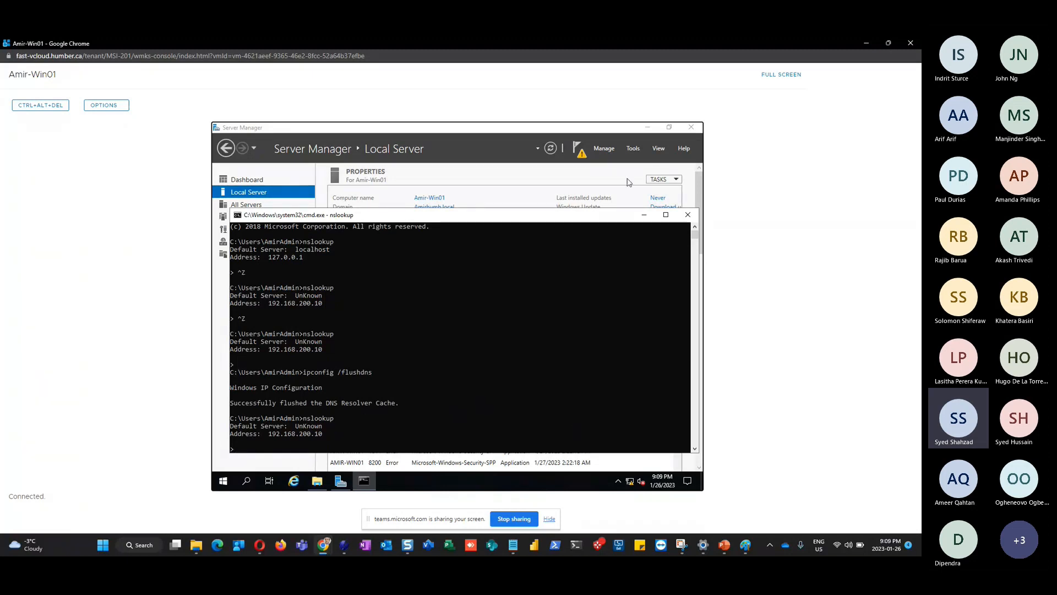
{"action": "left_click", "coordinate": [641, 218]}
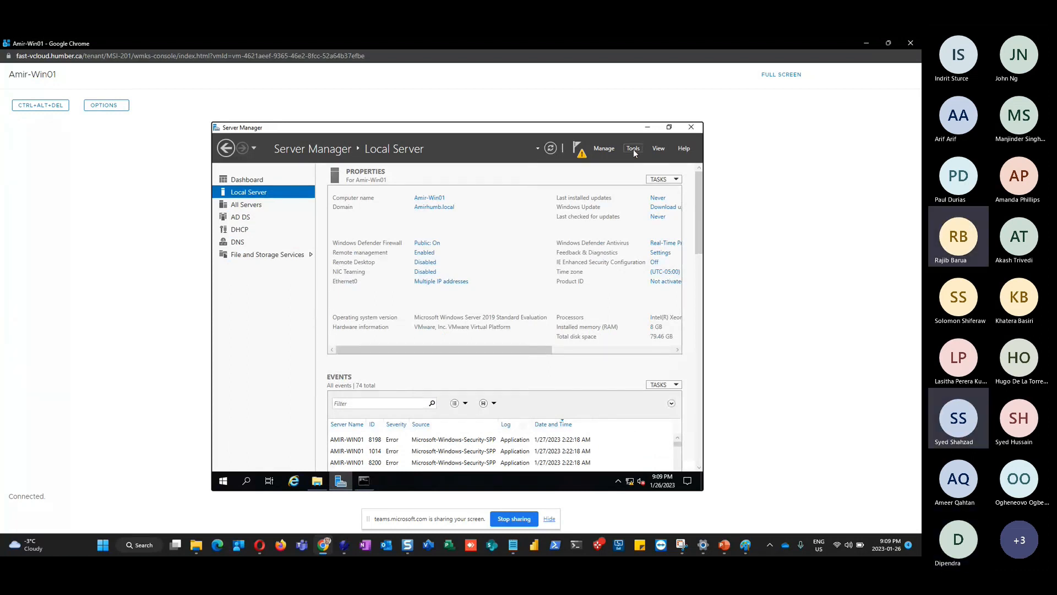
In DNS Manager, check the amir-win01 host record in the Amirhumb.local forward zone
{"action": "left_click", "coordinate": [633, 149]}
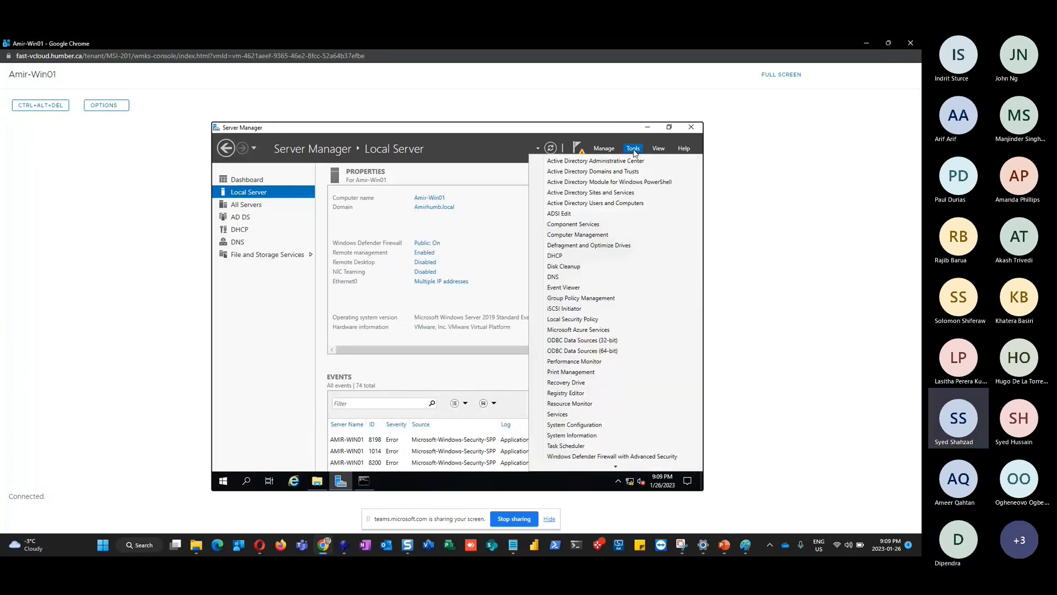
{"action": "left_click", "coordinate": [562, 278]}
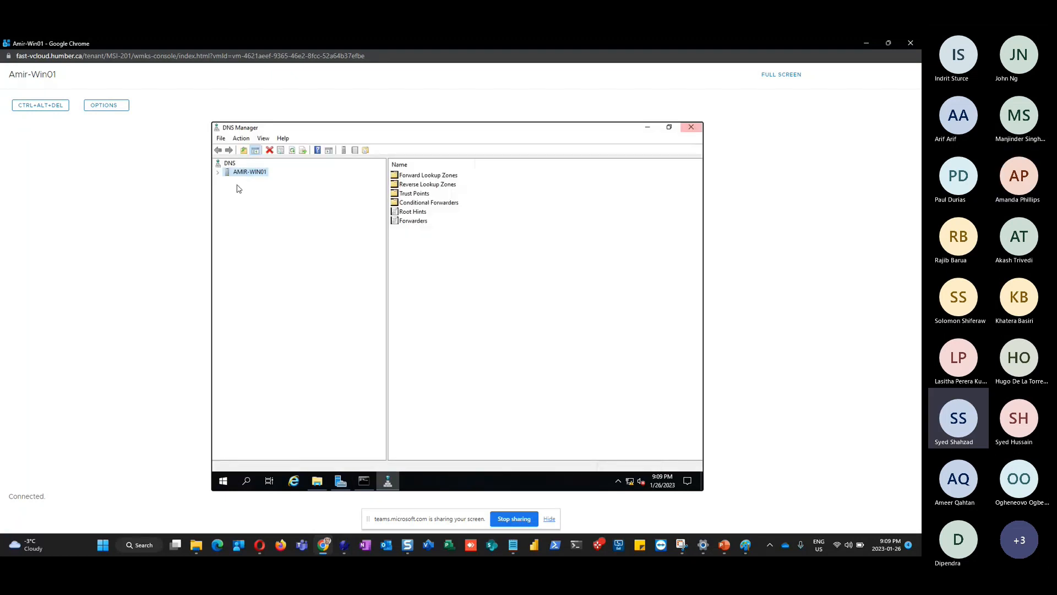
{"action": "left_click", "coordinate": [218, 172]}
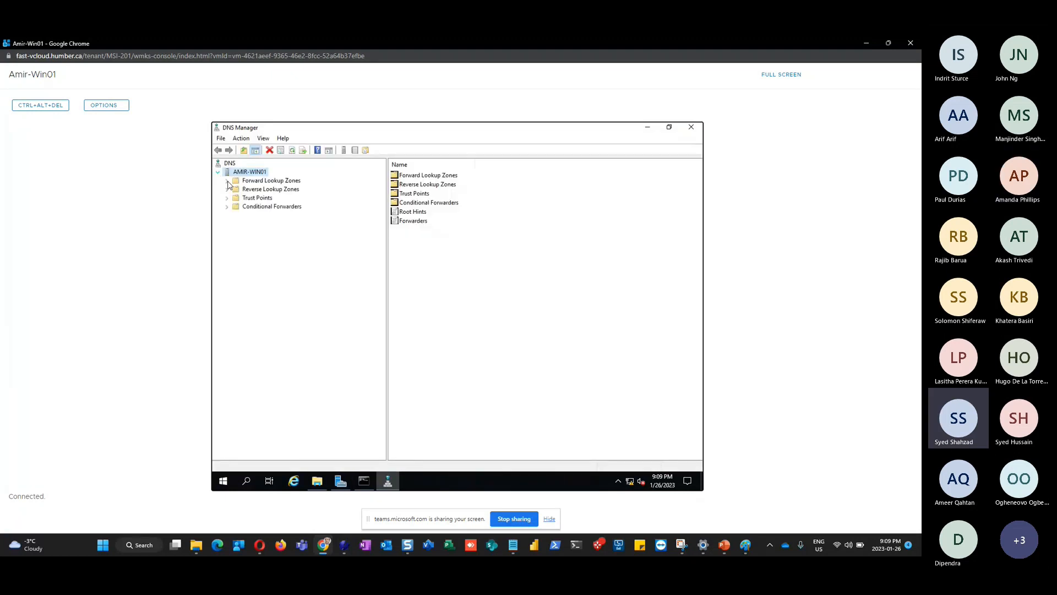
{"action": "double_click", "coordinate": [264, 180]}
{"action": "left_click", "coordinate": [262, 198]}
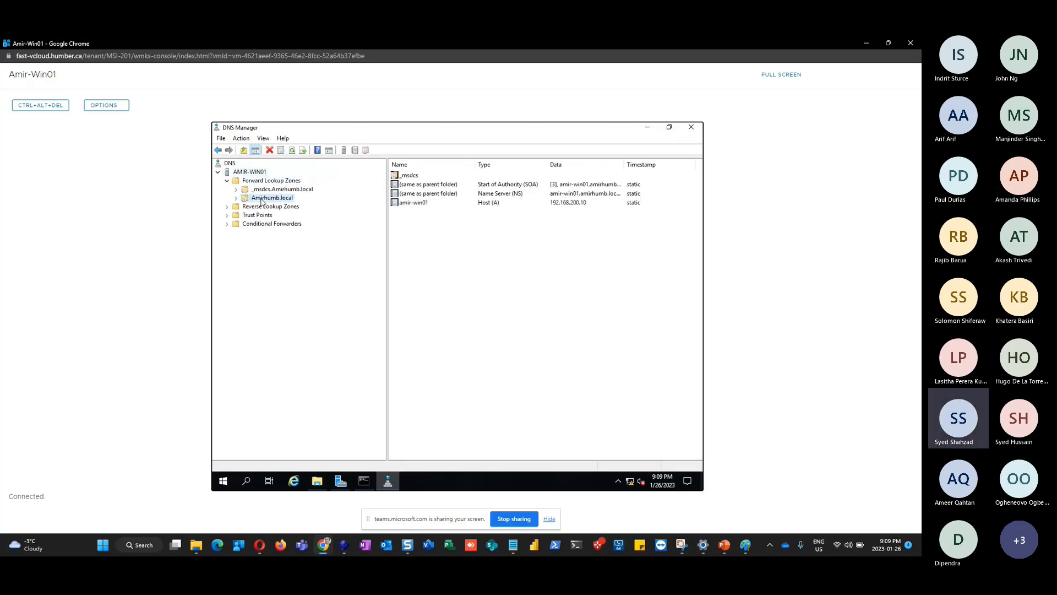
{"action": "double_click", "coordinate": [483, 203]}
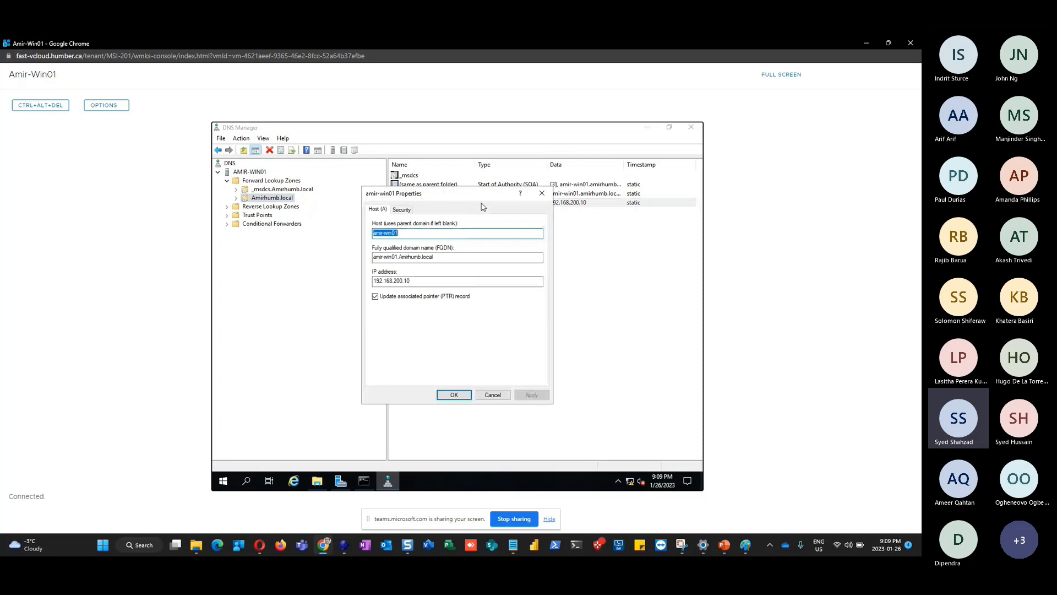
{"action": "key", "text": "Escape"}
Check the 200.168.192.in-addr.arpa reverse zone records and close DNS Manager
{"action": "double_click", "coordinate": [271, 207]}
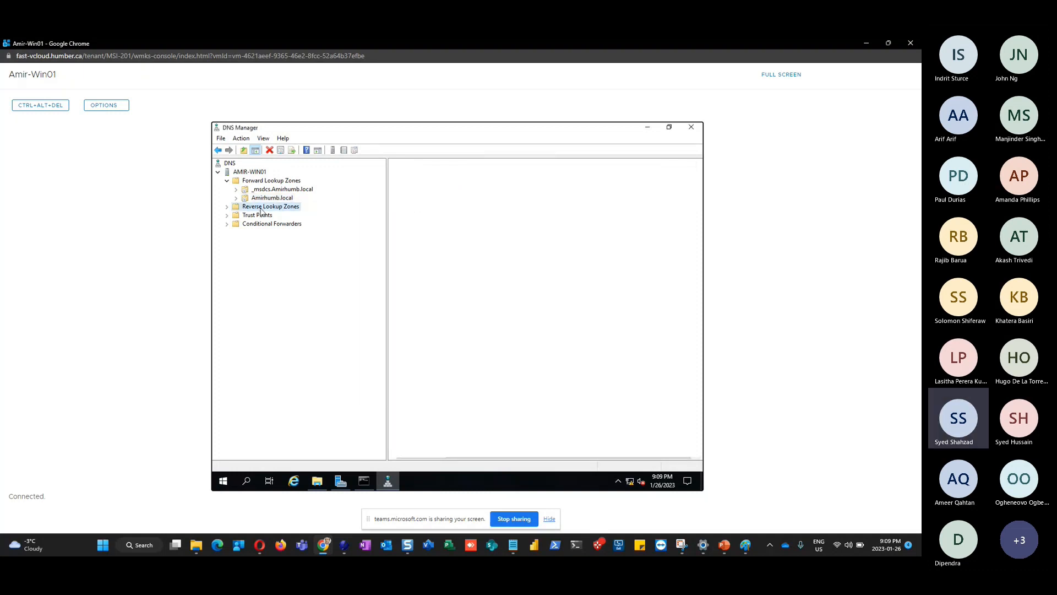
{"action": "left_click", "coordinate": [272, 217]}
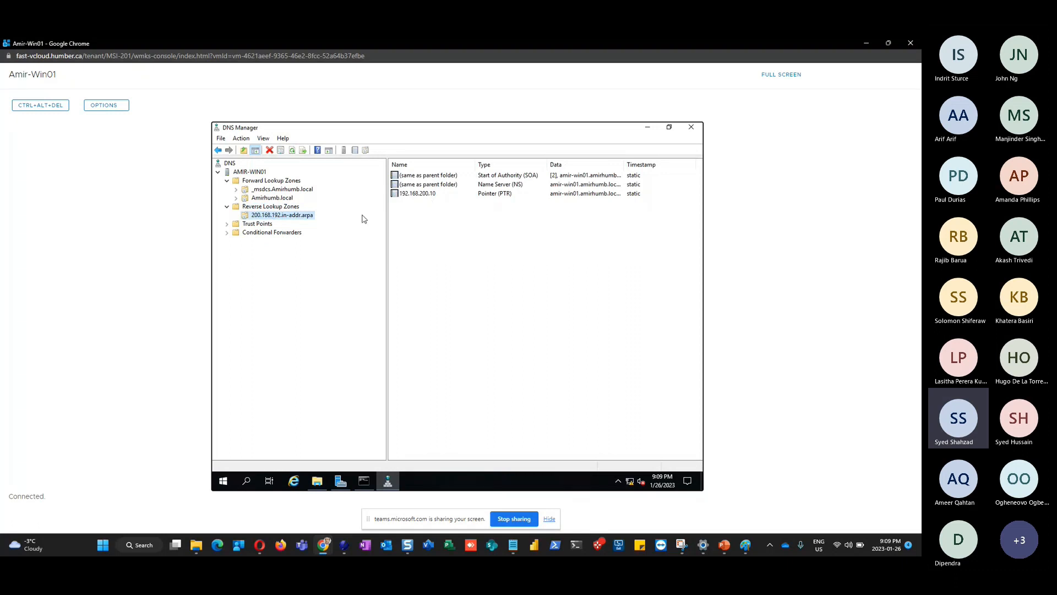
{"action": "left_click", "coordinate": [686, 131]}
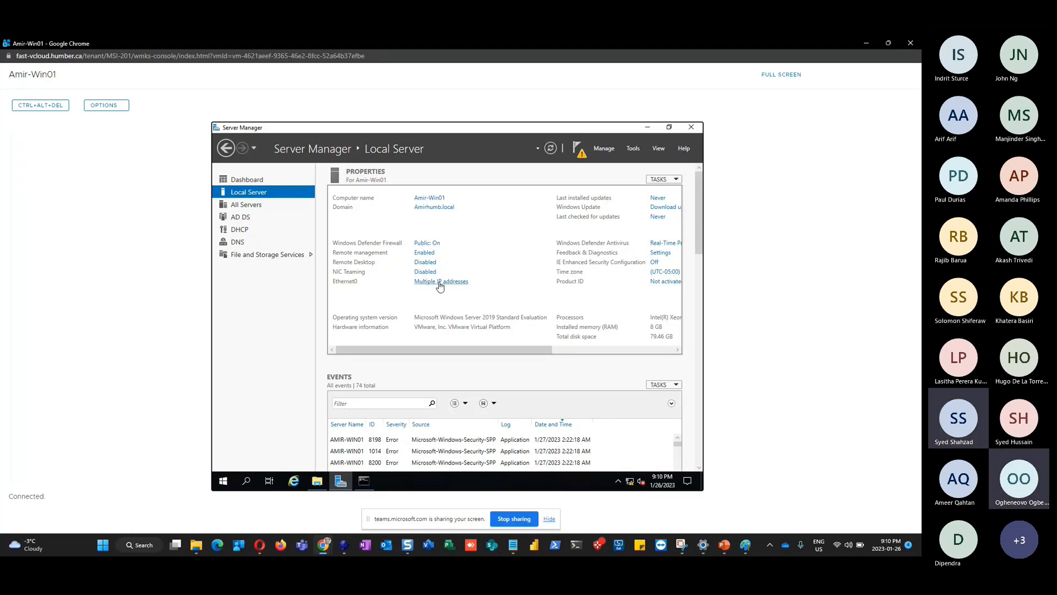
Open the Network & Internet settings from the taskbar network icon
{"action": "mouse_move", "coordinate": [631, 485]}
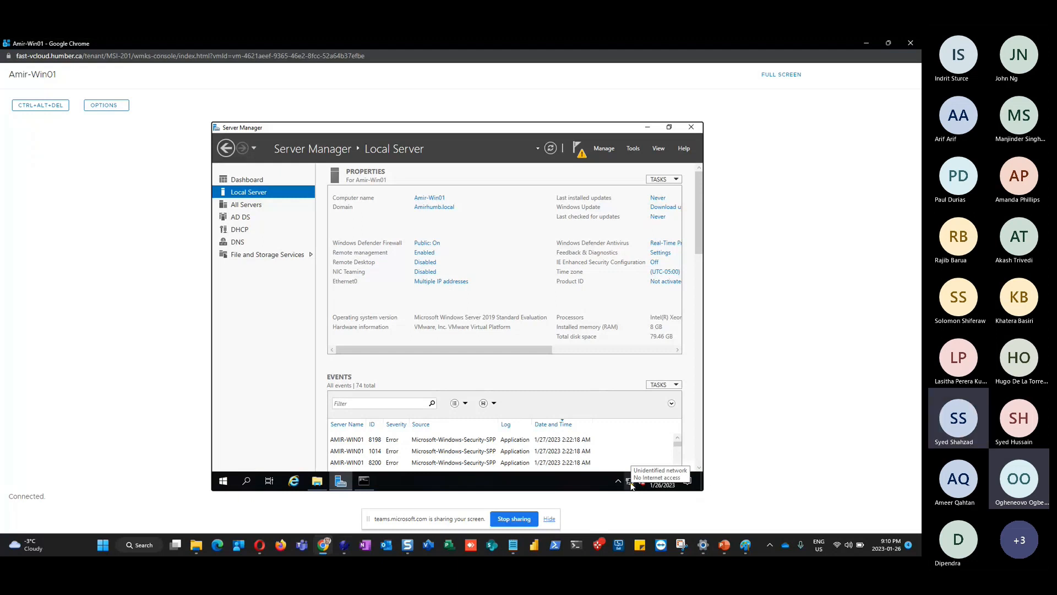
{"action": "right_click", "coordinate": [632, 485]}
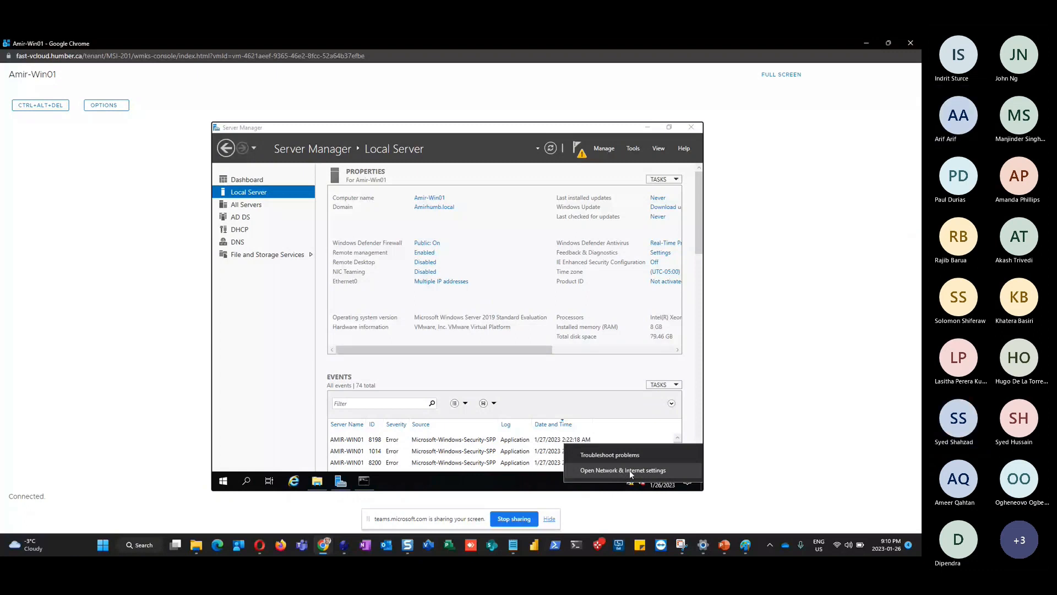
{"action": "left_click", "coordinate": [631, 471]}
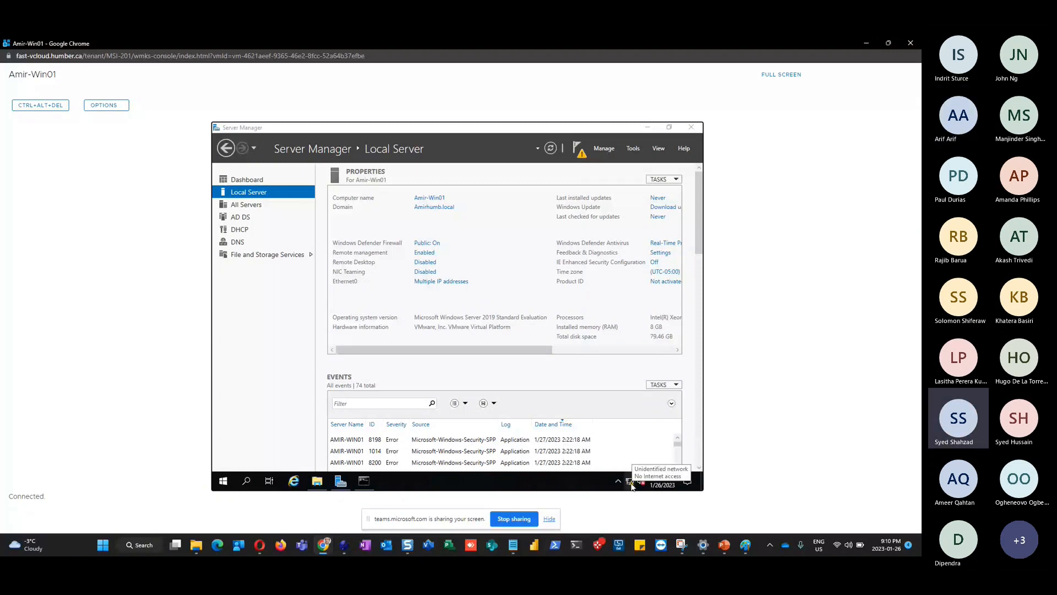
{"action": "right_click", "coordinate": [631, 483]}
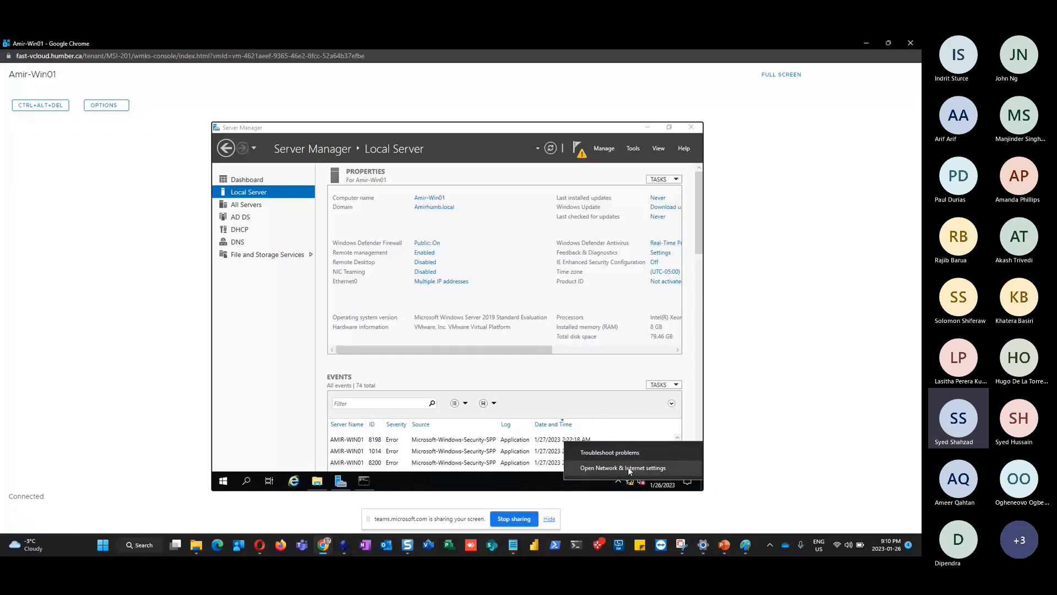
{"action": "left_click", "coordinate": [630, 469]}
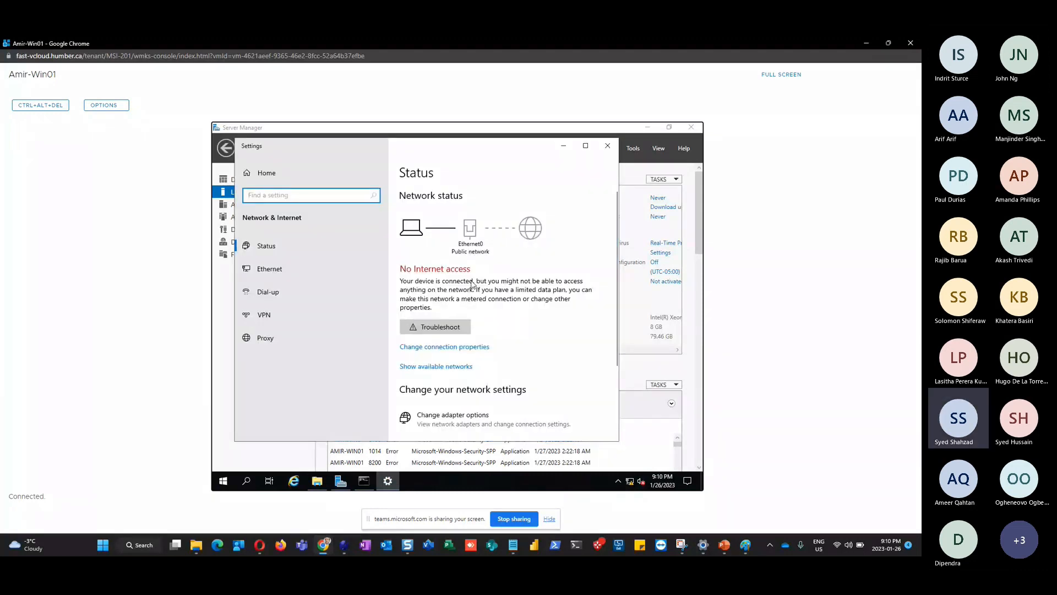
{"action": "scroll", "coordinate": [511, 298], "scroll_direction": "down", "scroll_amount": 3}
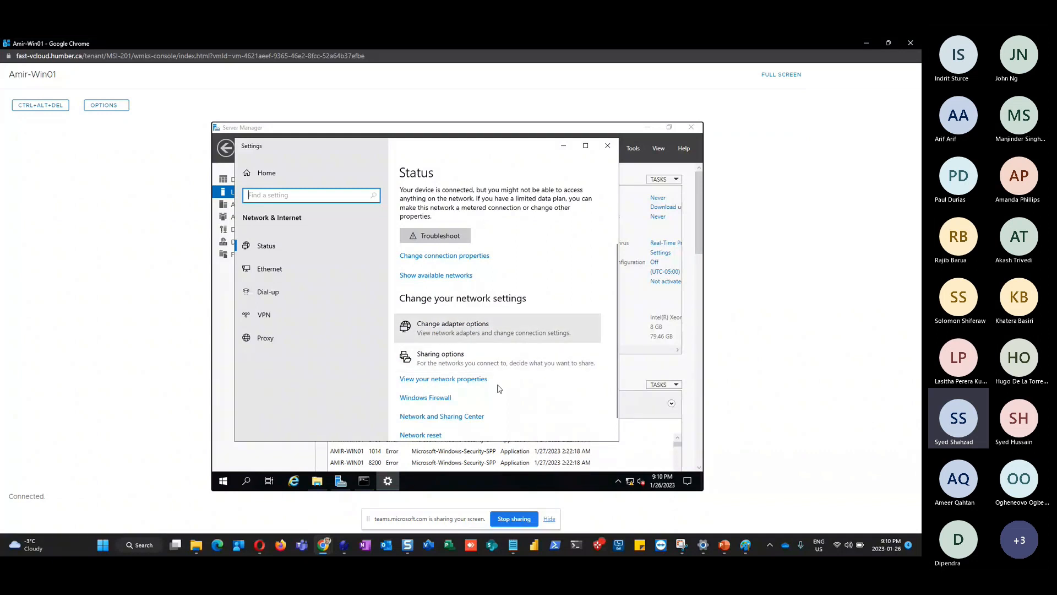
{"action": "scroll", "coordinate": [500, 389], "scroll_direction": "down", "scroll_amount": 1}
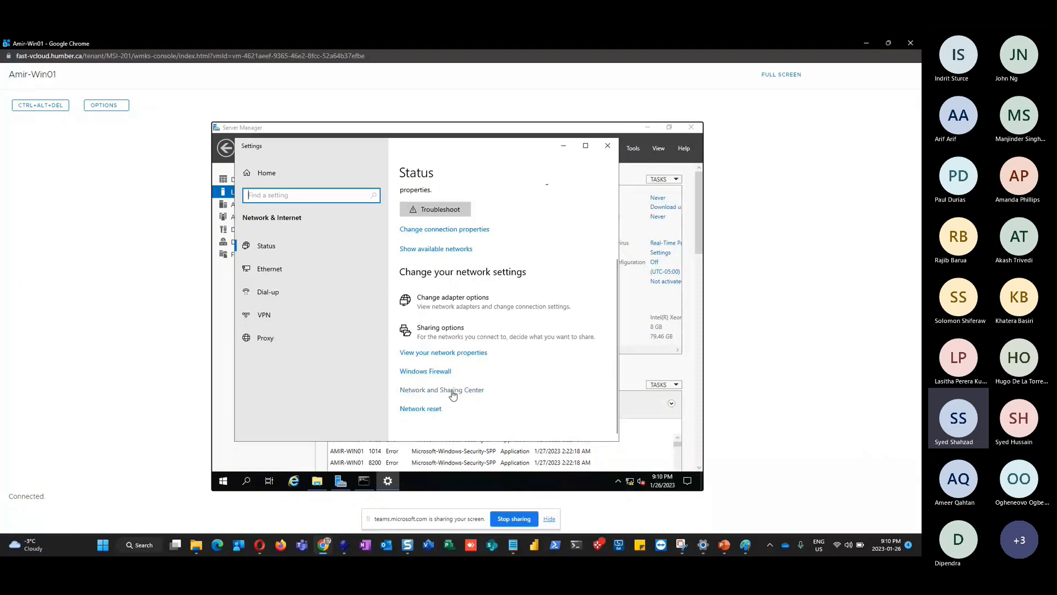
Open Ethernet0's IPv4 properties via Network and Sharing Center to review 192.168.200.10 and its DNS
{"action": "right_click", "coordinate": [631, 482]}
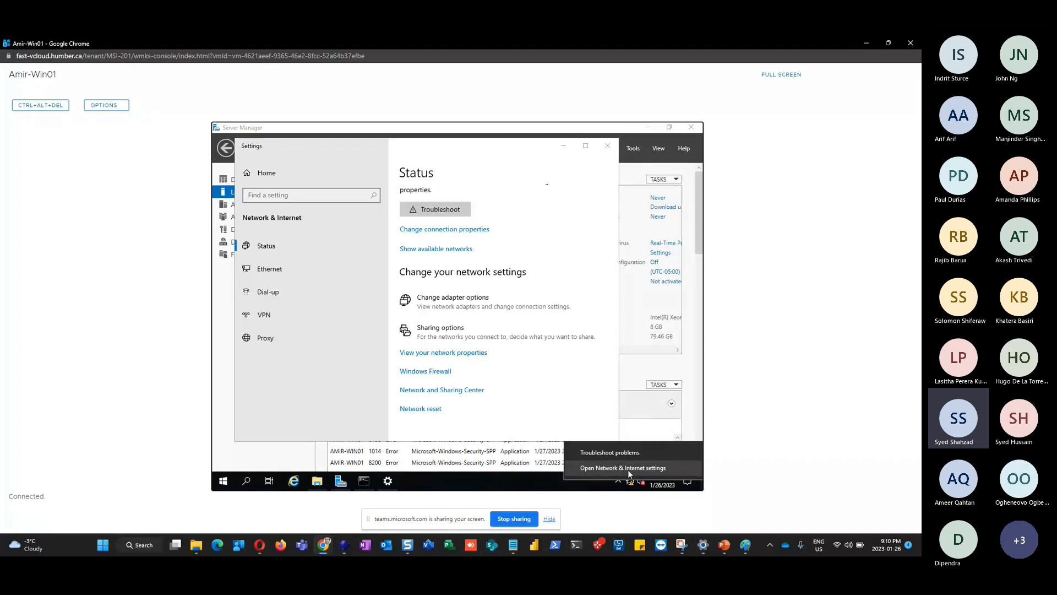
{"action": "left_click", "coordinate": [453, 393]}
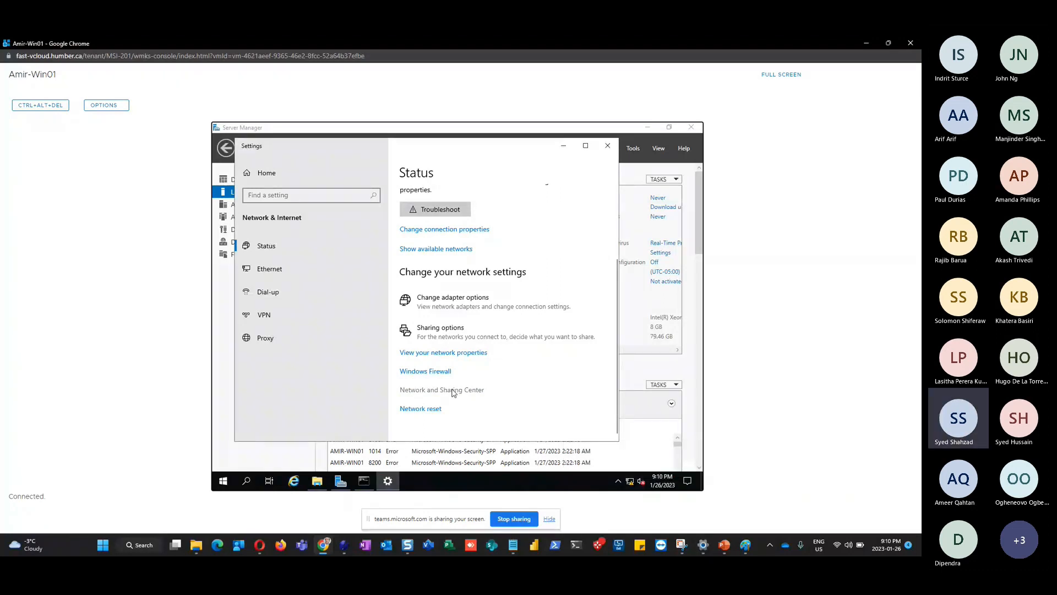
{"action": "left_click", "coordinate": [453, 391]}
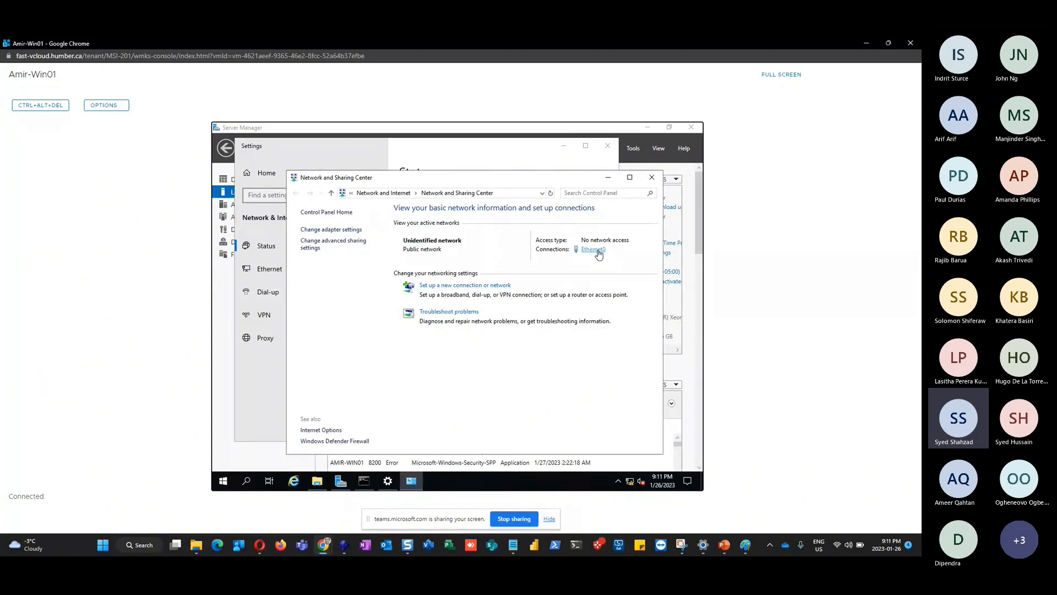
{"action": "left_click", "coordinate": [598, 251]}
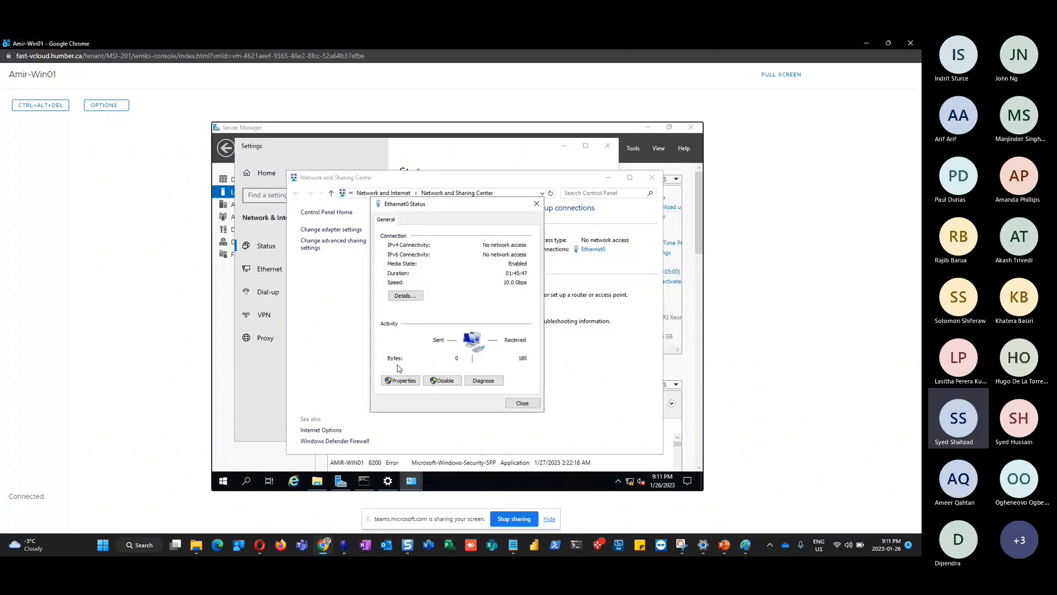
{"action": "left_click", "coordinate": [401, 380]}
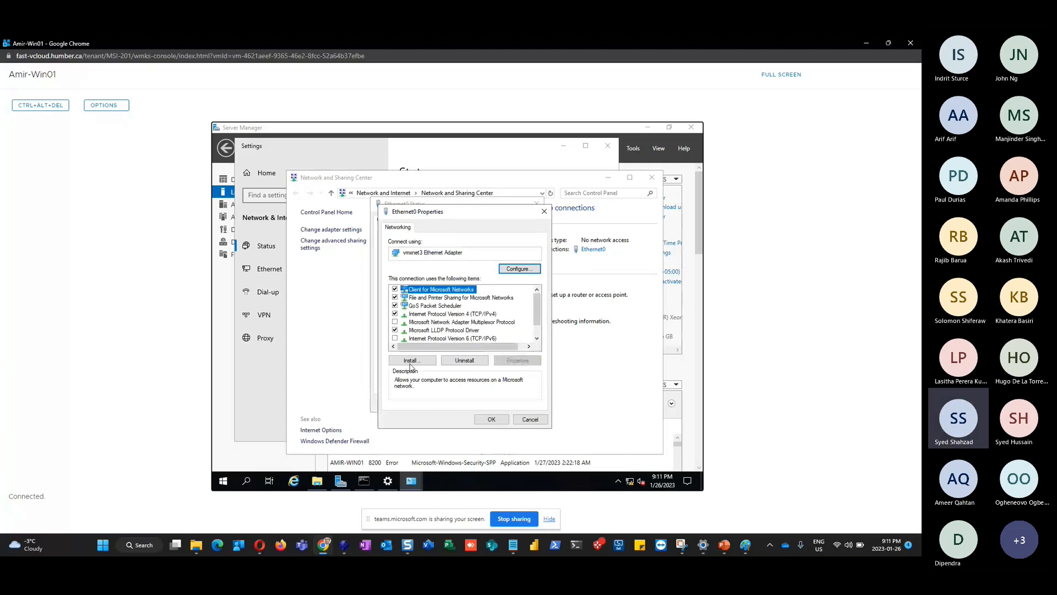
{"action": "left_click", "coordinate": [468, 314]}
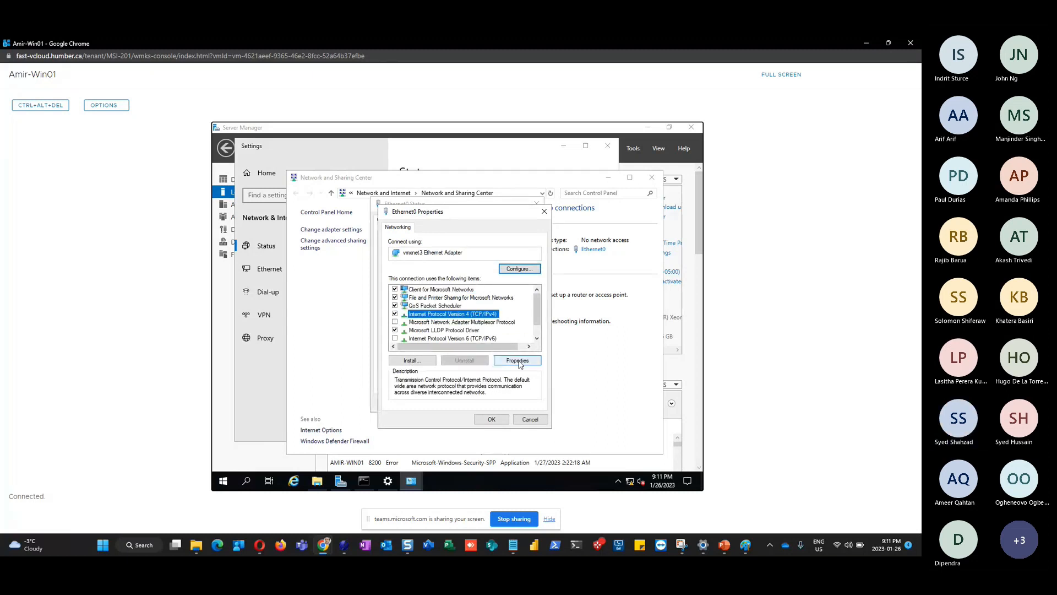
{"action": "left_click", "coordinate": [519, 361]}
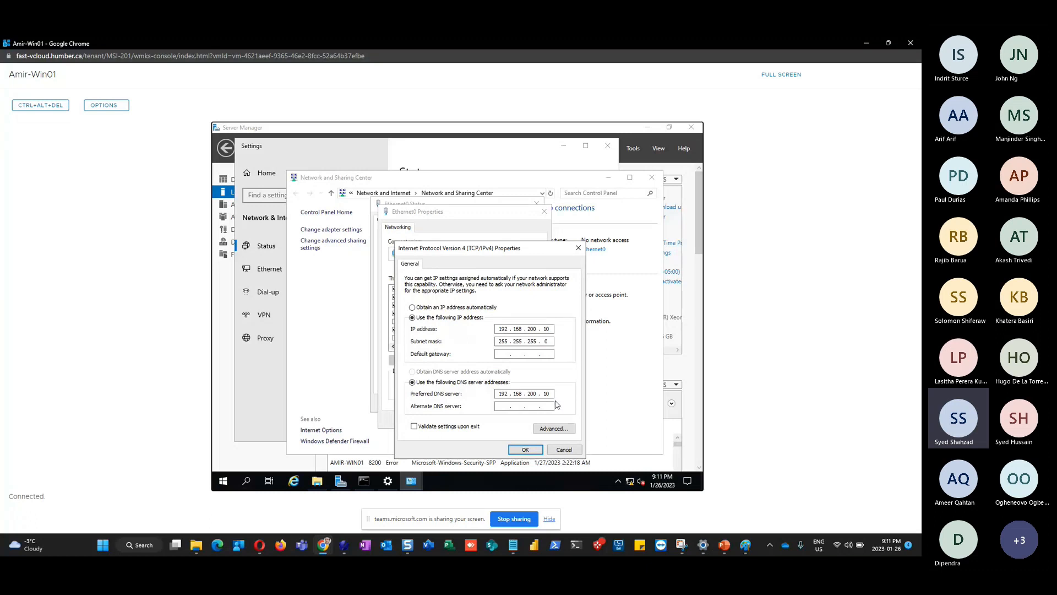
Close the IPv4, Ethernet0 properties, Ethernet0 status and Network and Sharing Center windows
{"action": "left_click", "coordinate": [525, 450]}
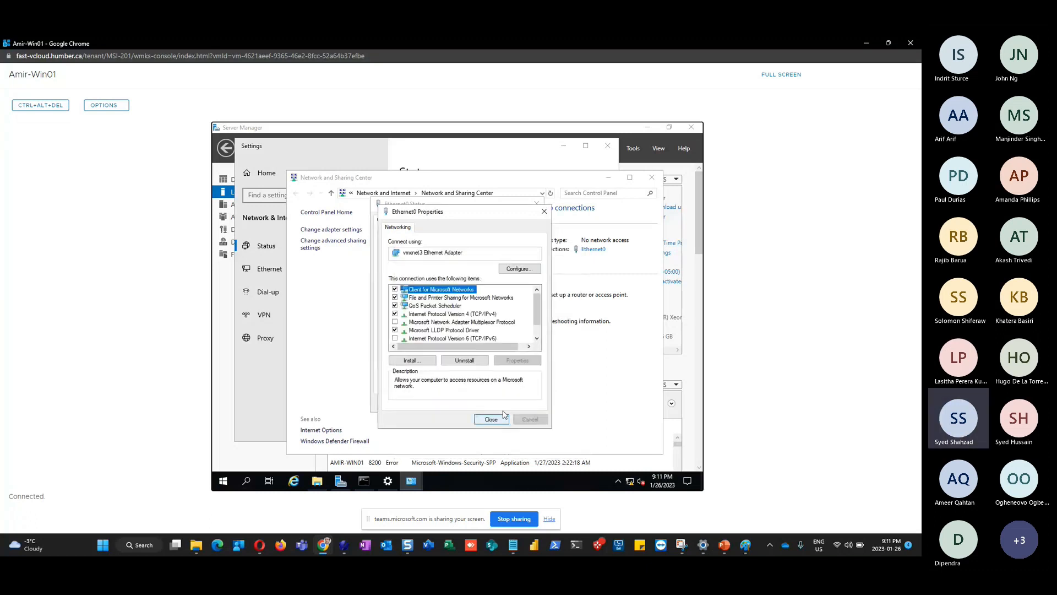
{"action": "left_click", "coordinate": [491, 420]}
{"action": "left_click", "coordinate": [522, 404]}
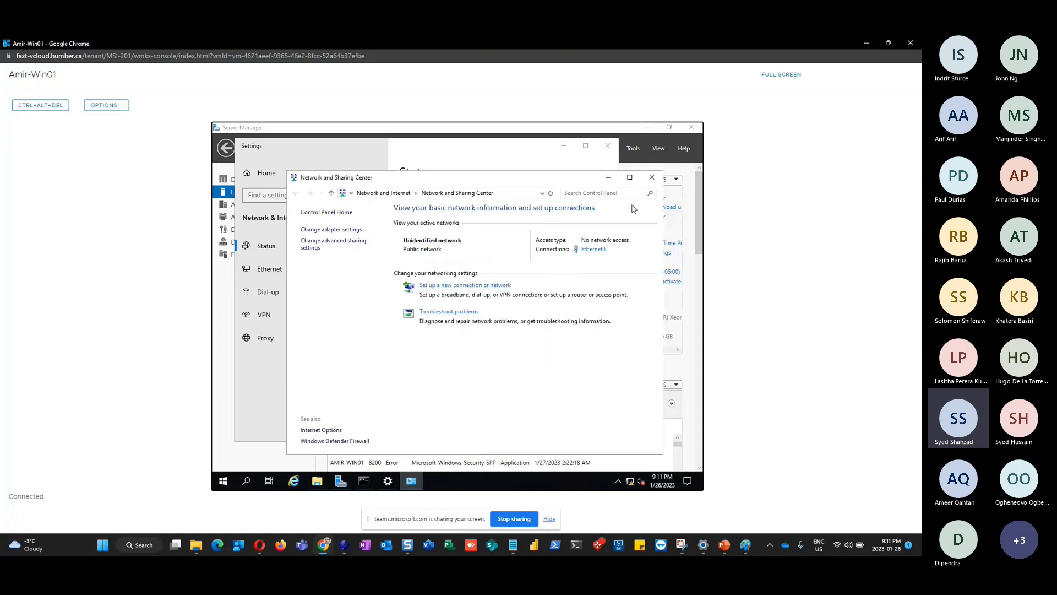
{"action": "left_click", "coordinate": [651, 177]}
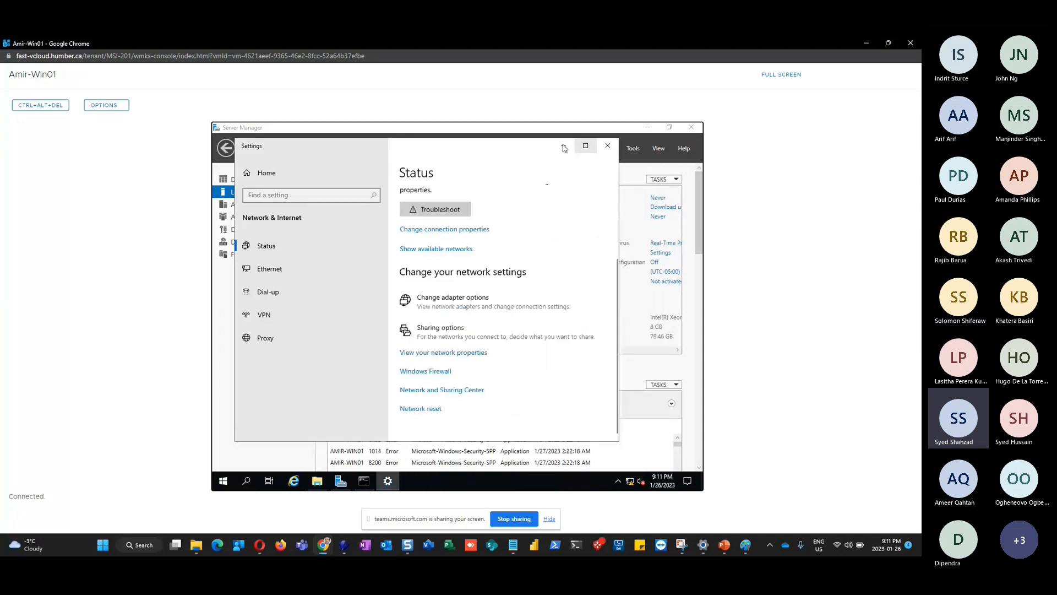
Minimize the network Settings window to bring Server Manager's Local Server page back
{"action": "left_click", "coordinate": [564, 147]}
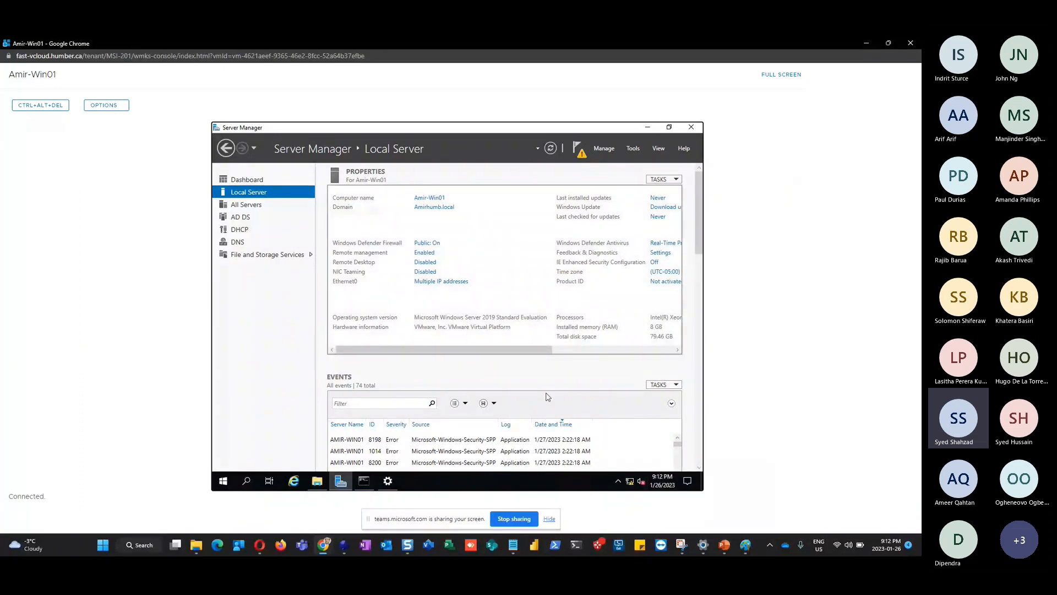
Open the Ethernet0 connection details from the Network Connections list
{"action": "right_click", "coordinate": [630, 481]}
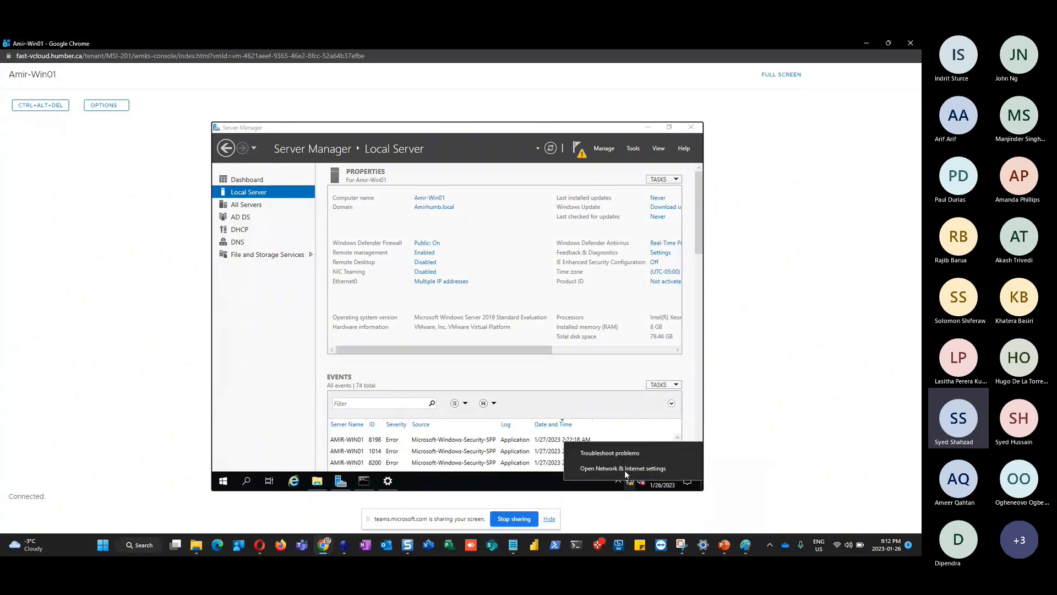
{"action": "left_click", "coordinate": [261, 346]}
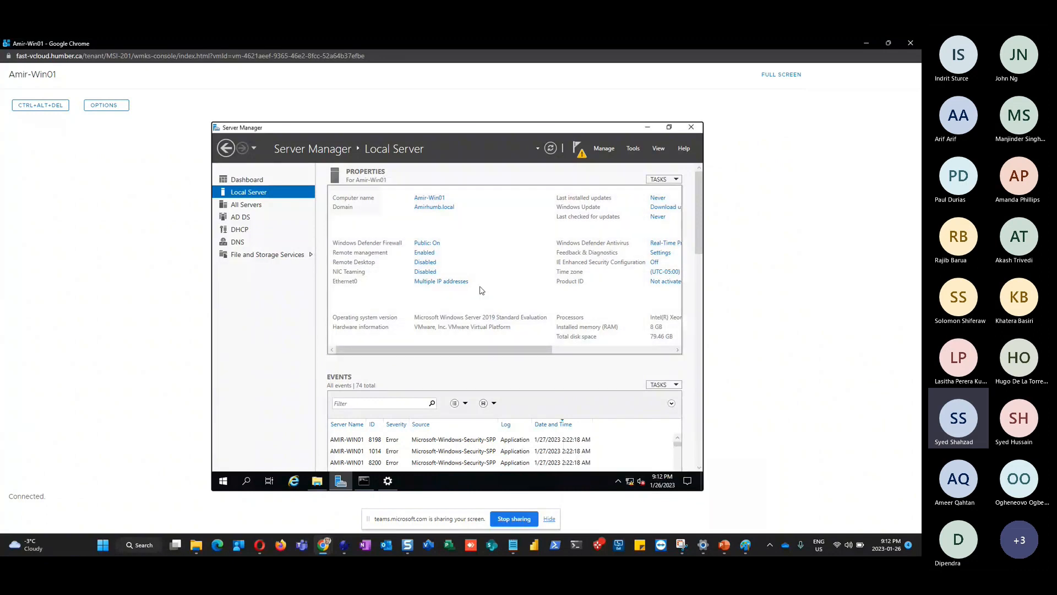
{"action": "left_click", "coordinate": [442, 283]}
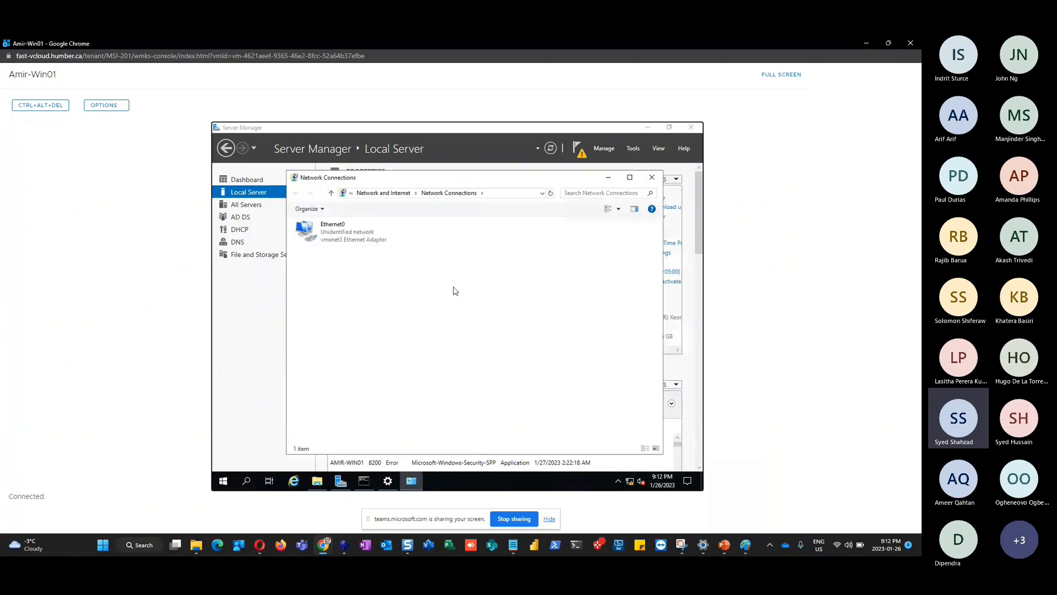
{"action": "left_click", "coordinate": [330, 240]}
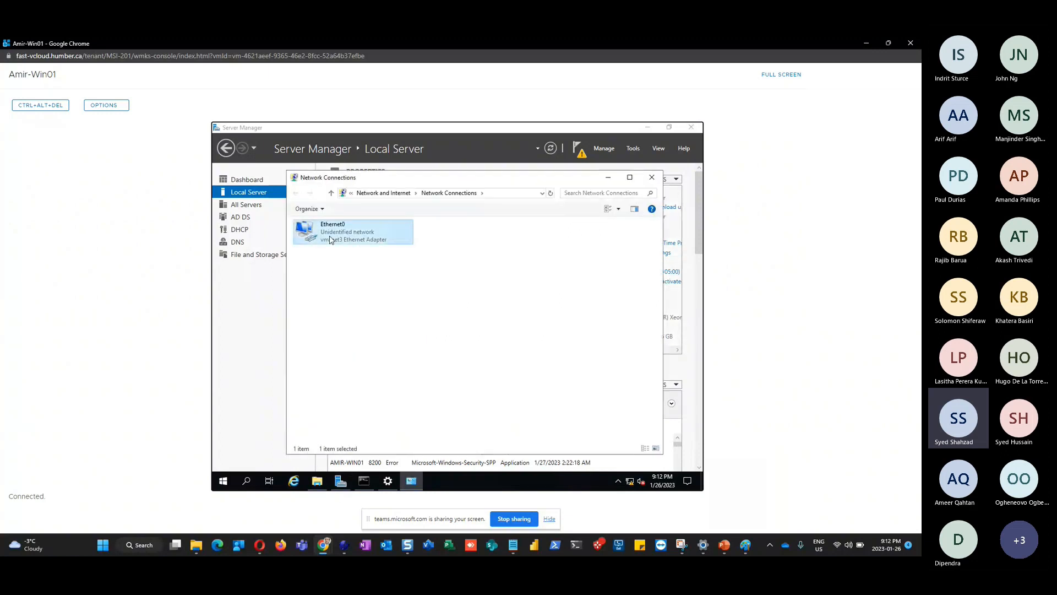
{"action": "double_click", "coordinate": [330, 240]}
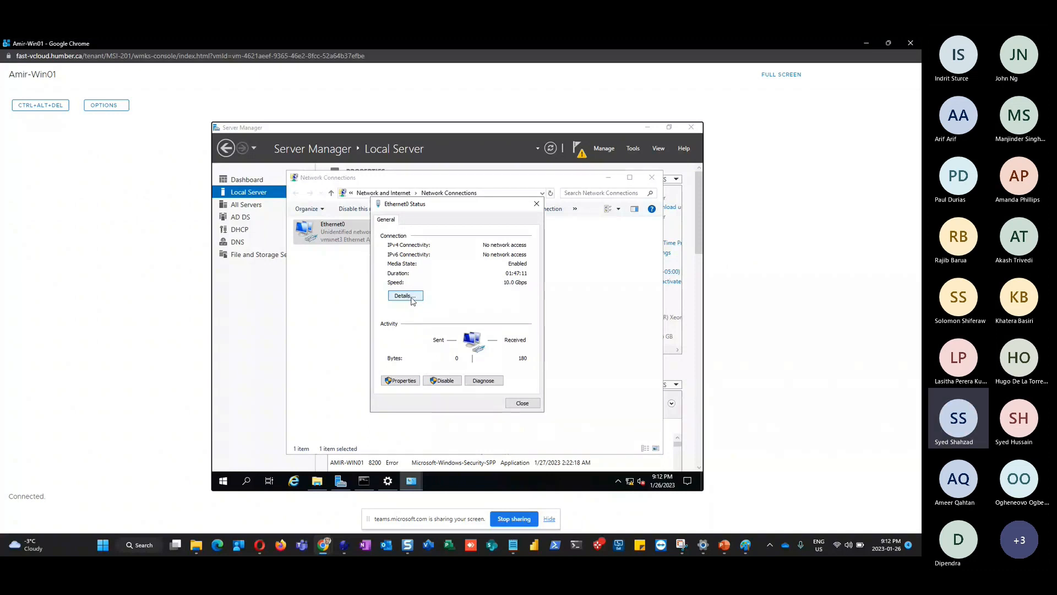
{"action": "left_click", "coordinate": [406, 296]}
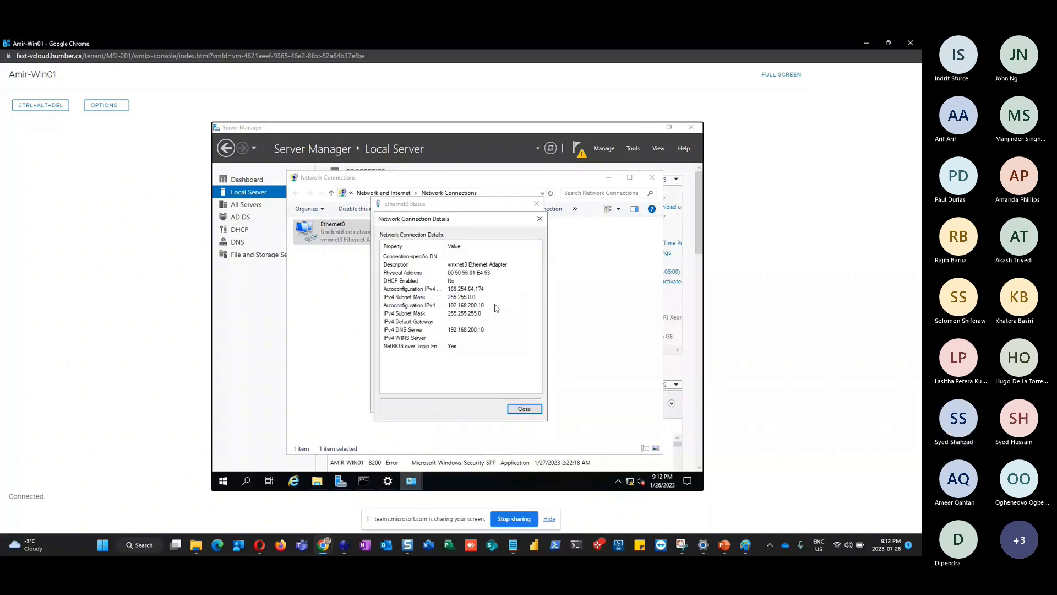
Review the 169.254.64.174 and 192.168.200.10 entries, then minimize the console to reveal PowerPoint
{"action": "left_click", "coordinate": [469, 289]}
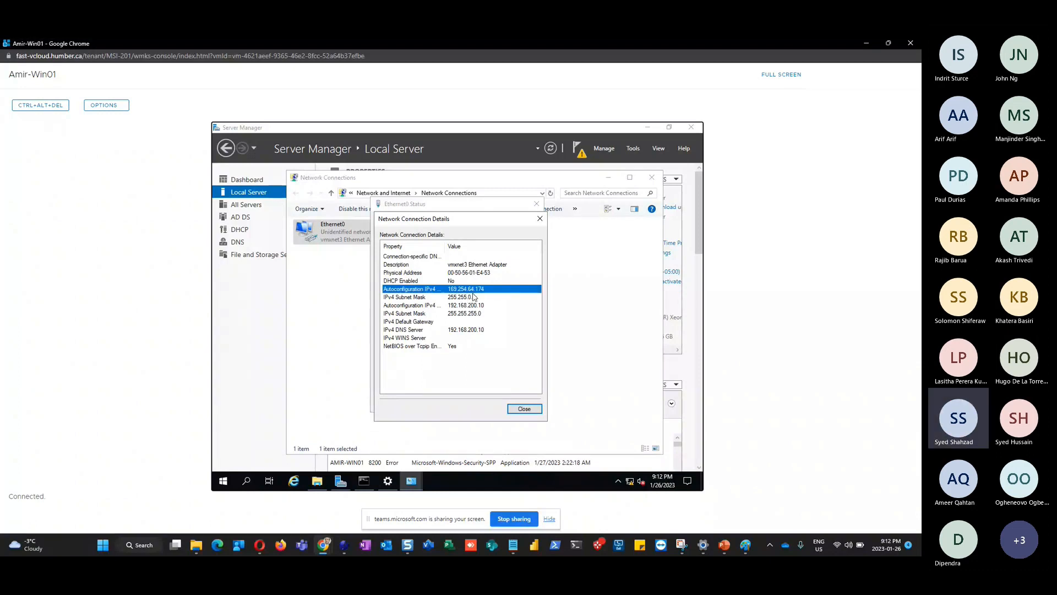
{"action": "left_click", "coordinate": [463, 306]}
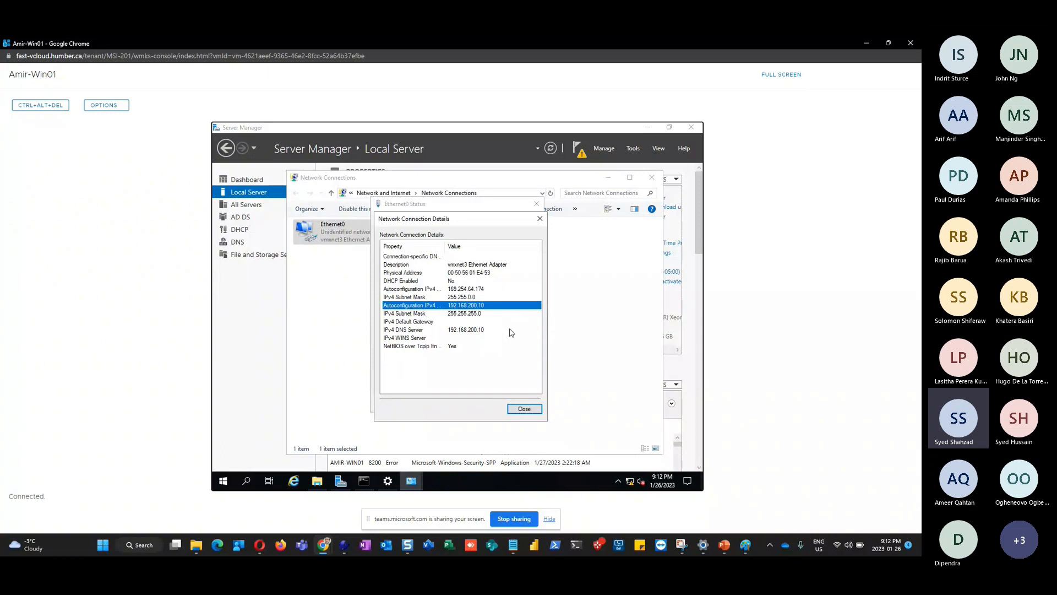
{"action": "left_click", "coordinate": [471, 267]}
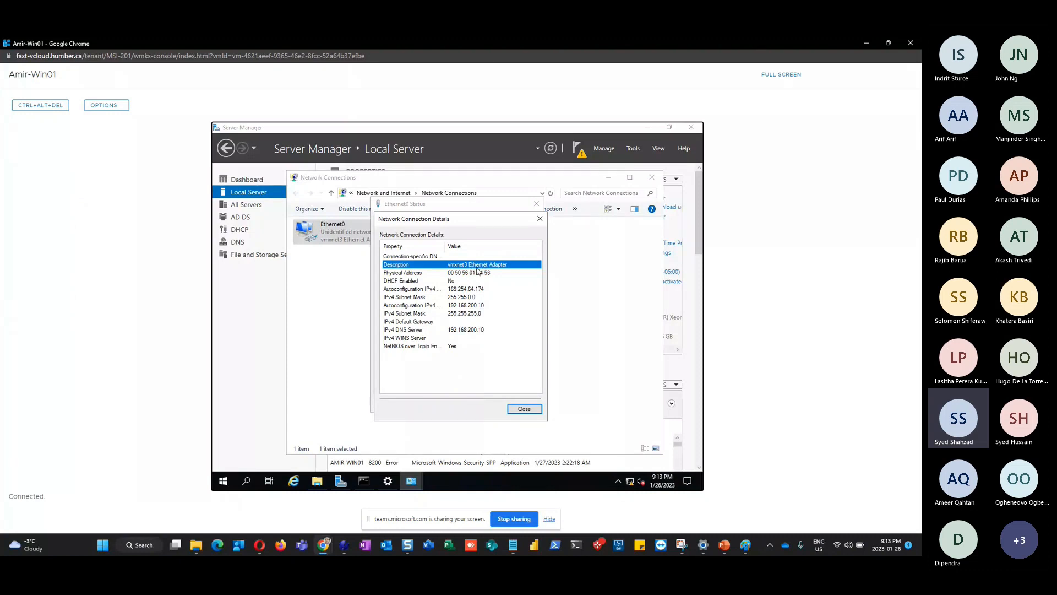
{"action": "left_click", "coordinate": [866, 44]}
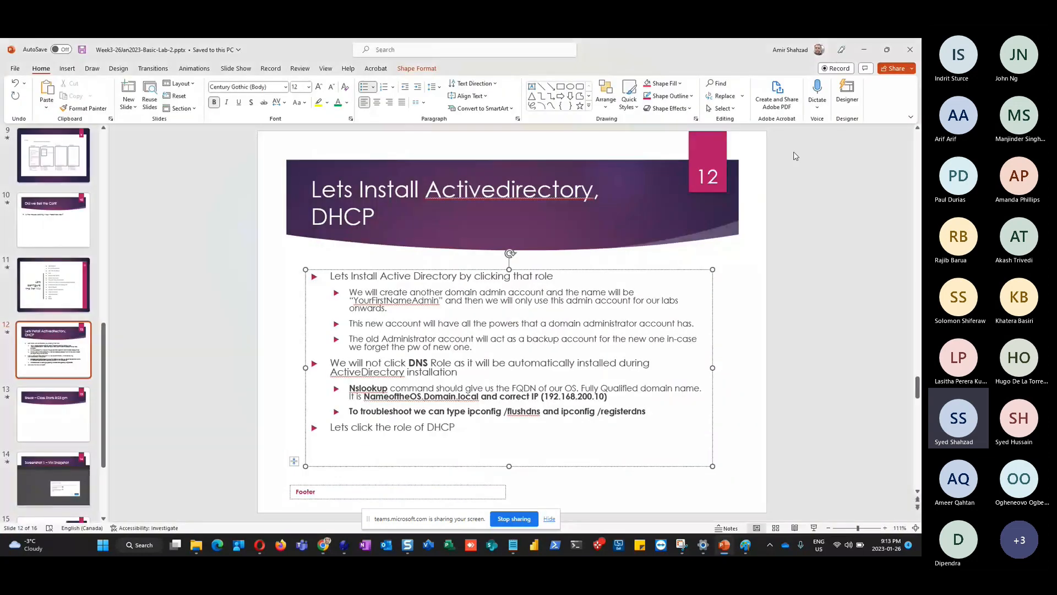
Cycle through open windows back to the Amir-Win01 VM console in Chrome
{"action": "key", "text": "alt+Tab"}
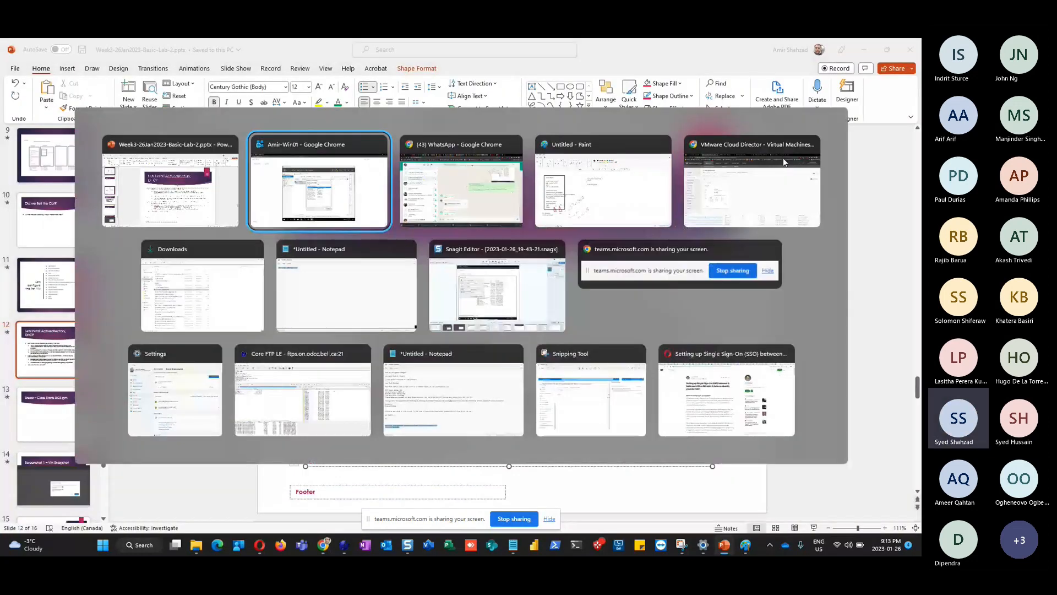
{"action": "key", "text": "alt+Tab"}
{"action": "key", "text": "alt+Tab"}
{"action": "key", "text": "alt+Tab"}
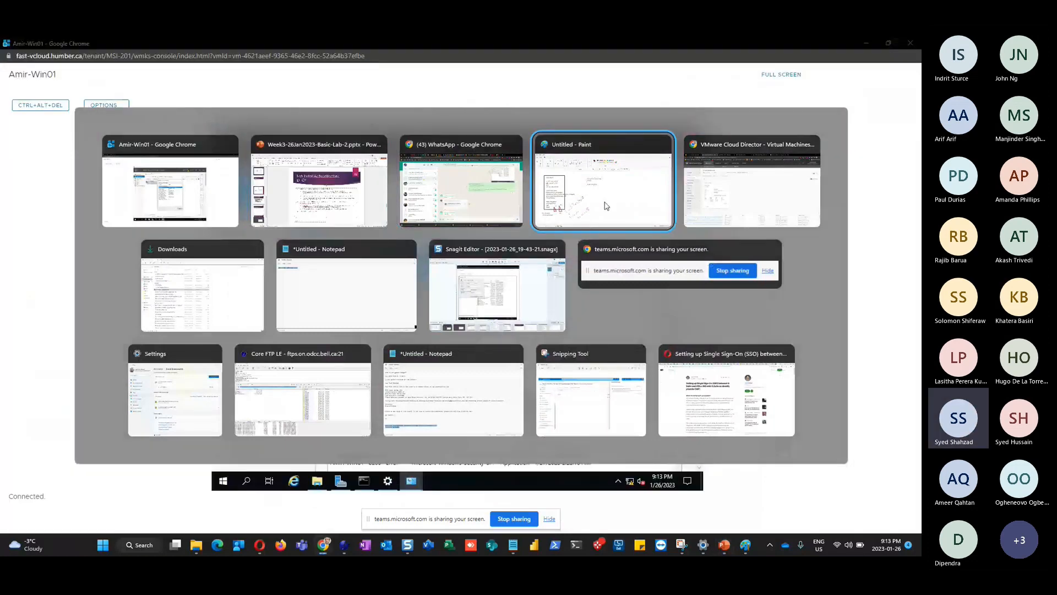
{"action": "key", "text": "alt+Tab"}
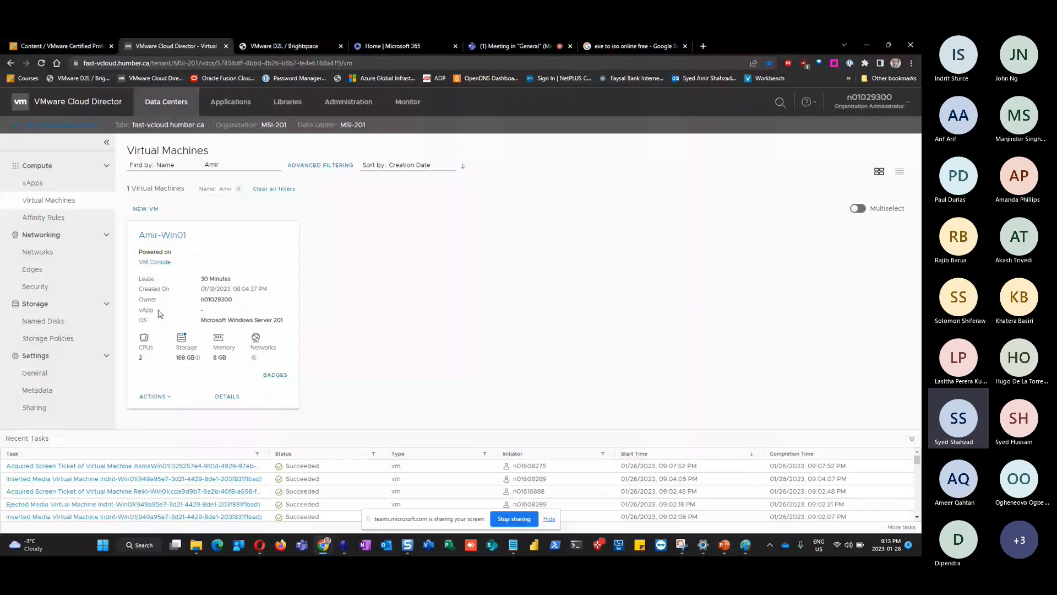
Shut down Amir-Win01's guest OS from its ACTIONS menu, confirm, and close the console window
{"action": "left_click", "coordinate": [155, 396]}
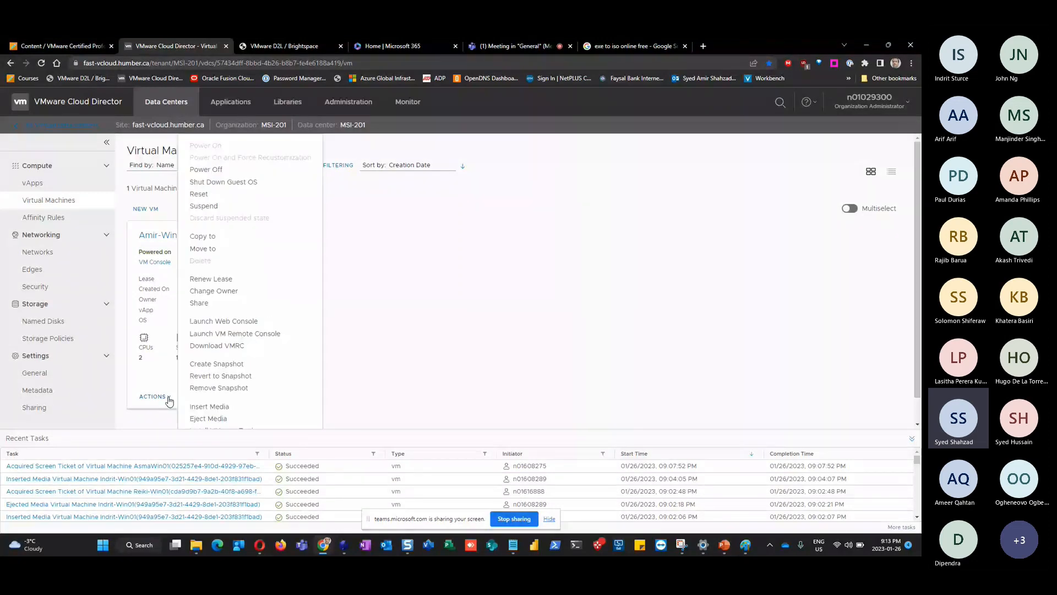
{"action": "left_click", "coordinate": [238, 186]}
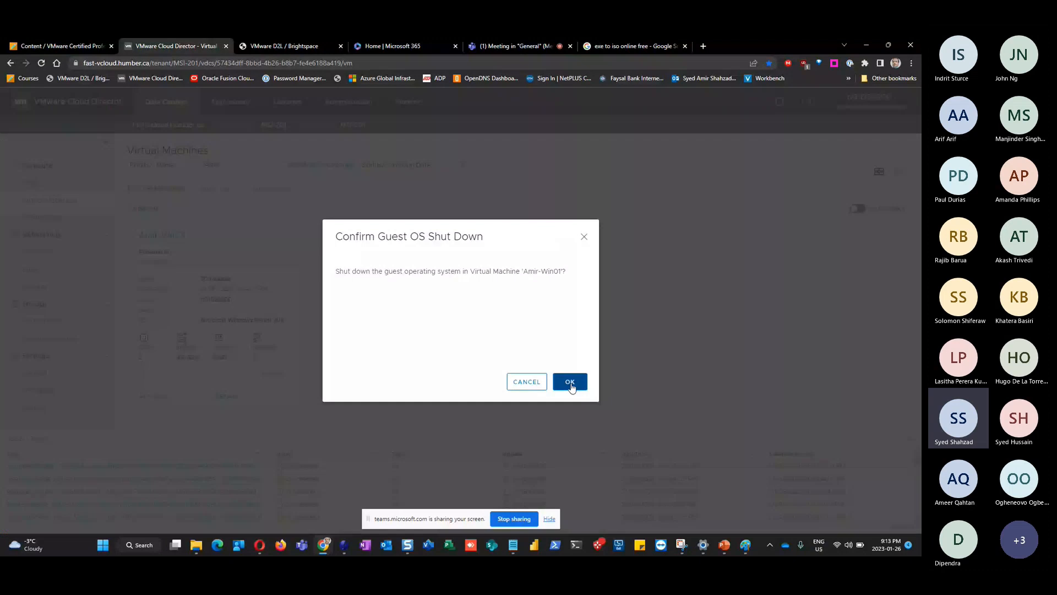
{"action": "left_click", "coordinate": [570, 382]}
{"action": "key", "text": "alt+Tab"}
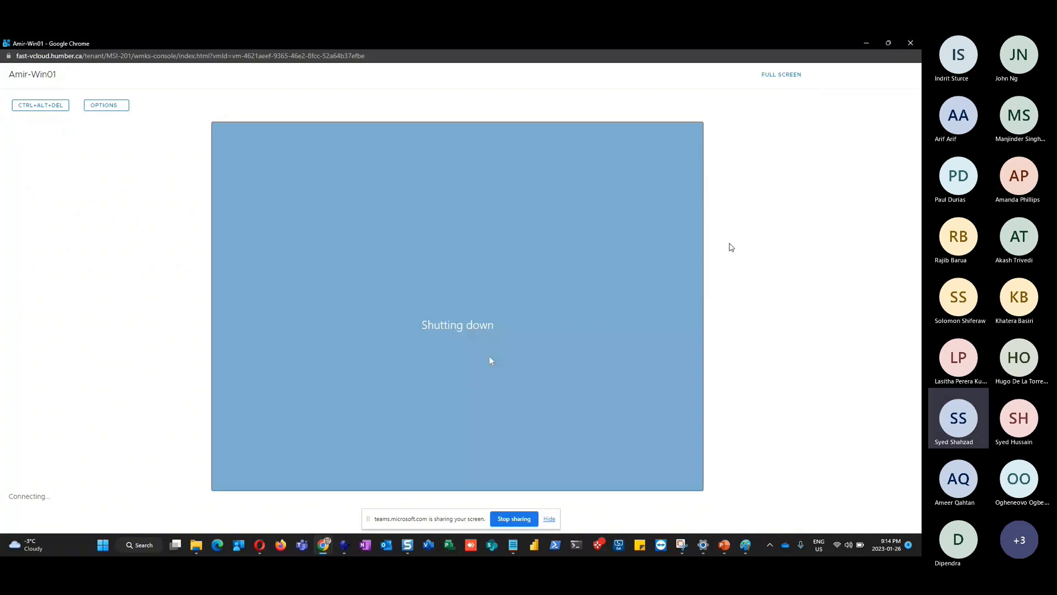
{"action": "left_click", "coordinate": [910, 44]}
{"action": "left_click", "coordinate": [169, 400]}
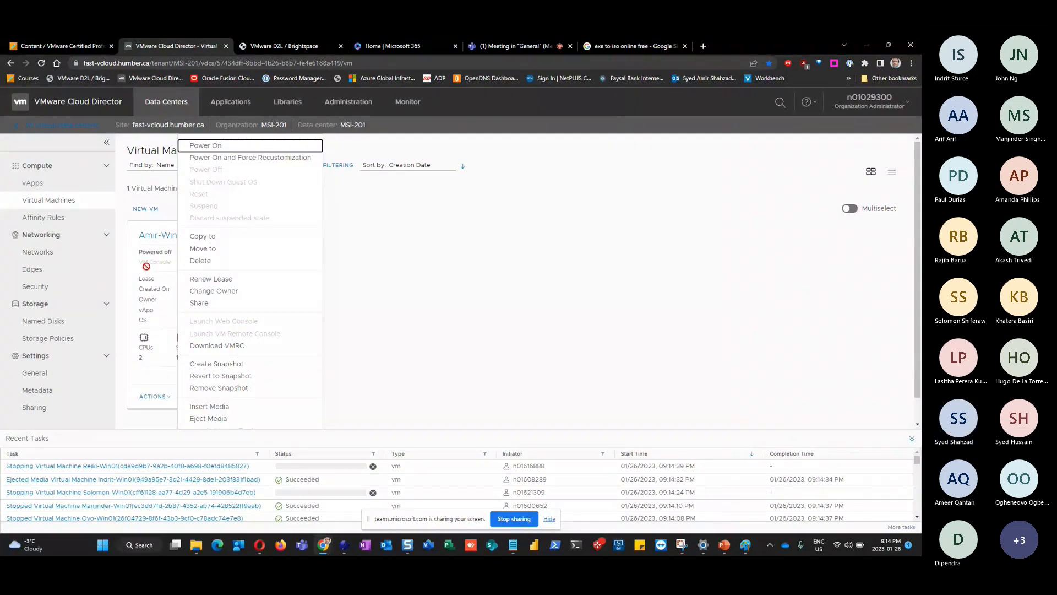
{"action": "left_click", "coordinate": [405, 279]}
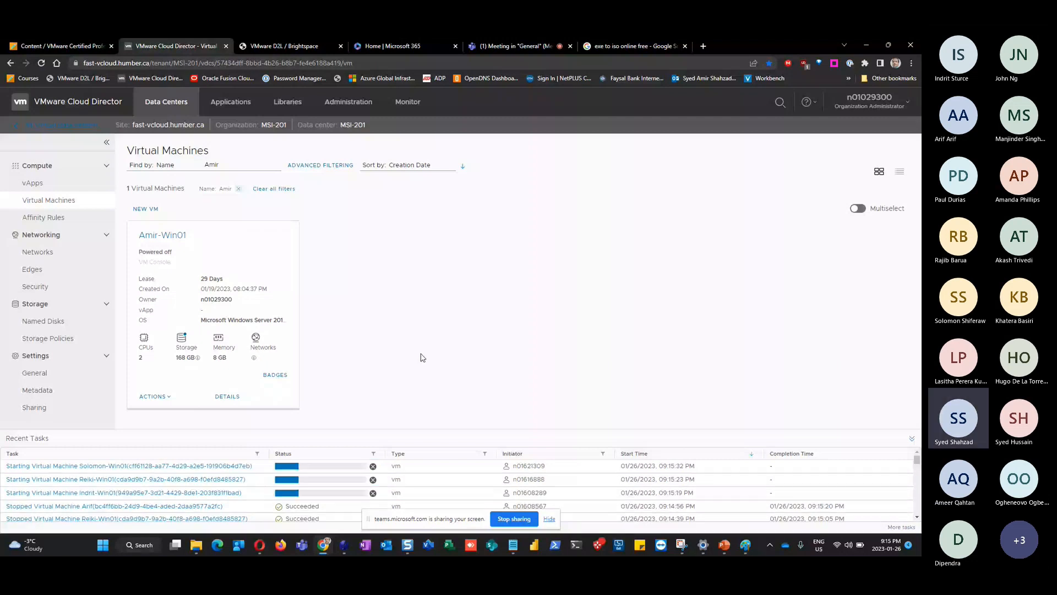
{"action": "left_click", "coordinate": [153, 397]}
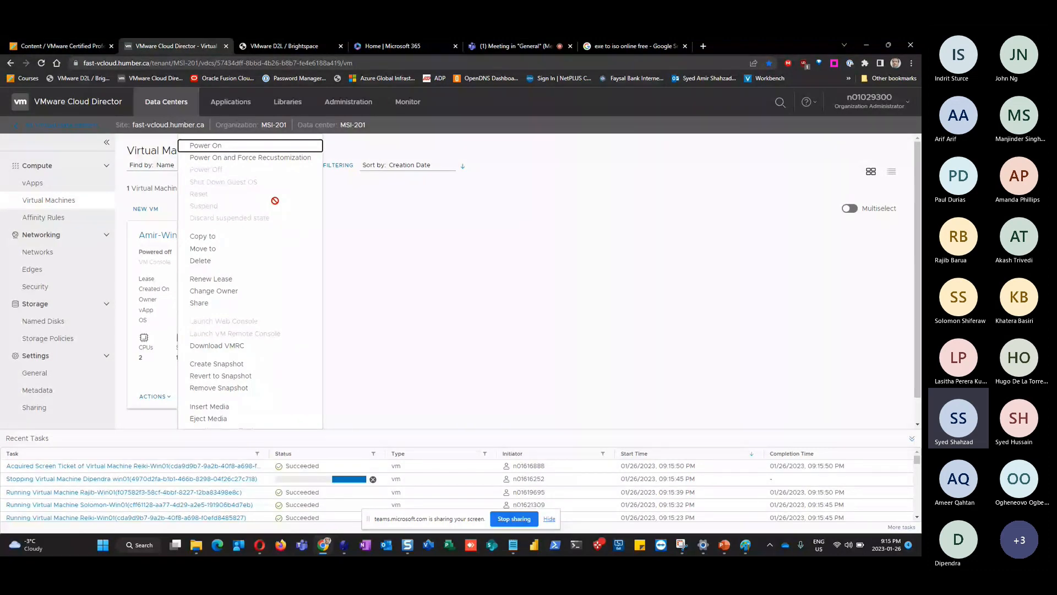
{"action": "left_click", "coordinate": [456, 362]}
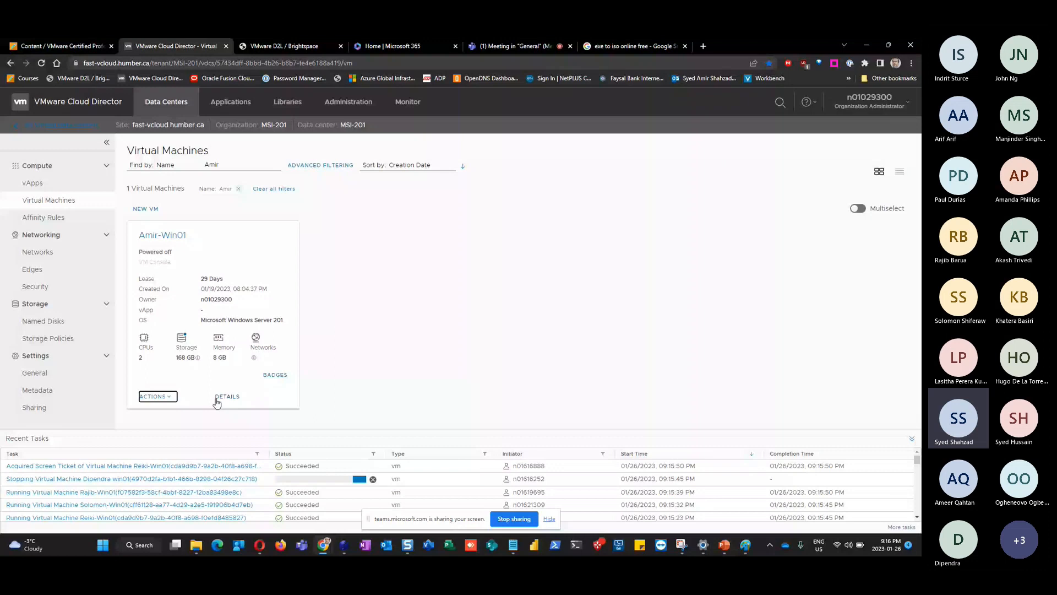
{"action": "left_click", "coordinate": [226, 397]}
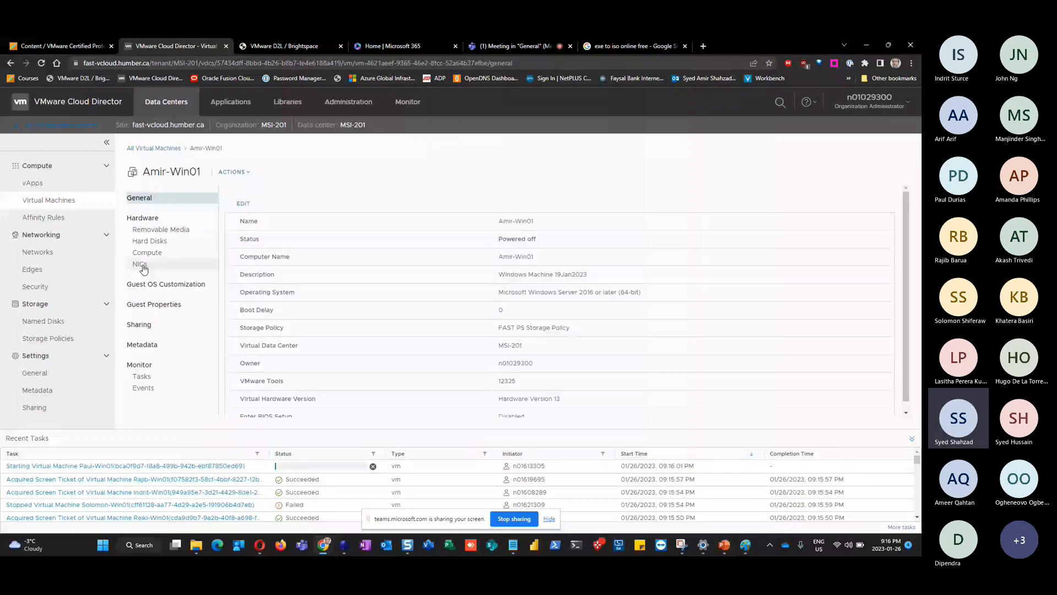
{"action": "left_click", "coordinate": [141, 266]}
{"action": "left_click", "coordinate": [166, 149]}
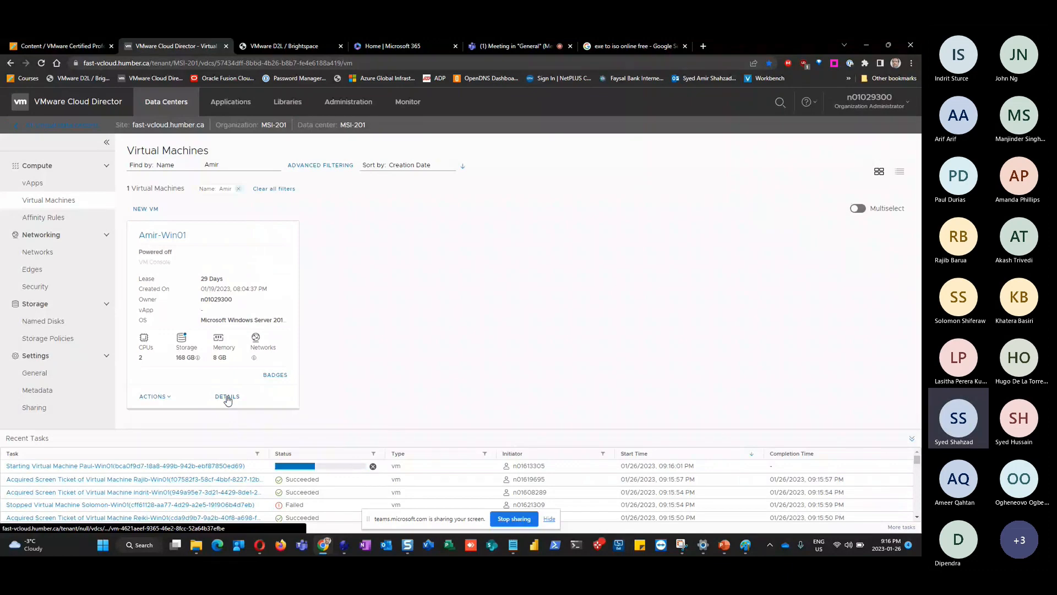
{"action": "left_click", "coordinate": [227, 397]}
{"action": "left_click", "coordinate": [140, 265]}
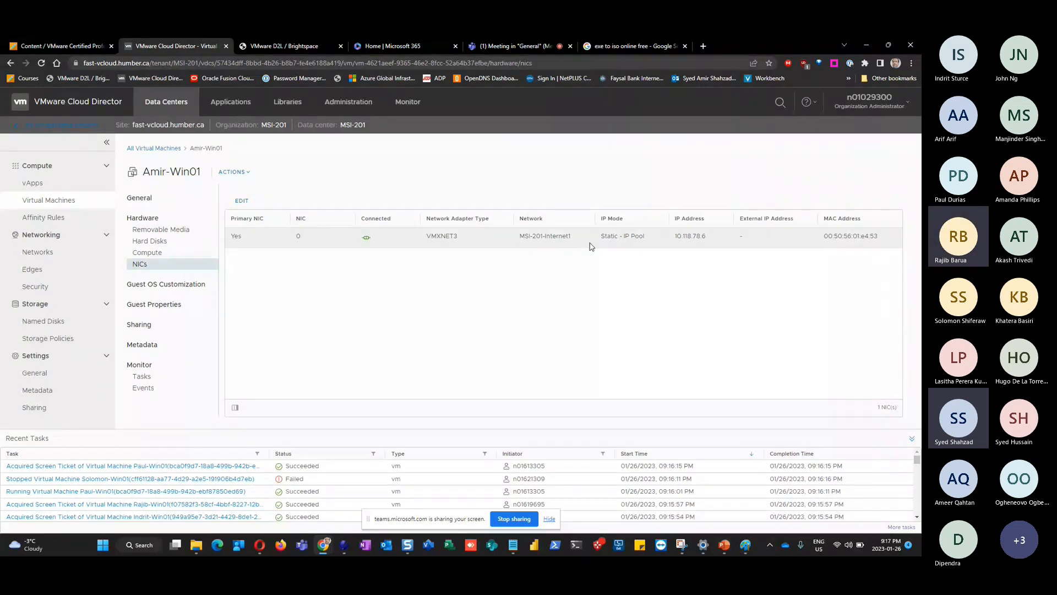
{"action": "left_click", "coordinate": [144, 150]}
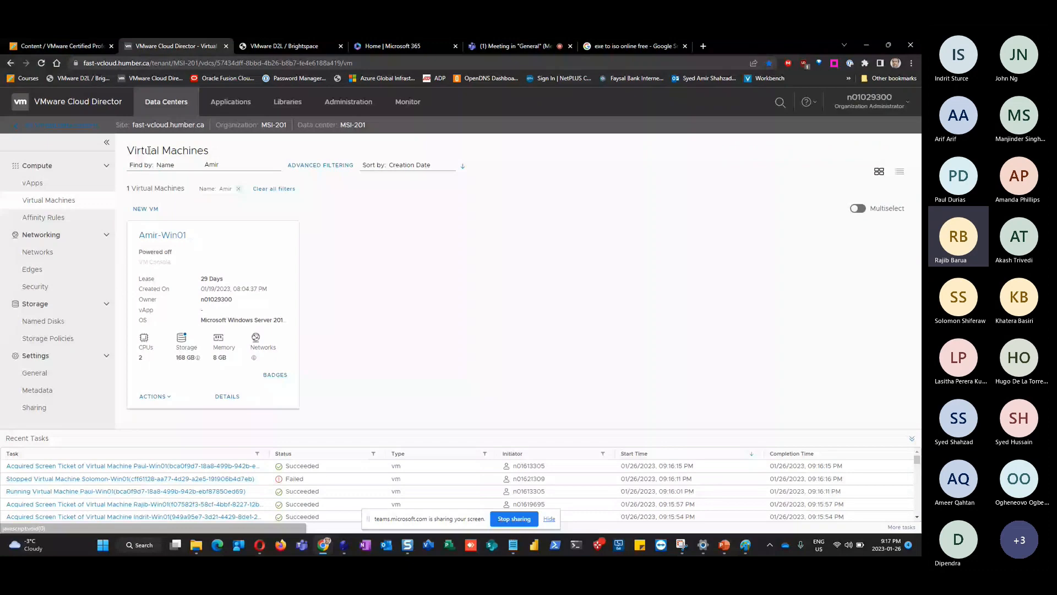
Open and dismiss Amir-Win01's actions menu, then bring up the Windows task switcher
{"action": "left_click", "coordinate": [169, 397]}
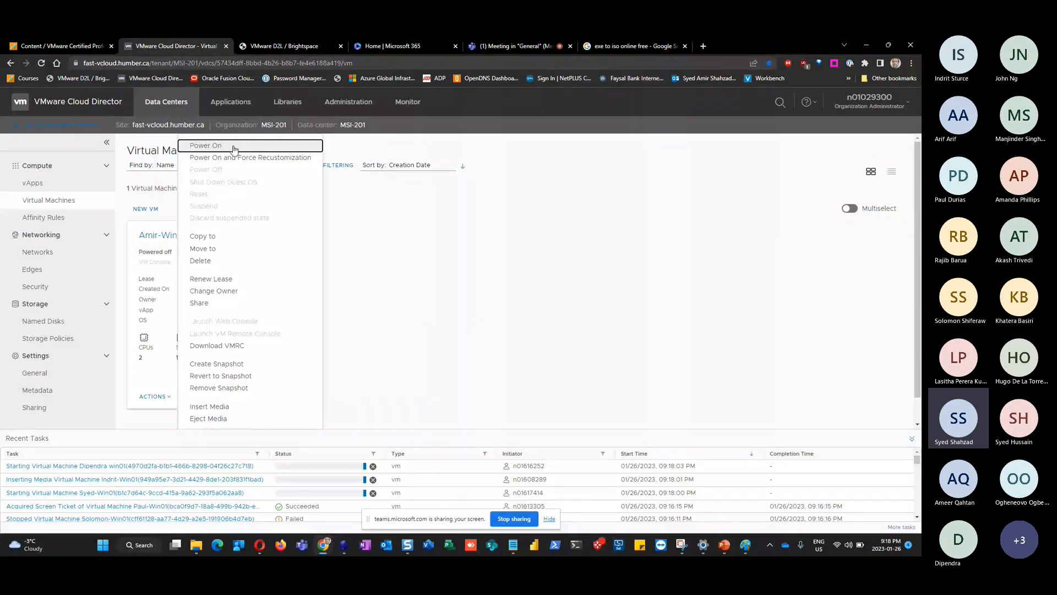
{"action": "left_click", "coordinate": [559, 352]}
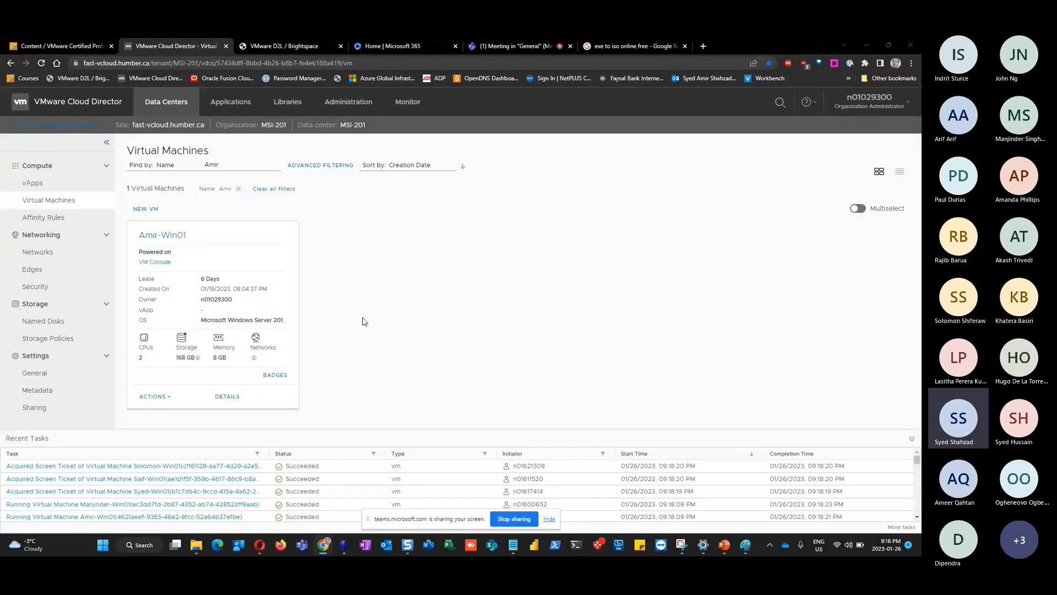
{"action": "key", "text": "alt+Tab"}
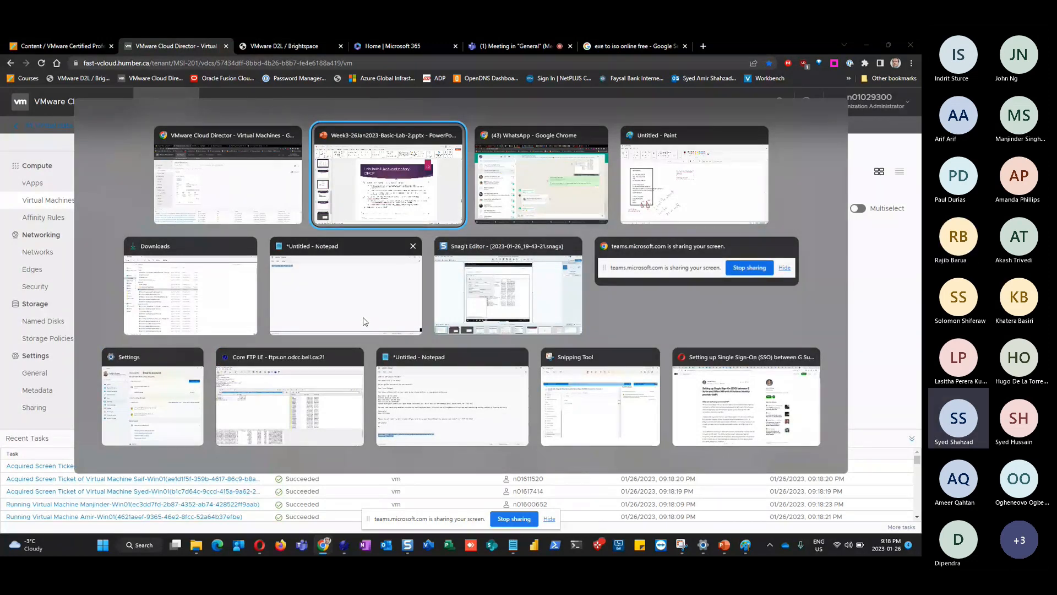
Hide the Snagit editor, launch Amir-Win01's web console, and move it to the right
{"action": "key", "text": "alt+Tab"}
{"action": "key", "text": "alt+Tab"}
{"action": "key", "text": "alt+Tab"}
{"action": "key", "text": "alt+Tab"}
{"action": "key", "text": "alt+Tab"}
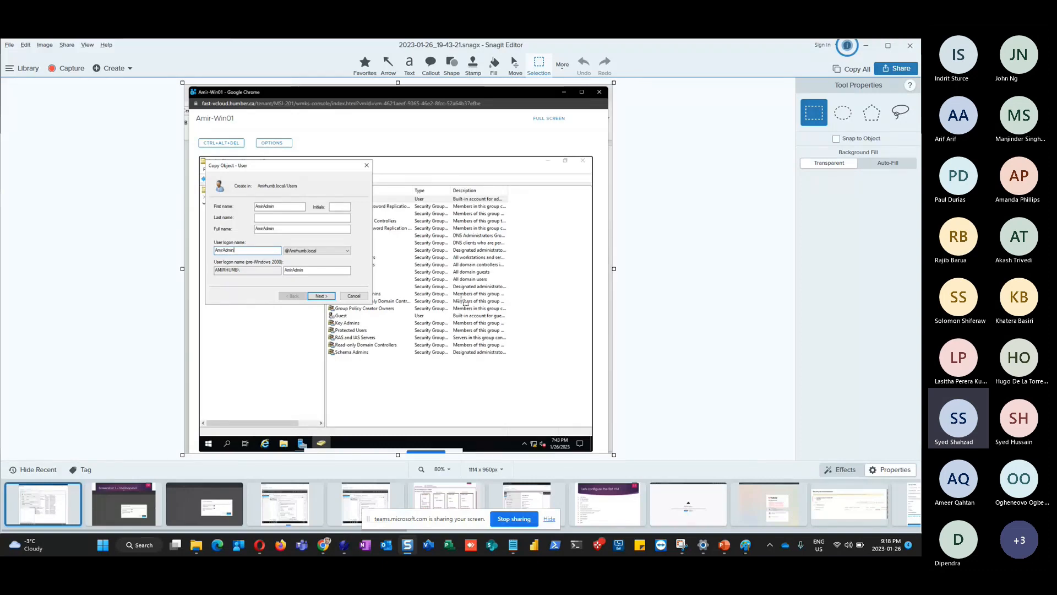
{"action": "left_click", "coordinate": [865, 48]}
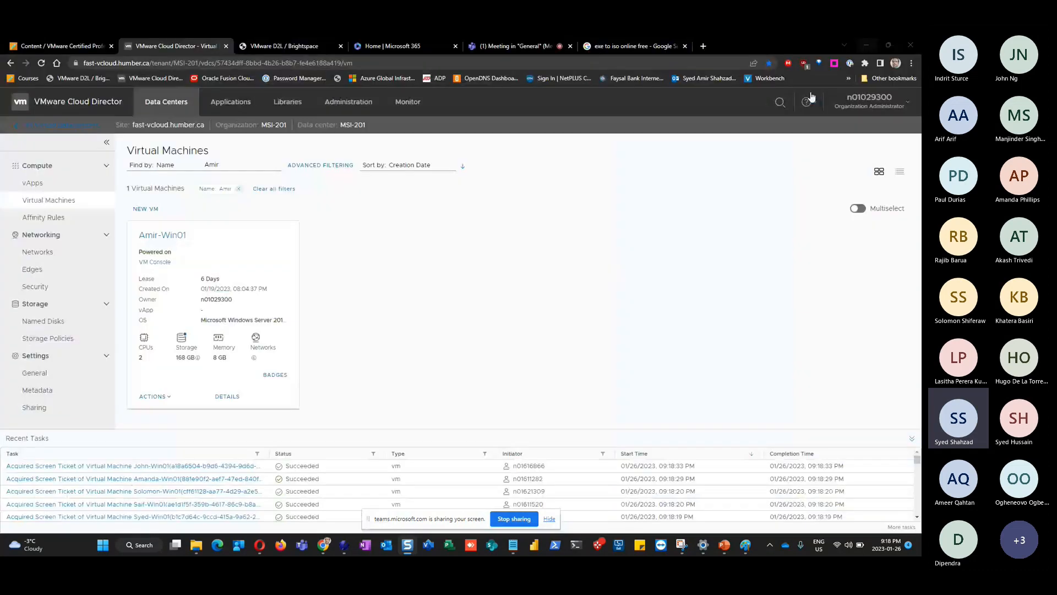
{"action": "left_click", "coordinate": [154, 396]}
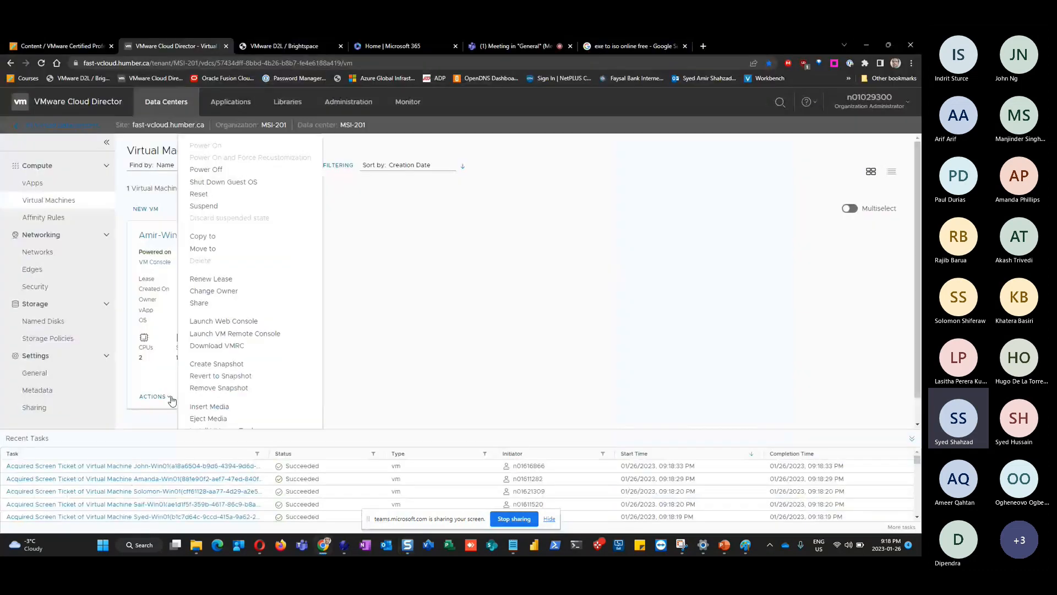
{"action": "left_click", "coordinate": [223, 321]}
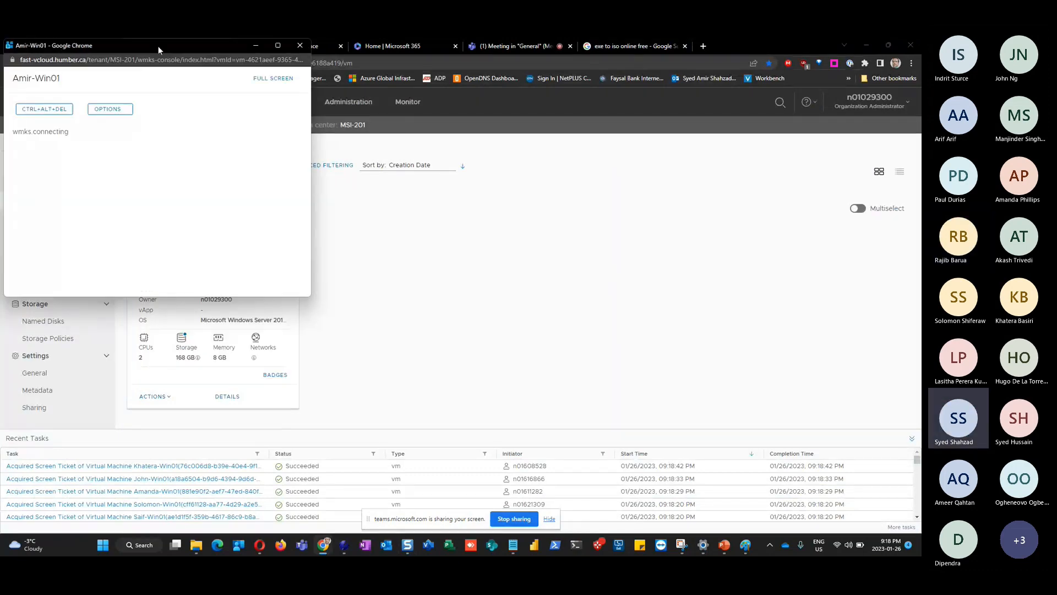
{"action": "left_click_drag", "start_coordinate": [157, 45], "coordinate": [639, 133]}
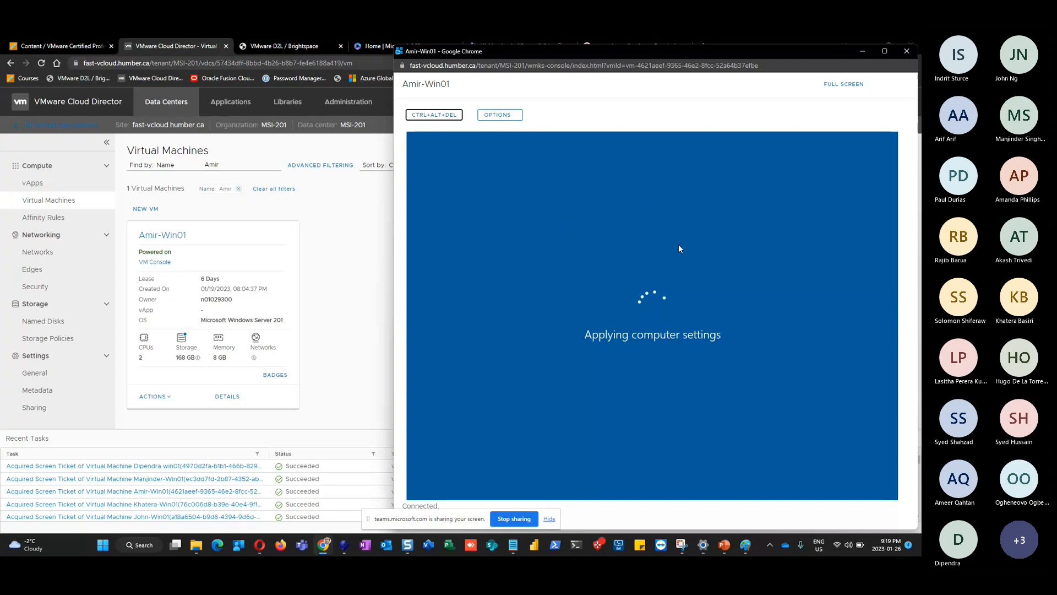
Sign in to the Windows Server VM with the administrator password
{"action": "left_click", "coordinate": [577, 210]}
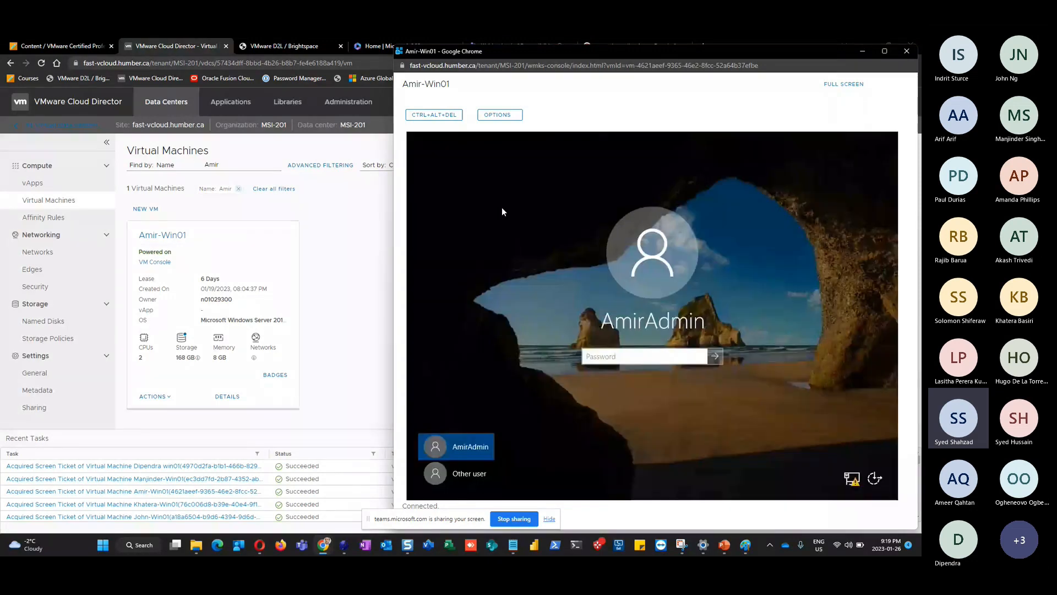
{"action": "left_click", "coordinate": [624, 357]}
{"action": "type", "text": "****"}
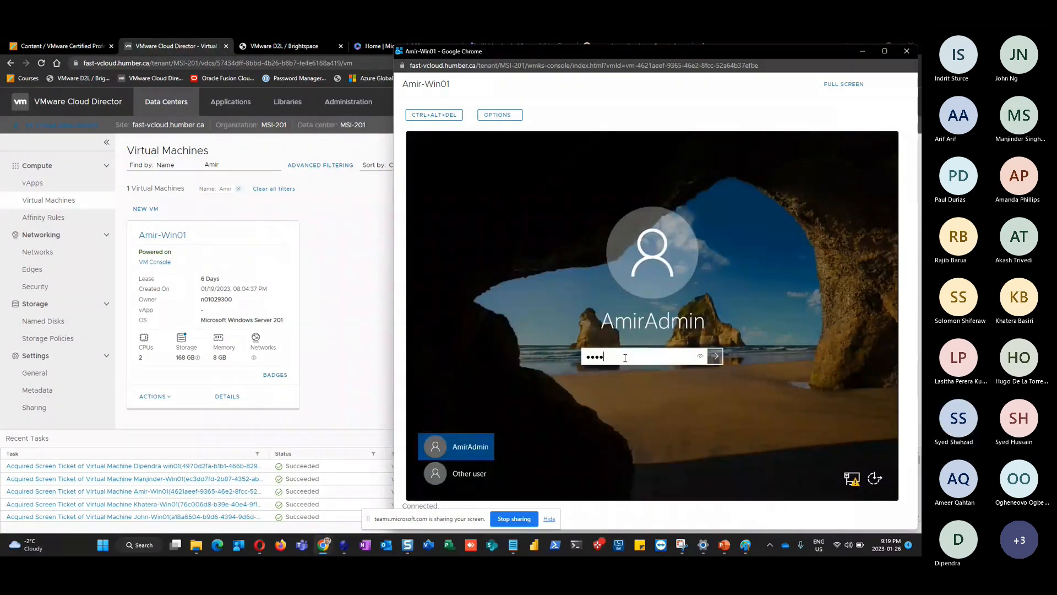
{"action": "type", "text": "*****"}
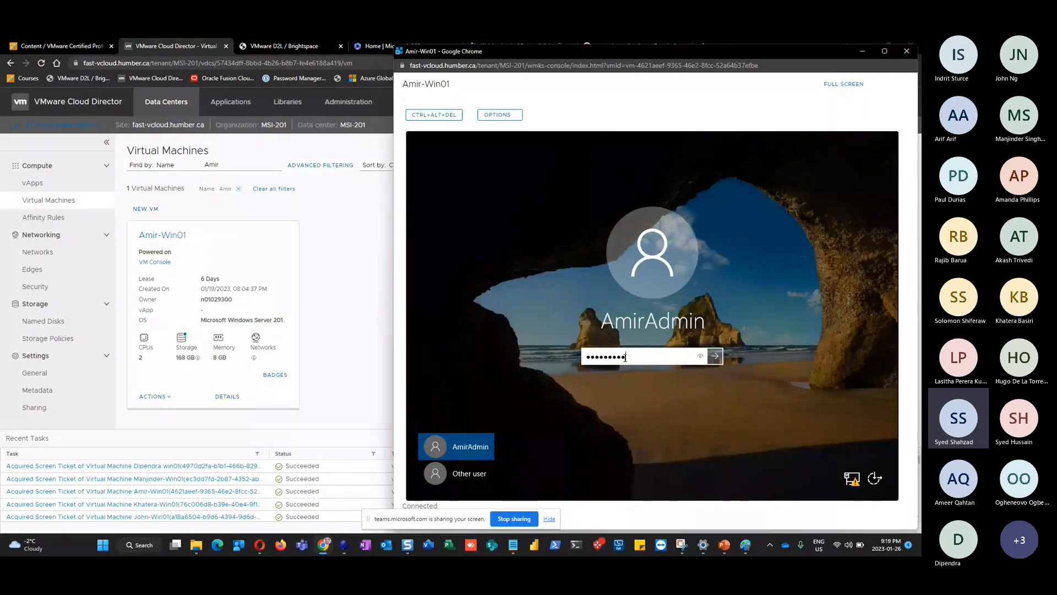
{"action": "key", "text": "Return"}
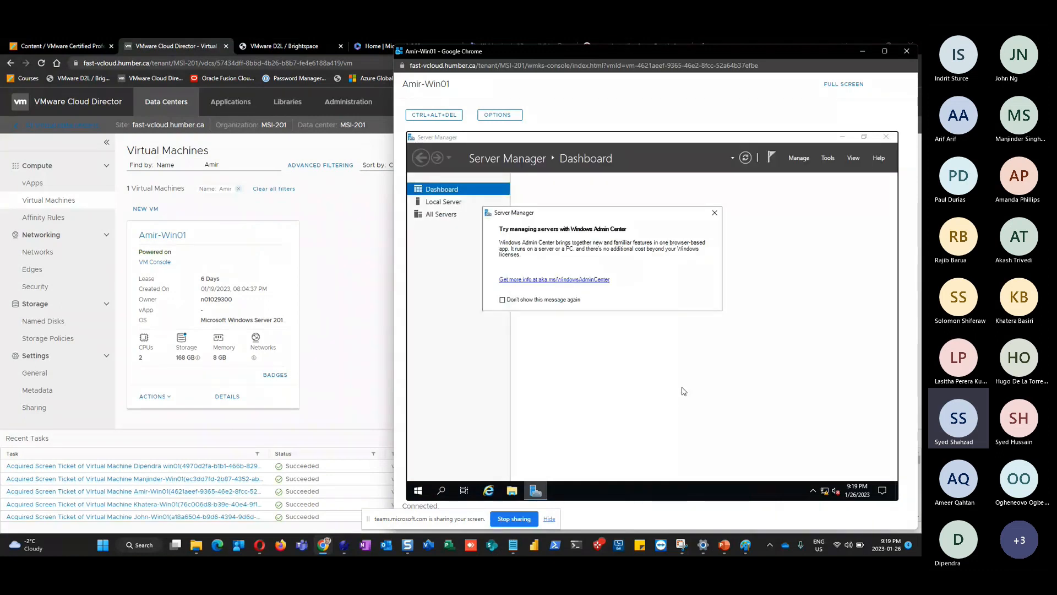
Run nslookup from the Start menu's Run box to check the default DNS server
{"action": "left_click", "coordinate": [418, 496]}
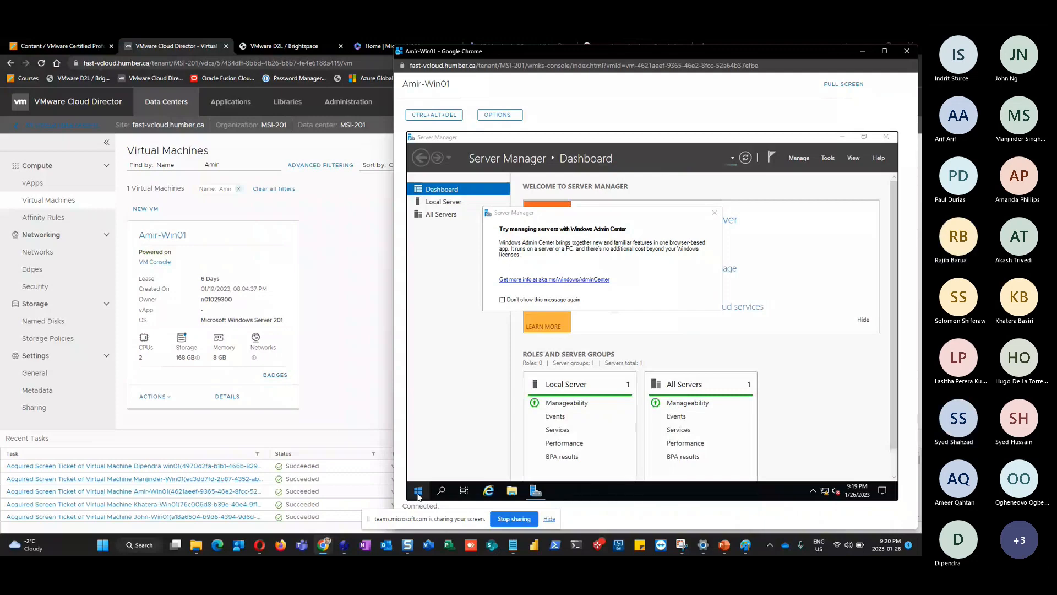
{"action": "right_click", "coordinate": [418, 496]}
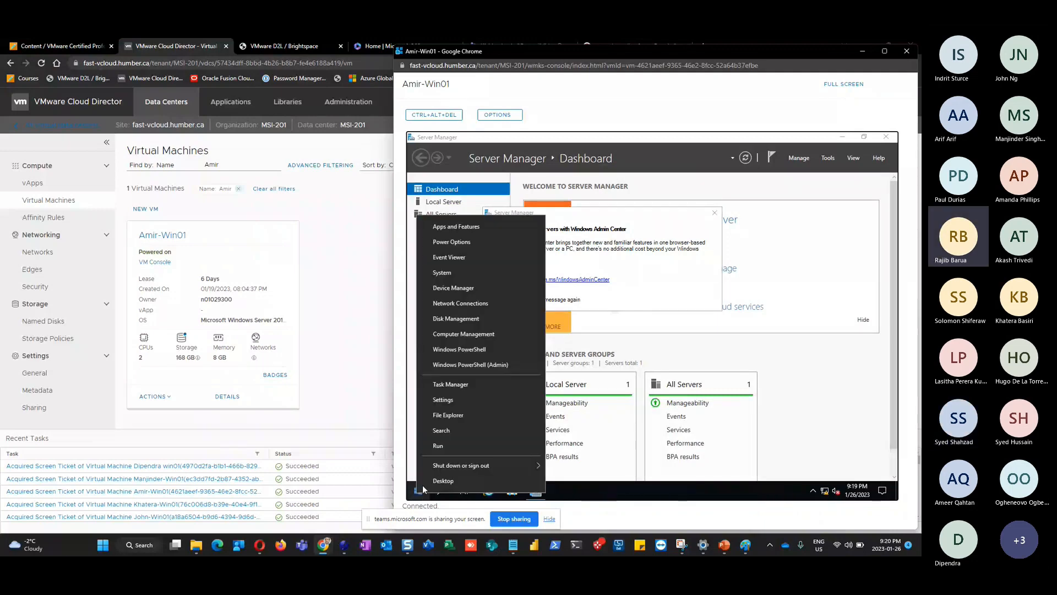
{"action": "left_click", "coordinate": [460, 446]}
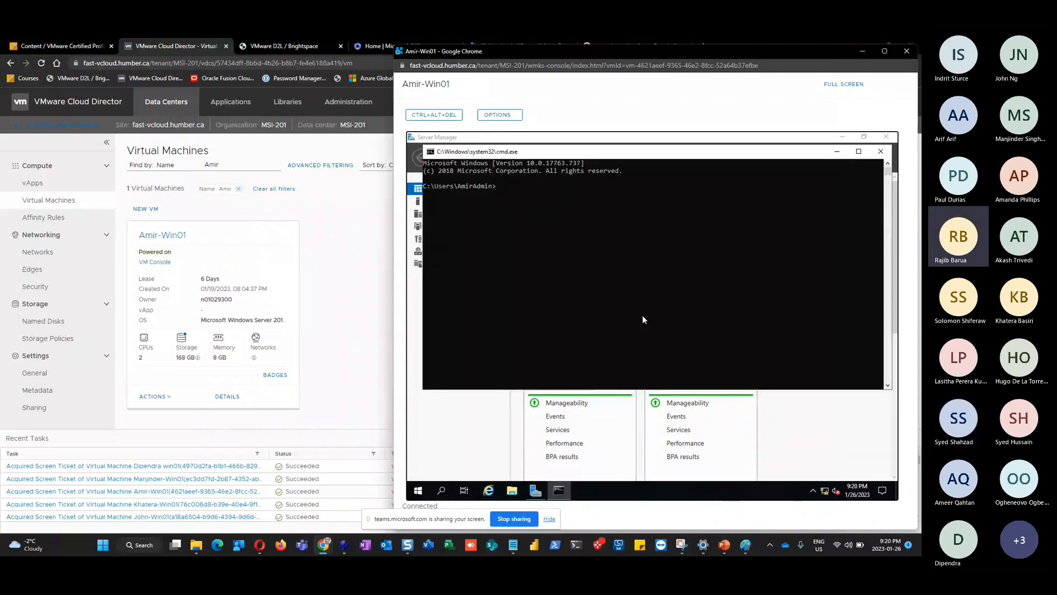
{"action": "type", "text": "nslookup"}
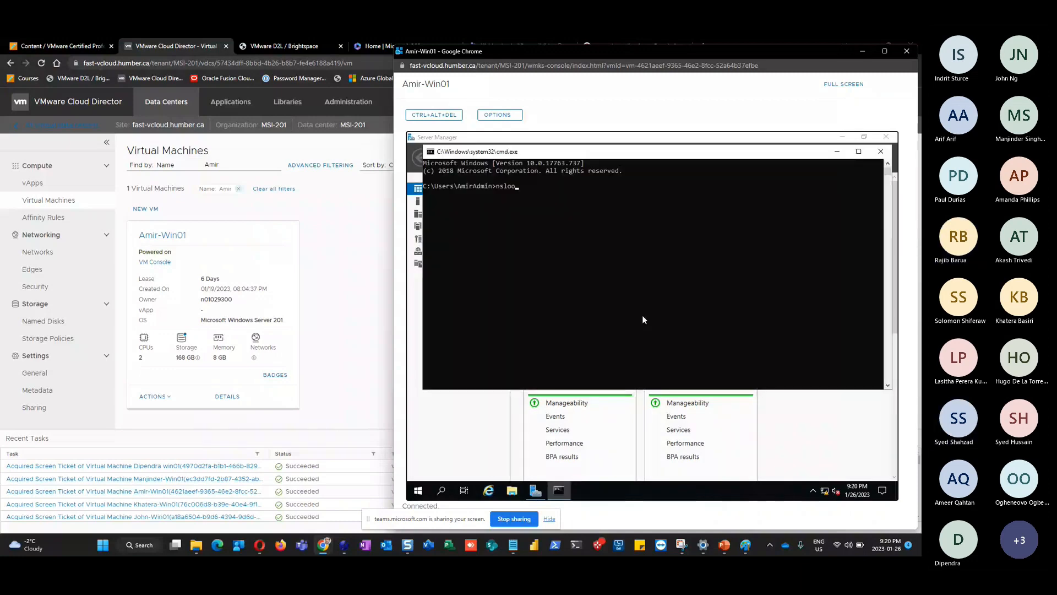
{"action": "key", "text": "Return"}
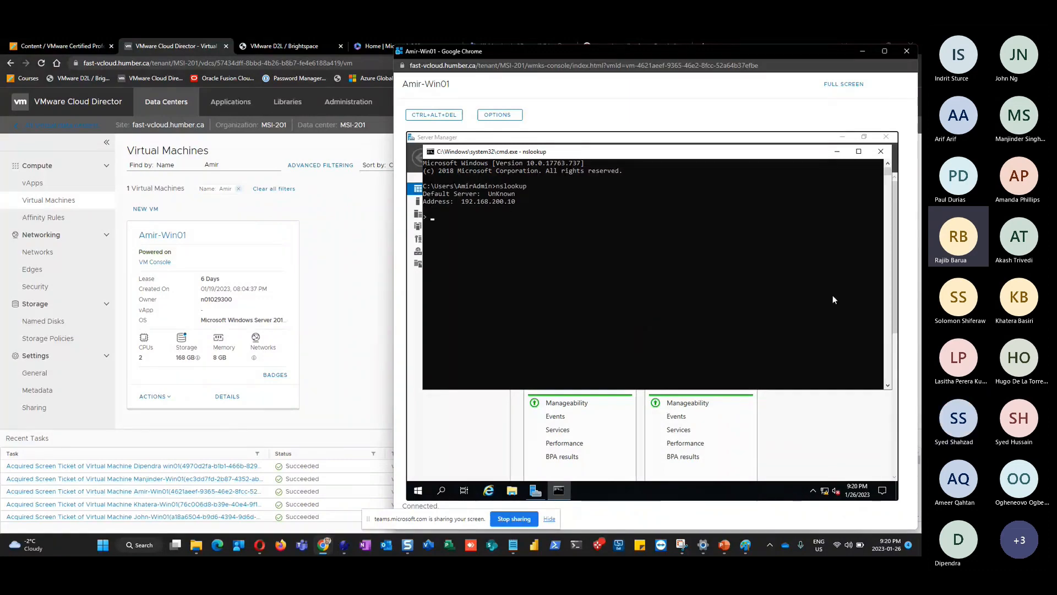
List the Amirhumb.local users and groups in Active Directory Users and Computers, then close it
{"action": "left_click", "coordinate": [853, 427]}
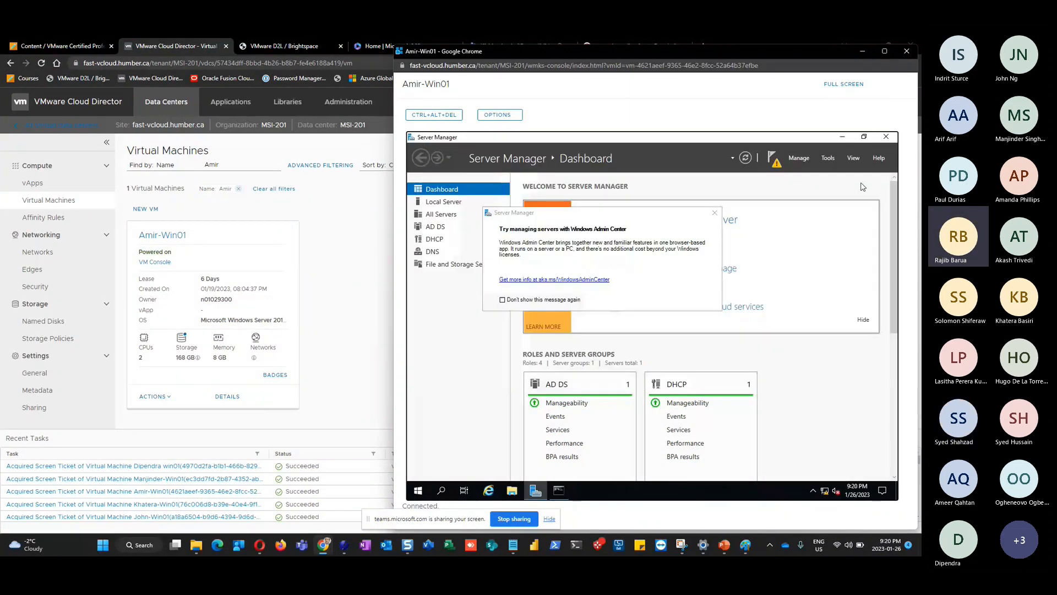
{"action": "left_click", "coordinate": [828, 158]}
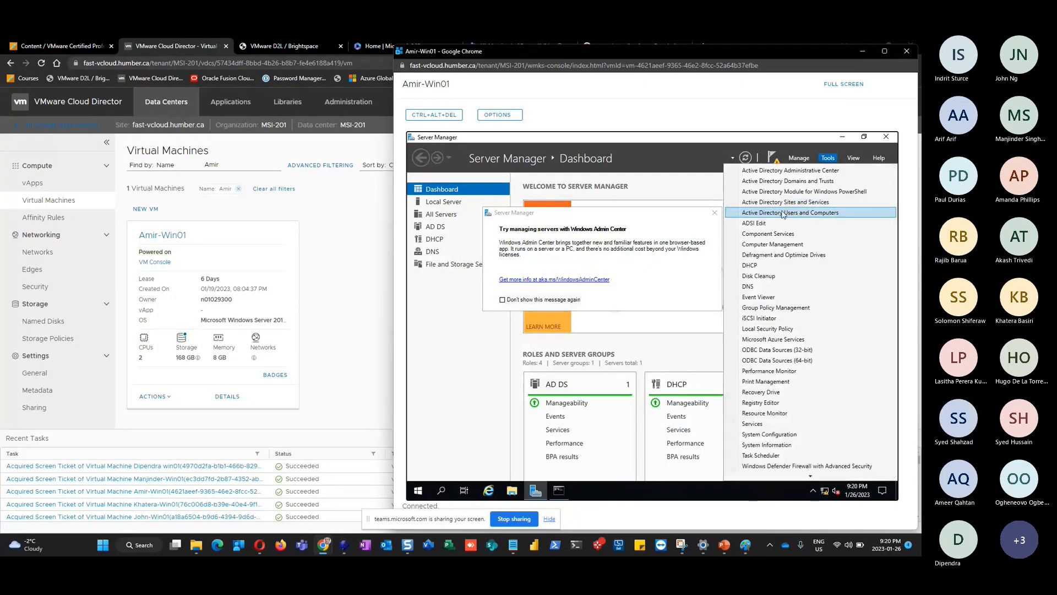
{"action": "left_click", "coordinate": [778, 213]}
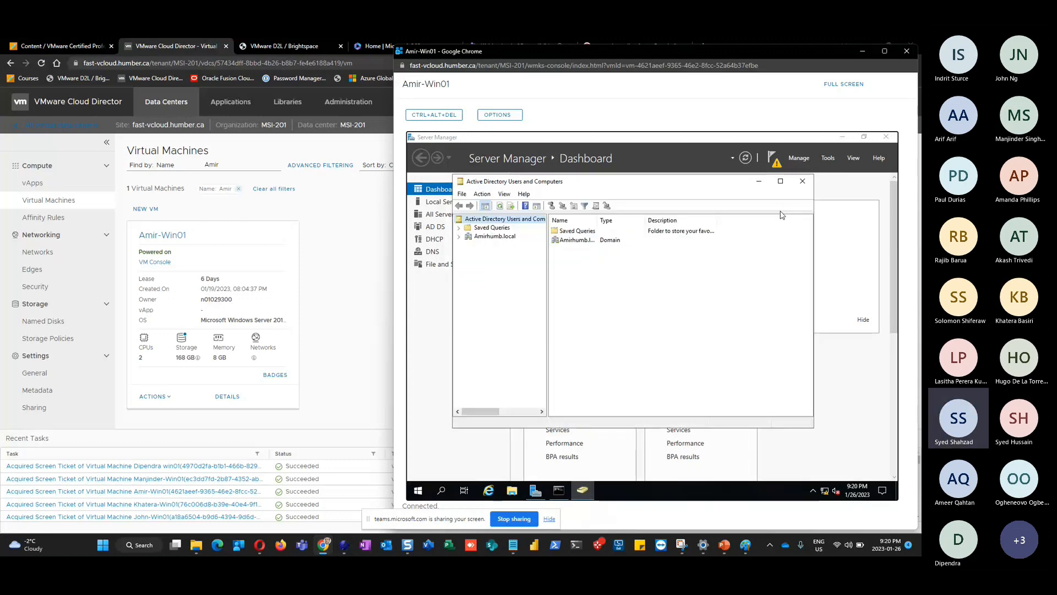
{"action": "double_click", "coordinate": [490, 236]}
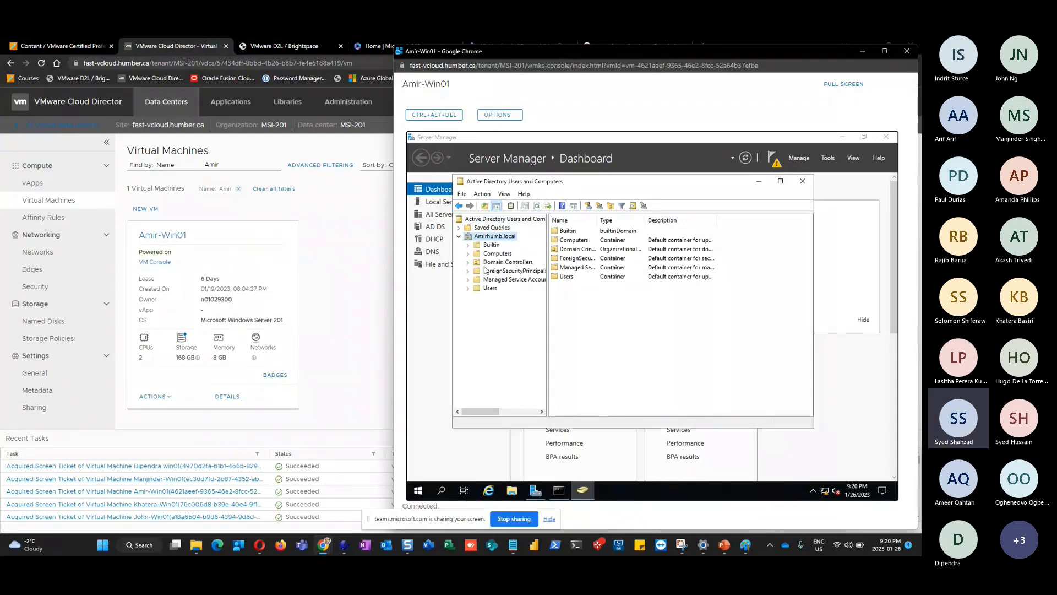
{"action": "left_click", "coordinate": [489, 288]}
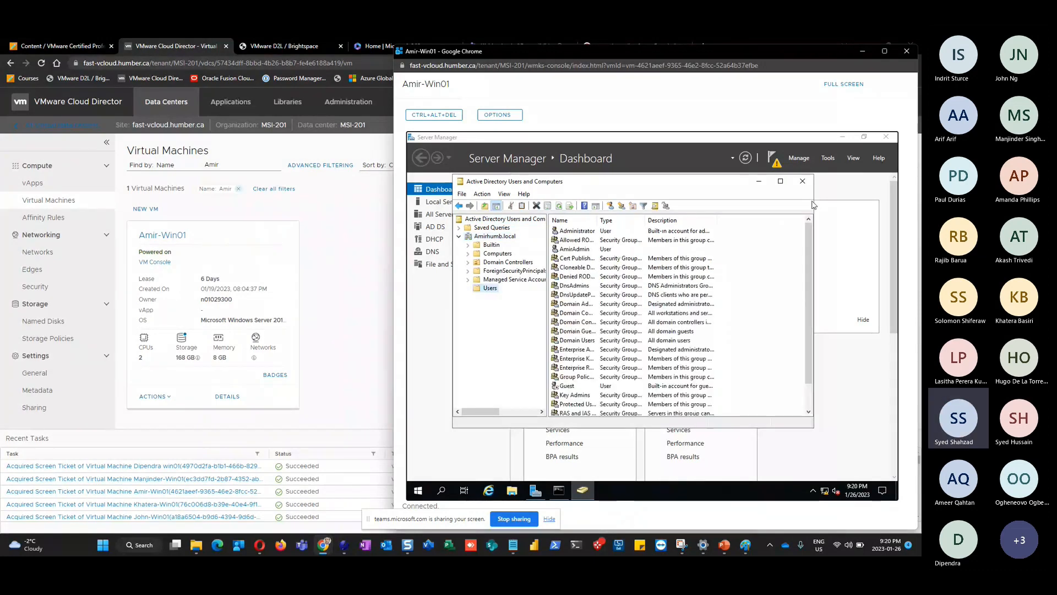
{"action": "left_click", "coordinate": [780, 181]}
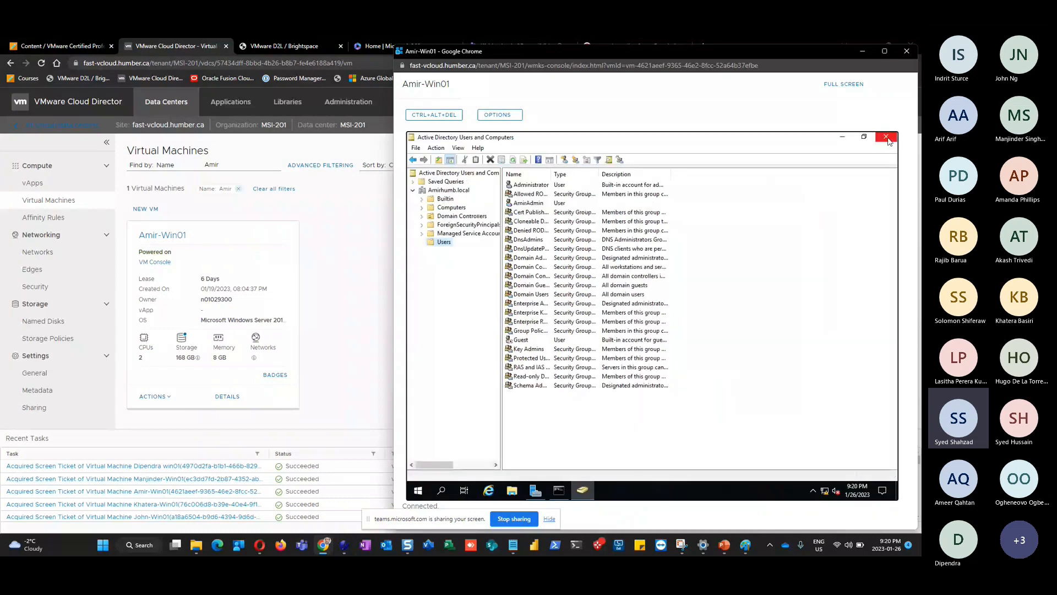
{"action": "left_click", "coordinate": [887, 138]}
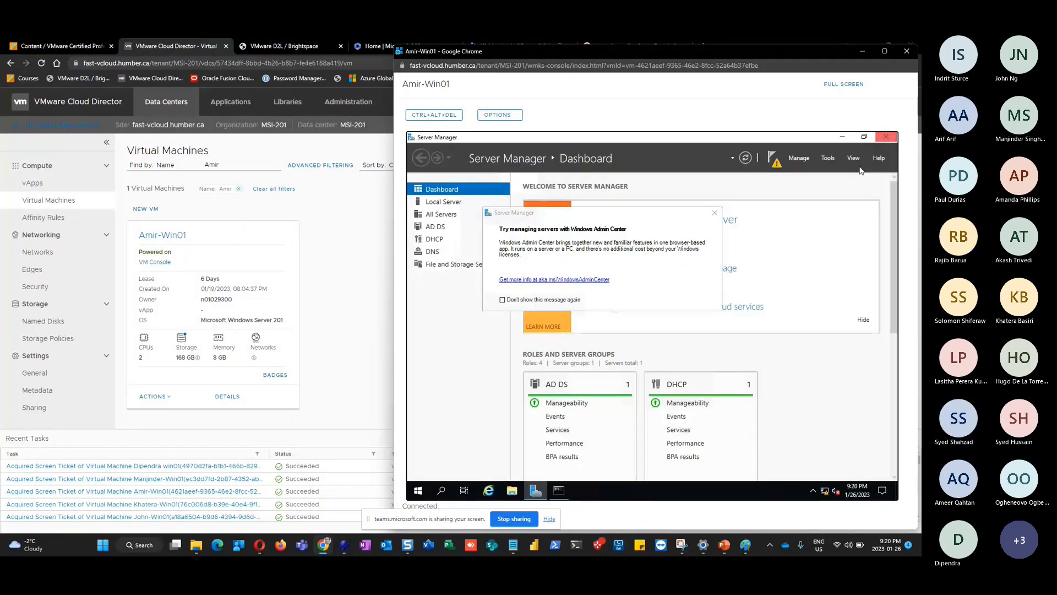
In DNS Manager, view the 192.168.200.10 PTR record in the 200.168.192.in-addr.arpa zone without changes
{"action": "left_click", "coordinate": [828, 157]}
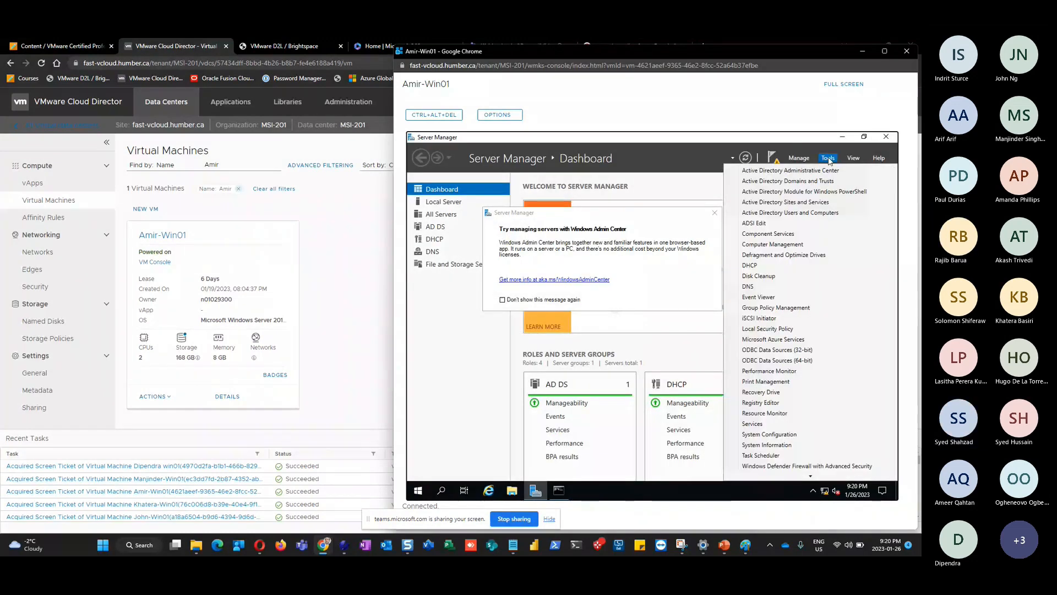
{"action": "left_click", "coordinate": [757, 289]}
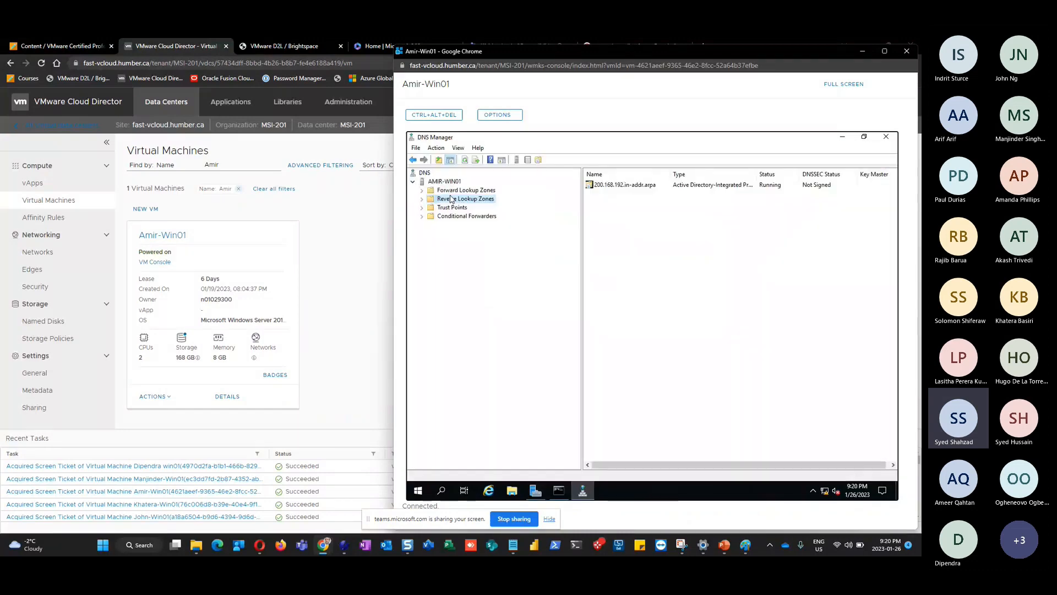
{"action": "double_click", "coordinate": [457, 199]}
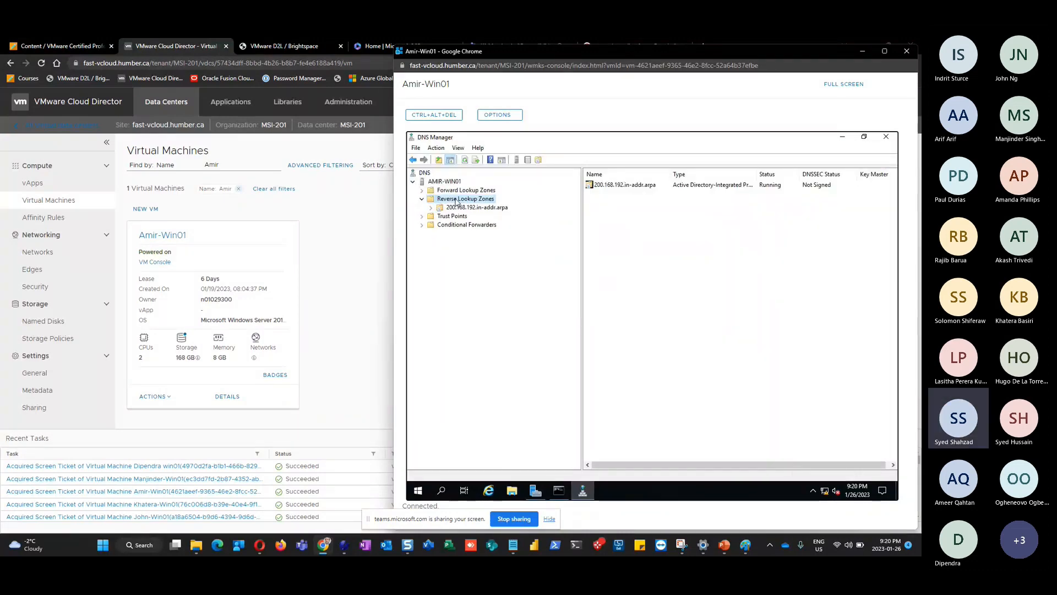
{"action": "left_click", "coordinate": [468, 208]}
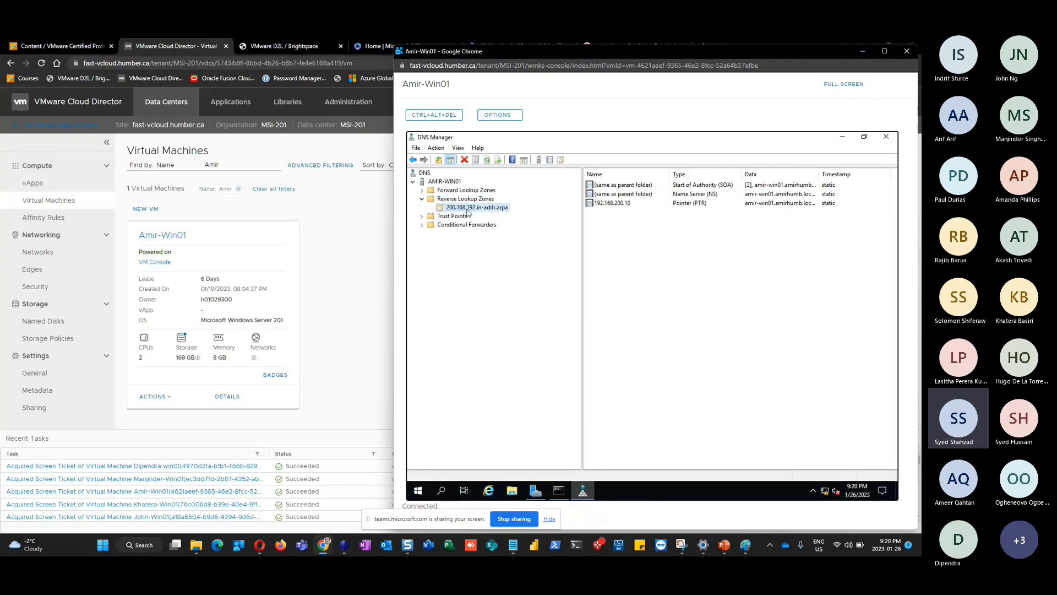
{"action": "left_click", "coordinate": [618, 208]}
{"action": "double_click", "coordinate": [617, 208]}
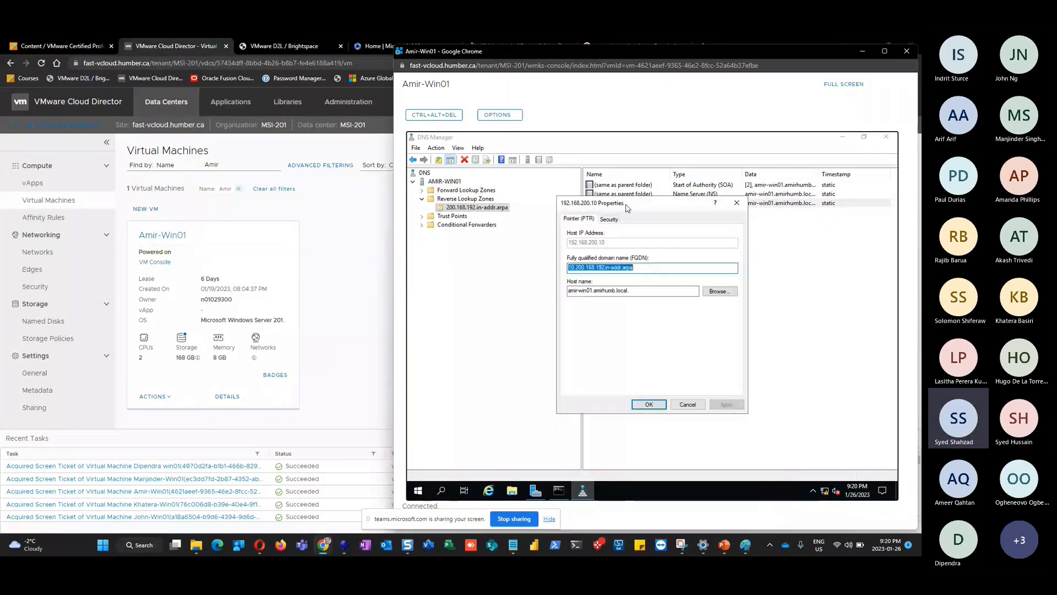
{"action": "left_click", "coordinate": [687, 405]}
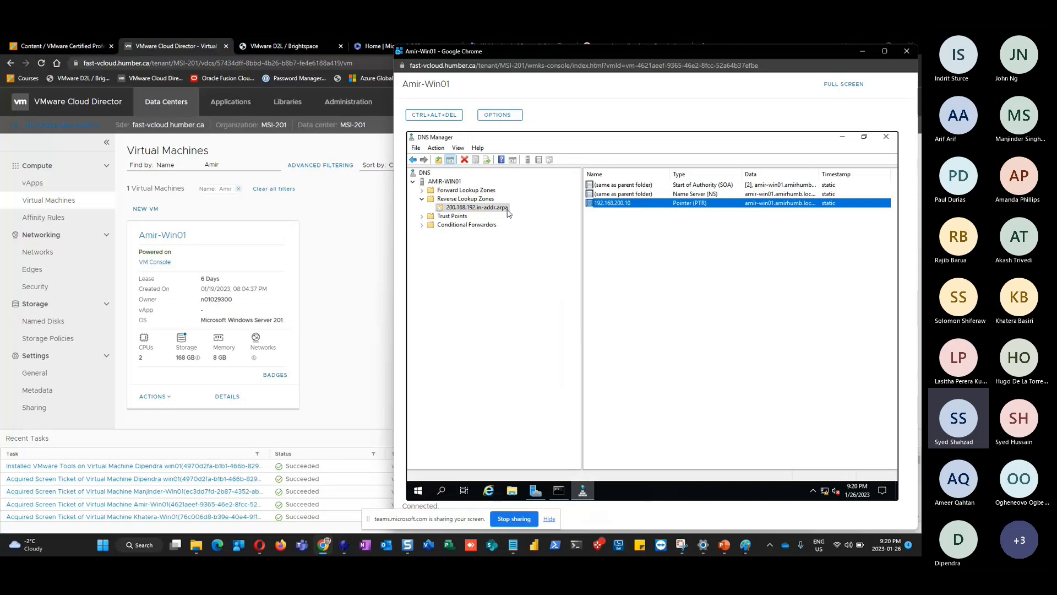
Open amir-win01's host (A) record properties in the domain's forward lookup zone
{"action": "double_click", "coordinate": [467, 191]}
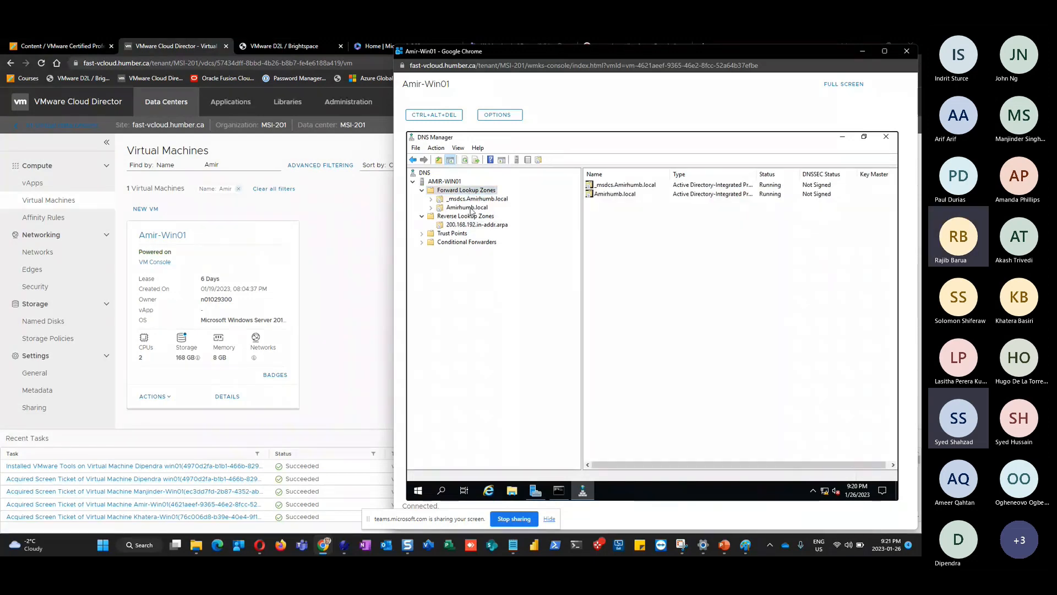
{"action": "double_click", "coordinate": [469, 207]}
{"action": "left_click", "coordinate": [611, 212]}
{"action": "double_click", "coordinate": [612, 213]}
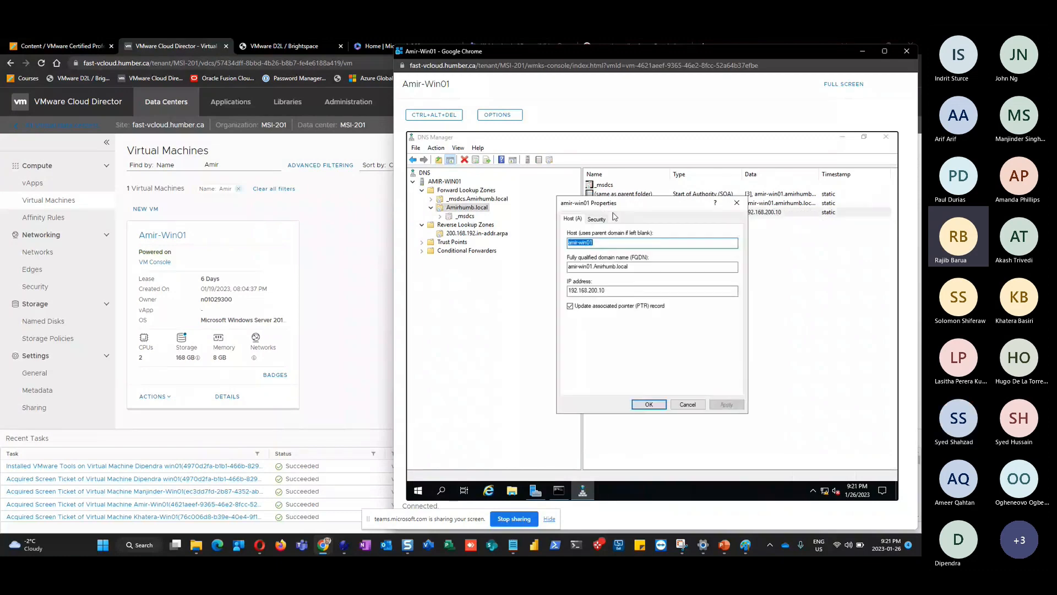
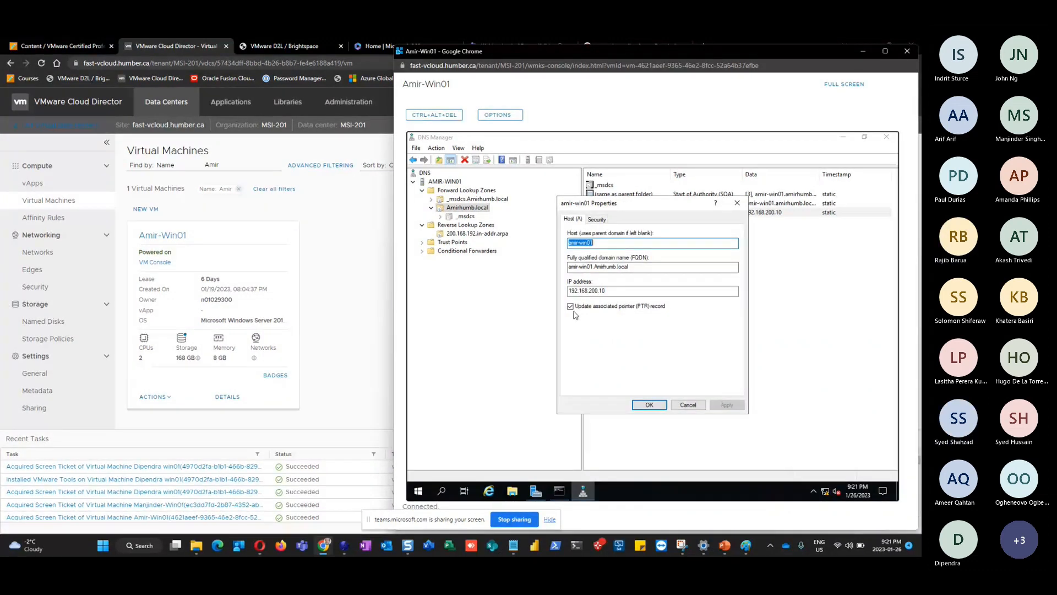
Toggle amir-win01's 'Update associated pointer (PTR) record' option, apply the record and refresh AMIR-WIN01
{"action": "left_click", "coordinate": [570, 306]}
{"action": "left_click", "coordinate": [571, 306]}
{"action": "left_click", "coordinate": [571, 310]}
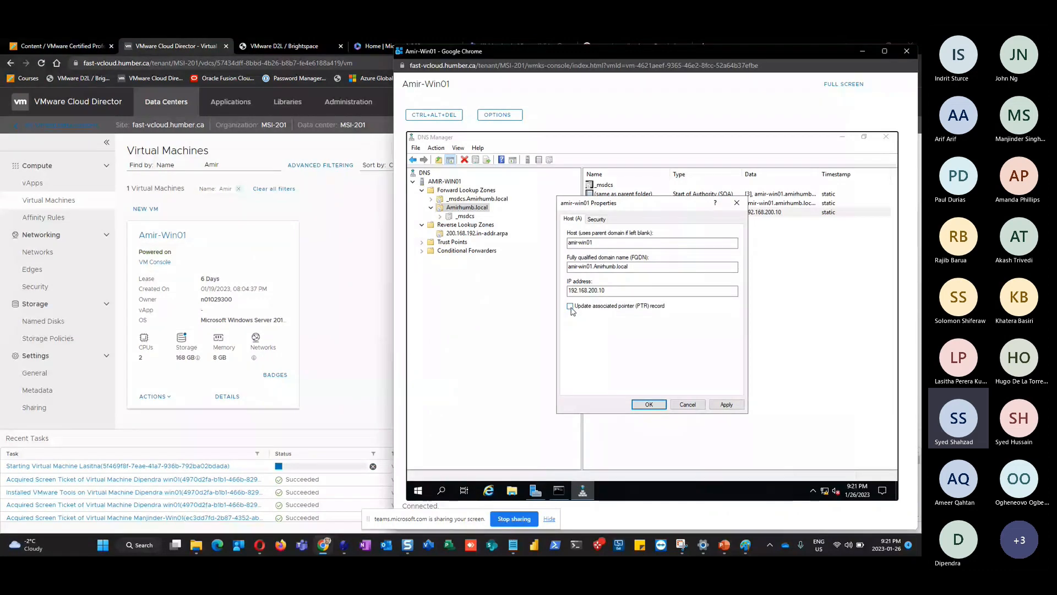
{"action": "left_click", "coordinate": [570, 306]}
{"action": "left_click", "coordinate": [571, 308]}
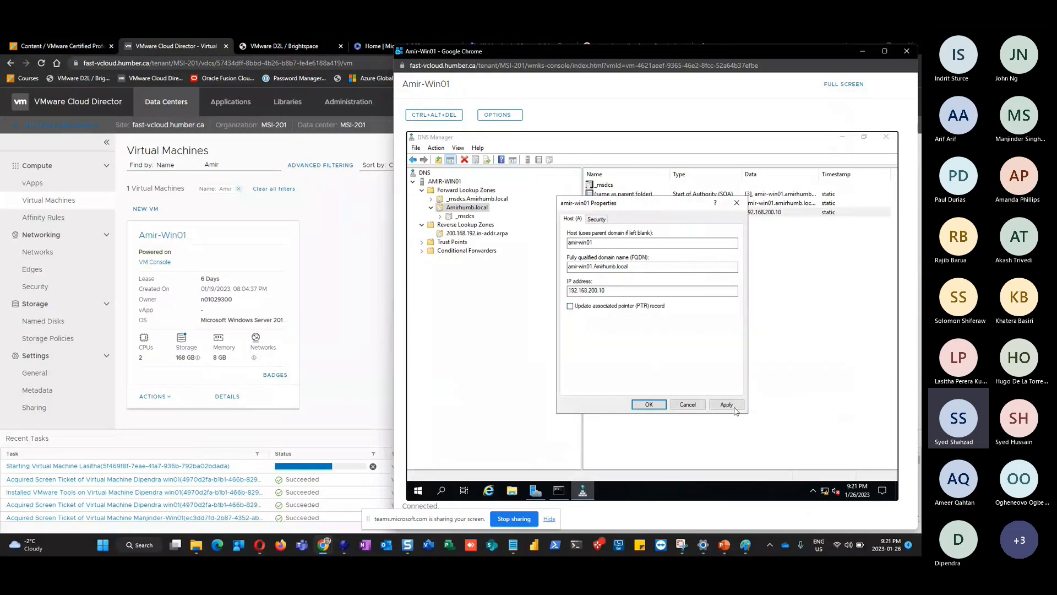
{"action": "left_click", "coordinate": [728, 405]}
{"action": "left_click", "coordinate": [649, 404]}
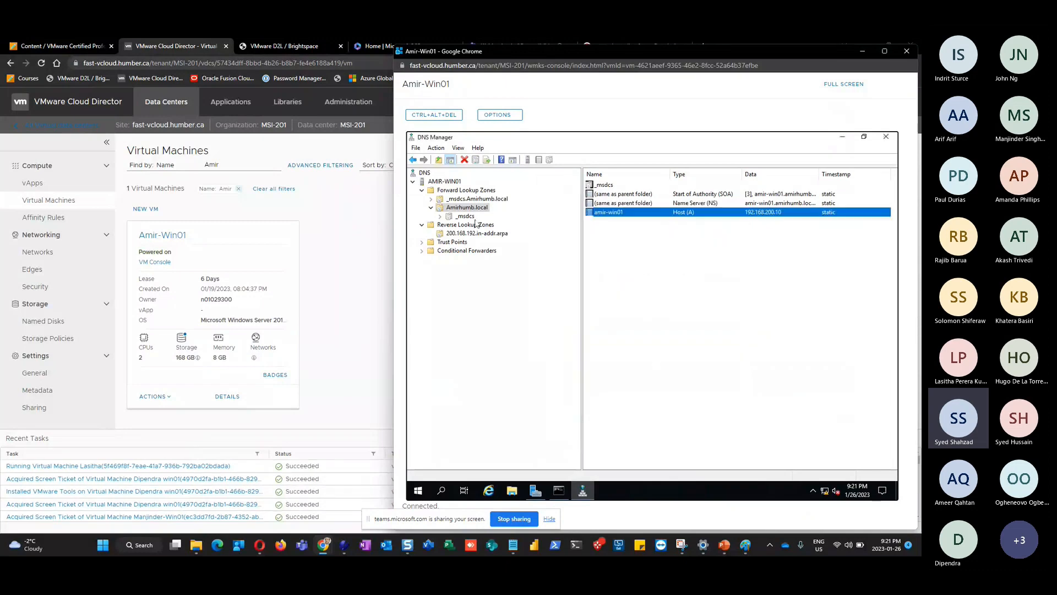
{"action": "left_click", "coordinate": [451, 181]}
{"action": "left_click", "coordinate": [477, 160]}
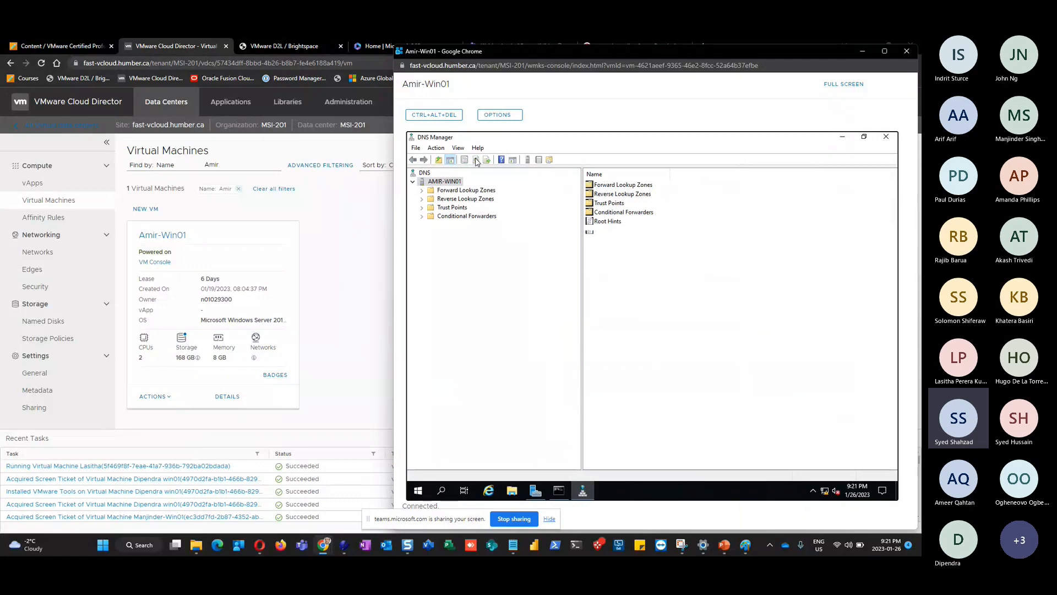
Reopen amir-win01's host record in Amirhumb.local, enable PTR updating, apply it and refresh the server
{"action": "double_click", "coordinate": [450, 191]}
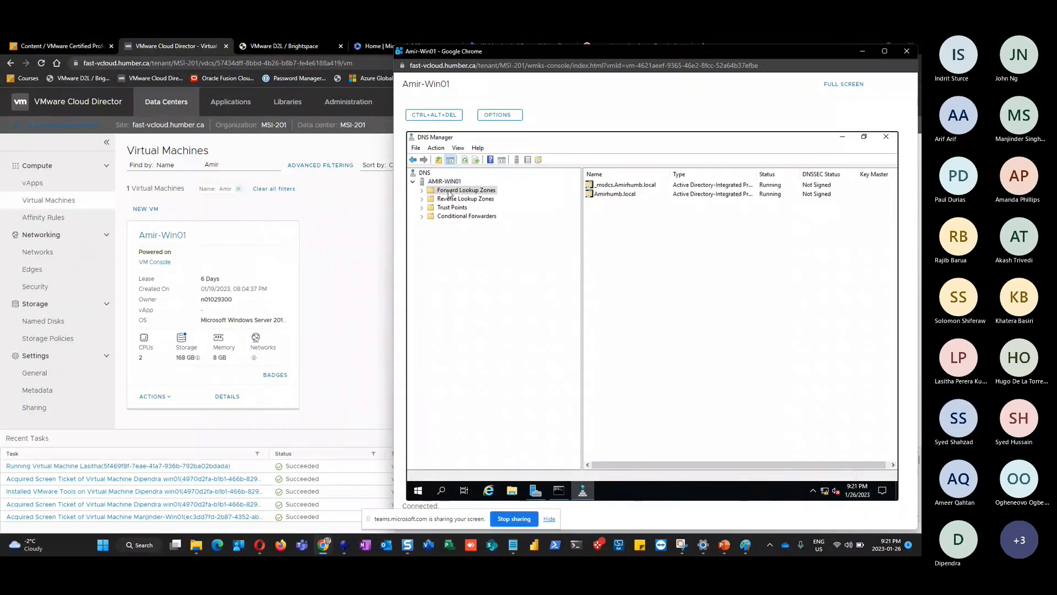
{"action": "double_click", "coordinate": [461, 208]}
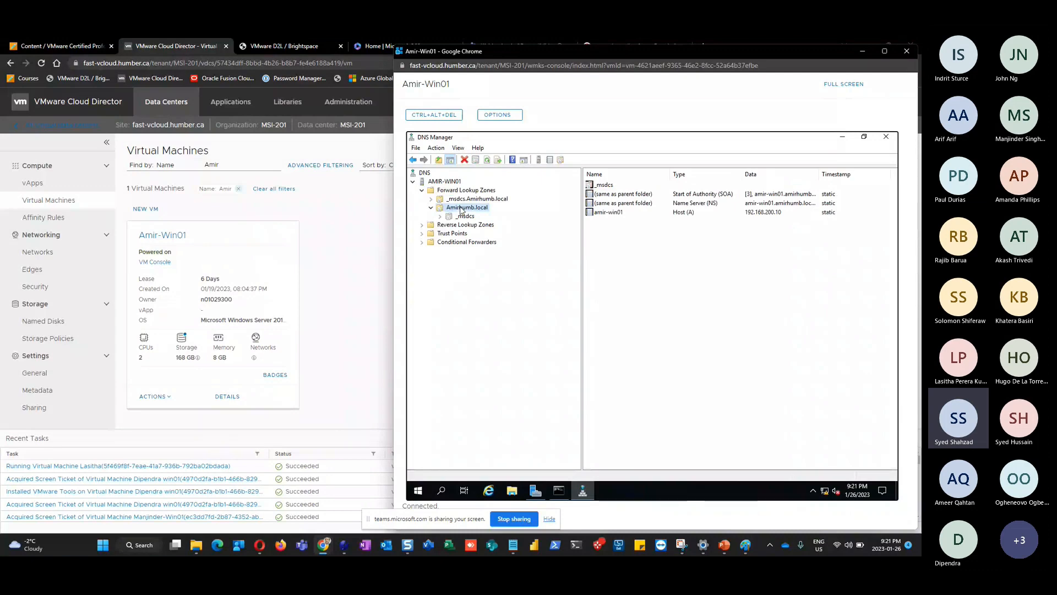
{"action": "left_click", "coordinate": [611, 213]}
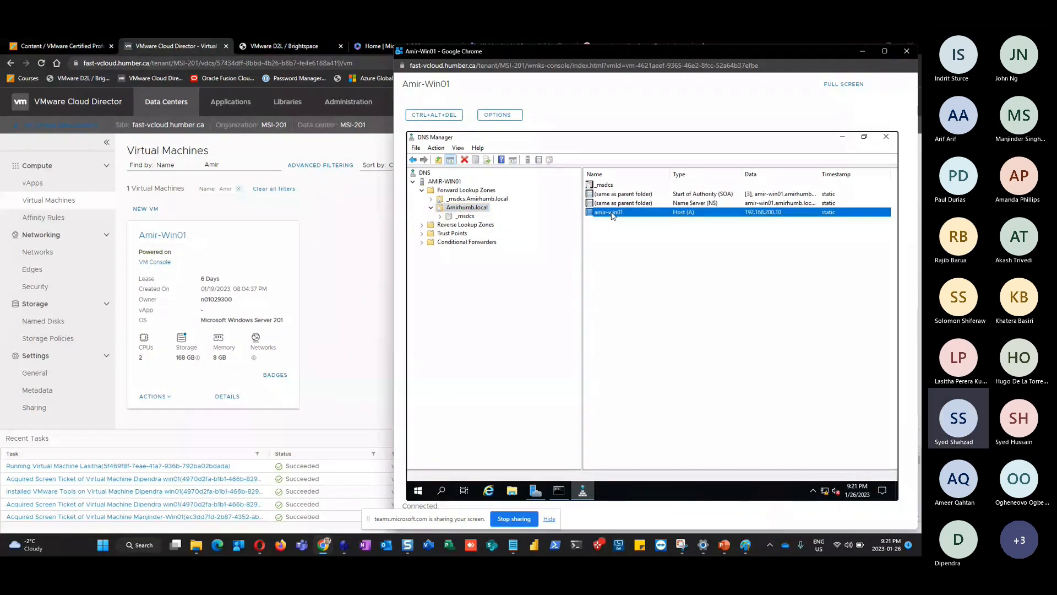
{"action": "double_click", "coordinate": [611, 213]}
{"action": "left_click", "coordinate": [576, 307]}
{"action": "left_click", "coordinate": [727, 404]}
{"action": "left_click", "coordinate": [650, 404]}
{"action": "left_click", "coordinate": [445, 181]}
{"action": "left_click", "coordinate": [476, 160]}
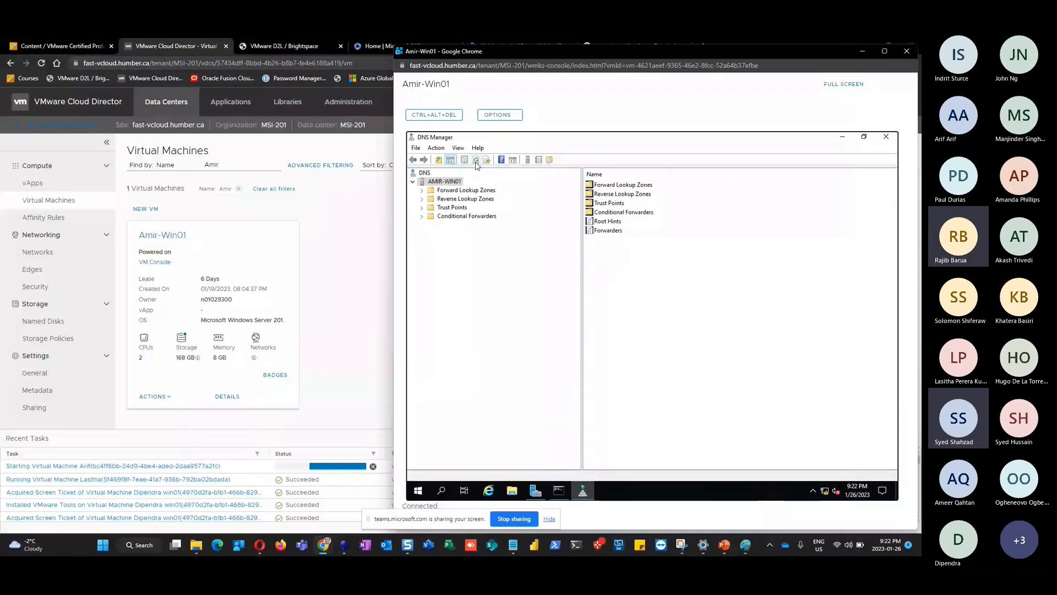
{"action": "right_click", "coordinate": [456, 182]}
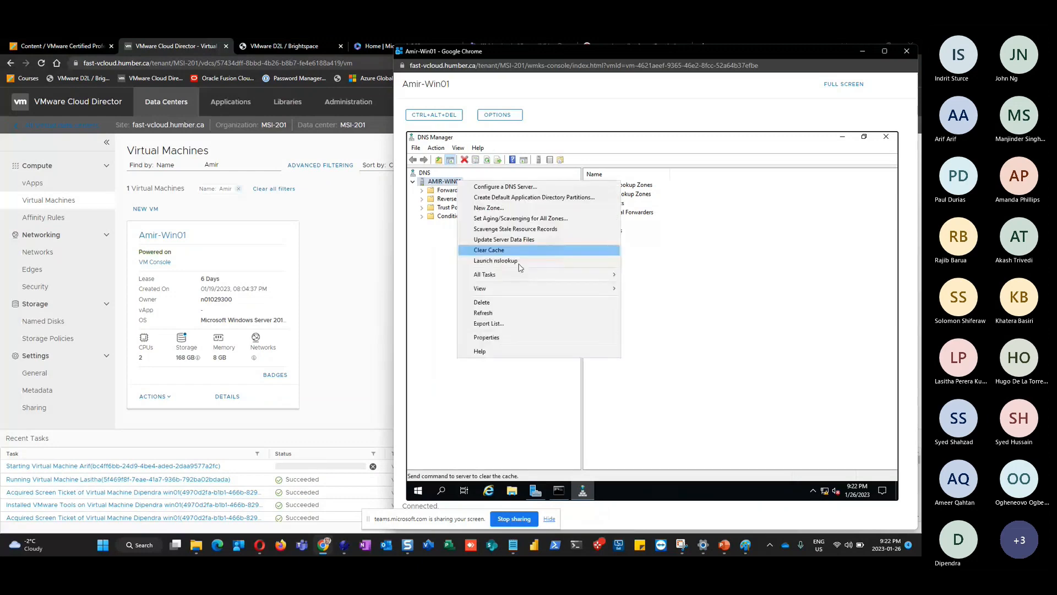
{"action": "left_click", "coordinate": [518, 263]}
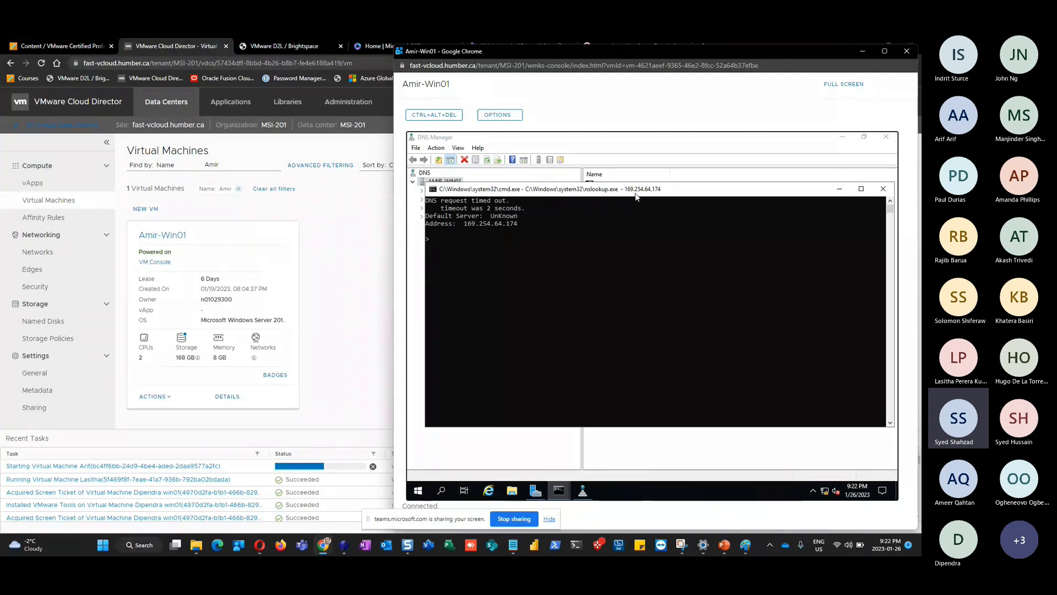
{"action": "left_click", "coordinate": [883, 190]}
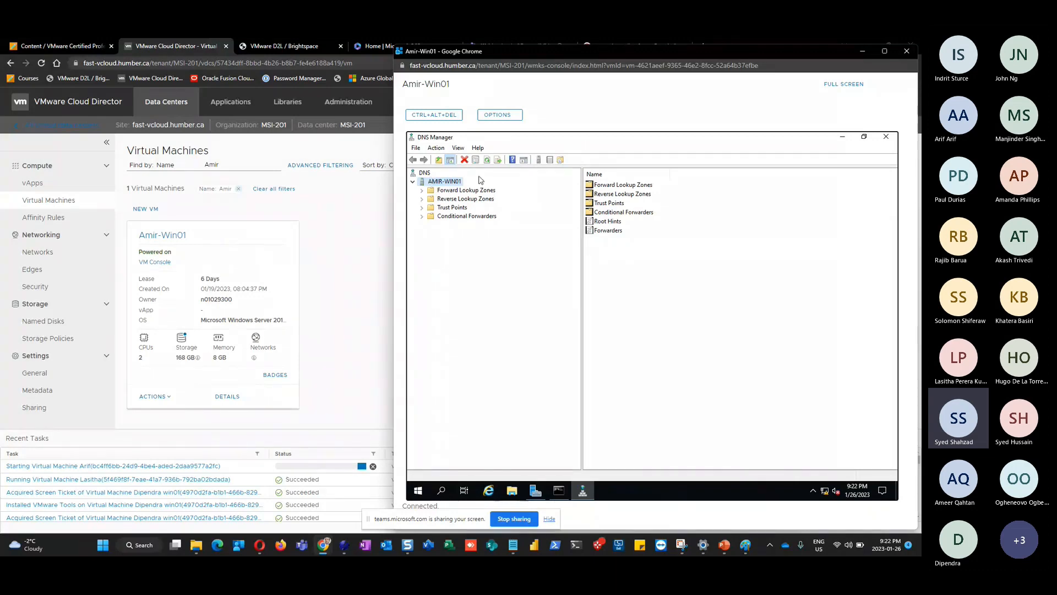
{"action": "left_click", "coordinate": [413, 183]}
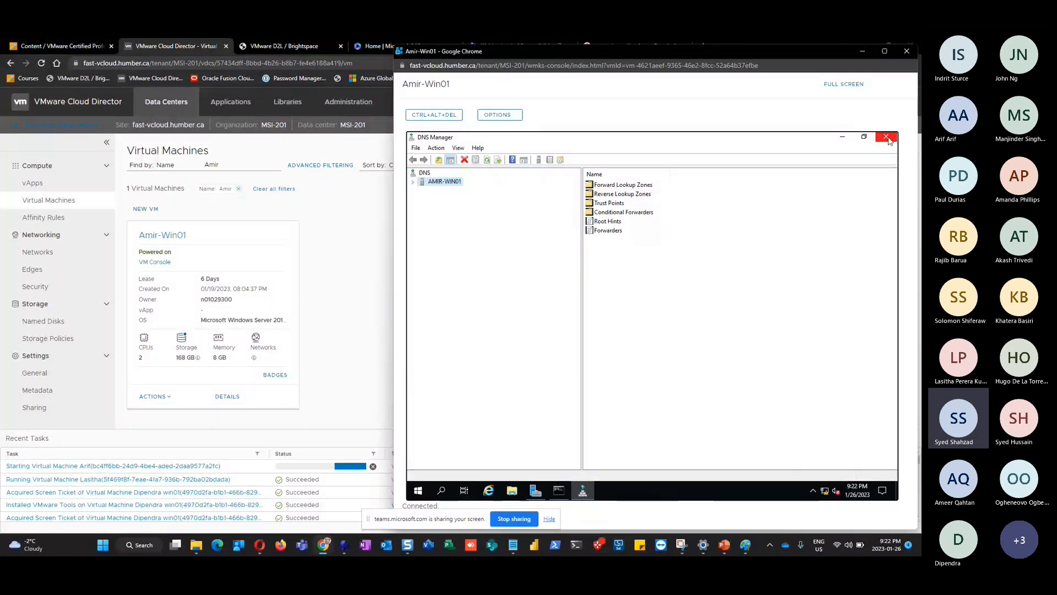
Close DNS Manager and the Windows Admin Center notice, and return to the main Cloud Director window
{"action": "left_click", "coordinate": [887, 137]}
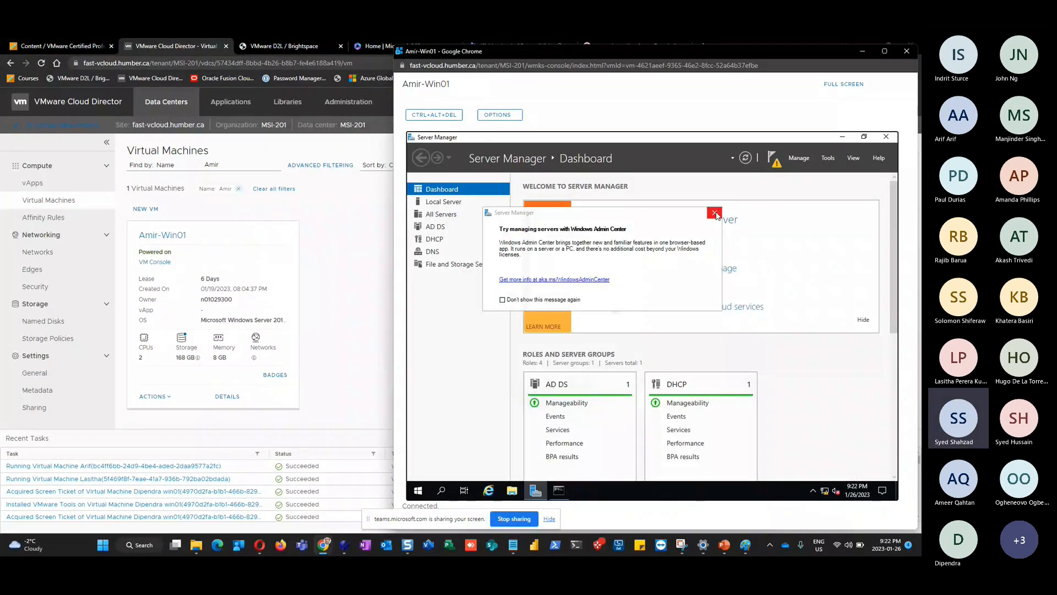
{"action": "left_click", "coordinate": [714, 213]}
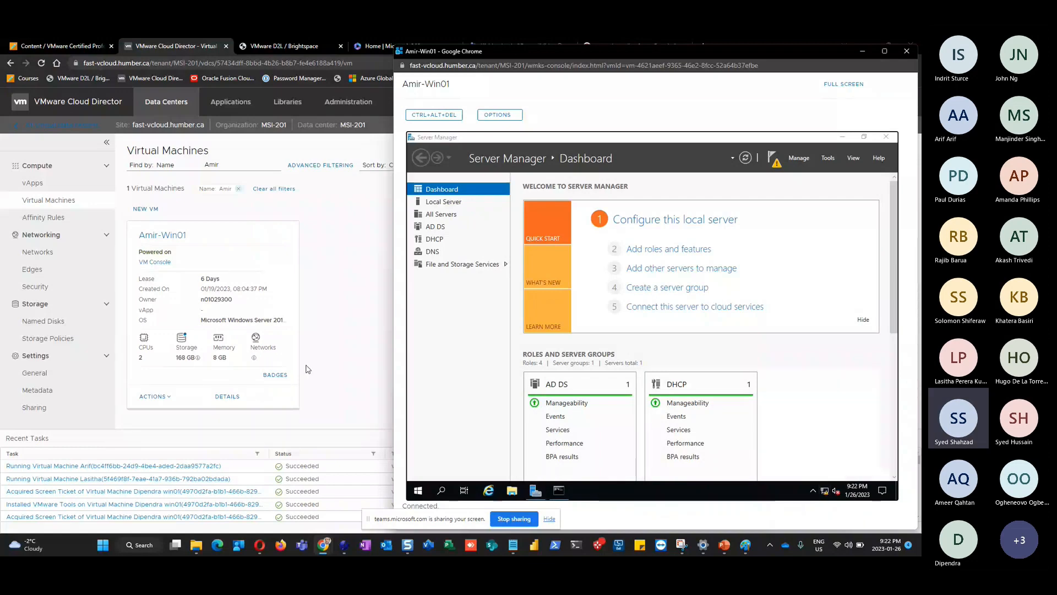
{"action": "left_click", "coordinate": [45, 202]}
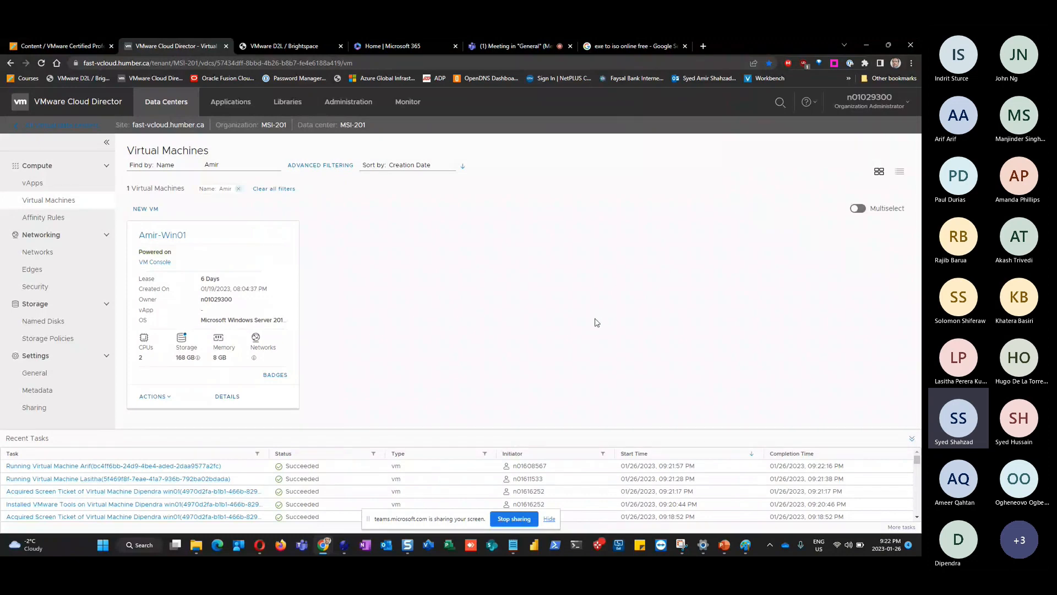
View the organization networks MSI-201-Internet1 and MSI-201-Internet2, then return to the Amir-Win01 console
{"action": "left_click", "coordinate": [47, 254]}
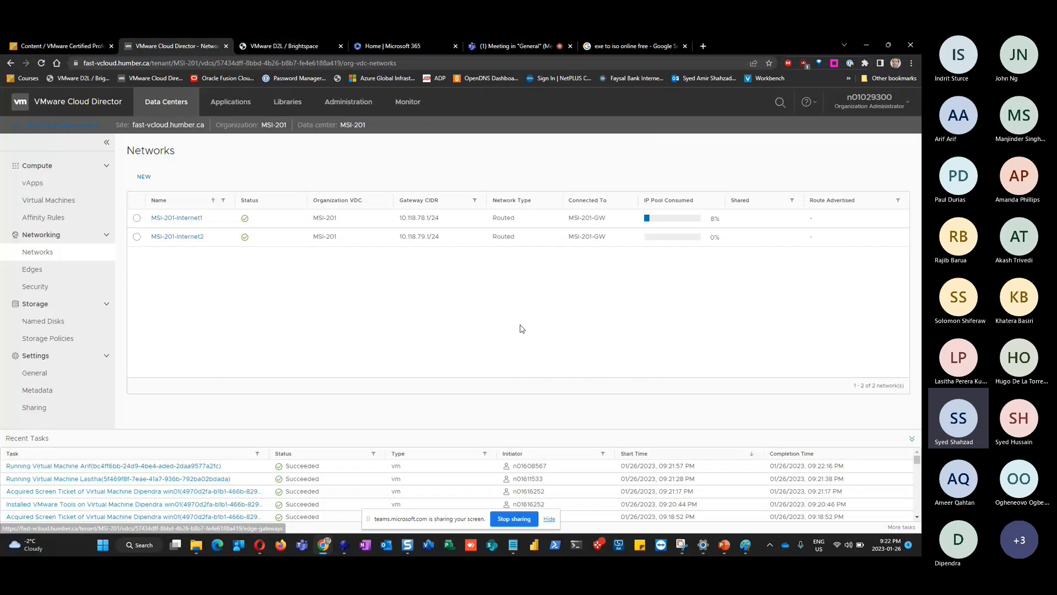
{"action": "key", "text": "alt+Tab"}
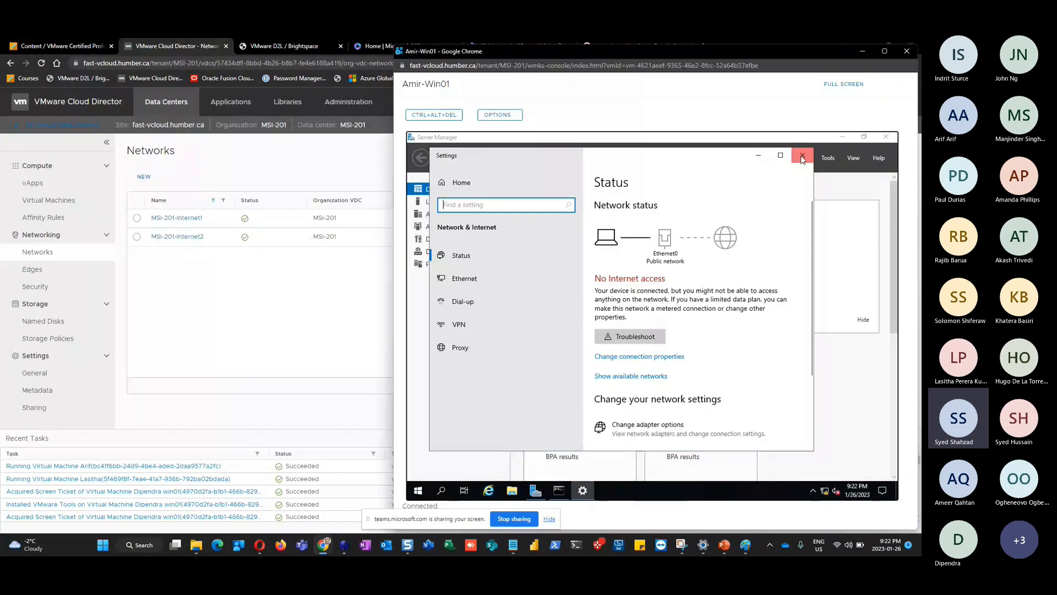
Open Network and Sharing Center from the tray's Network & Internet settings to check Ethernet0
{"action": "left_click", "coordinate": [802, 156]}
{"action": "right_click", "coordinate": [824, 490]}
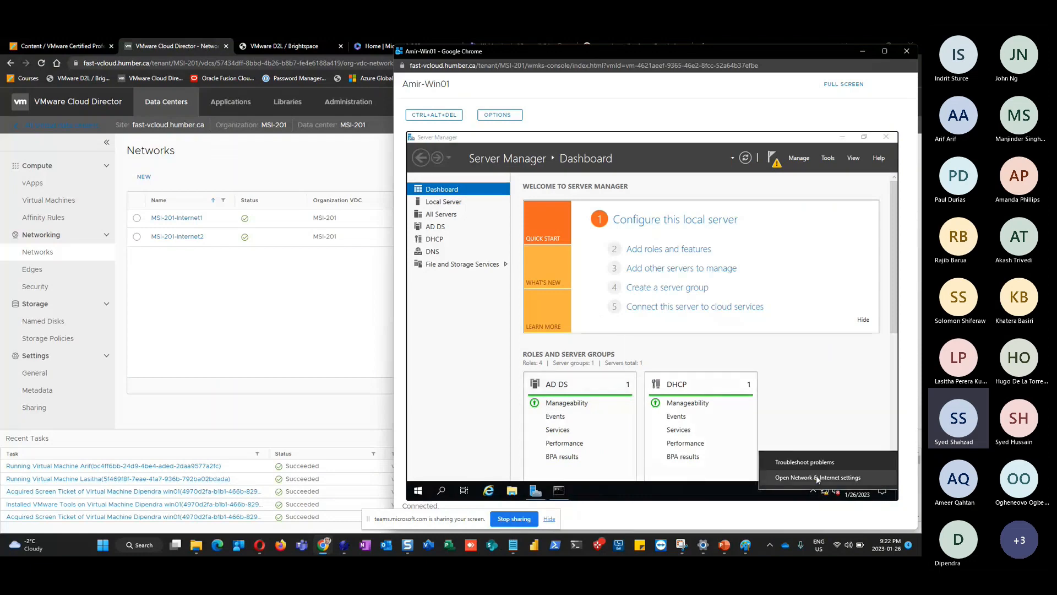
{"action": "left_click", "coordinate": [817, 479]}
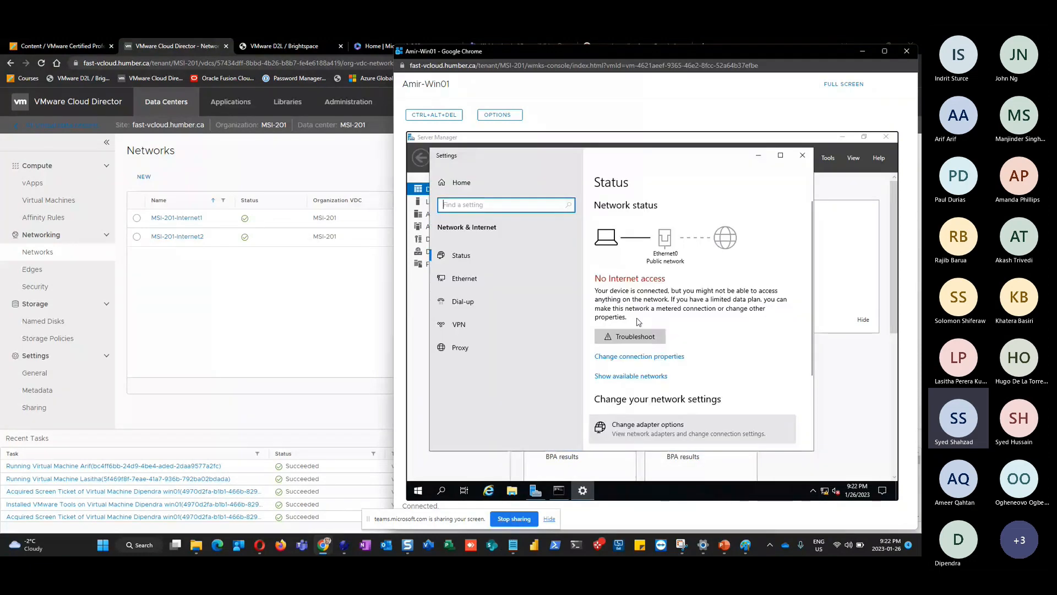
{"action": "scroll", "coordinate": [659, 380], "scroll_direction": "down", "scroll_amount": 1}
{"action": "scroll", "coordinate": [659, 380], "scroll_direction": "down", "scroll_amount": 3}
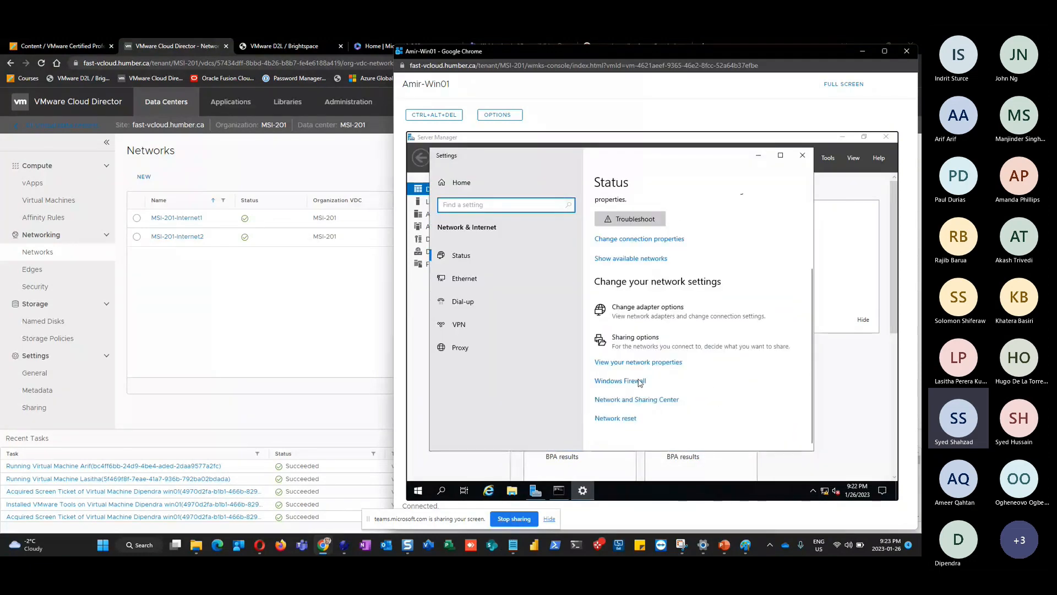
{"action": "left_click", "coordinate": [641, 400]}
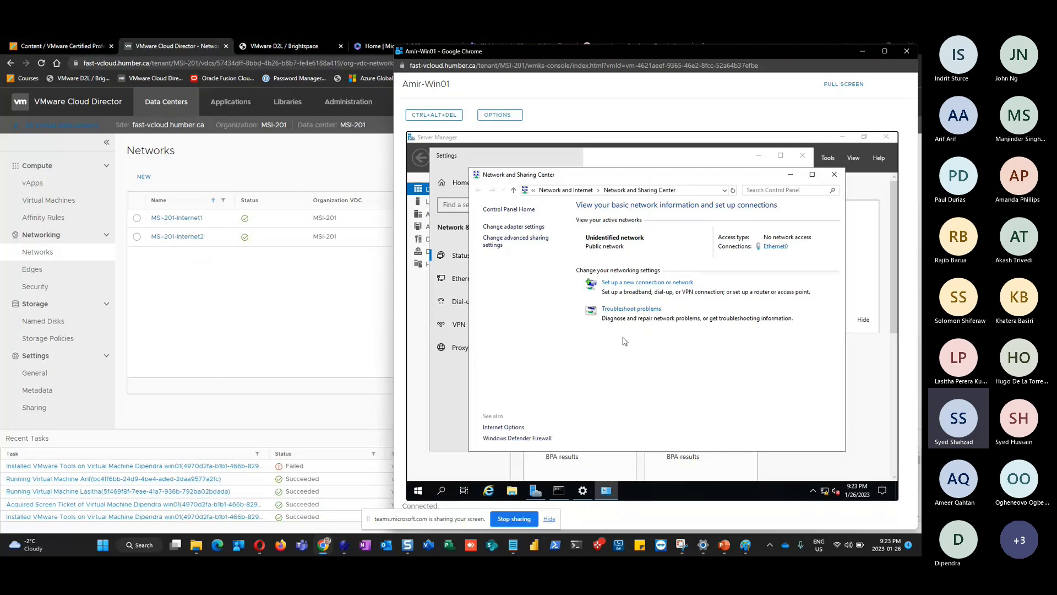
Inspect Ethernet0's details, noting the 169.254.64.174 and 192.168.200.10 IPv4 addresses, then close Network and Sharing Center
{"action": "left_click", "coordinate": [775, 246]}
{"action": "left_click", "coordinate": [599, 305]}
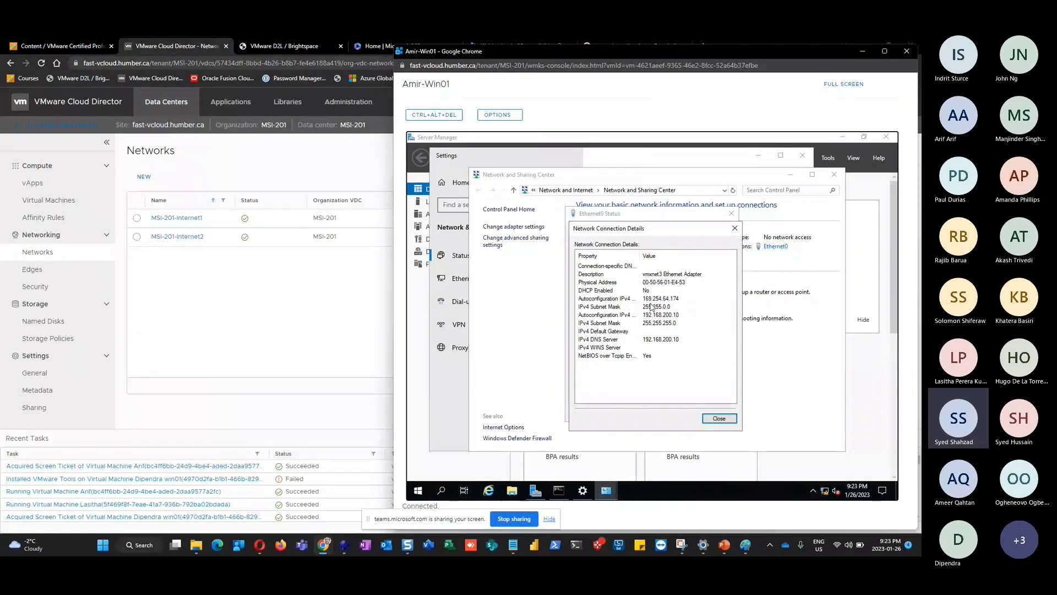
{"action": "left_click", "coordinate": [654, 300]}
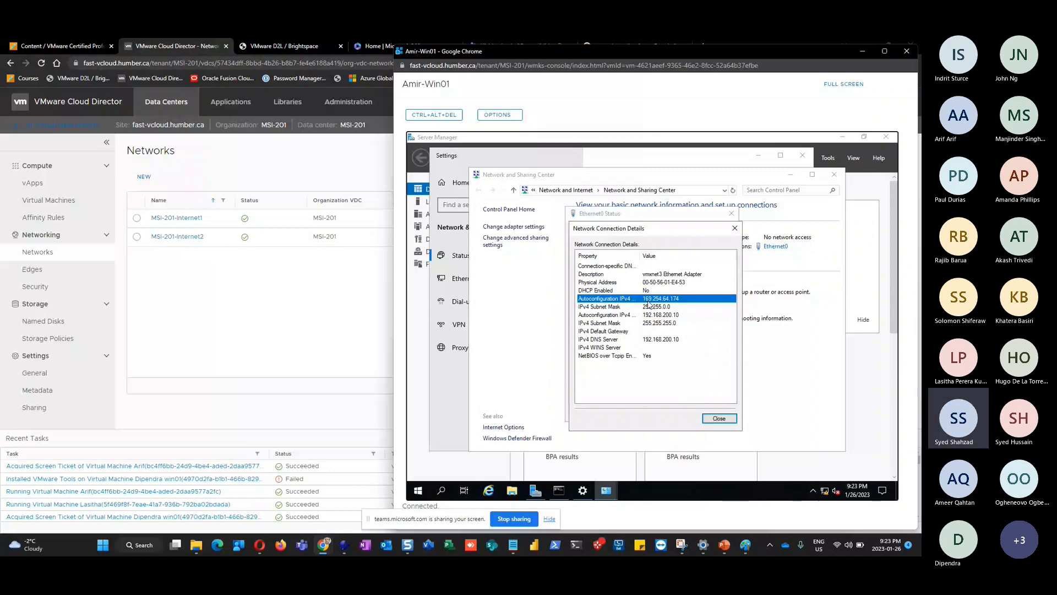
{"action": "left_click", "coordinate": [653, 315]}
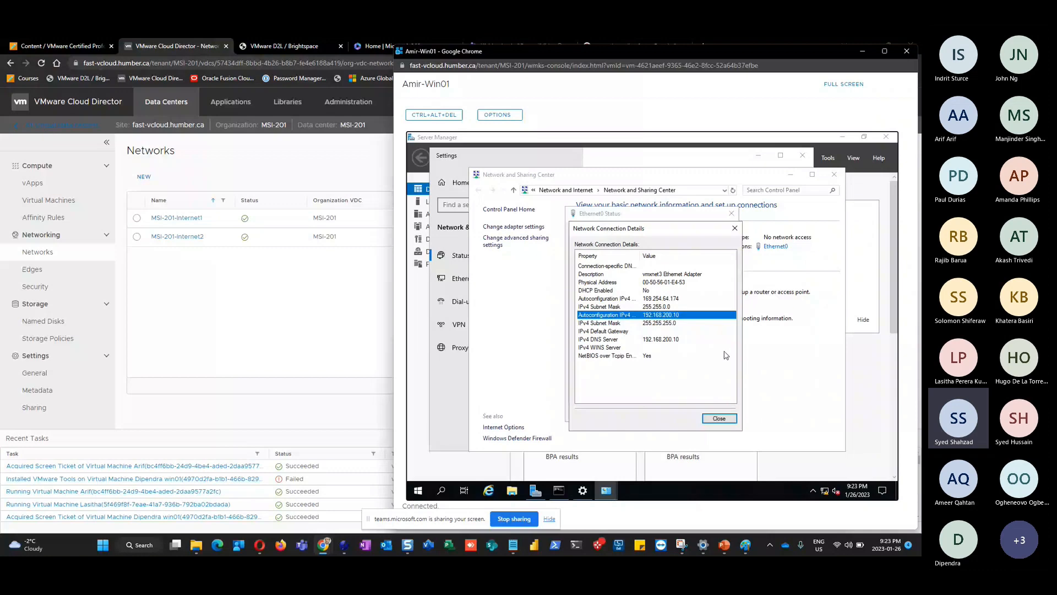
{"action": "left_click", "coordinate": [734, 228]}
{"action": "left_click", "coordinate": [731, 214]}
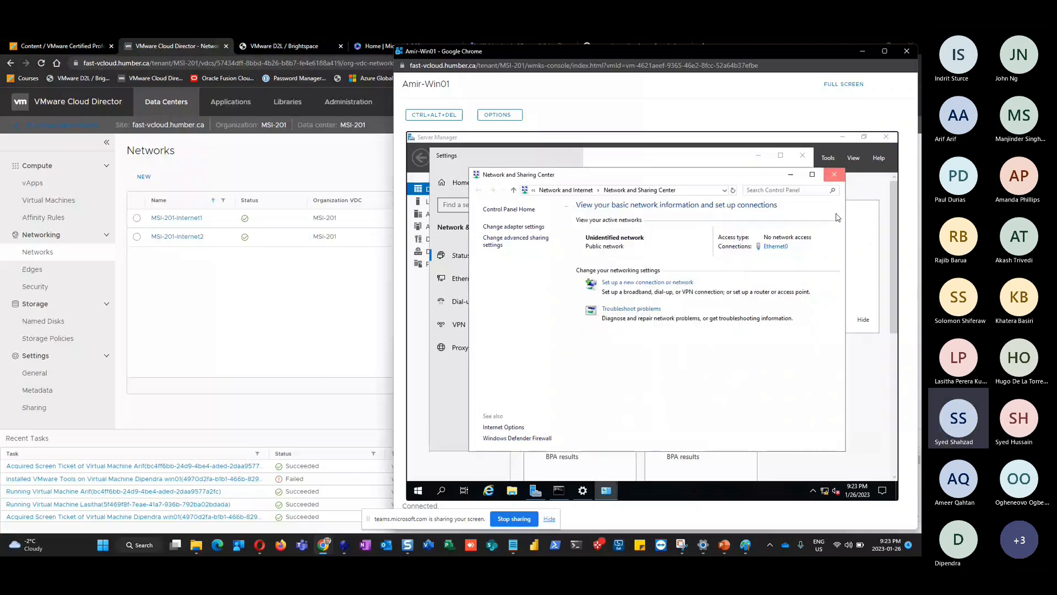
{"action": "left_click", "coordinate": [834, 174]}
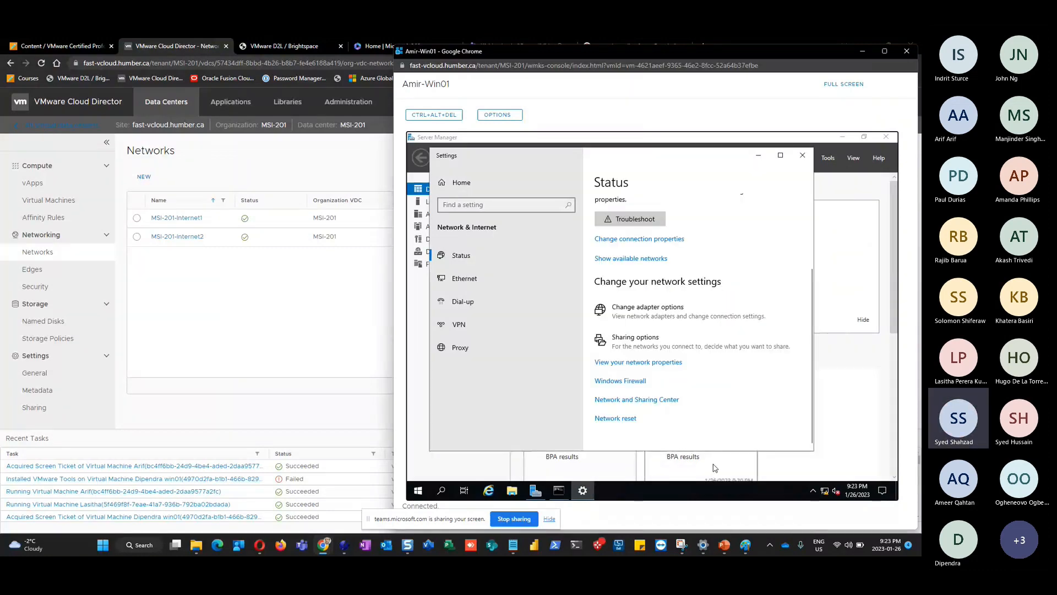
Close the Network & Internet Settings window to return to the Server Manager dashboard
{"action": "left_click", "coordinate": [803, 156]}
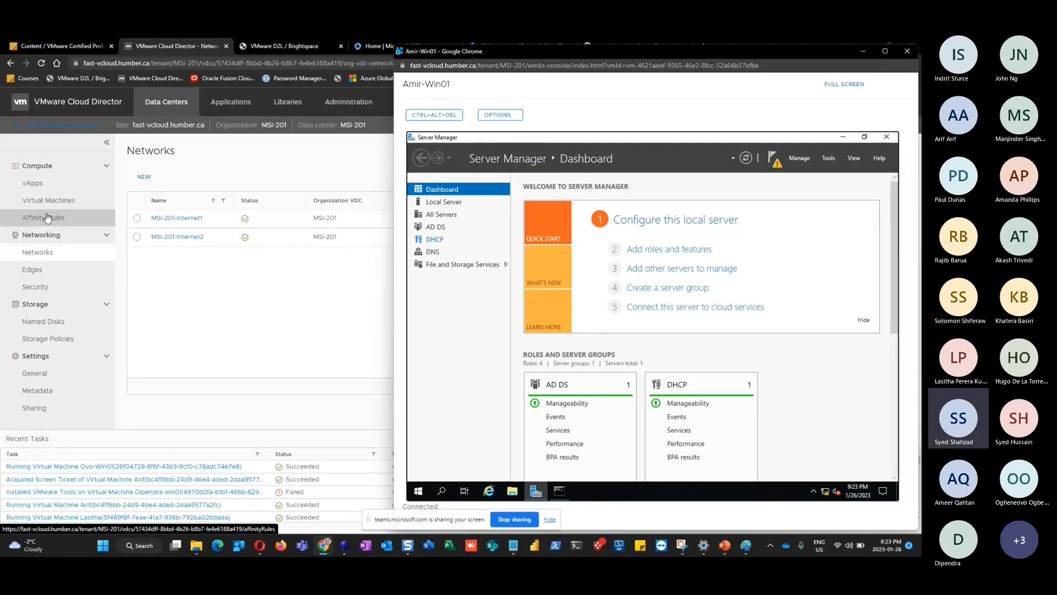
Bring Cloud Director forward and return to the Virtual Machines page via the Networks list
{"action": "left_click", "coordinate": [43, 258]}
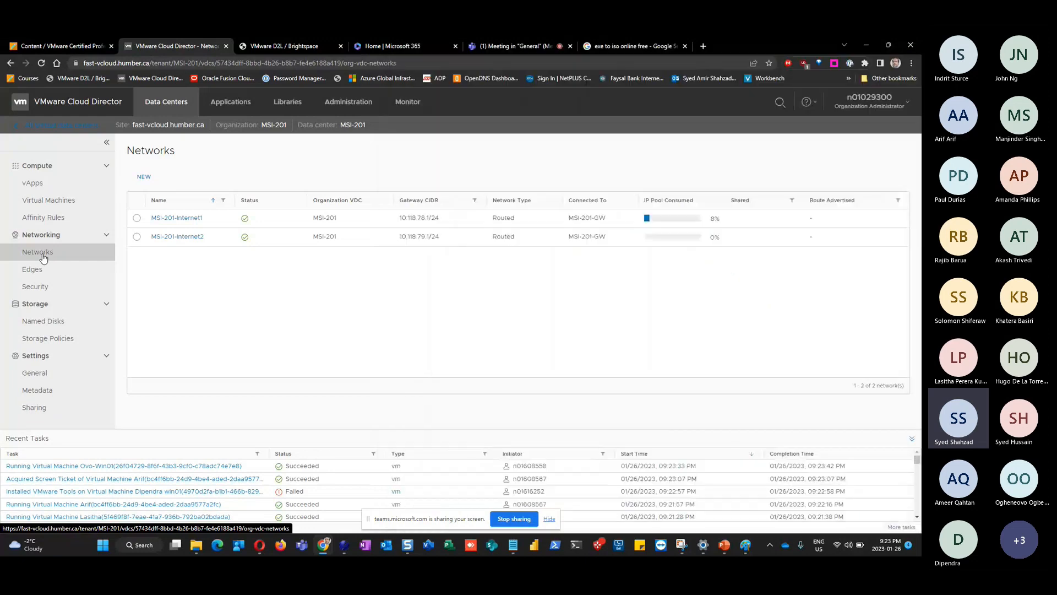
{"action": "left_click", "coordinate": [40, 203]}
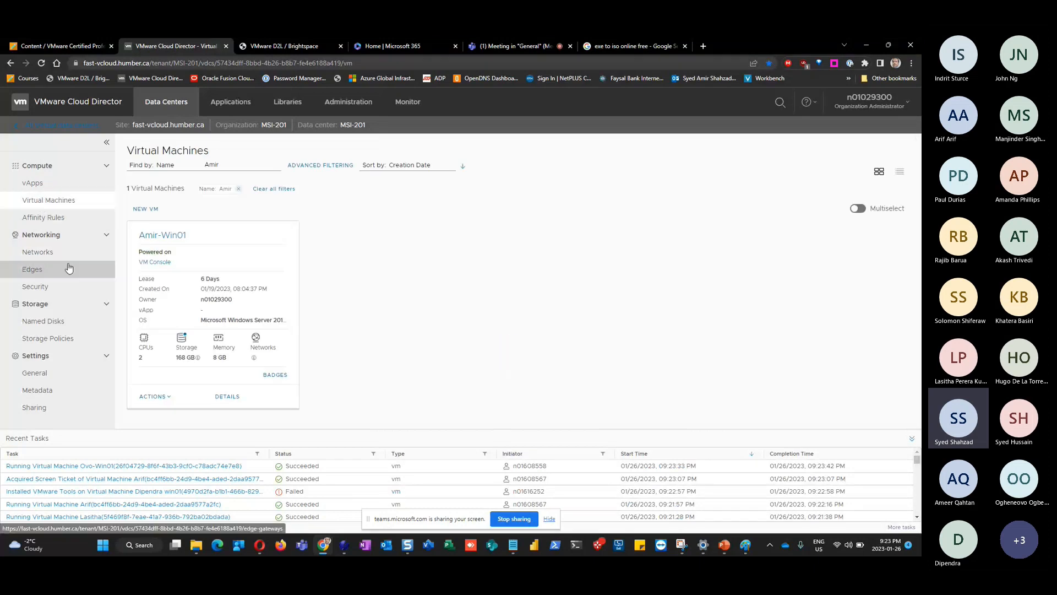
{"action": "left_click", "coordinate": [44, 252]}
{"action": "left_click", "coordinate": [44, 200]}
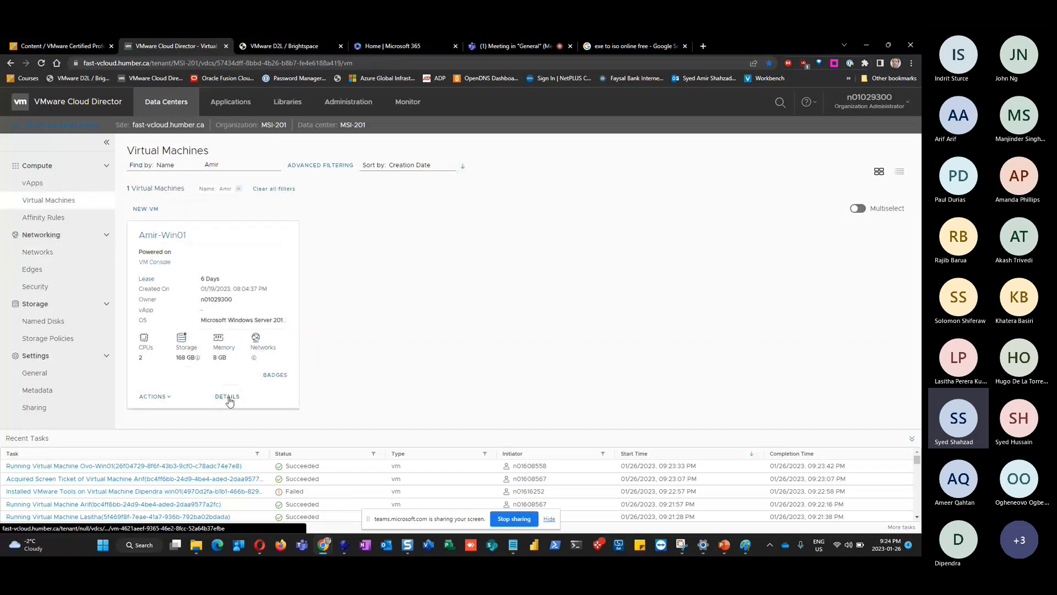
Review Amir-Win01's NIC 0 (VMXNET3, MSI-201-Internet1, Static - IP Pool, 10.118.78.6) without changing it
{"action": "left_click", "coordinate": [228, 396]}
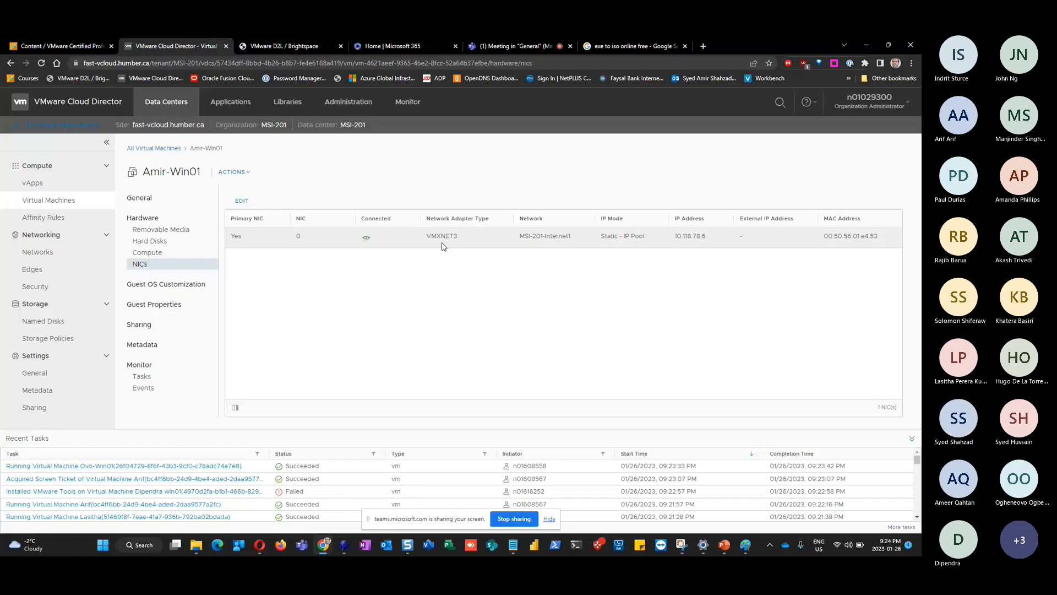
{"action": "left_click", "coordinate": [253, 207]}
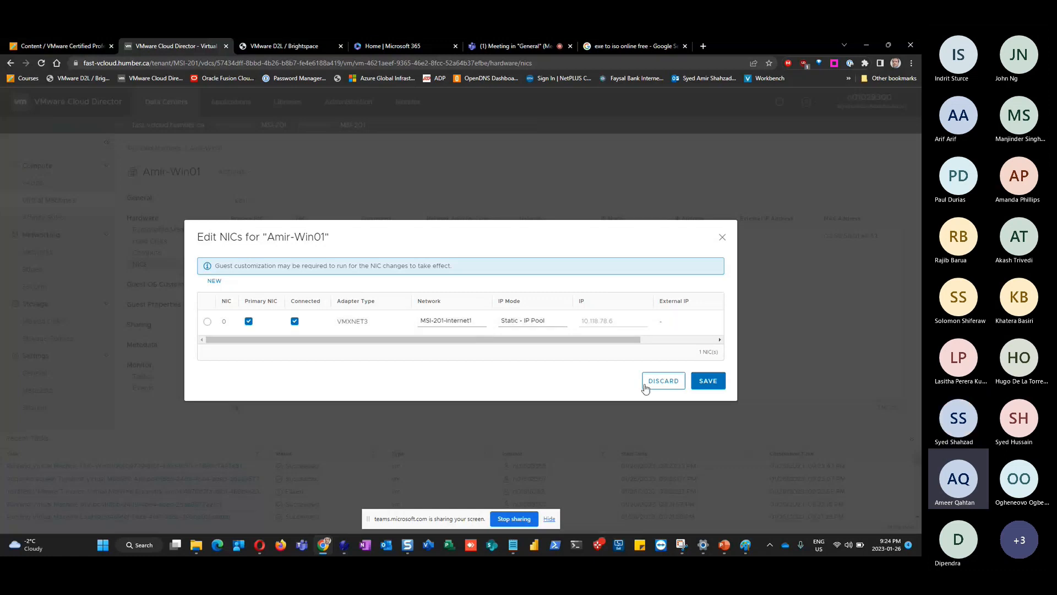
{"action": "left_click", "coordinate": [708, 381]}
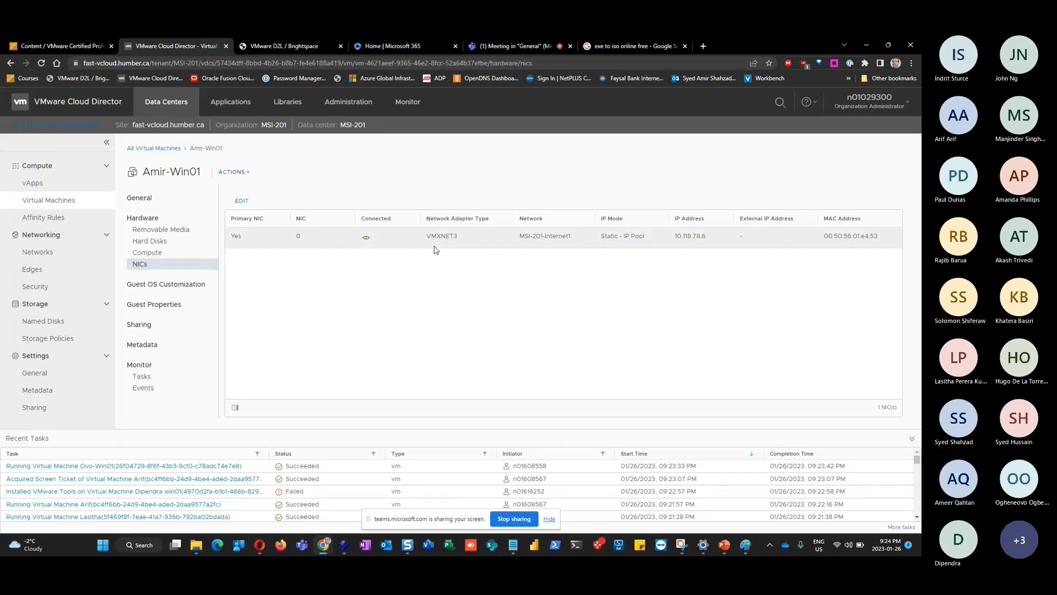
{"action": "left_click", "coordinate": [242, 201]}
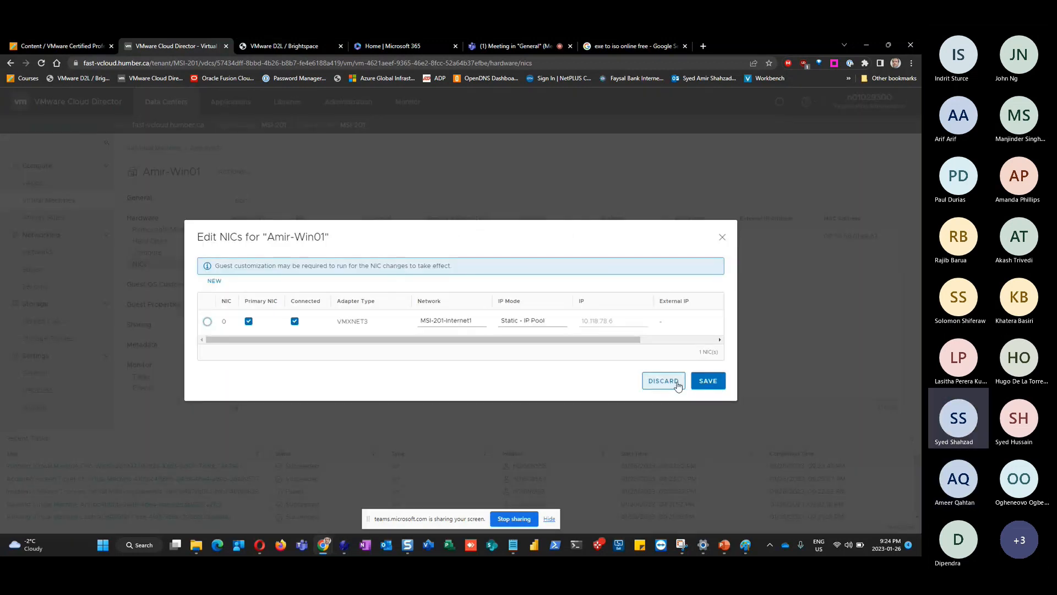
{"action": "left_click", "coordinate": [722, 239]}
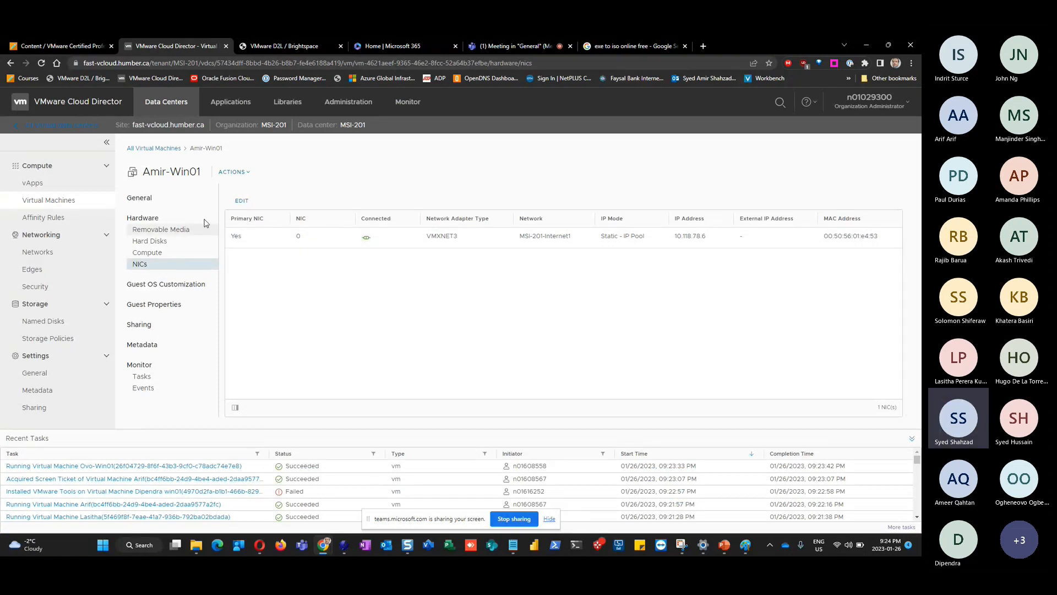
Reopen Amir-Win01's details and NICs from All Virtual Machines, then switch back to its console
{"action": "left_click", "coordinate": [153, 148]}
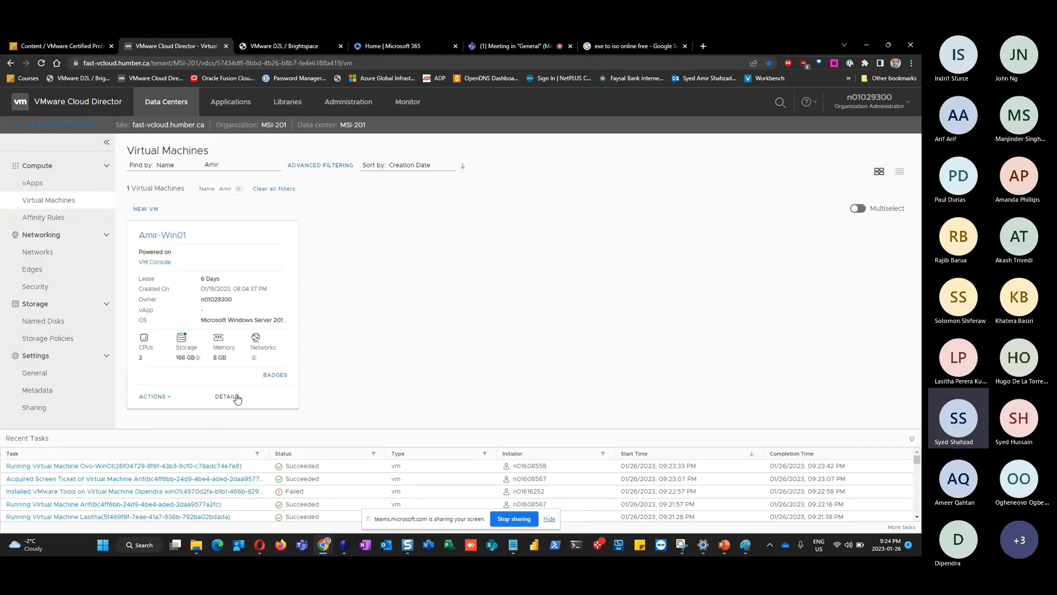
{"action": "left_click", "coordinate": [235, 398]}
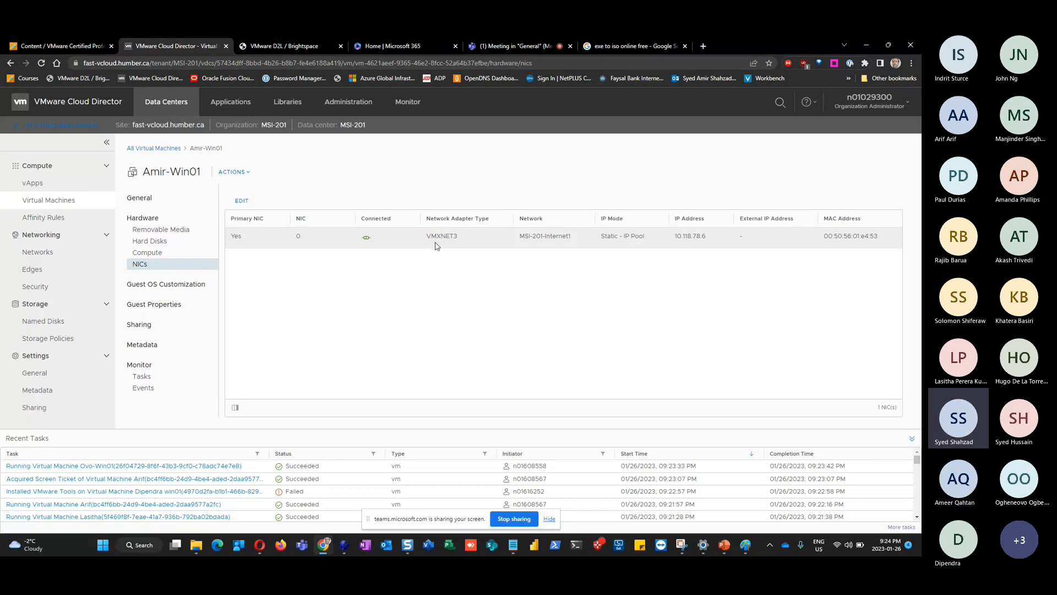
{"action": "left_click", "coordinate": [158, 148]}
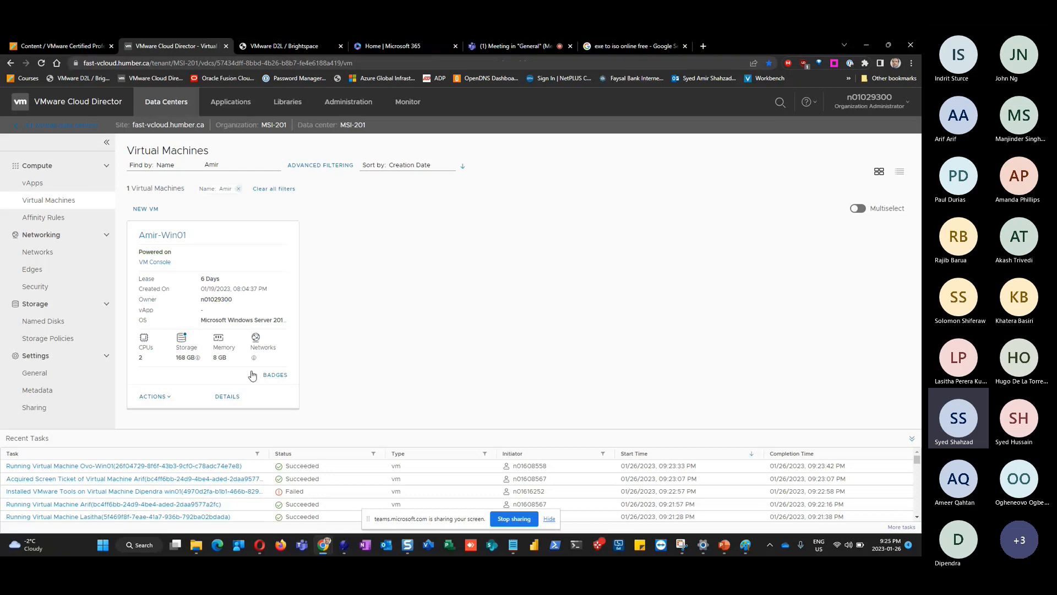
{"action": "left_click", "coordinate": [227, 397]}
{"action": "left_click", "coordinate": [139, 264]}
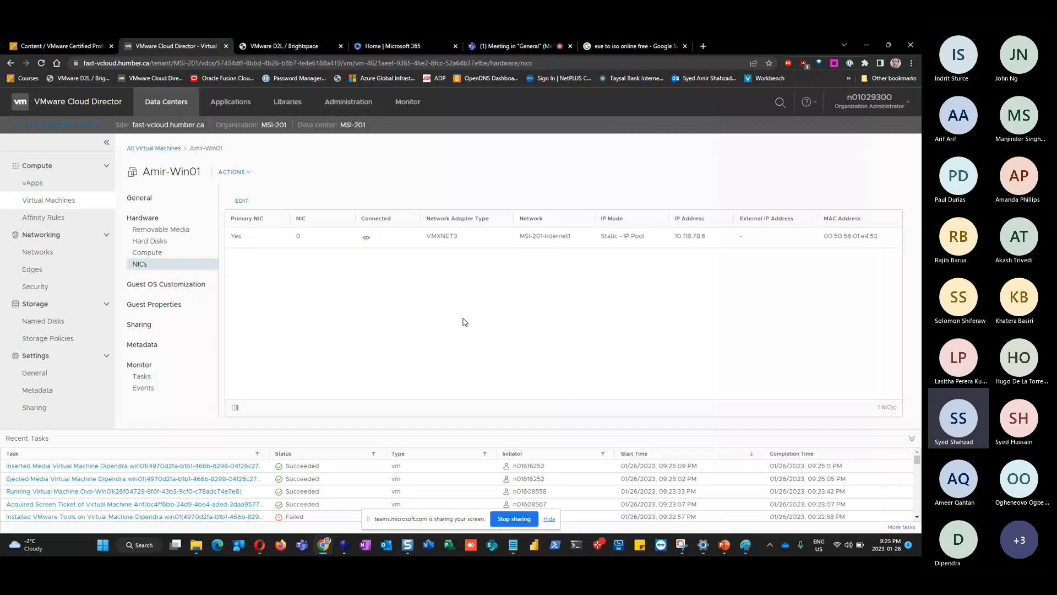
{"action": "key", "text": "alt+Tab"}
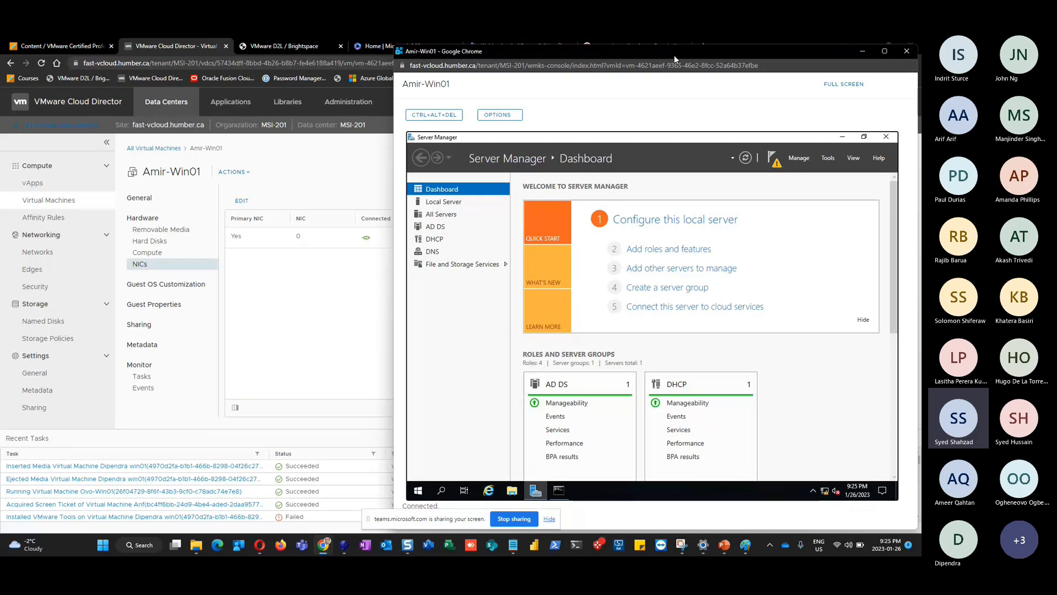
Move the Amir-Win01 console left, then bring up the PowerPoint deck at slide 12 'Lets Install Activedirectory, DHCP'
{"action": "left_click_drag", "start_coordinate": [674, 55], "coordinate": [460, 66]}
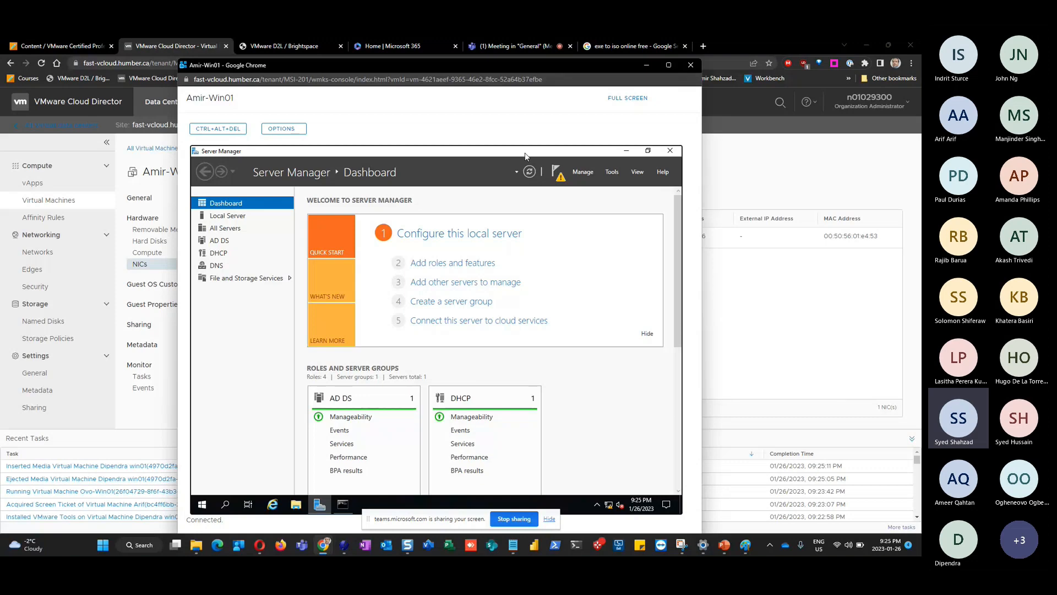
{"action": "left_click_drag", "start_coordinate": [509, 64], "coordinate": [486, 61]}
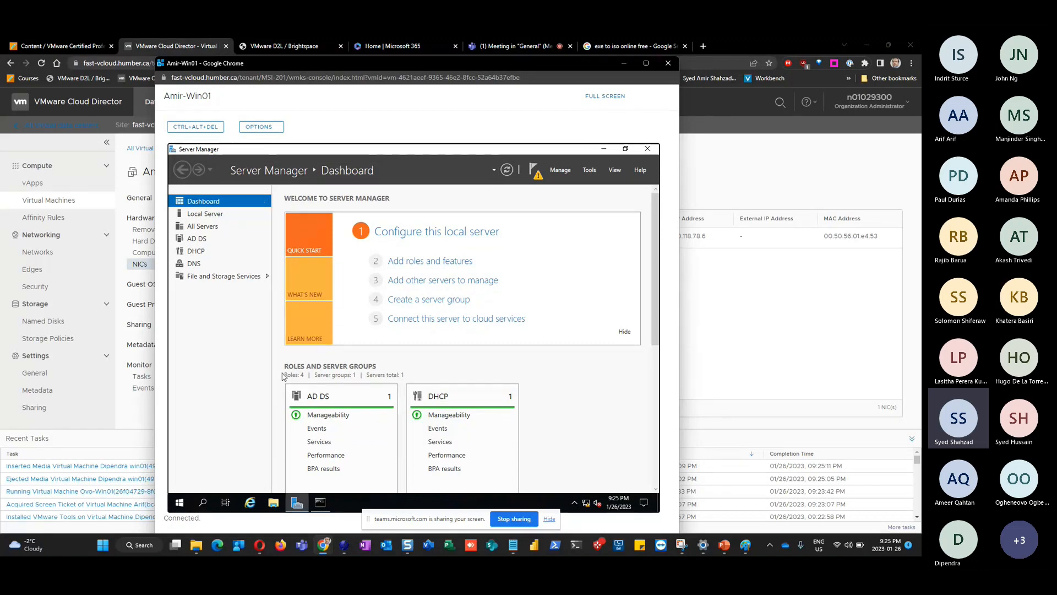
{"action": "right_click", "coordinate": [586, 502]}
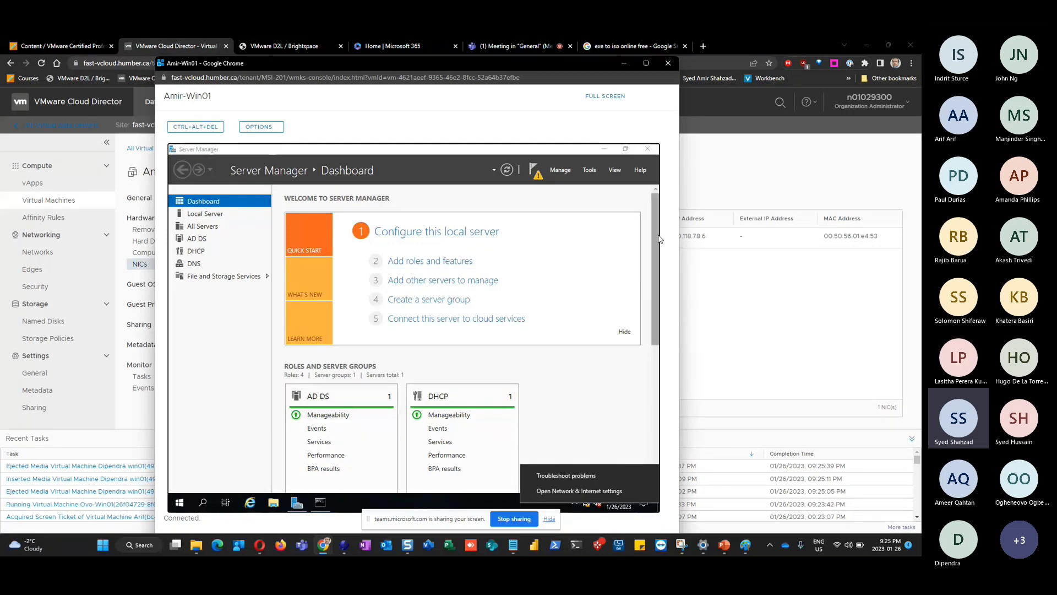
{"action": "left_click", "coordinate": [554, 203]}
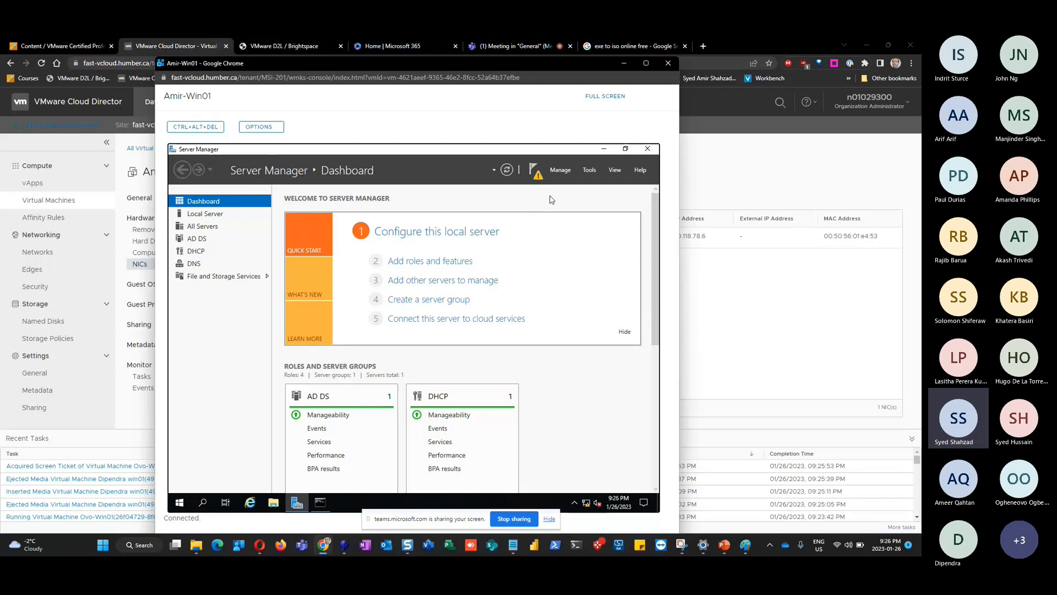
{"action": "left_click", "coordinate": [724, 546]}
{"action": "left_click", "coordinate": [545, 446]}
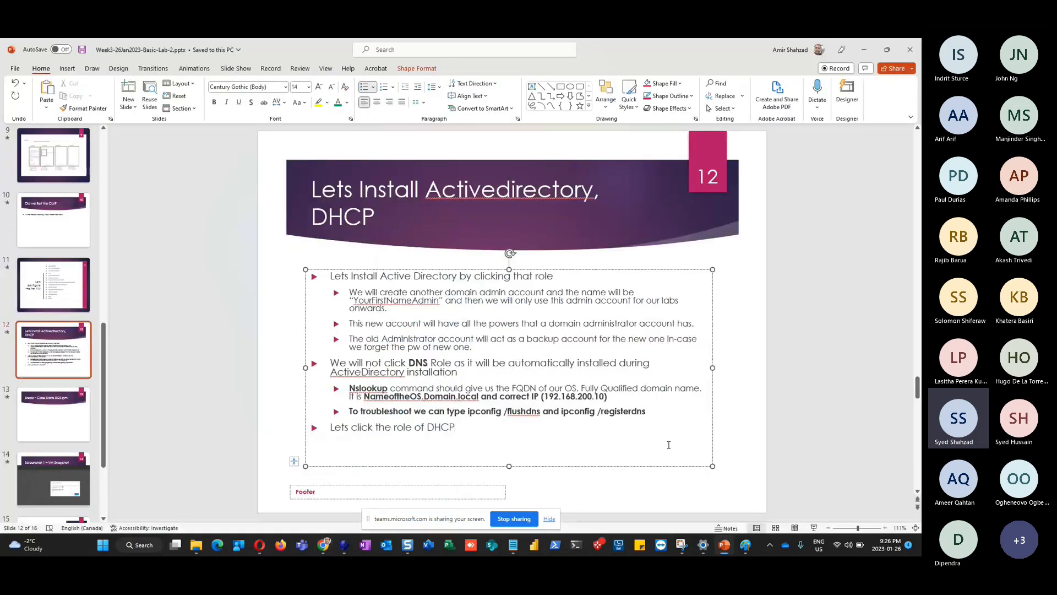
Add an indented sub-bullet 'Lets create a scope and configure it' under the DHCP line on slide 12
{"action": "key", "text": "Return"}
{"action": "key", "text": "Tab"}
{"action": "type", "text": "Lets create a scope and"}
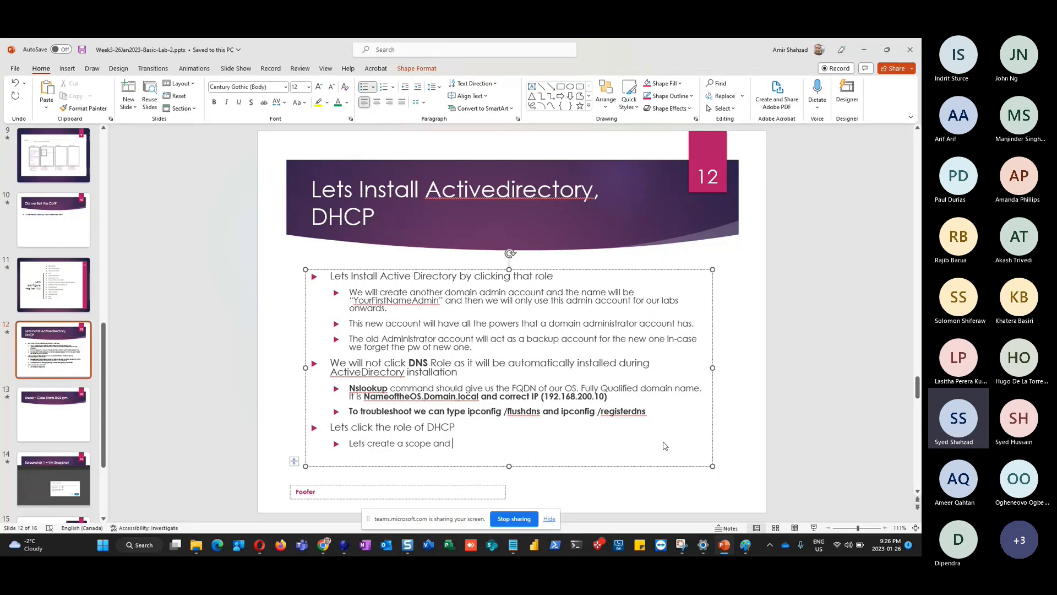
{"action": "type", "text": "configure it"}
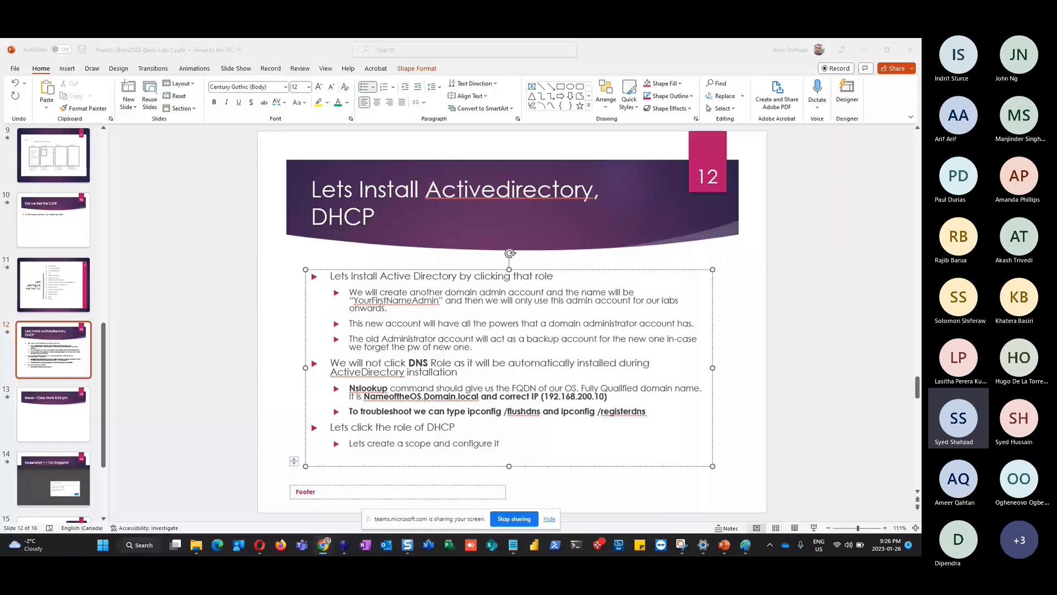
{"action": "key", "text": "alt+Tab"}
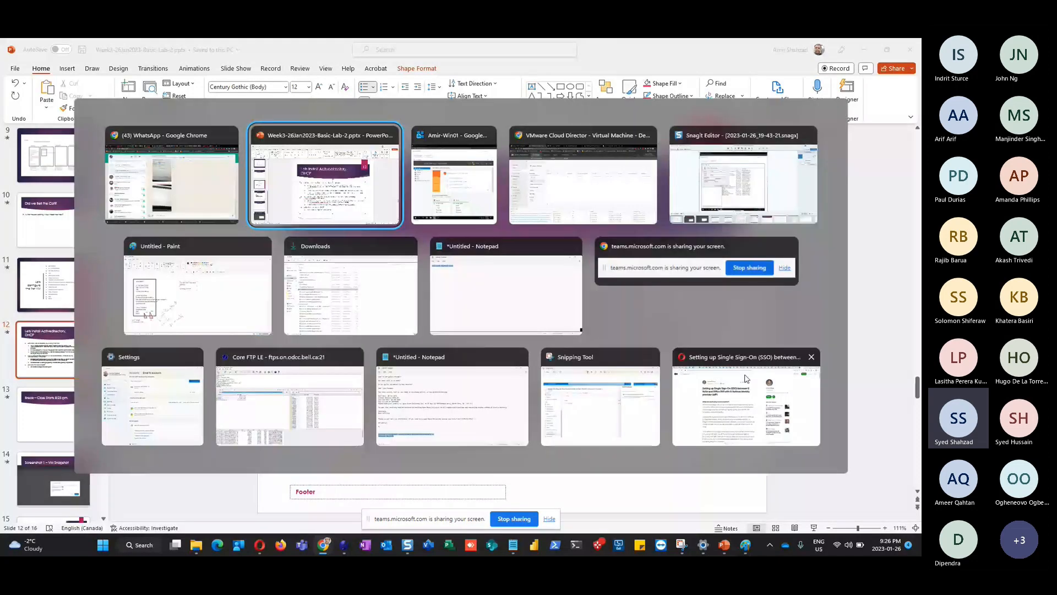
Return to the Amir-Win01 console and show Server Manager's DHCP post-deployment configuration notice
{"action": "key", "text": "alt+Tab"}
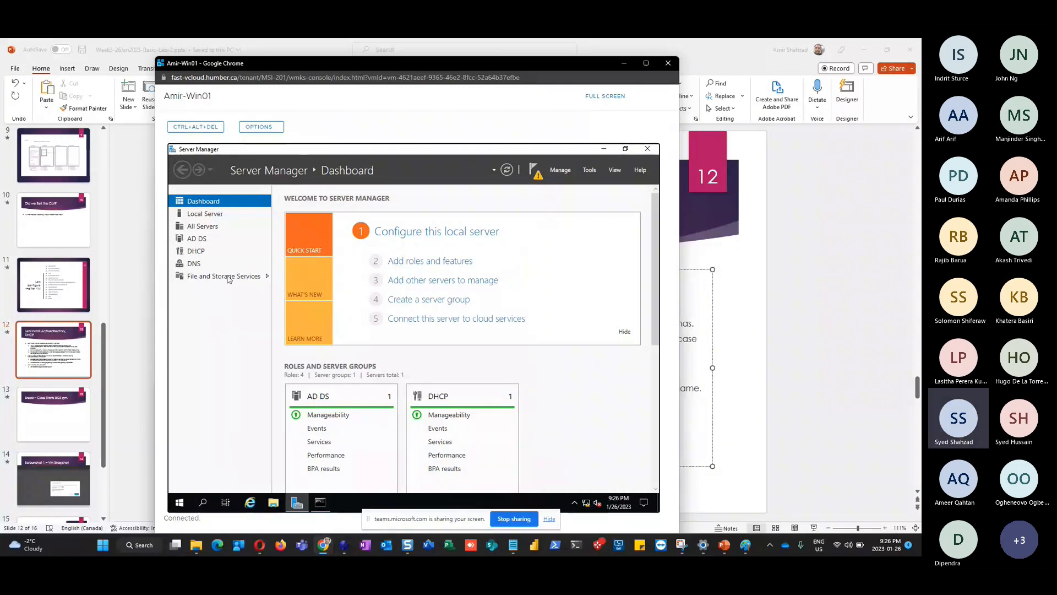
{"action": "left_click", "coordinate": [539, 179]}
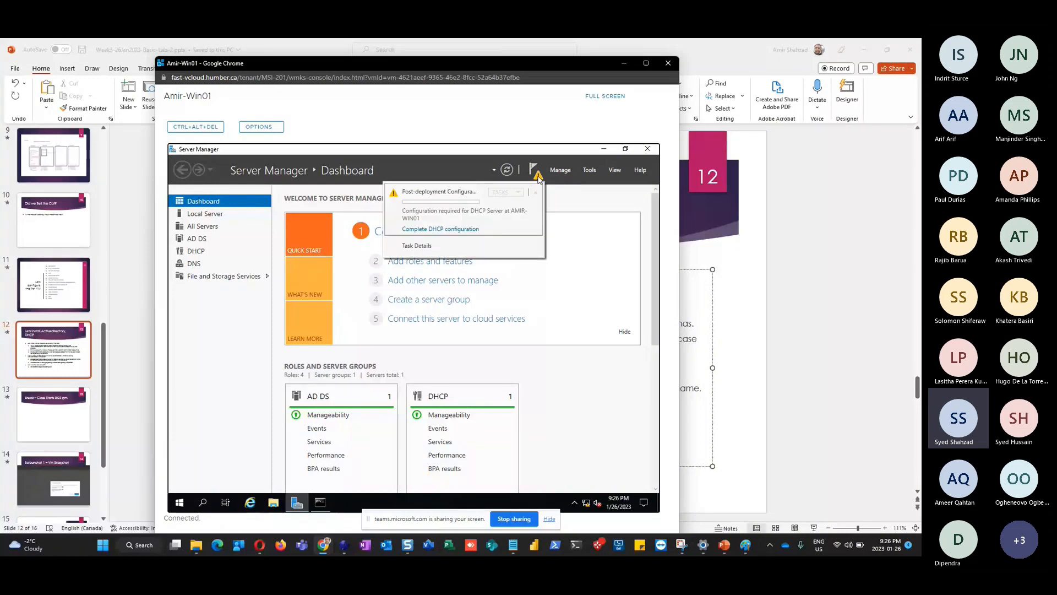
Launch the DHCP Post-Install configuration wizard and advance it to the Authorization step
{"action": "left_click", "coordinate": [432, 230]}
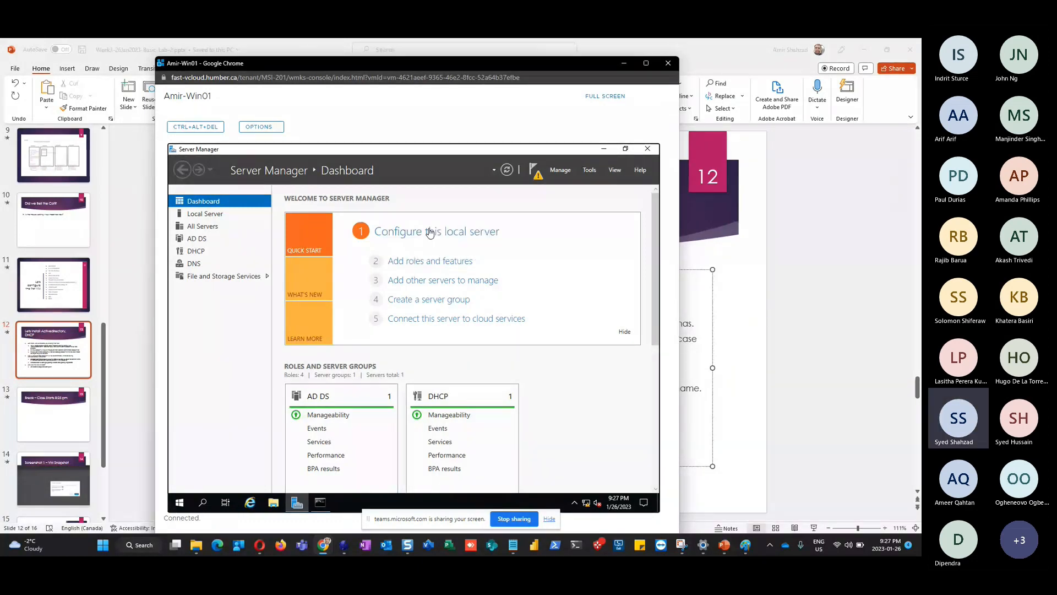
{"action": "left_click_drag", "start_coordinate": [458, 227], "coordinate": [438, 180]}
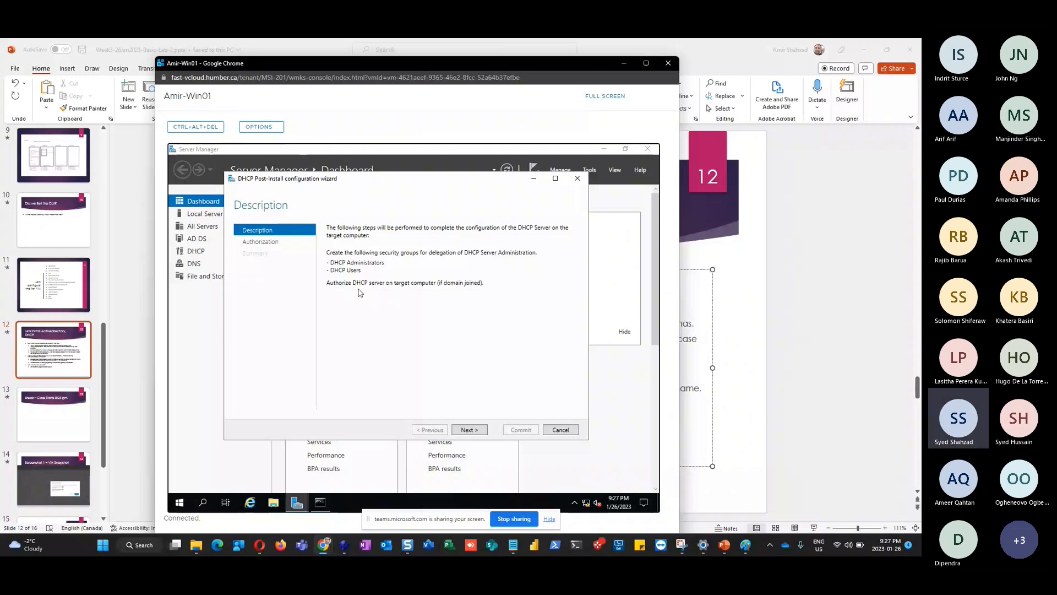
{"action": "left_click", "coordinate": [469, 430]}
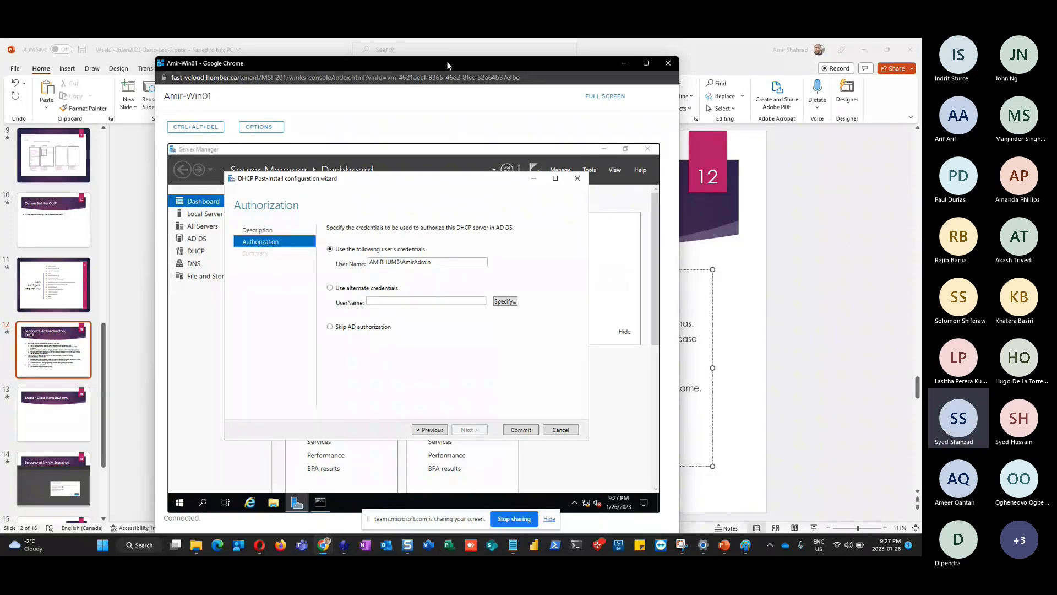
Capture a screenshot of the console window showing the DHCP wizard's Authorization step
{"action": "key", "text": "shift+super+s"}
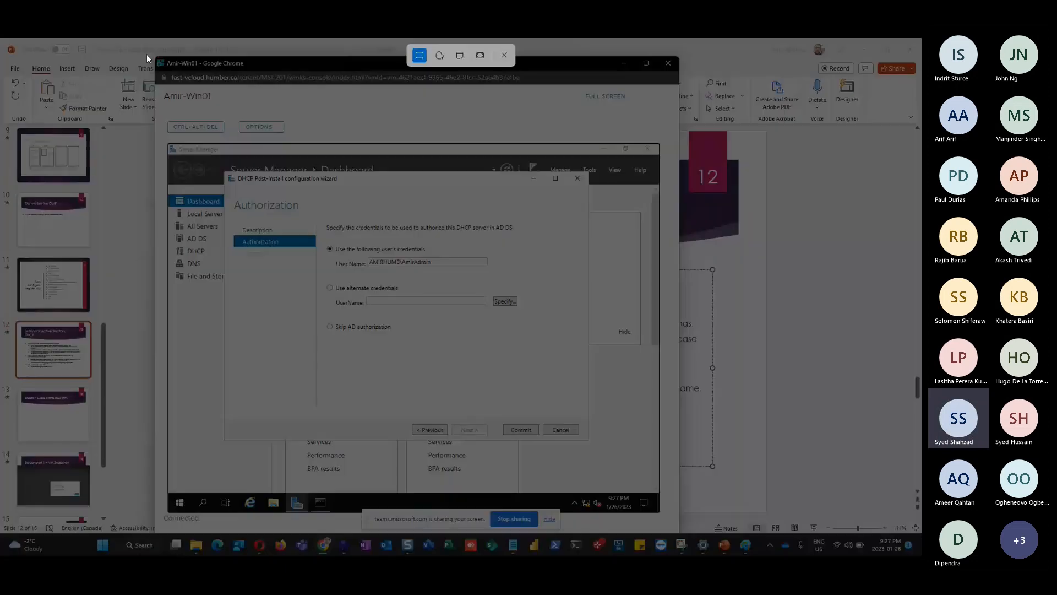
{"action": "left_click_drag", "start_coordinate": [151, 56], "coordinate": [732, 418]}
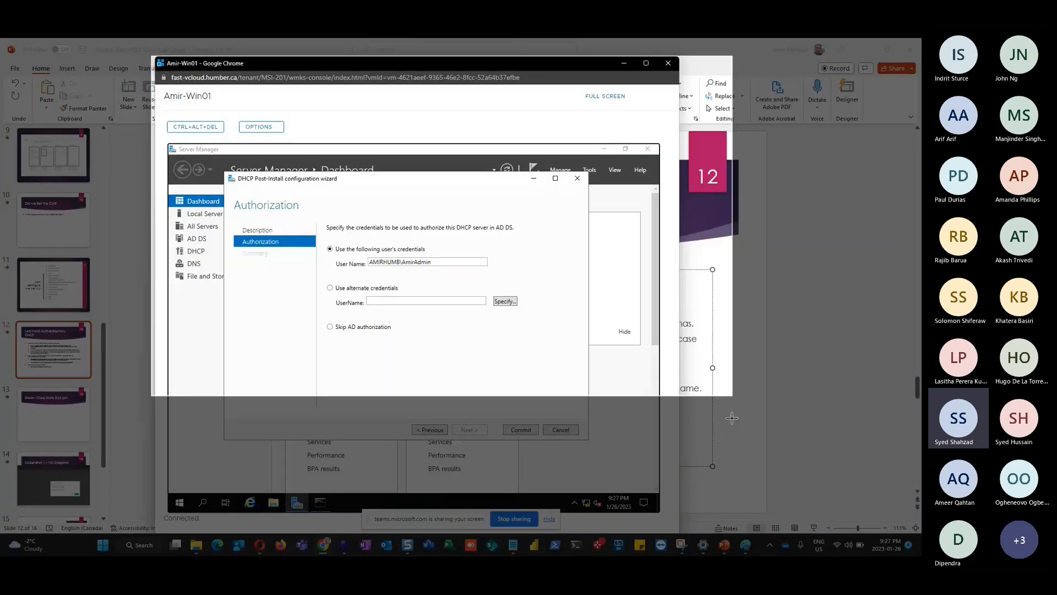
{"action": "left_click_drag", "start_coordinate": [732, 418], "coordinate": [671, 520]}
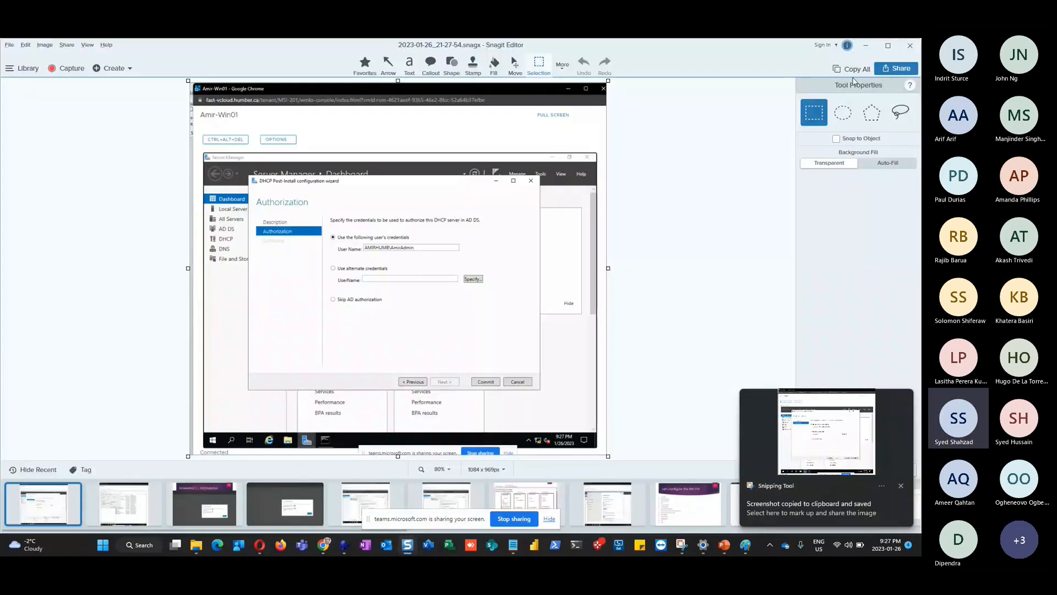
Minimize Snagit Editor and bring the PowerPoint lab slides back to the front
{"action": "left_click", "coordinate": [866, 46]}
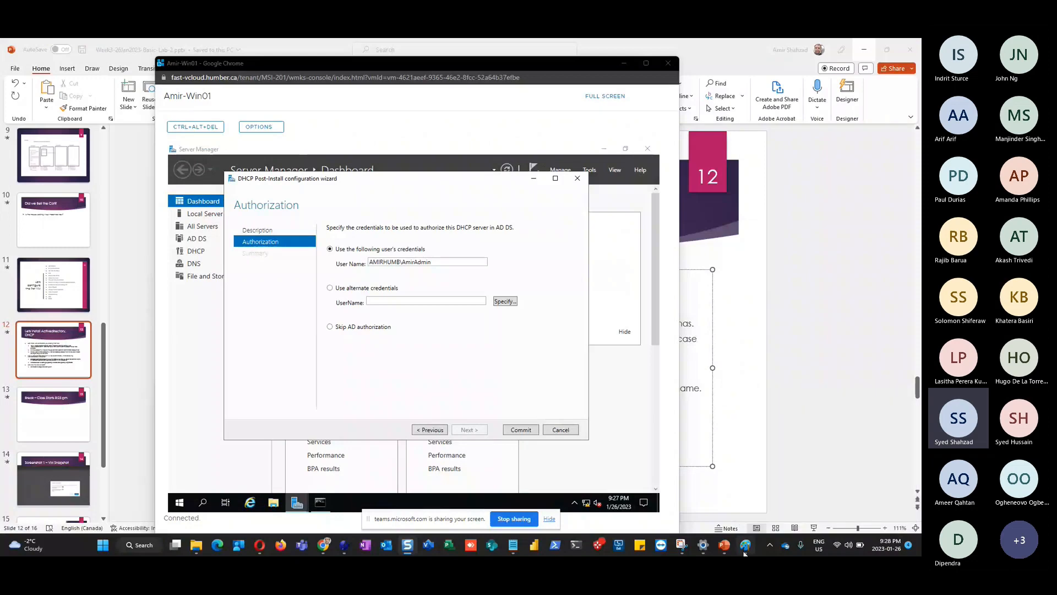
{"action": "mouse_move", "coordinate": [725, 551]}
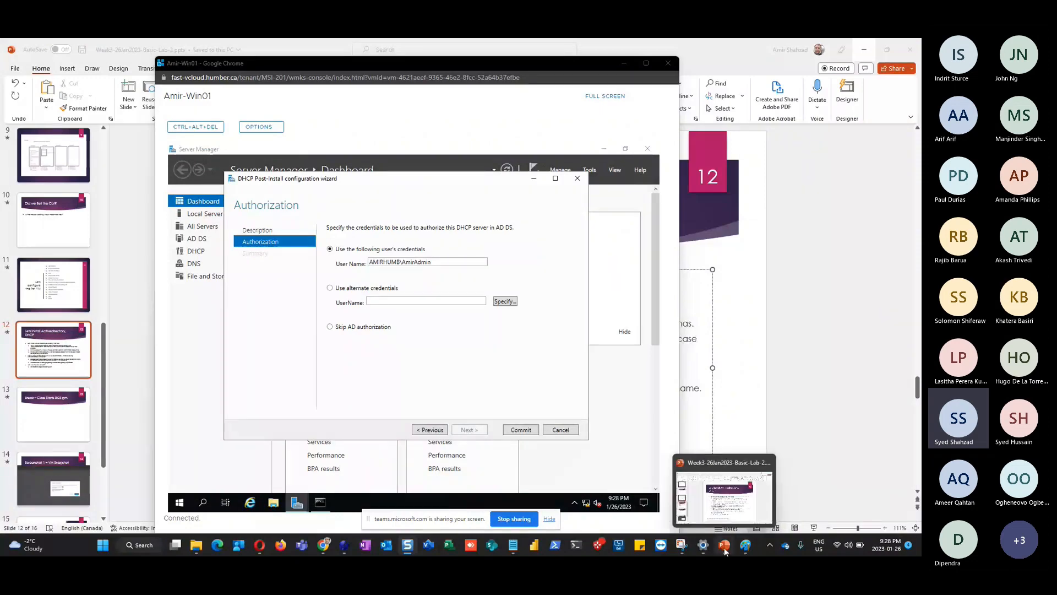
{"action": "left_click", "coordinate": [725, 551]}
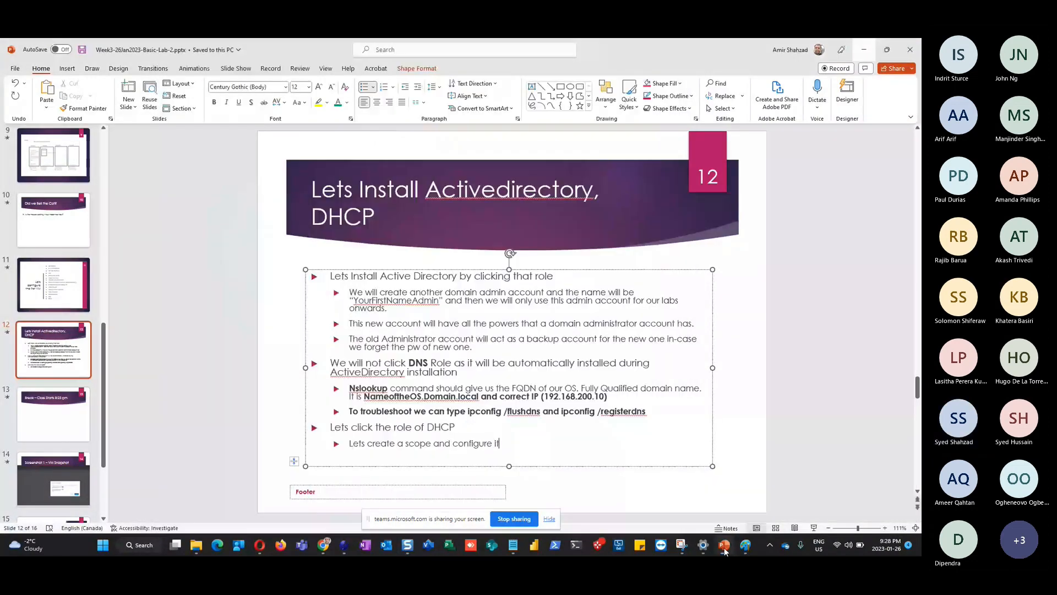
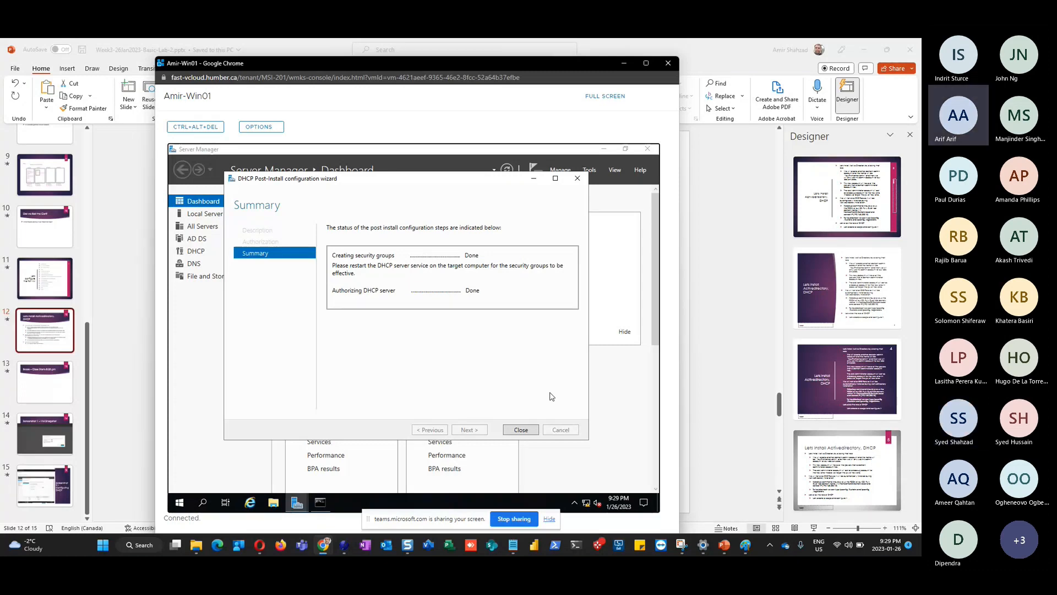
Close the DHCP post-install wizard once its Summary shows both steps Done
{"action": "left_click", "coordinate": [521, 430]}
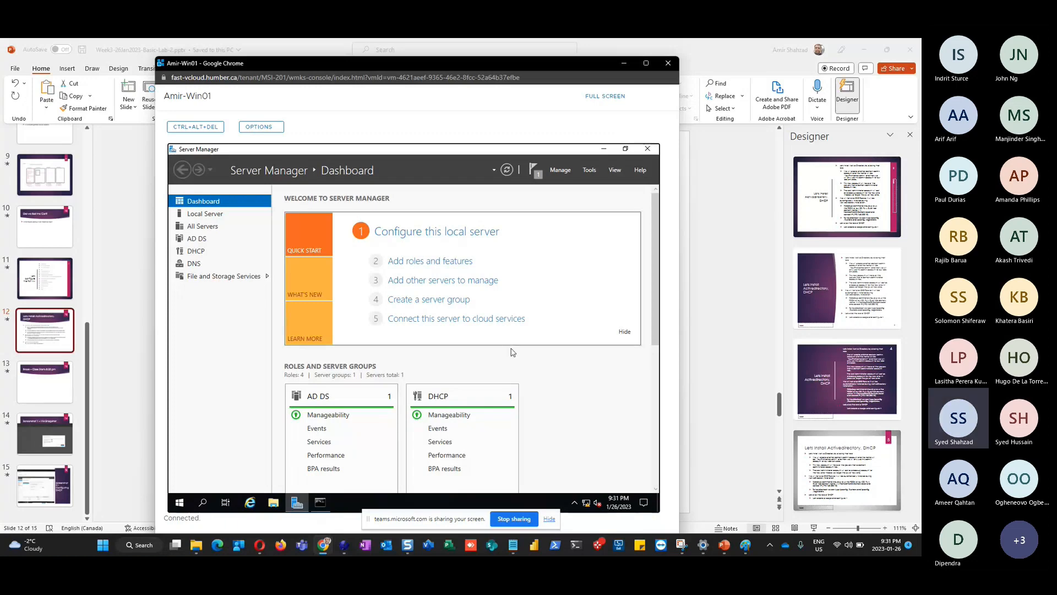
Open Server Manager's Tools menu to list the administrative tools
{"action": "left_click", "coordinate": [590, 170]}
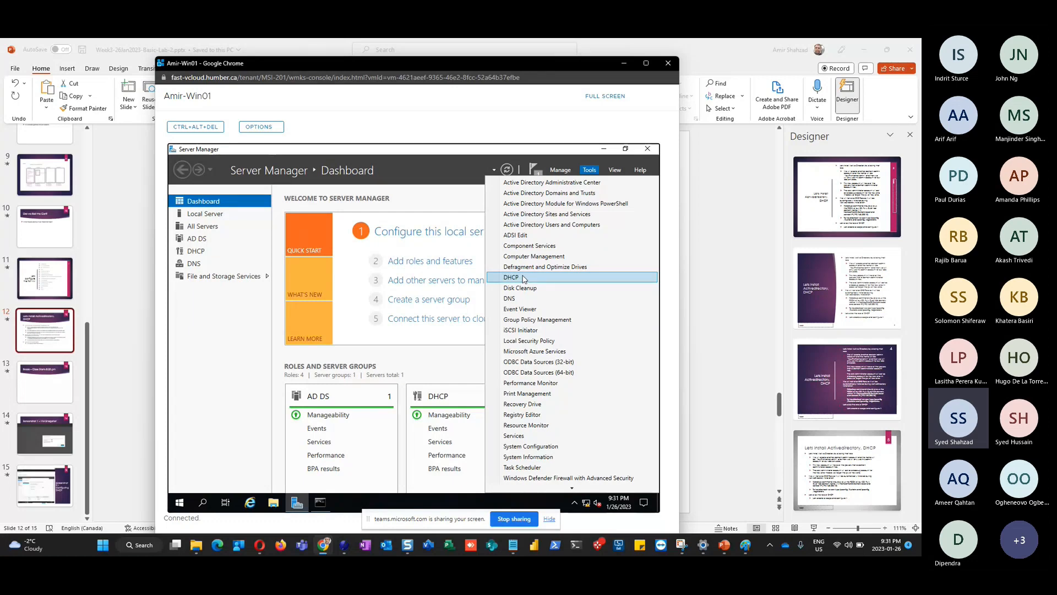
Open the DHCP console maximized, widen the tree, and expand the server and IPv4
{"action": "left_click", "coordinate": [522, 278]}
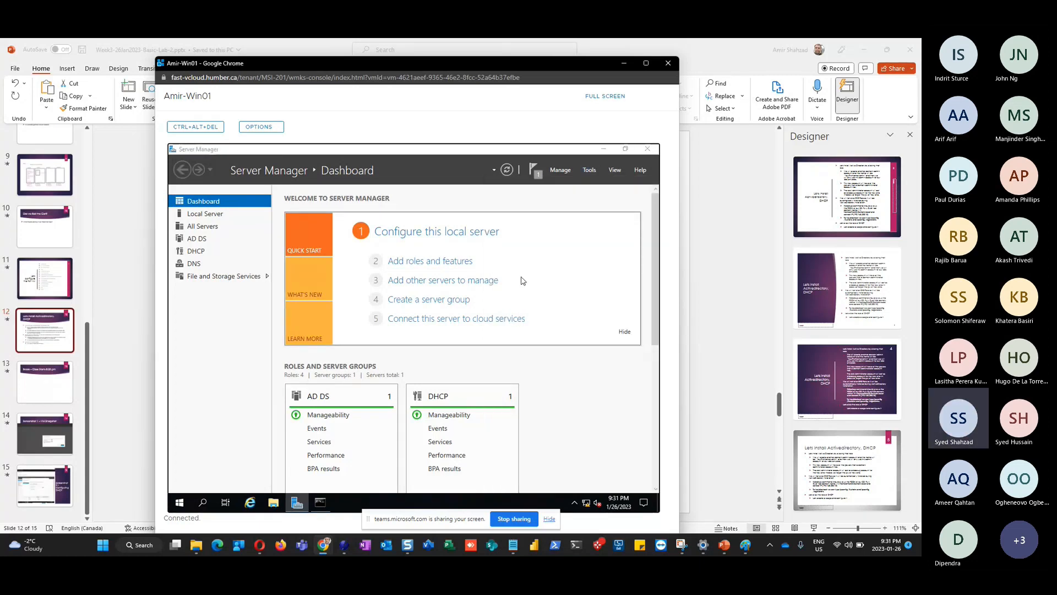
{"action": "left_click", "coordinate": [451, 187]}
{"action": "left_click", "coordinate": [203, 194]}
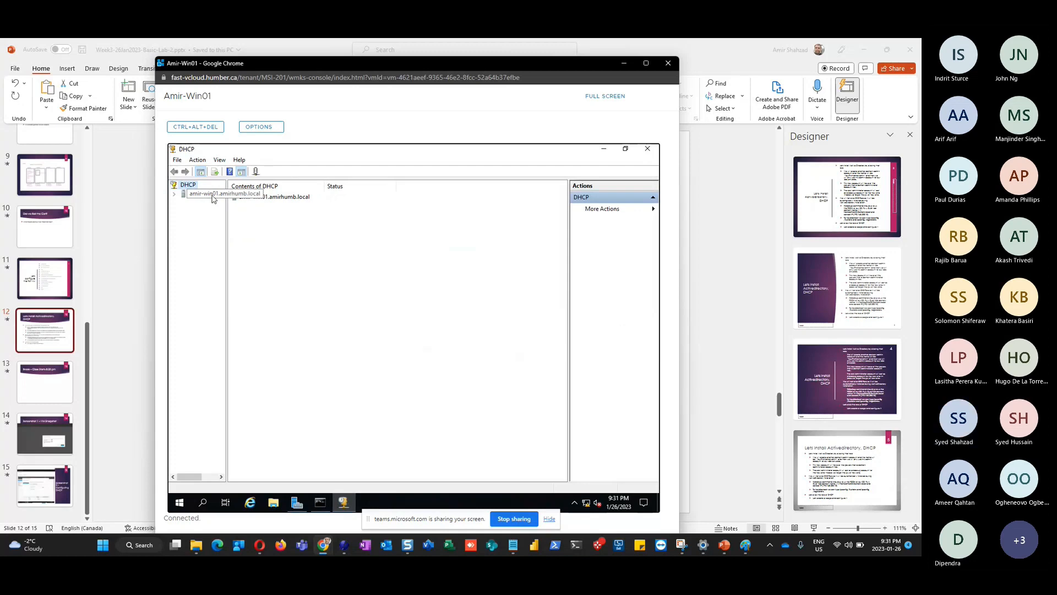
{"action": "double_click", "coordinate": [201, 197]}
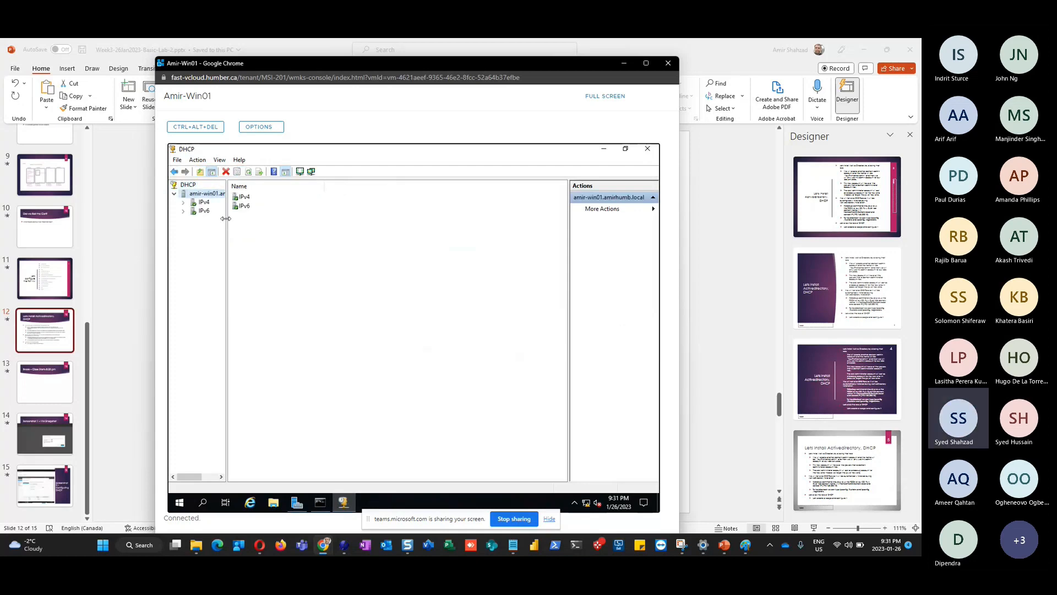
{"action": "left_click_drag", "start_coordinate": [225, 218], "coordinate": [320, 218]}
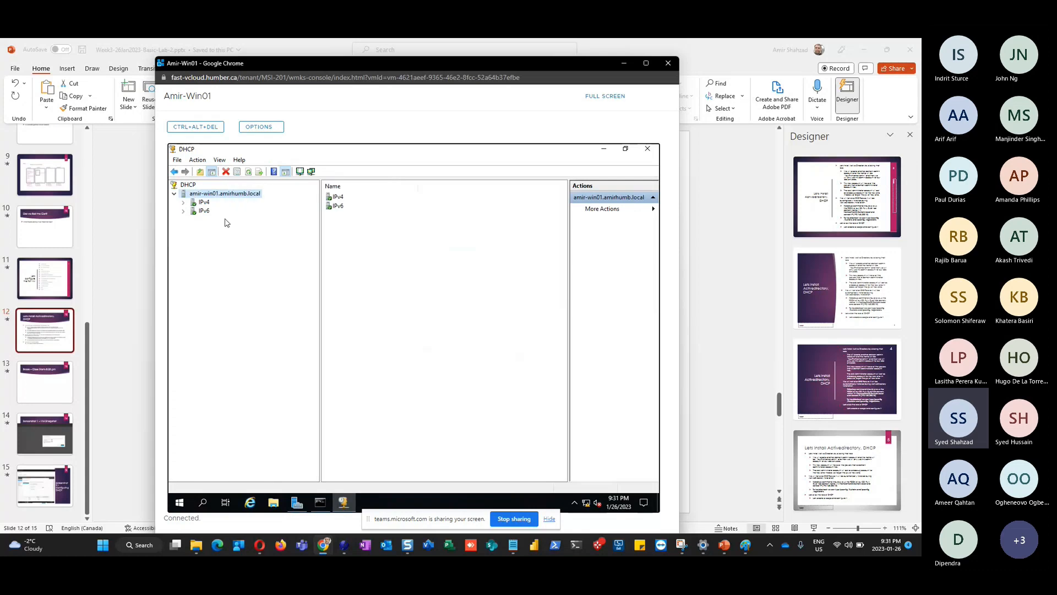
{"action": "left_click", "coordinate": [184, 203]}
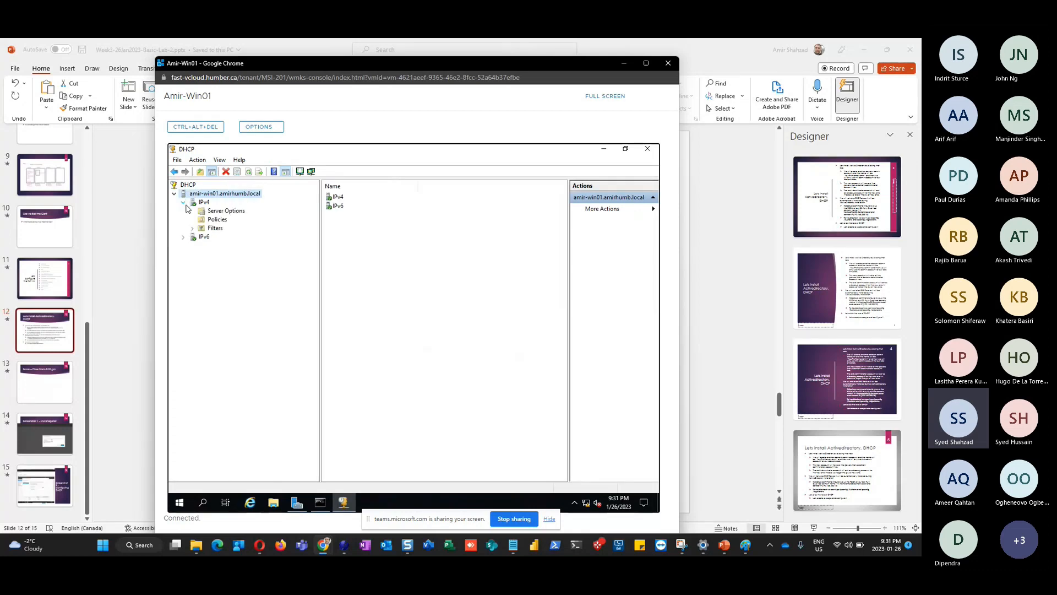
{"action": "left_click", "coordinate": [201, 203]}
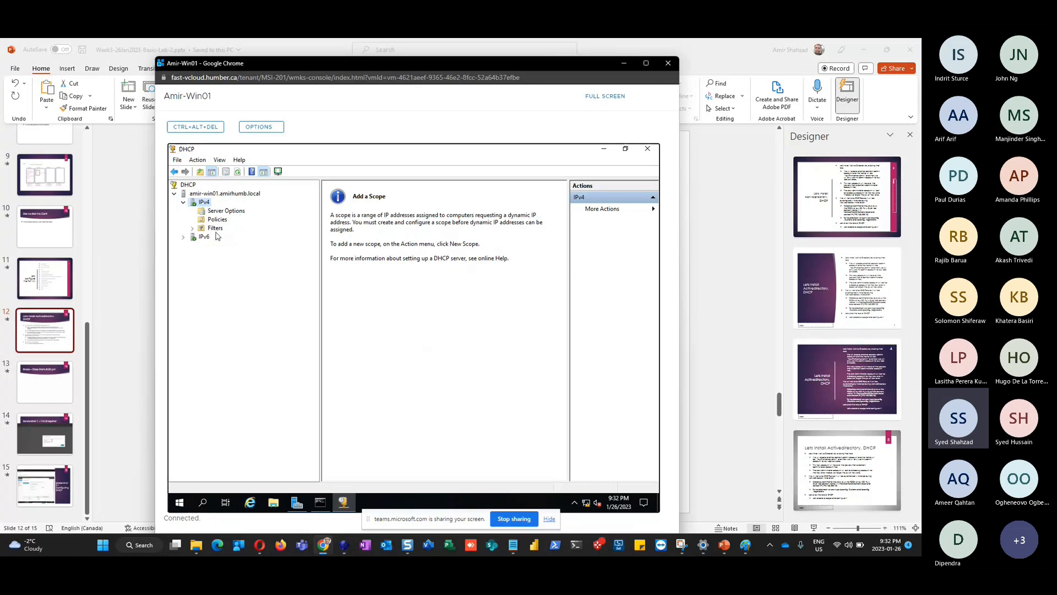
Start the New Scope Wizard from the IPv4 context menu
{"action": "right_click", "coordinate": [205, 205]}
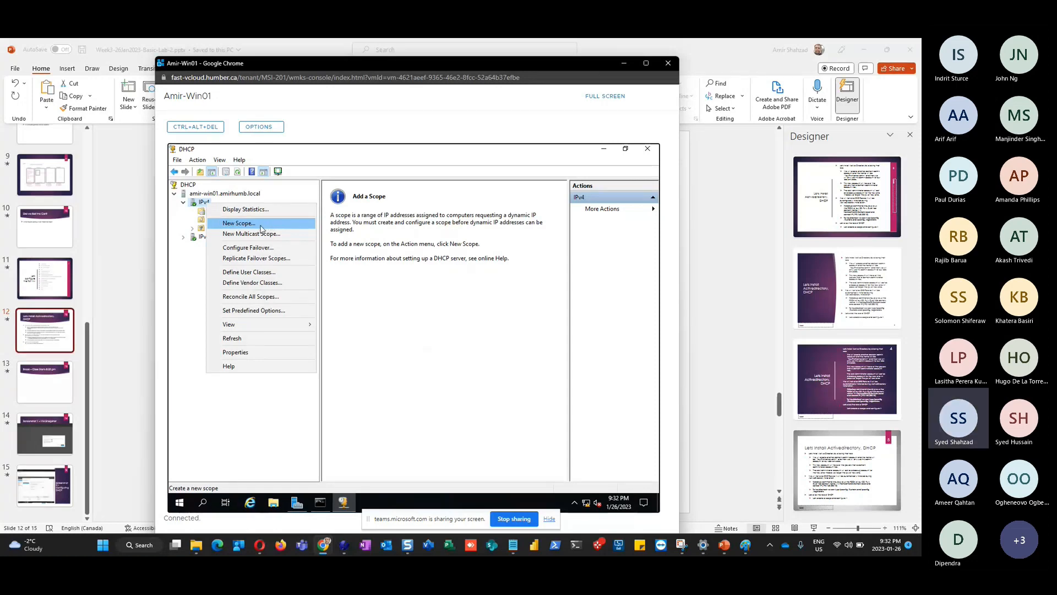
{"action": "right_click", "coordinate": [204, 202]}
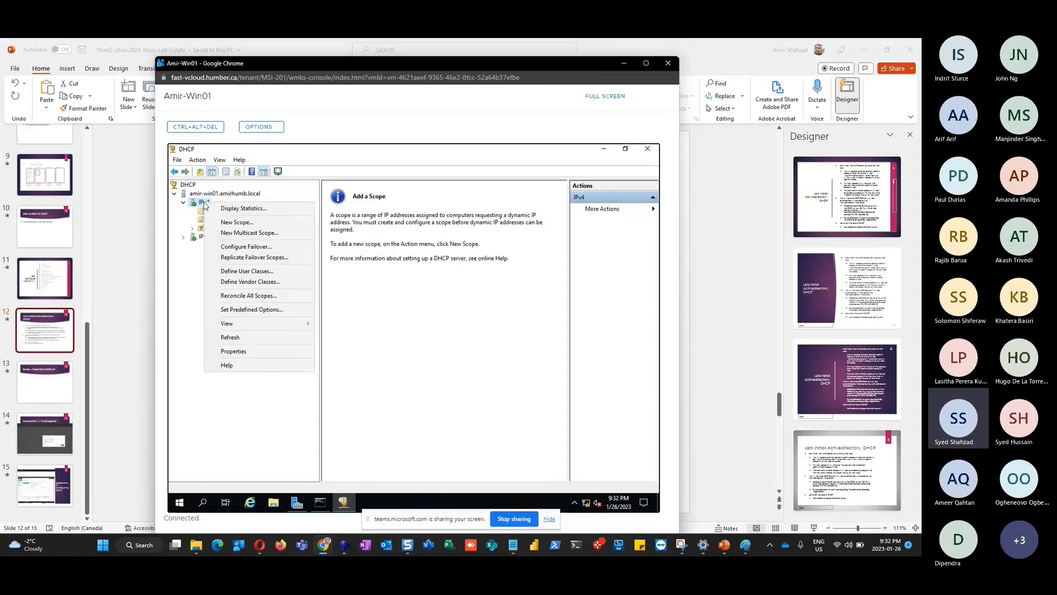
{"action": "left_click", "coordinate": [244, 223]}
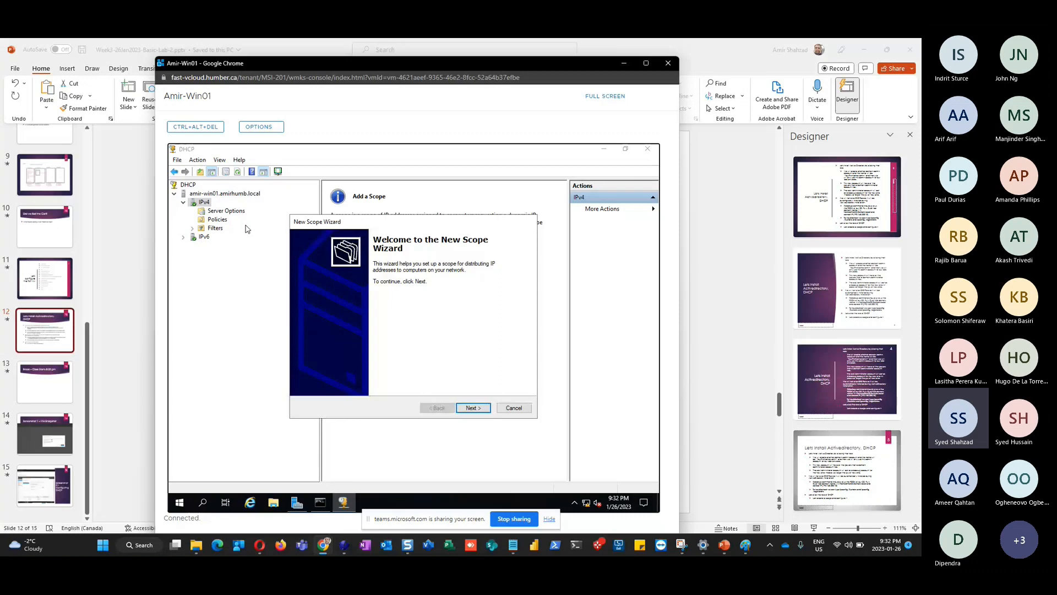
Enter the scope name Amir-Scope, then cancel the wizard and collapse IPv4
{"action": "left_click", "coordinate": [472, 407]}
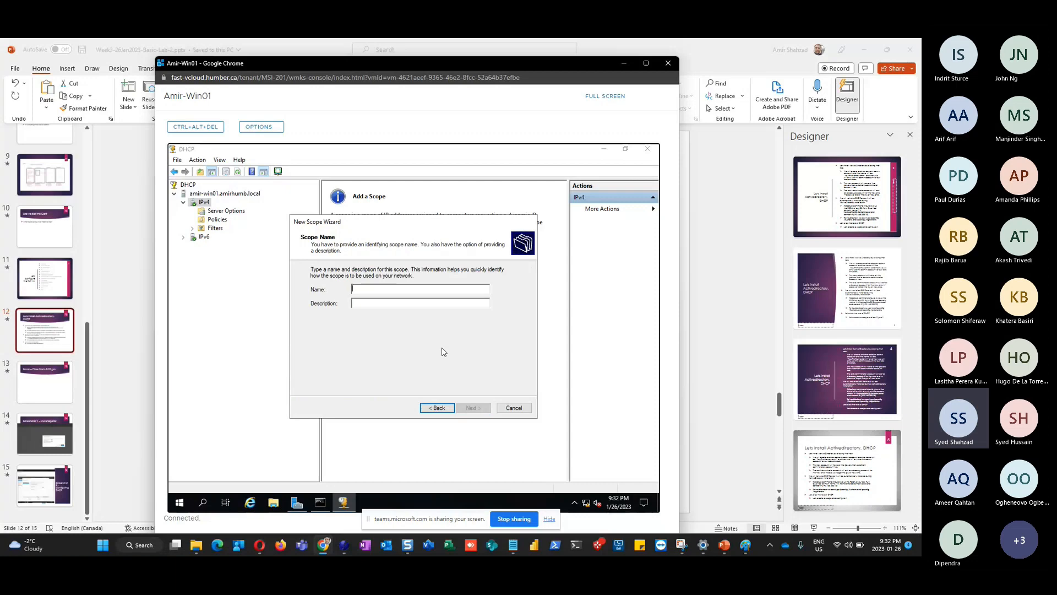
{"action": "type", "text": "Amir-Scope"}
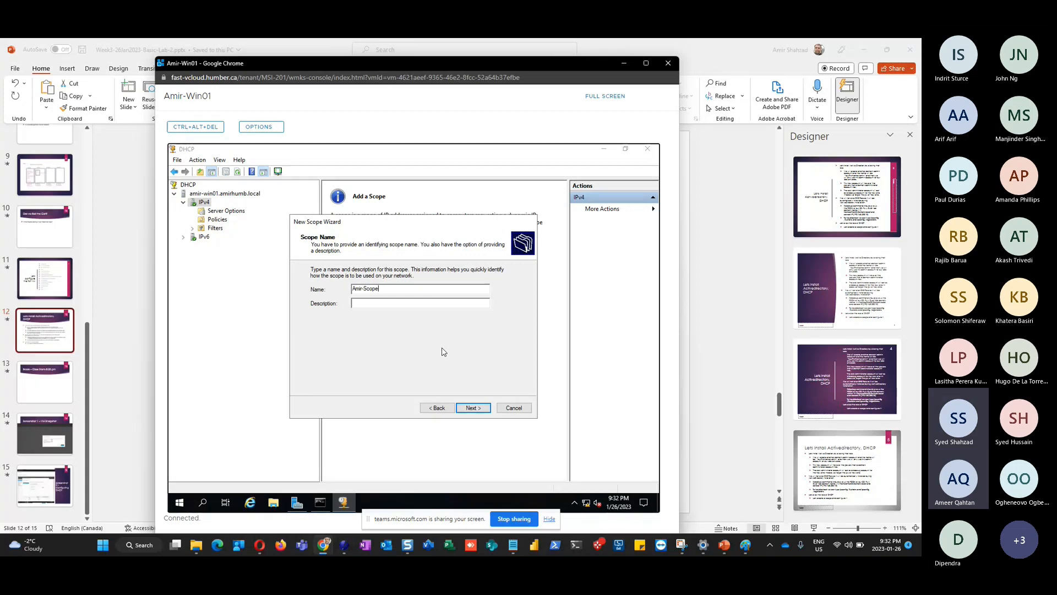
{"action": "left_click", "coordinate": [513, 407]}
{"action": "left_click", "coordinate": [183, 202]}
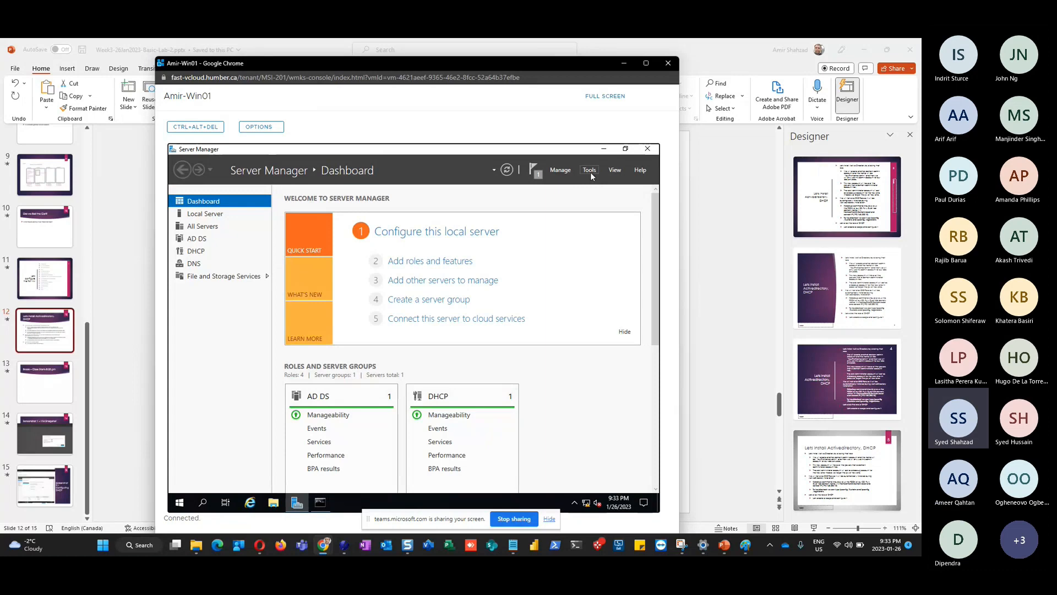
Relaunch the DHCP console maximized with IPv4 expanded, and right-click IPv4
{"action": "left_click", "coordinate": [590, 170]}
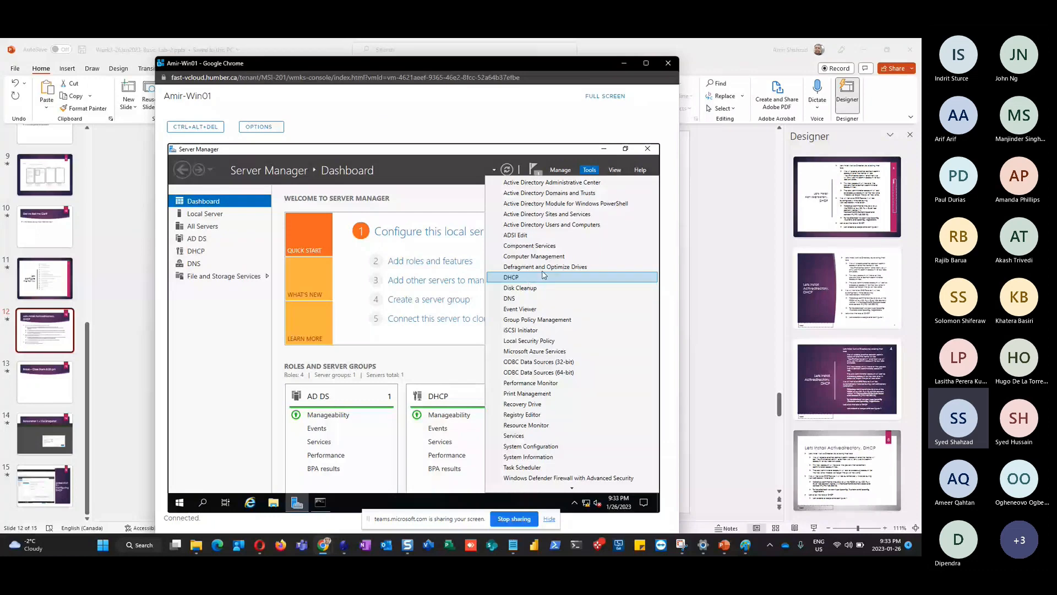
{"action": "left_click", "coordinate": [544, 275]}
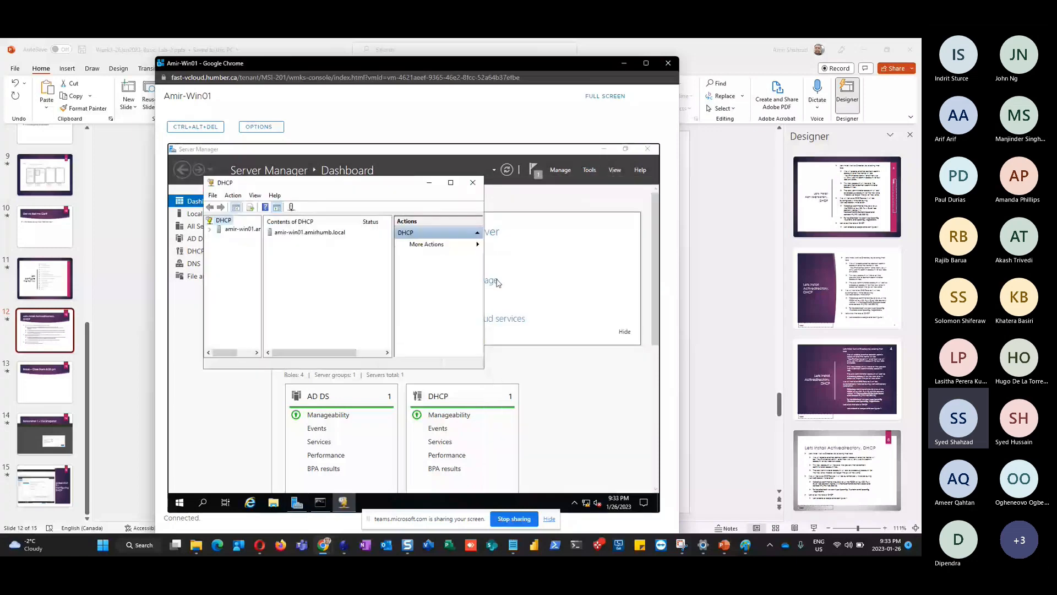
{"action": "left_click", "coordinate": [451, 182]}
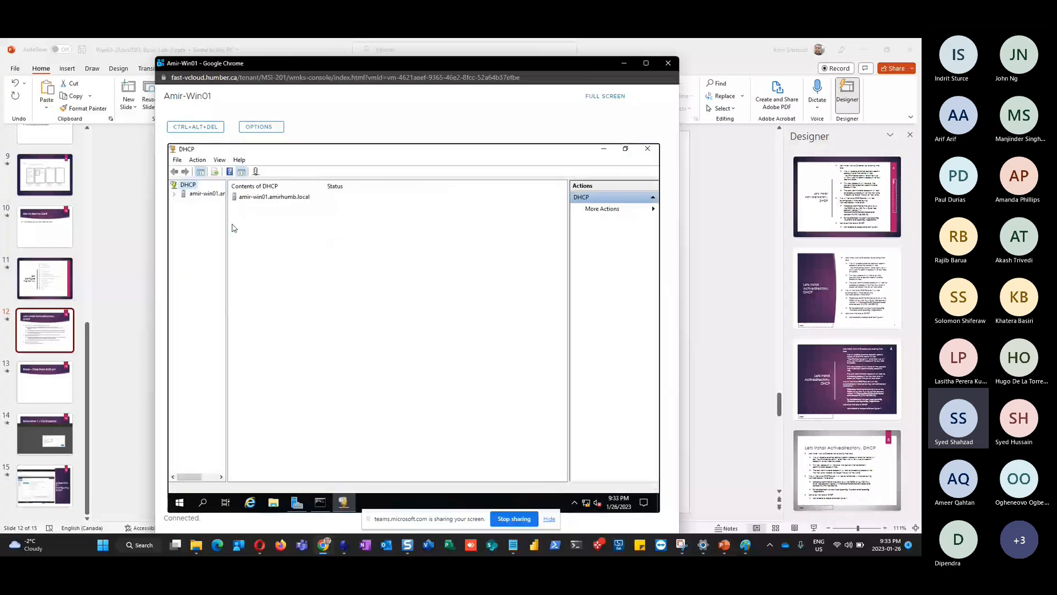
{"action": "left_click_drag", "start_coordinate": [227, 222], "coordinate": [301, 223]}
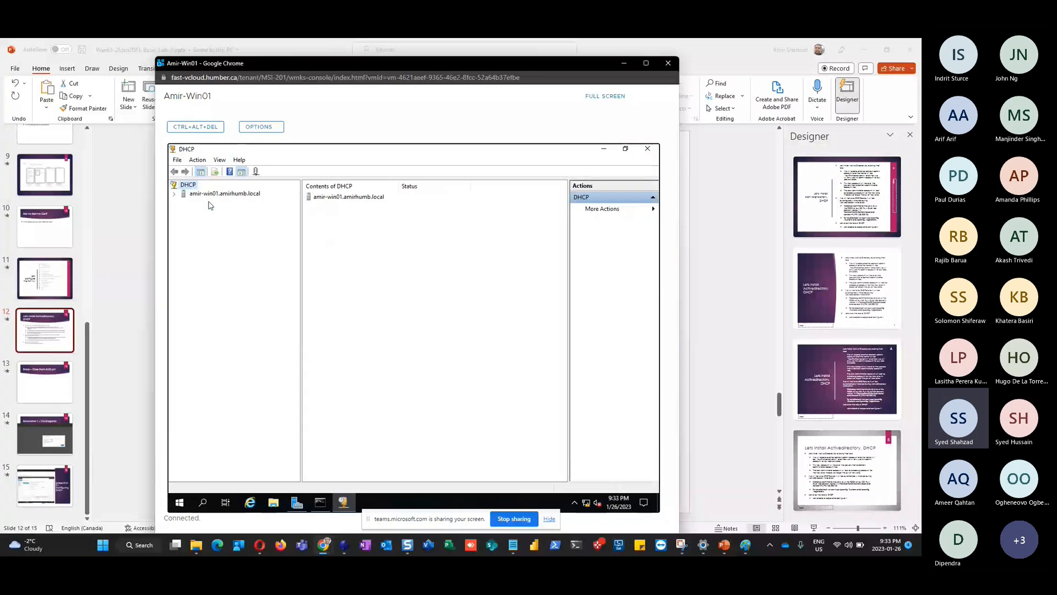
{"action": "left_click", "coordinate": [174, 193]}
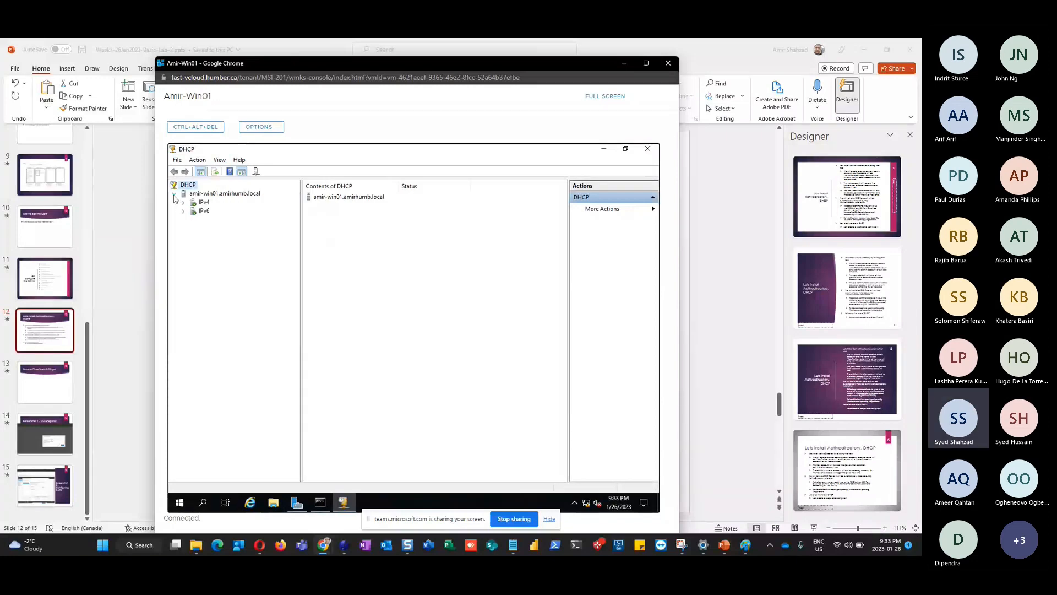
{"action": "double_click", "coordinate": [203, 203]}
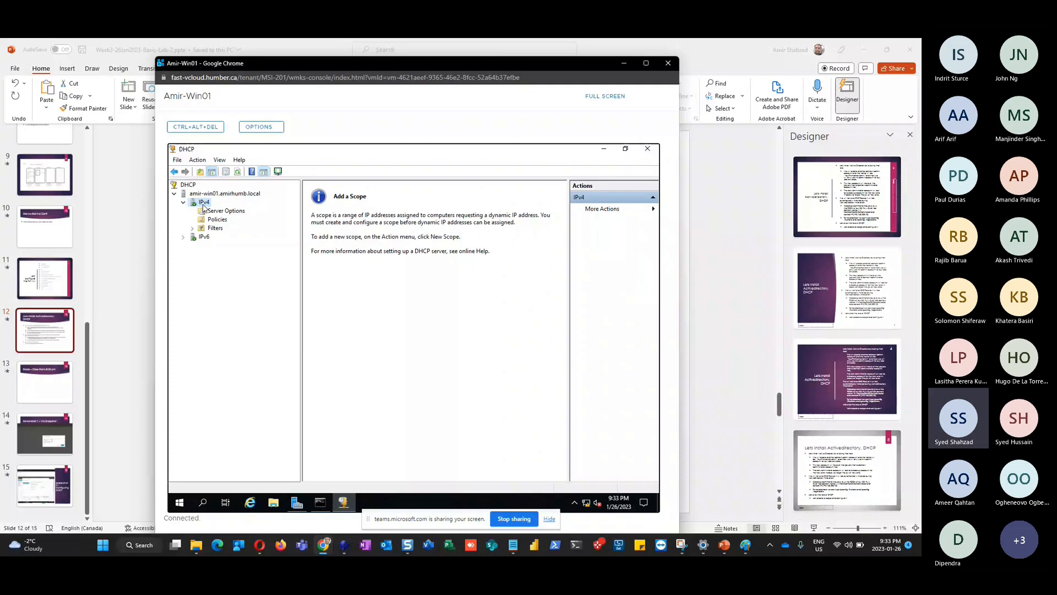
{"action": "right_click", "coordinate": [204, 204]}
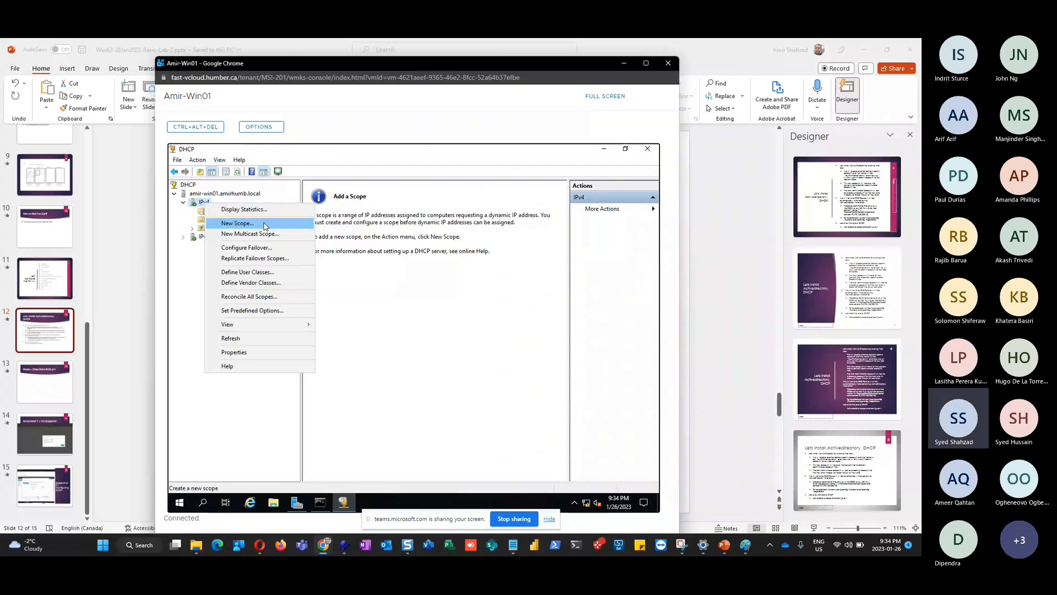
Choose New Scope, name it Amir-Scope, and continue to the address range
{"action": "left_click", "coordinate": [264, 224]}
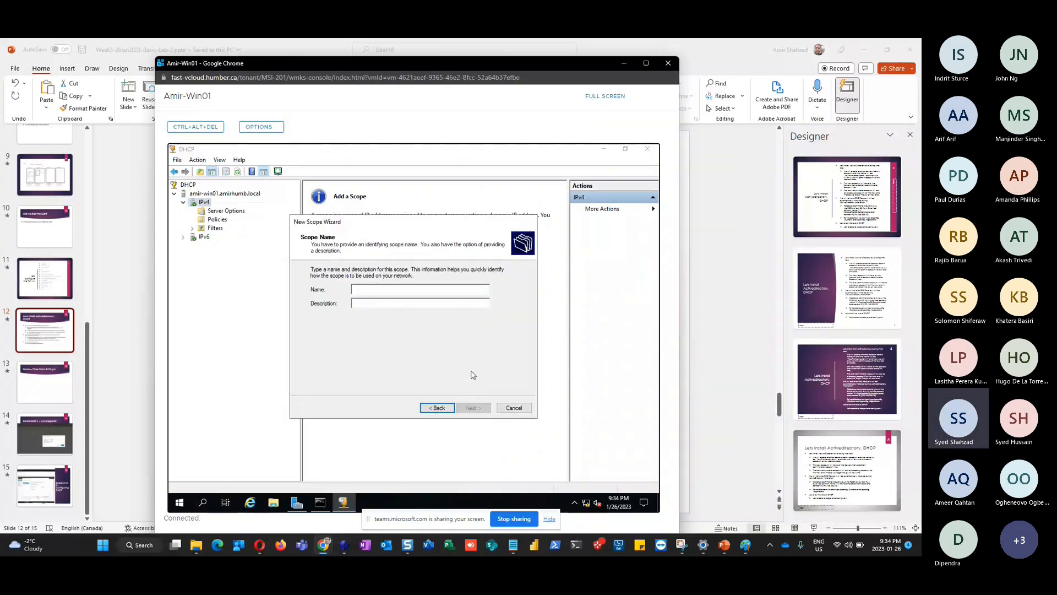
{"action": "type", "text": "Amir-Scope"}
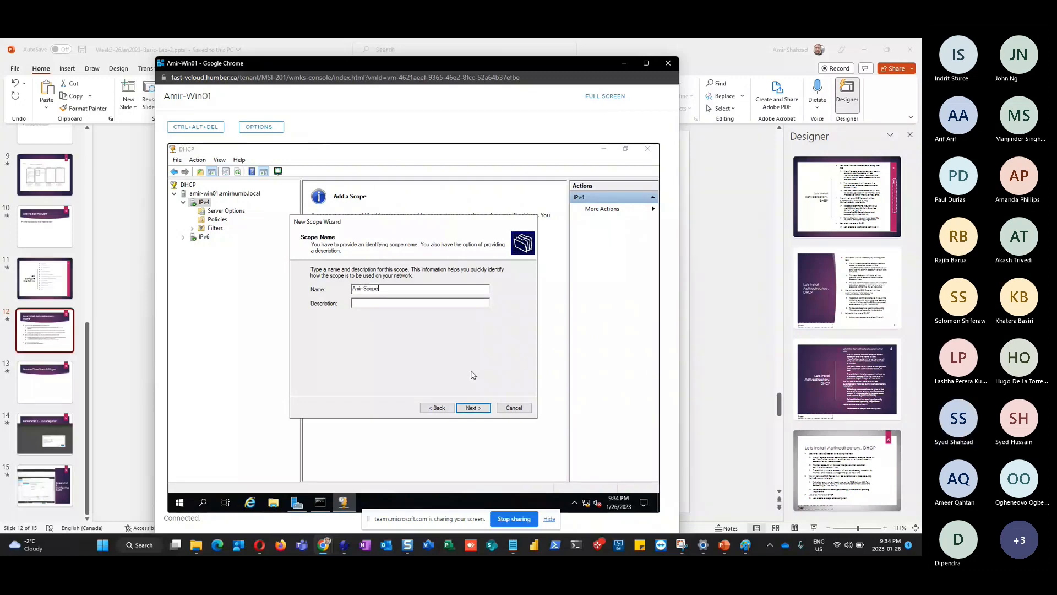
{"action": "left_click", "coordinate": [474, 408]}
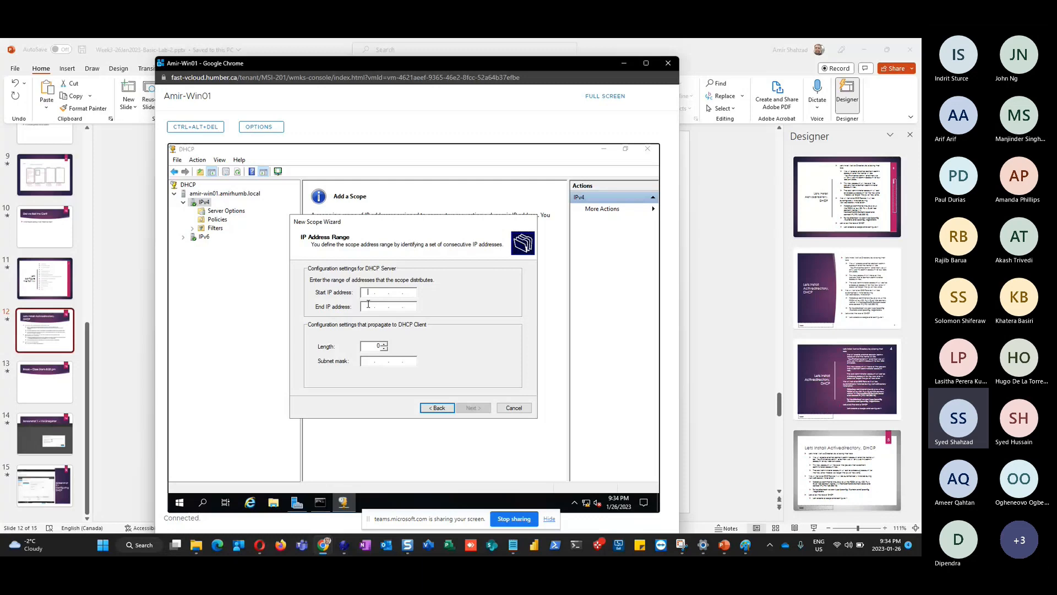
Enter the range 192.168.200.50 to 192.168.200.100 with length 24 and continue
{"action": "type", "text": "192 . 168 . 200 . 50"}
{"action": "left_click", "coordinate": [368, 307]}
{"action": "type", "text": "192 . 168 . "}
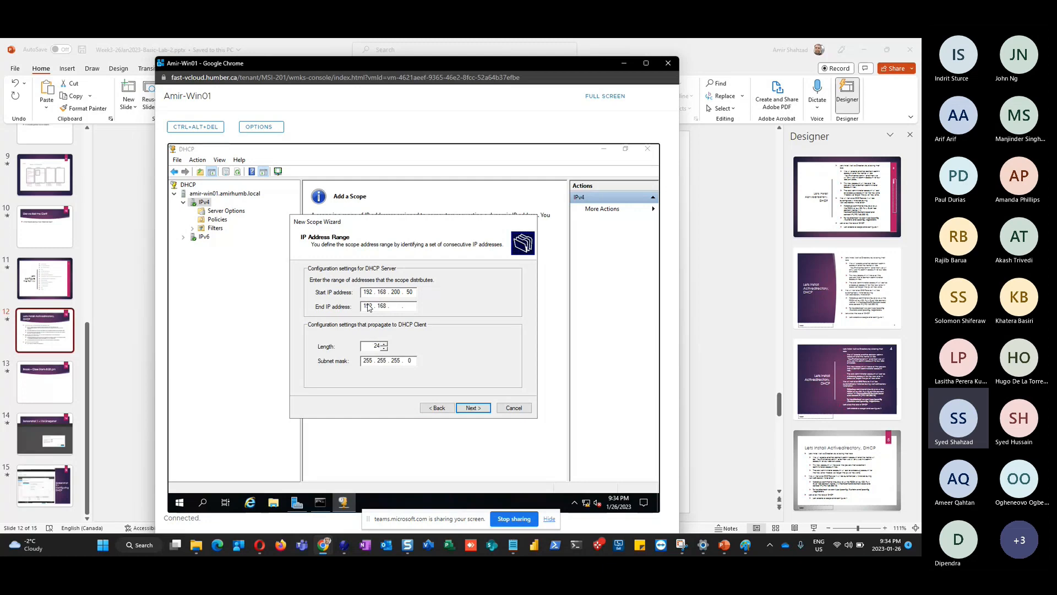
{"action": "type", "text": "200 . "}
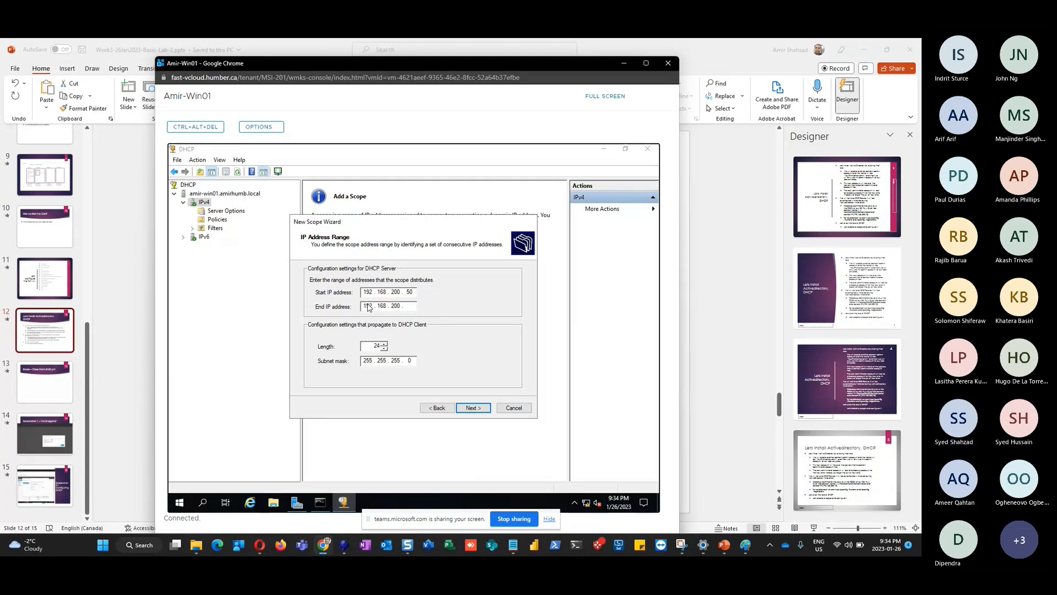
{"action": "type", "text": "100"}
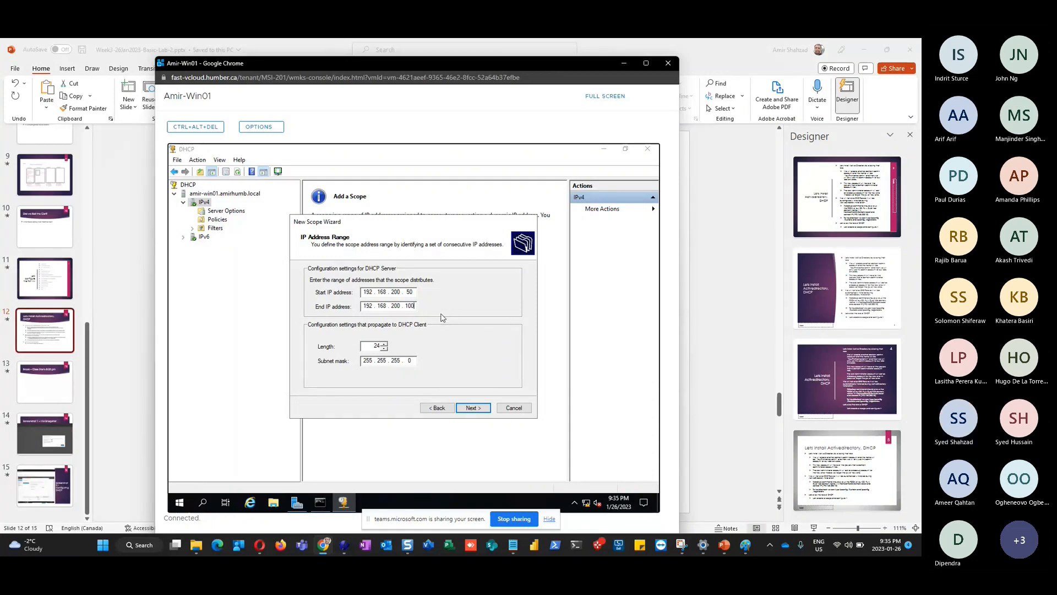
{"action": "left_click", "coordinate": [476, 409]}
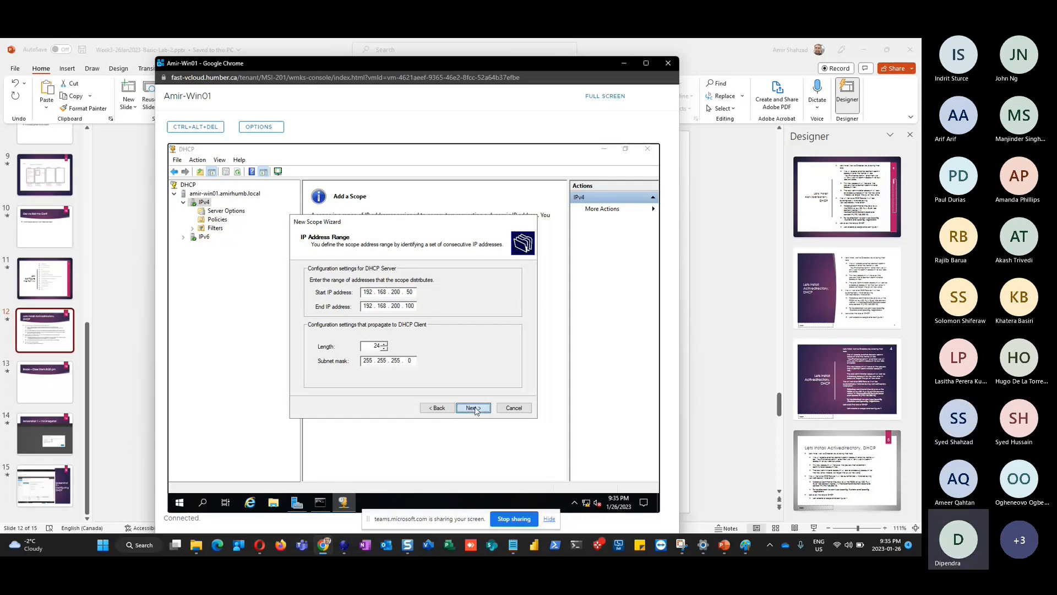
{"action": "left_click", "coordinate": [429, 410]}
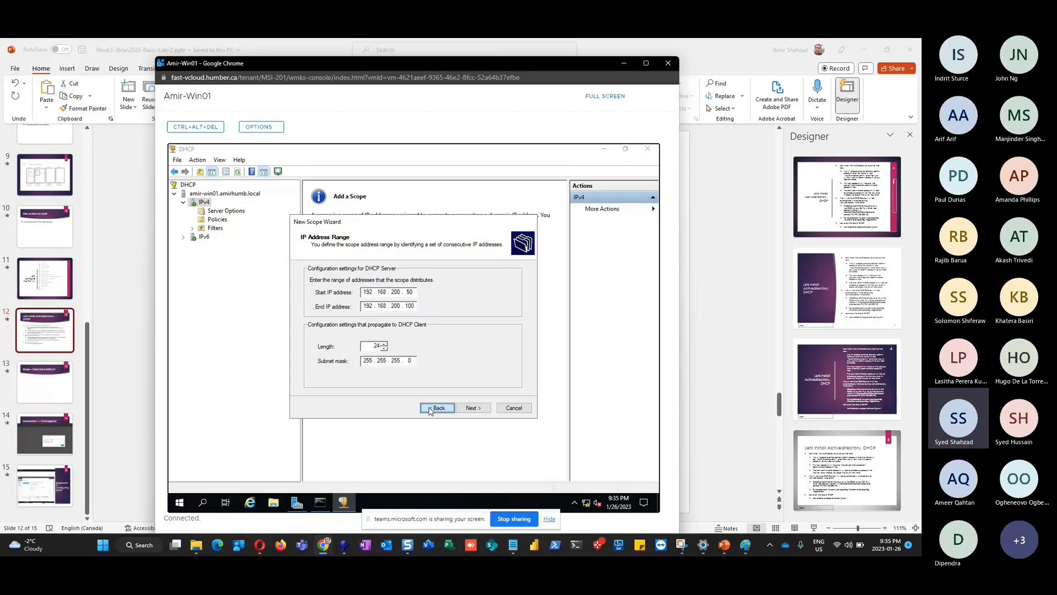
{"action": "left_click", "coordinate": [429, 410]}
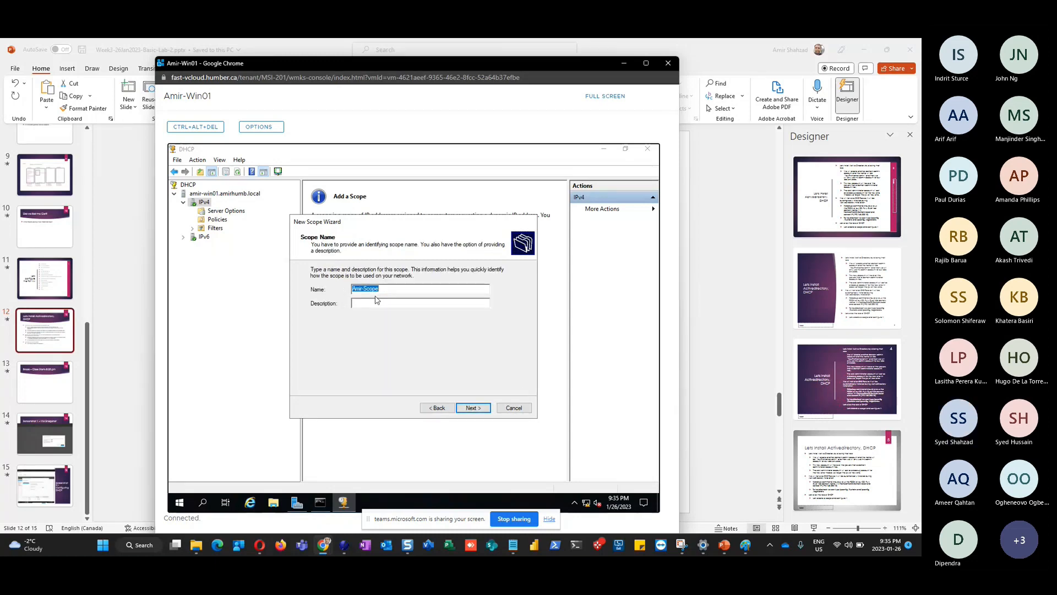
{"action": "left_click", "coordinate": [472, 410]}
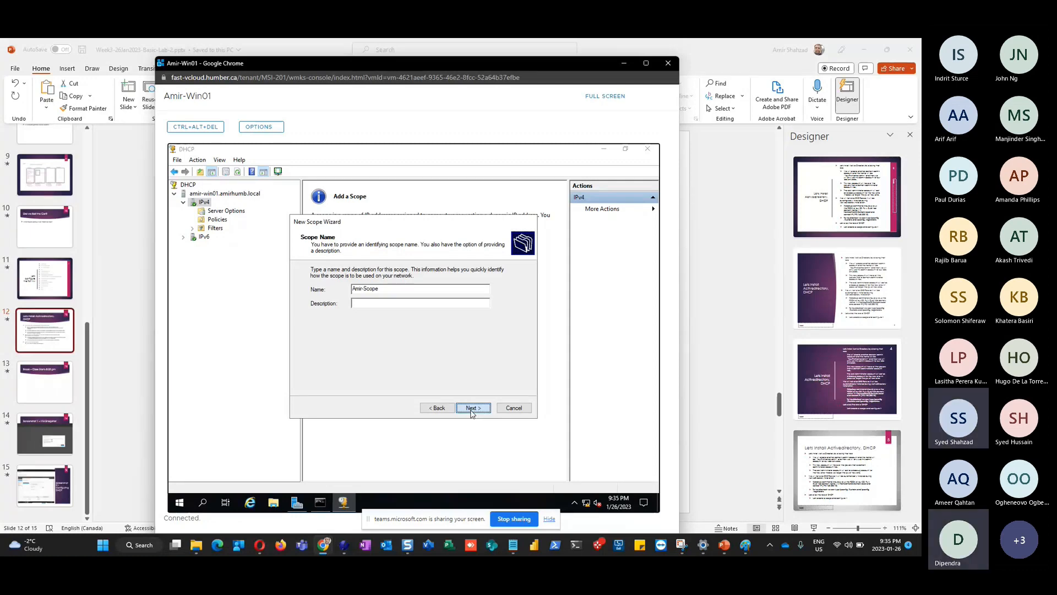
{"action": "left_click", "coordinate": [471, 411]}
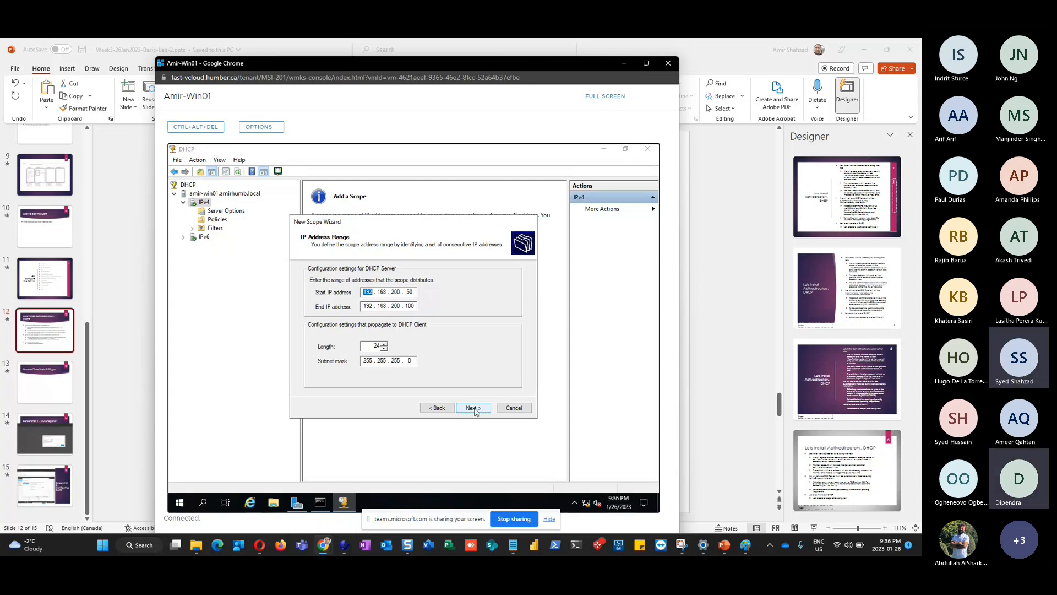
{"action": "left_click", "coordinate": [474, 409]}
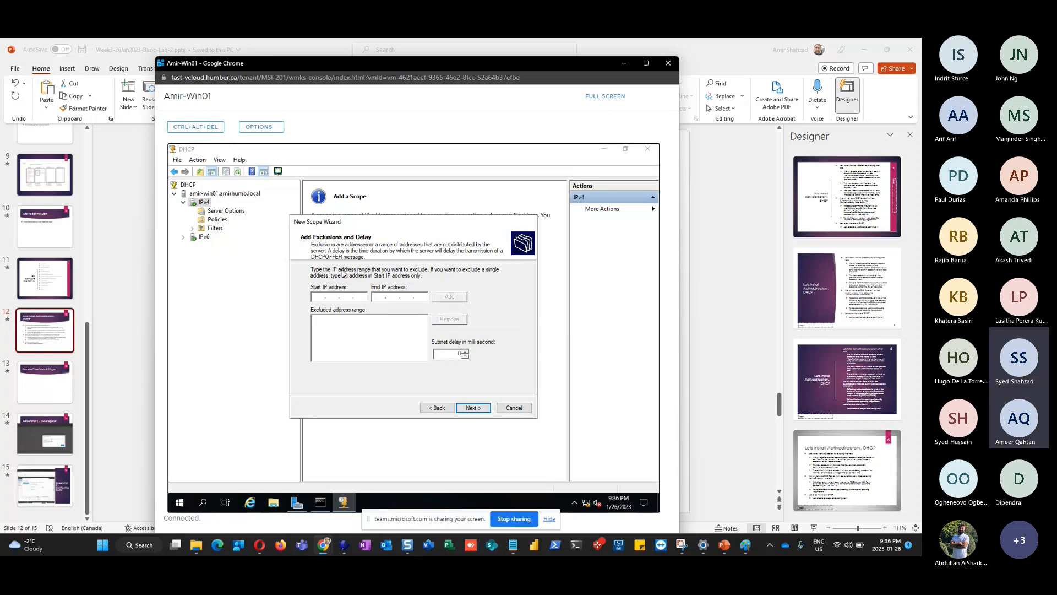
Recheck the address range, then pass the exclusions page without adding any addresses
{"action": "left_click", "coordinate": [433, 411]}
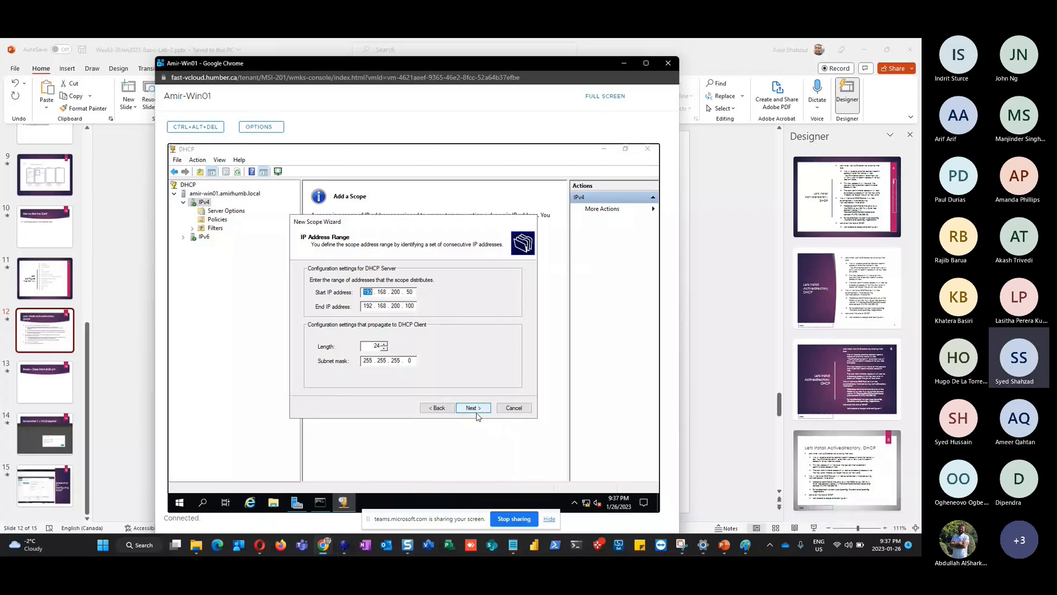
{"action": "left_click", "coordinate": [474, 413]}
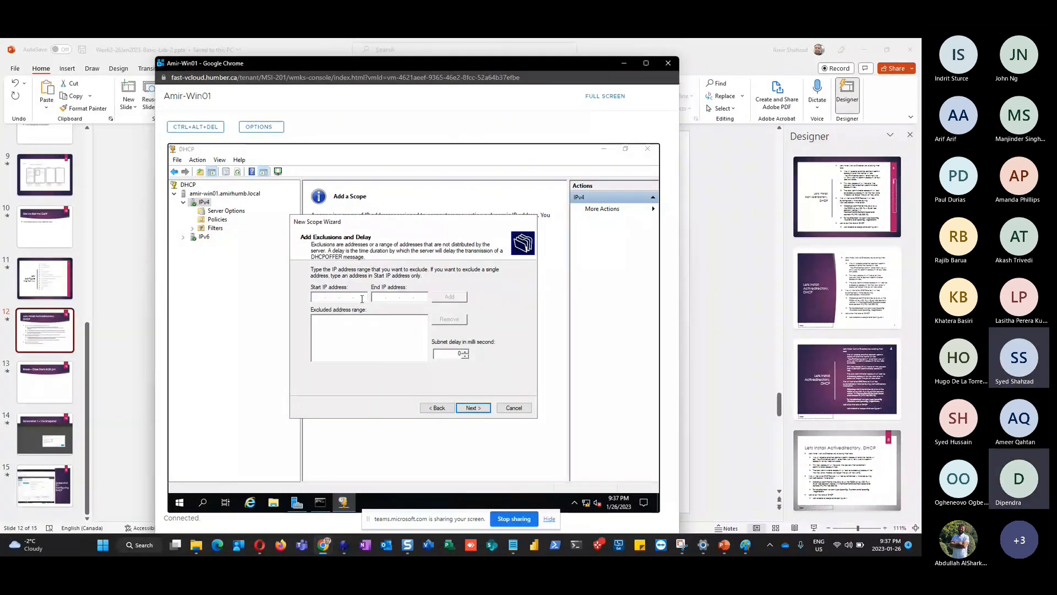
{"action": "left_click", "coordinate": [362, 299]}
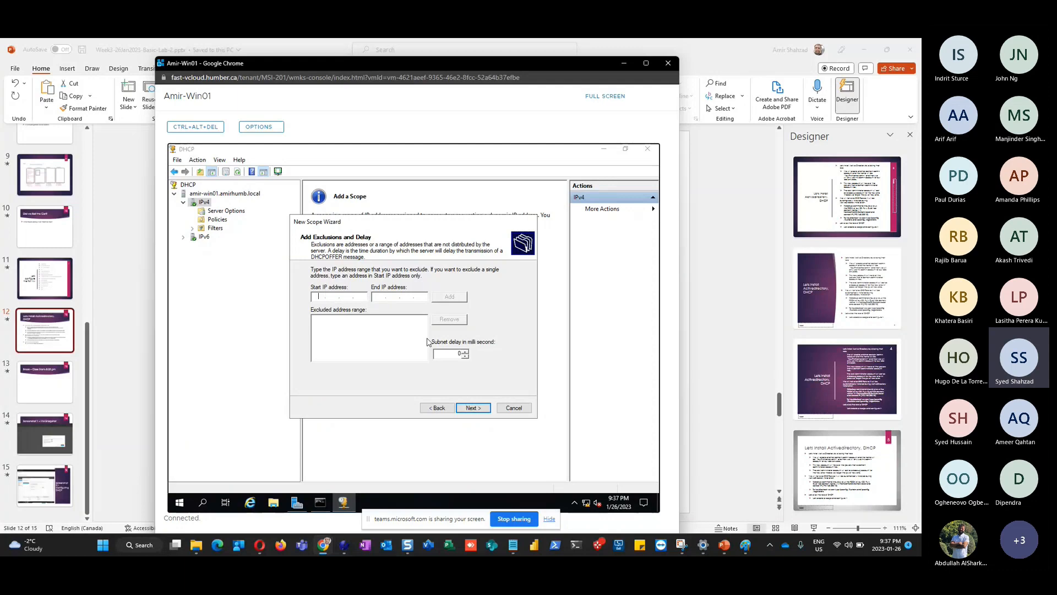
{"action": "left_click", "coordinate": [474, 411]}
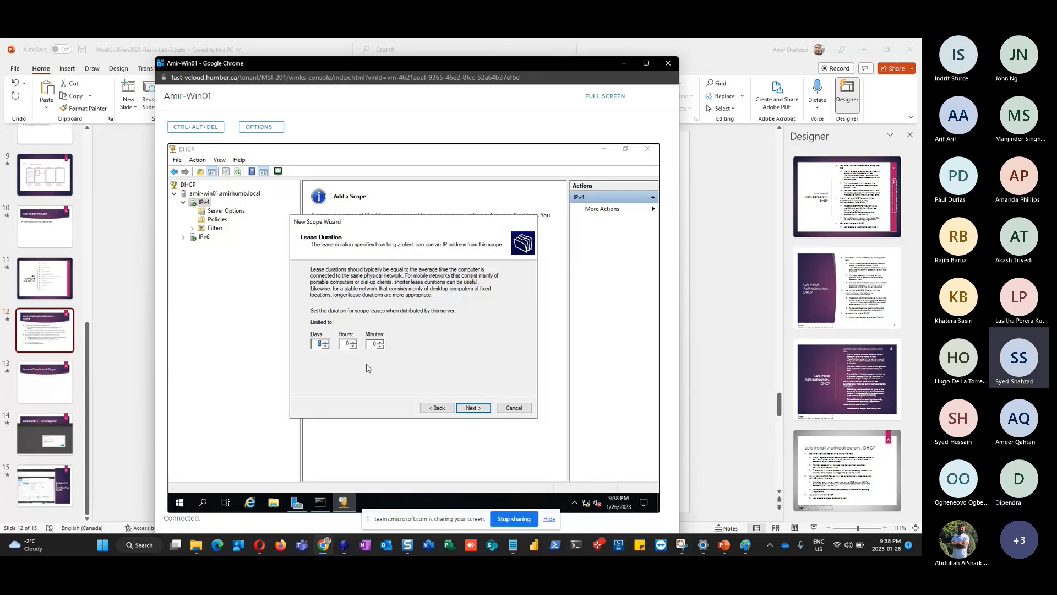
Accept the default lease duration and opt to configure DHCP options now
{"action": "left_click", "coordinate": [478, 409]}
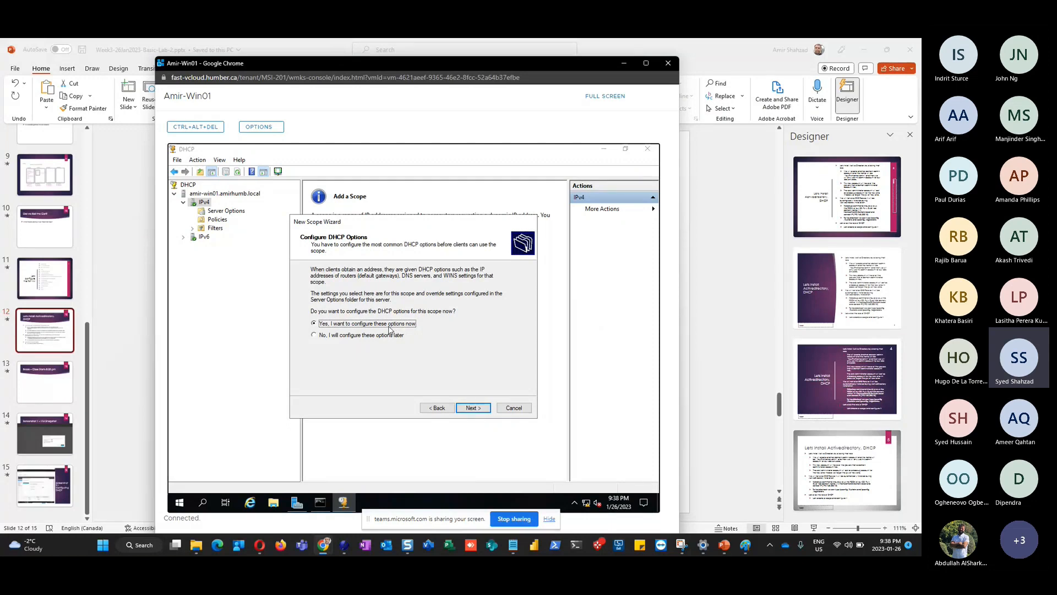
{"action": "left_click", "coordinate": [470, 408]}
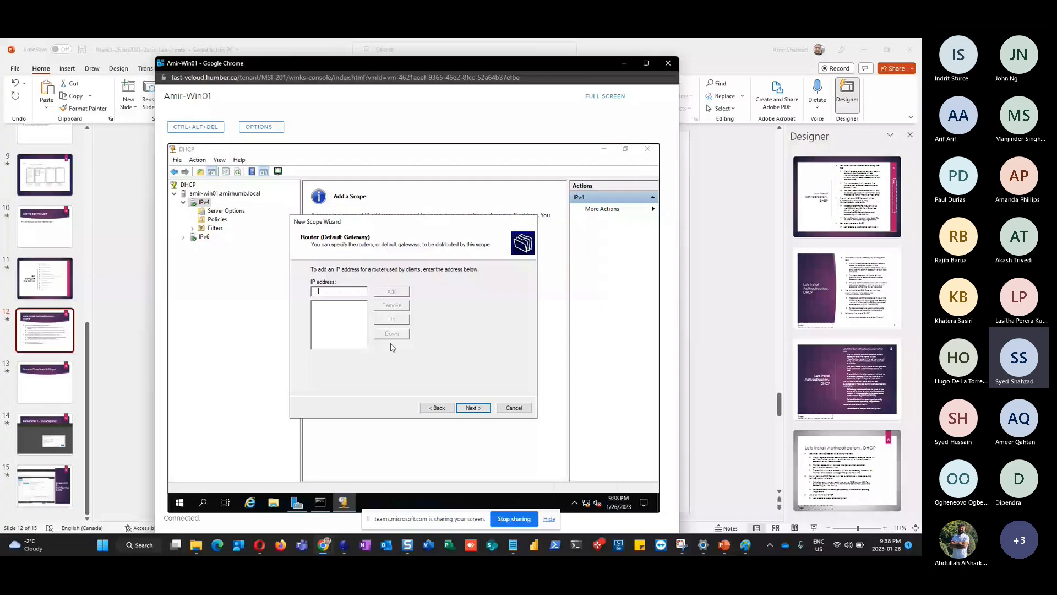
Skip the default gateway and accept DNS server 192.168.200.10
{"action": "key", "text": "Return"}
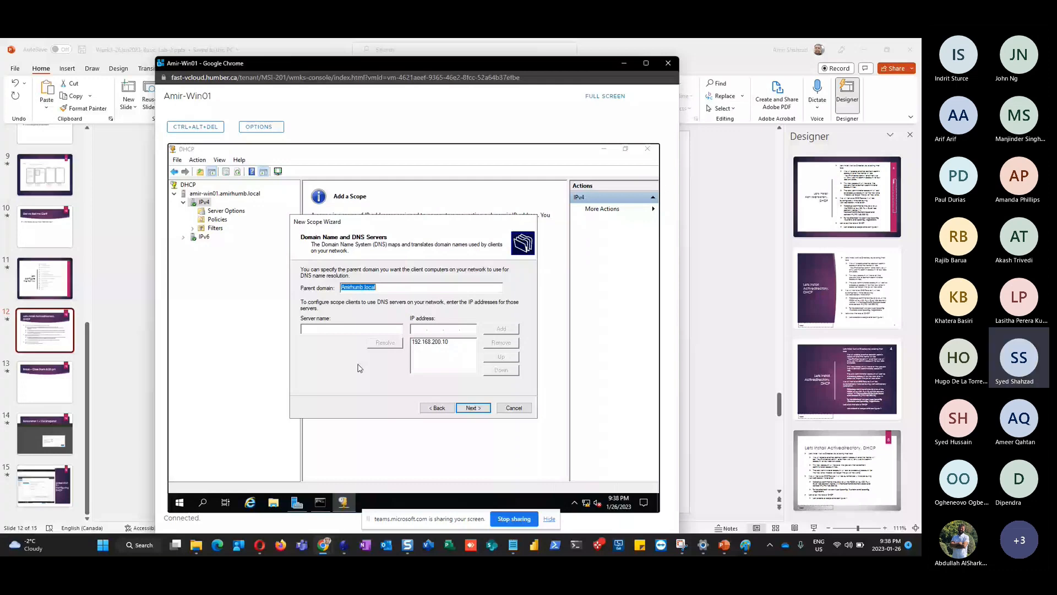
{"action": "left_click", "coordinate": [473, 407]}
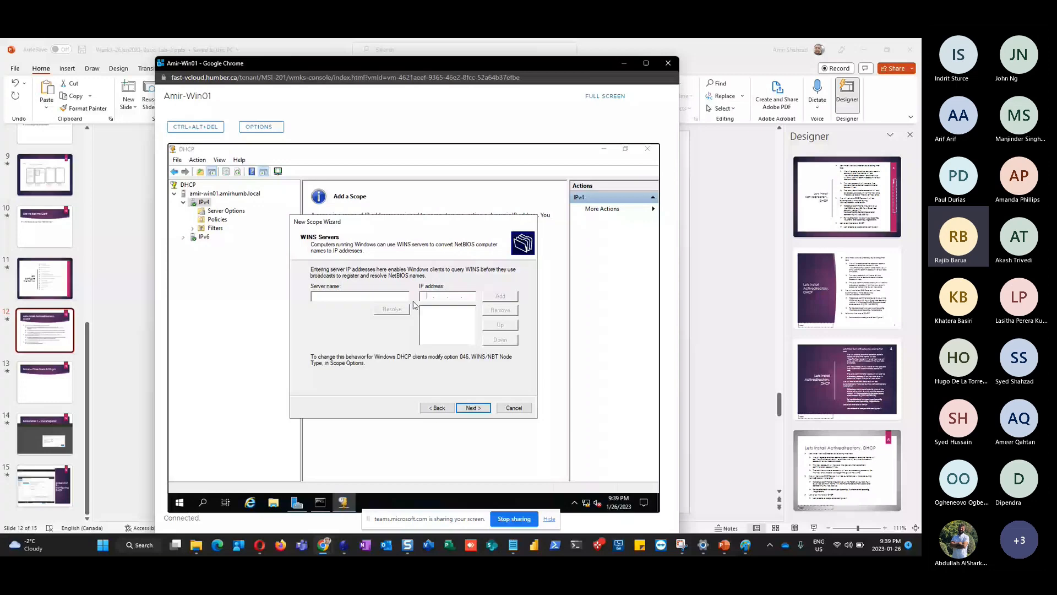
Step past the Router and WINS pages and choose to activate the scope now
{"action": "left_click", "coordinate": [435, 408]}
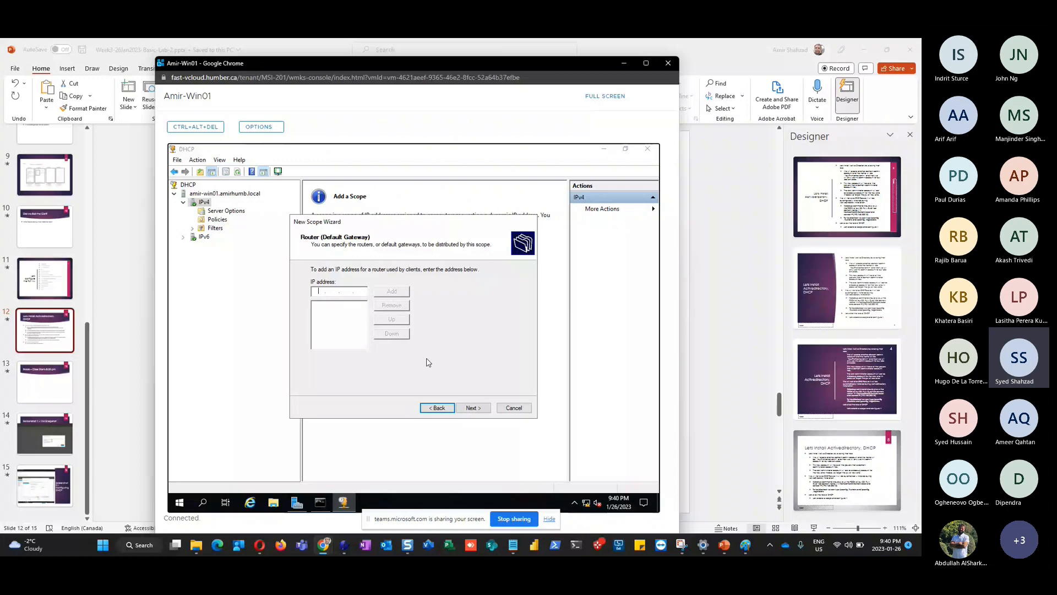
{"action": "left_click", "coordinate": [475, 408]}
{"action": "left_click", "coordinate": [477, 410]}
{"action": "left_click", "coordinate": [476, 410]}
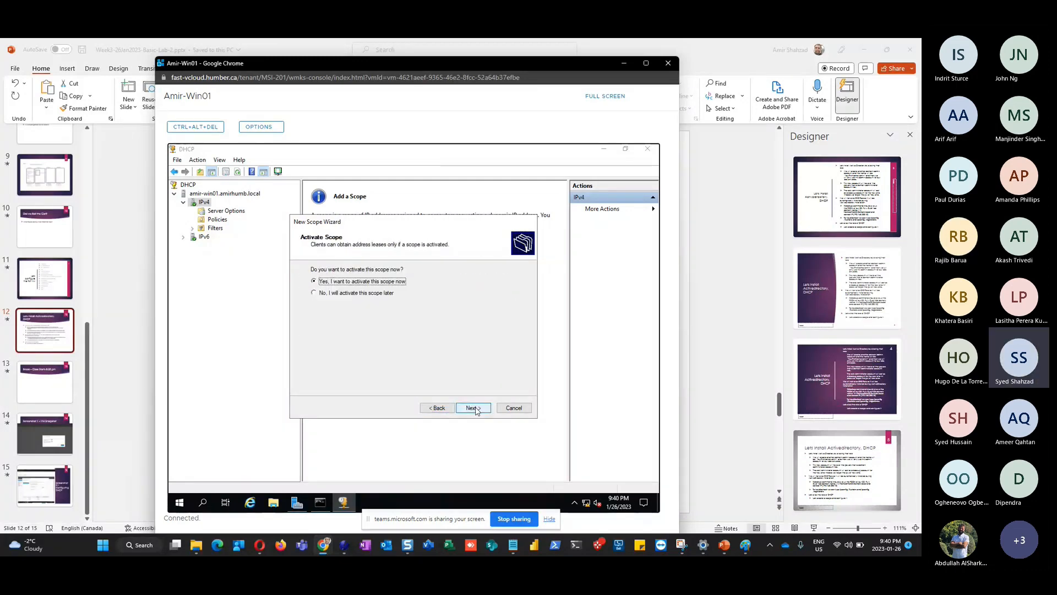
{"action": "left_click", "coordinate": [445, 410]}
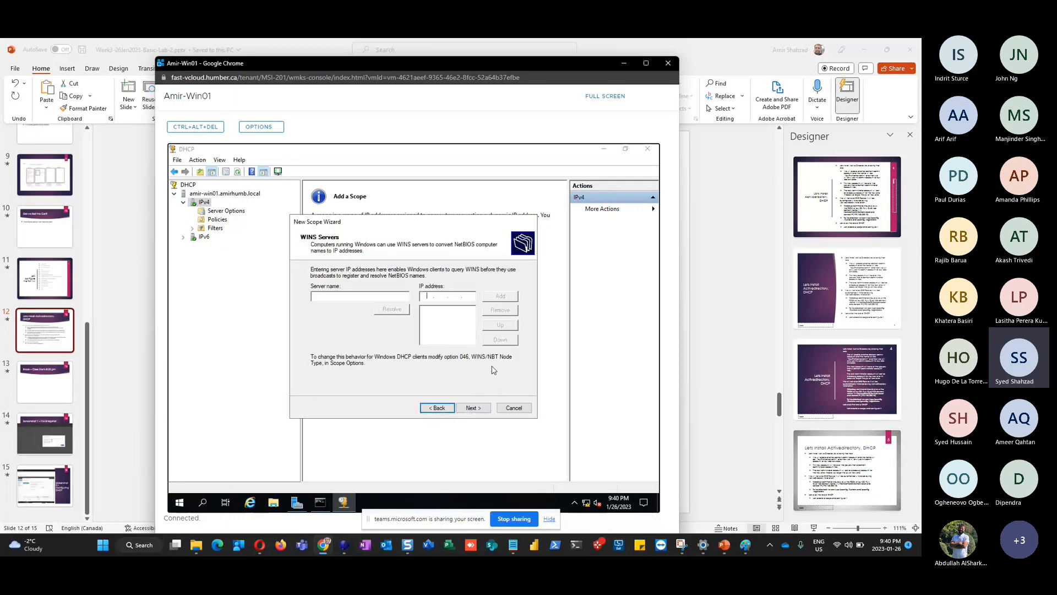
{"action": "left_click", "coordinate": [477, 410]}
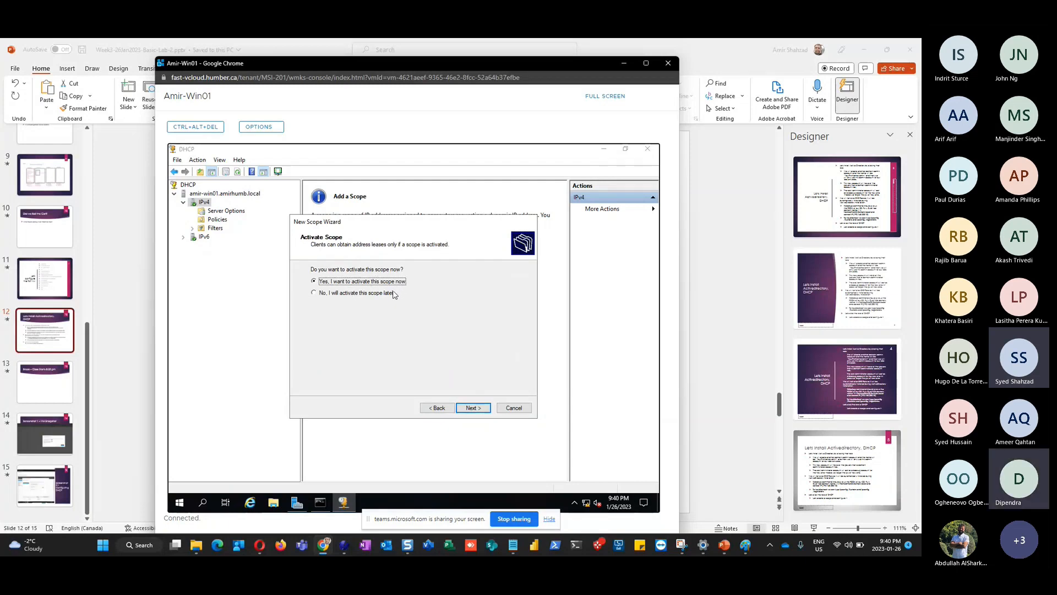
{"action": "left_click", "coordinate": [474, 411]}
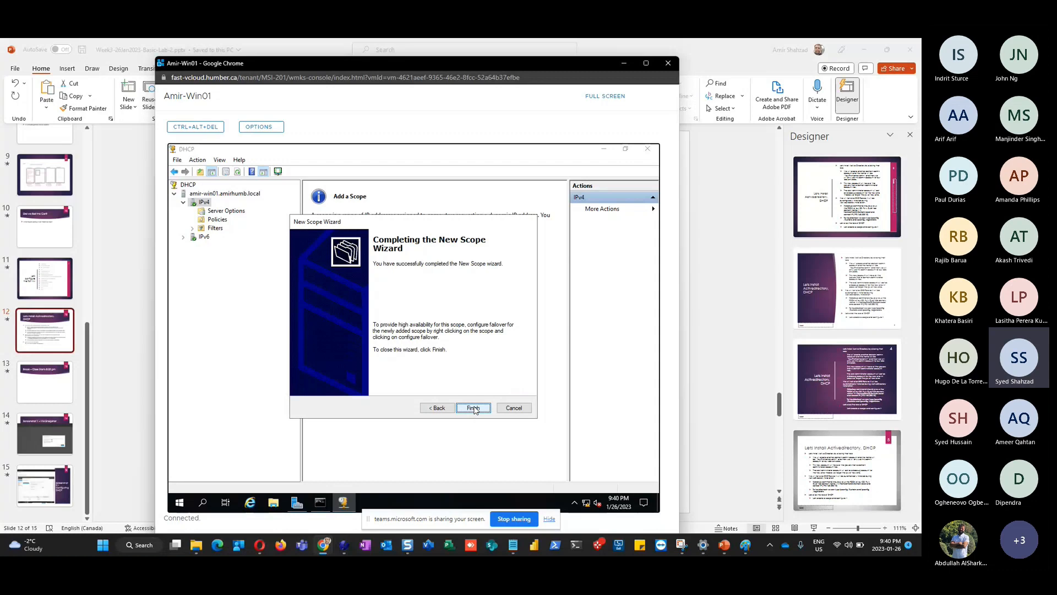
Finish the wizard, refresh the DHCP server to show the 192.168.200.0 scope, then return to PowerPoint
{"action": "left_click", "coordinate": [474, 408]}
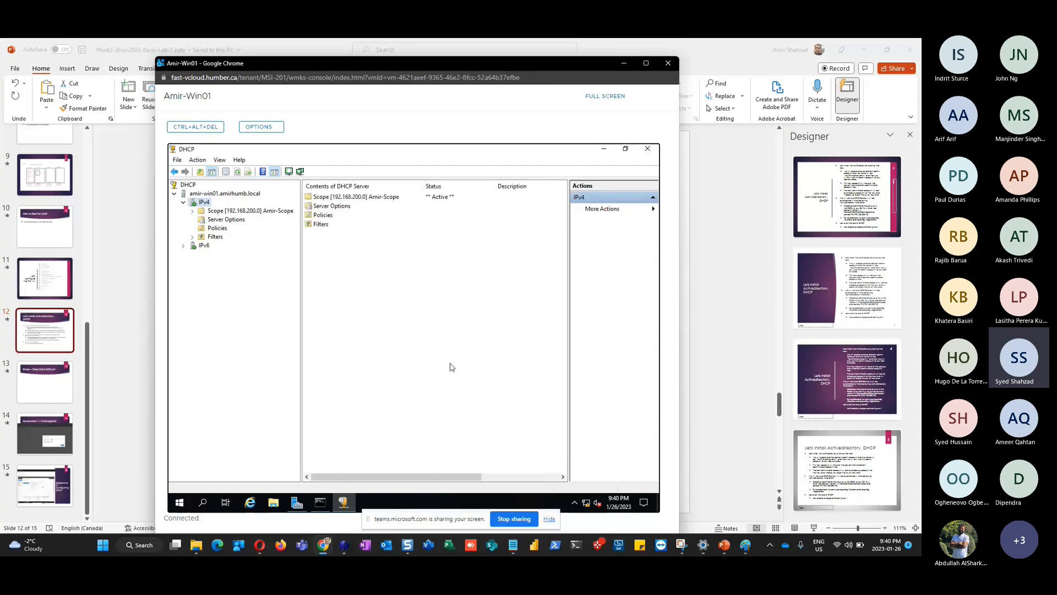
{"action": "left_click", "coordinate": [209, 195]}
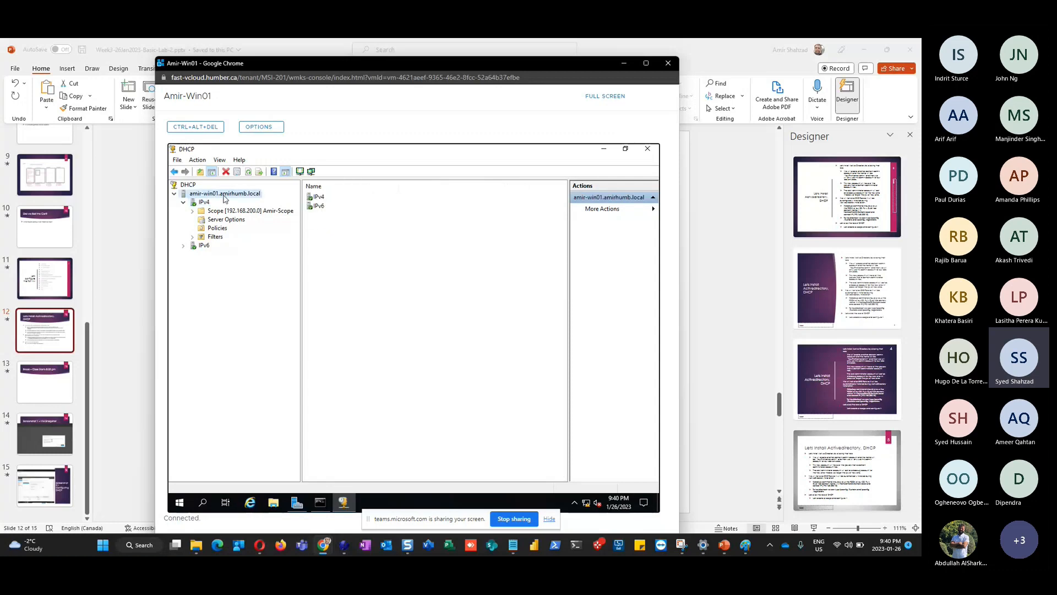
{"action": "left_click", "coordinate": [249, 172]}
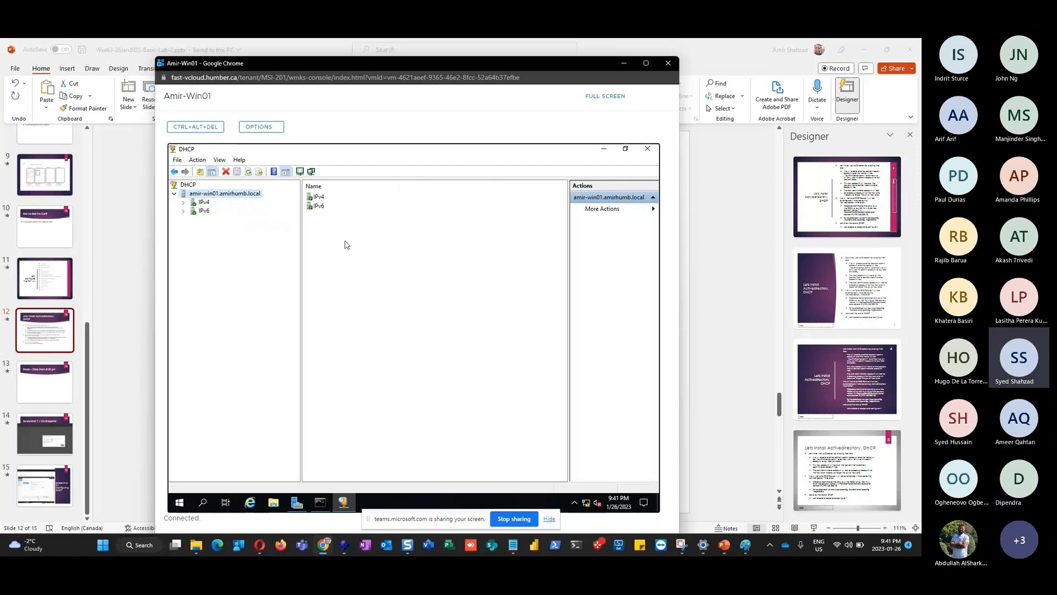
{"action": "left_click", "coordinate": [726, 548]}
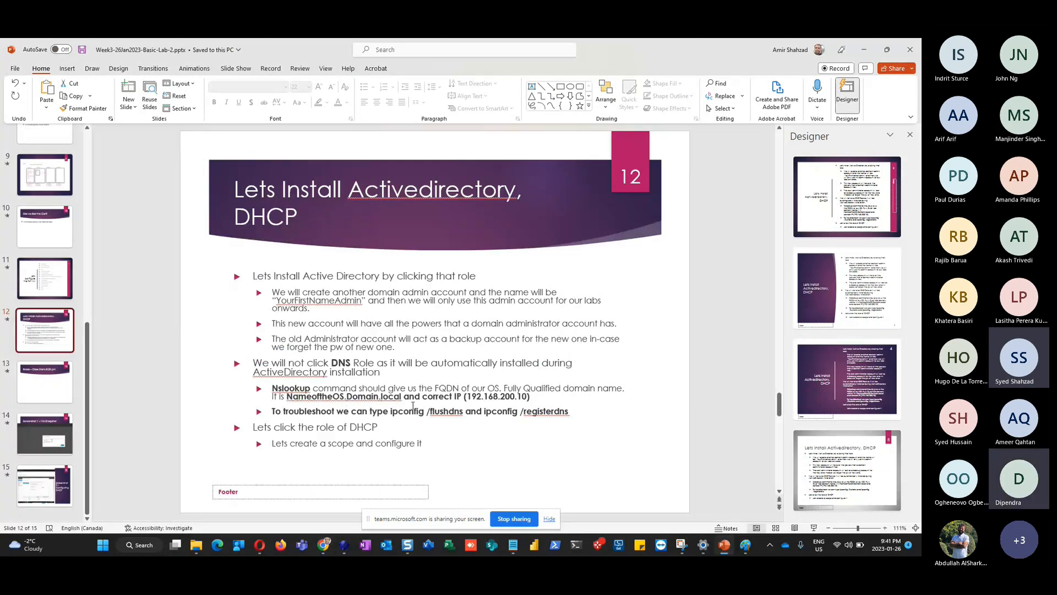
Select slide 12's bullet text, then switch toward the VMware Cloud Director browser window with Alt+Tab
{"action": "left_click", "coordinate": [433, 441]}
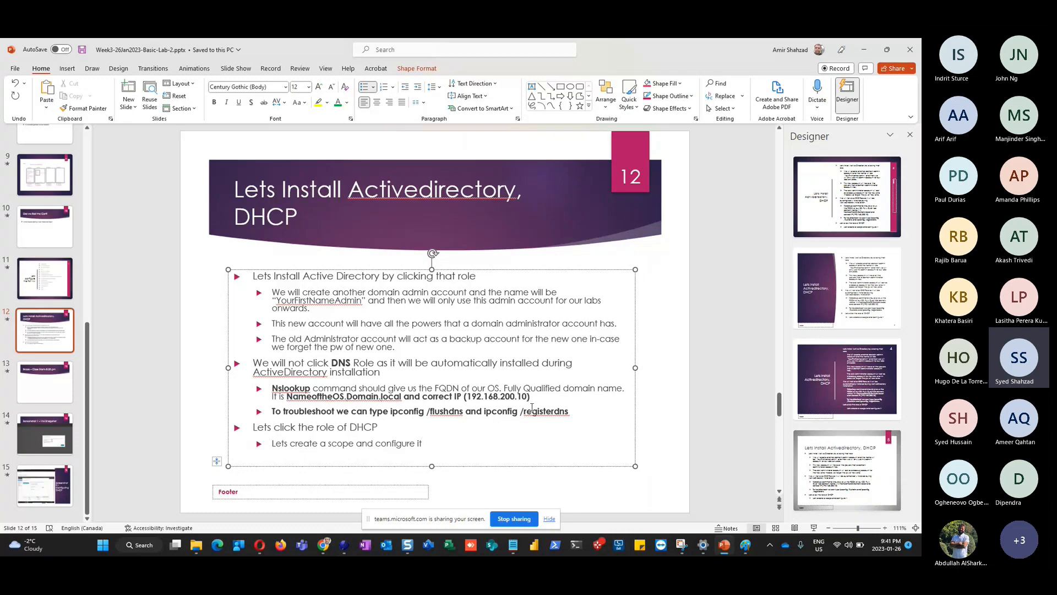
{"action": "key", "text": "alt+Tab"}
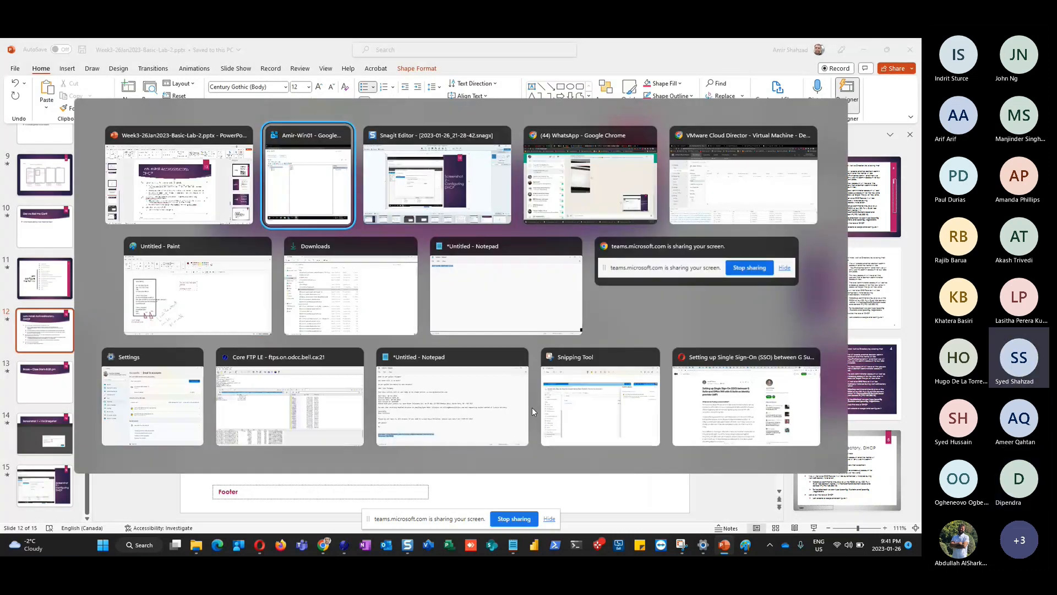
{"action": "key", "text": "Tab"}
{"action": "key", "text": "Tab"}
{"action": "key", "text": "Tab"}
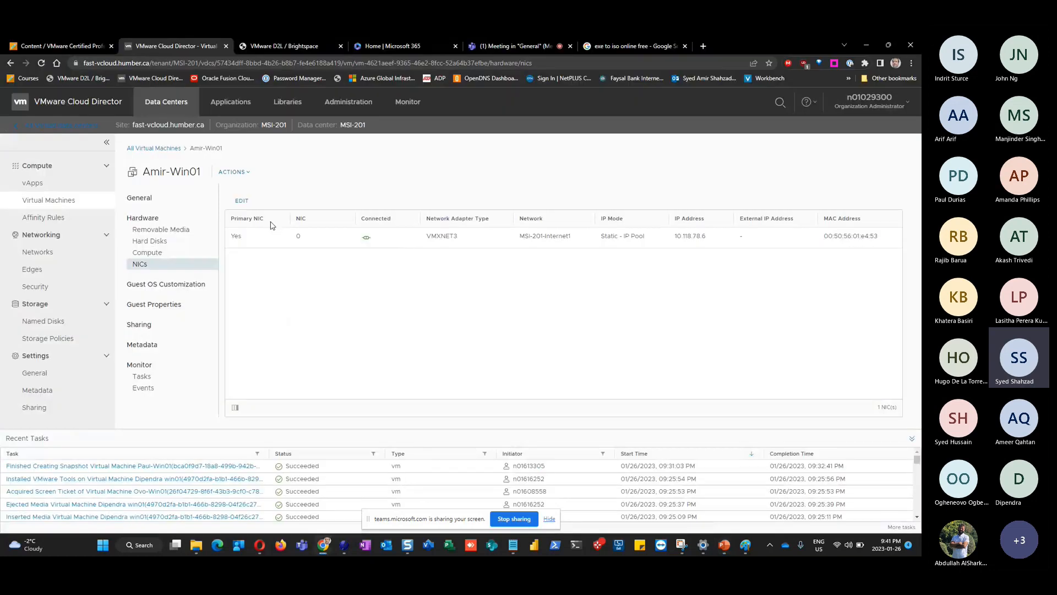
Open the course Content page and expand the Week 3 - 26 Jan 2023 - Basic Lab folder
{"action": "left_click", "coordinate": [61, 44]}
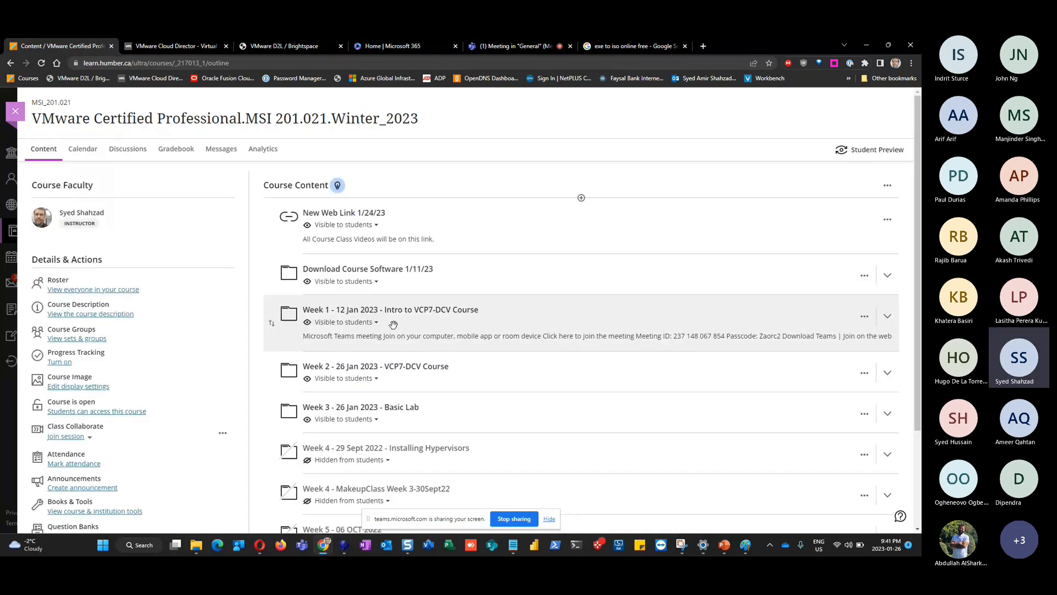
{"action": "scroll", "coordinate": [393, 324], "scroll_direction": "down", "scroll_amount": 2}
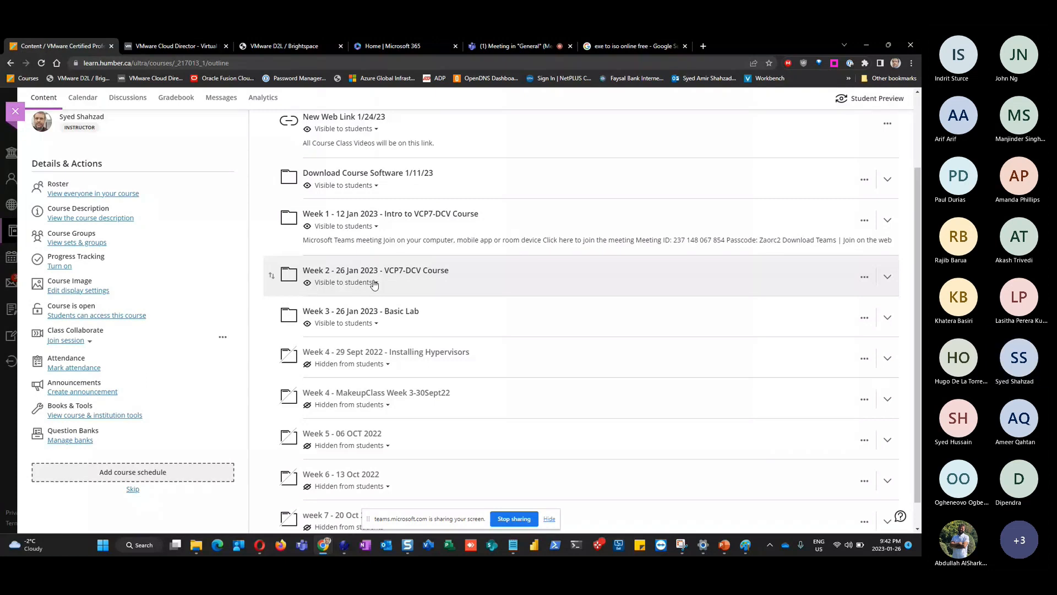
{"action": "left_click", "coordinate": [345, 313]}
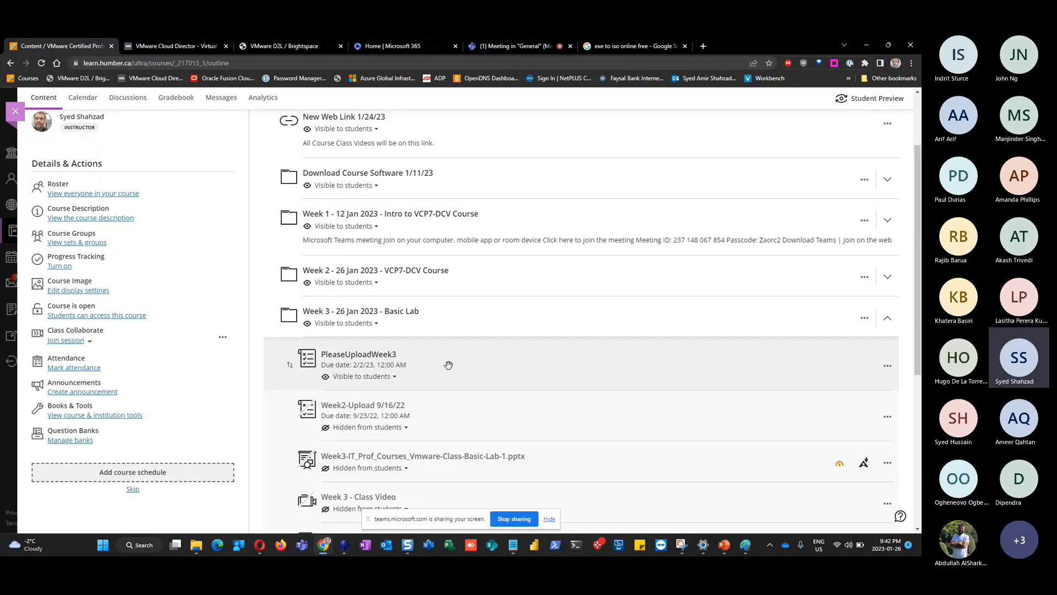
Return to PowerPoint and move from slide 14 to slide 15, 'Screenshot 2 – Configuring DHCP'
{"action": "key", "text": "alt+Tab"}
{"action": "left_click", "coordinate": [45, 434]}
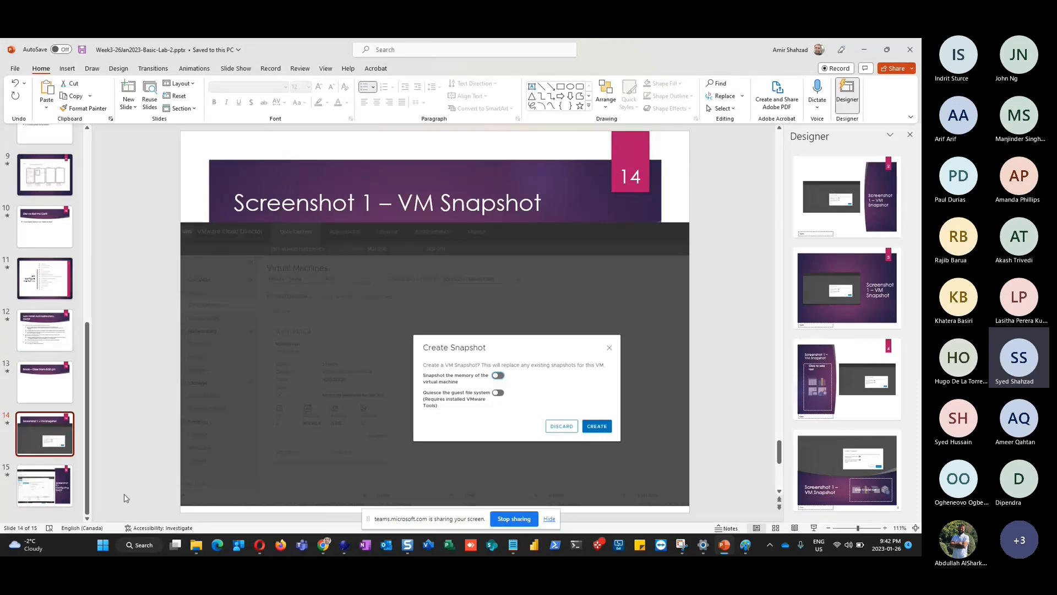
{"action": "key", "text": "Down"}
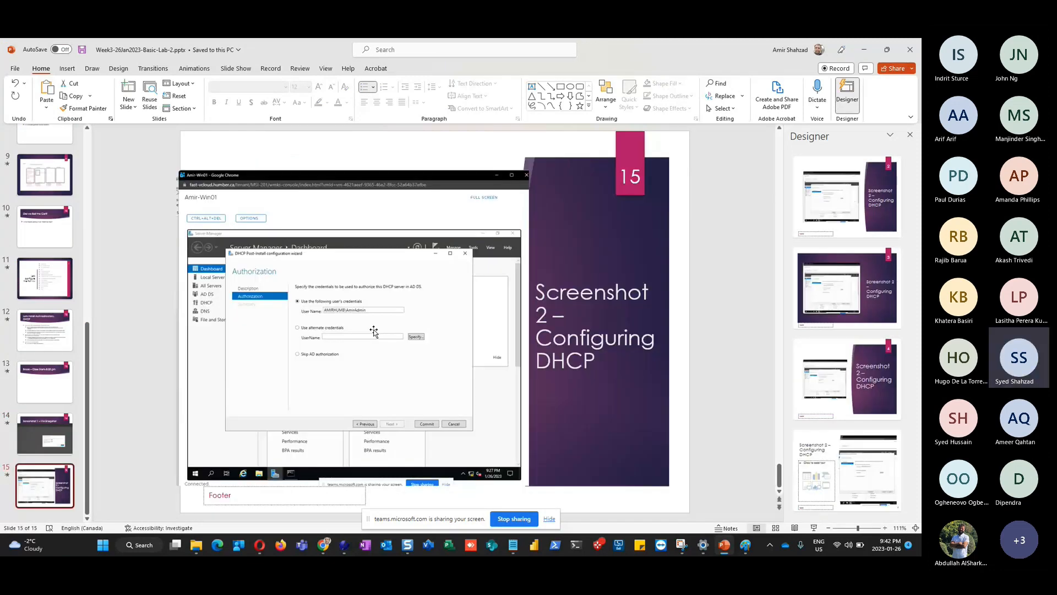
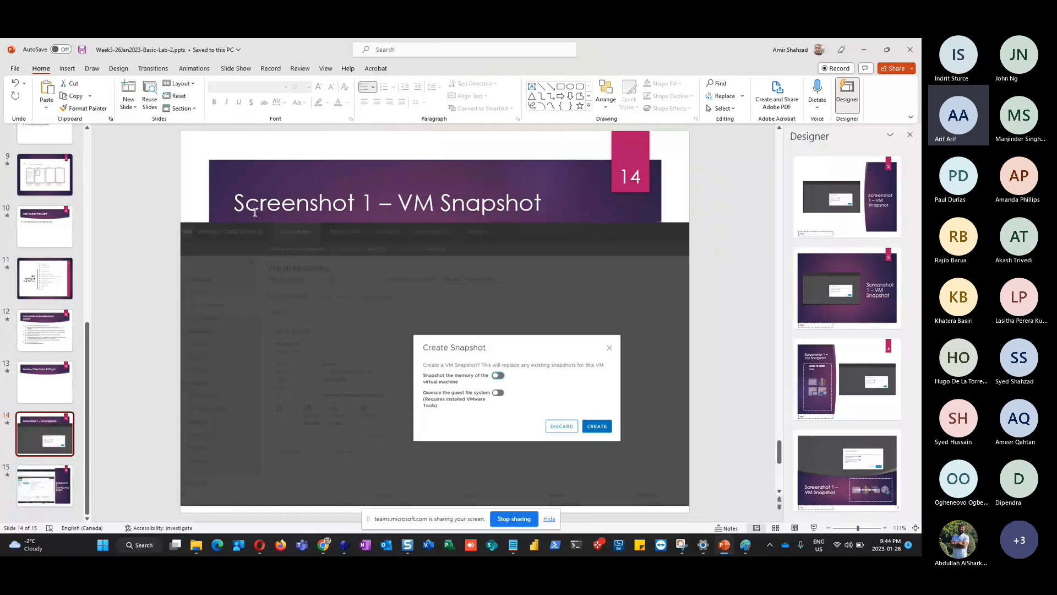
Select 'Screenshot' in slide 14's title, move to slide 15 (Configuring DHCP), then switch to the browser
{"action": "left_click", "coordinate": [356, 204]}
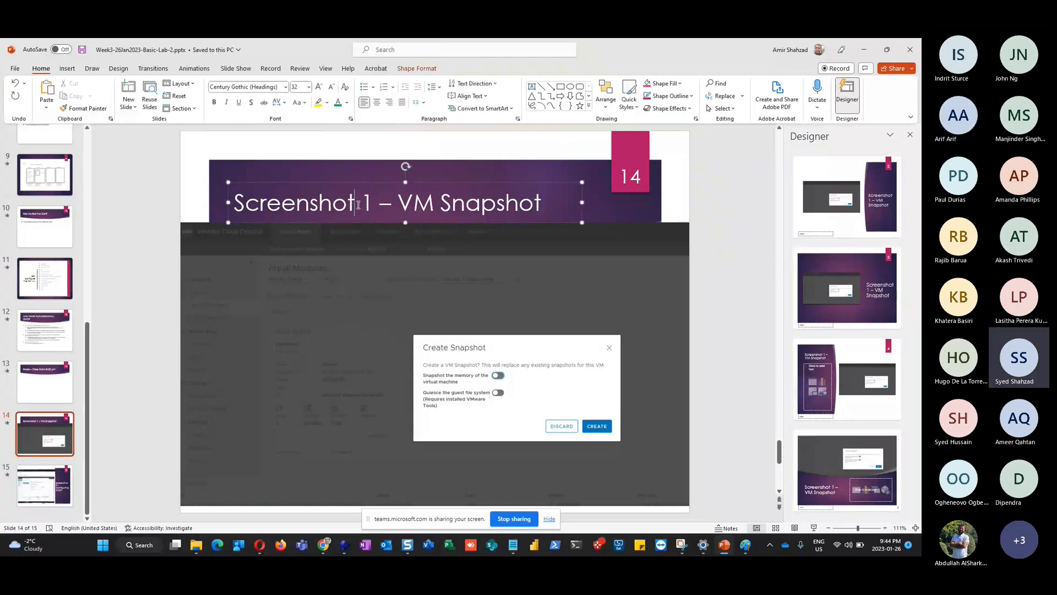
{"action": "left_click_drag", "start_coordinate": [359, 202], "coordinate": [235, 198]}
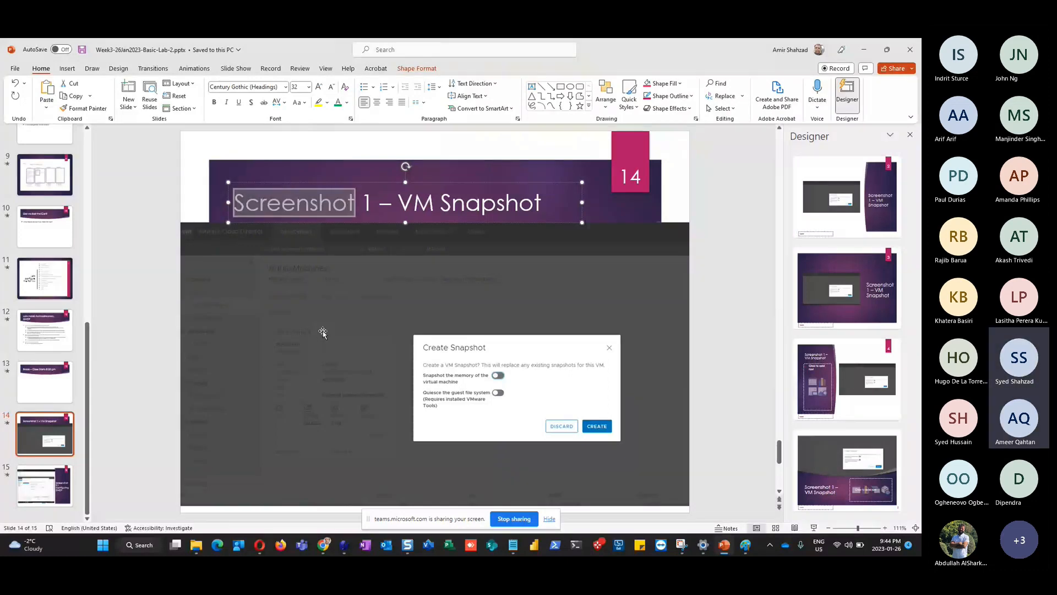
{"action": "left_click", "coordinate": [30, 494]}
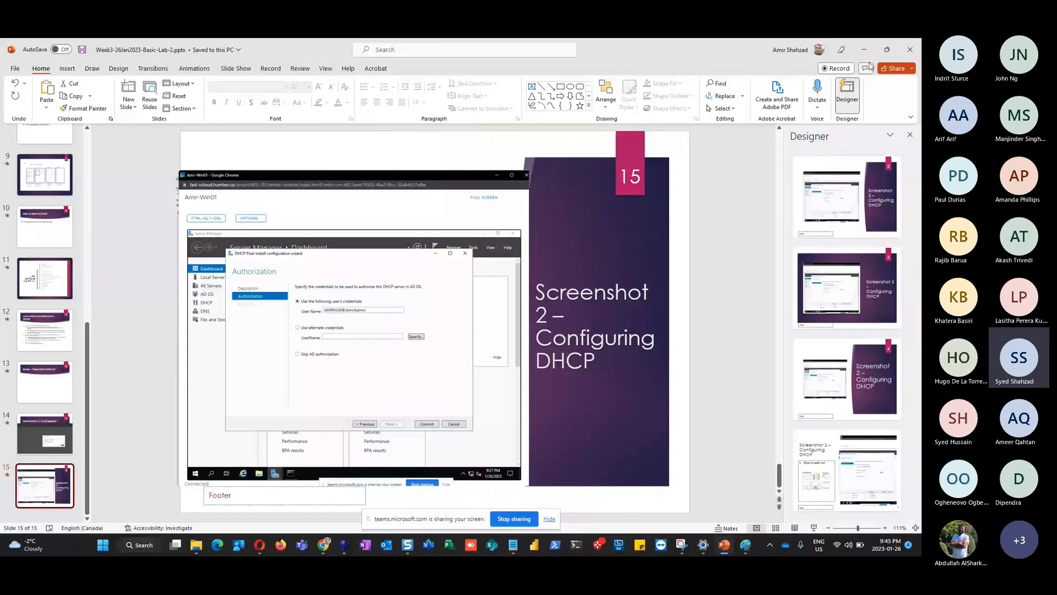
{"action": "key", "text": "alt+Tab"}
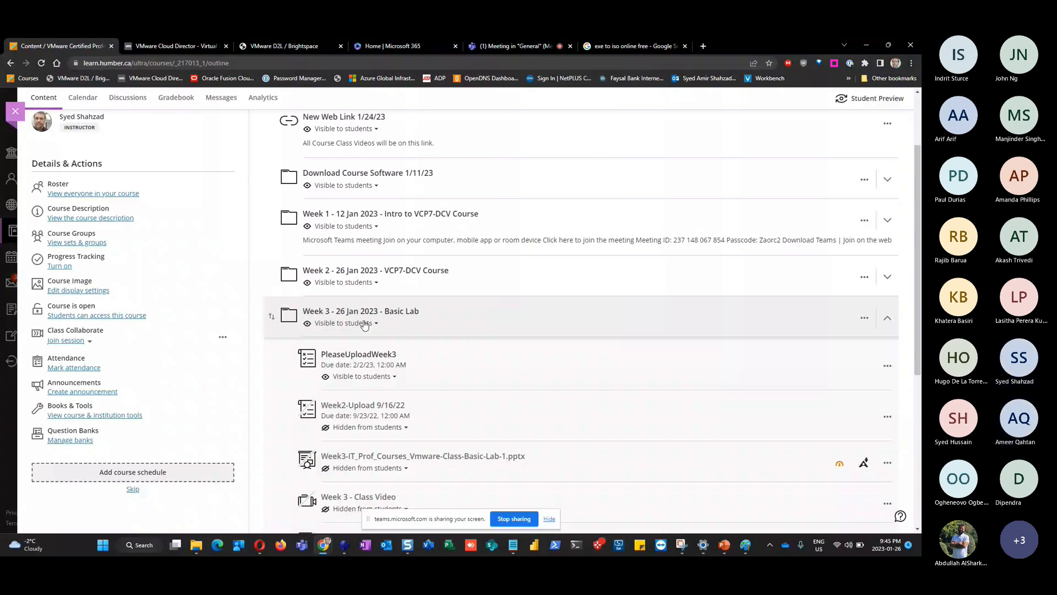
Check the Teams and Brightspace tabs, expand the Week 2 - 26 Jan 2023 folder, then return to Teams
{"action": "left_click", "coordinate": [528, 46]}
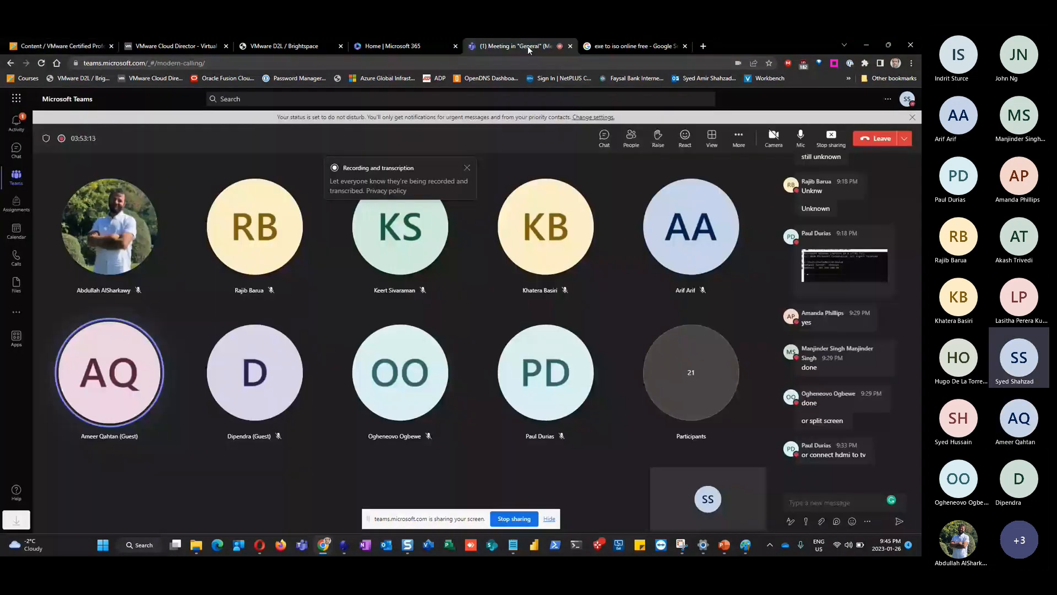
{"action": "left_click", "coordinate": [292, 45]}
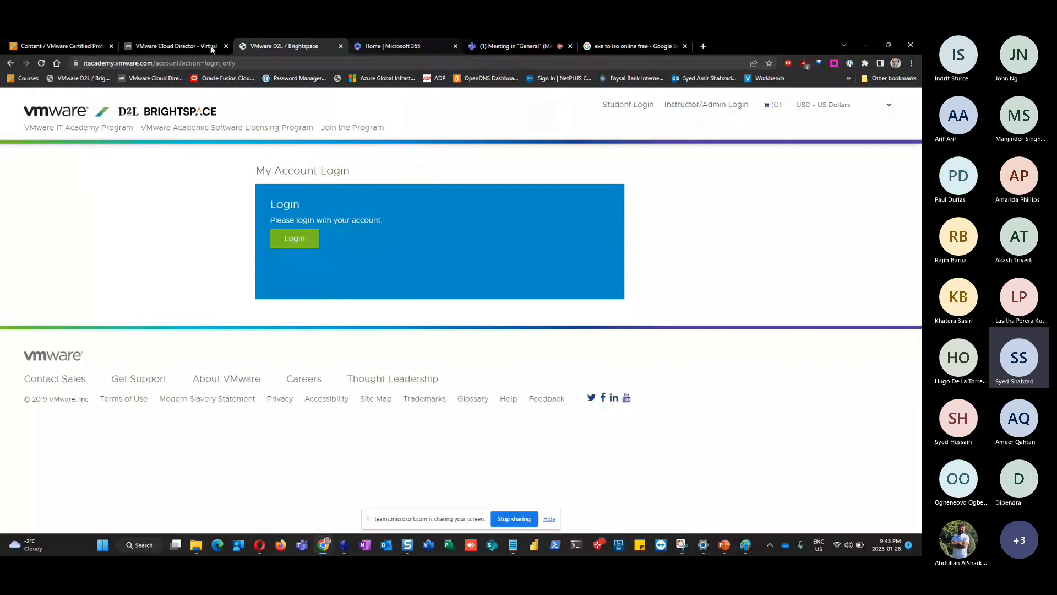
{"action": "left_click", "coordinate": [71, 46]}
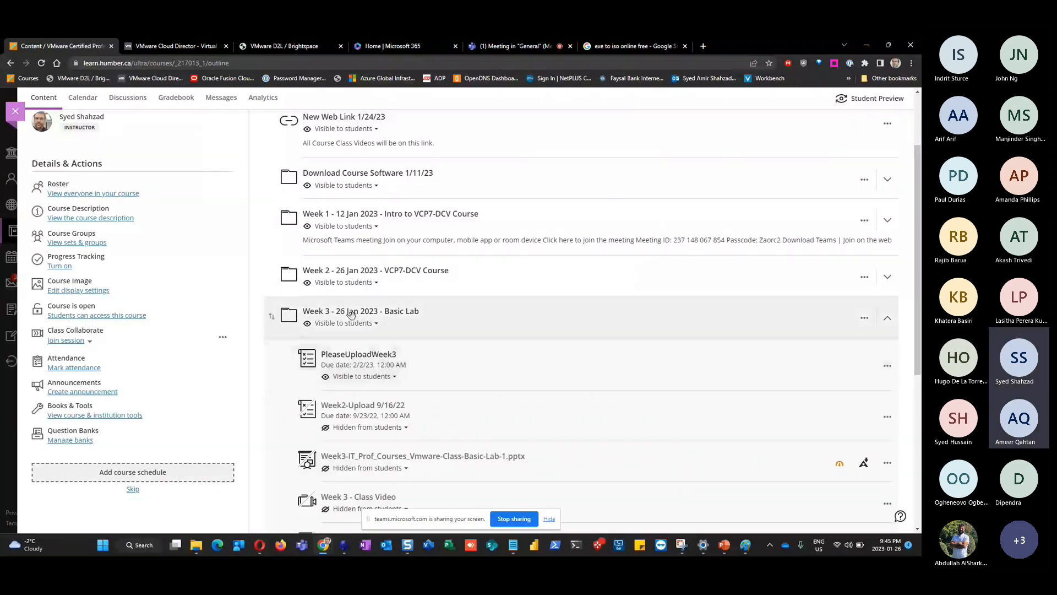
{"action": "left_click", "coordinate": [348, 276]}
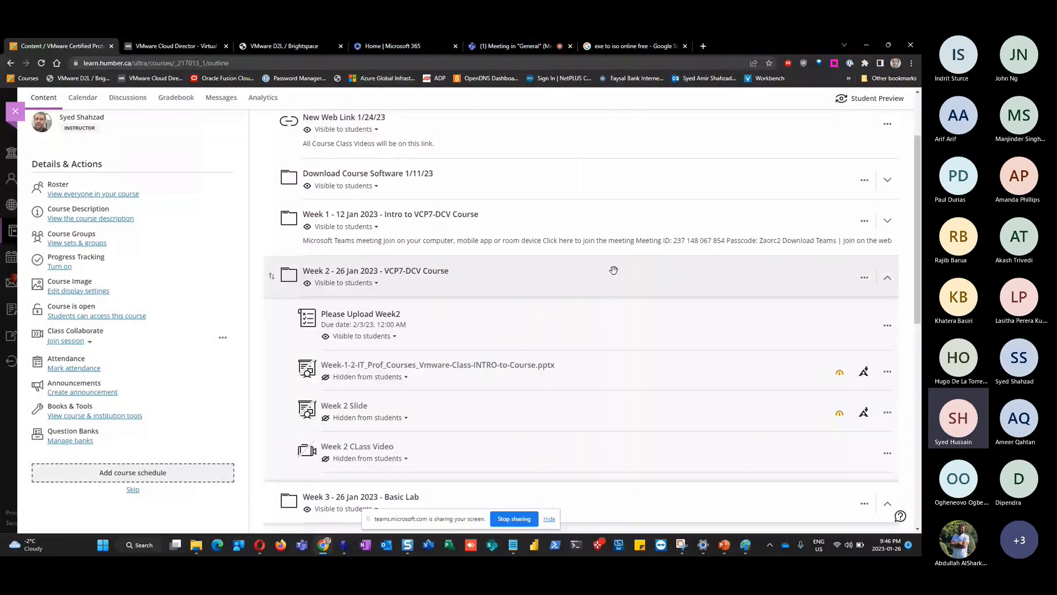
{"action": "scroll", "coordinate": [614, 269], "scroll_direction": "up", "scroll_amount": 2}
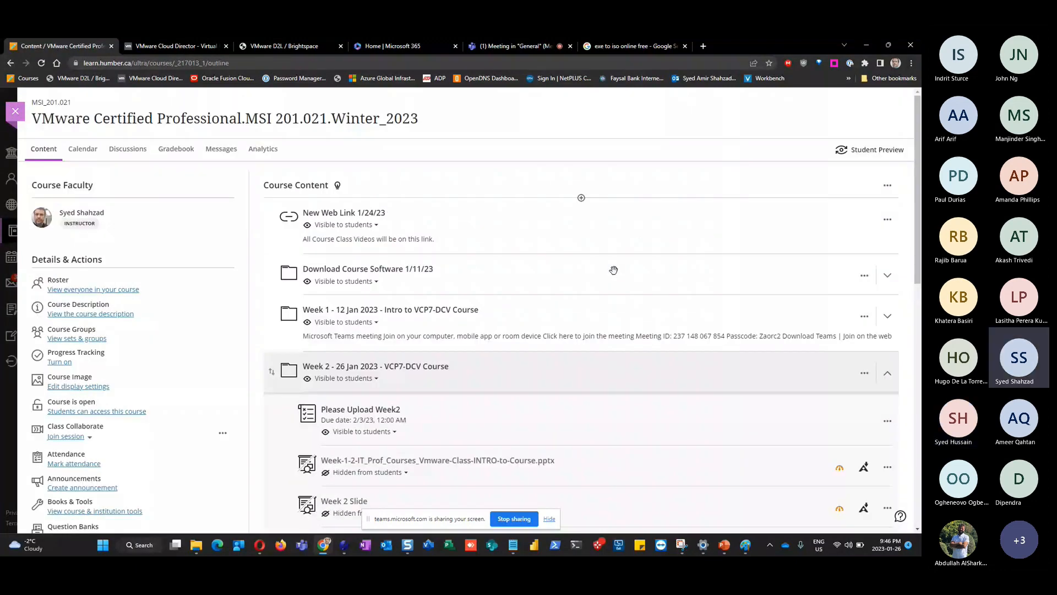
{"action": "scroll", "coordinate": [486, 260], "scroll_direction": "down", "scroll_amount": 3}
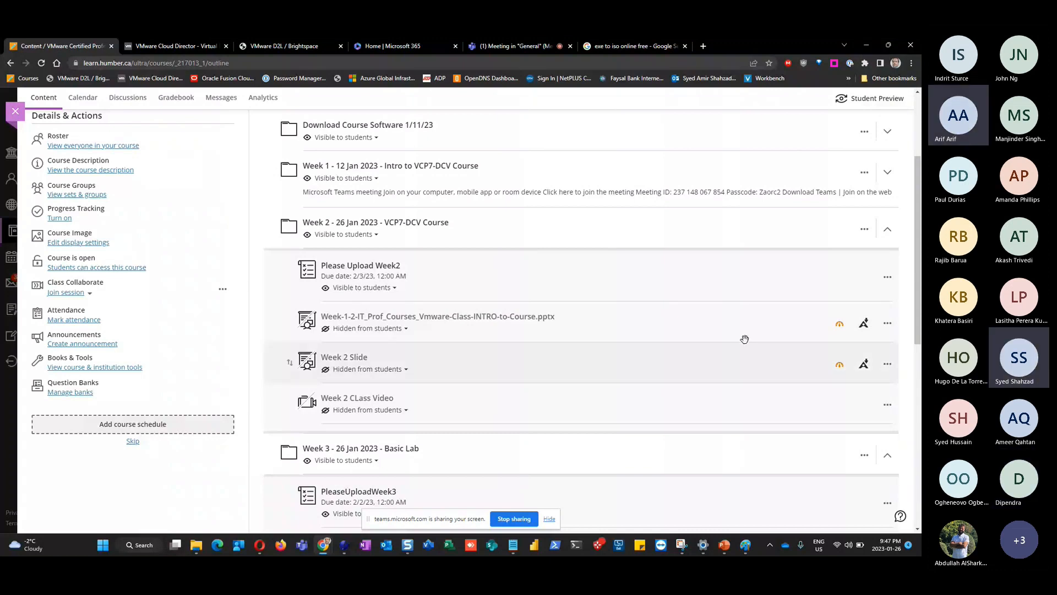
{"action": "left_click", "coordinate": [516, 46]}
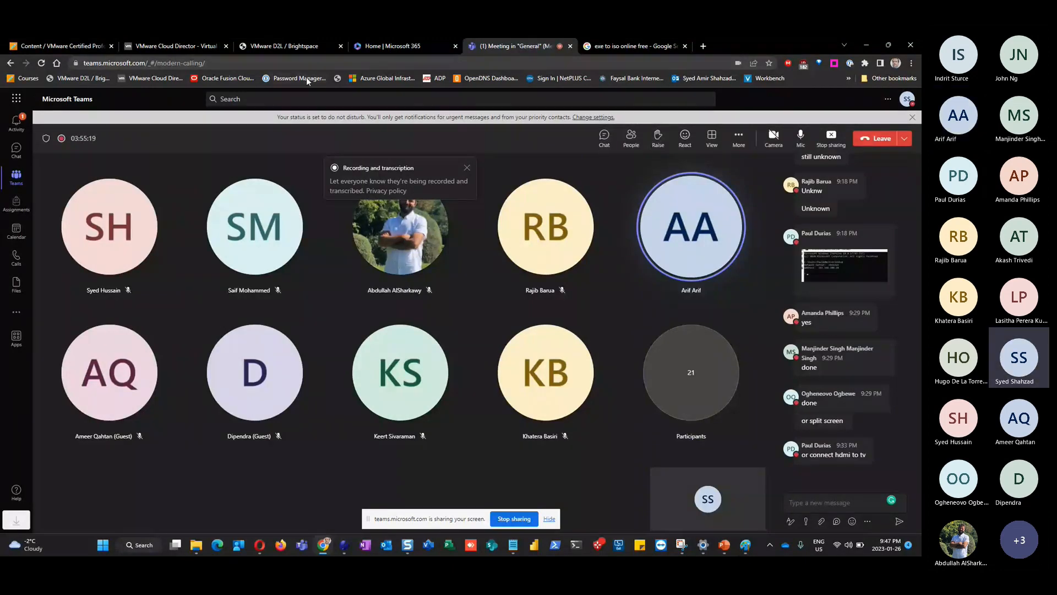
In Cloud Director's Virtual Machines list, filter by name to Arif and launch its web console
{"action": "left_click", "coordinate": [153, 44]}
{"action": "left_click", "coordinate": [154, 148]}
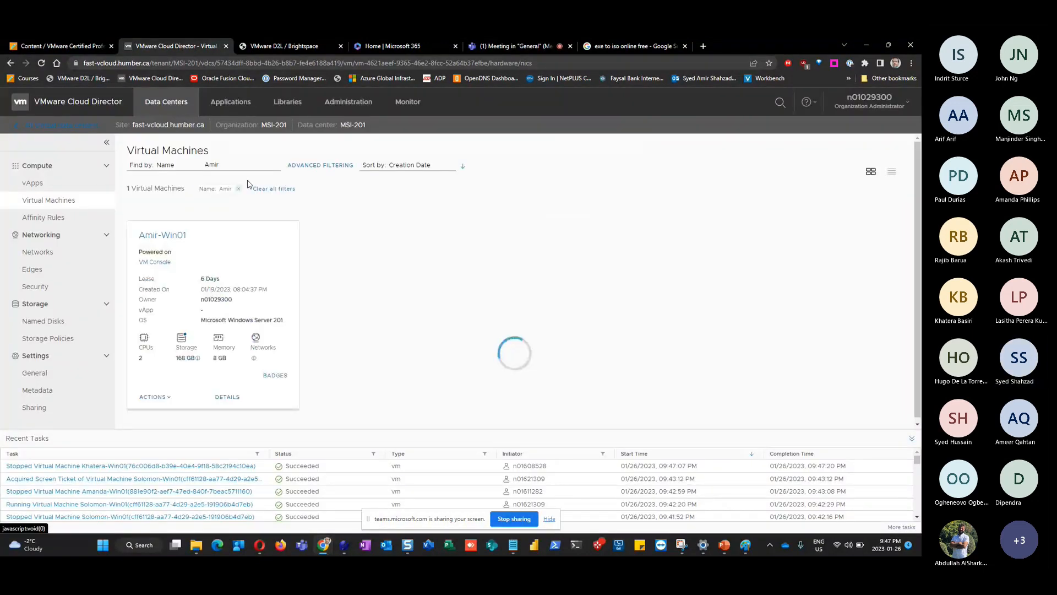
{"action": "left_click_drag", "start_coordinate": [223, 165], "coordinate": [210, 165]}
{"action": "type", "text": "rif"}
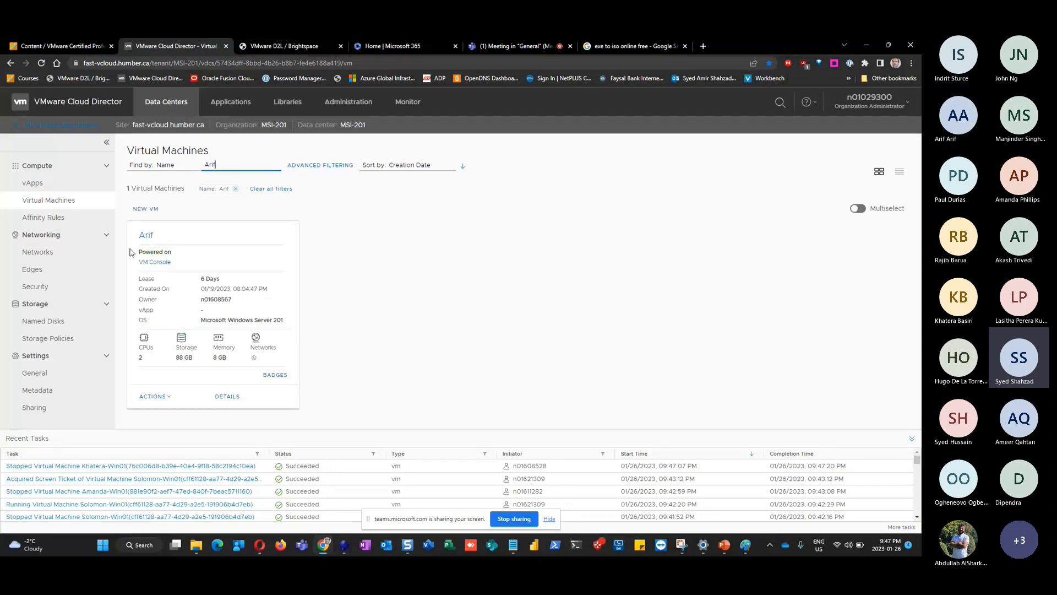
{"action": "left_click", "coordinate": [167, 397]}
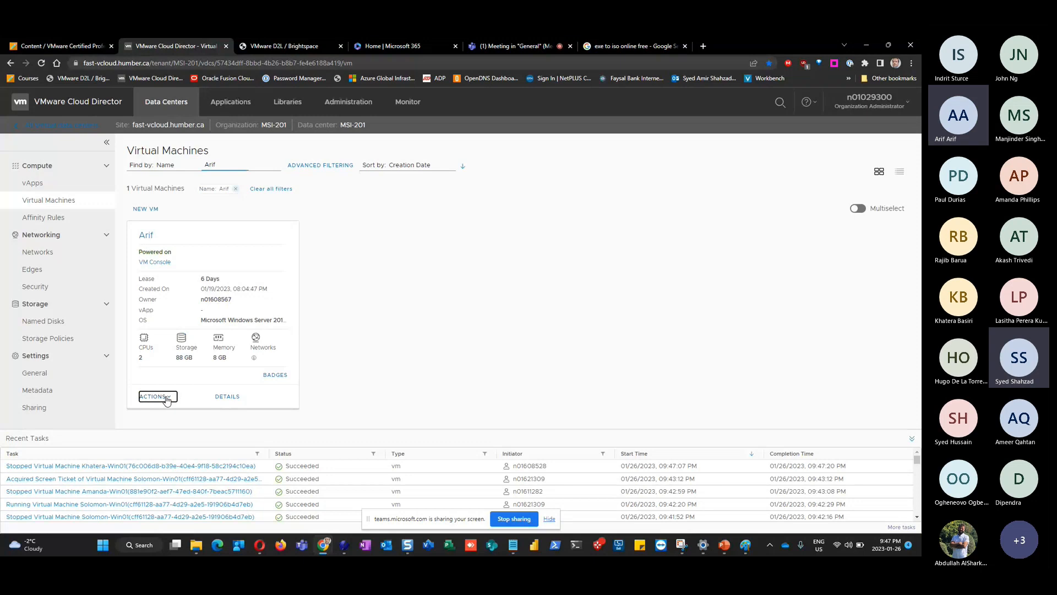
{"action": "left_click", "coordinate": [167, 400]}
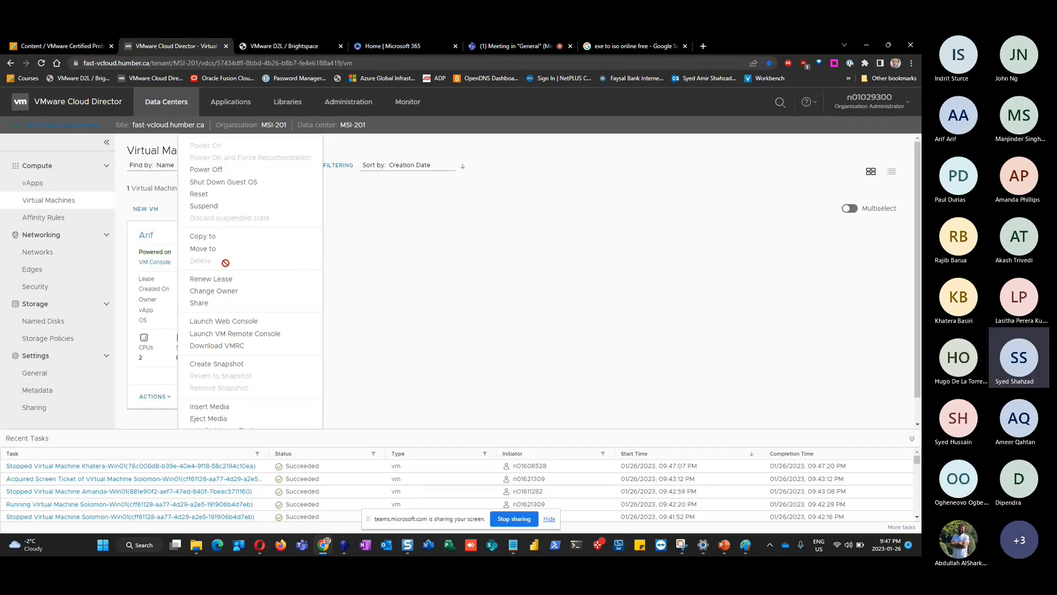
{"action": "left_click", "coordinate": [223, 321]}
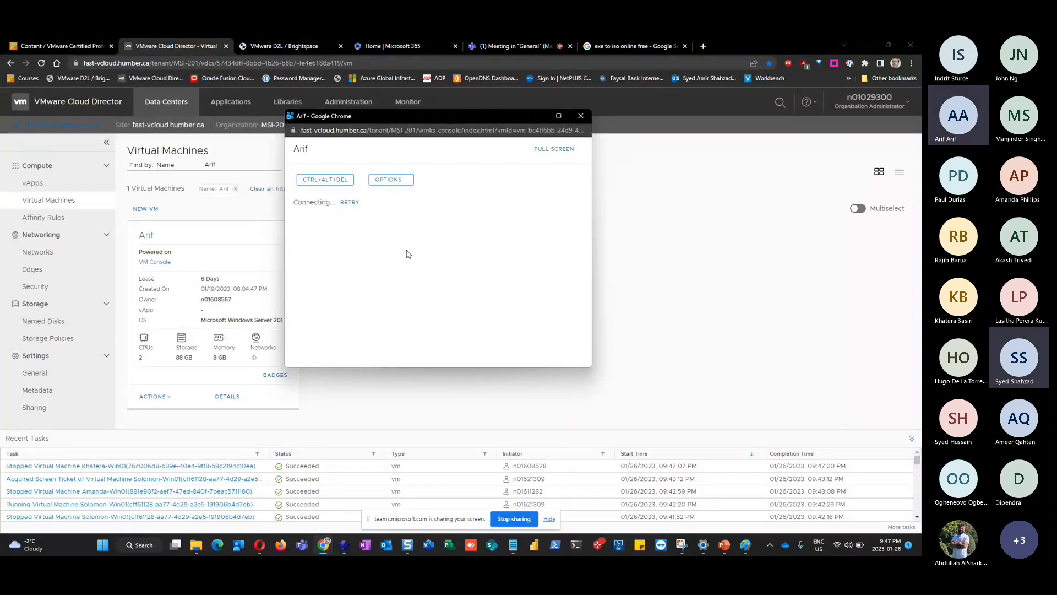
Retry the unresponsive console connection several times, then close the console window
{"action": "left_click", "coordinate": [567, 147]}
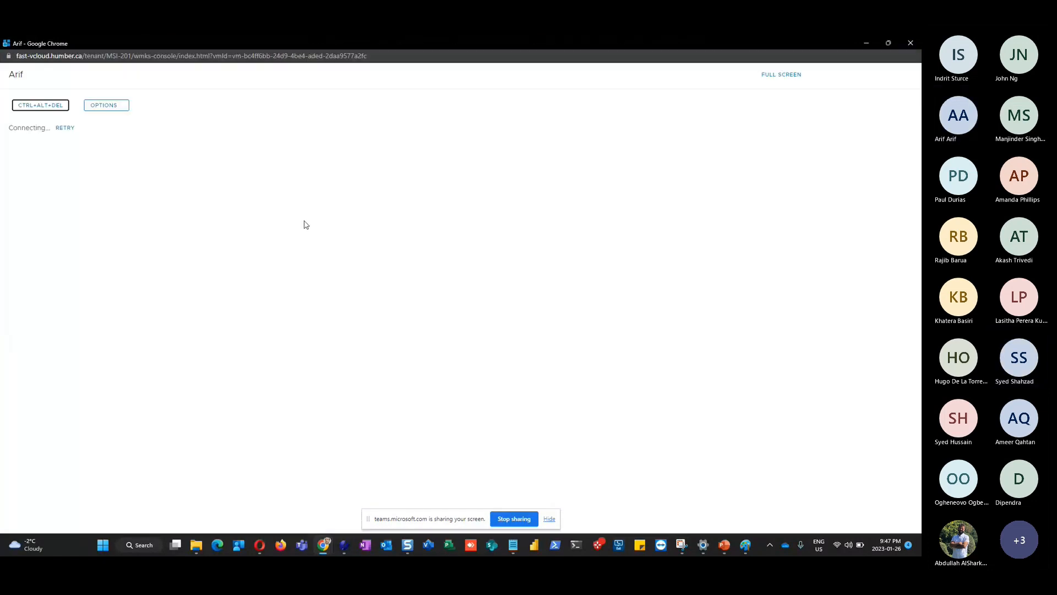
{"action": "left_click", "coordinate": [62, 127]}
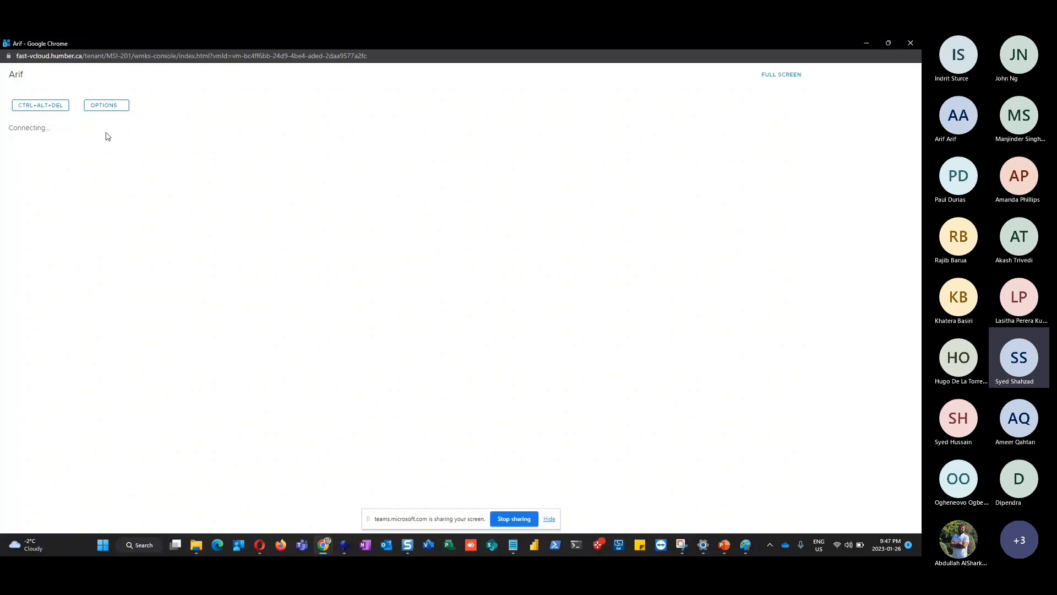
{"action": "left_click", "coordinate": [64, 127]}
{"action": "left_click", "coordinate": [69, 128]}
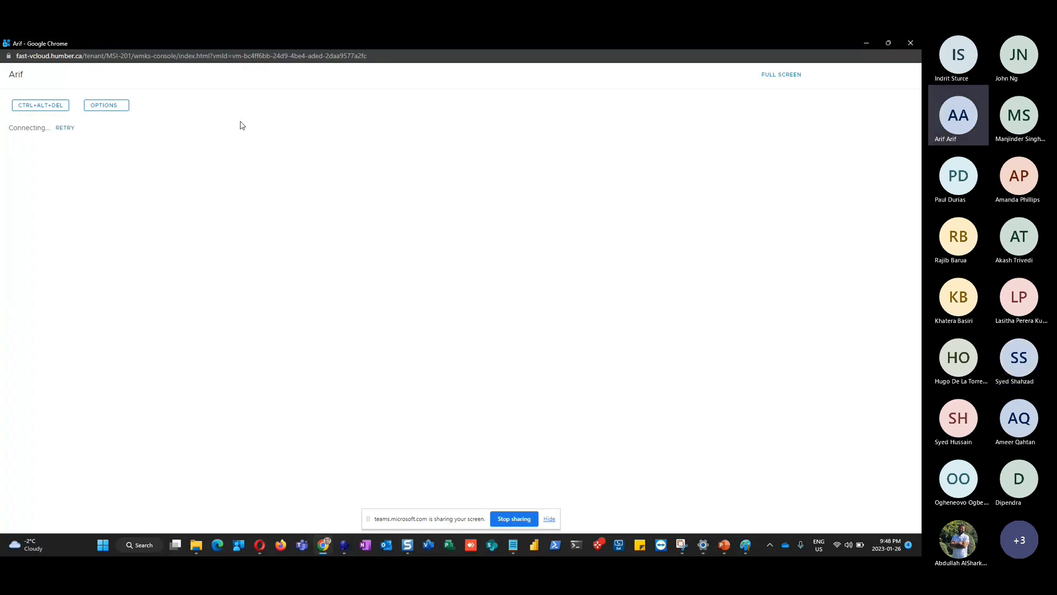
{"action": "left_click", "coordinate": [40, 105]}
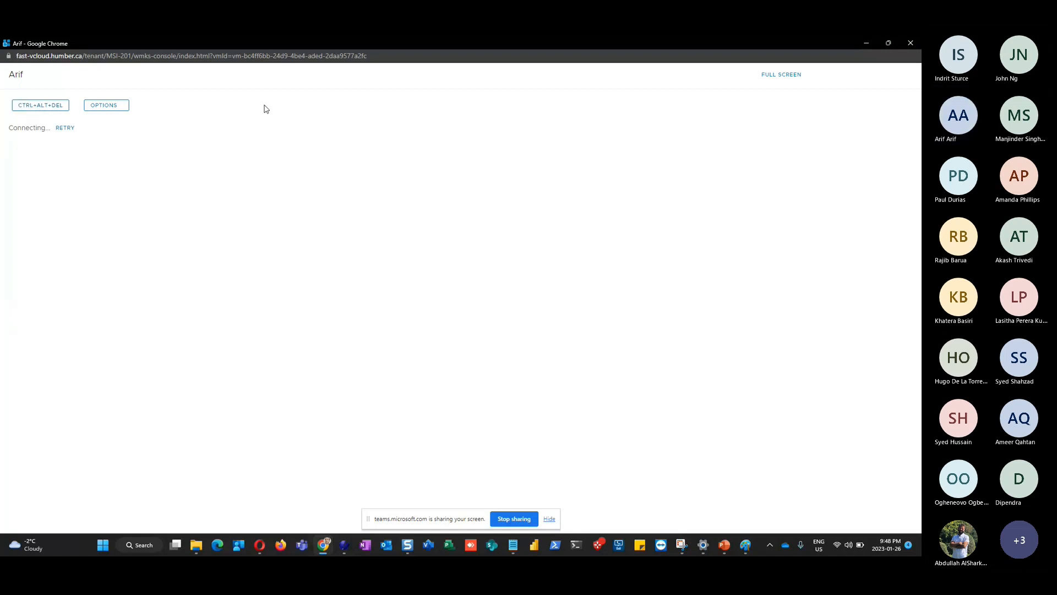
{"action": "left_click", "coordinate": [65, 128]}
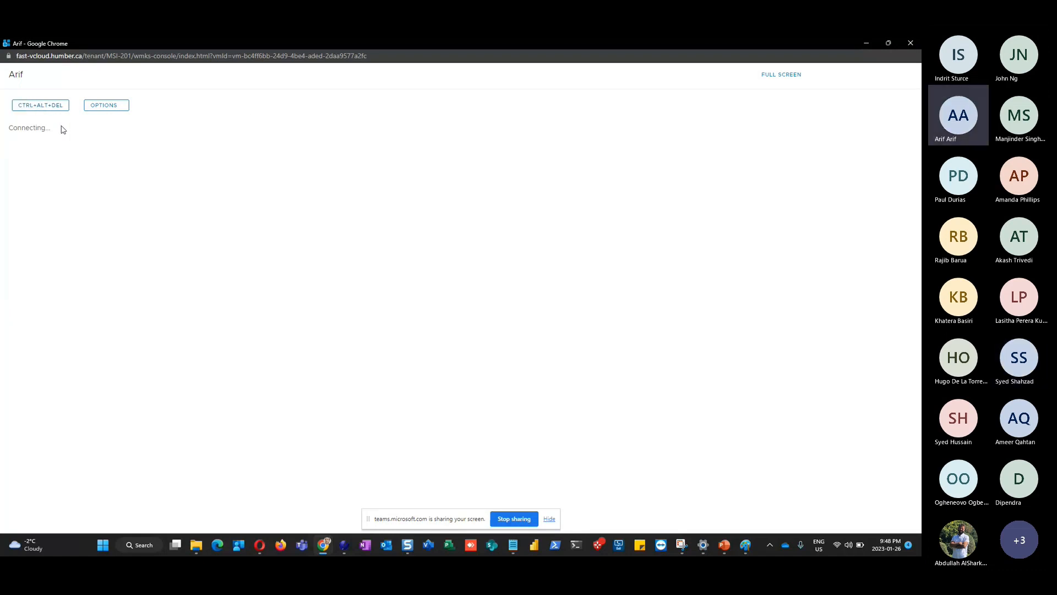
{"action": "left_click", "coordinate": [39, 107]}
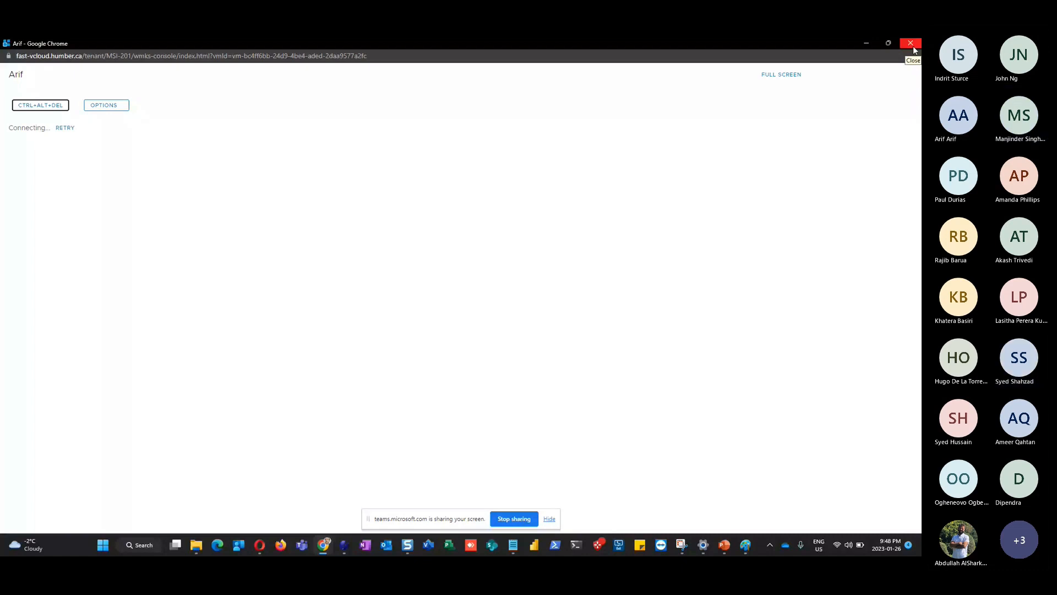
{"action": "left_click", "coordinate": [912, 45]}
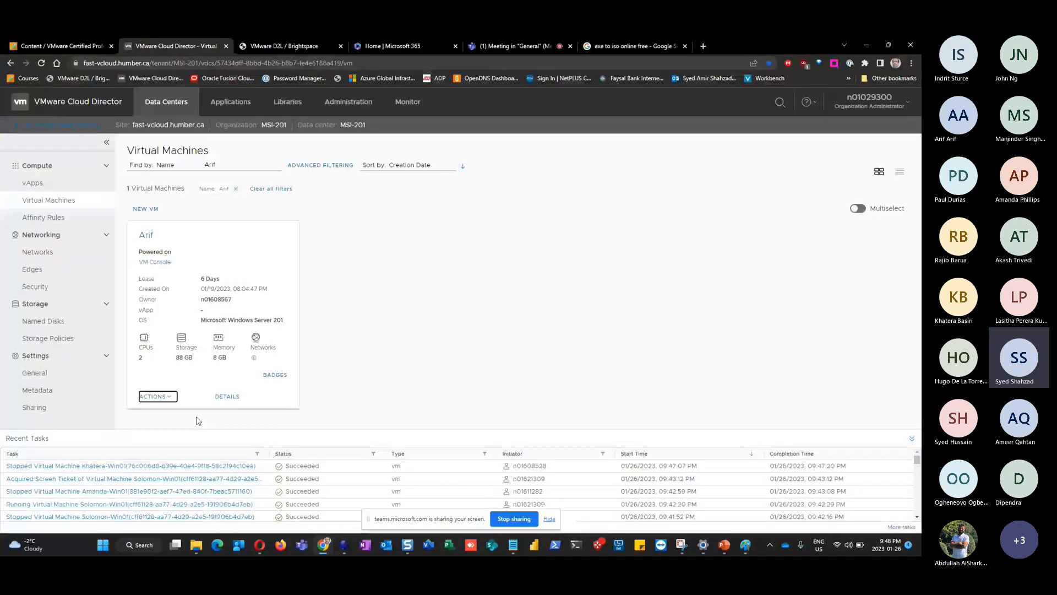
{"action": "left_click", "coordinate": [158, 397]}
Power off the Arif VM, confirm it, and reload the Virtual Machines page
{"action": "left_click", "coordinate": [205, 170]}
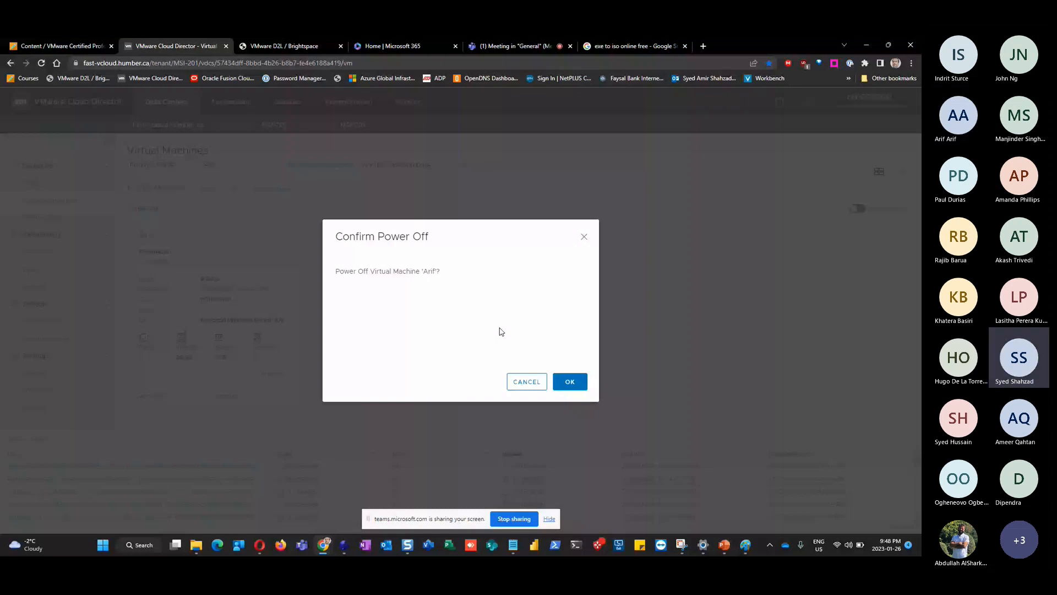
{"action": "key", "text": "Return"}
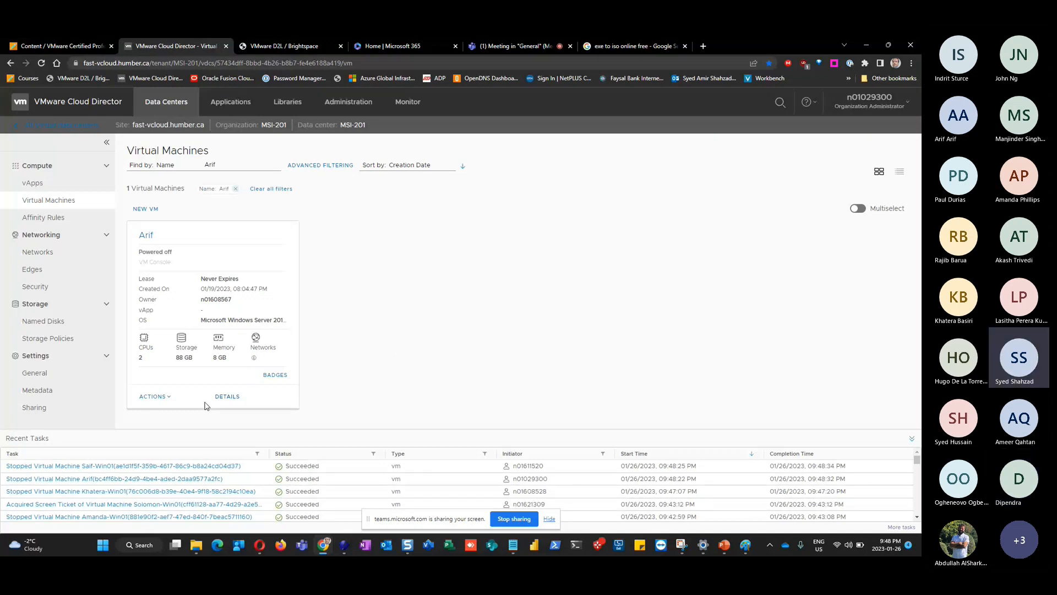
{"action": "left_click", "coordinate": [155, 397]}
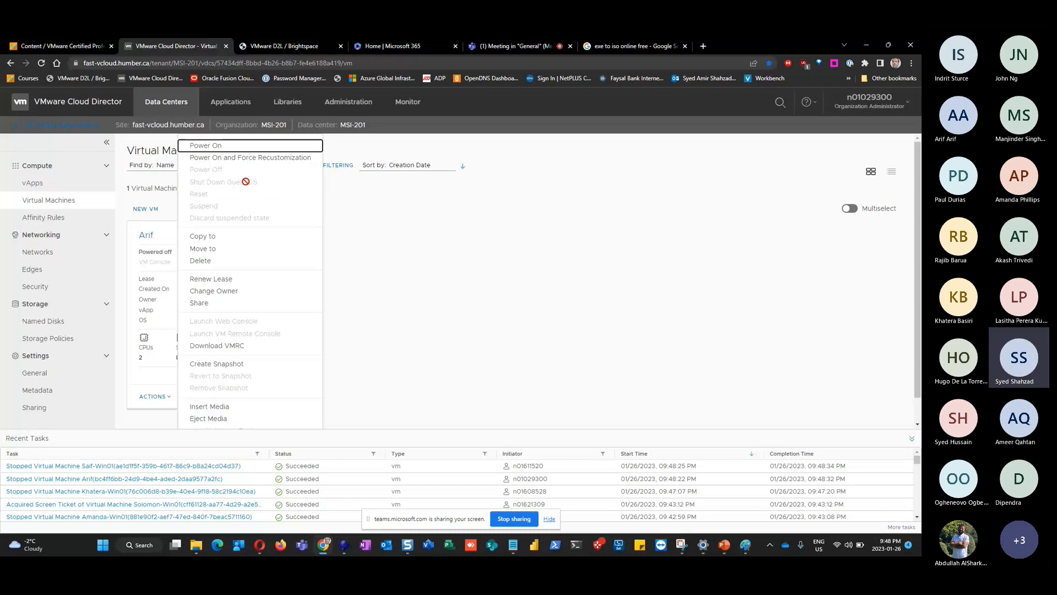
{"action": "left_click", "coordinate": [469, 345]}
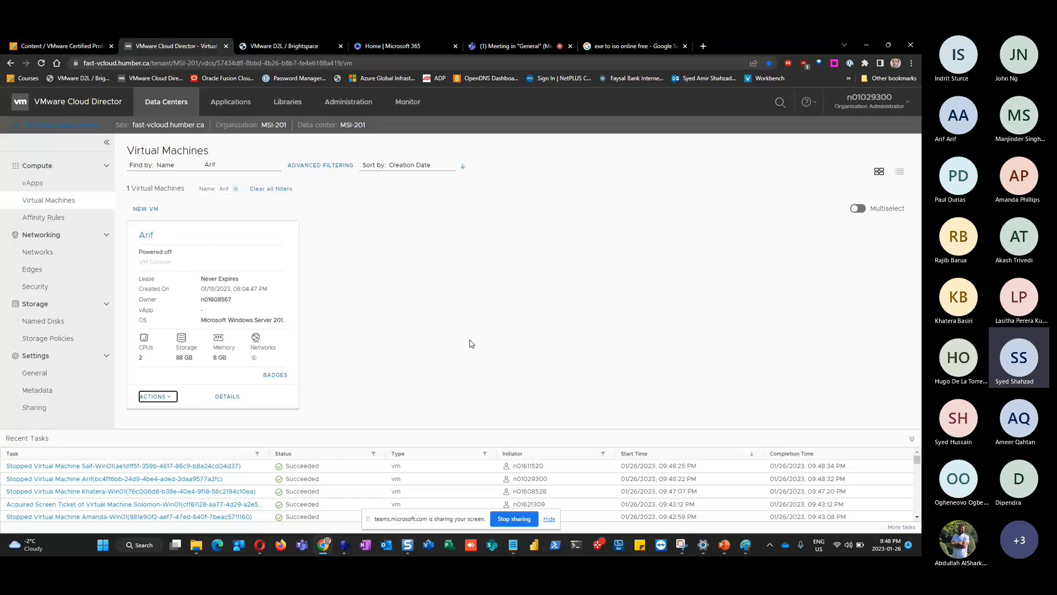
{"action": "left_click", "coordinate": [156, 397]}
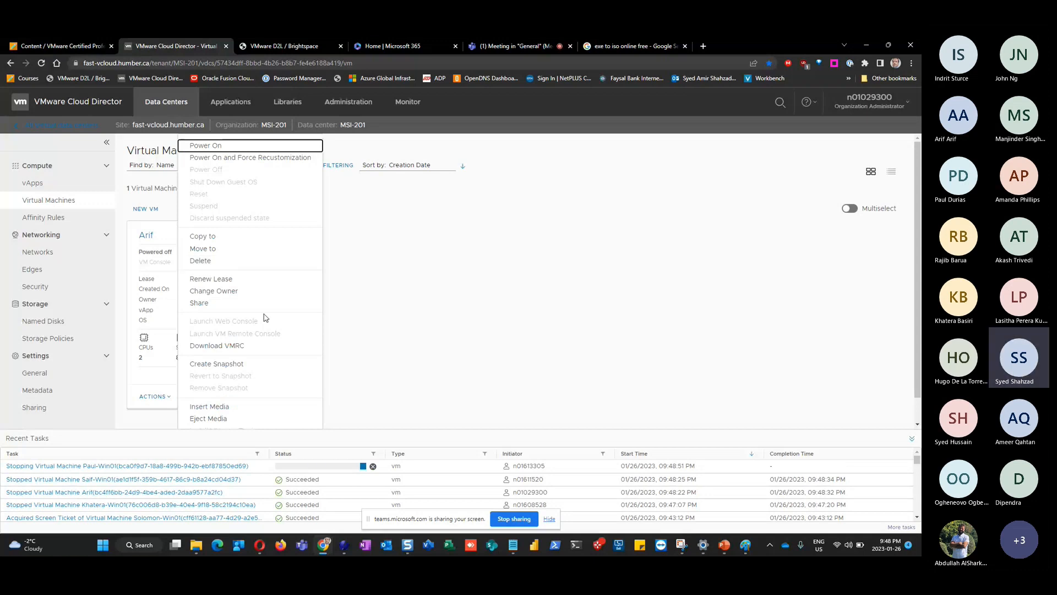
{"action": "left_click", "coordinate": [472, 358]}
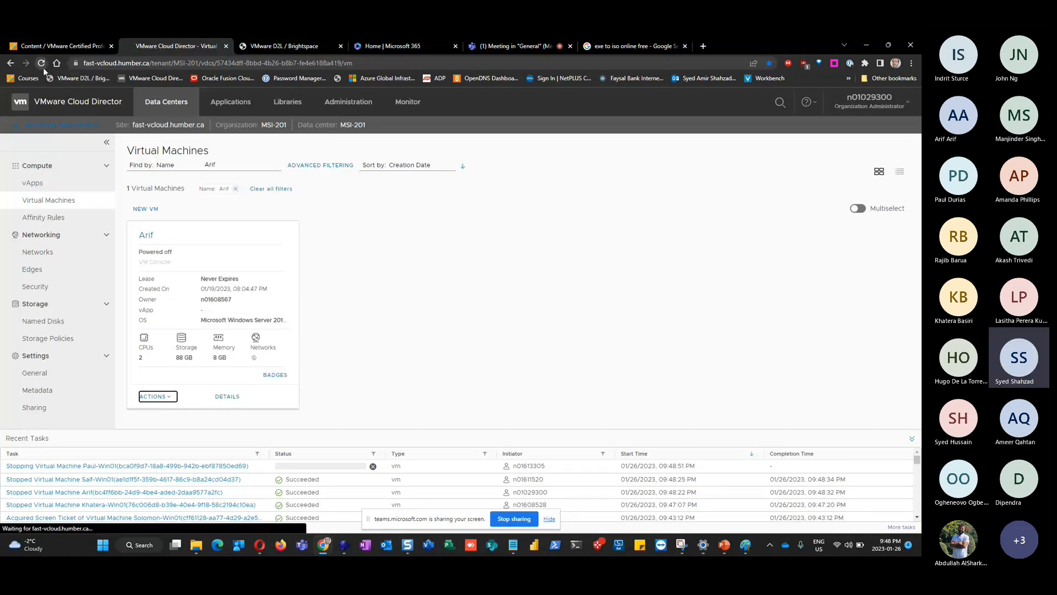
{"action": "left_click", "coordinate": [42, 63]}
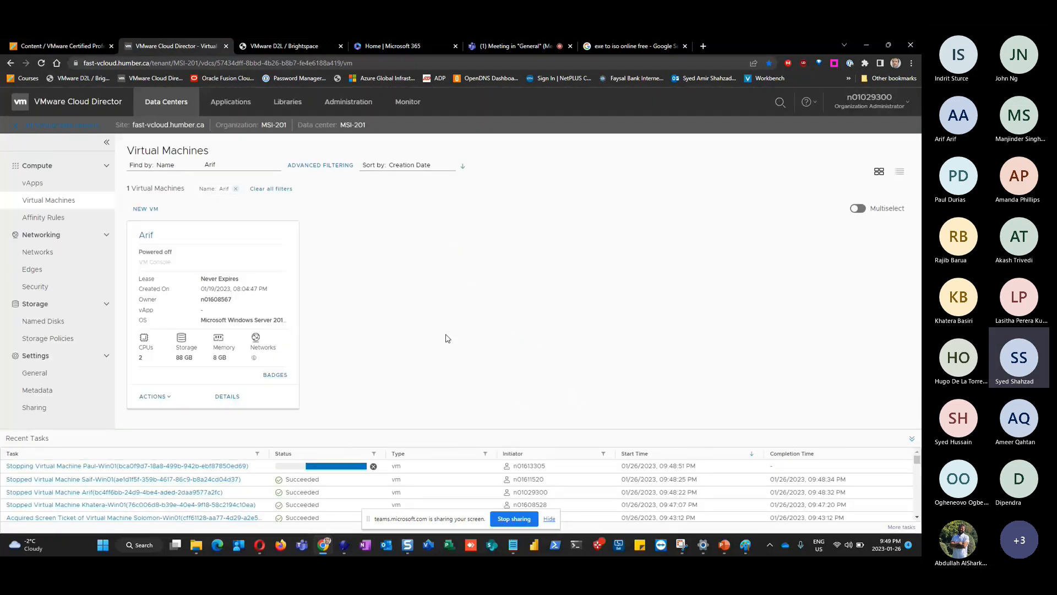
Power on the Arif VM, launch its web console, and center the console window
{"action": "left_click", "coordinate": [172, 396]}
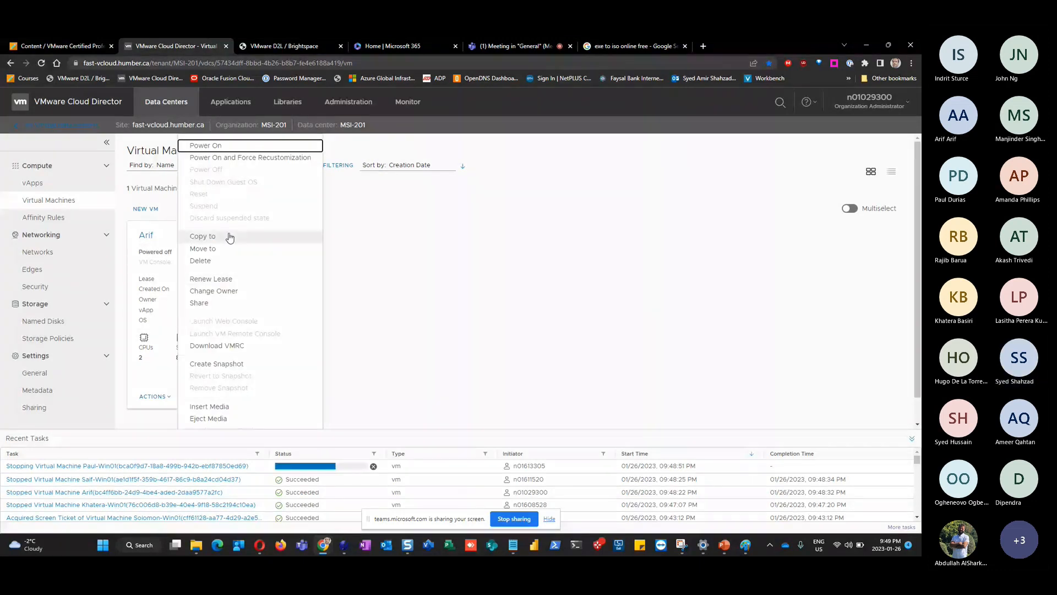
{"action": "left_click", "coordinate": [372, 330]}
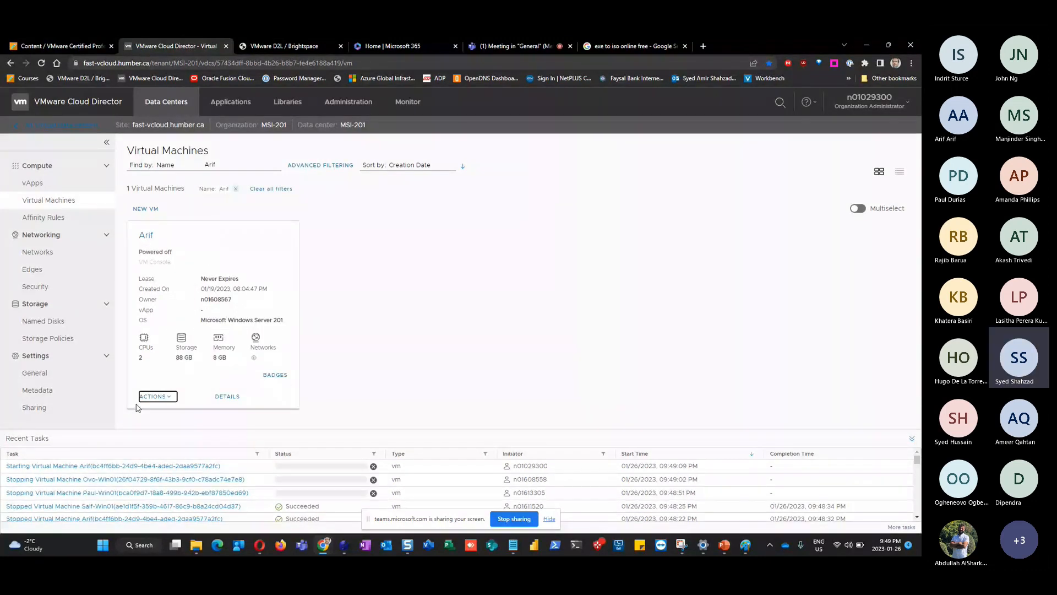
{"action": "left_click", "coordinate": [157, 397]}
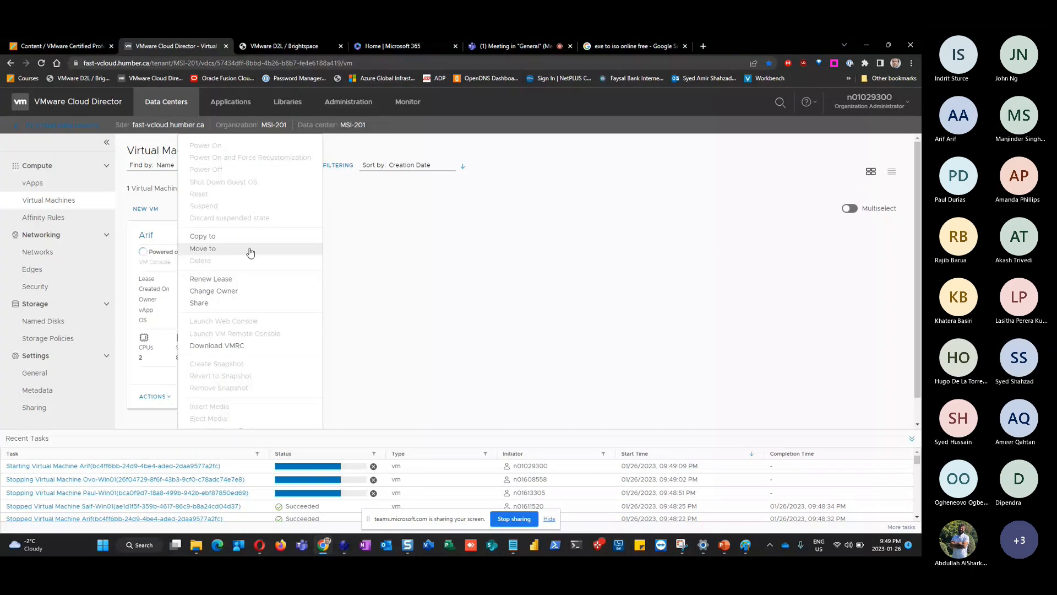
{"action": "left_click", "coordinate": [485, 281]}
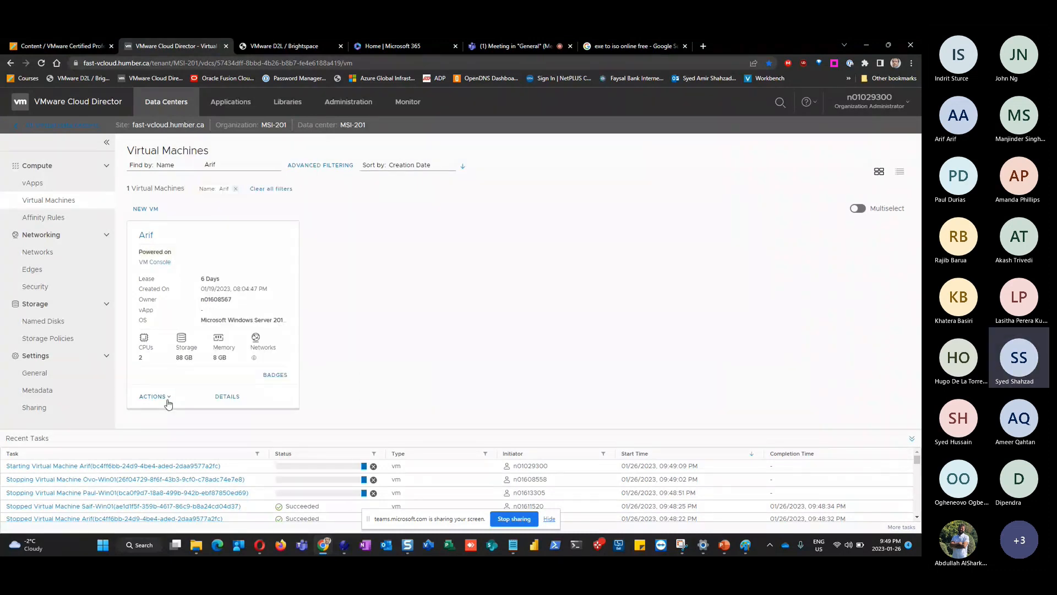
{"action": "left_click", "coordinate": [156, 396]}
{"action": "left_click", "coordinate": [268, 325]}
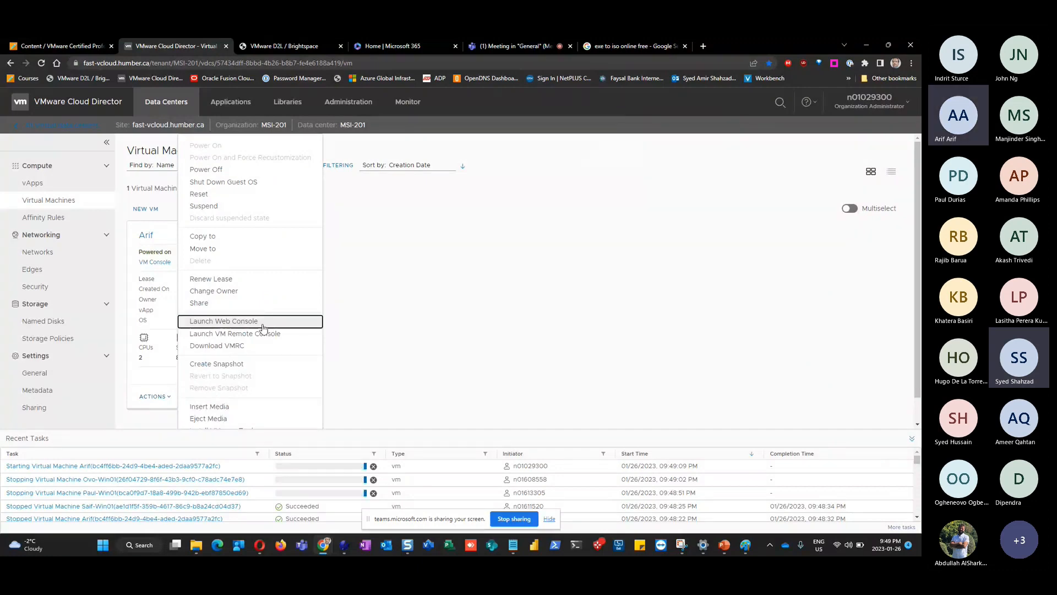
{"action": "left_click_drag", "start_coordinate": [207, 45], "coordinate": [318, 45]}
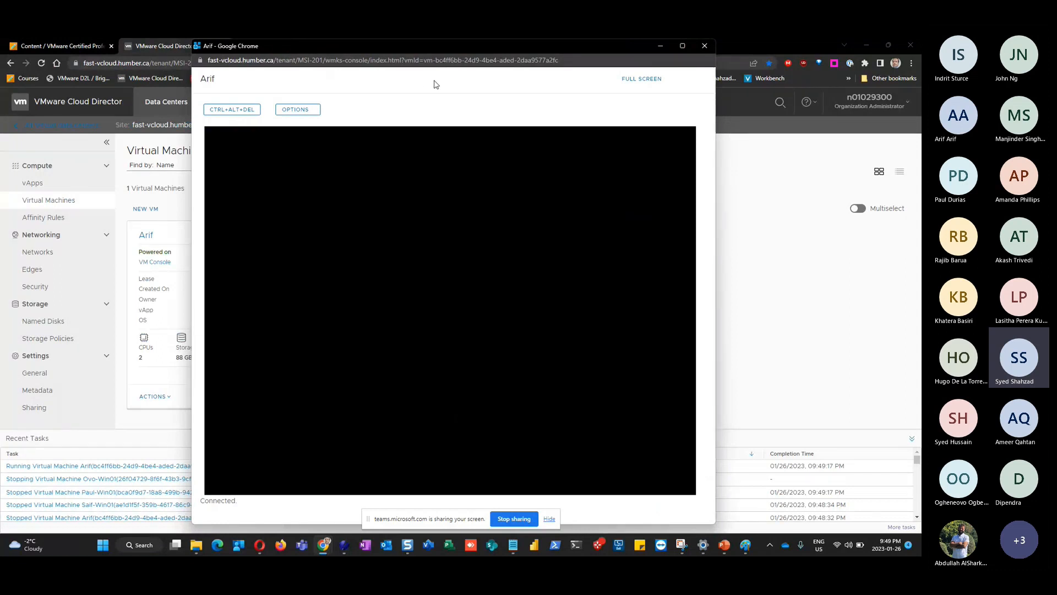
Send Ctrl+Alt+Del to the Arif VM to reach the Windows sign-in screen
{"action": "left_click", "coordinate": [231, 113]}
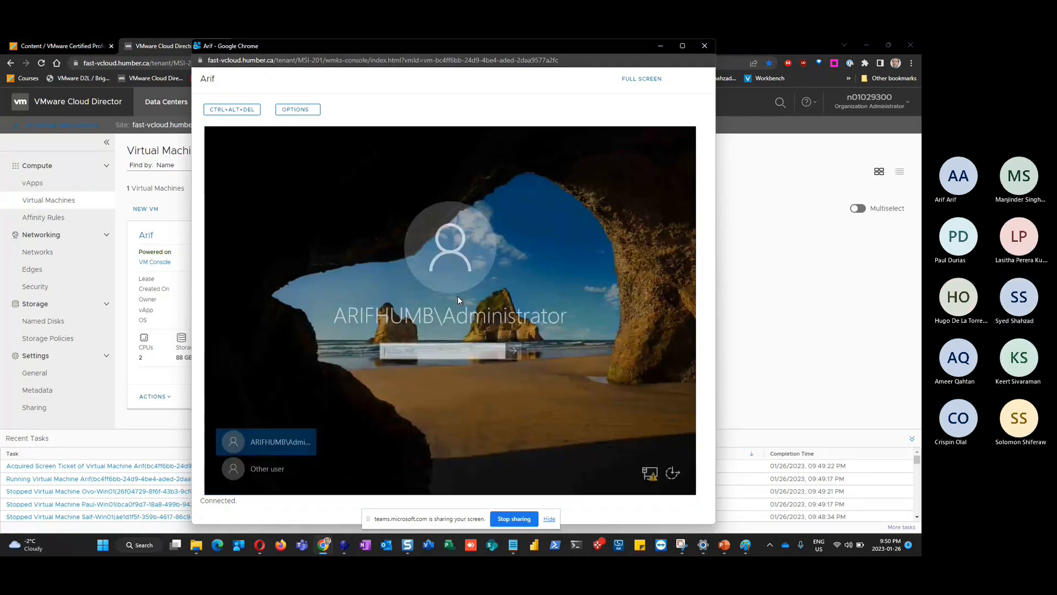
Sign in through Other user as 'administrator' with the account password
{"action": "left_click", "coordinate": [277, 470]}
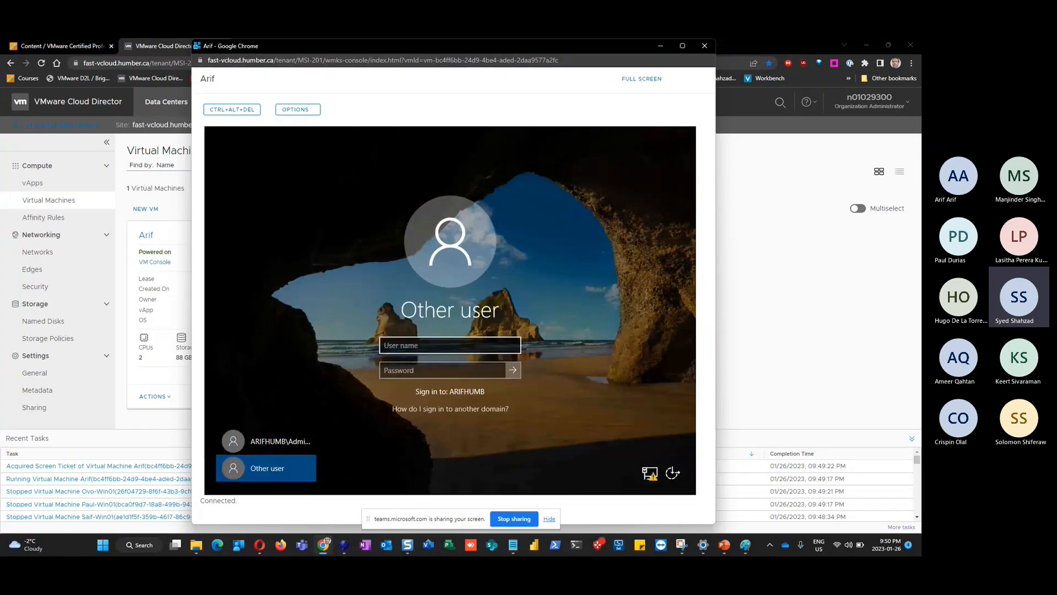
{"action": "left_click", "coordinate": [420, 342]}
{"action": "type", "text": "admin"}
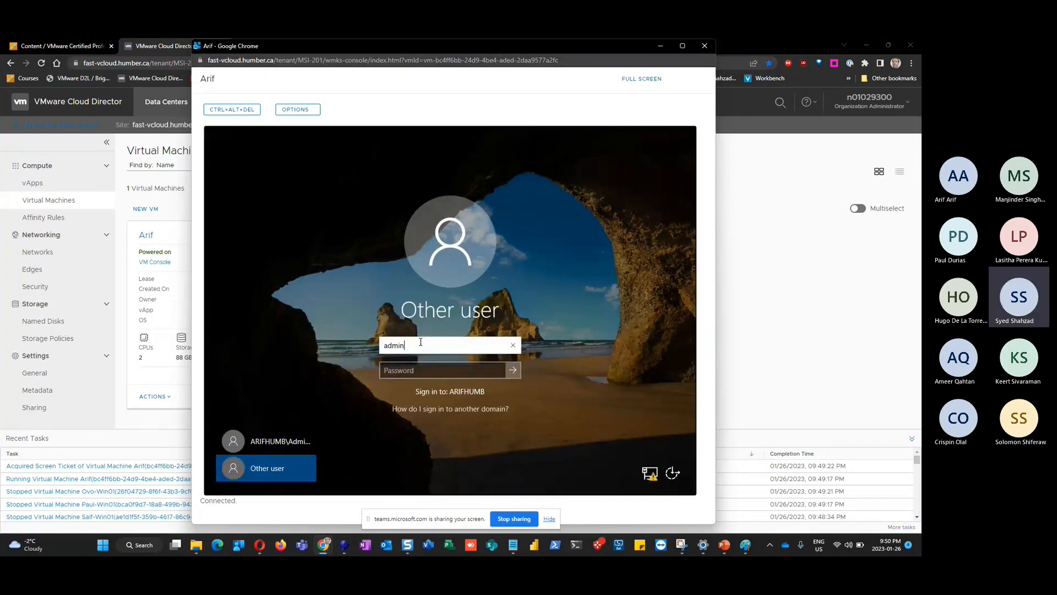
{"action": "type", "text": "is"}
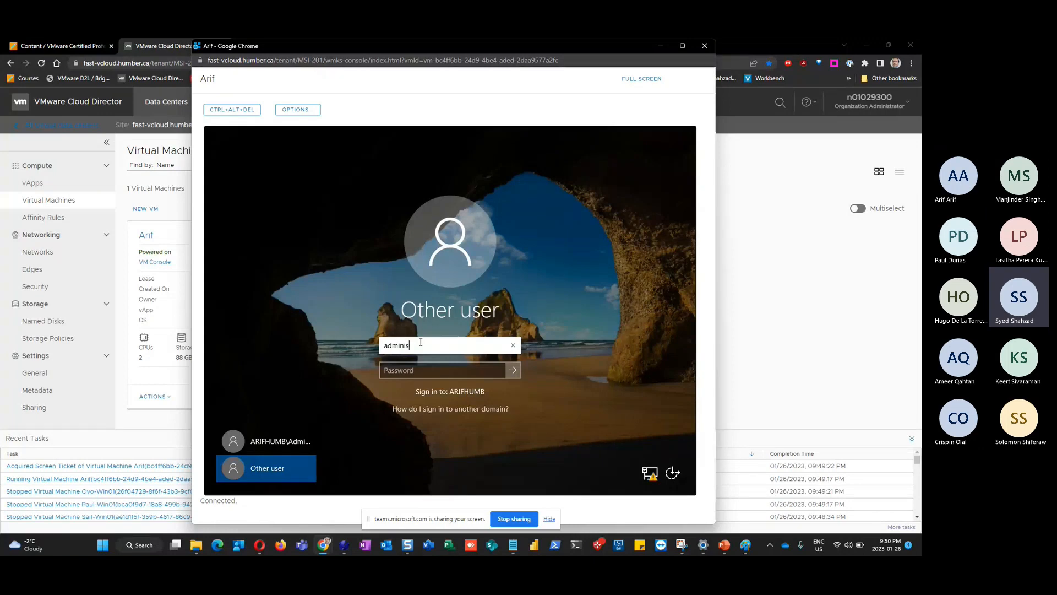
{"action": "type", "text": "trator"}
{"action": "key", "text": "Tab"}
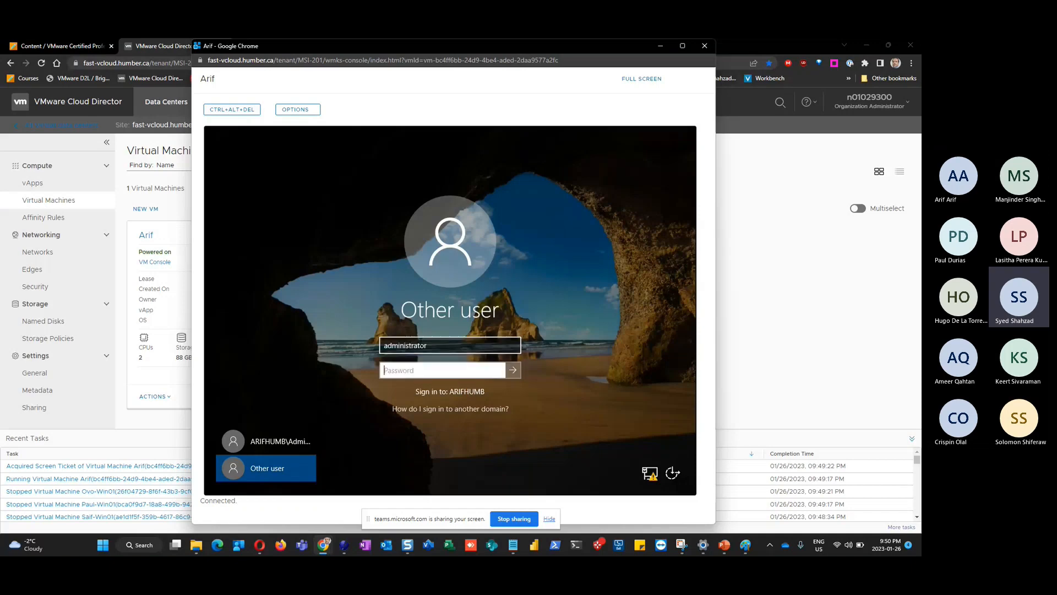
{"action": "type", "text": "••"}
{"action": "type", "text": "••••••••••"}
{"action": "key", "text": "Return"}
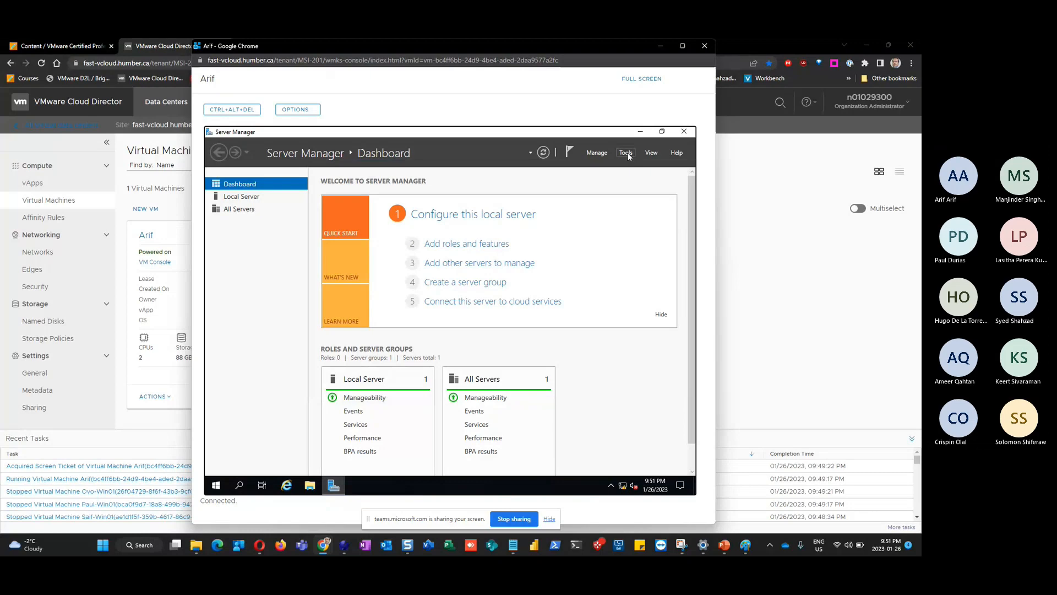
In Active Directory Users and Computers, reset arifadmin's password and unlock the account
{"action": "left_click", "coordinate": [626, 153]}
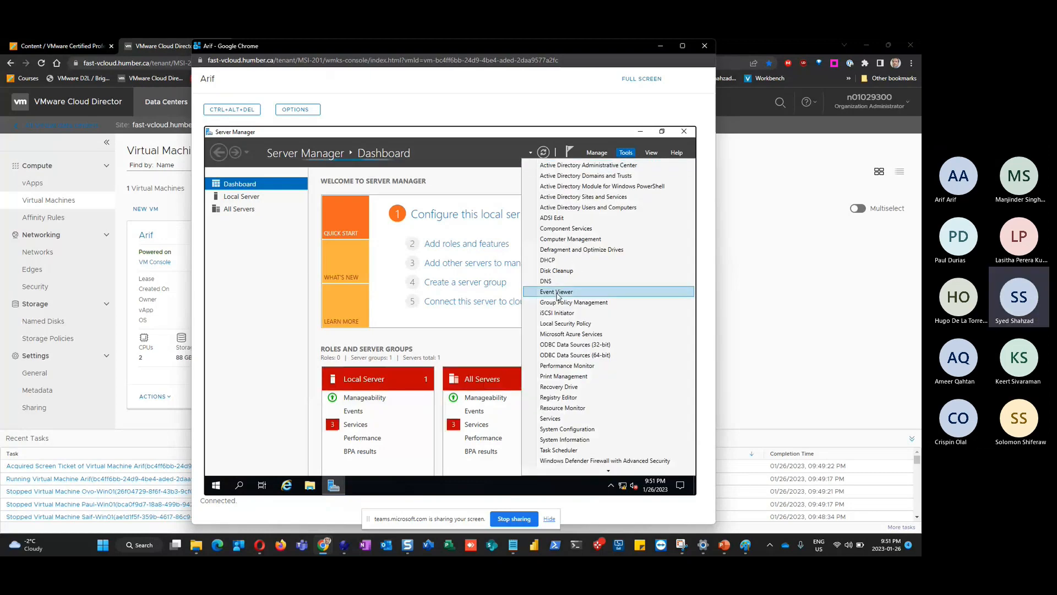
{"action": "left_click", "coordinate": [583, 209]}
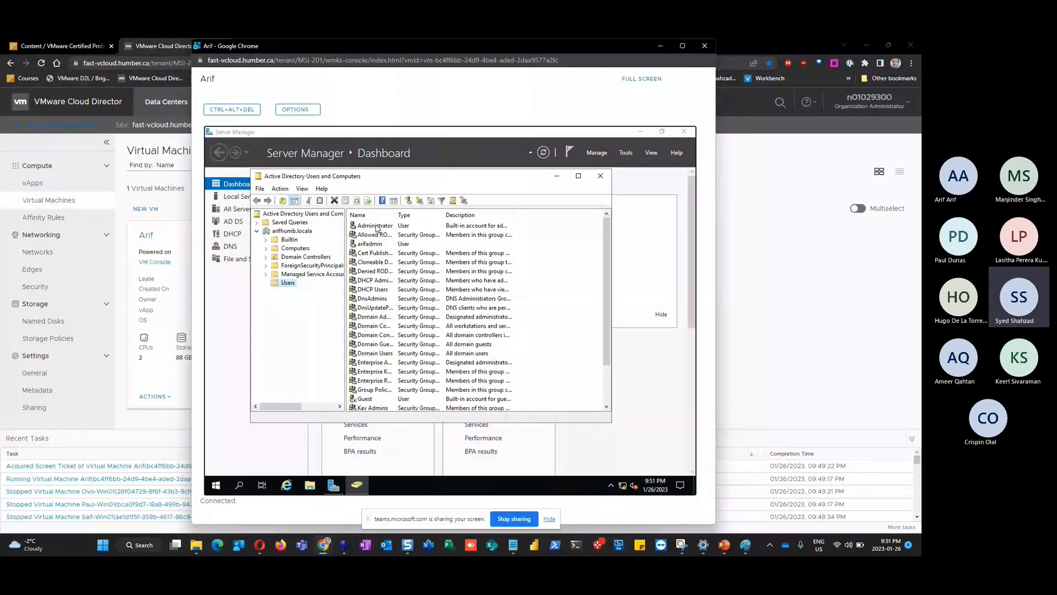
{"action": "left_click", "coordinate": [378, 246]}
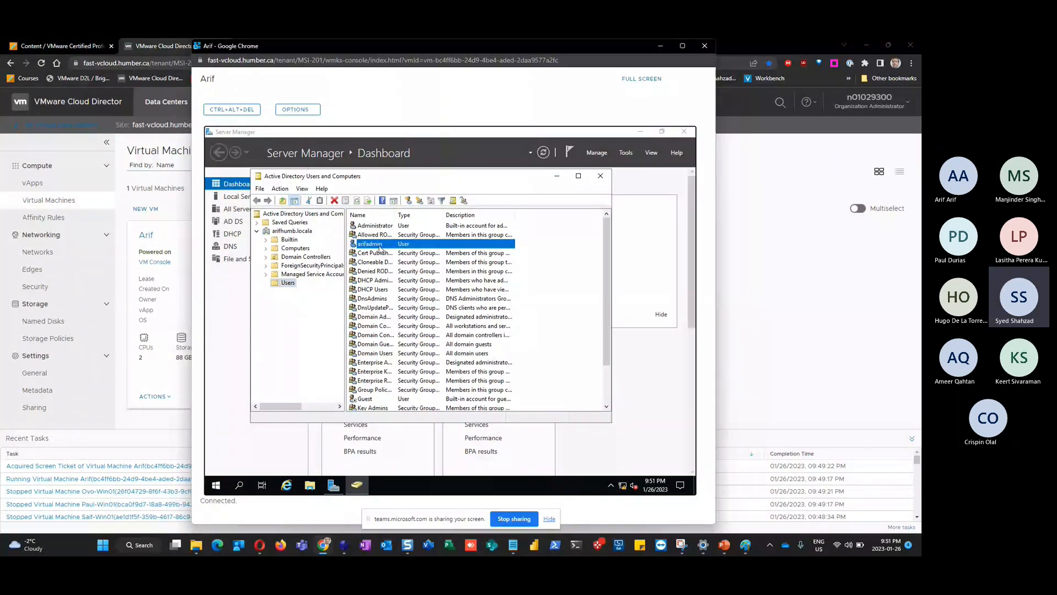
{"action": "right_click", "coordinate": [379, 246]}
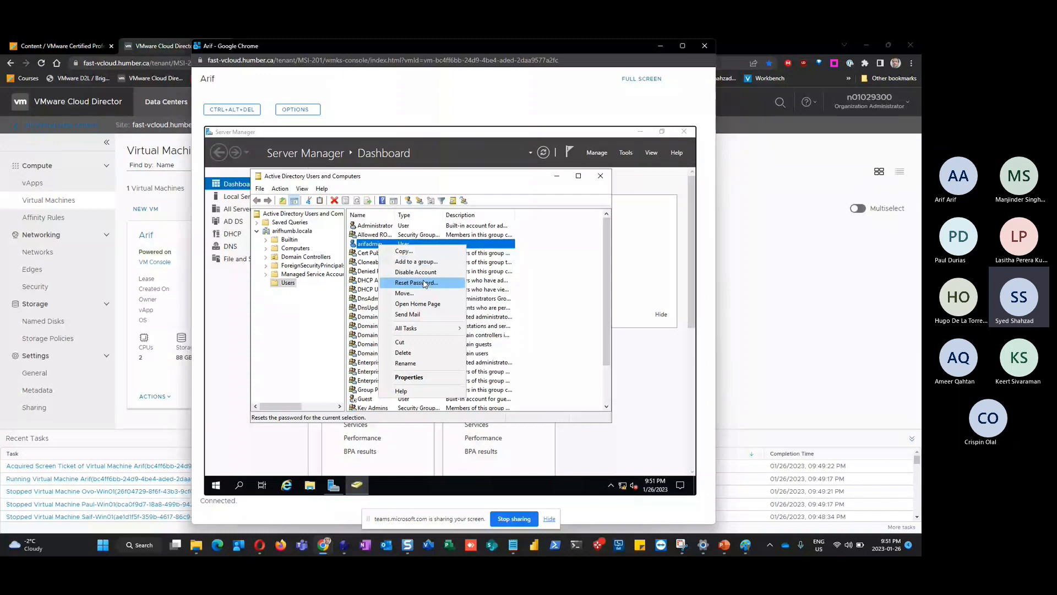
{"action": "left_click", "coordinate": [424, 283]}
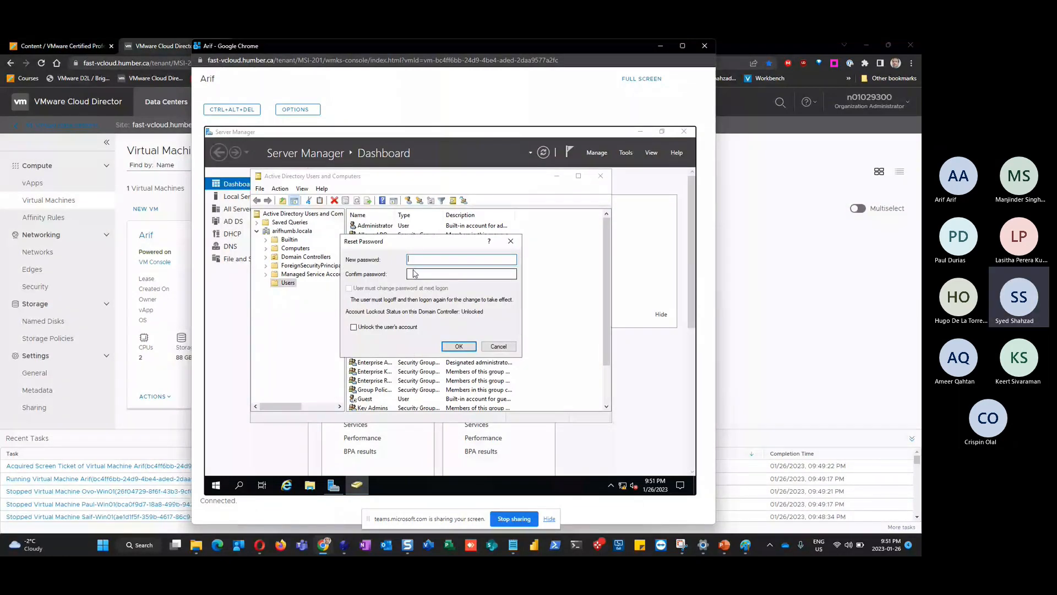
{"action": "type", "text": "••••••••••"}
{"action": "left_click", "coordinate": [415, 273]}
{"action": "type", "text": "•••••••••••"}
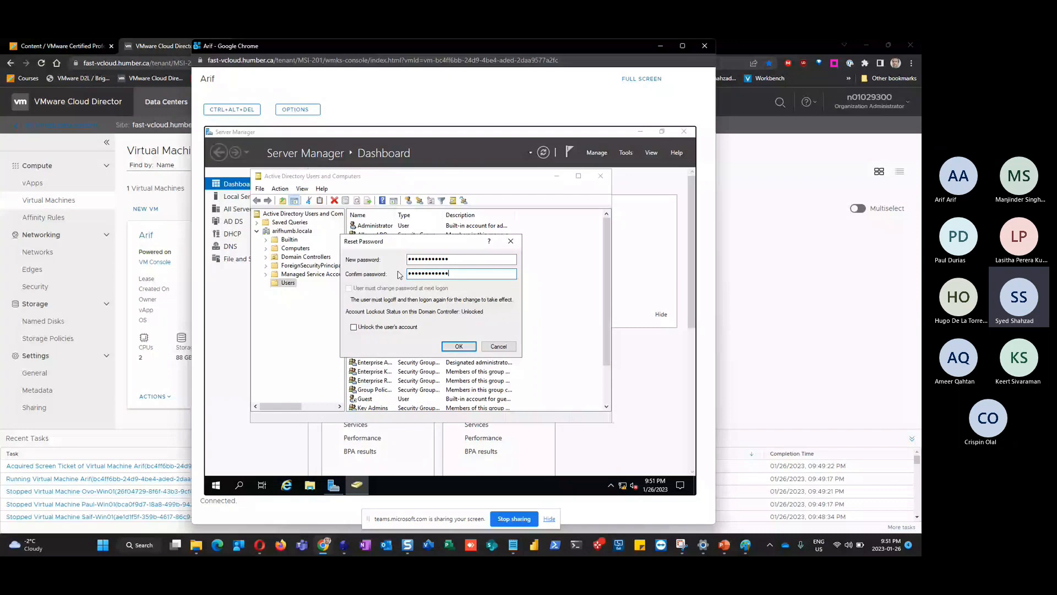
{"action": "left_click", "coordinate": [353, 326]}
{"action": "left_click", "coordinate": [459, 346]}
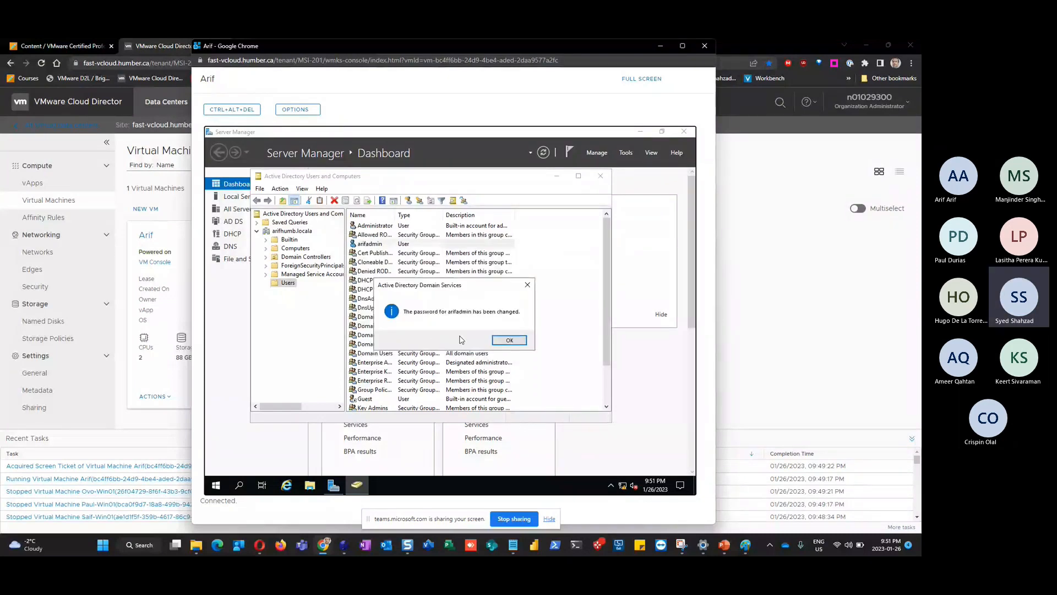
{"action": "left_click", "coordinate": [507, 341]}
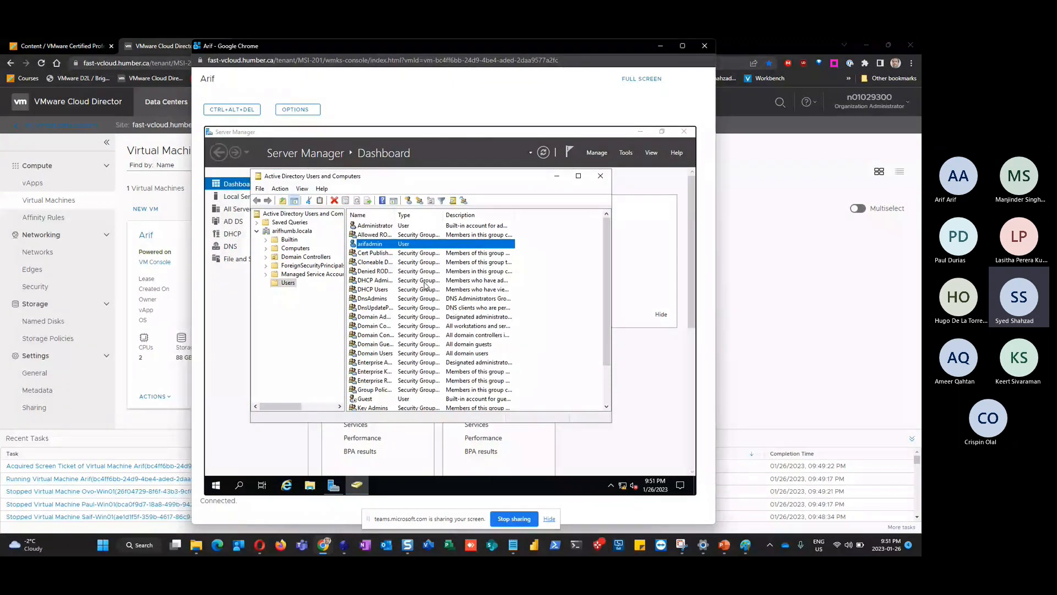
Review arifadmin's Member Of groups without changes, then bring up the Start button's sign-out options
{"action": "double_click", "coordinate": [377, 246]}
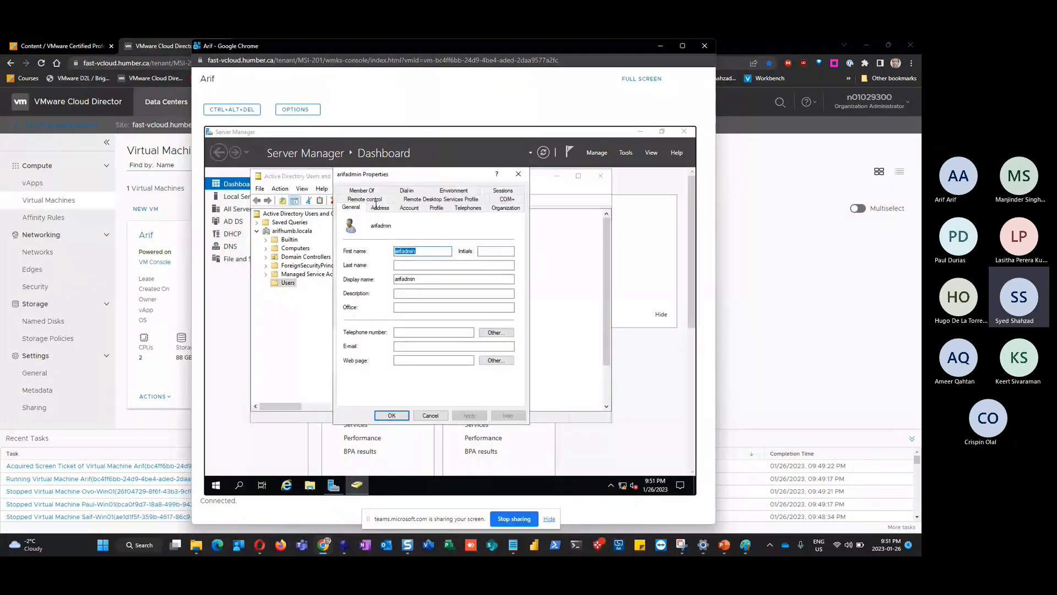
{"action": "left_click", "coordinate": [361, 190]}
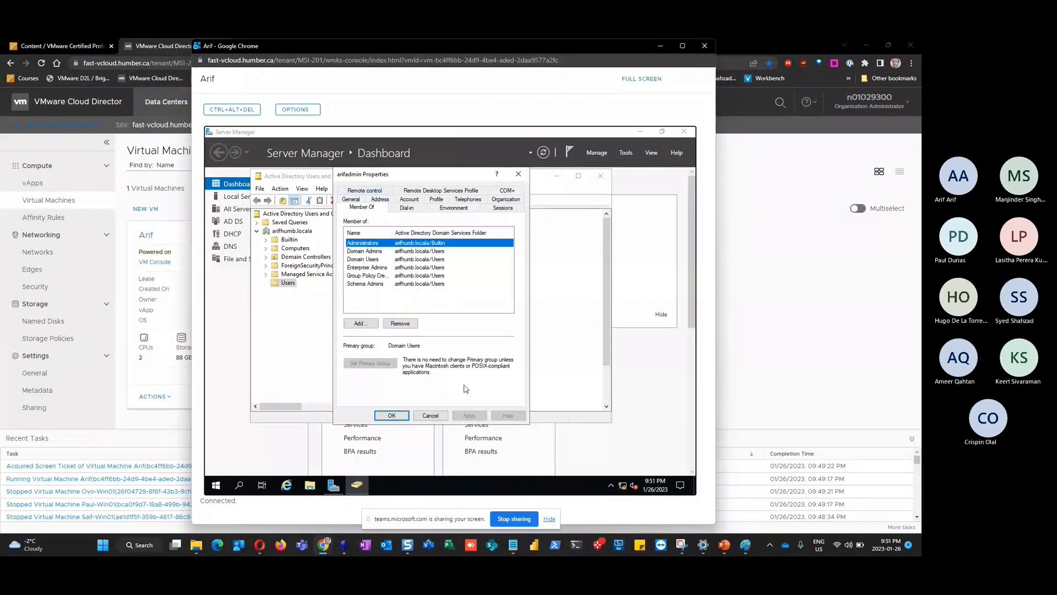
{"action": "left_click", "coordinate": [430, 415]}
{"action": "left_click", "coordinate": [217, 486]}
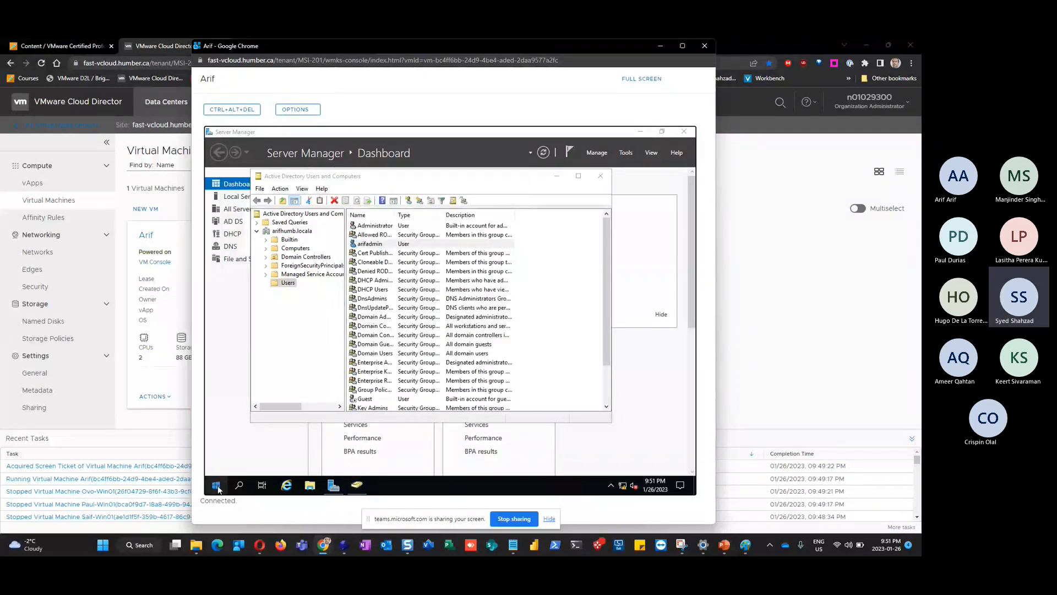
{"action": "right_click", "coordinate": [218, 489]}
Sign out of administrator and attempt signing in as arifadmin, dismissing the incorrect-password error
{"action": "mouse_move", "coordinate": [311, 455]}
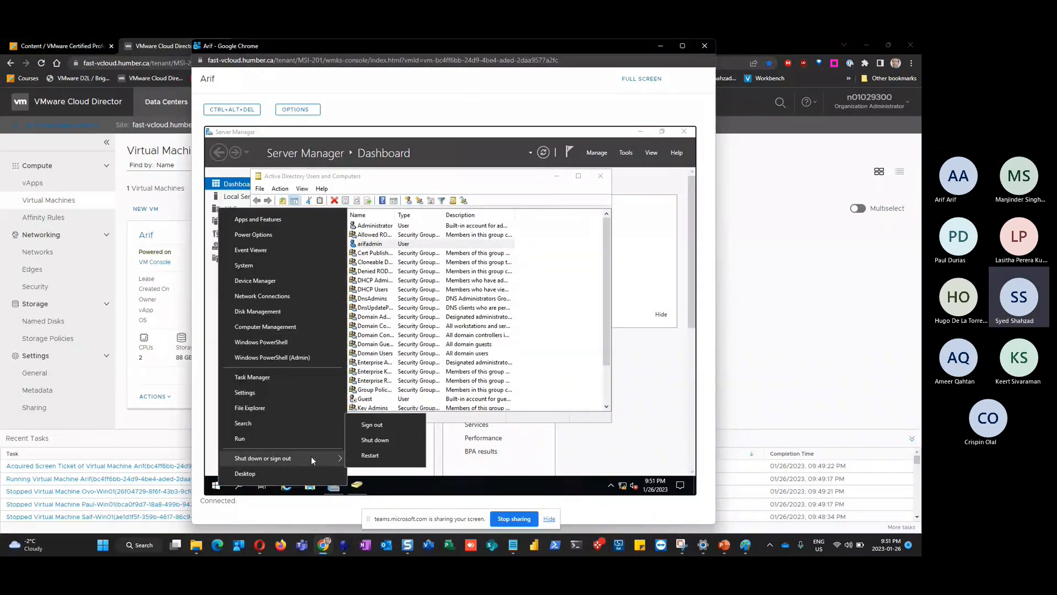
{"action": "left_click", "coordinate": [374, 424]}
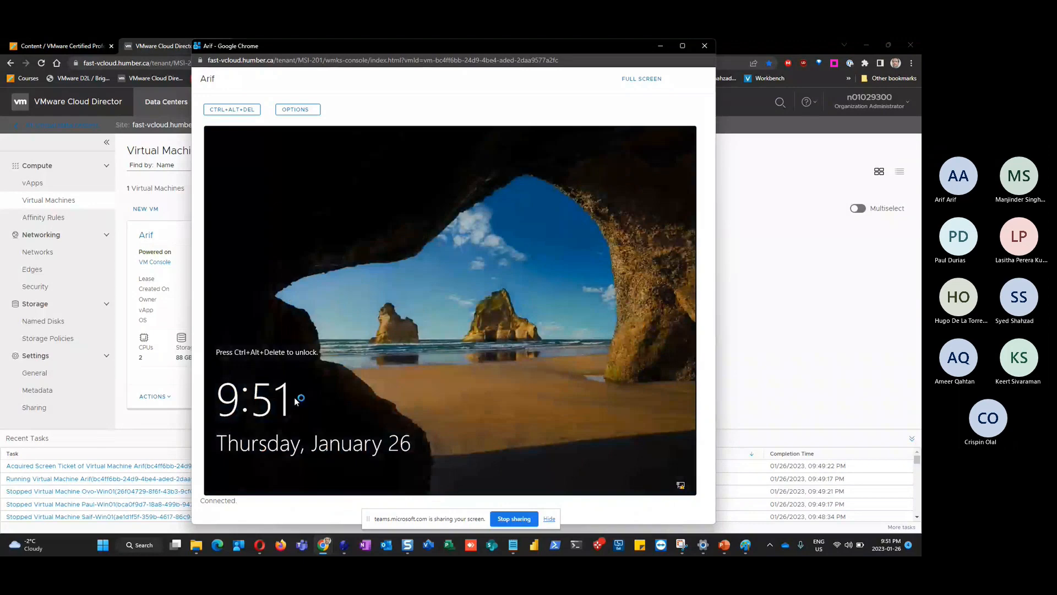
{"action": "left_click", "coordinate": [226, 114]}
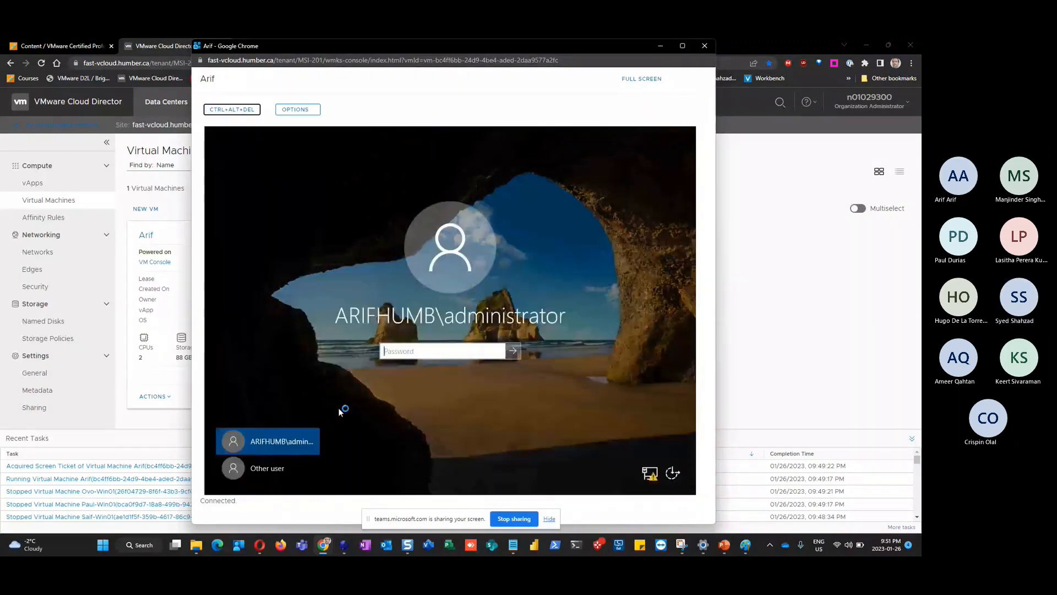
{"action": "left_click", "coordinate": [276, 469]}
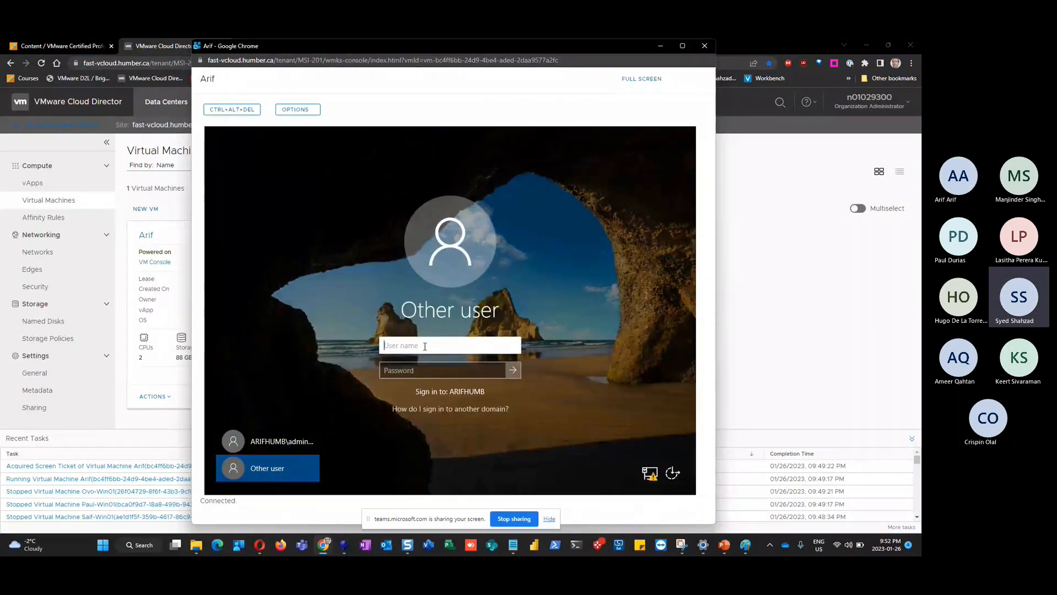
{"action": "type", "text": "arifadmin"}
{"action": "key", "text": "Tab"}
{"action": "type", "text": "••••"}
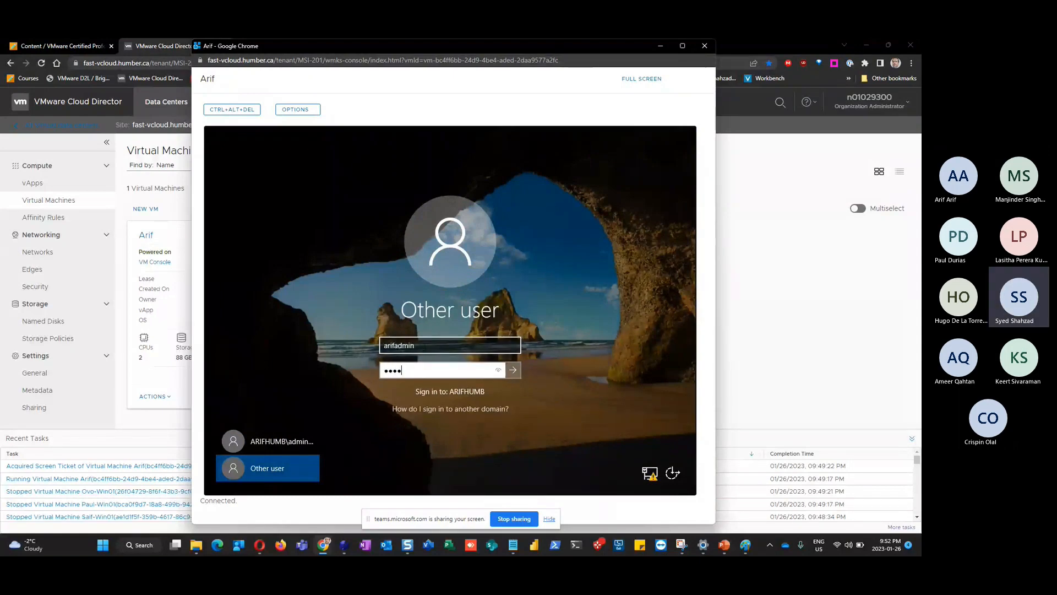
{"action": "key", "text": "Return"}
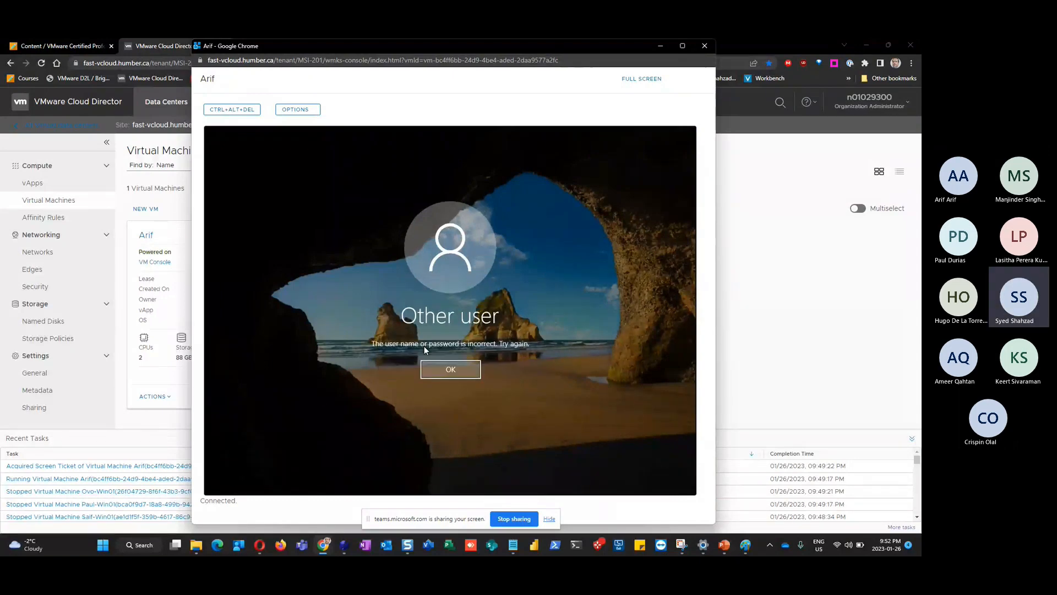
{"action": "left_click", "coordinate": [464, 370]}
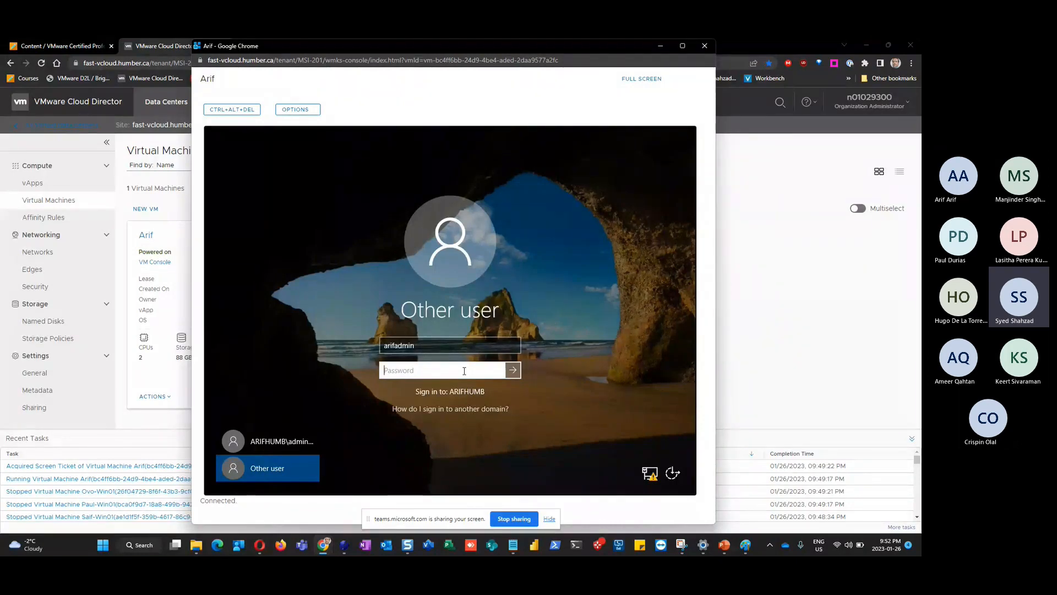
Retype and reveal the arifadmin password, resubmit, dismiss the rejection, and pick the administrator account
{"action": "type", "text": "••••"}
{"action": "left_click", "coordinate": [497, 370]}
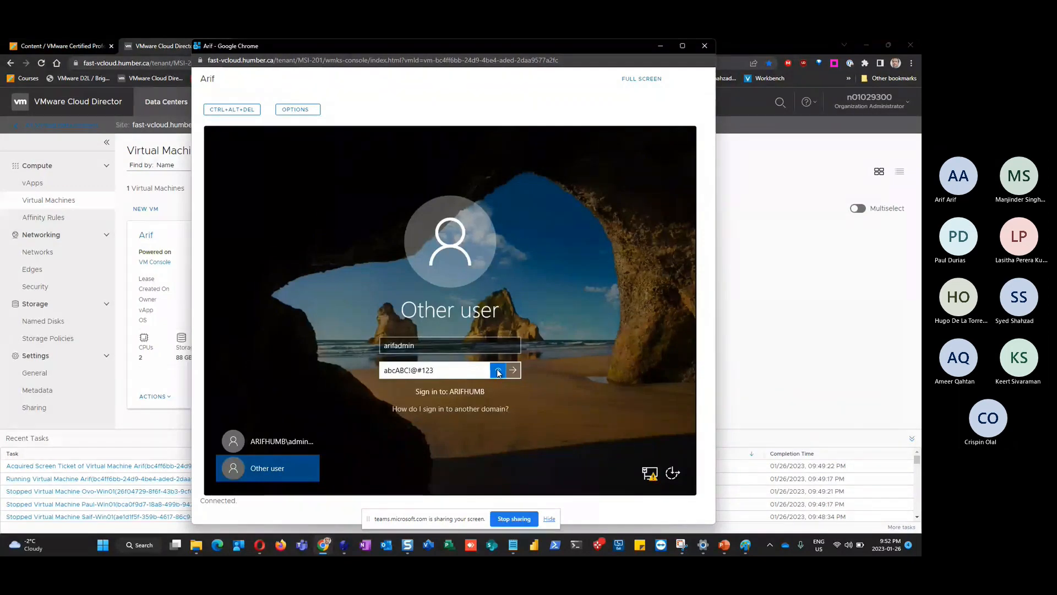
{"action": "left_click", "coordinate": [513, 370]}
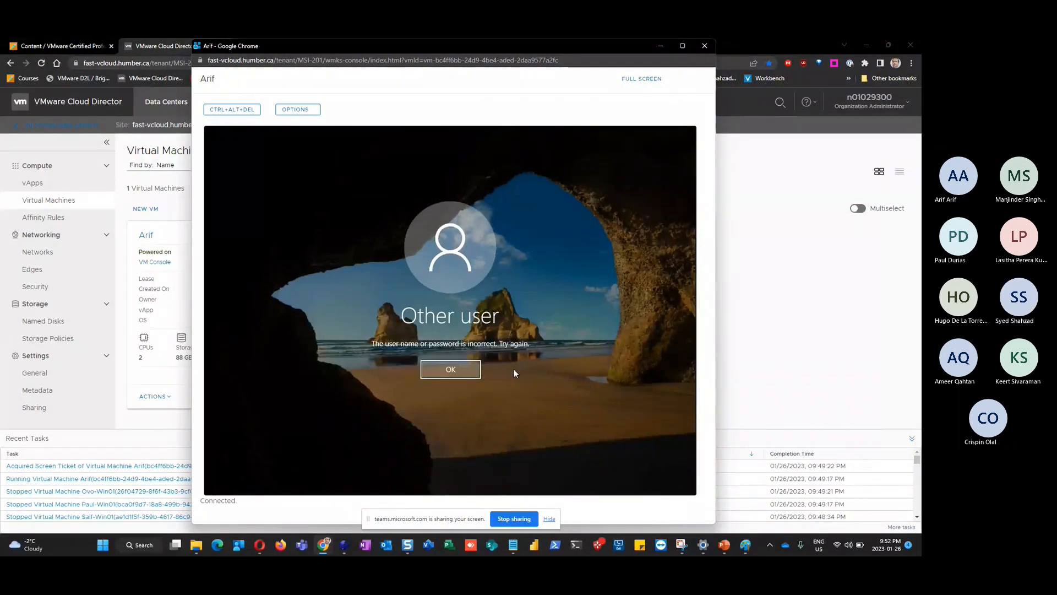
{"action": "left_click", "coordinate": [466, 372]}
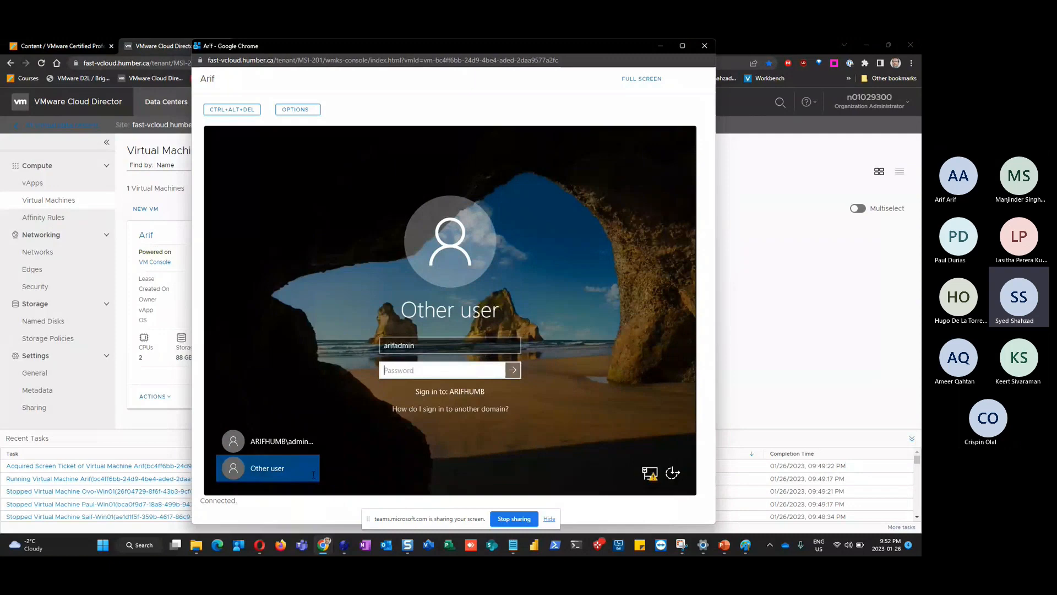
{"action": "left_click", "coordinate": [279, 440]}
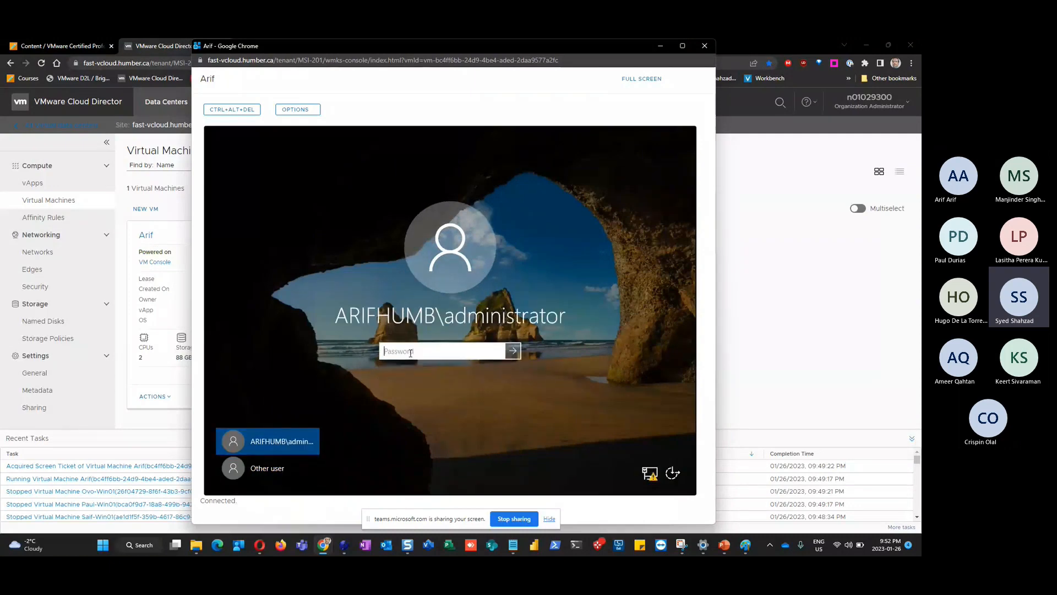
Sign back in as ARIFHUMB\administrator and open Active Directory Users and Computers' Users list
{"action": "type", "text": "•••••••••"}
{"action": "key", "text": "Return"}
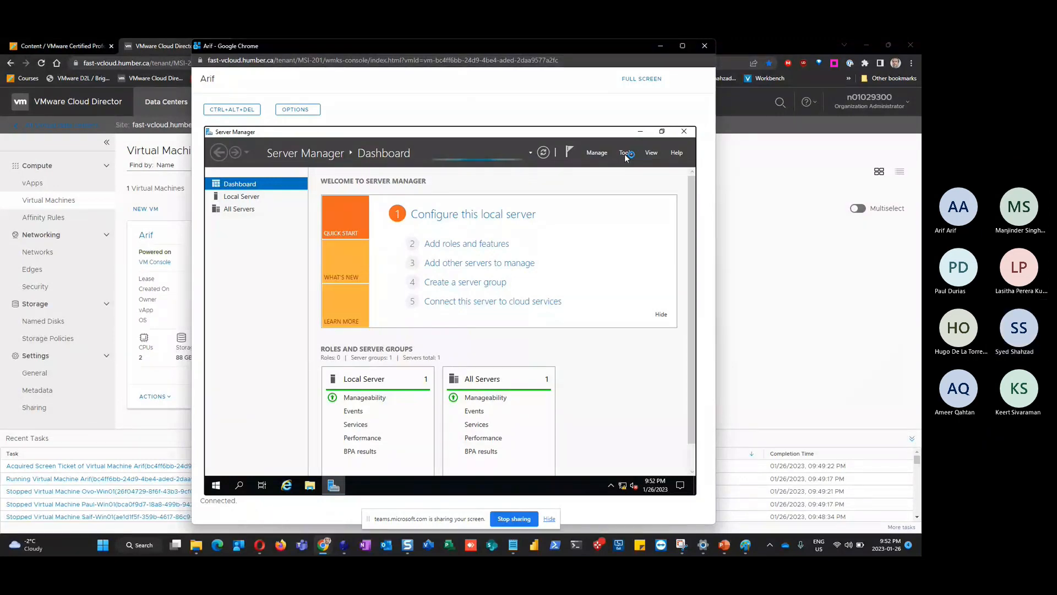
{"action": "left_click", "coordinate": [625, 153]}
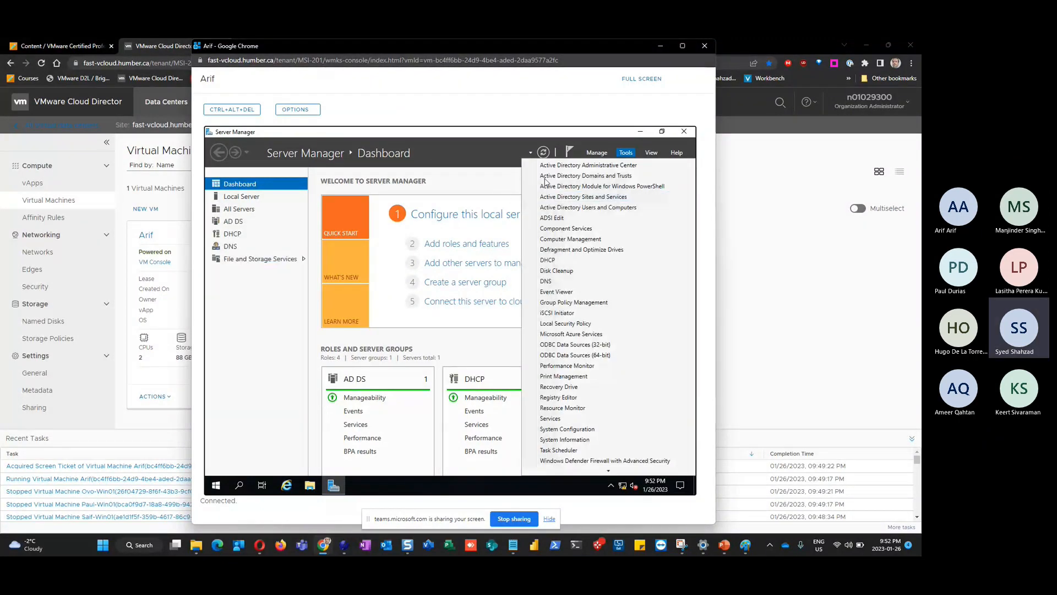
{"action": "left_click", "coordinate": [588, 209]}
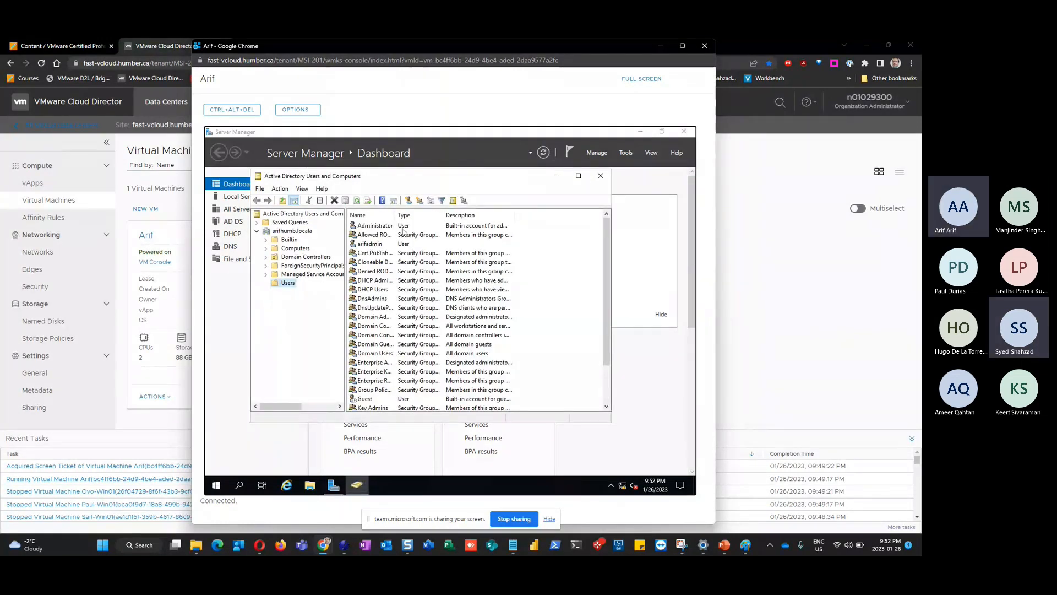
{"action": "left_click", "coordinate": [384, 228]}
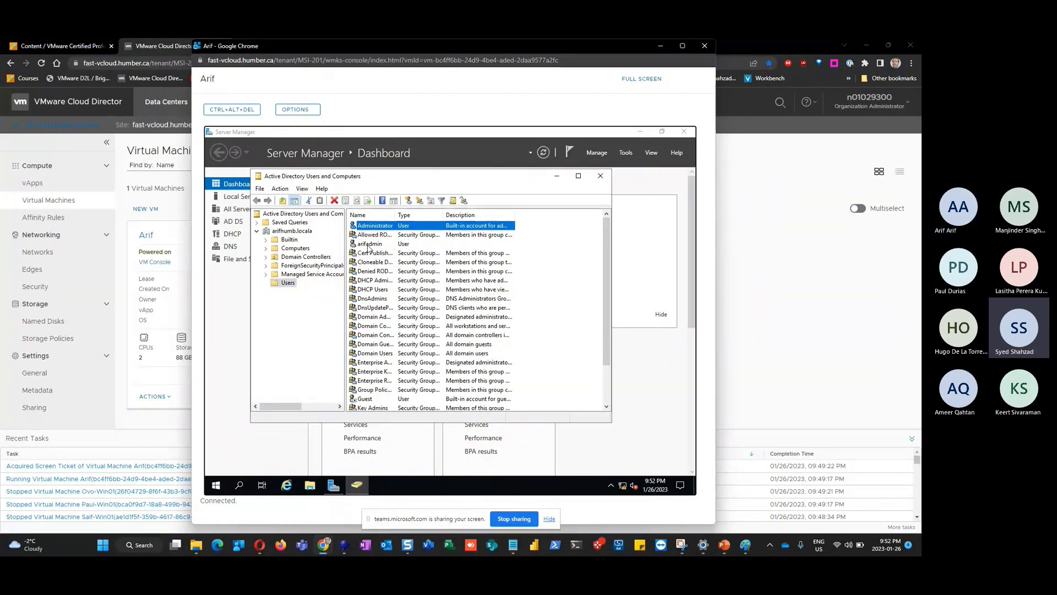
Append 'admin' to arifadmin's user logon name and pre-Windows 2000 logon name, and apply the change
{"action": "double_click", "coordinate": [369, 245]}
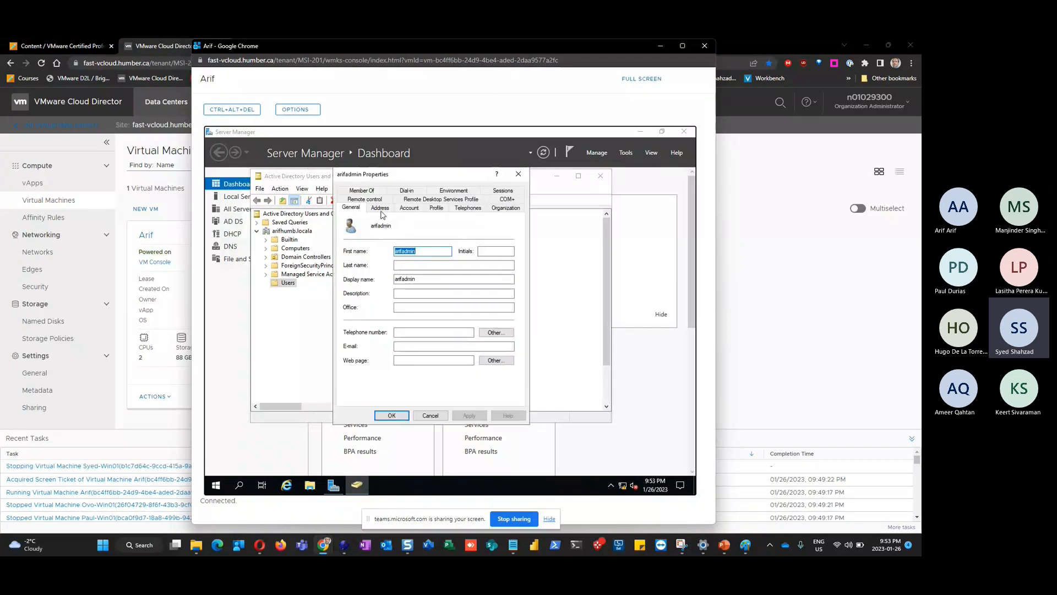
{"action": "left_click", "coordinate": [409, 208]}
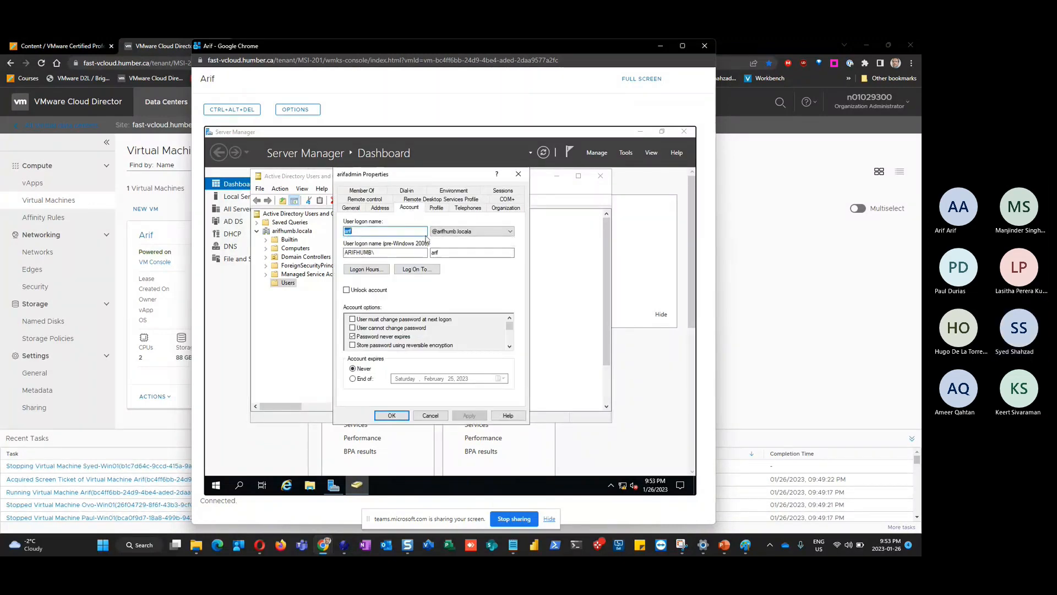
{"action": "left_click", "coordinate": [355, 231]}
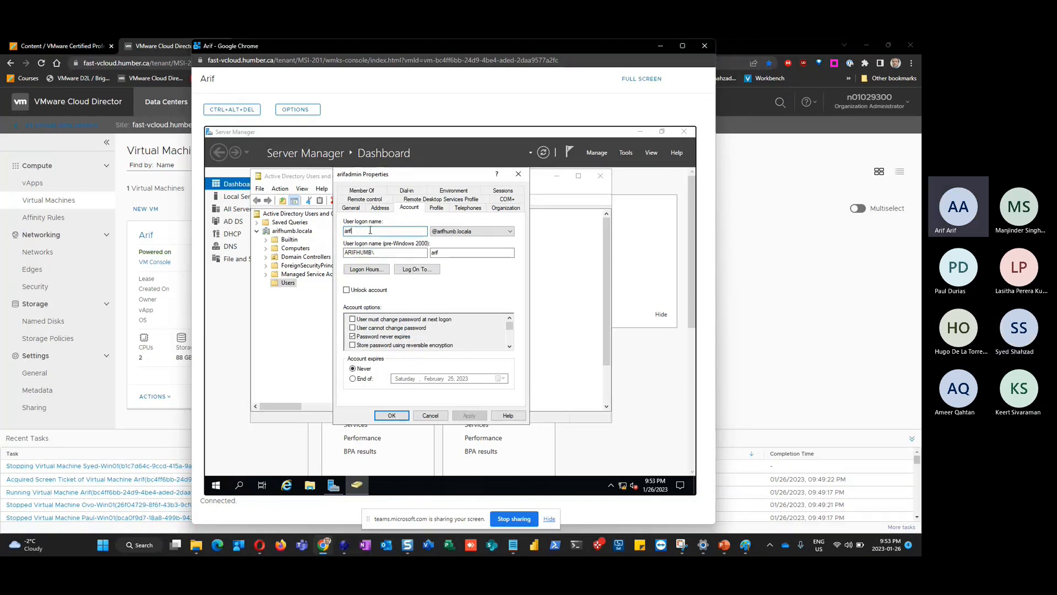
{"action": "type", "text": "admin"}
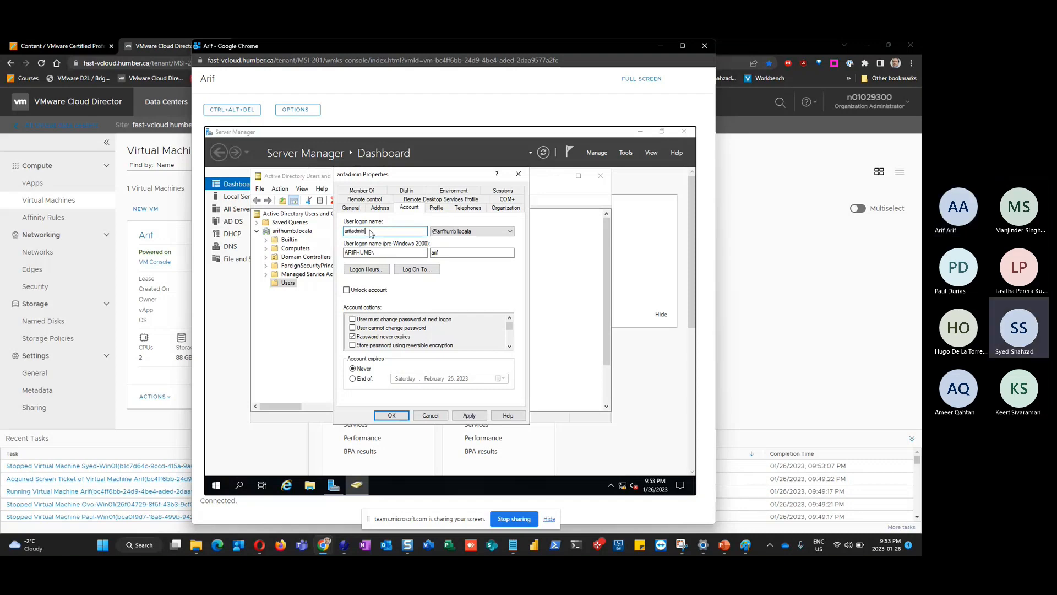
{"action": "left_click", "coordinate": [452, 252]}
{"action": "type", "text": "admin"}
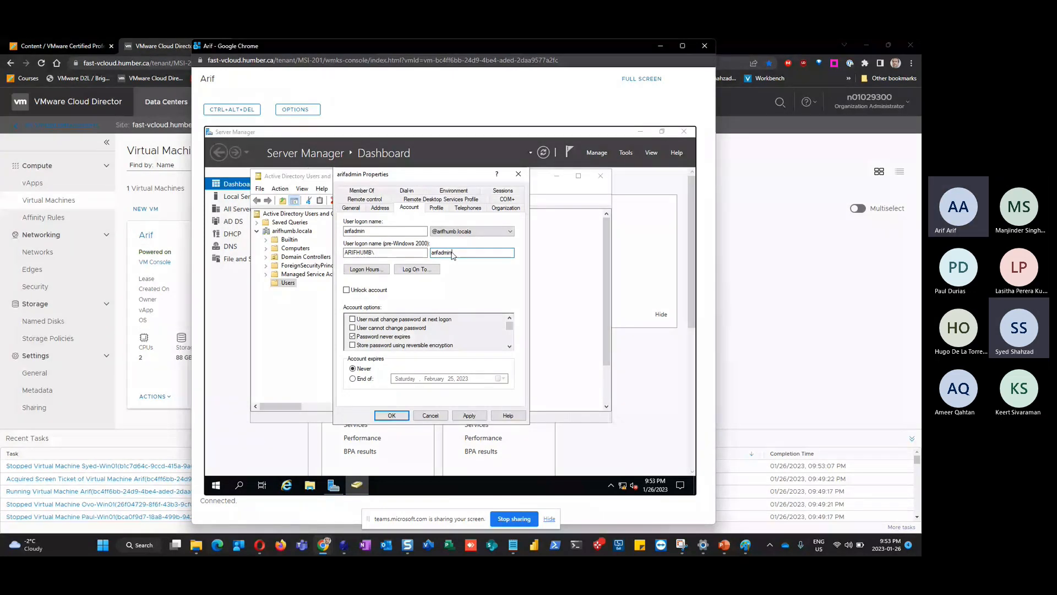
{"action": "left_click", "coordinate": [469, 415]}
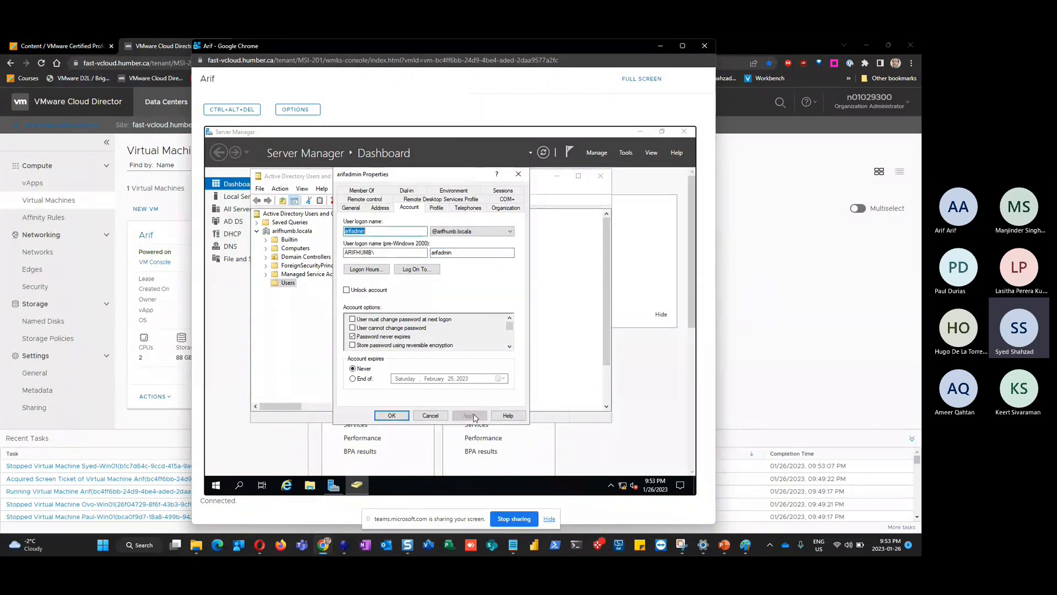
{"action": "left_click", "coordinate": [391, 416]}
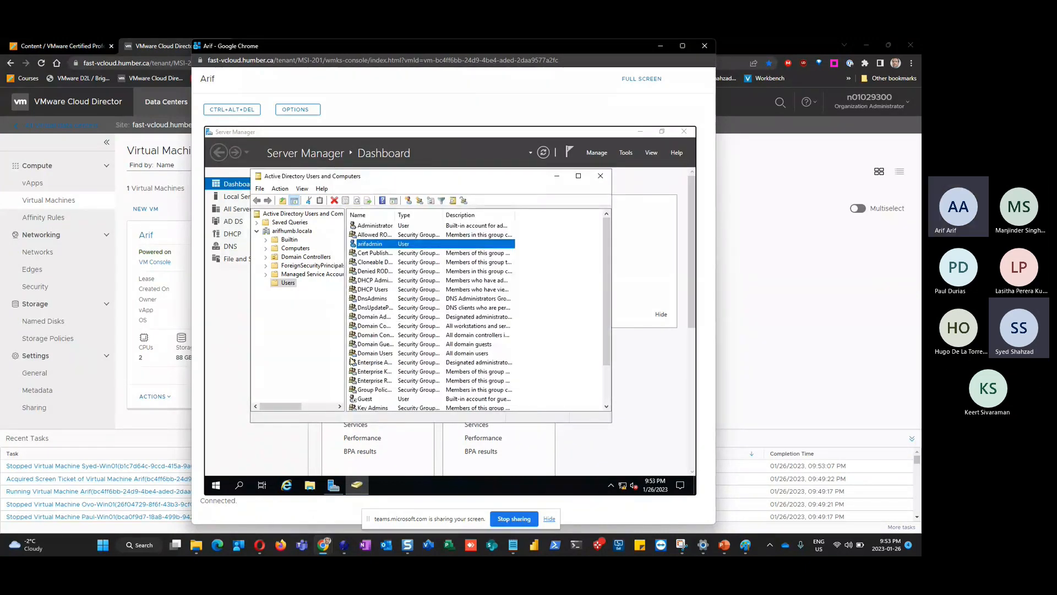
Sign the administrator out of the Arif VM from the Start menu
{"action": "left_click", "coordinate": [219, 488]}
{"action": "right_click", "coordinate": [220, 487]}
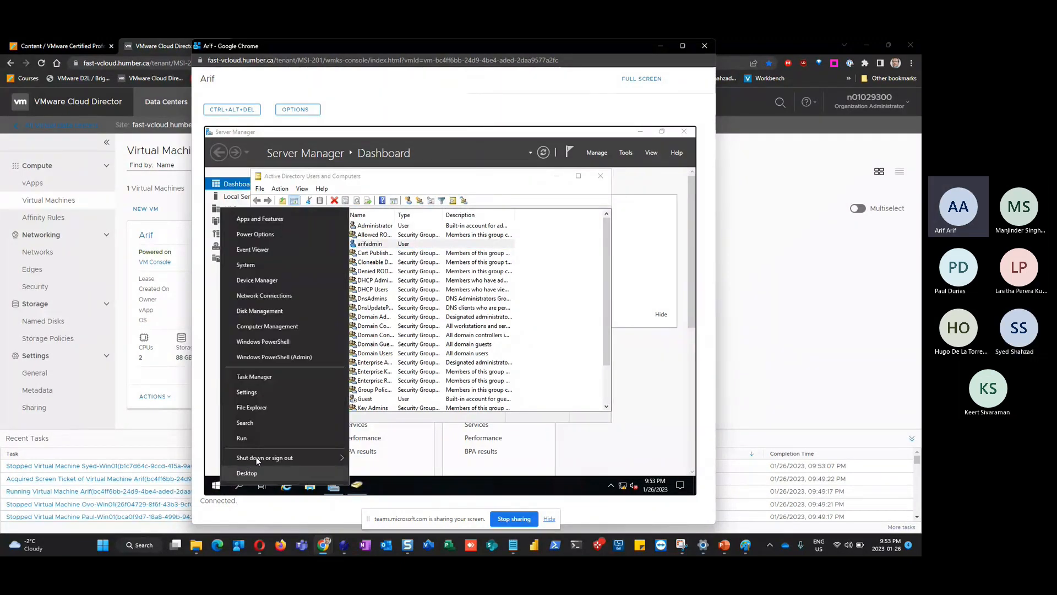
{"action": "mouse_move", "coordinate": [341, 457]}
{"action": "left_click", "coordinate": [382, 424]}
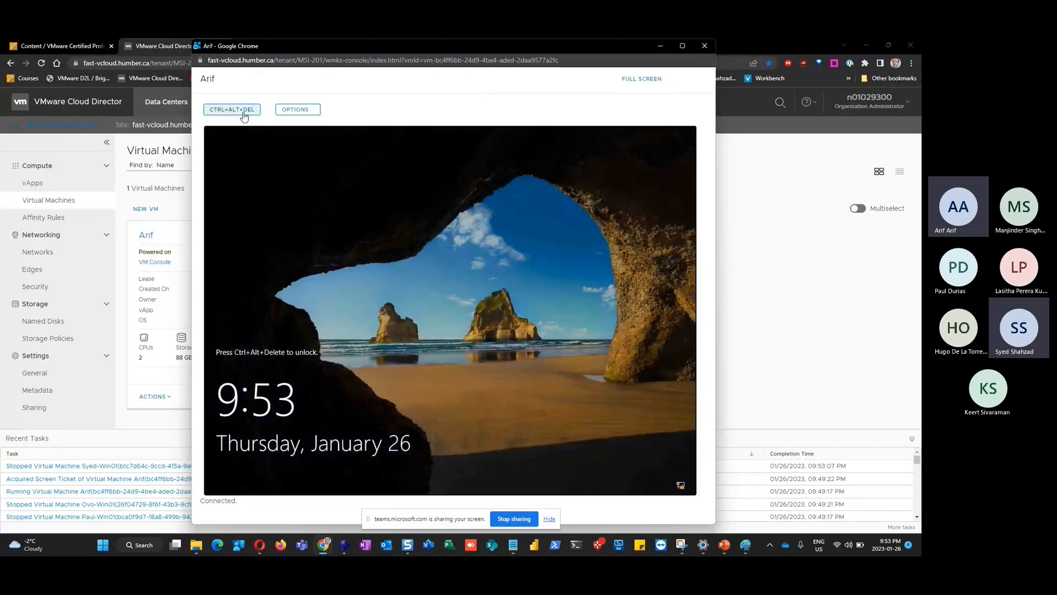
Sign in to the Arif VM as arifadmin with its password, then close the console
{"action": "left_click", "coordinate": [244, 113]}
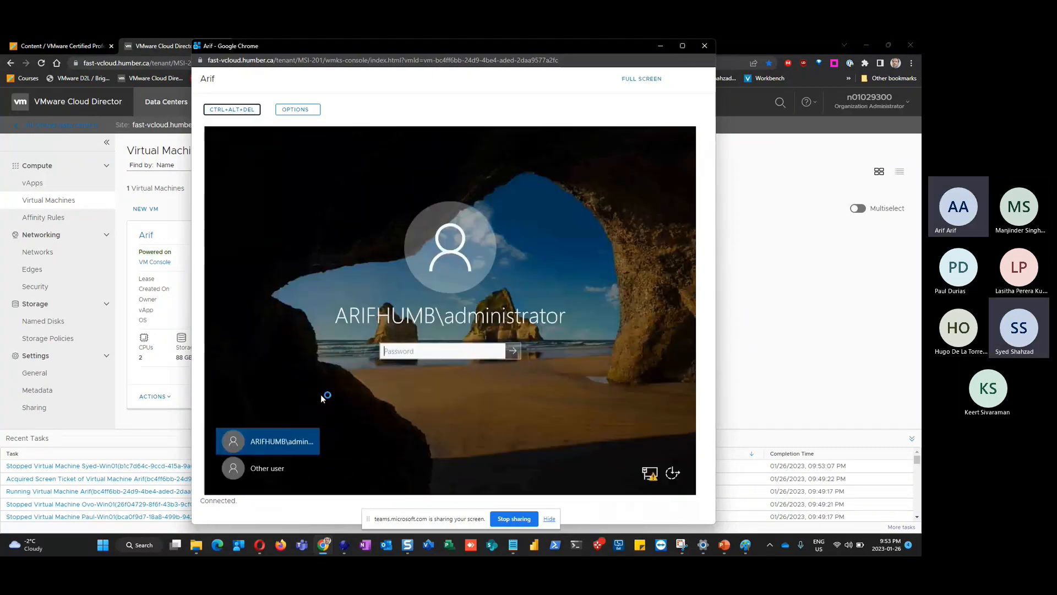
{"action": "left_click", "coordinate": [259, 468]}
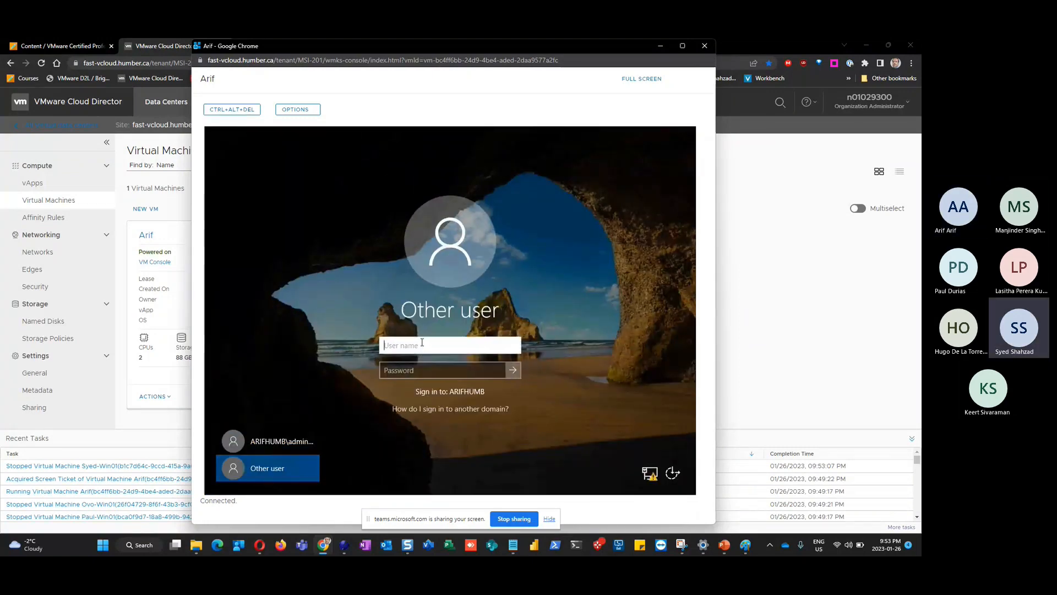
{"action": "type", "text": "arifadmin"}
{"action": "key", "text": "Tab"}
{"action": "type", "text": "*******"}
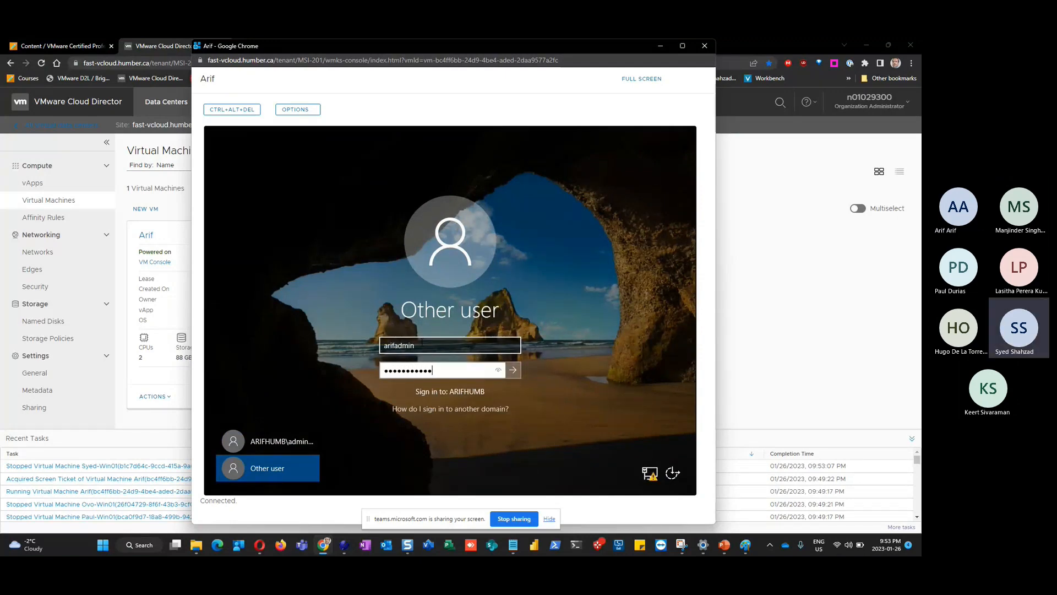
{"action": "key", "text": "Return"}
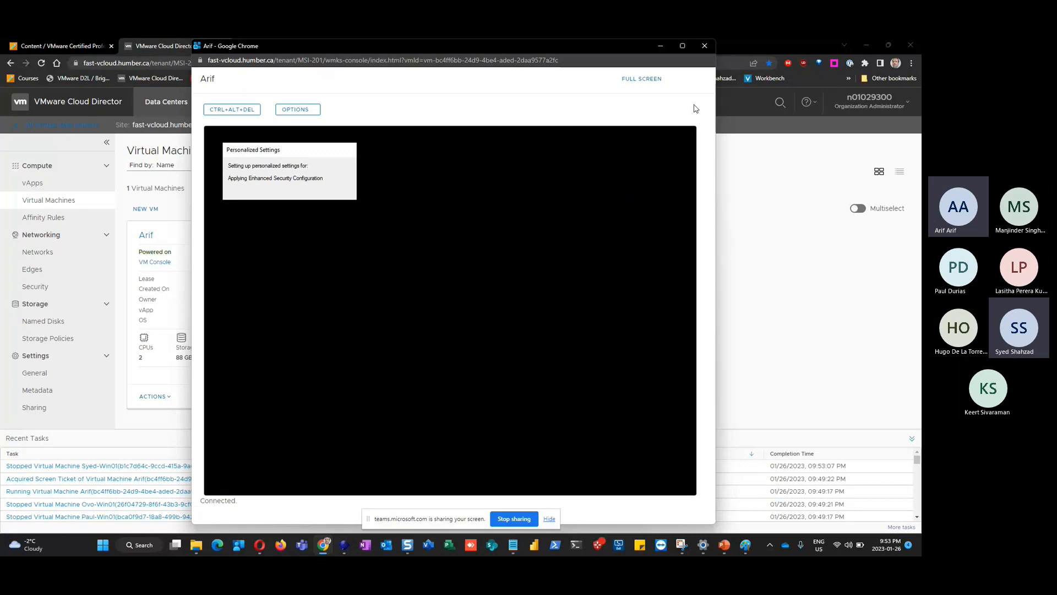
{"action": "left_click", "coordinate": [706, 47]}
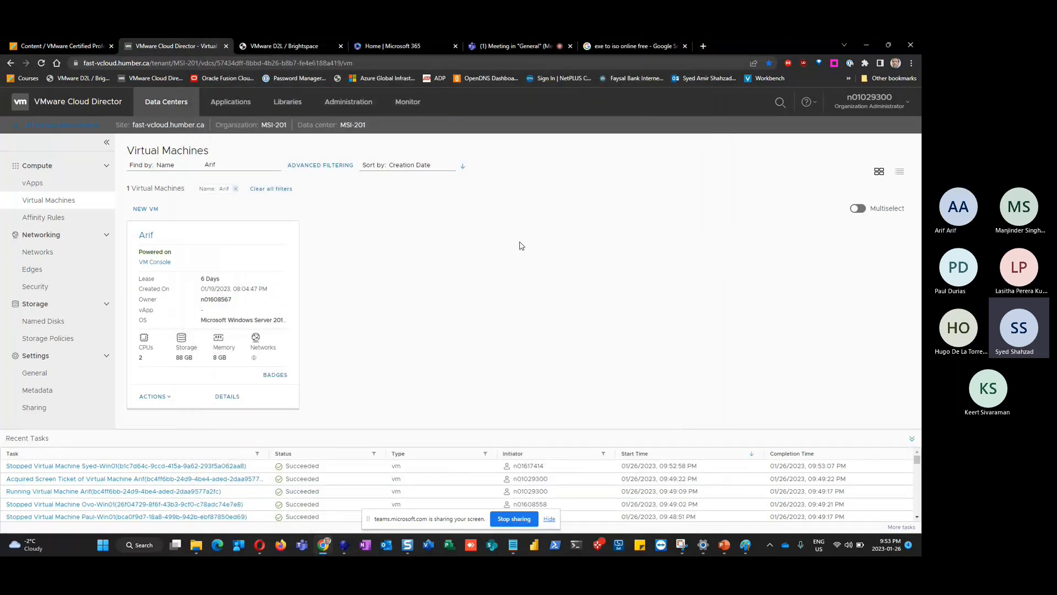
Dismiss the Arif VM's Actions menu, return to the Teams meeting, and open its More options
{"action": "left_click", "coordinate": [168, 396]}
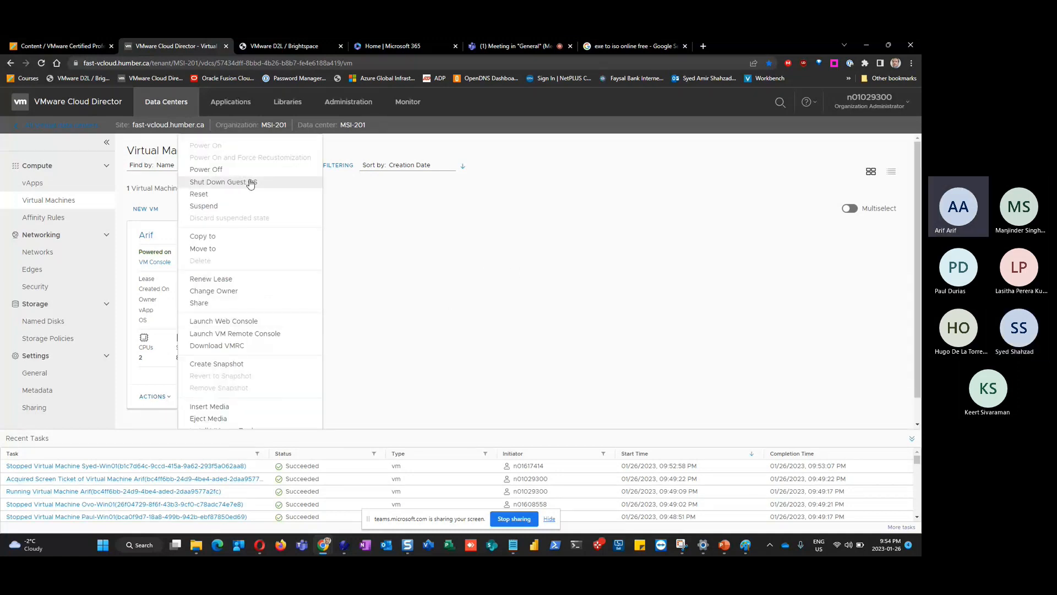
{"action": "left_click", "coordinate": [615, 285]}
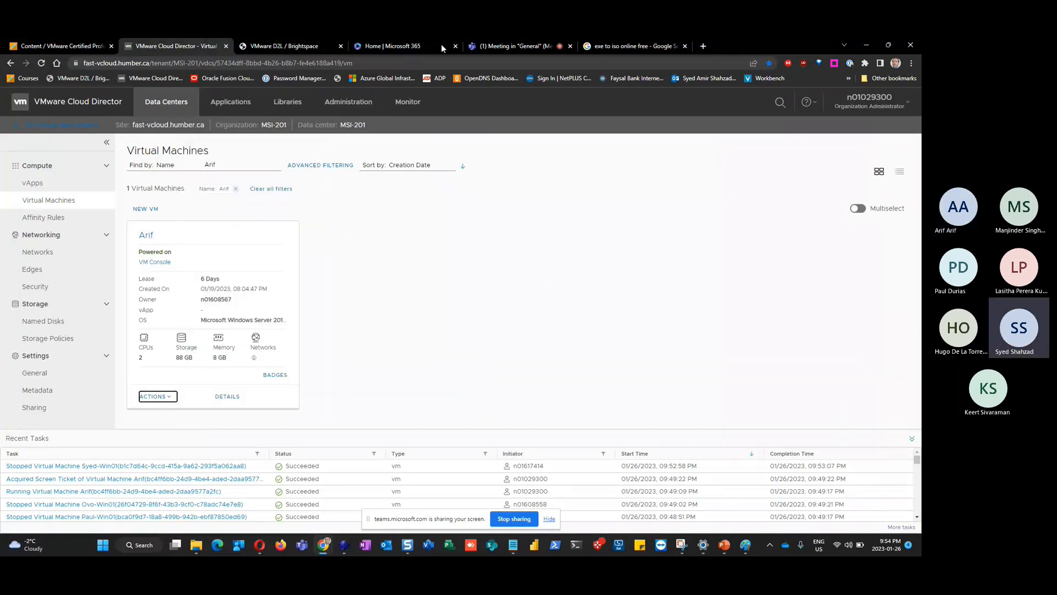
{"action": "left_click", "coordinate": [480, 45]}
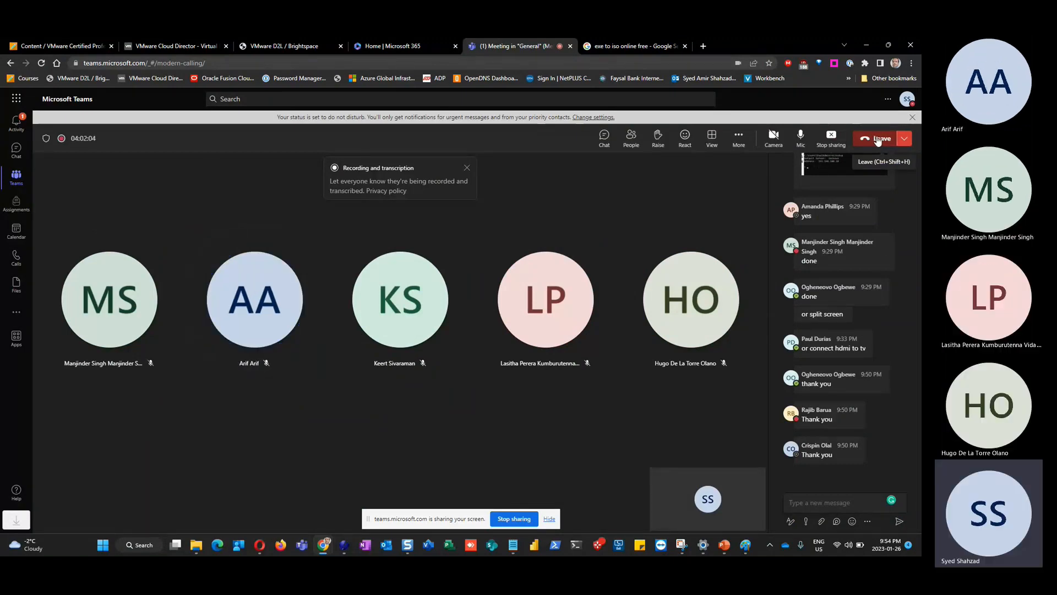
{"action": "left_click", "coordinate": [739, 137]}
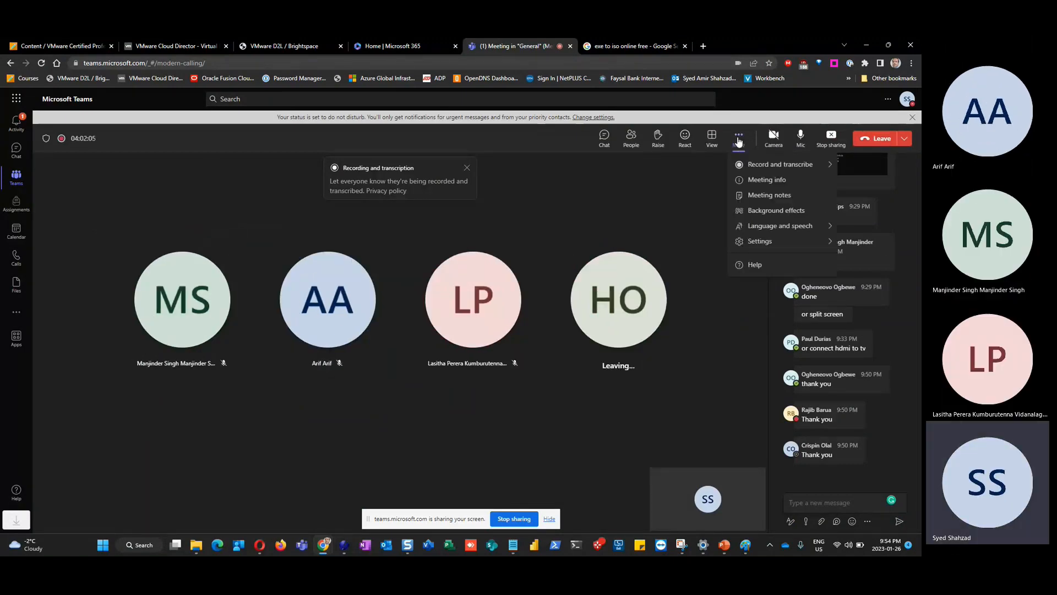
{"action": "mouse_move", "coordinate": [782, 164]}
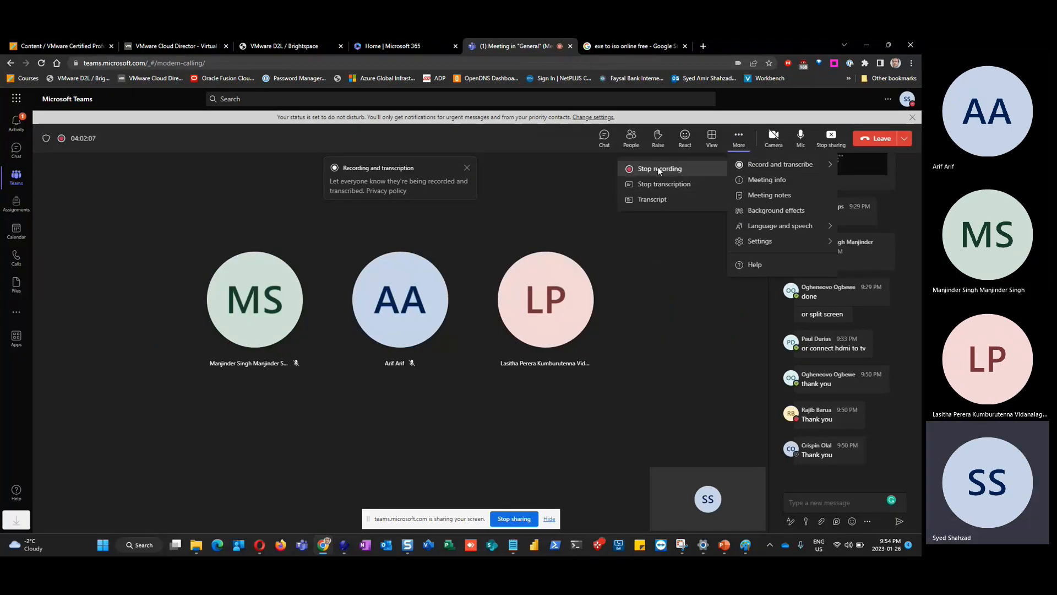